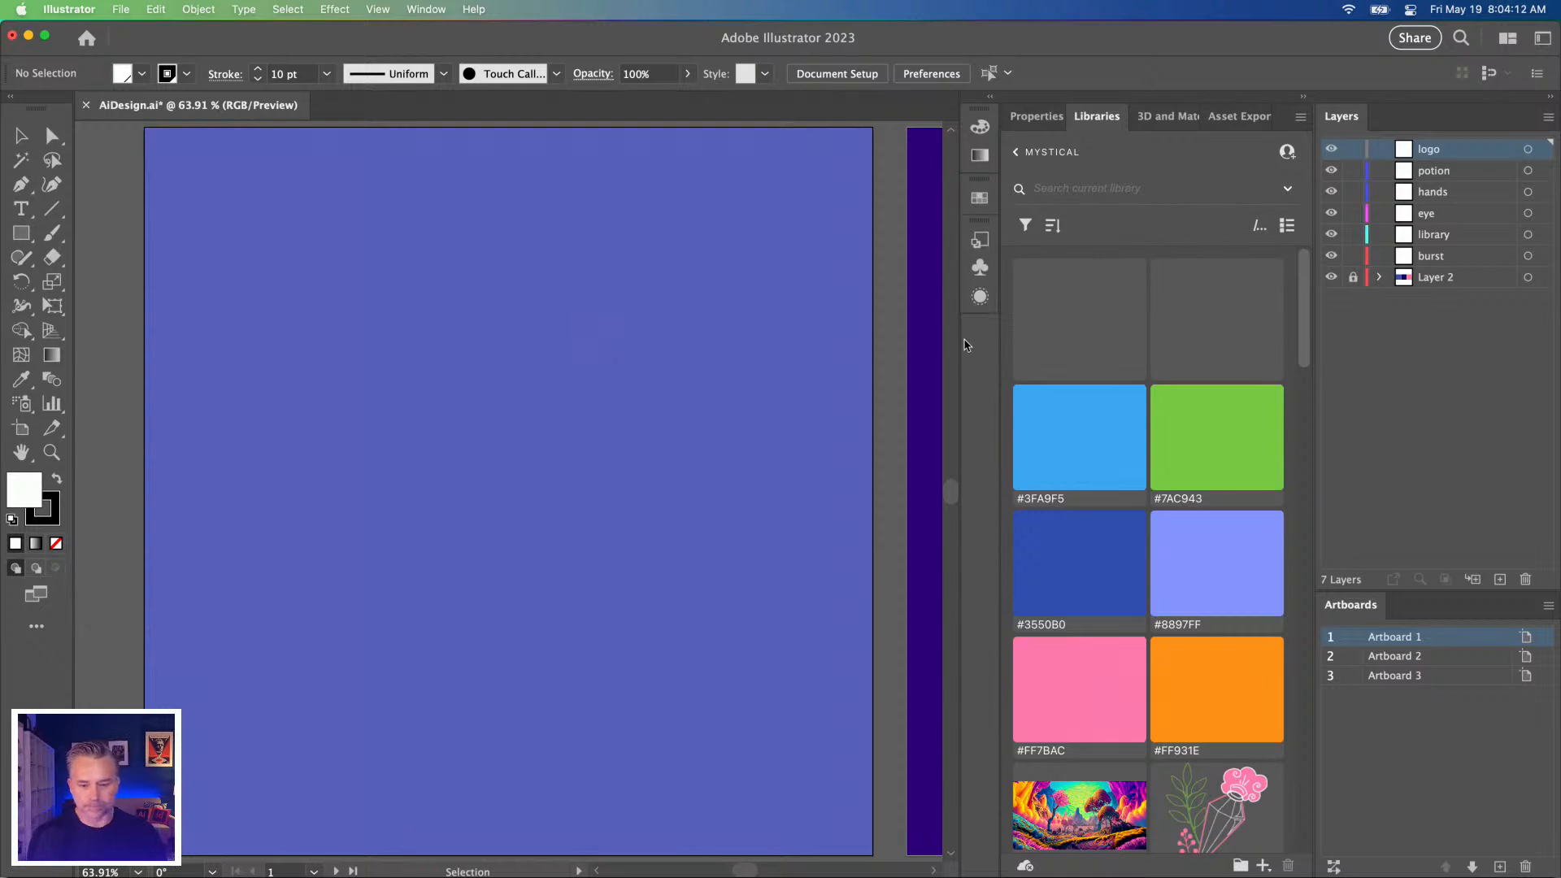
Place an unlinked copy of the Art Alchemist lettering (Artwork 24) from the MYSTICAL library and move it near the artboard's centre.
scroll(1085, 363, "down", 10)
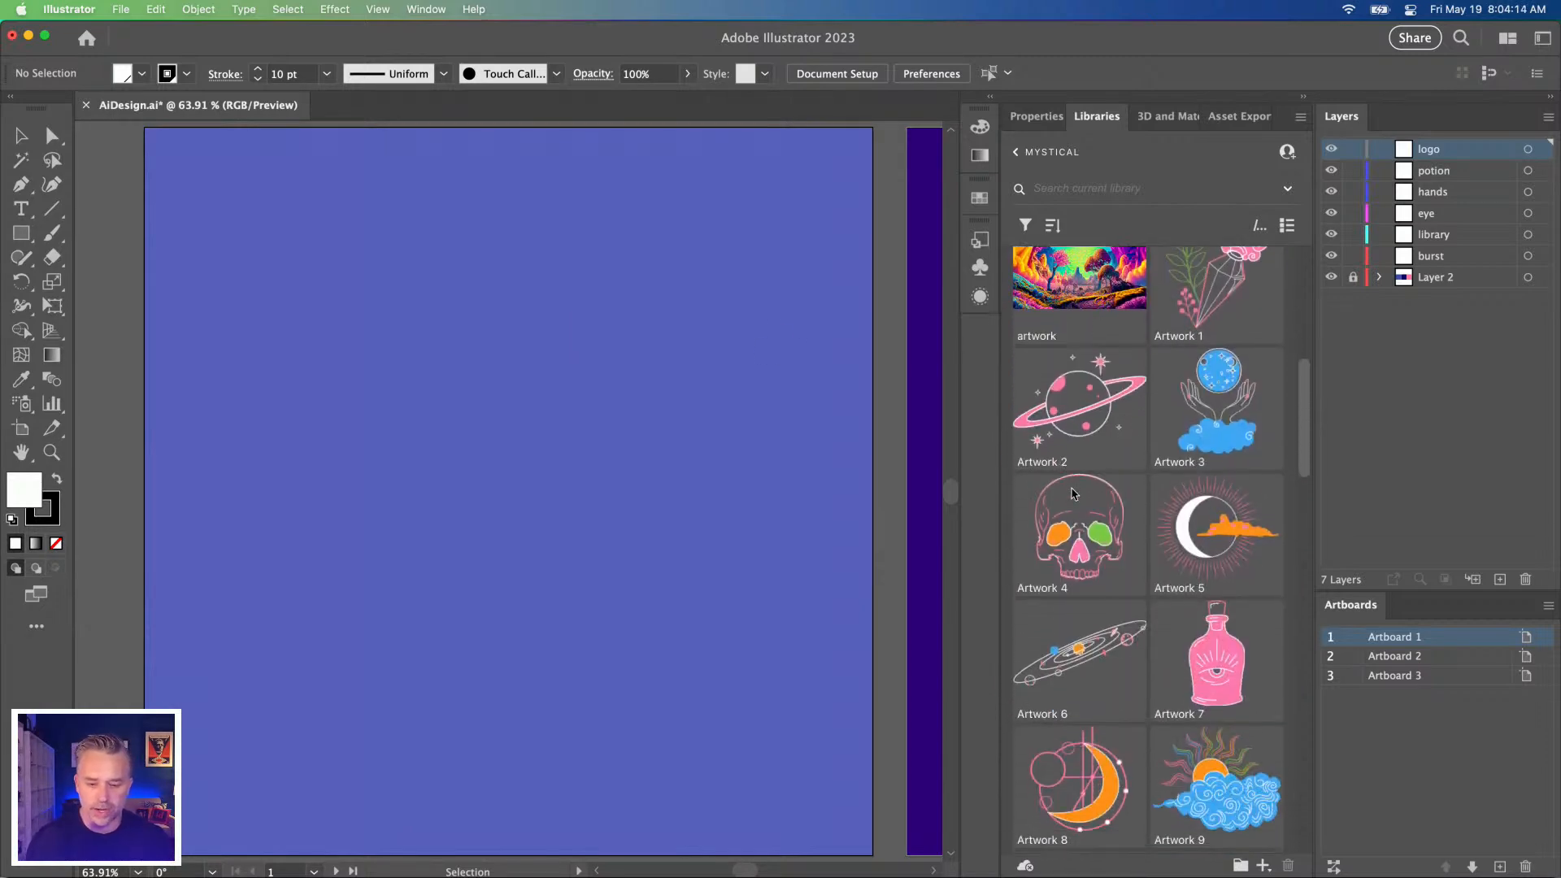
scroll(1085, 479, "down", 15)
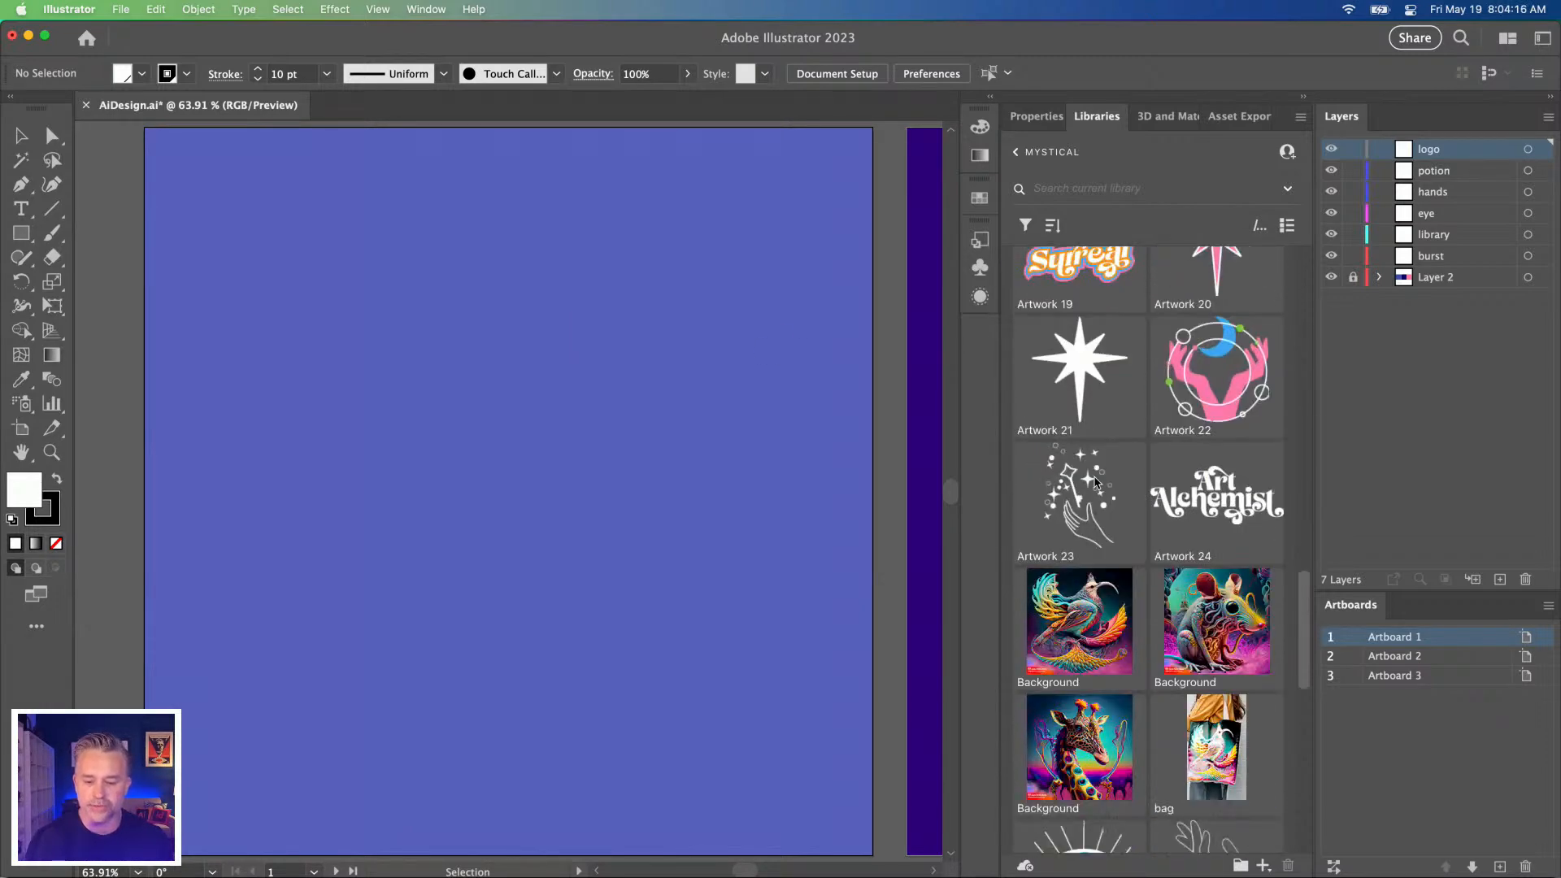
right_click(1210, 512)
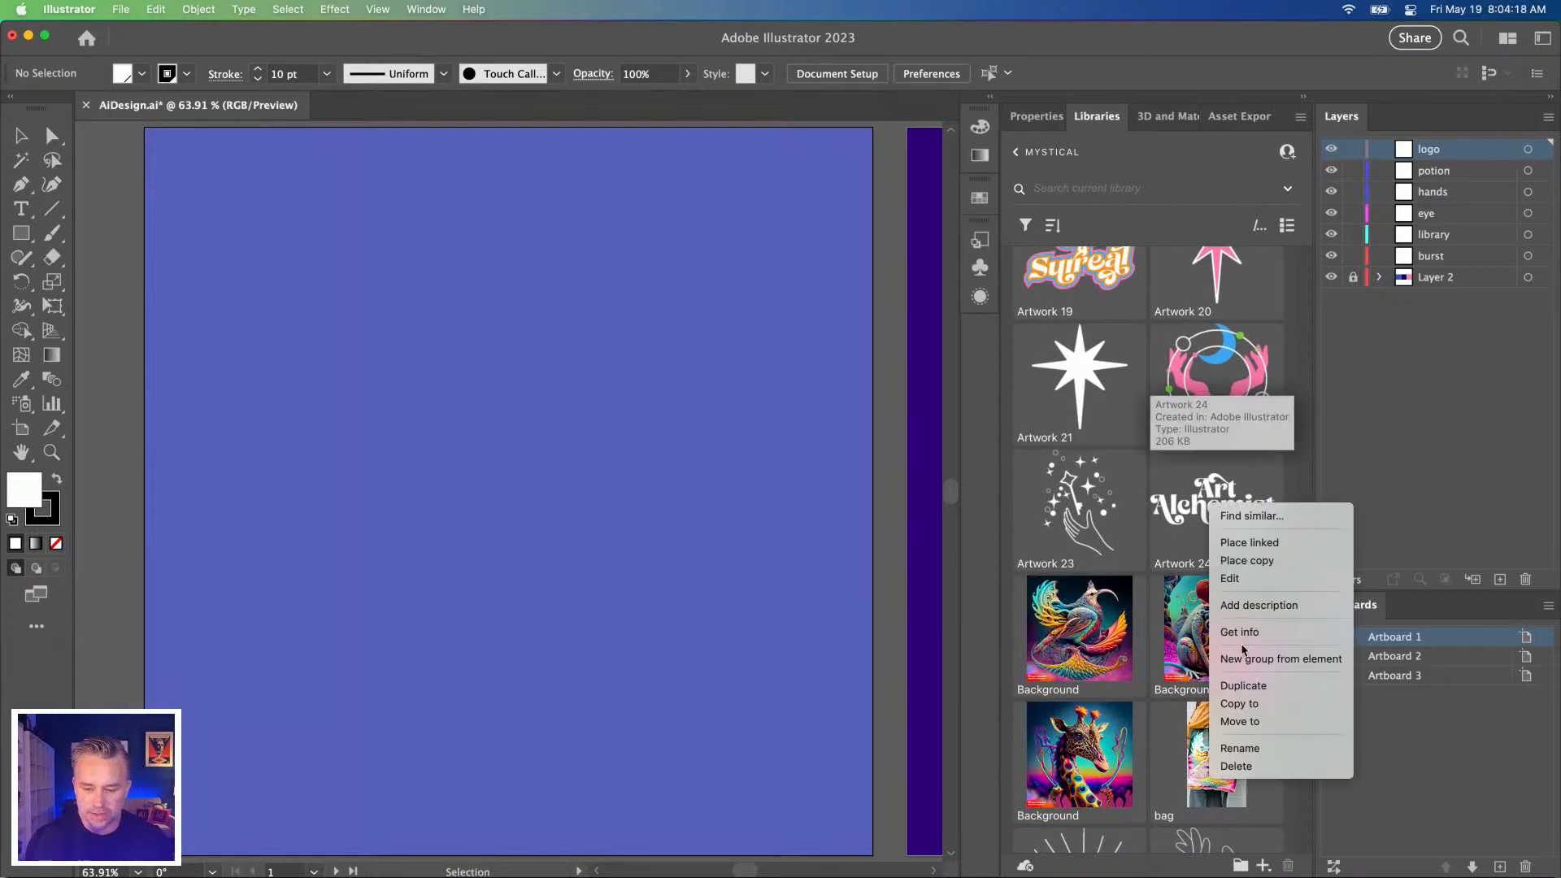
left_click(1246, 560)
left_click_drag(352, 377, 715, 629)
scroll(569, 366, "left", 5)
left_click_drag(659, 415, 512, 443)
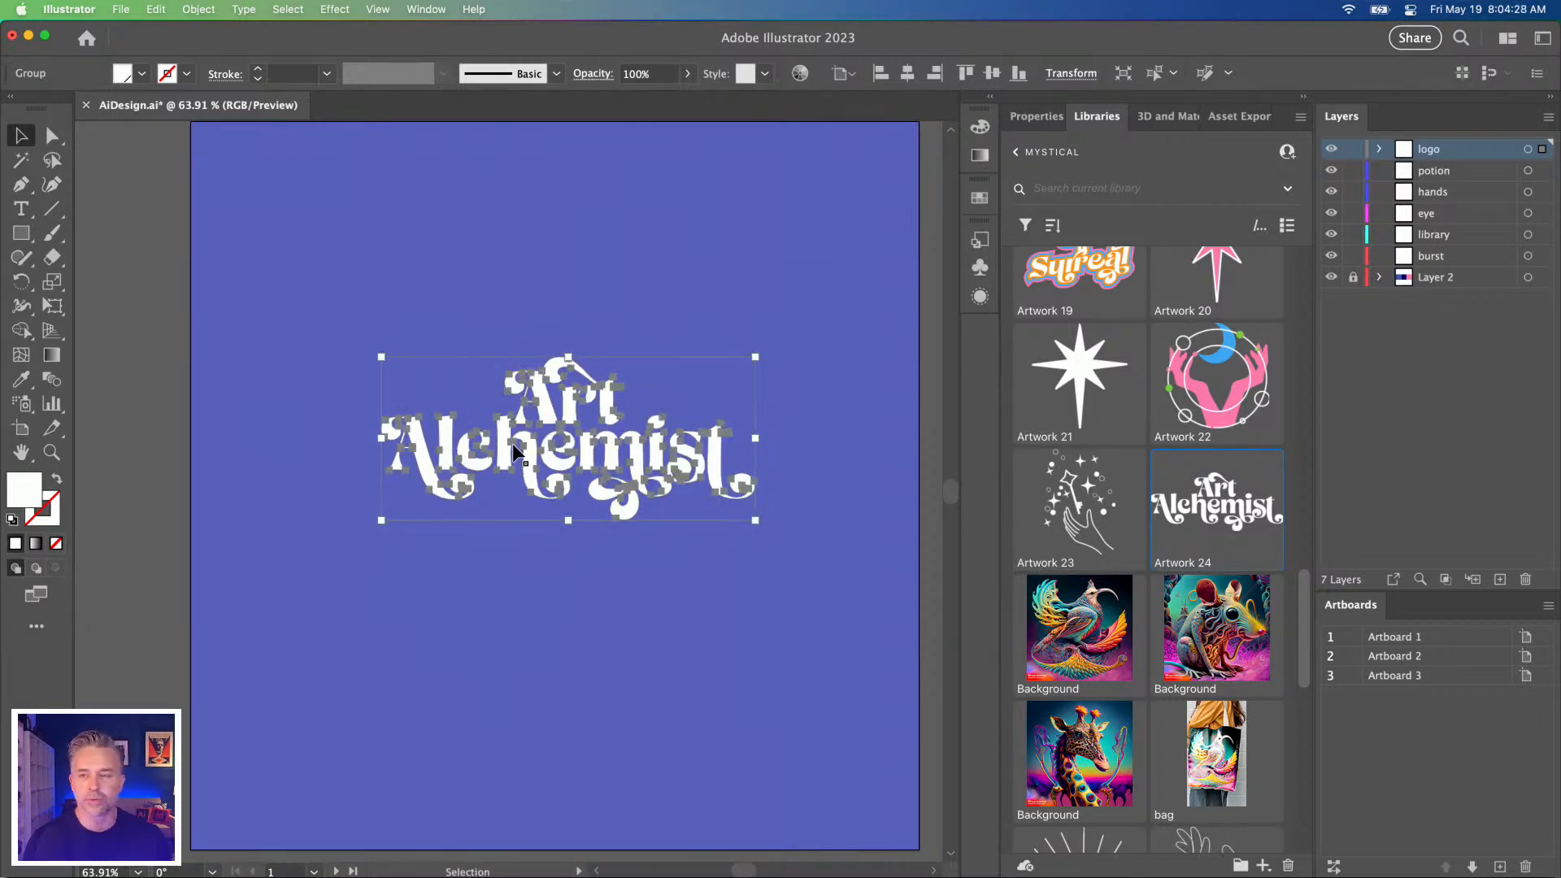
left_click(300, 378)
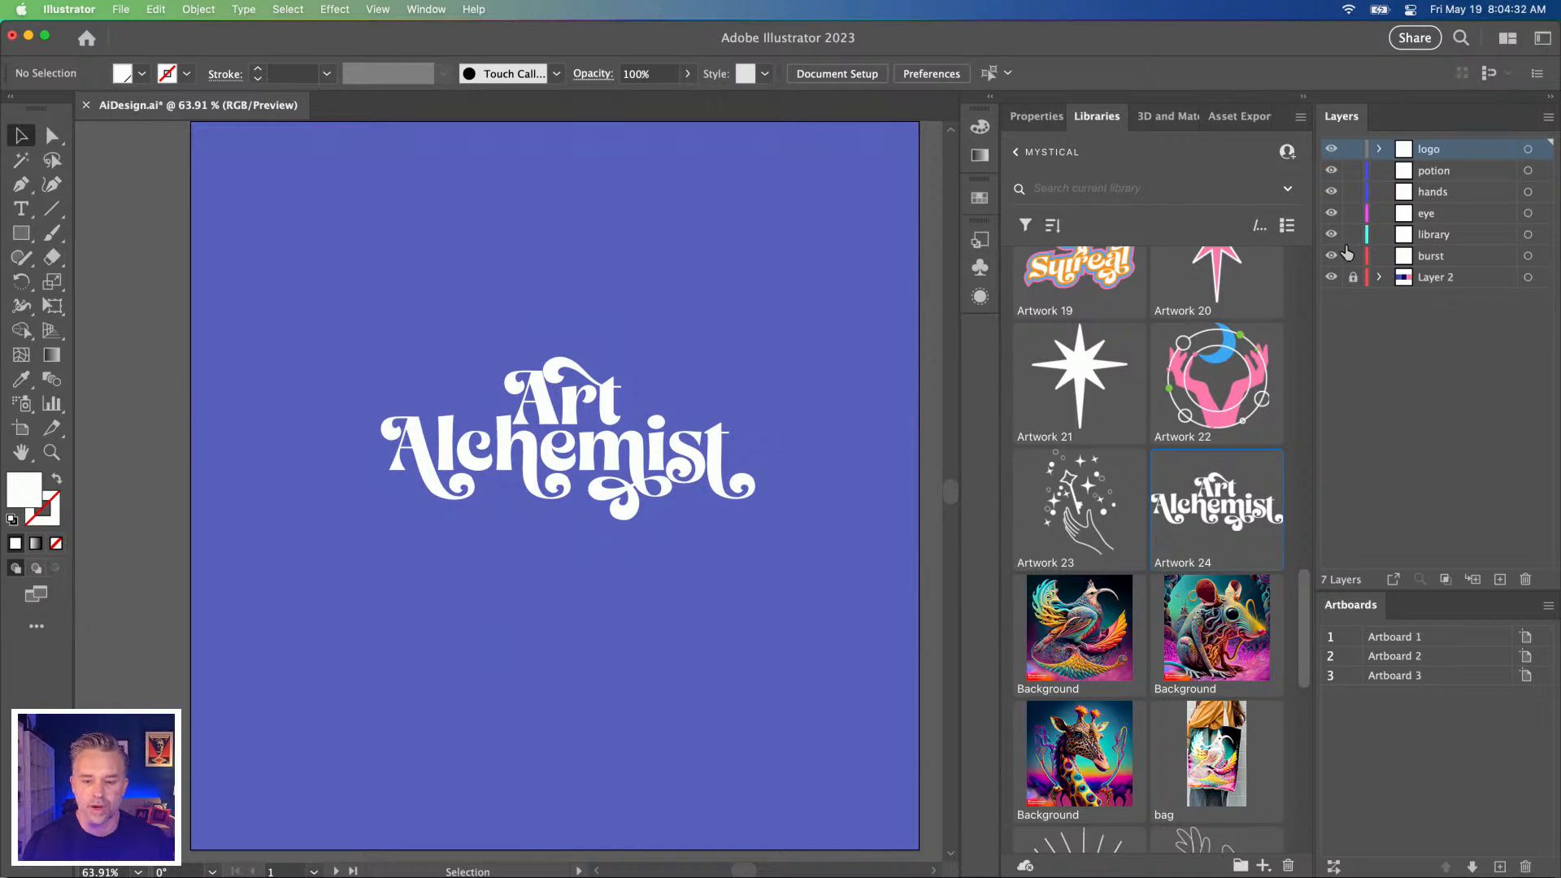
Place an unlinked copy of the library's eye artwork above the Art Alchemist lettering.
scroll(1069, 549, "down", 10)
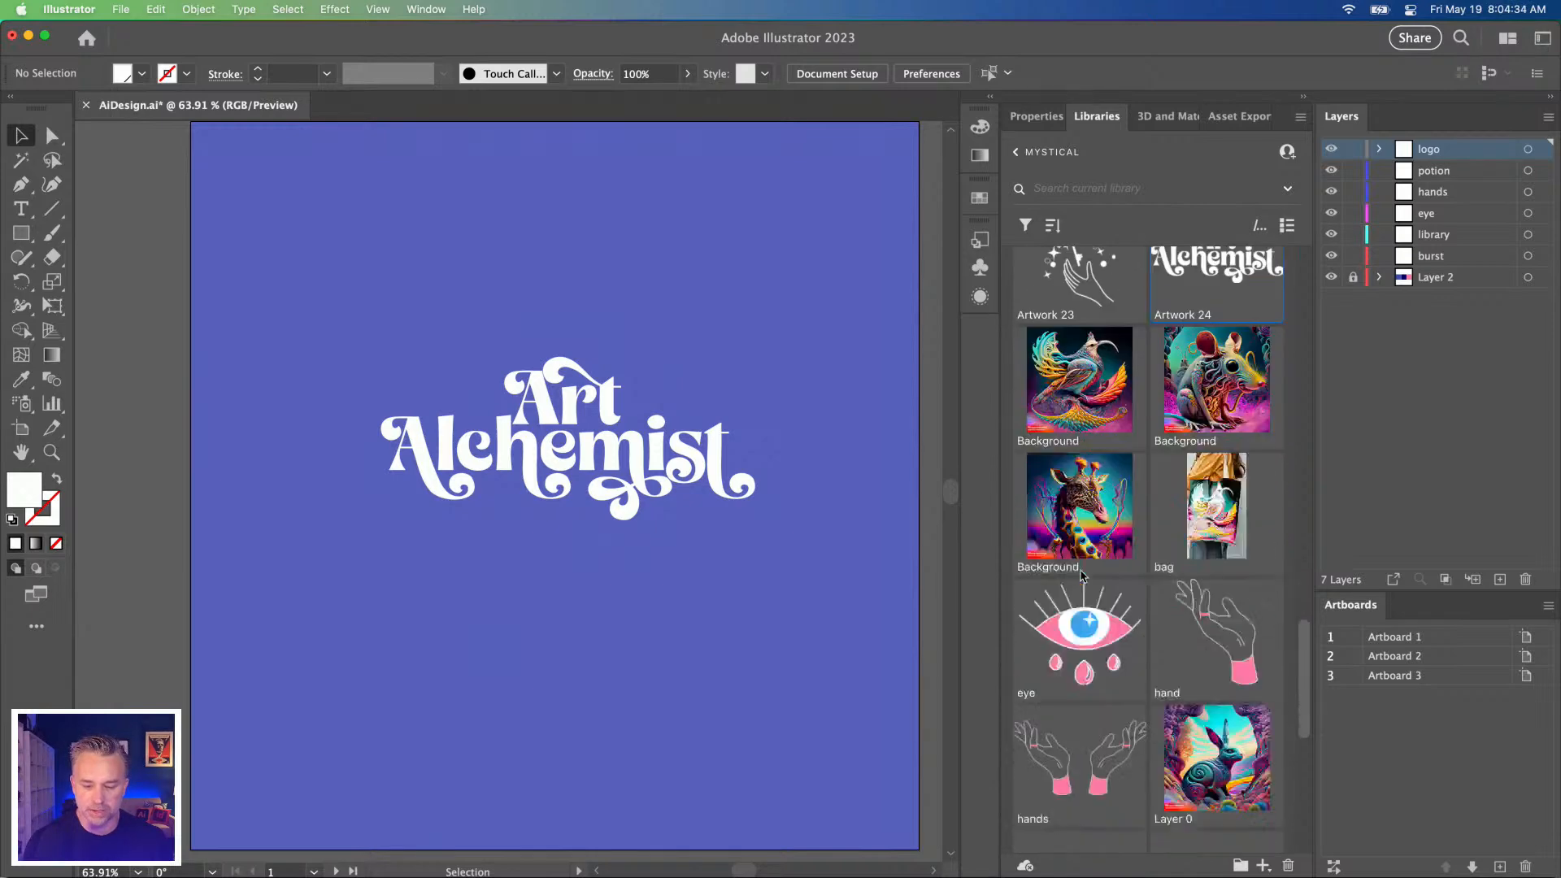
right_click(1084, 351)
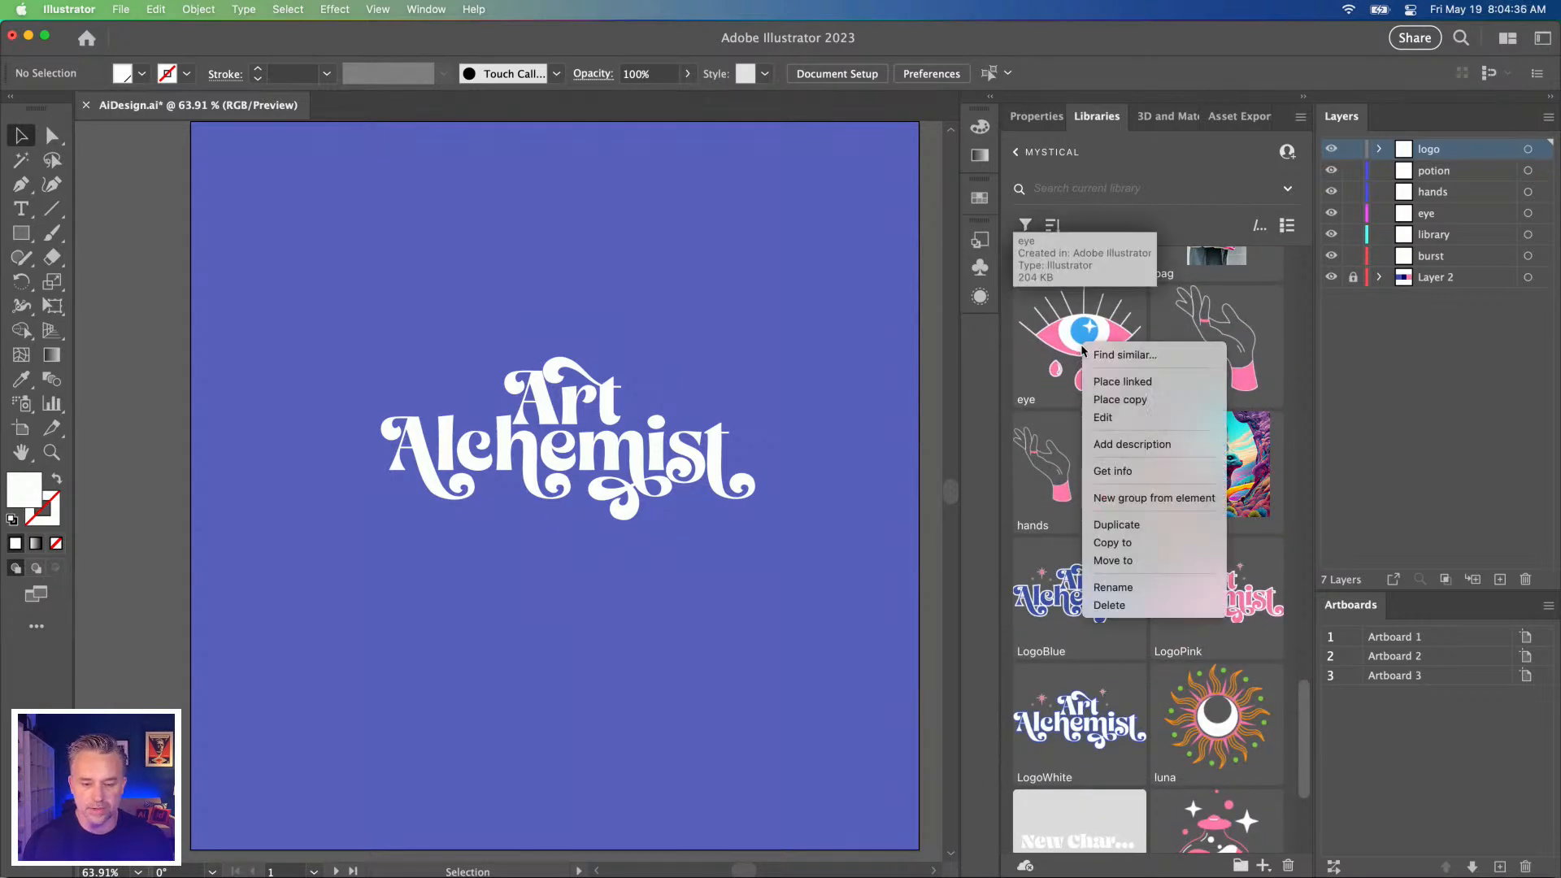
left_click_drag(499, 197, 626, 336)
Place an unlinked copy of the library's hands artwork and centre it below the lettering.
scroll(1100, 412, "down", 5)
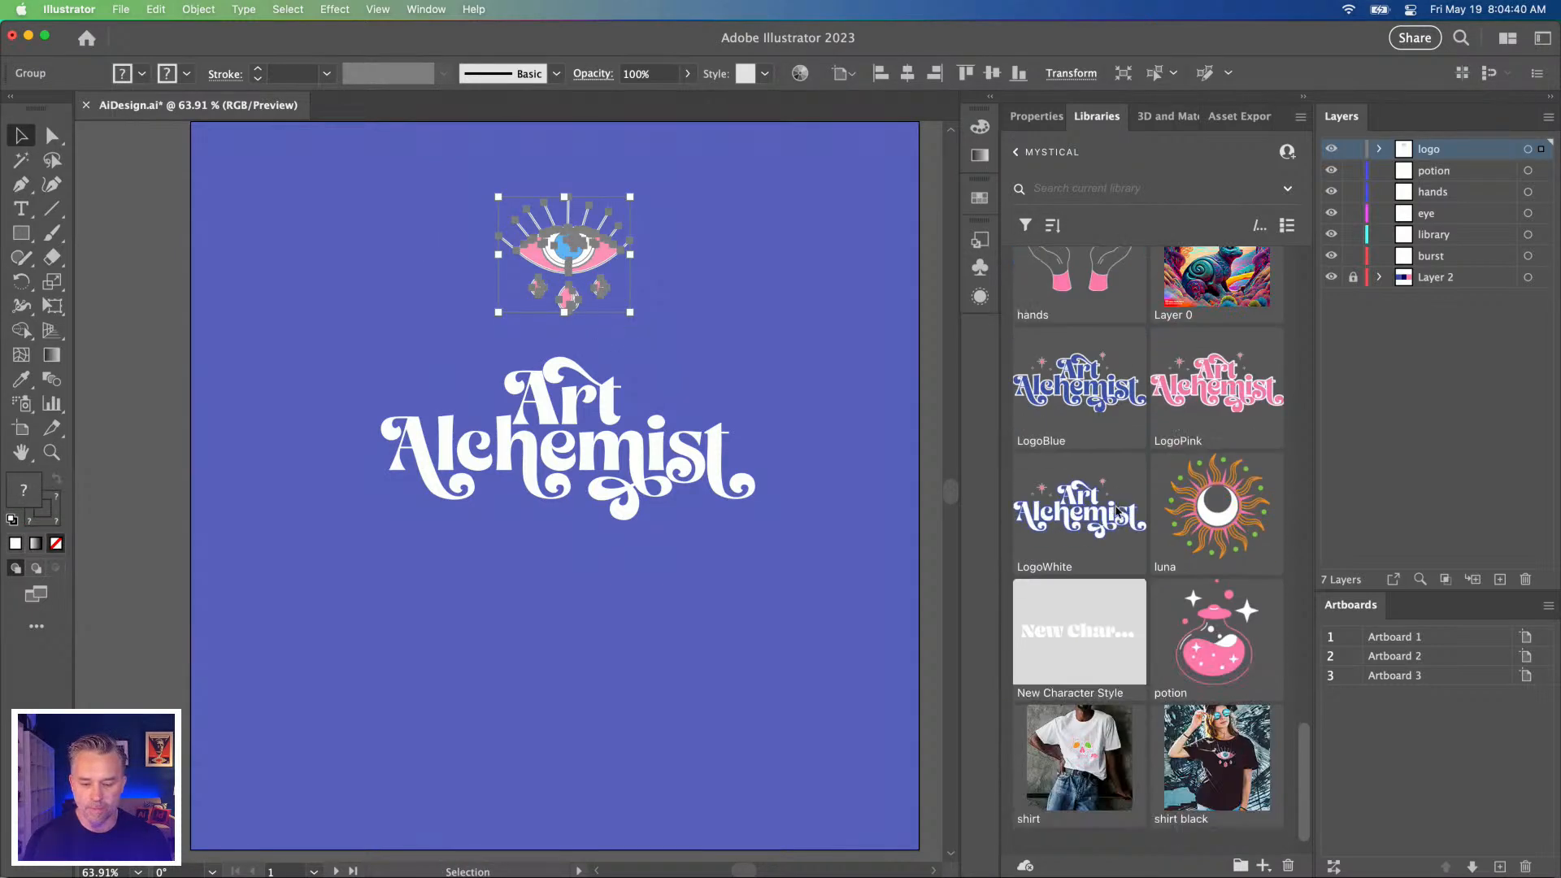
right_click(1047, 324)
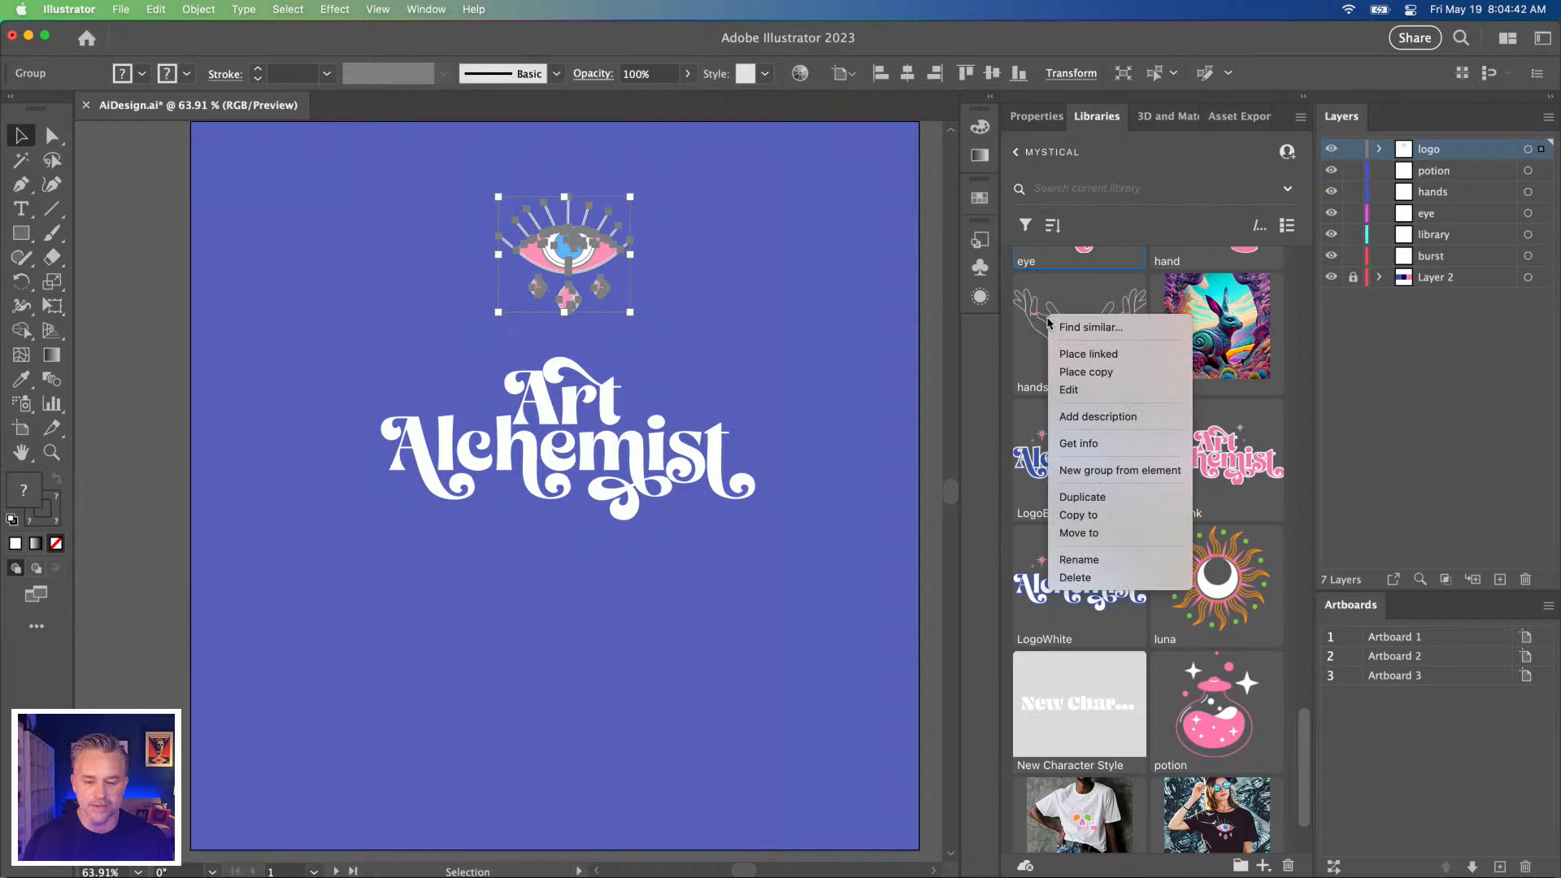
left_click(1085, 372)
left_click_drag(321, 573, 748, 723)
left_click_drag(376, 642, 455, 661)
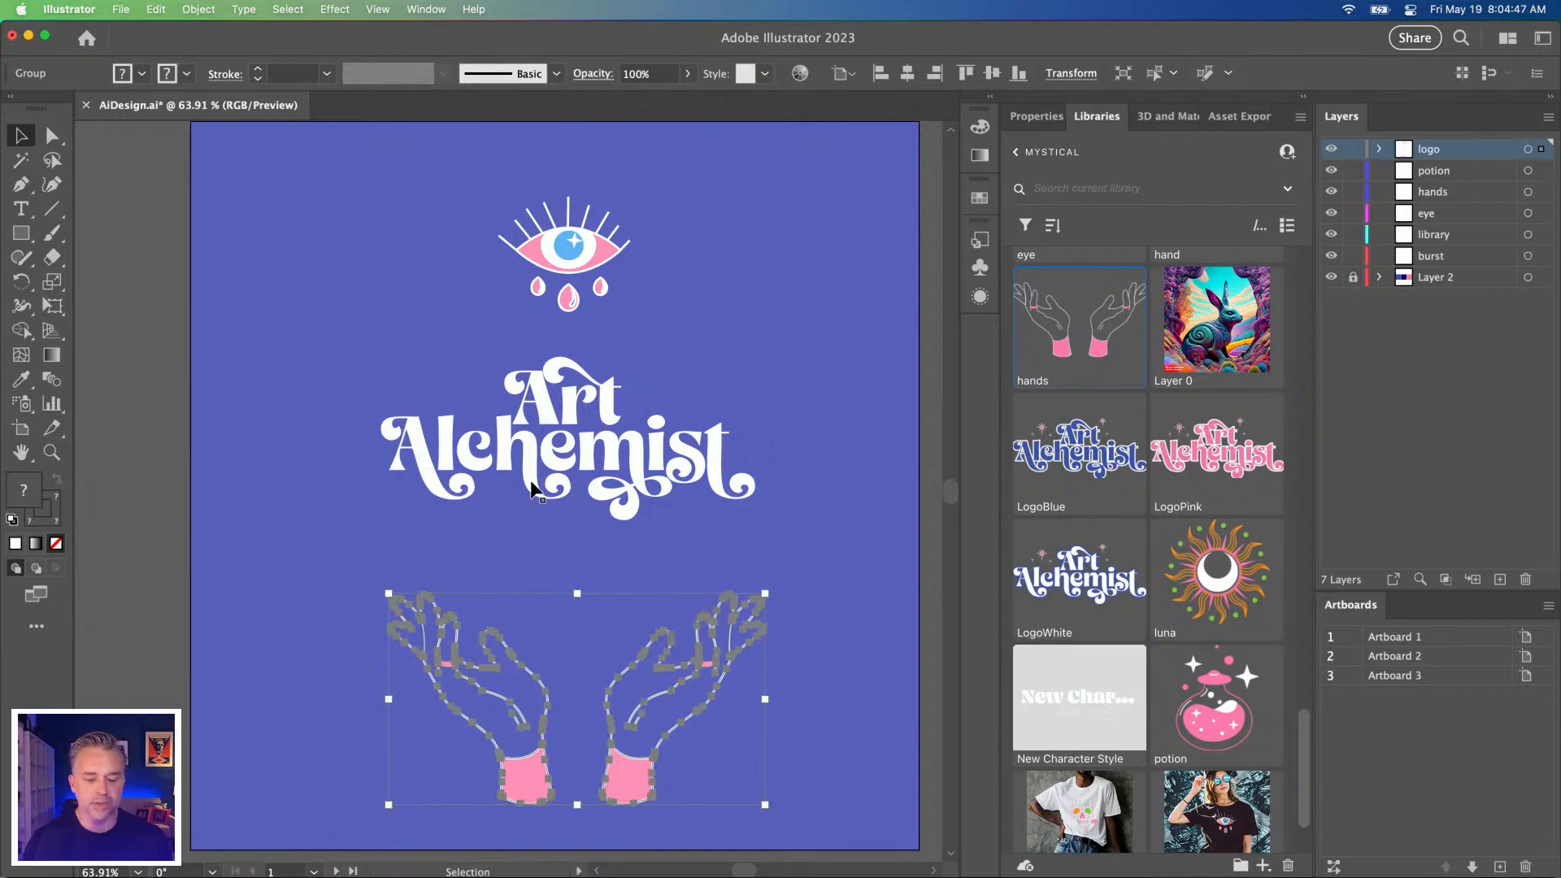
scroll(1084, 551, "down", 2)
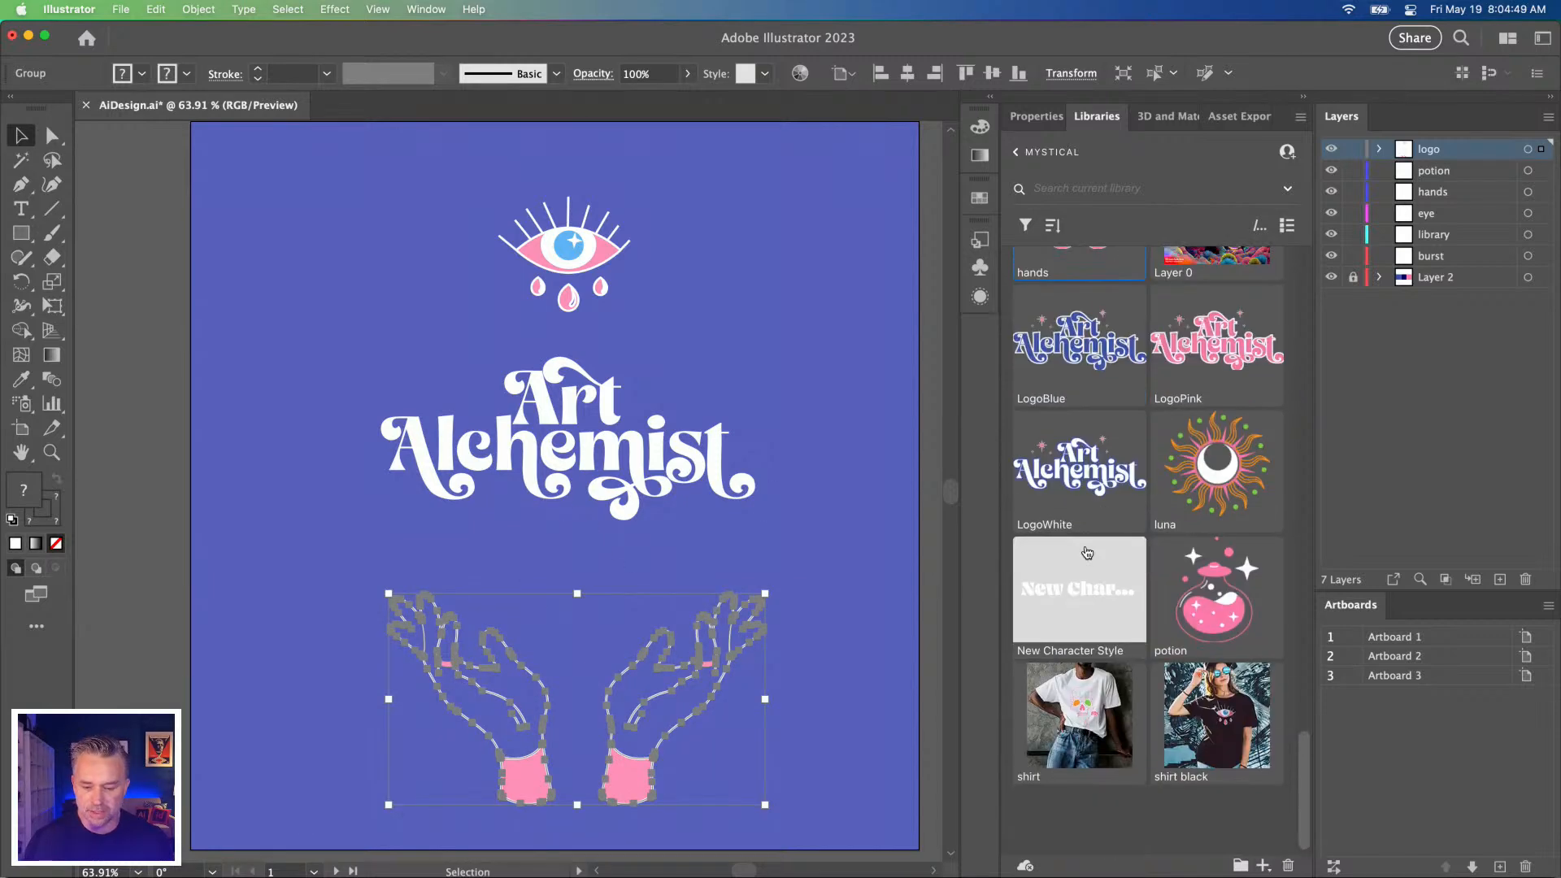
scroll(1084, 552, "up", 5)
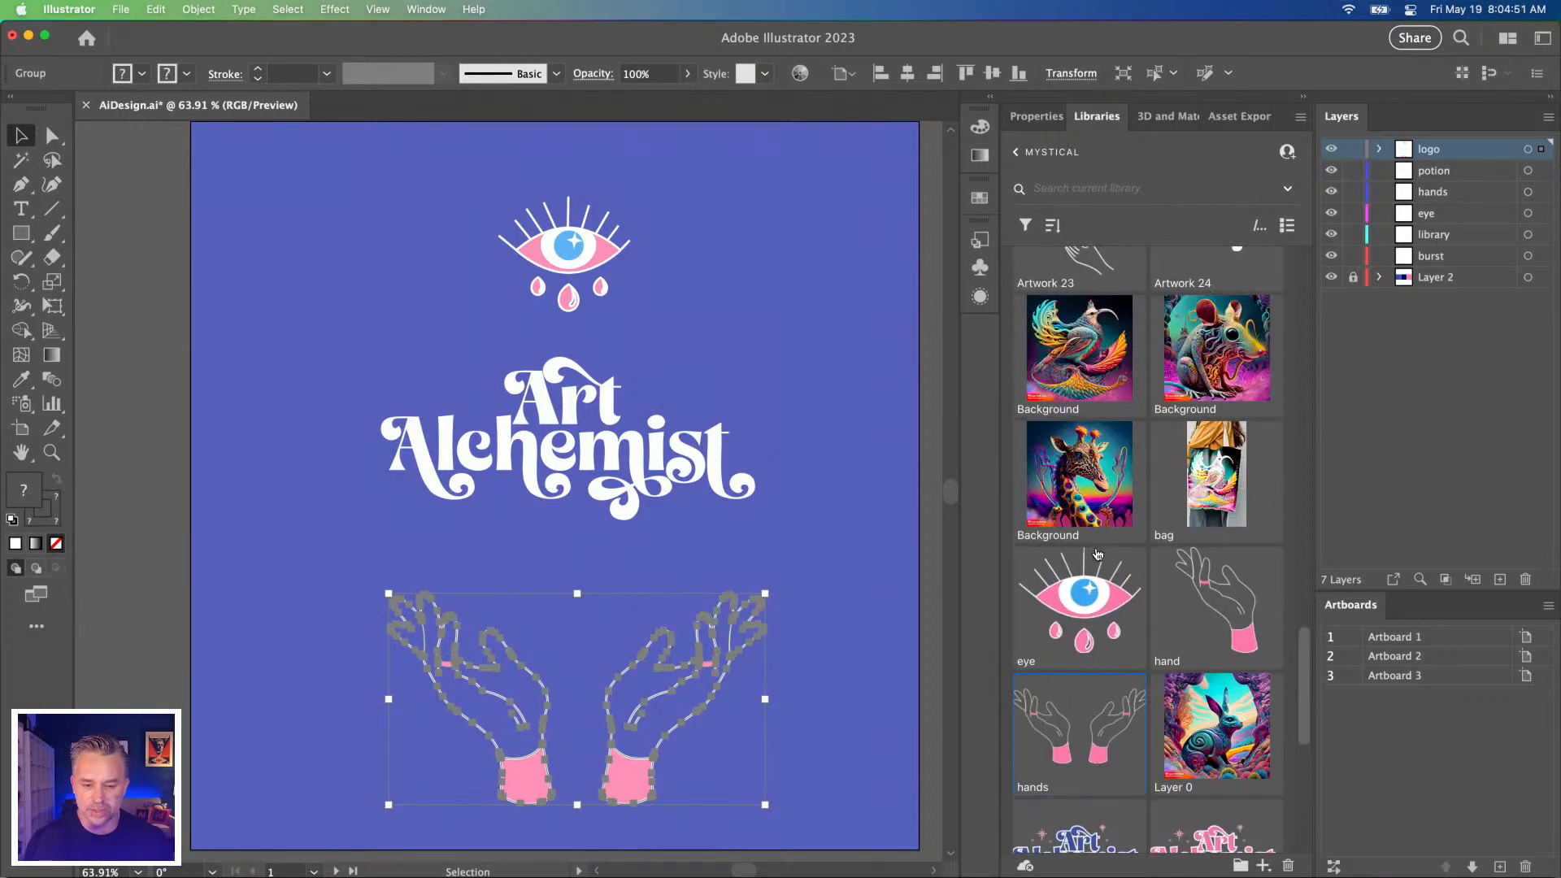
left_click(324, 325)
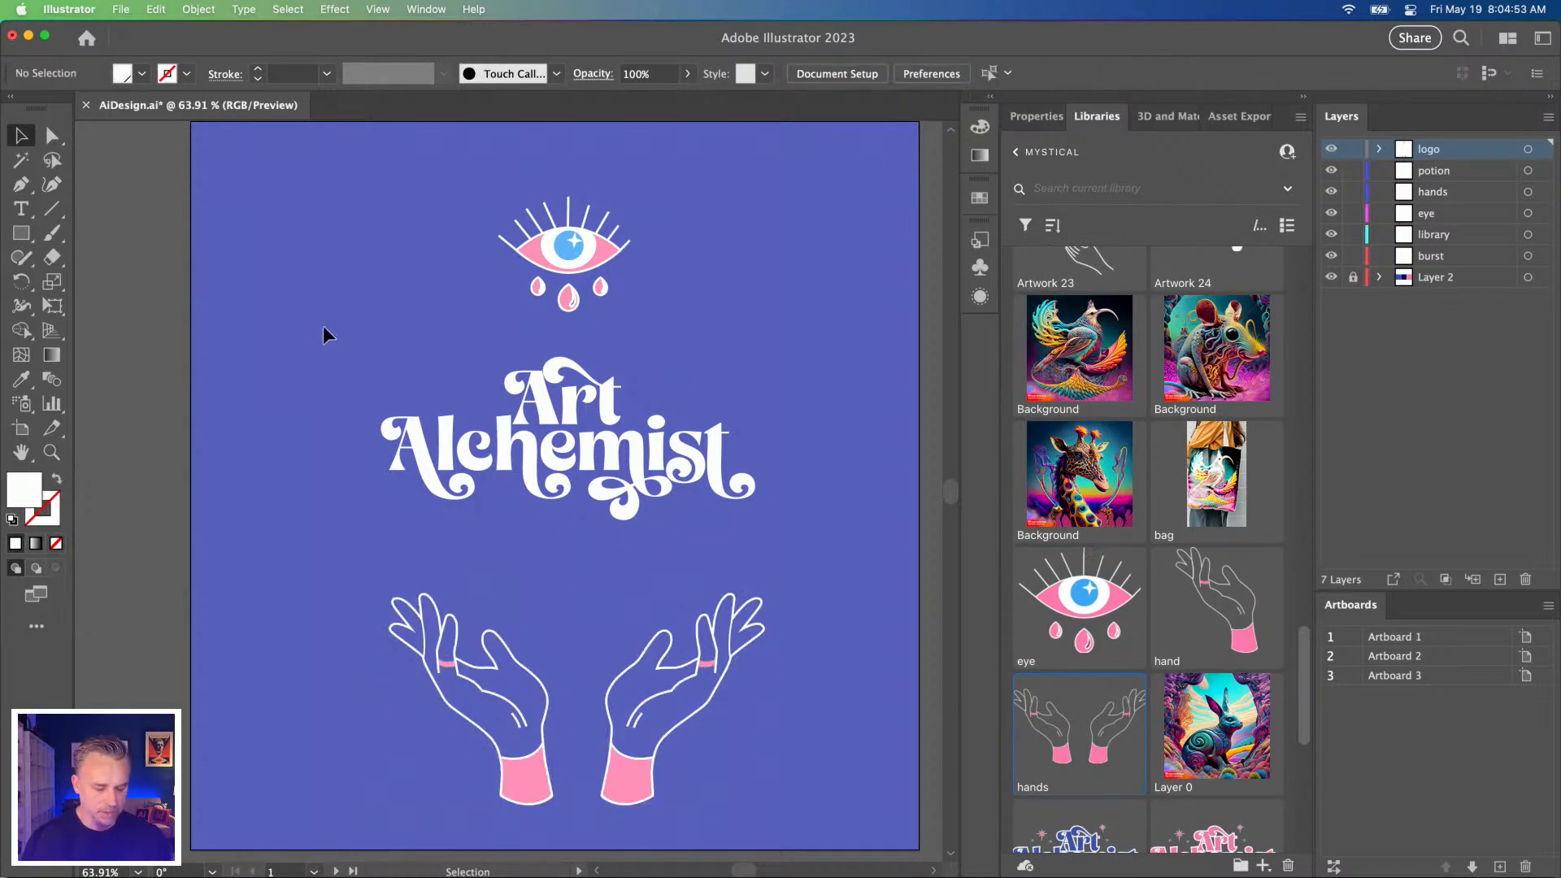
Cut the eye, lettering and hands to the clipboard, and undo back to the earlier triangle burst design.
key("super+a")
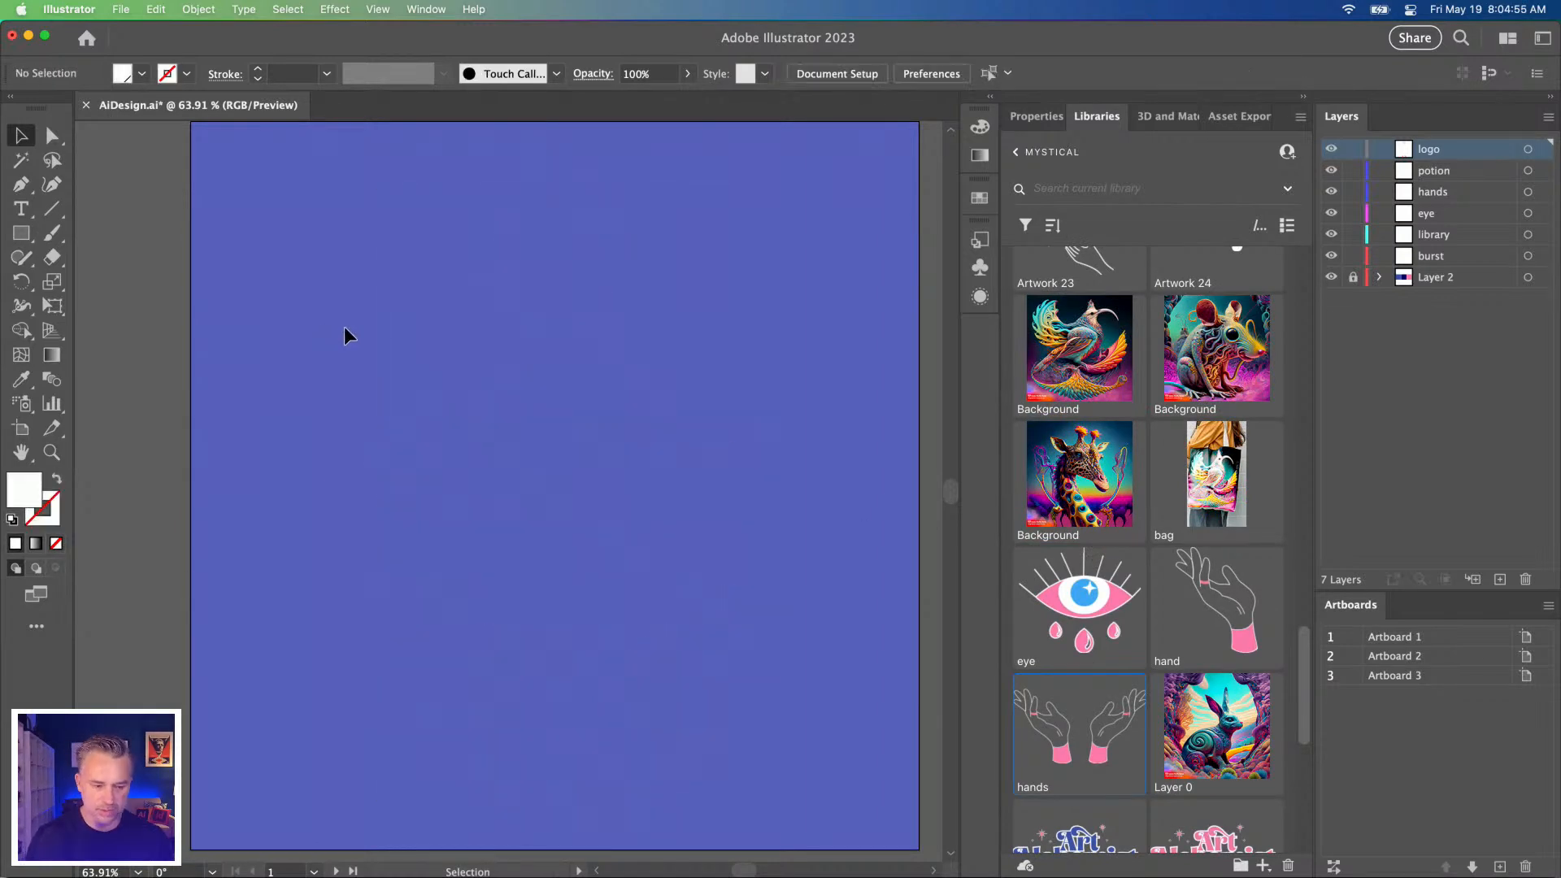
key("a")
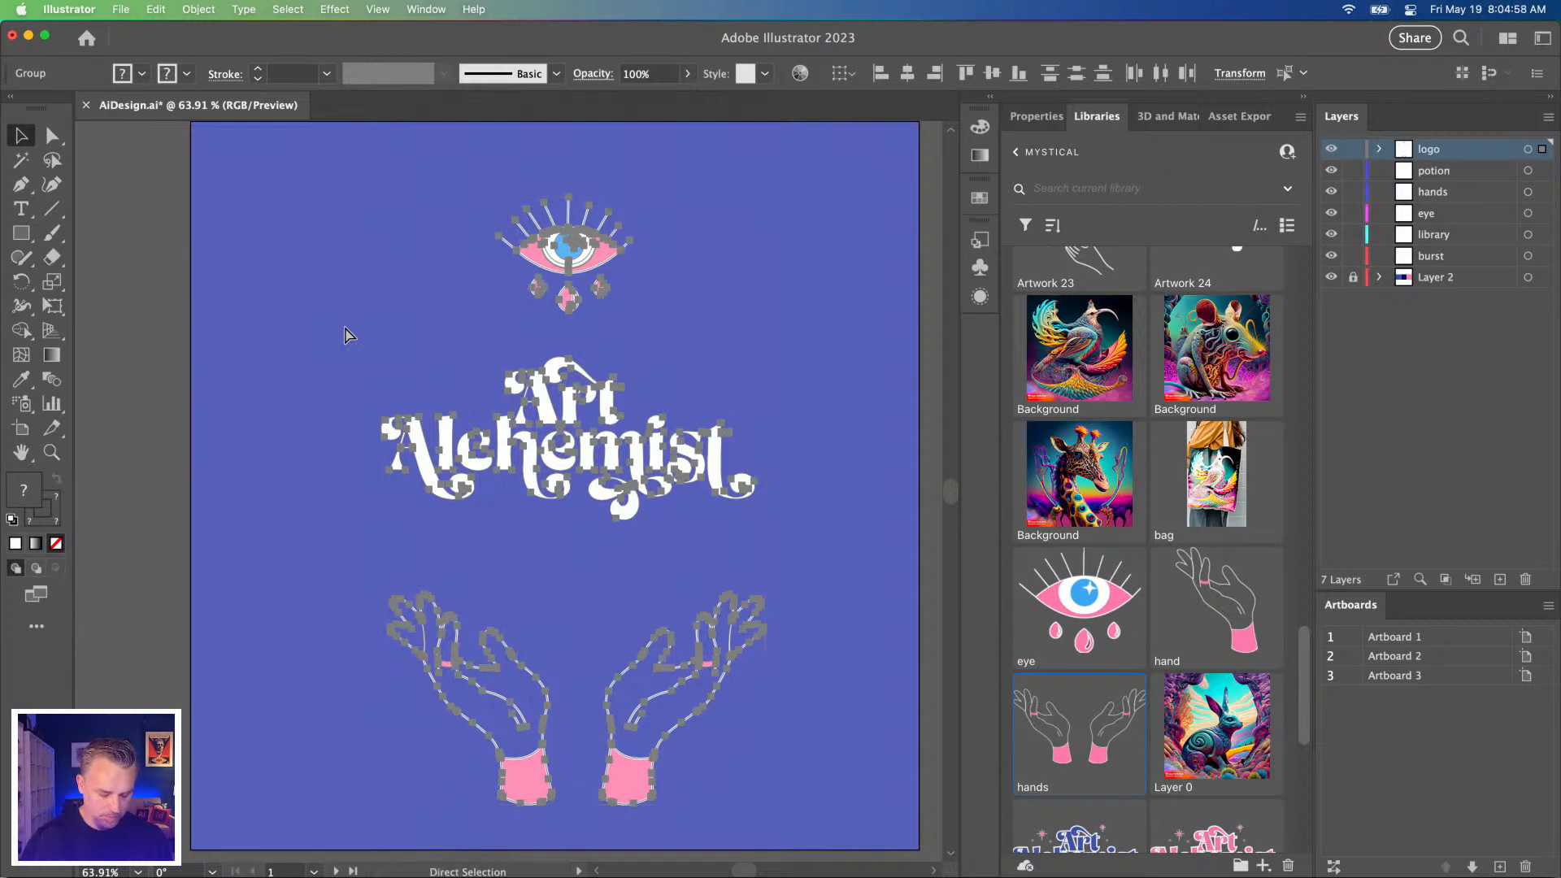
key("Delete")
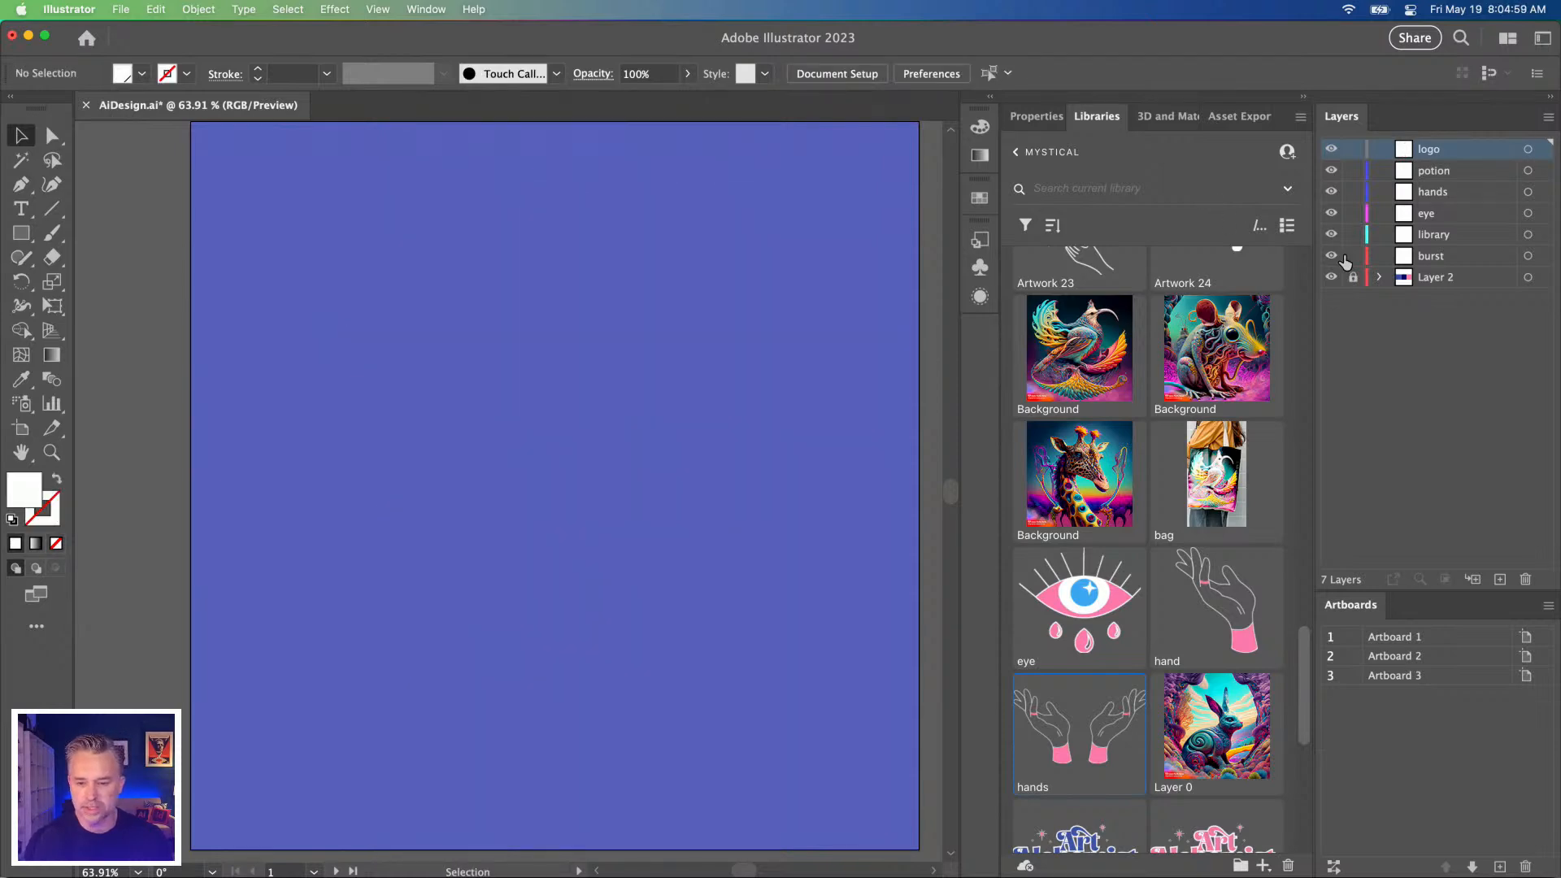
key("super+z")
key("super+z")
key("super+z")
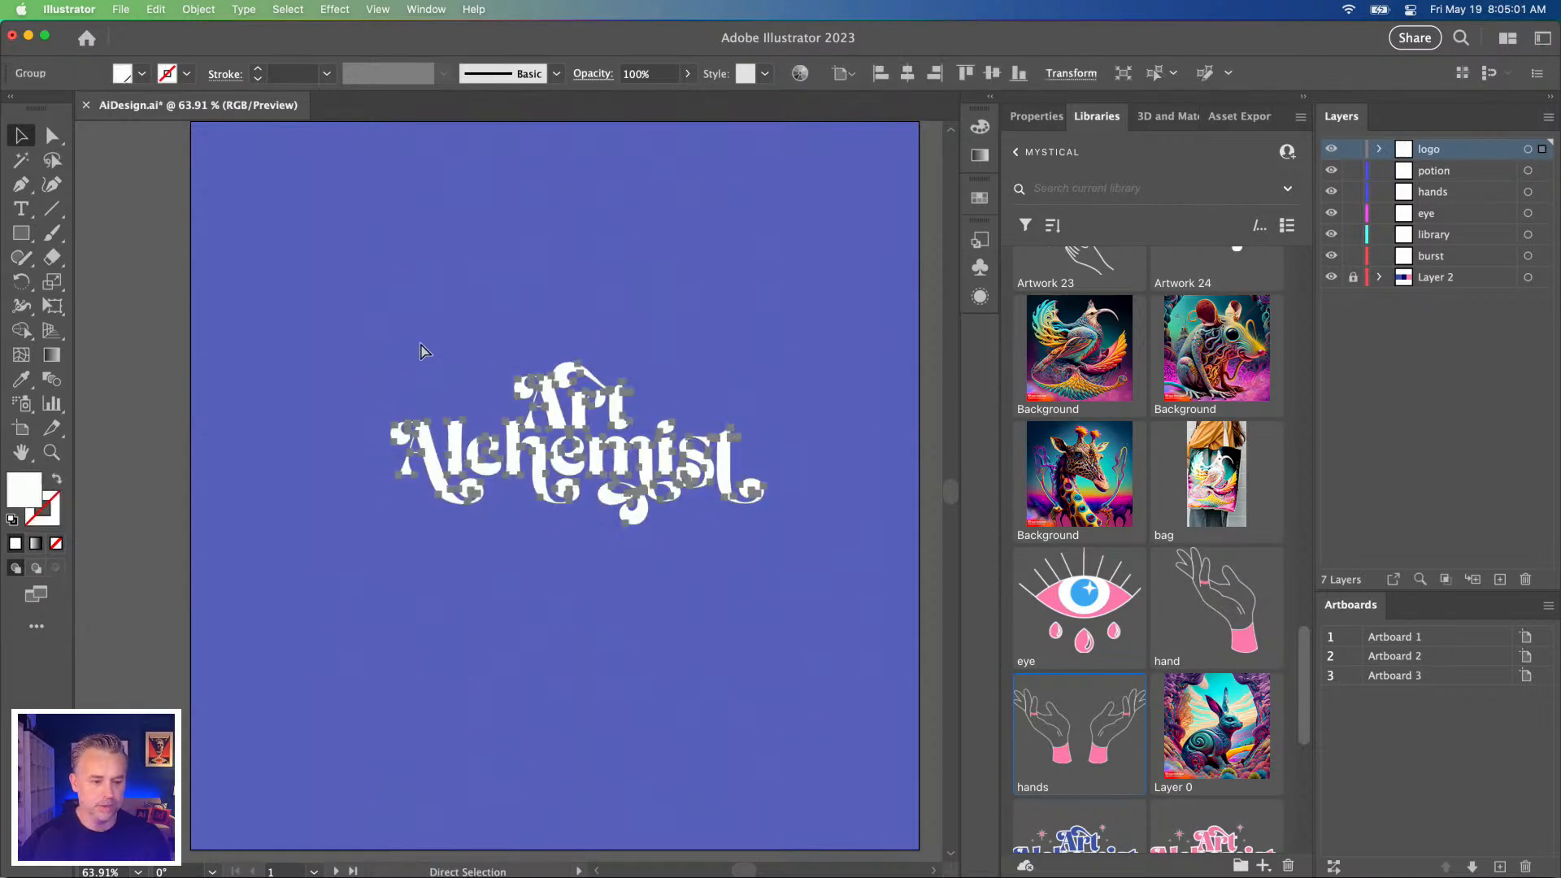
Delete the old eye, the linked Art Alchemist logo and both old hands, keeping the triangle burst.
key("v")
left_click(139, 292)
left_click(547, 246)
key("Delete")
left_click(486, 543)
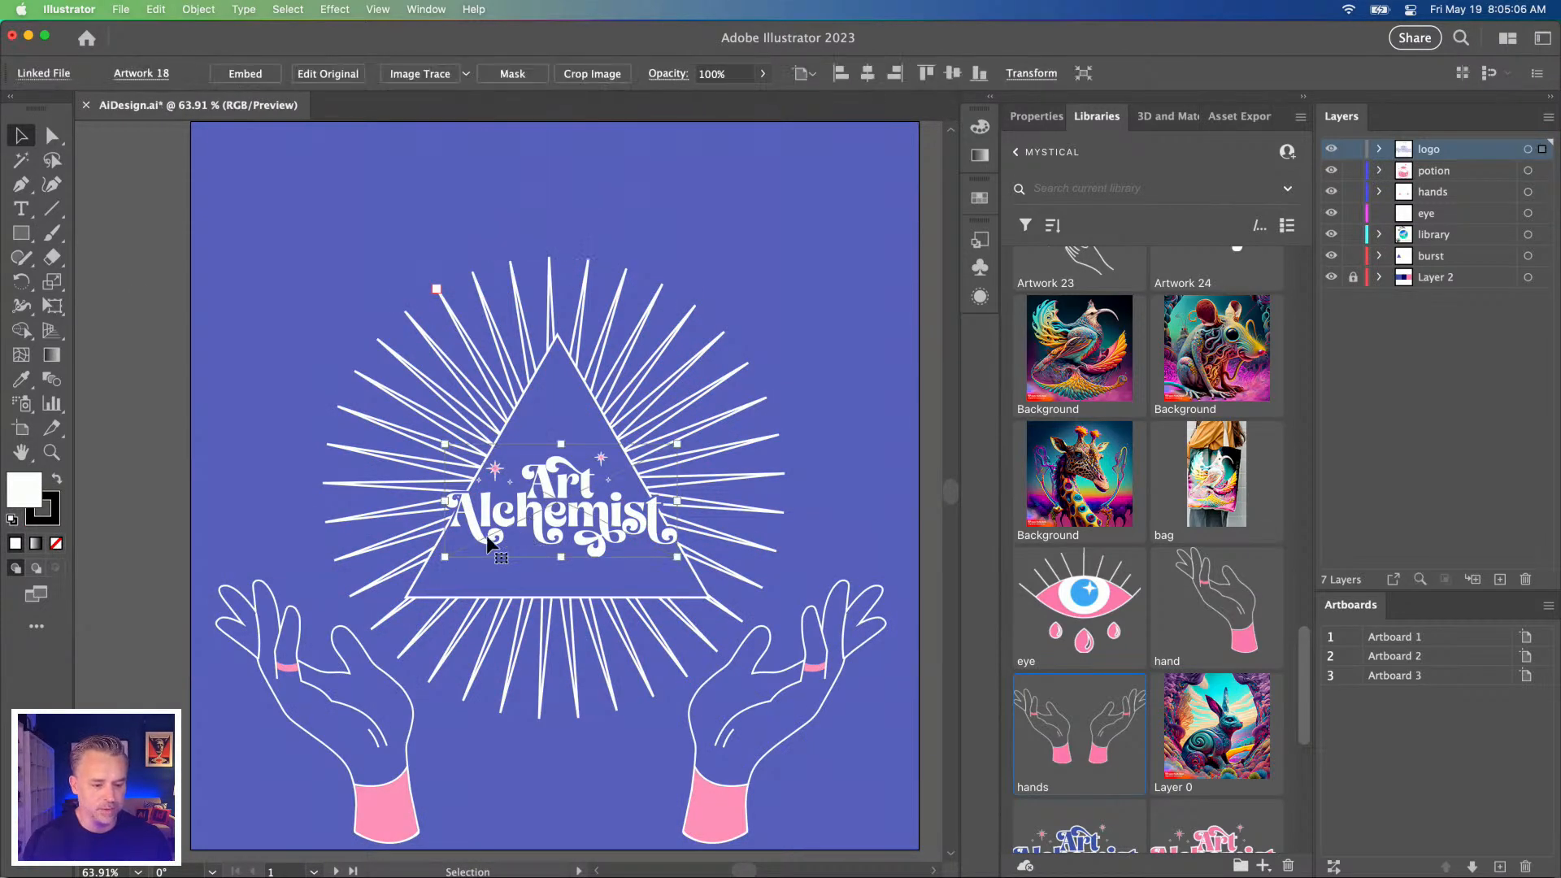
key("Delete")
left_click(283, 654)
key("Delete")
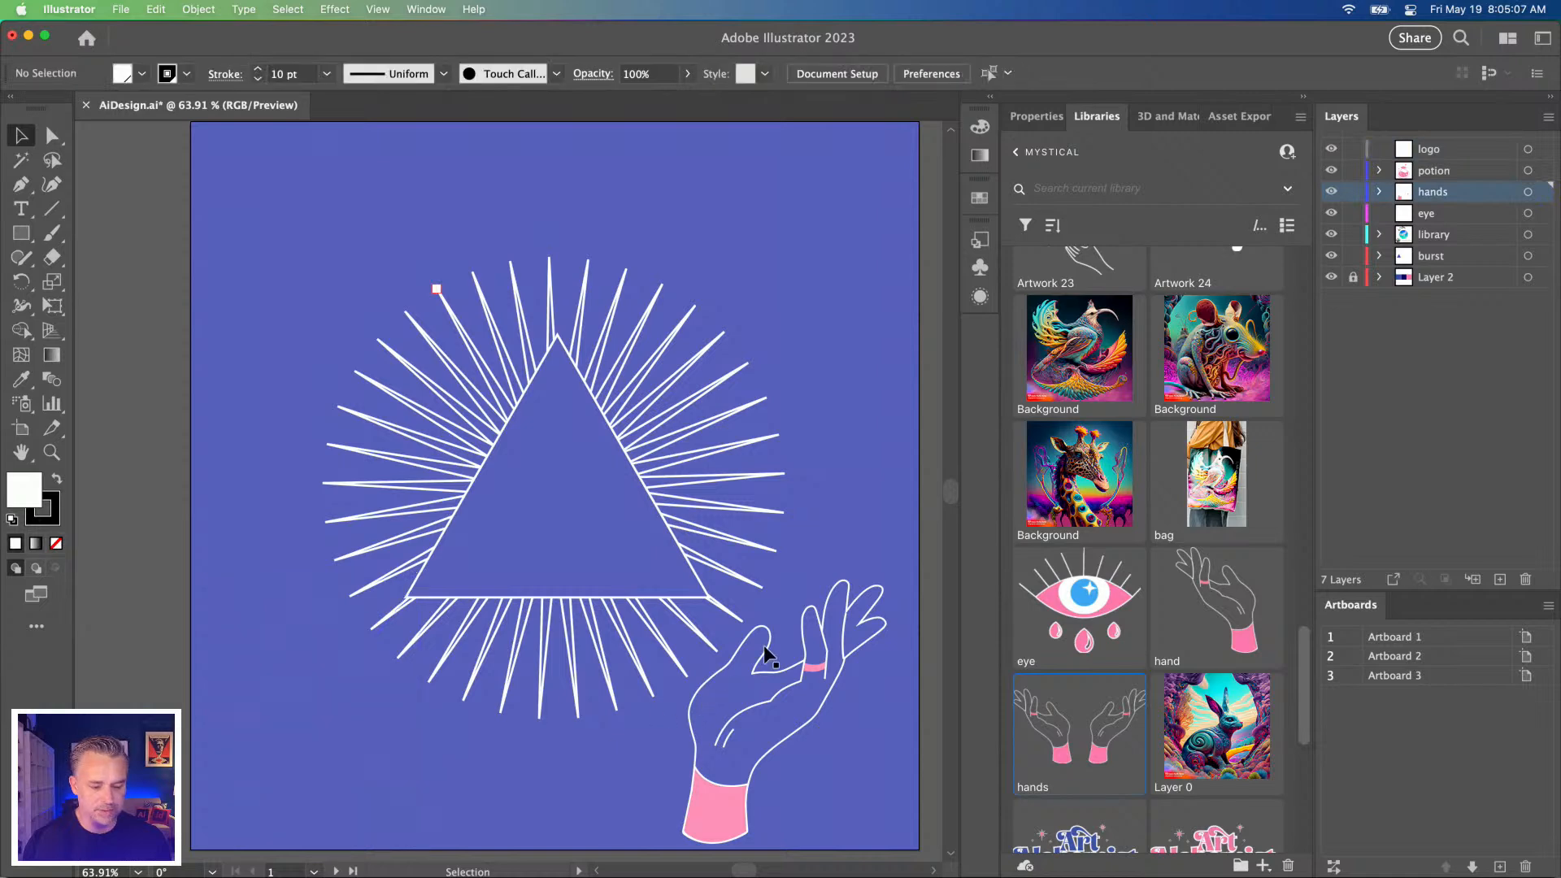
left_click(761, 657)
key("Delete")
Paste the cut artwork over the burst, with the lettering on the triangle, the eye above the rays and the hands beneath.
key("super+v")
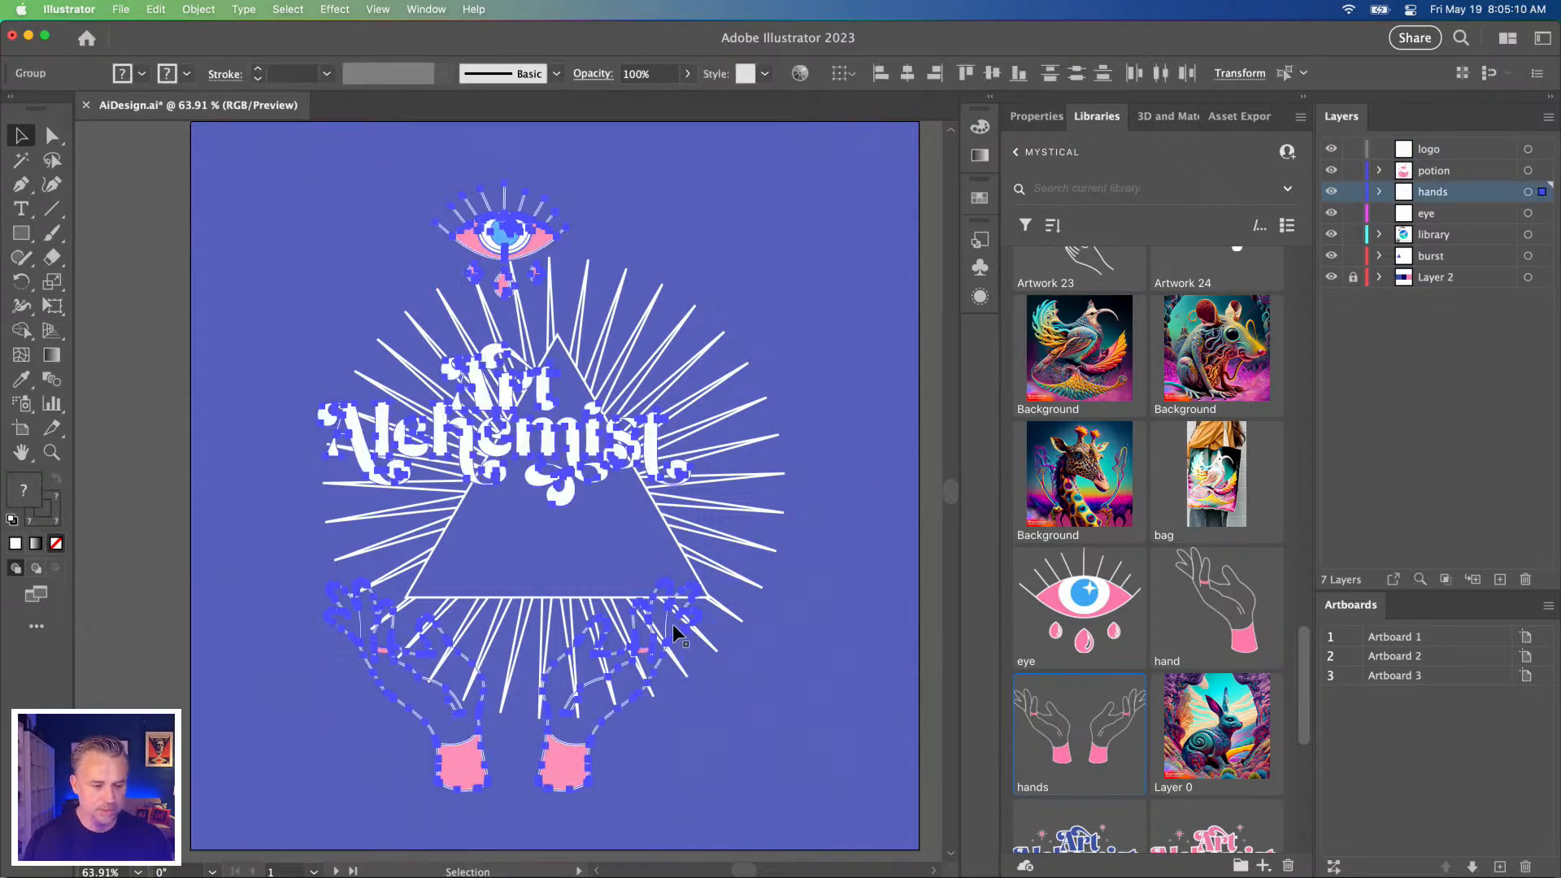
left_click_drag(431, 443, 489, 506)
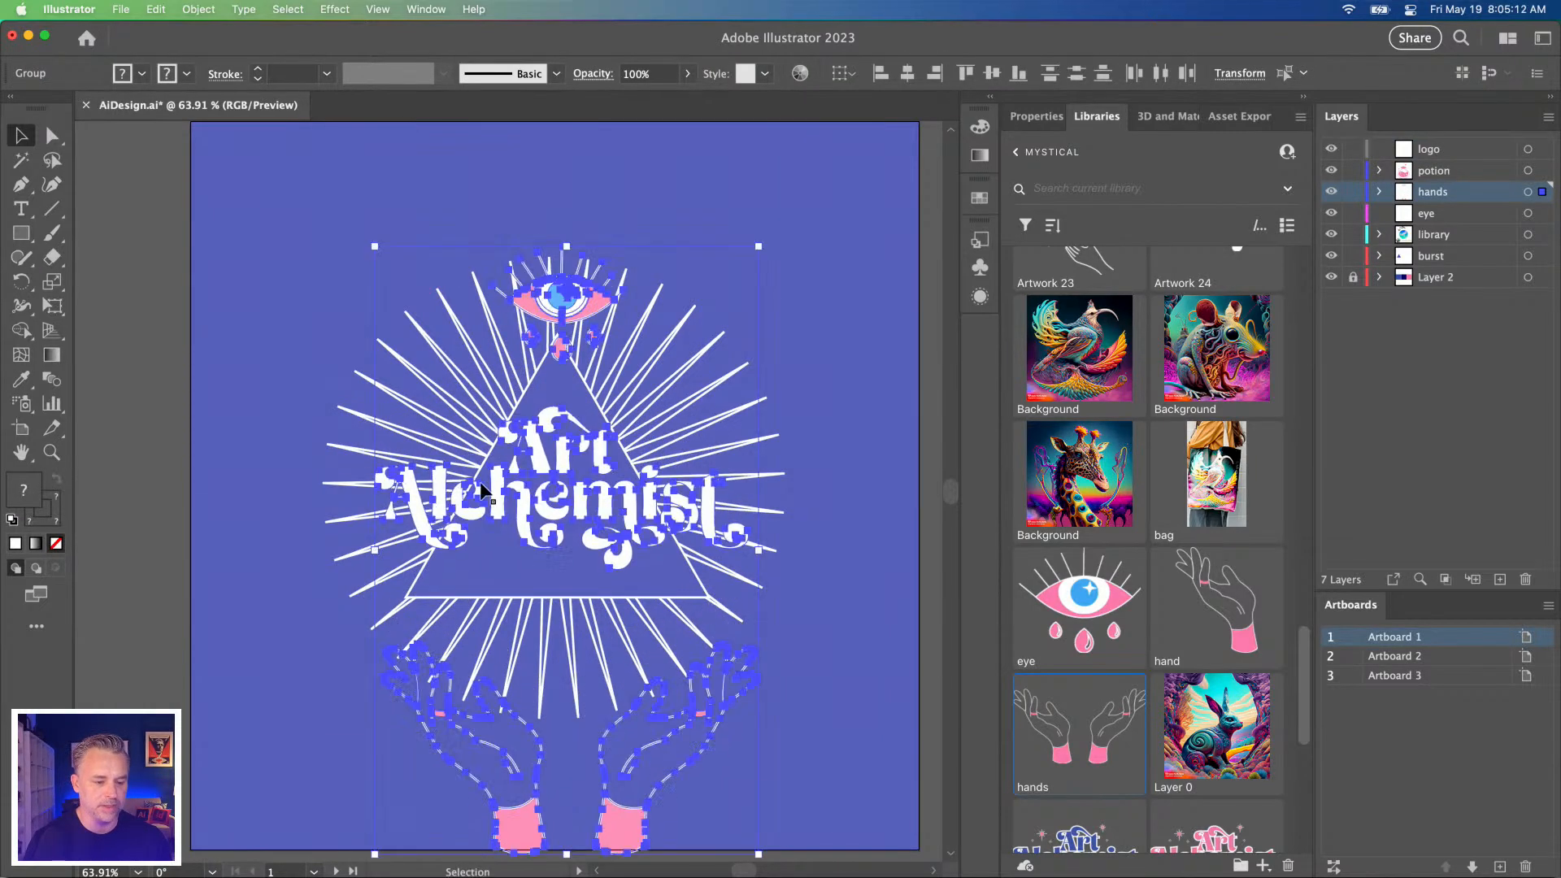
left_click(149, 335)
left_click_drag(561, 296, 559, 181)
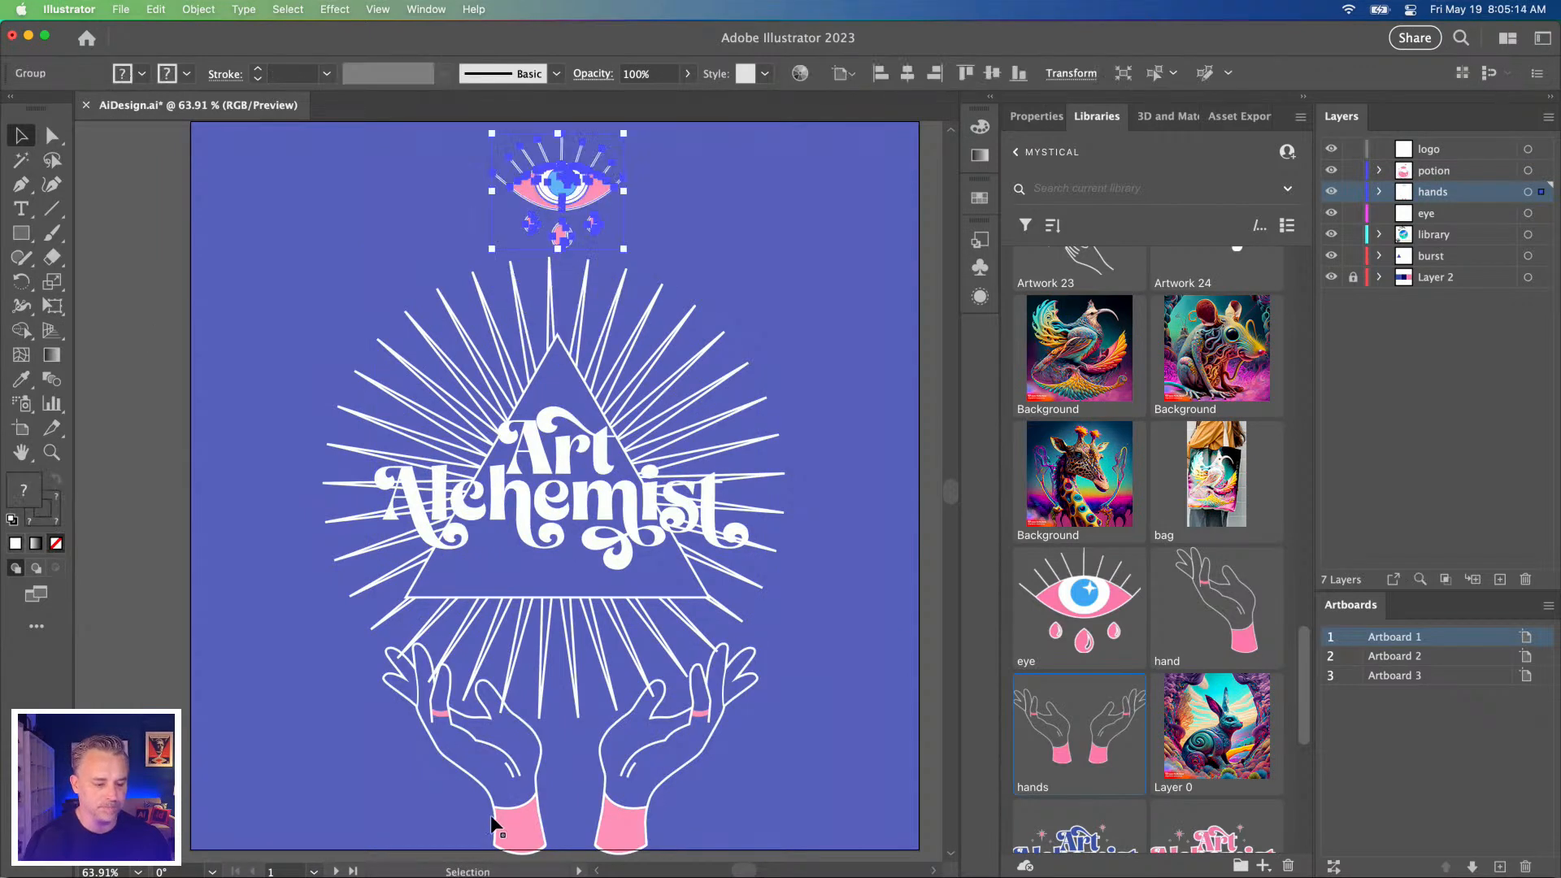
mouse_move(501, 797)
left_mouse_down()
mouse_move(333, 743)
mouse_move(520, 794)
mouse_move(474, 787)
left_mouse_up()
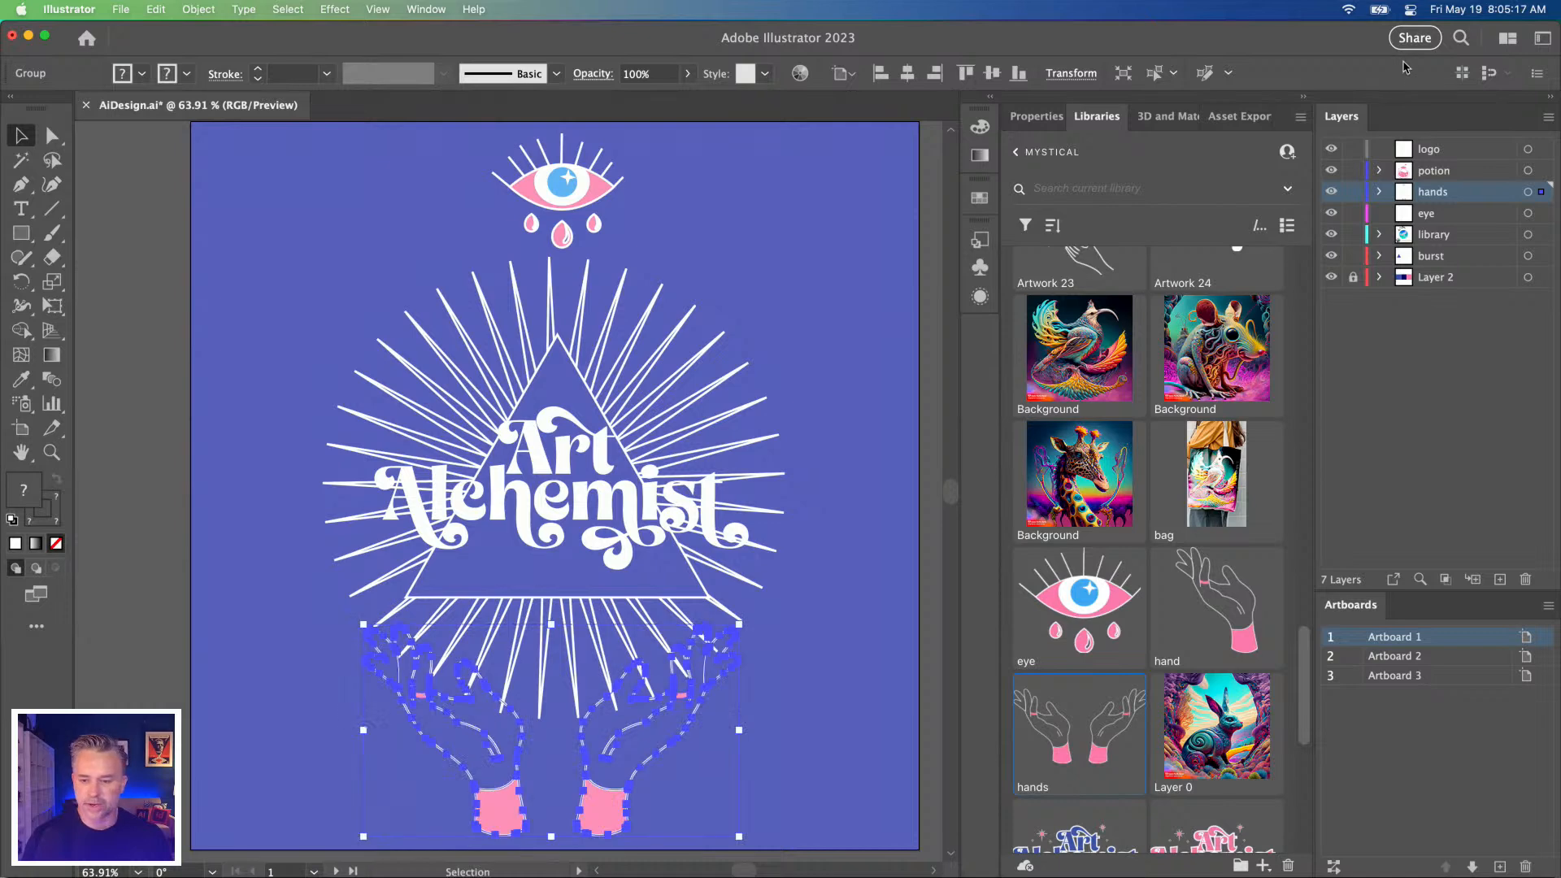
Delete Artboard 2 and Artboard 3 from the document.
double_click(1422, 655)
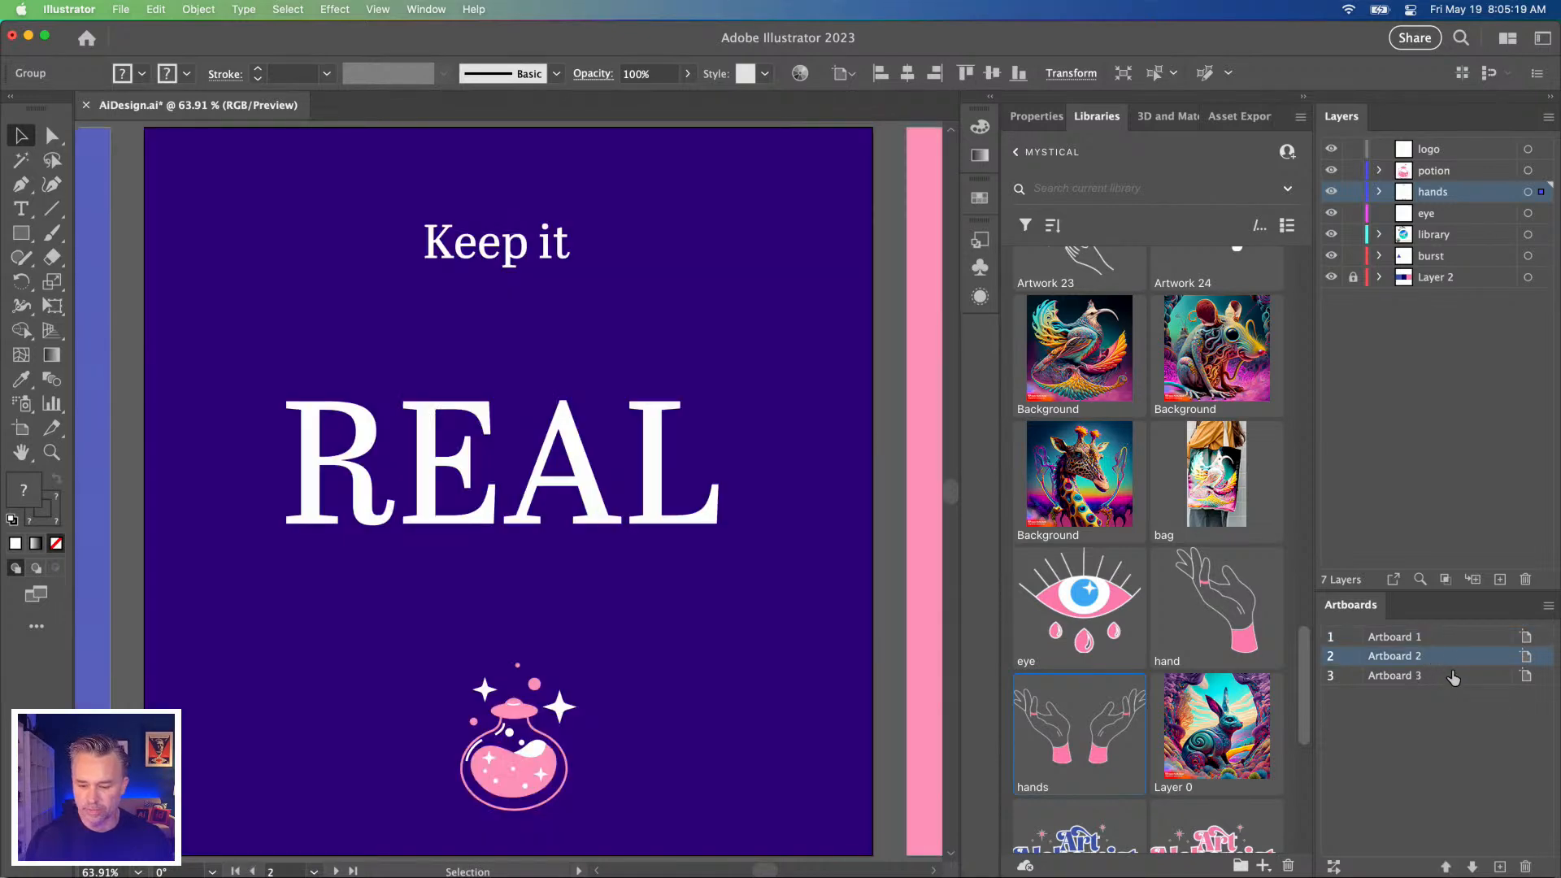
left_click(1525, 866)
left_click(1439, 657)
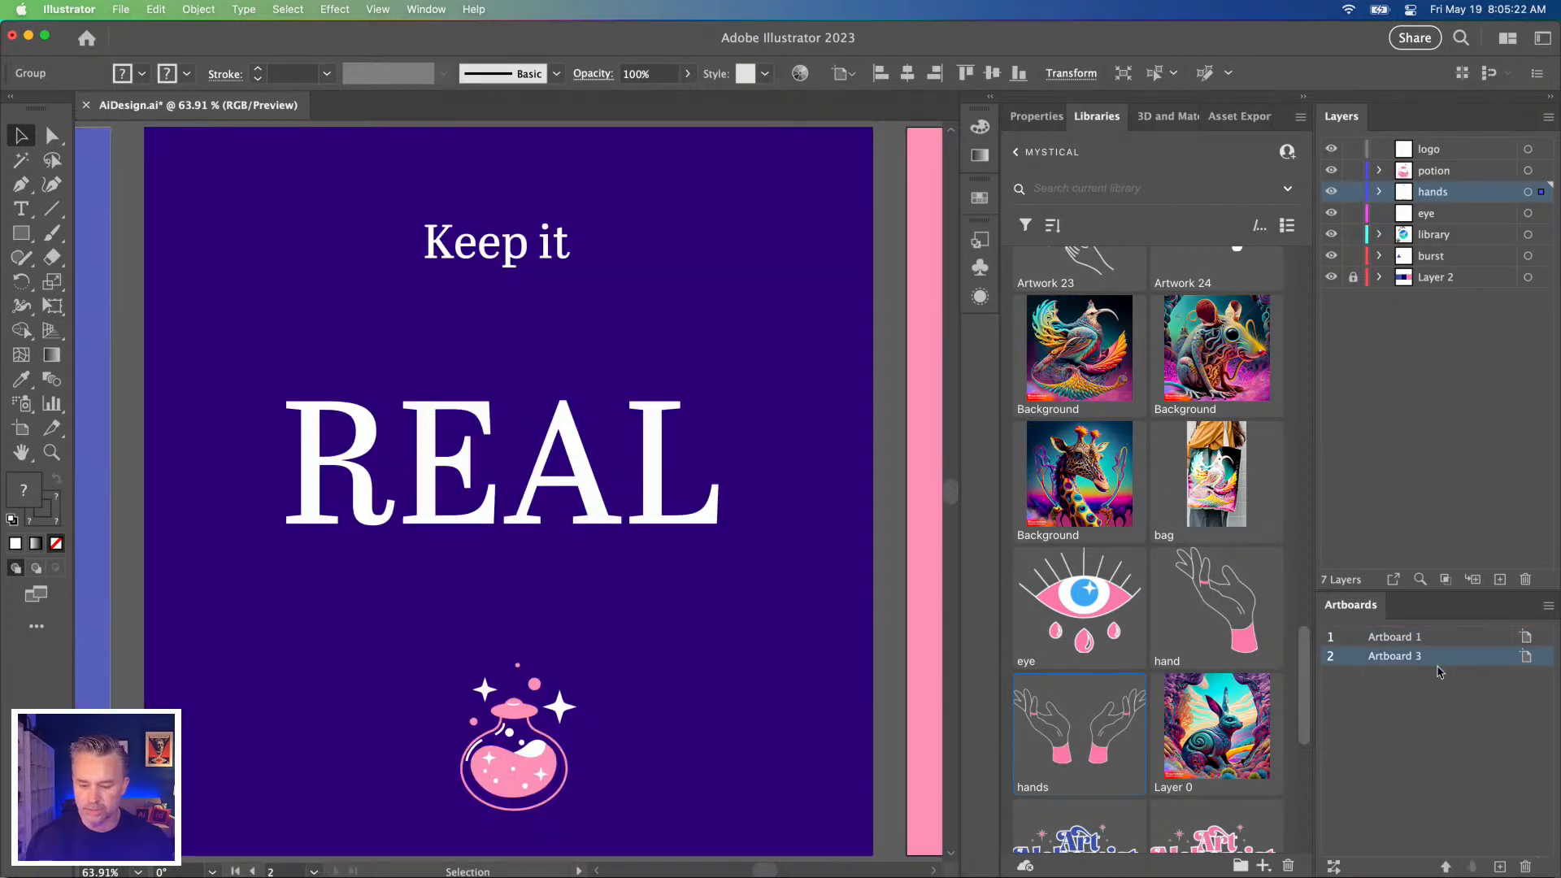
left_click(1525, 866)
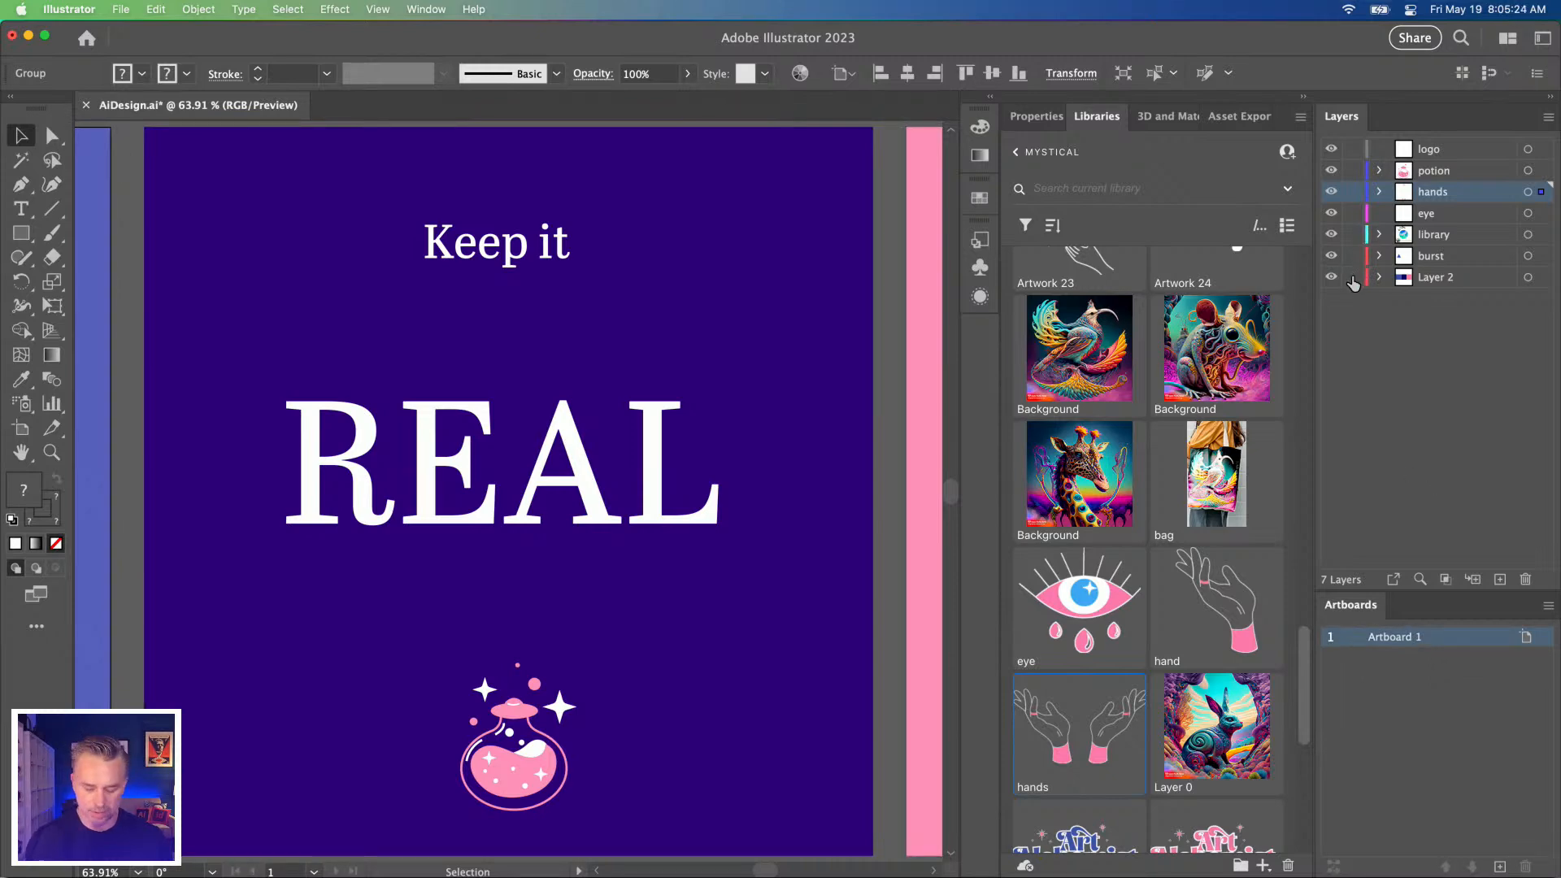
Unlock Layer 2, delete all leftover artwork outside Artboard 1, and fit the artboard in the window.
key("super+minus")
key("super+minus")
key("super+minus")
left_click_drag(693, 223, 735, 338)
key("Delete")
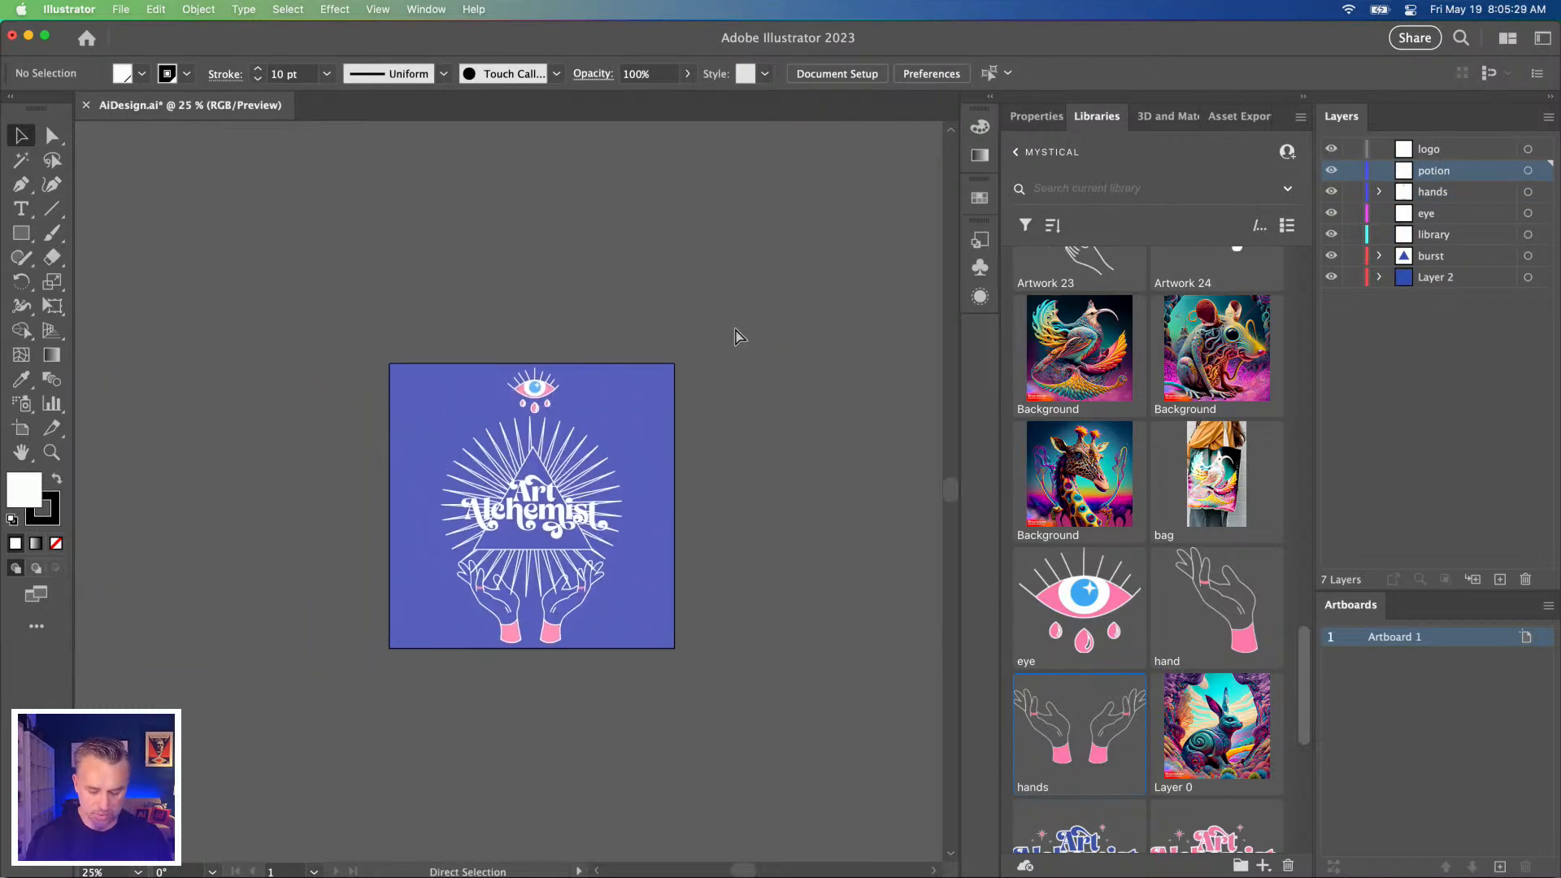
key("super+0")
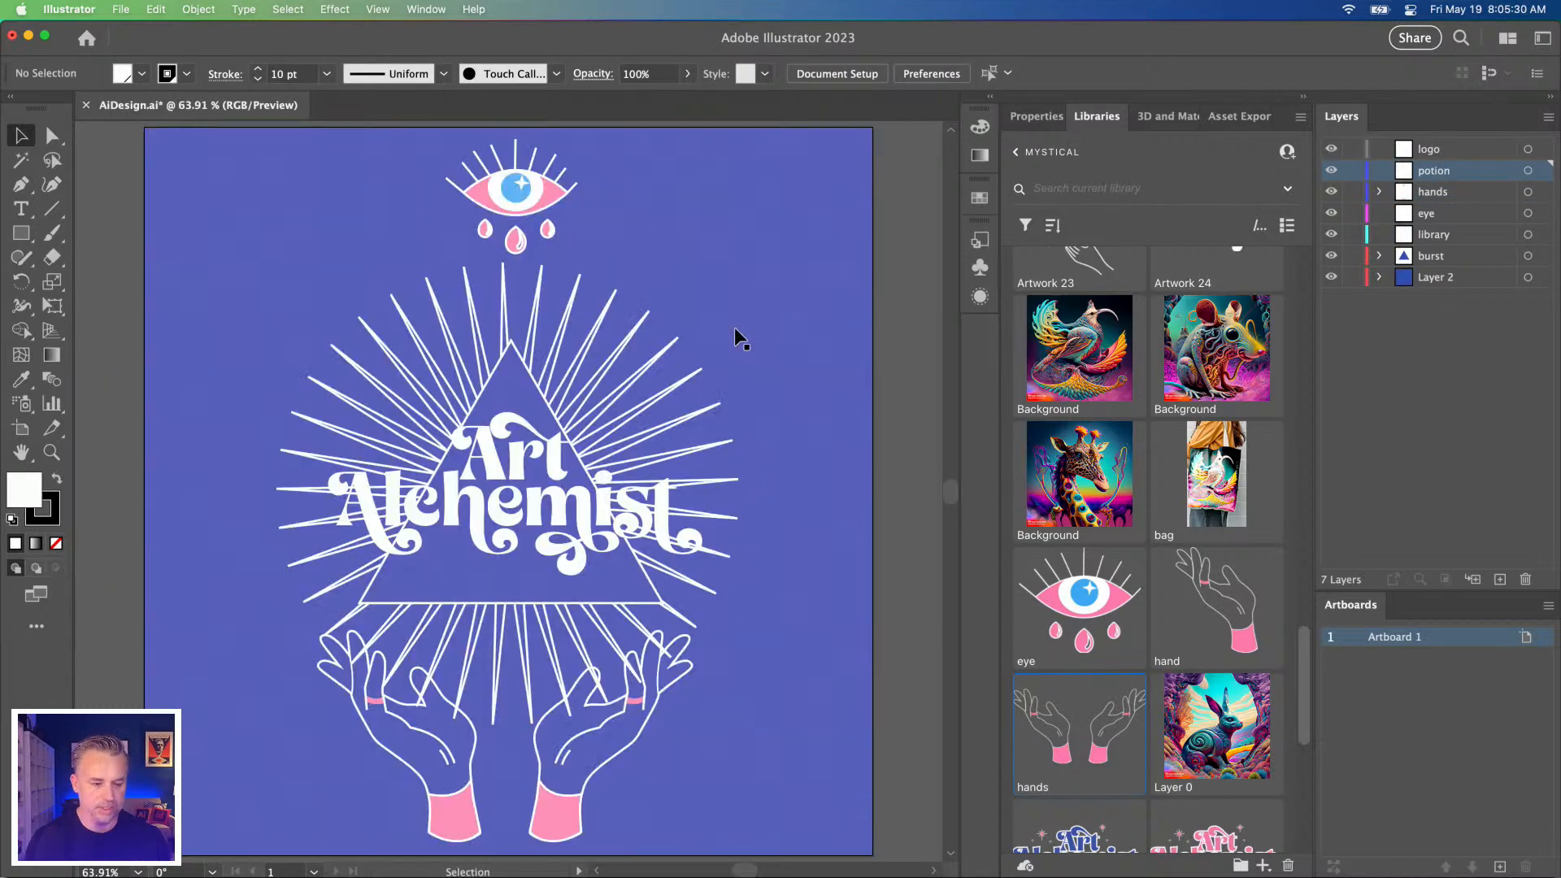
Save the document to the Desktop as Alchemist.ai, accepting the Illustrator 2020 format options.
left_click(111, 9)
left_click(157, 186)
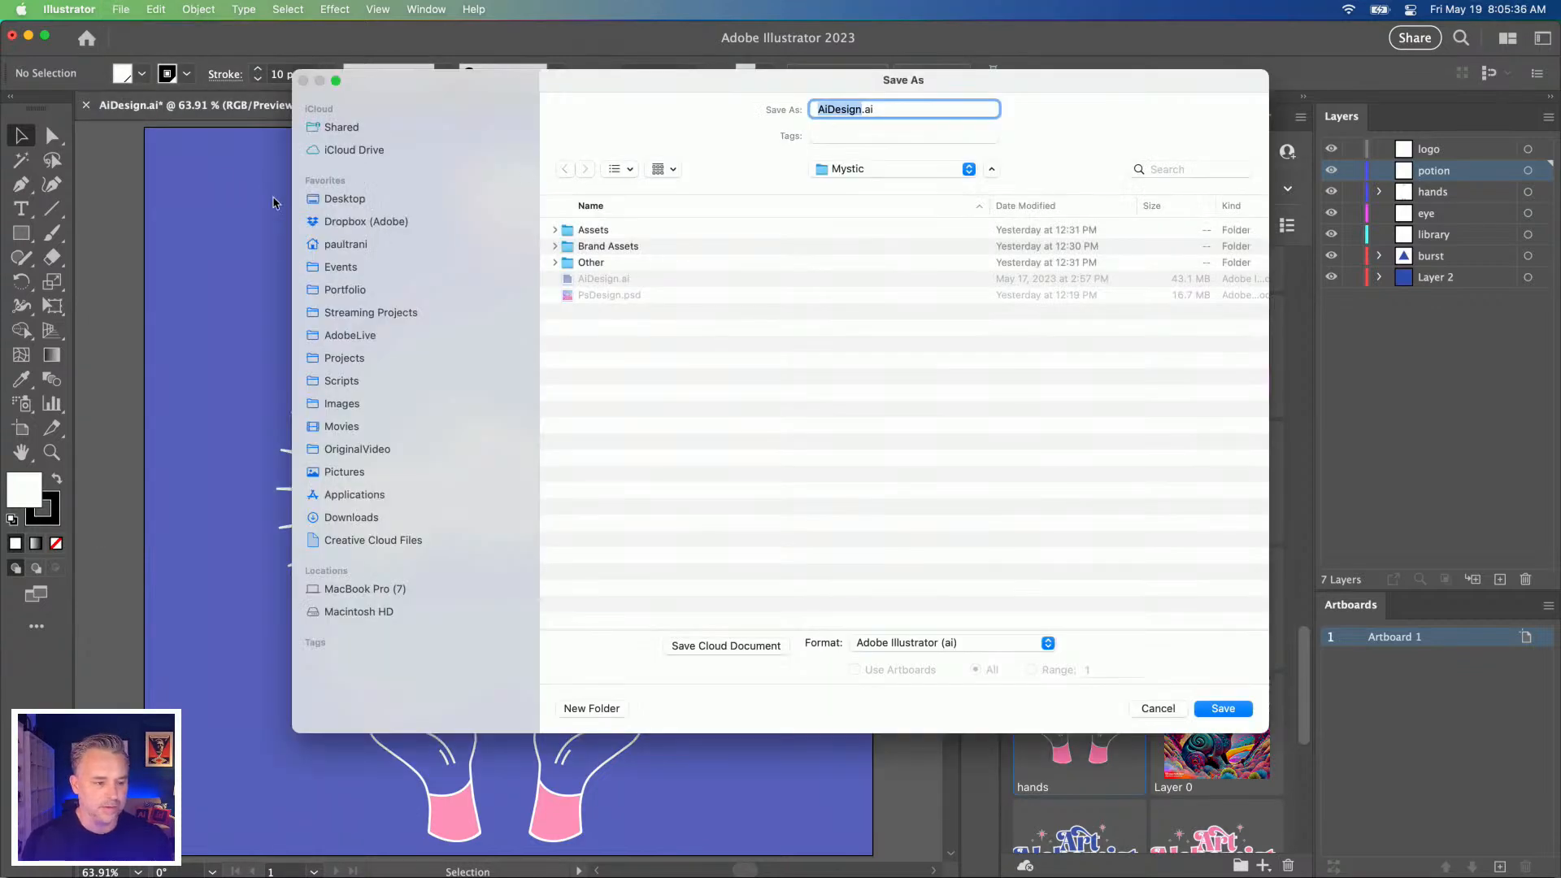
left_click(329, 200)
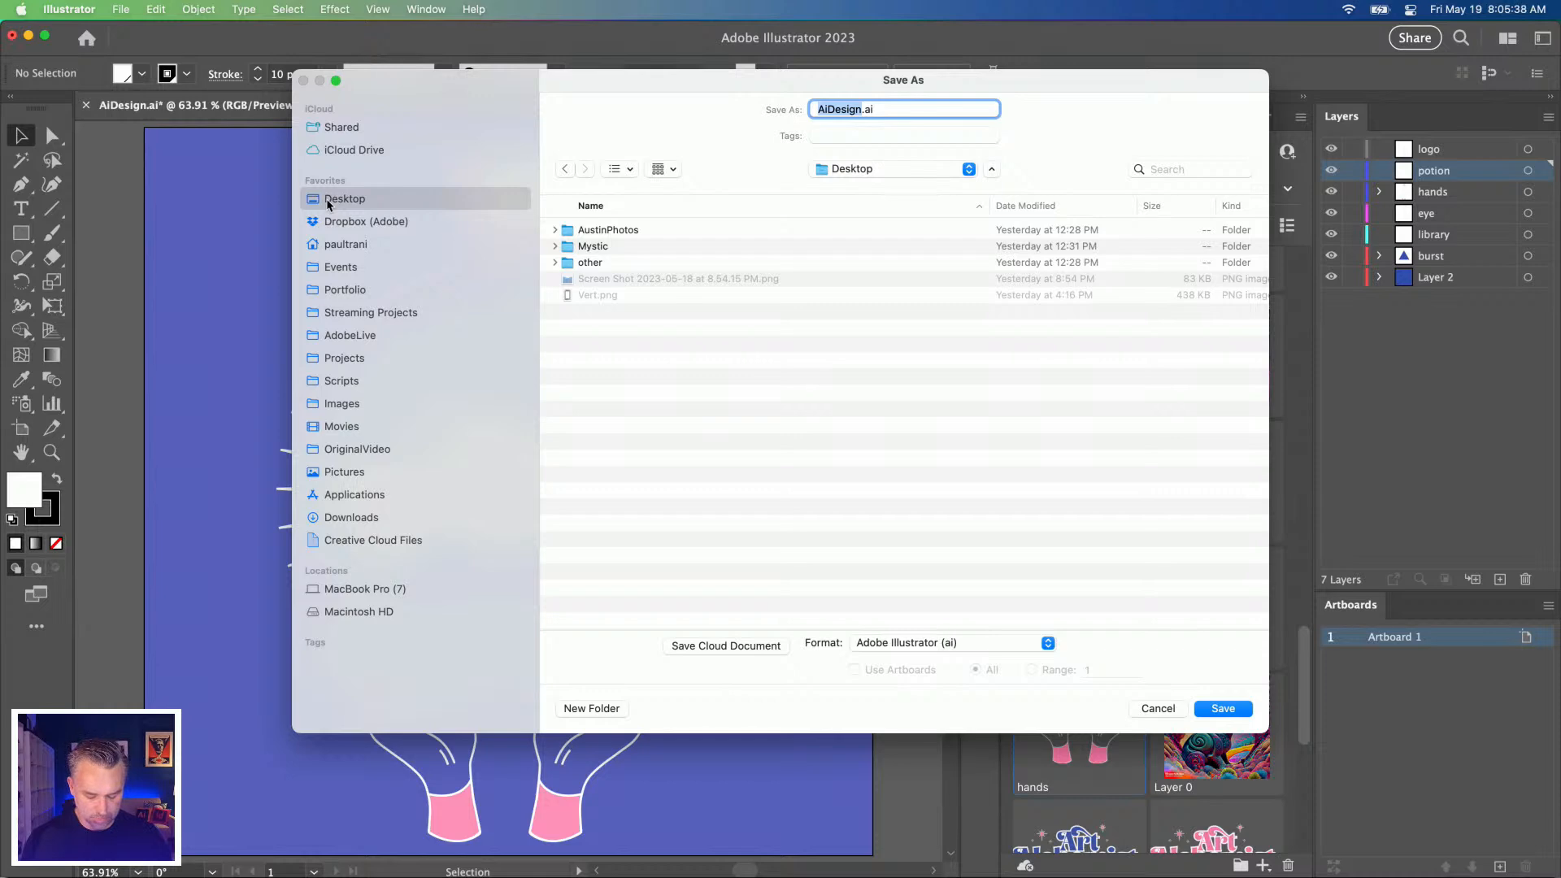
type("AI")
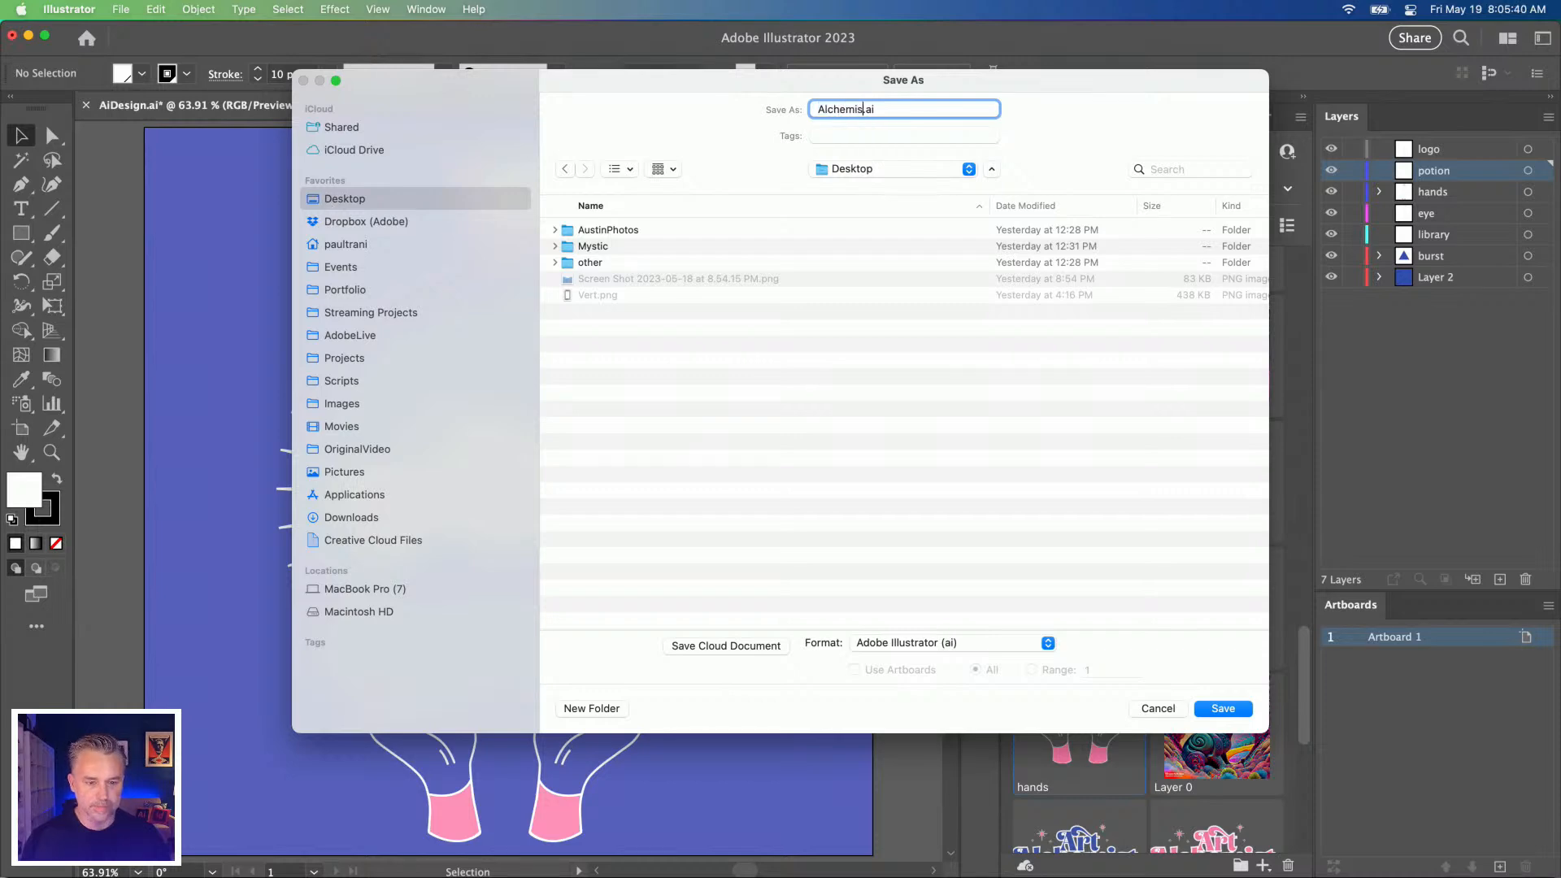
key("Return")
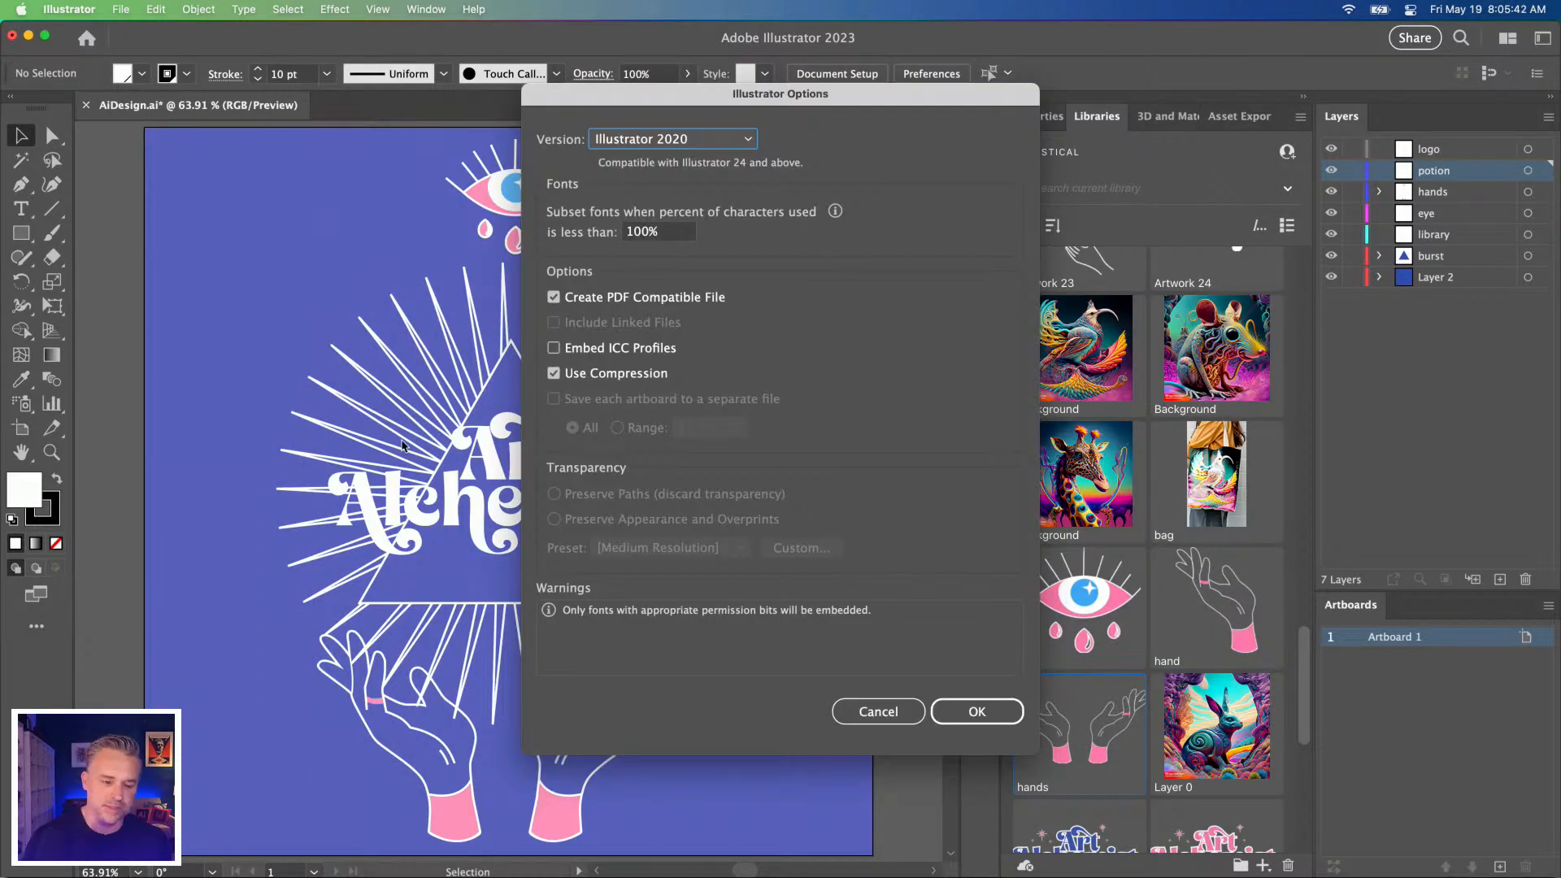
left_click(976, 711)
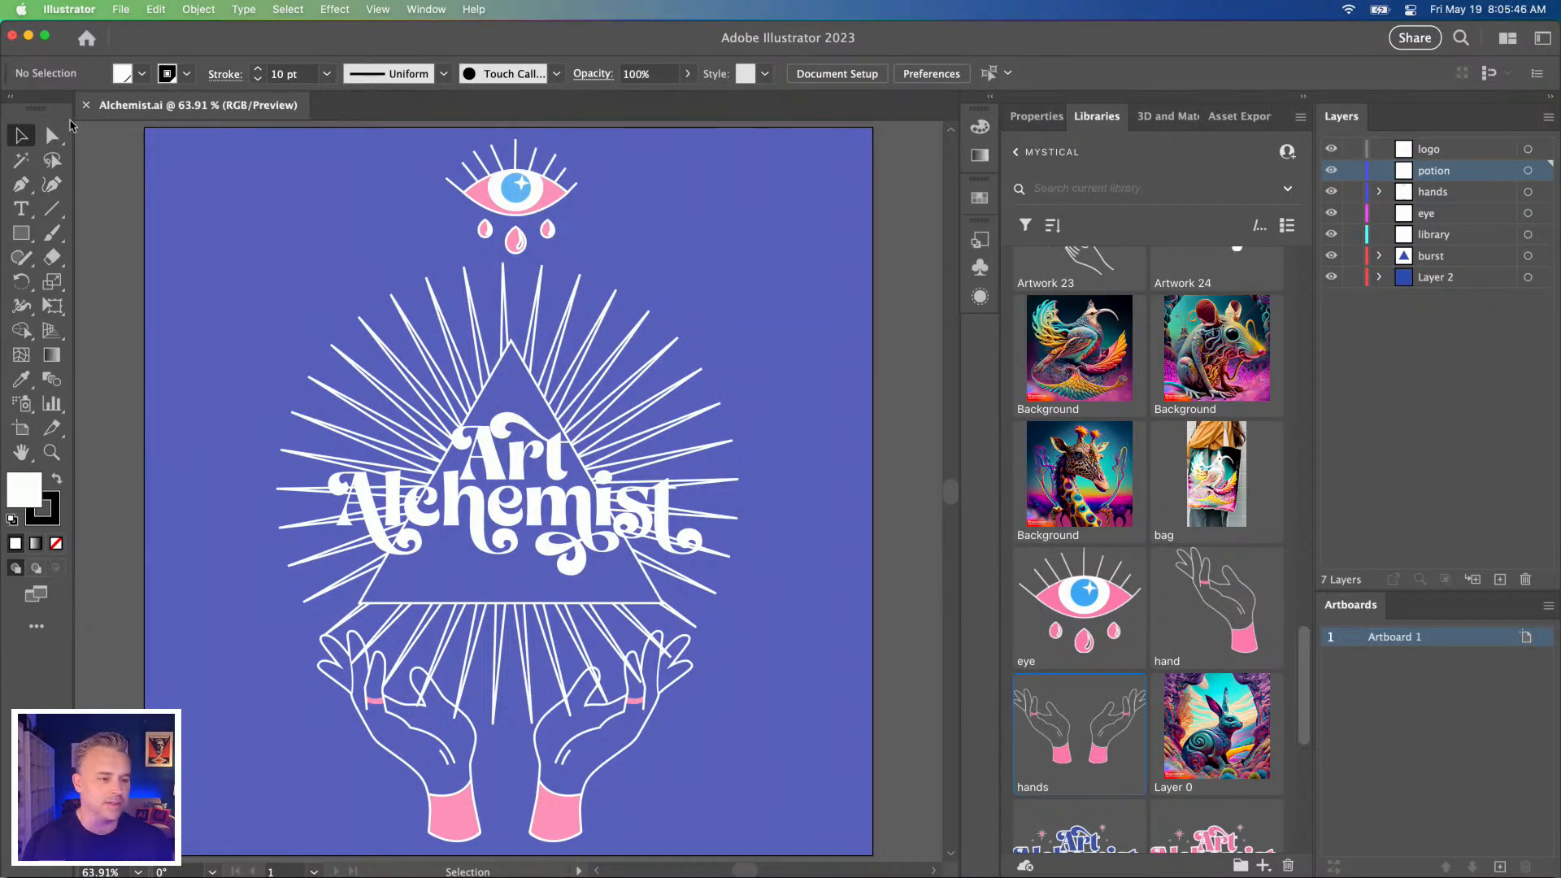
Switch to After Effects and locate Alchemist.ai on the Desktop in Finder.
left_click(29, 37)
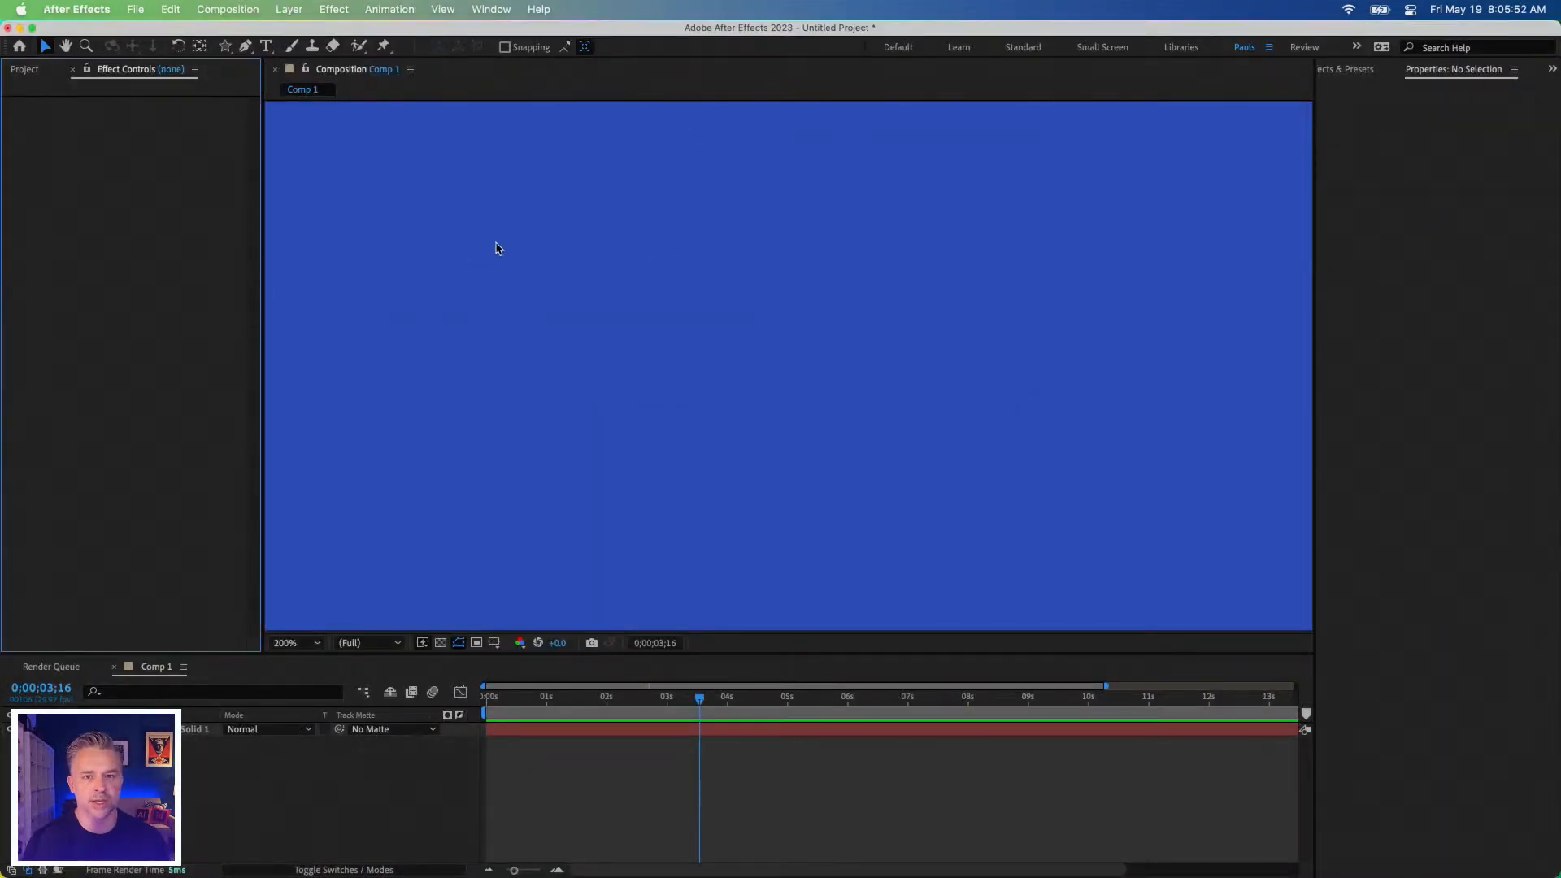
left_click(37, 858)
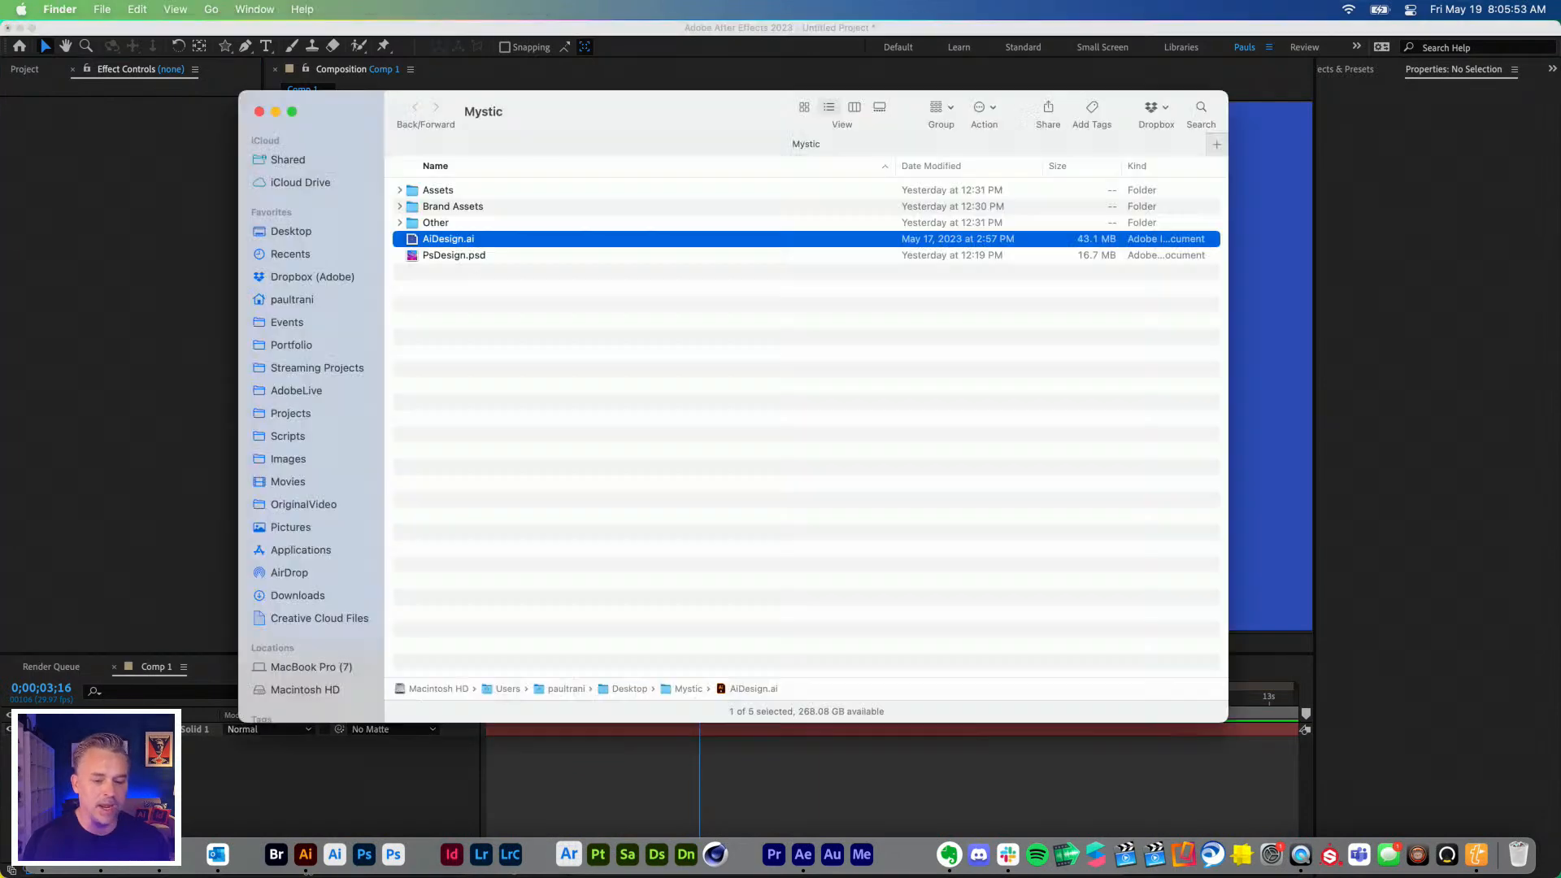
left_click(265, 231)
left_click_drag(342, 118, 675, 198)
left_click(115, 297)
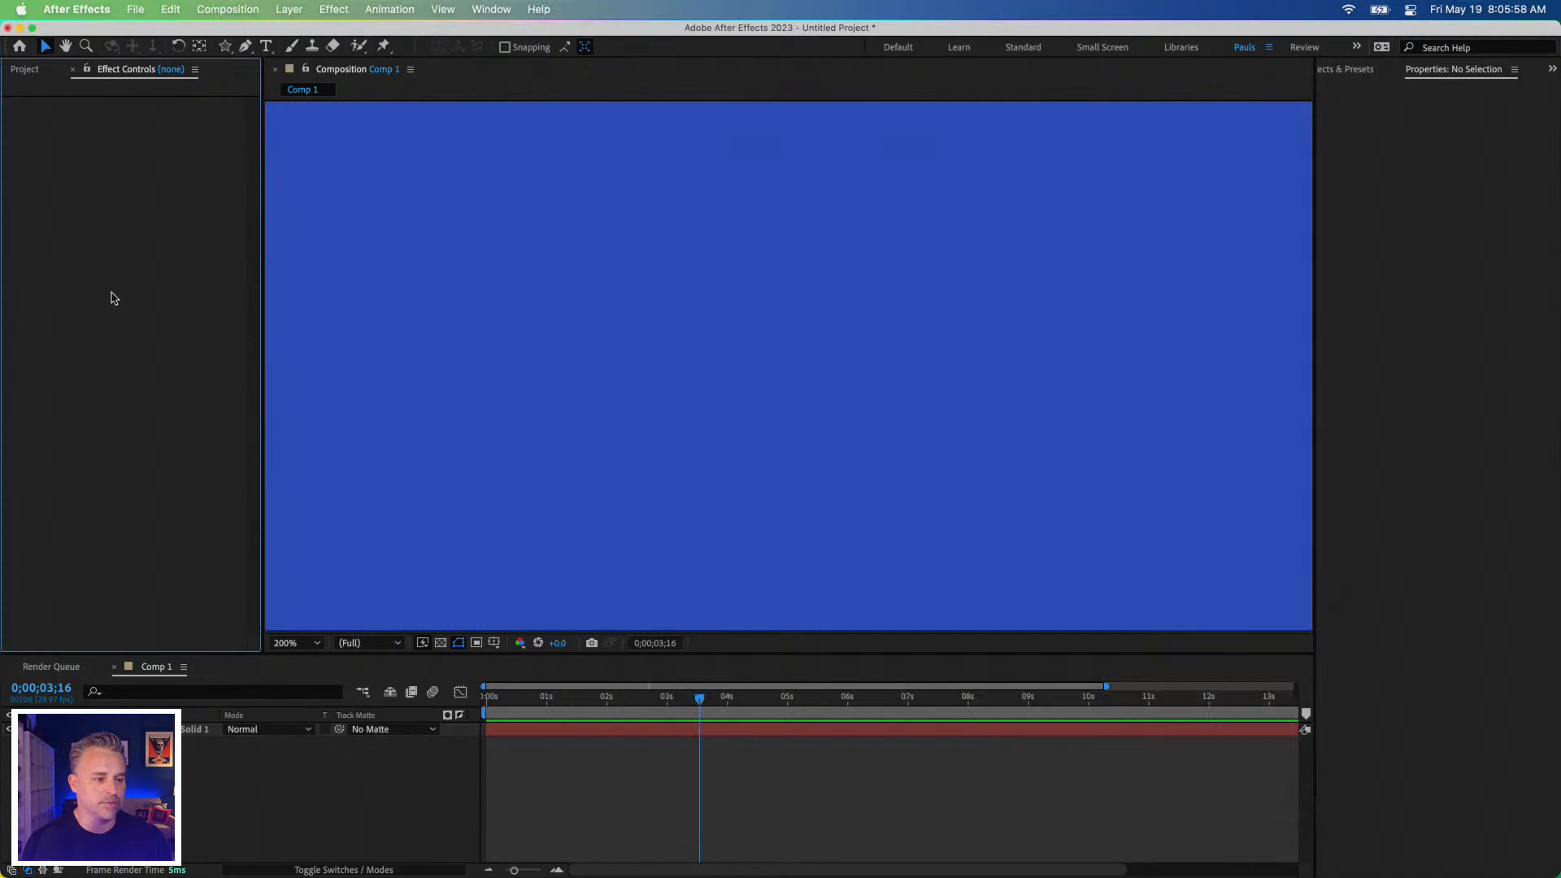
left_click(217, 854)
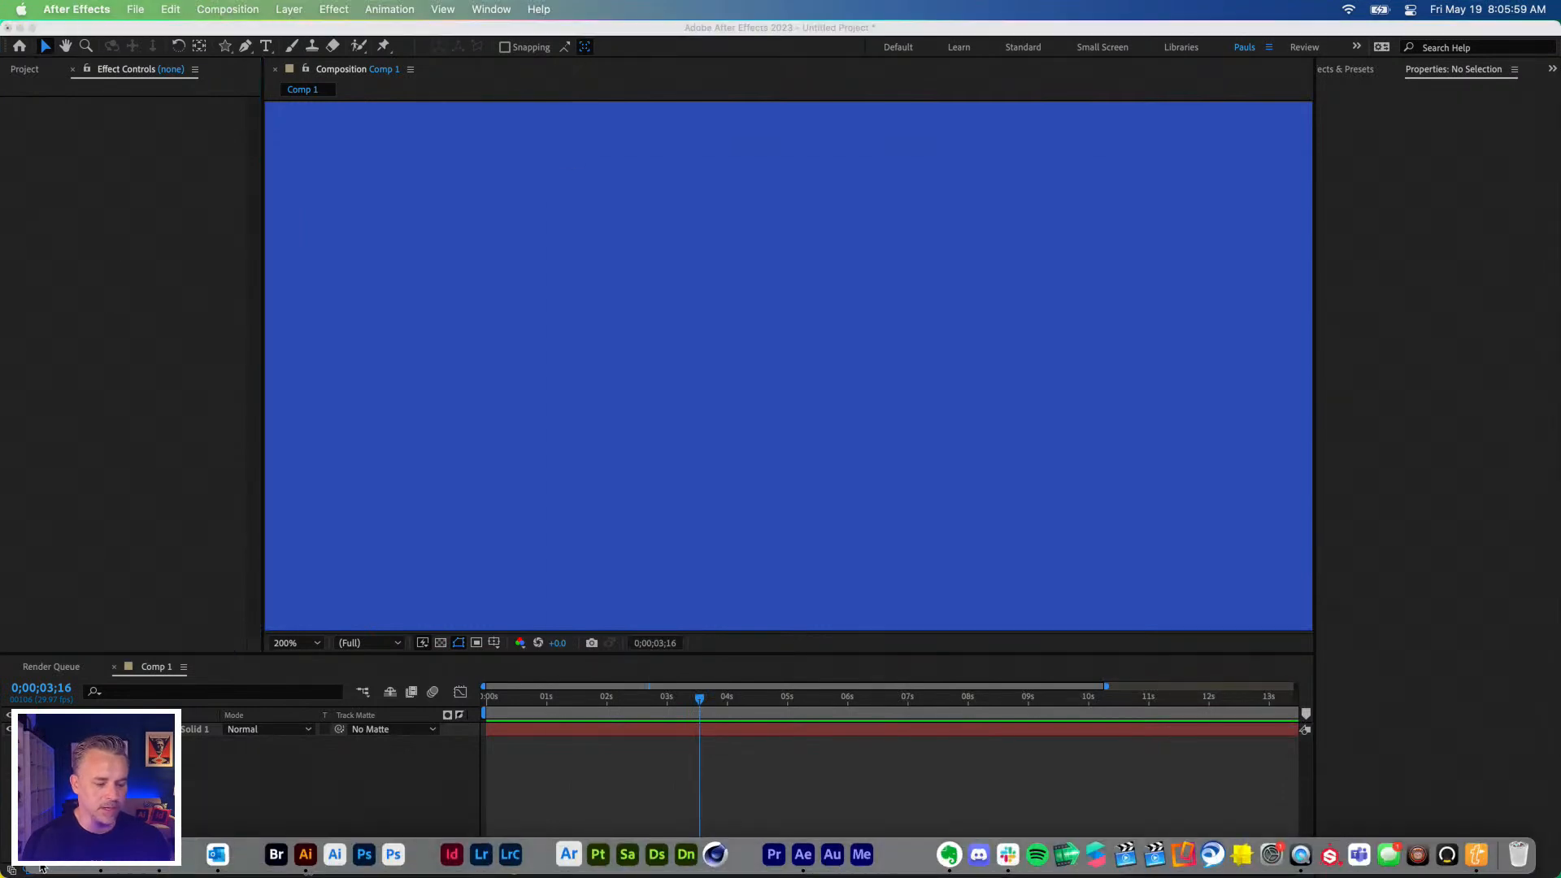
left_click(734, 306)
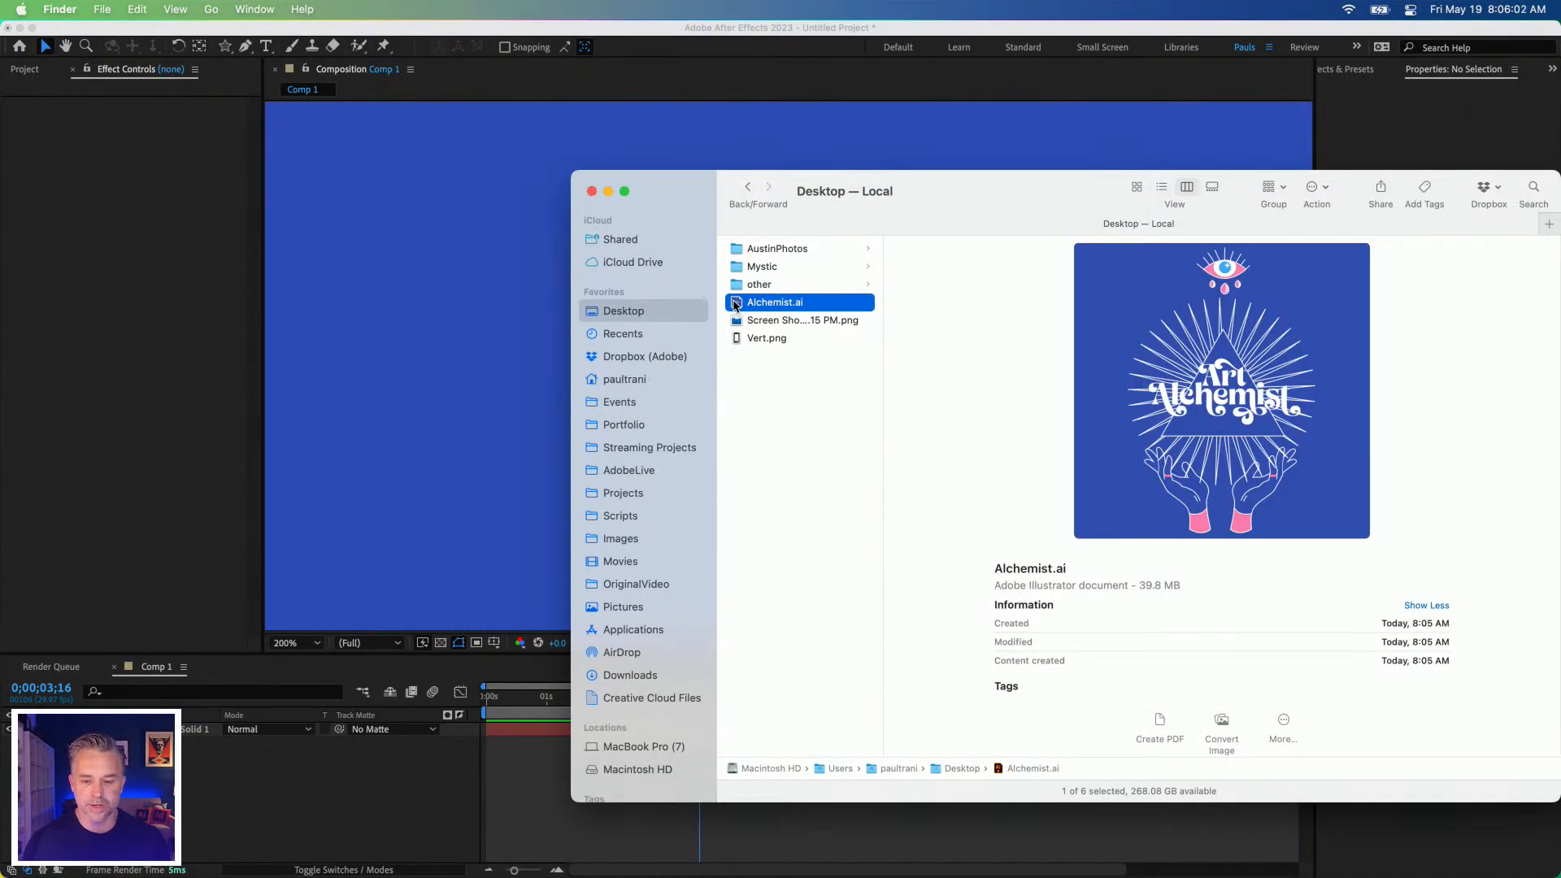
Add Alchemist.ai to the Comp 1 timeline, importing it as a Composition with Document Size footage dimensions.
left_click_drag(734, 306, 404, 798)
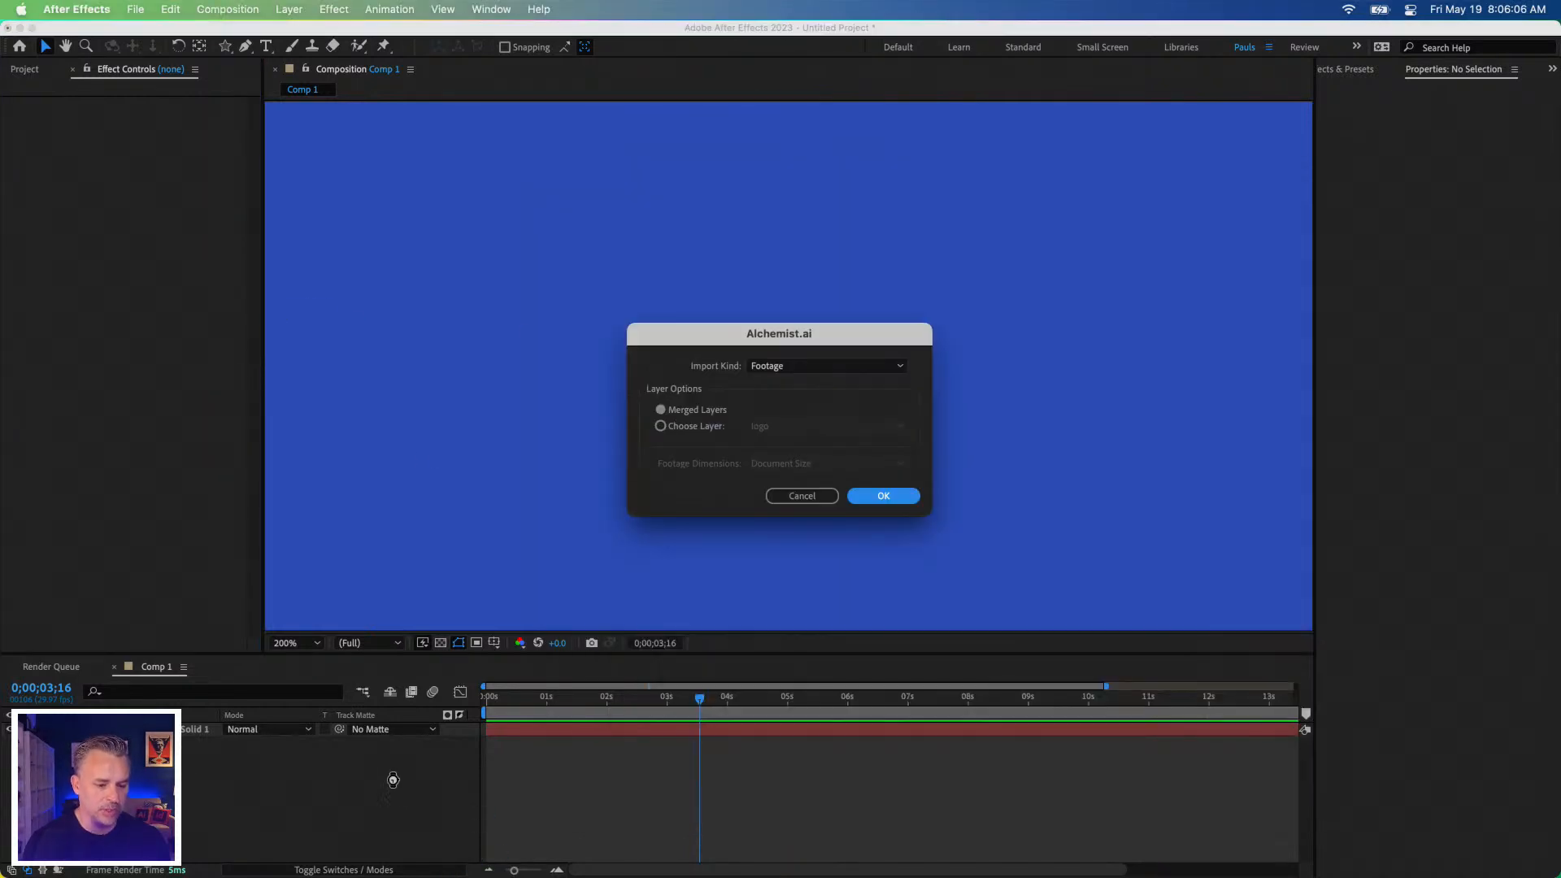
left_click(815, 365)
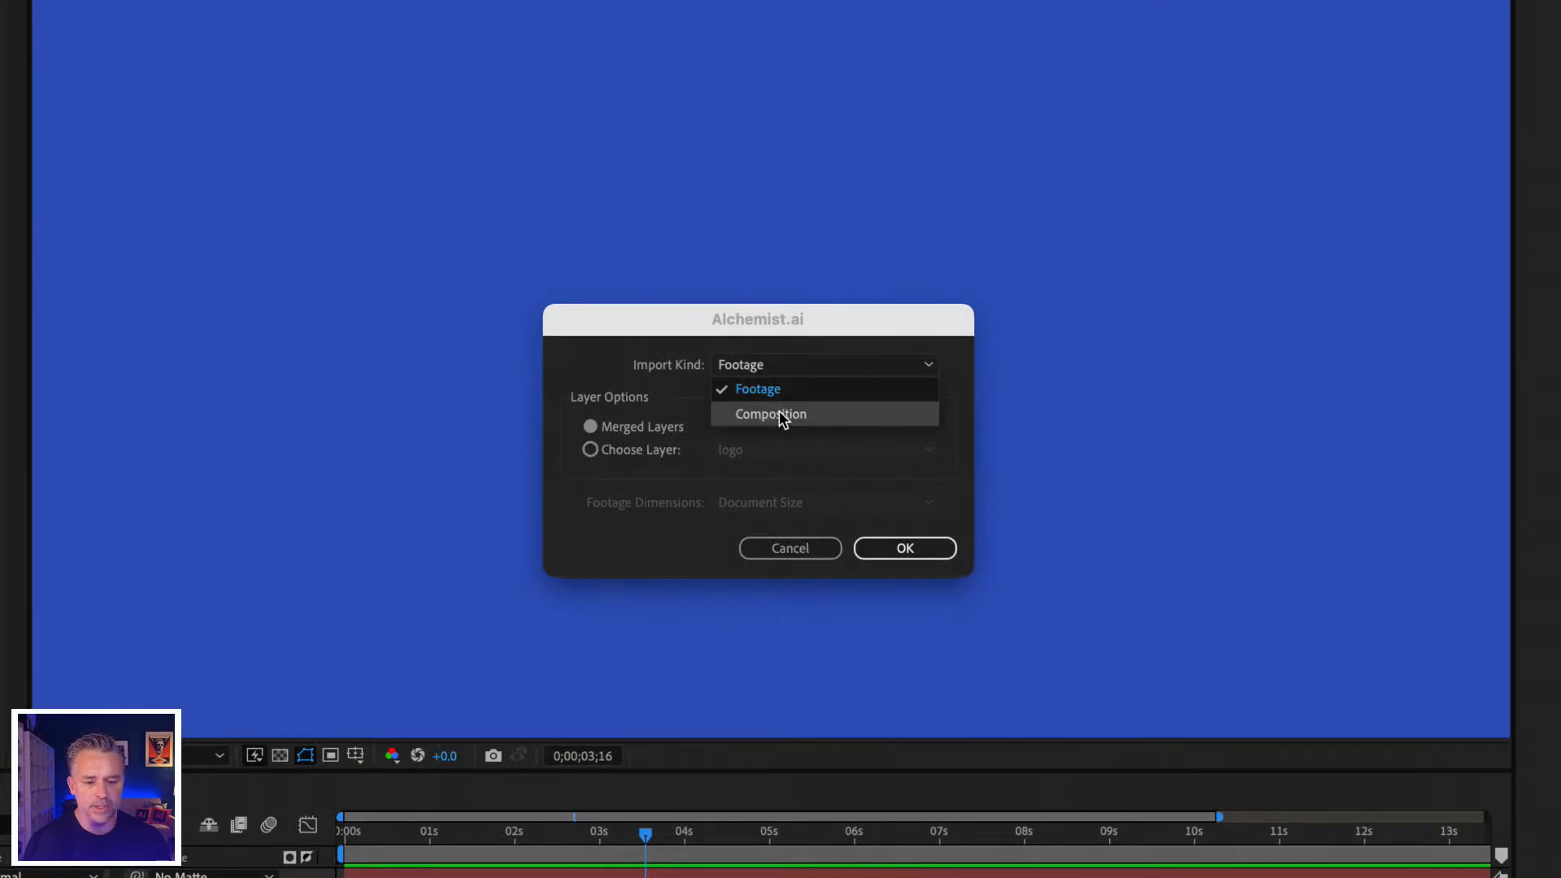
left_click(779, 414)
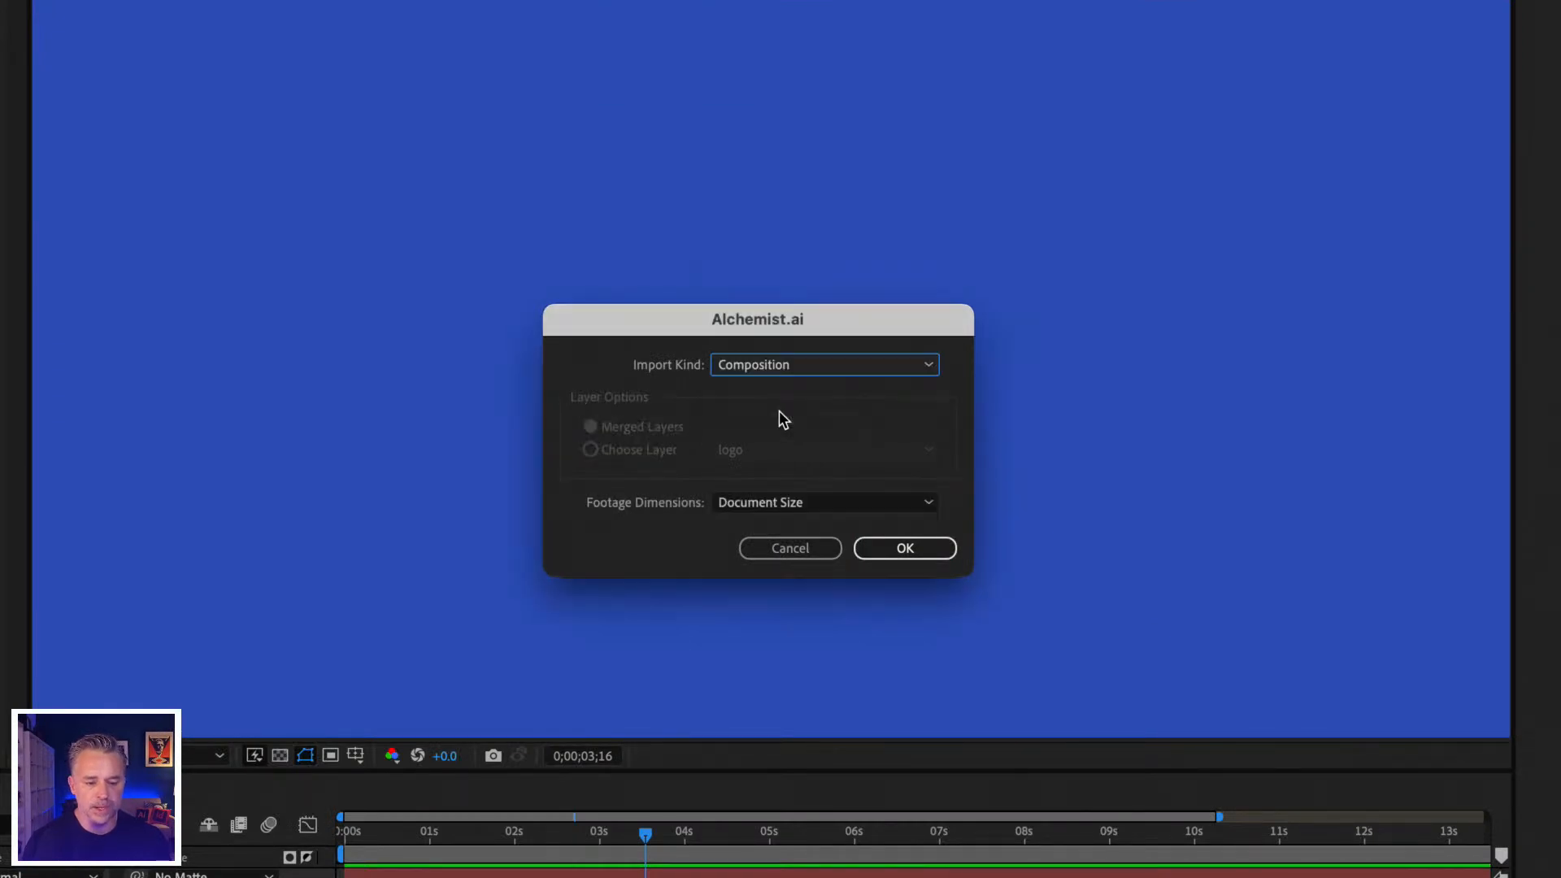
left_click(766, 502)
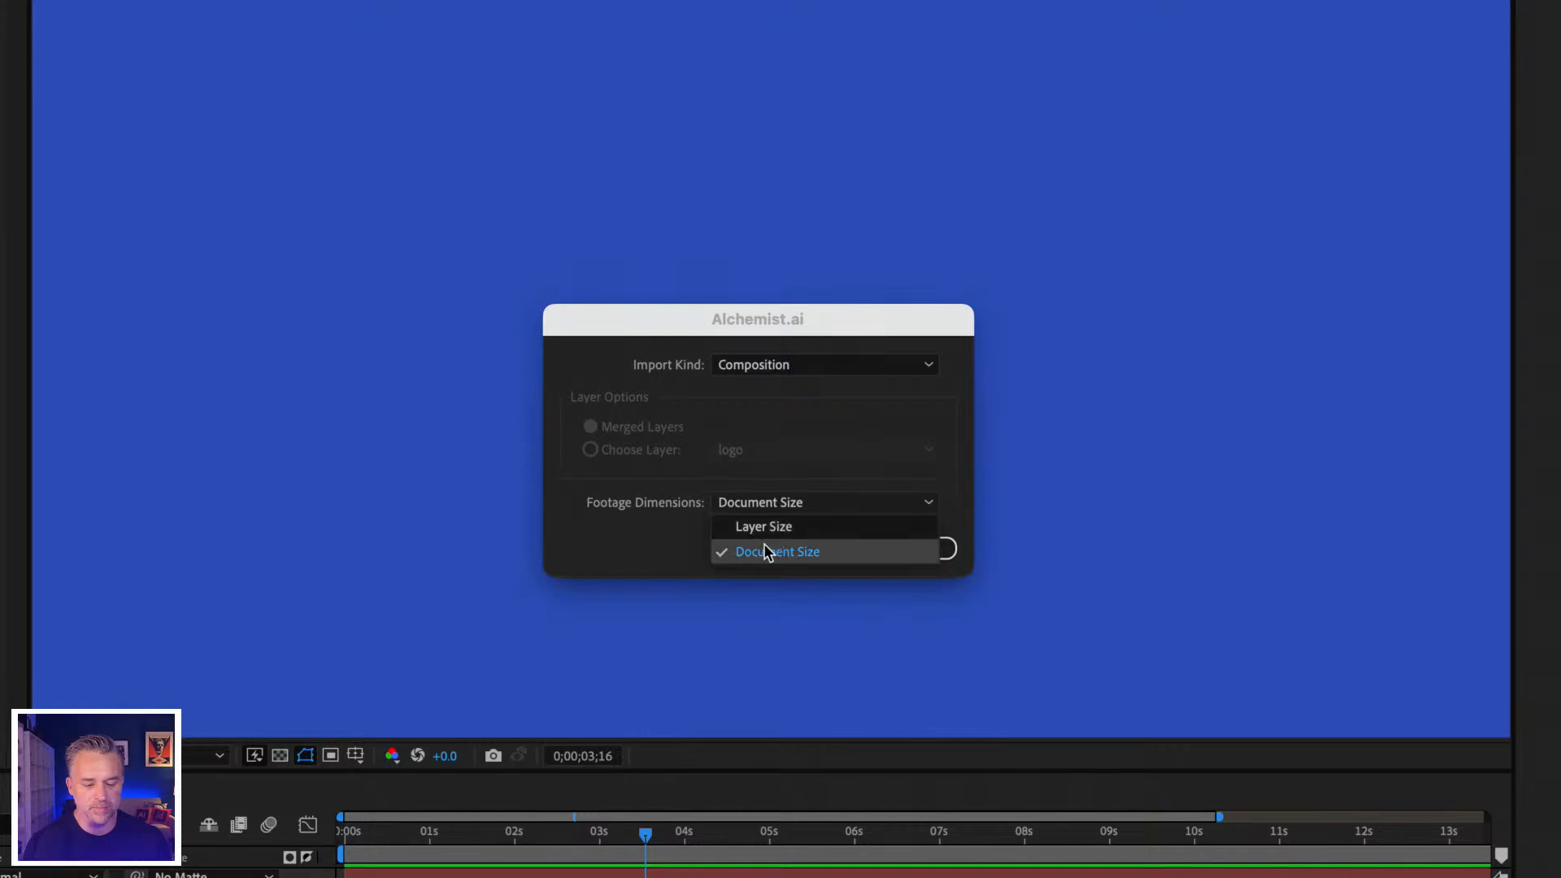
left_click(635, 545)
left_click(875, 548)
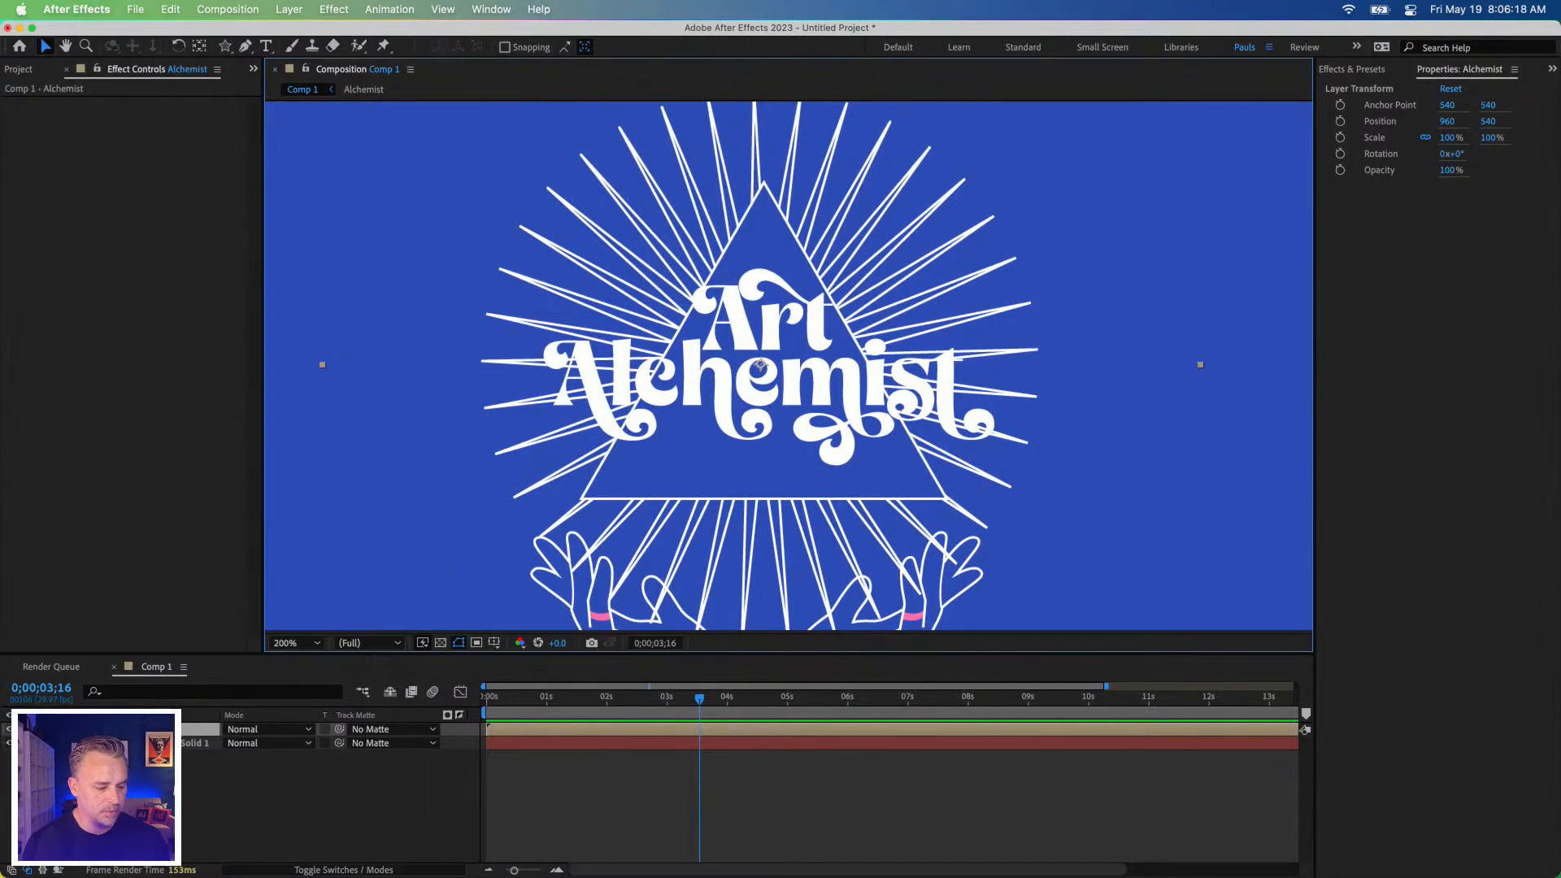
Open the nested Alchemist composition at its first frame and delete its empty logo and potion layers.
double_click(146, 730)
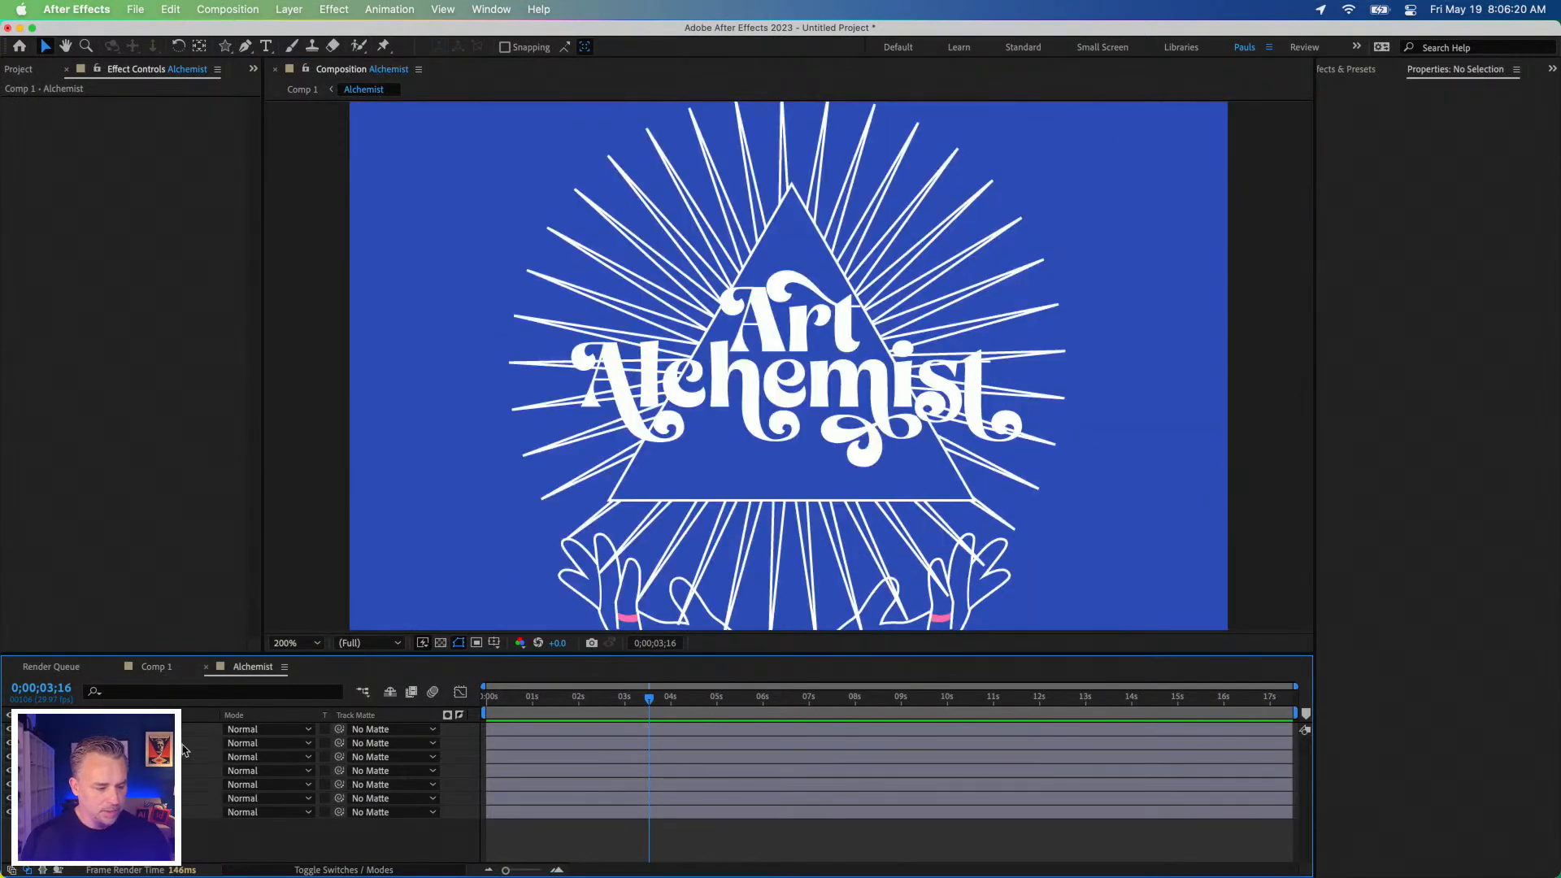
key("Home")
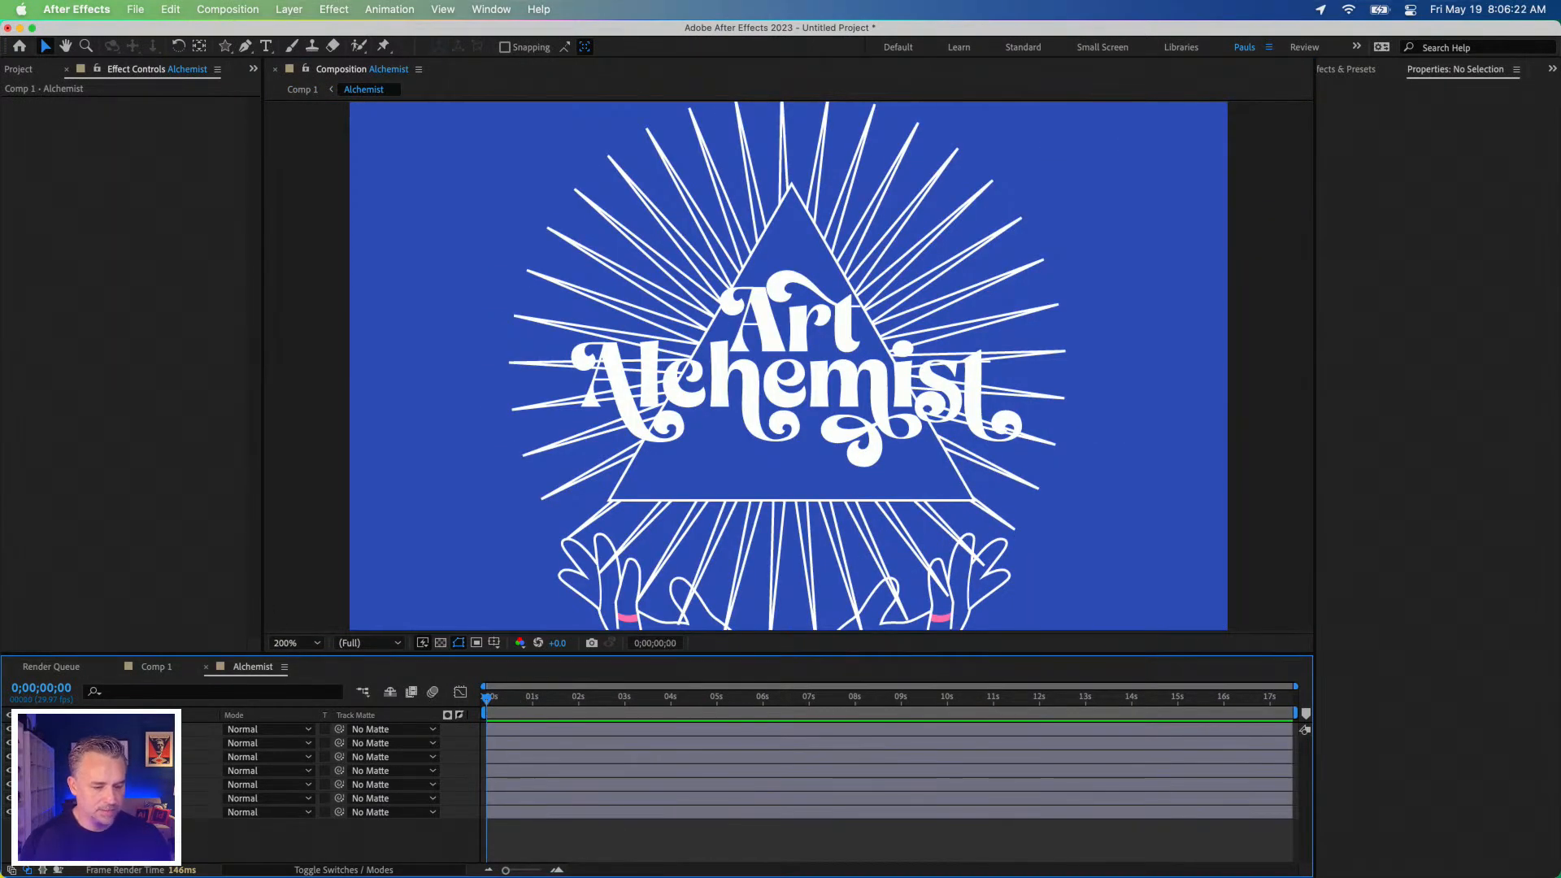
left_click(146, 729)
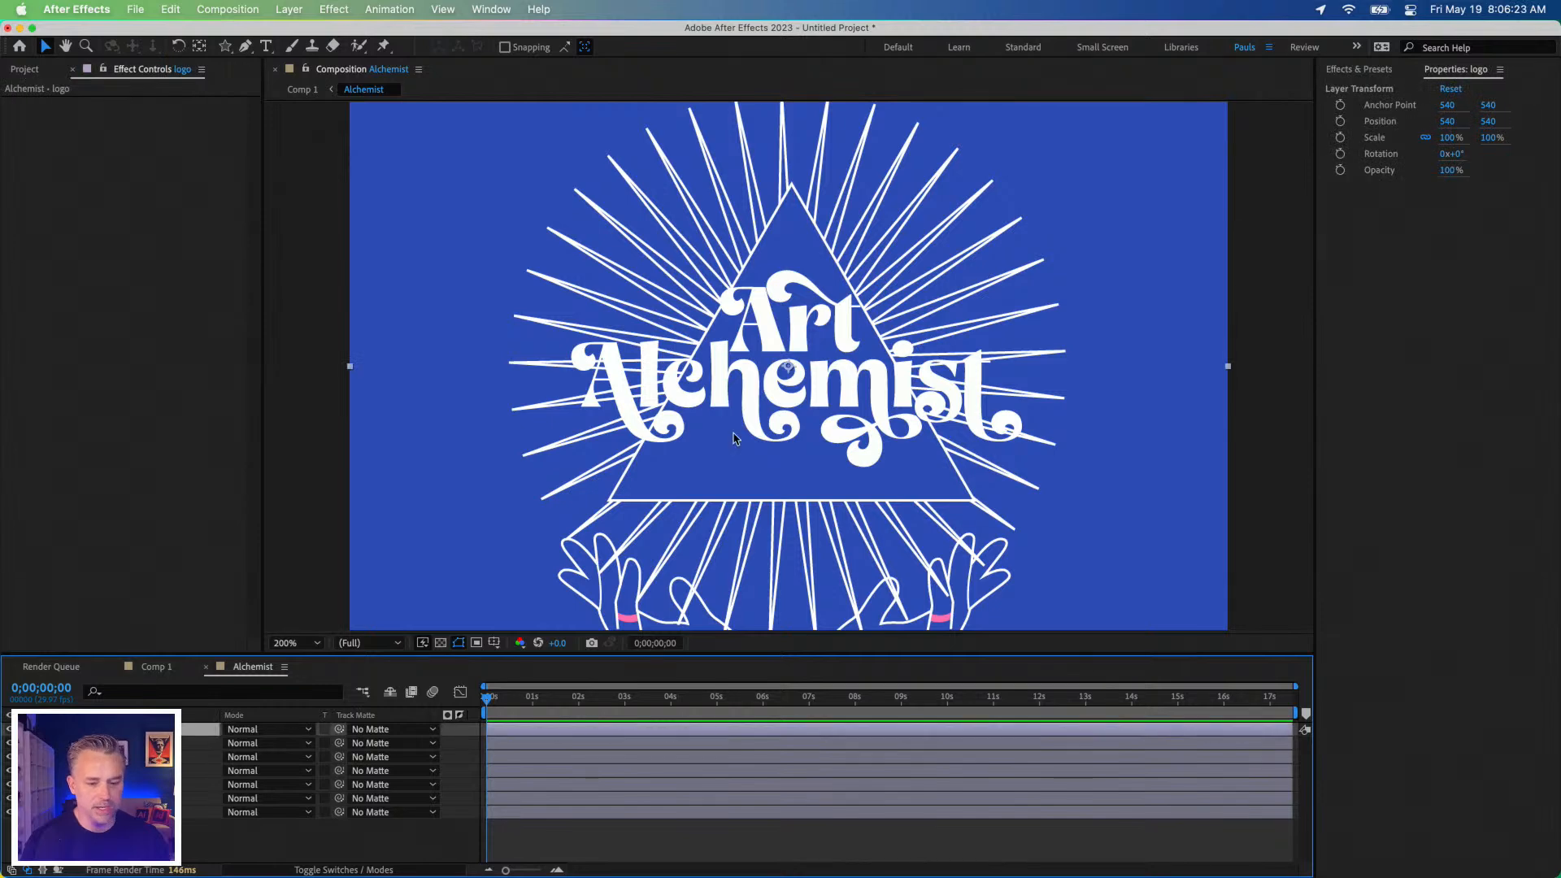
left_click_drag(782, 421, 775, 387)
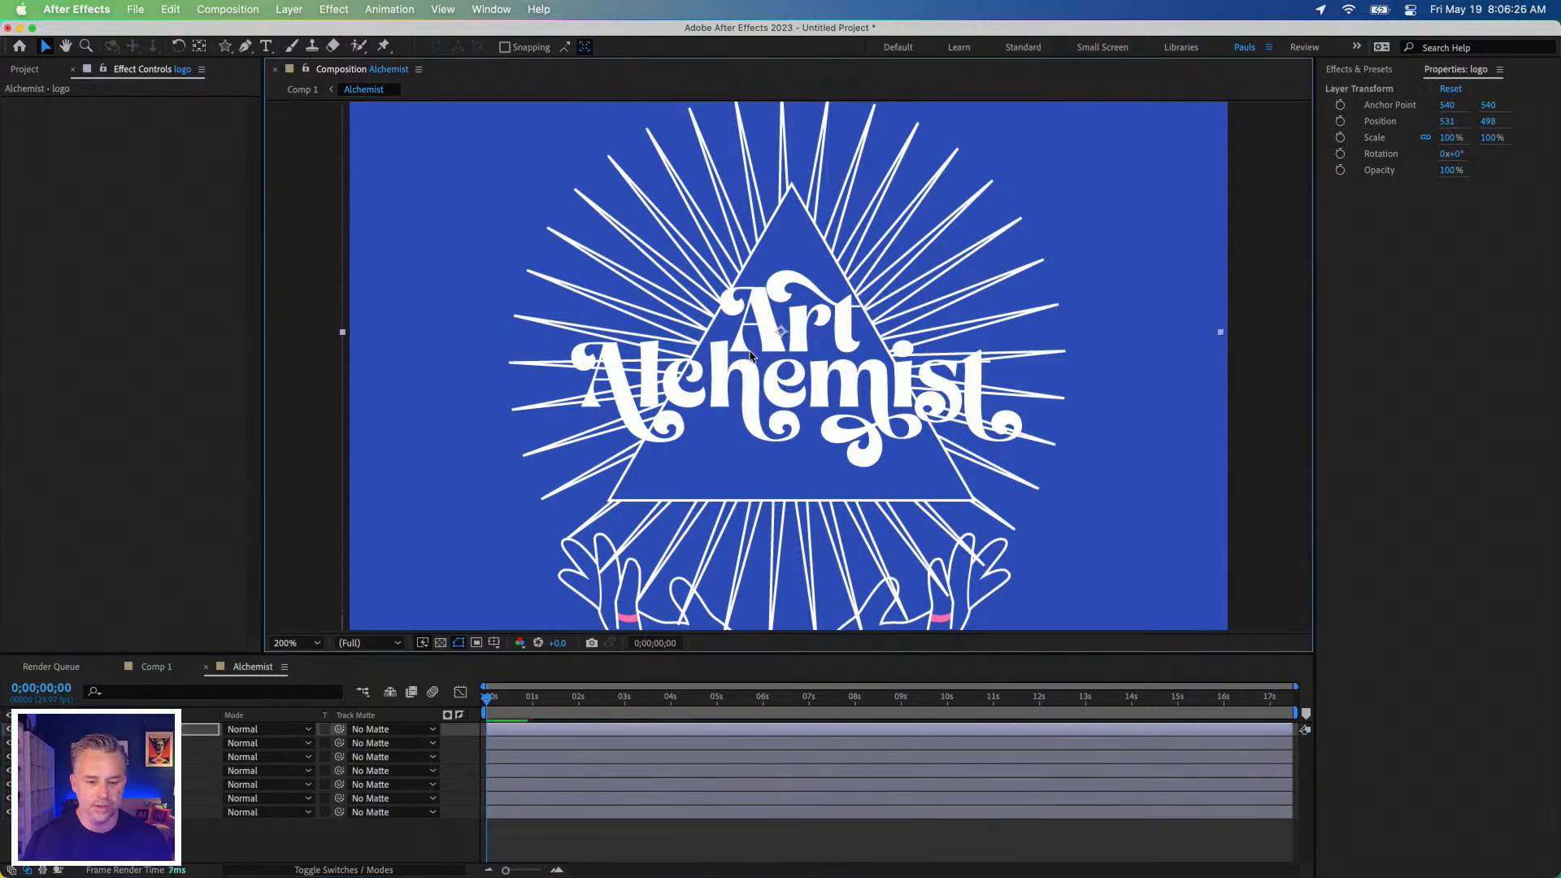
key("comma")
left_click_drag(633, 275, 507, 336)
key("Delete")
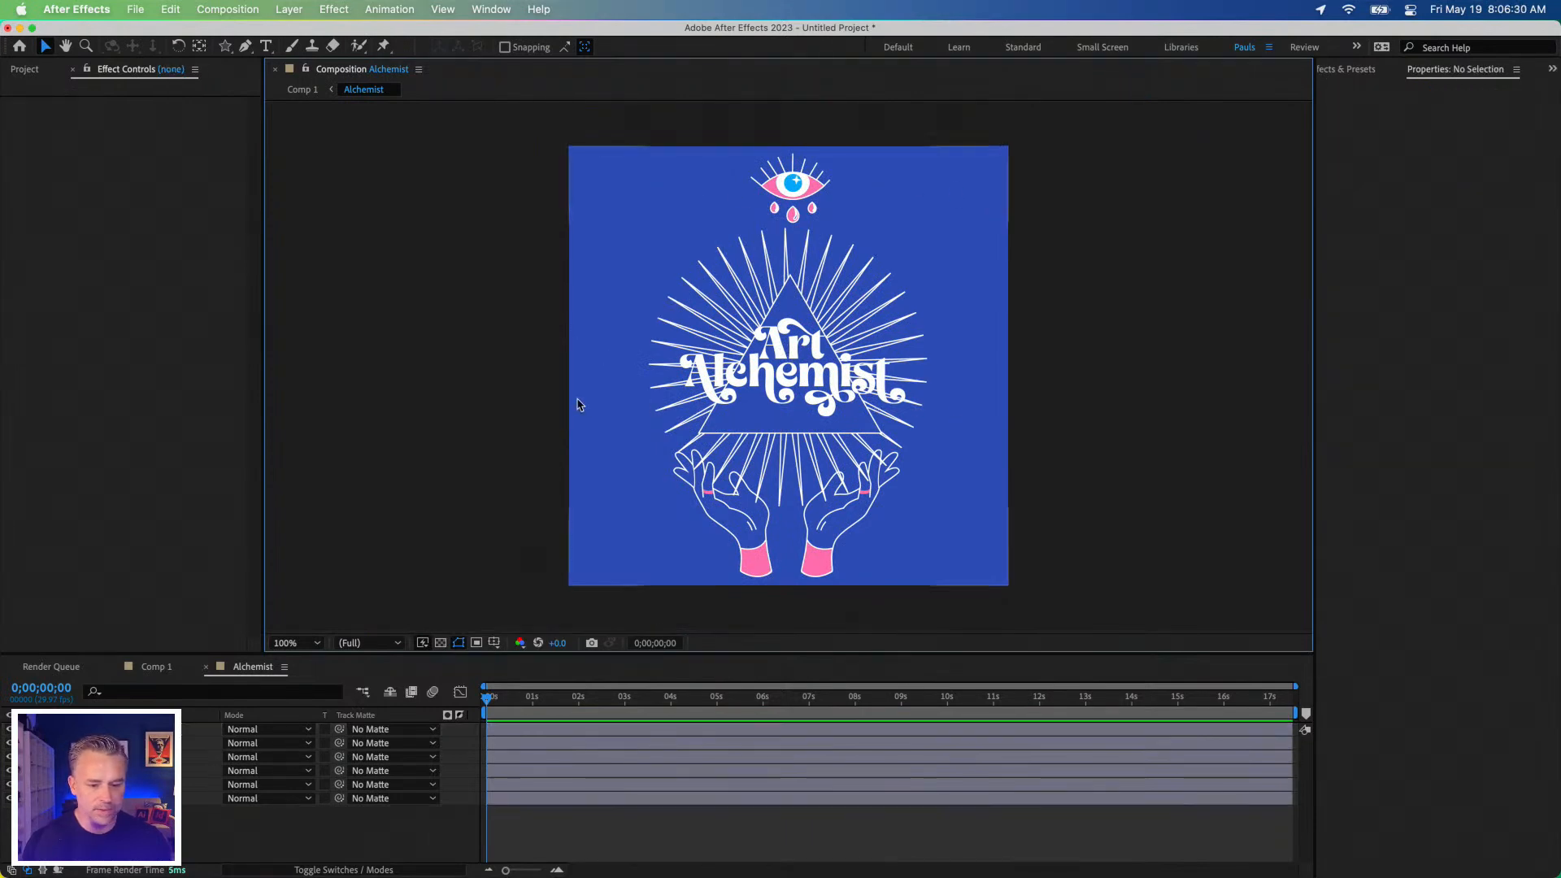
mouse_move(782, 383)
left_mouse_down()
mouse_move(634, 363)
mouse_move(804, 360)
mouse_move(772, 355)
mouse_move(773, 437)
mouse_move(782, 333)
mouse_move(778, 363)
left_mouse_up()
key("Delete")
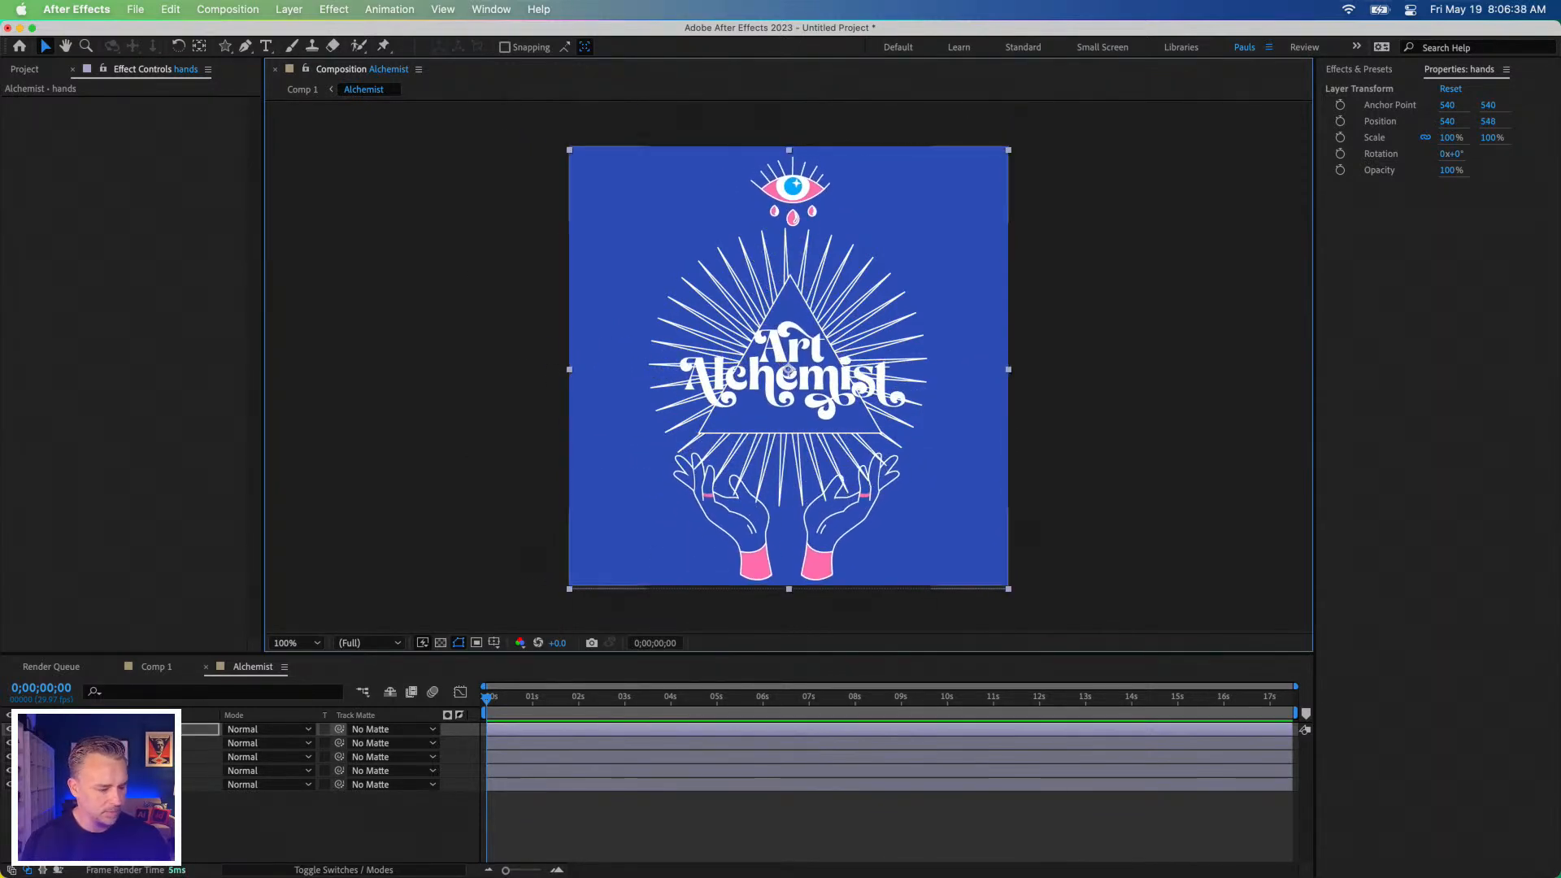
right_click(146, 729)
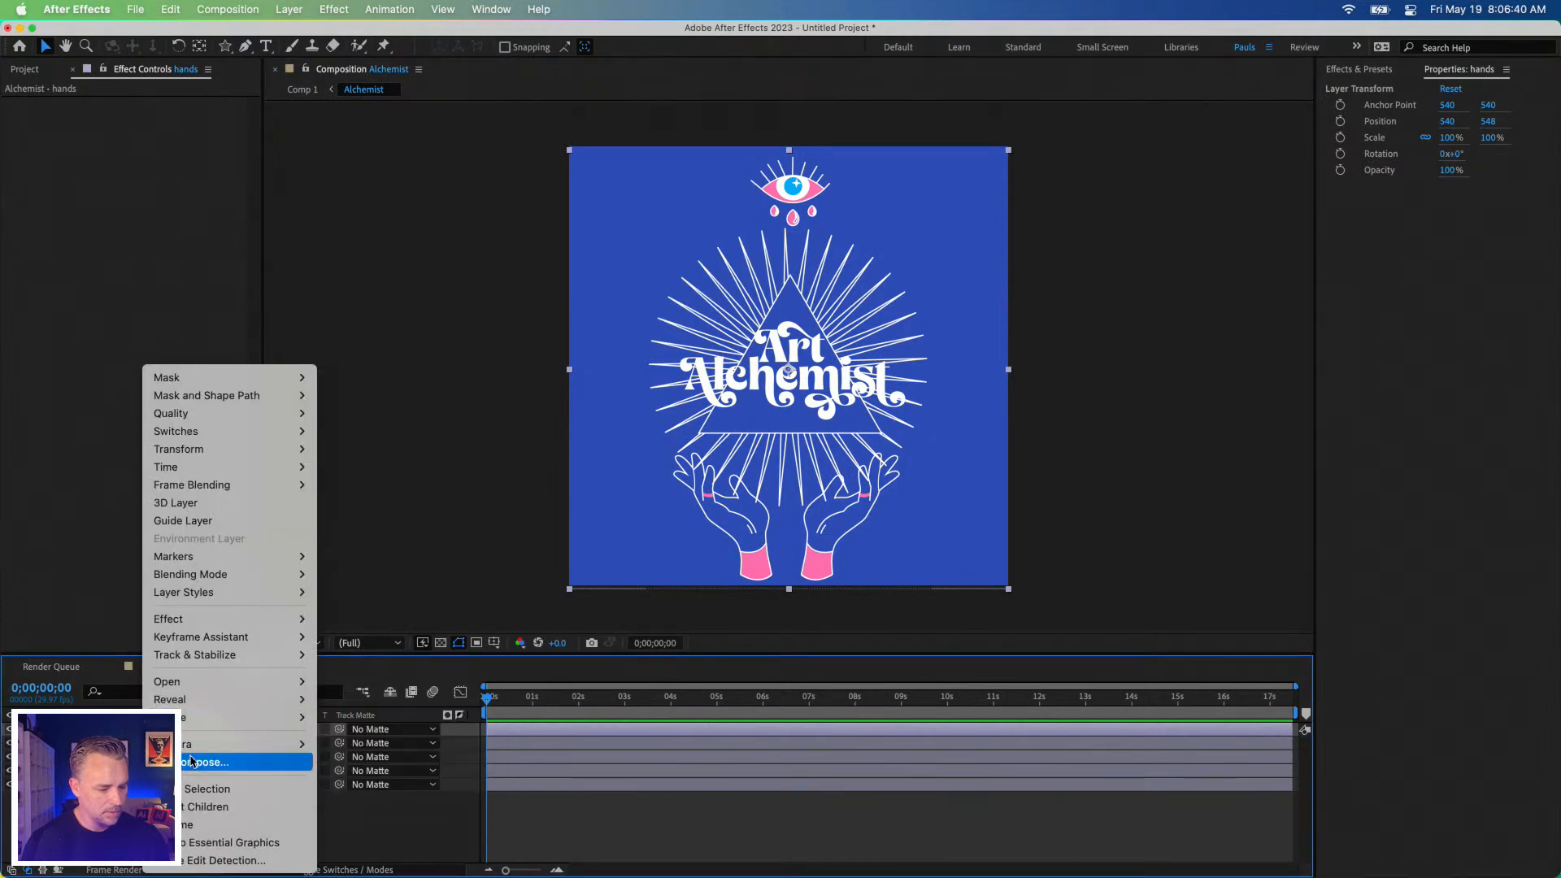
mouse_move(208, 663)
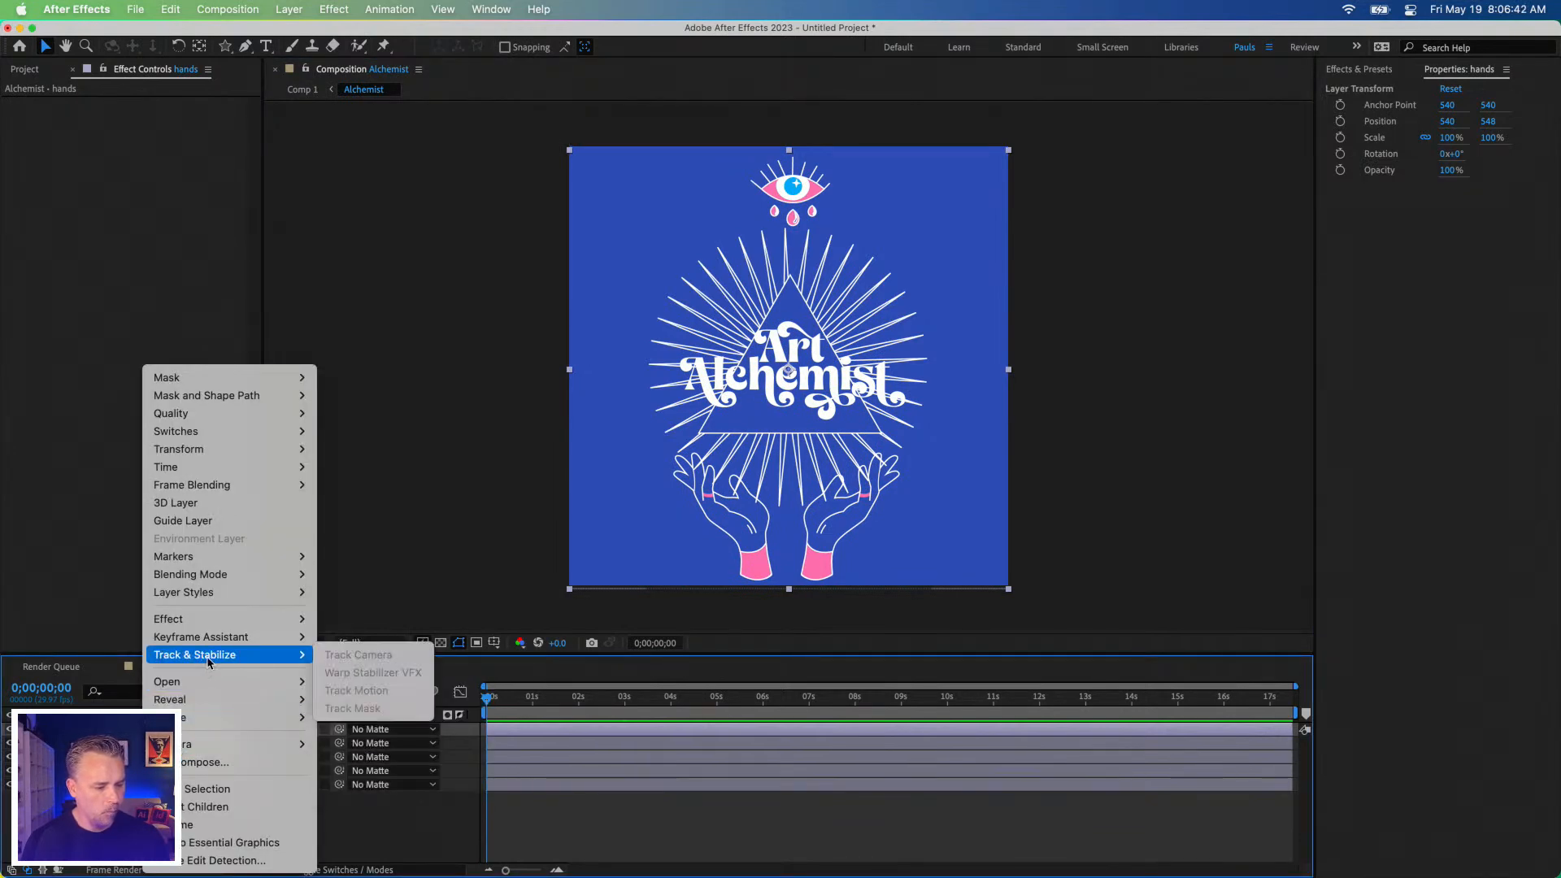
mouse_move(237, 622)
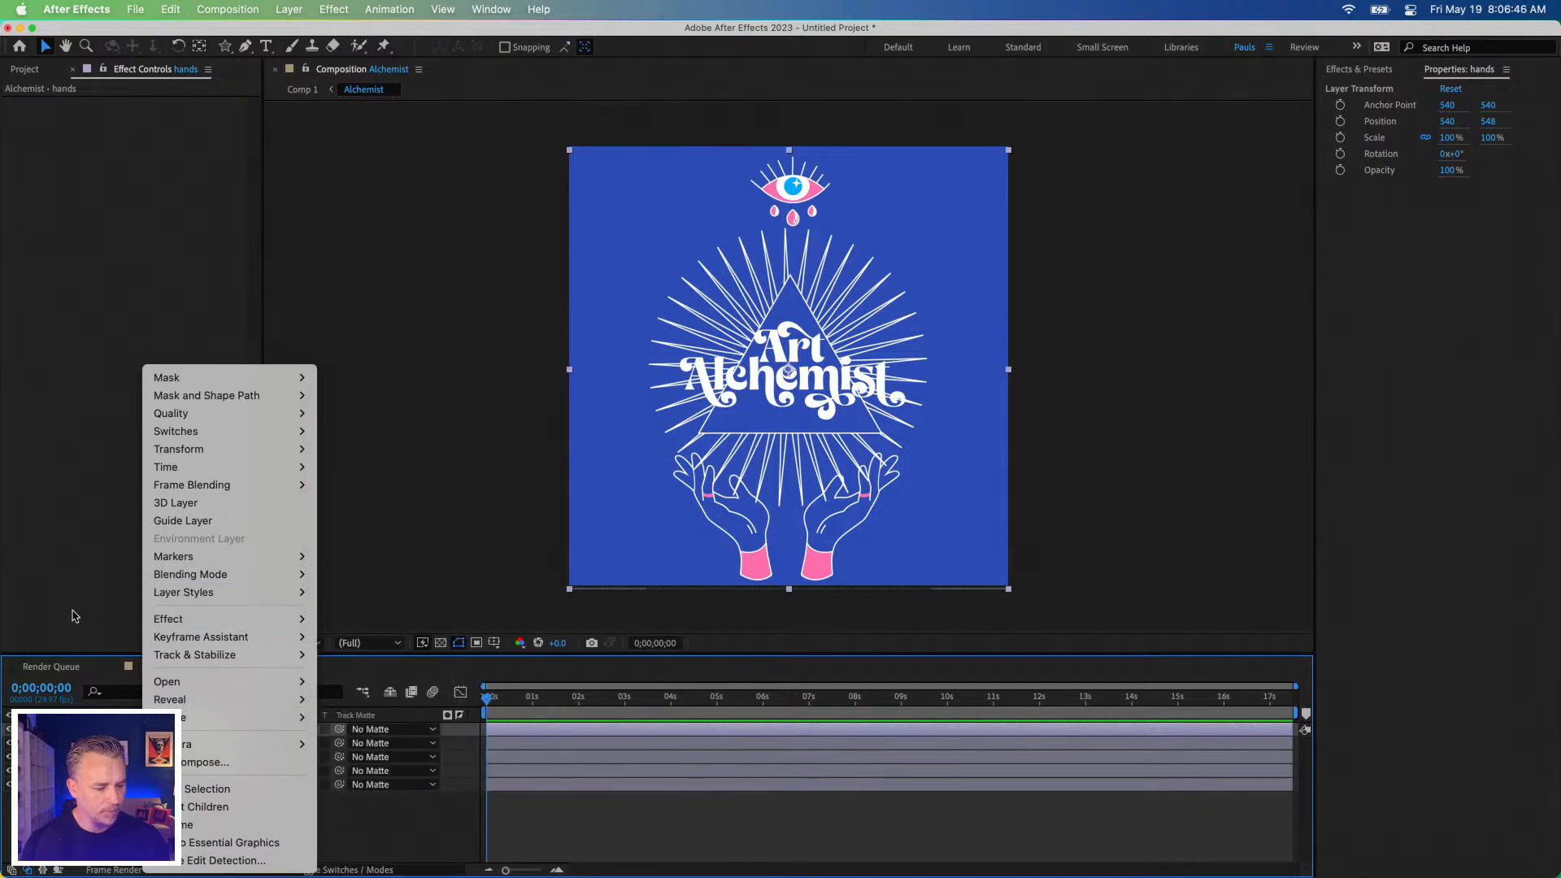
left_click(64, 743)
left_click(64, 743)
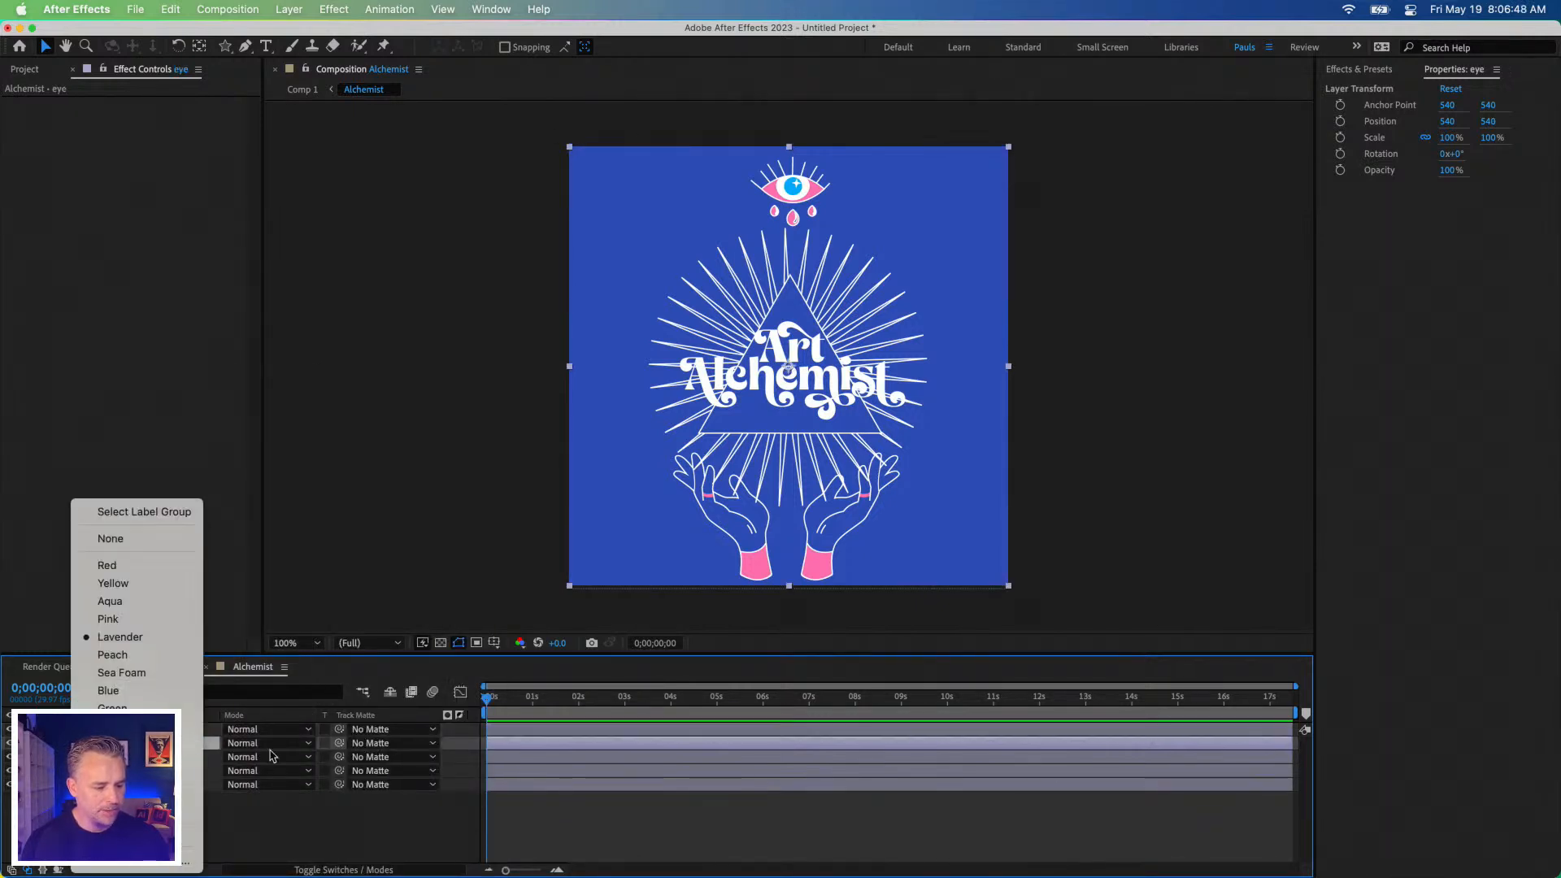
left_click(278, 756)
Switch the layer list to source names with the hands layer selected.
mouse_move(8, 730)
left_mouse_down()
mouse_move(9, 770)
mouse_move(9, 730)
left_mouse_up()
left_click(114, 715)
left_click(114, 729)
left_click(113, 716)
left_click(113, 715)
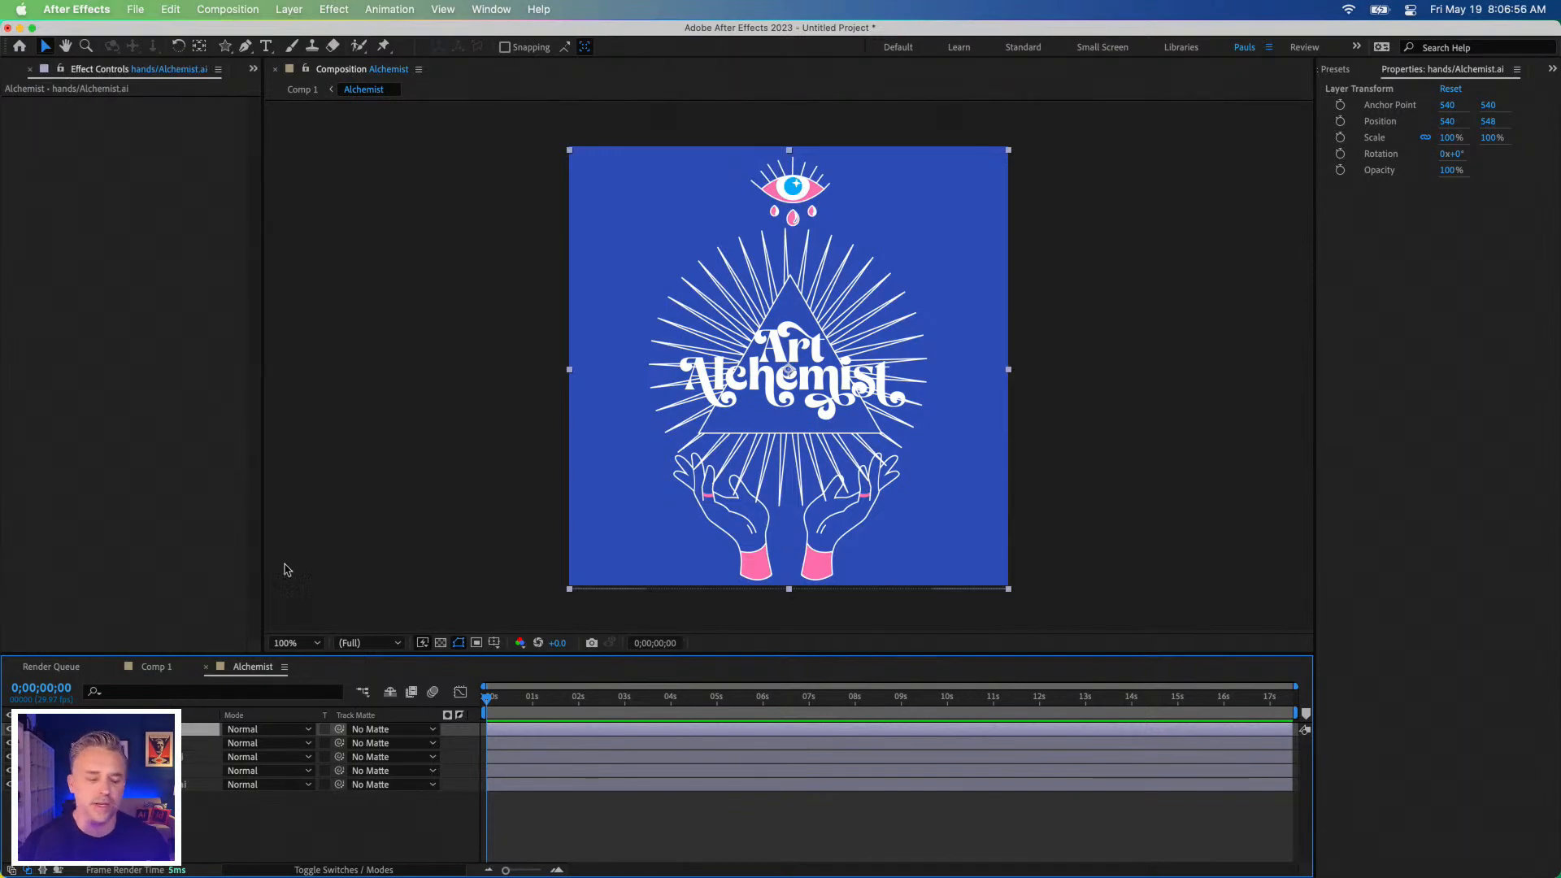
Switch to Illustrator and move the eye artwork from the hands layer onto the eye layer, keeping its position.
left_click(302, 862)
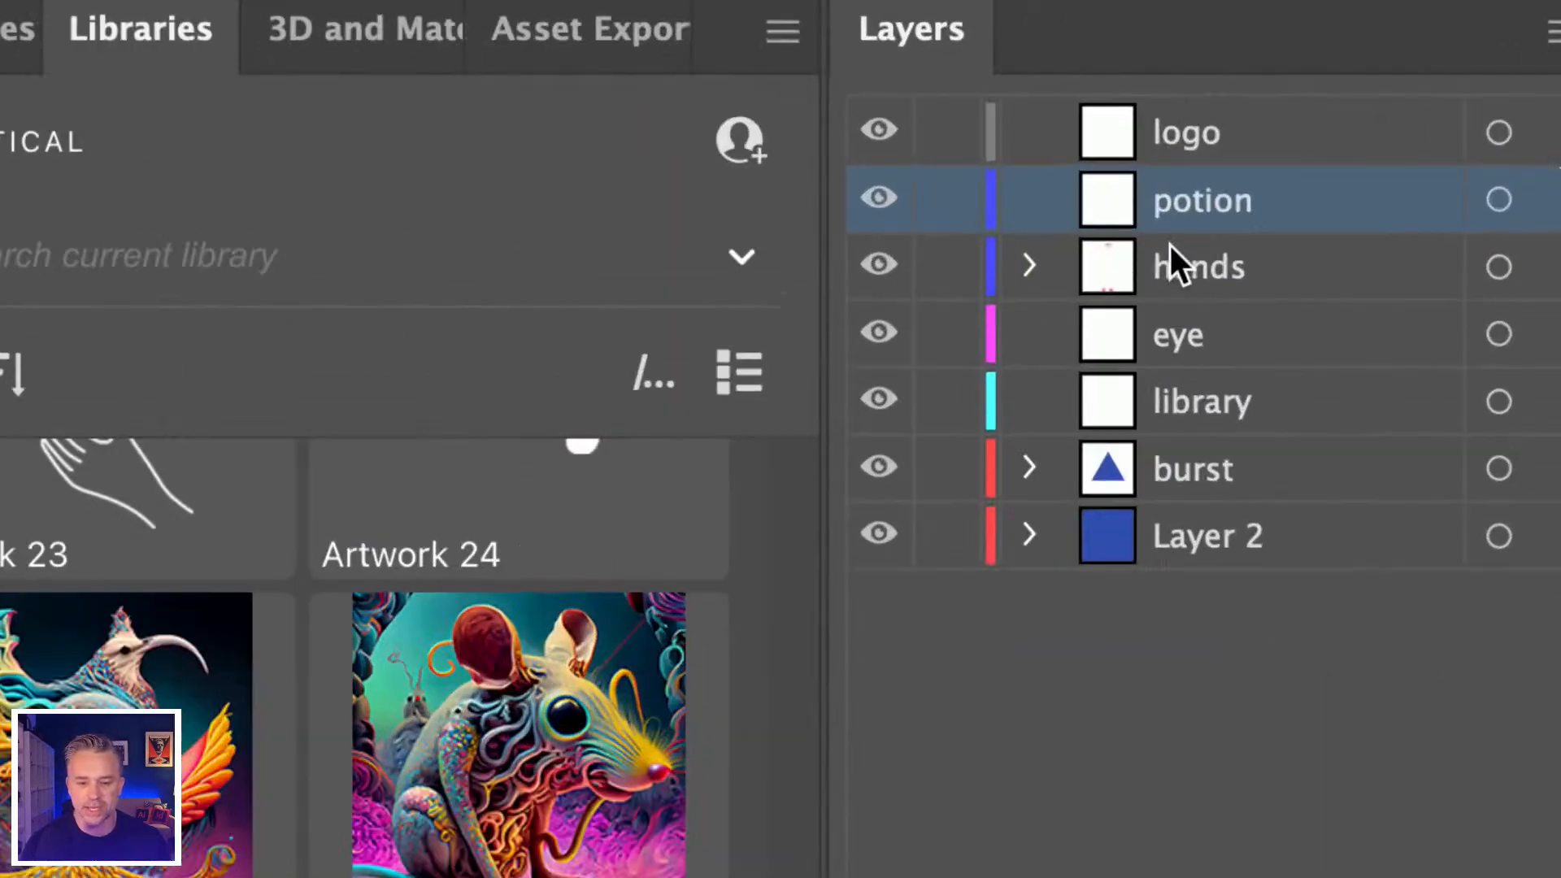
left_click(1437, 191)
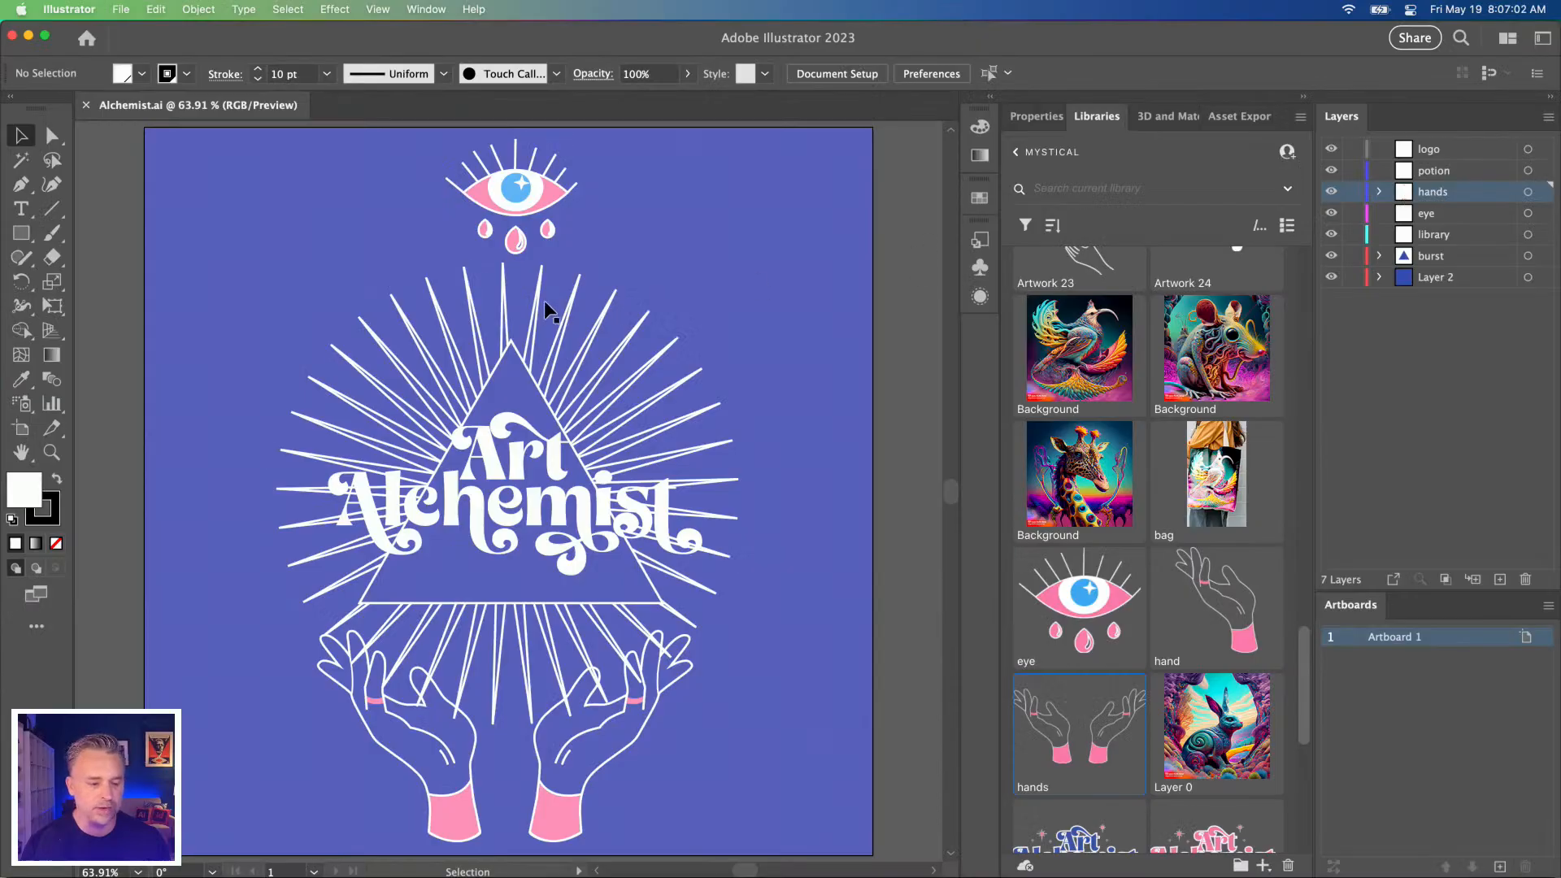
left_click(512, 210)
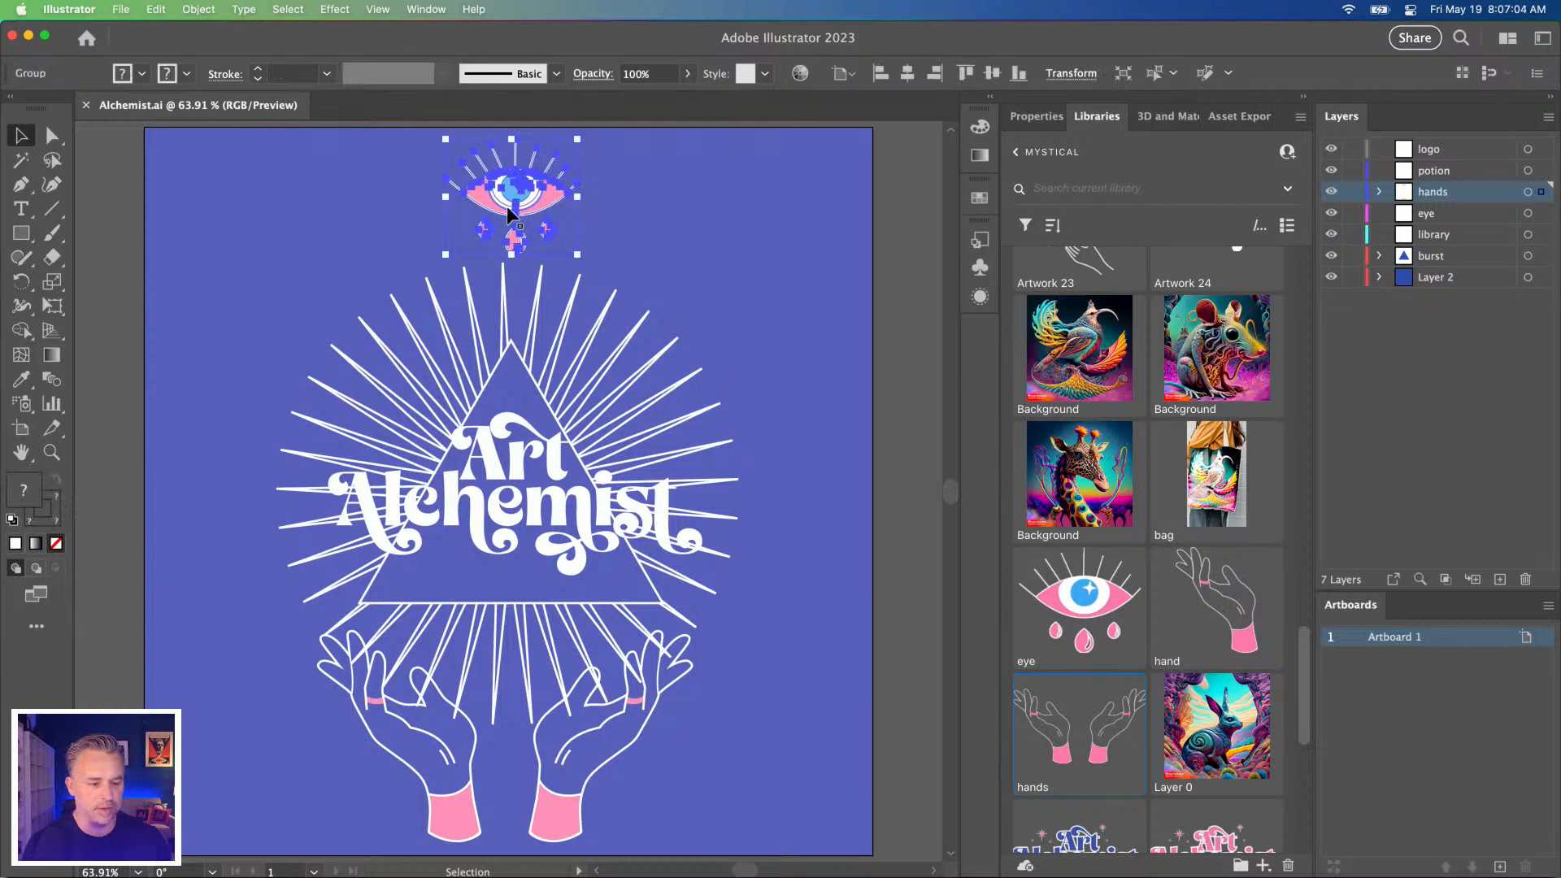
key("Delete")
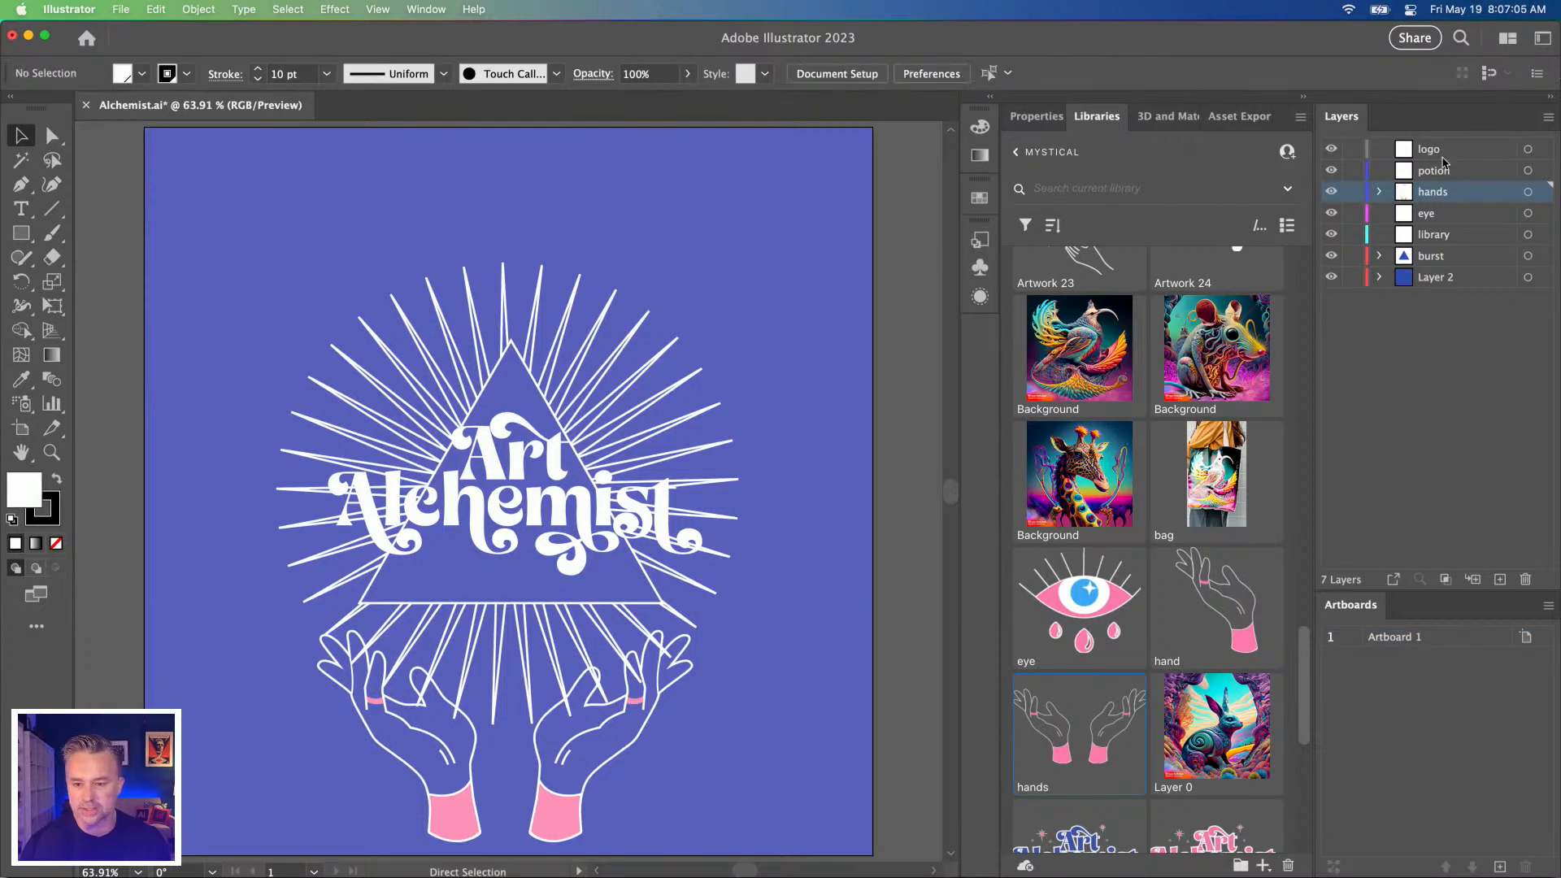
left_click(1430, 216)
key("super+z")
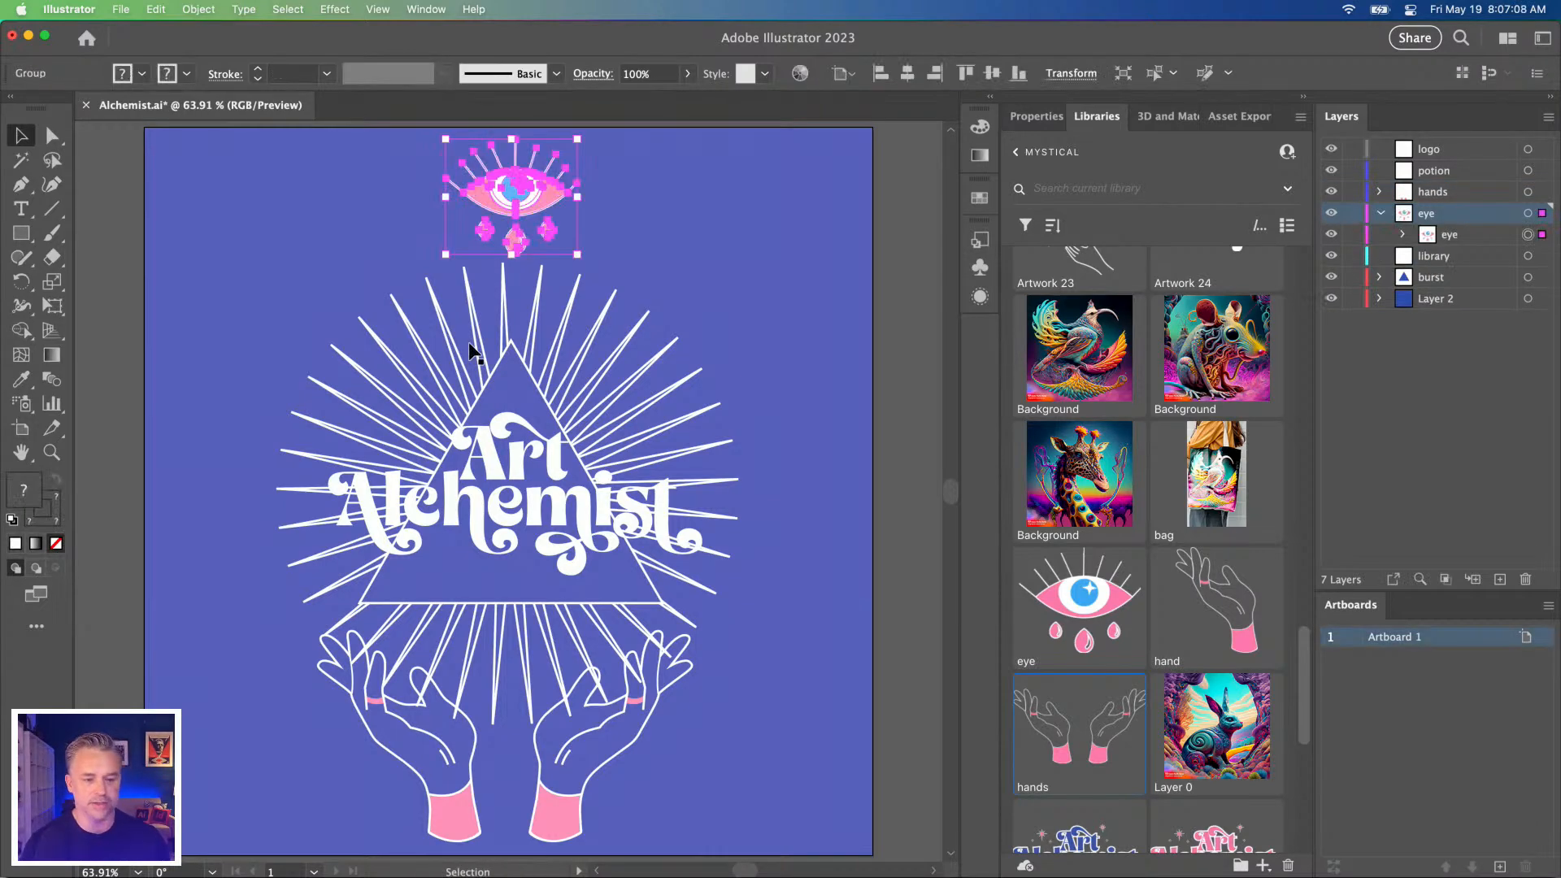
Move the Art Alchemist lettering from the hands layer onto the logo layer in place, and hide that layer.
key("a")
left_click(491, 513)
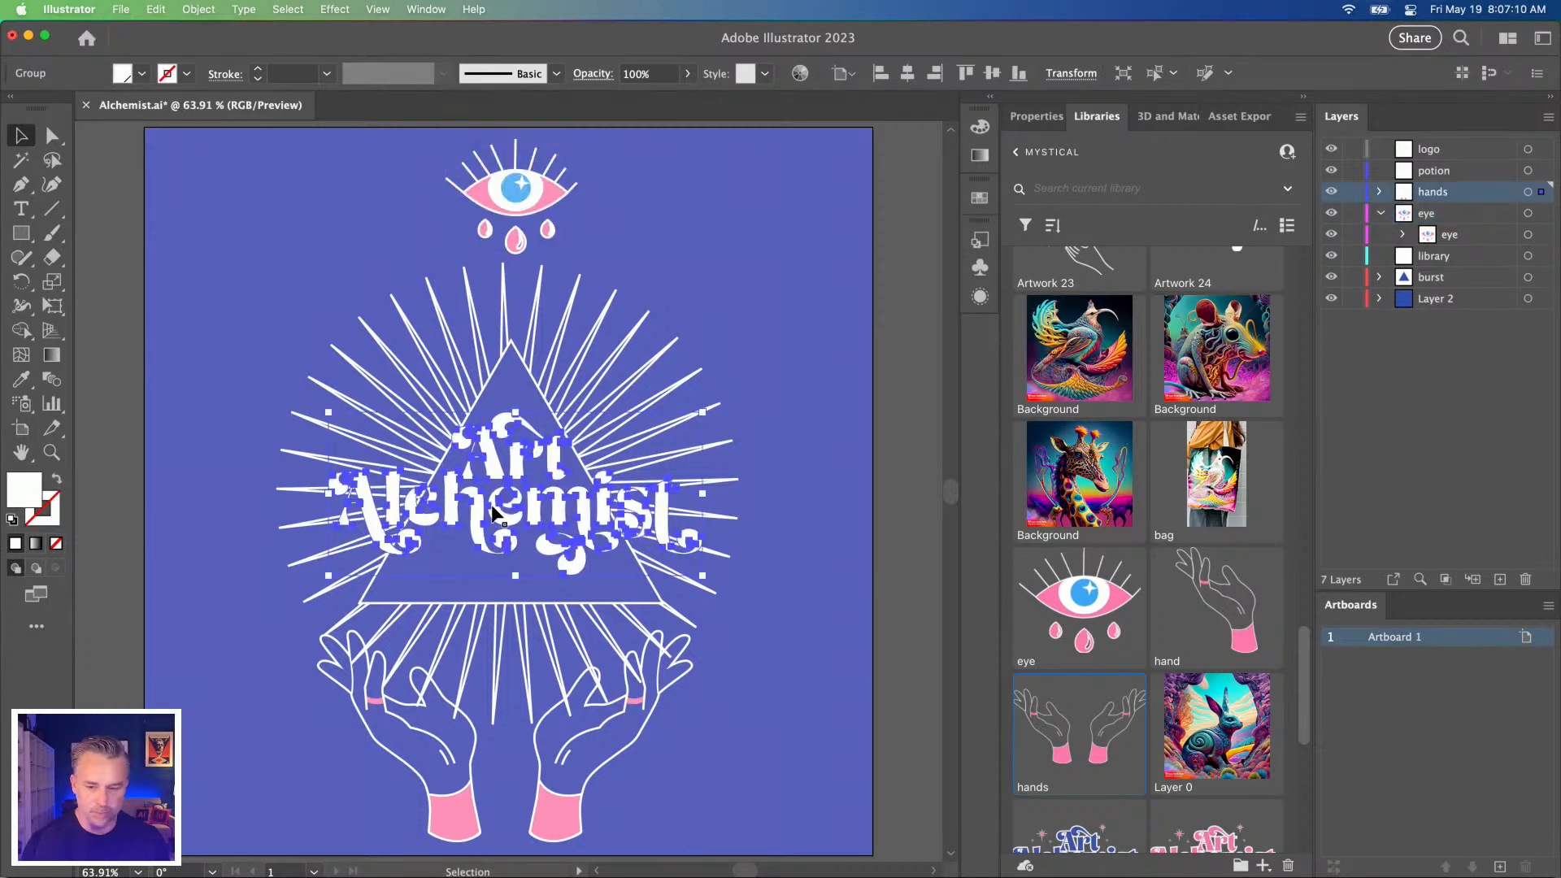
key("Delete")
left_click(1427, 148)
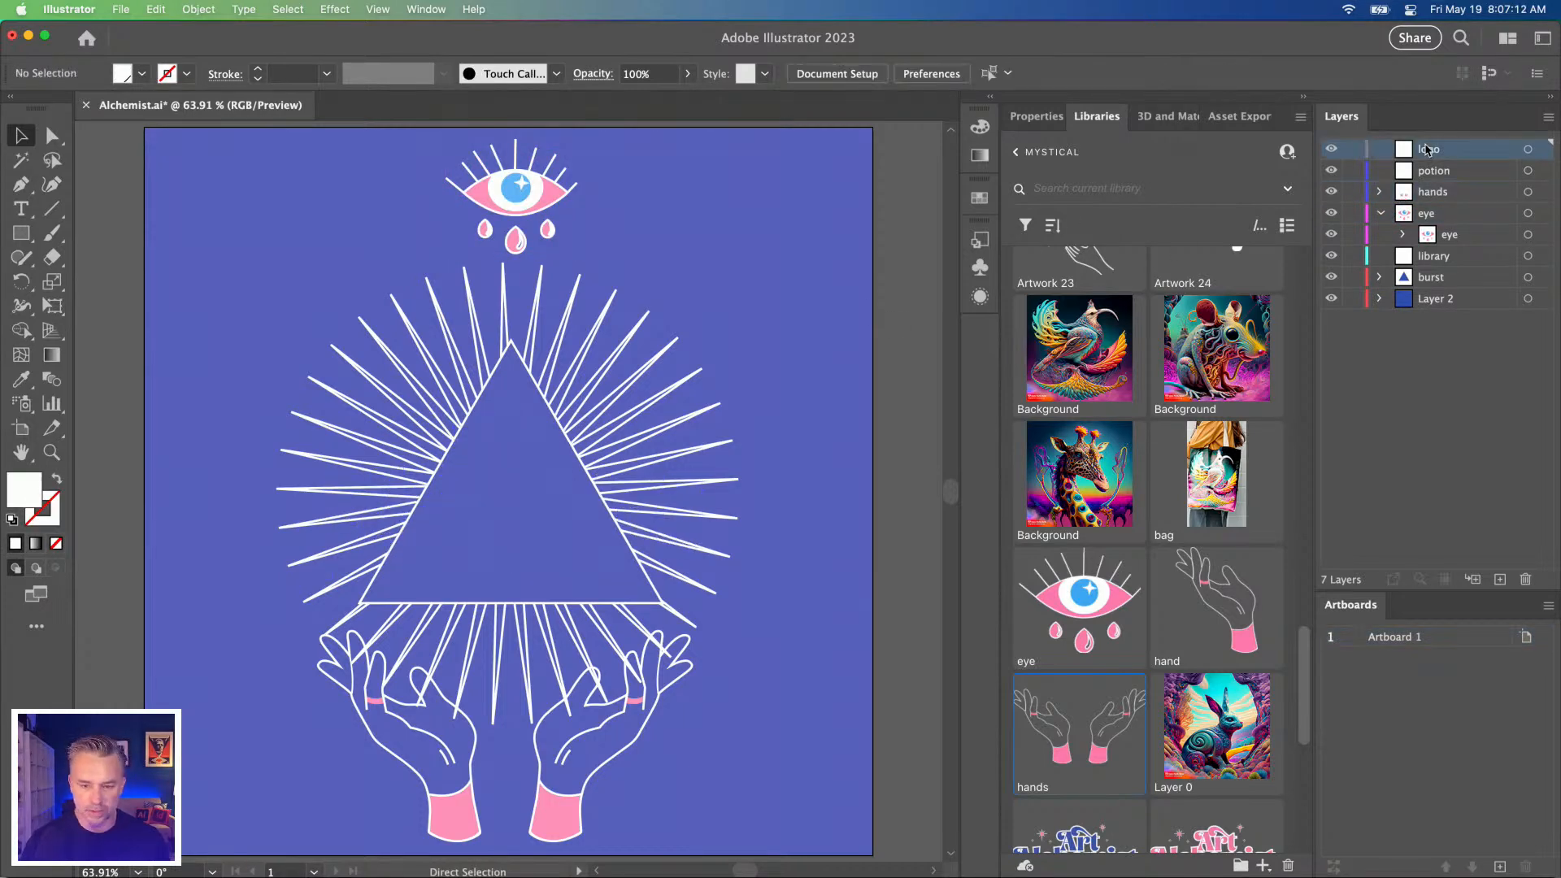
key("super+z")
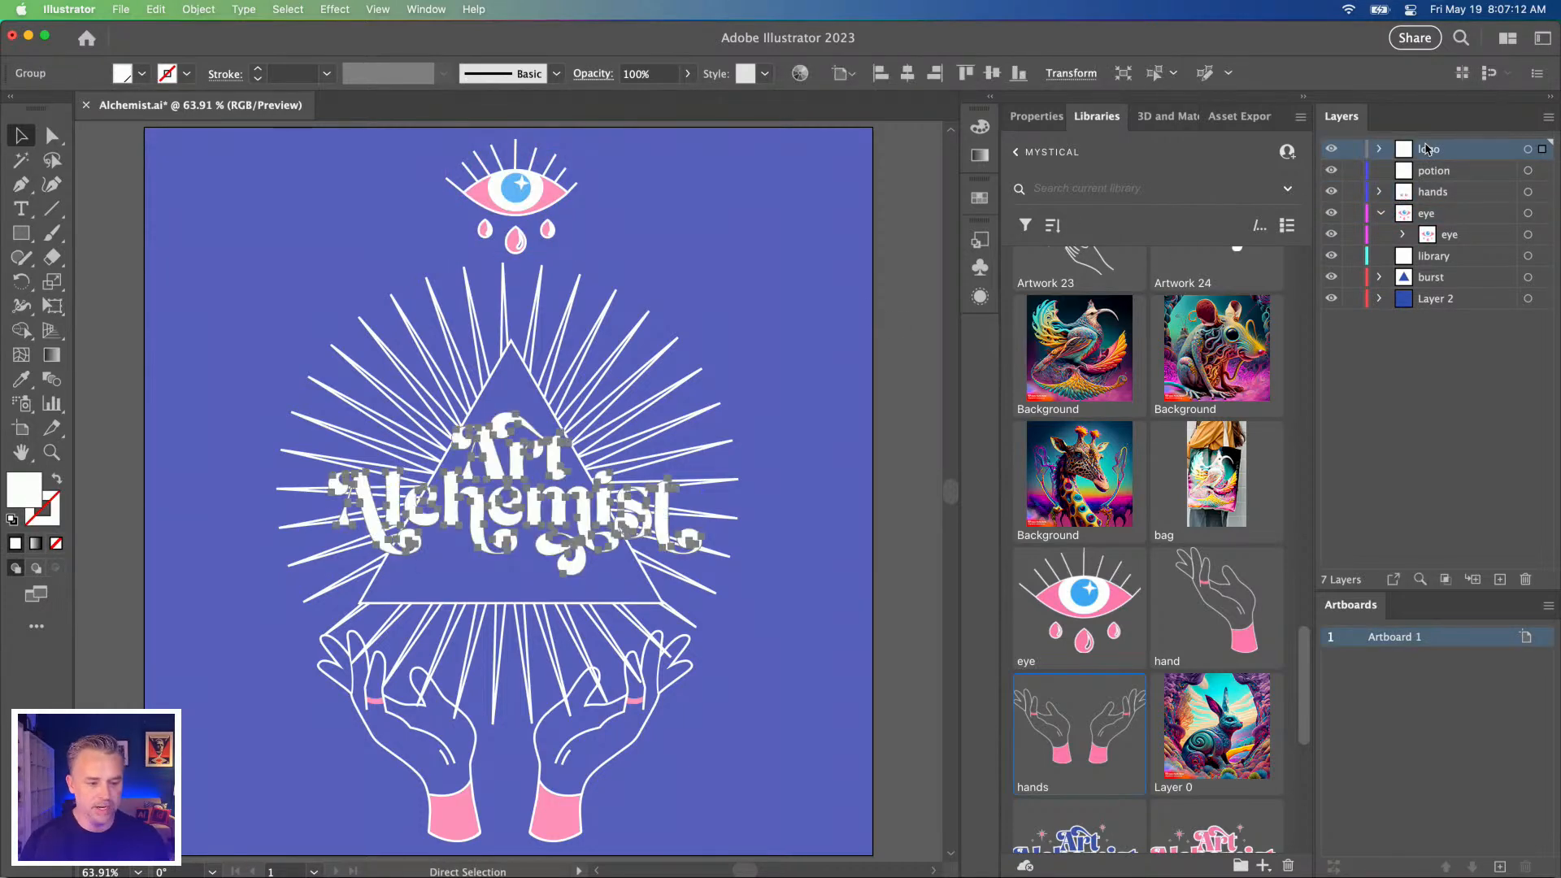
left_click(1331, 150)
Place a copy of the library's potion artwork on the potion layer and position it in the artboard's lower-right corner.
left_click(1426, 173)
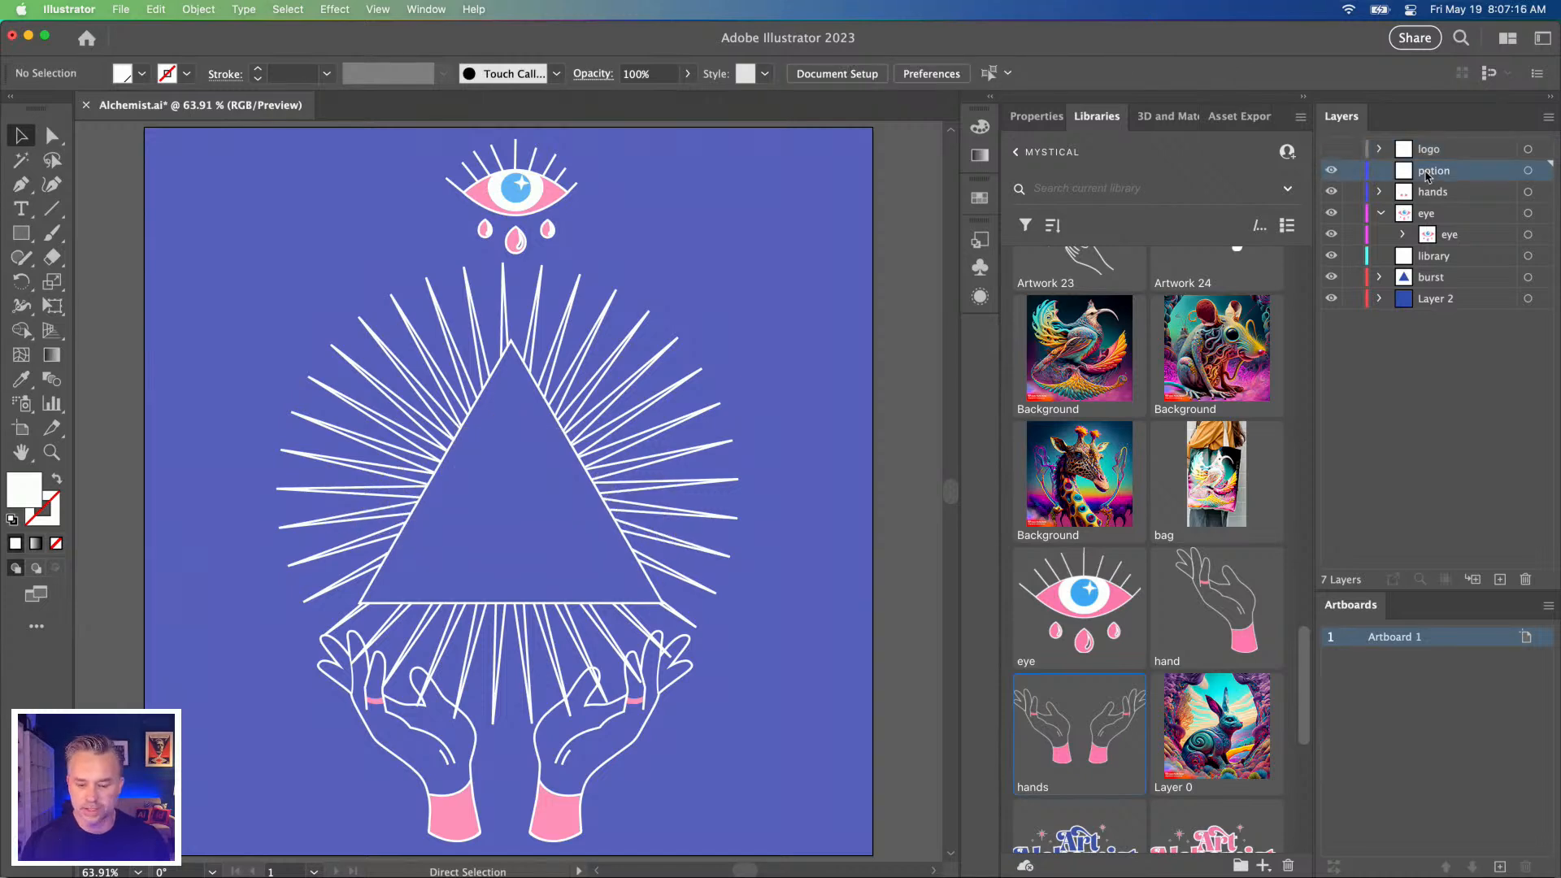
scroll(1156, 617, "down", 6)
right_click(1241, 655)
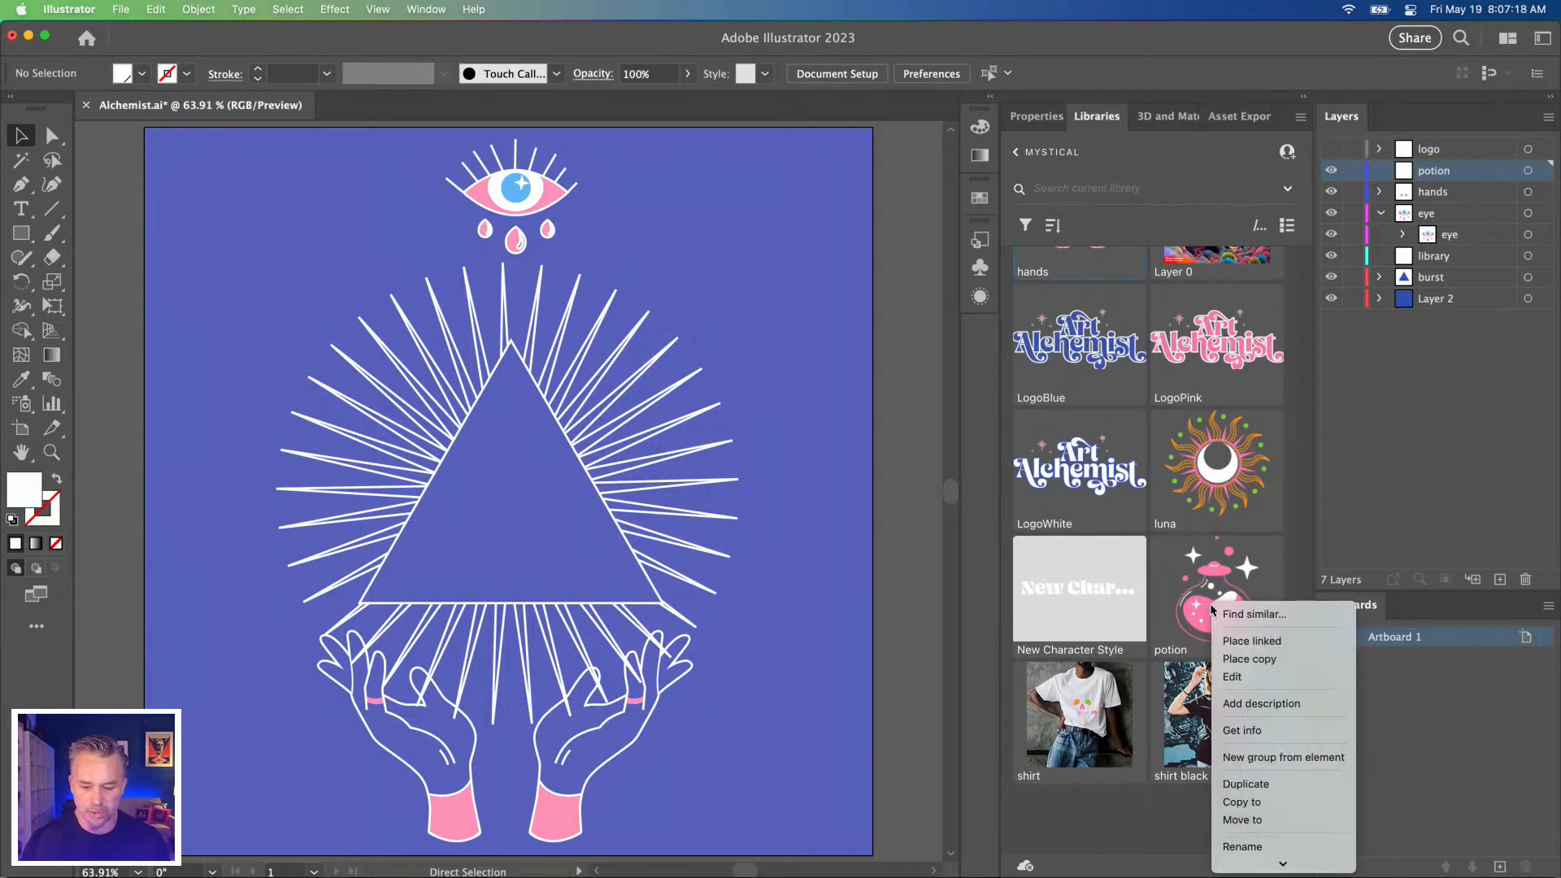
left_click(1258, 660)
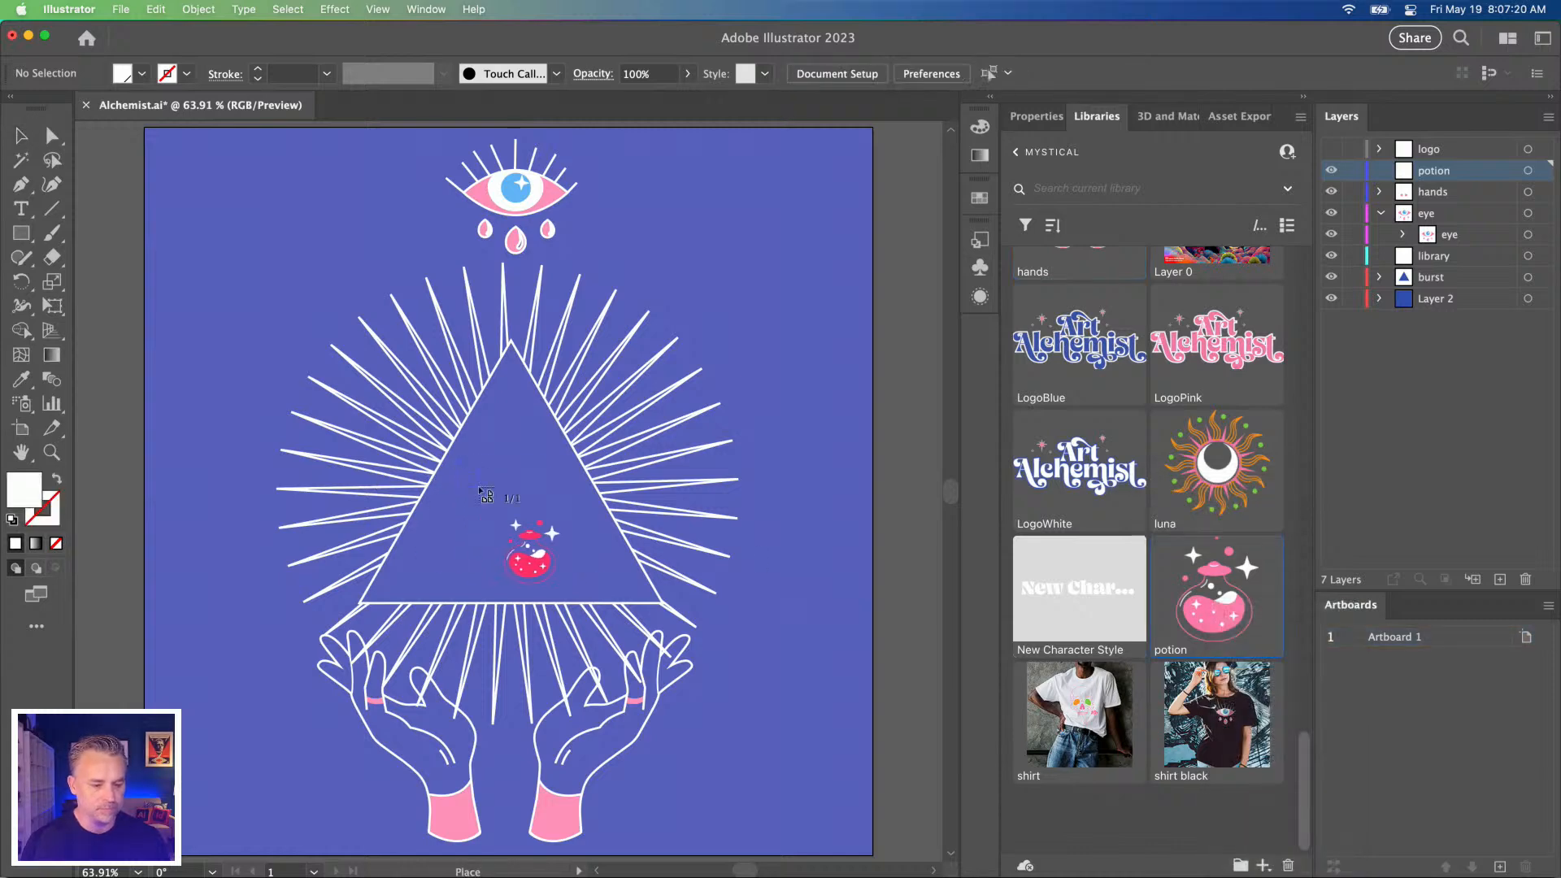
left_click(447, 477)
left_click_drag(480, 512, 778, 757)
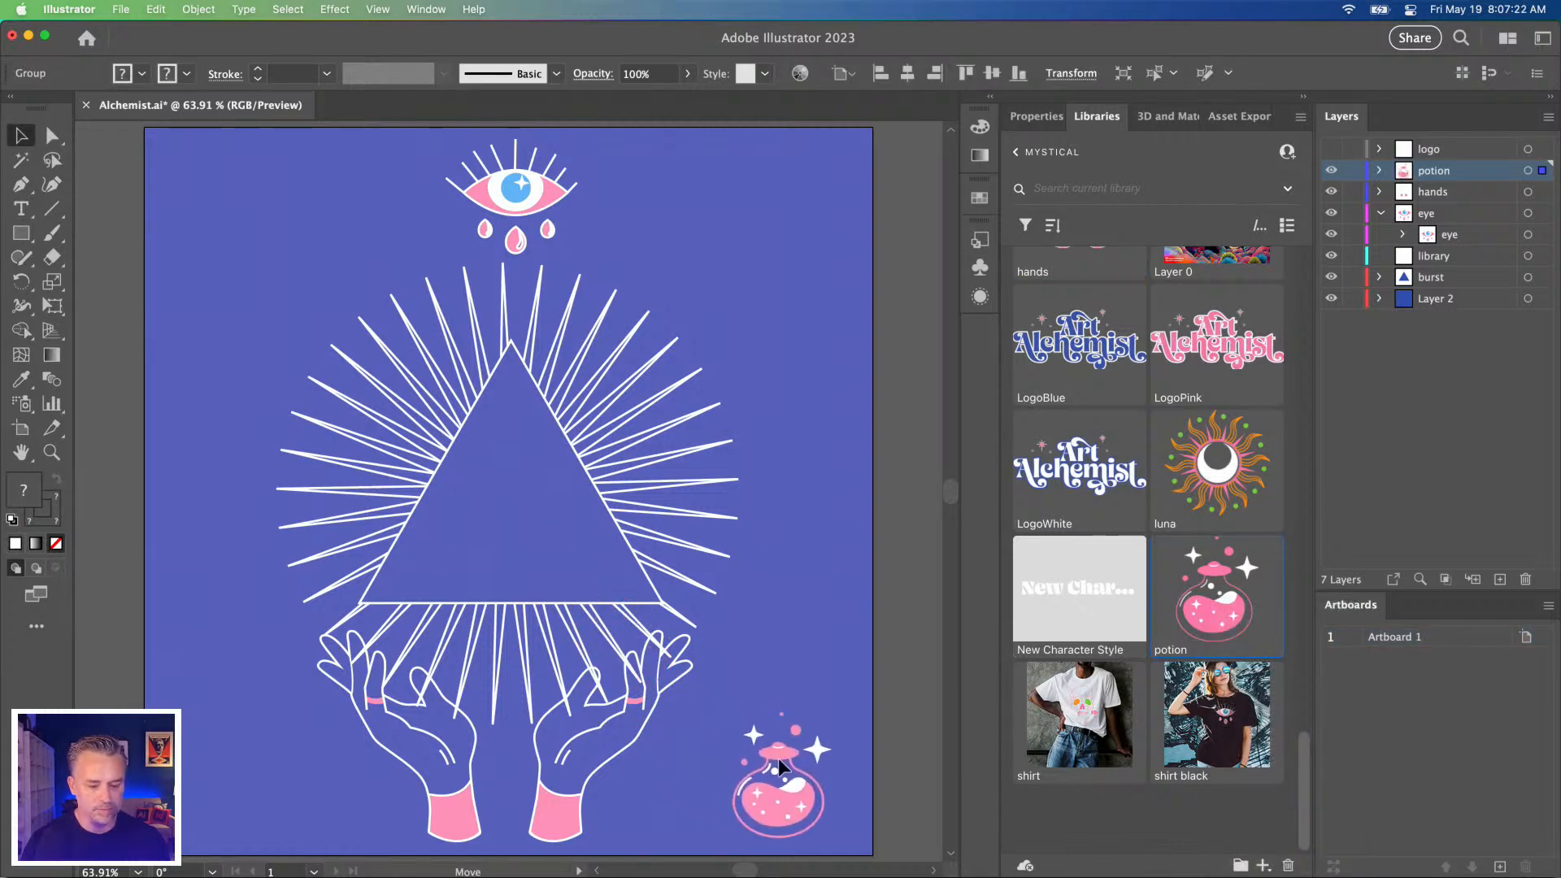
Check the hands layer's contents by toggling its visibility, and collapse the eye layer.
left_click(1429, 193)
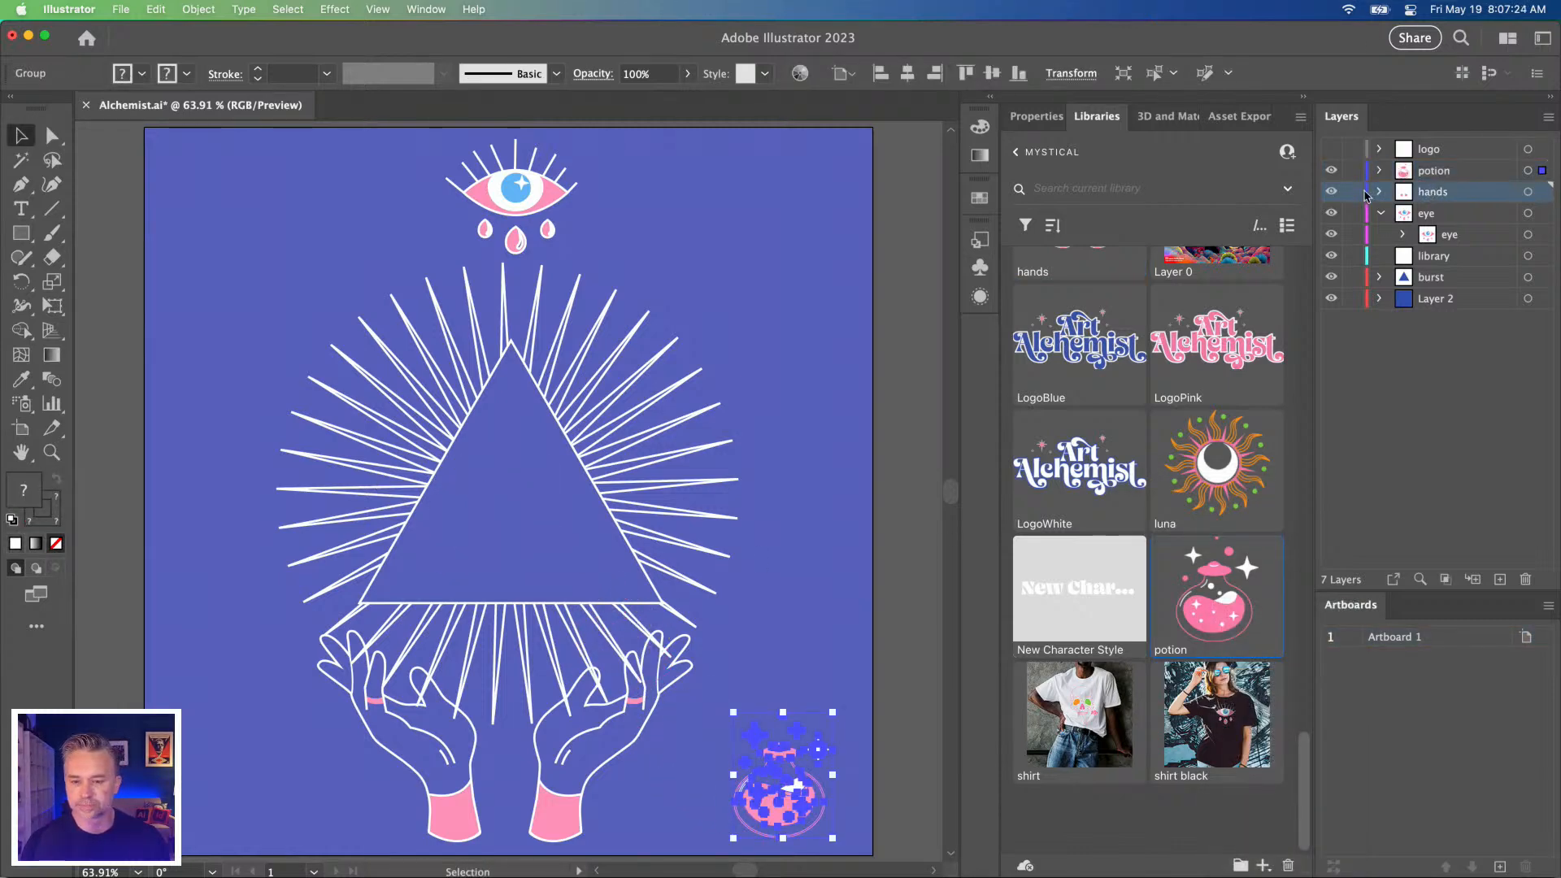
left_click(1331, 192)
left_click(1331, 191)
left_click(1384, 214)
left_click(1379, 213)
Move the sunburst rays from the burst layer onto the library layer in place, and put the library layer directly below burst.
left_click(1416, 236)
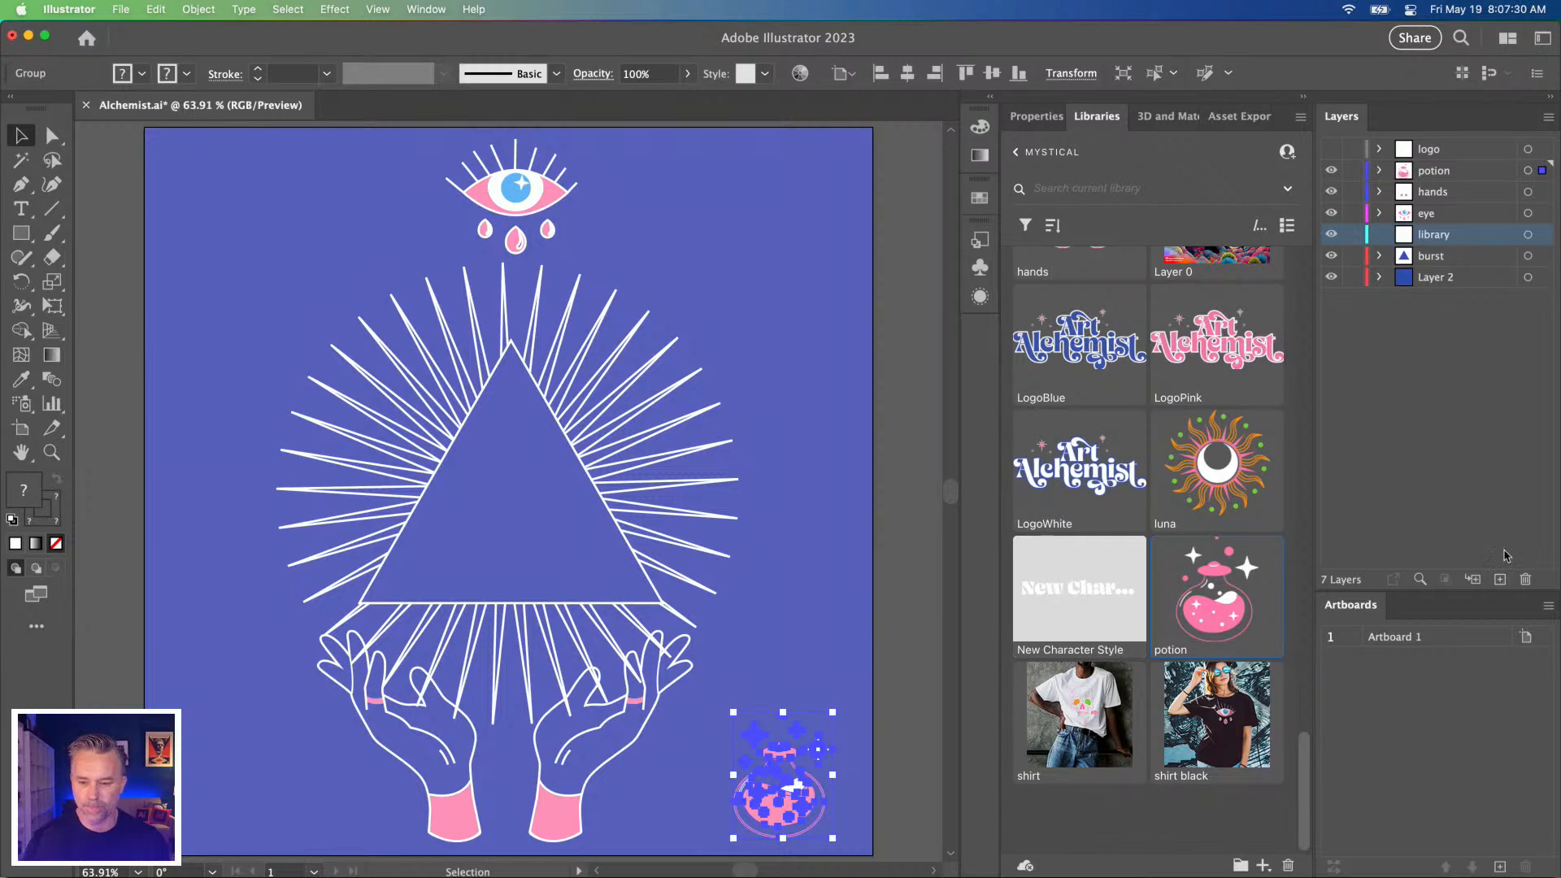
left_click(412, 328)
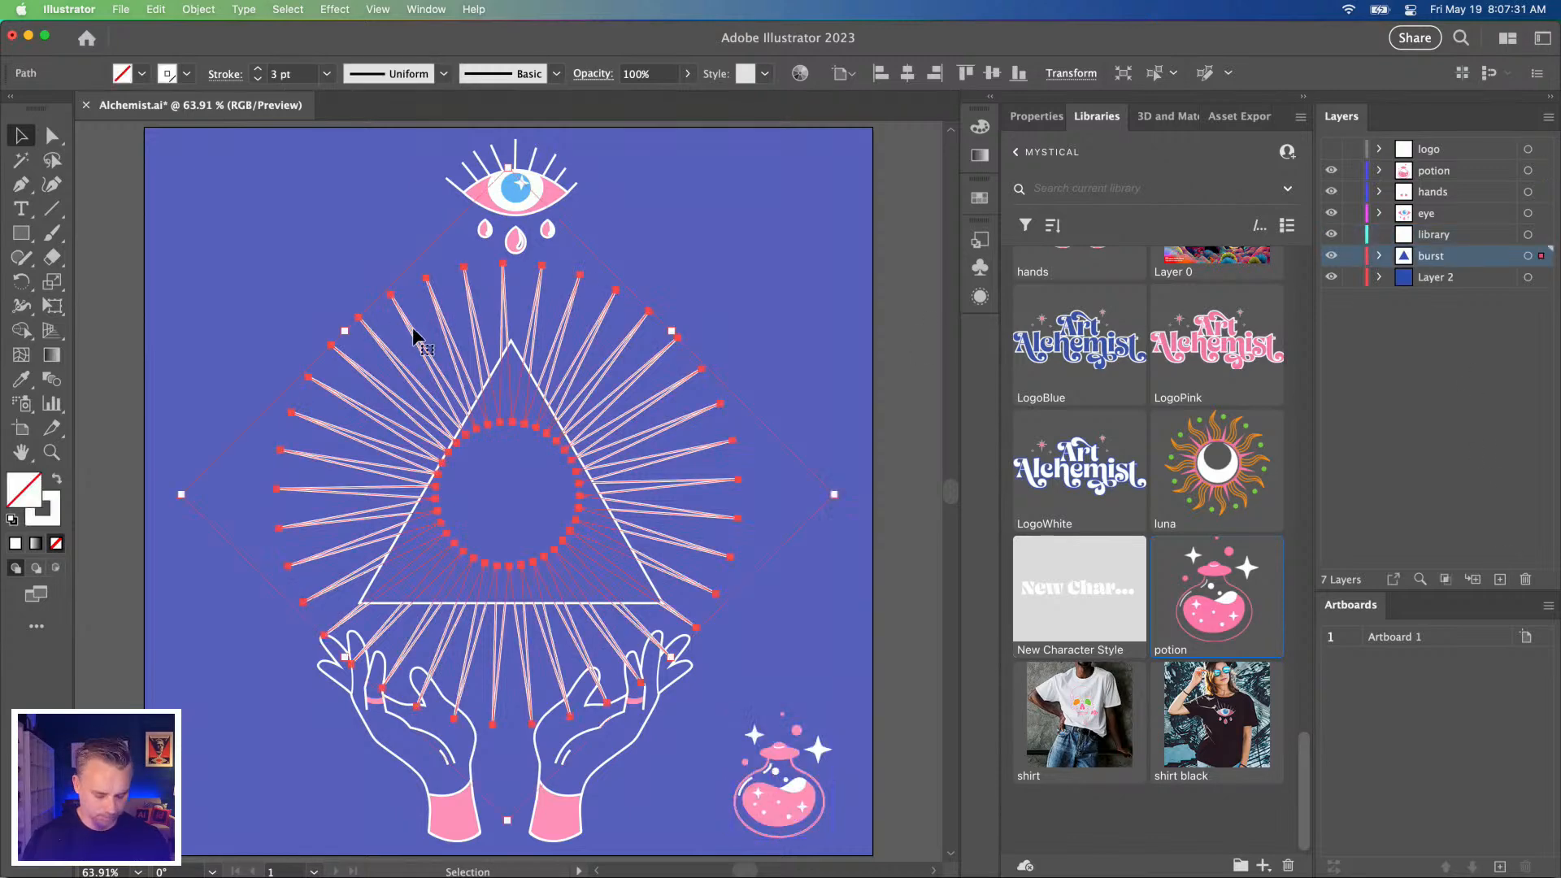
key("super+x")
left_click(1438, 236)
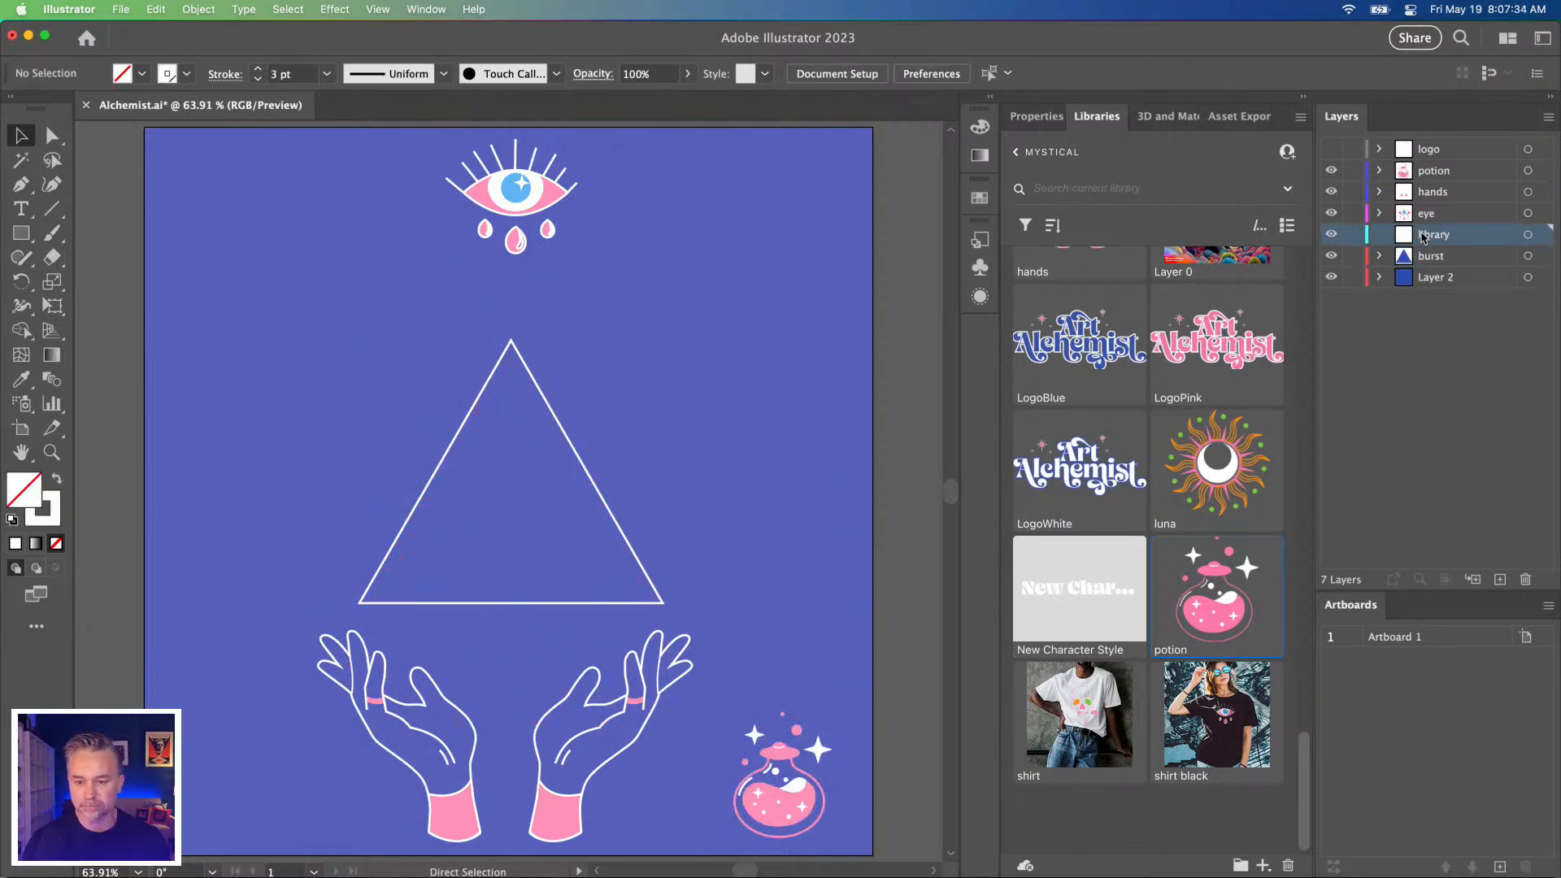
key("super+f")
left_click_drag(1455, 237, 1460, 268)
Show the logo layer, leave the artwork deselected, and switch back to After Effects.
left_click(1331, 149)
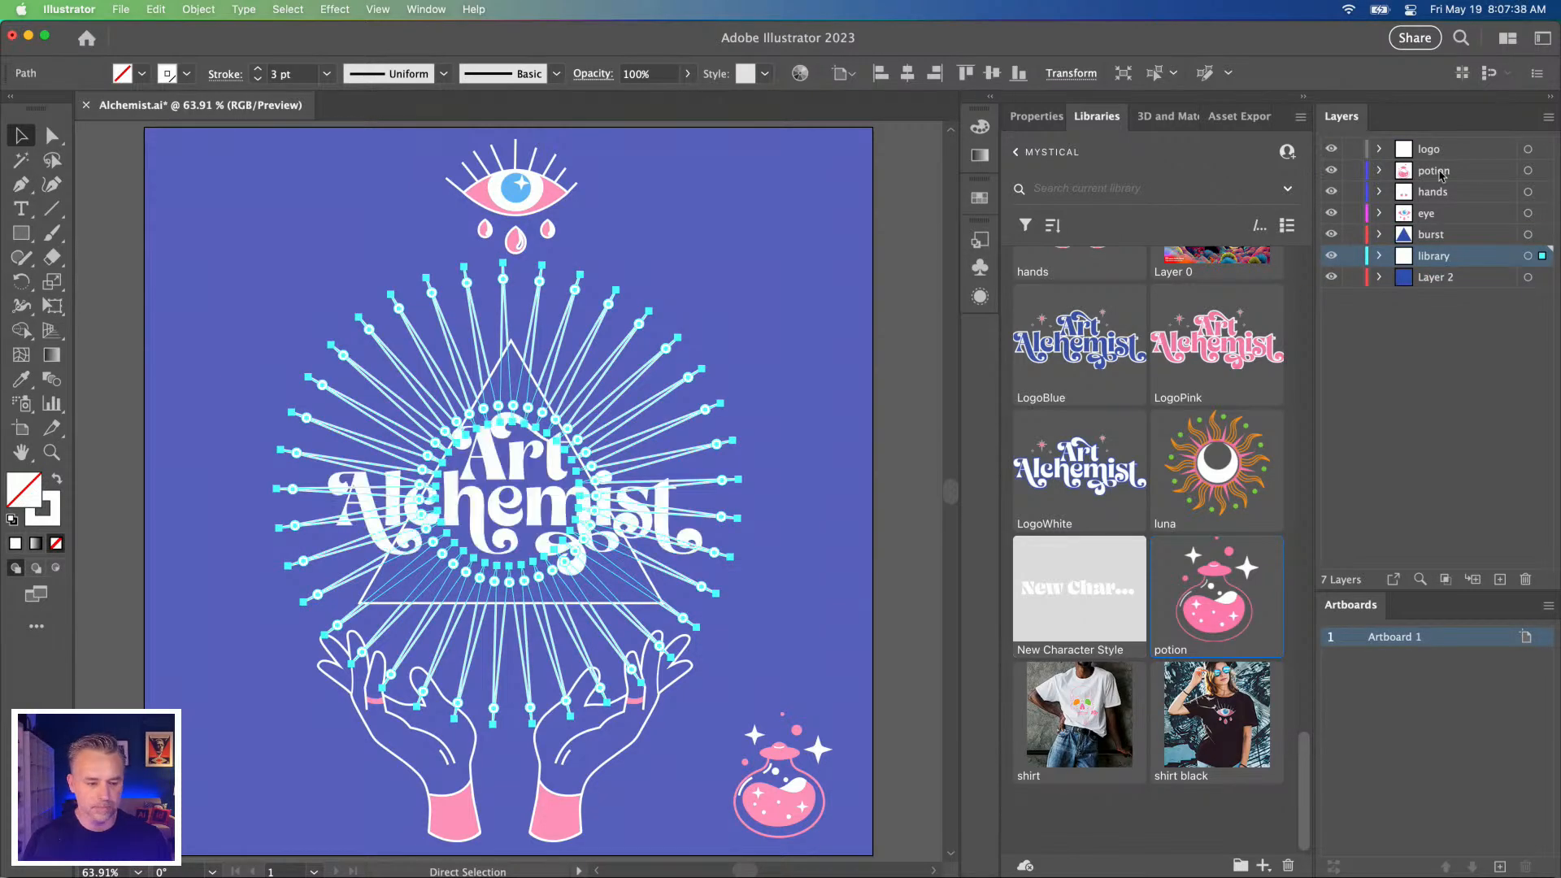
left_click(196, 233)
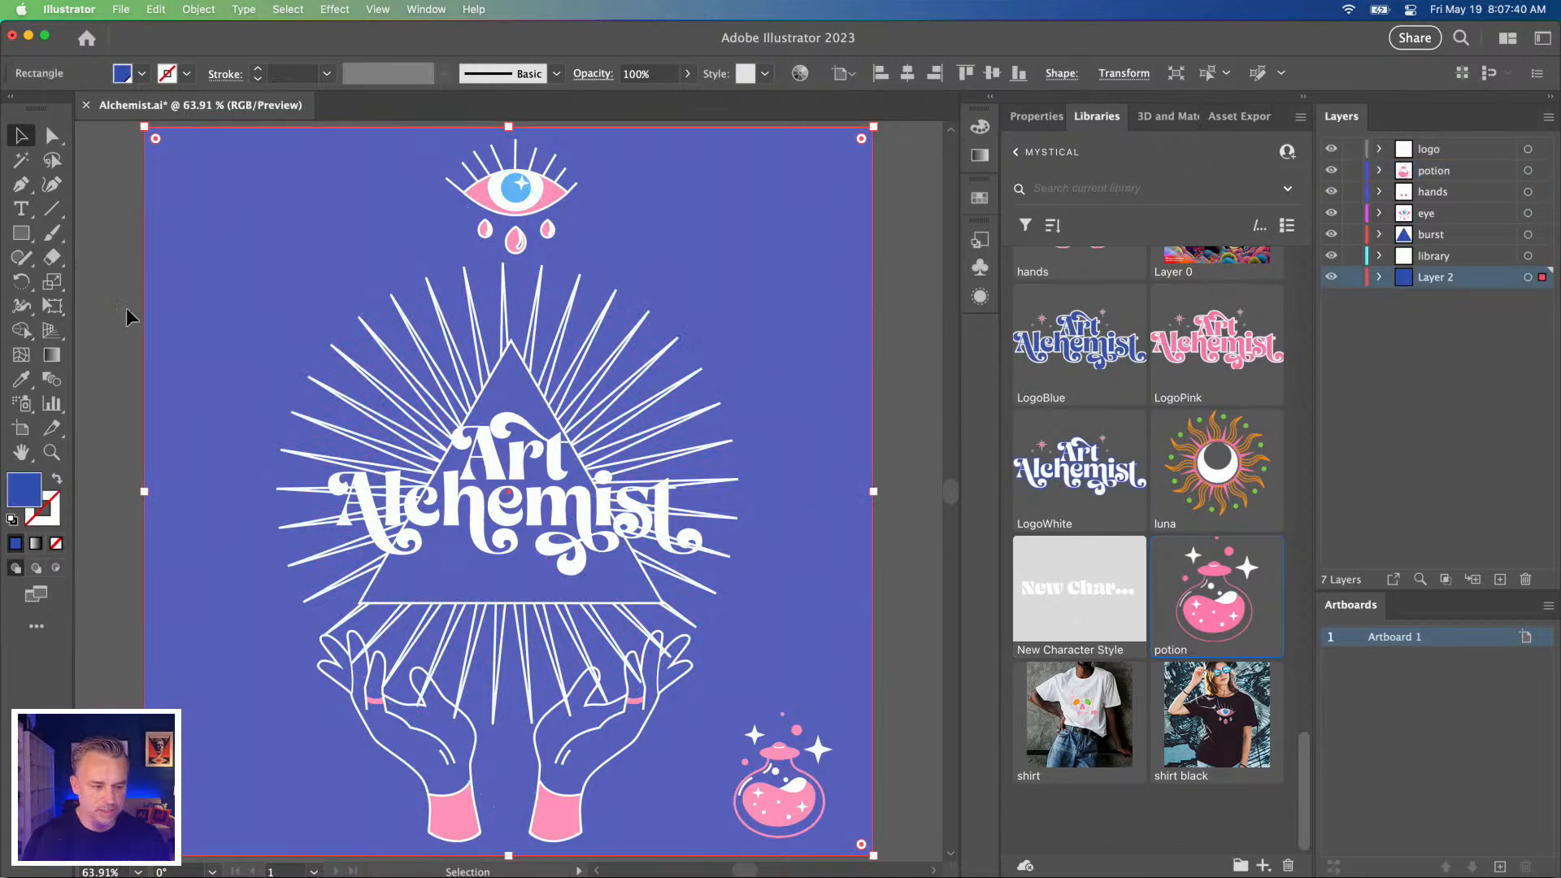
left_click(99, 276)
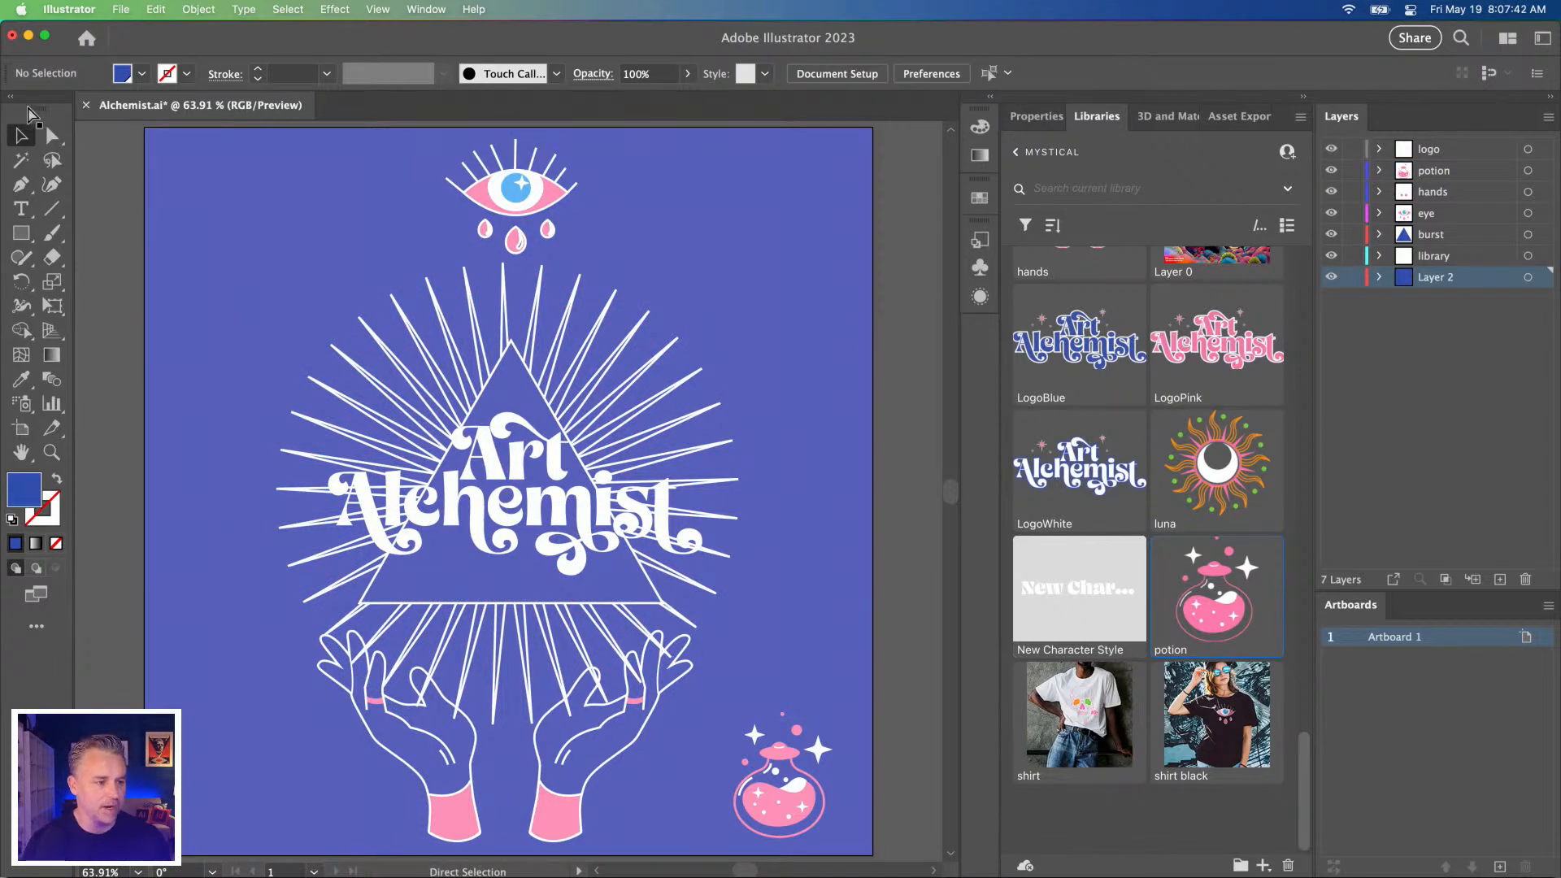
left_click(28, 35)
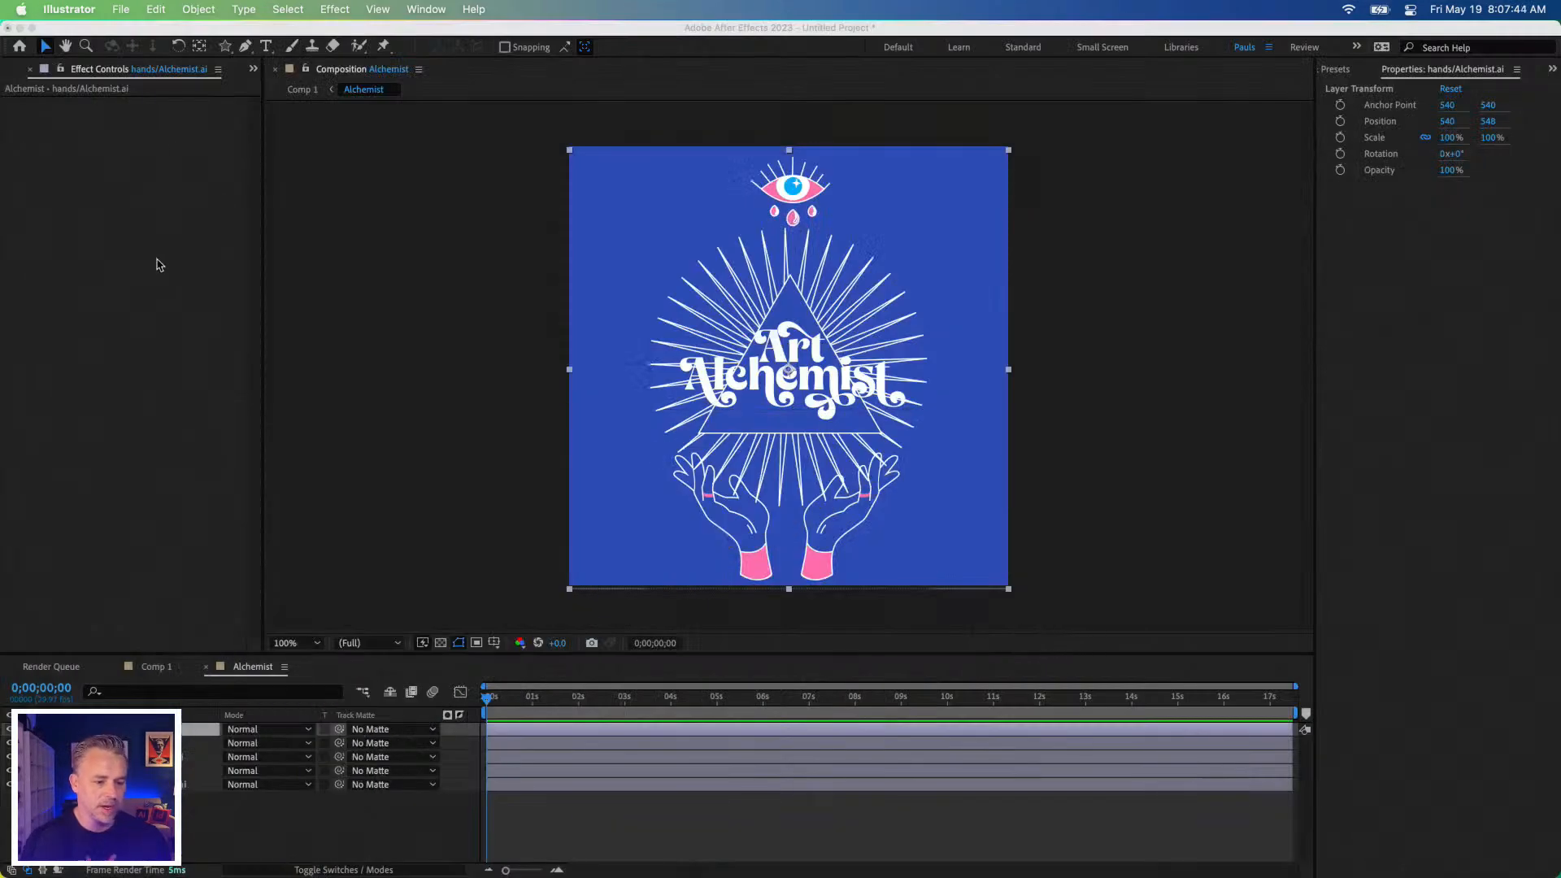
Delete the old Alchemist composition from the project, confirming its removal despite being used in another composition.
key("super+a")
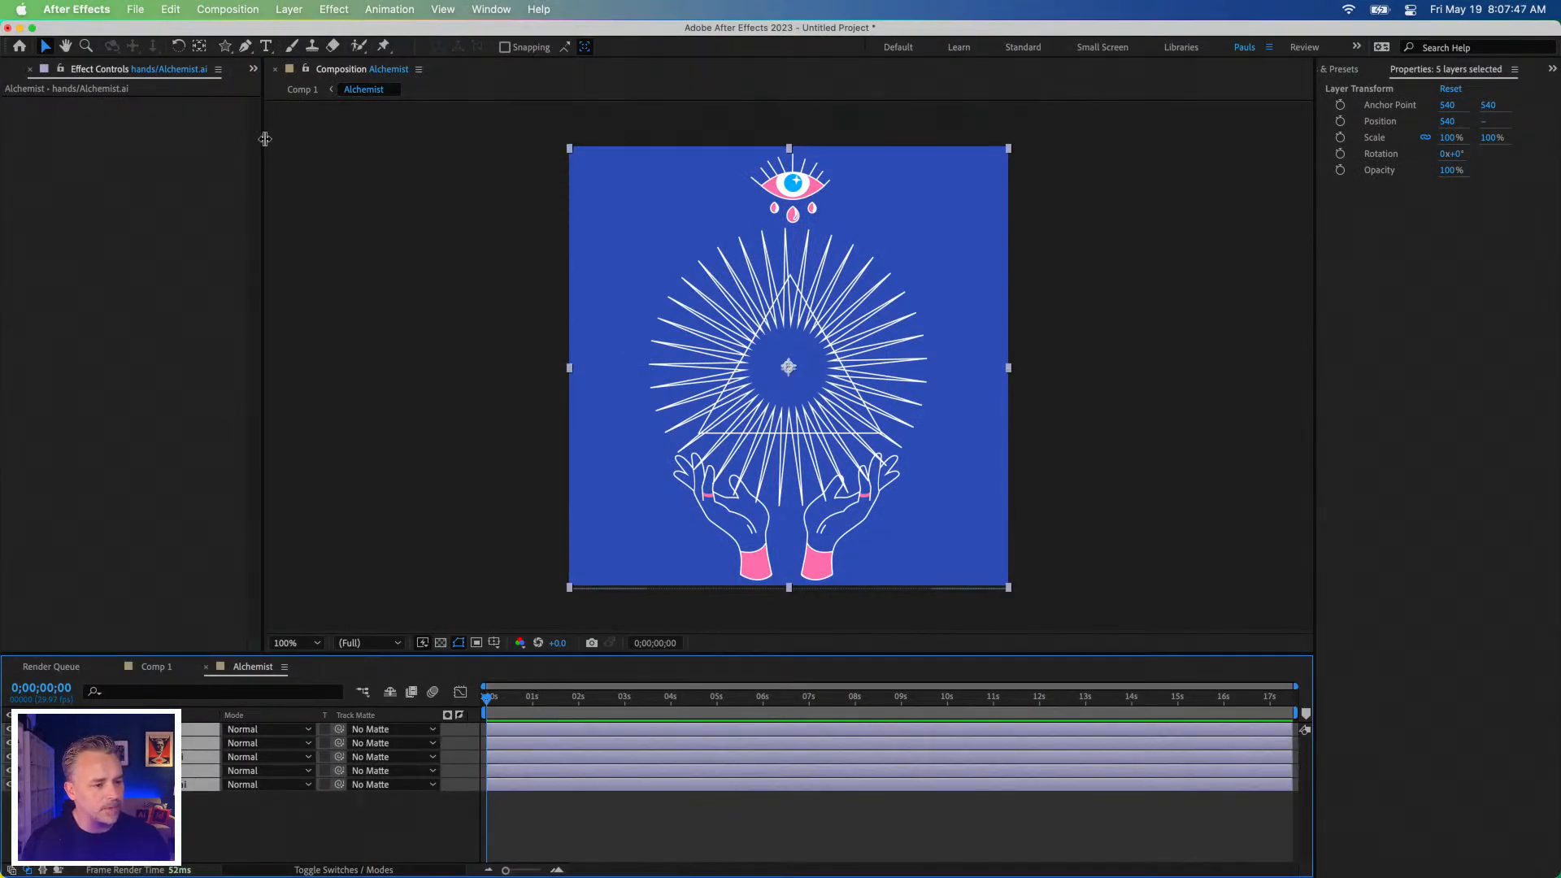
left_click_drag(267, 138, 379, 133)
left_click(33, 70)
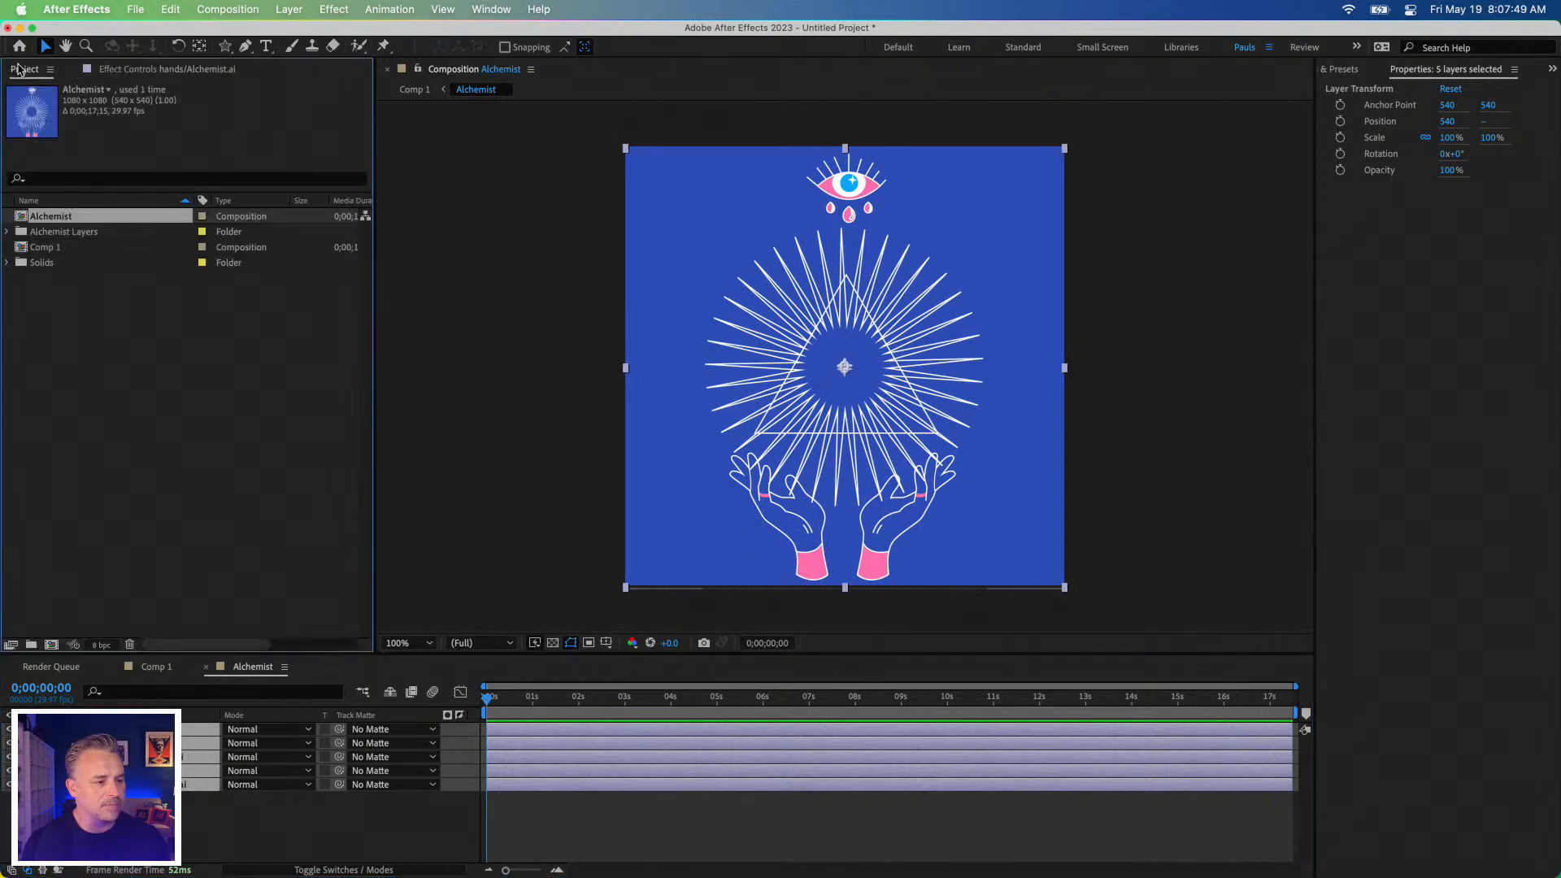
key("Delete")
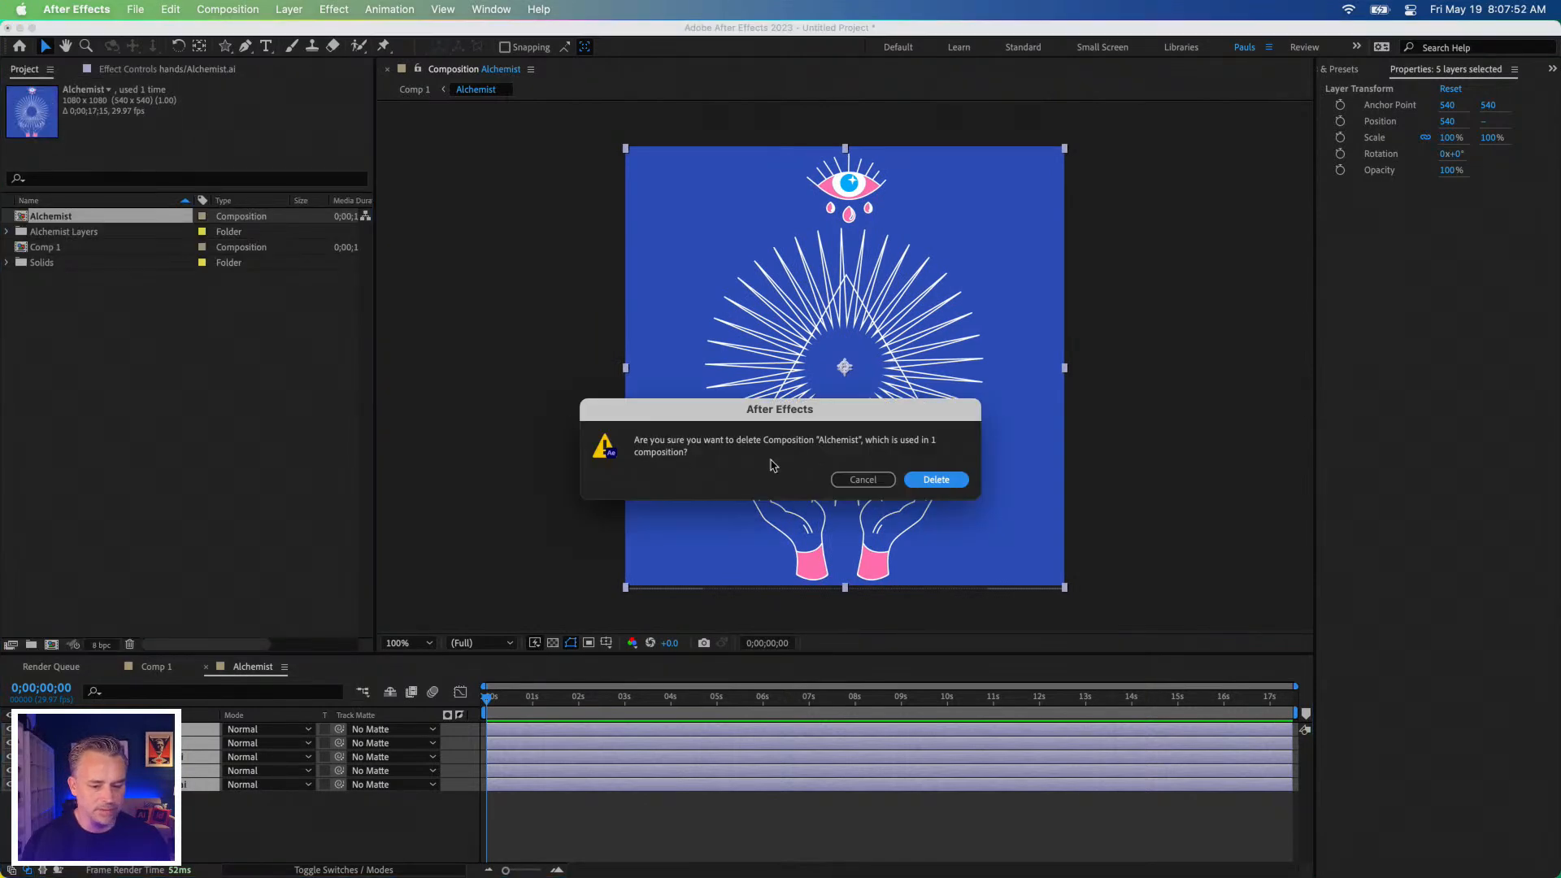
left_click(945, 482)
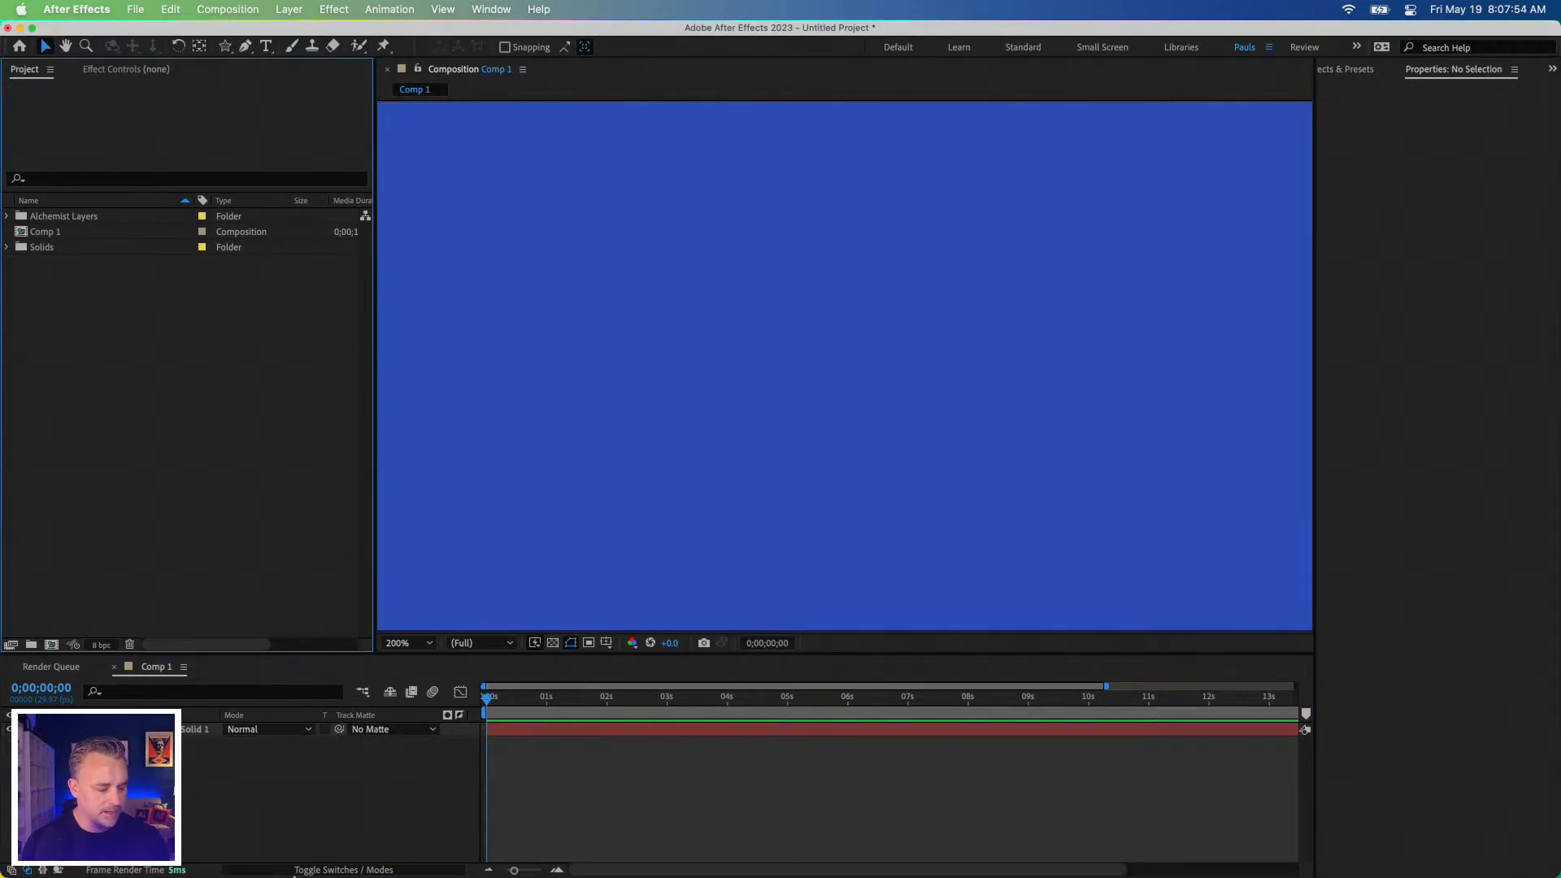
Import Alchemist.ai into the project as a Composition with footage dimensions set to Document Size.
left_click(42, 854)
left_click_drag(776, 317, 85, 368)
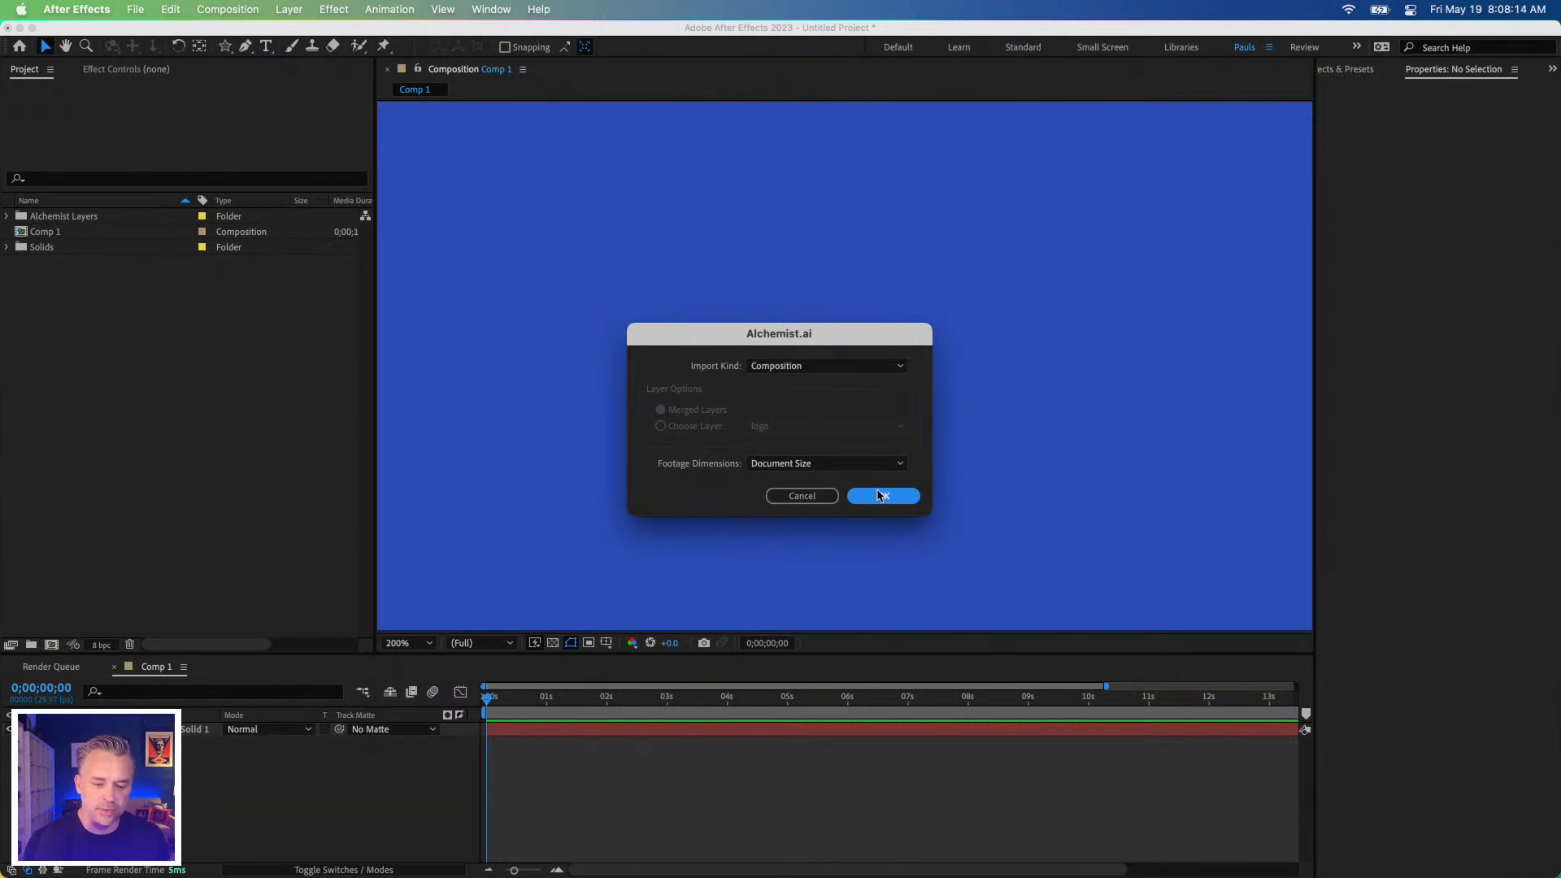
left_click(881, 495)
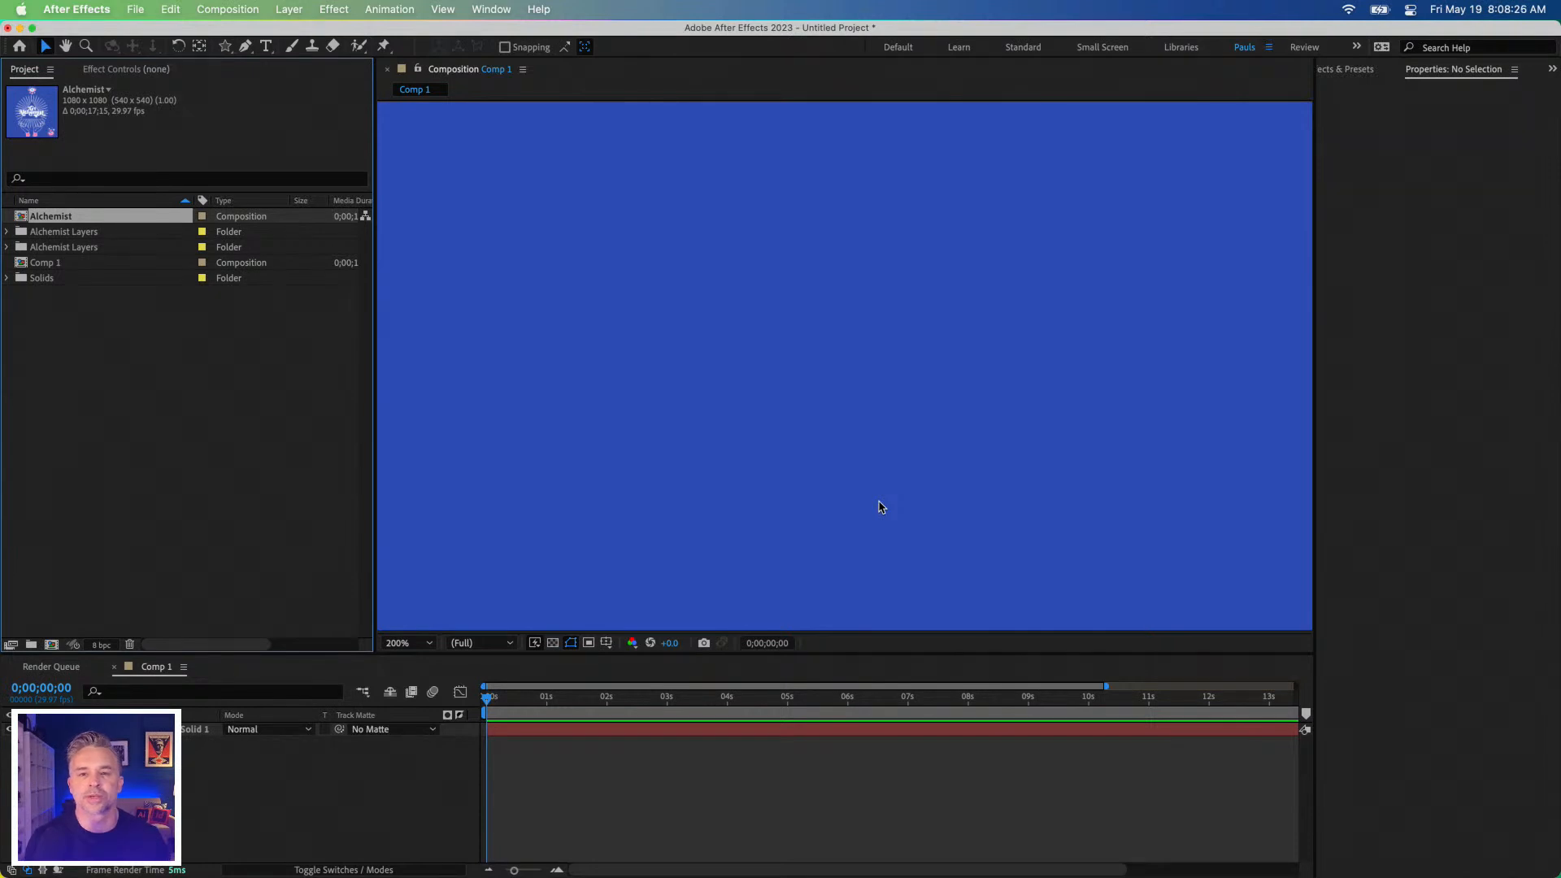
Open the newly imported Alchemist composition at its first frame and check the logo layer by toggling its visibility.
left_click(183, 532)
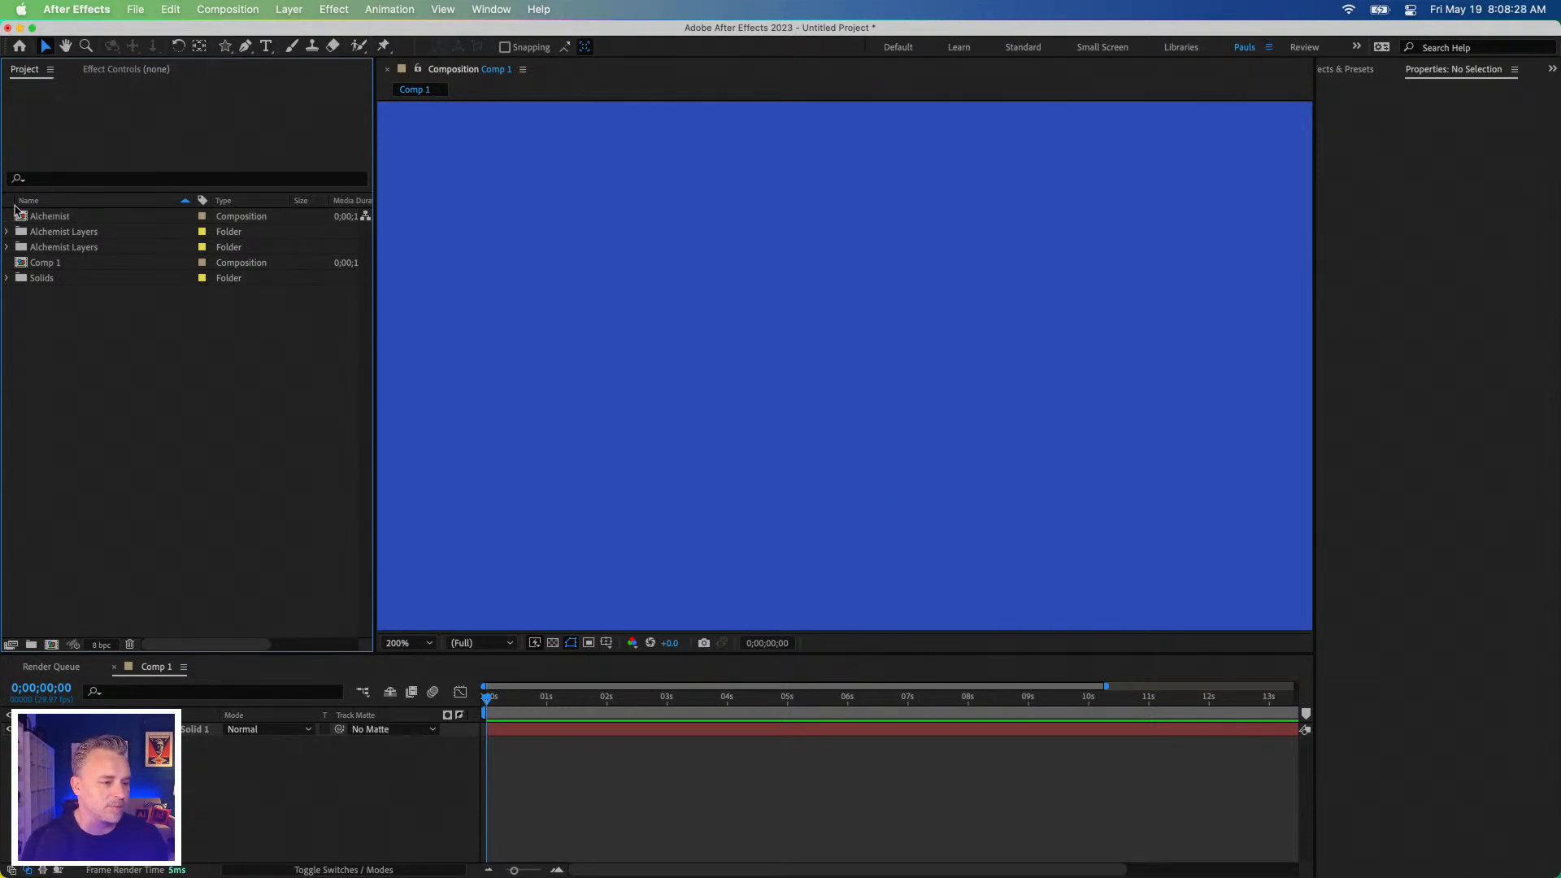
double_click(21, 217)
left_click(517, 704)
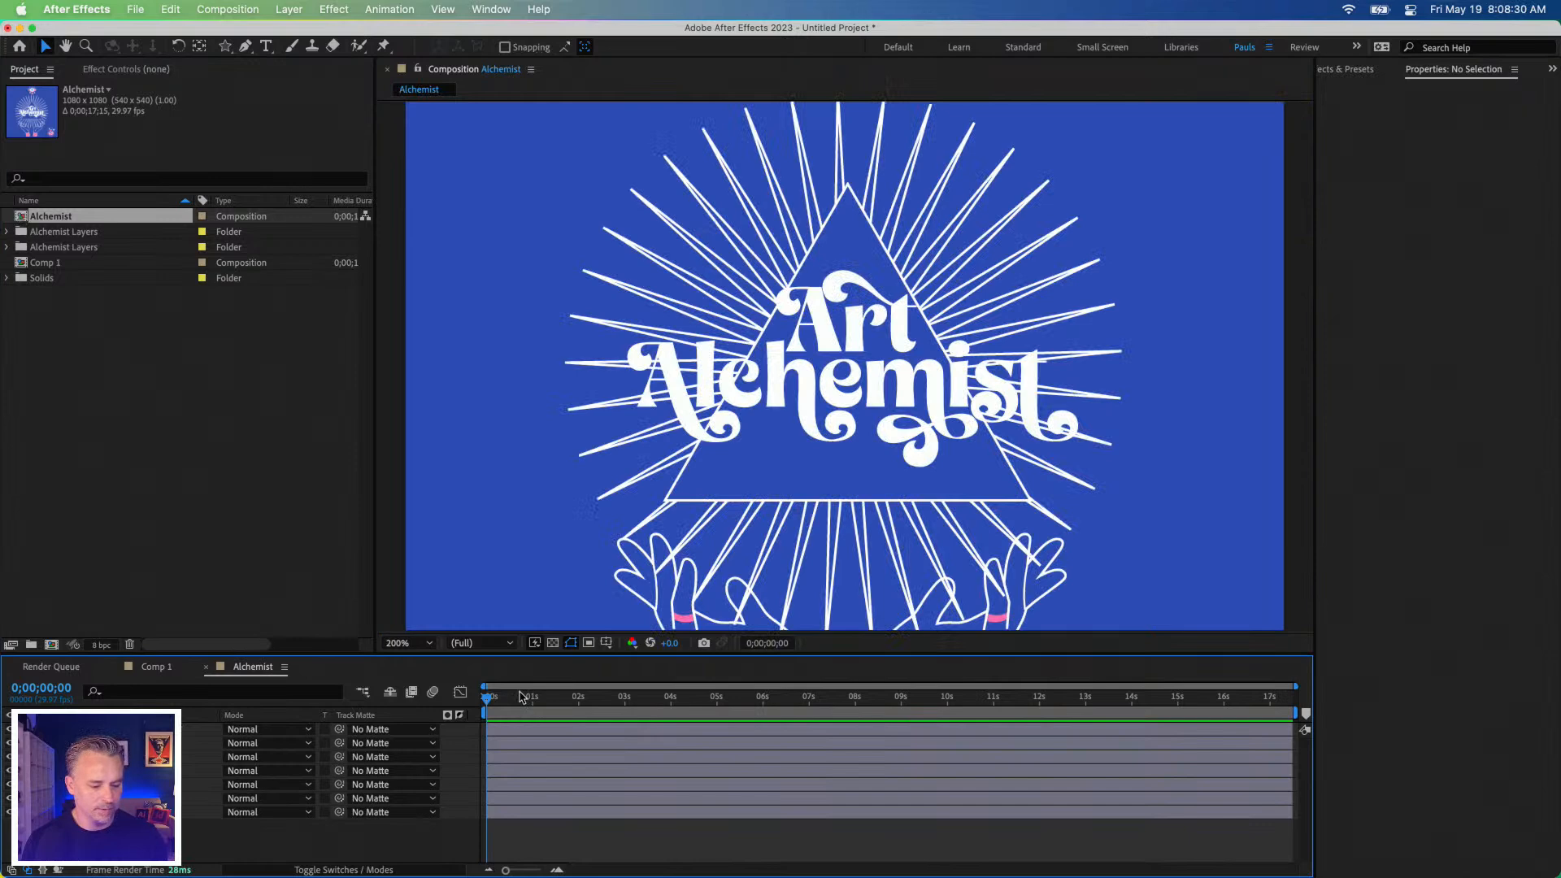
mouse_move(506, 710)
left_mouse_down()
mouse_move(662, 710)
mouse_move(483, 709)
left_mouse_up()
left_click(113, 729)
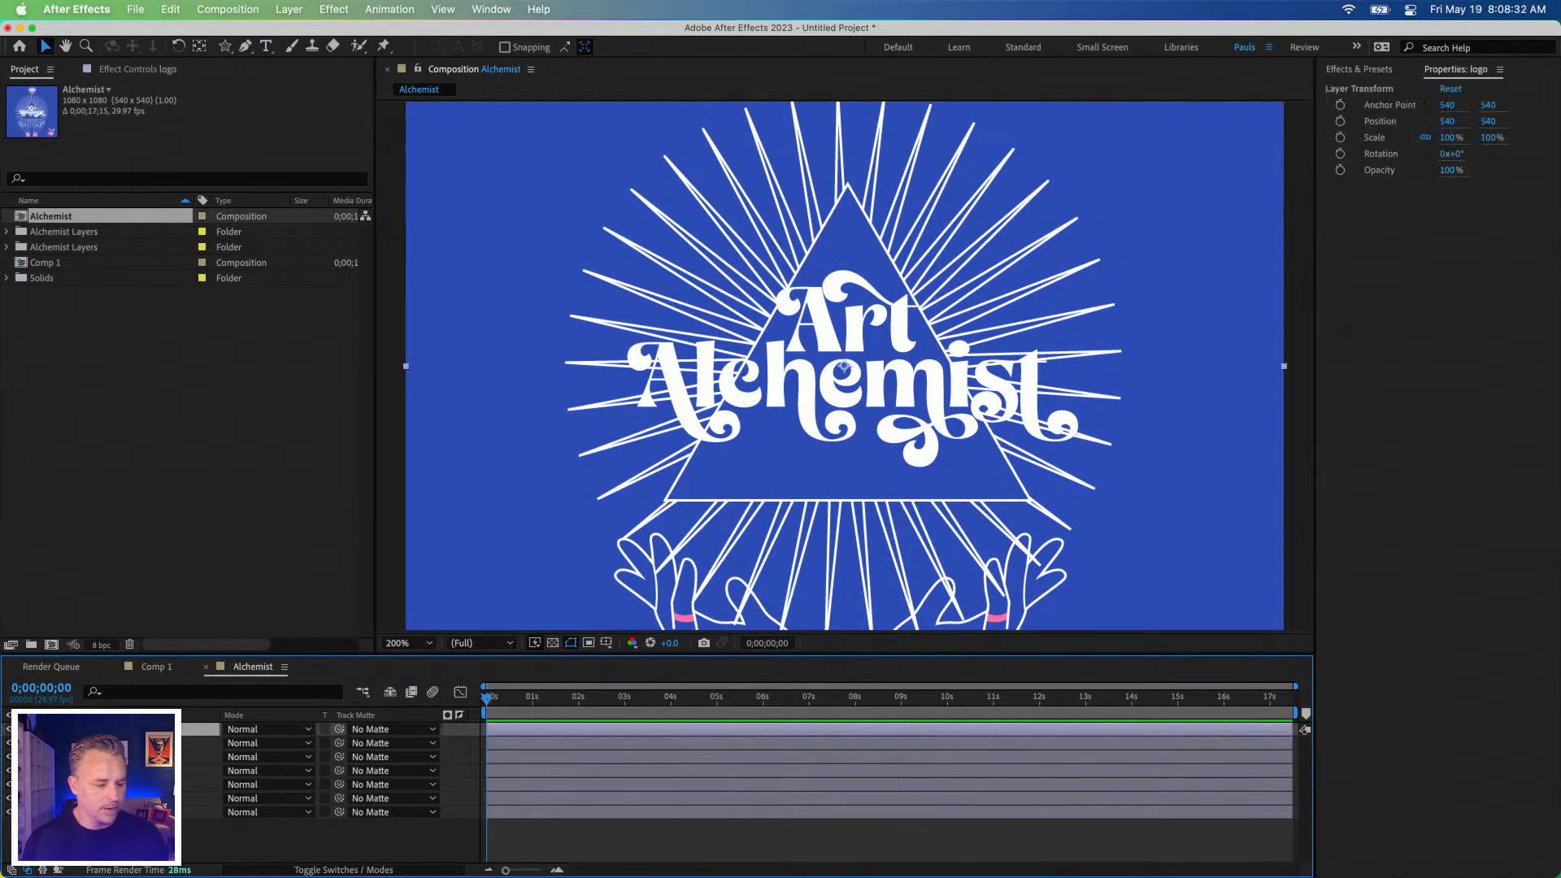
left_click(8, 730)
left_click(8, 729)
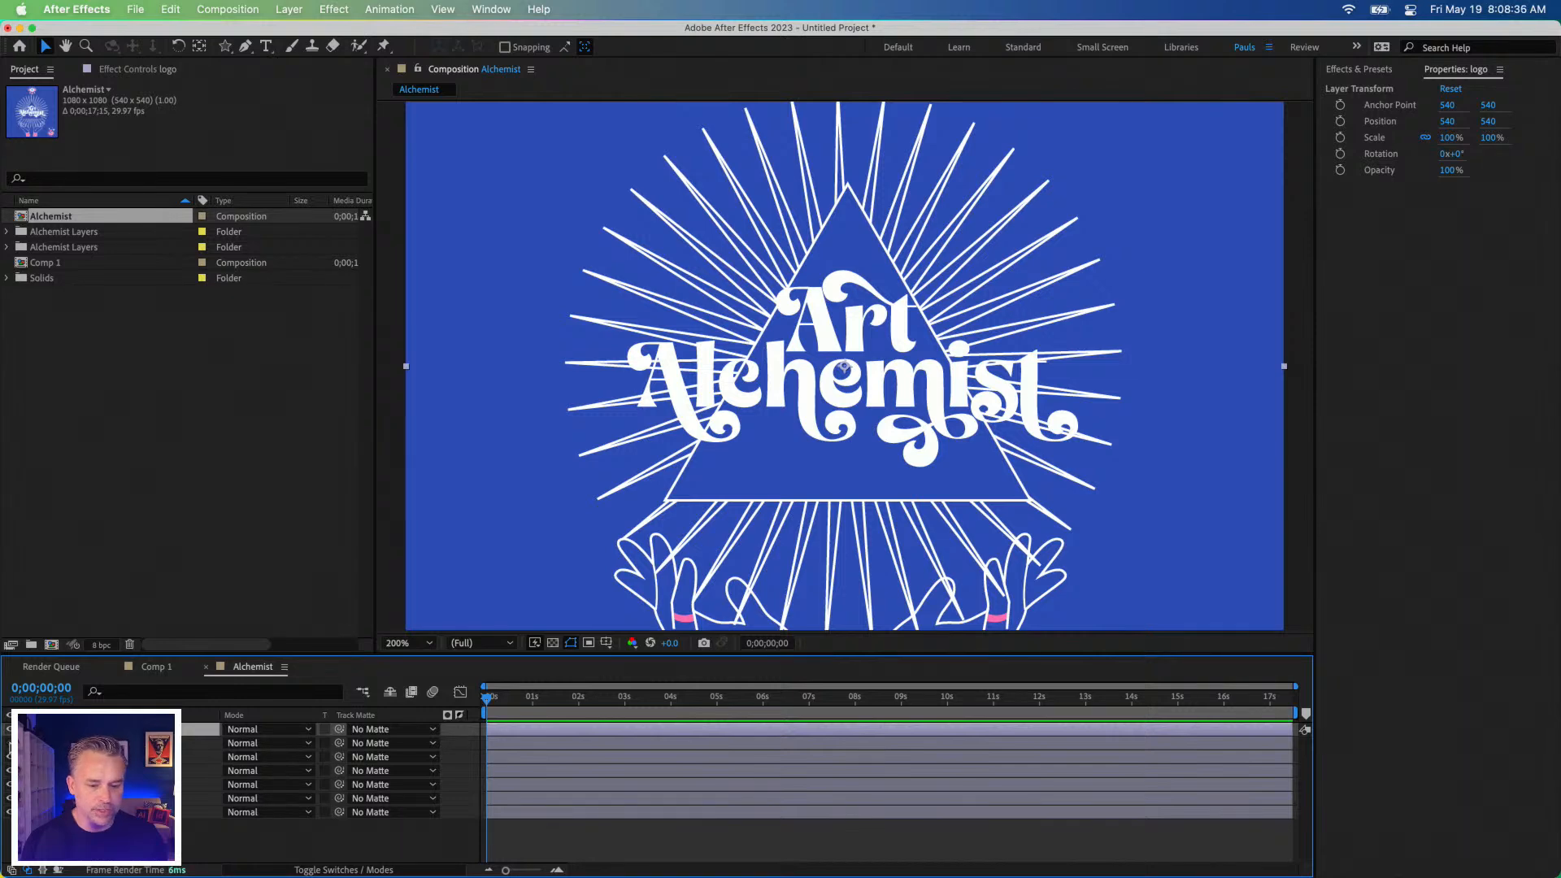
Display the logo layer's effect controls and bring back the list of project items.
key("F3")
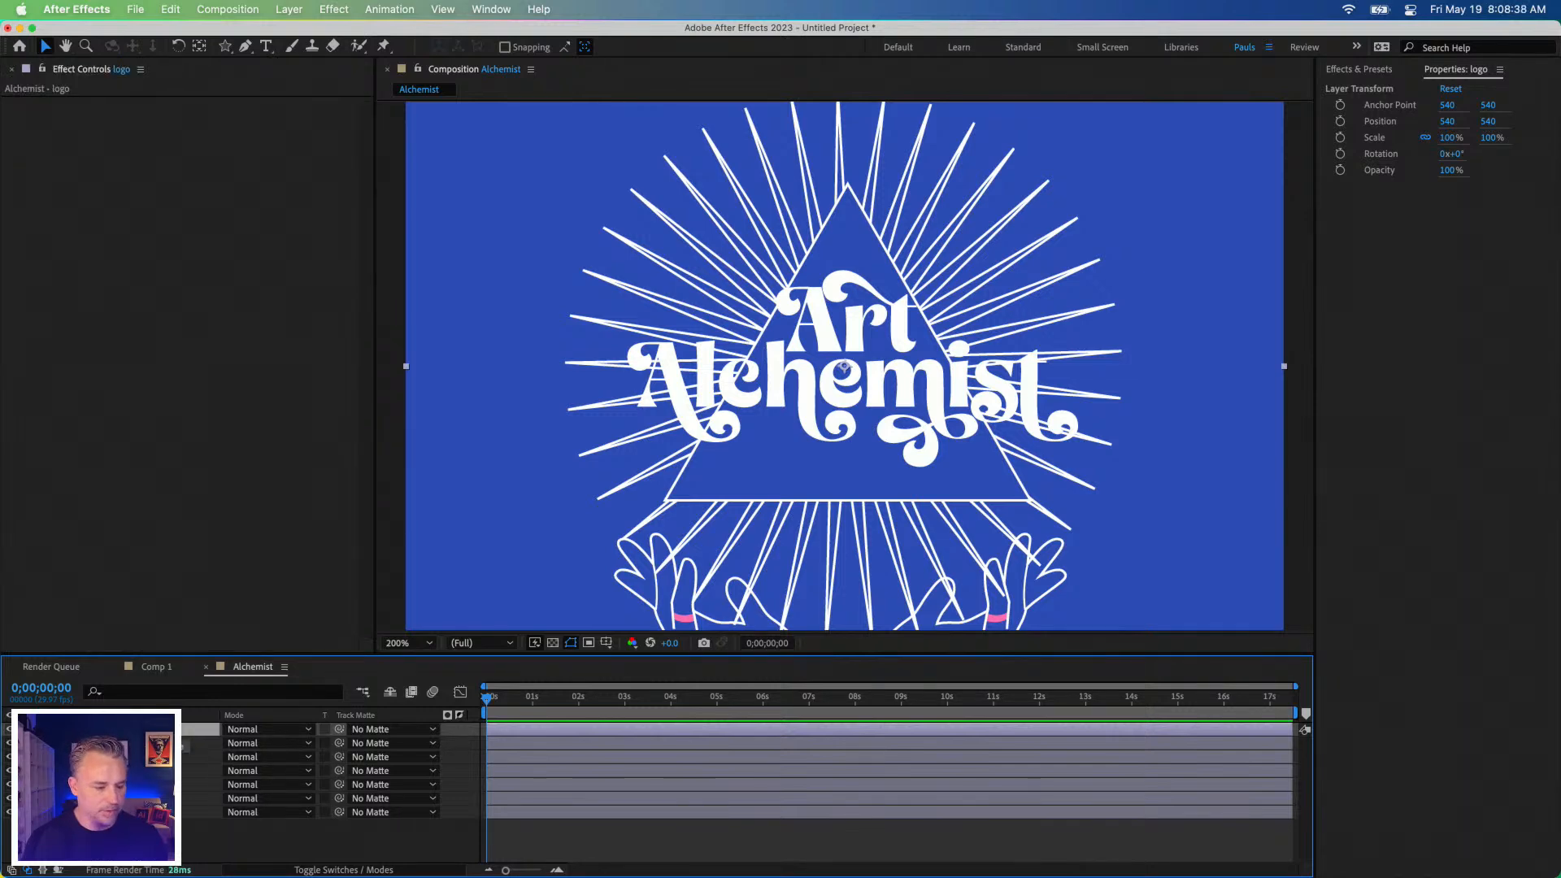
left_click(75, 169)
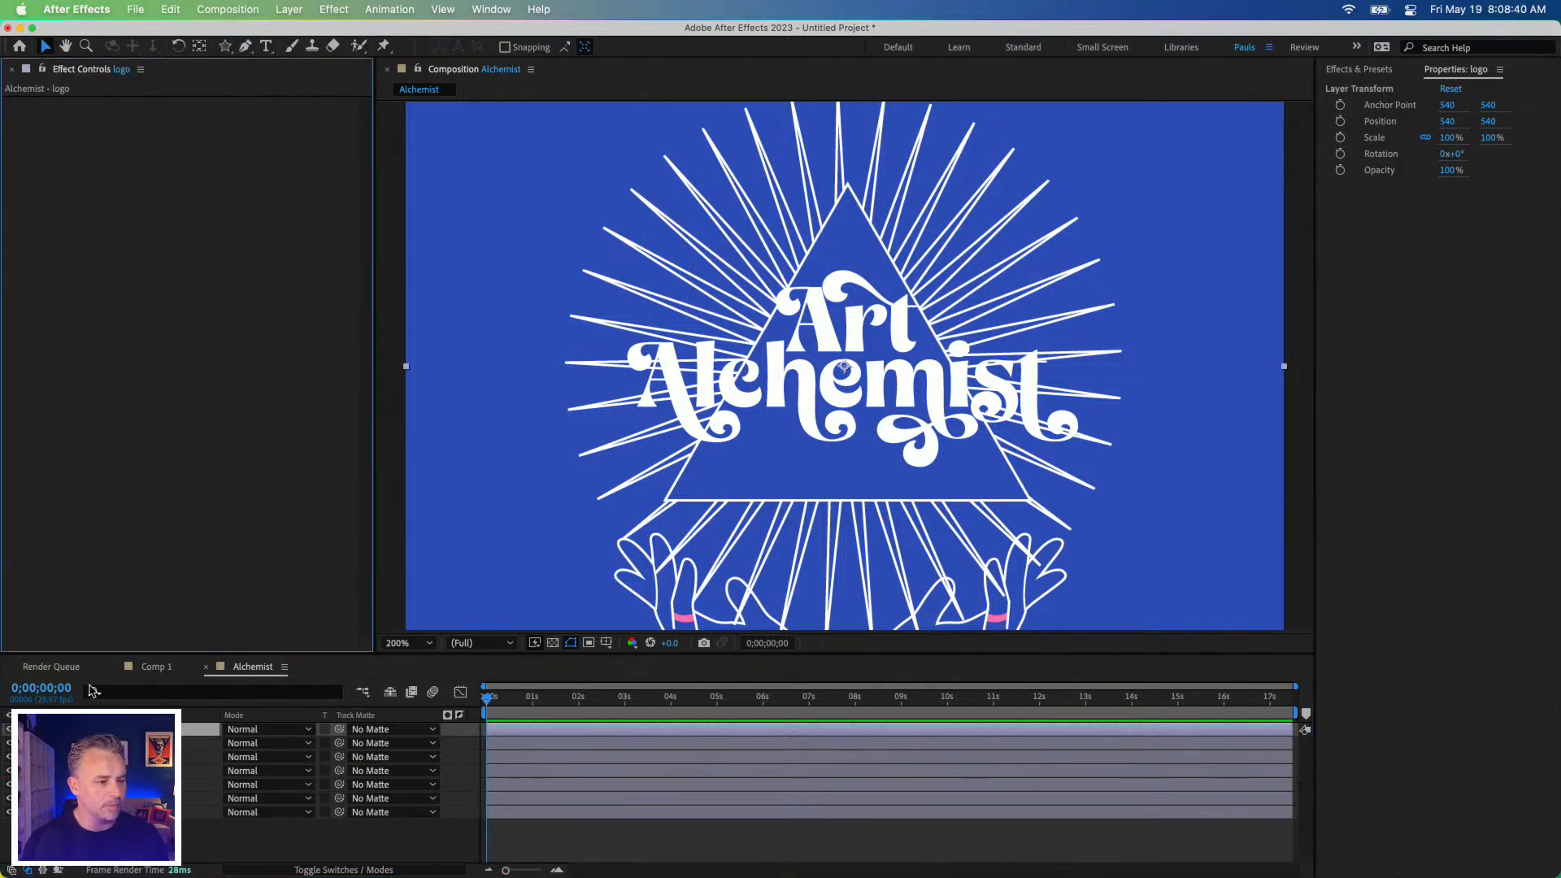
left_click(476, 9)
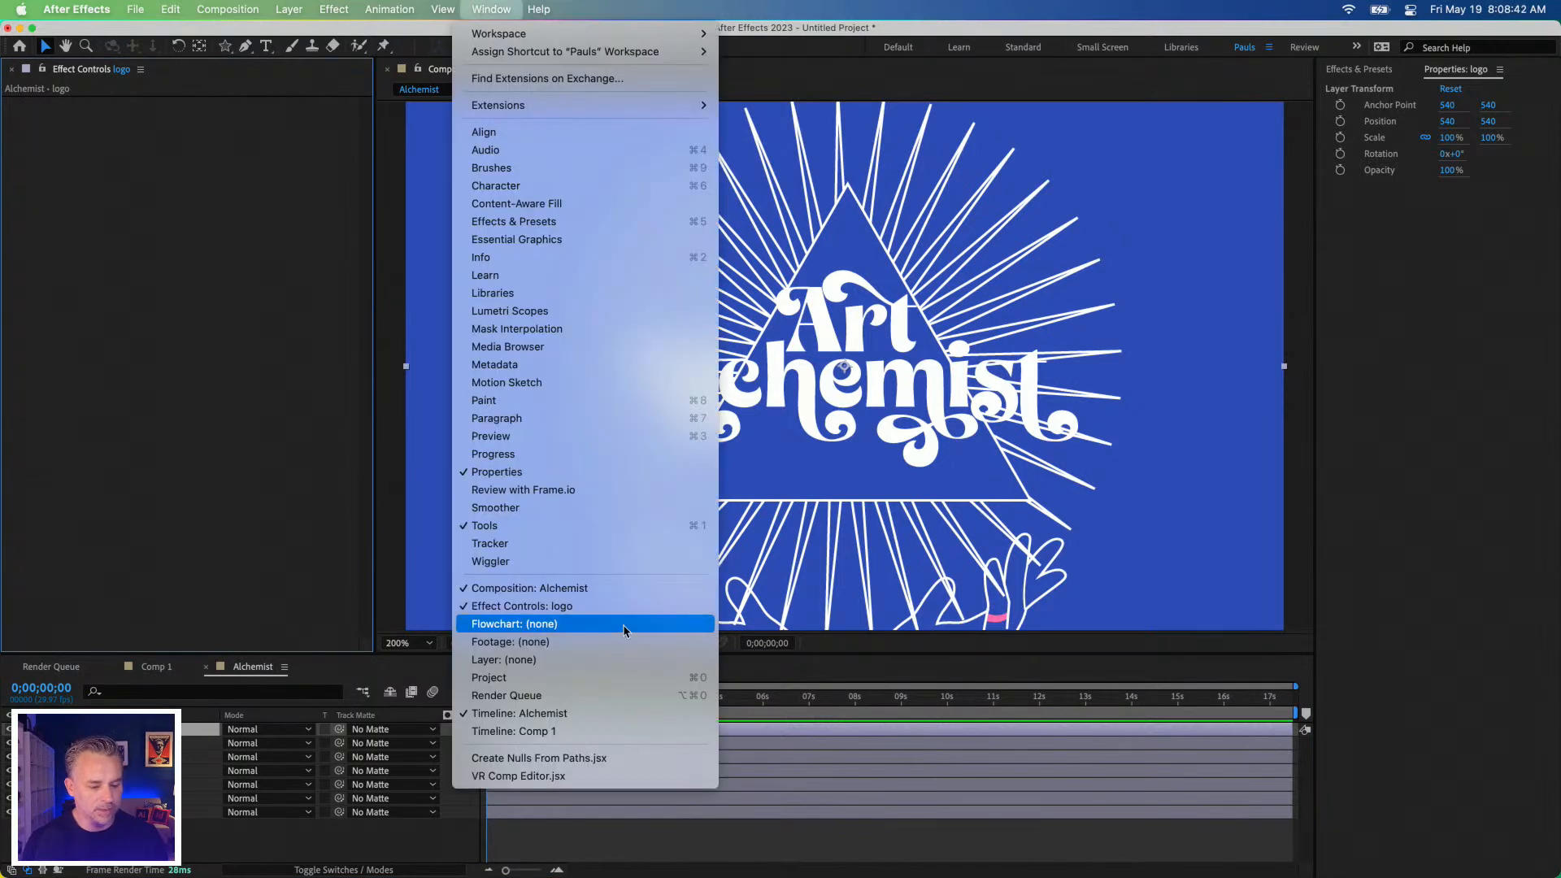
left_click(622, 679)
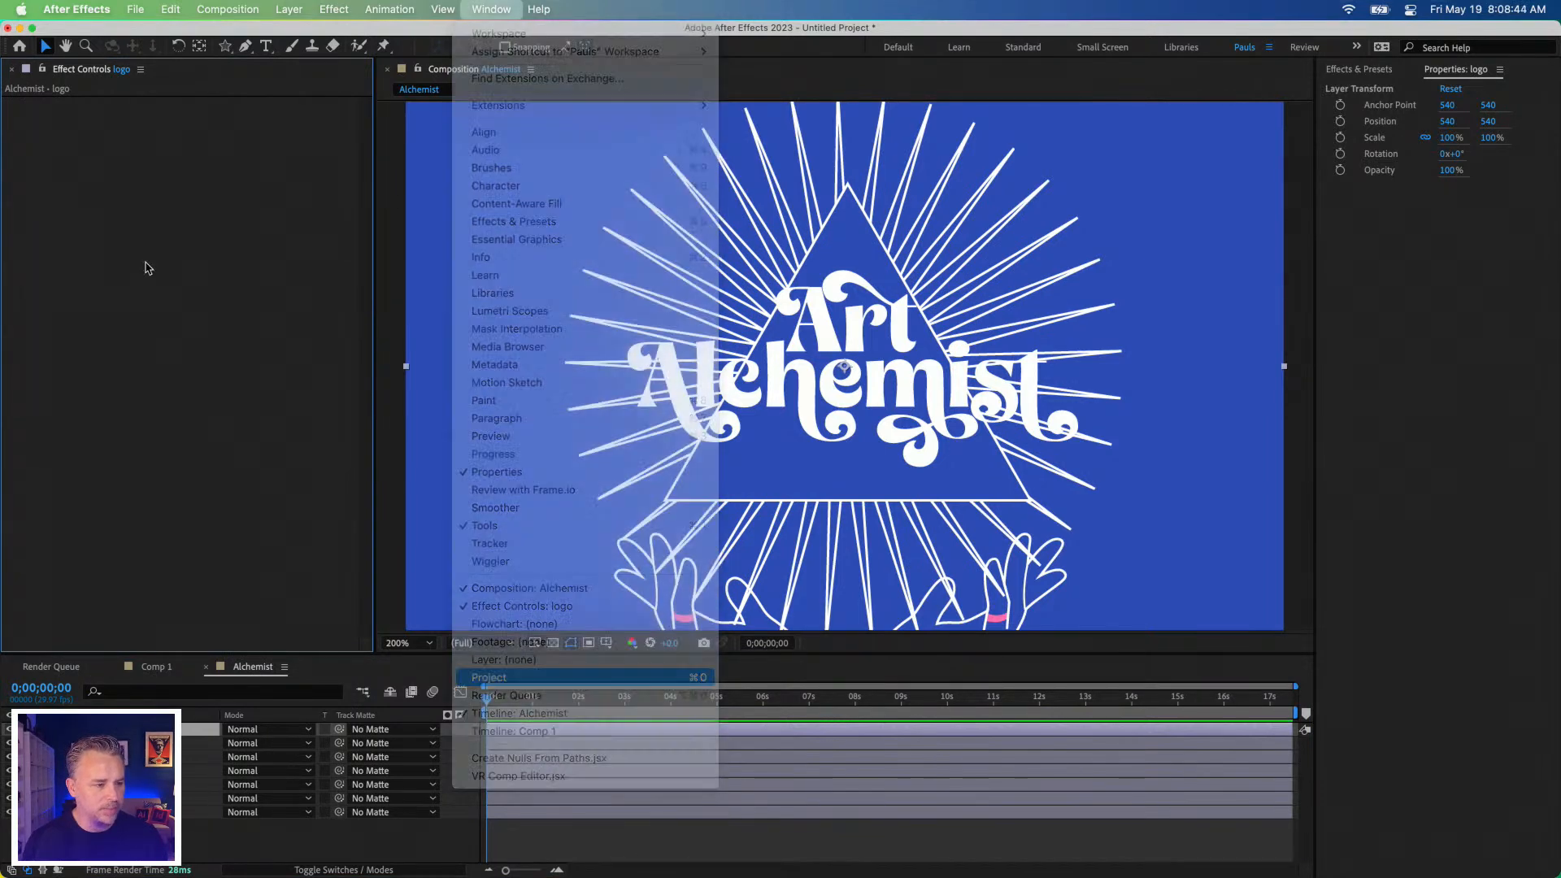
left_click(163, 452)
Zoom the composition view to 100% and move the logo layer to a position of about 534, 540.
left_click(194, 722)
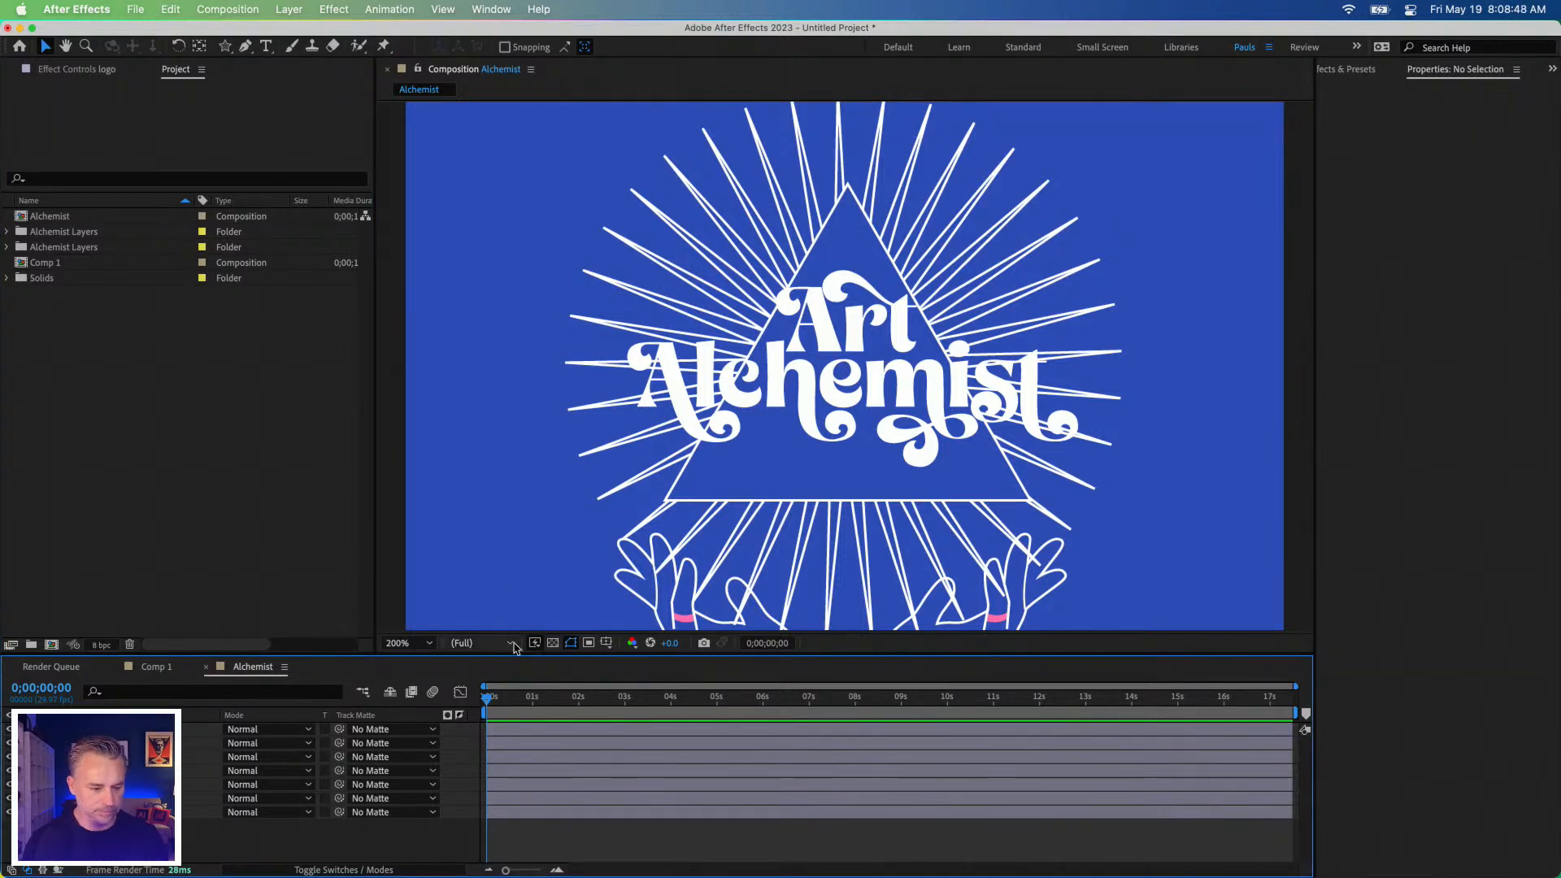
left_click(468, 597)
key("comma")
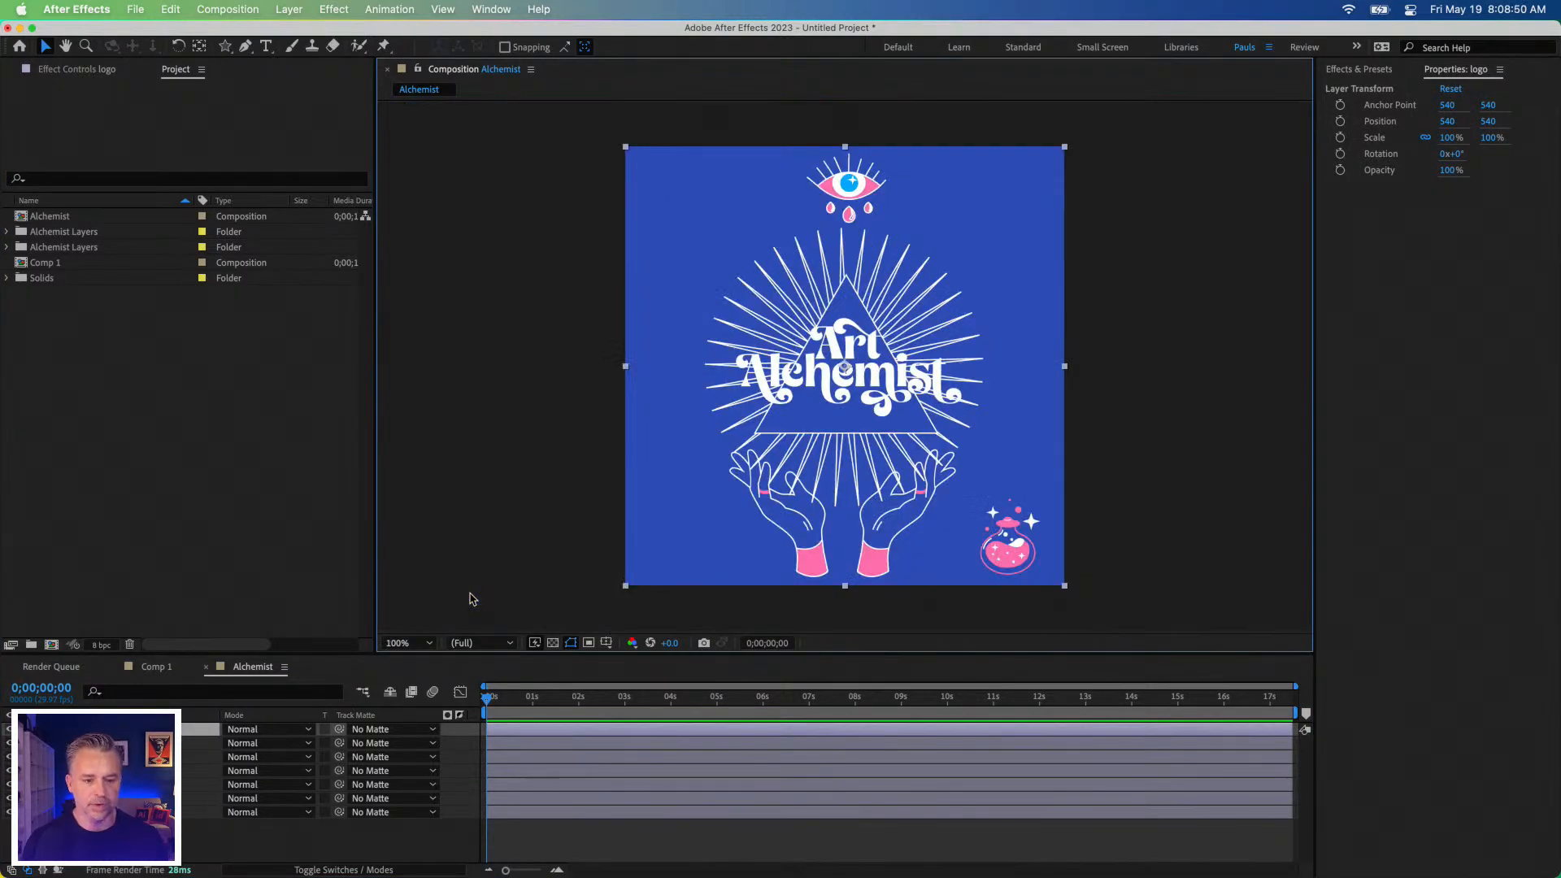
left_click(457, 473)
mouse_move(1019, 198)
left_mouse_down()
mouse_move(632, 213)
mouse_move(1022, 208)
left_mouse_up()
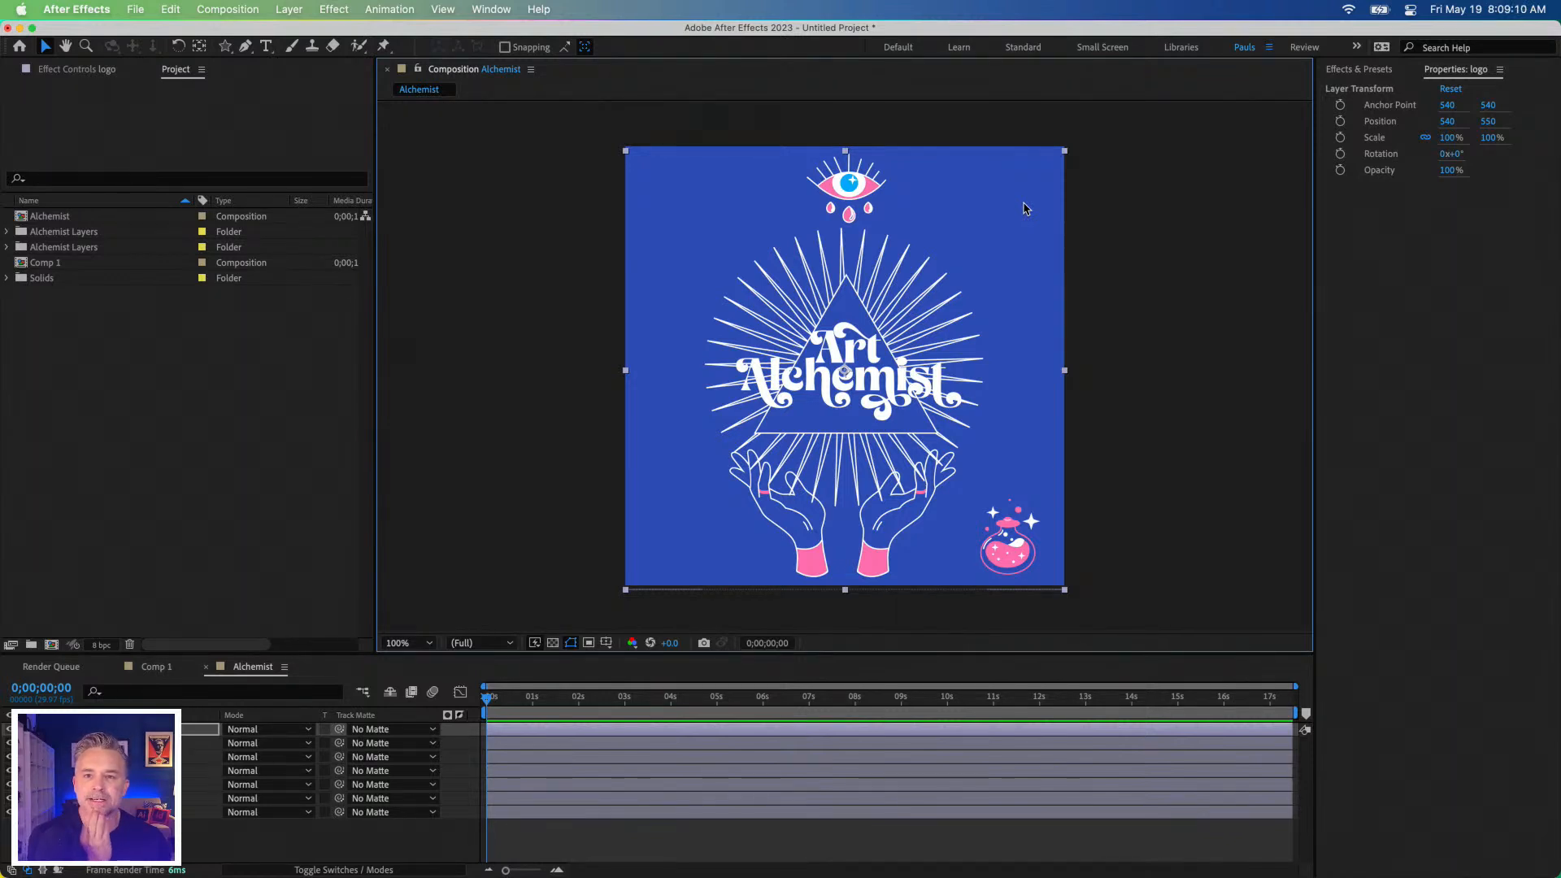
mouse_move(782, 329)
left_mouse_down()
mouse_move(777, 310)
mouse_move(777, 324)
left_mouse_up()
Compare the available effects and presets categories with the logo layer's transform properties.
left_click(1354, 70)
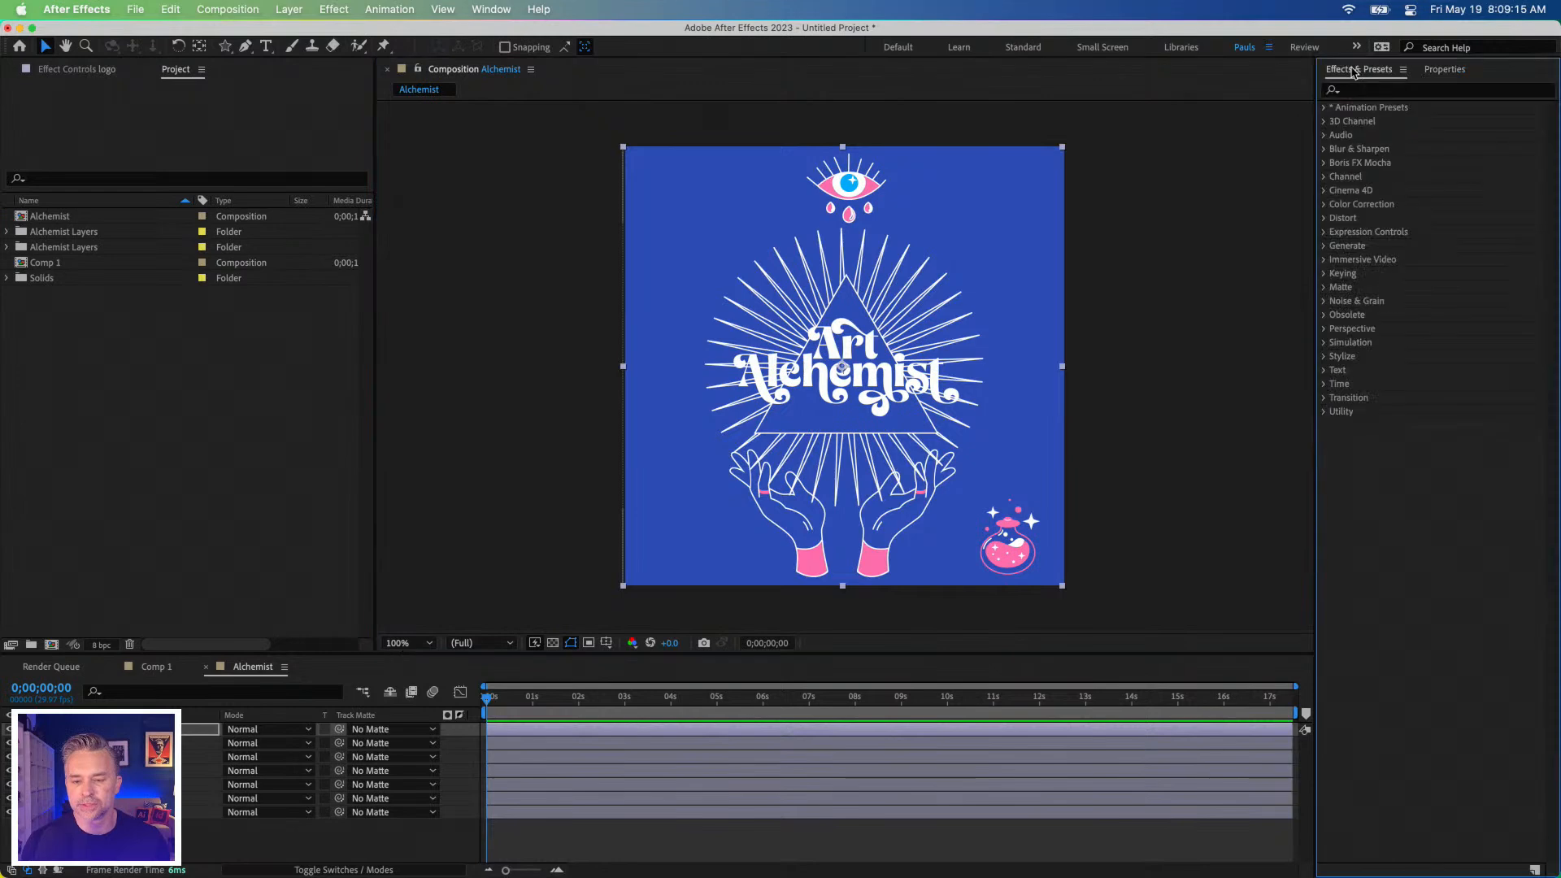
left_click(1443, 70)
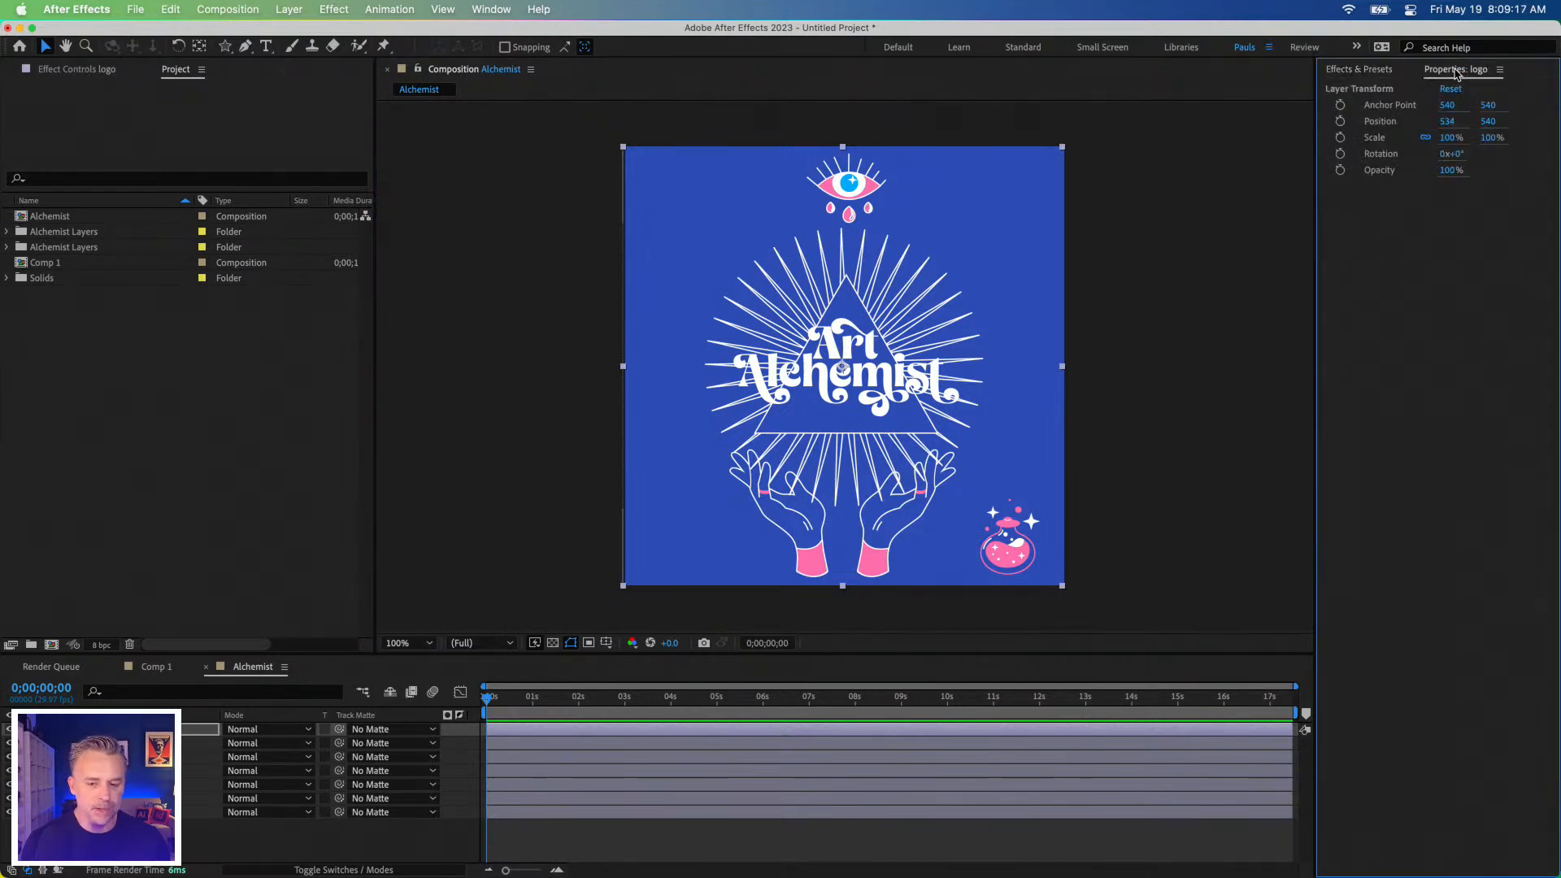
left_click(1354, 70)
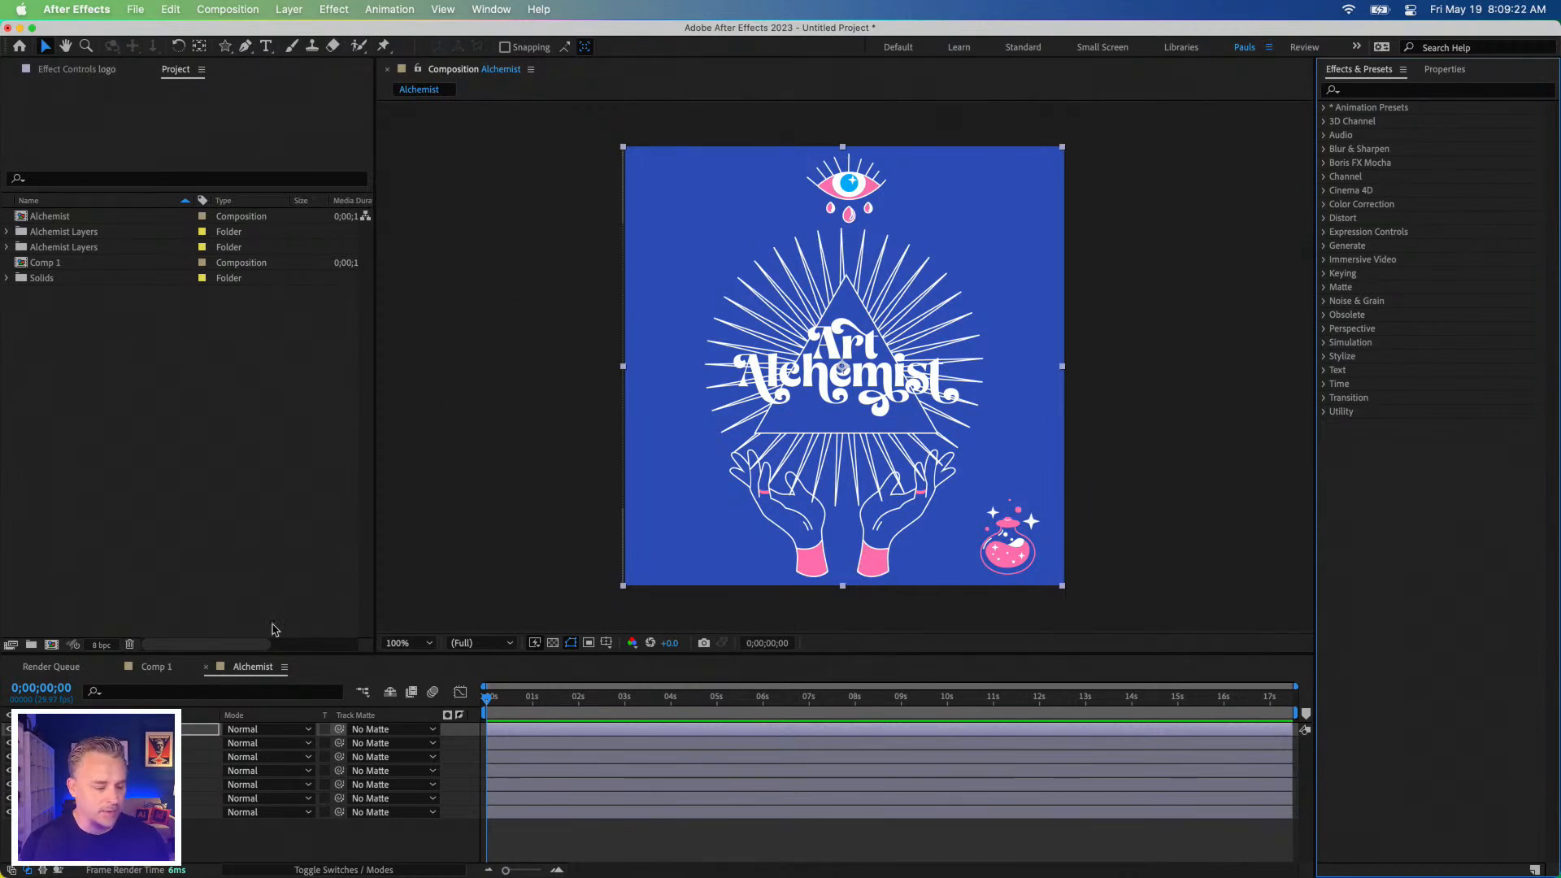
left_click(486, 567)
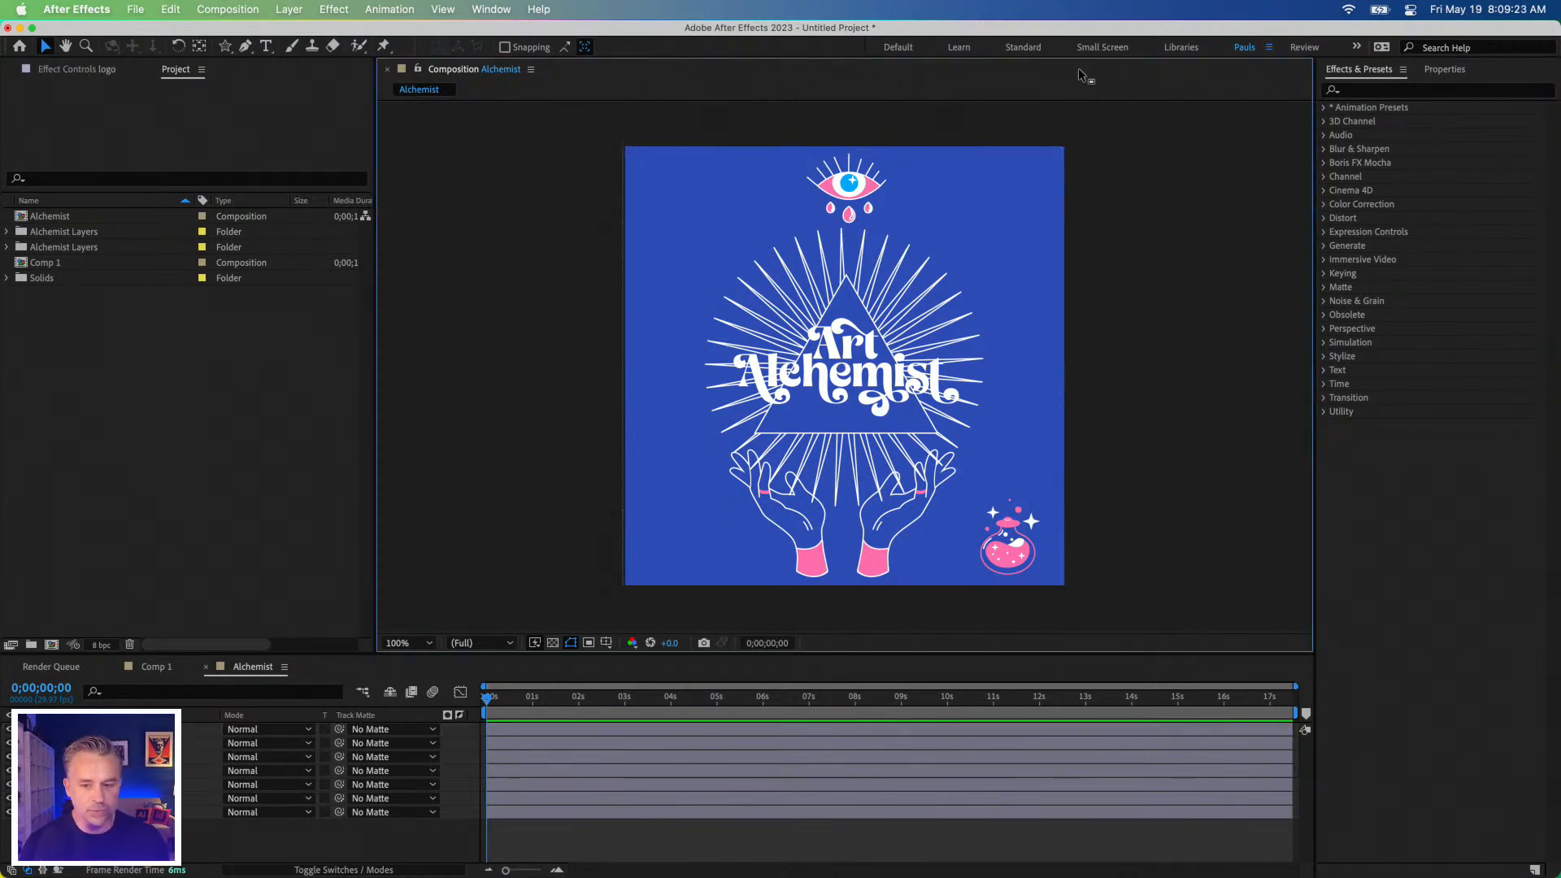
Display the logo layer's transform properties and move the lettering to a position of about 546, 538.
left_click(1455, 69)
left_click(213, 729)
mouse_move(803, 359)
left_mouse_down()
mouse_move(808, 387)
mouse_move(672, 307)
mouse_move(819, 390)
mouse_move(813, 358)
left_mouse_up()
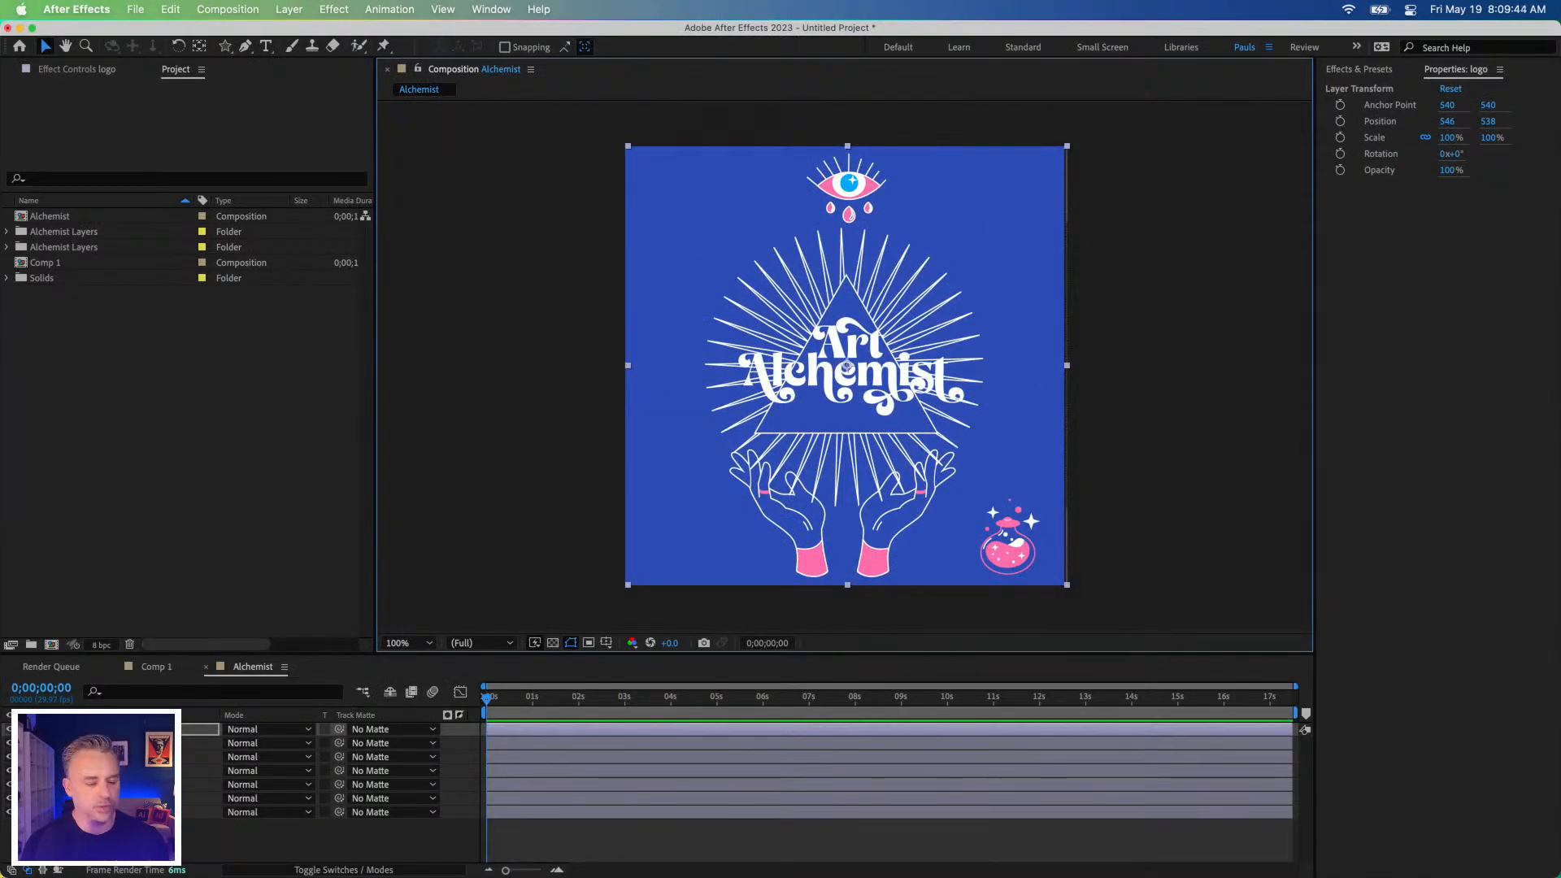
Hide the potion, hands, eye, burst and library layers, keeping only the logo and the blue background visible.
left_click(9, 762)
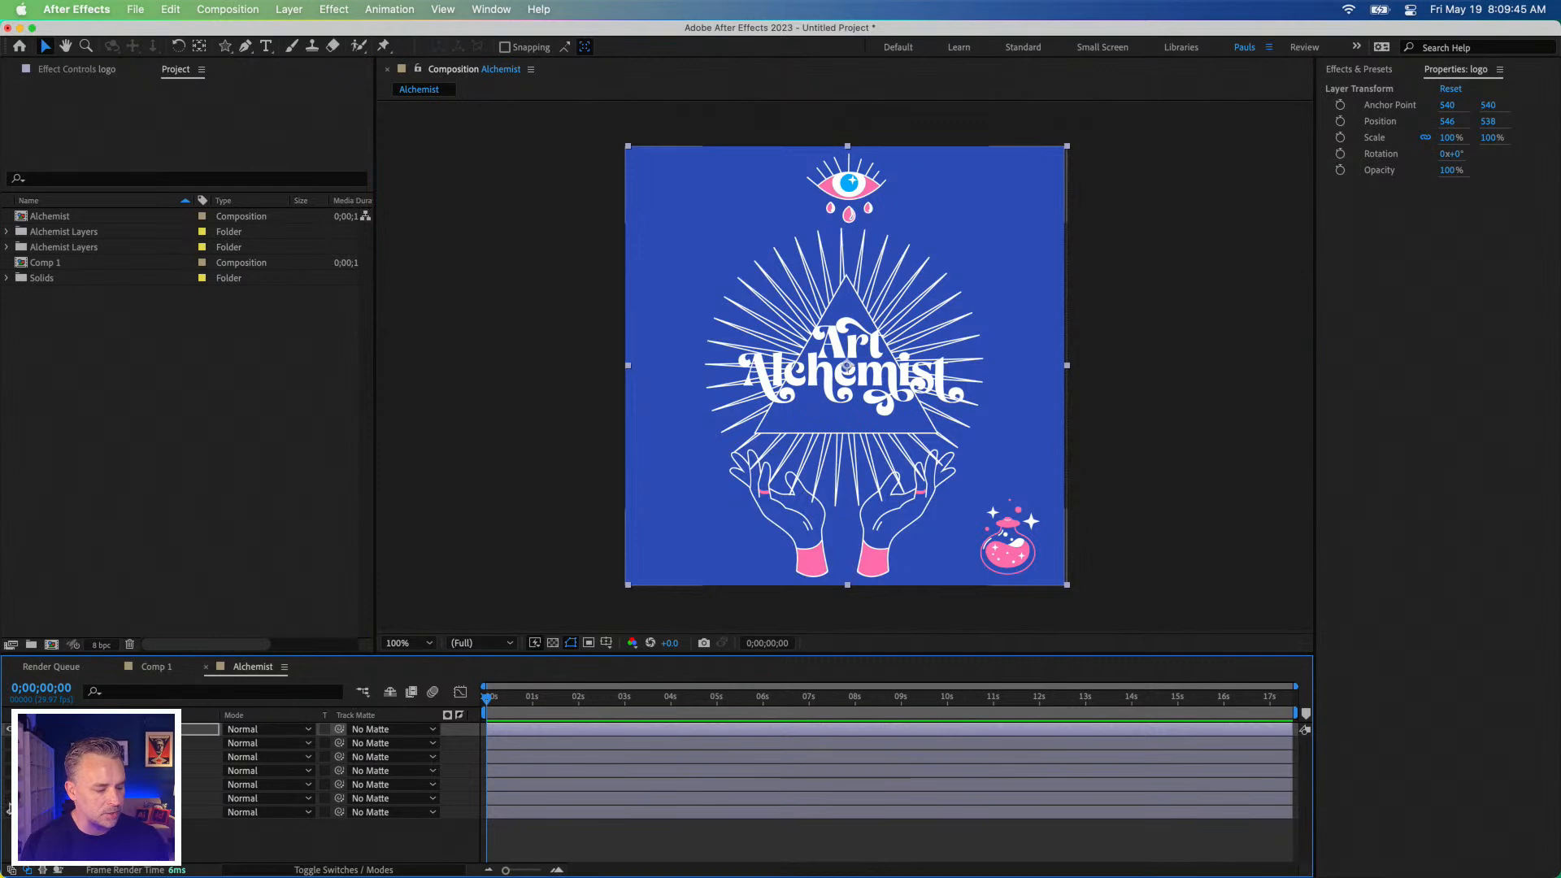
left_click_drag(8, 804, 9, 801)
left_click(9, 812)
left_click(9, 812)
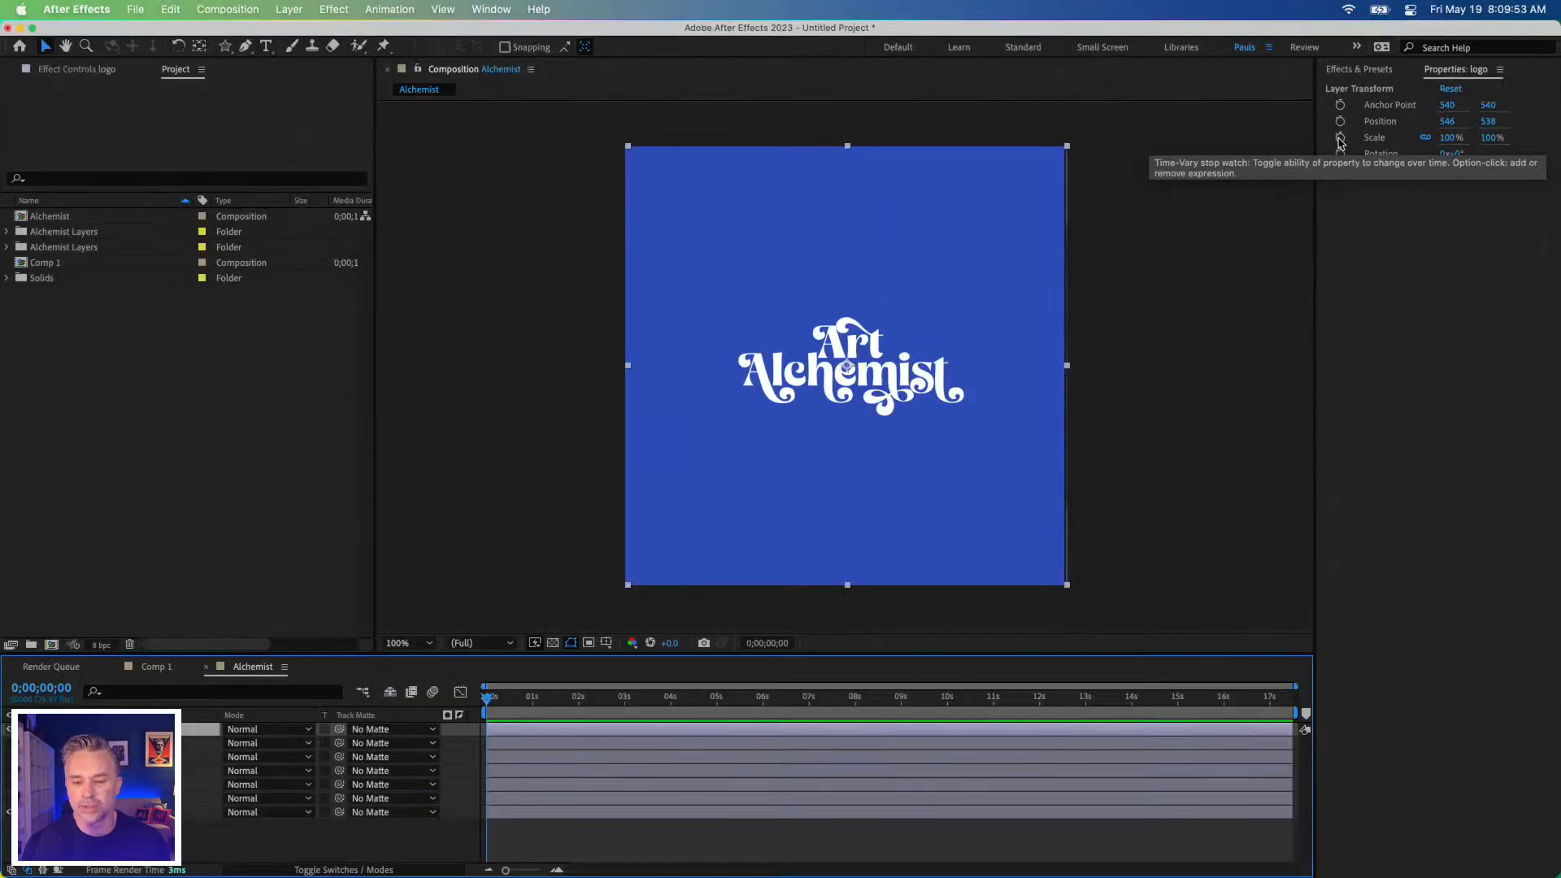
Add a 100% Scale keyframe to the logo layer at 0;00;00;00, and move the playhead to 0;00;01;00 with its transform properties expanded.
left_click(1340, 138)
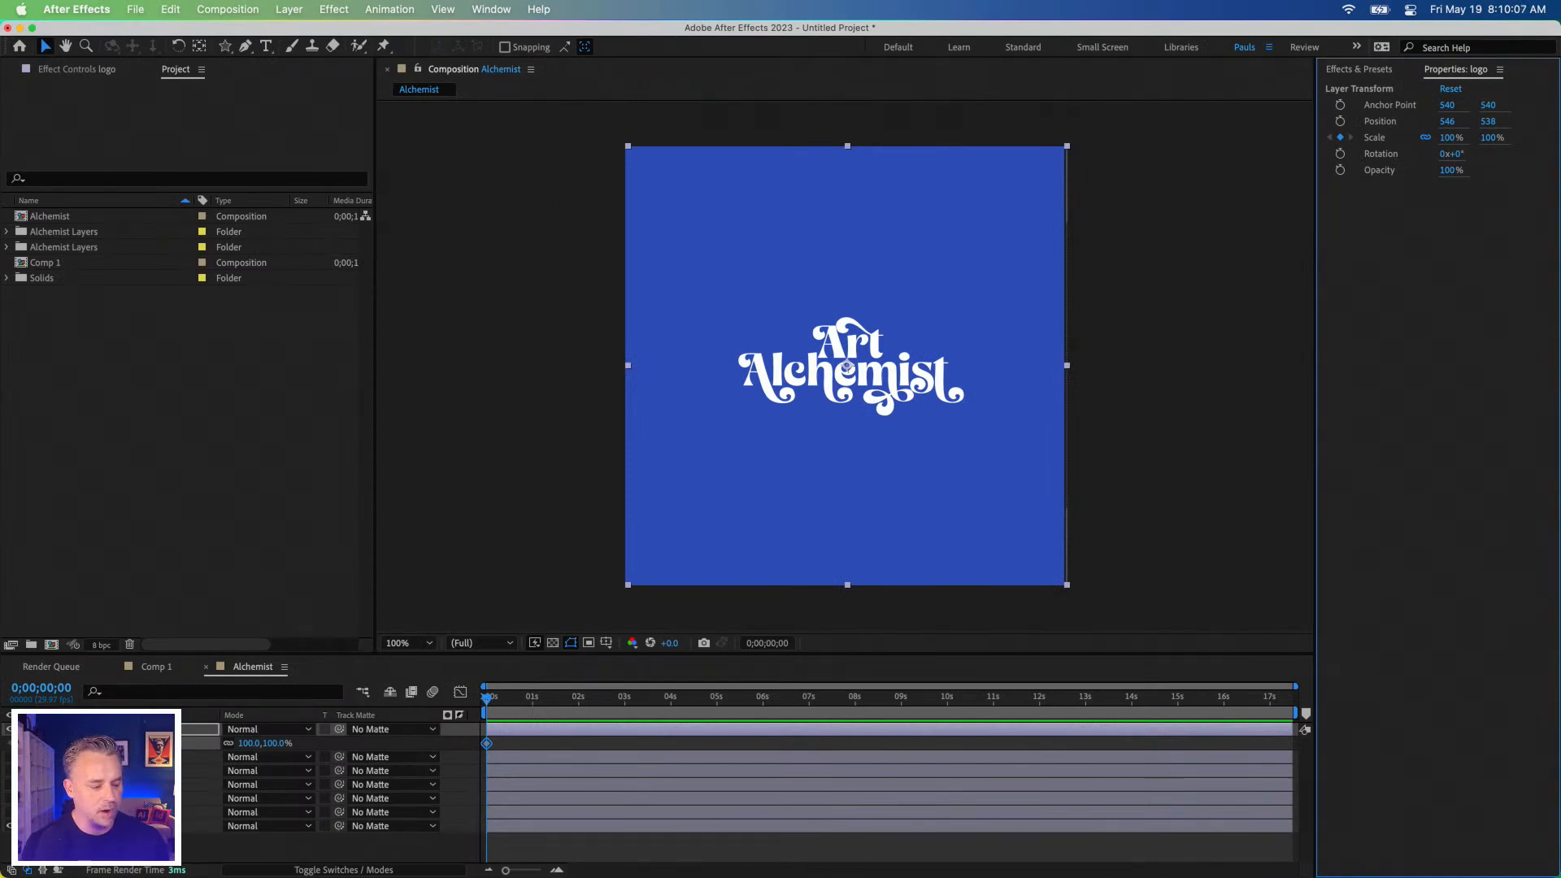
key("s")
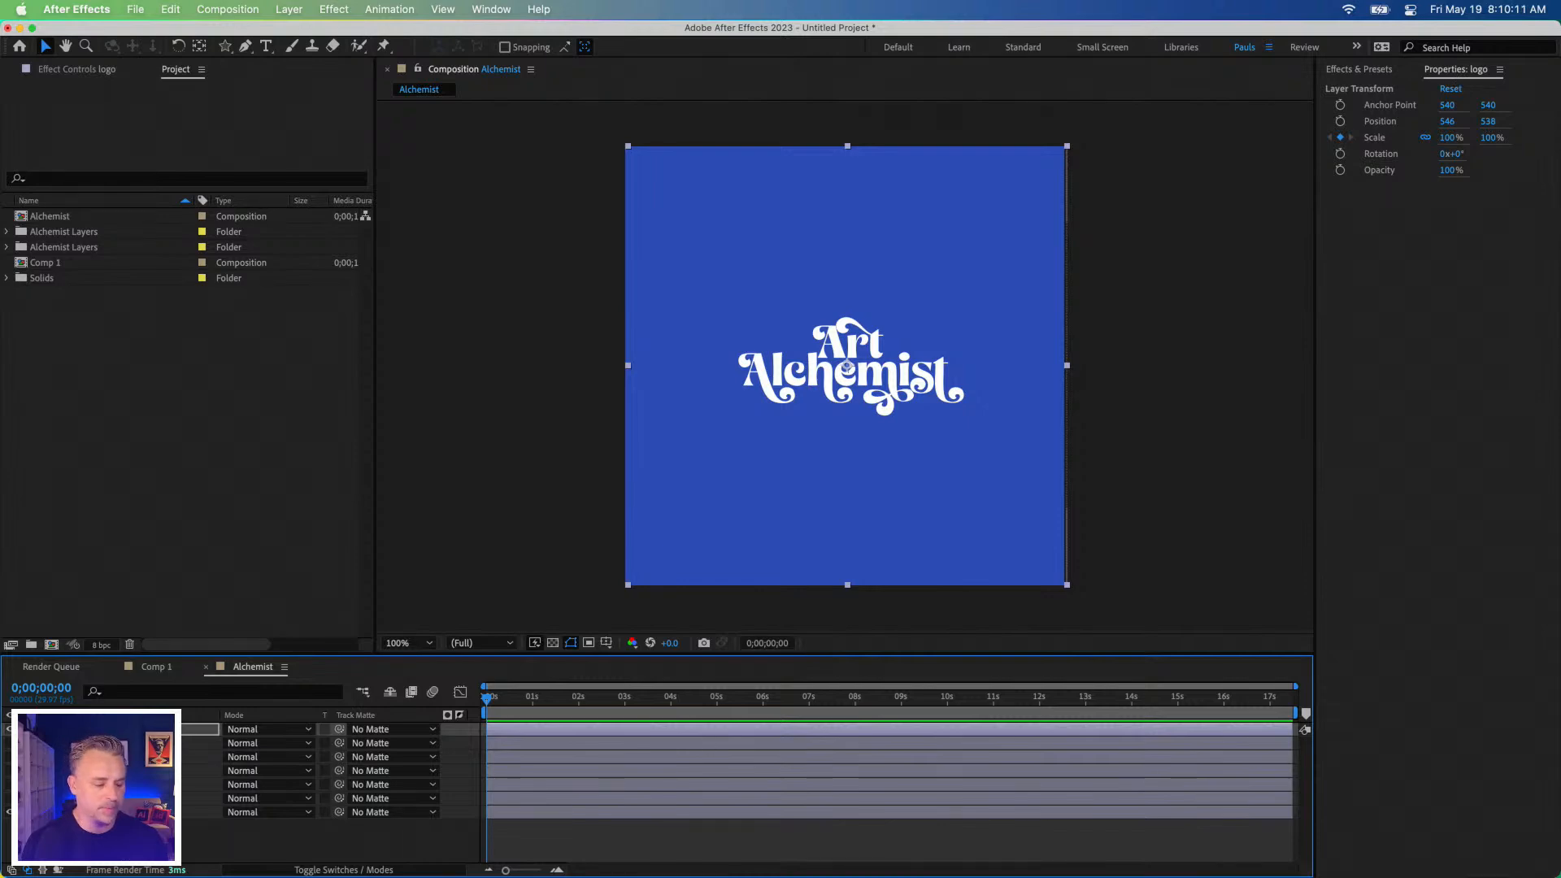
left_click(65, 730)
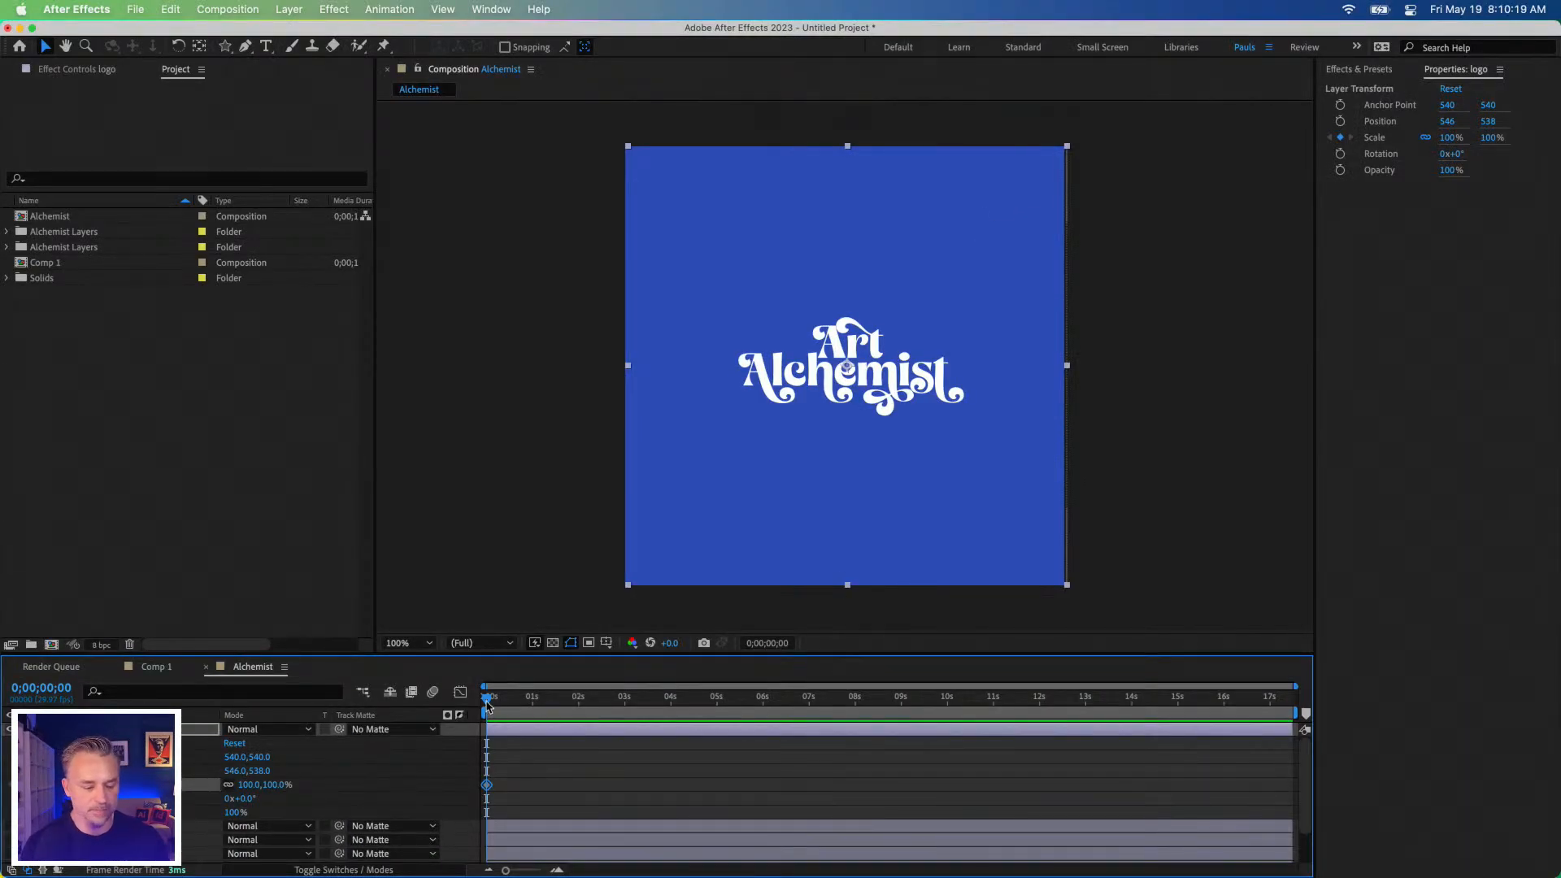
left_click_drag(487, 701, 532, 719)
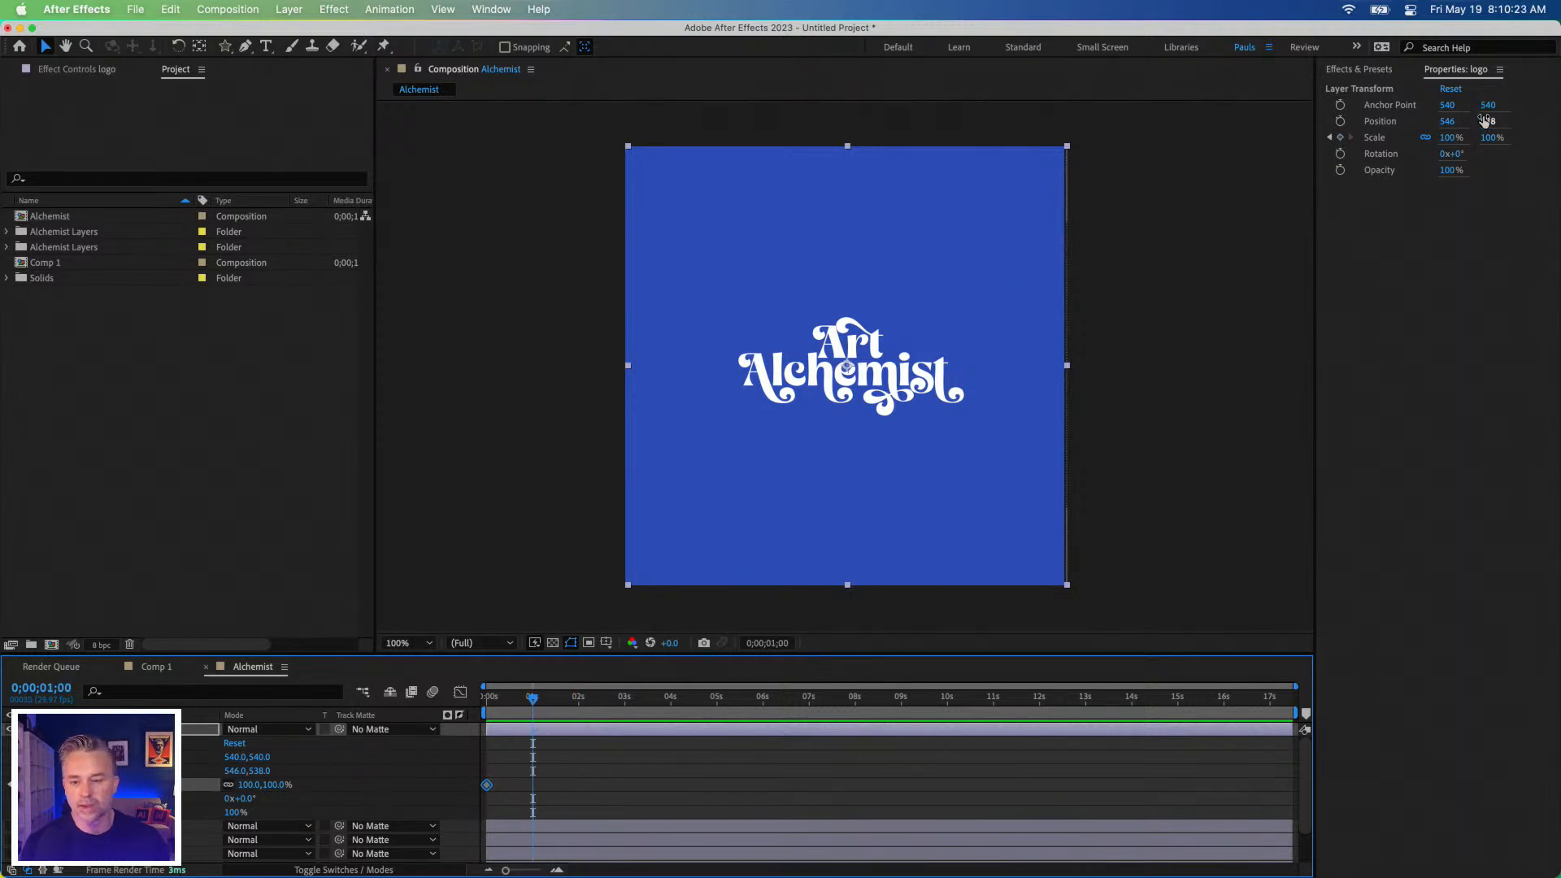
Add Scale keyframes to the logo layer of 150% at 0;00;01;00 and 100% at 0;00;01;26.
left_click_drag(1445, 139, 1488, 138)
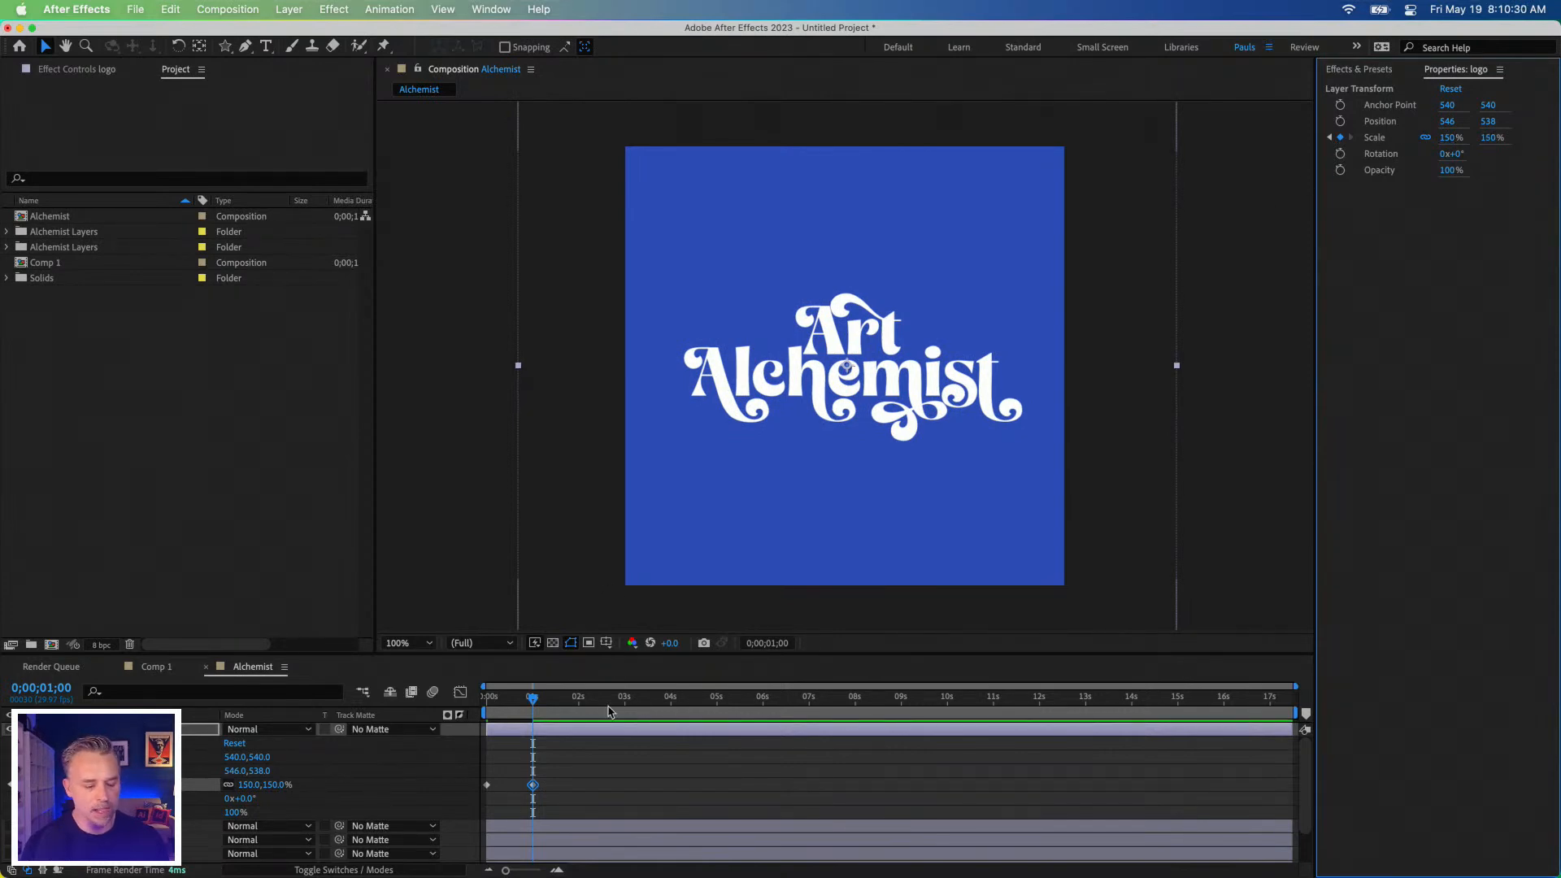
left_click_drag(577, 704, 574, 704)
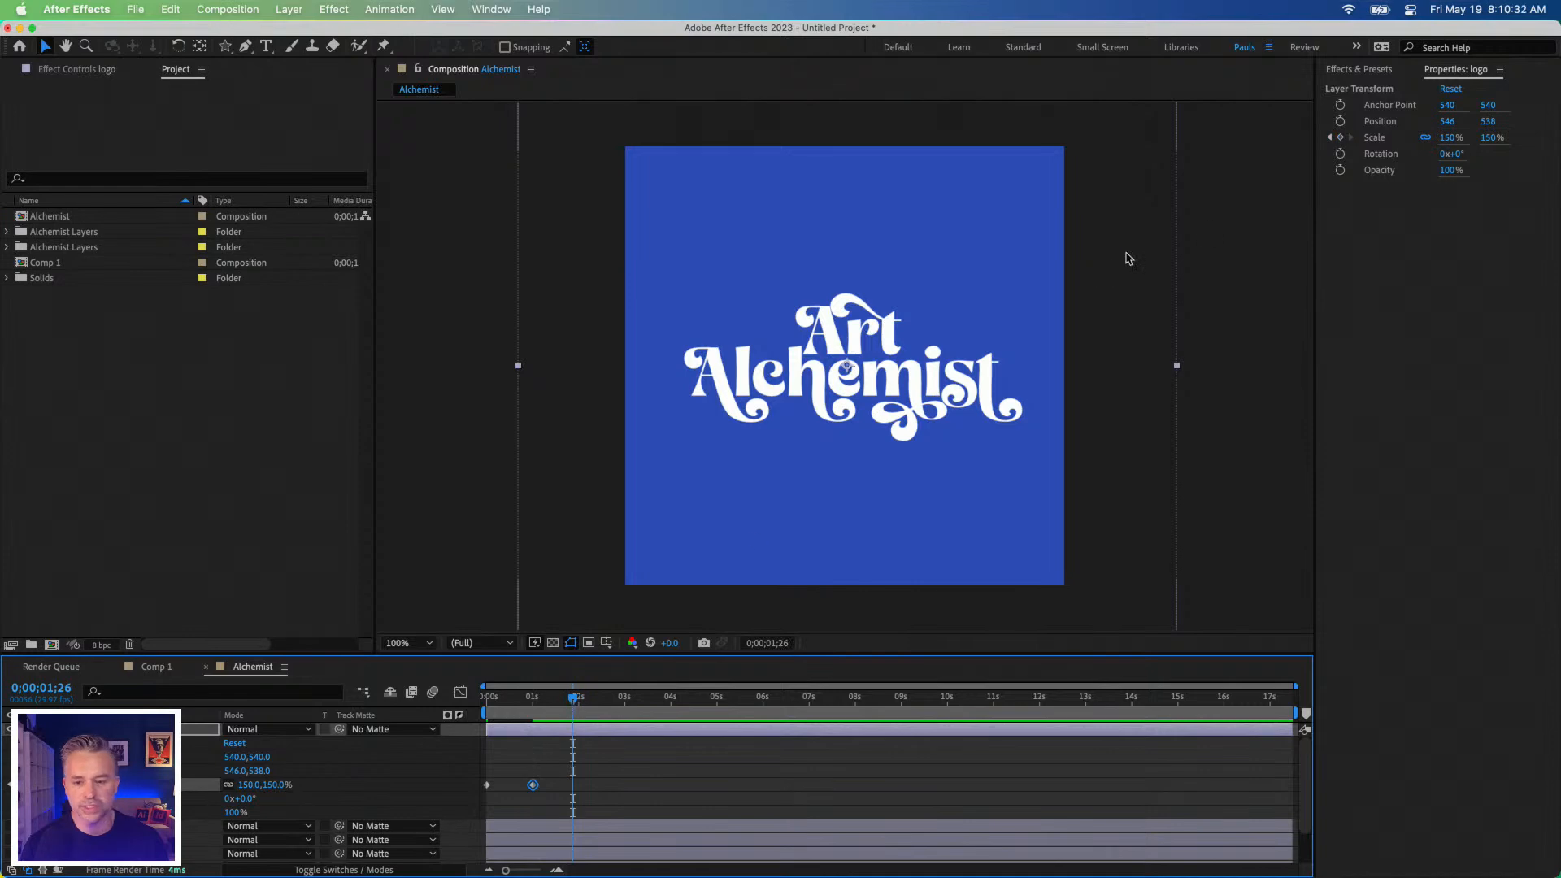
left_click(1445, 139)
type("100")
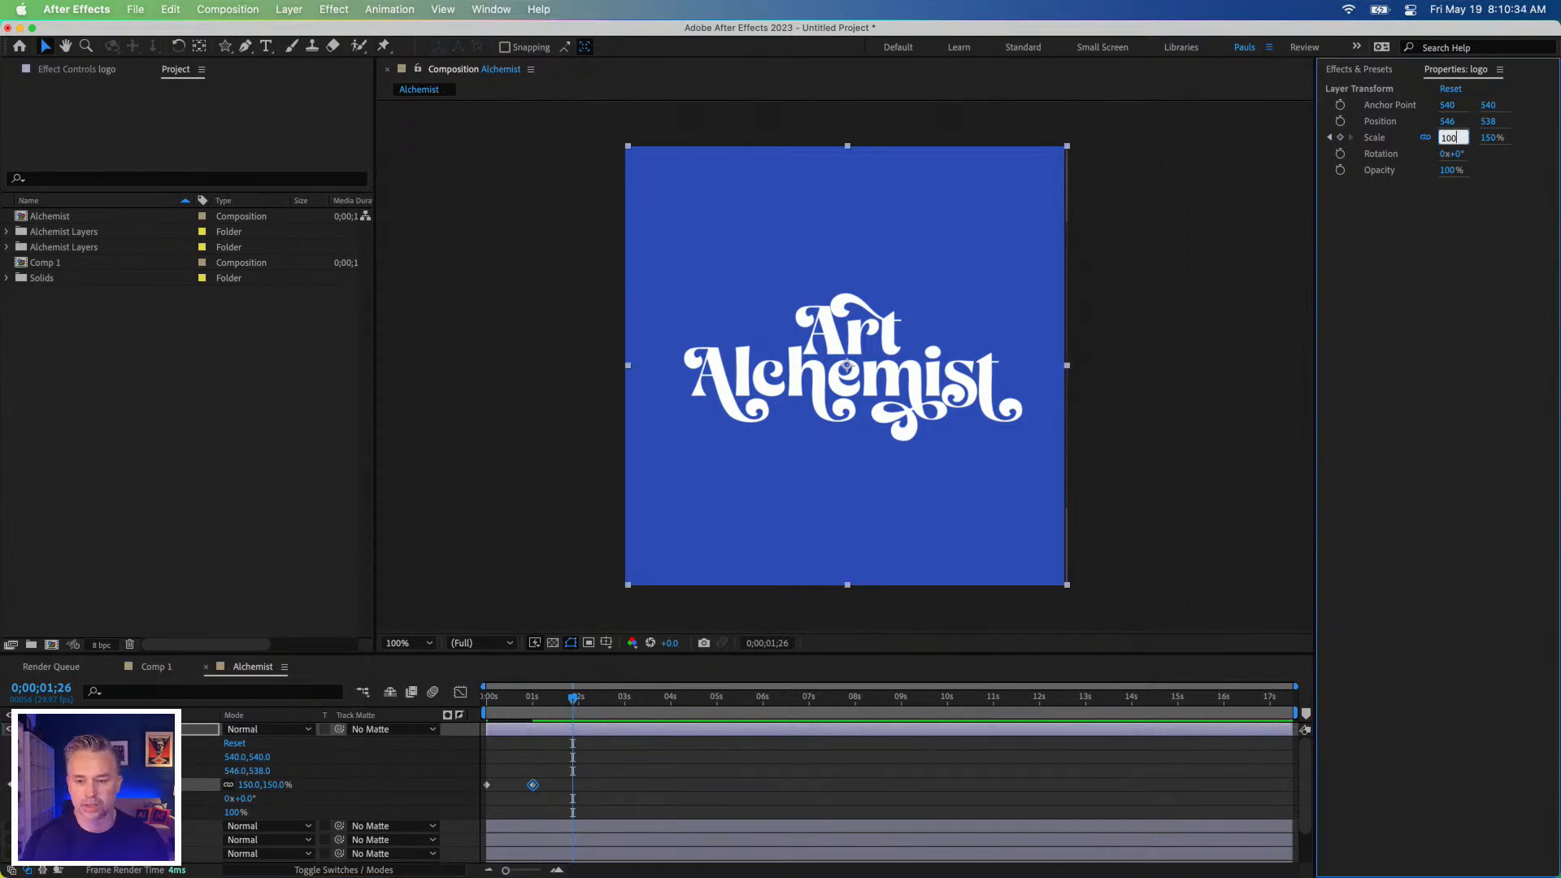
key("Return")
Preview the logo's scale animation from the start of the composition.
left_click_drag(508, 700, 375, 719)
key("space")
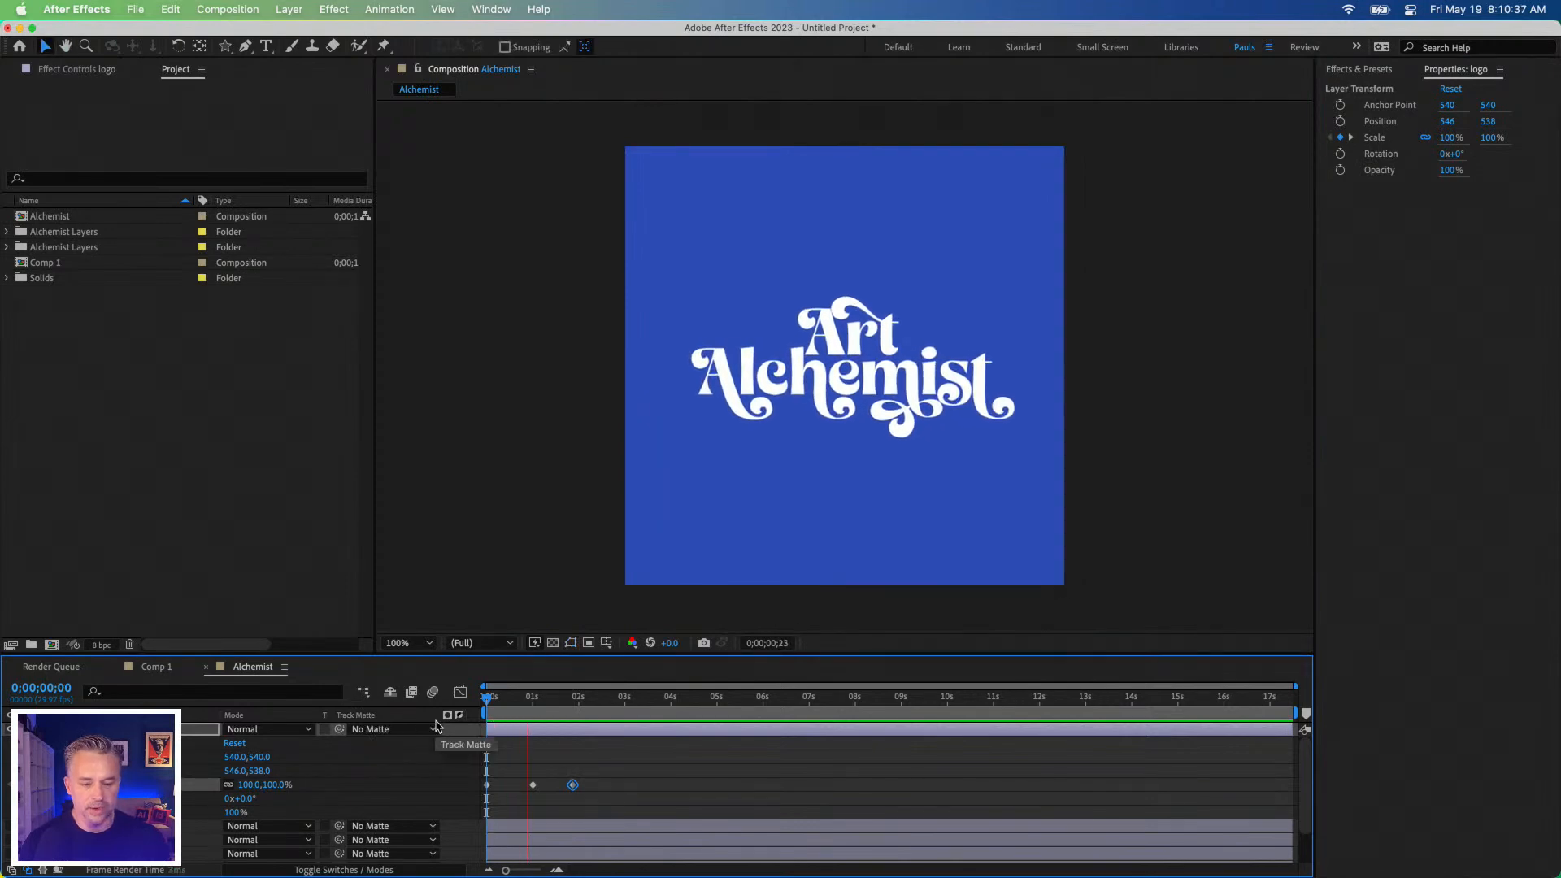
key("space")
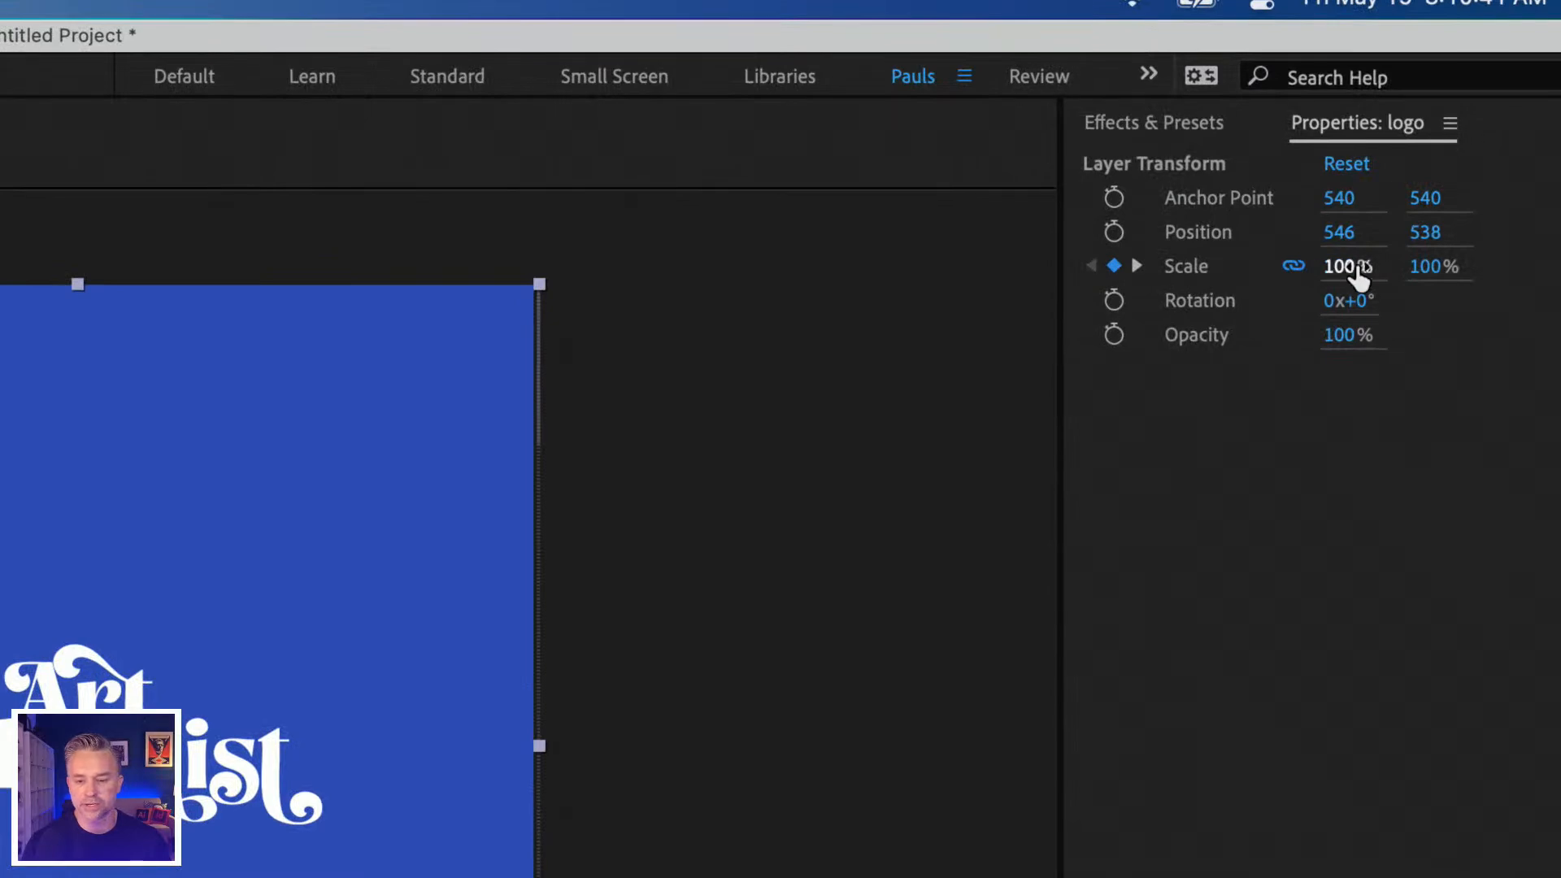
Set the logo's Scale keyframe at 0;00;00;00 to 0%, preview the animation, and place the playhead at 0;00;01;00.
left_click(1335, 268)
type("0")
key("Return")
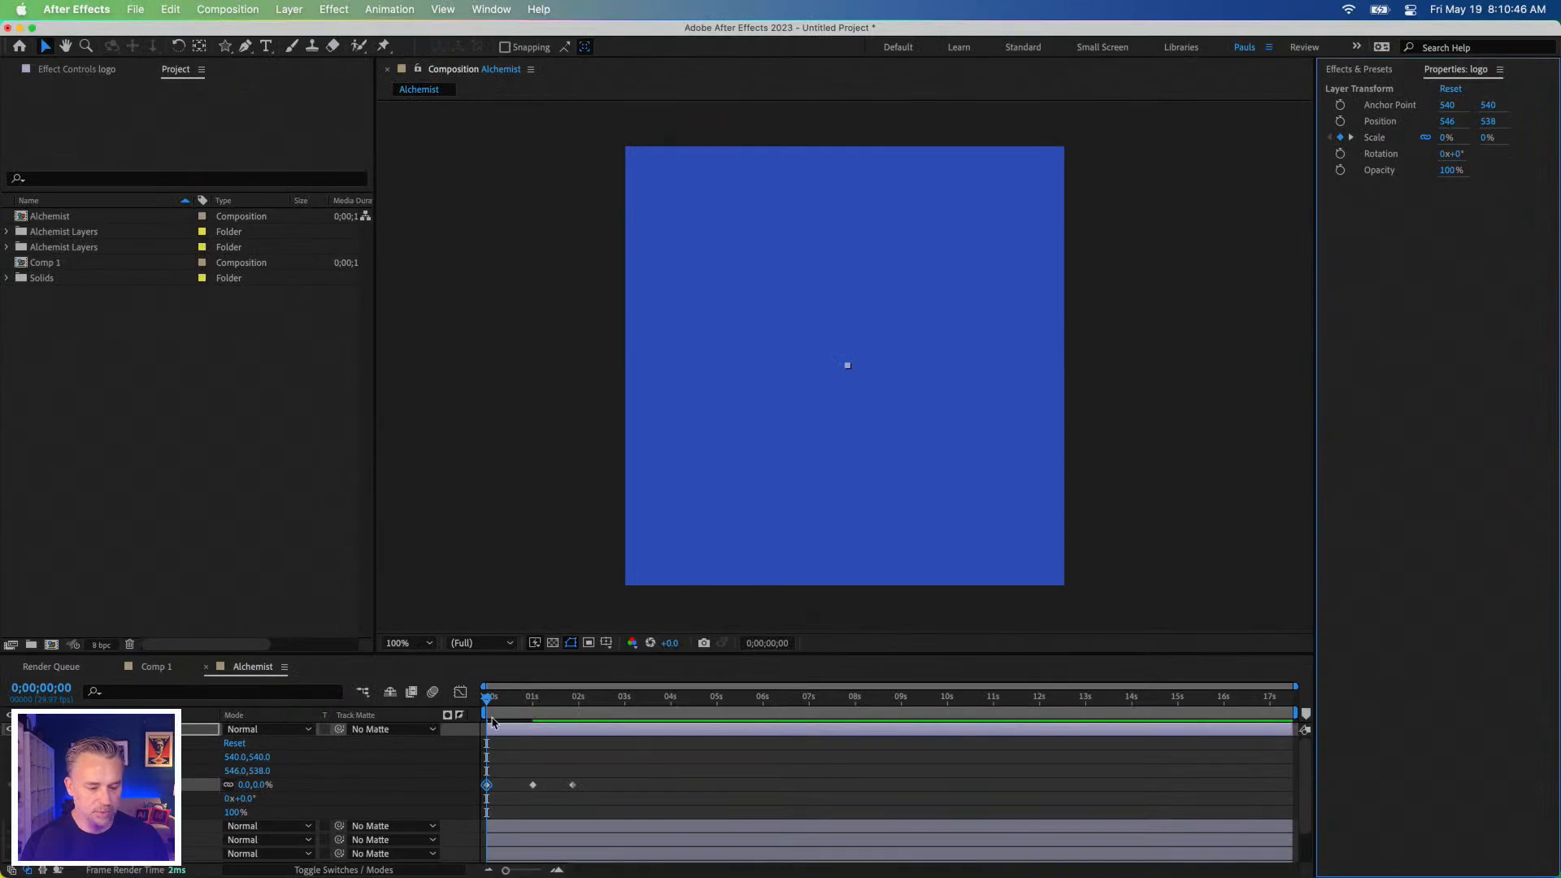
key("space")
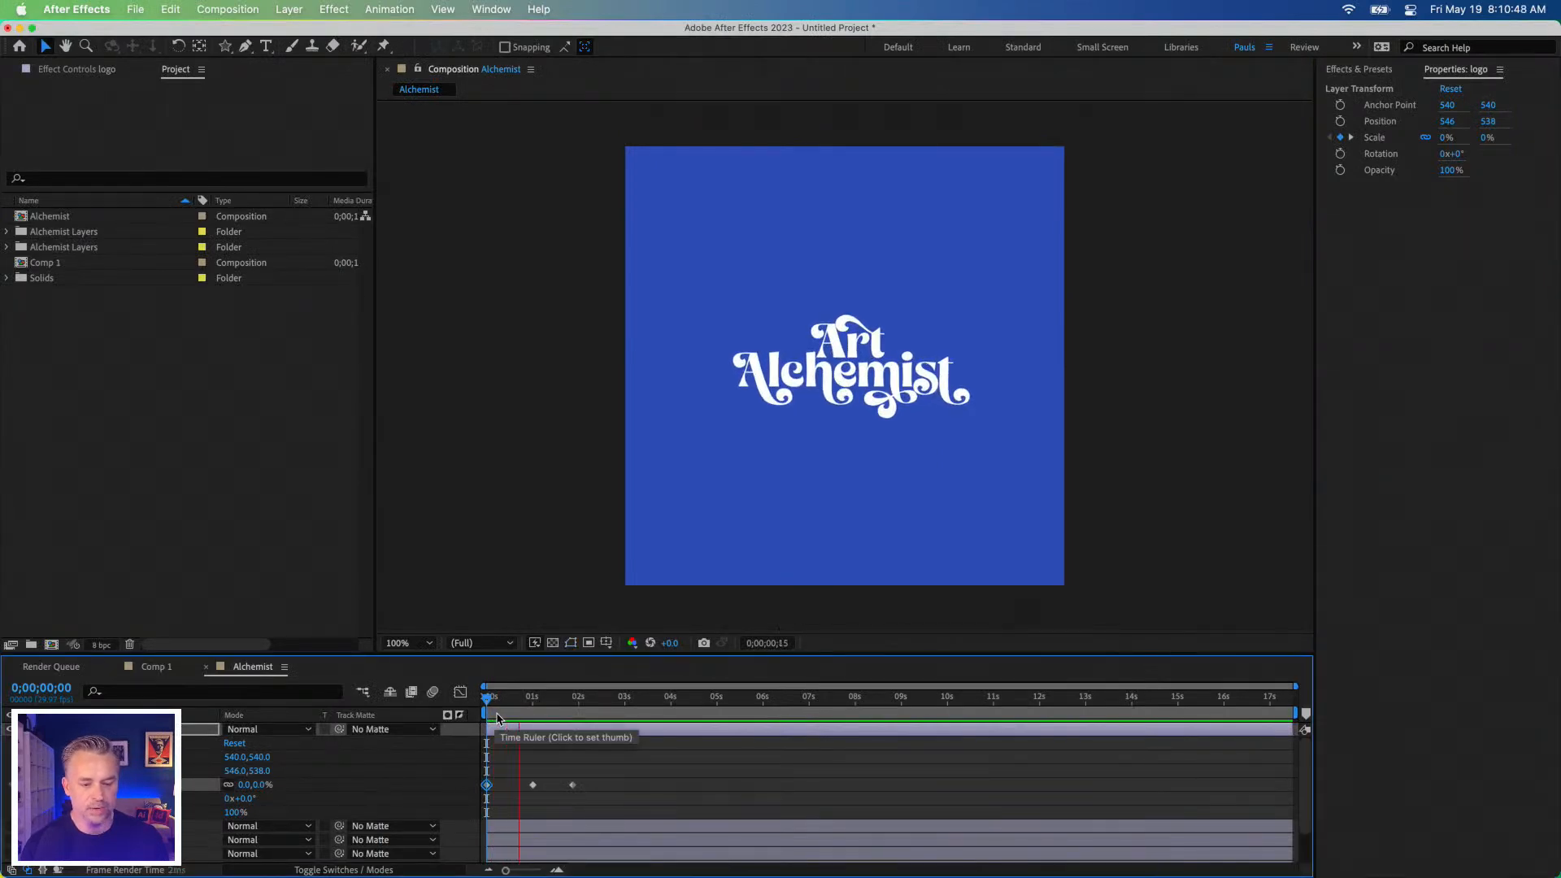
key("space")
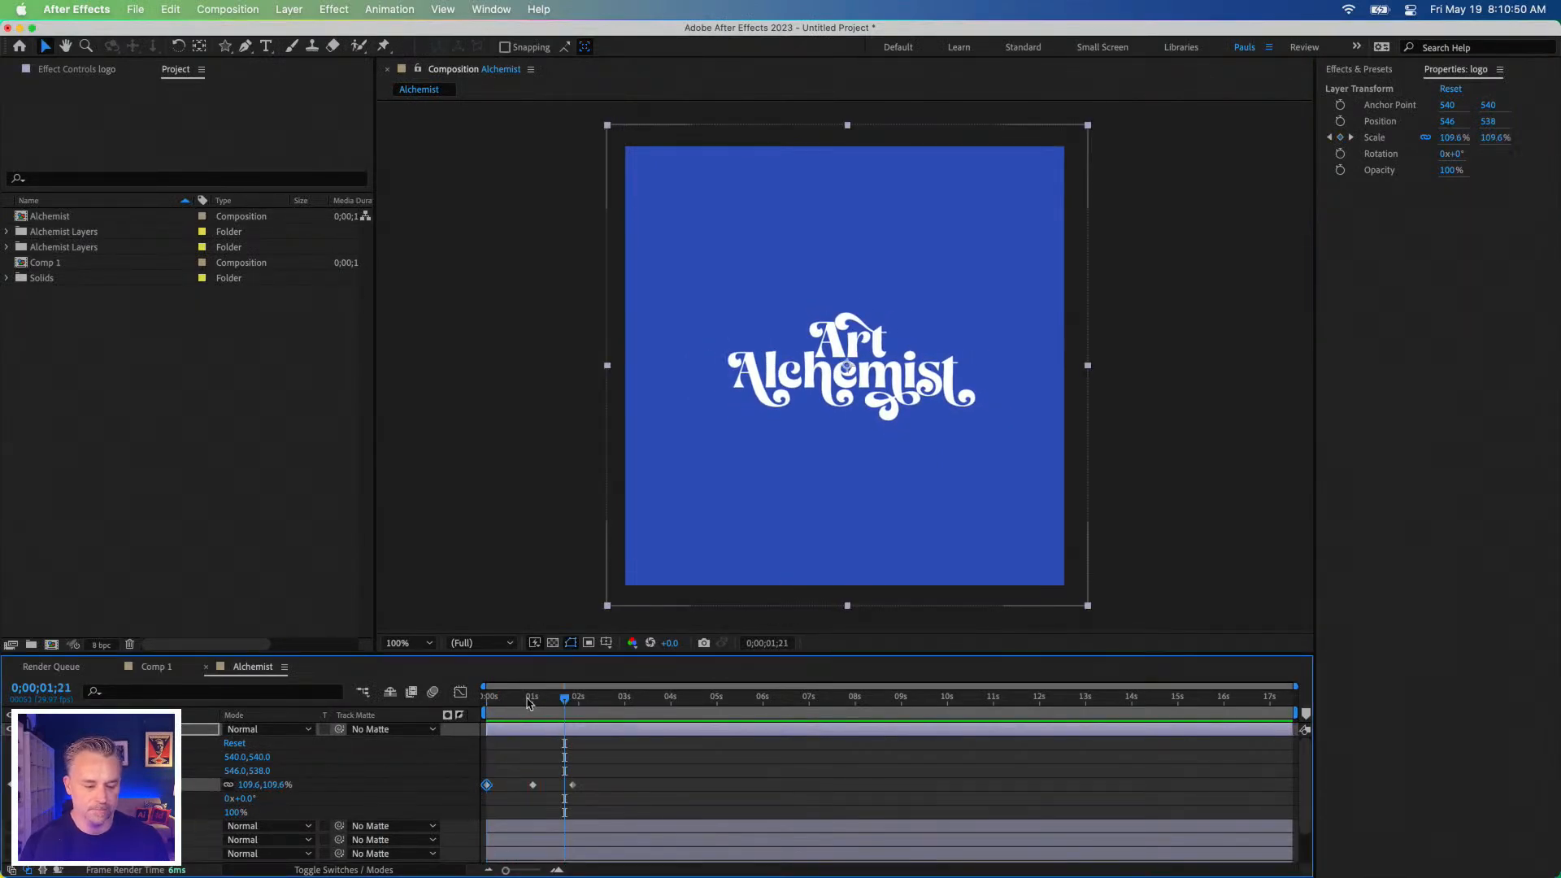
left_click(526, 701)
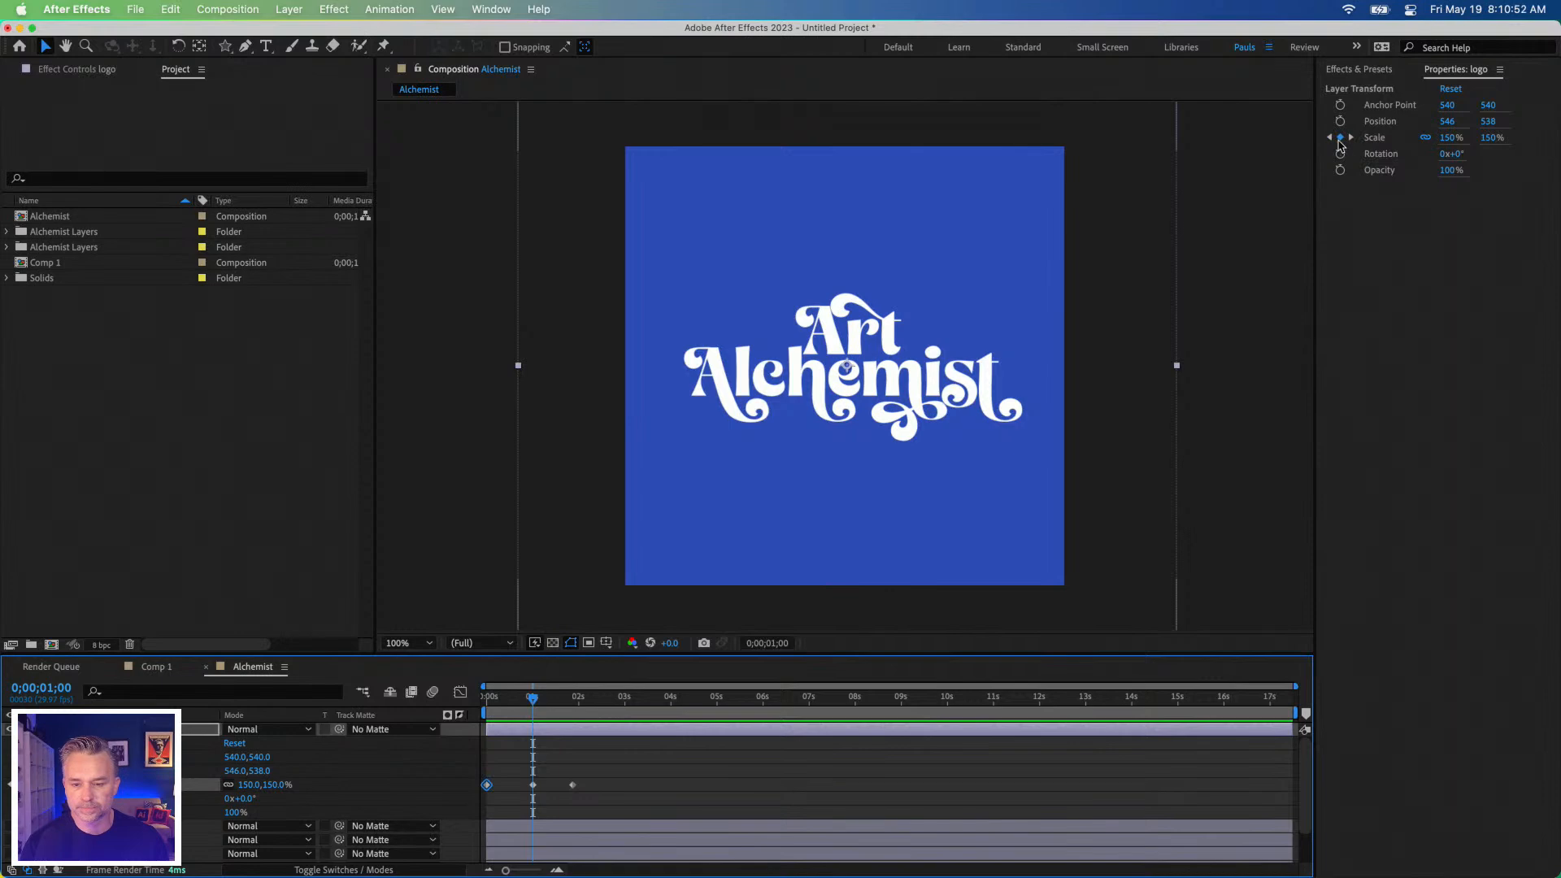
right_click(1339, 140)
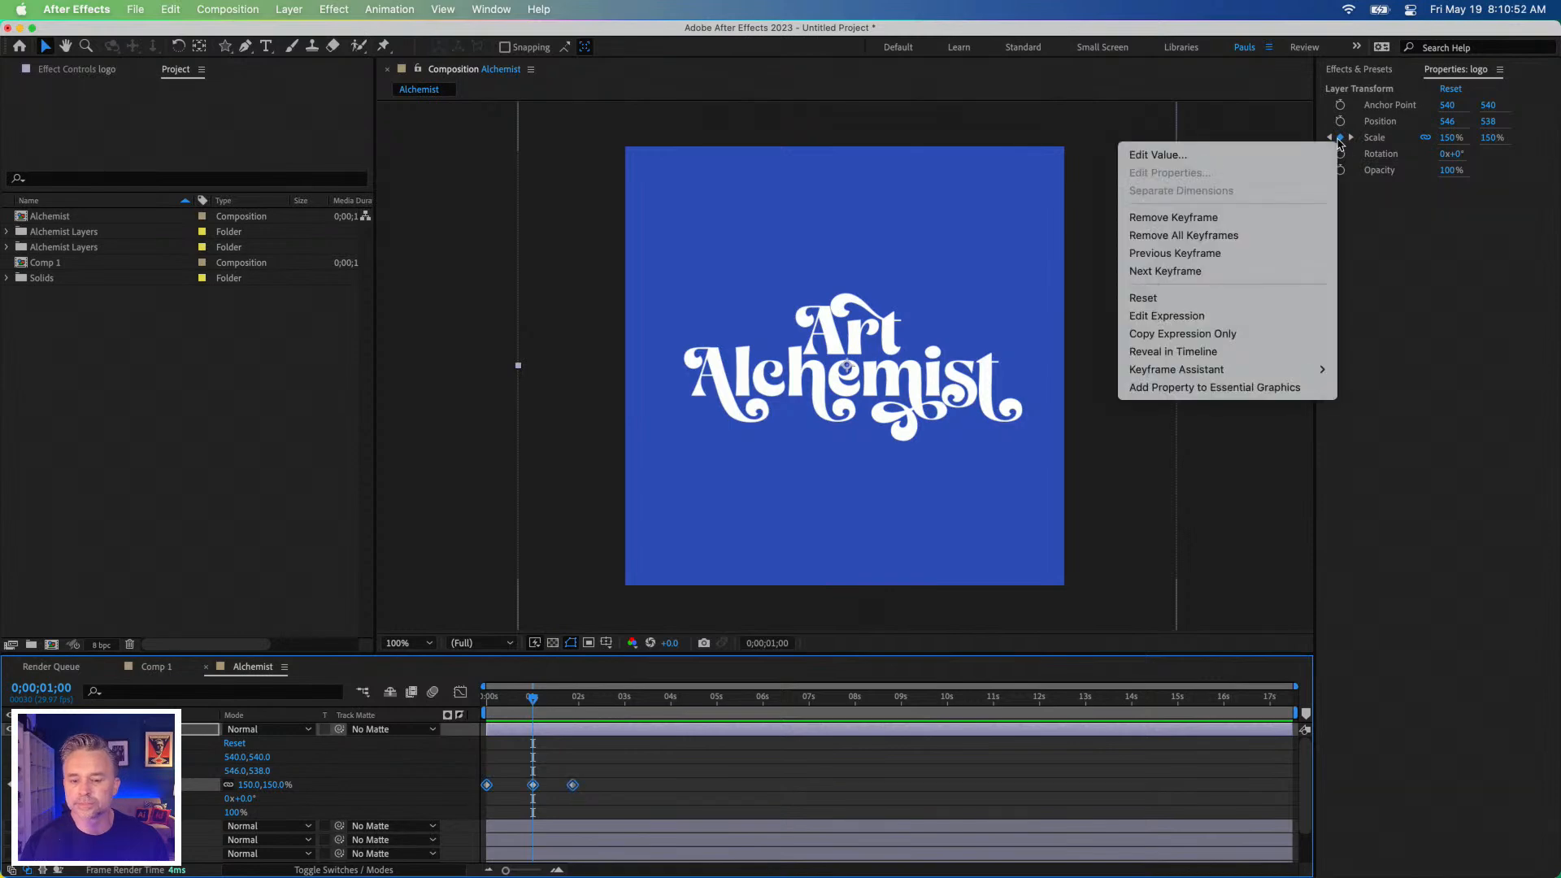
left_click(1516, 289)
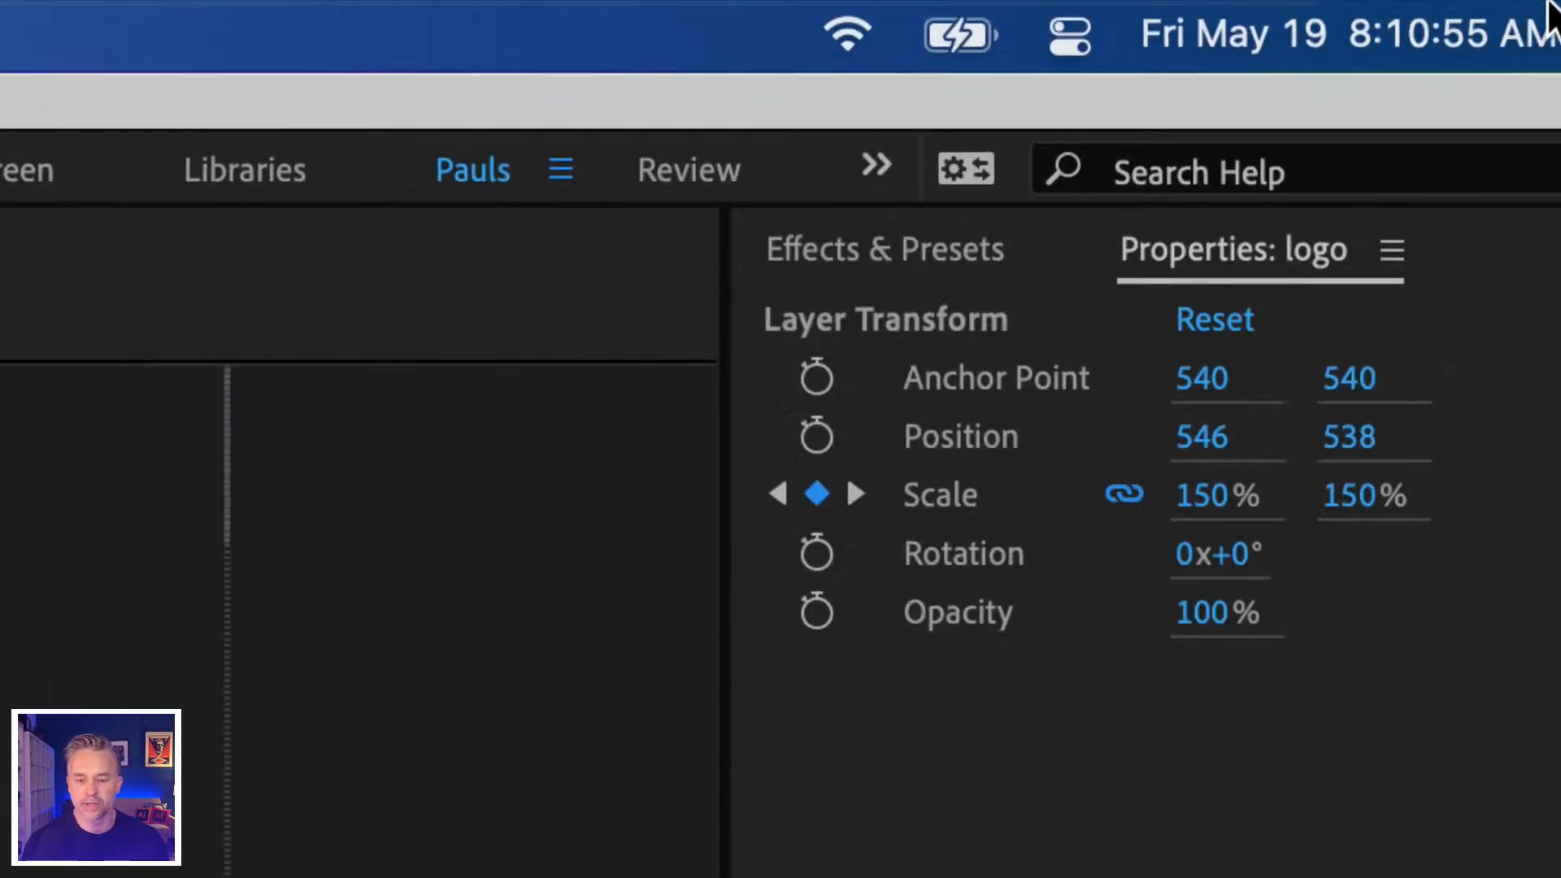
left_click(1534, 8)
left_click(545, 465)
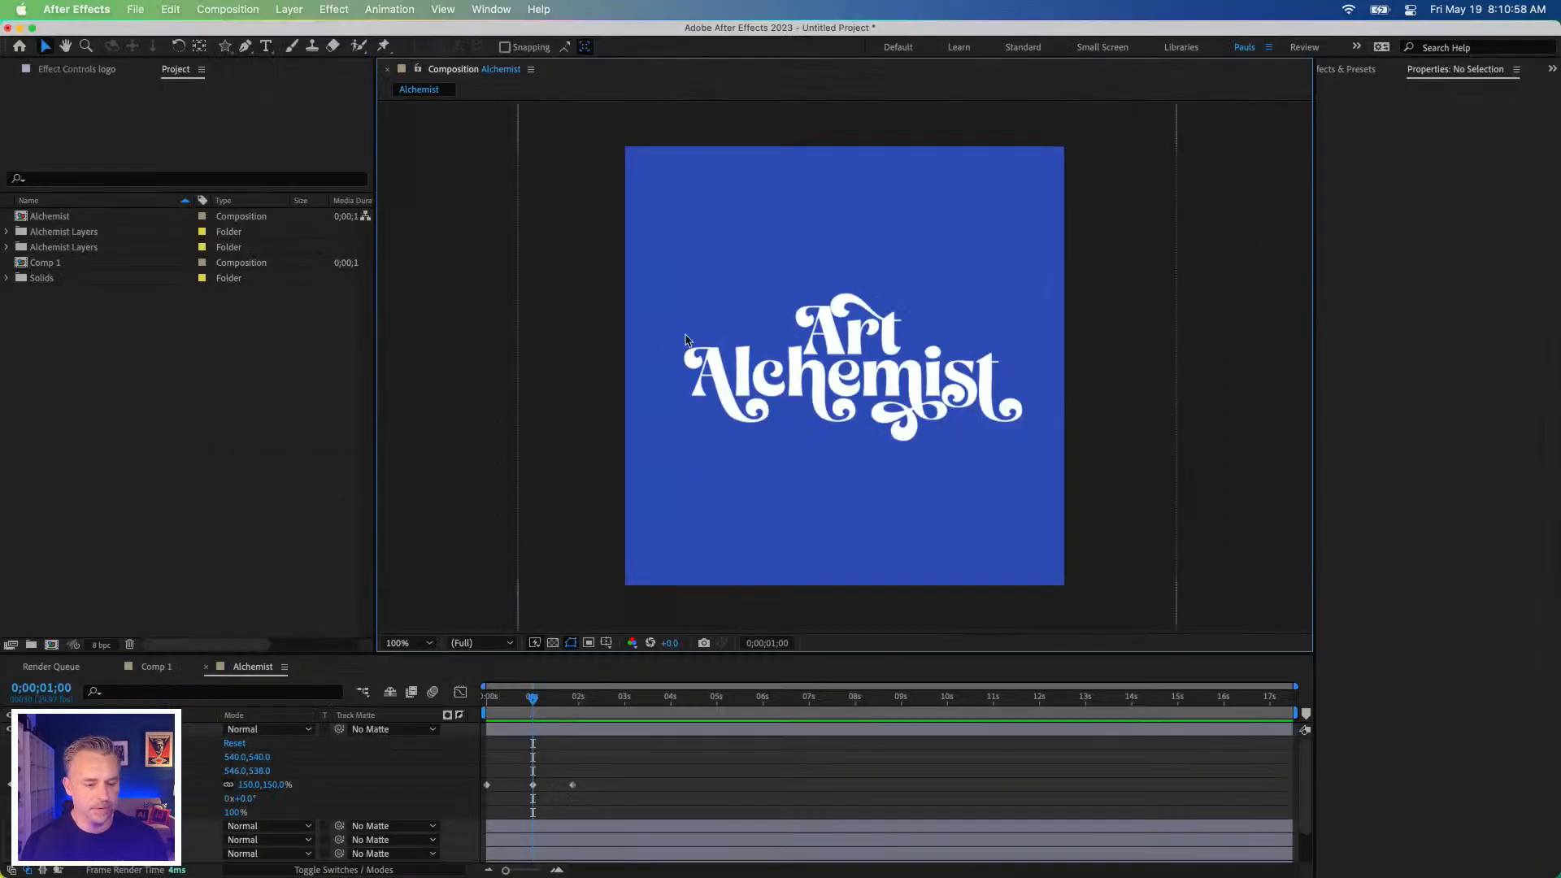
left_click(789, 359)
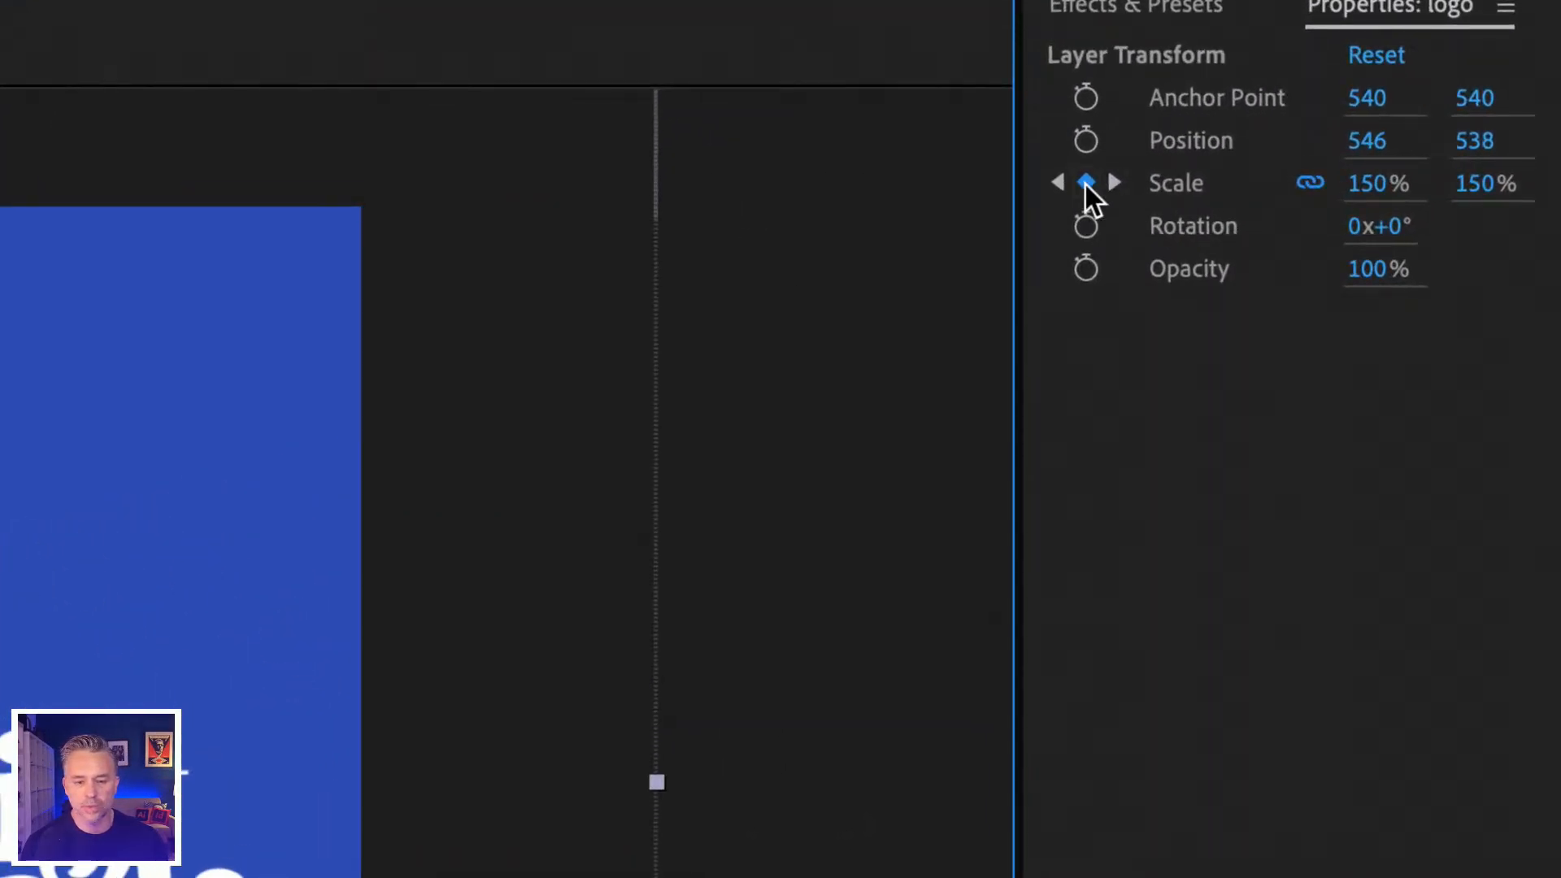
Apply Easy Ease to all of the logo's Scale keyframes and preview the animation from the start.
right_click(1086, 183)
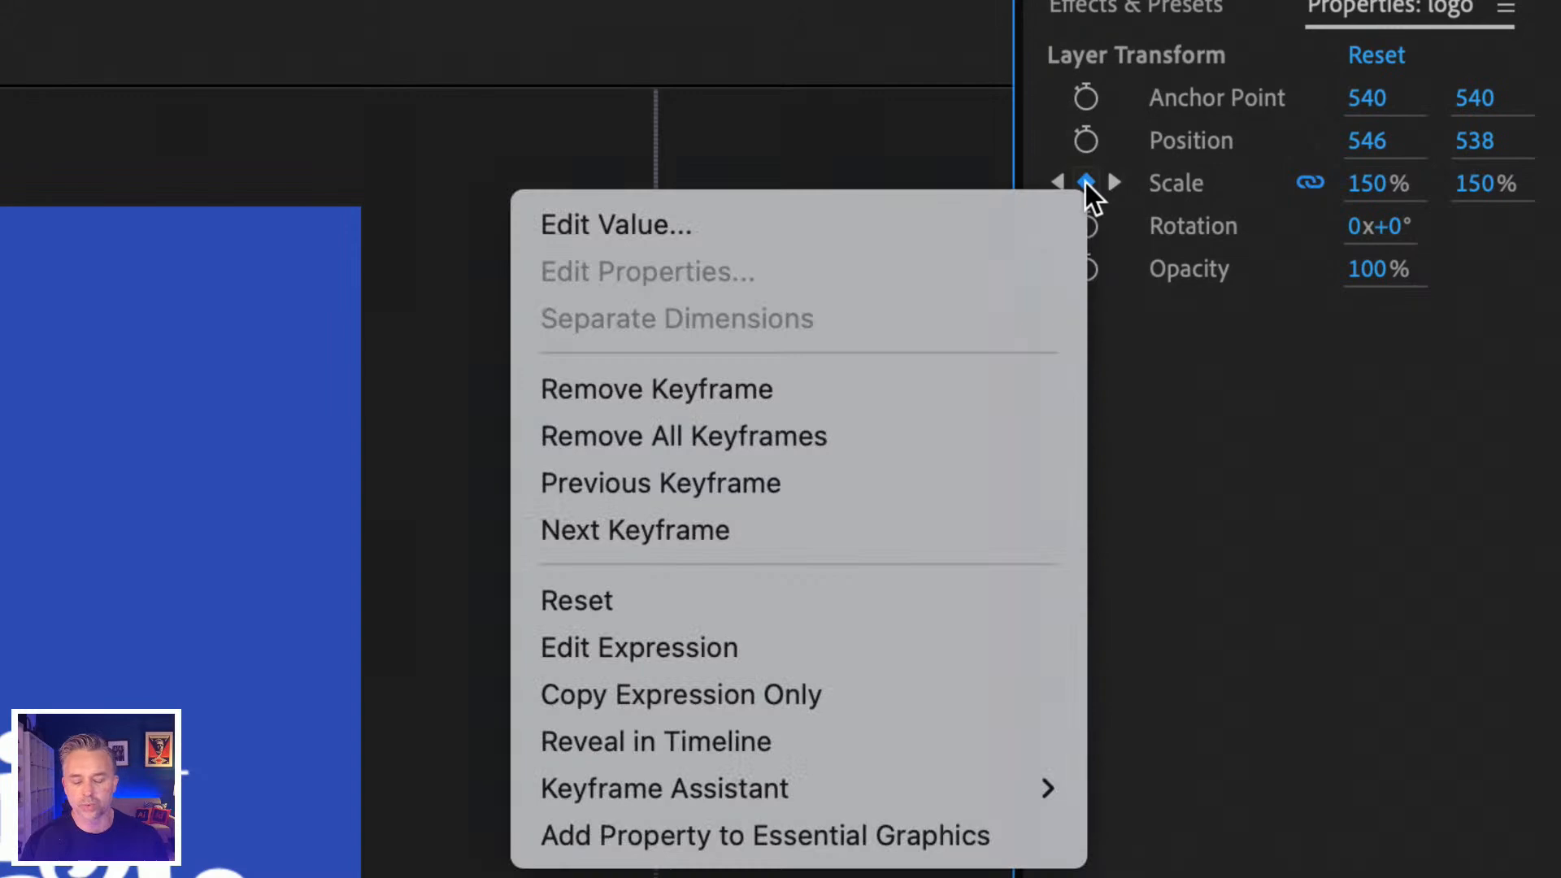
mouse_move(890, 789)
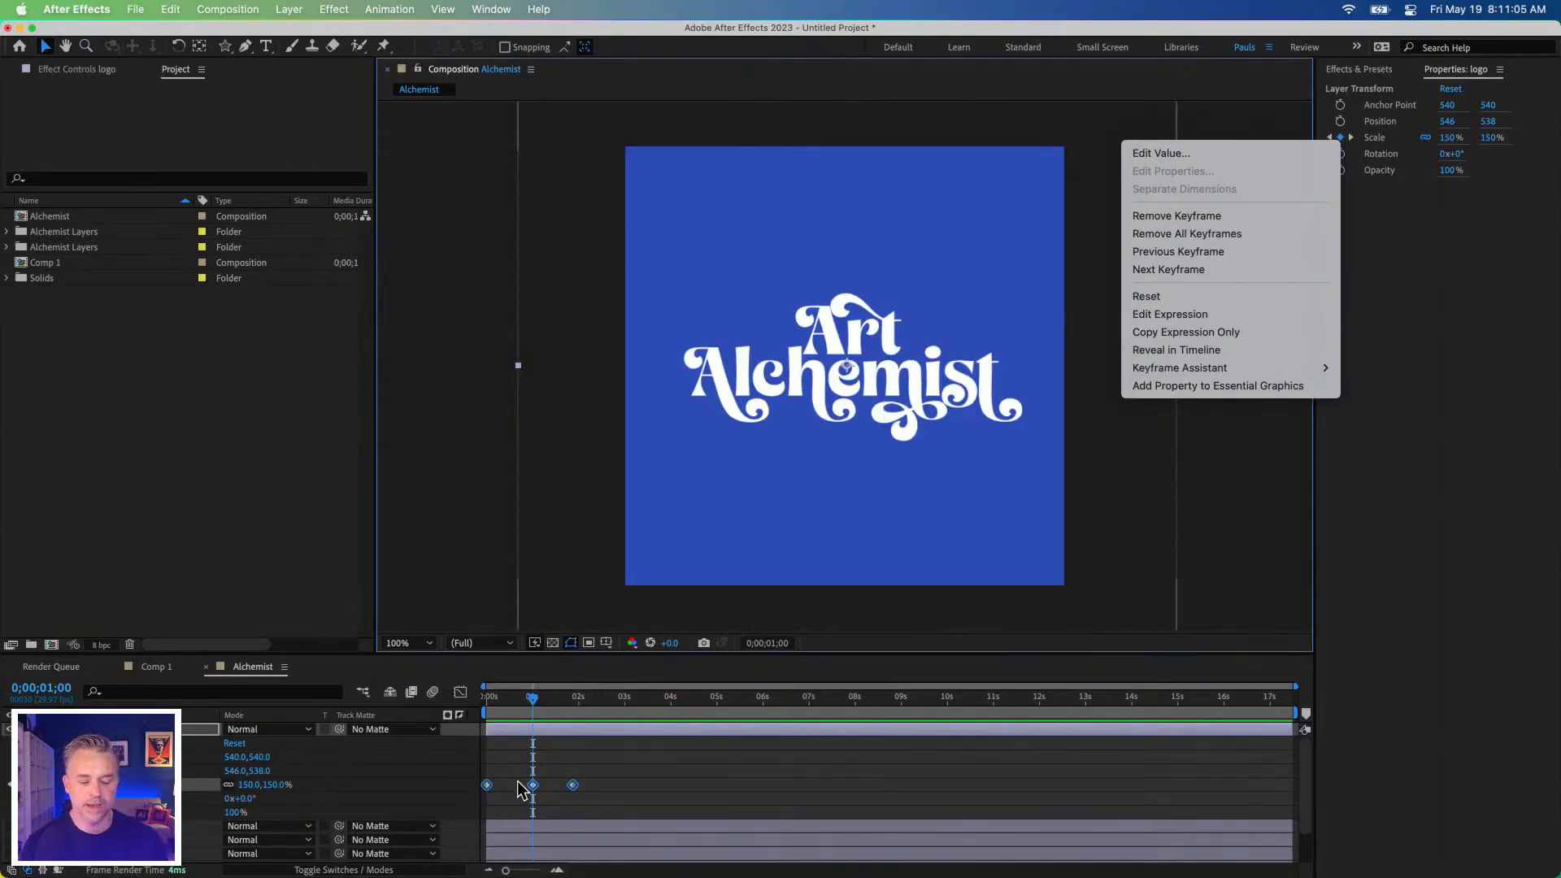
mouse_move(1226, 368)
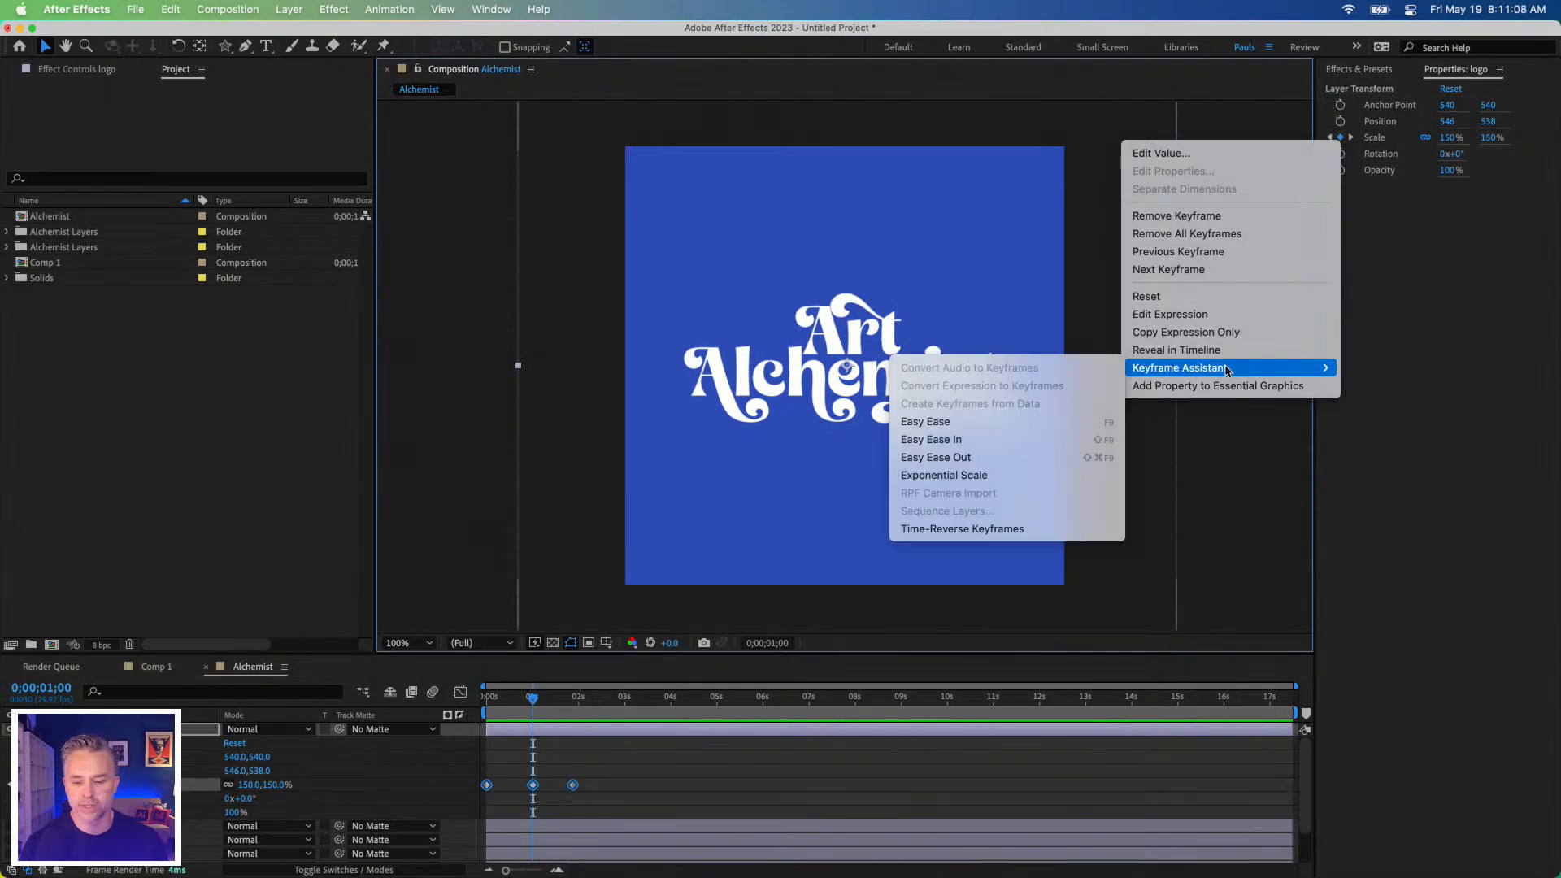
left_click(984, 425)
left_click(504, 713)
left_click_drag(501, 700, 452, 720)
key("space")
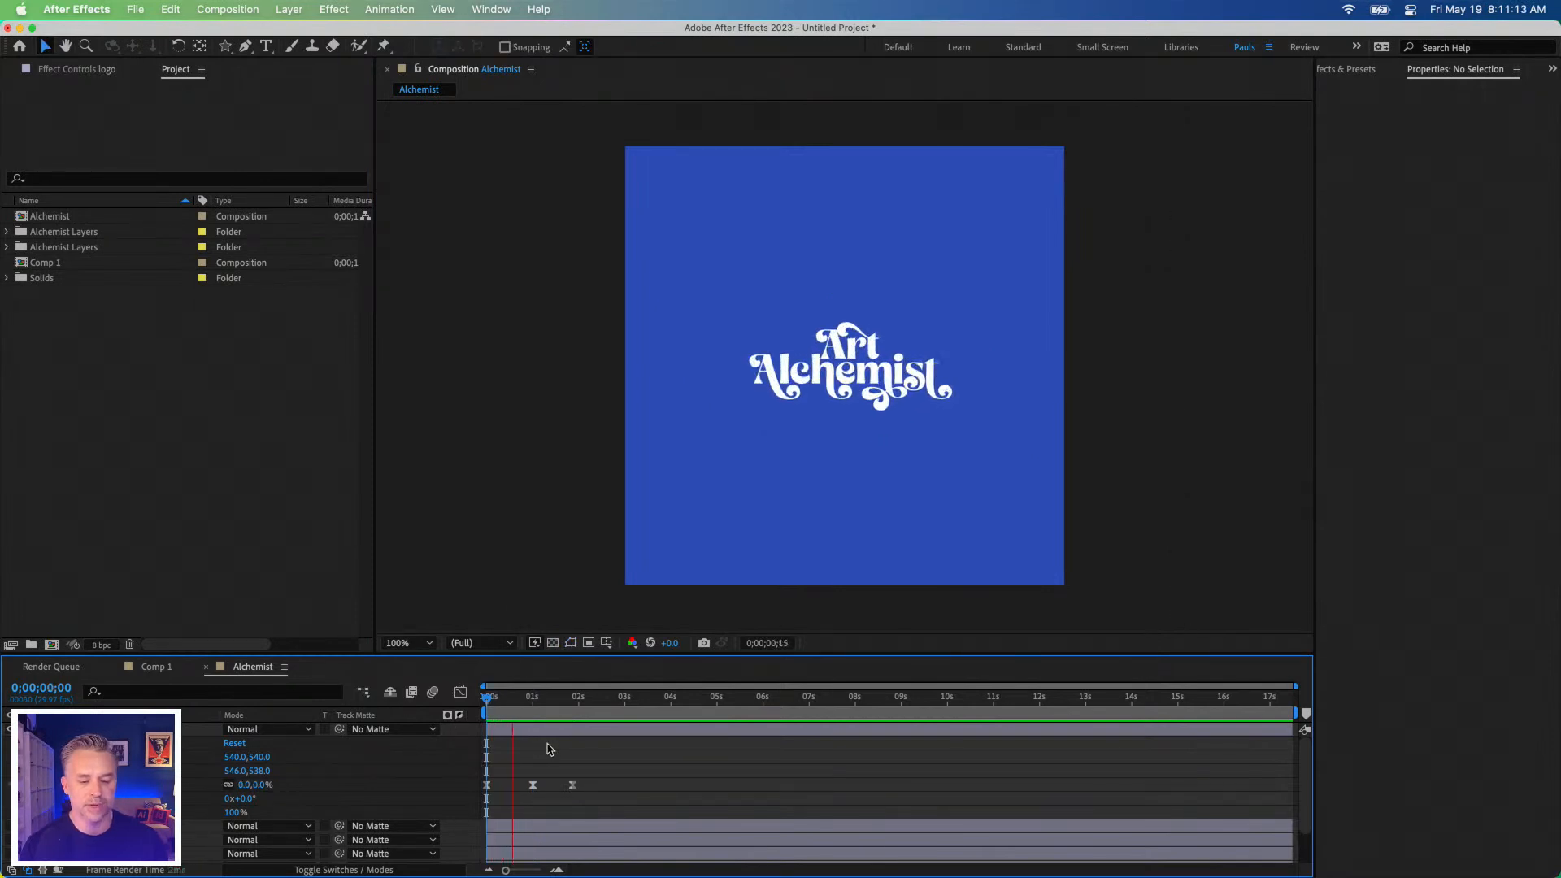
key("space")
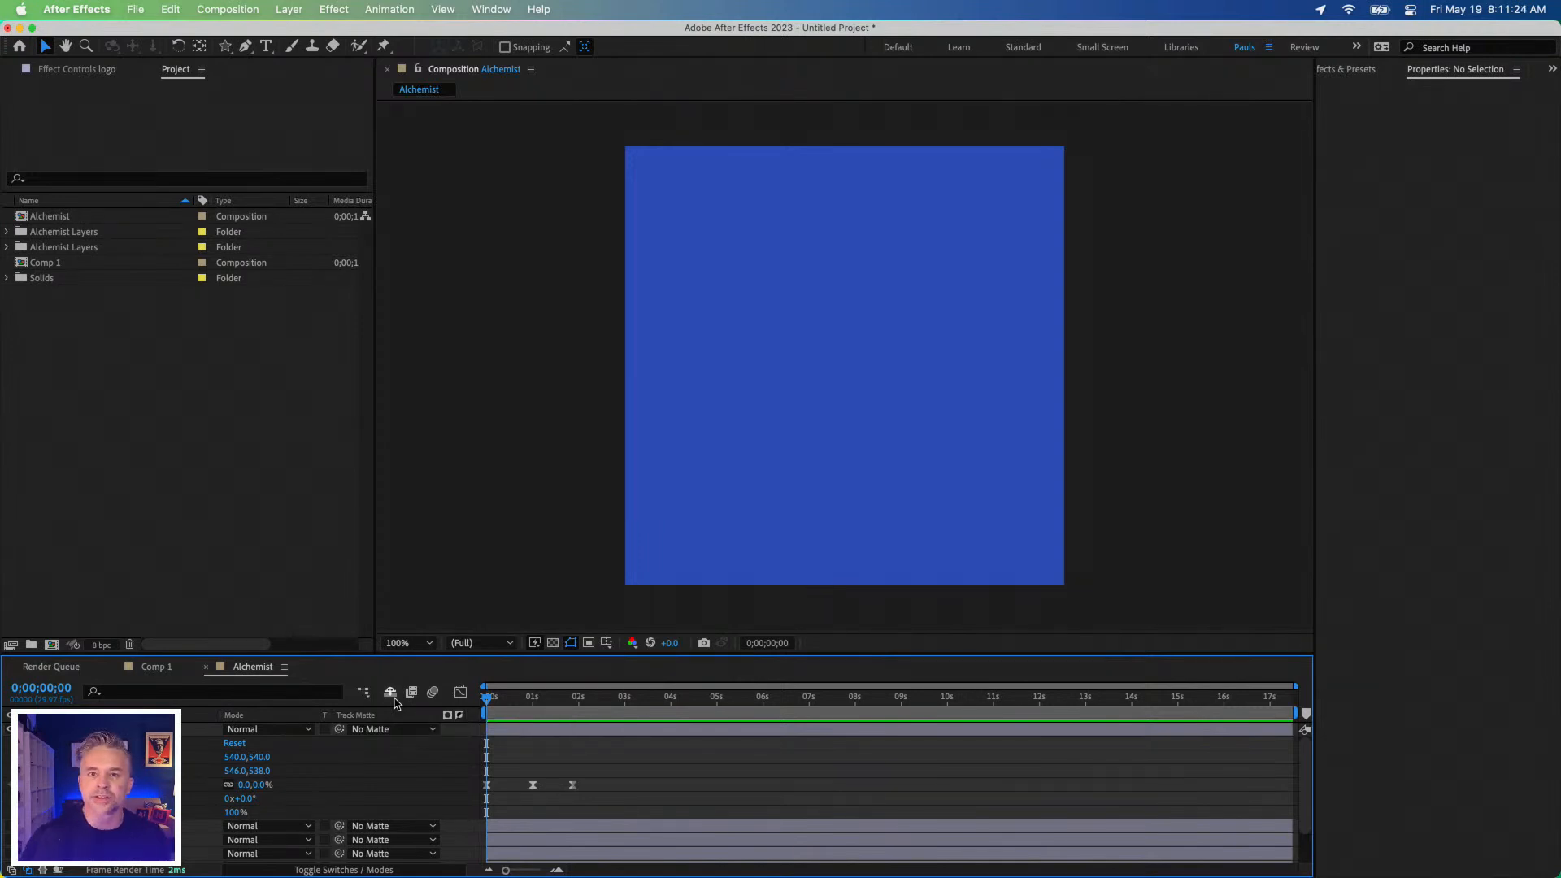
Switch to Creative Cloud to examine the video apps and the available updates, and minimize it when done.
mouse_move(136, 869)
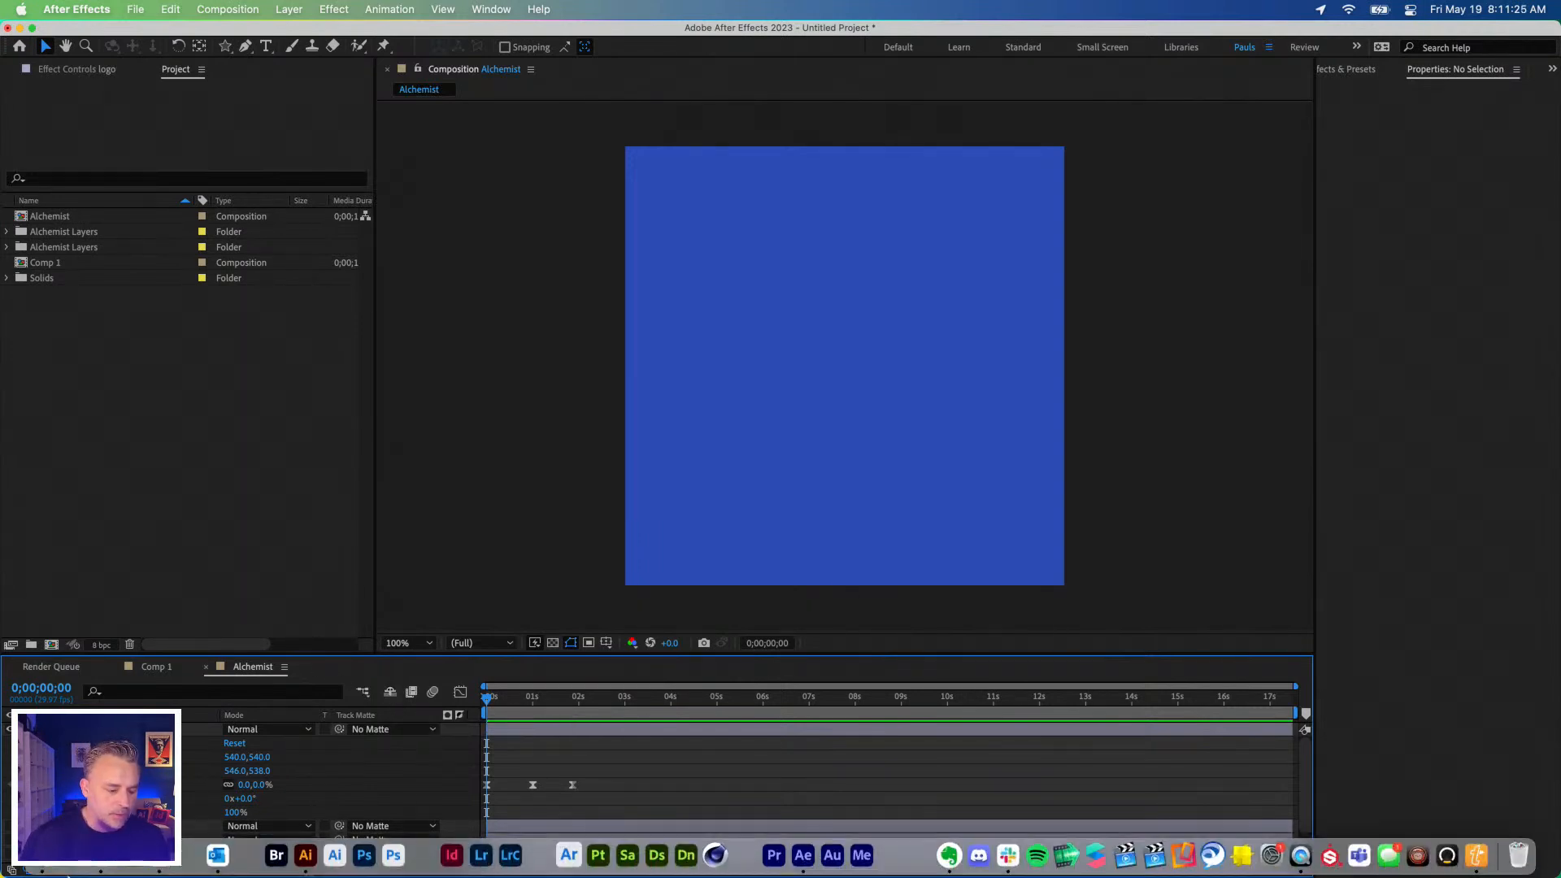
left_click(100, 854)
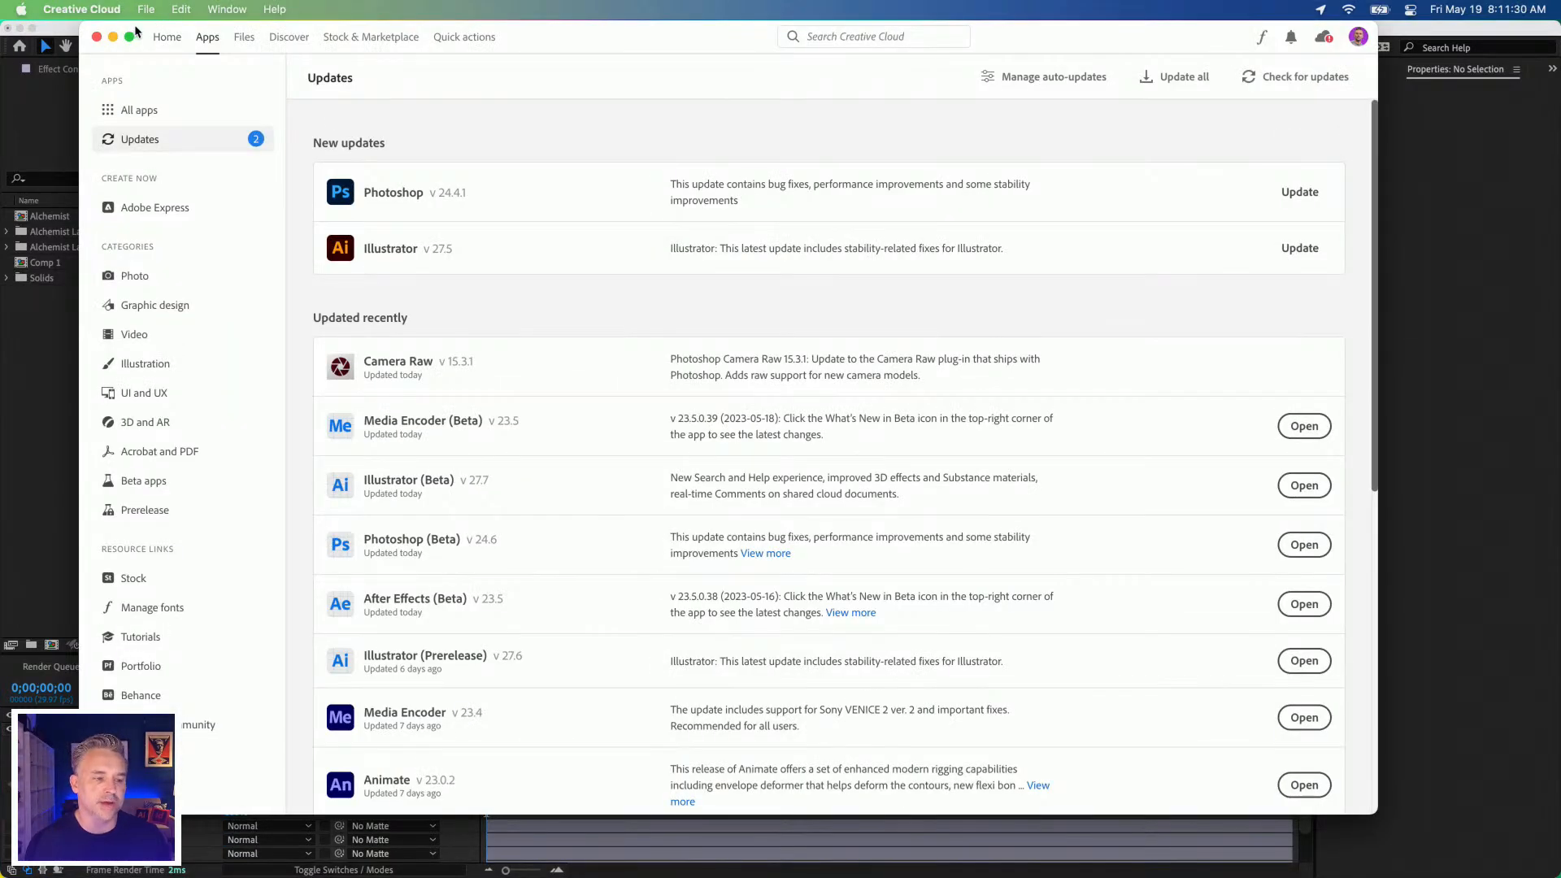
left_click_drag(138, 35, 196, 63)
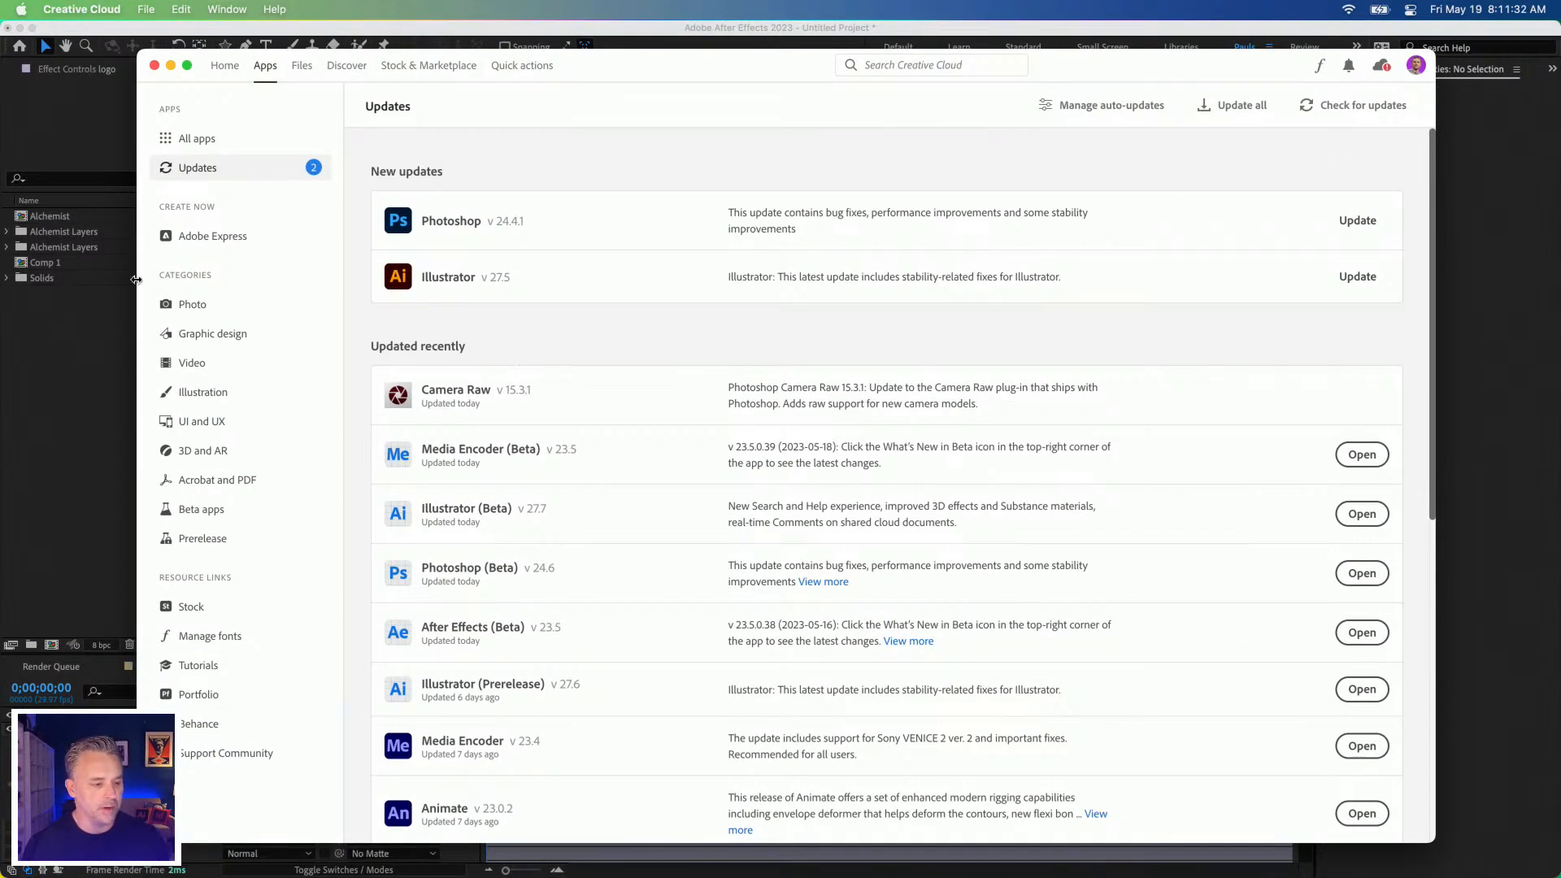
left_click(192, 363)
scroll(530, 515, "down", 3)
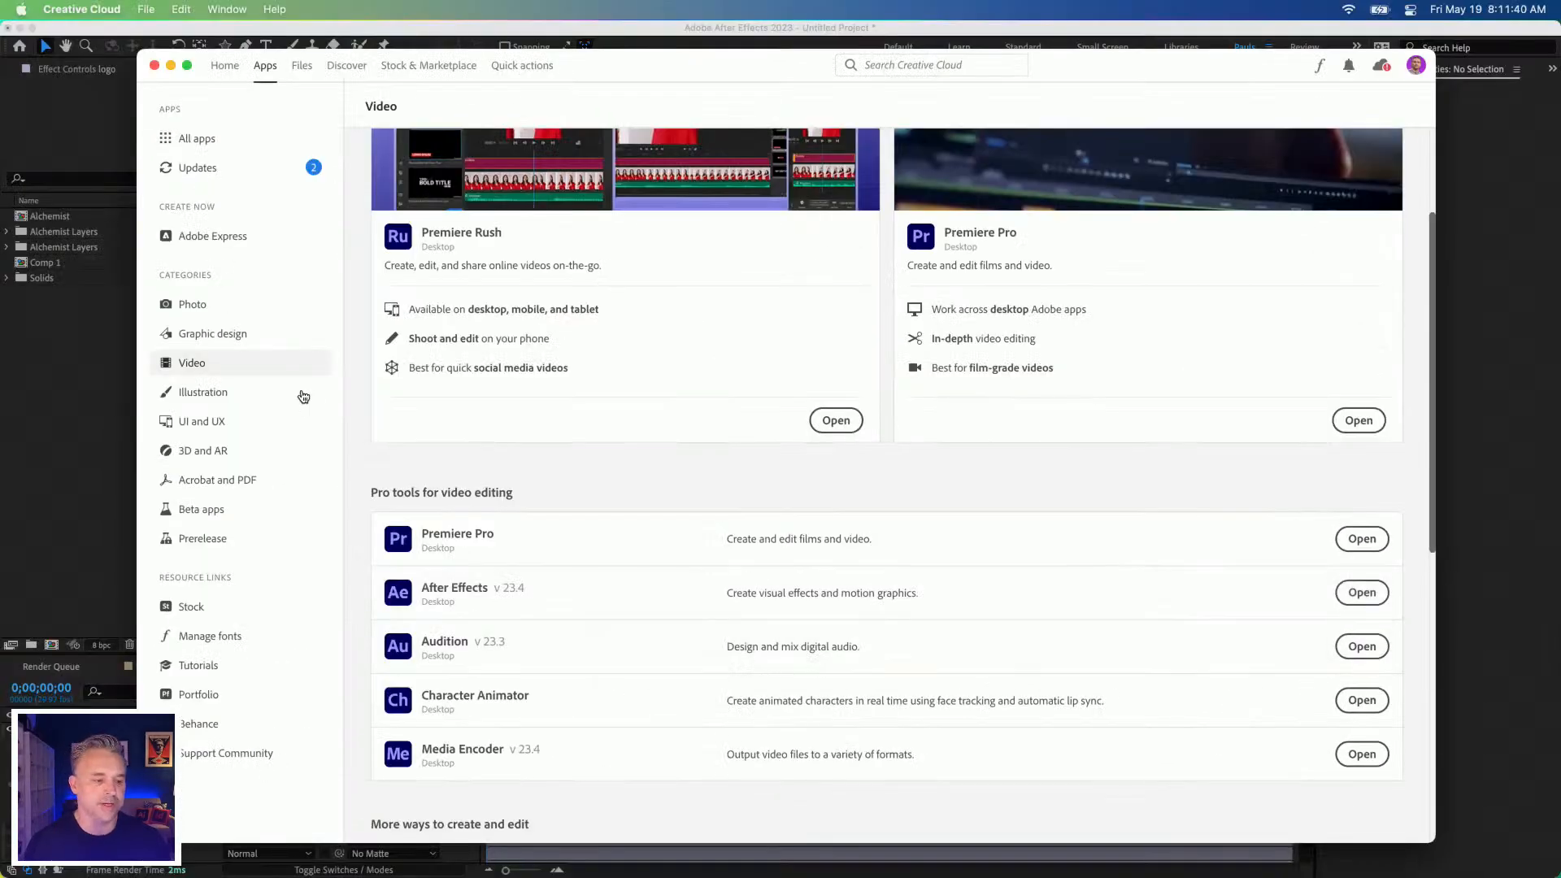
left_click(199, 172)
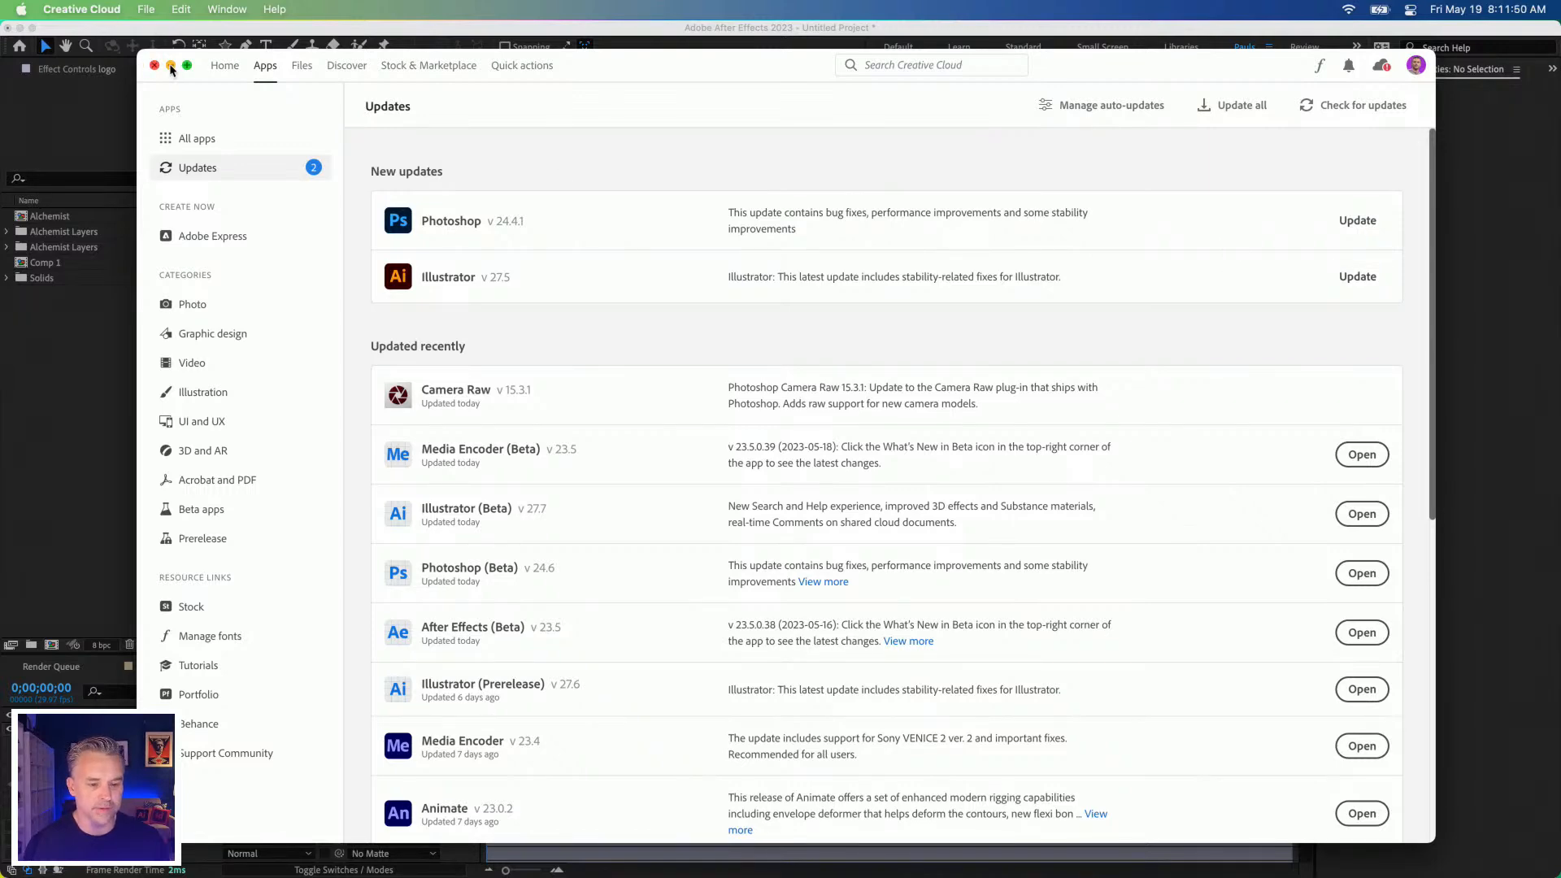
left_click(171, 66)
Move the playhead to 0;00;02;03 and collapse the logo layer's properties in the timeline.
left_click_drag(486, 695, 583, 696)
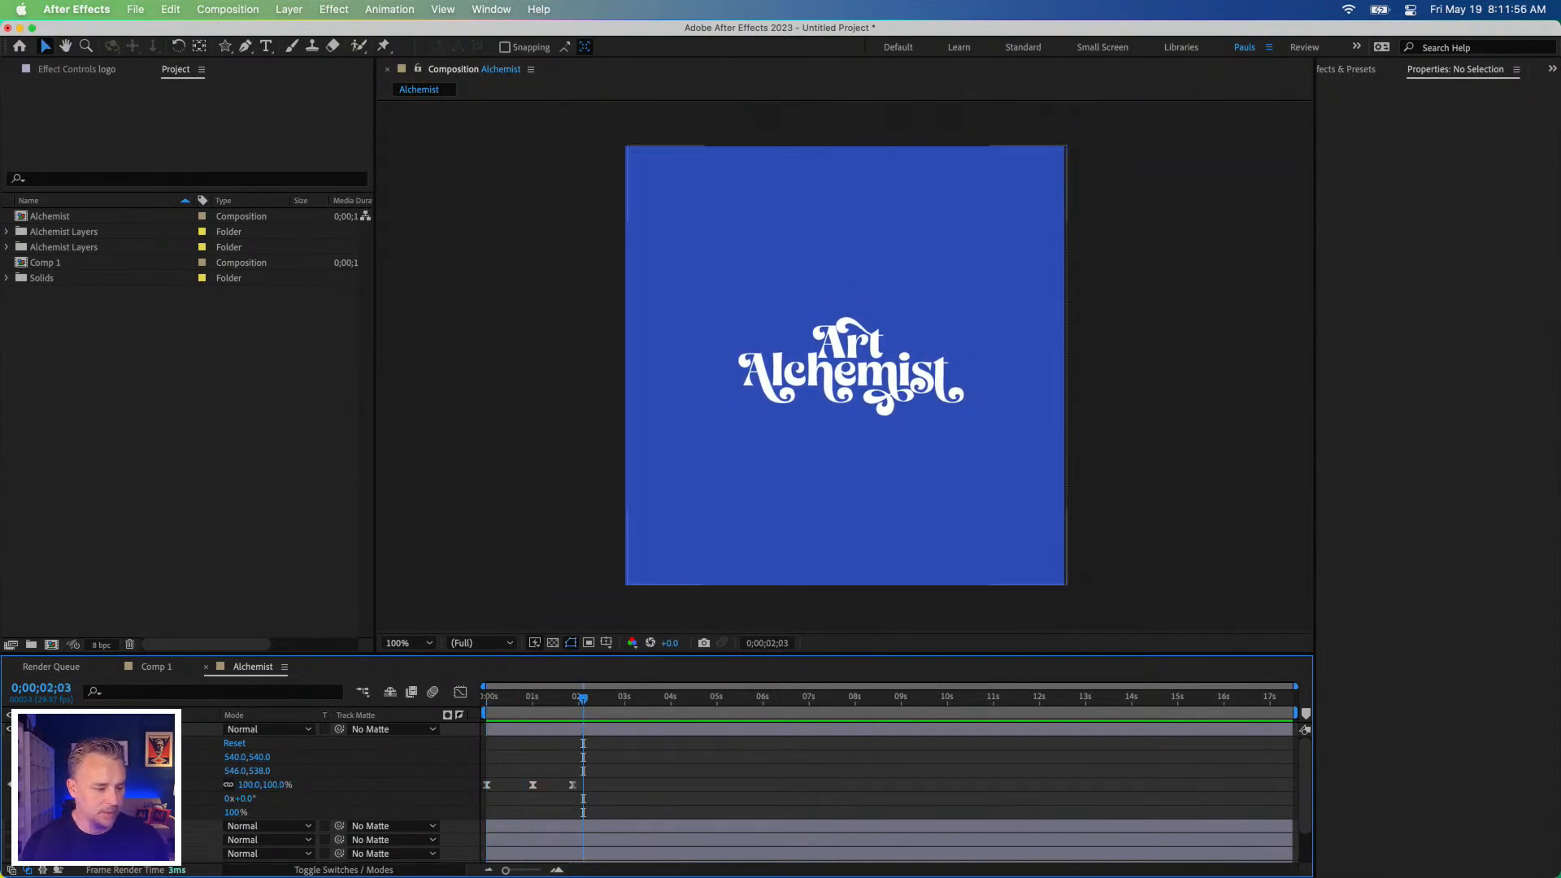
left_click(97, 729)
key("u")
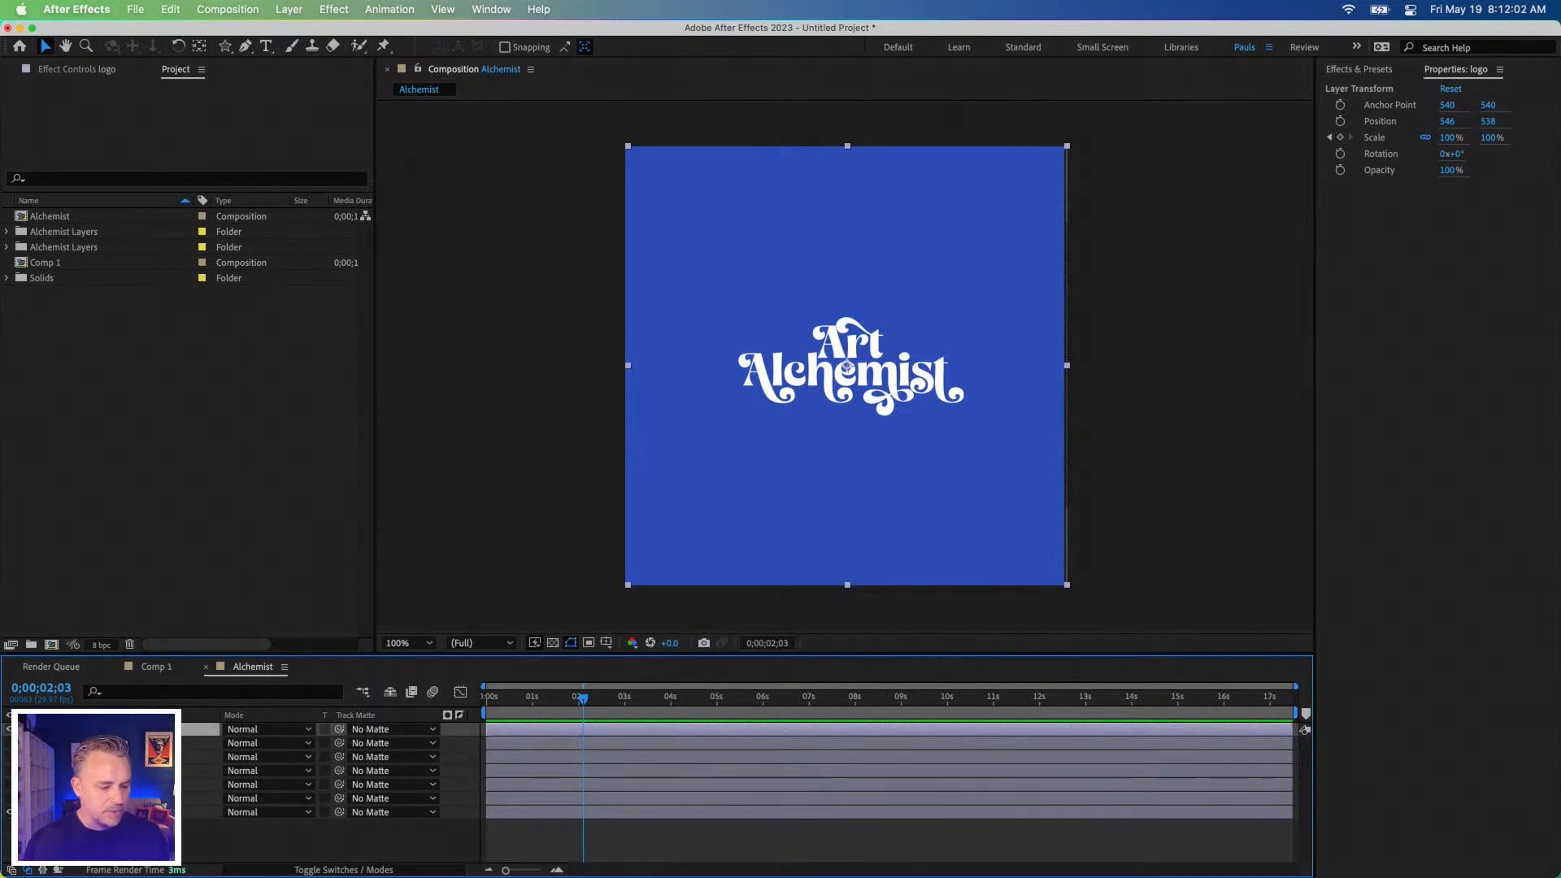
Make the potion and hands layers visible, and select the hands layer with the playhead at 0;00;00;00.
left_click(10, 743)
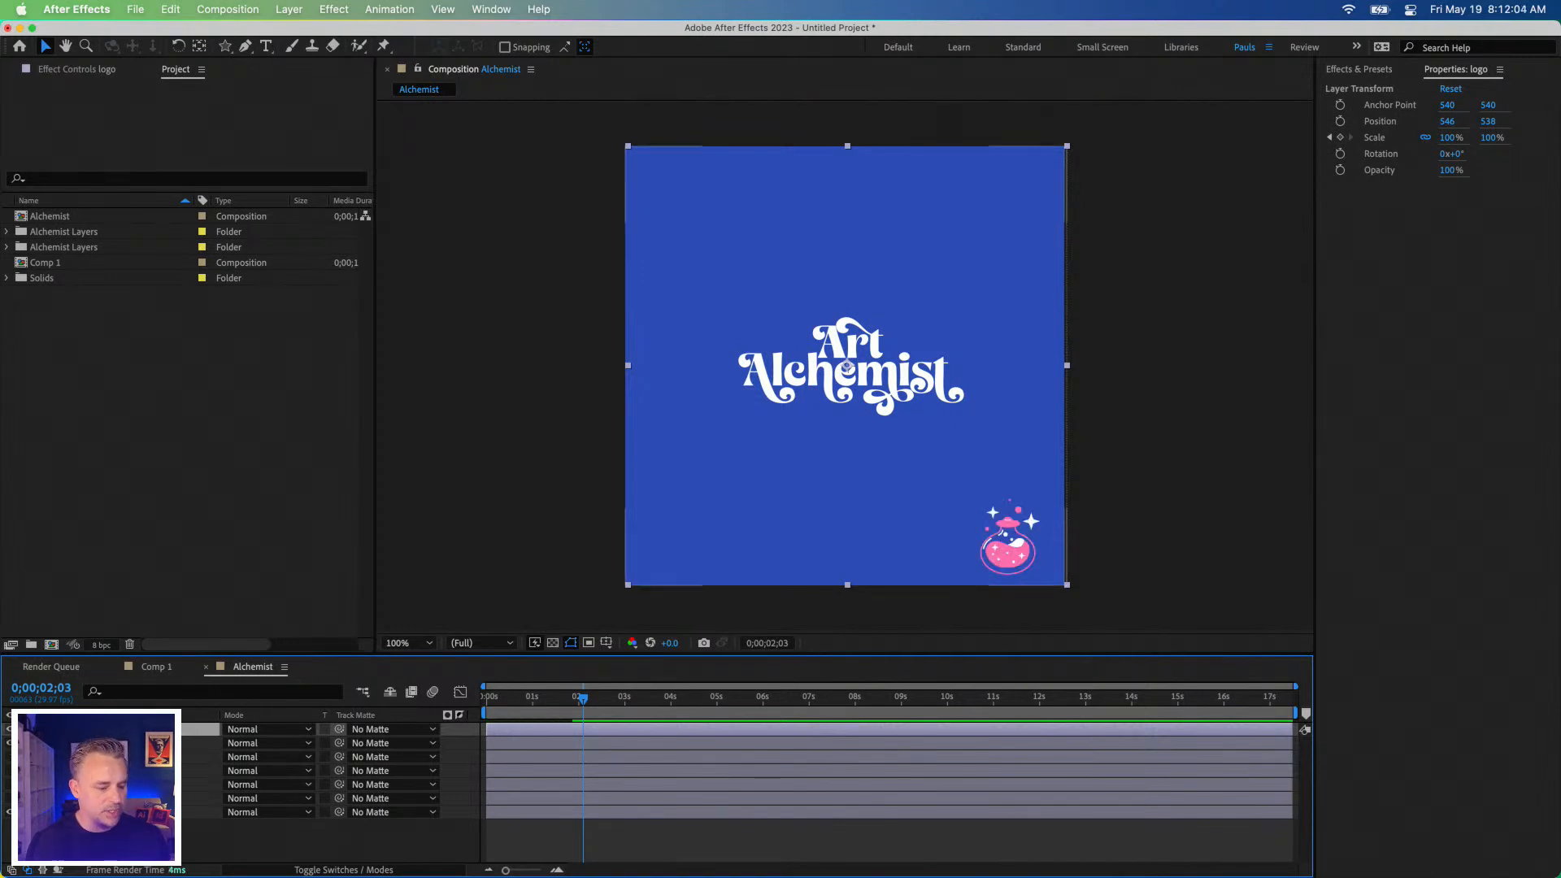
left_click(10, 757)
left_click(106, 757)
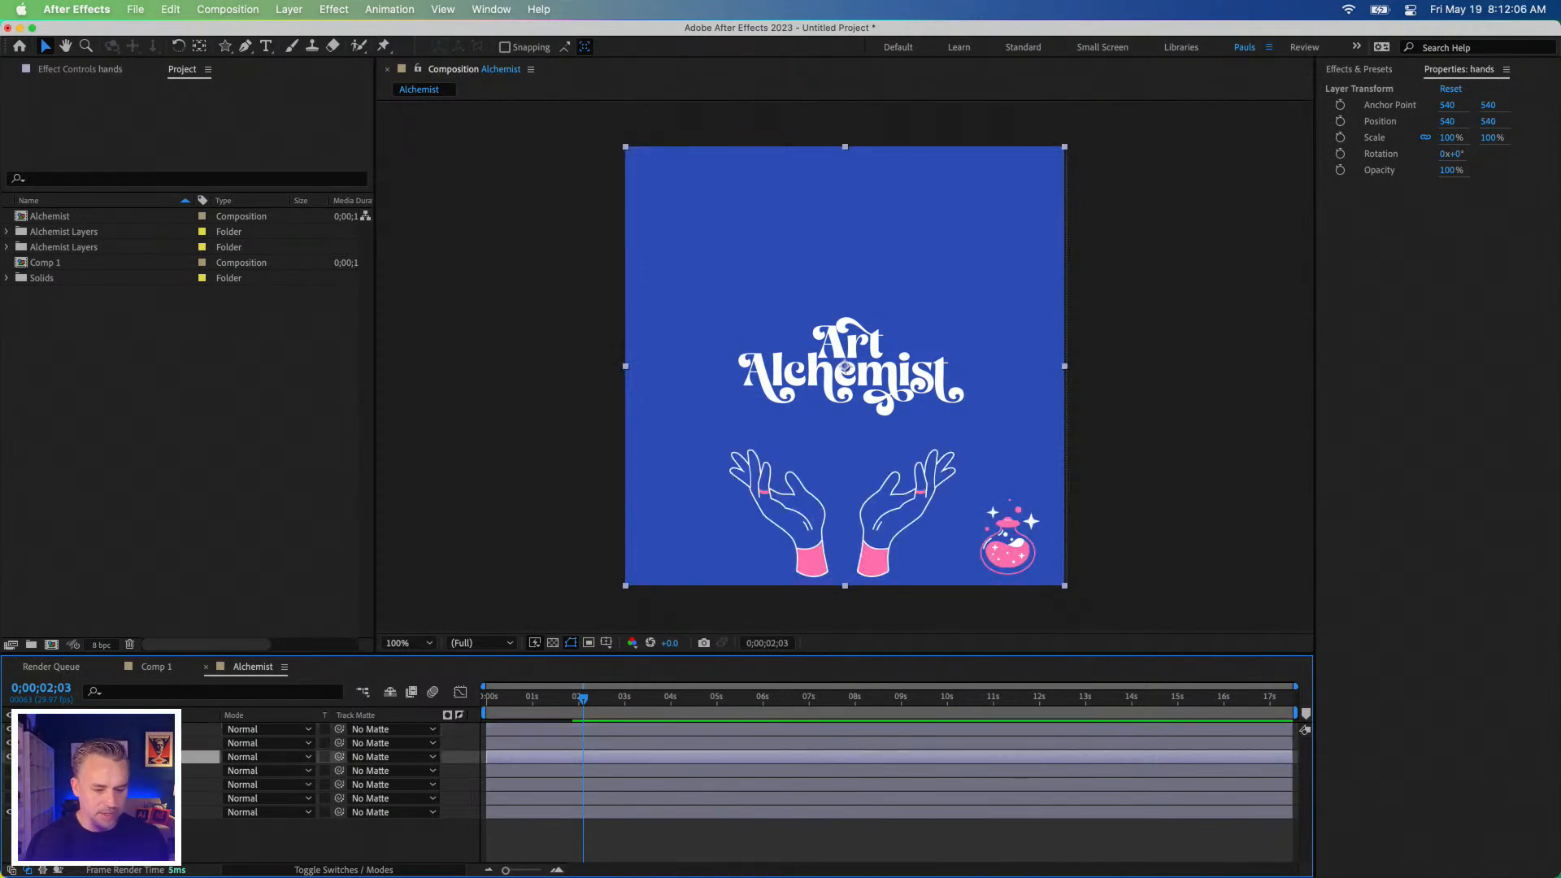
key("Home")
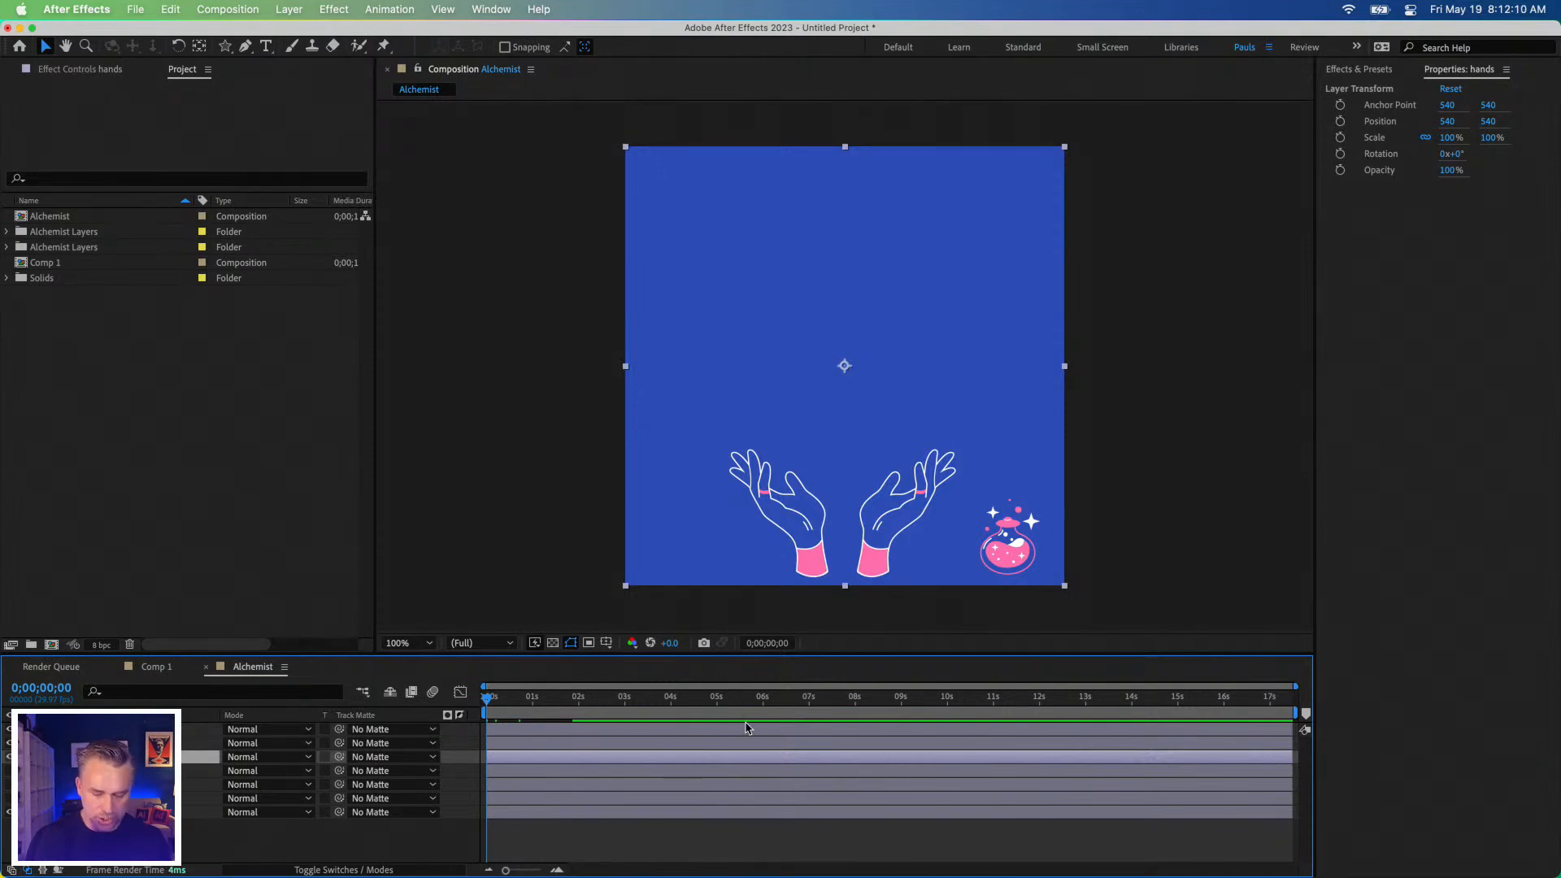
Set the Alchemist composition's duration to 0;00;10;00.
key("super+k")
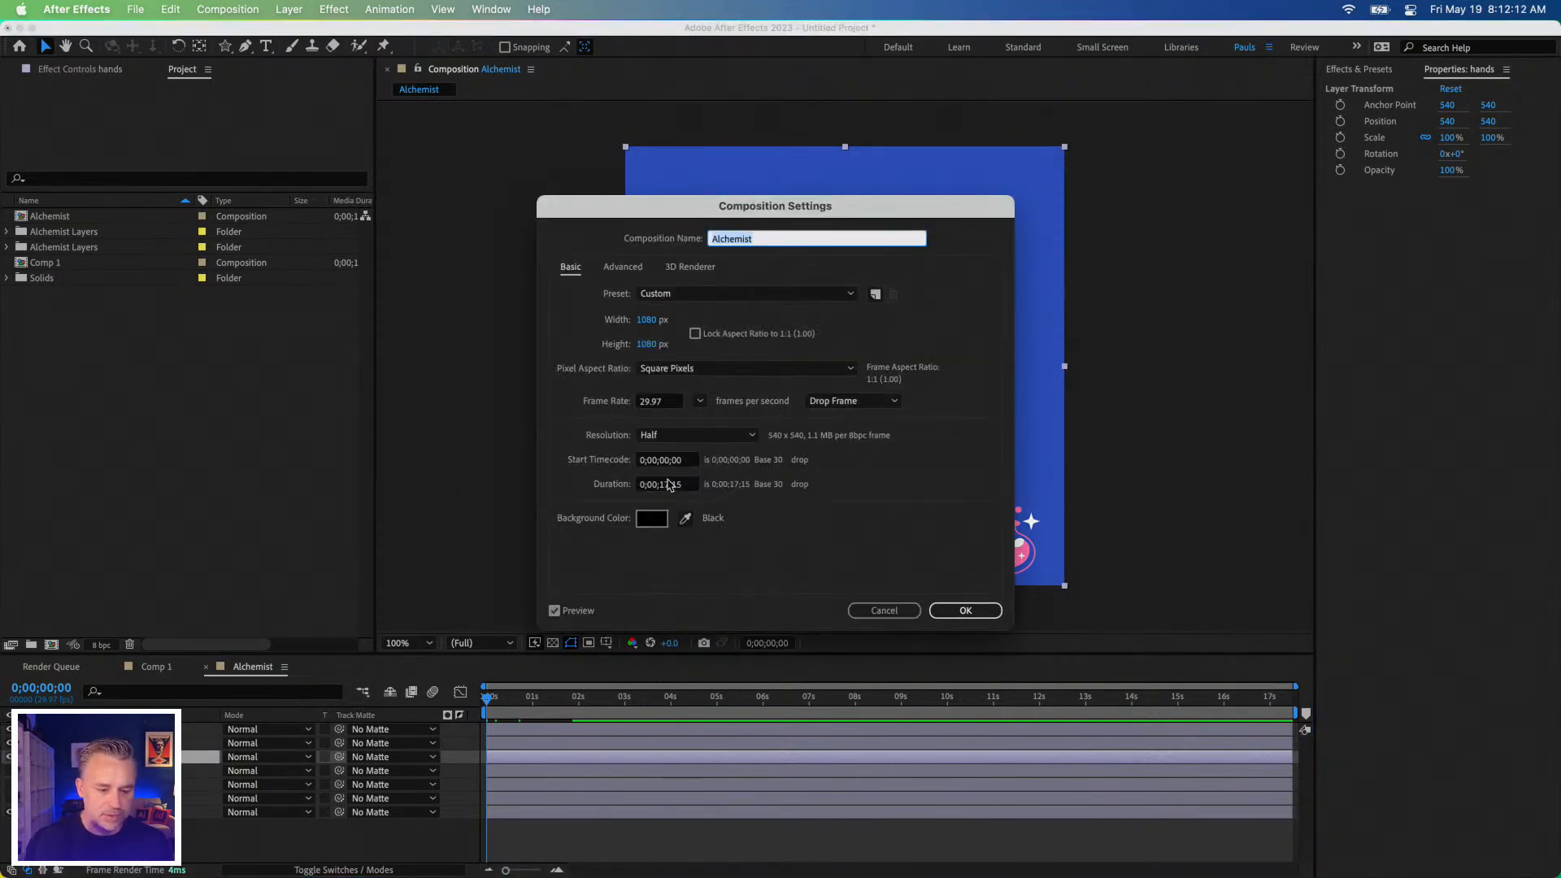
left_click(664, 483)
type("0")
key("BackSpace")
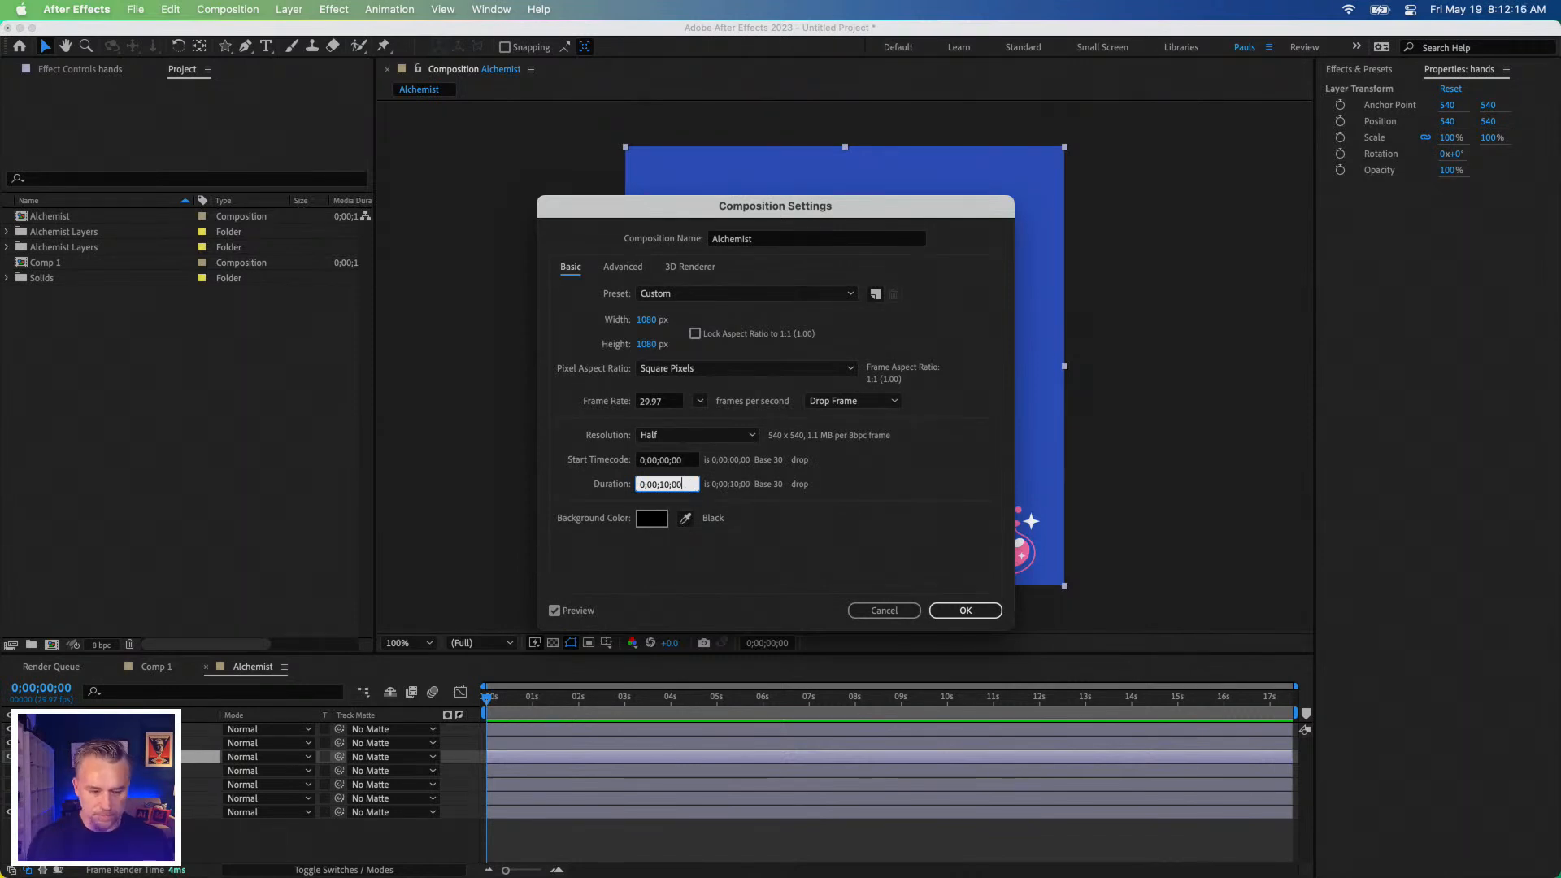
type("00")
key("Return")
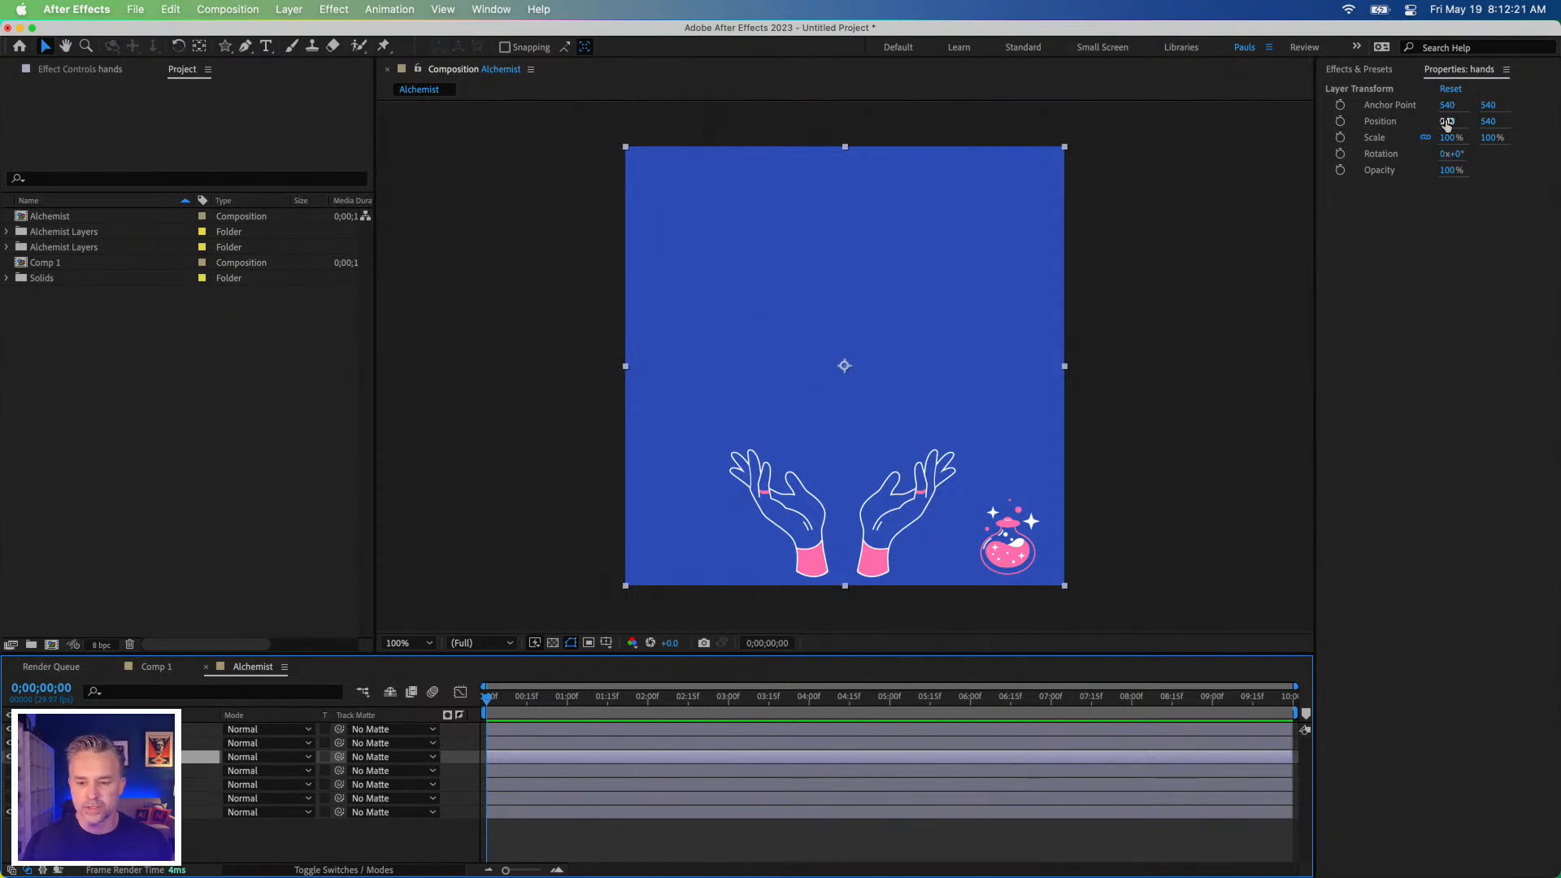
Lower the hands layer to position 540, 866 and add a Position keyframe at 0;00;00;00.
left_click_drag(1447, 122, 1503, 122)
key("super+z")
key("super+z")
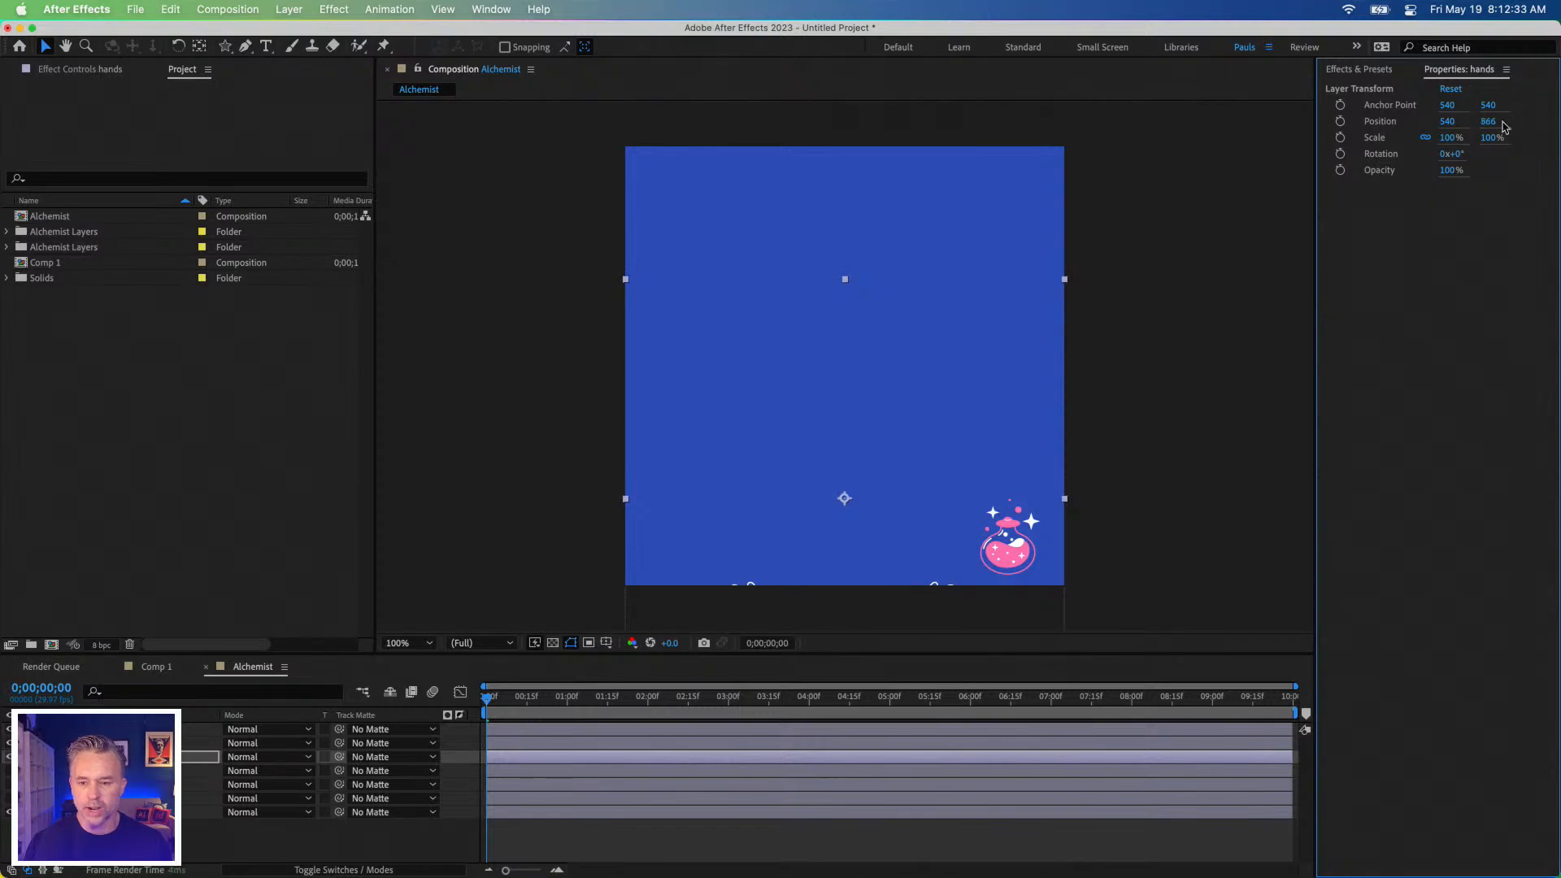
left_click(1340, 122)
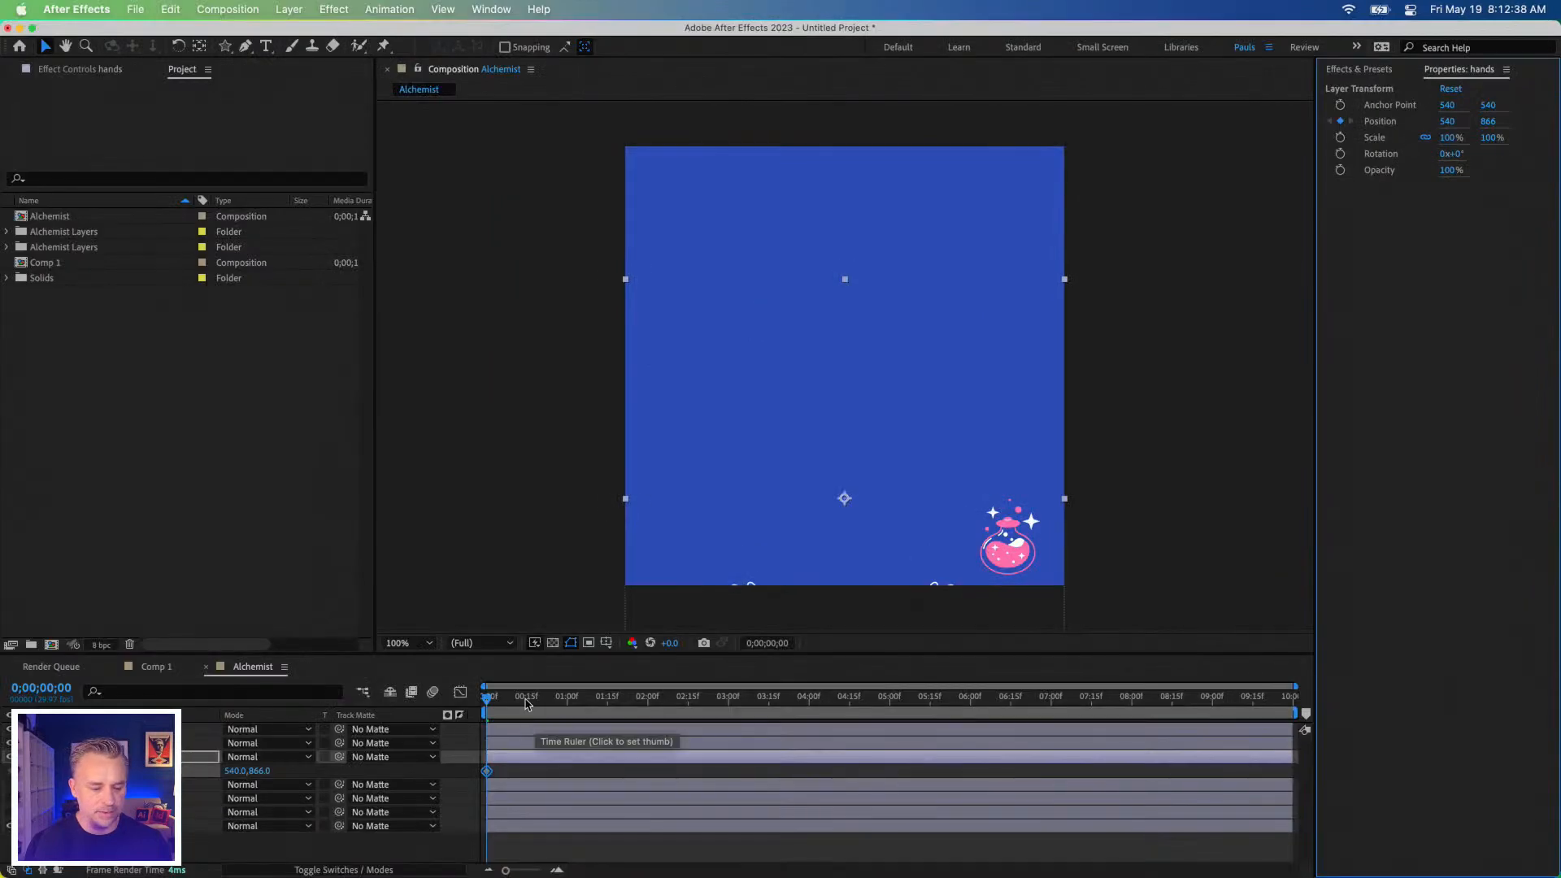
Raise the hands layer to position 540, 547 at 0;00;00;25 as a second Position keyframe.
left_click(530, 699)
left_click_drag(533, 704, 554, 701)
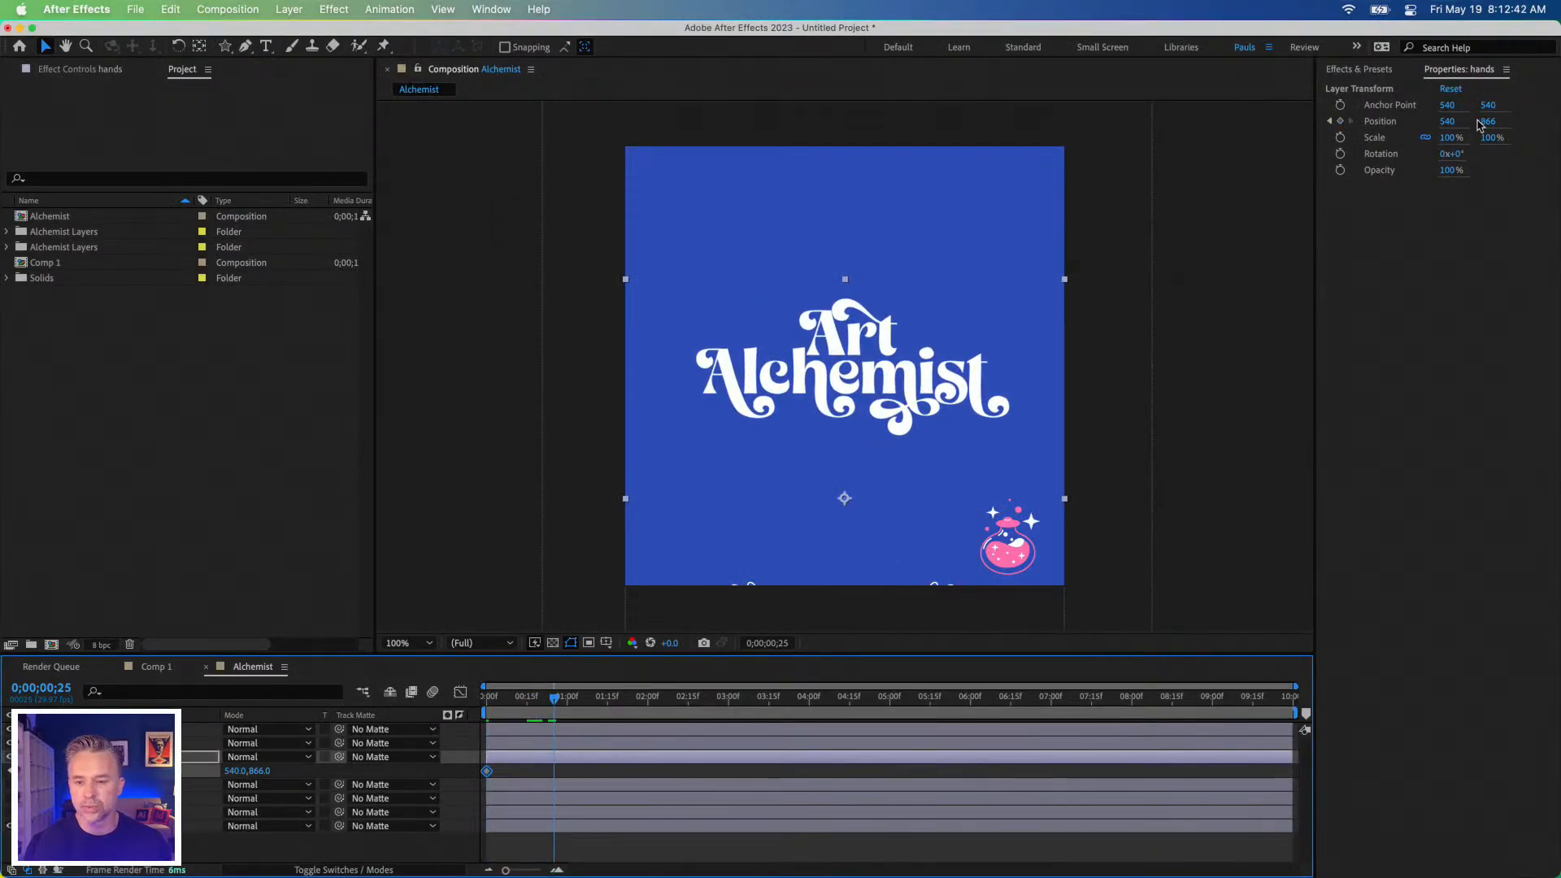
left_click_drag(1477, 126, 1217, 135)
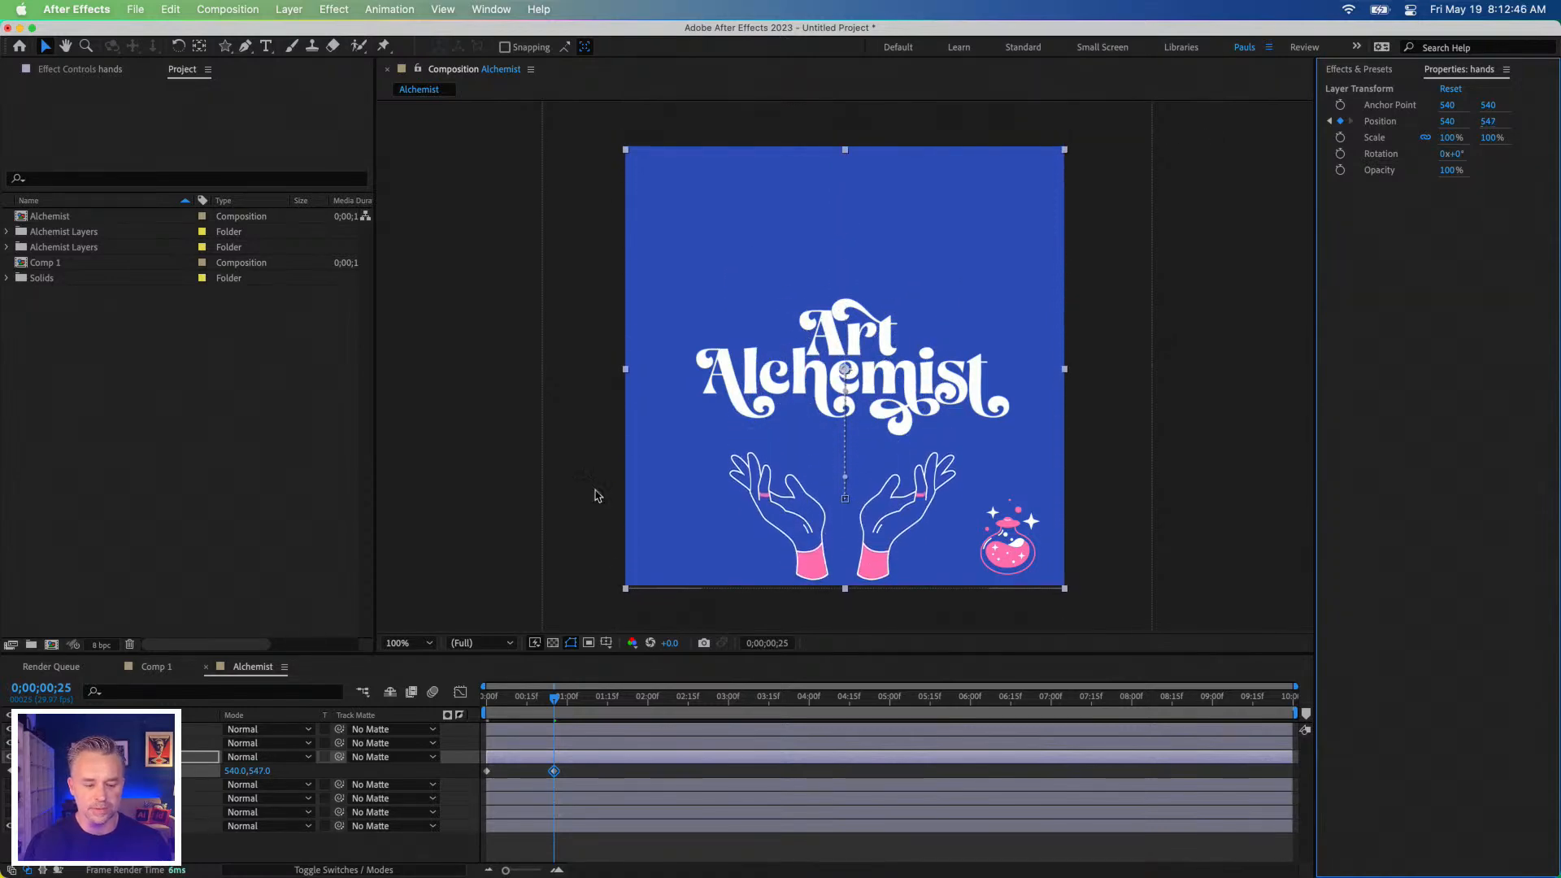
Apply Easy Ease to the hands layer's second Position keyframe and move that keyframe to 0;00;01;00.
right_click(554, 771)
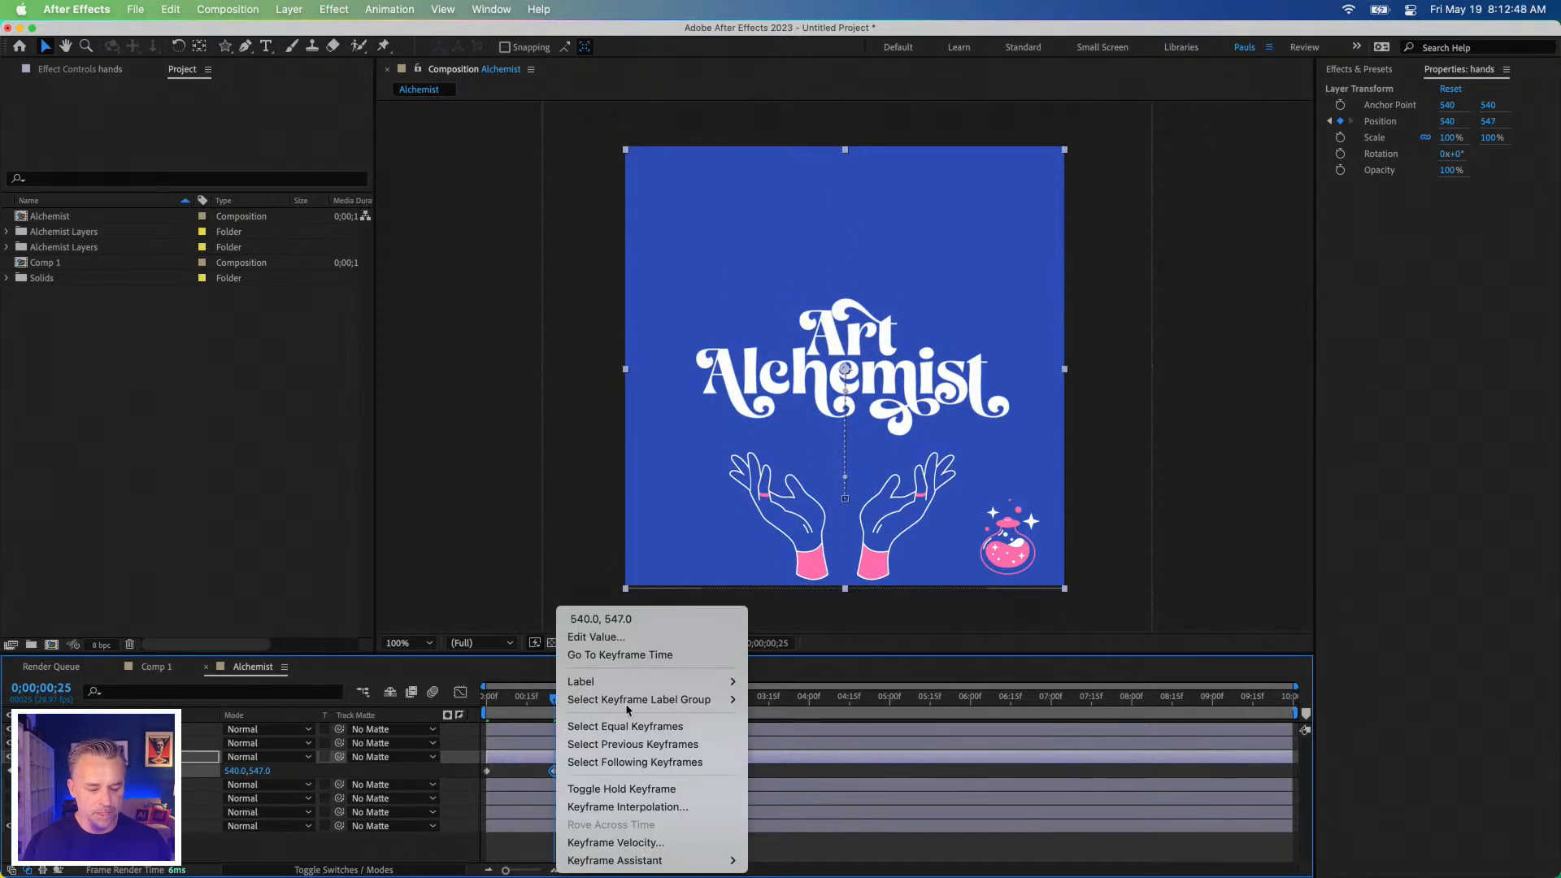
mouse_move(616, 863)
key("F9")
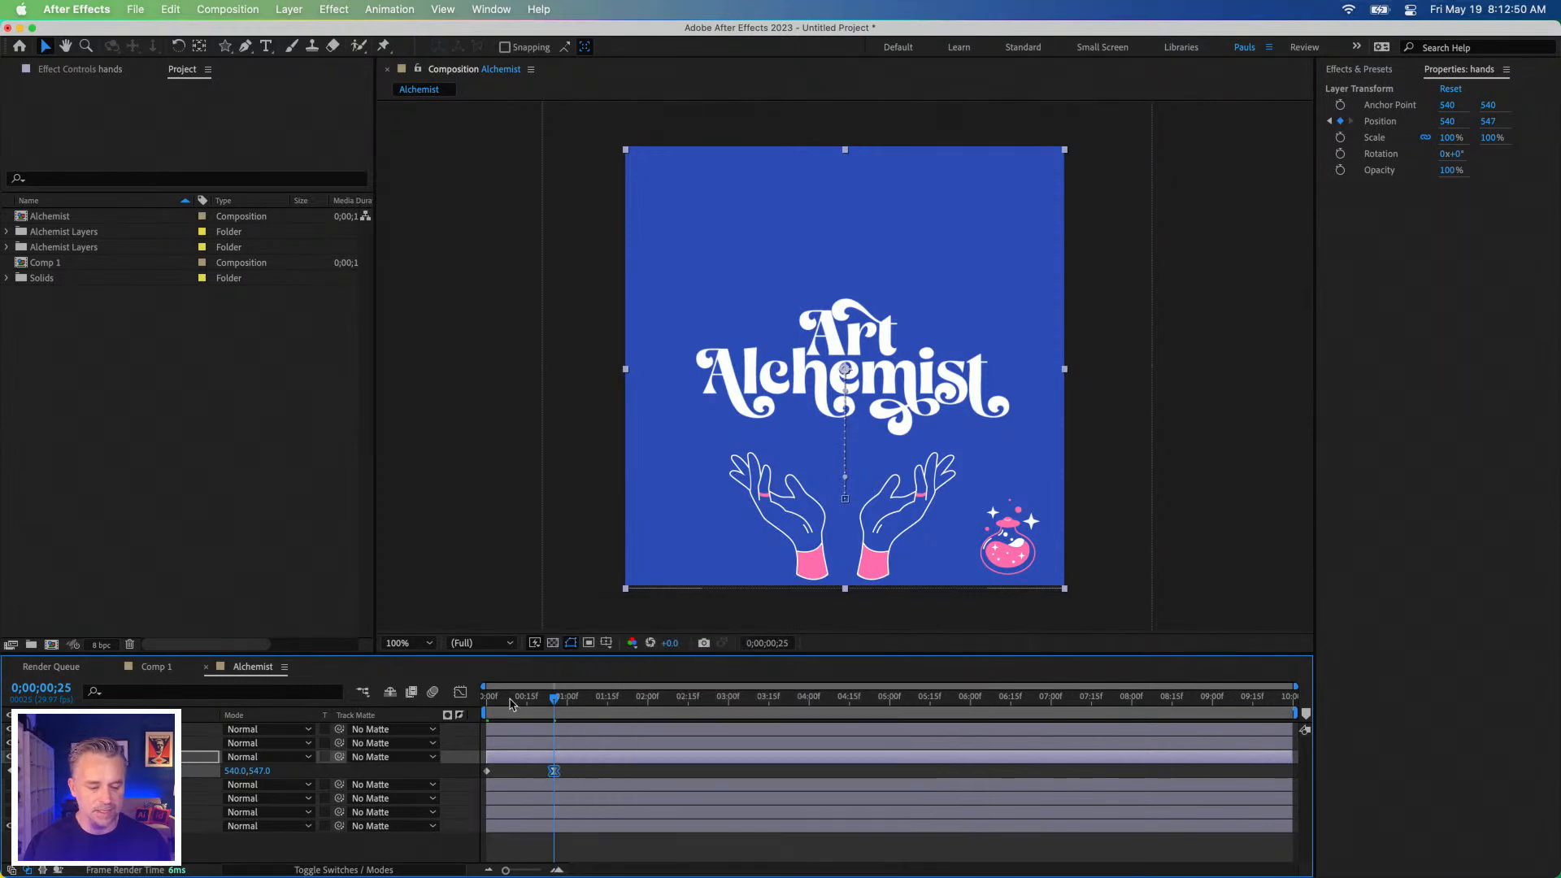
left_click(485, 697)
key("space")
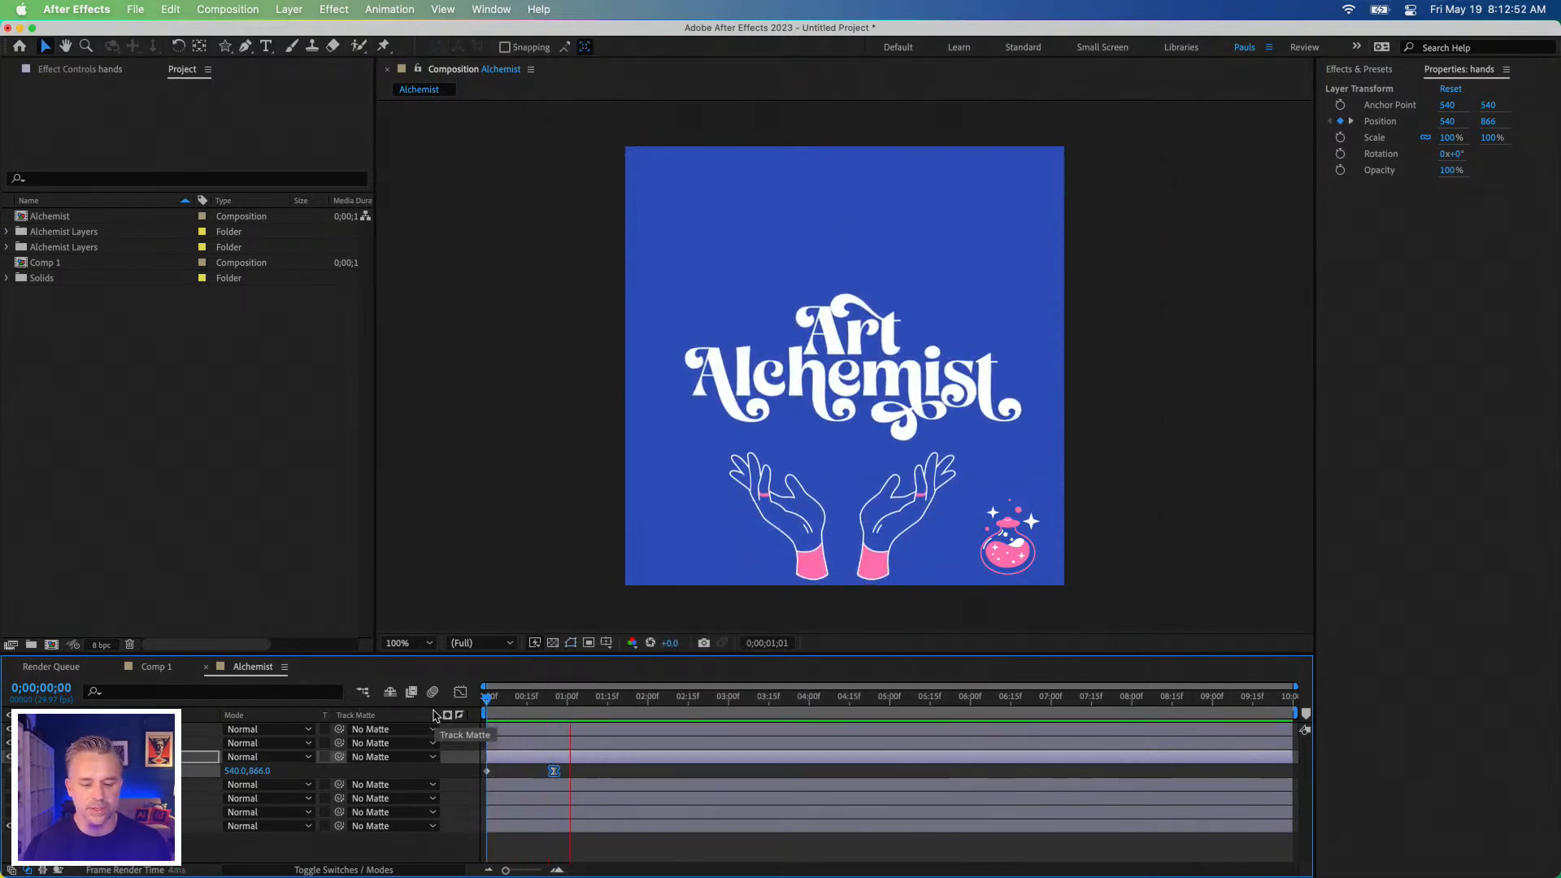
key("space")
mouse_move(536, 699)
left_mouse_down()
mouse_move(568, 703)
mouse_move(572, 720)
mouse_move(566, 702)
left_mouse_up()
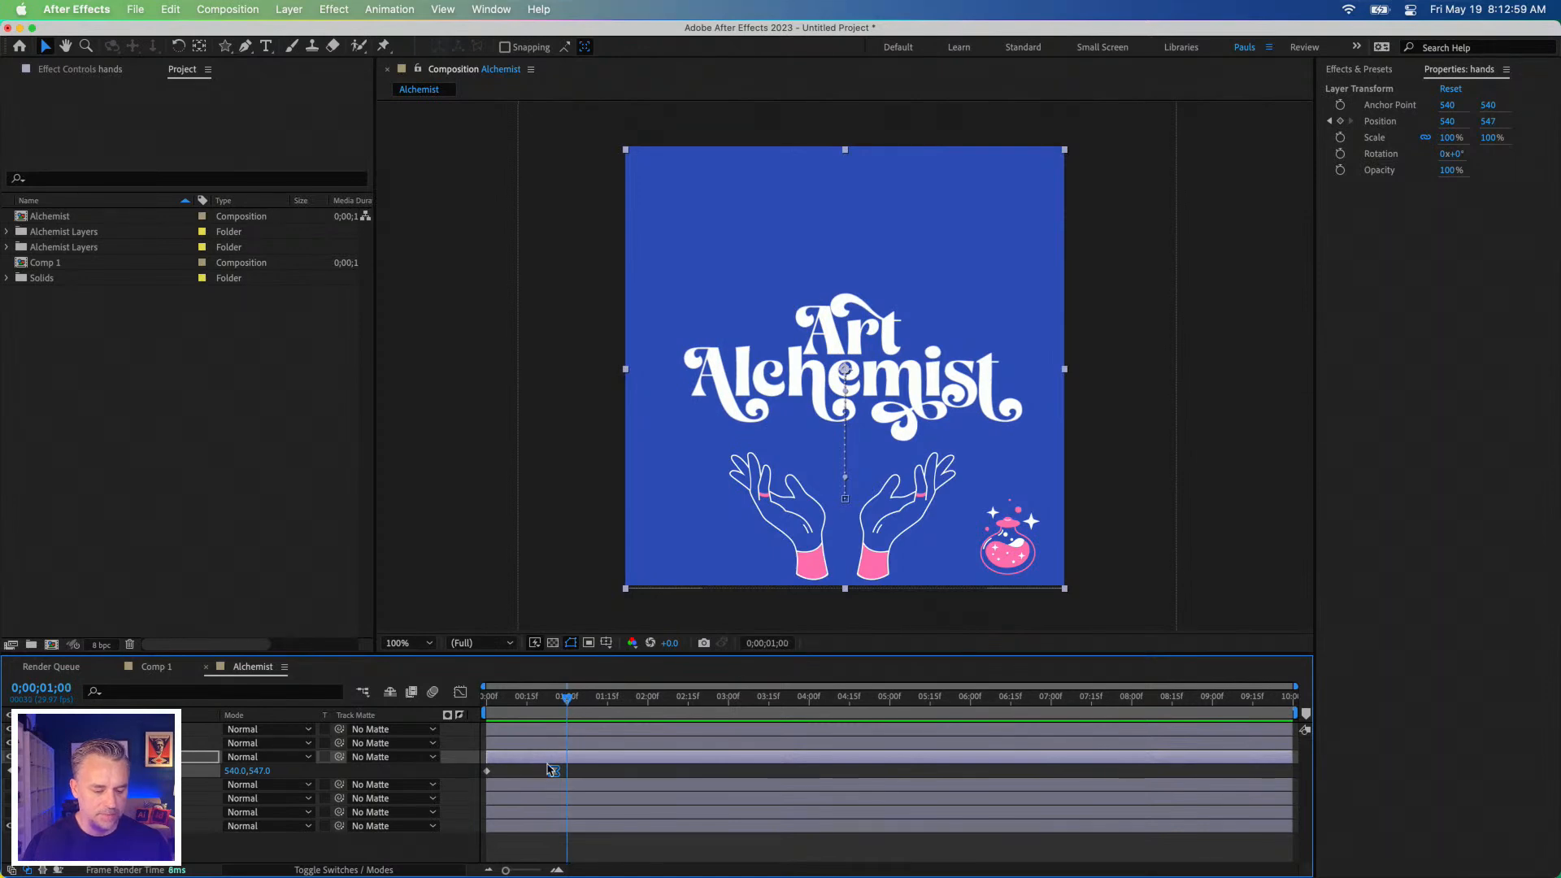
left_click_drag(552, 769, 566, 773)
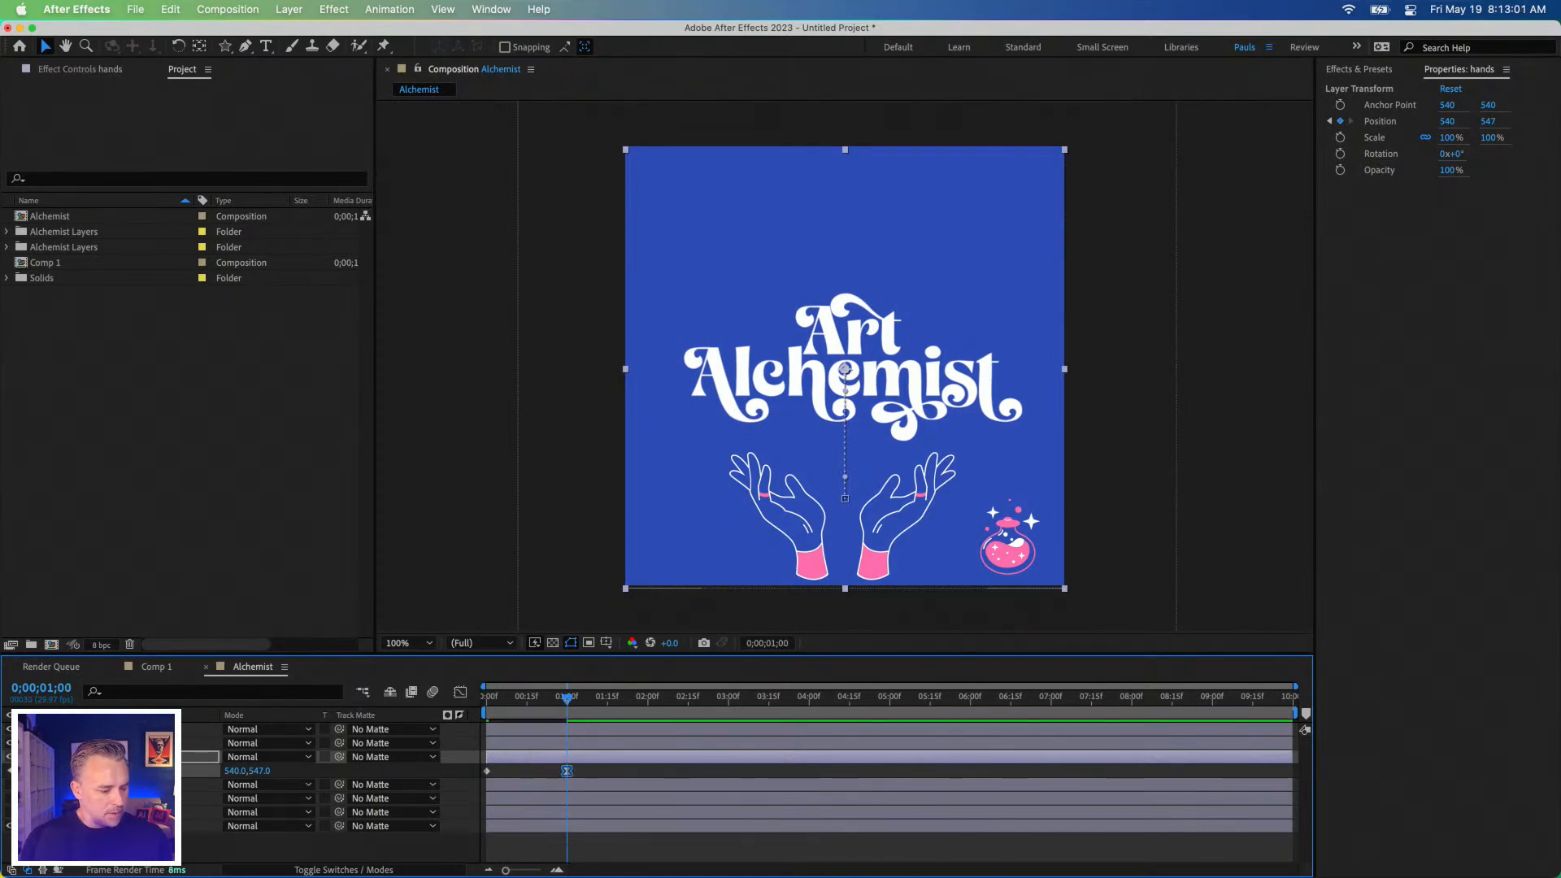
Show the eye layer, lower it to position 540, 578 and add a Position keyframe at 0;00;01;00.
left_click(567, 784)
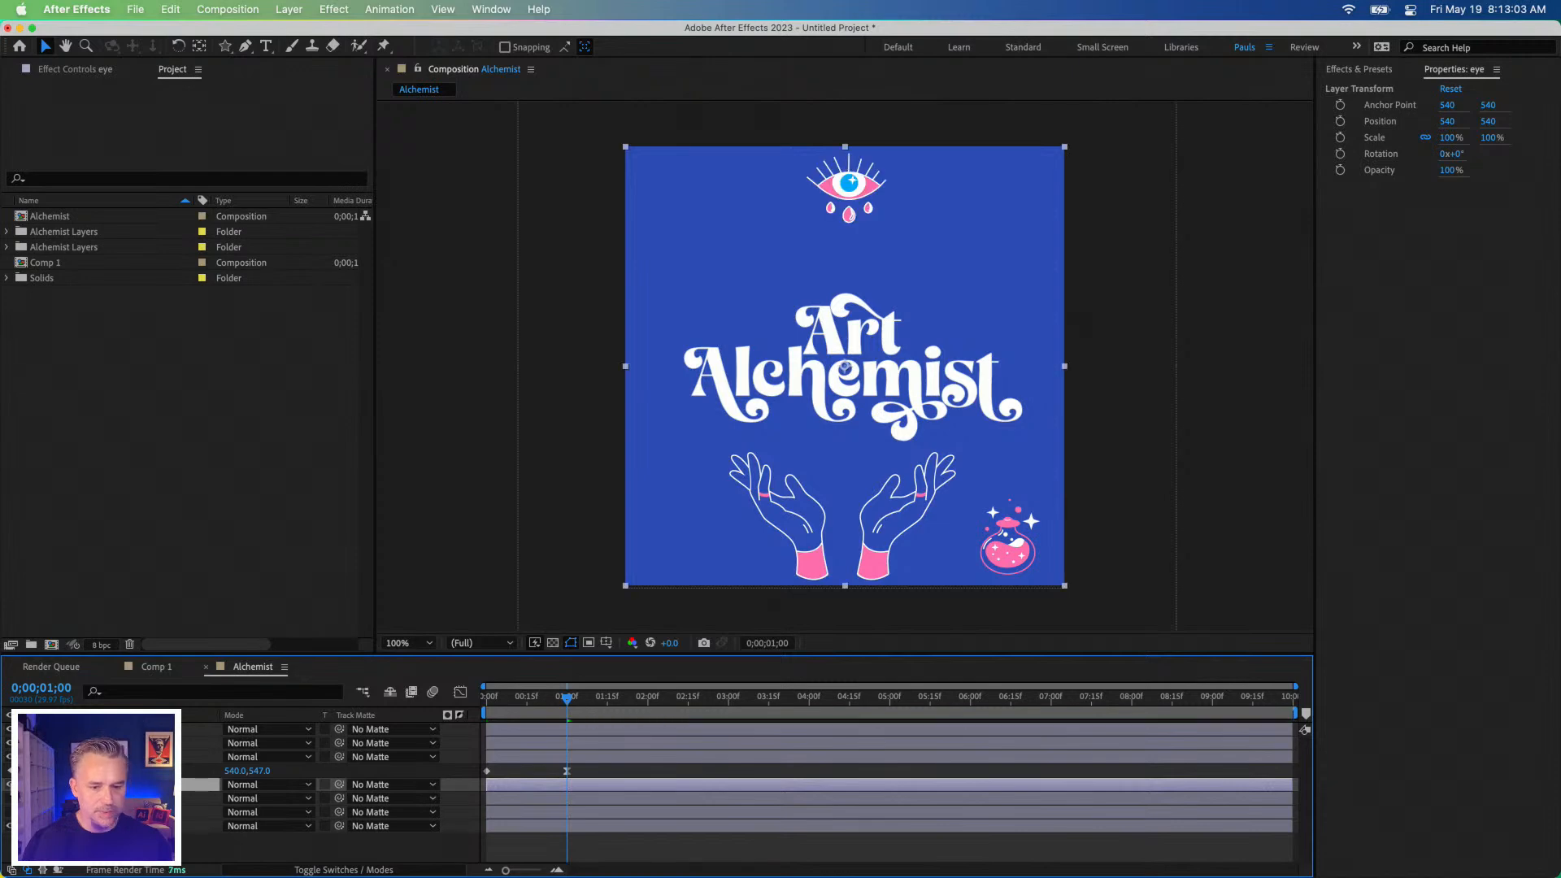
left_click(847, 190)
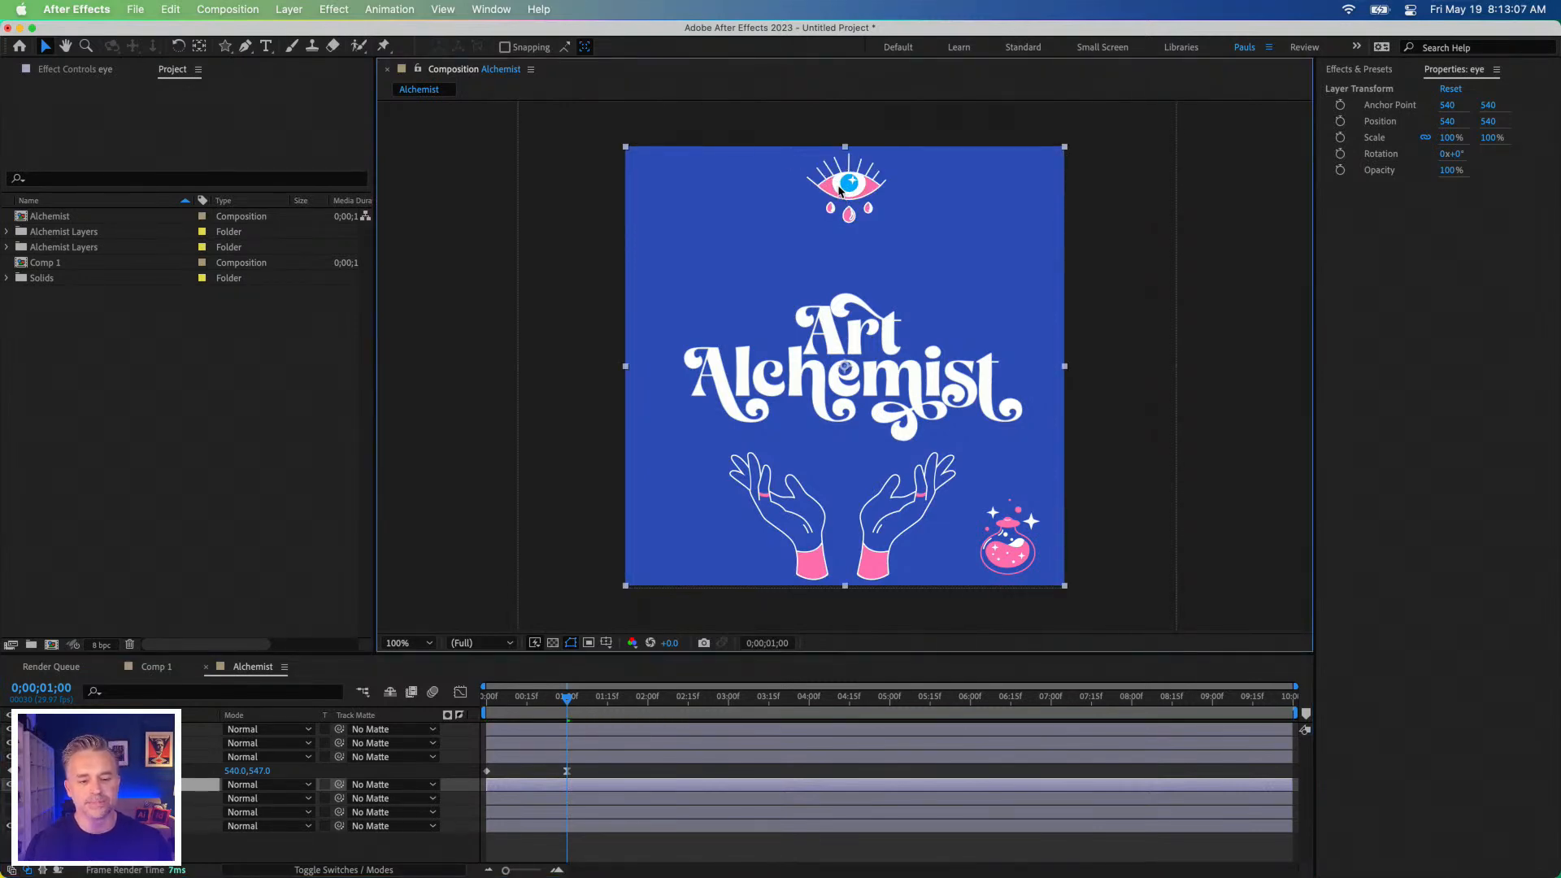
left_click_drag(843, 187, 842, 204)
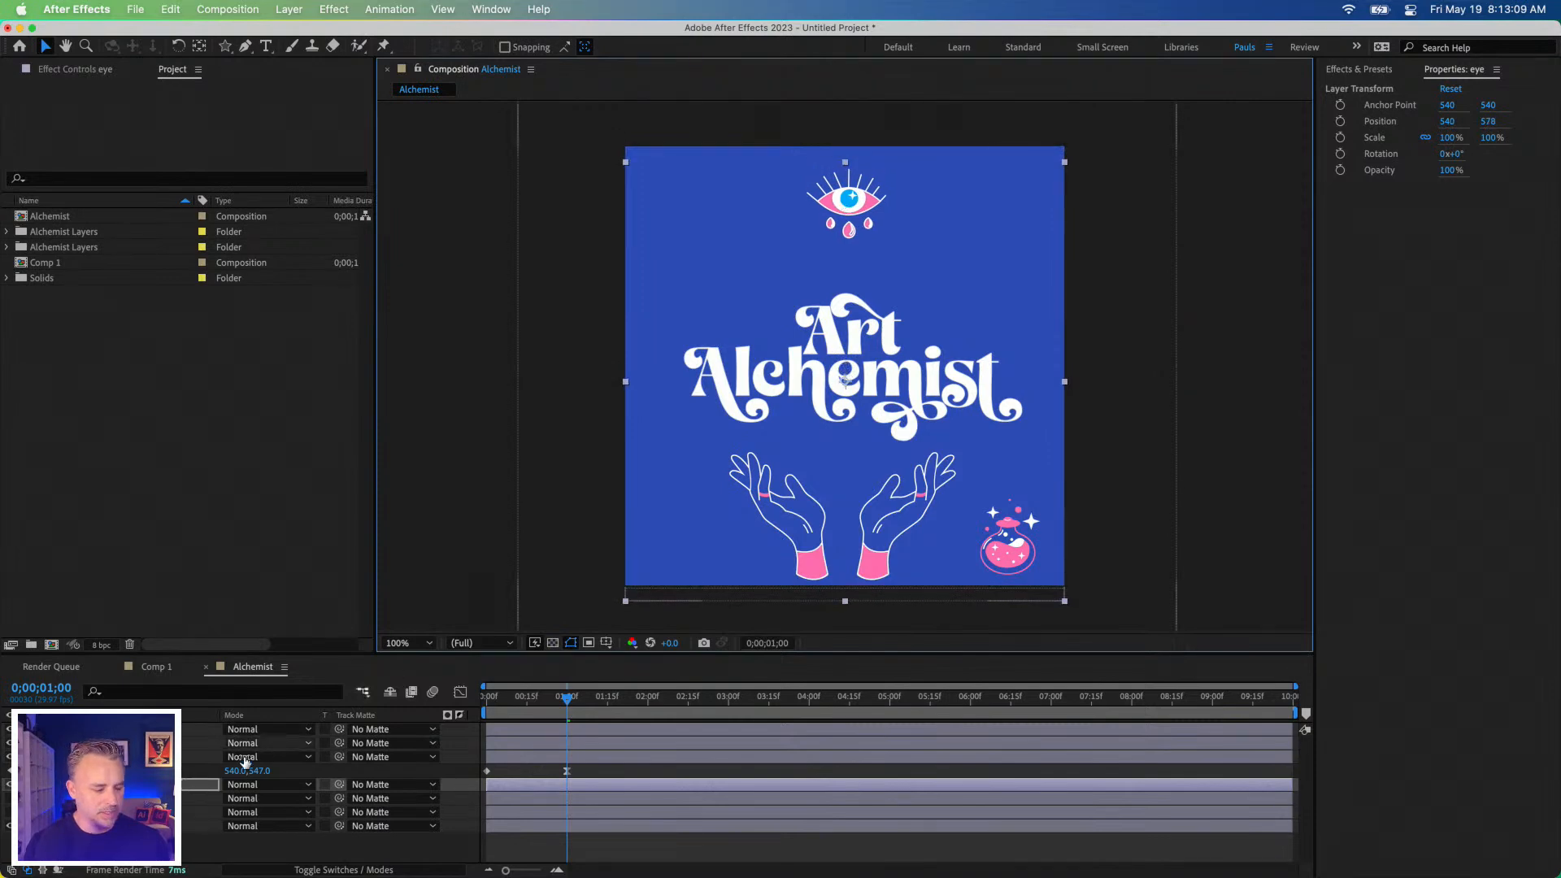
left_click(1339, 121)
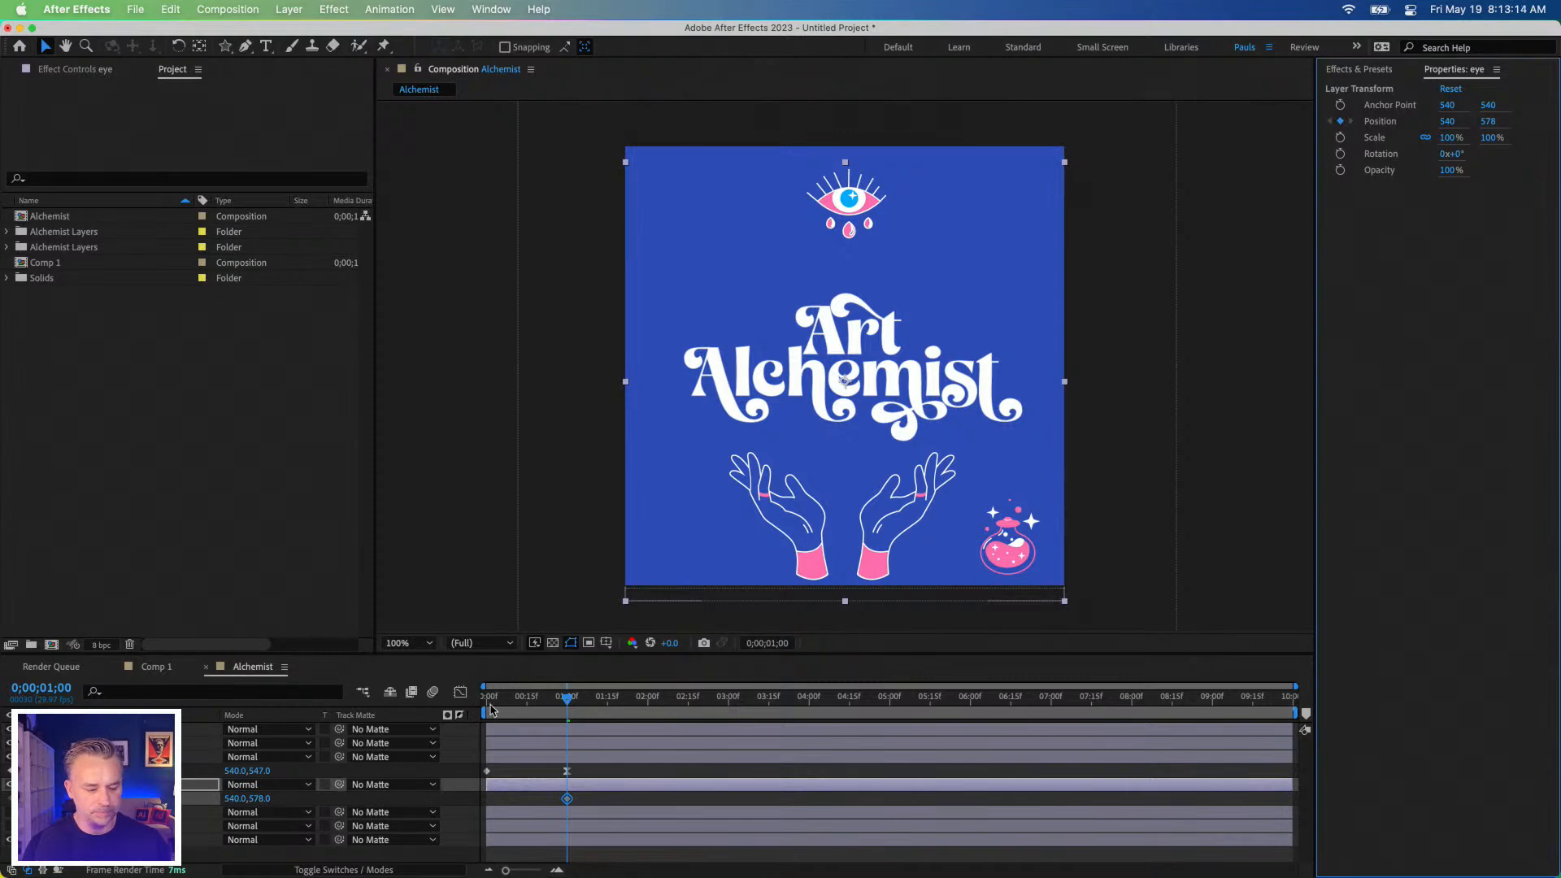
Raise the eye layer to position 540, 340 at 0;00;00;00 as its starting keyframe and preview the animation.
left_click(540, 697)
left_click(481, 696)
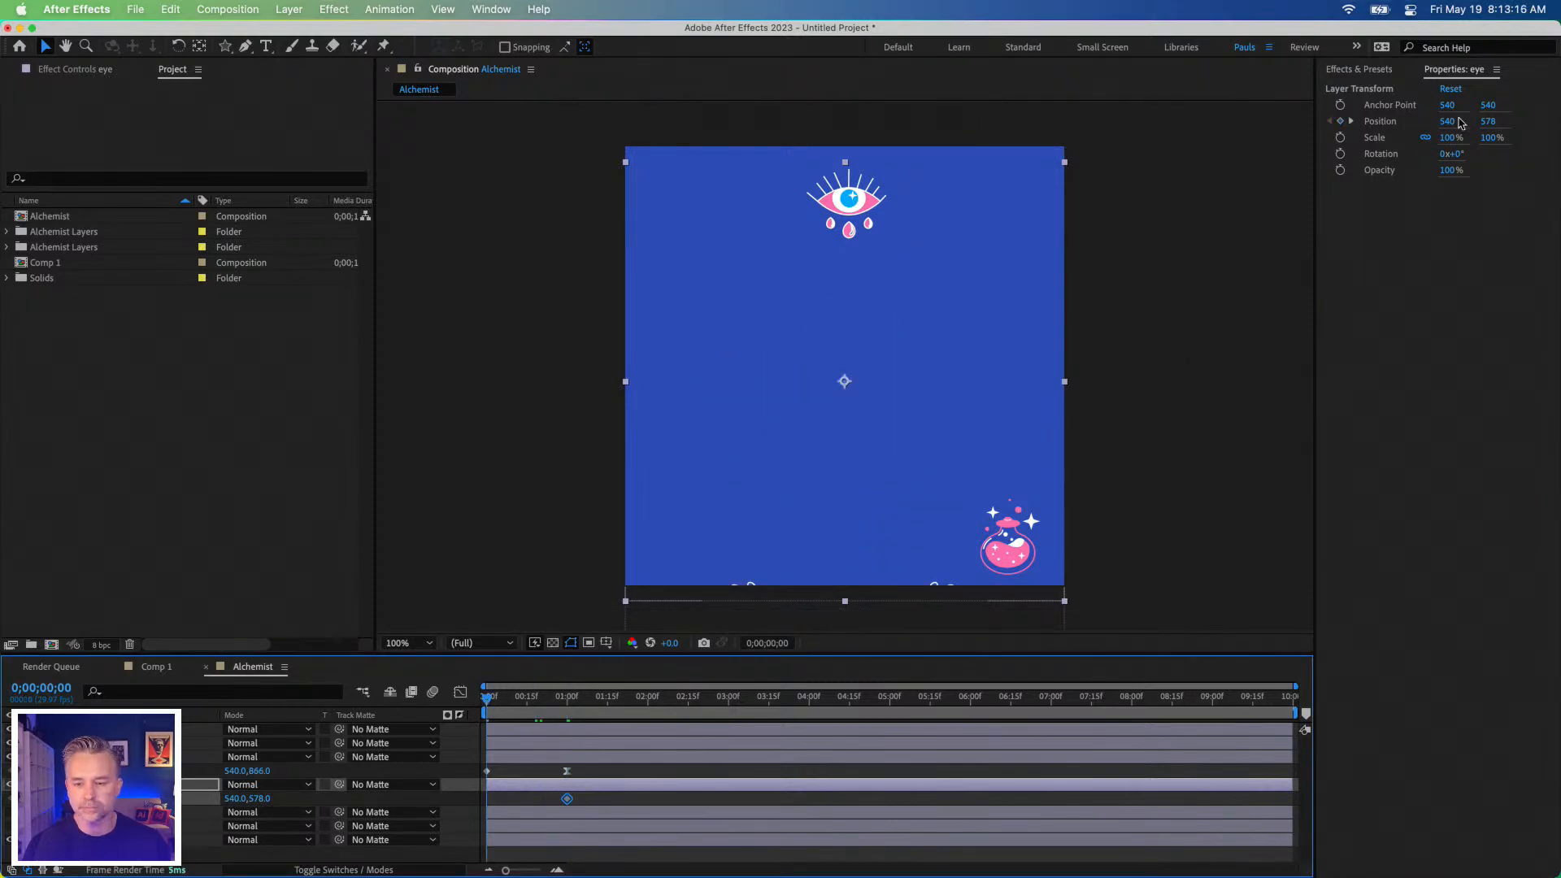
left_click_drag(1490, 123, 1305, 115)
key("space")
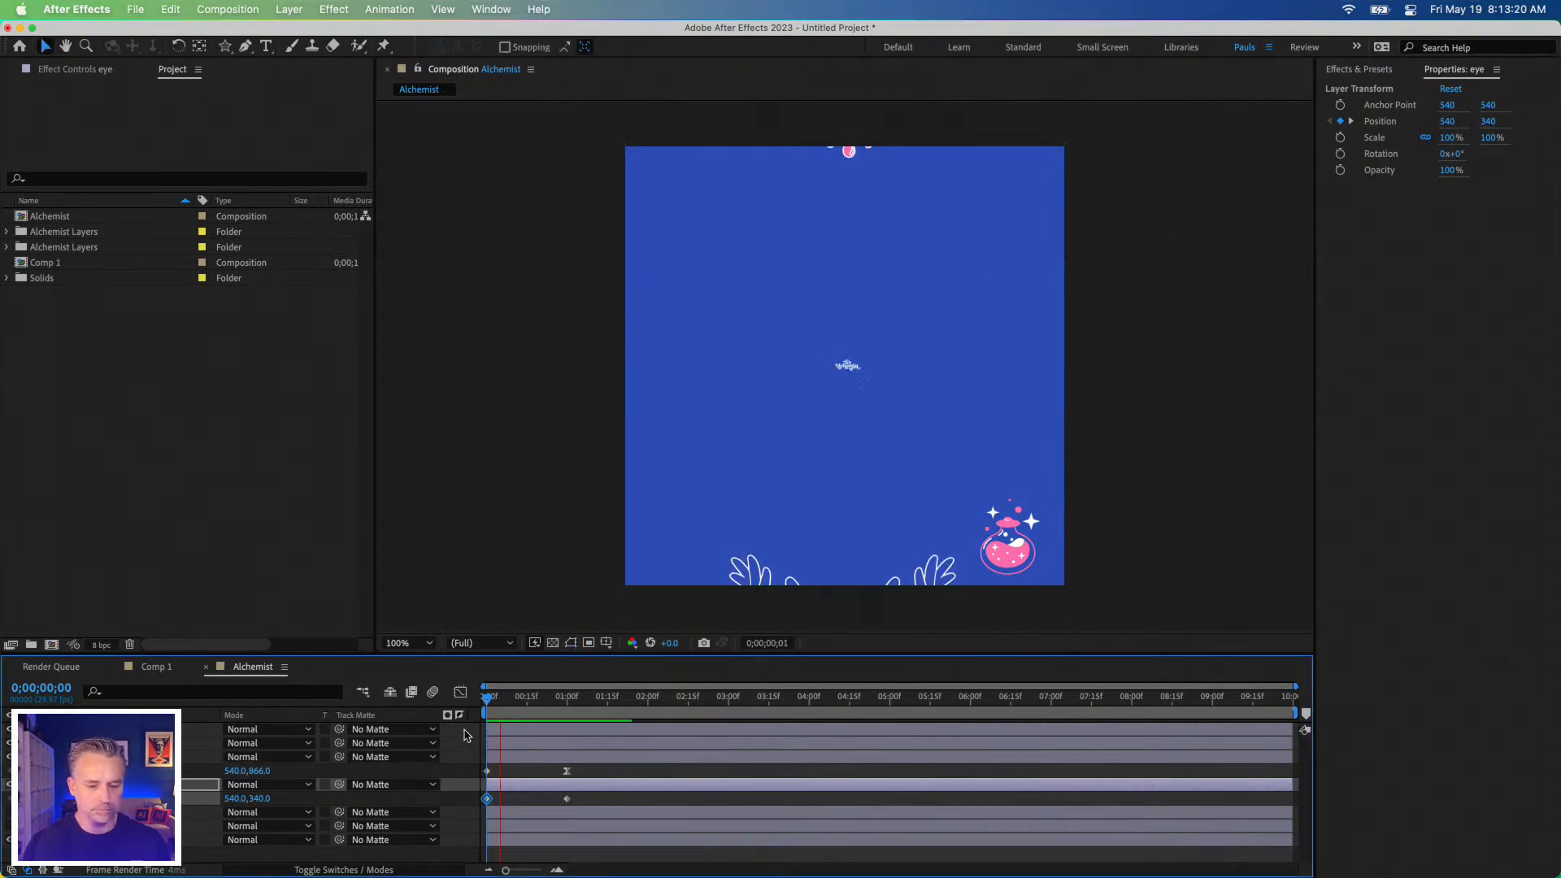
key("space")
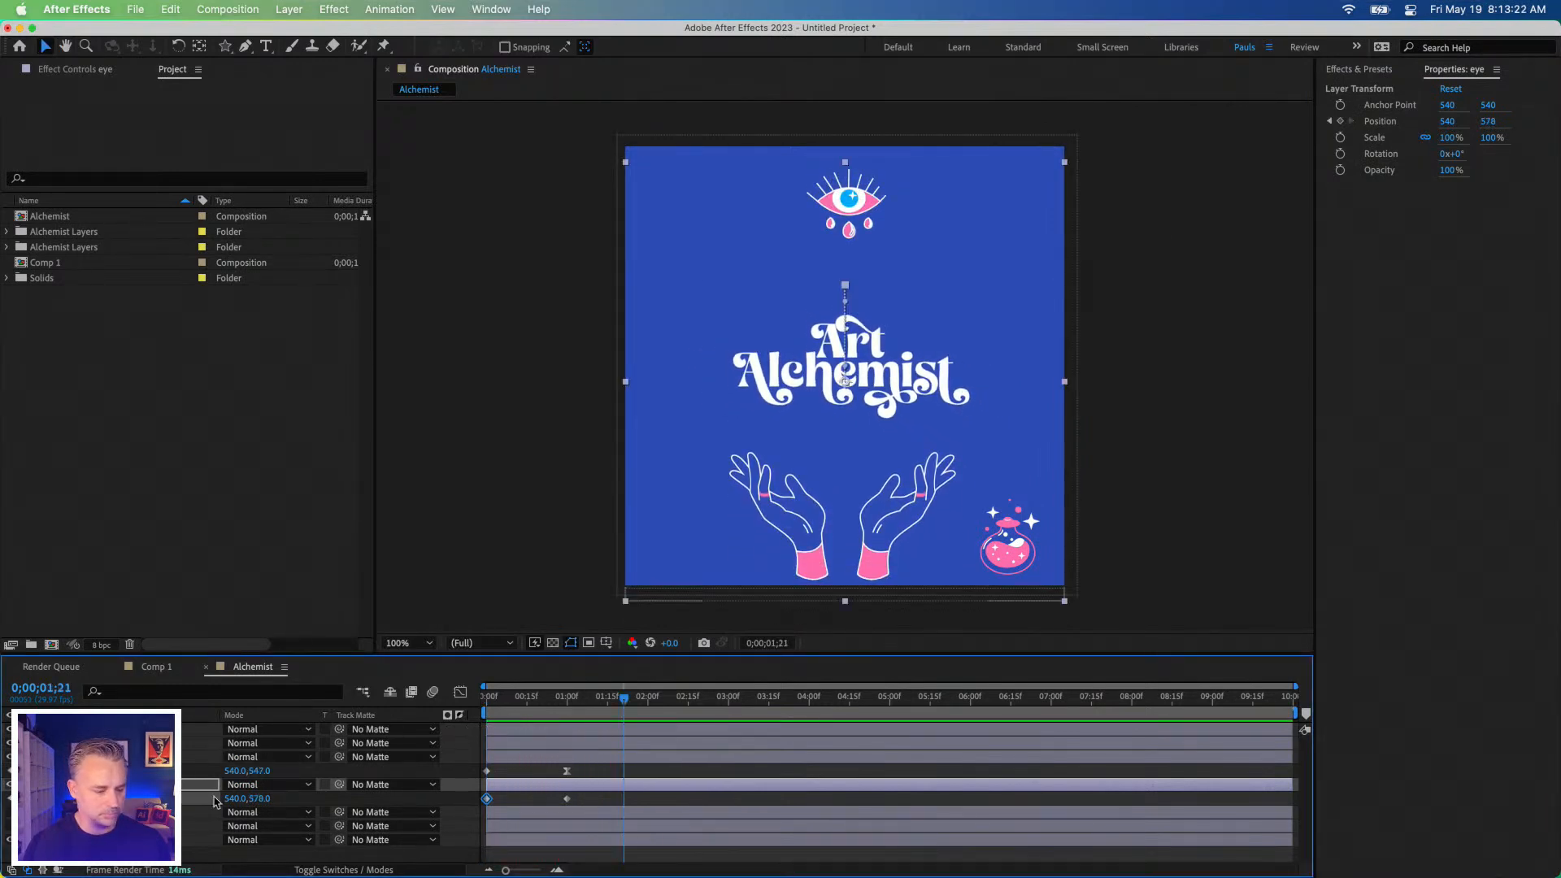
Apply Easy Ease to the eye layer's Position keyframe at 0;00;01;00 and deselect the layer.
left_click(567, 800)
right_click(567, 799)
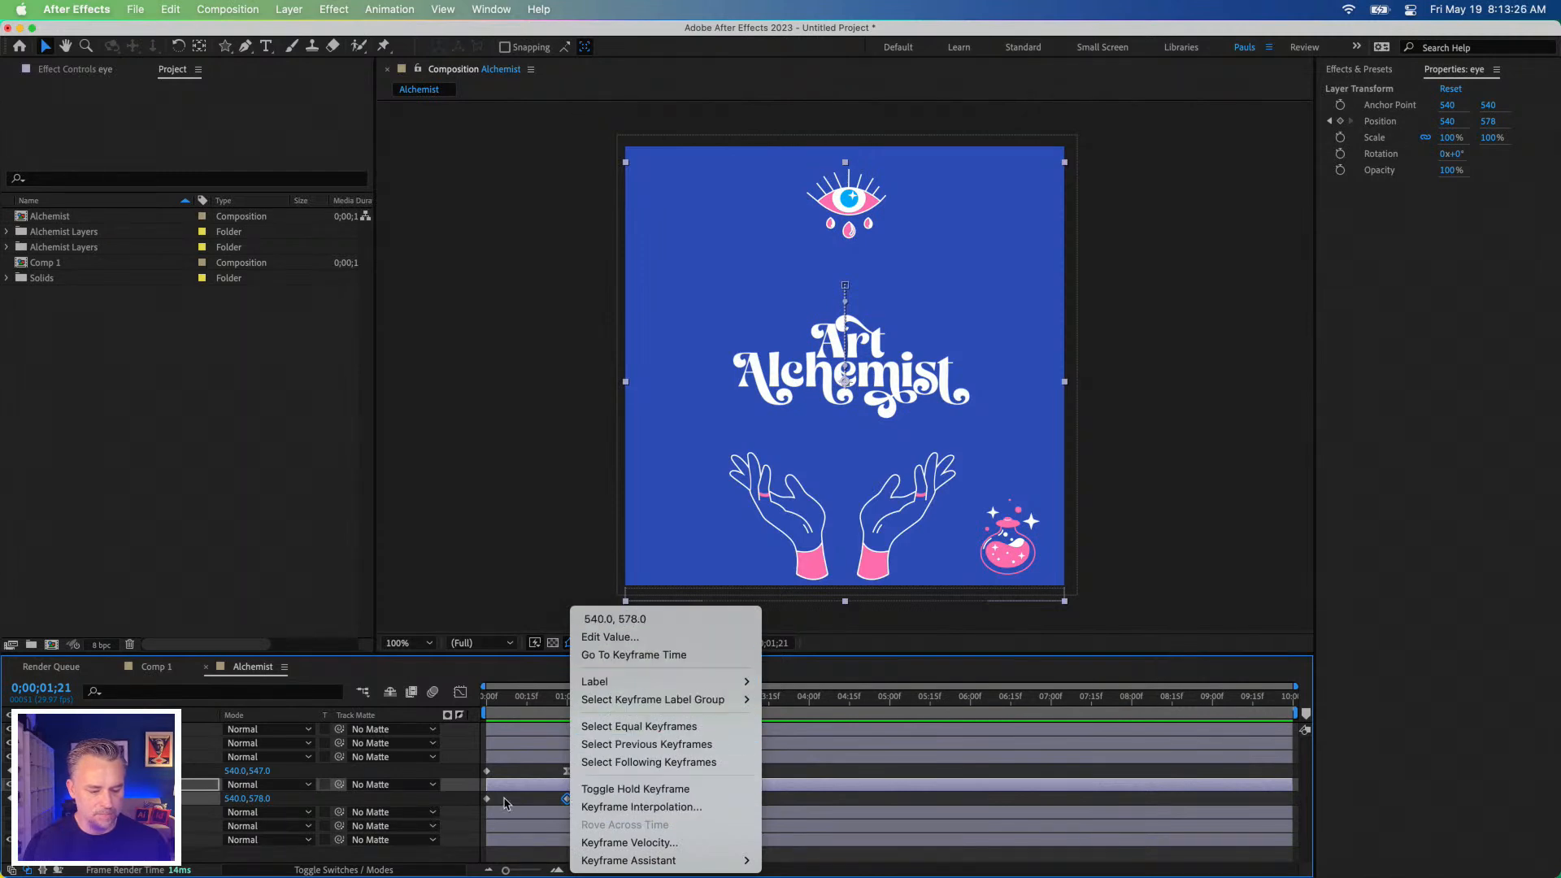
mouse_move(715, 860)
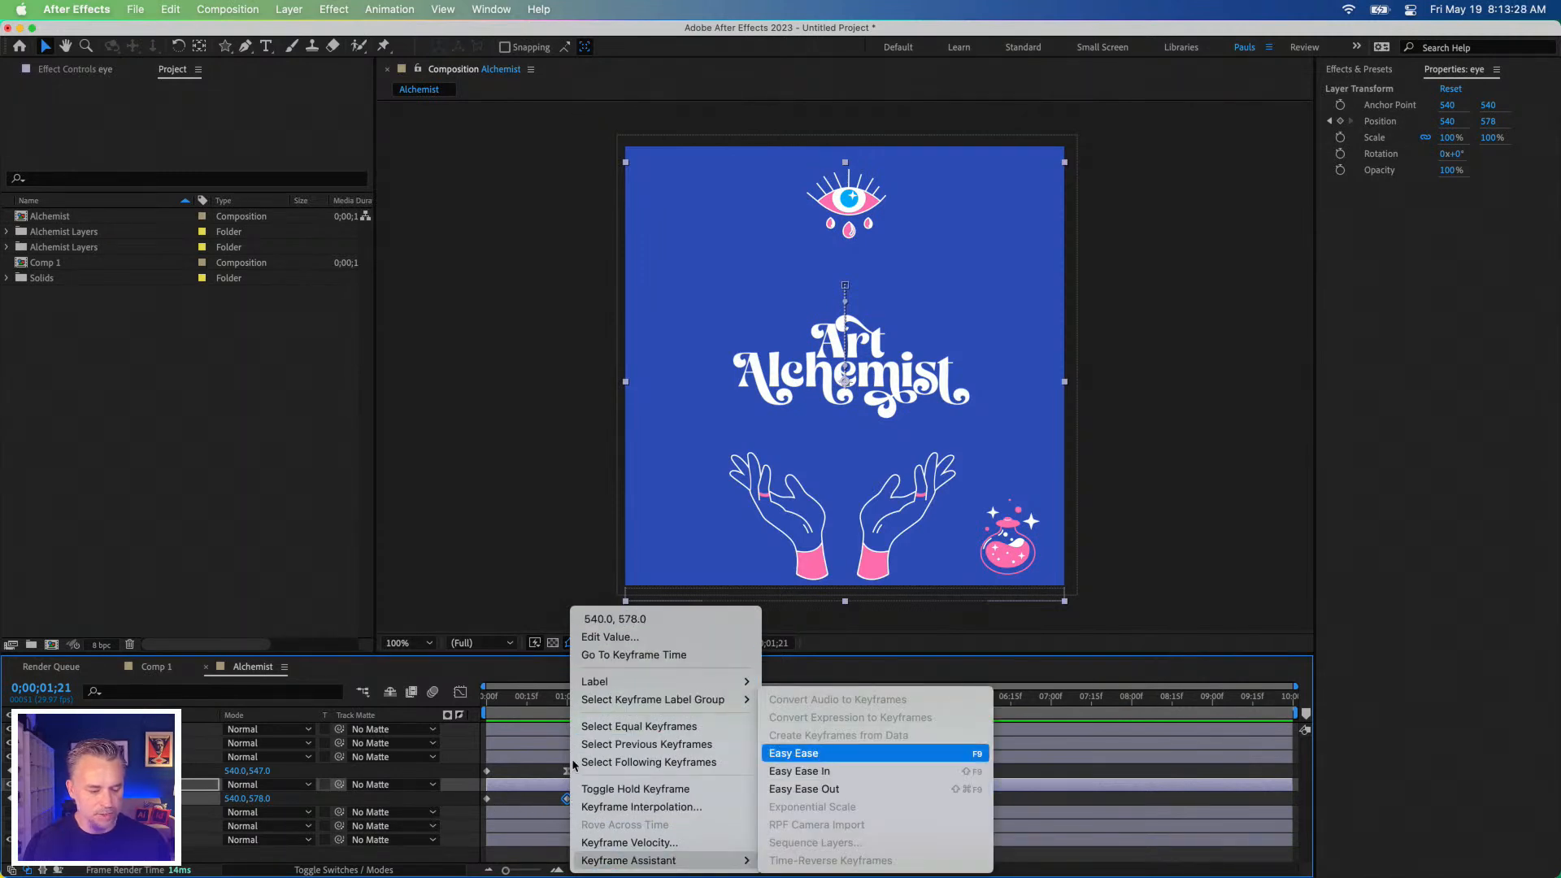
left_click(817, 751)
left_click(97, 854)
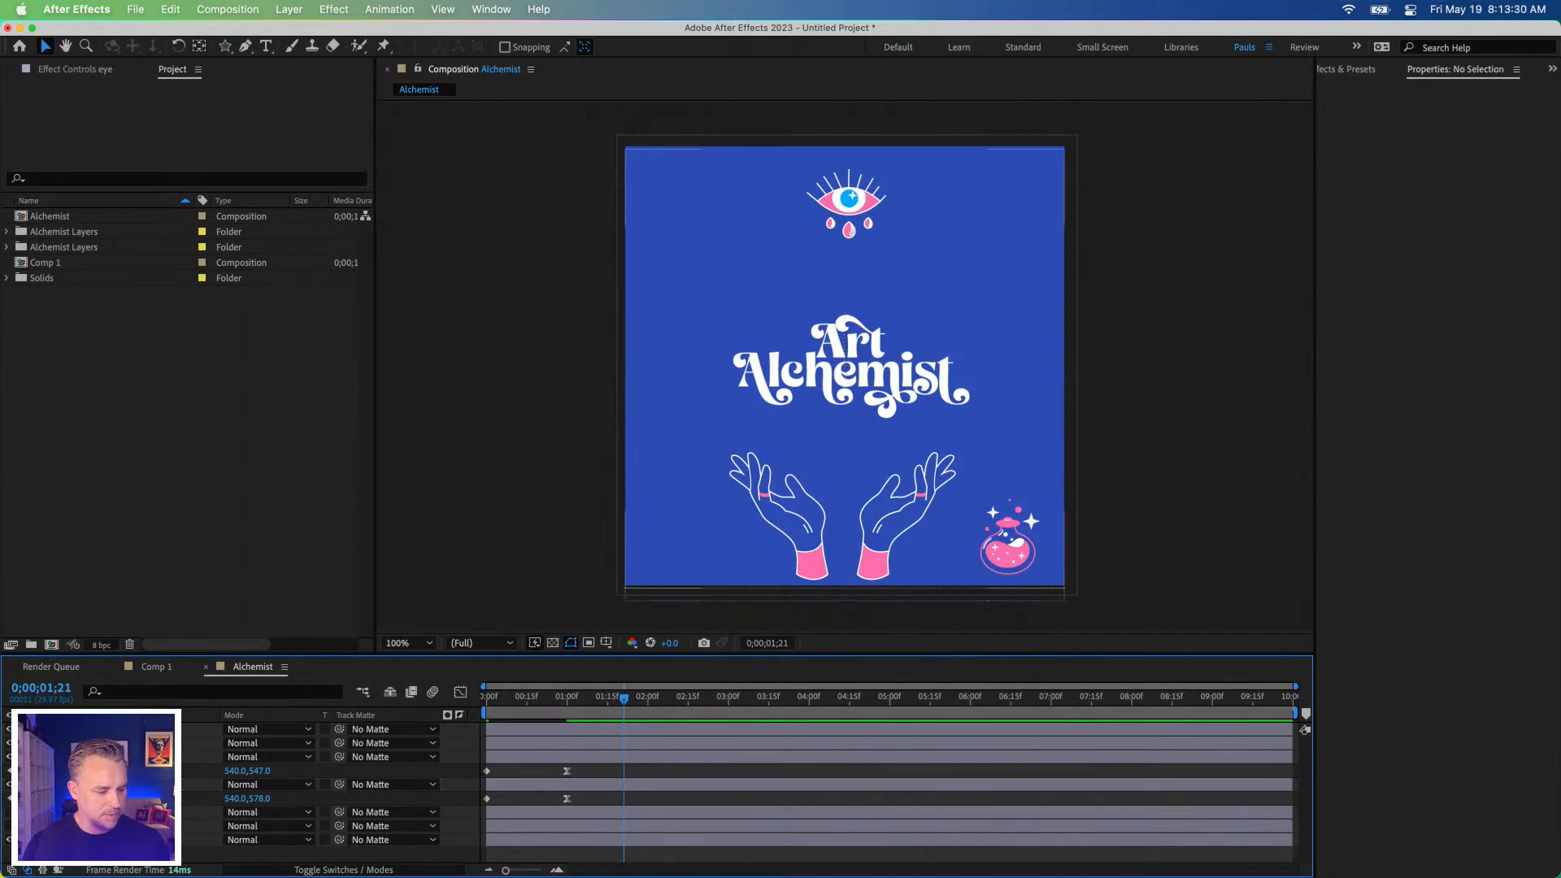
Show the triangle and ray burst artwork to inspect it in the composition, and hide both layers again.
left_click(98, 812)
left_click(10, 812)
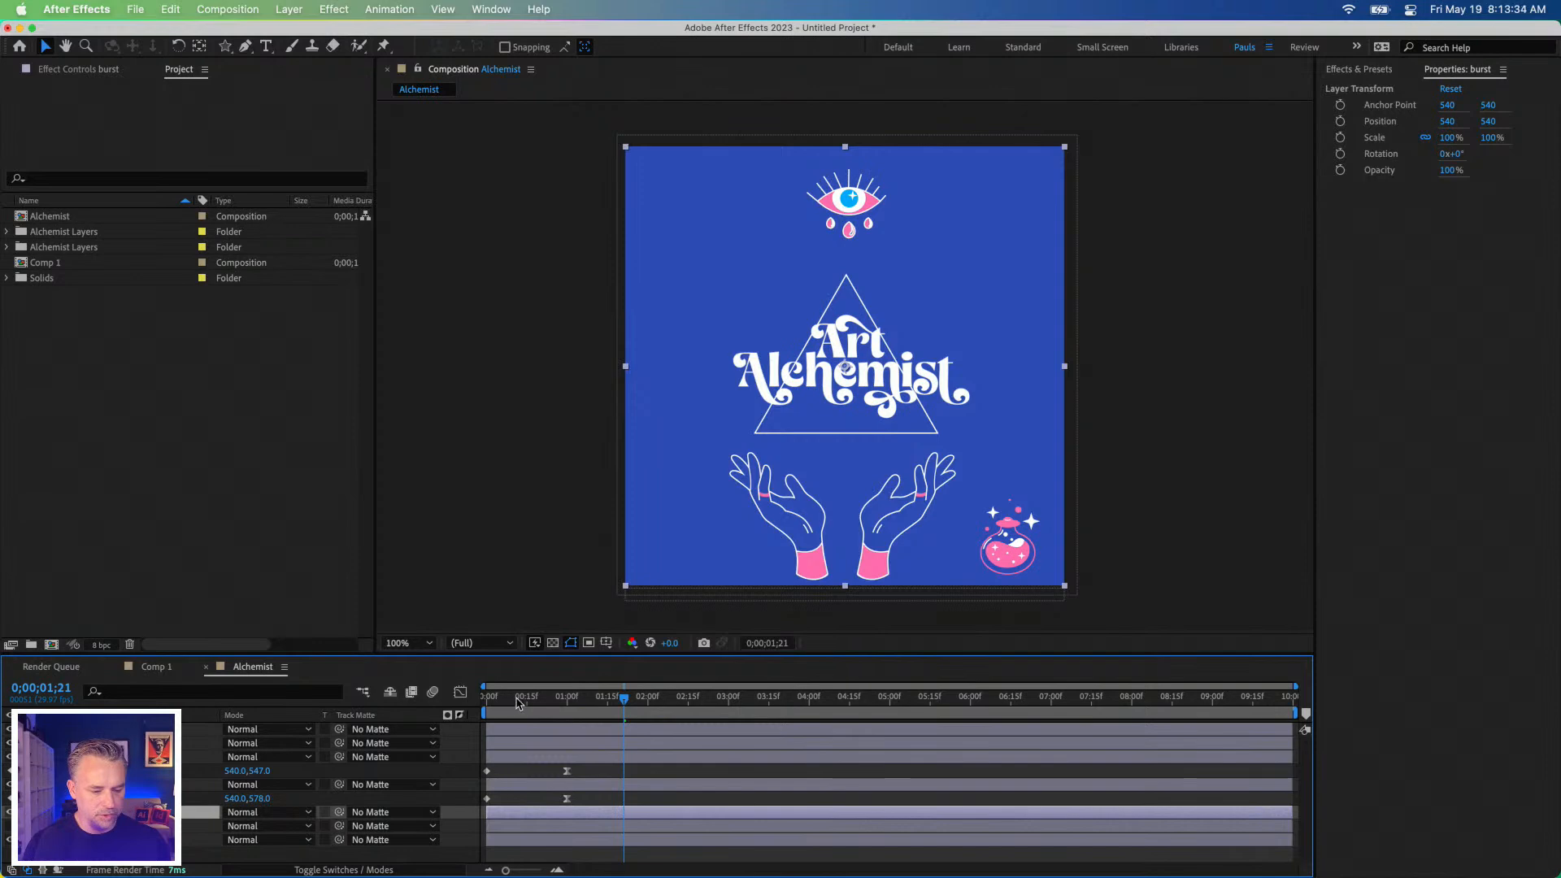
key("Home")
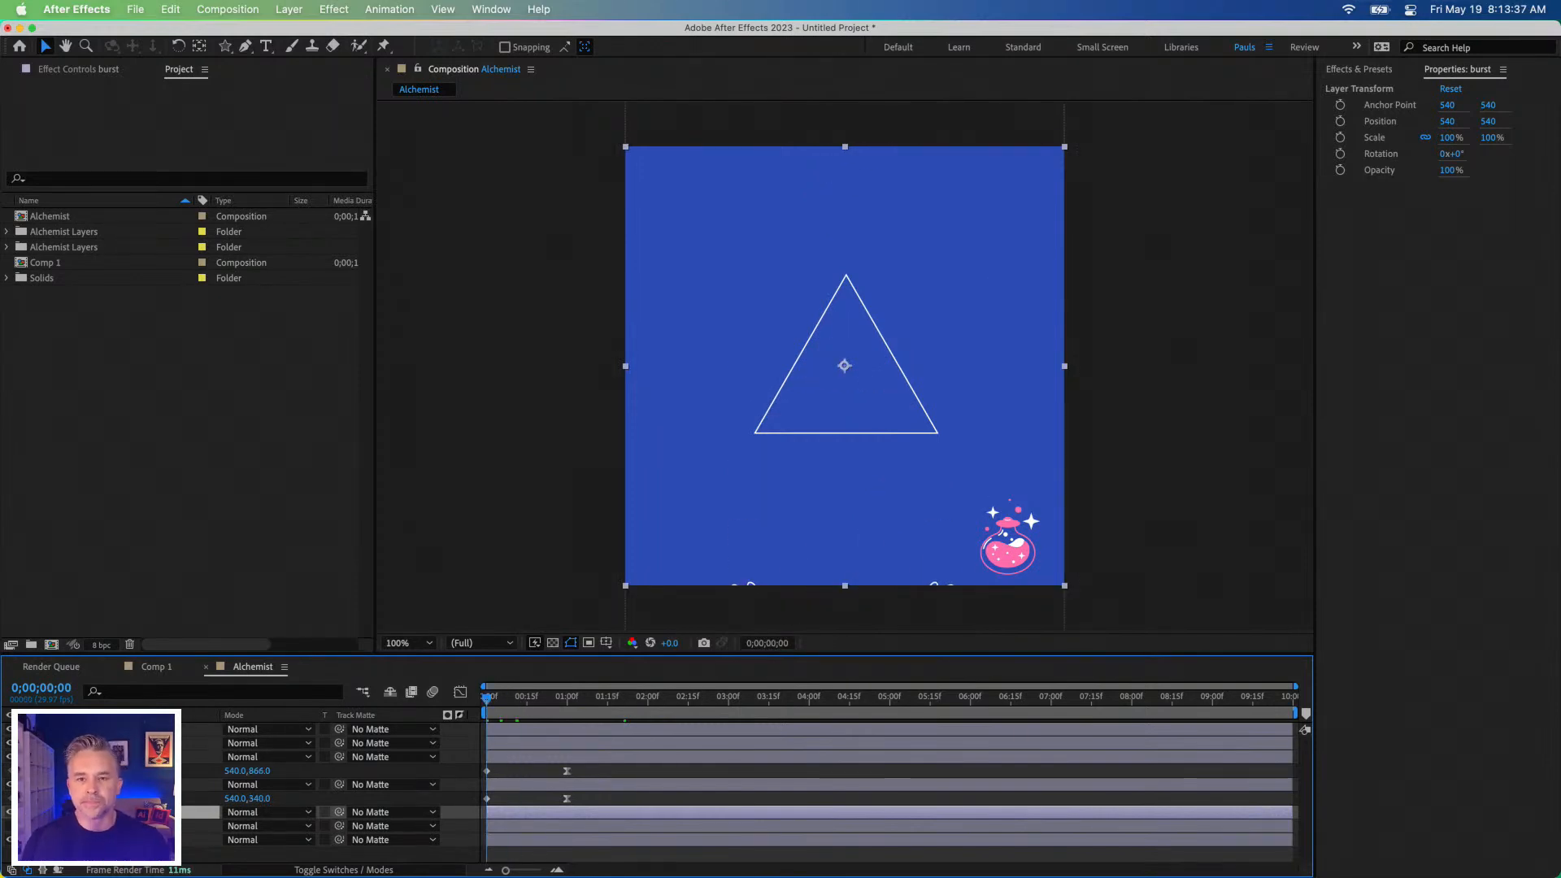
key("space")
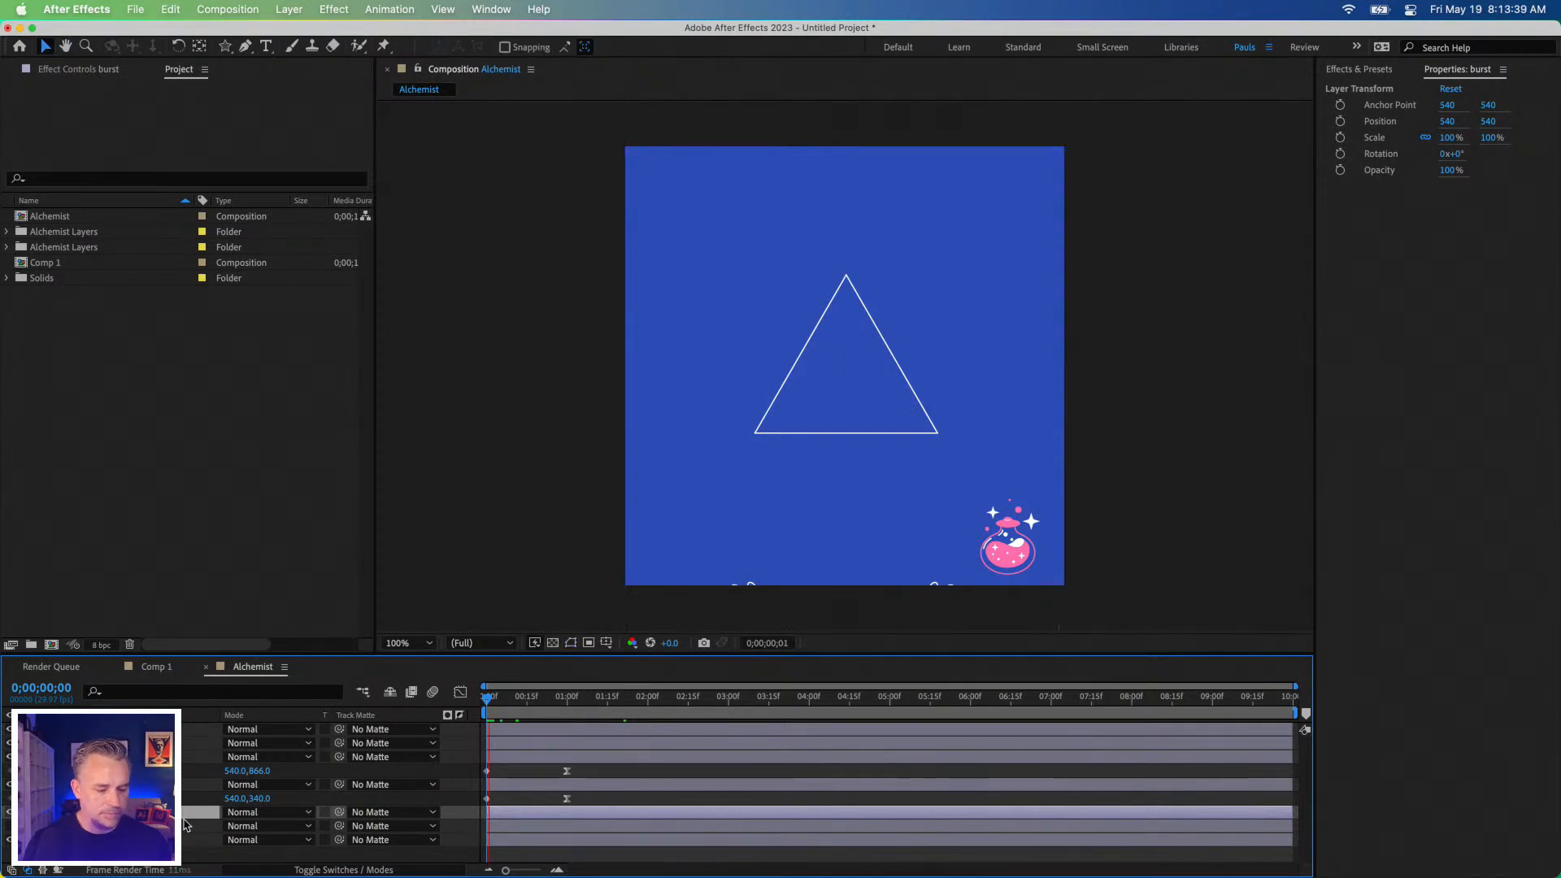
key("space")
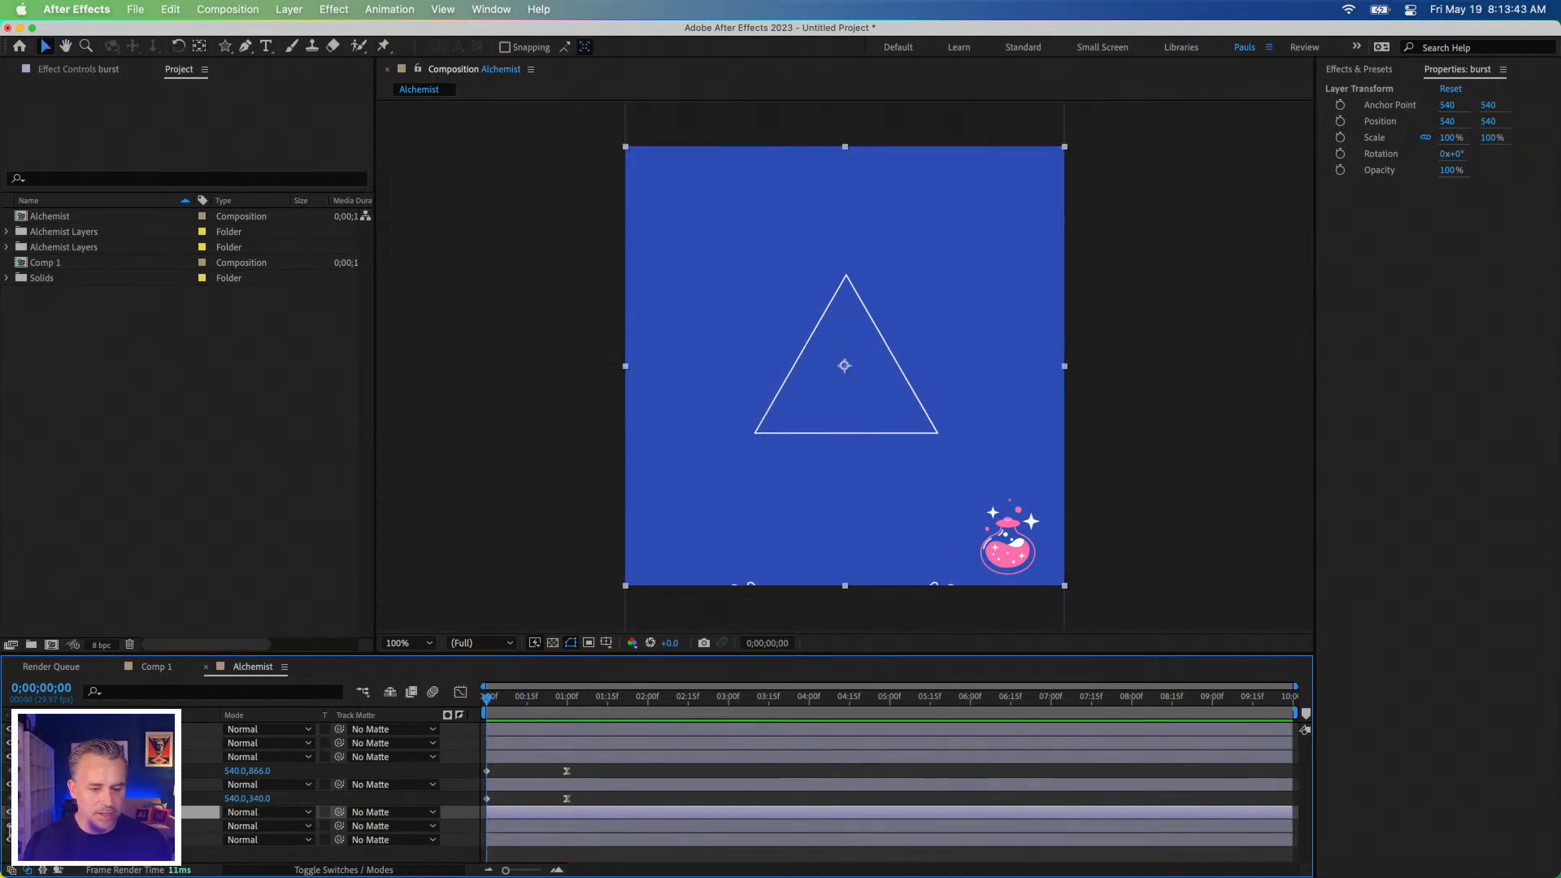
left_click(9, 826)
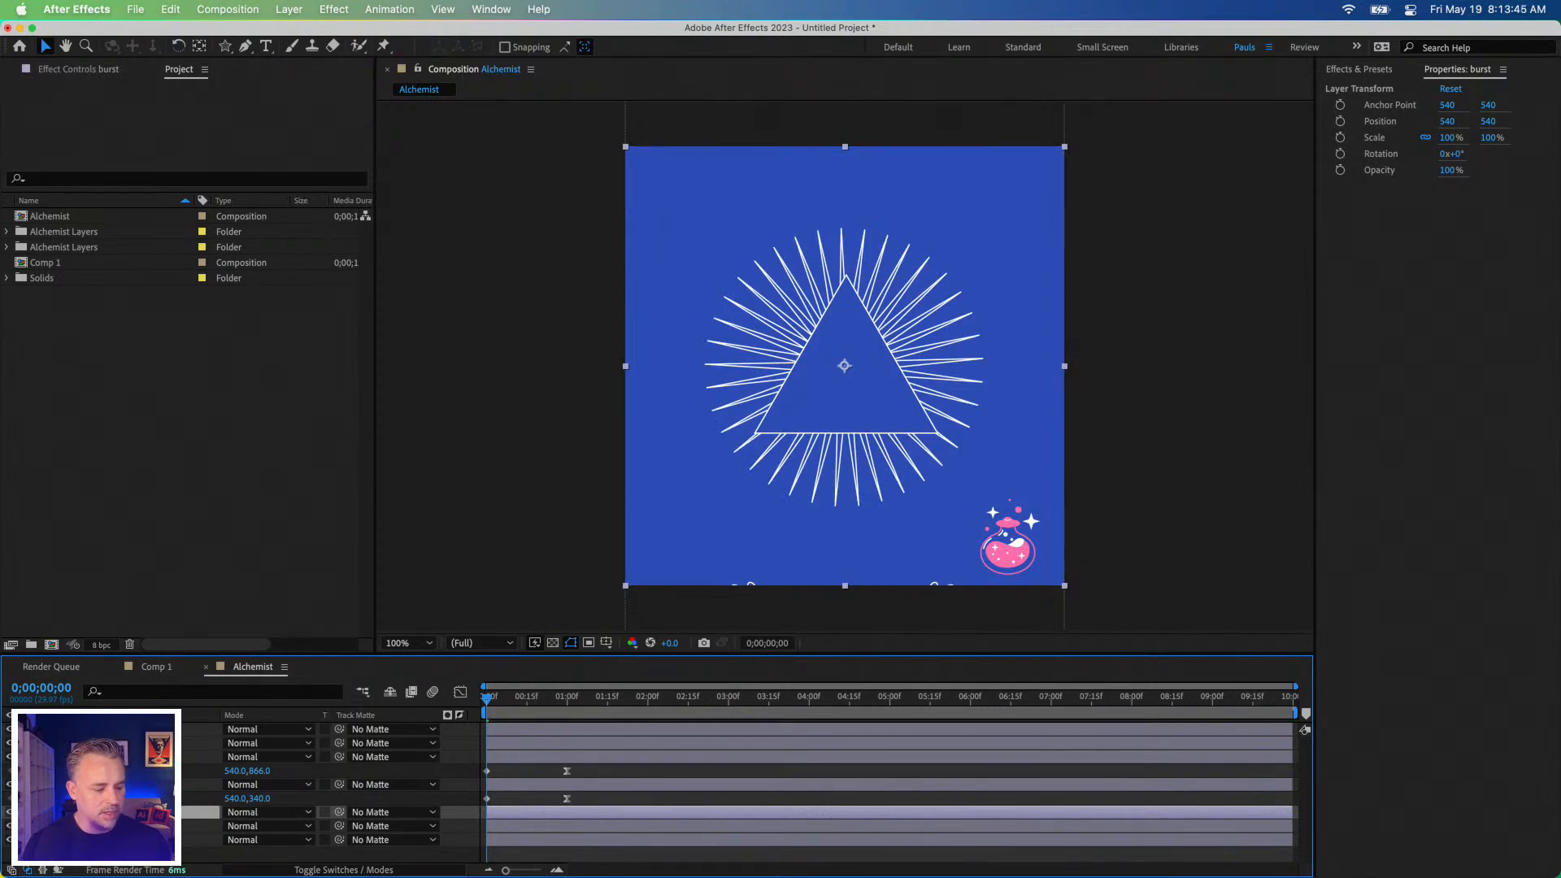
left_click(9, 826)
left_click(9, 812)
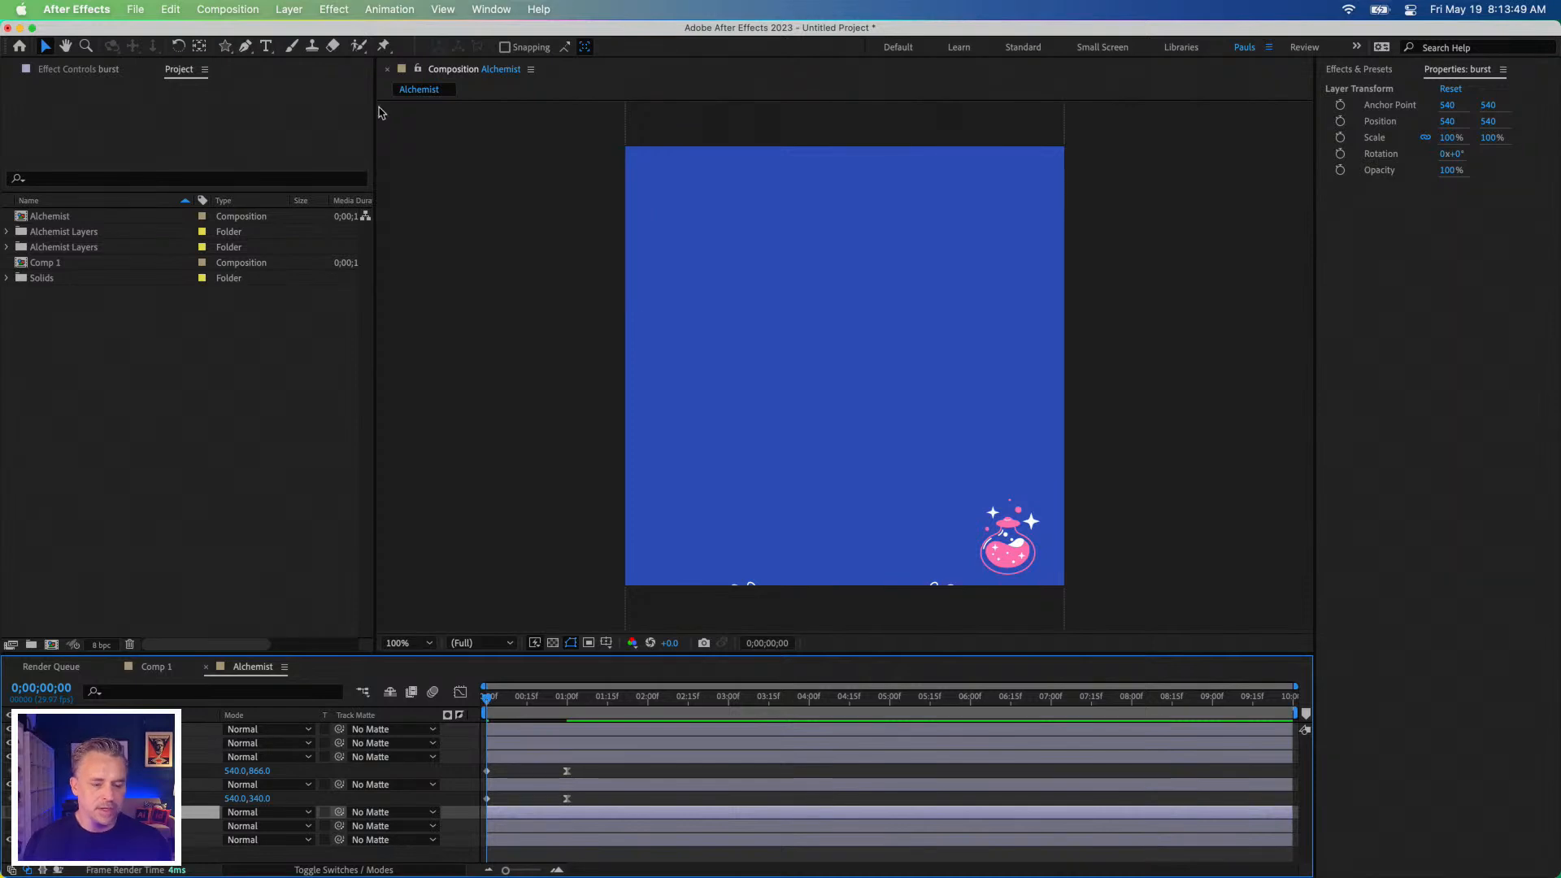
Draw a five-pointed star with an outer radius of about 333 around the composition's centre, and place its layer behind the logo, hands and eye.
left_click(464, 200)
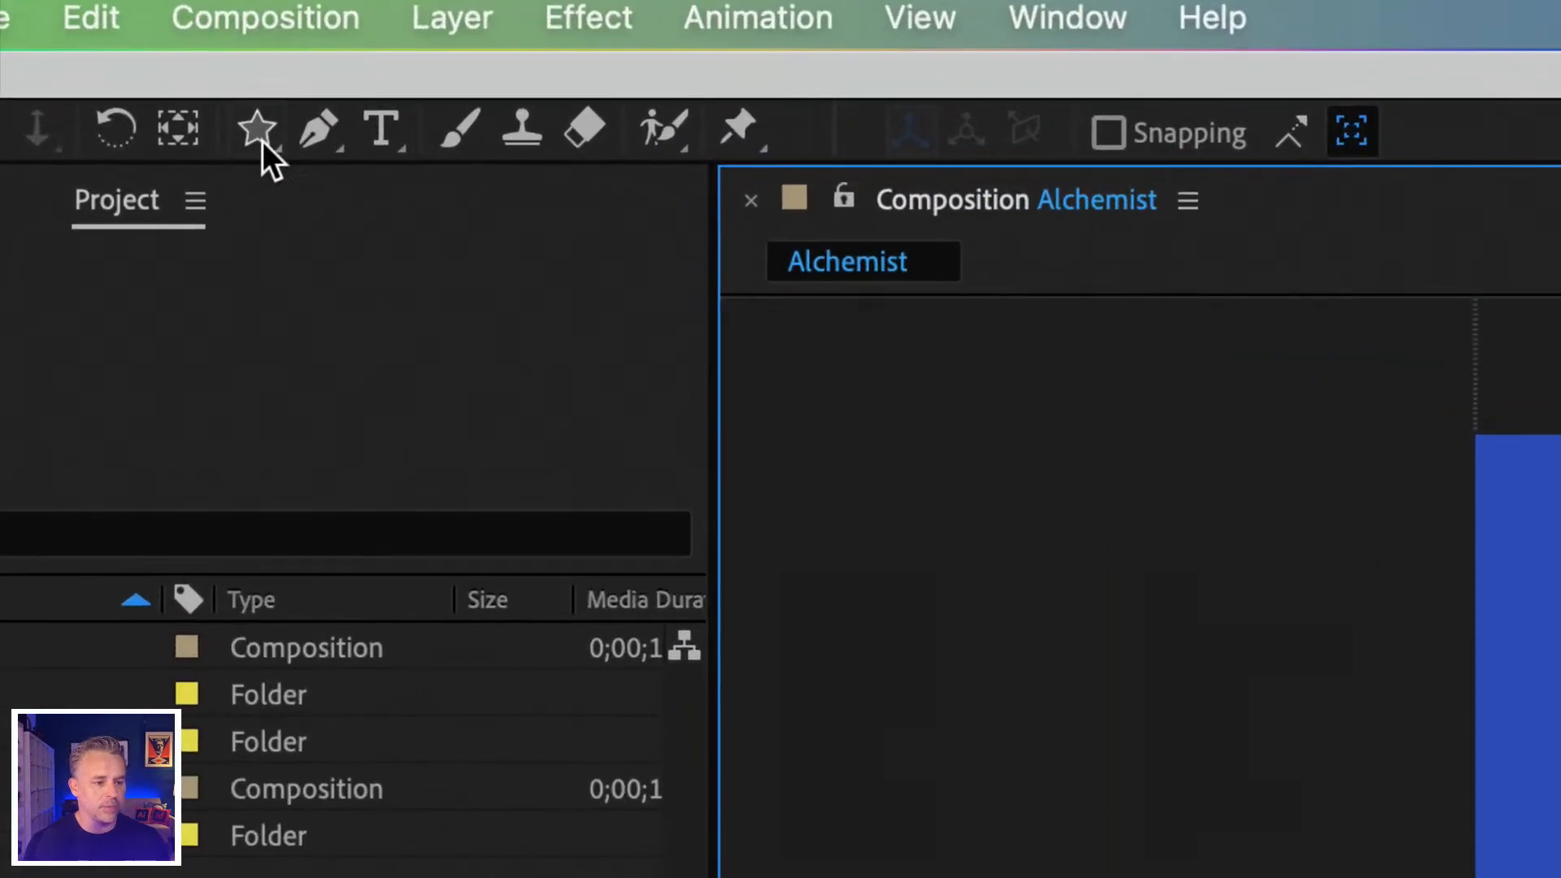
left_click(260, 132)
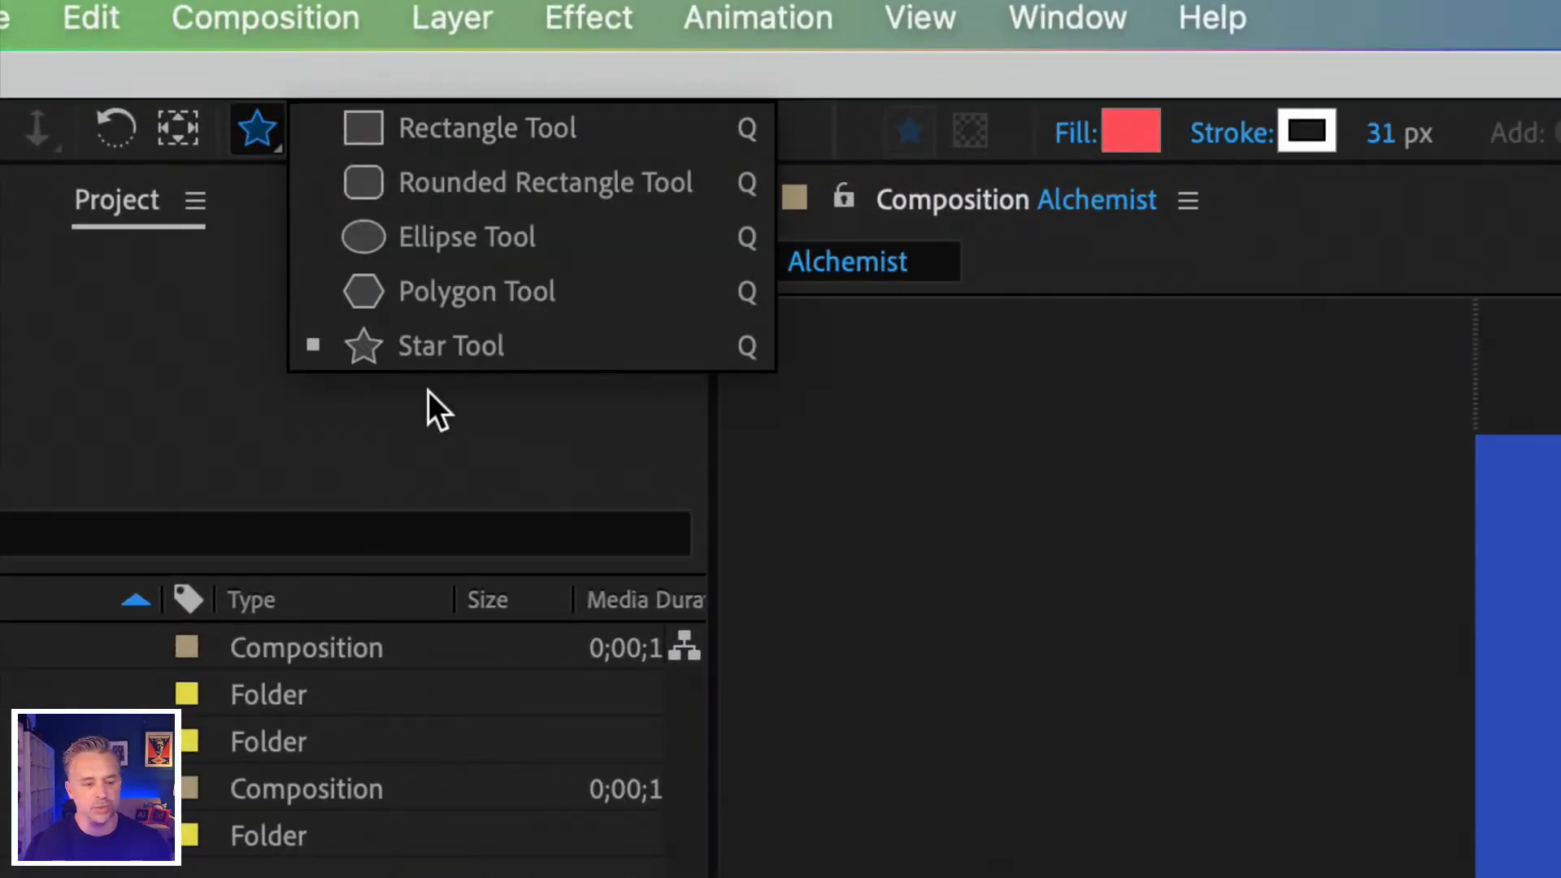
left_click(413, 341)
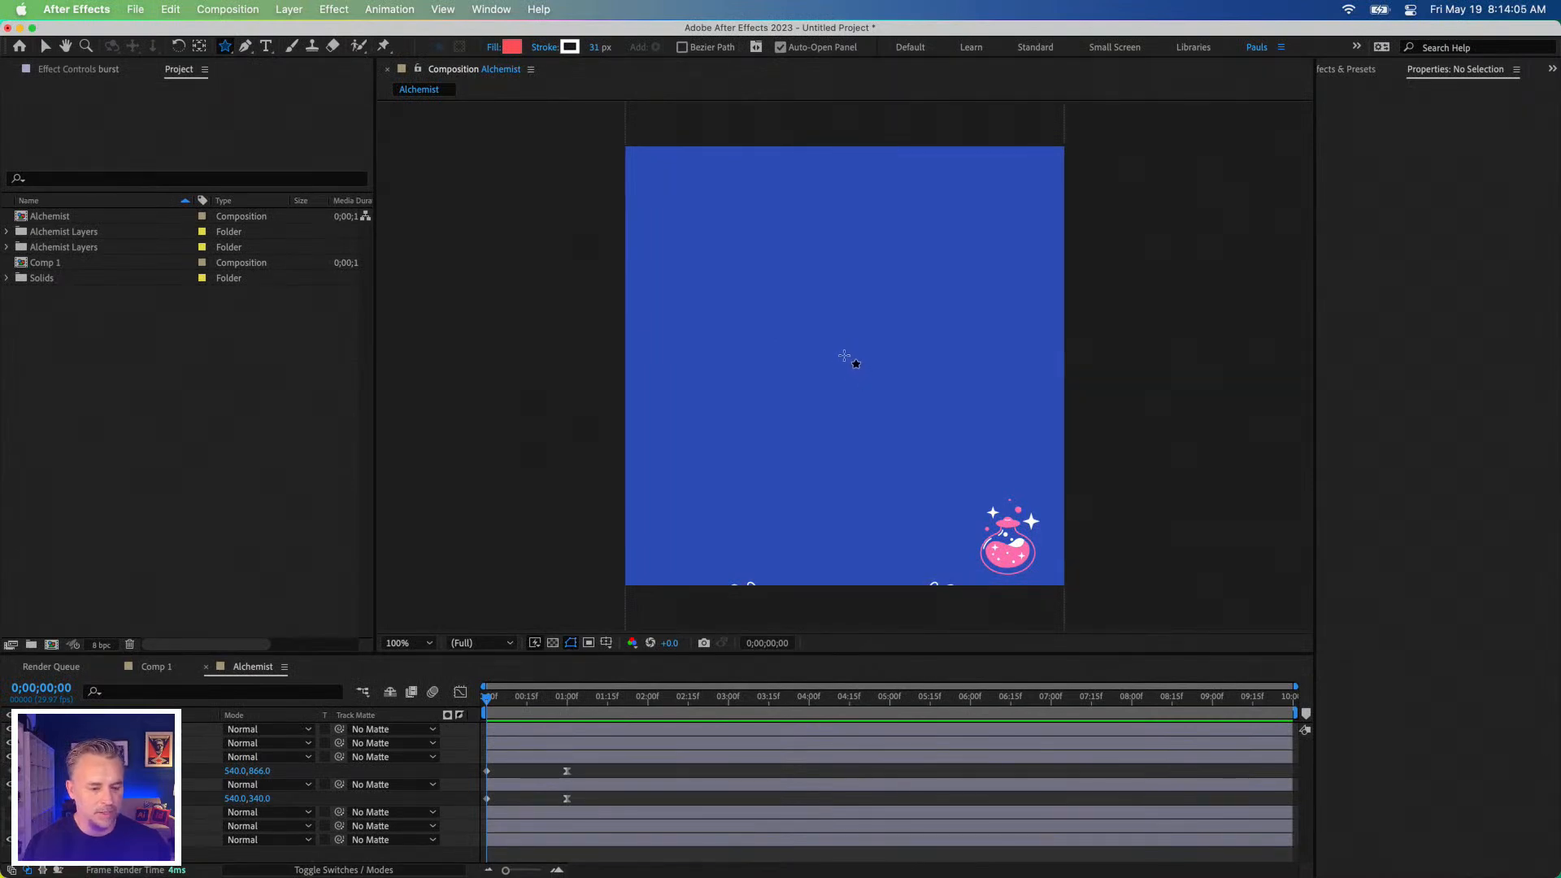
left_click_drag(846, 356, 935, 453)
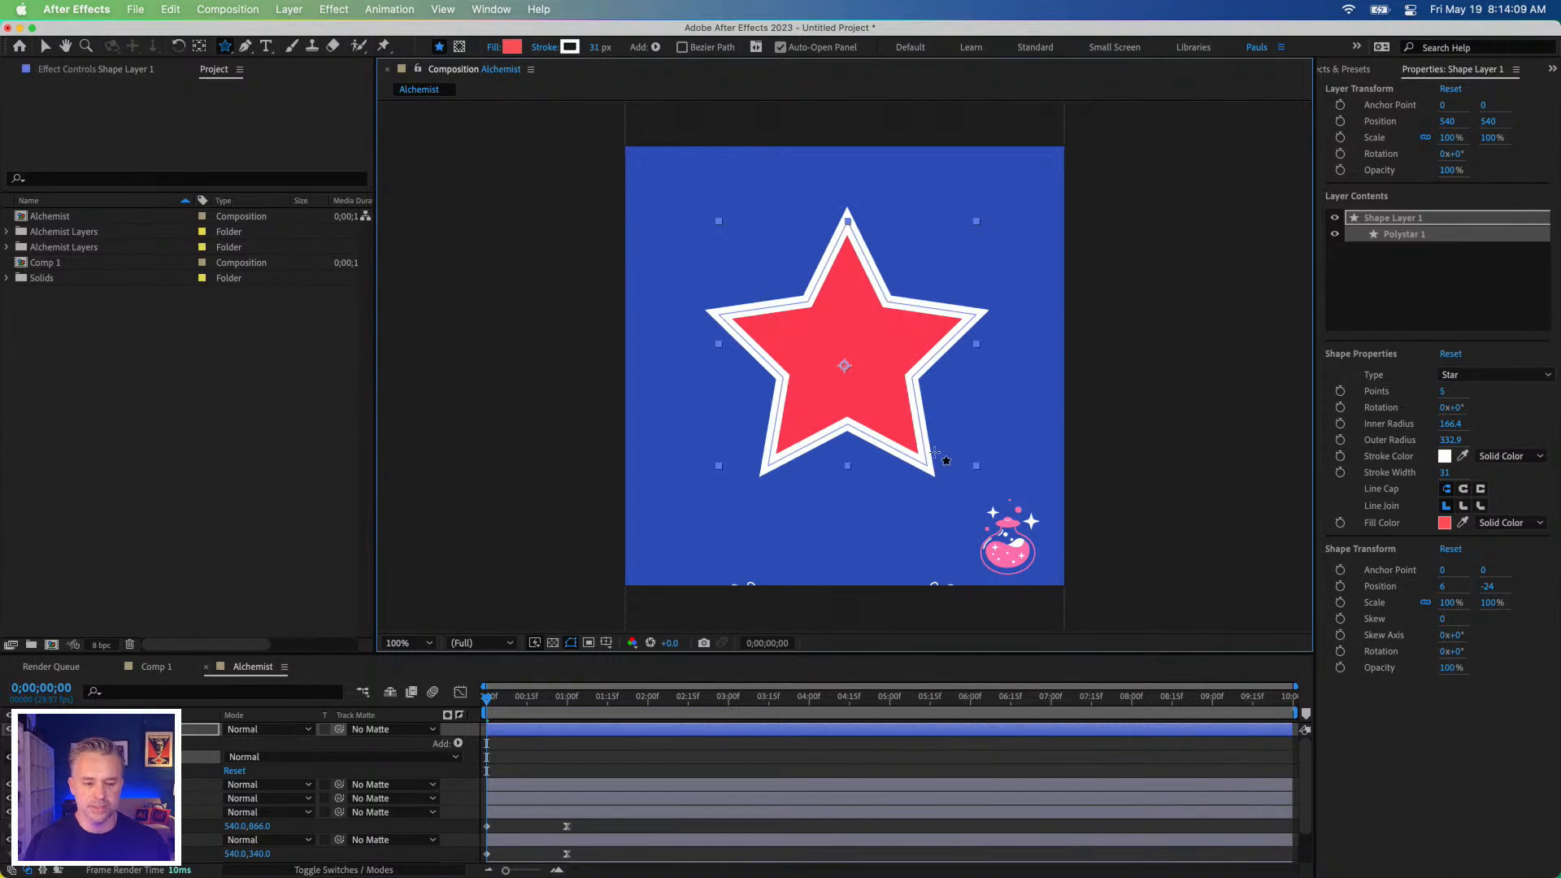
left_click_drag(106, 729, 106, 860)
left_click_drag(556, 699, 608, 699)
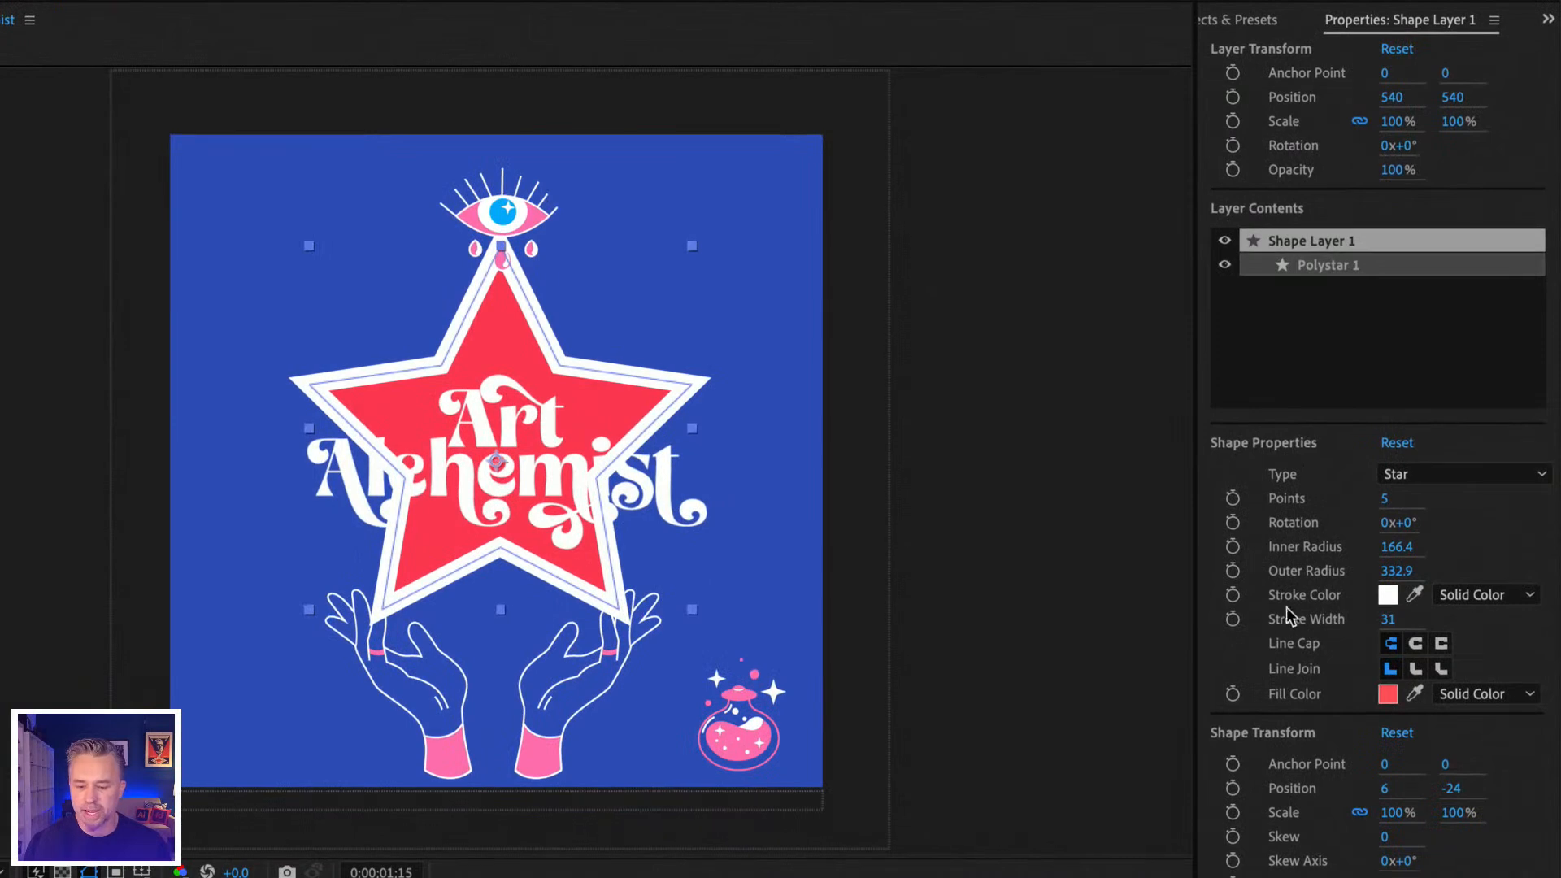
Set the star to 14 points and give its stroke round line caps and round line joins.
left_click_drag(1383, 498, 1408, 498)
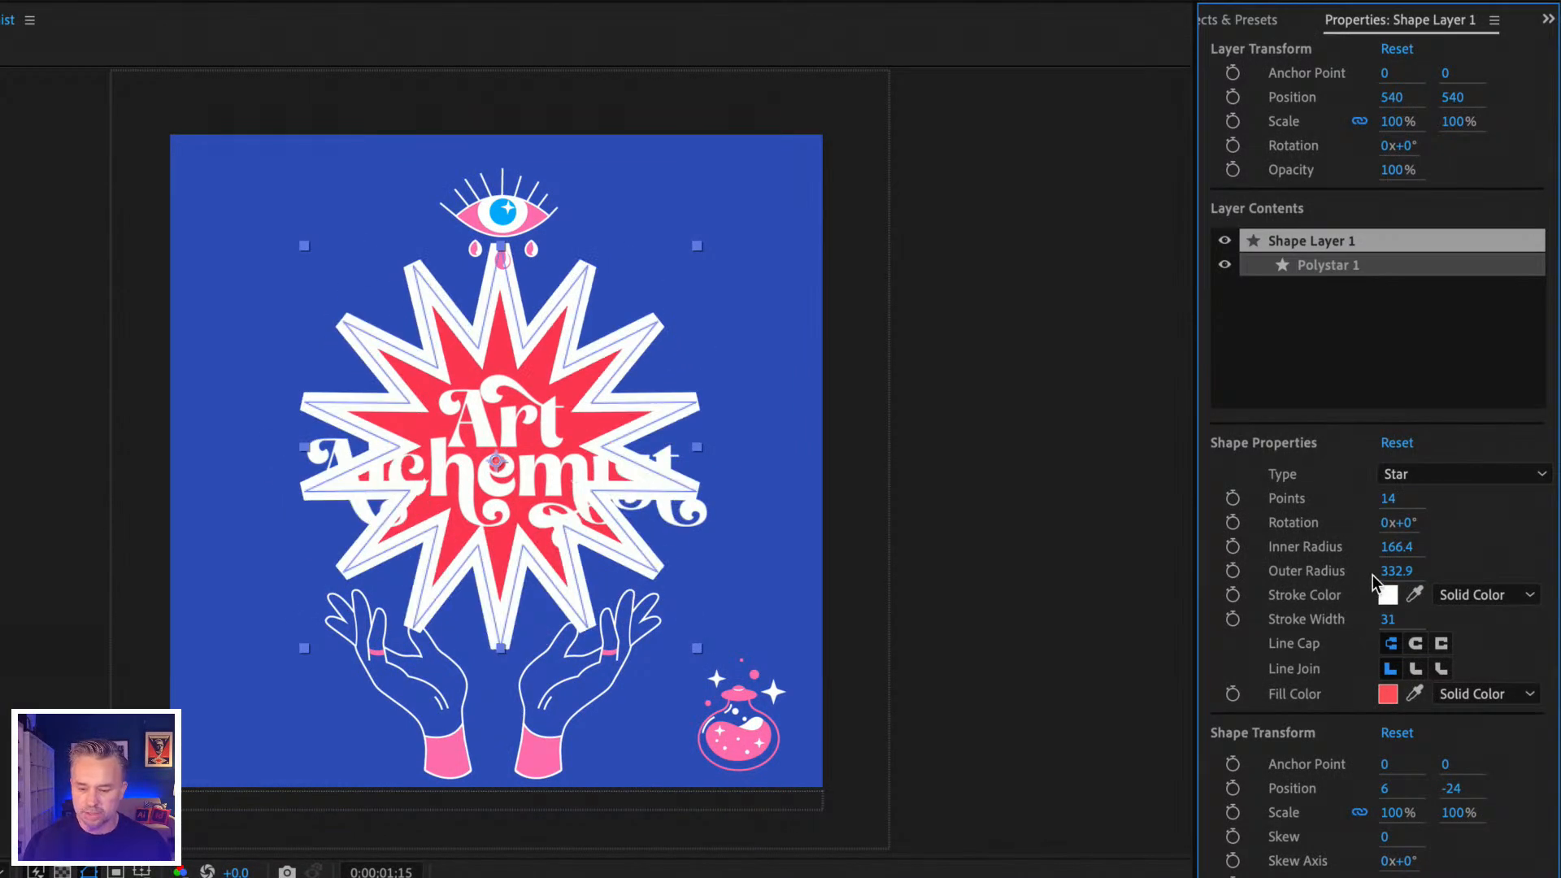
left_click(1415, 643)
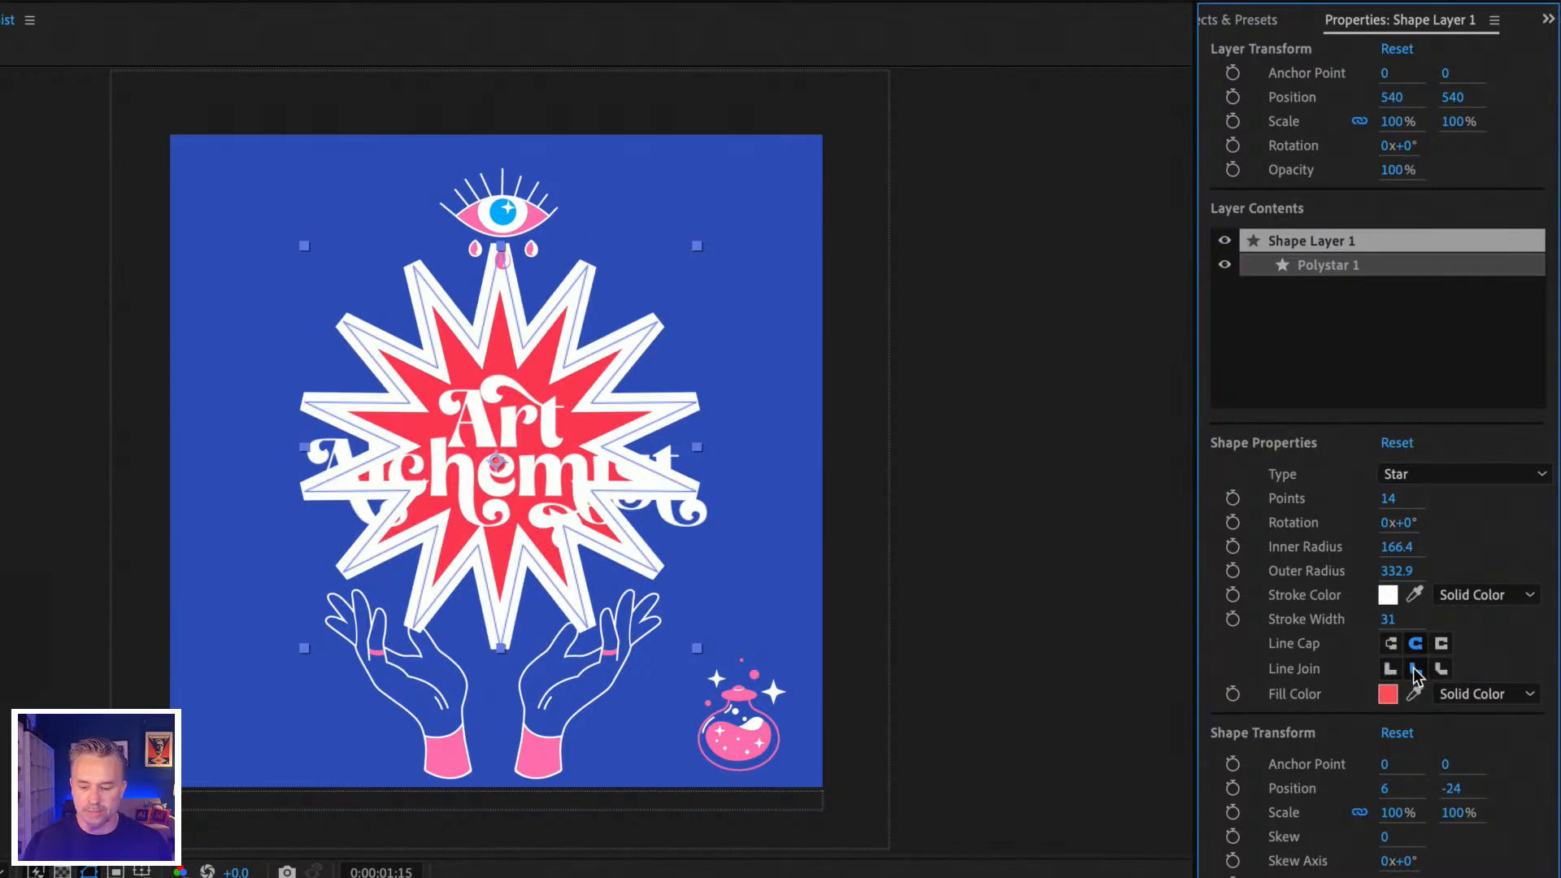
left_click(1416, 669)
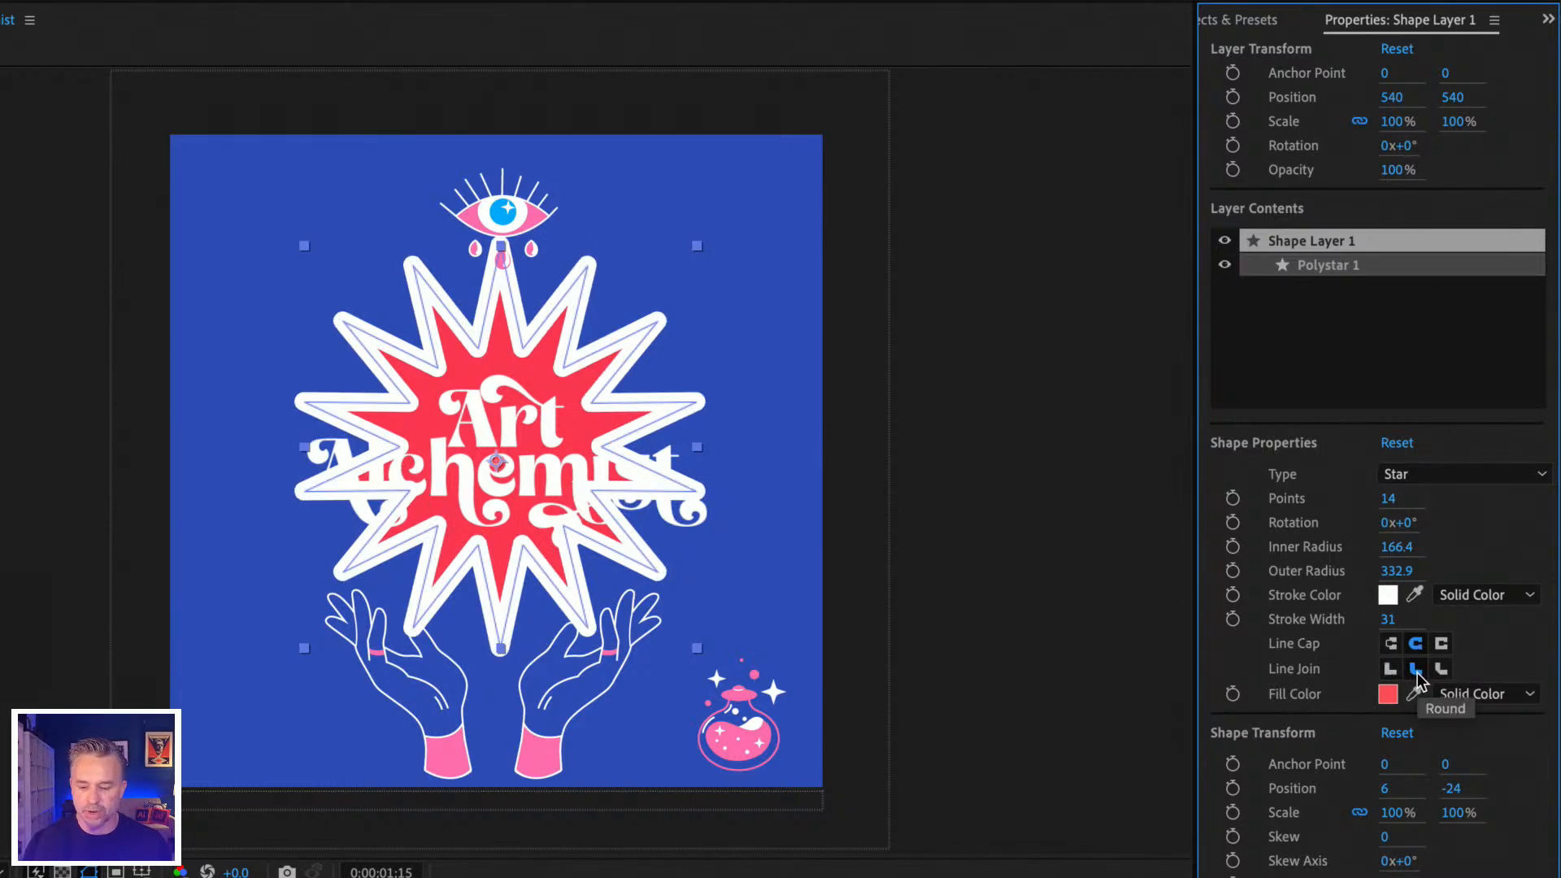
left_click(1387, 499)
left_click(1456, 519)
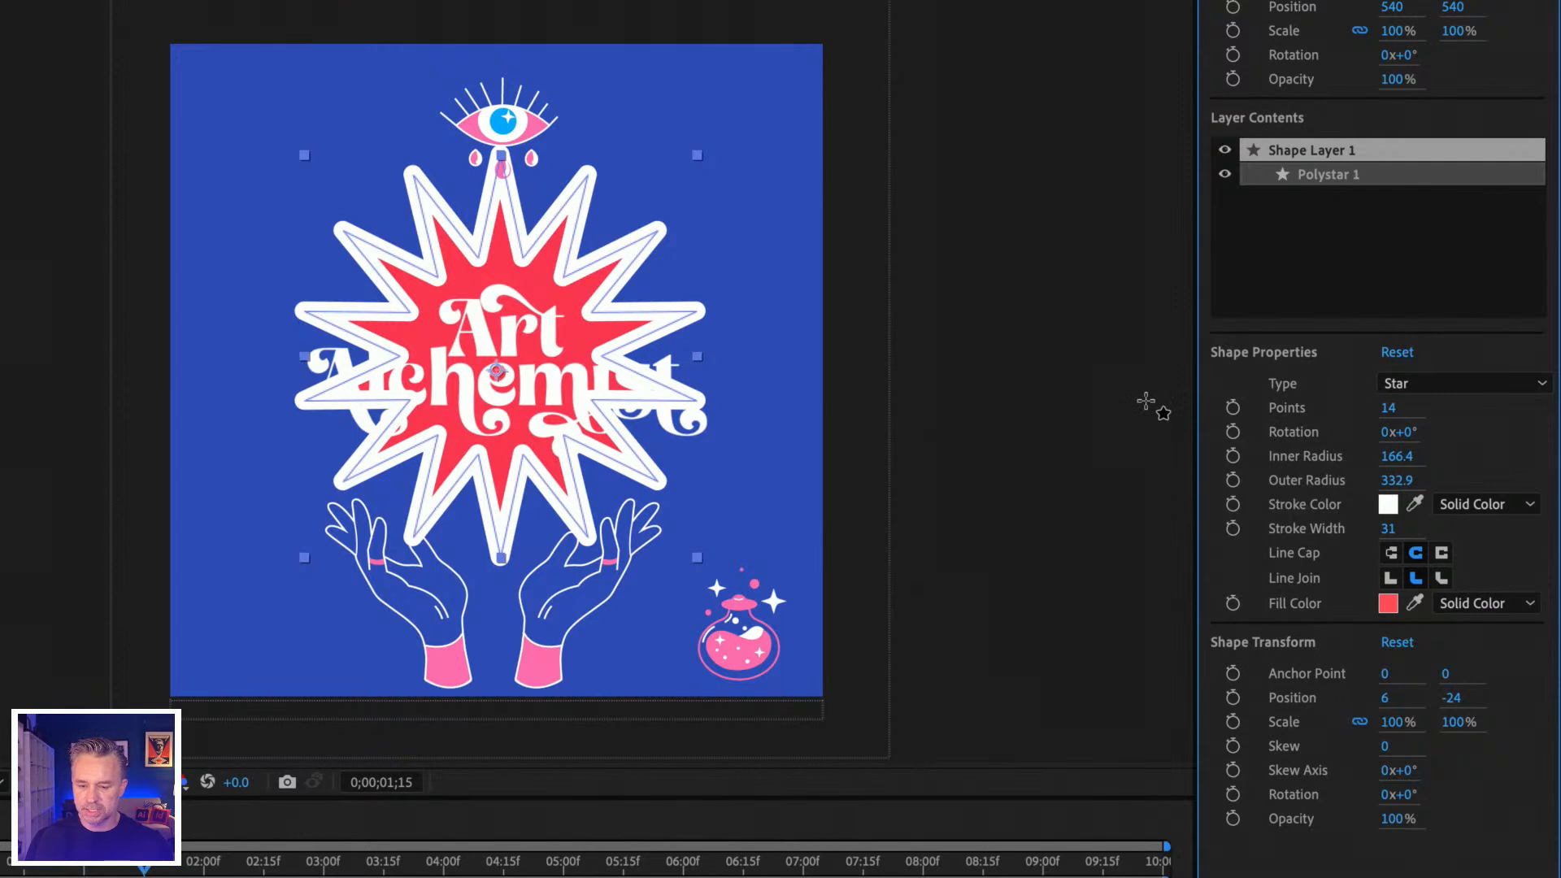
Set the star's stroke width to 6 and sample its fill color from the blue background.
left_click_drag(1388, 528, 1349, 528)
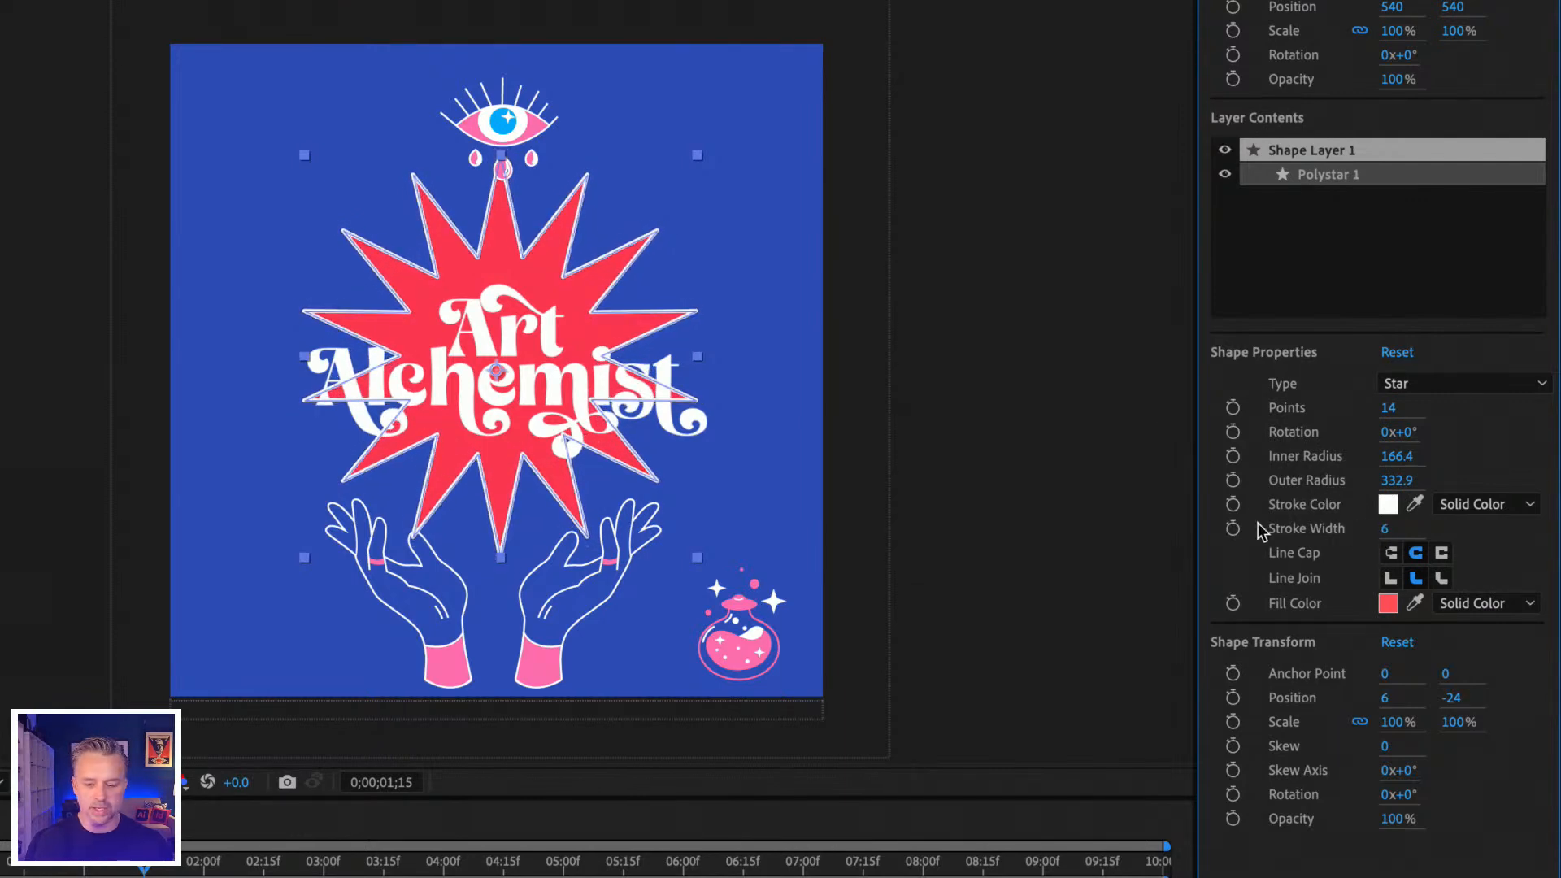
left_click(1387, 604)
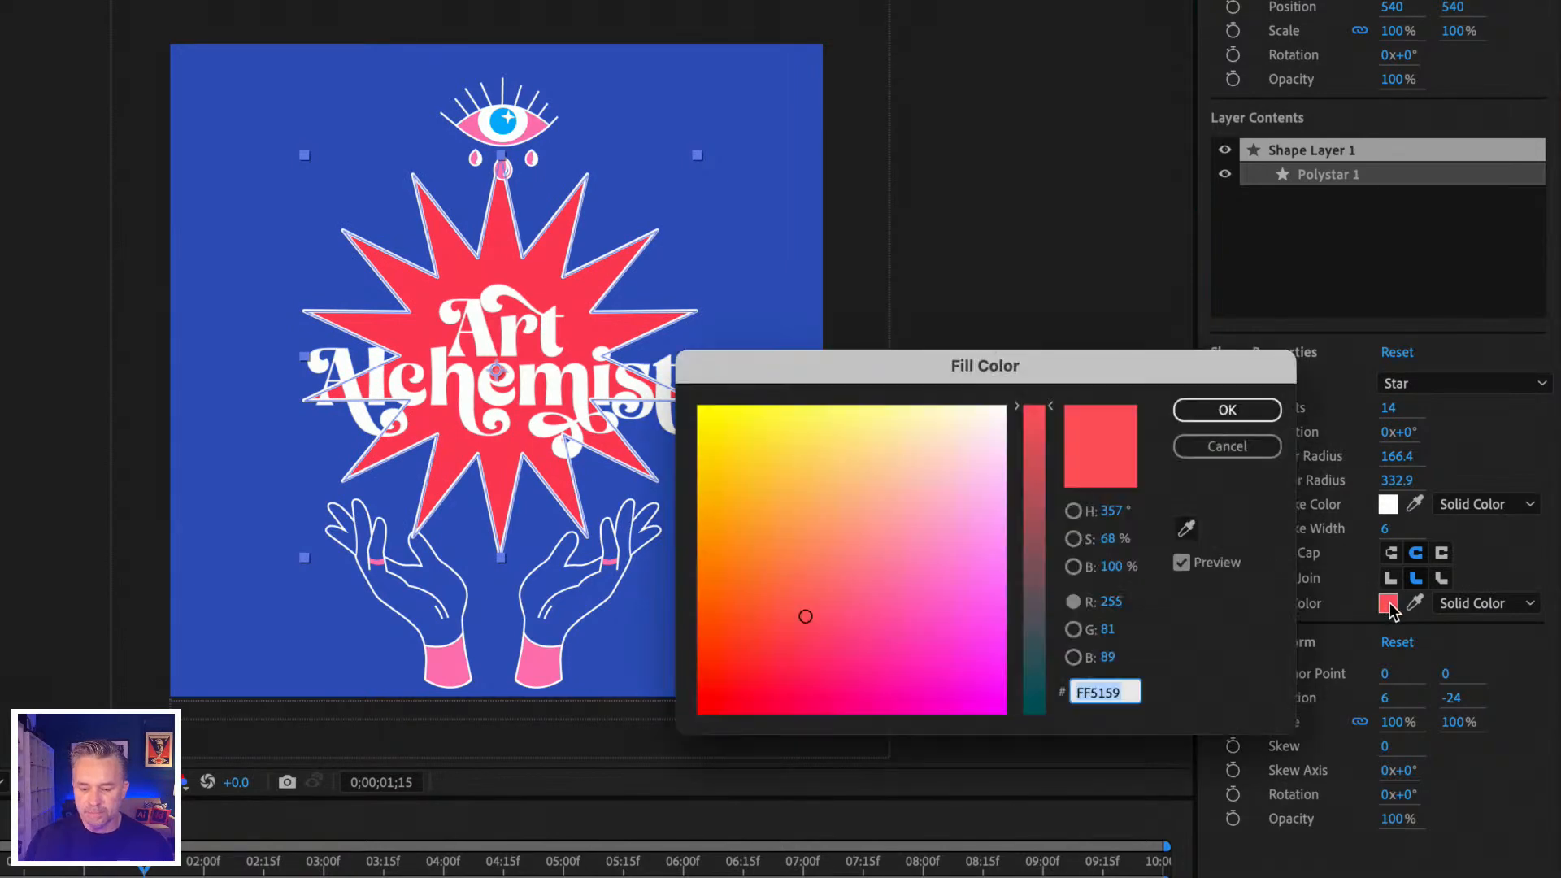
left_click(1201, 442)
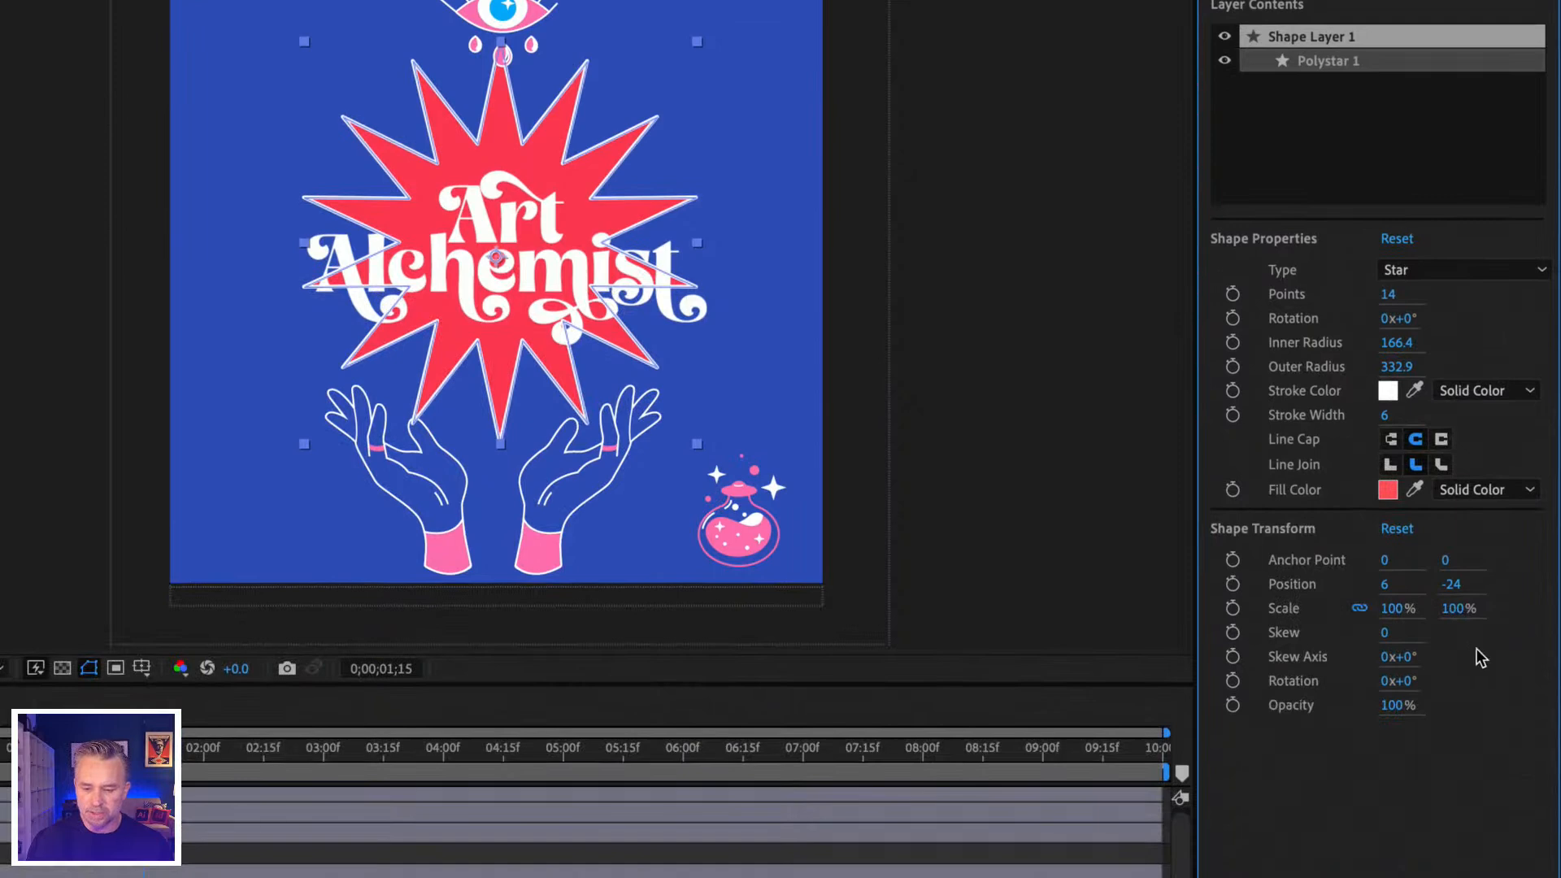
left_click(1413, 490)
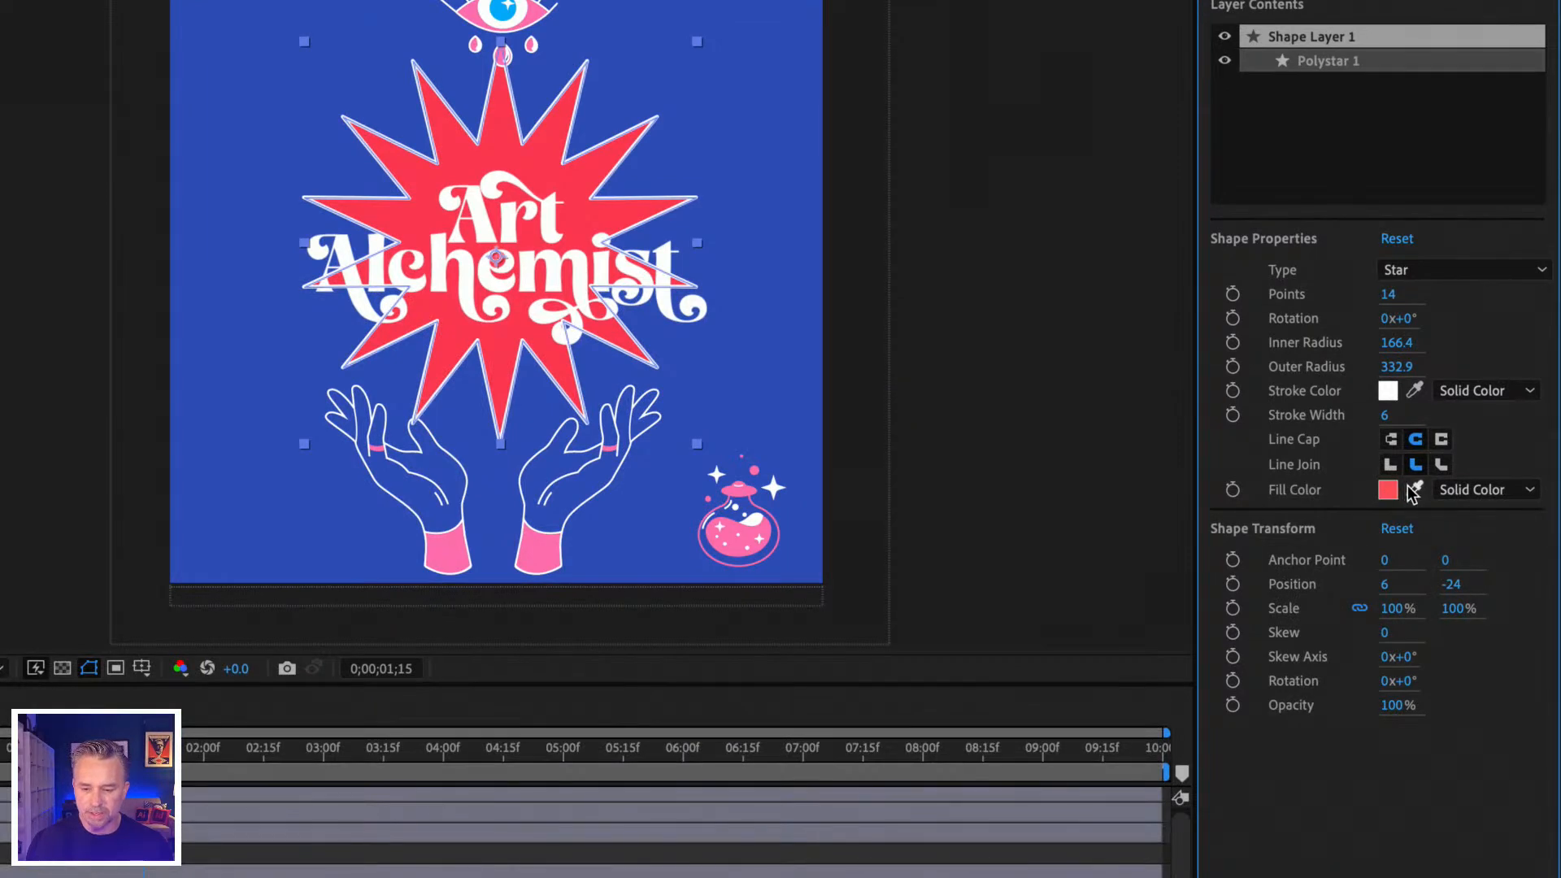
left_click(767, 217)
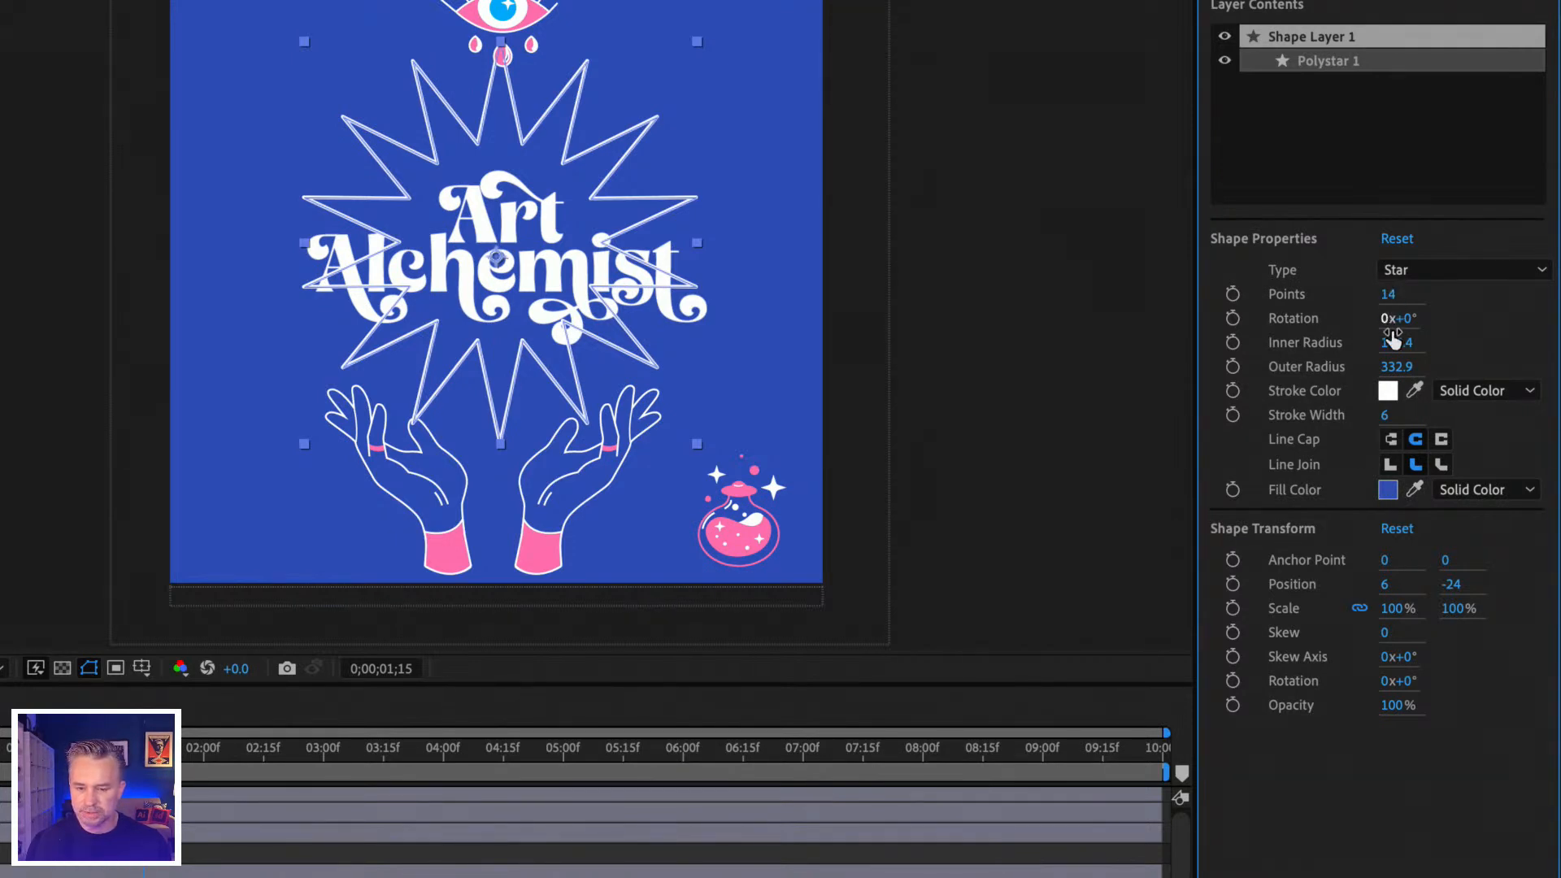
Set the 14-point star's radii to about 161 inner and 399 outer, and draw a second star with an outer radius of about 149 above-left in the same layer.
left_click_drag(1396, 342, 1434, 345)
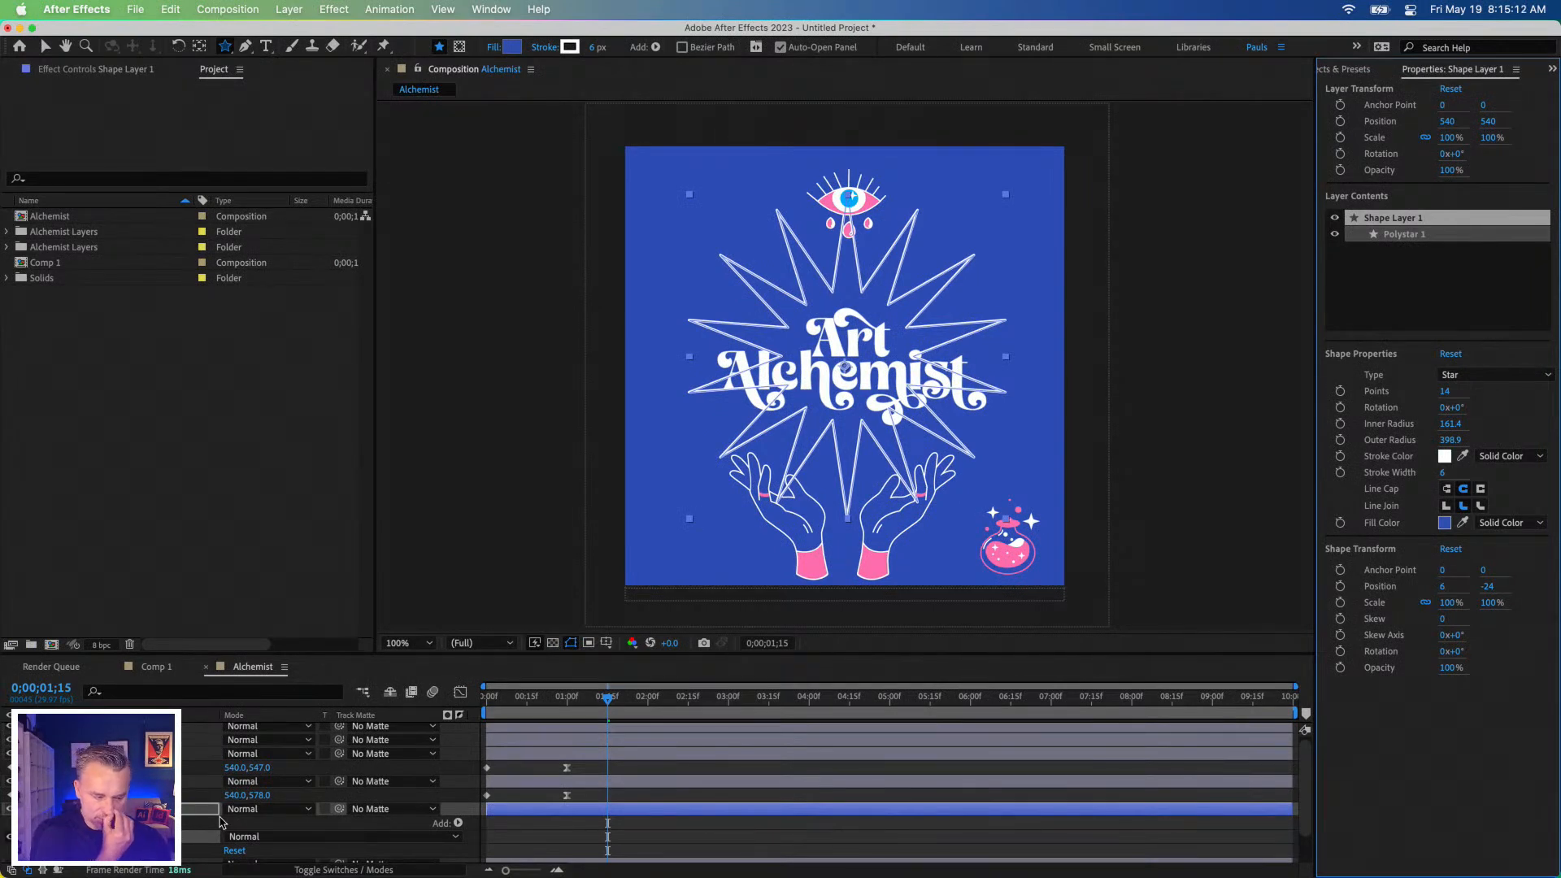
left_click(134, 809)
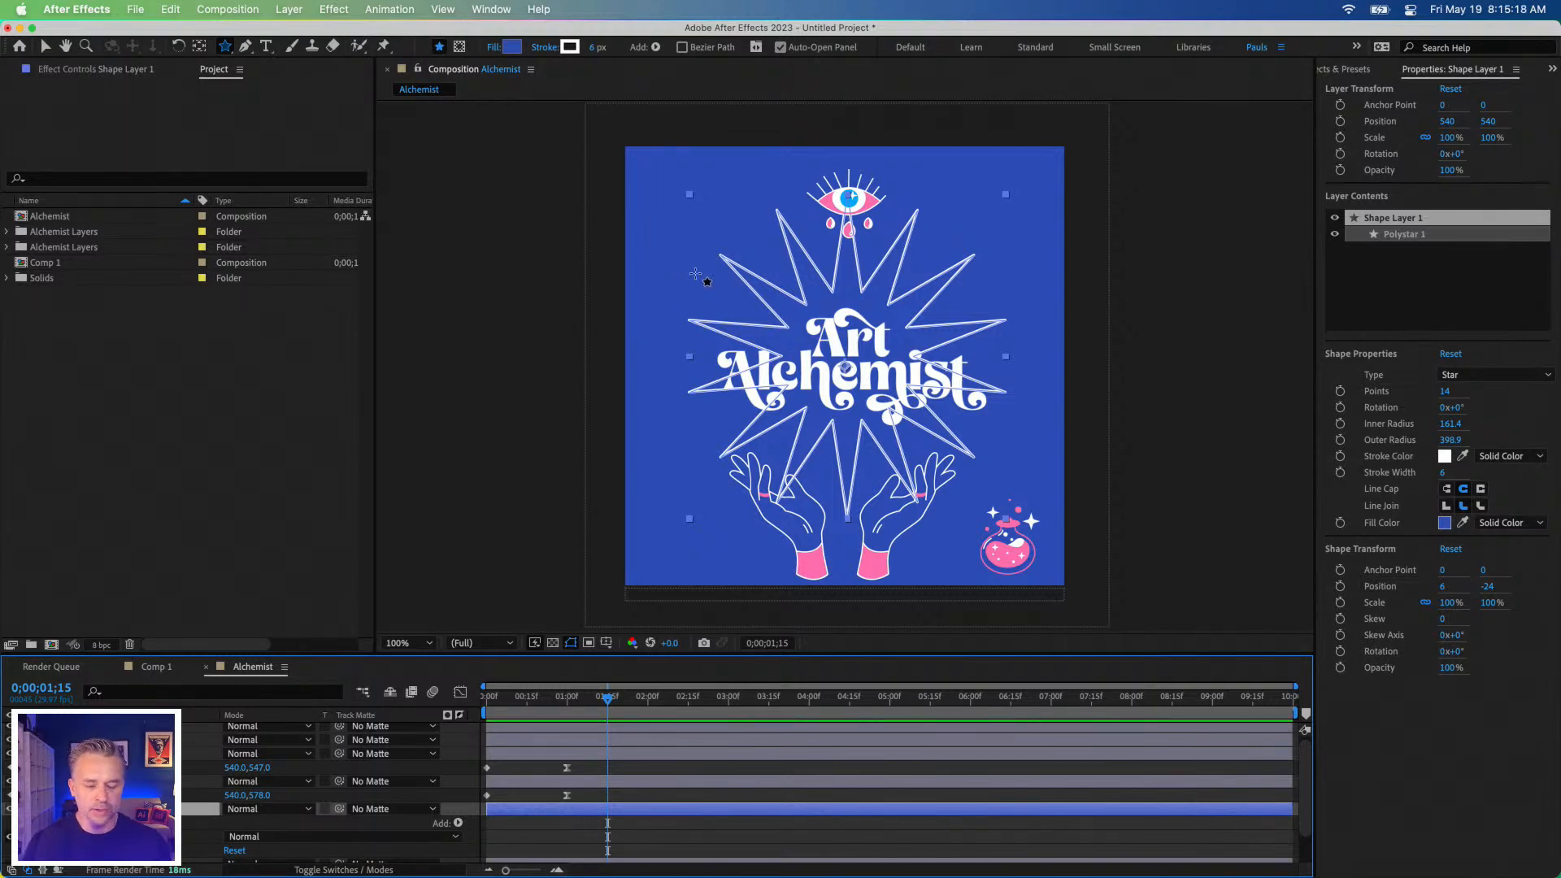
left_click_drag(687, 213, 720, 262)
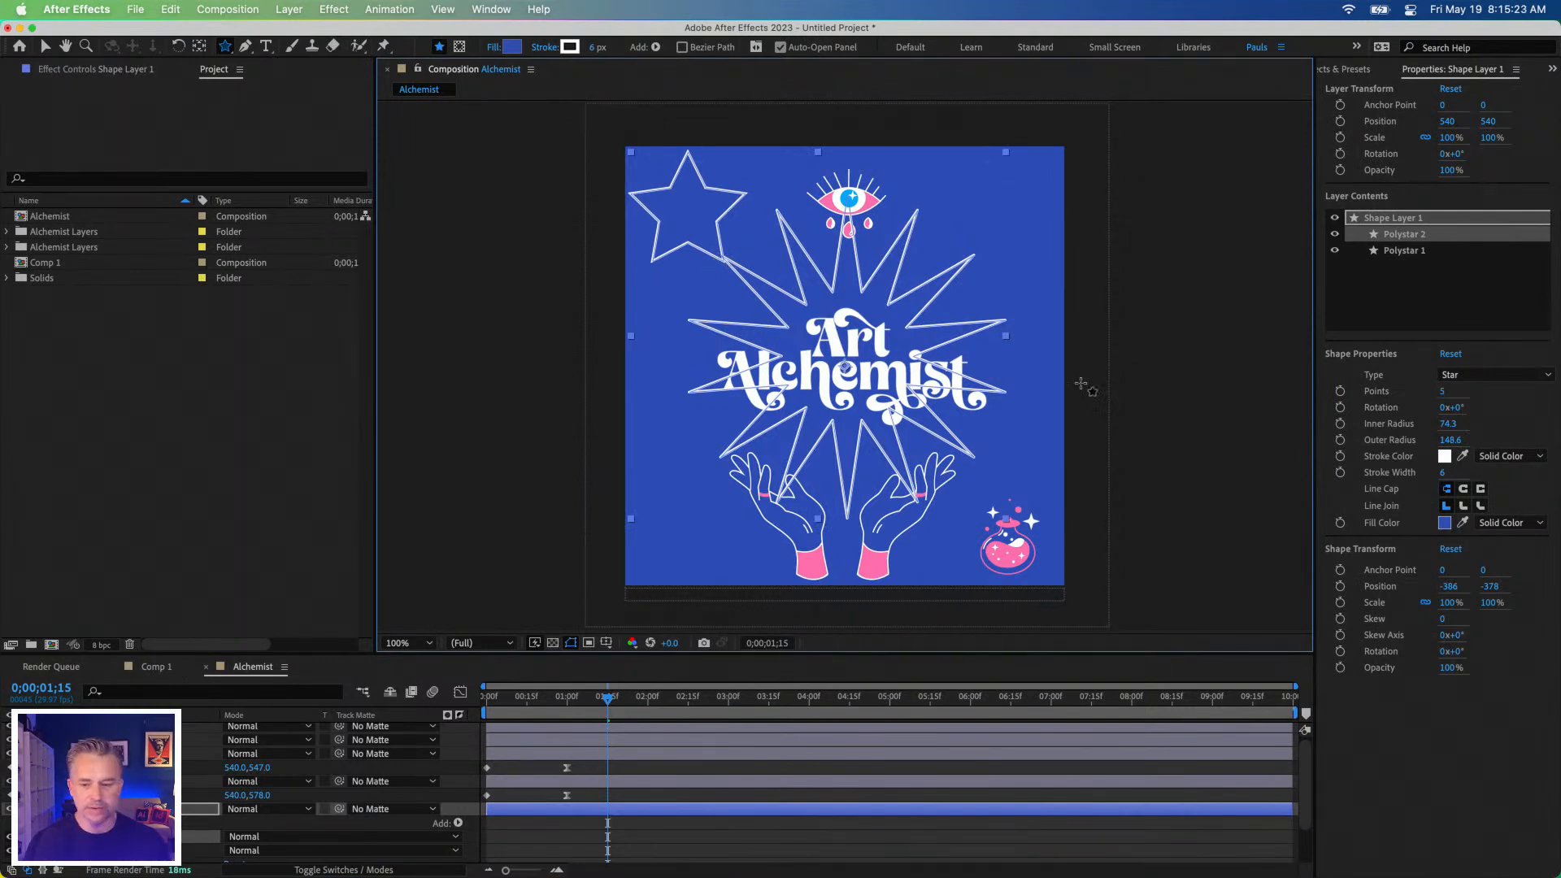
Select the two stars of the shape layer in turn to compare their shape properties.
left_click(1450, 332)
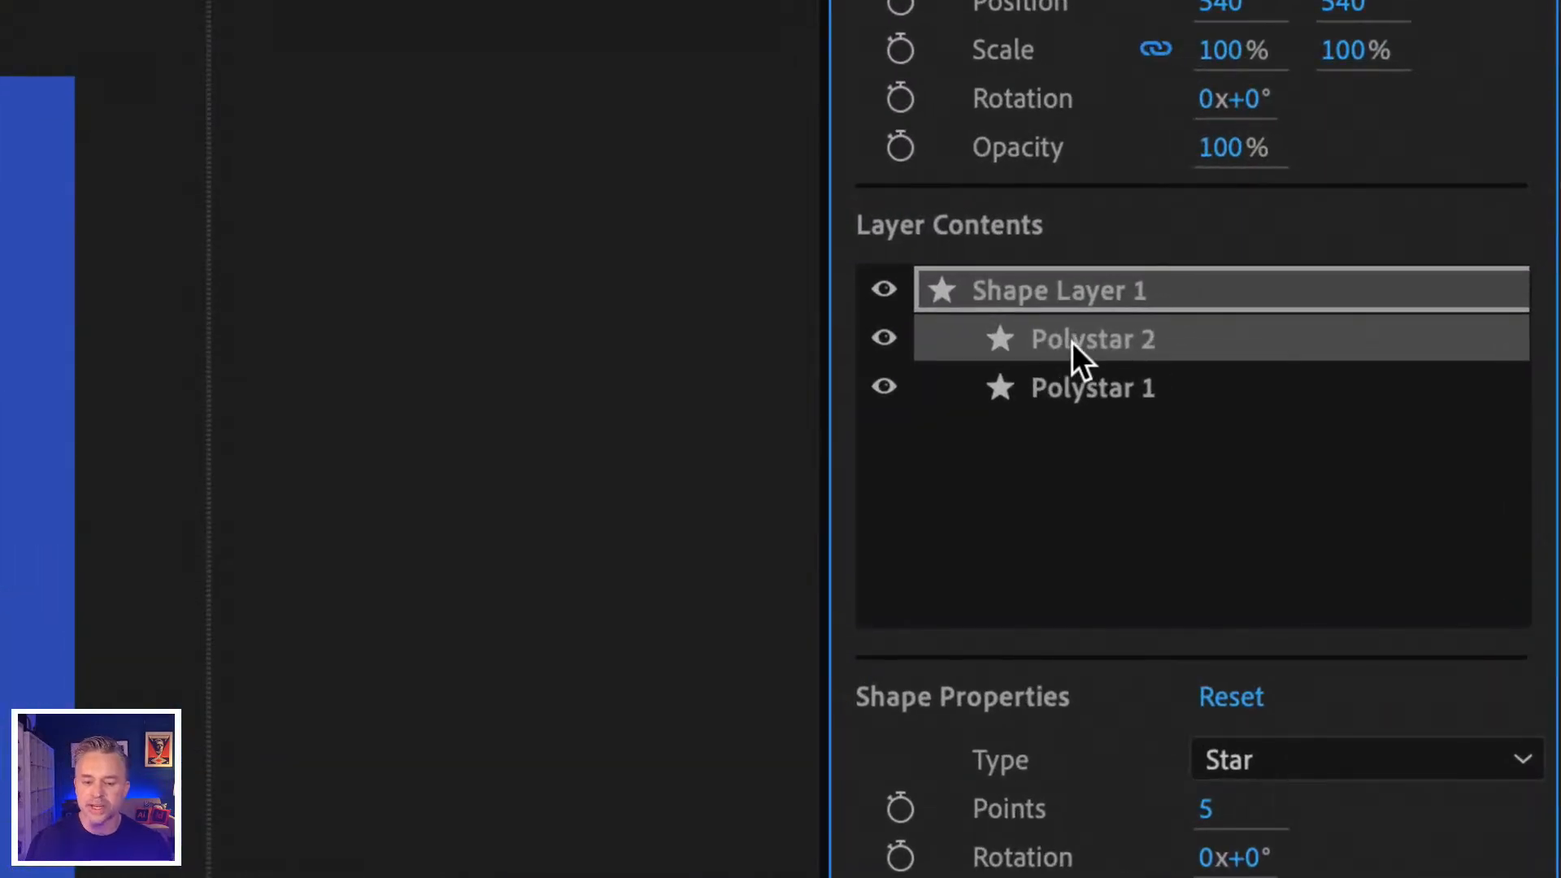
left_click(1078, 385)
left_click(1084, 339)
left_click(1079, 390)
left_click(1081, 346)
left_click(1085, 387)
left_click(1096, 334)
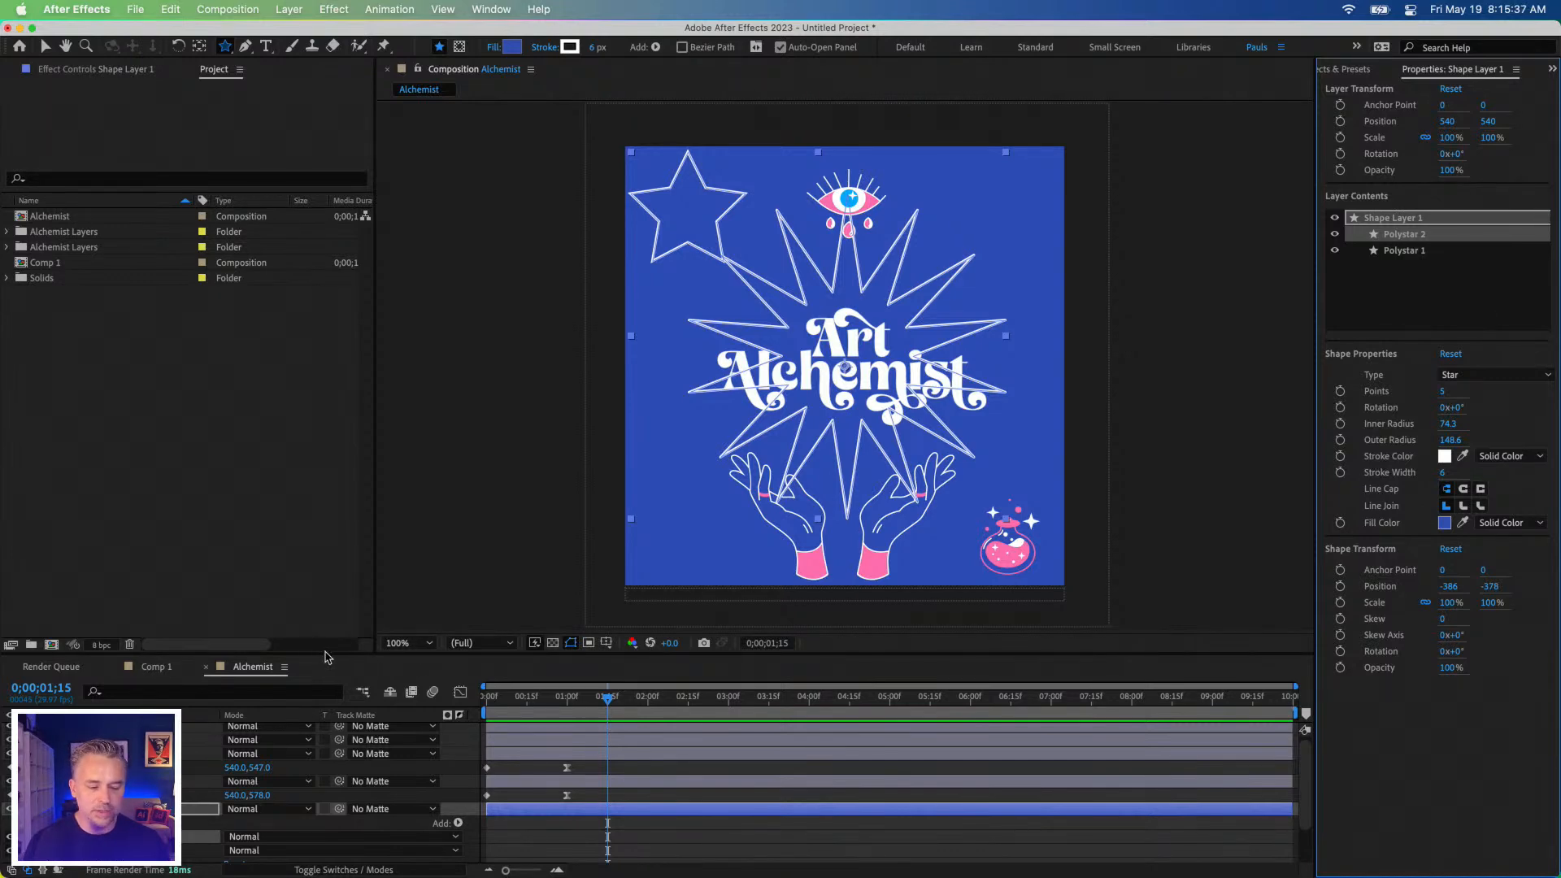
Inspect the shape layer's transform and both stars' paths, strokes and fills in the enlarged timeline, and collapse the layer again.
left_click_drag(329, 652, 330, 379)
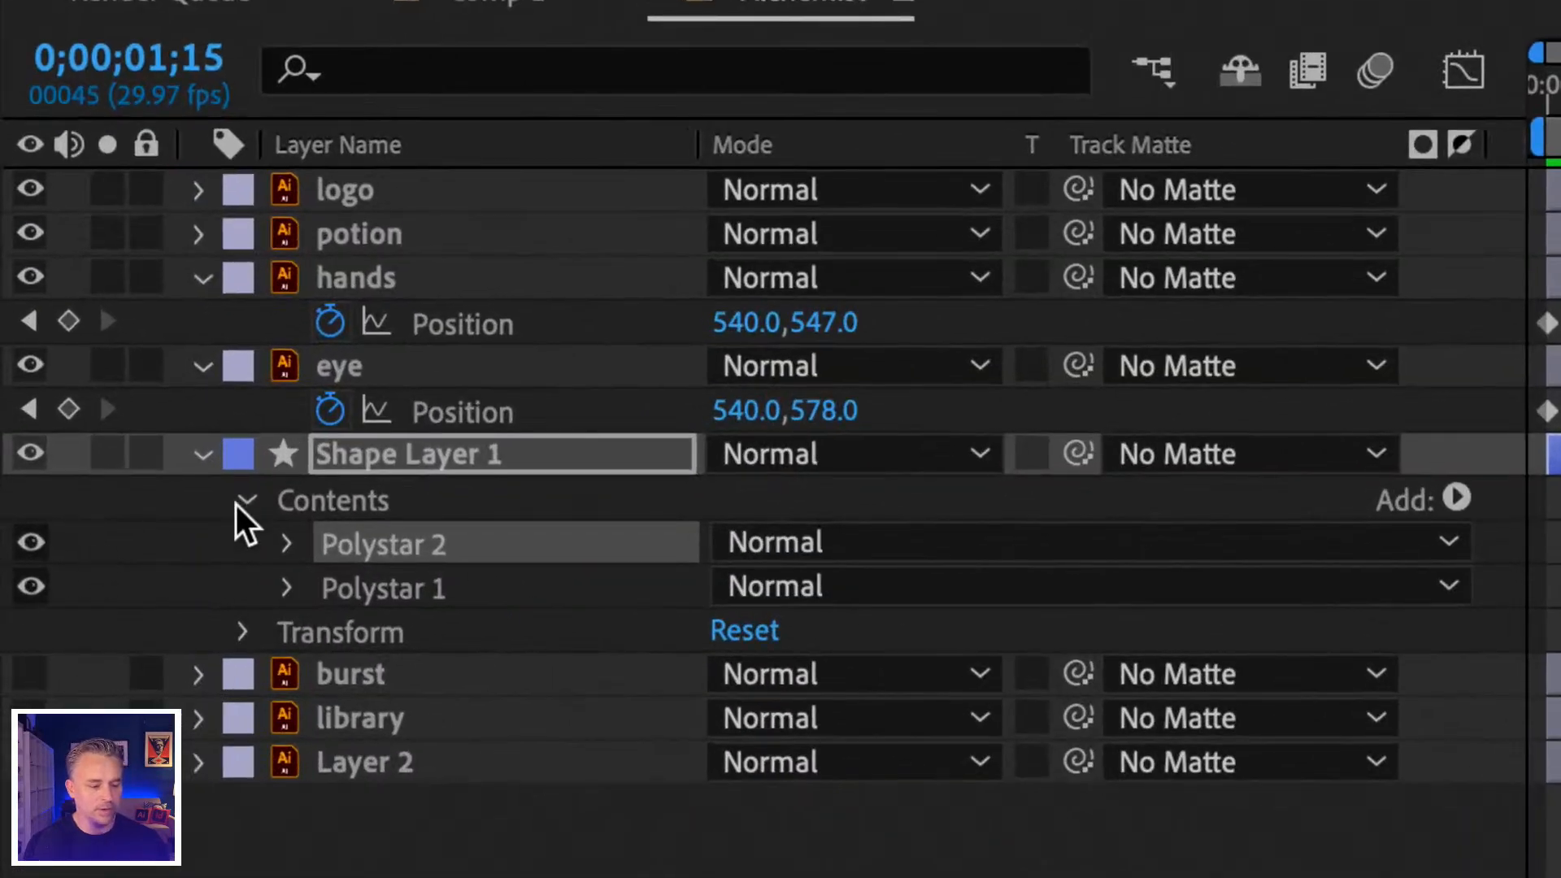
left_click(246, 631)
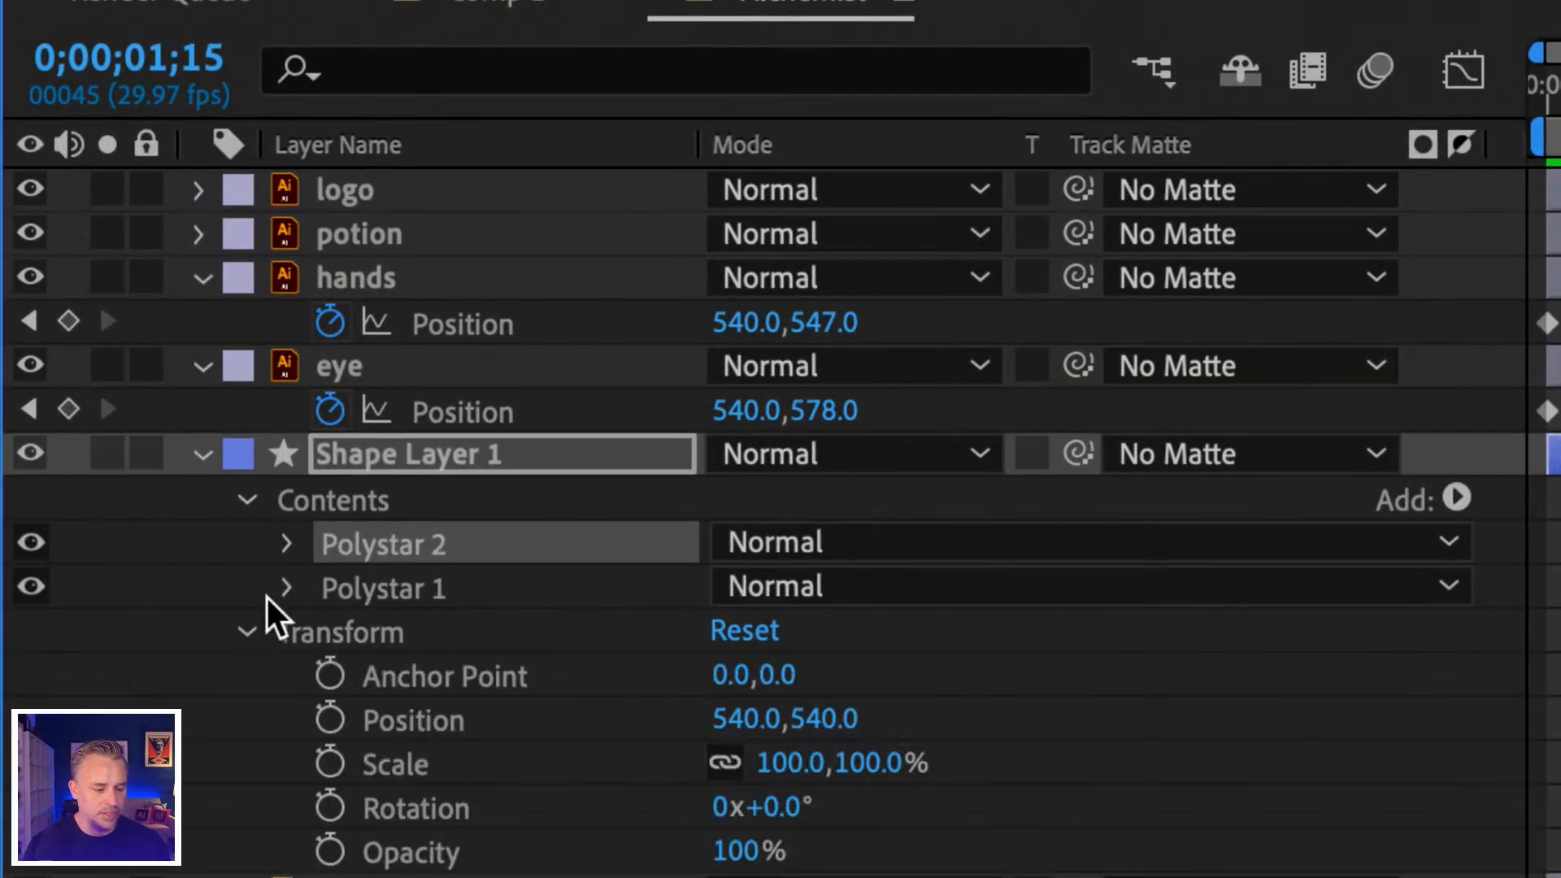
left_click(290, 584)
left_click(286, 543)
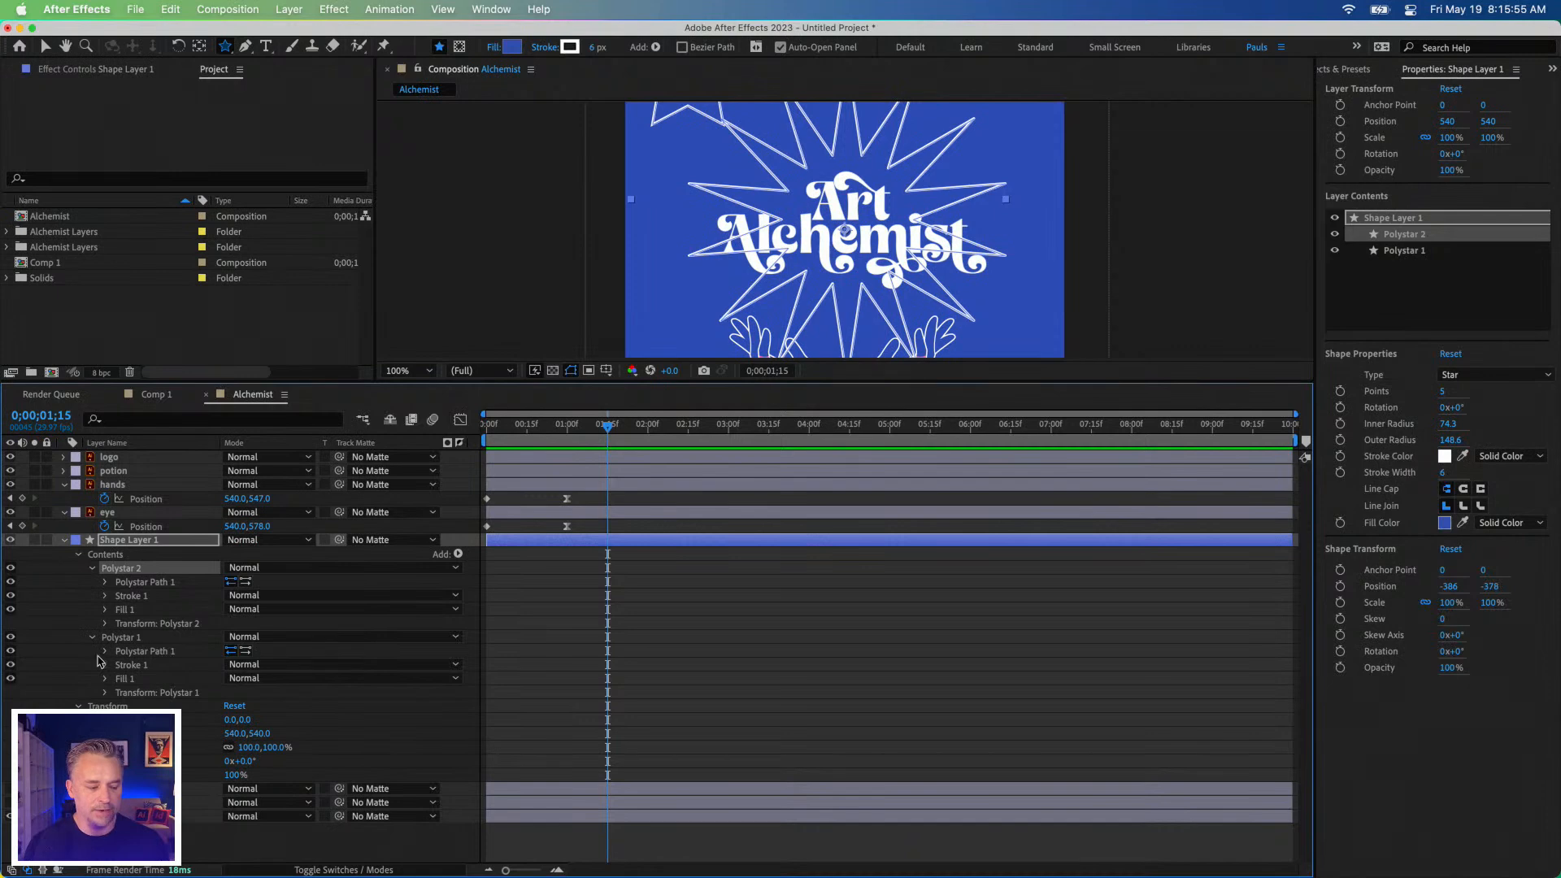
left_click_drag(589, 425, 629, 443)
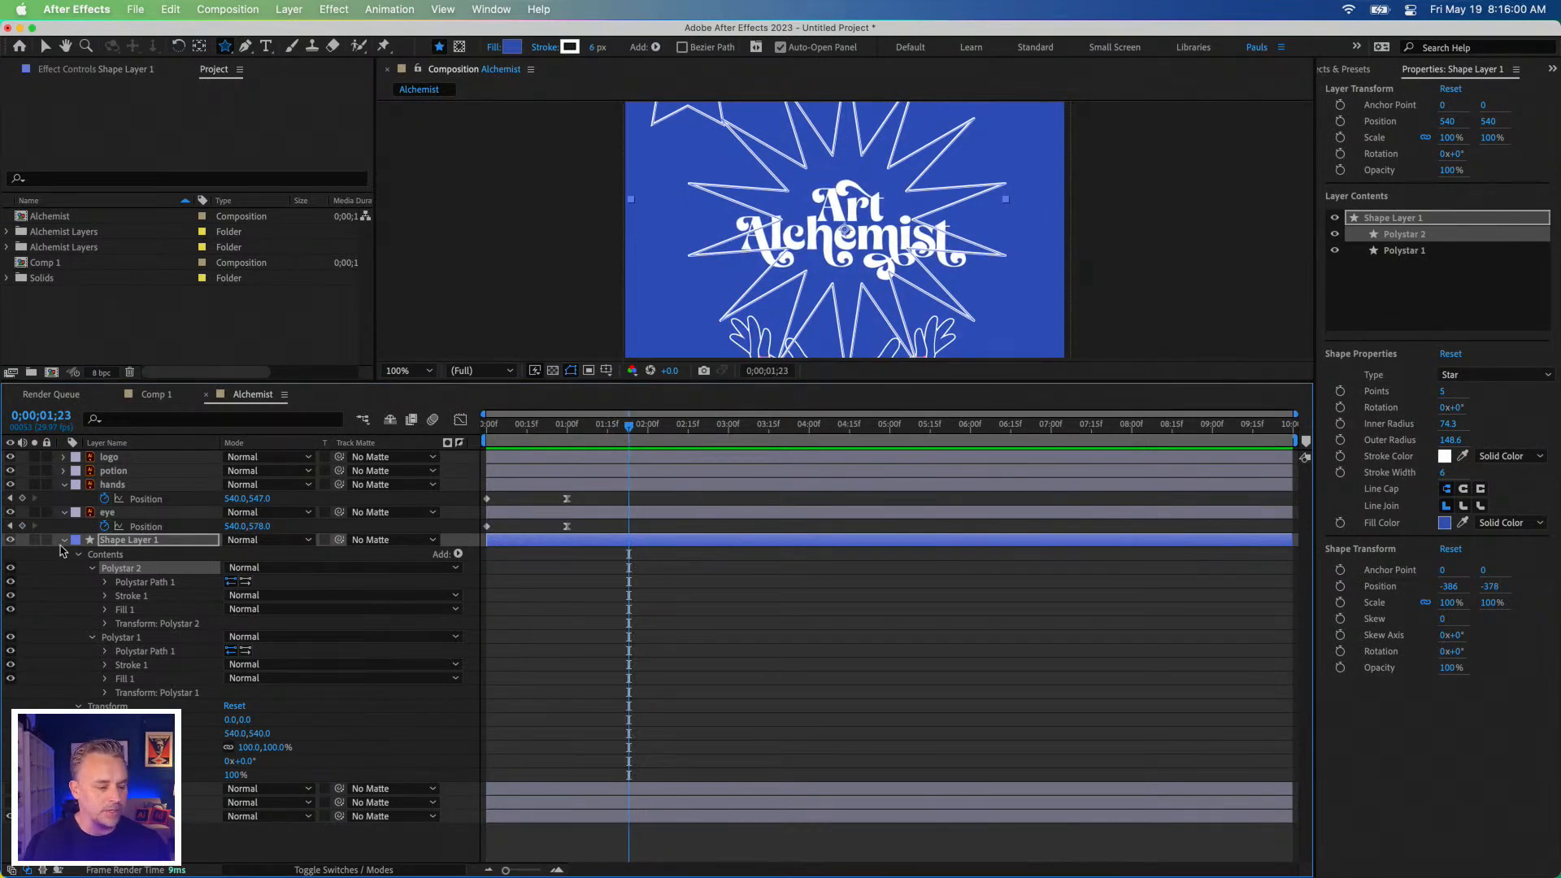
left_click(65, 541)
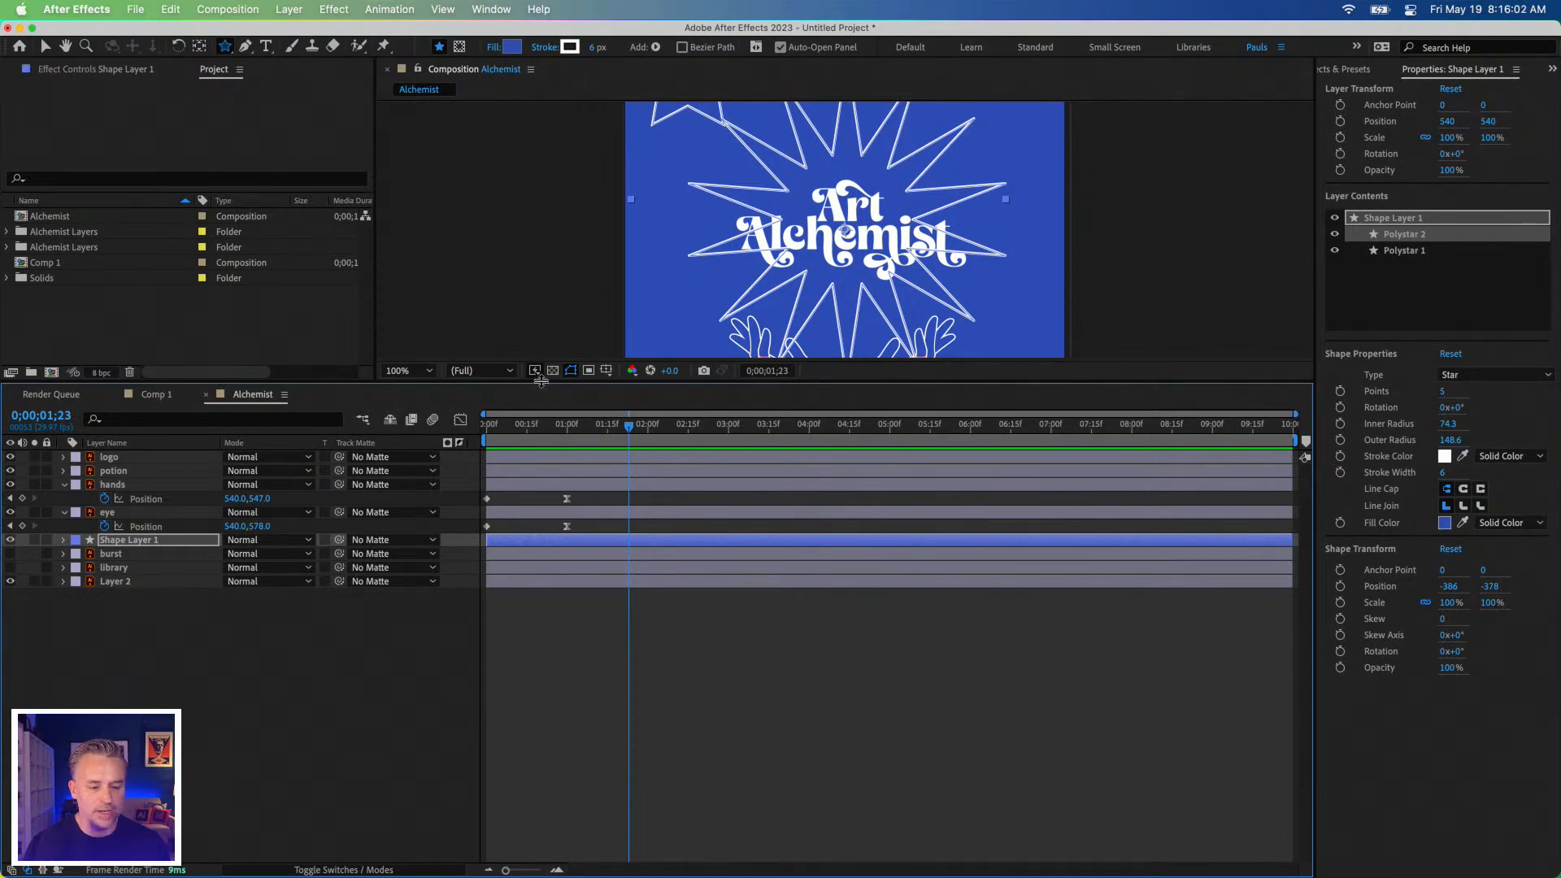
left_click_drag(541, 381, 540, 634)
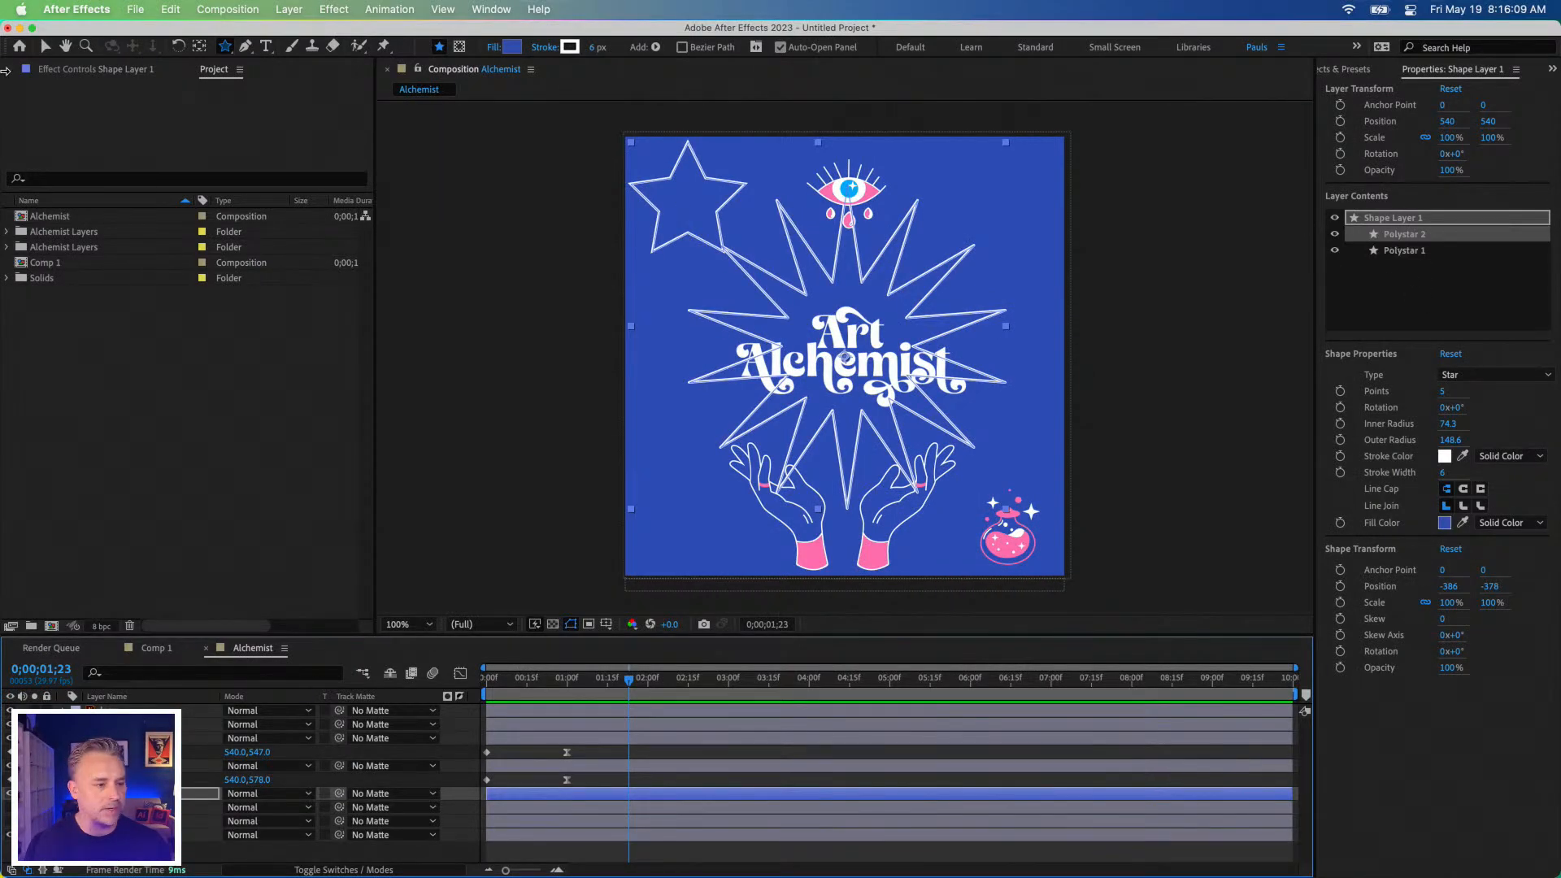
Move the small five-pointed star to the composition's centre, and hide and collapse the logo, potion, hands and eye layers.
left_click(46, 46)
left_click_drag(658, 183, 816, 334)
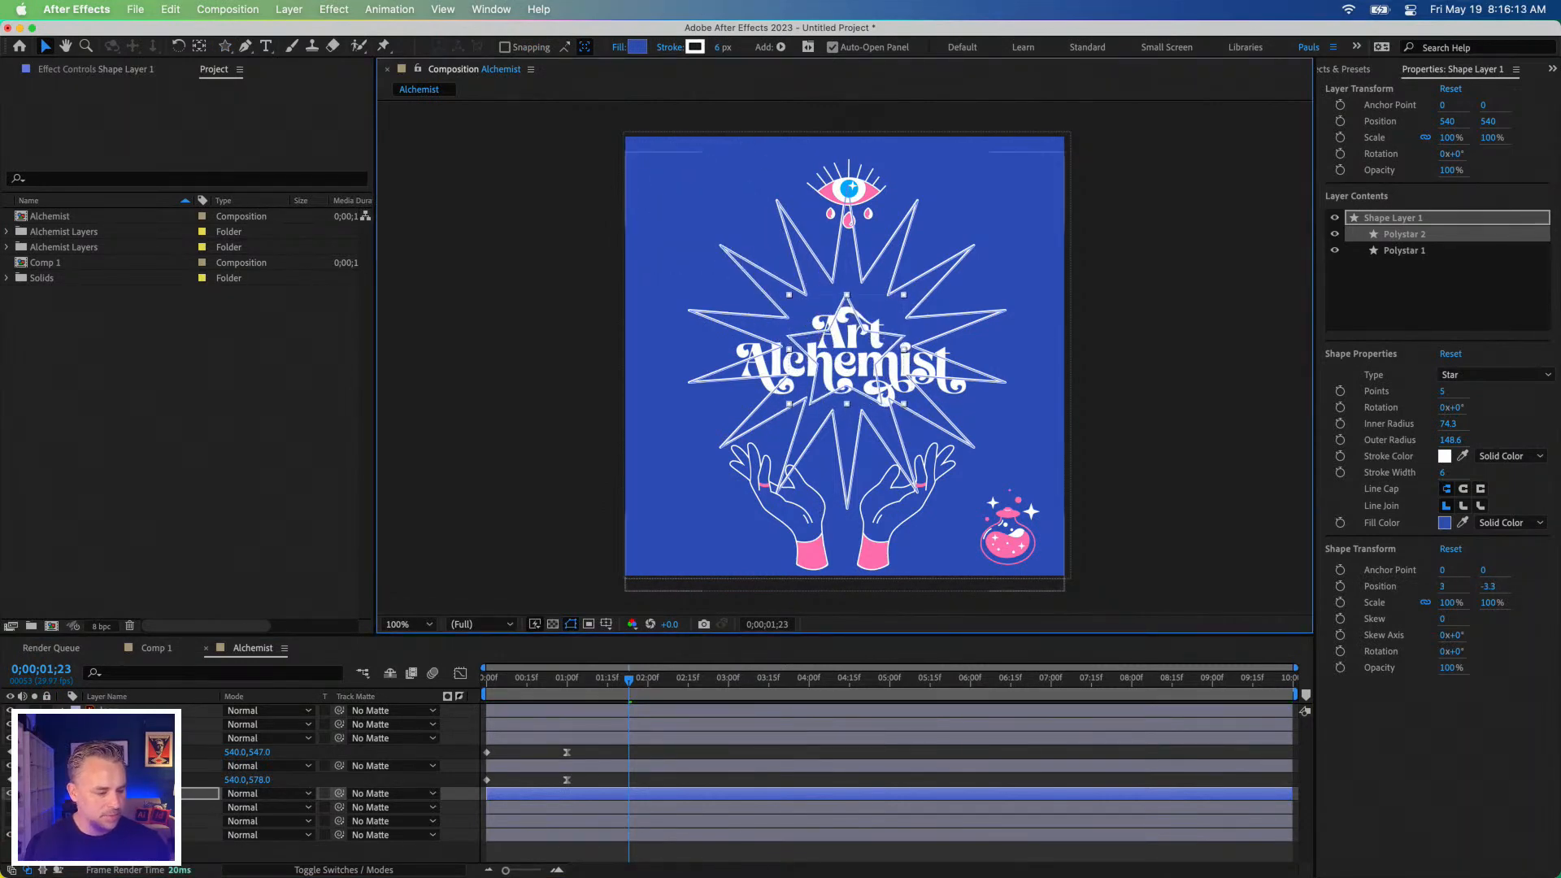
left_click(11, 710)
left_click(10, 724)
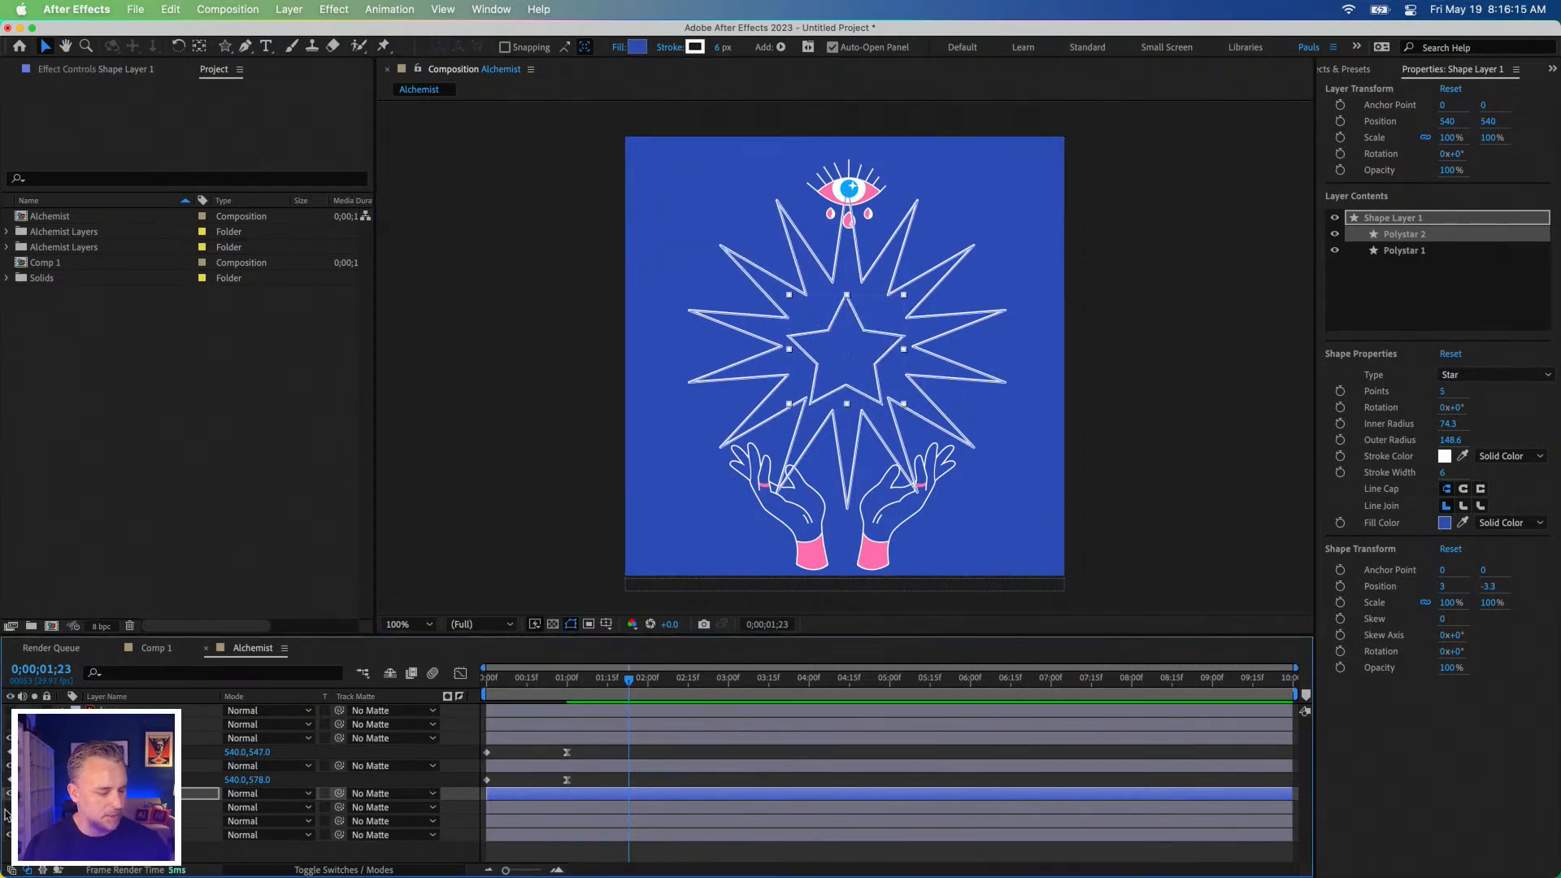
left_click(10, 738)
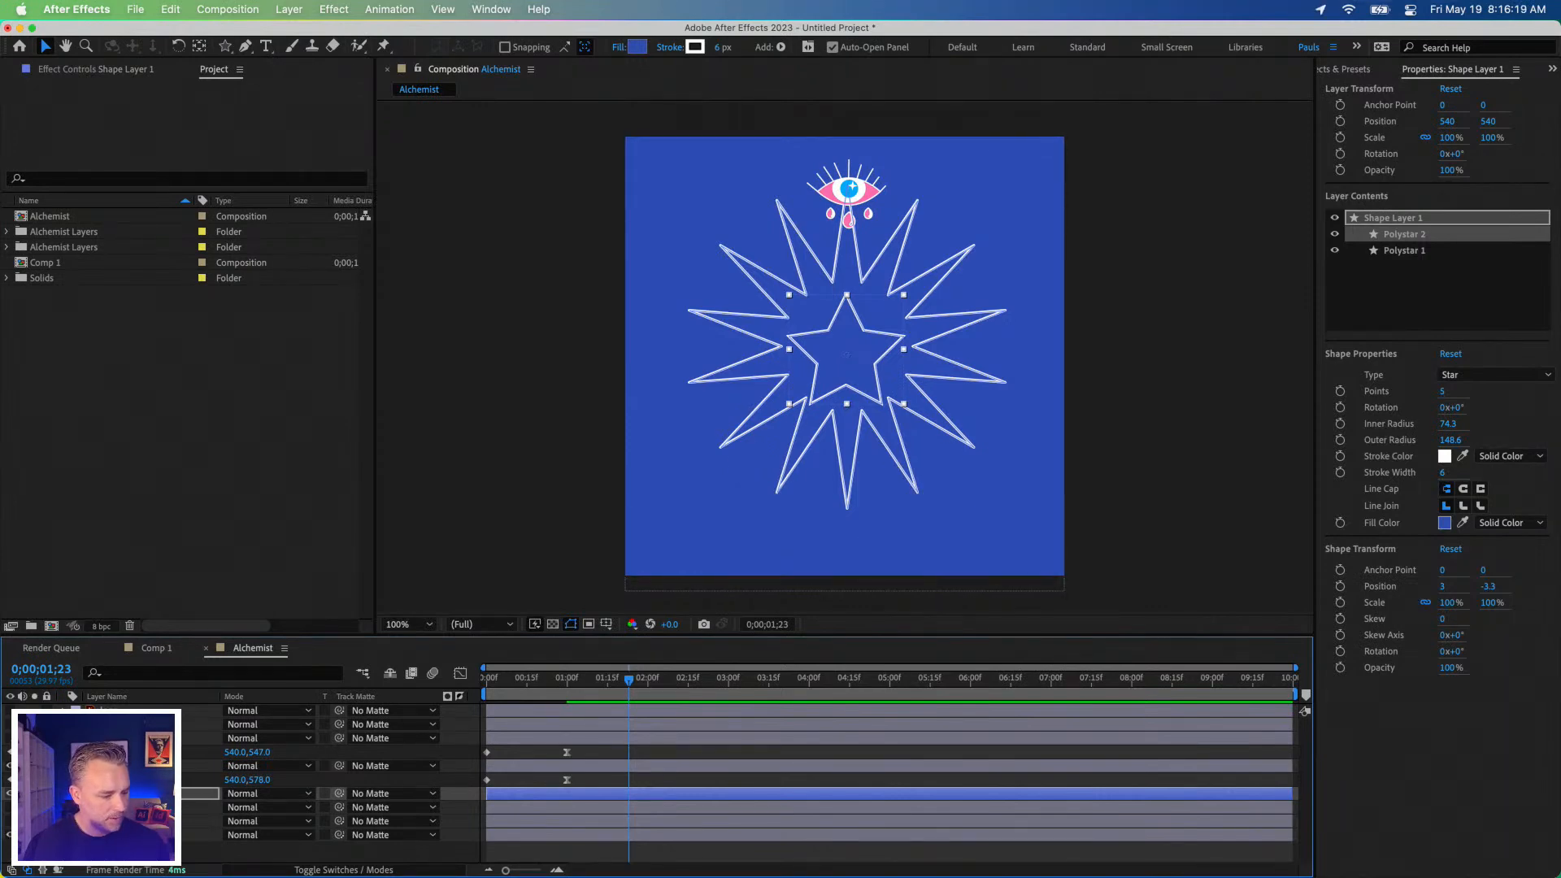
left_click(10, 766)
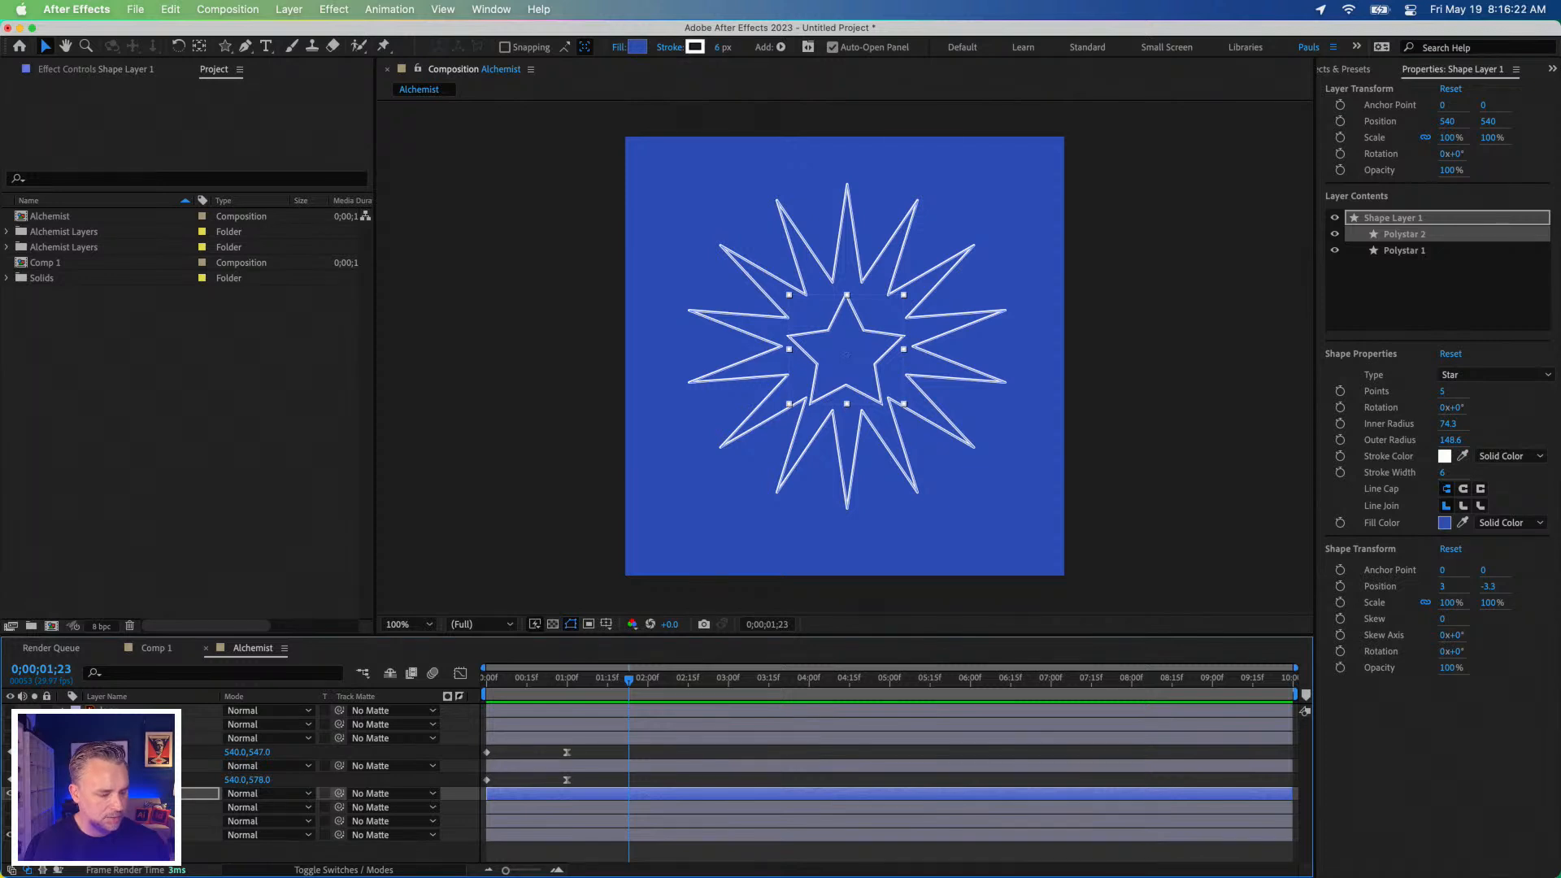
left_click(61, 738)
left_click(61, 752)
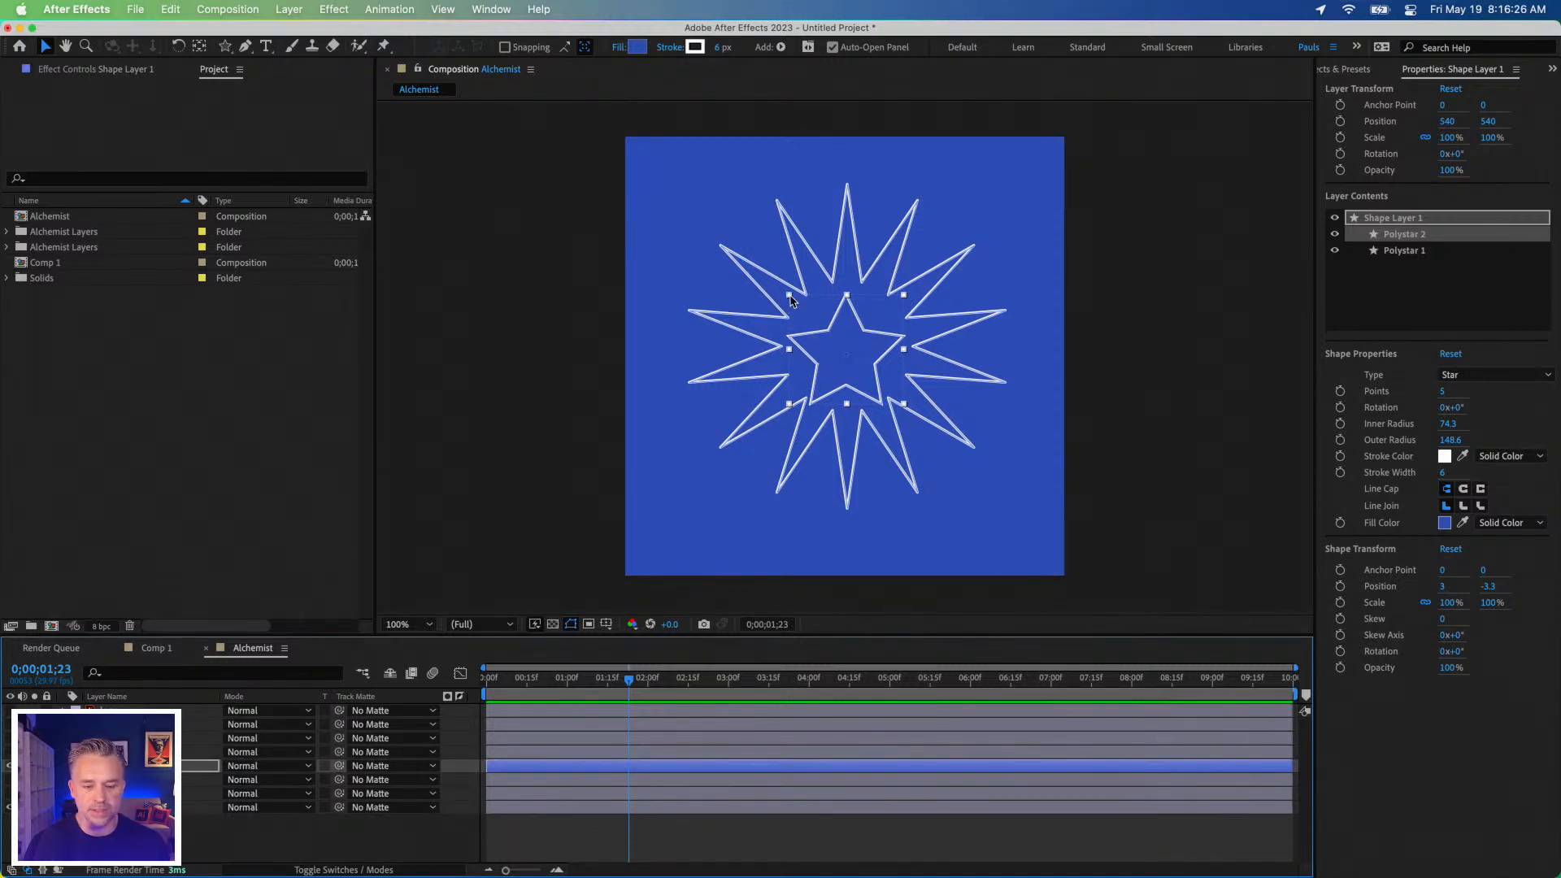
Change the small star into a polygon with 3 points and scale it proportionally to about 219%.
left_click(1461, 374)
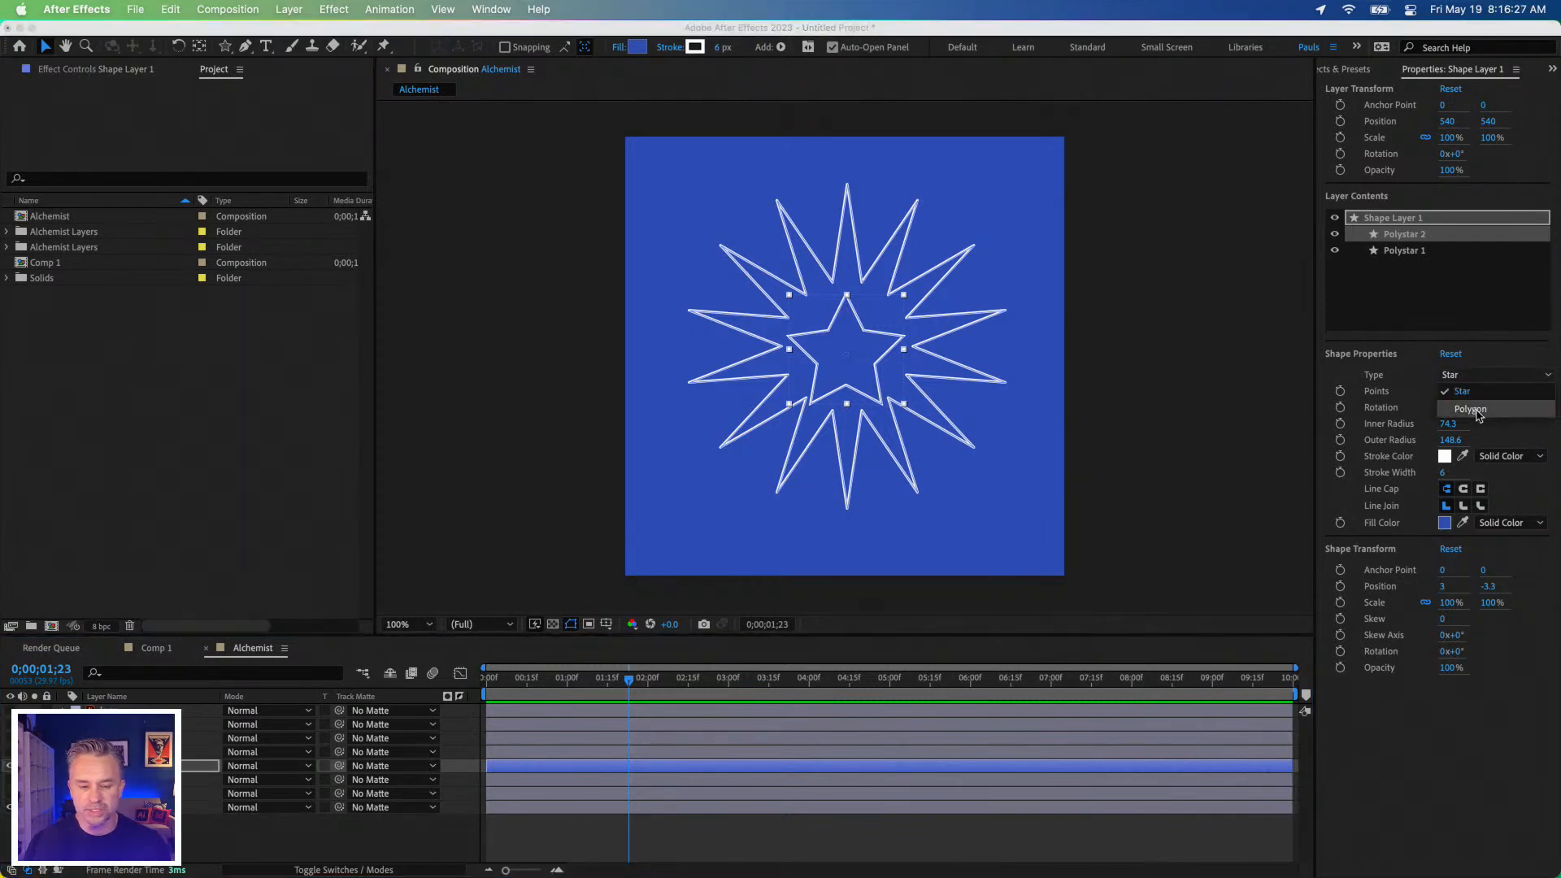
left_click(1480, 416)
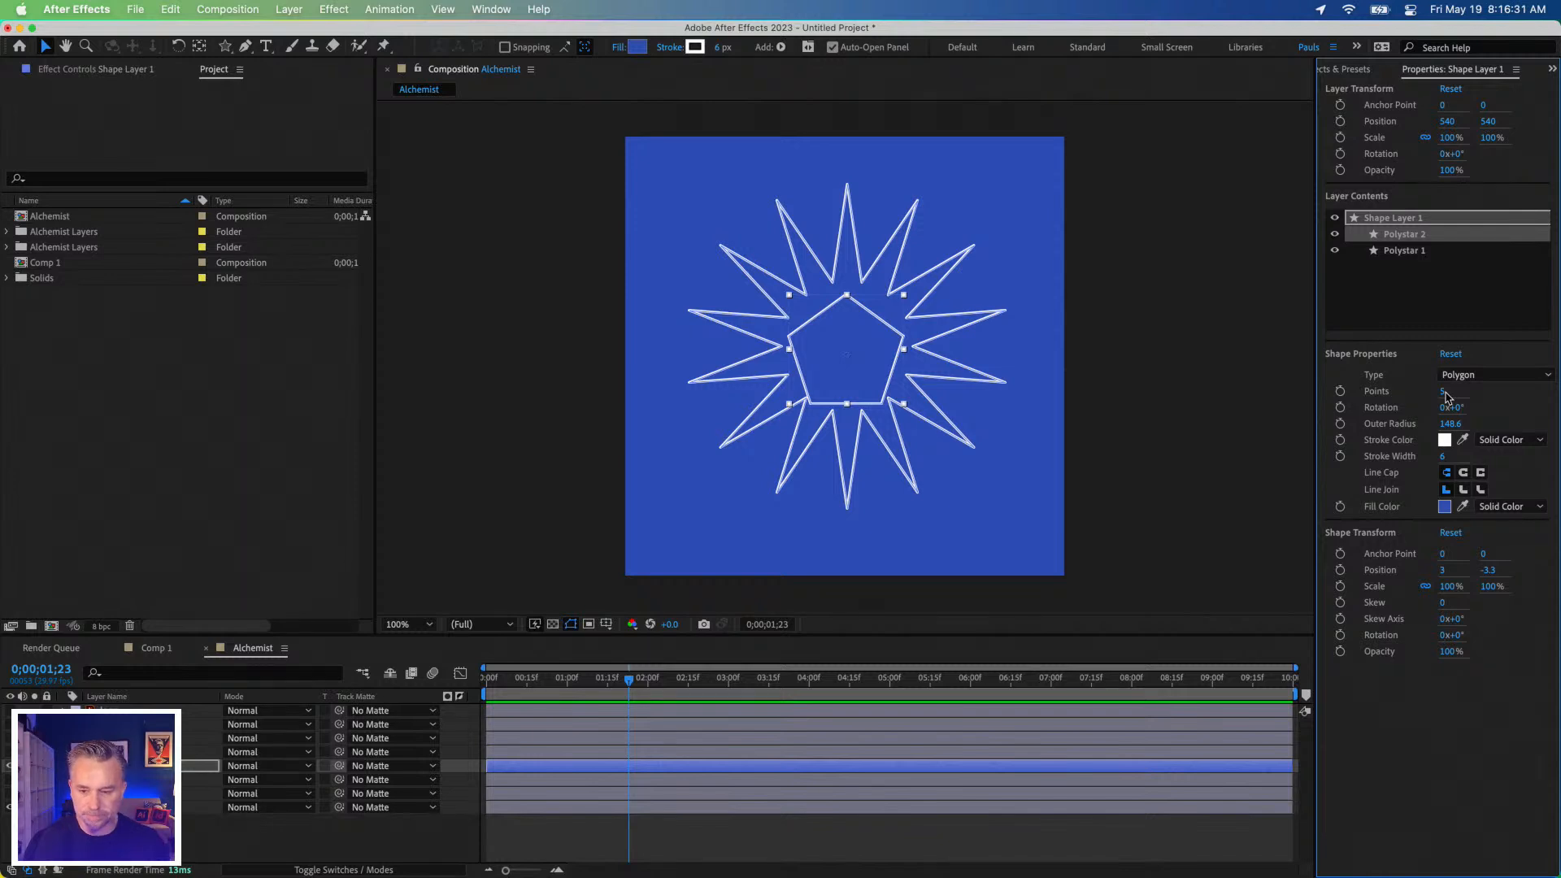
left_click(1442, 393)
type("3")
key("Return")
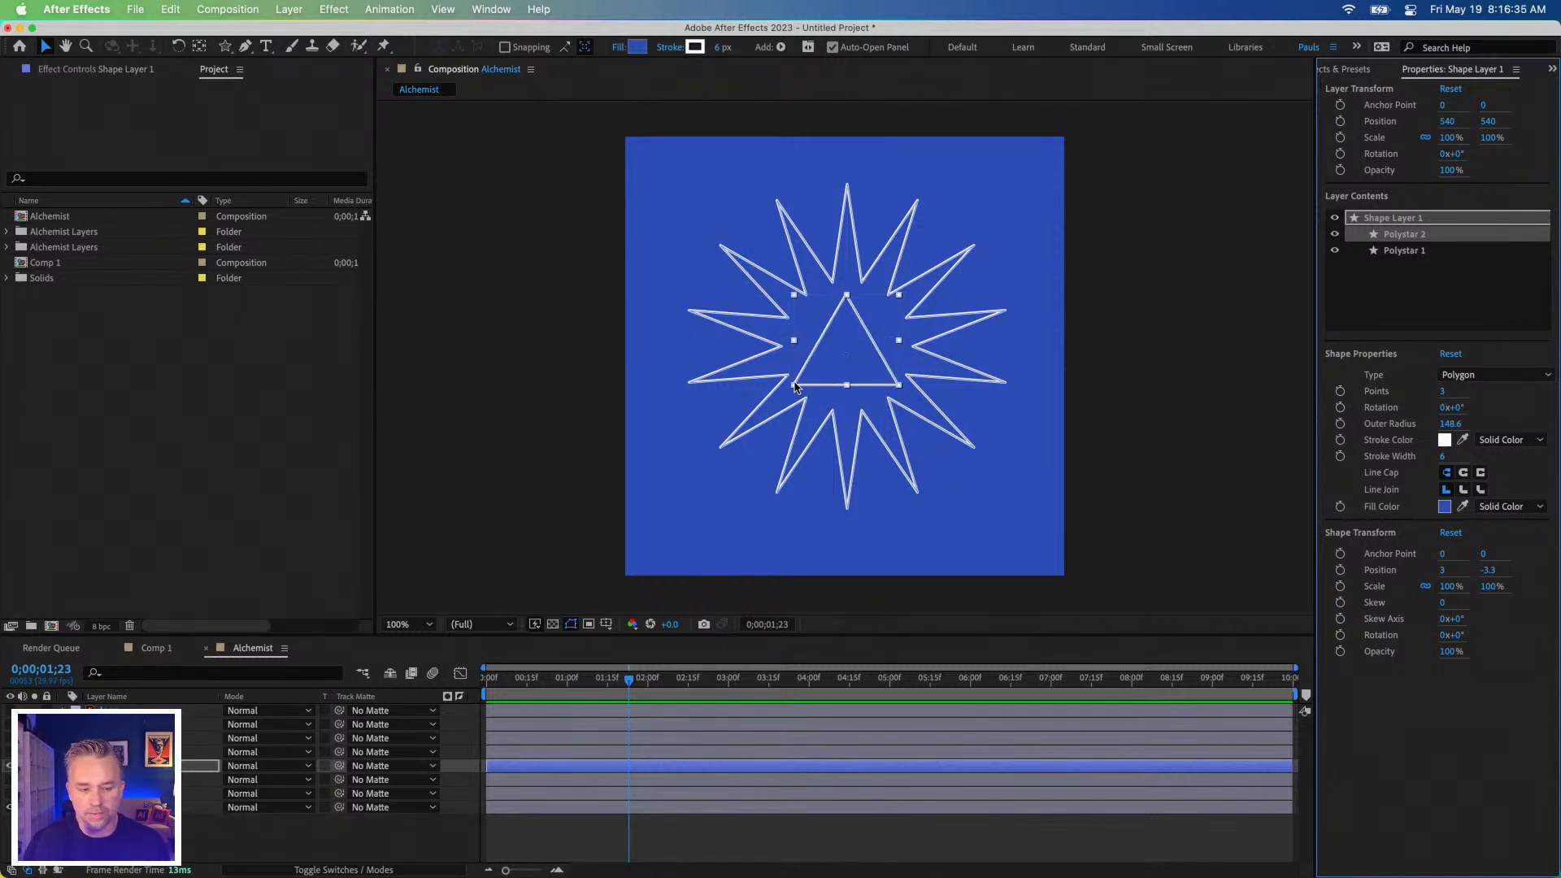
left_click_drag(795, 387, 742, 425)
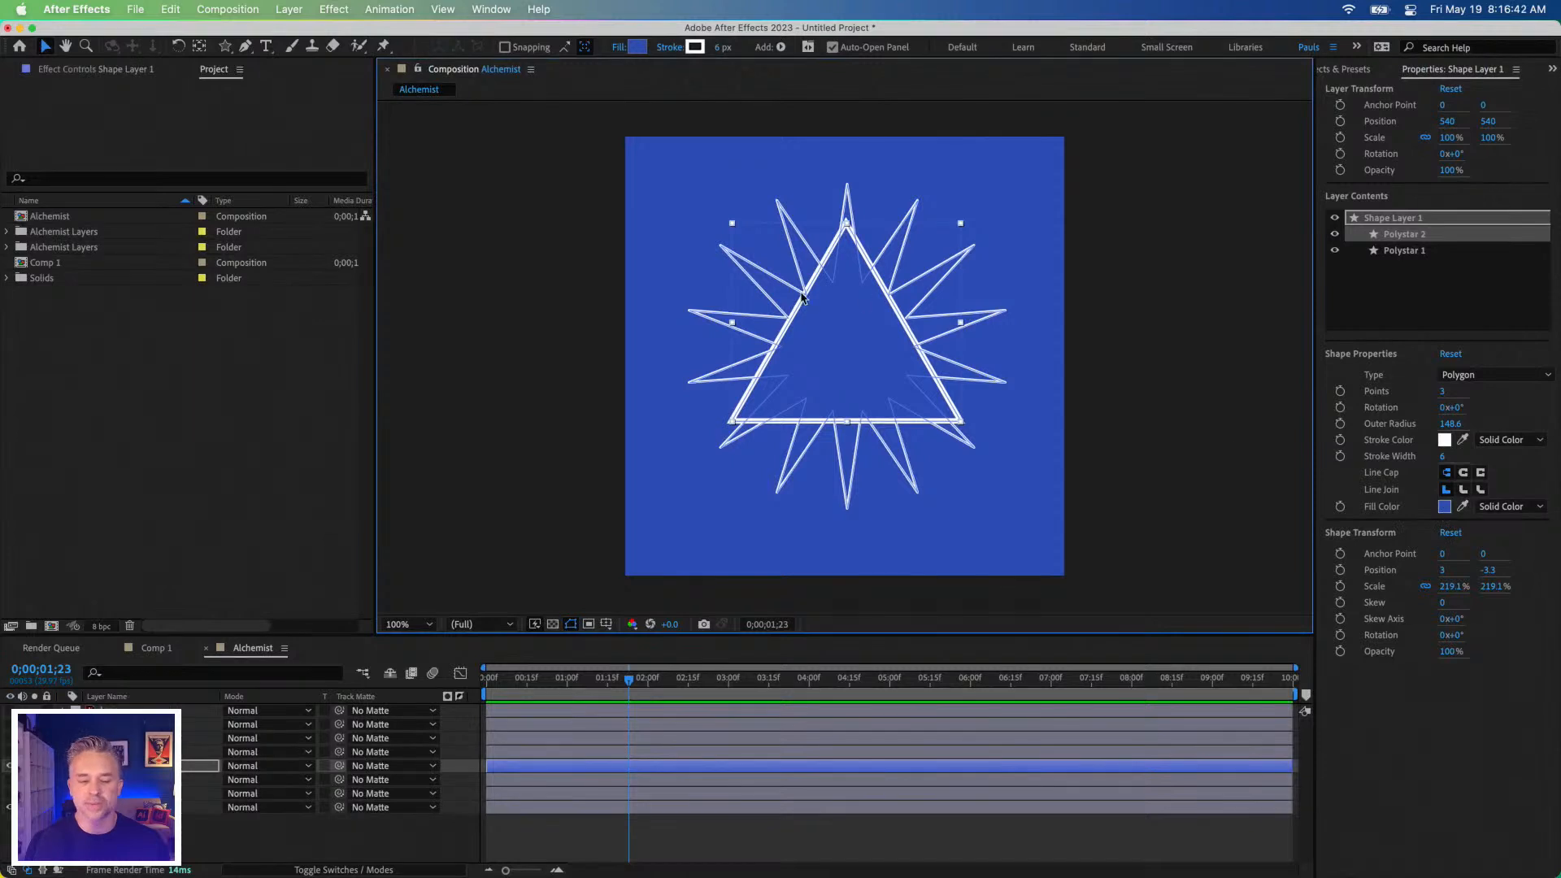
left_click(586, 281)
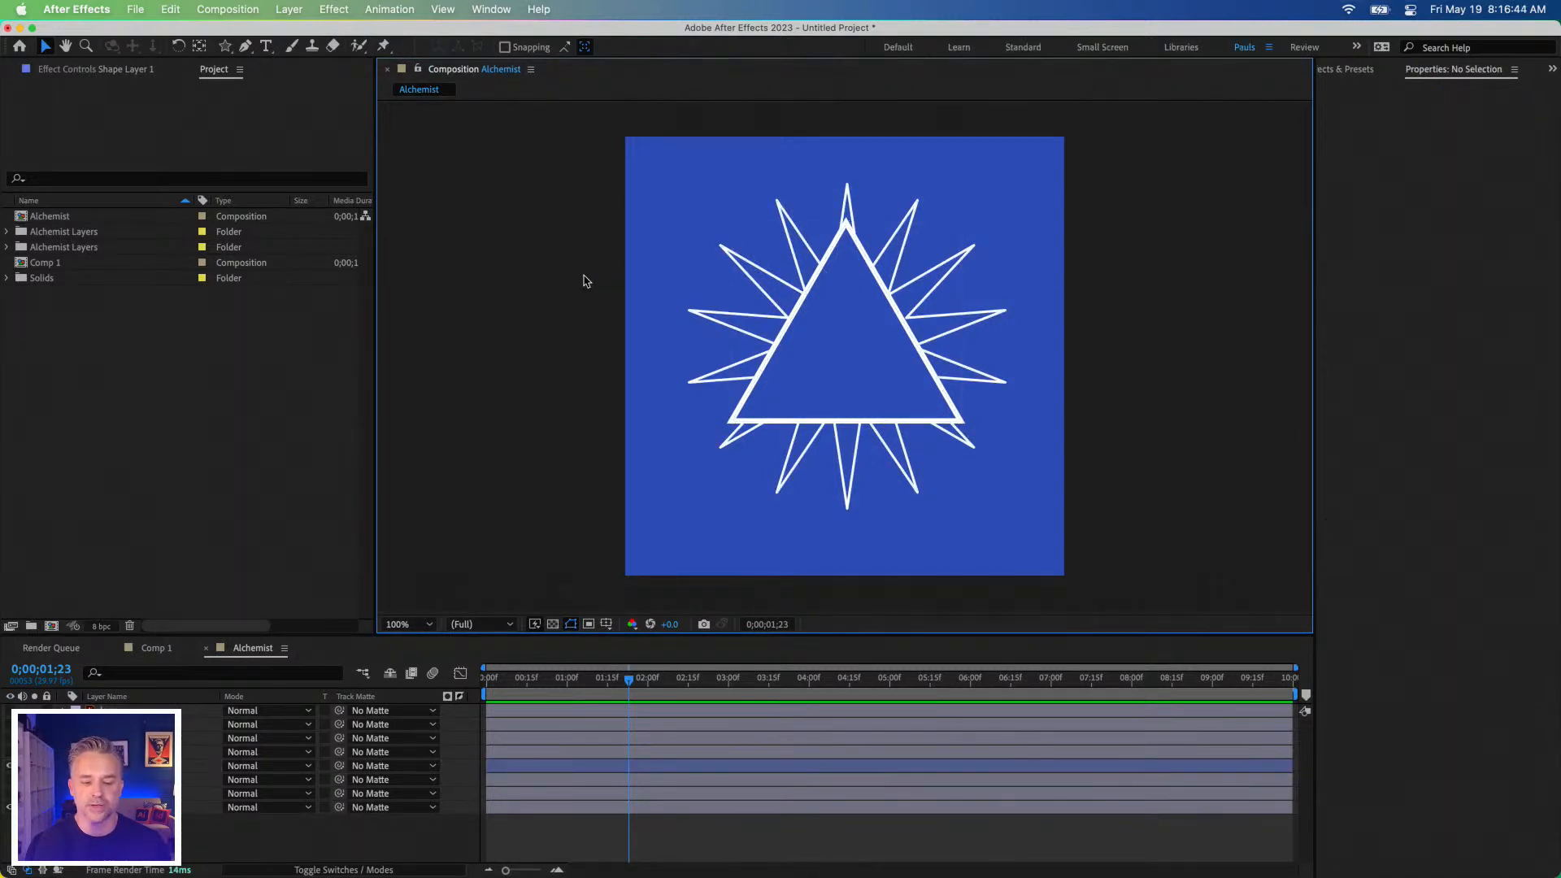
Set the triangle's stroke width to 4 and scale it down proportionally to about 167%.
left_click(796, 321)
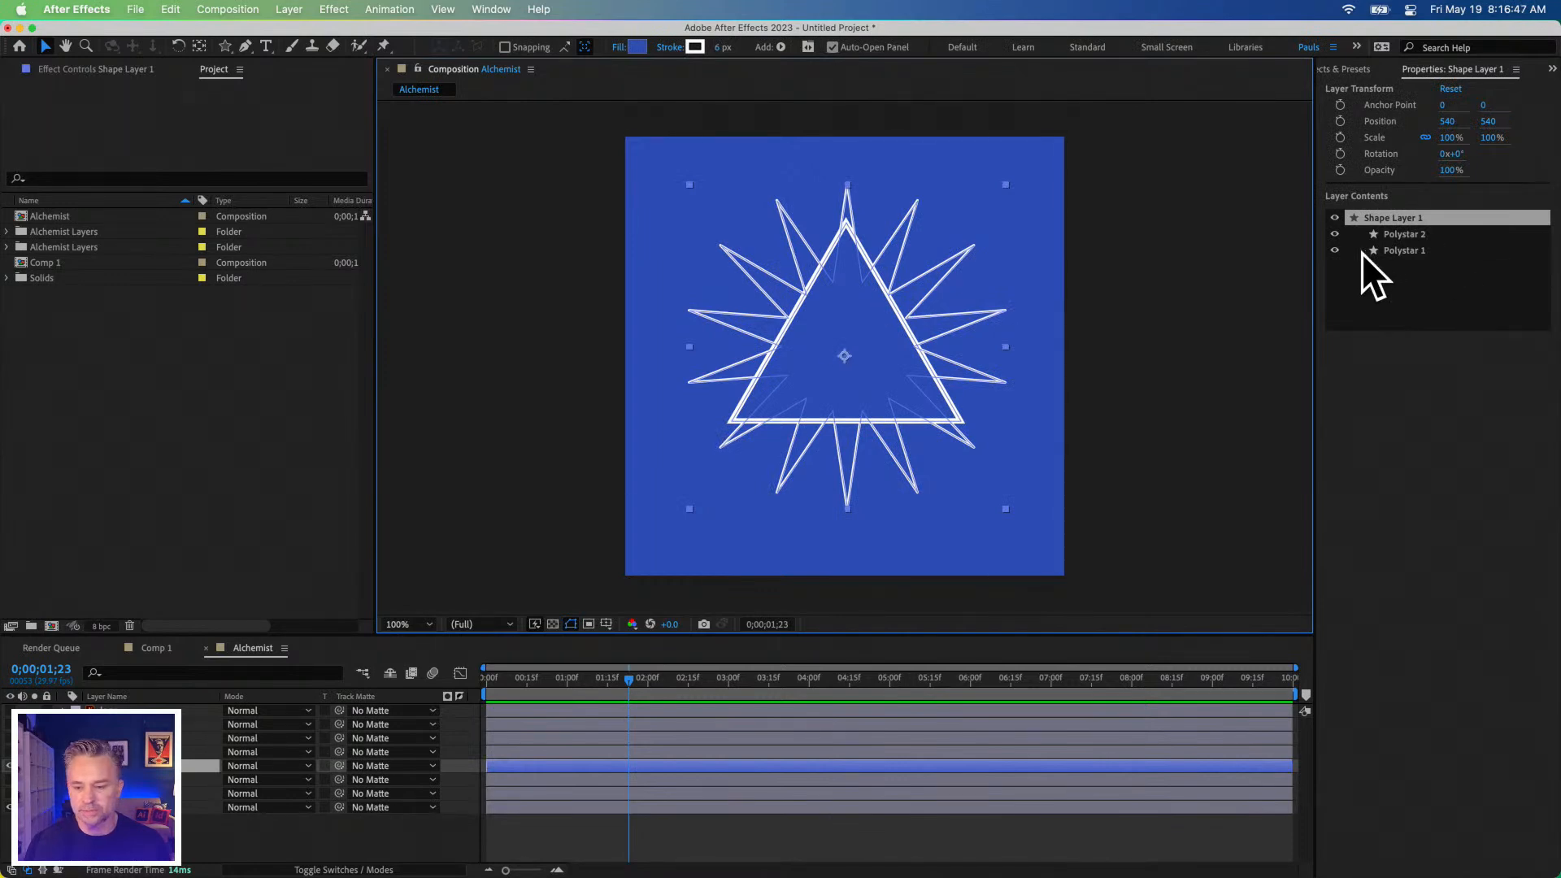
left_click(1408, 235)
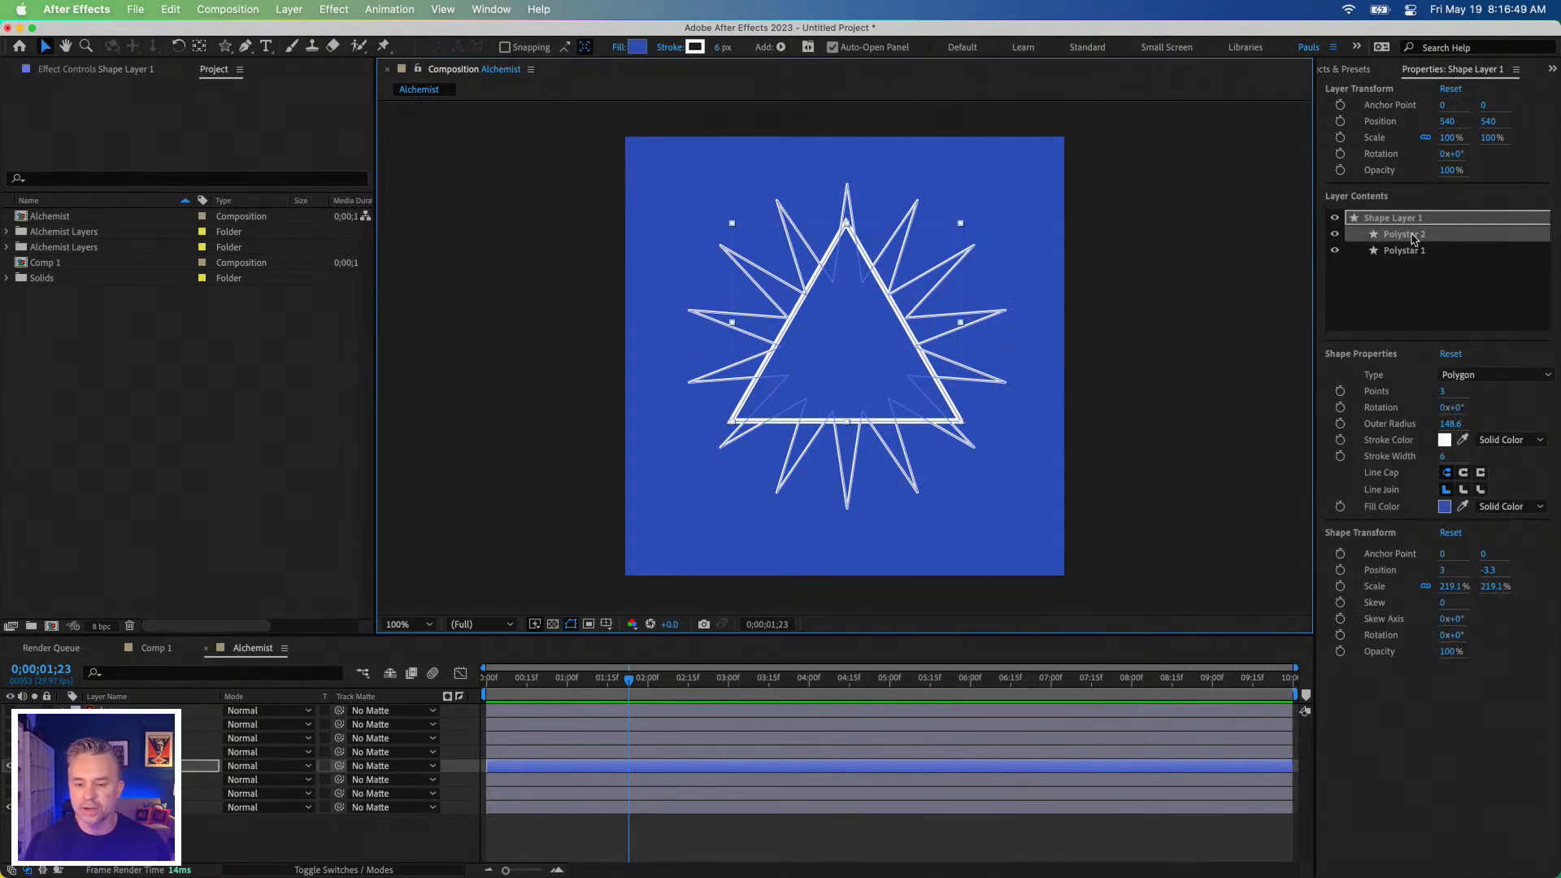
left_click(1412, 238)
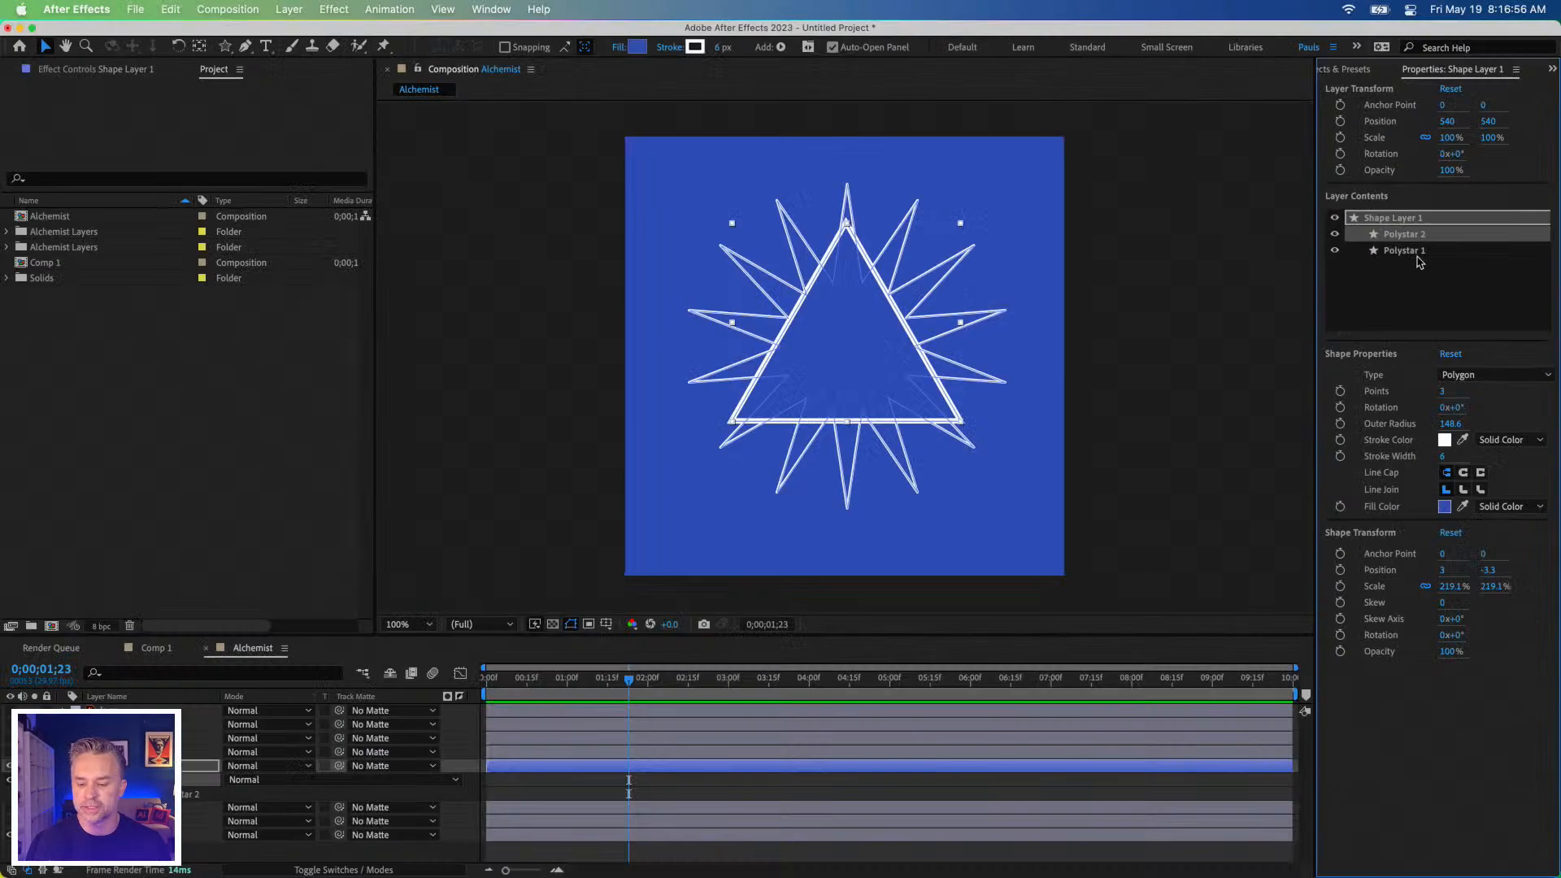
left_click(1443, 456)
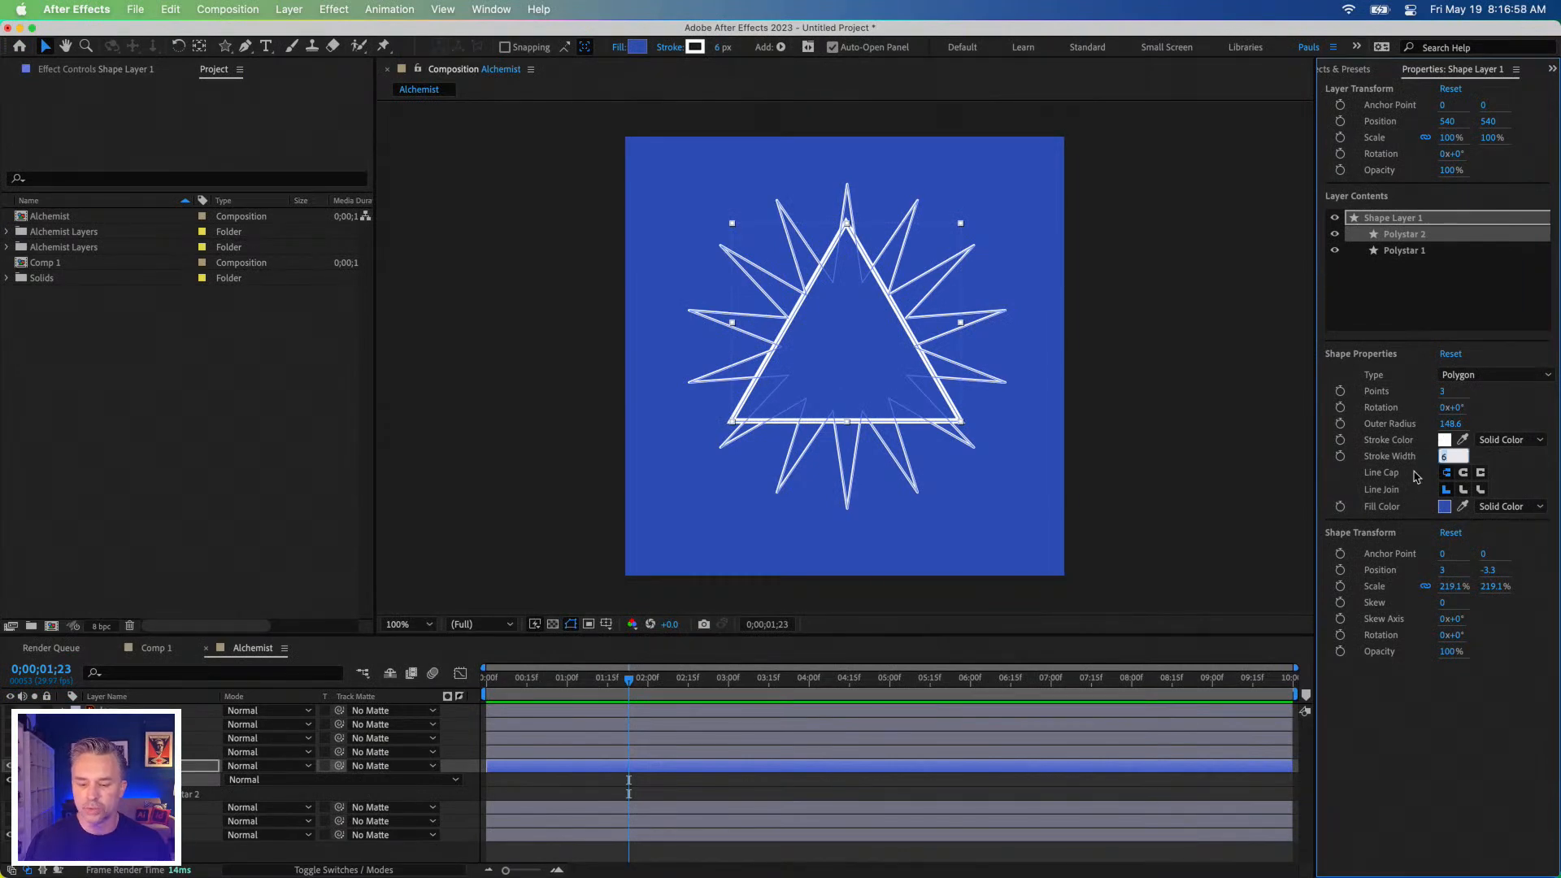
type("4")
key("Return")
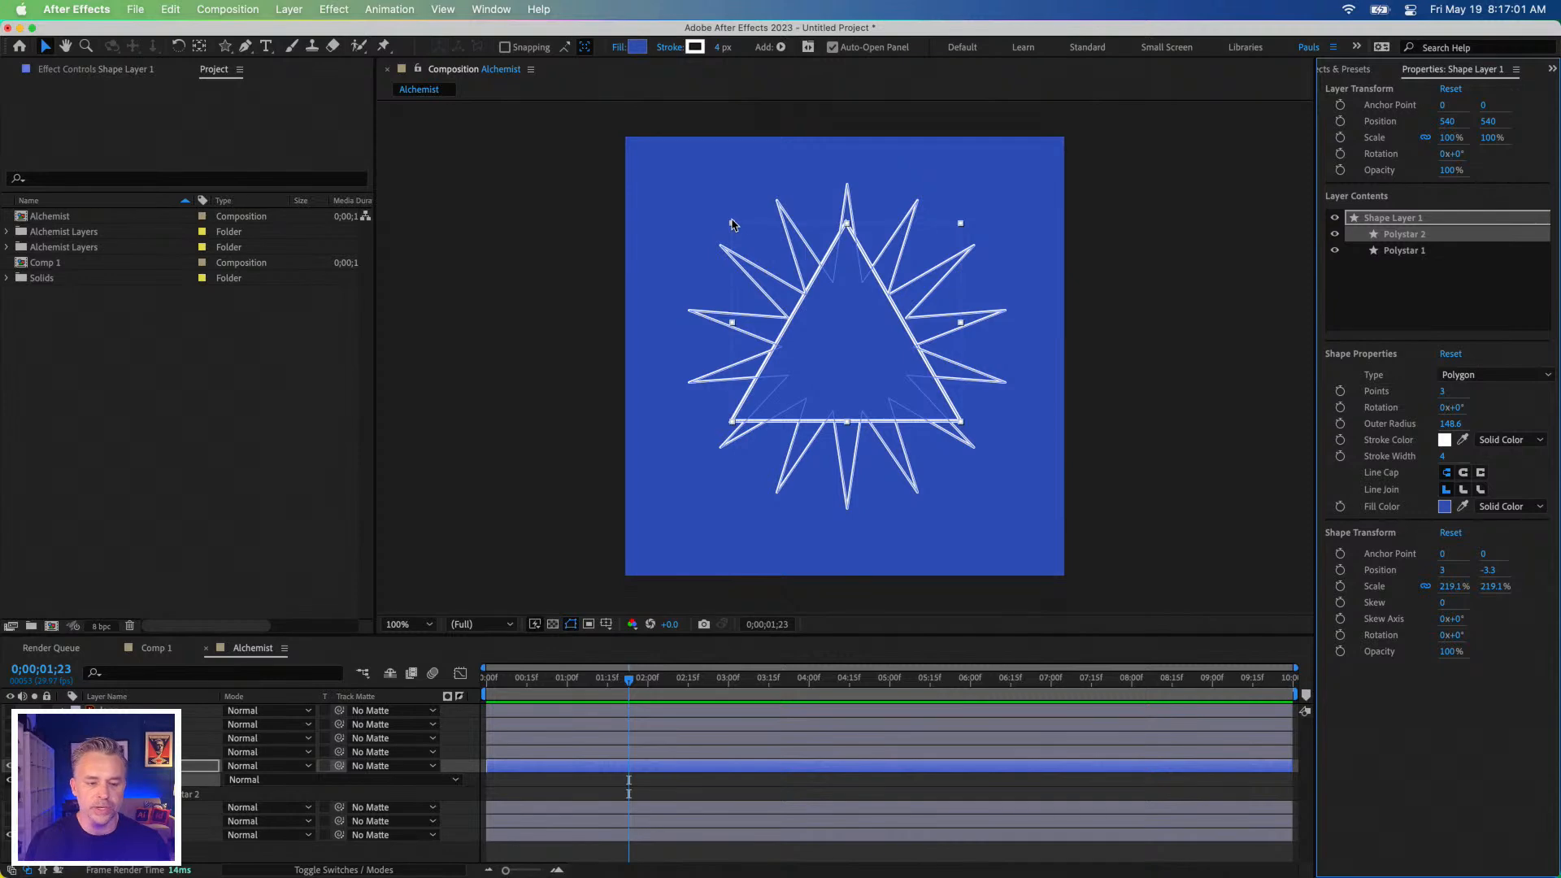
left_click_drag(733, 227, 761, 255)
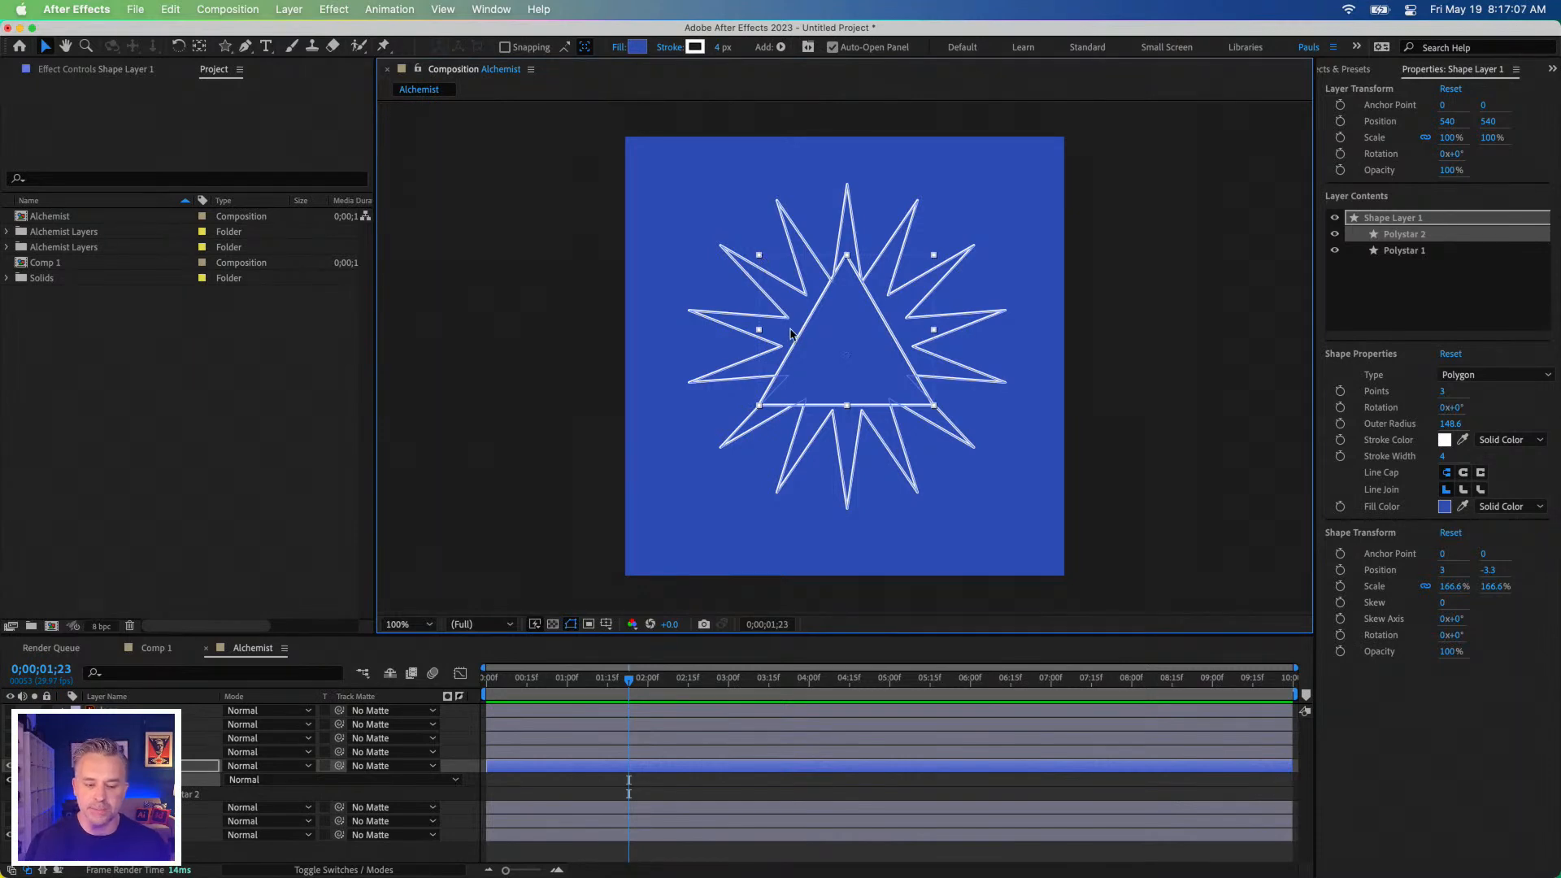
Show the logo over the triangle and 14-point star to check how they fit together, and hide it again.
left_click(1423, 251)
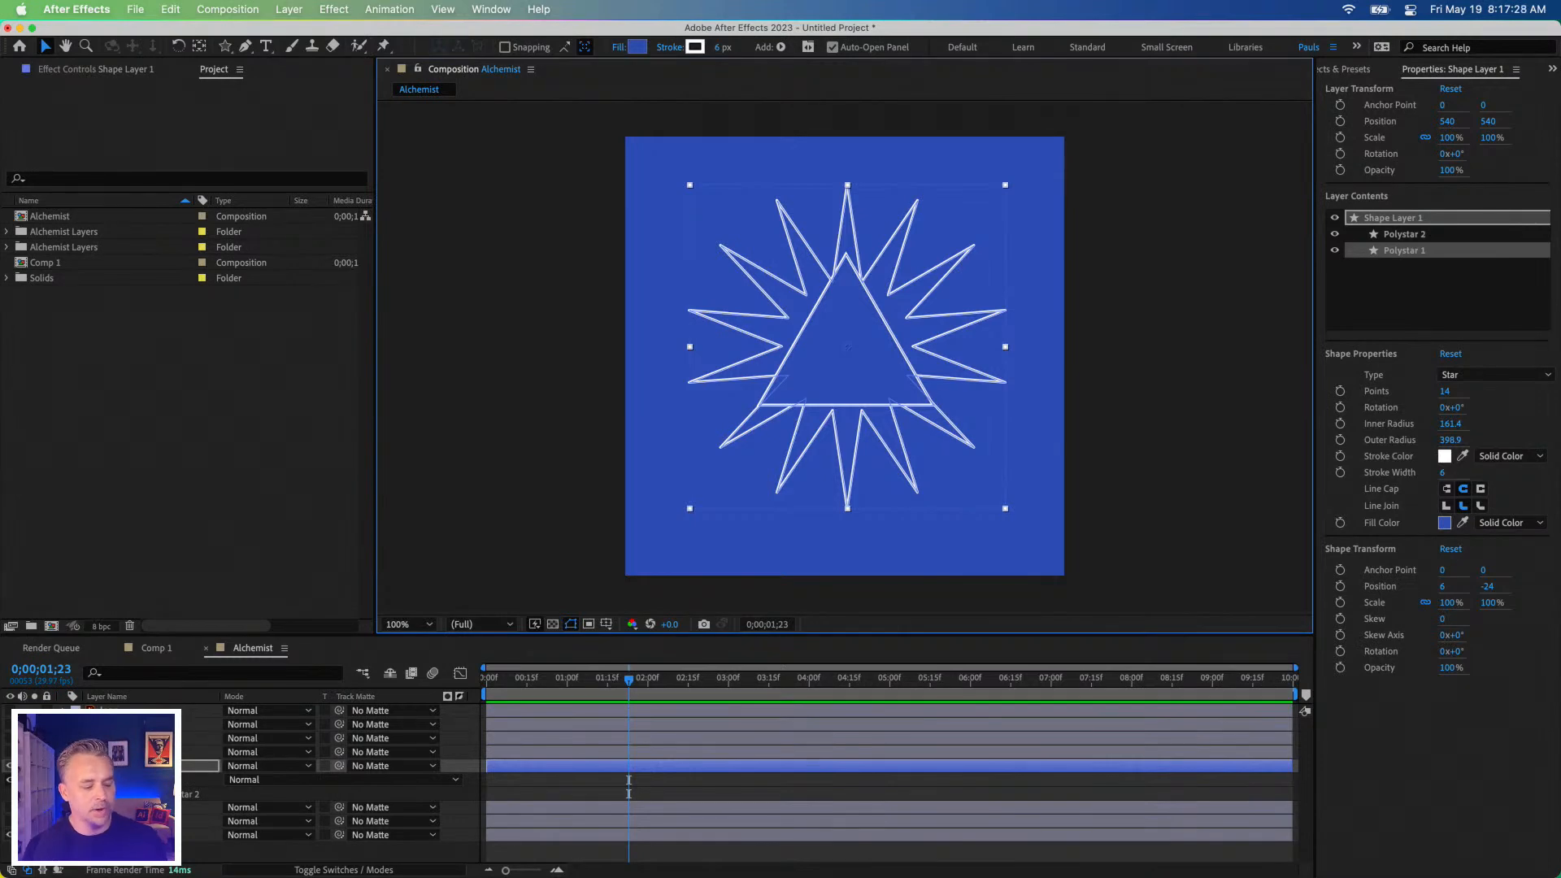
left_click(122, 711)
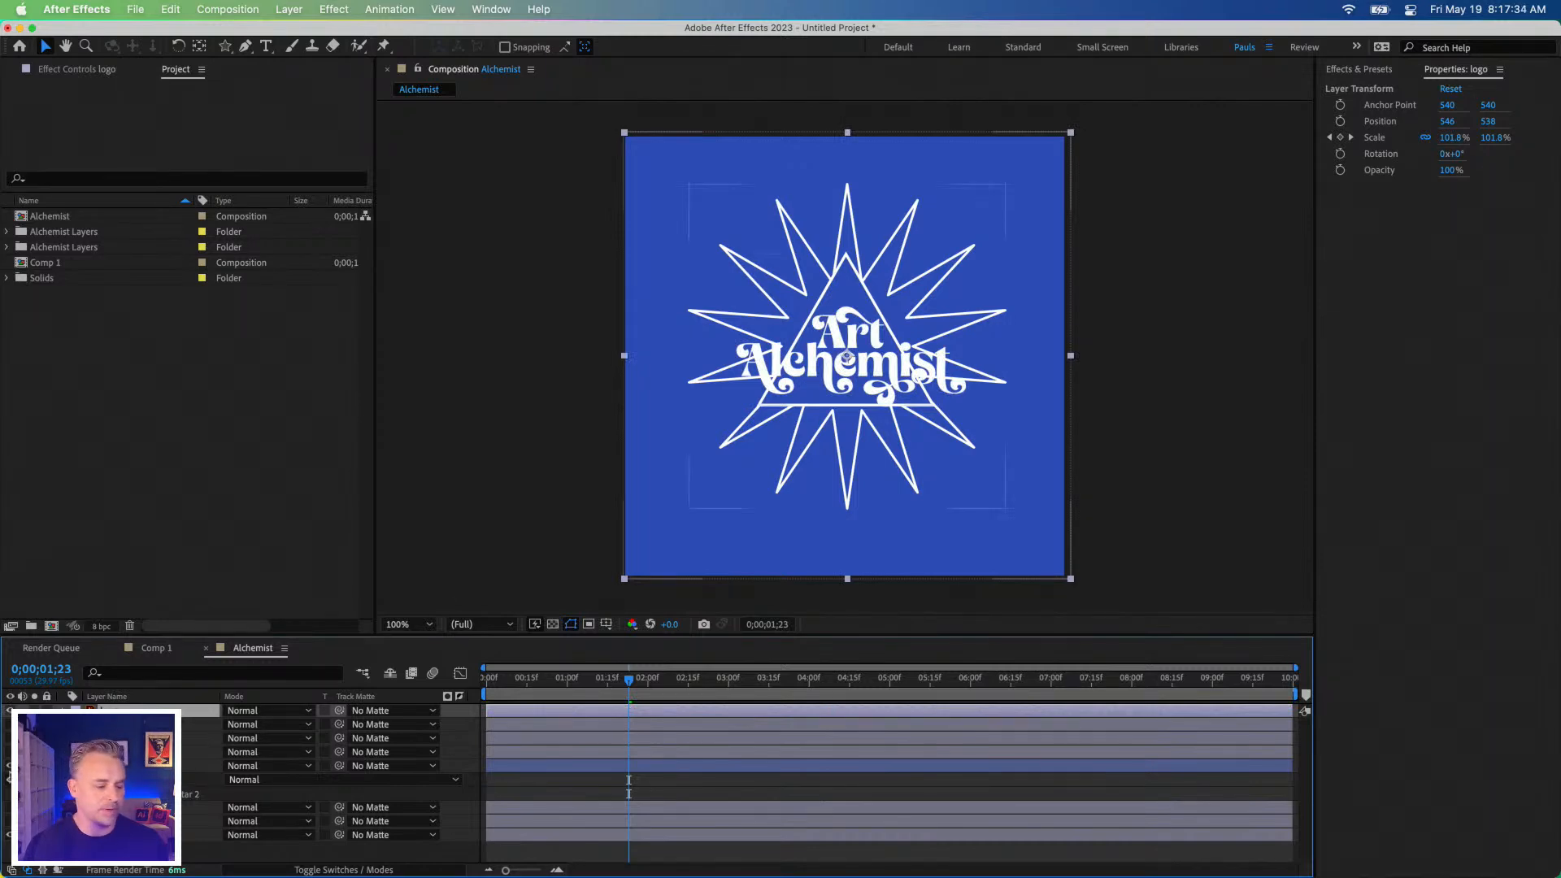
left_click(122, 766)
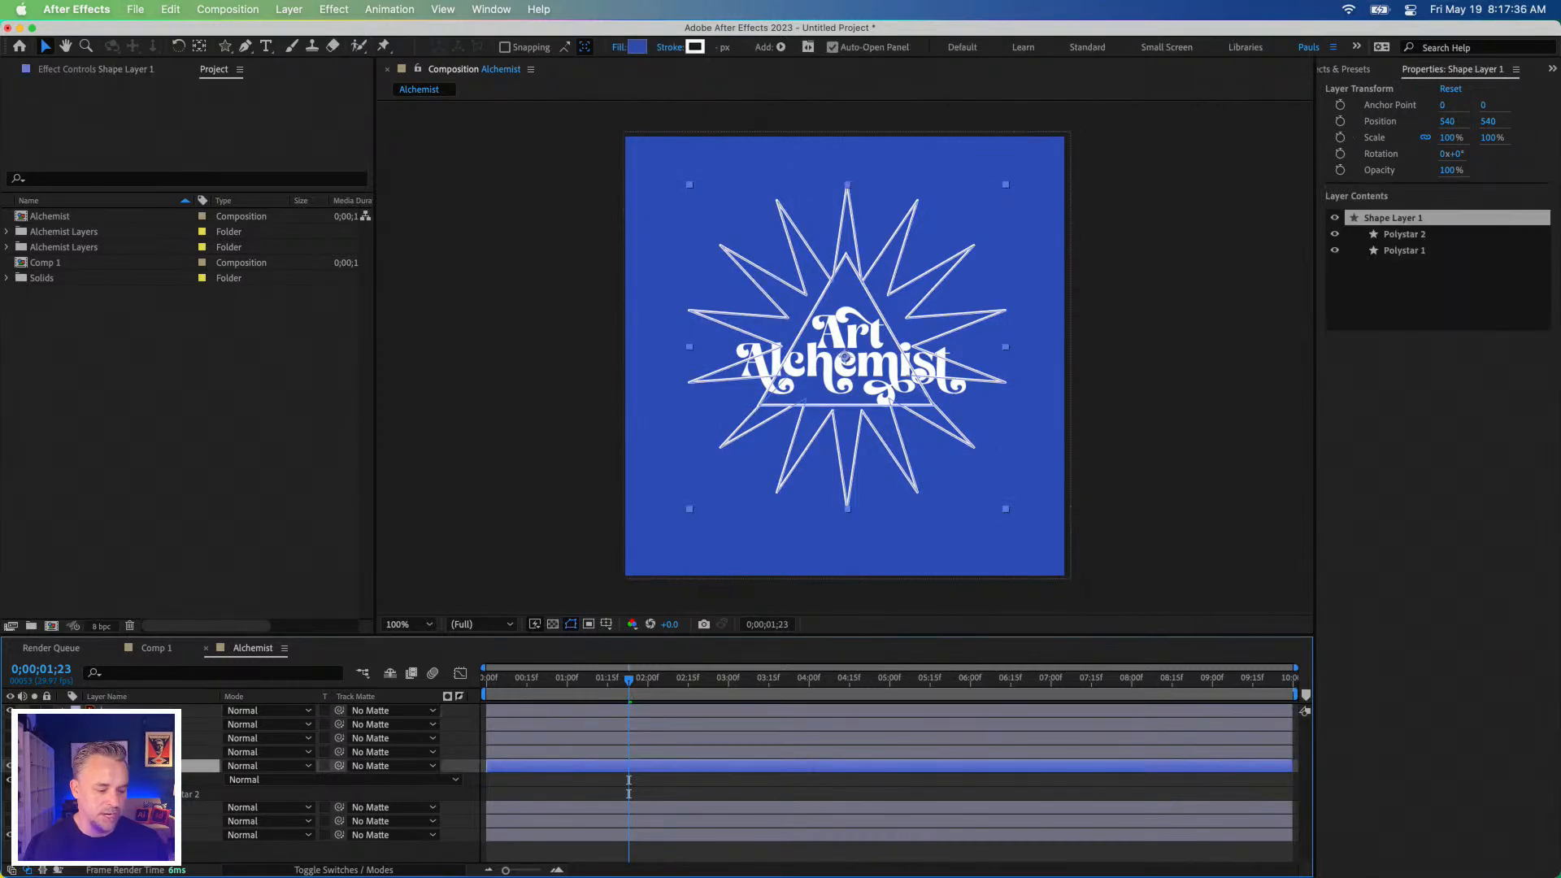
left_click(122, 808)
left_click(122, 766)
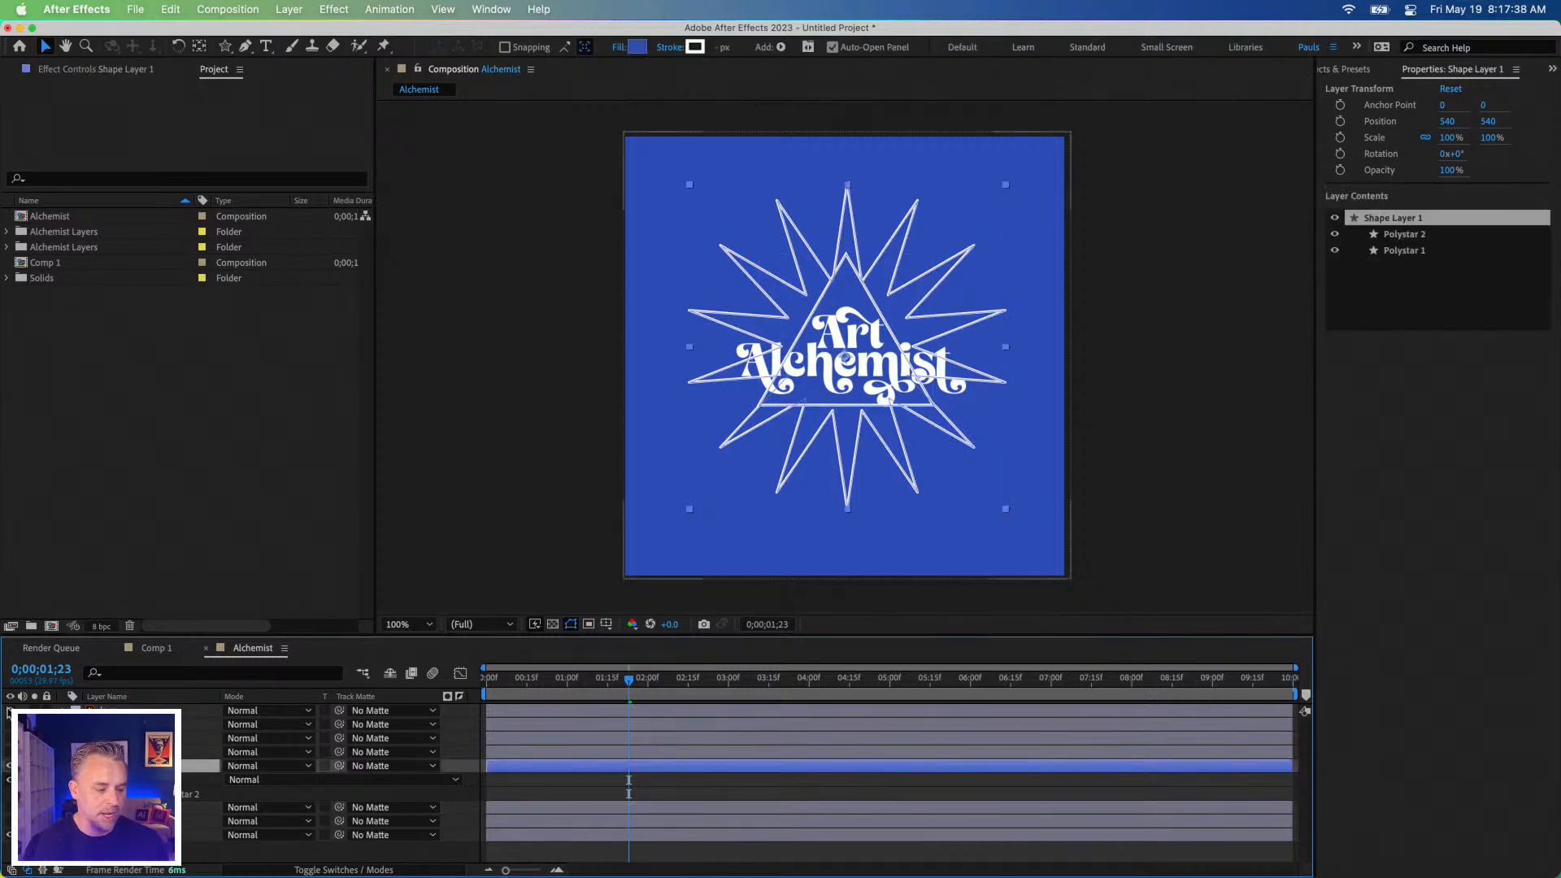
left_click(10, 711)
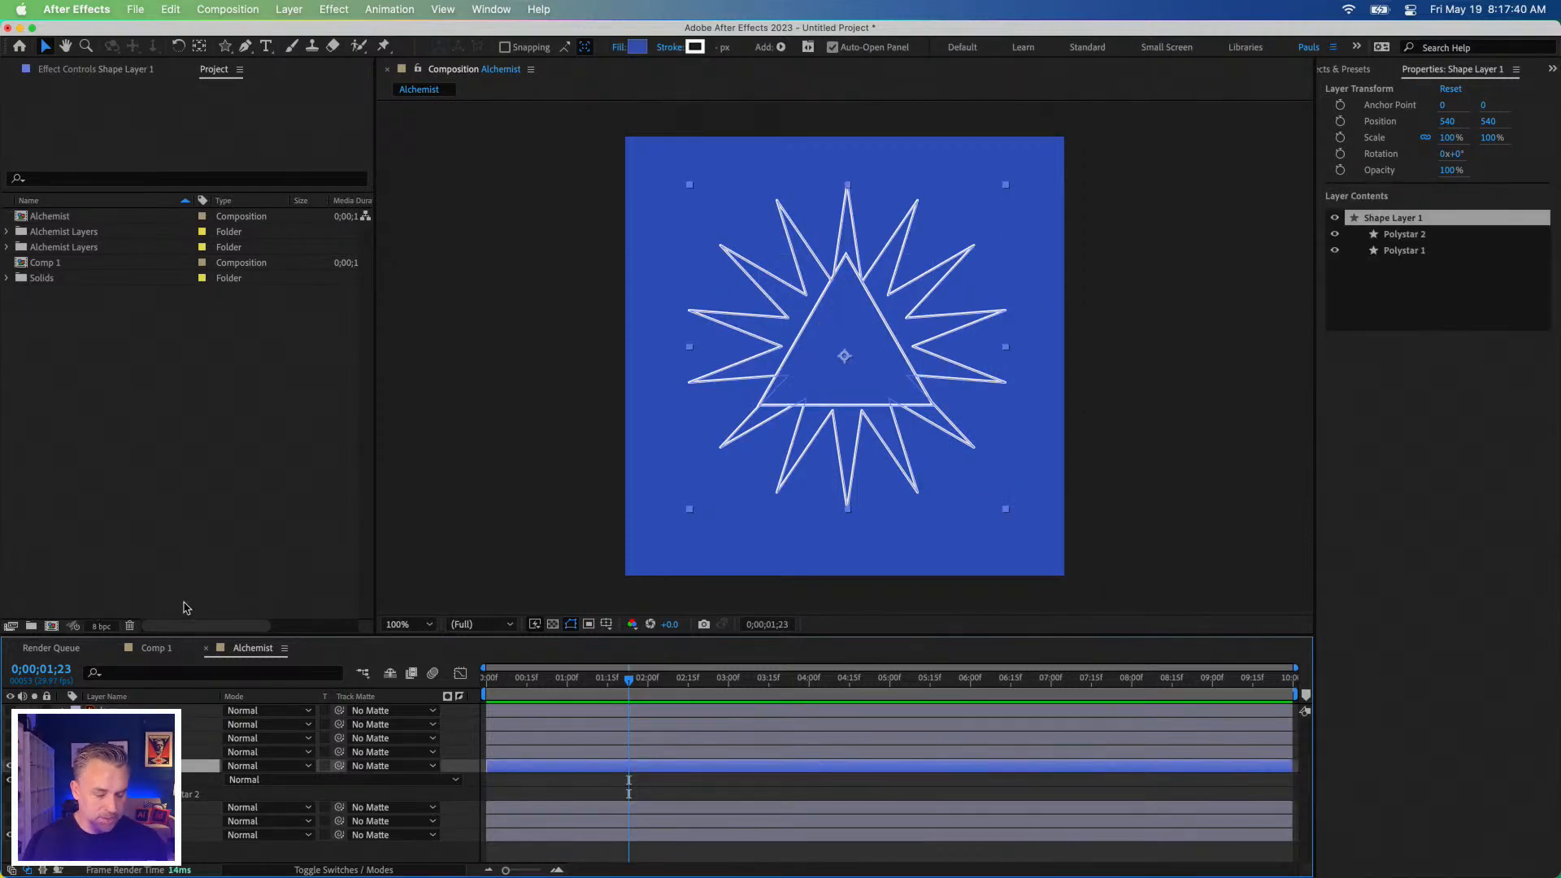
Enlarge the timeline panel upward and collapse the contents of Shape Layer 1.
left_click_drag(315, 635, 314, 545)
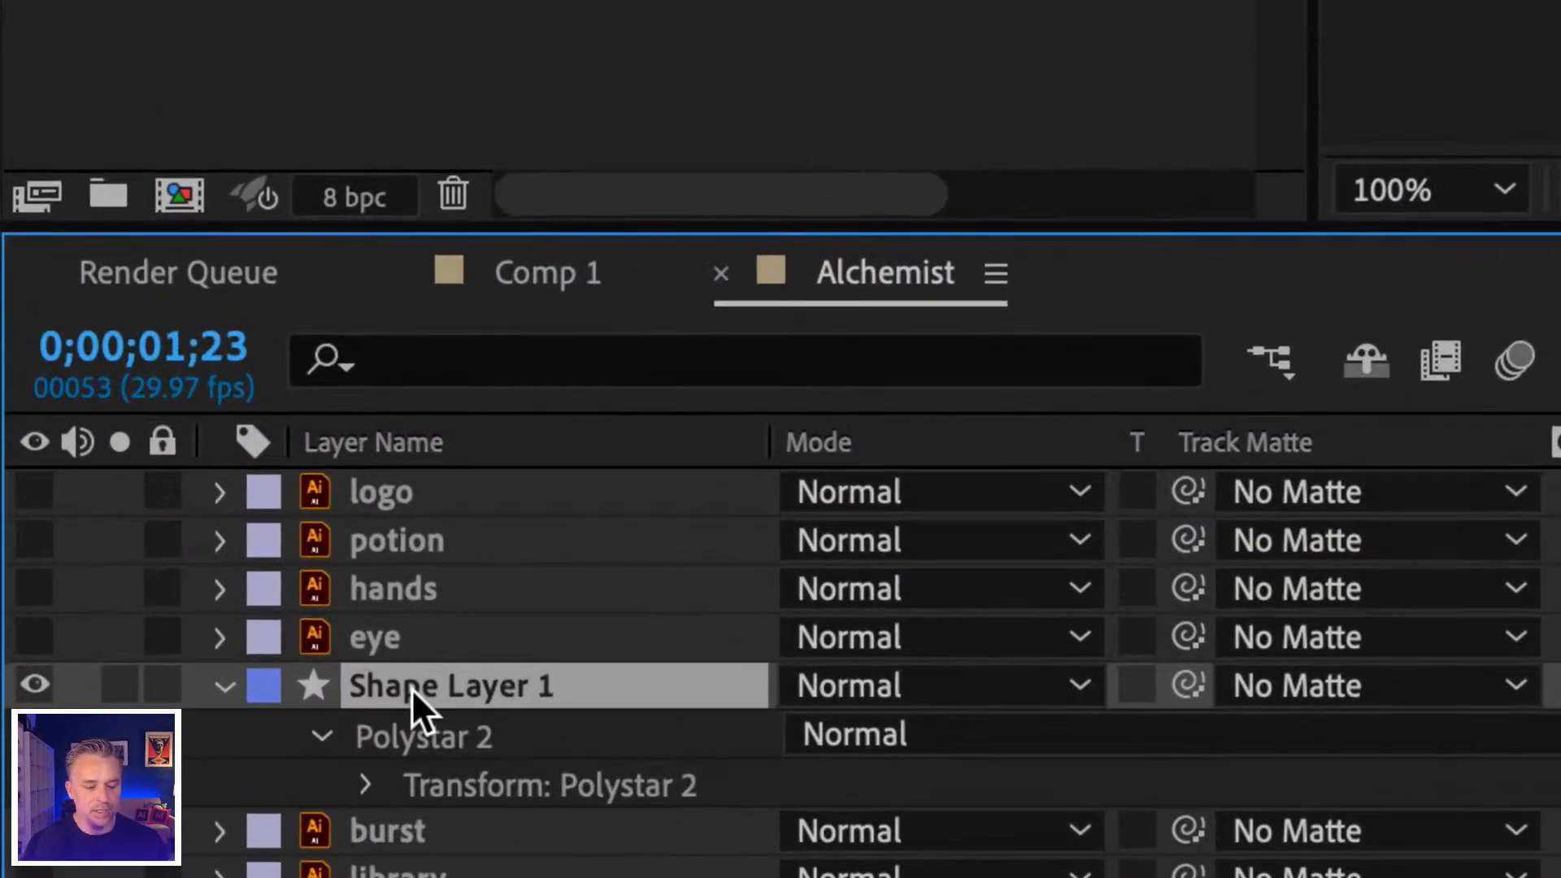
left_click(222, 688)
left_click(222, 687)
left_click(221, 688)
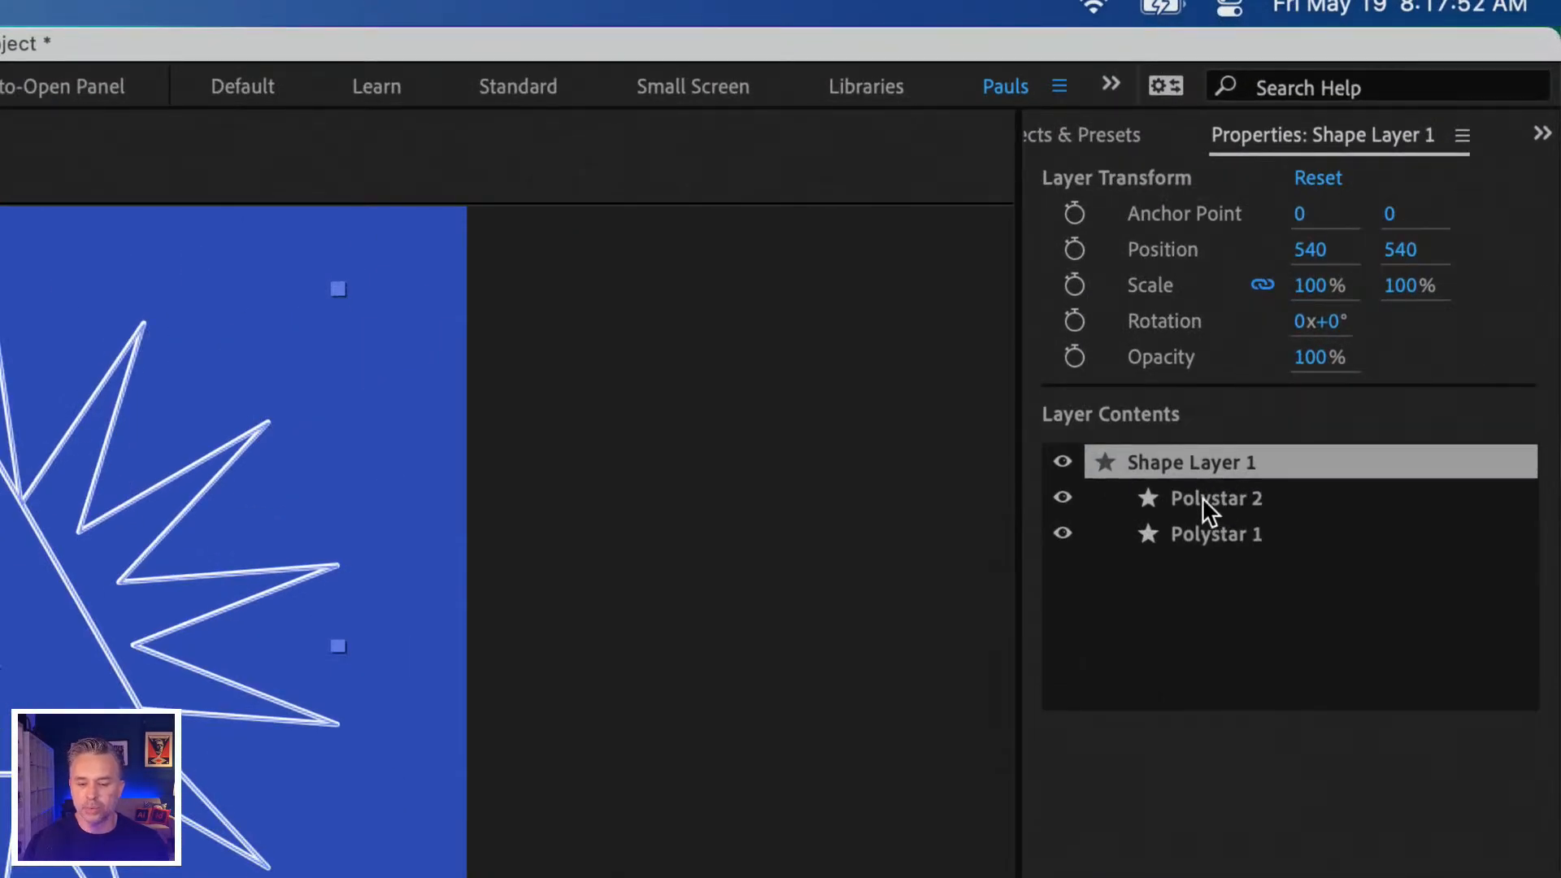
Compare the shape properties of the triangle and the 14-point star within Shape Layer 1, ending with the star selected.
left_click(1213, 494)
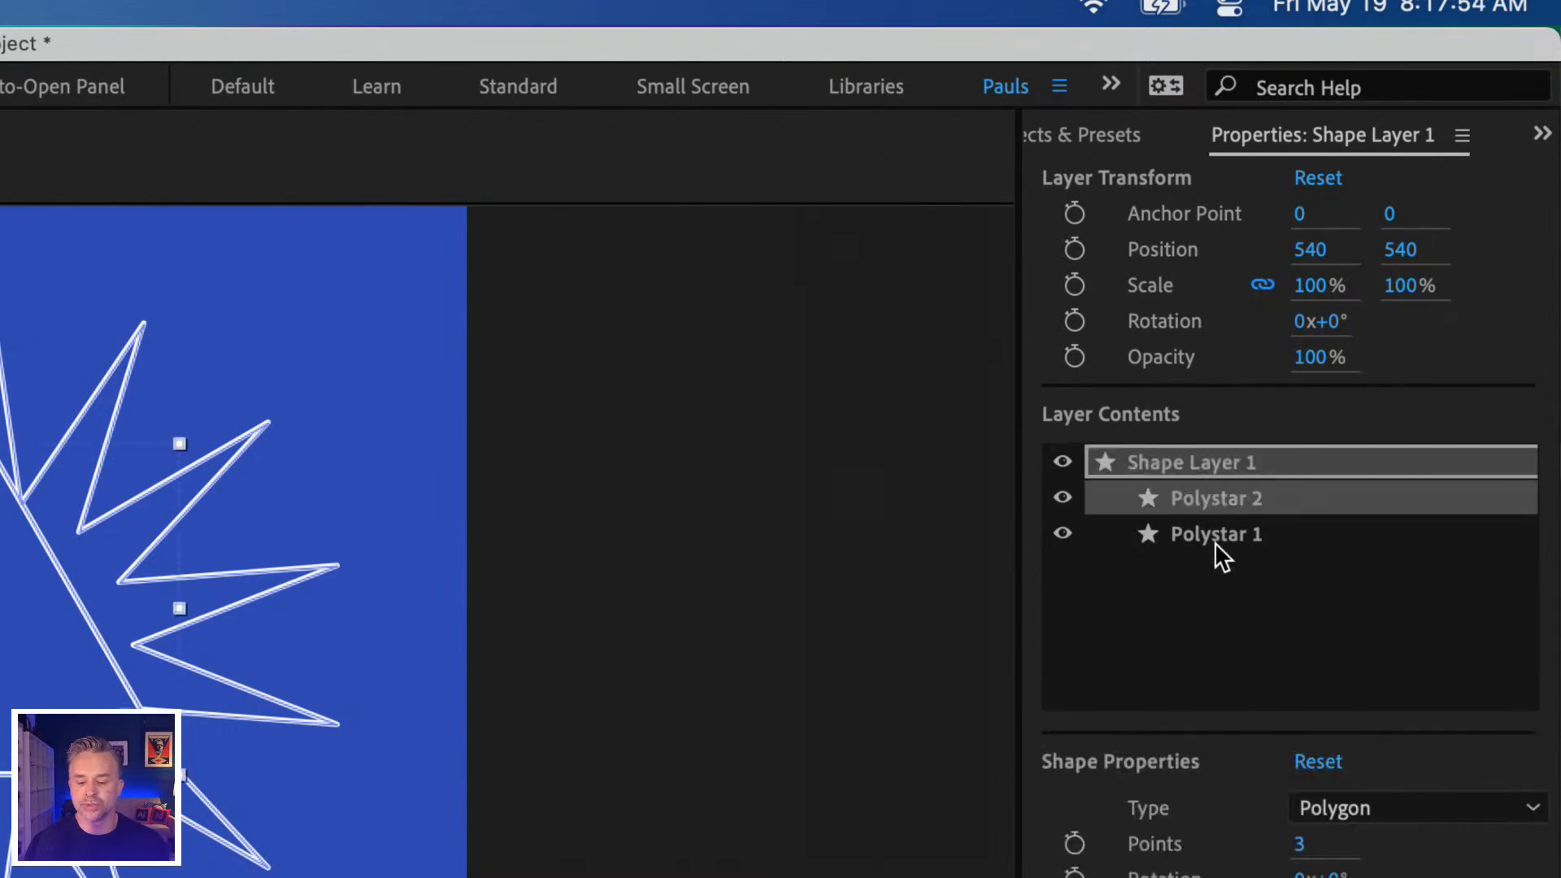
left_click(1213, 537)
left_click(1219, 499)
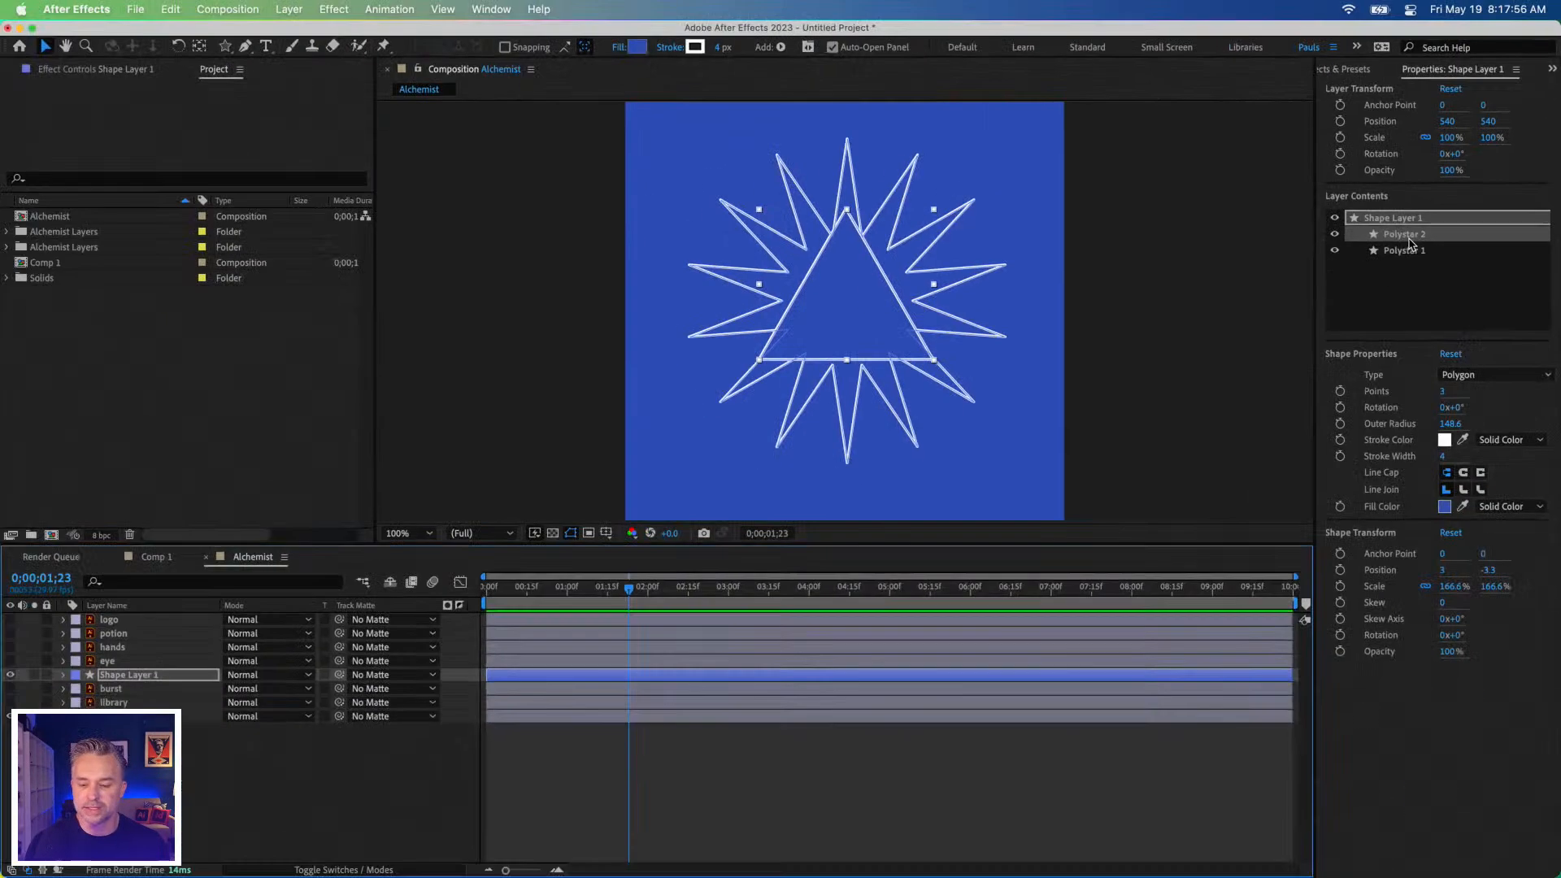
left_click(1216, 535)
left_click(1416, 234)
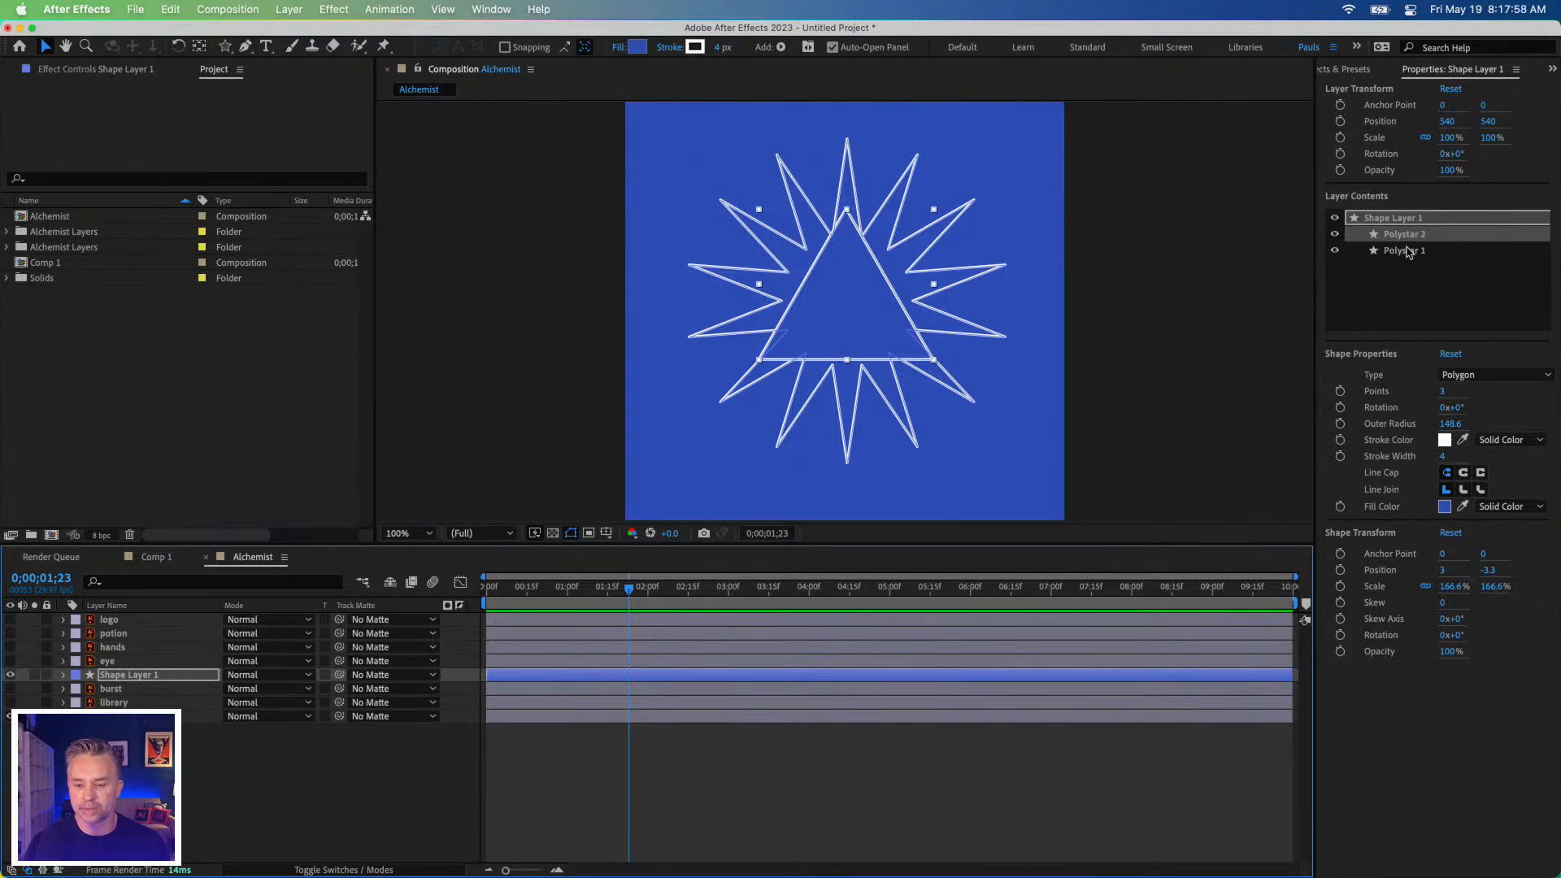
left_click(1409, 252)
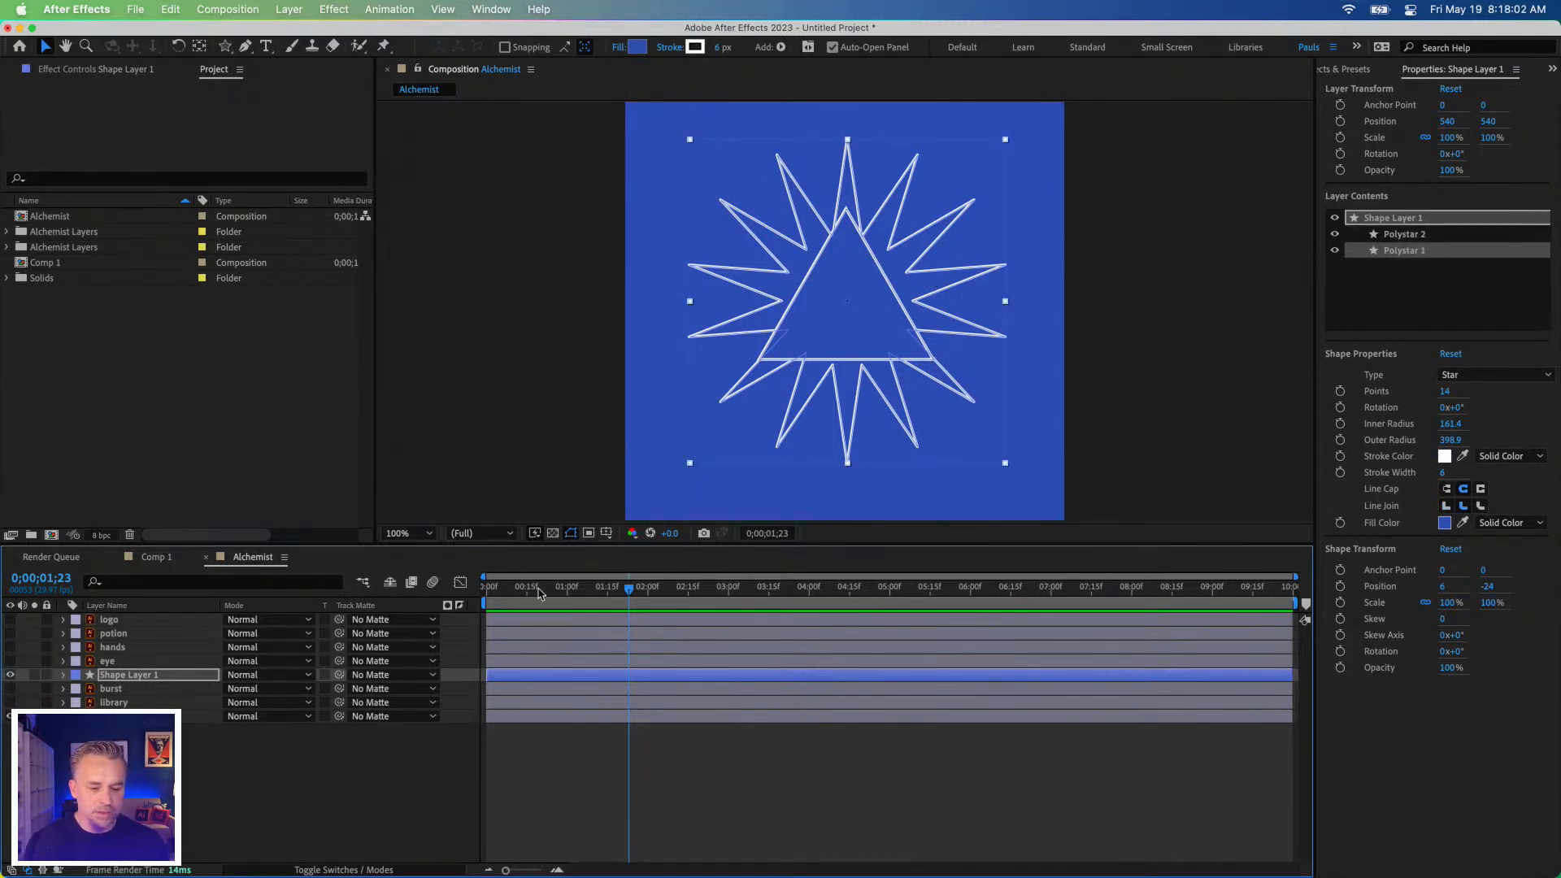
Move to 0;00;00;29, show the logo, potion, hands and eye layers over the shapes, and hide them again.
left_click_drag(532, 588, 565, 616)
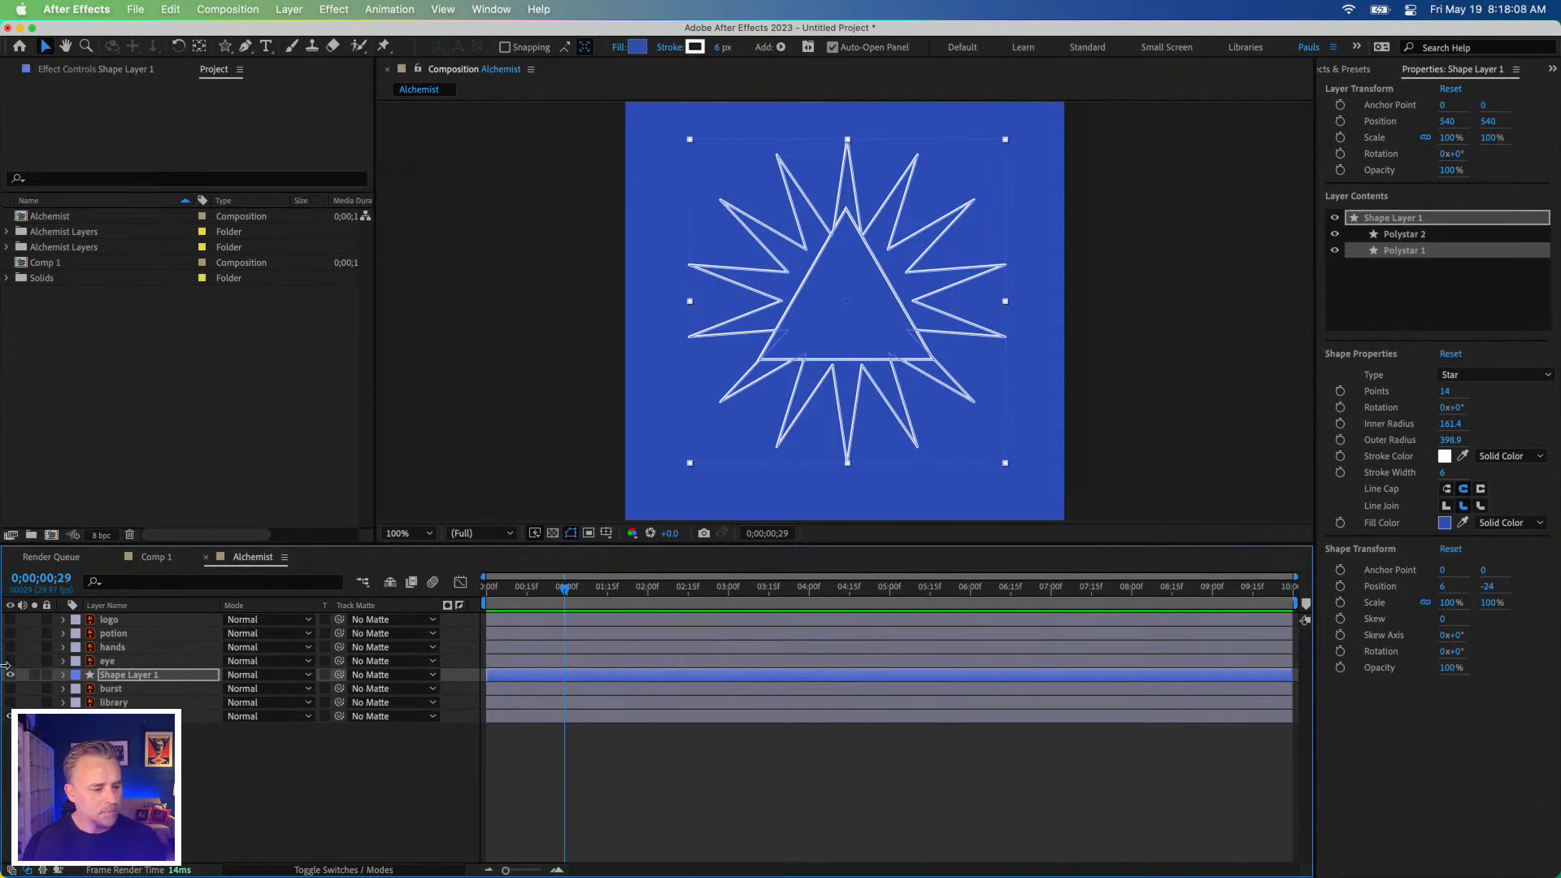
left_click(9, 620)
left_click(10, 634)
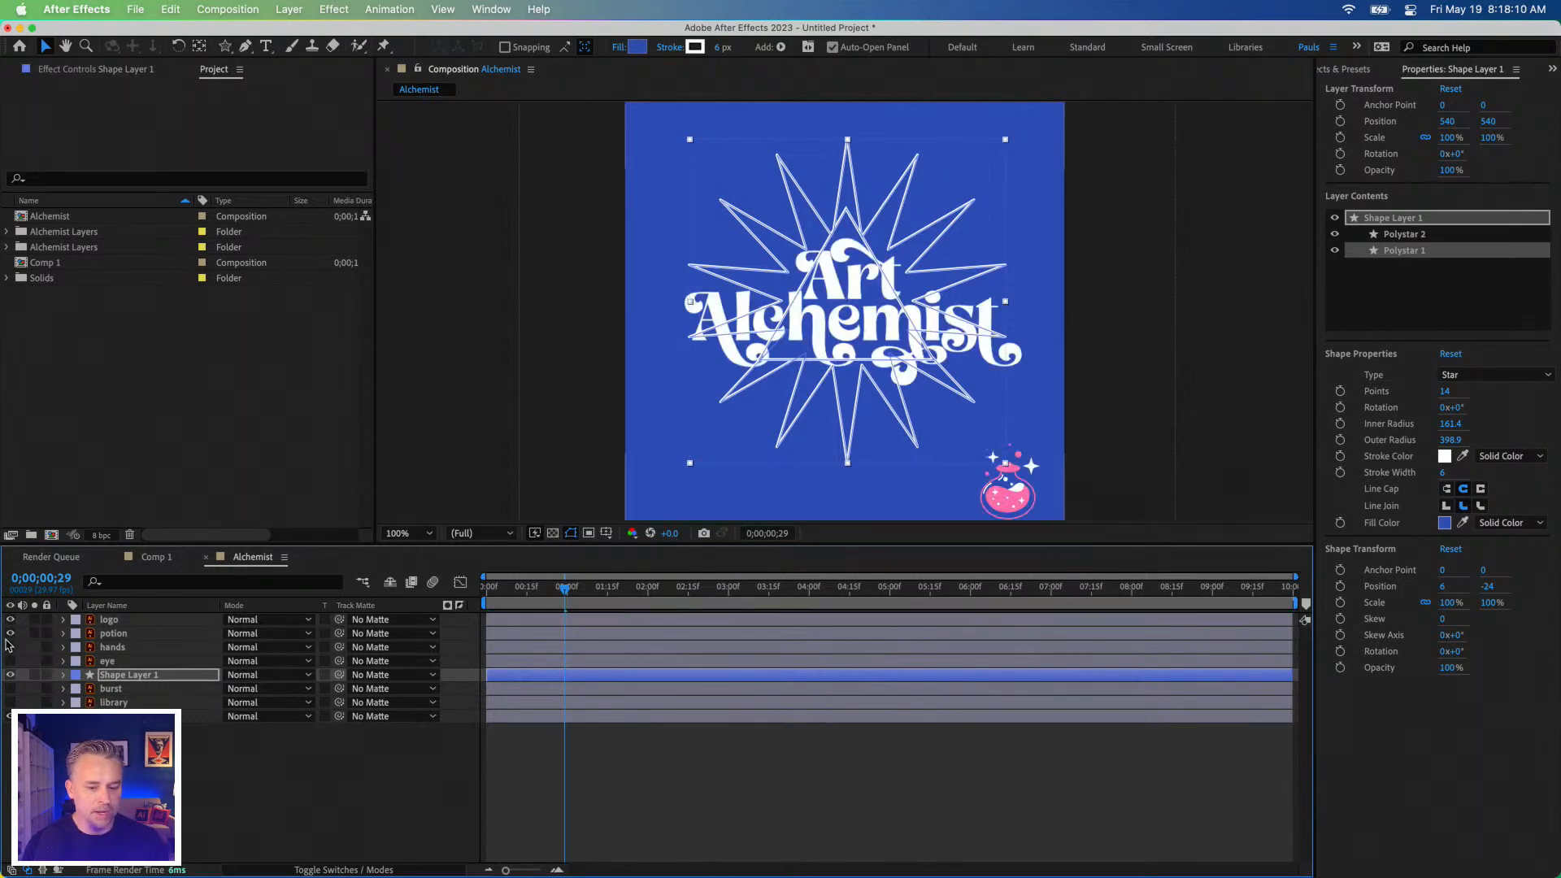
left_click(10, 647)
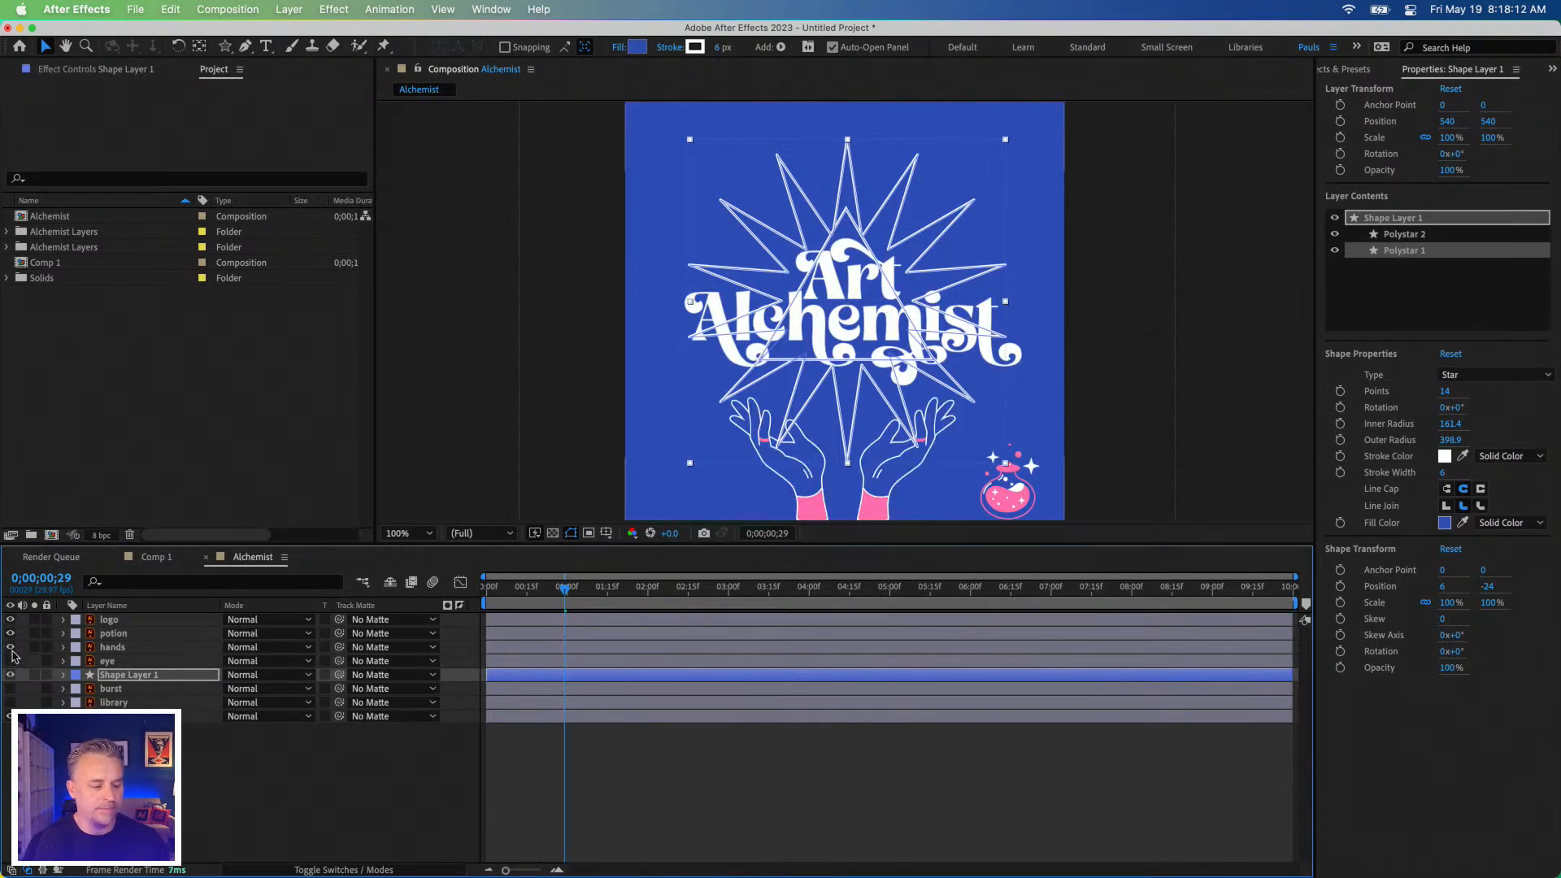
left_click(10, 661)
left_click_drag(10, 661, 12, 618)
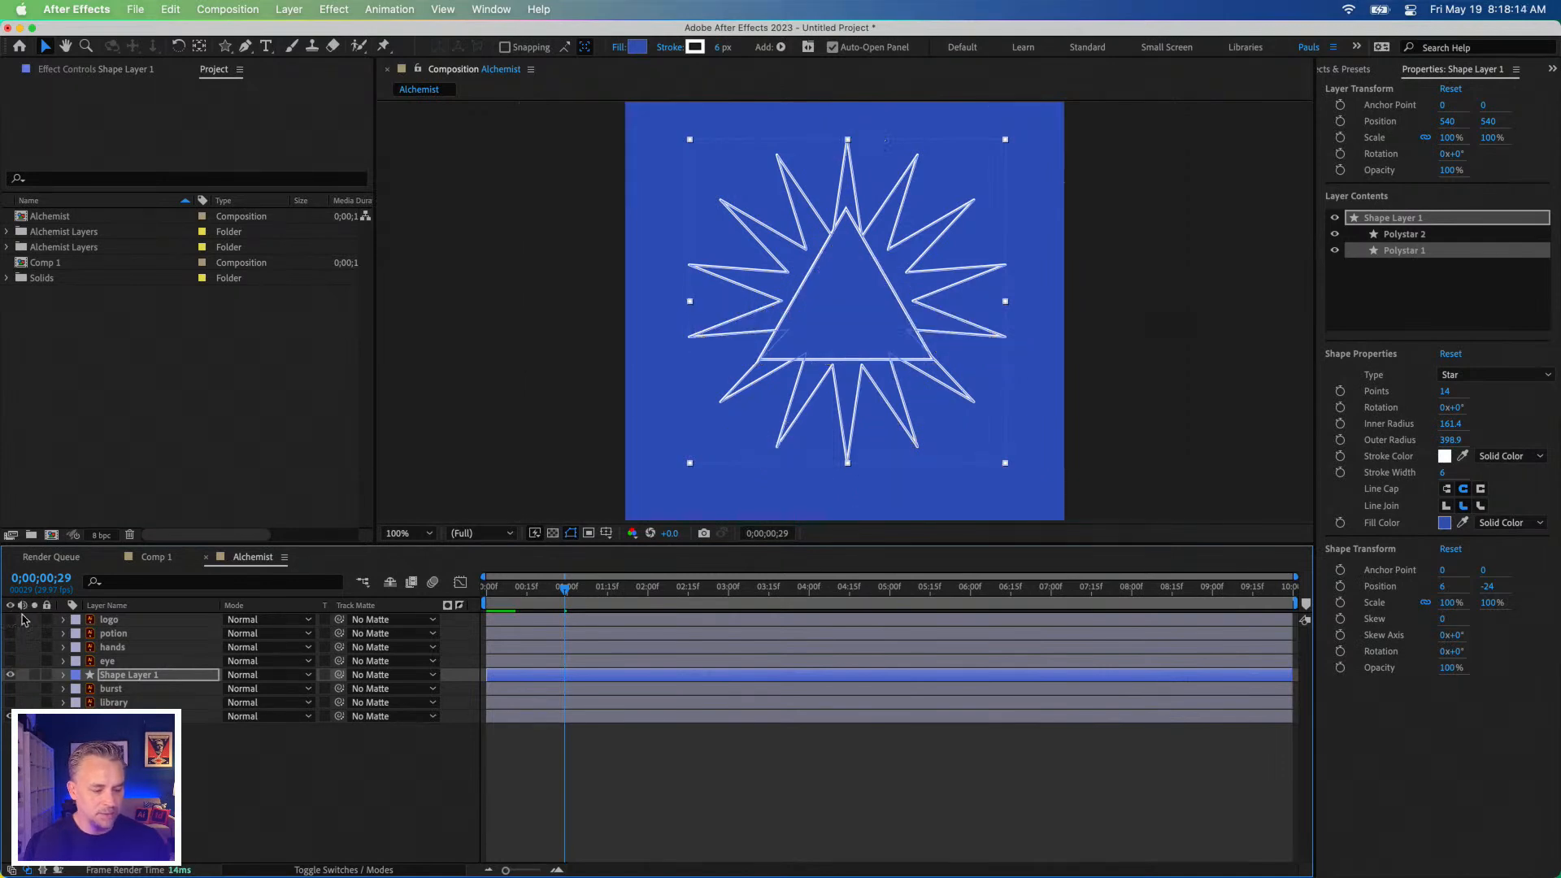
Keyframe the position, scale and rotation of the whole Shape Layer 1 at 0;00;00;29.
left_click(112, 678)
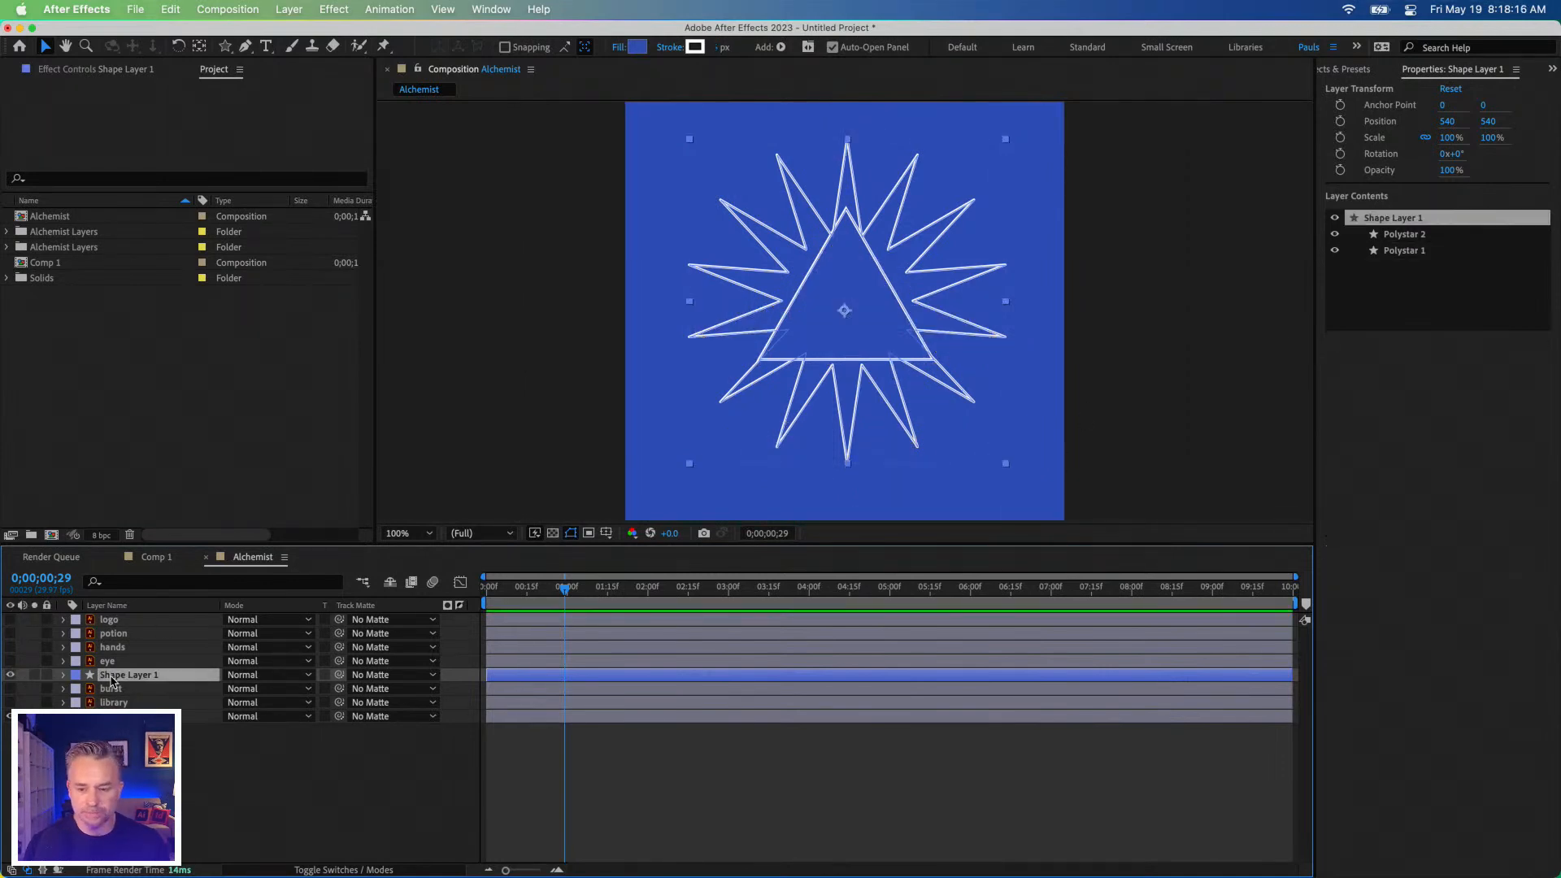
left_click(1340, 122)
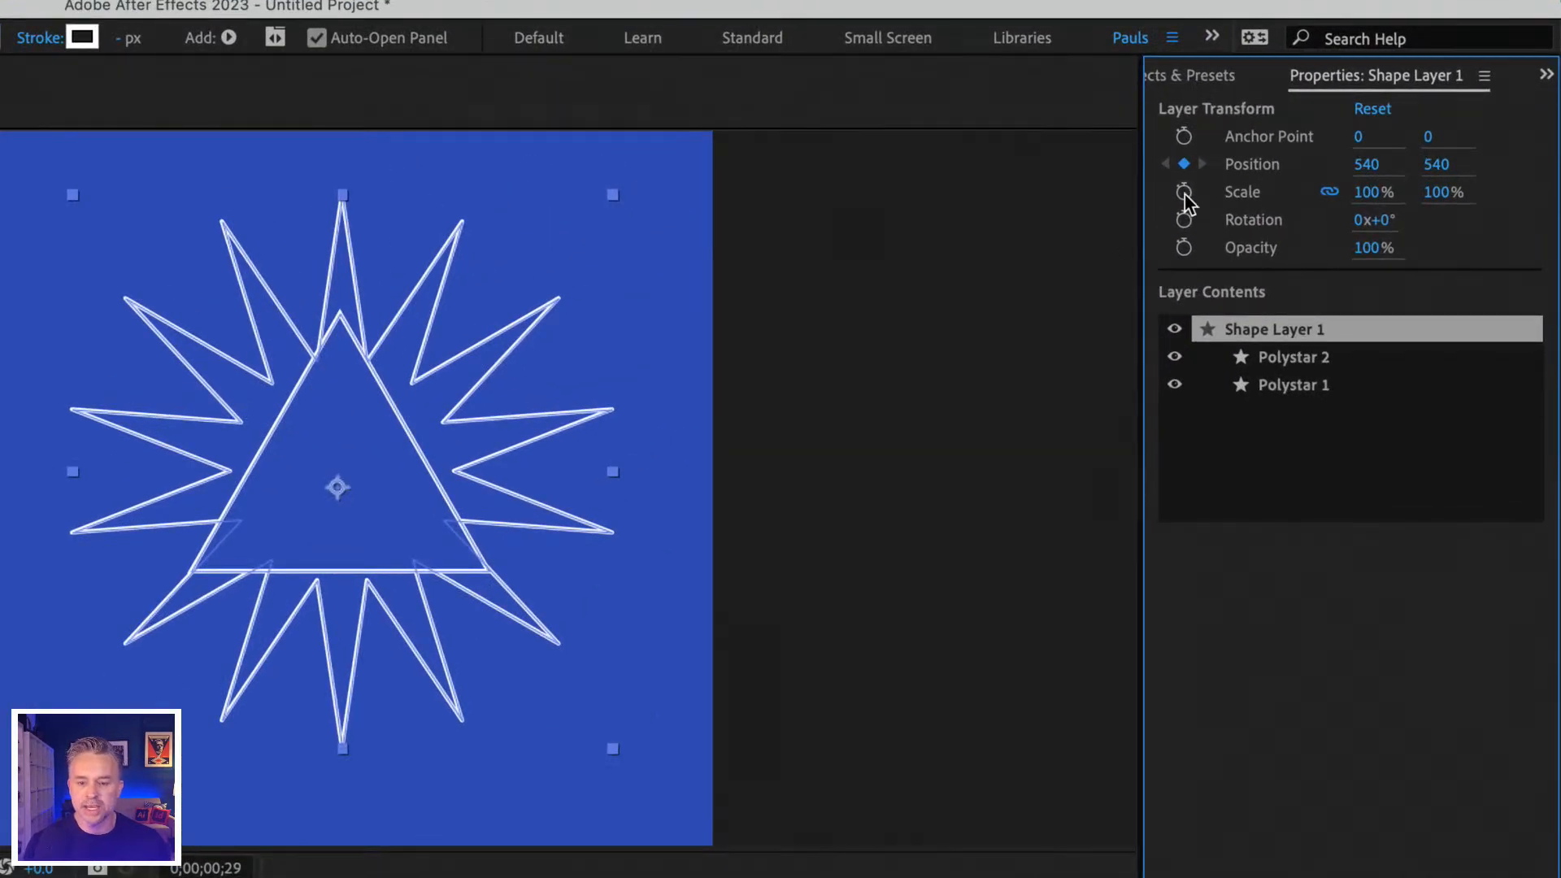
left_click(1184, 193)
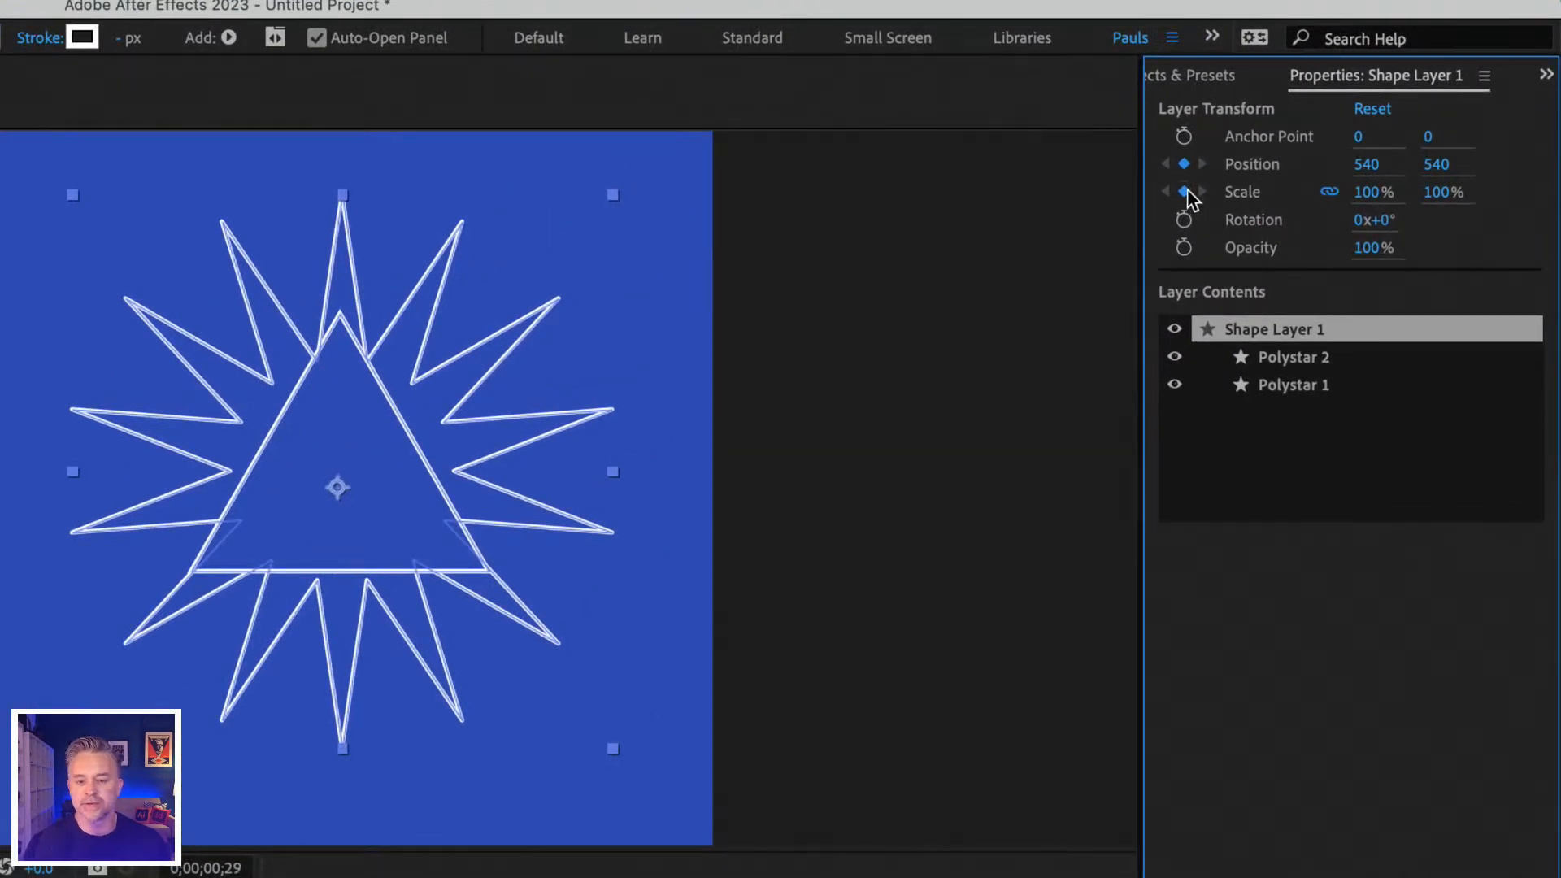
left_click(1184, 221)
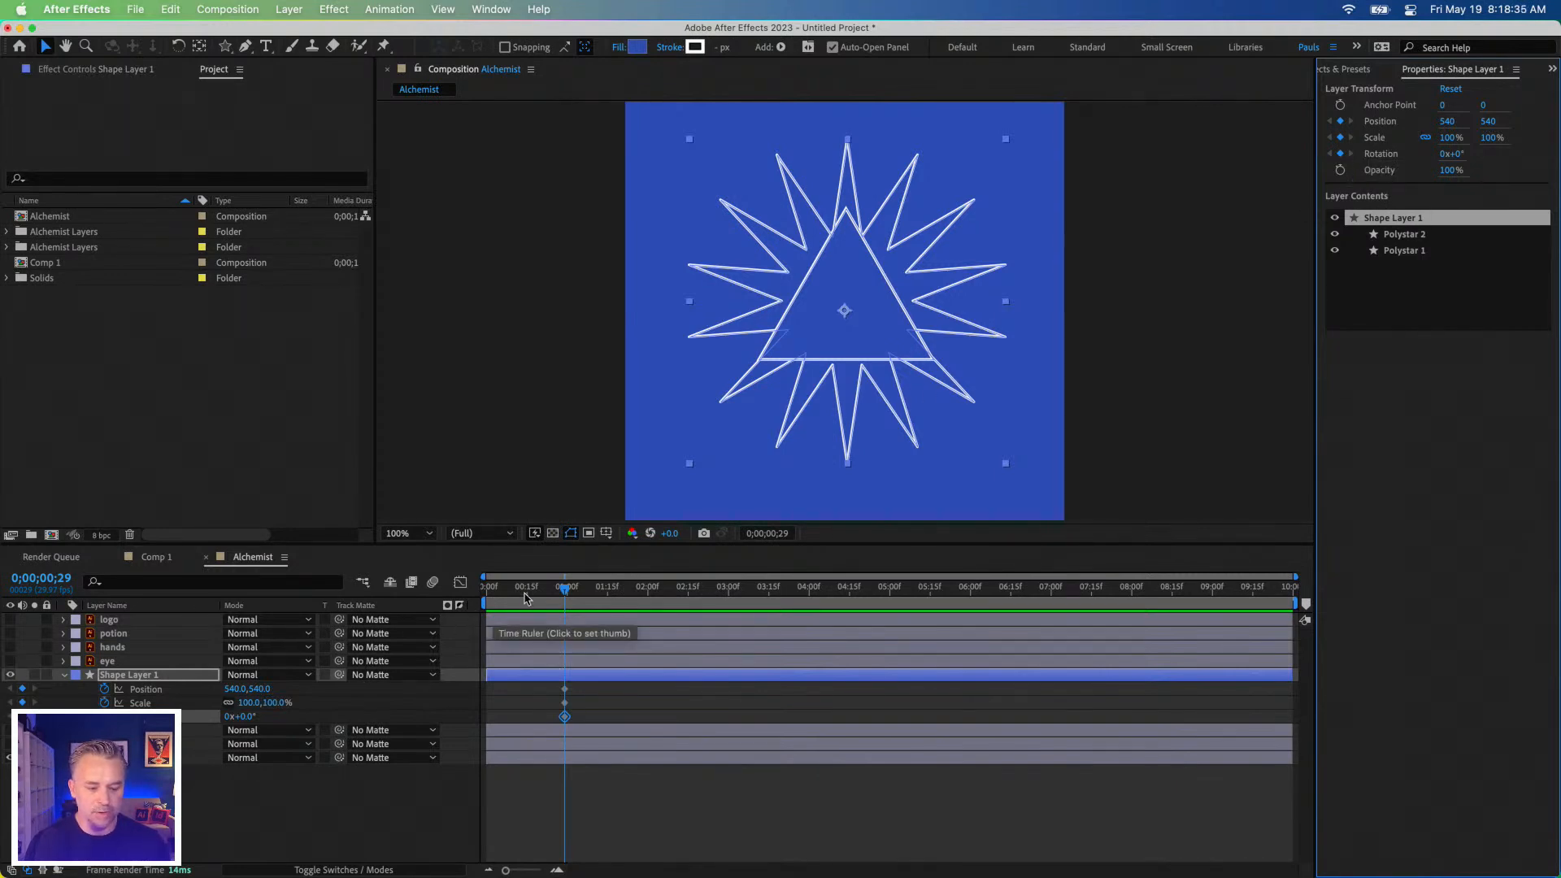
Go to the composition's start, undo a trial scale change, and keyframe Shape Layer 1's position, scale and rotation there.
key("Home")
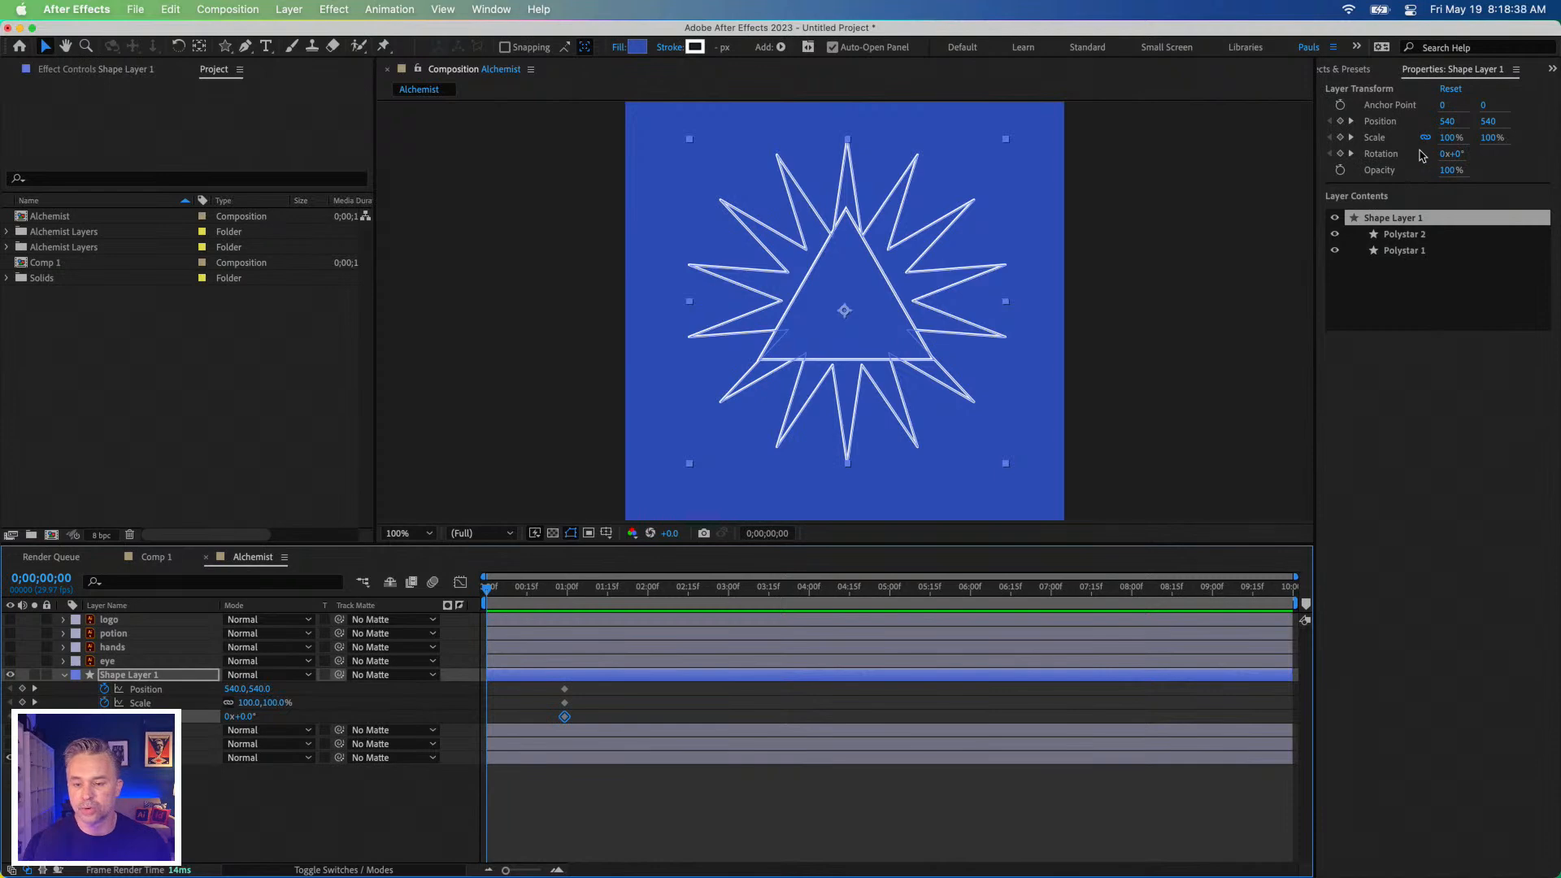
left_click_drag(1451, 142, 1432, 143)
key("super+z")
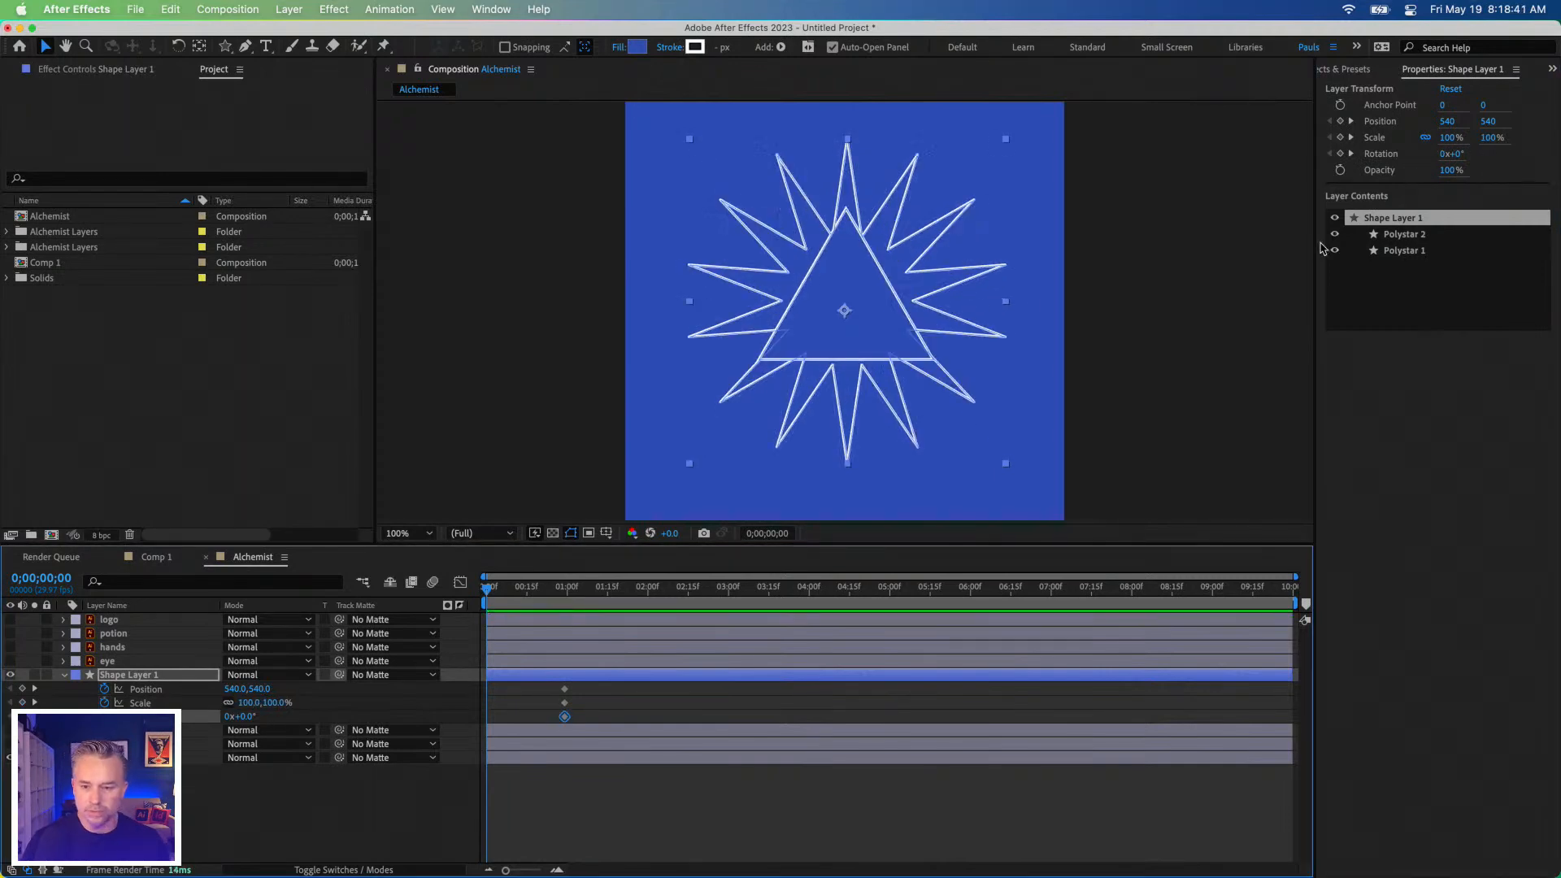
left_click(1392, 236)
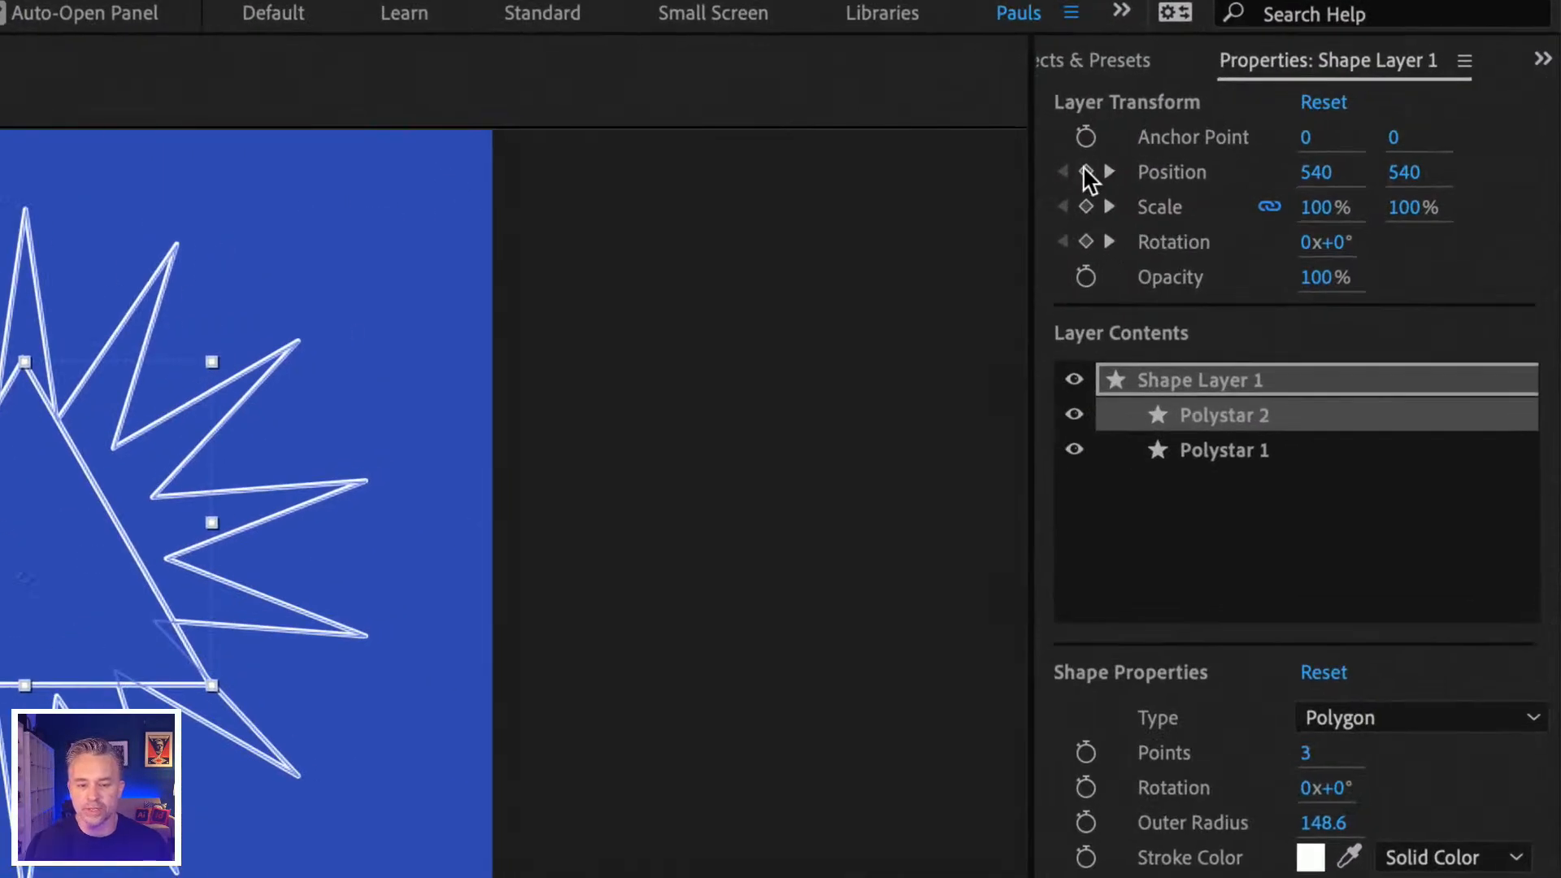
left_click(1086, 171)
left_click(1086, 207)
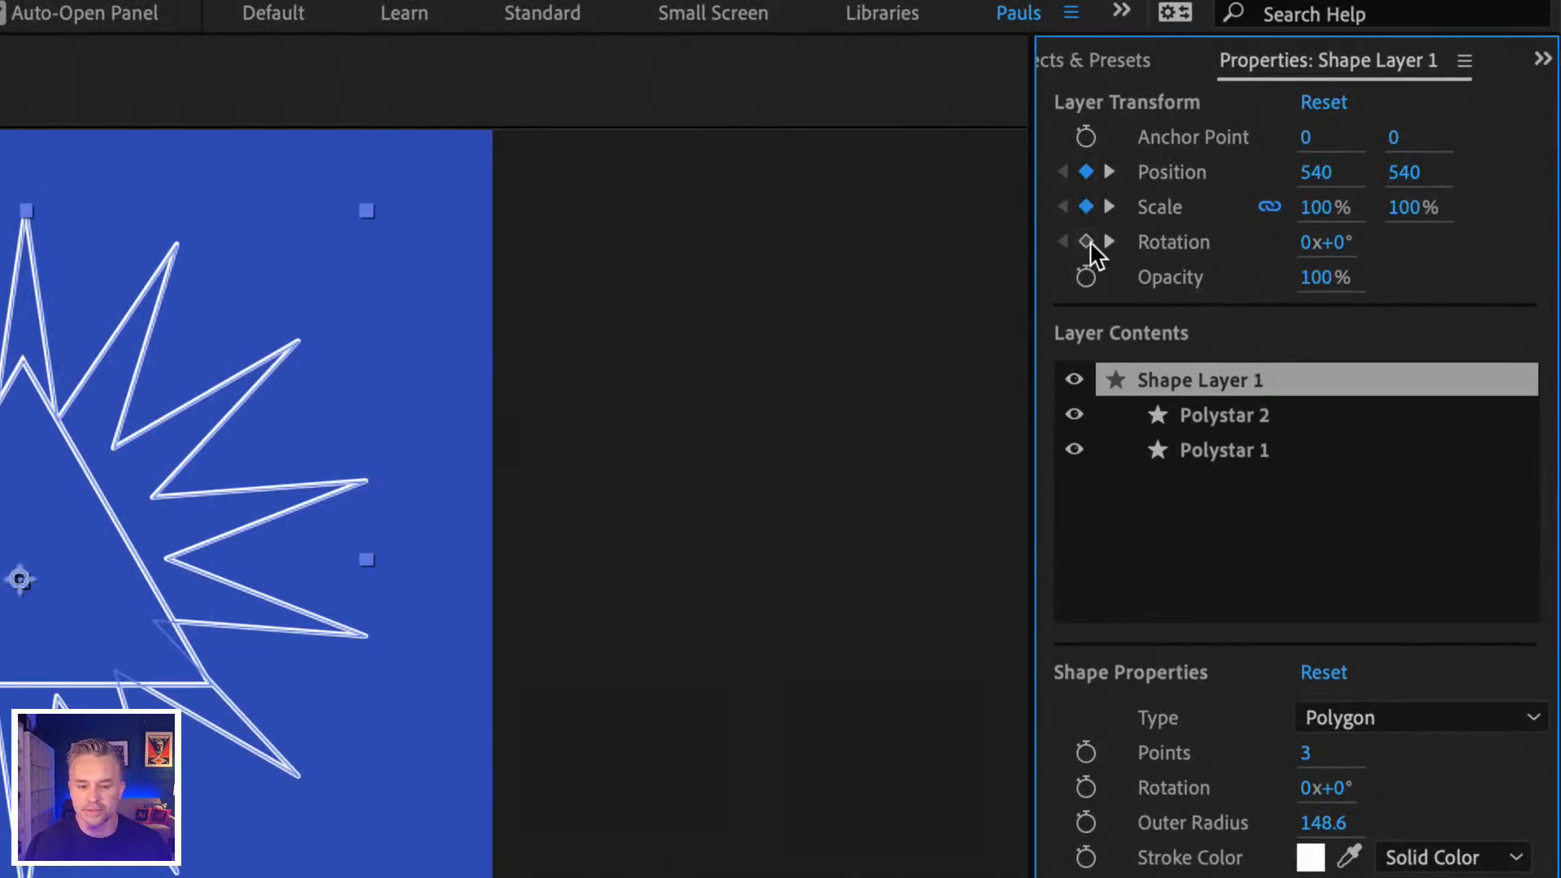
left_click(1086, 242)
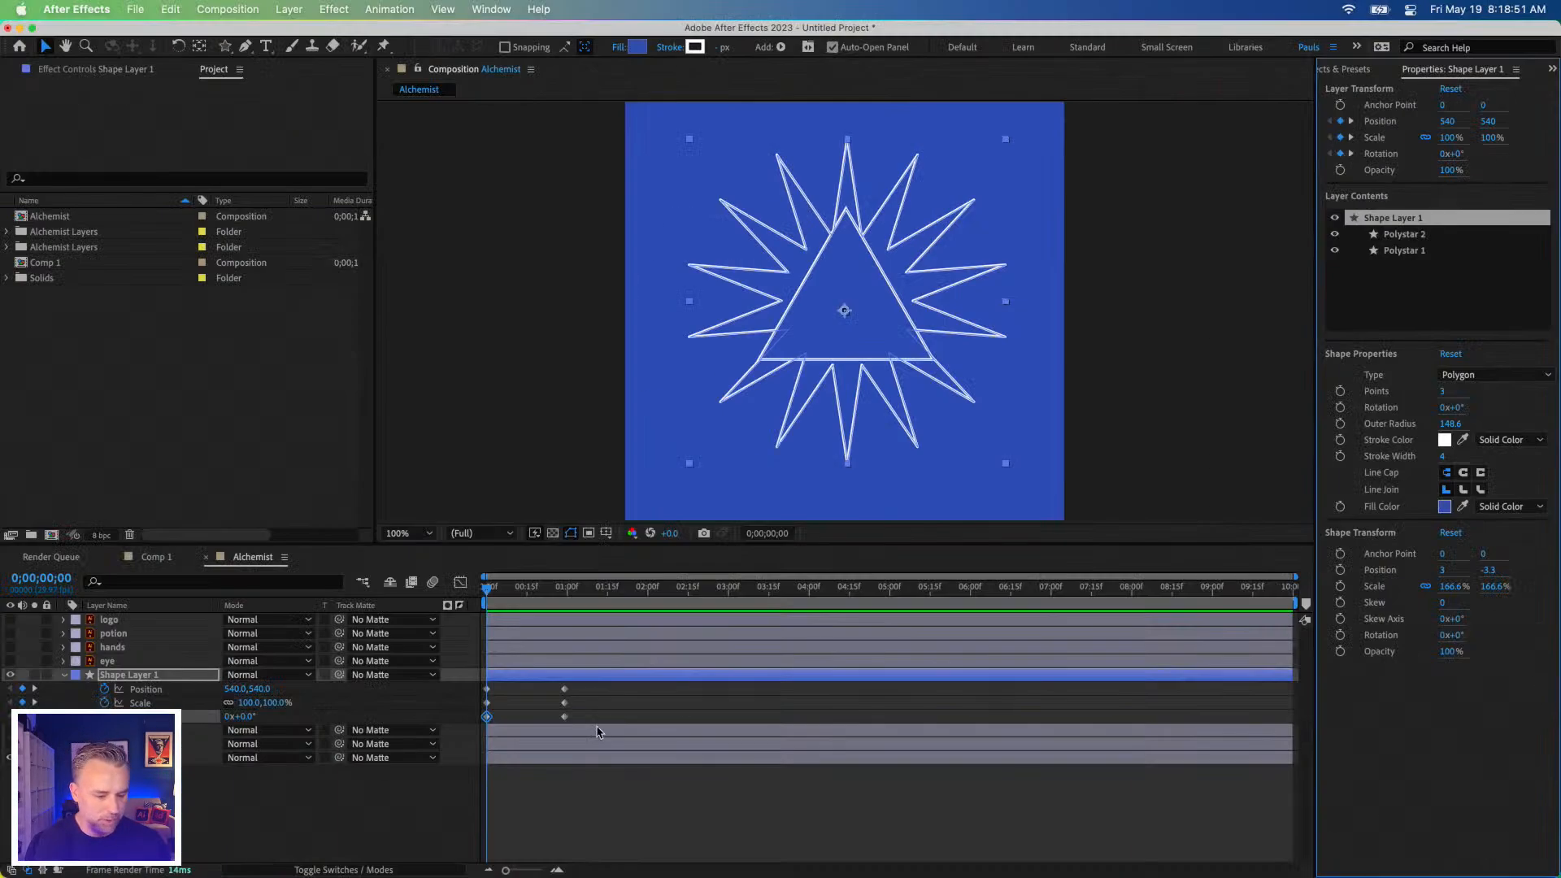
Delete all position, scale and rotation keyframes from Shape Layer 1.
left_click_drag(598, 732, 468, 685)
key("Delete")
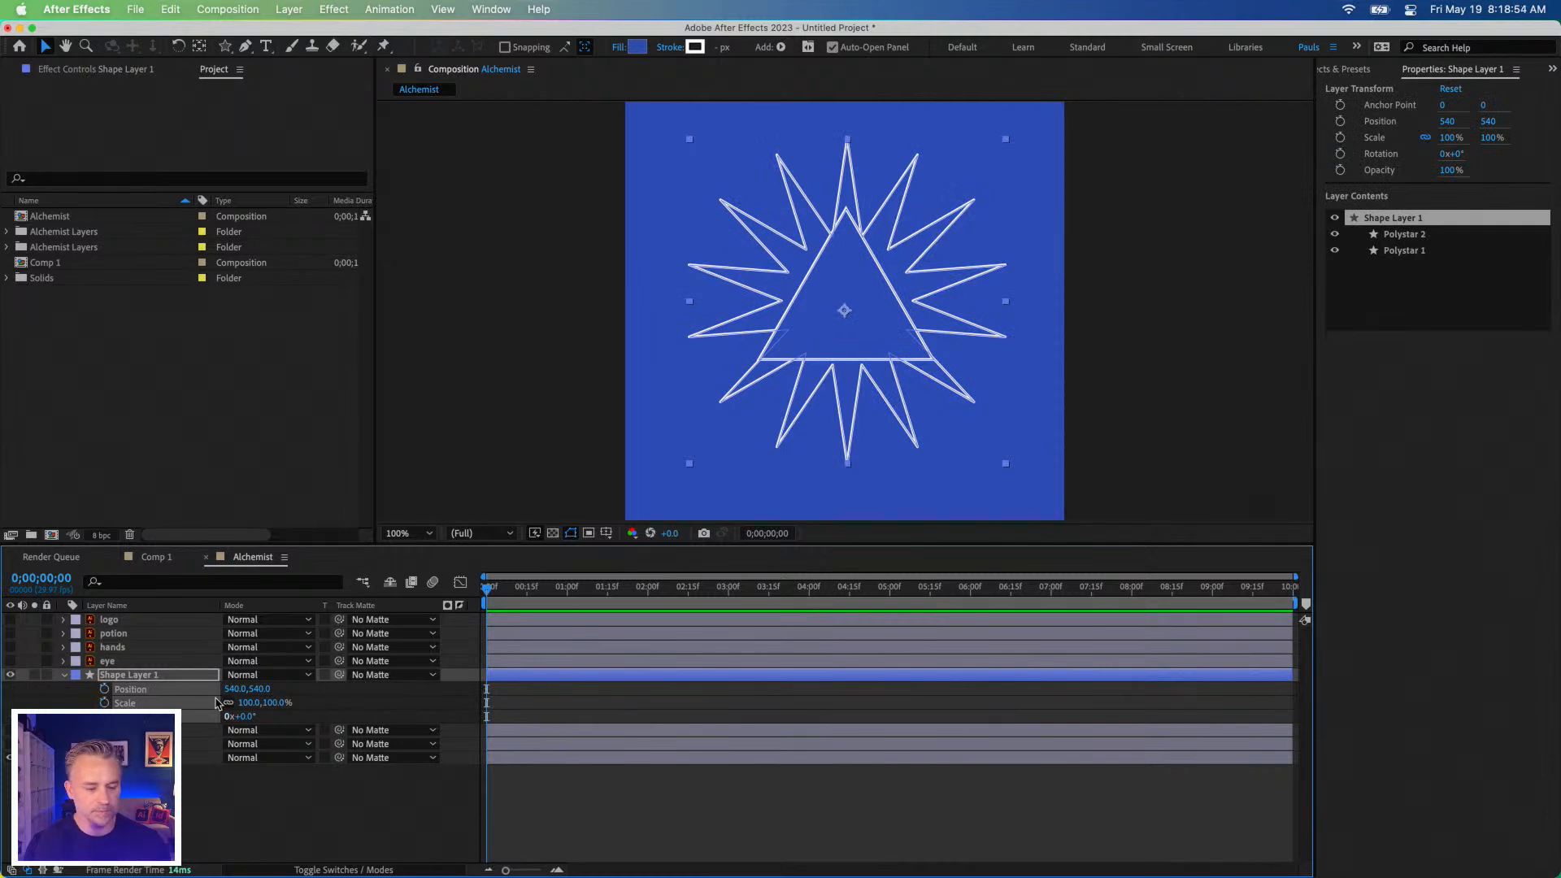
left_click(139, 676)
Keyframe only the 14-point star's position, scale, rotation and opacity at 0;00;00;29.
left_click(1388, 250)
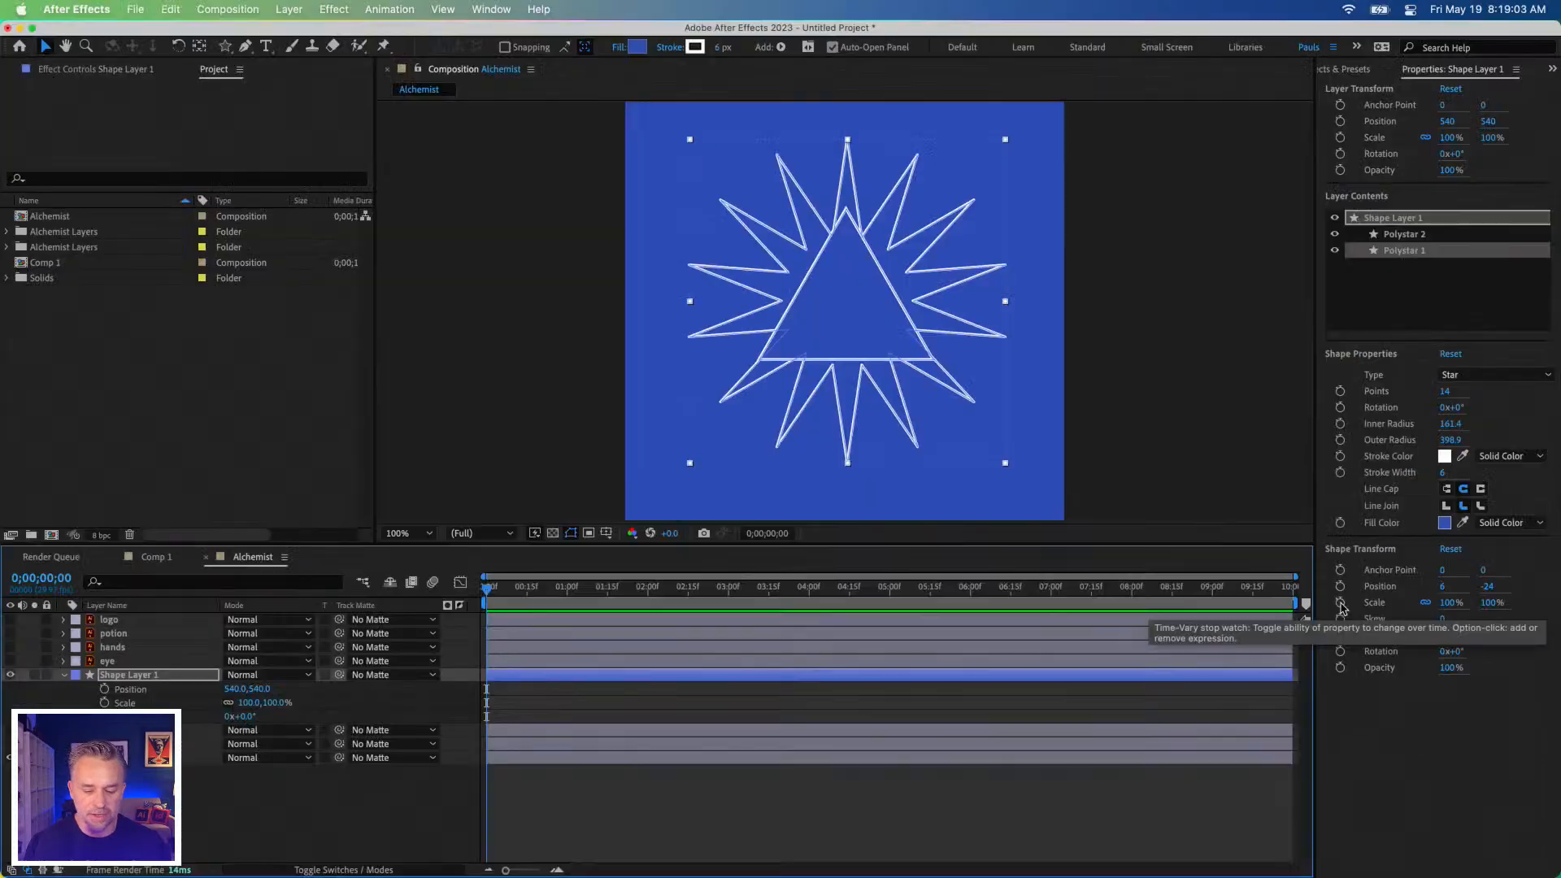
key("space")
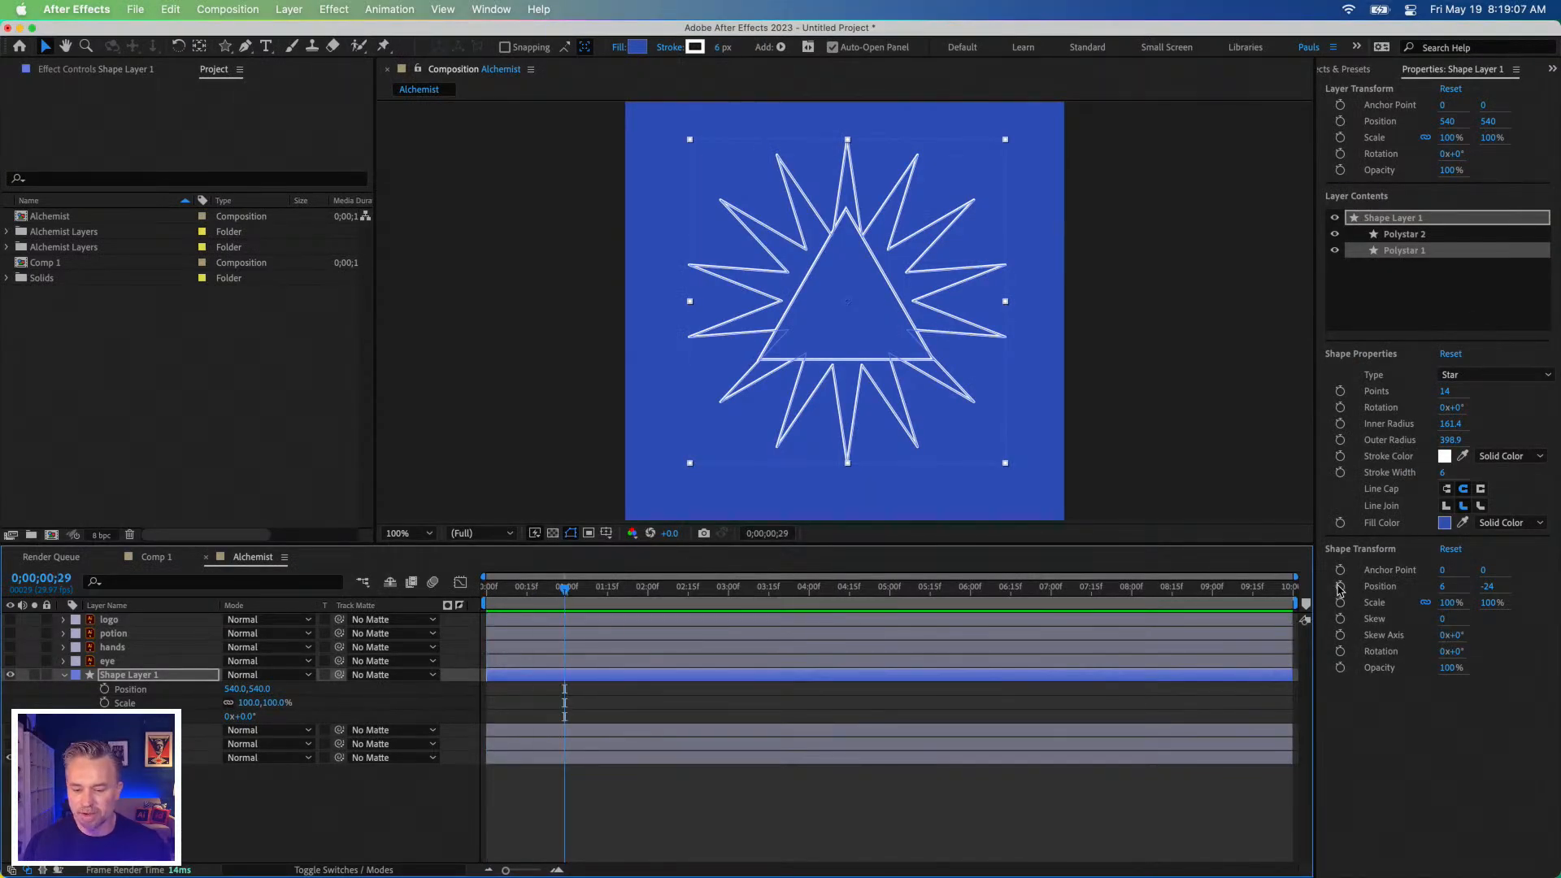
left_click(1340, 587)
left_click(1340, 604)
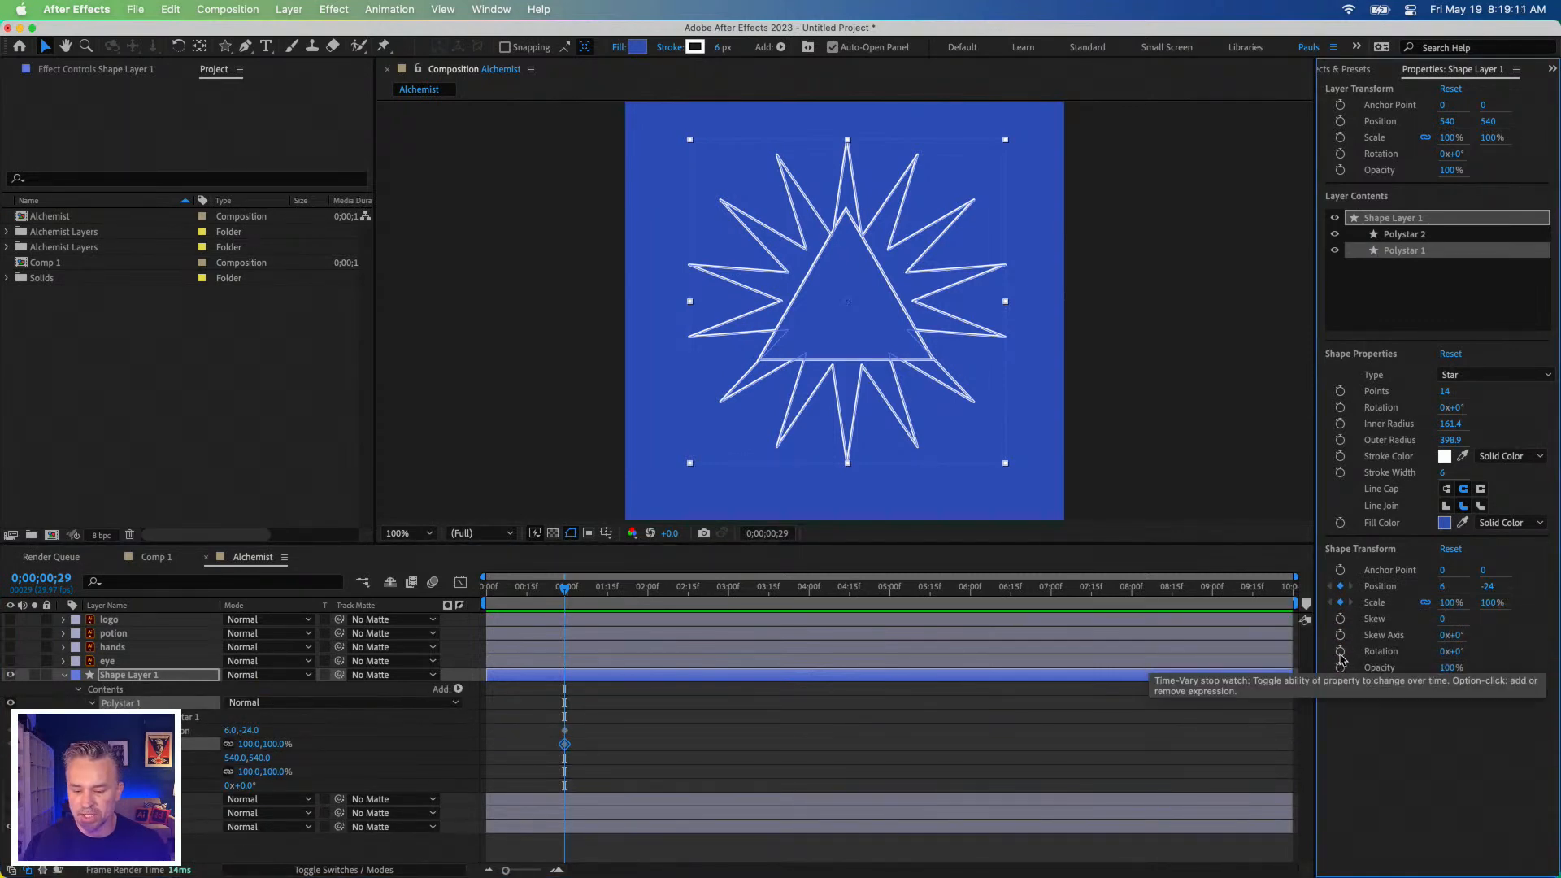
left_click(1340, 651)
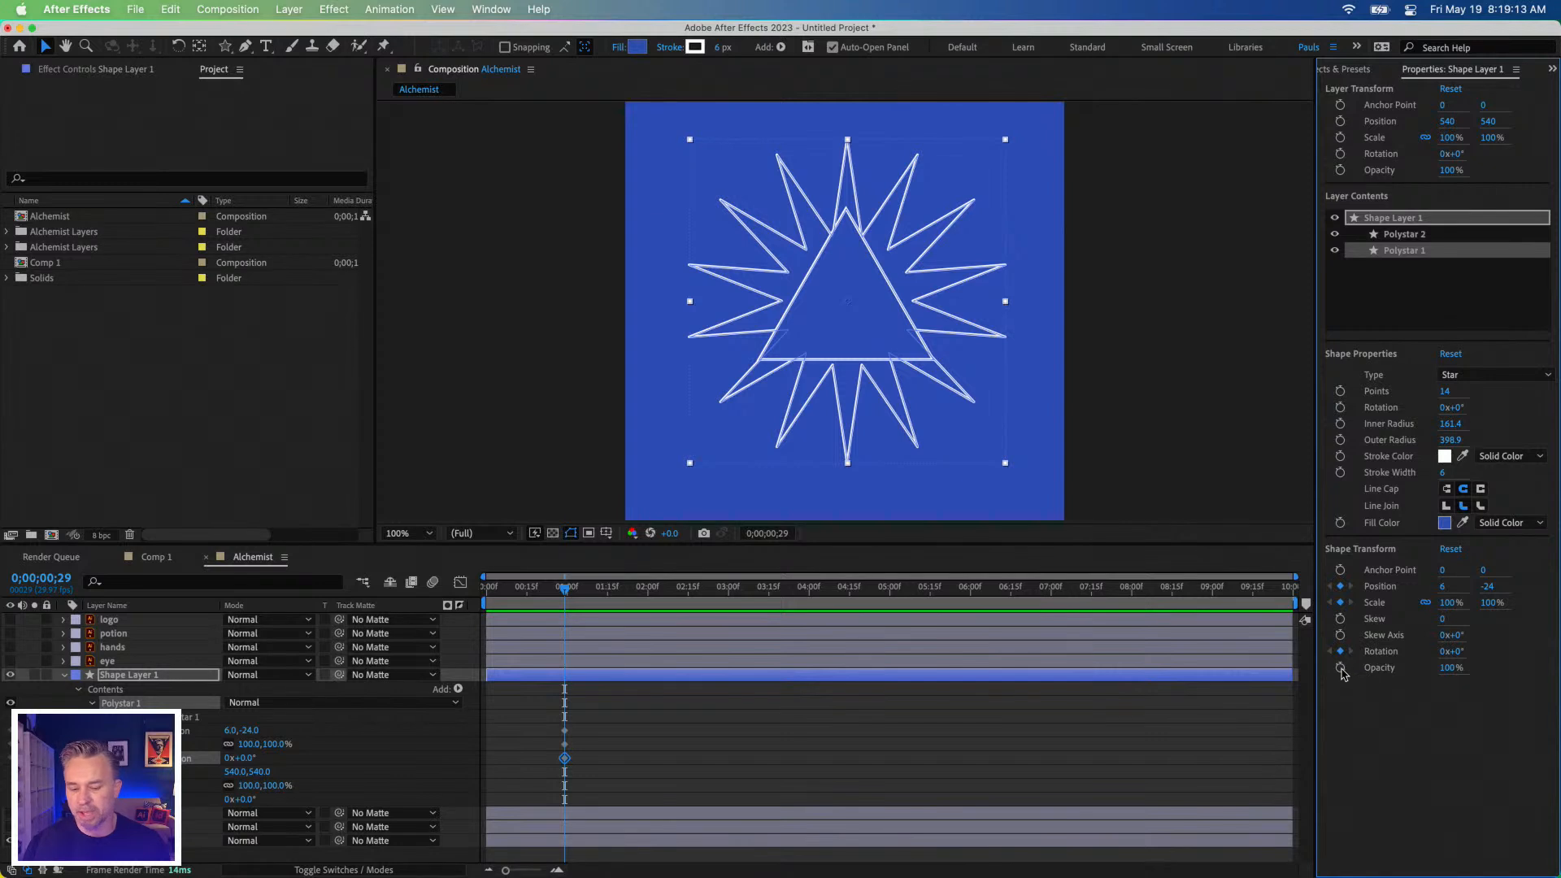
left_click(1340, 668)
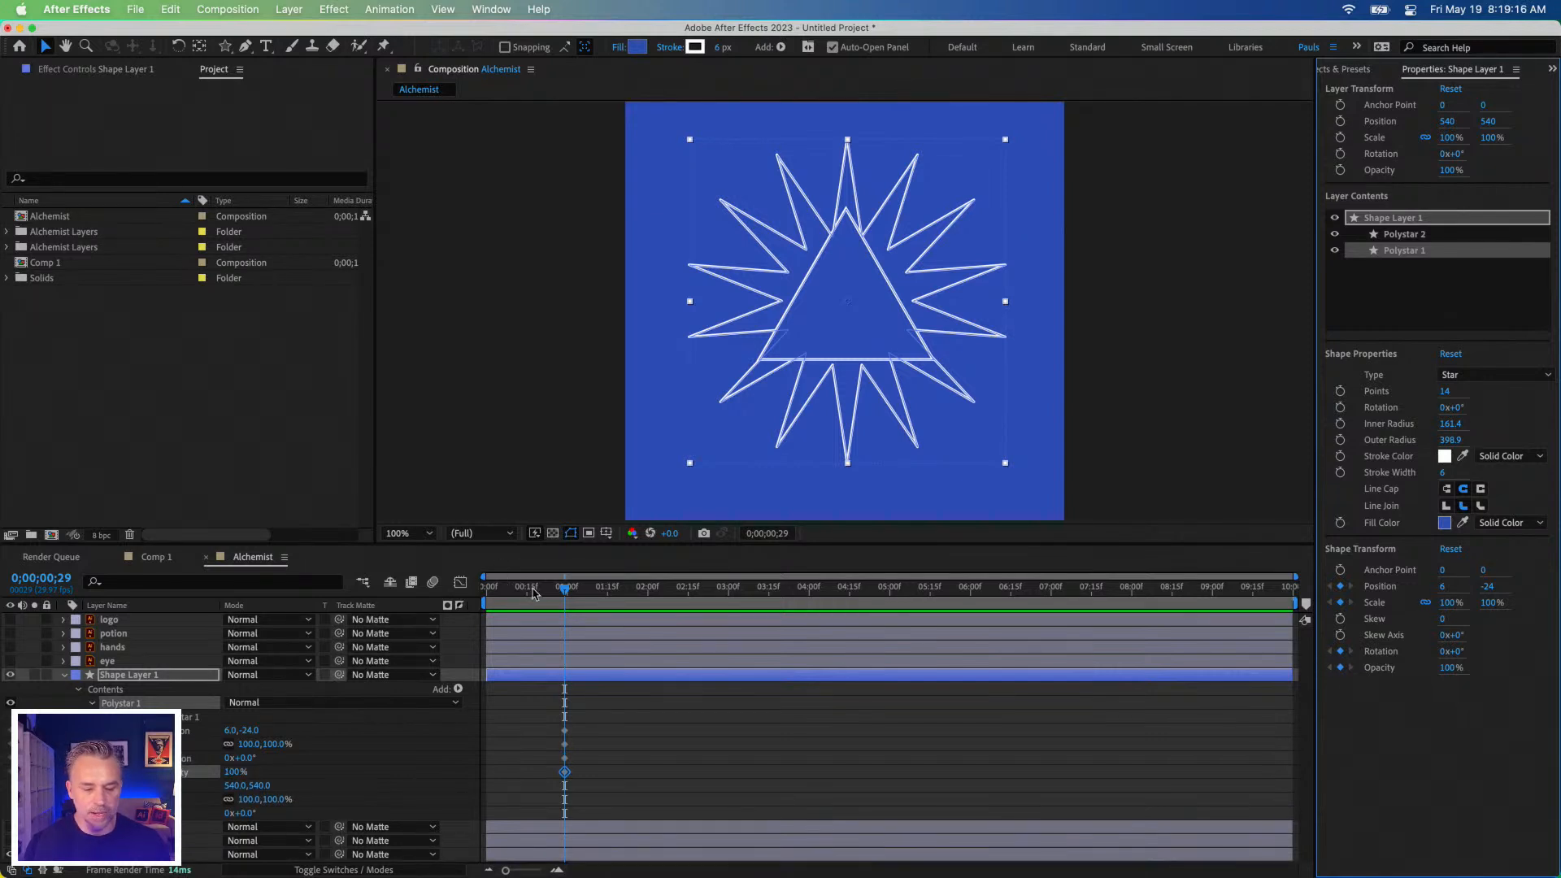
Set the 14-point star's scale to 0% at the composition's start.
key("Home")
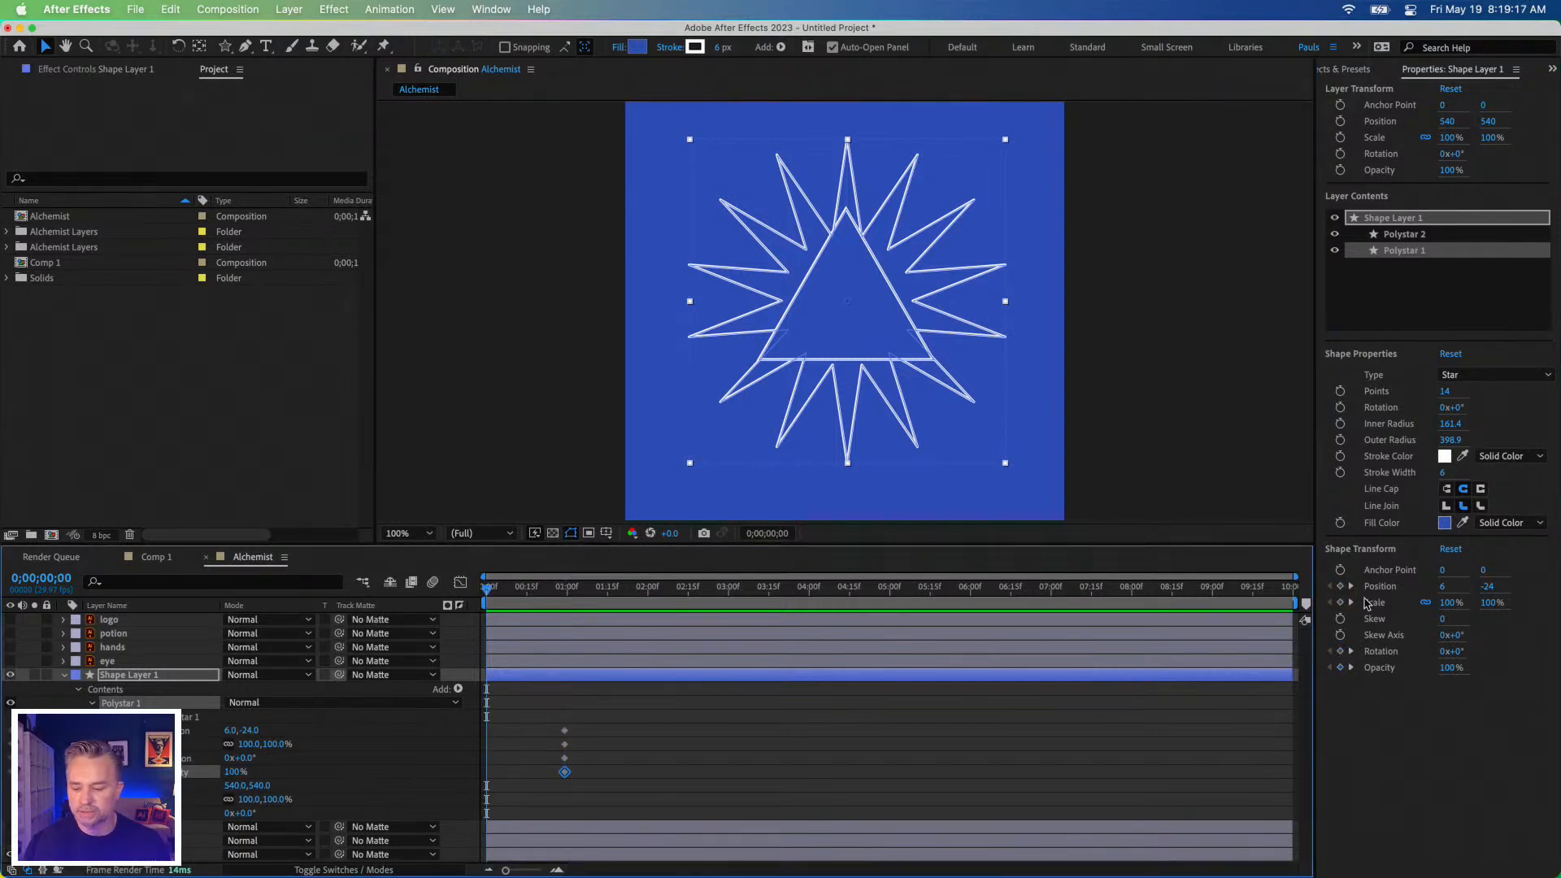
left_click(1449, 602)
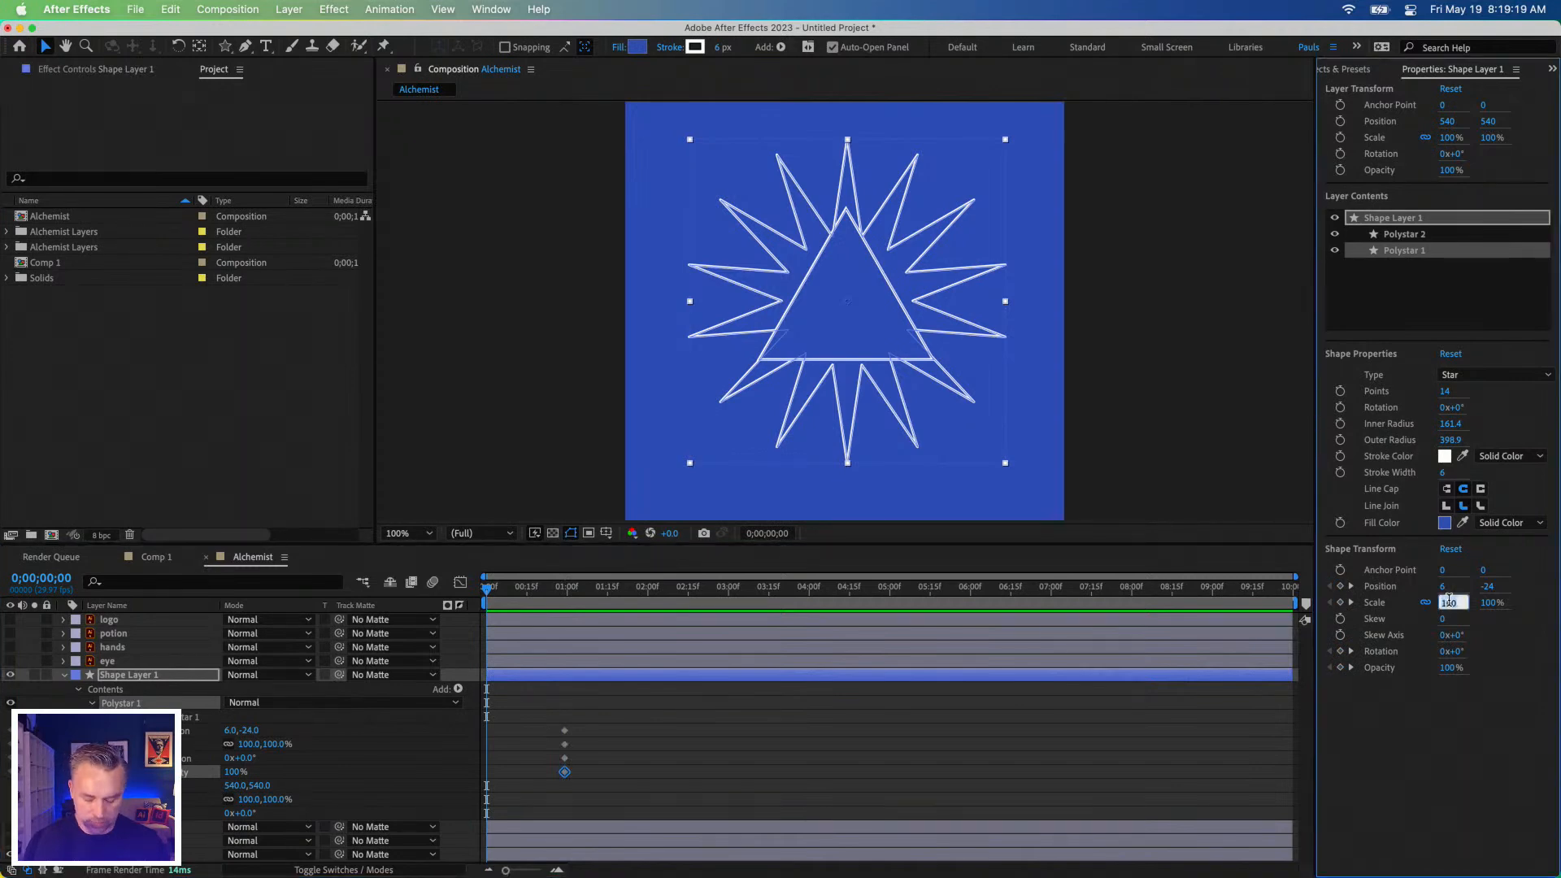
type("0")
key("Return")
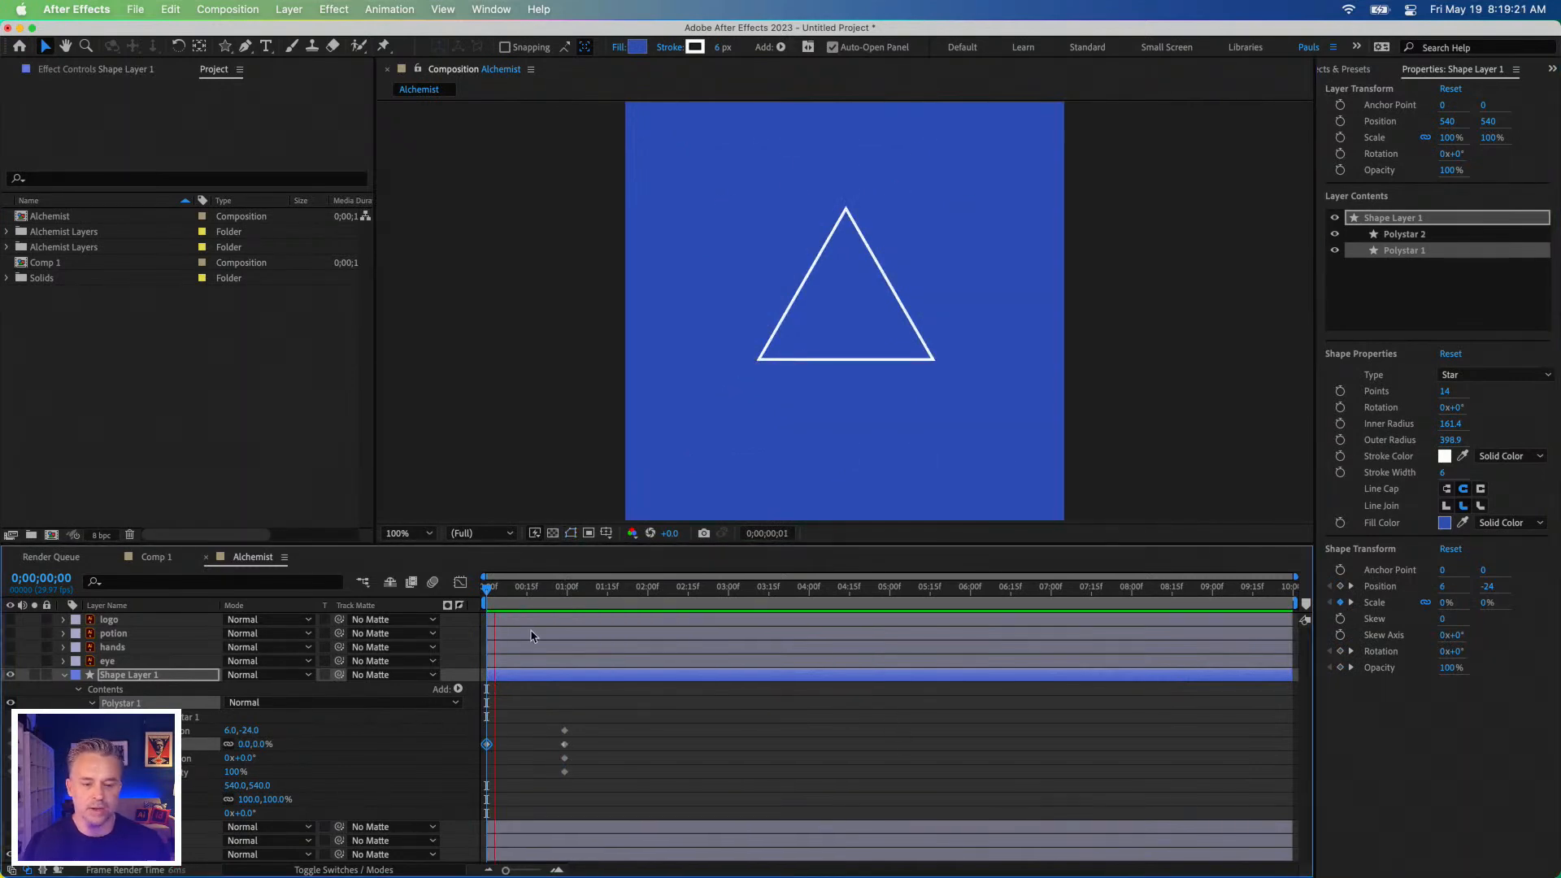
Preview and scrub through the first second to check how the star scales up.
key("space")
left_click_drag(539, 588, 341, 587)
key("space")
key("space")
left_click_drag(486, 587, 572, 601)
key("space")
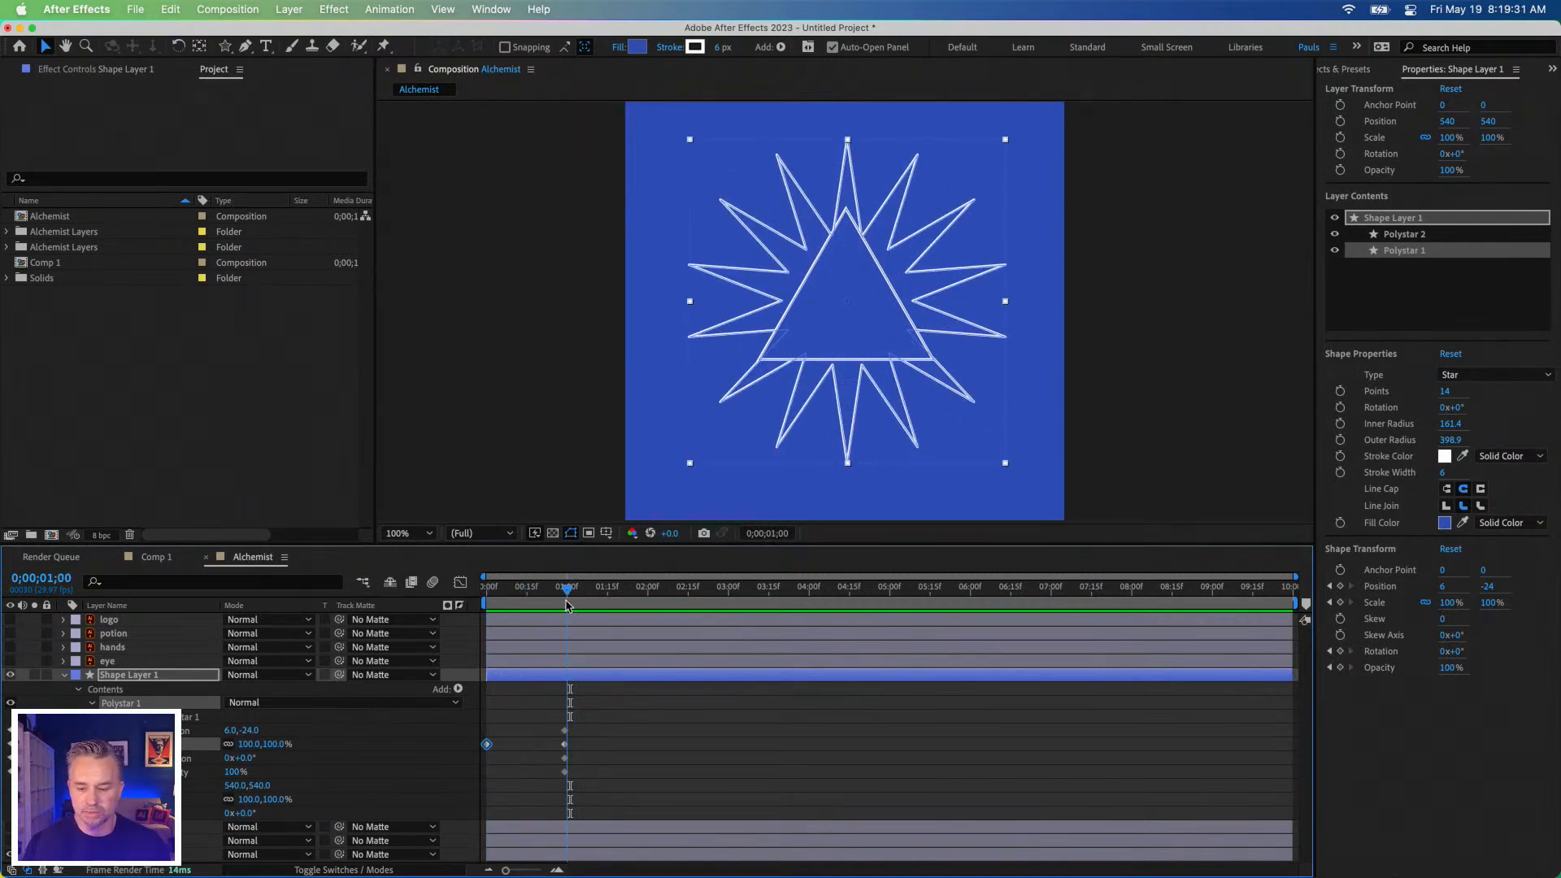
Return to the composition's start and keyframe the 14-point star's rotation at 360 degrees.
left_click_drag(566, 605, 453, 607)
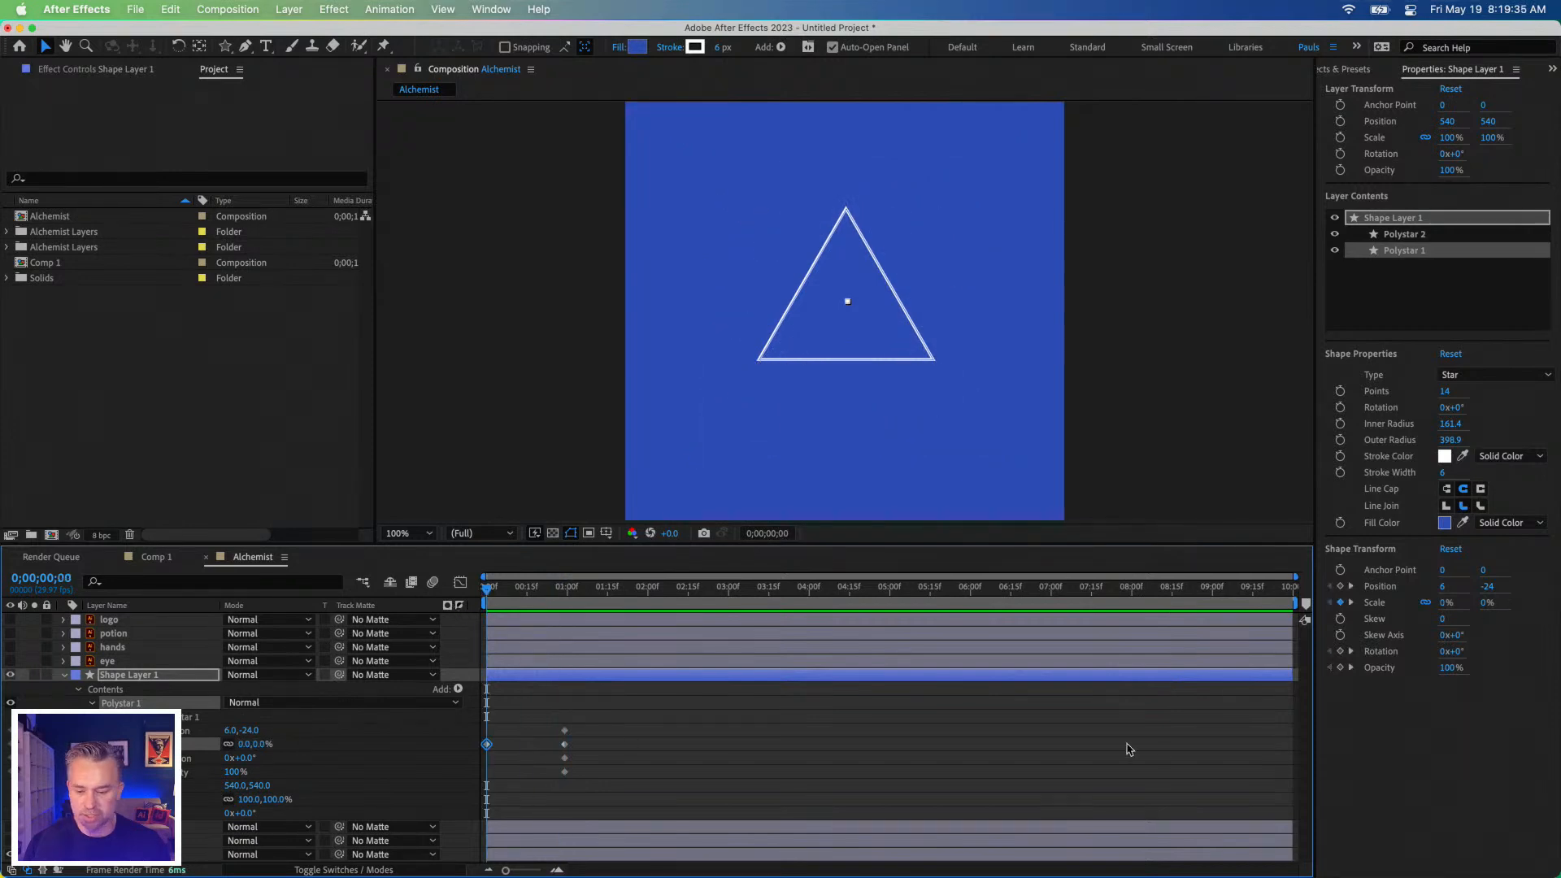
left_click(1339, 651)
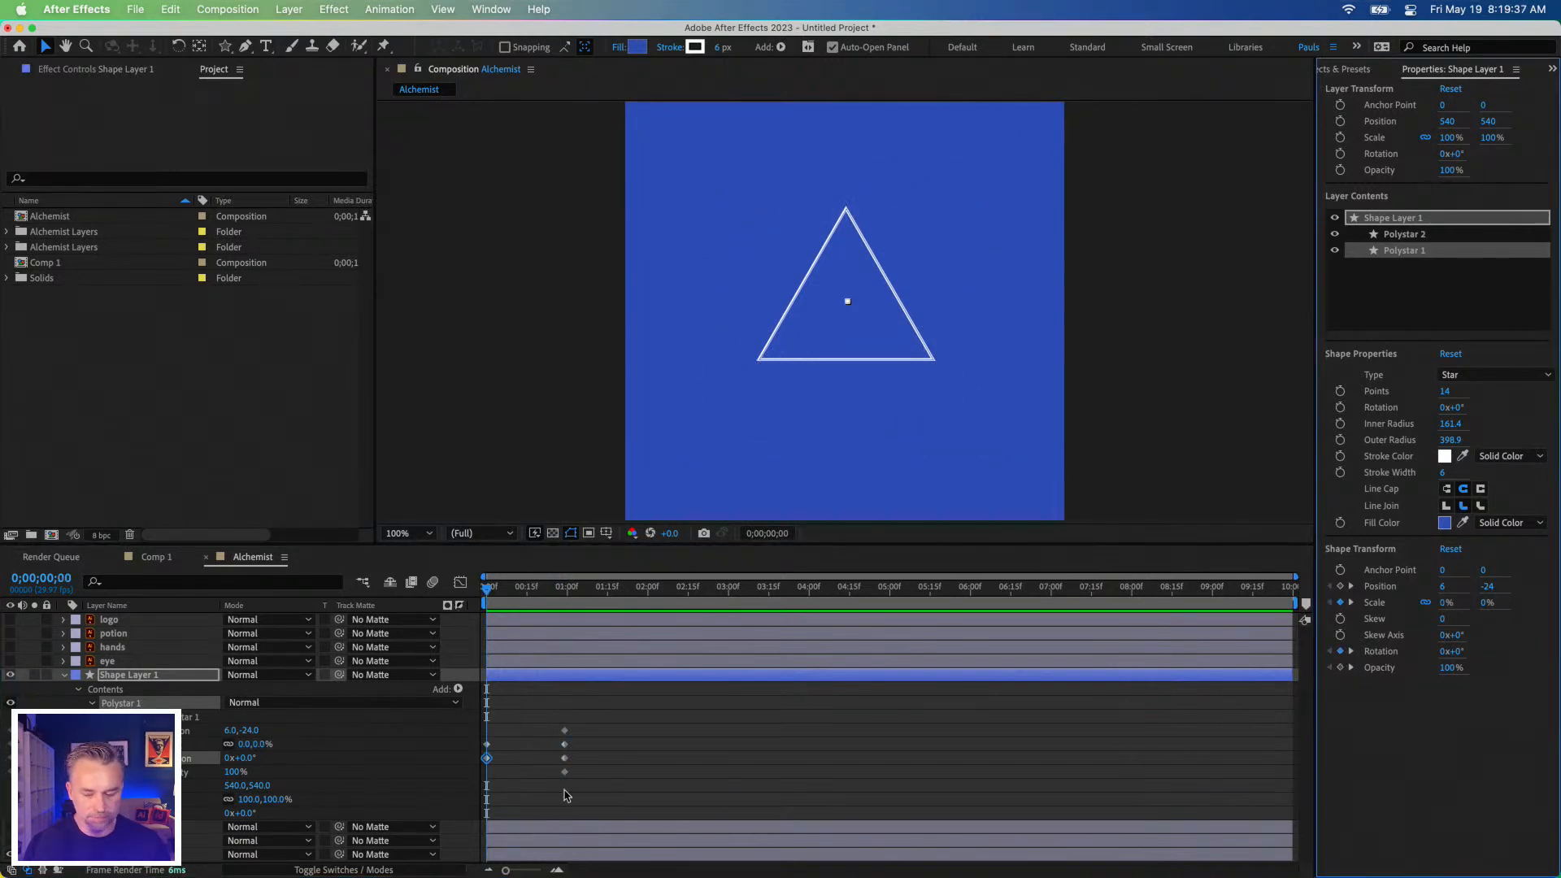
left_click(1444, 653)
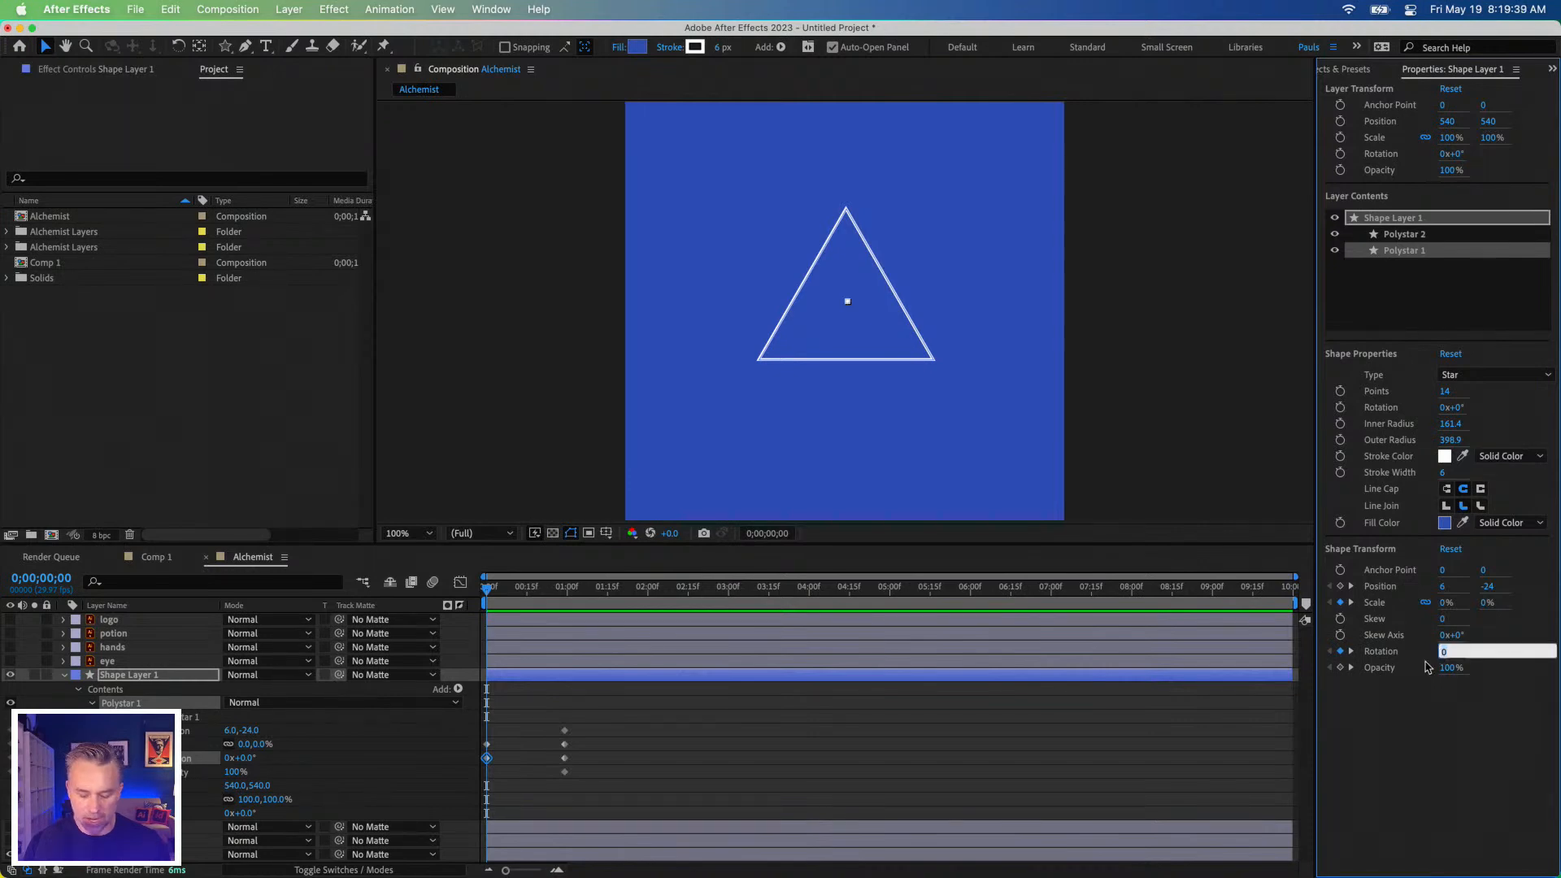
type("360")
key("Return")
Play back the star's combined scale and rotation animation.
key("space")
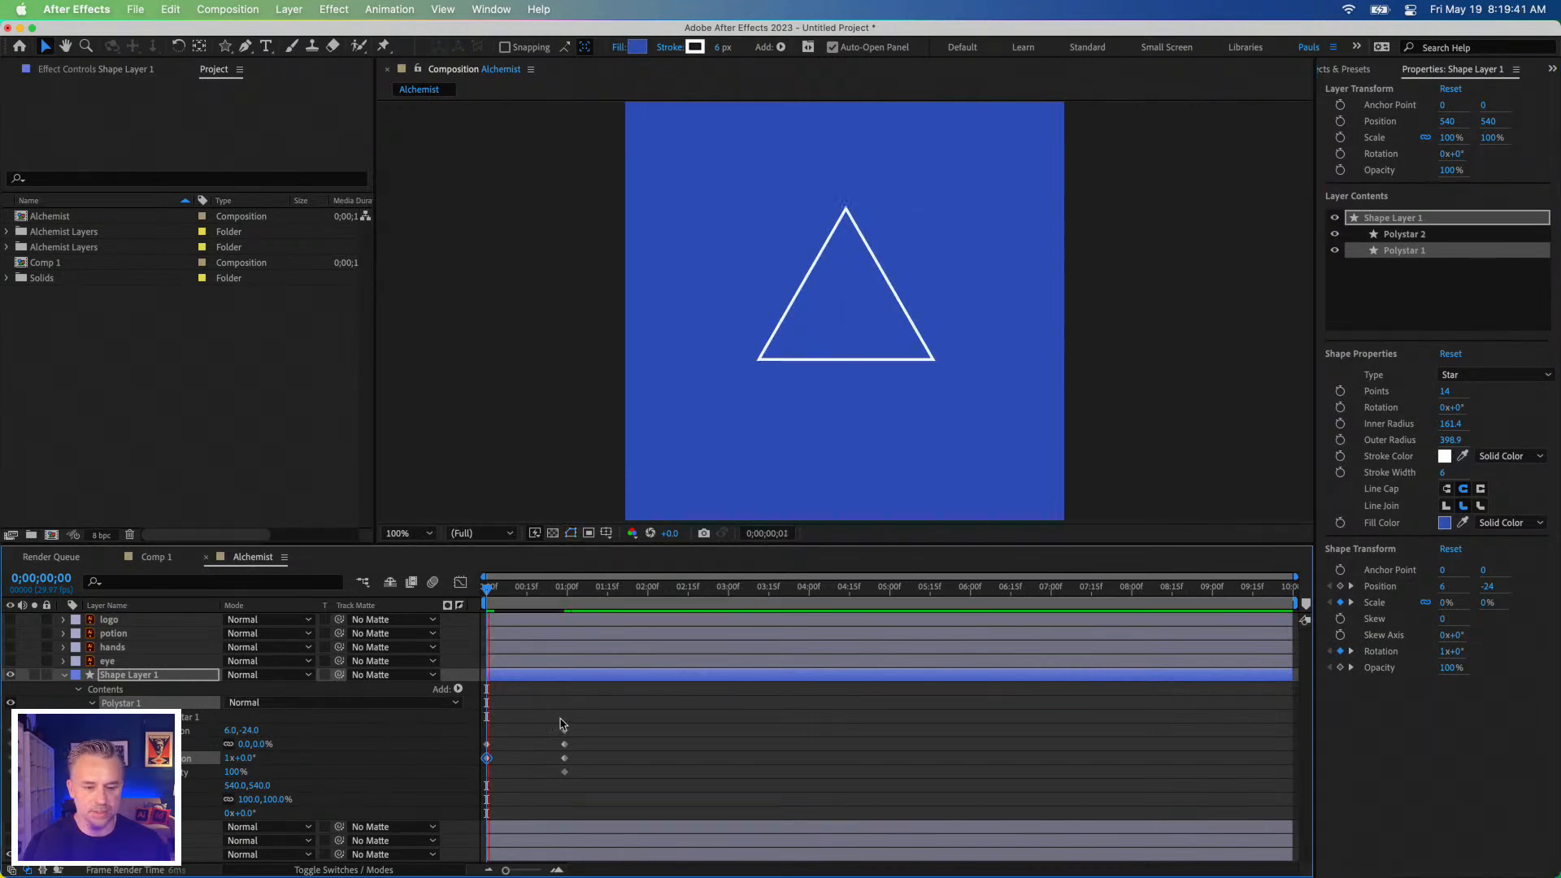
key("space")
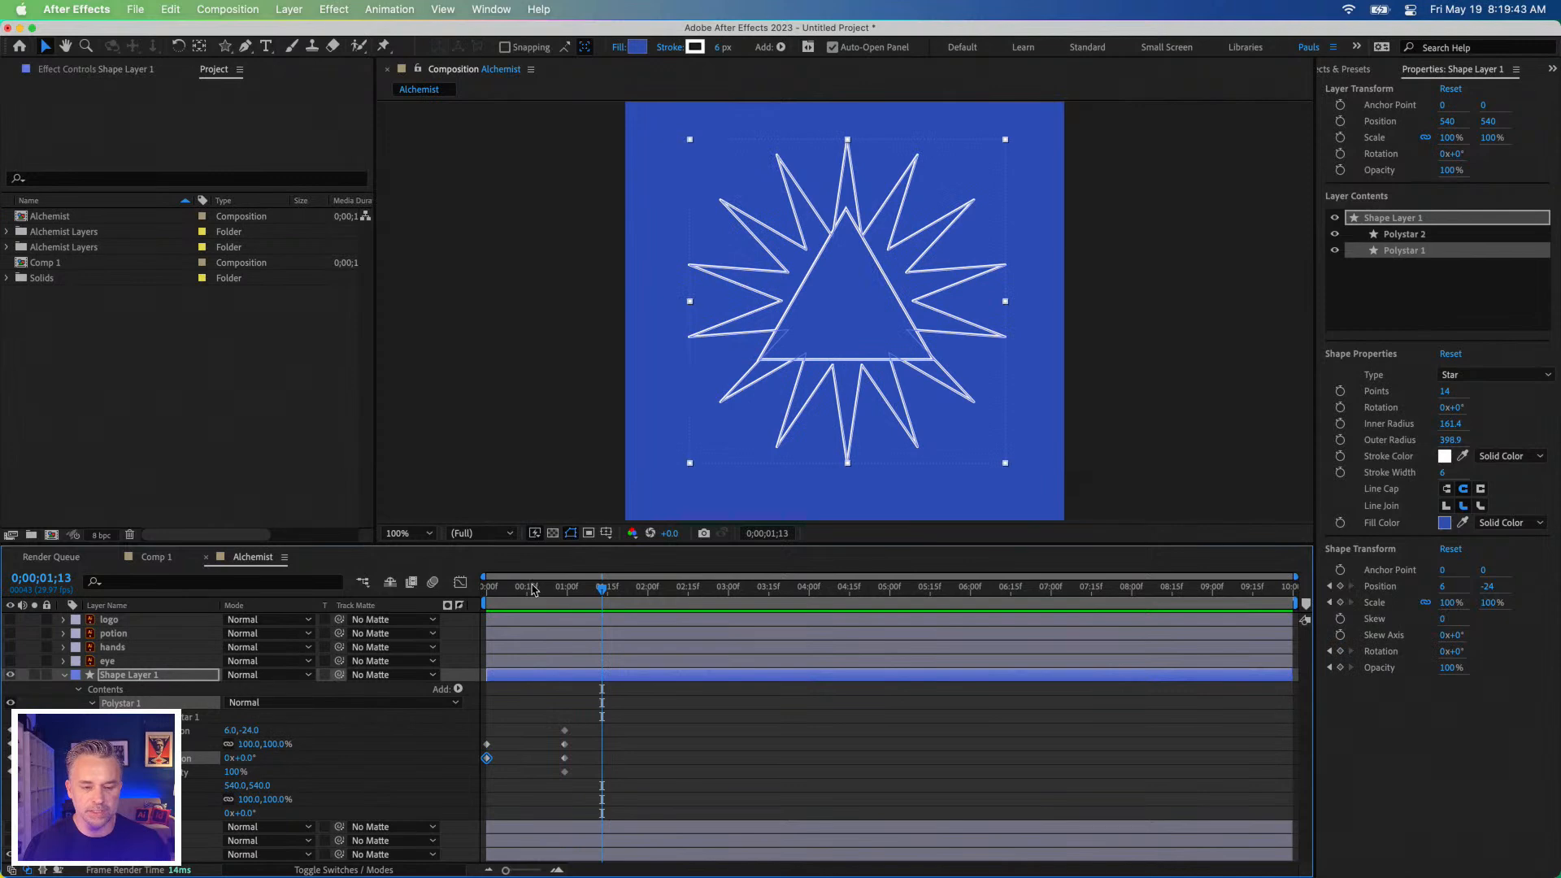
key("space")
key("space")
Change the 14-point star's rotation keyframe at the composition's start to 45 degrees and play back the animation.
left_click_drag(543, 590, 403, 603)
left_click(1443, 651)
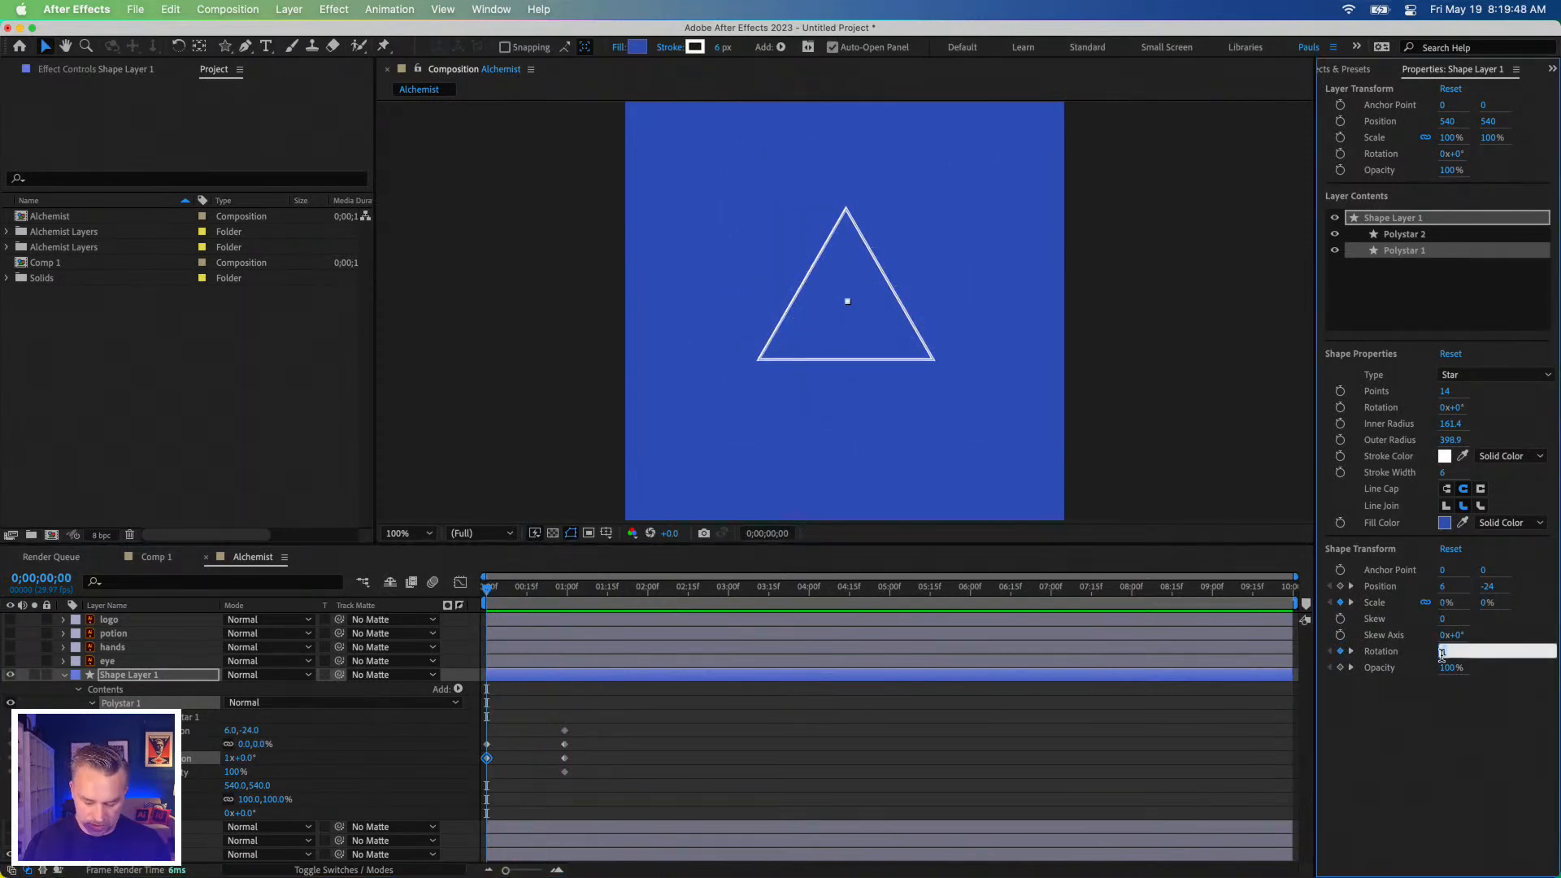
type("0x+0")
key("Tab")
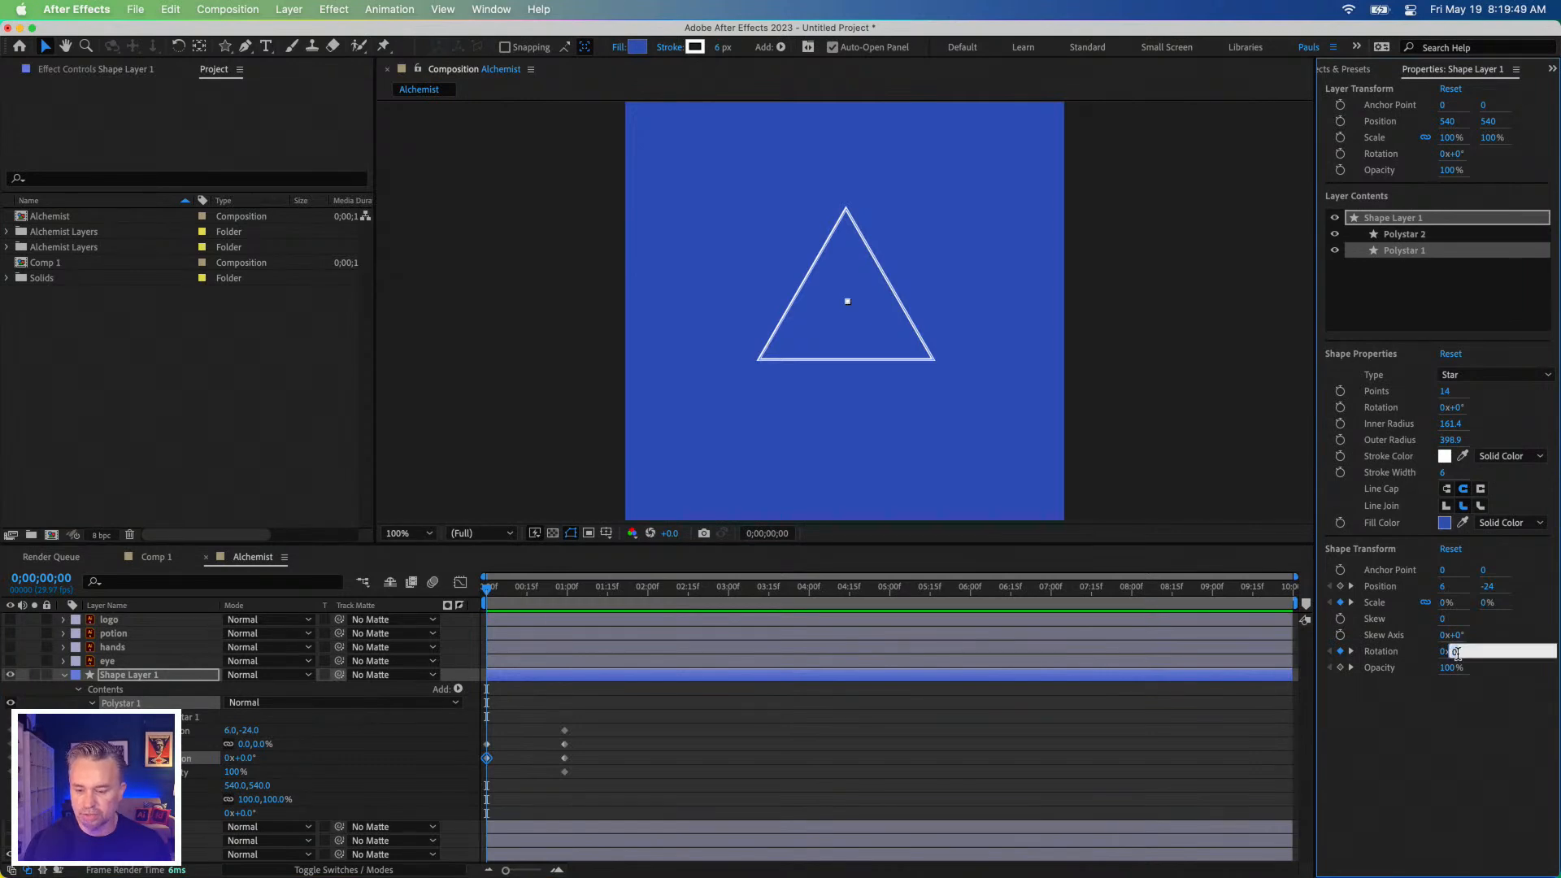
type("45")
key("Return")
key("space")
left_click(599, 589)
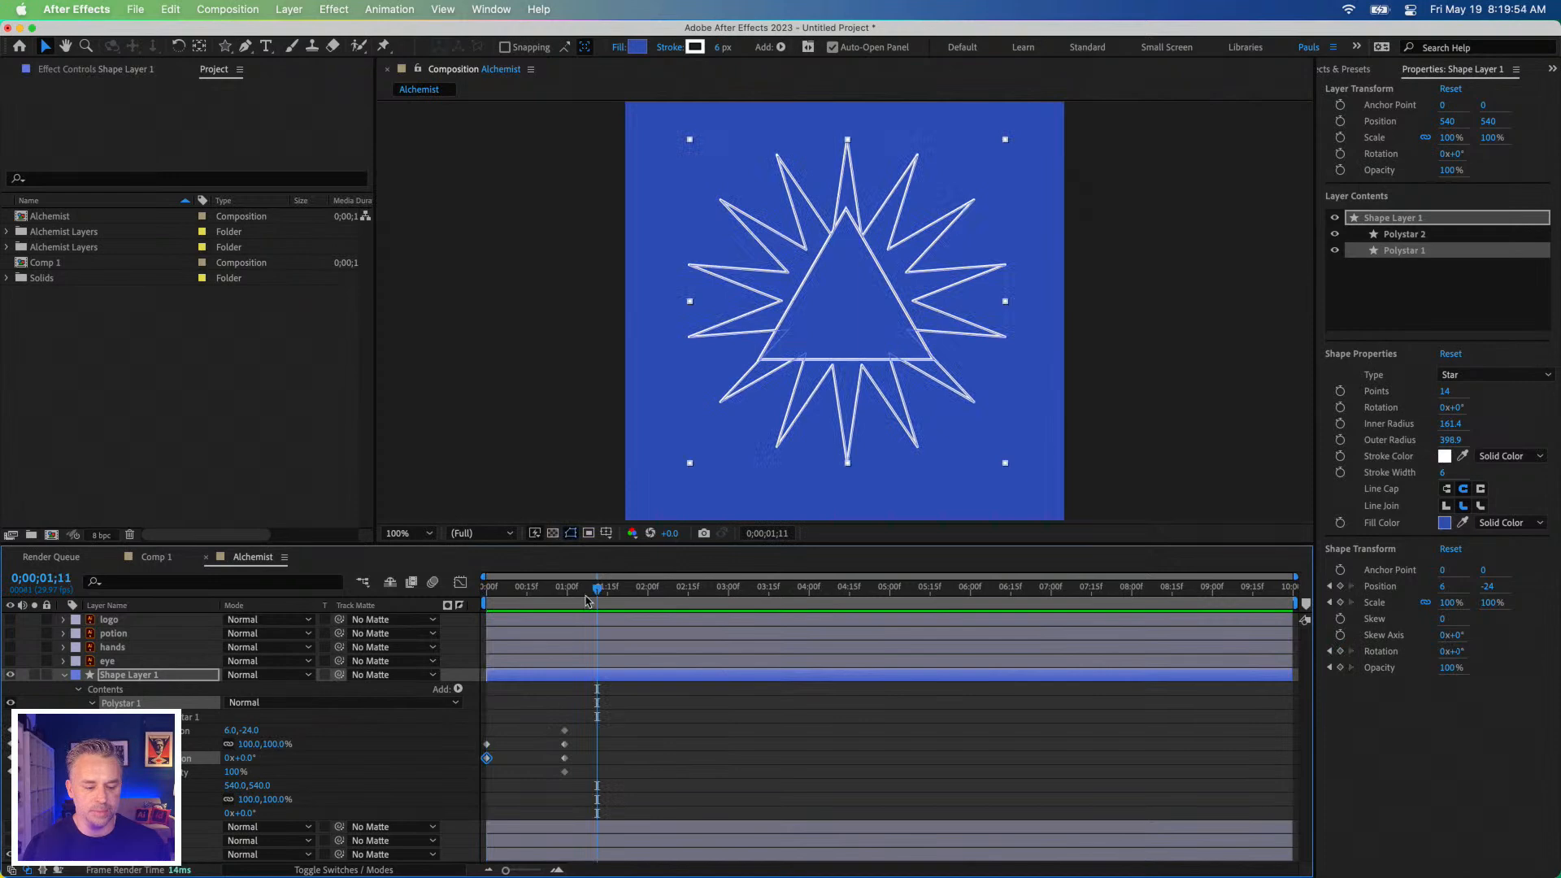
Keyframe the star's point count at 0;00;04;04 and set it to 3 points at 0;00;00;29.
left_click(564, 594)
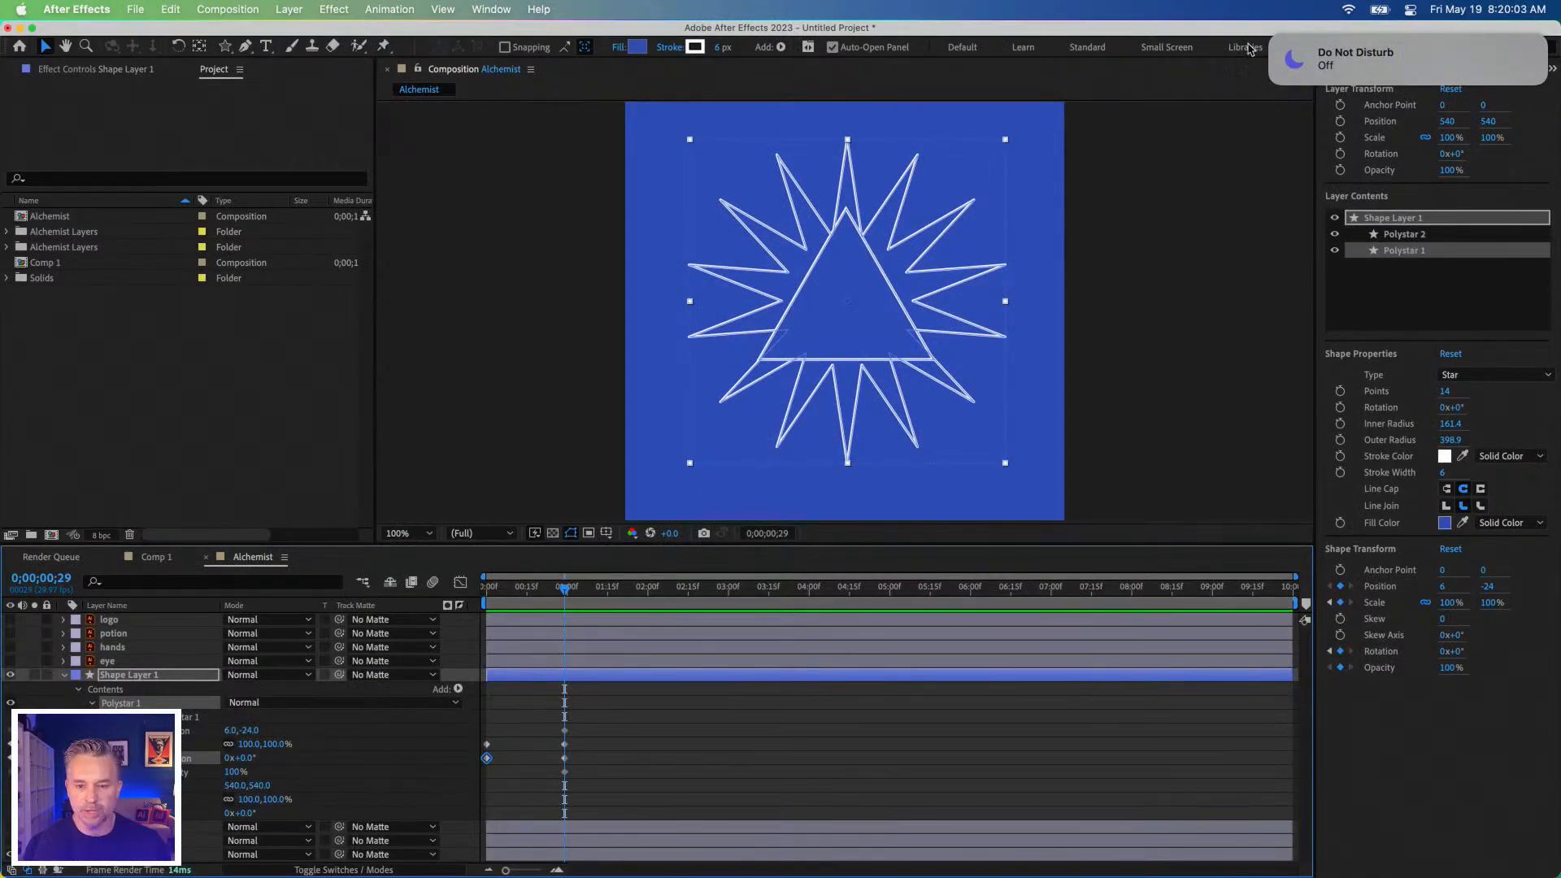
left_click_drag(596, 591, 840, 601)
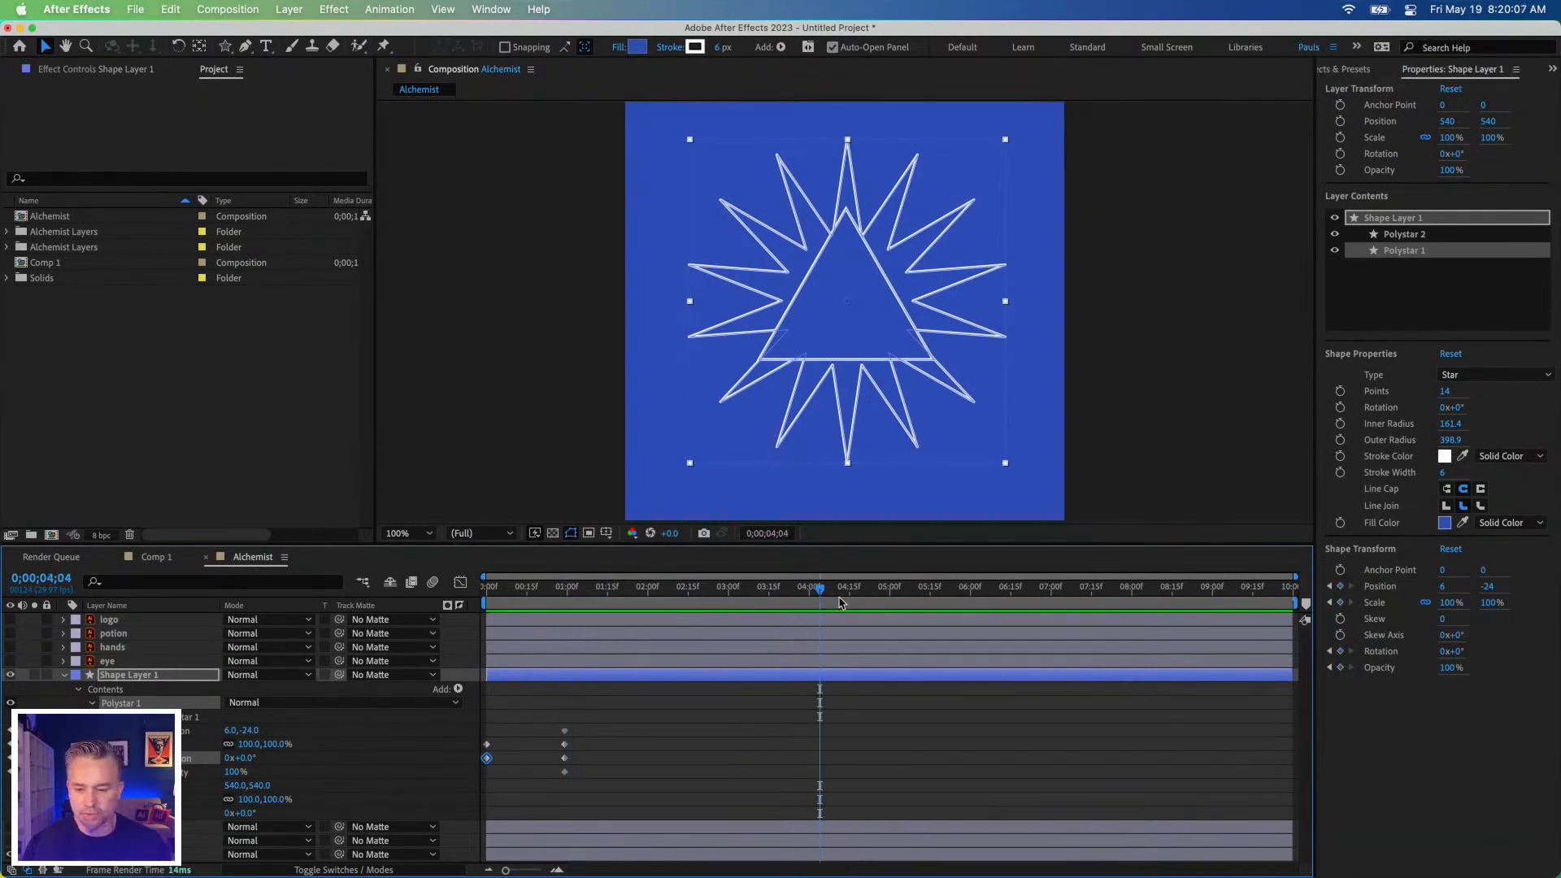
left_click(1340, 394)
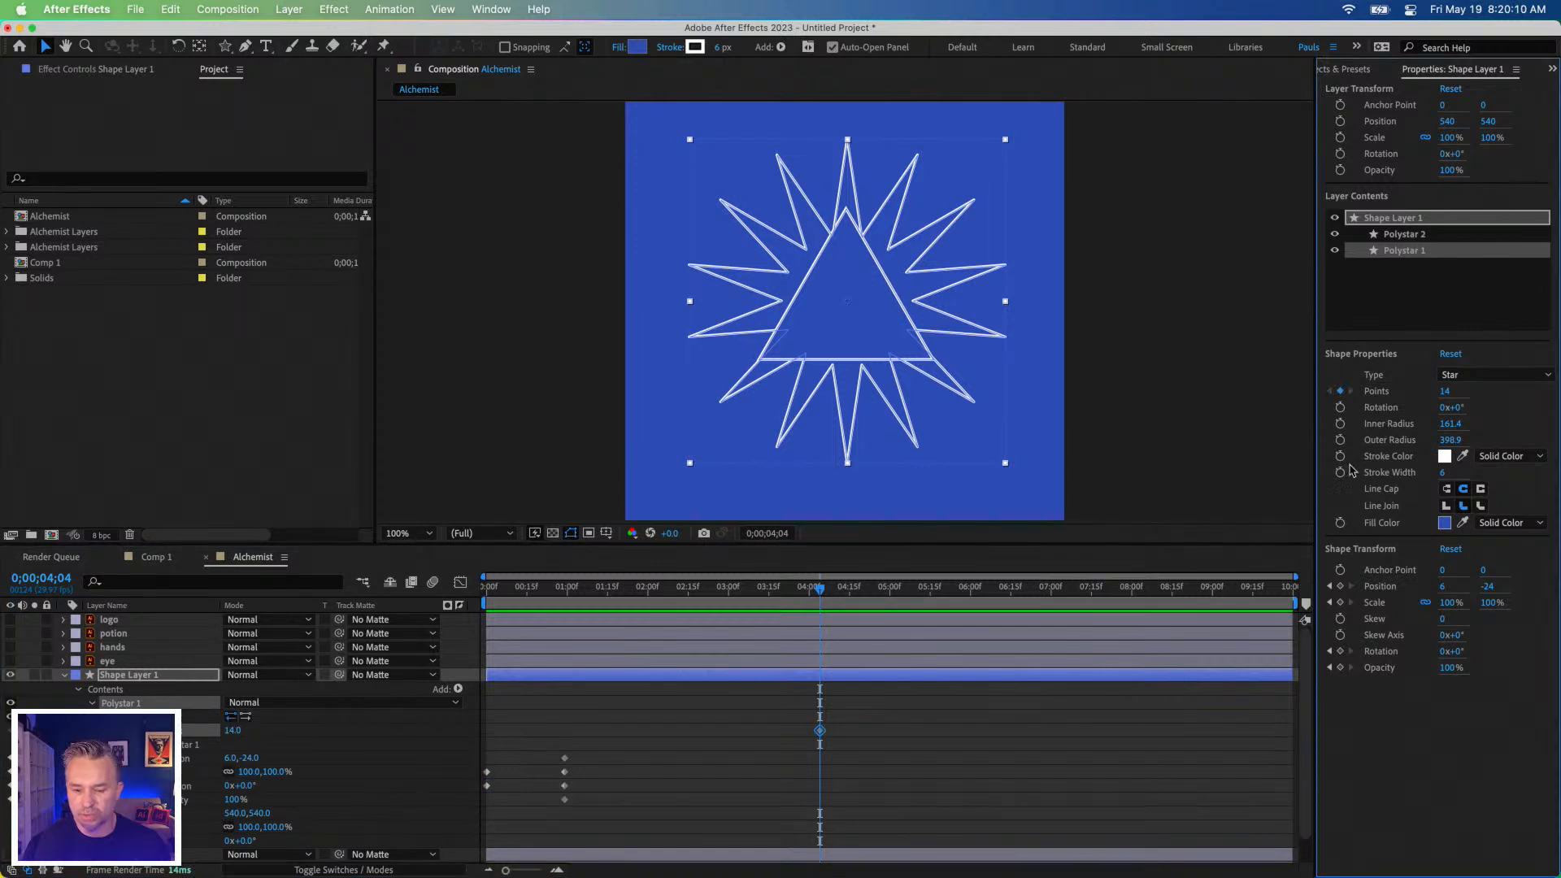
left_click(565, 592)
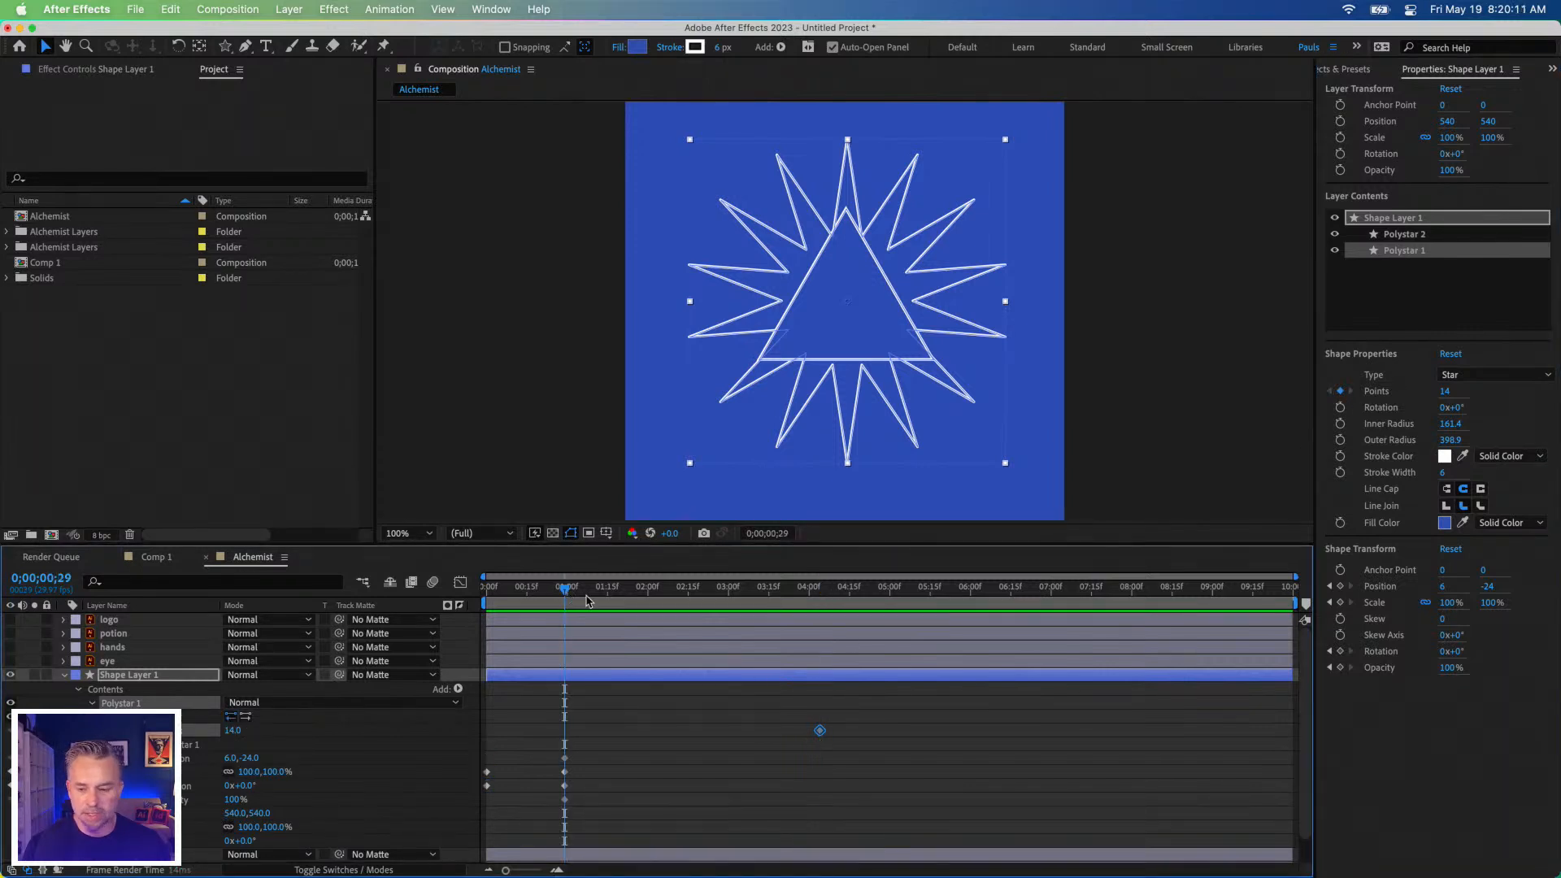
left_click(1443, 392)
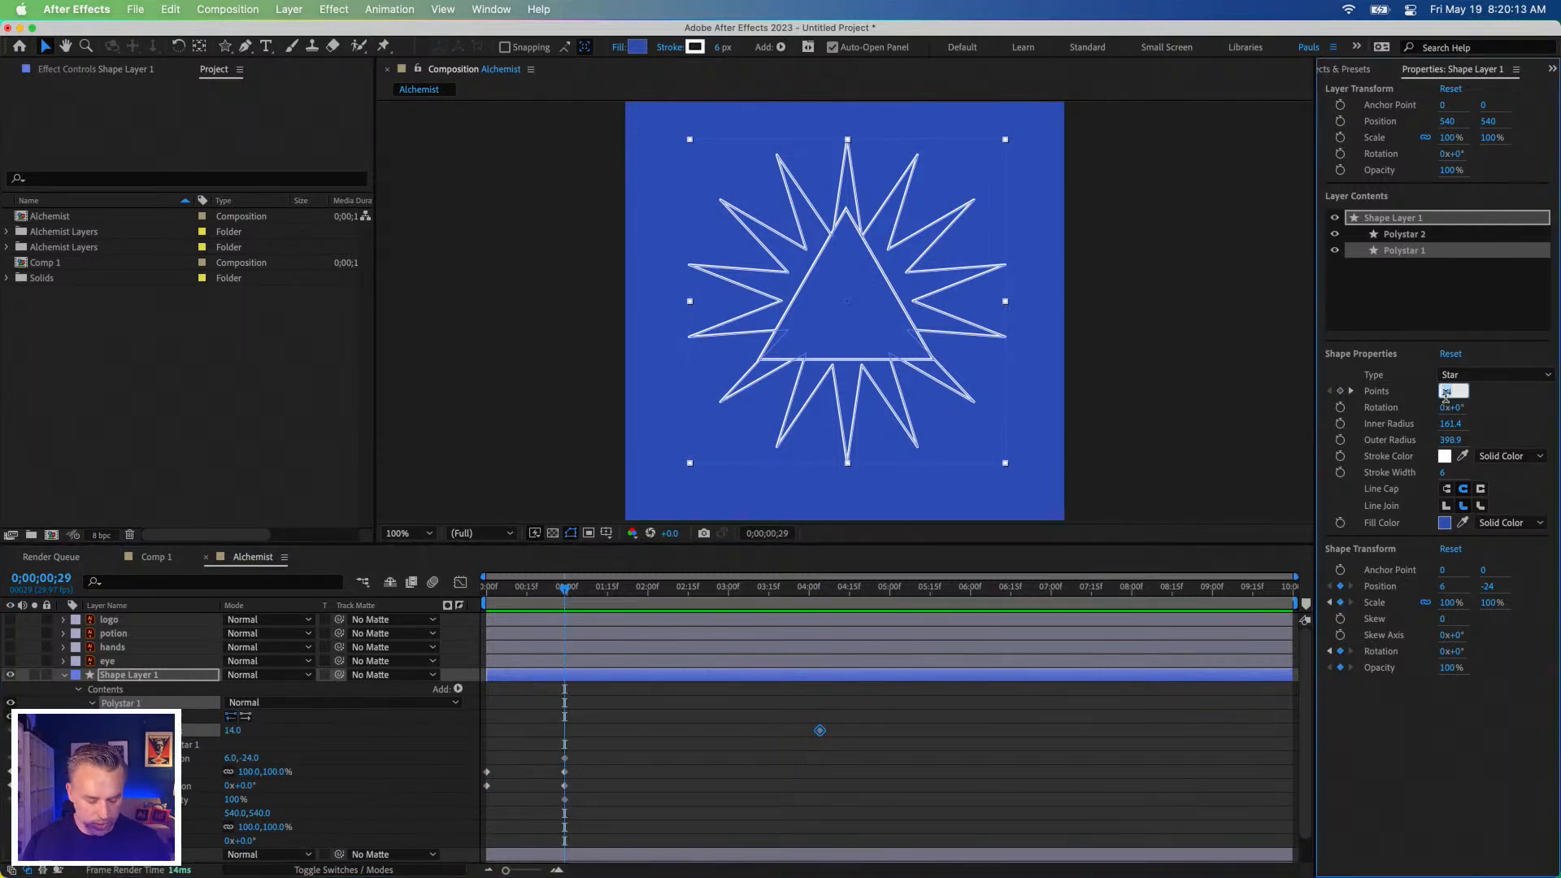
key("Return")
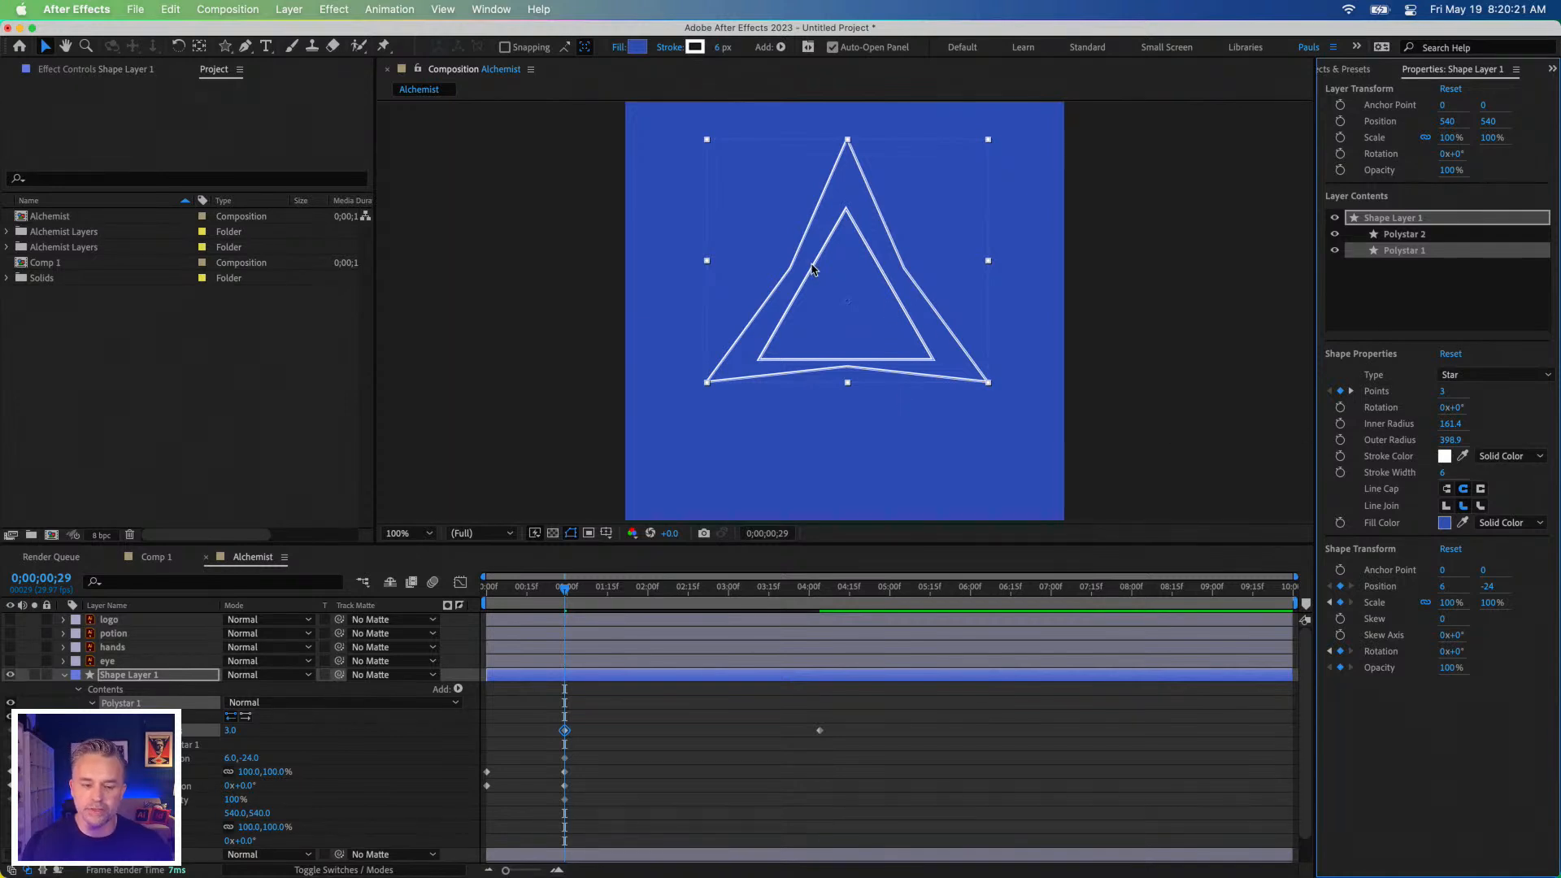
Play back the animation to check how the star's point count grows over time.
key("space")
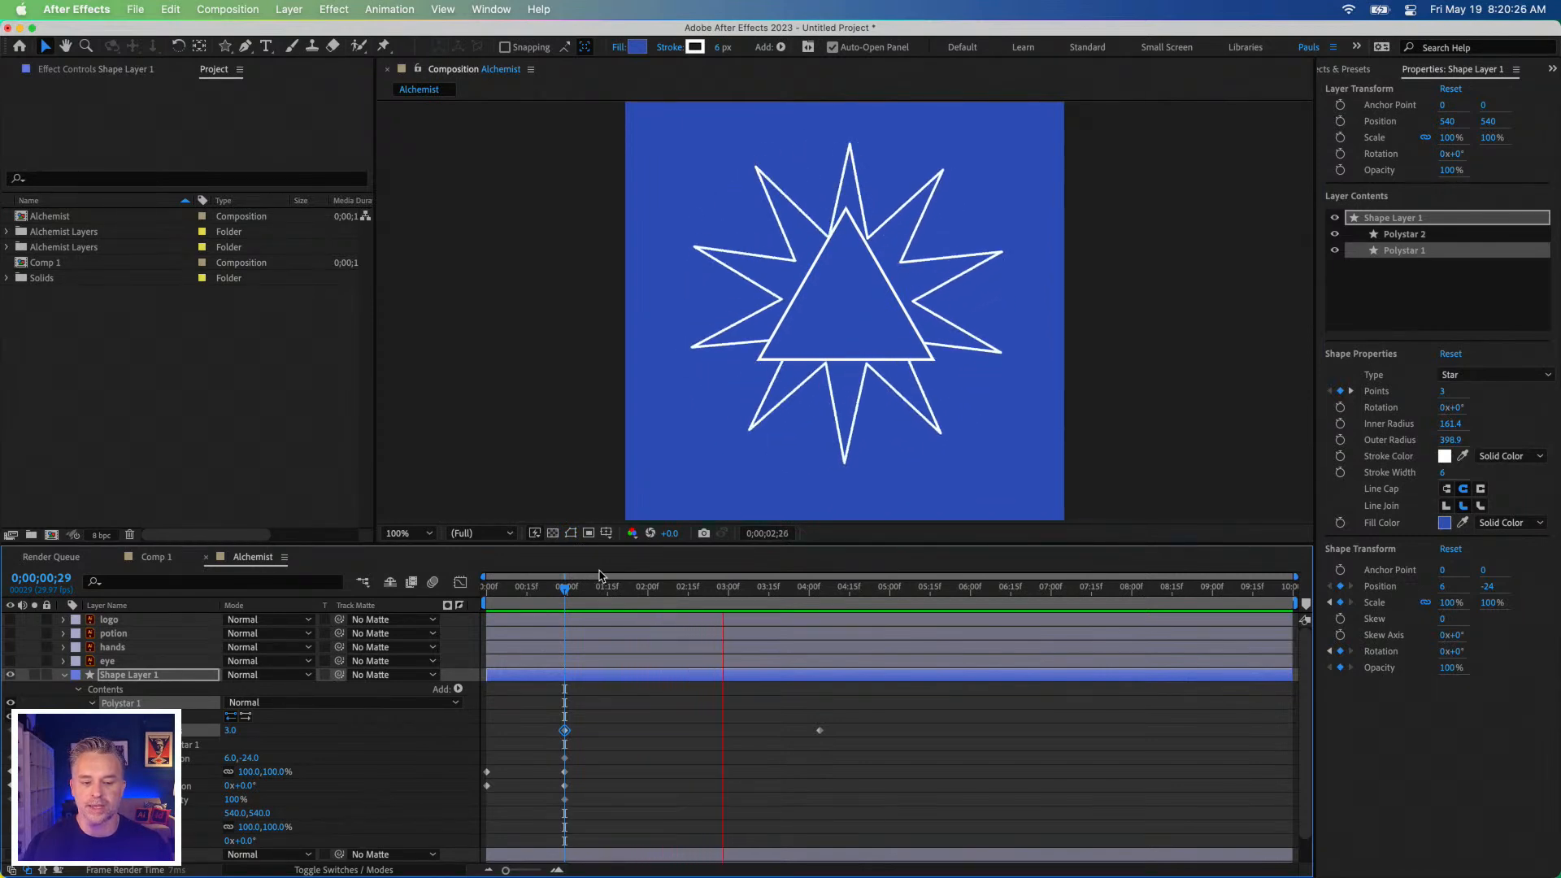
key("space")
left_click_drag(672, 598, 499, 618)
key("space")
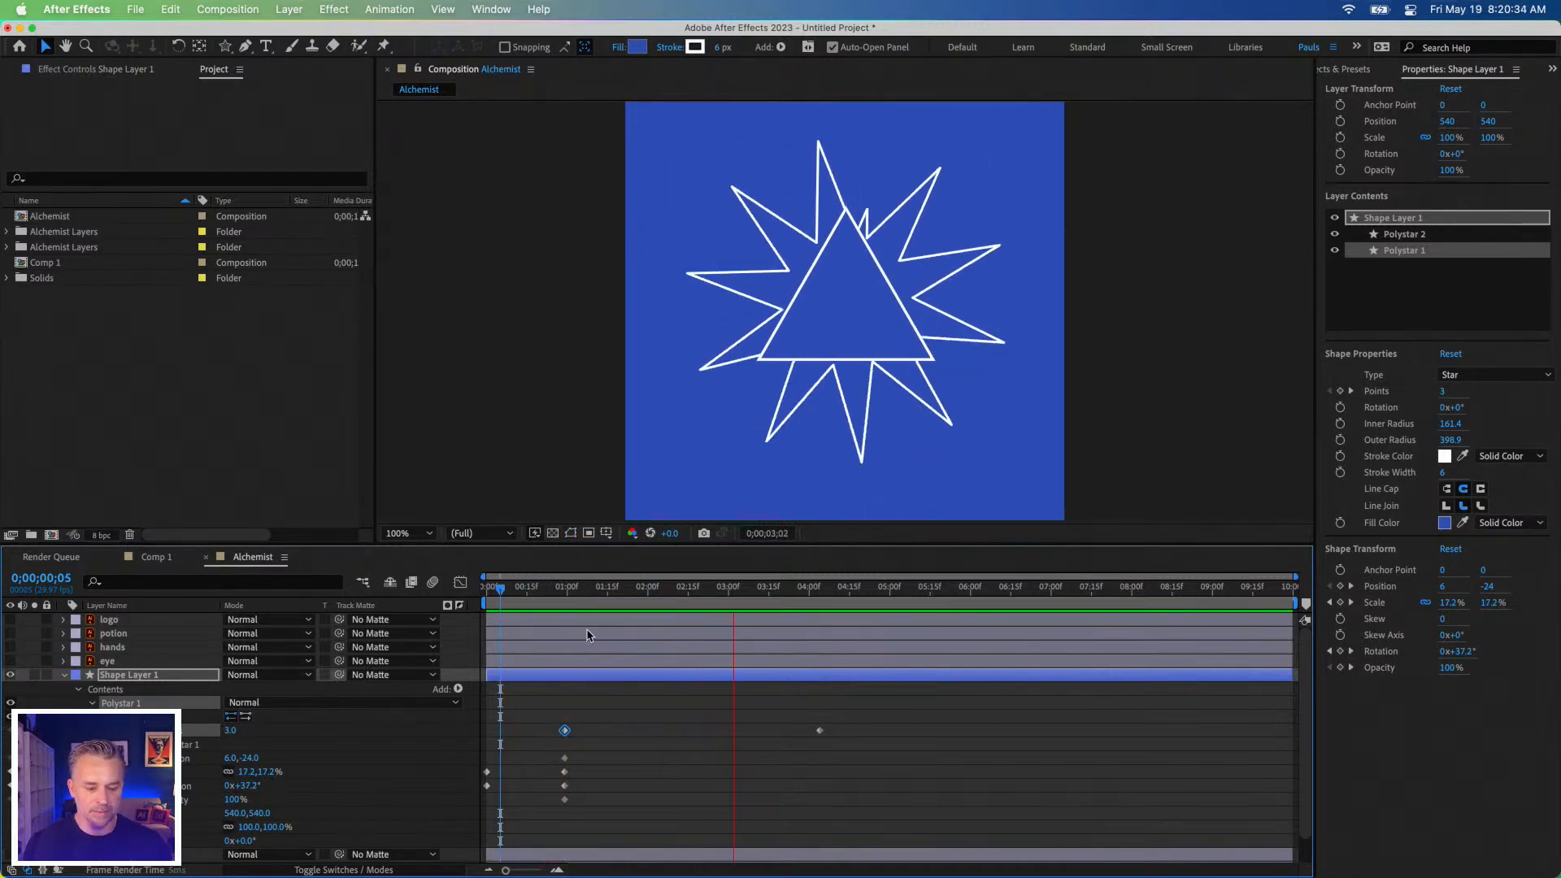
key("space")
Move the star's later point-count keyframe to 0;00;03;13 and raise its value to 25 points.
left_click_drag(821, 736, 764, 742)
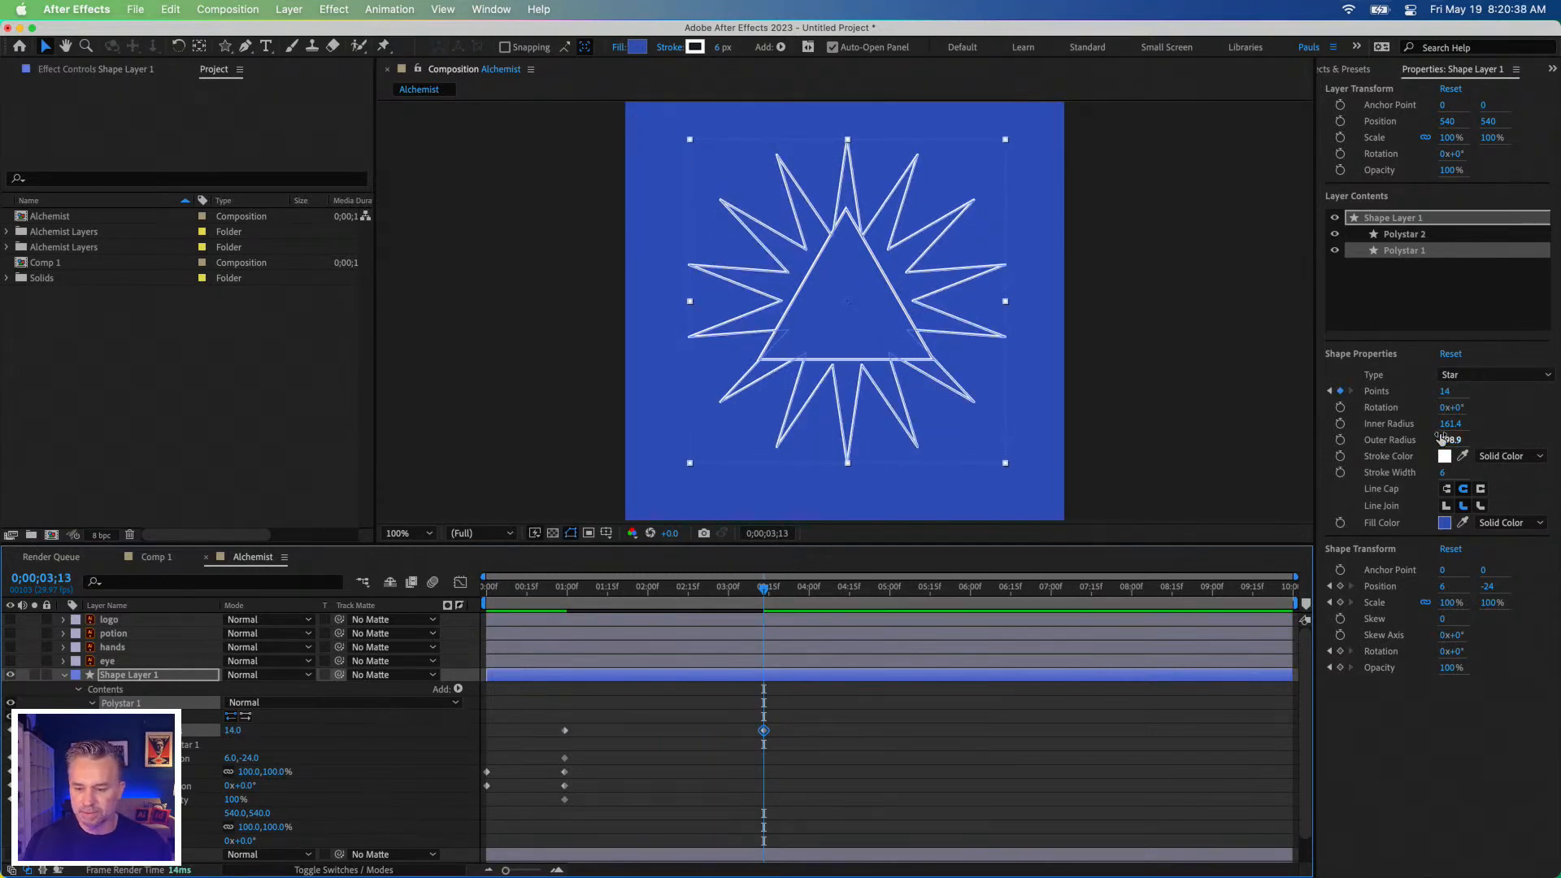
left_click_drag(1444, 395, 1456, 391)
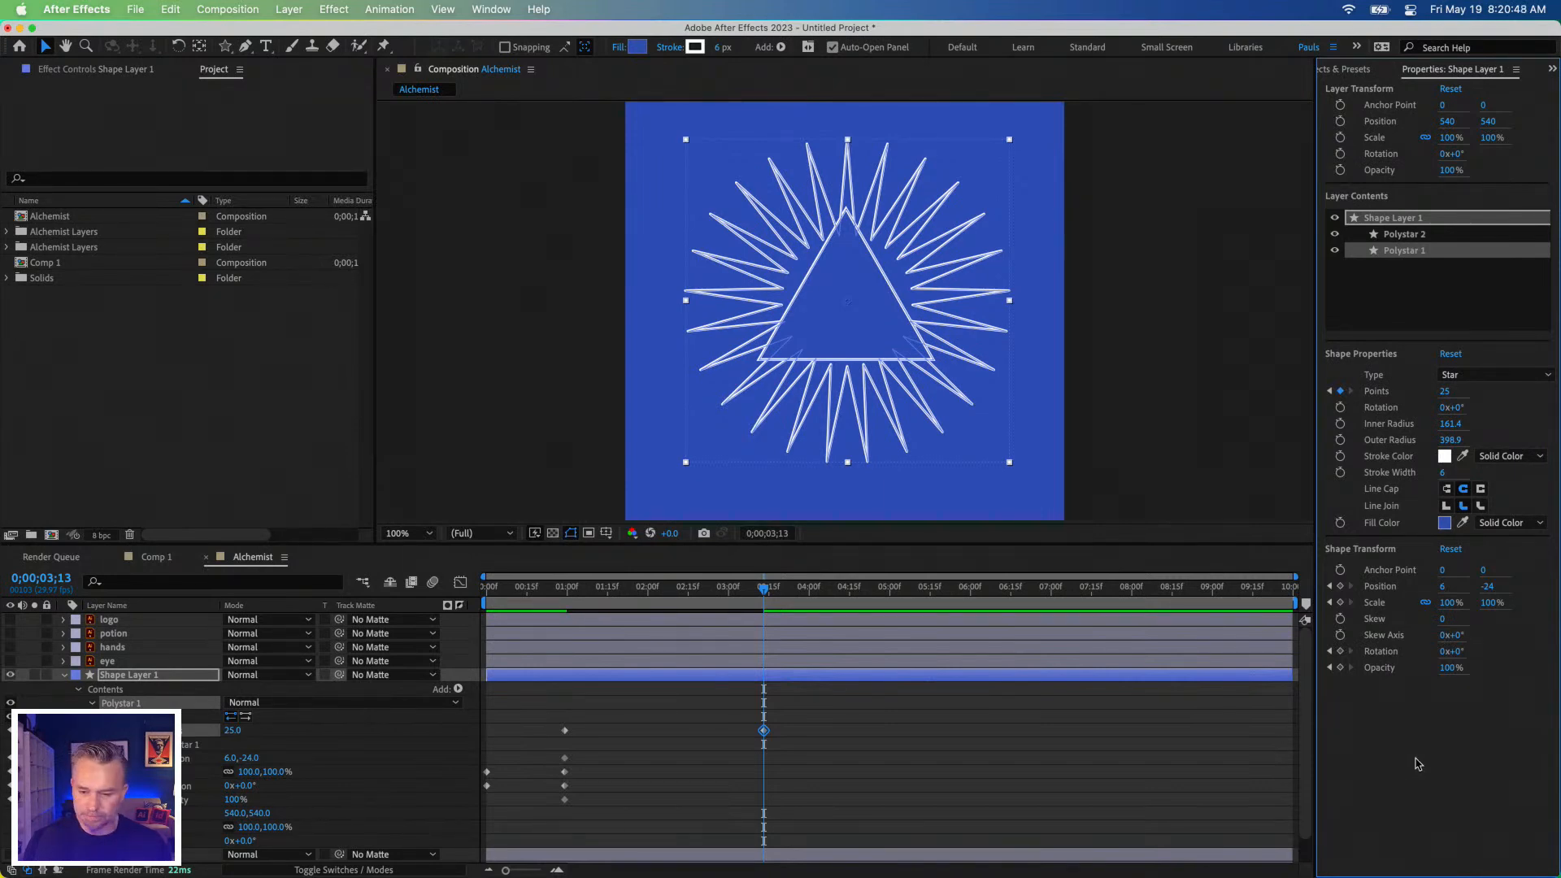
left_click(1539, 456)
left_click(1535, 525)
left_click(1535, 528)
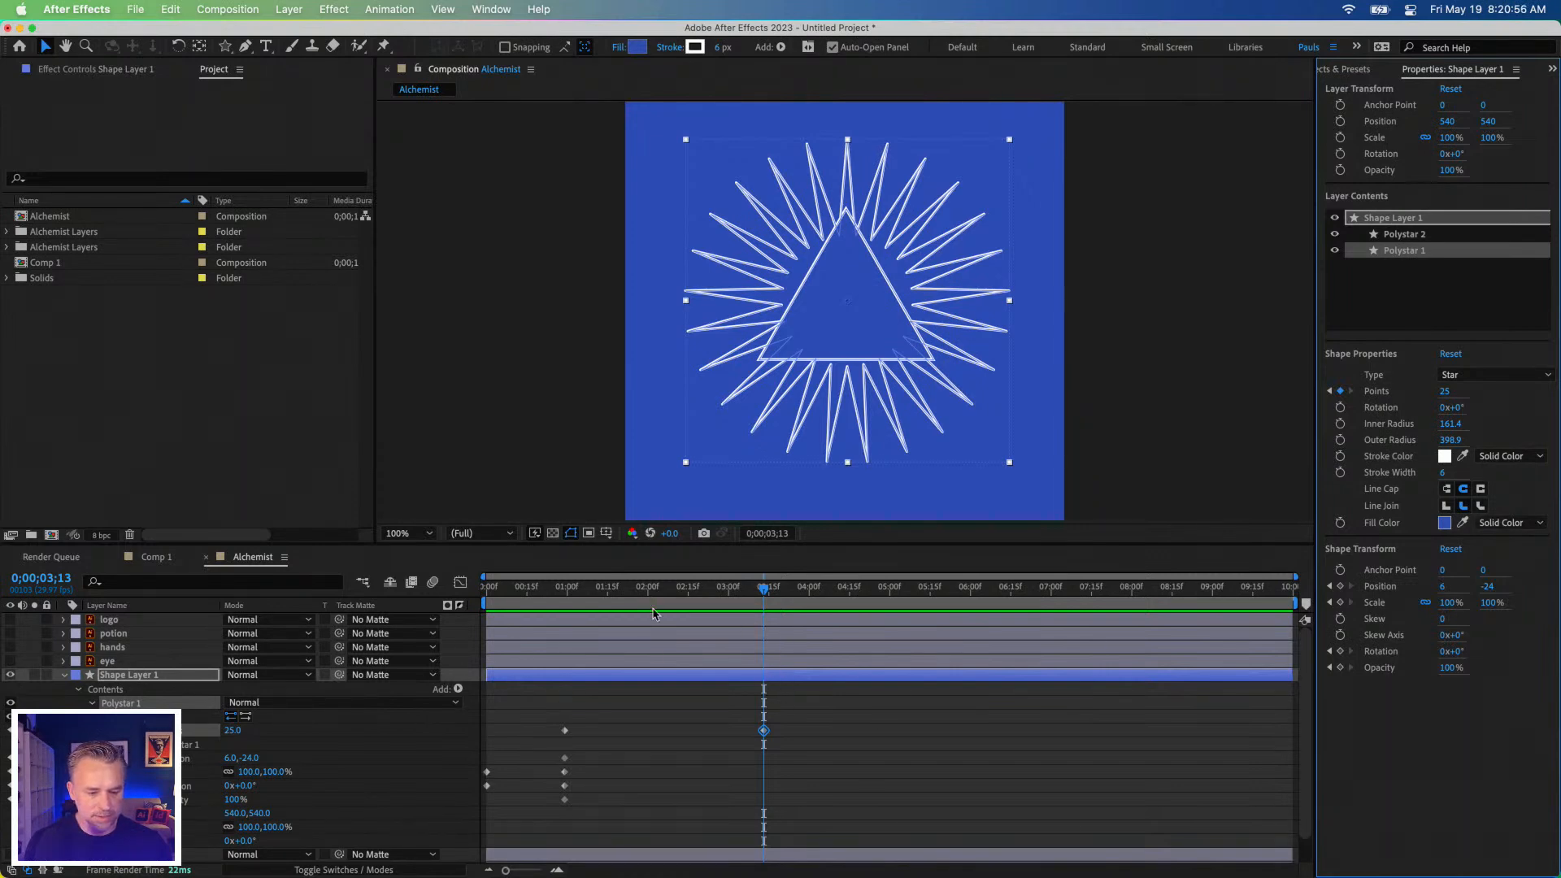
Move the 3-point keyframe to the composition's start and play back the growing star.
left_click(550, 600)
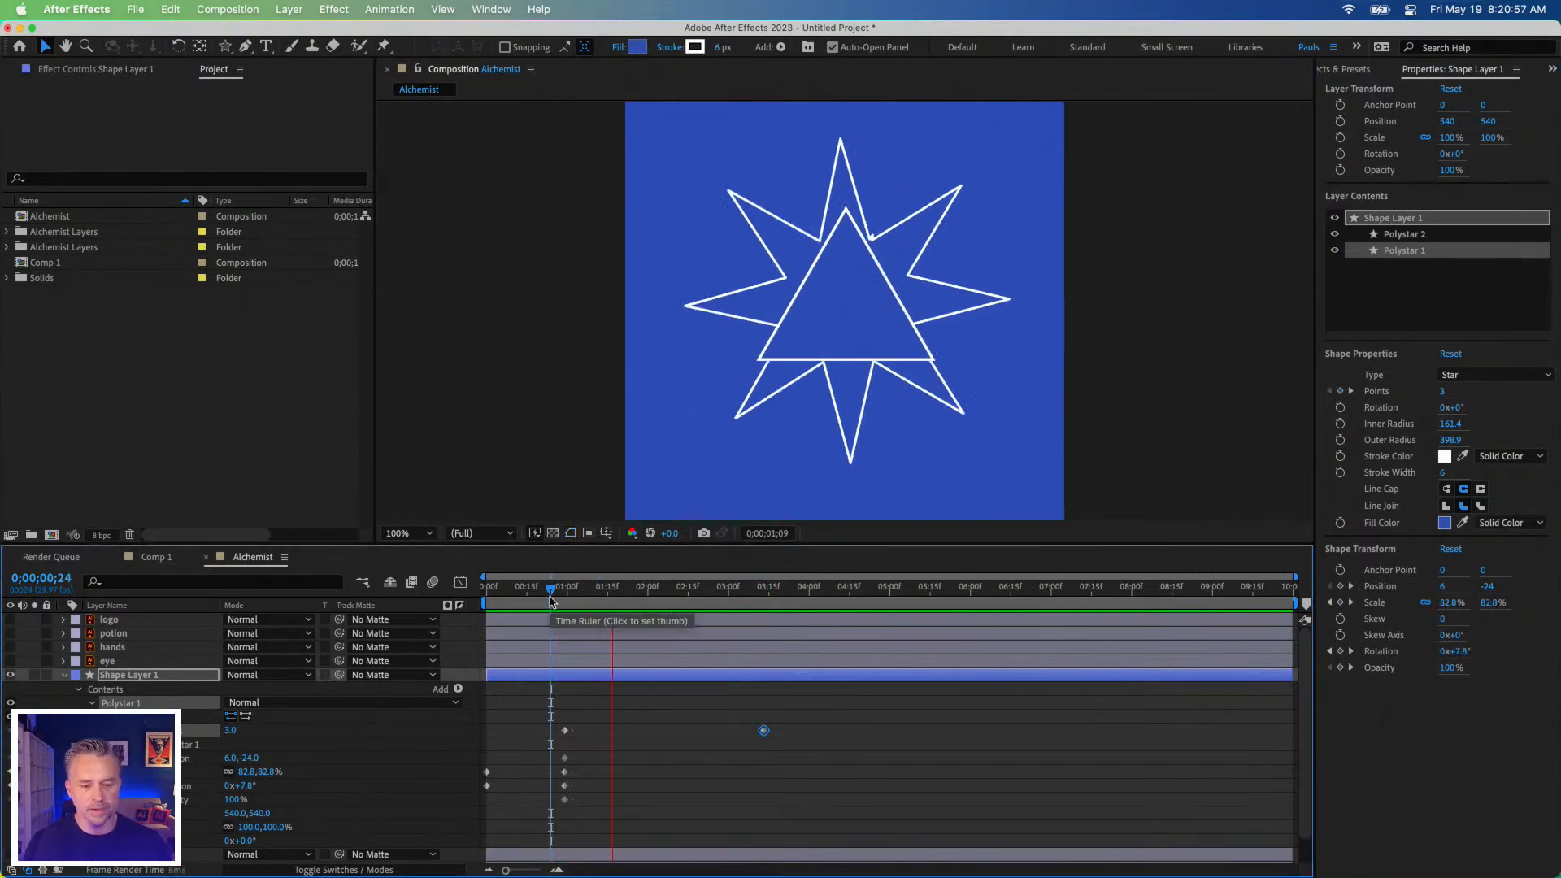
key("space")
key("Home")
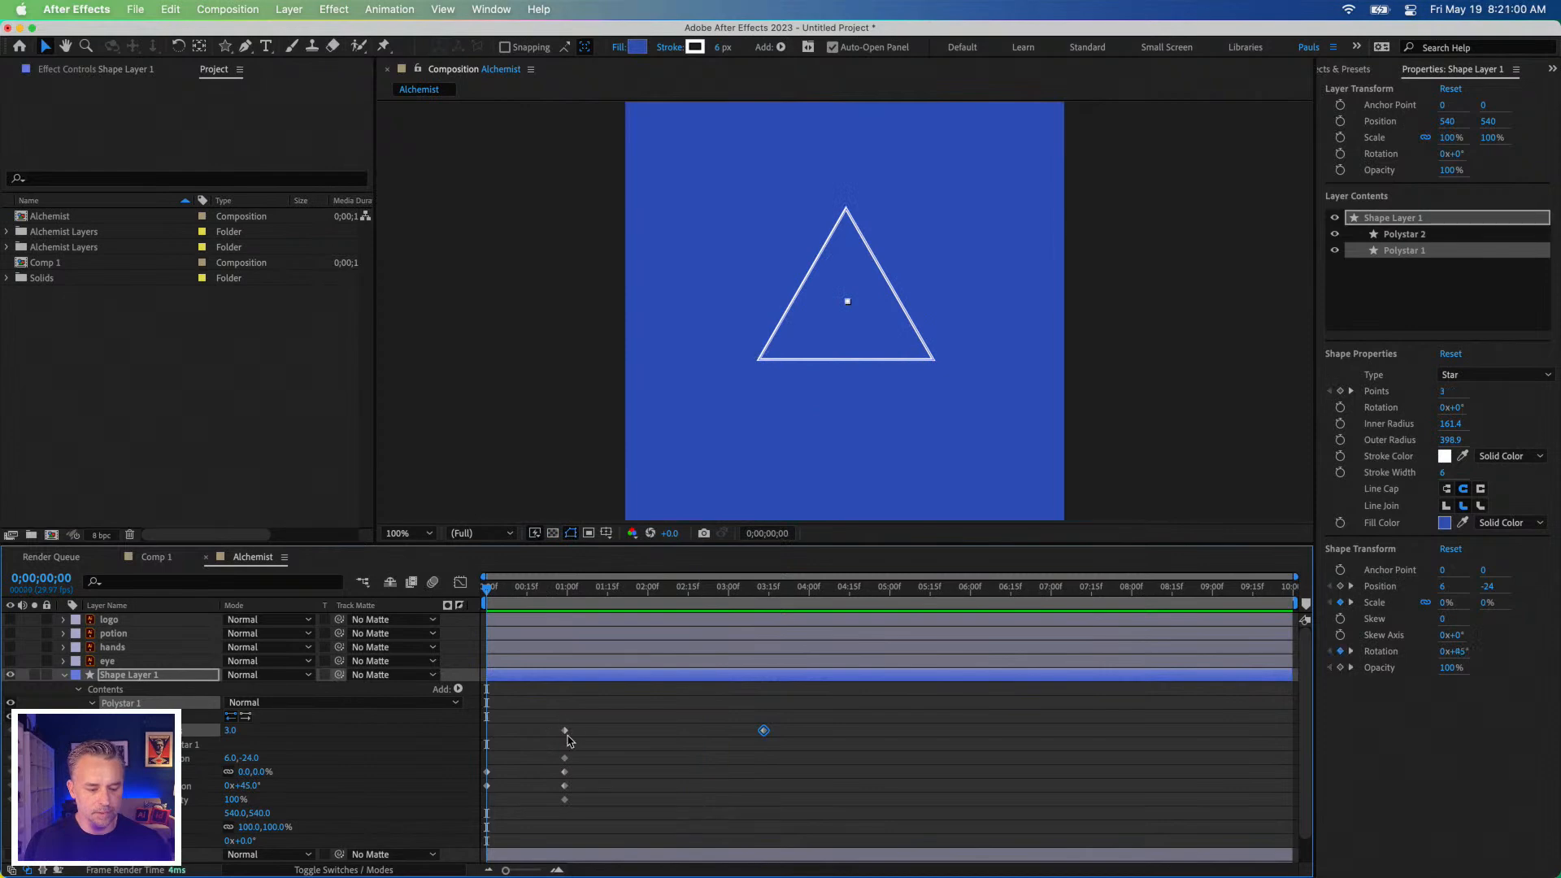
left_click_drag(567, 736, 487, 748)
key("space")
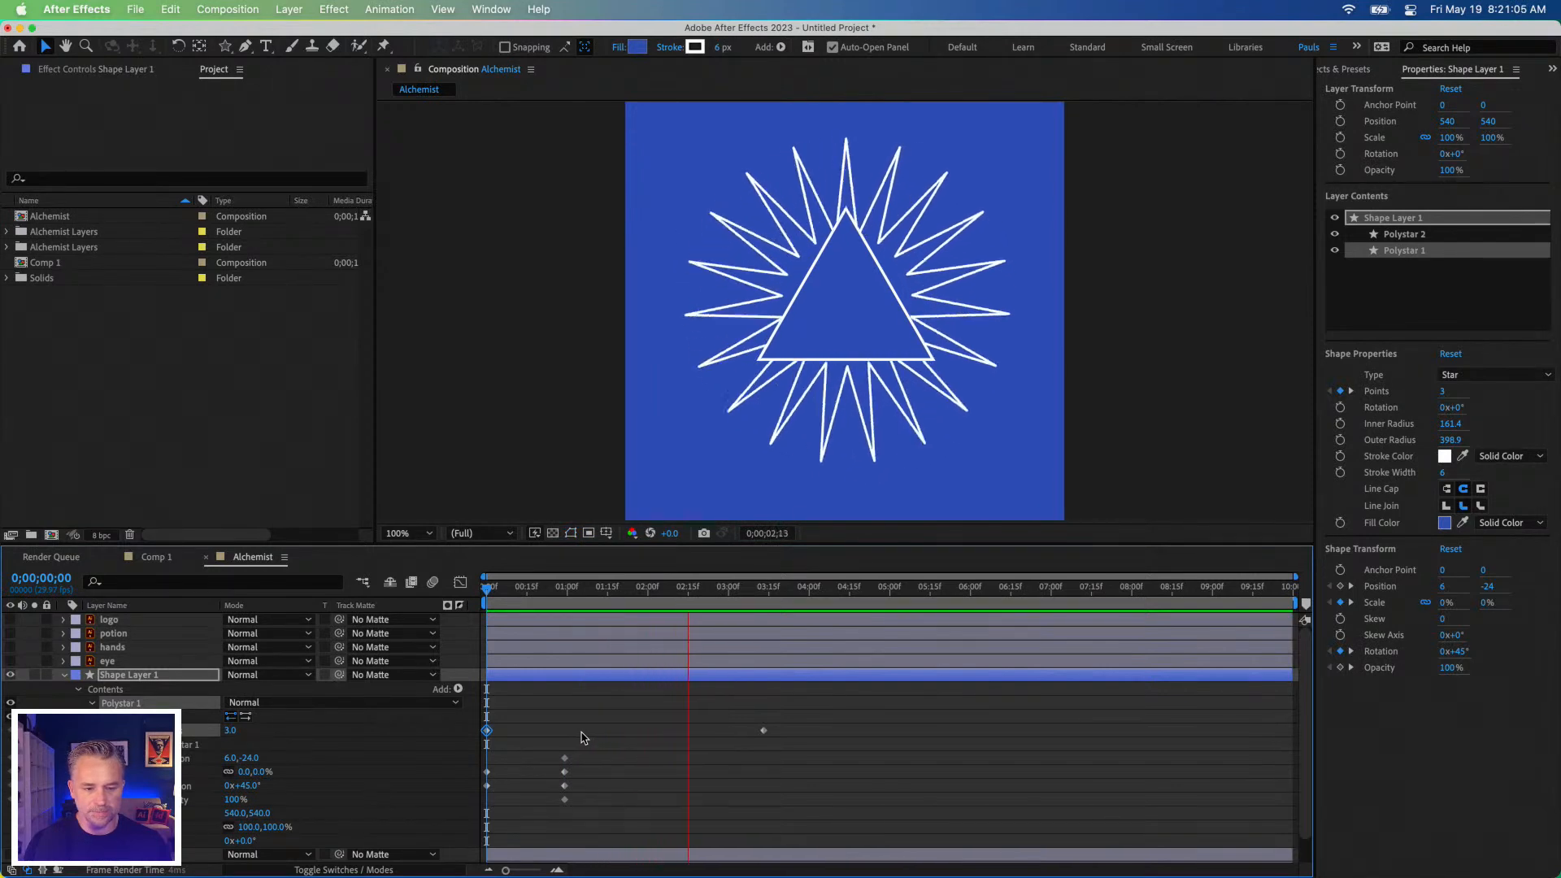
key("space")
Move the 25-point keyframe to just after the one-second mark and preview the faster growth.
left_click_drag(762, 732, 593, 732)
left_click_drag(563, 591, 410, 598)
key("space")
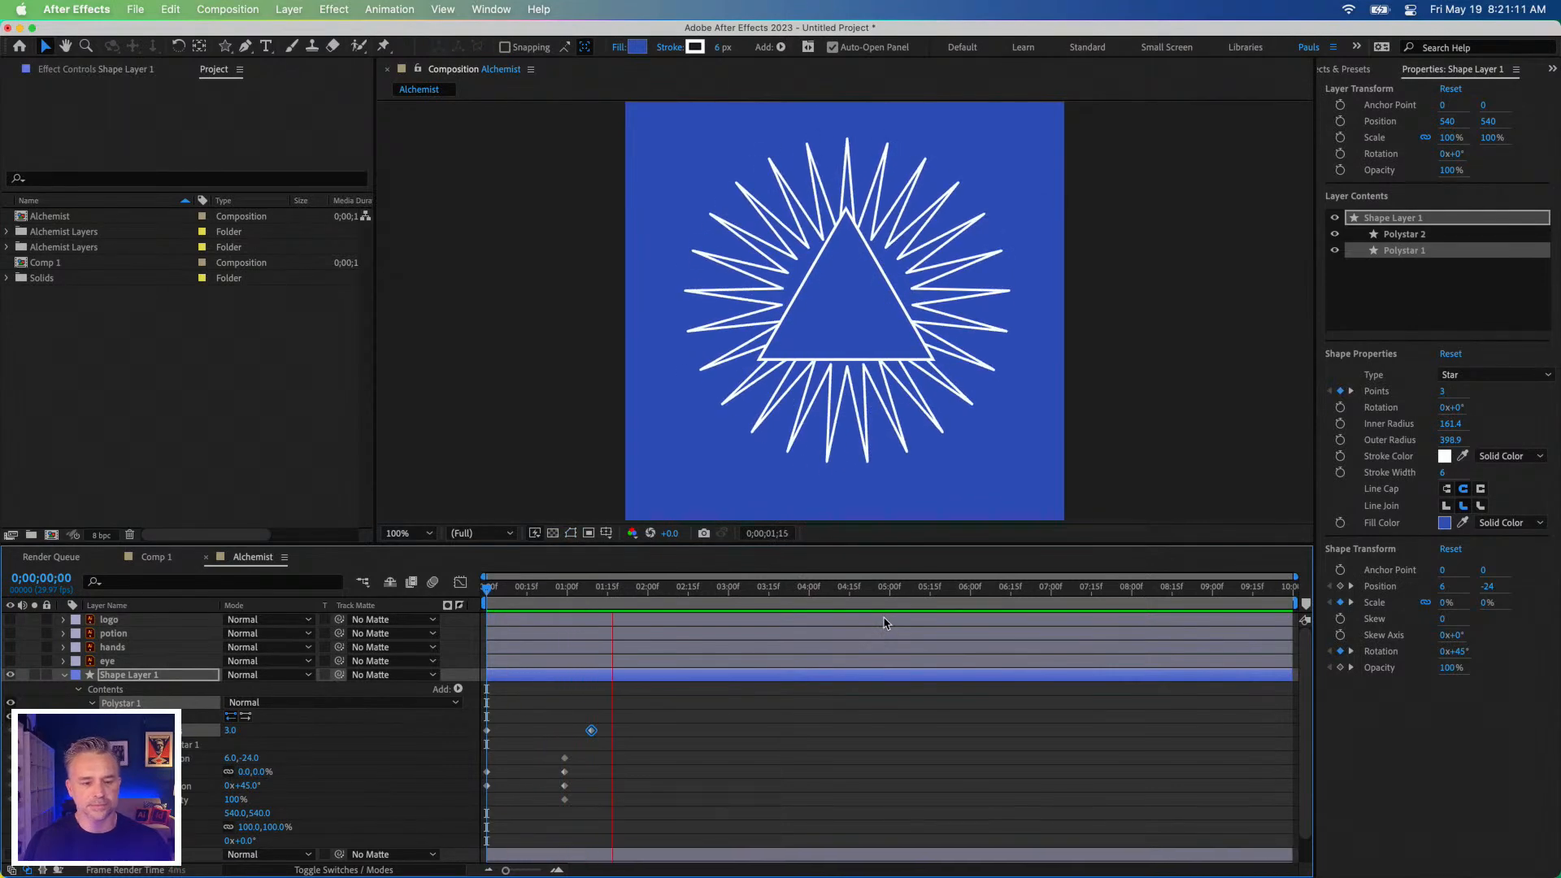
key("space")
left_click_drag(542, 602, 923, 615)
Move the star's one-second rotation keyframe to the composition's end and play back the slower spin.
left_click(625, 806)
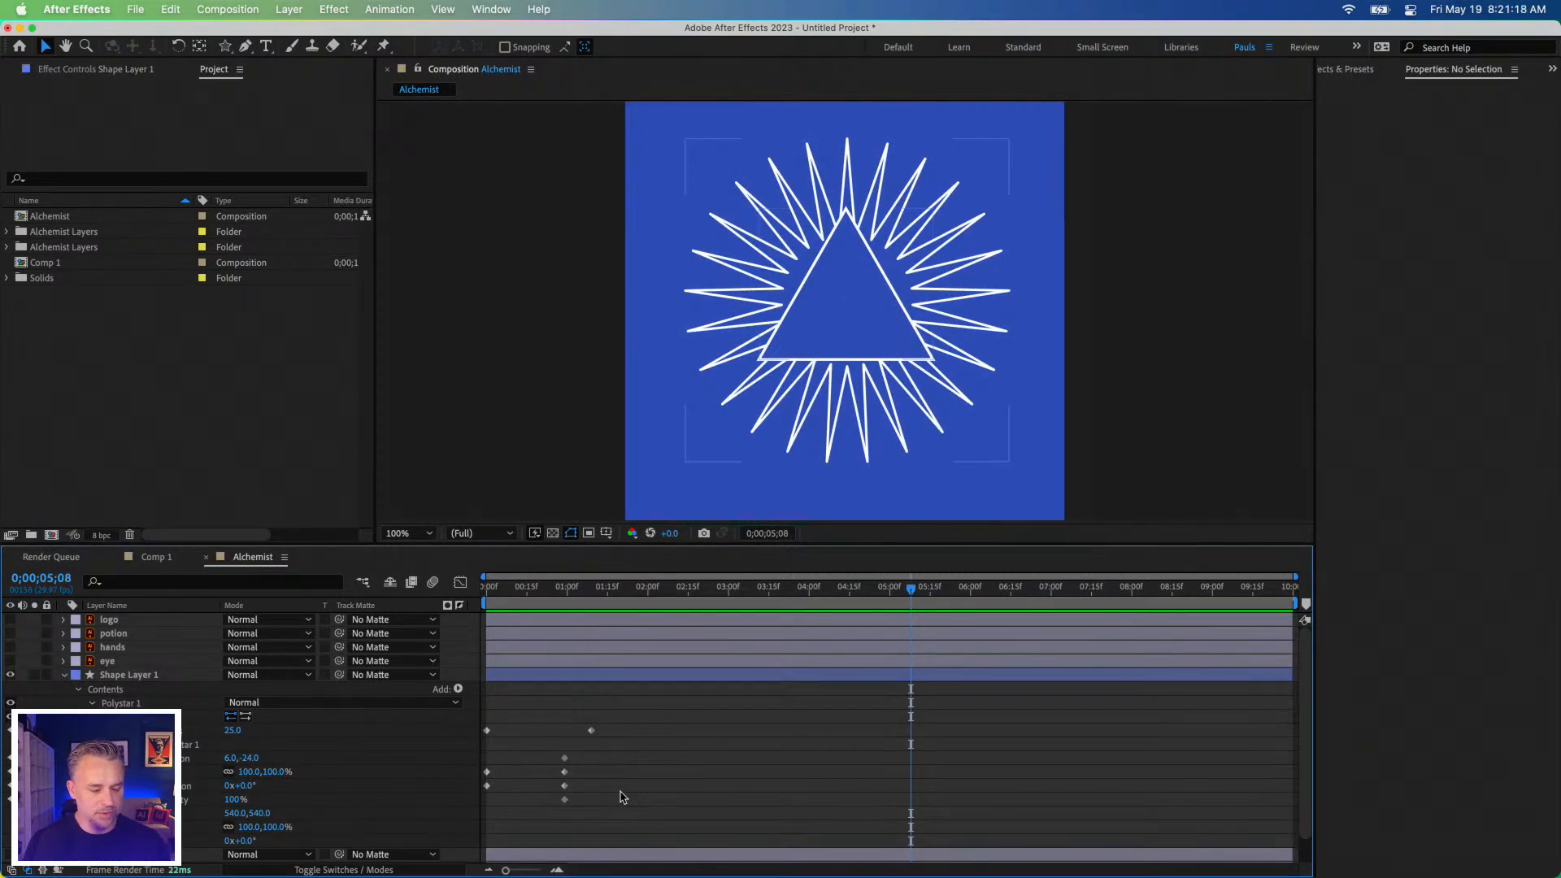
left_click_drag(567, 786, 1292, 794)
key("Home")
key("space")
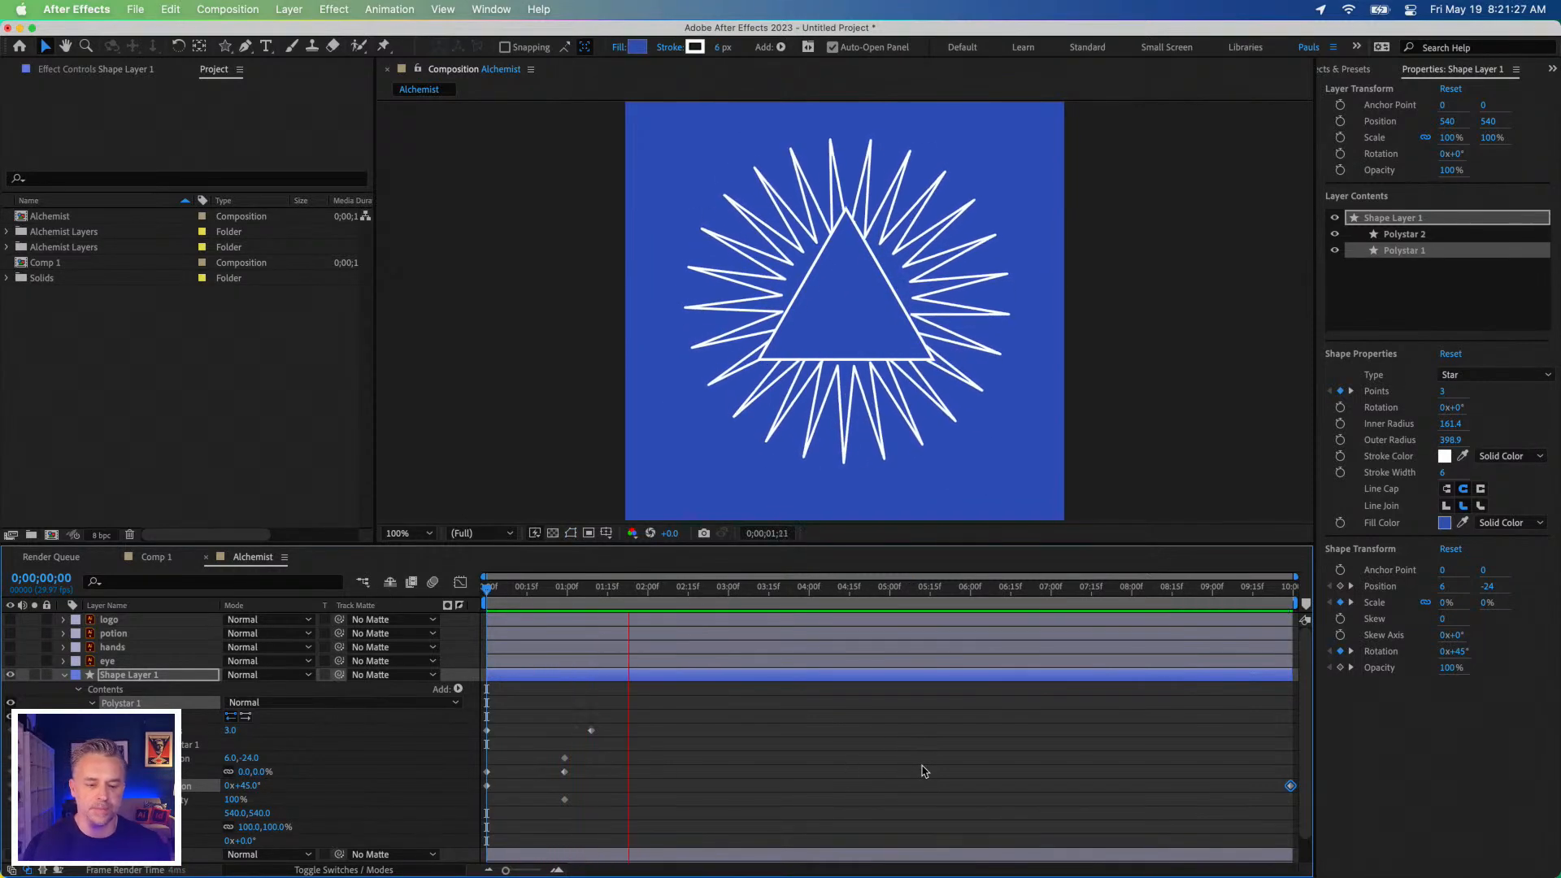
key("space")
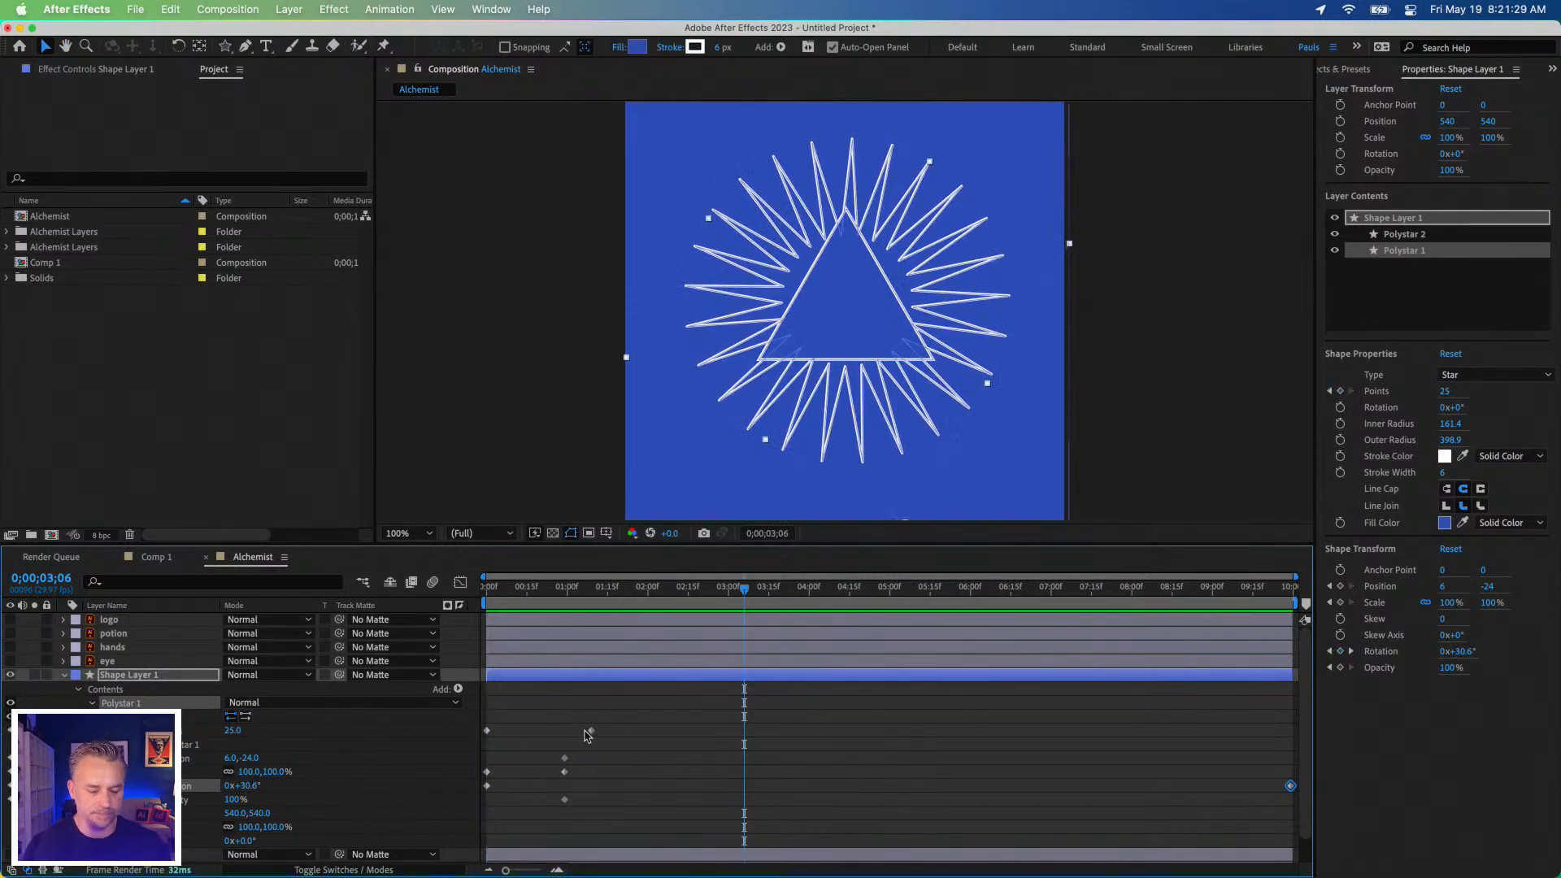
Move the 25-point keyframe to just past eight seconds and play back from the composition's start.
left_click_drag(591, 731, 1144, 730)
key("Home")
key("space")
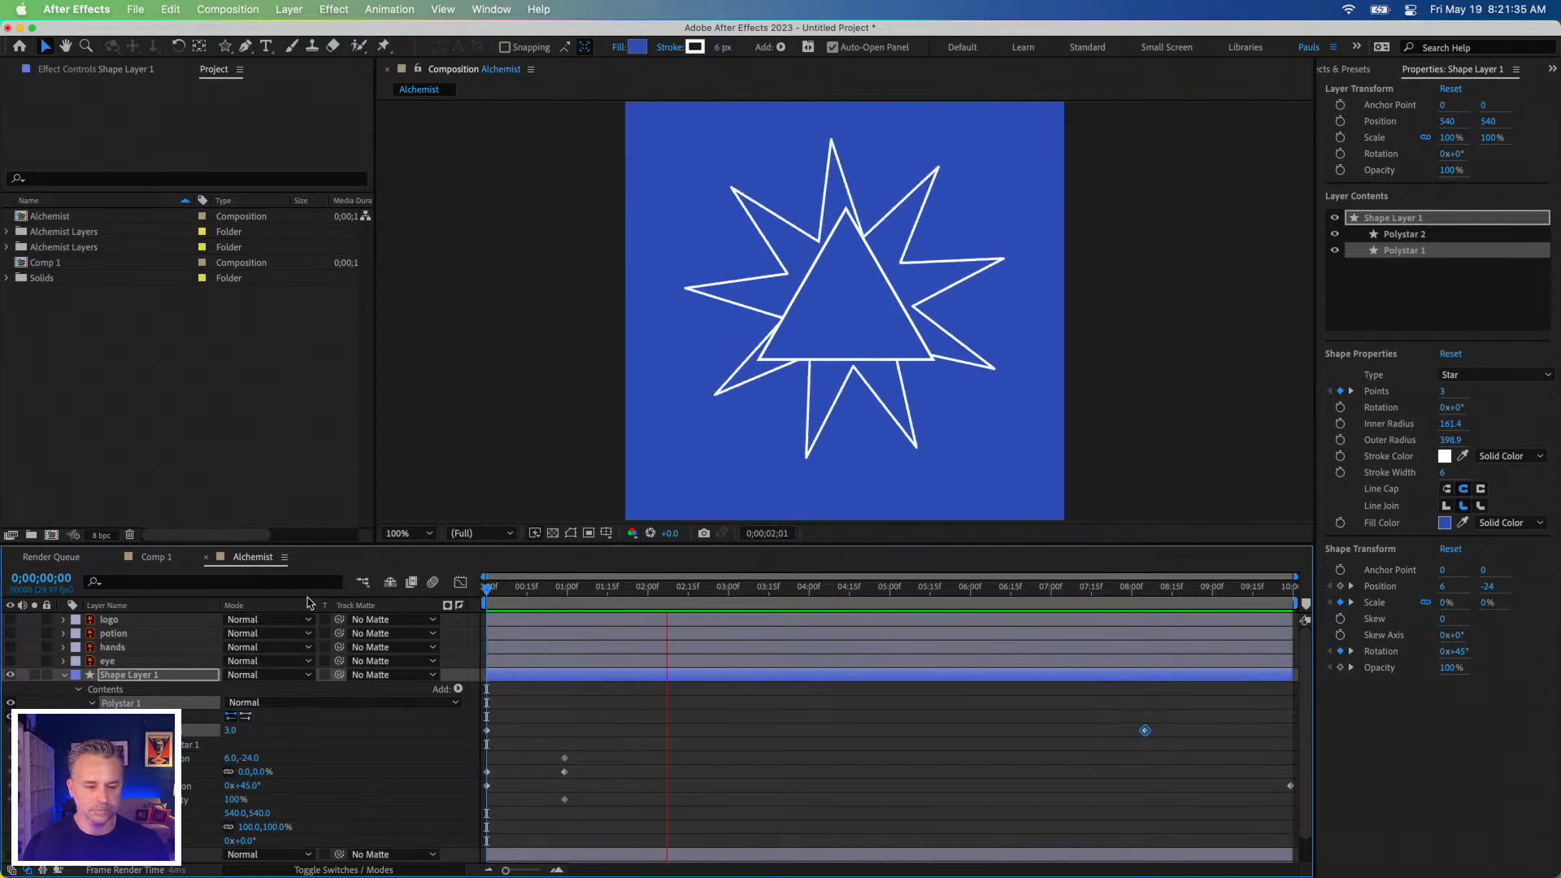
key("space")
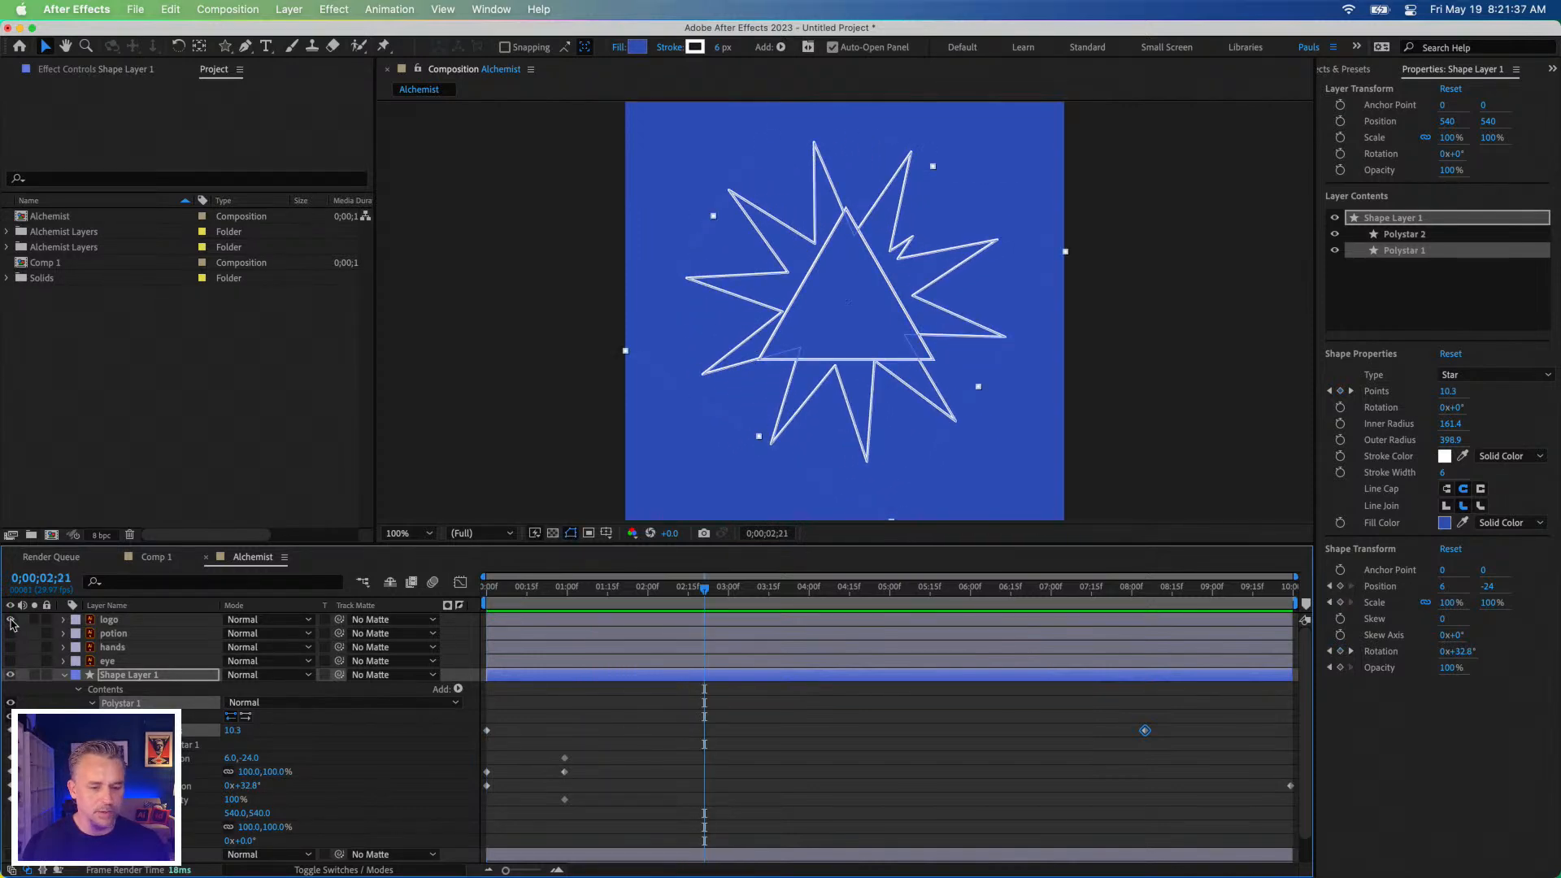
Make the logo layer visible and clear the layer selection.
left_click(10, 621)
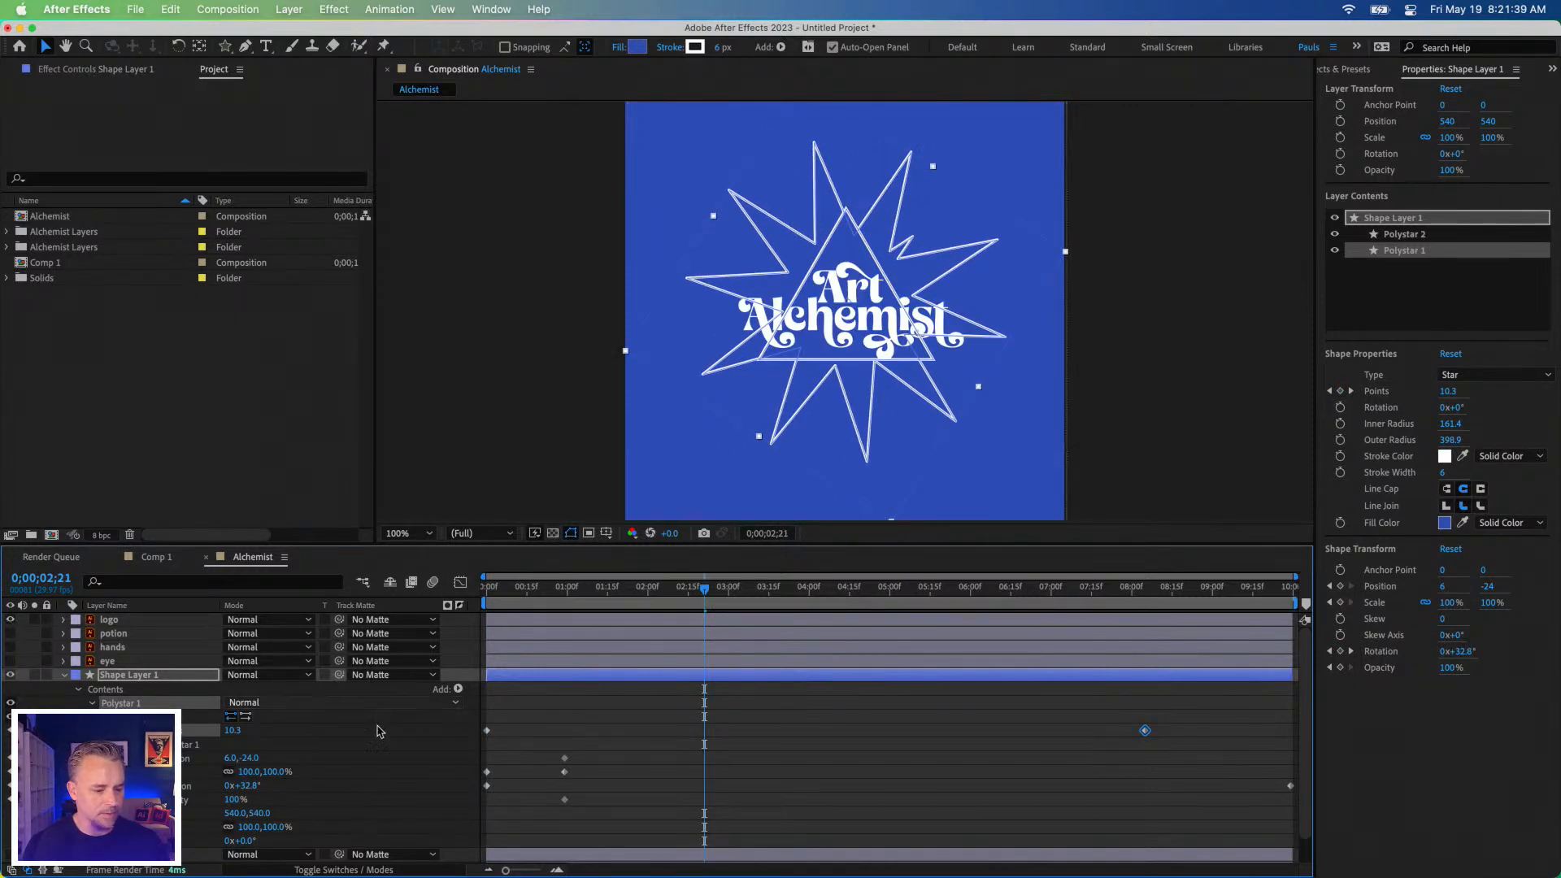
left_click(552, 713)
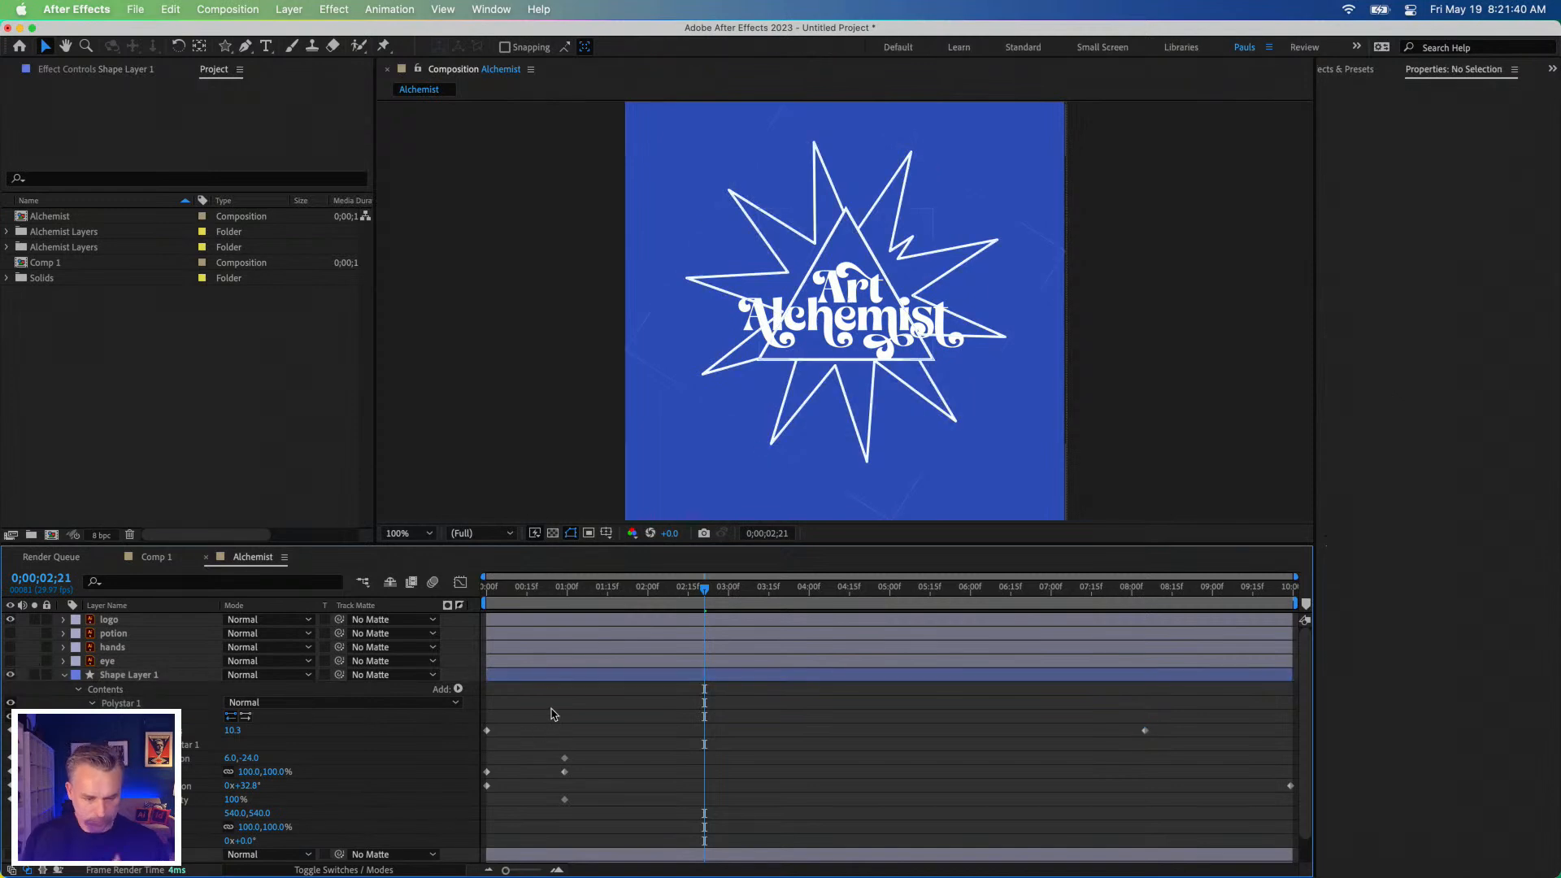
Try converting the logo vector layer into shapes and undo the conversion.
left_click(106, 621)
right_click(110, 624)
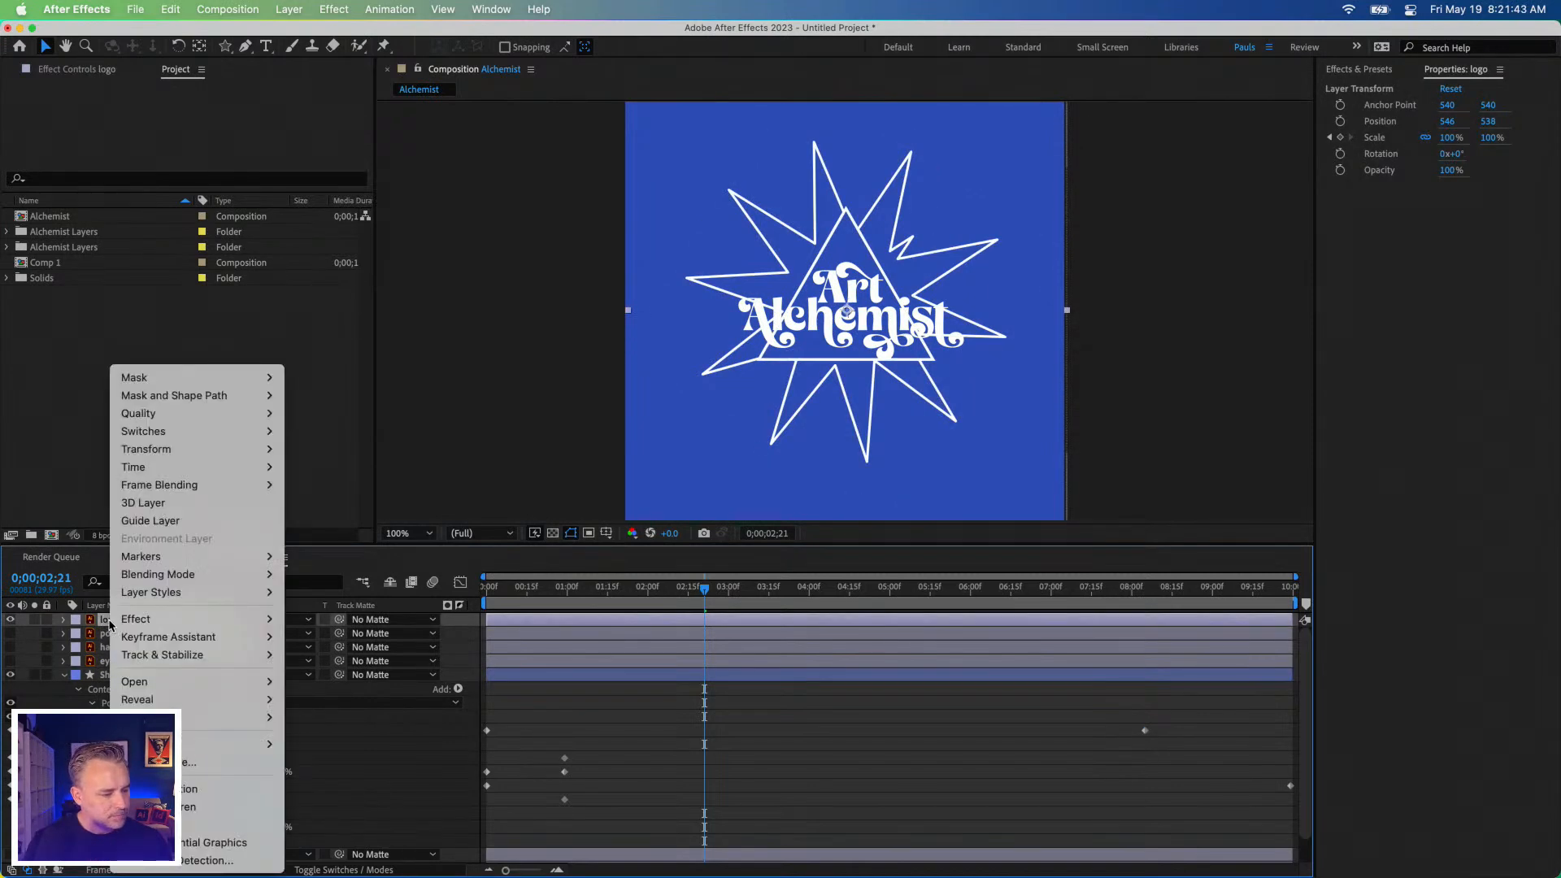
mouse_move(162, 717)
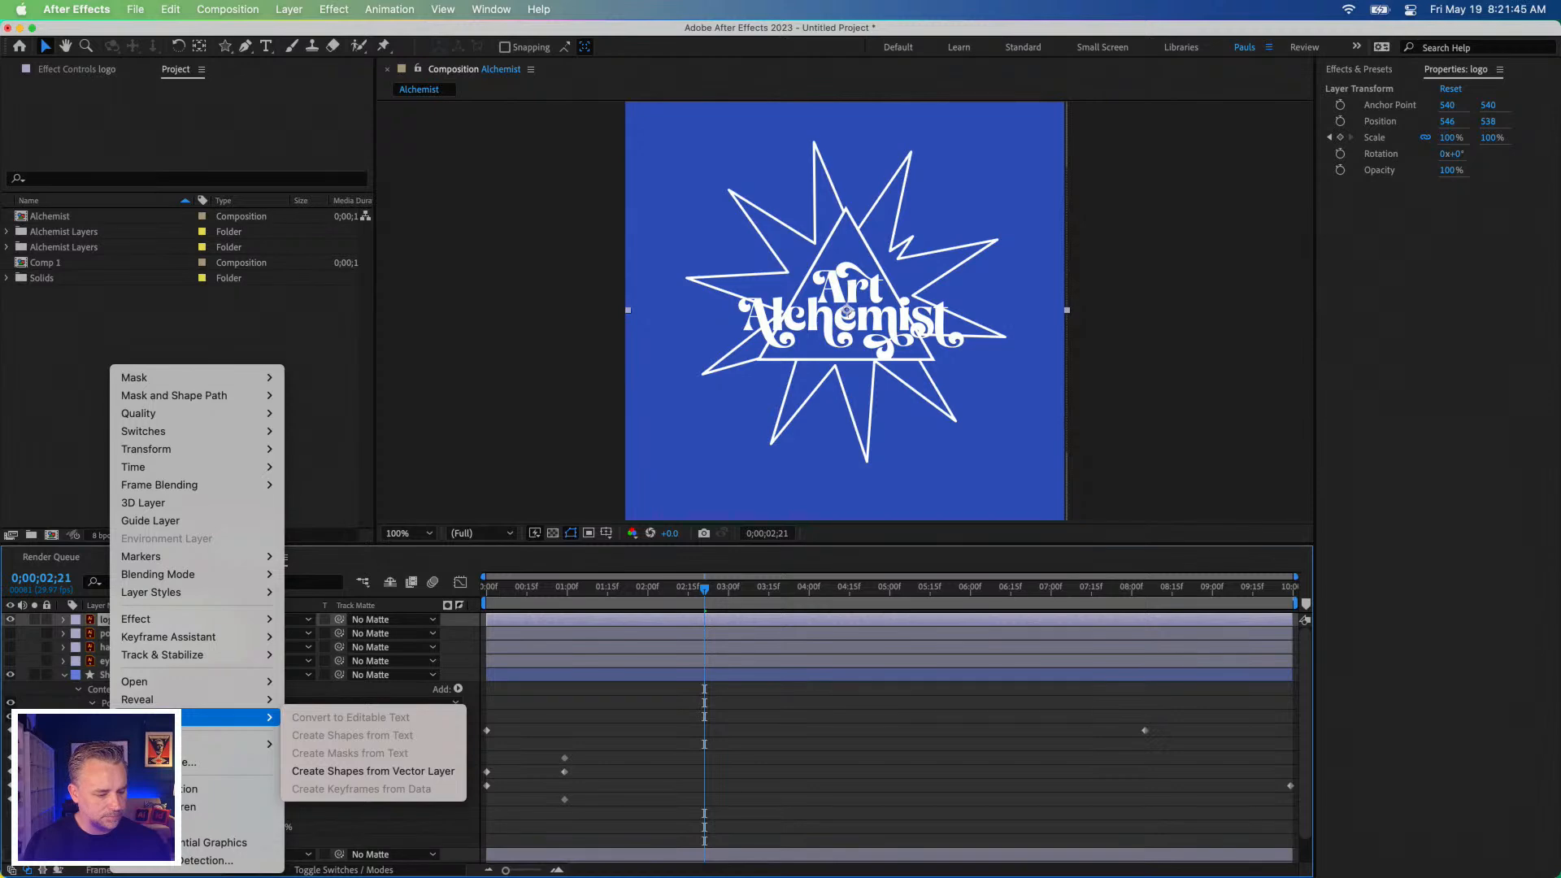
left_click(381, 773)
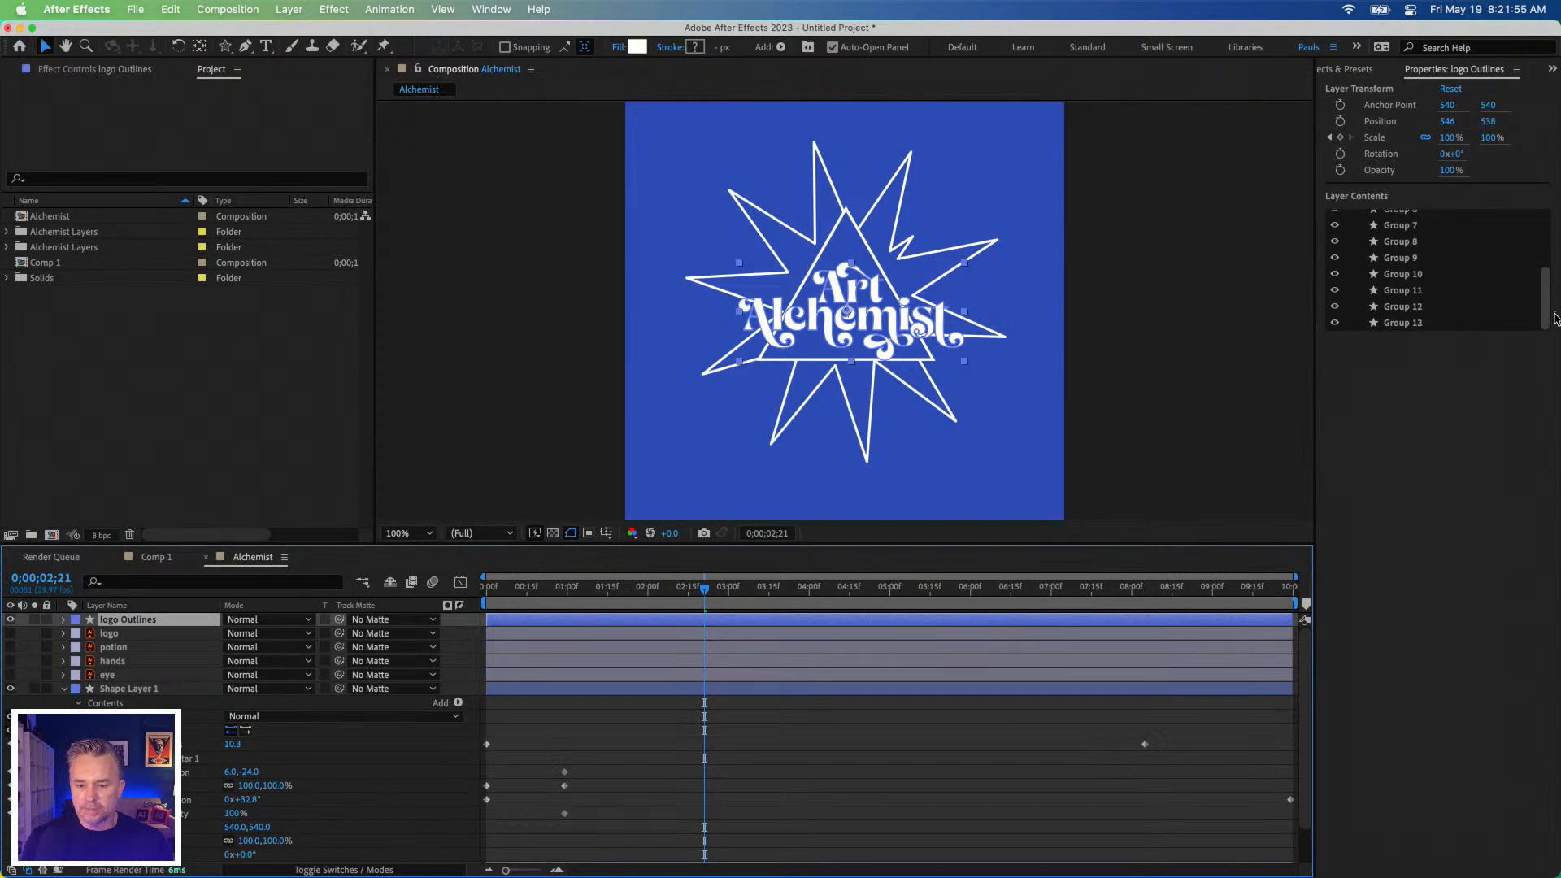
key("cmd+z")
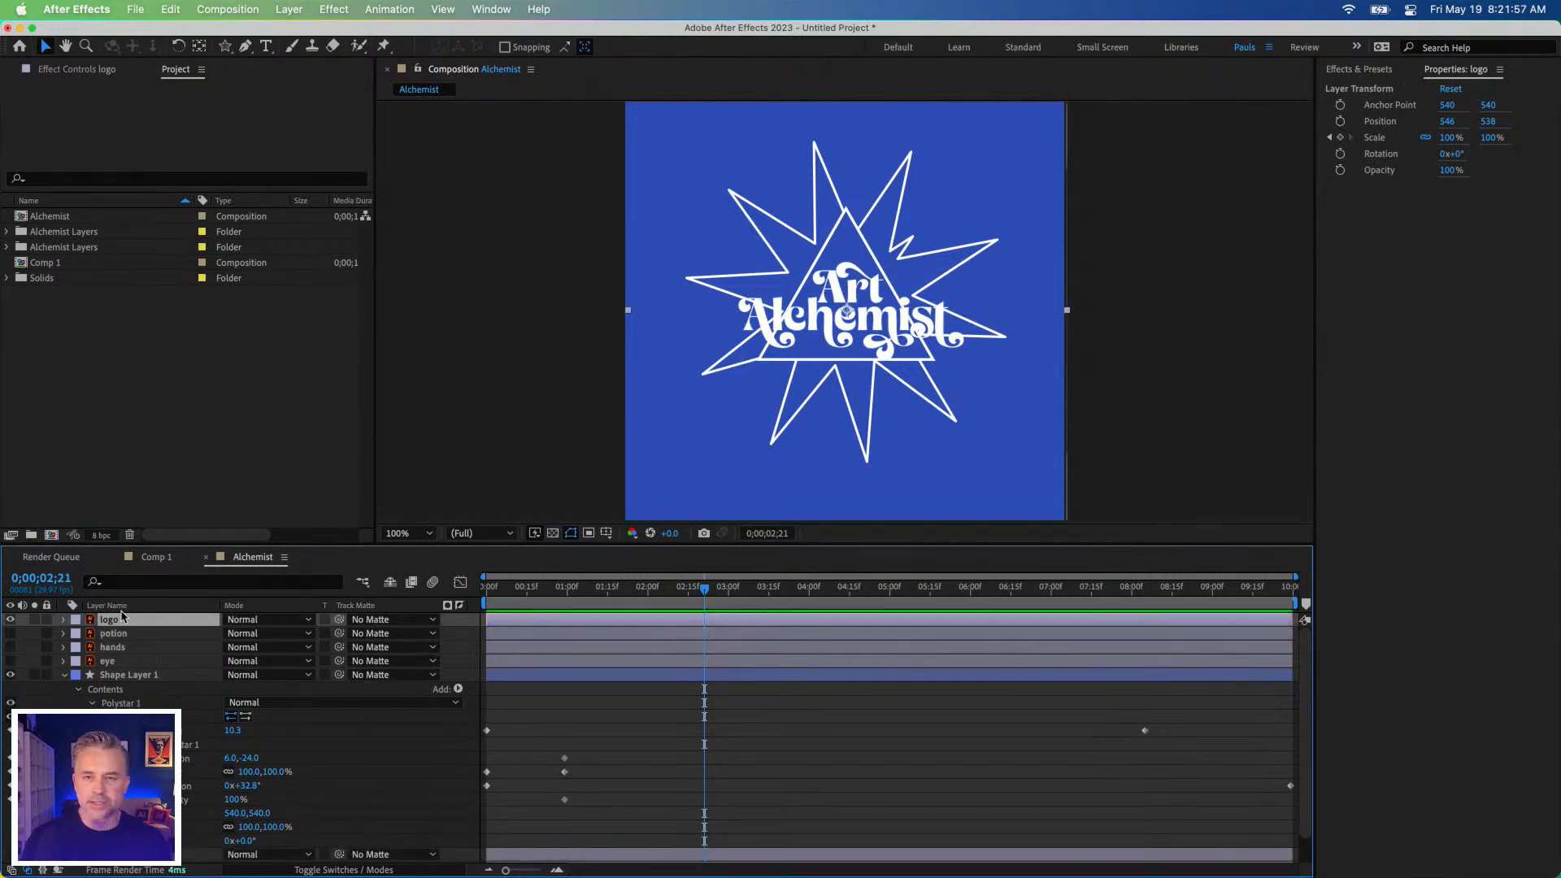
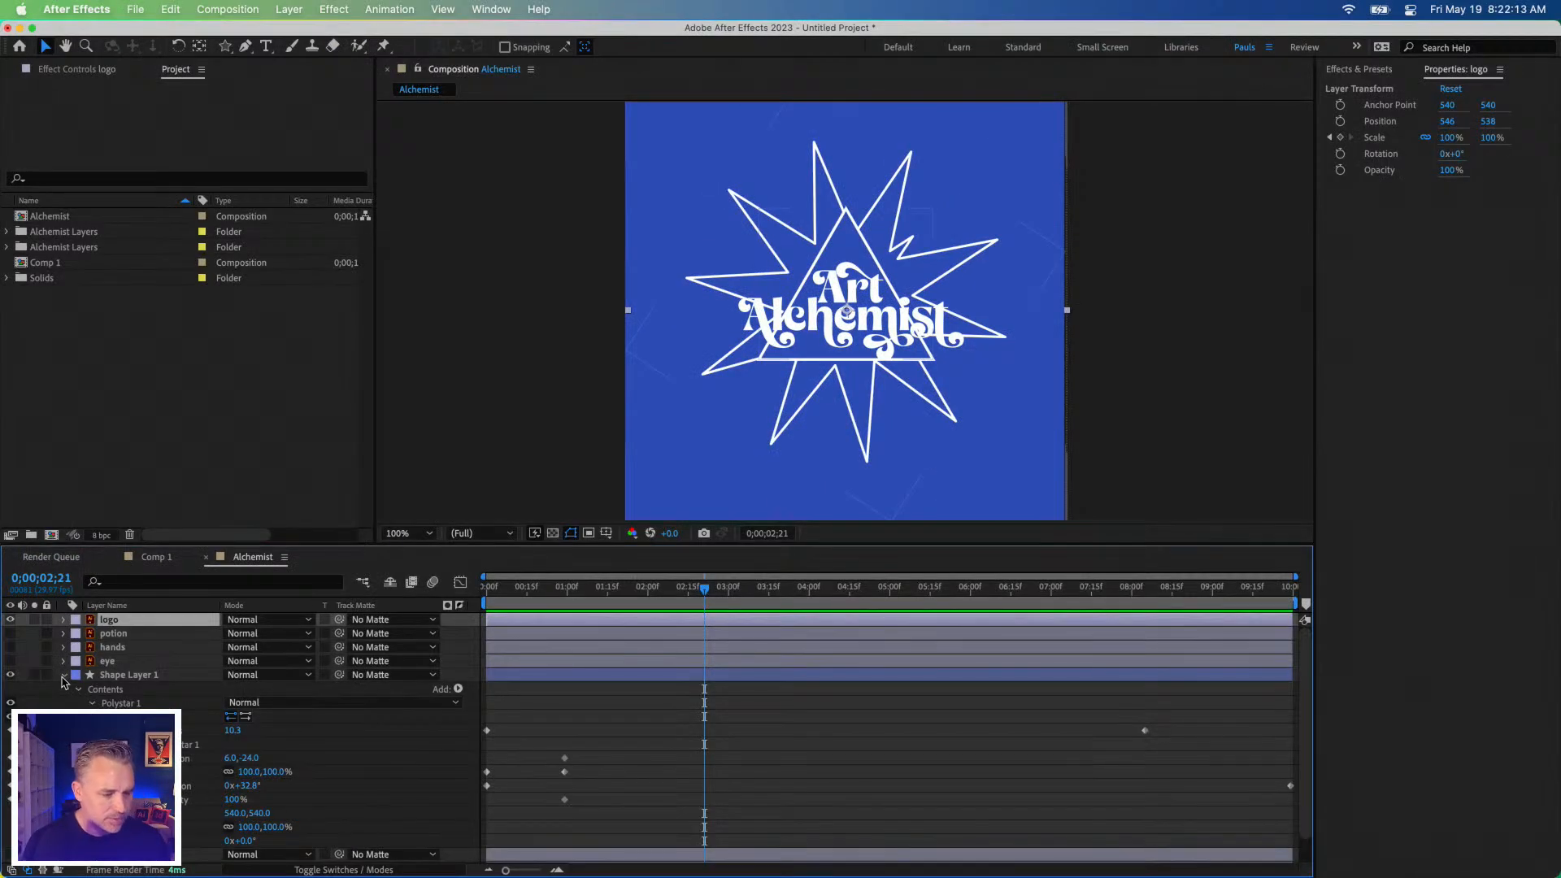
Collapse the shape layer's properties and make the eye layer visible.
left_click(63, 681)
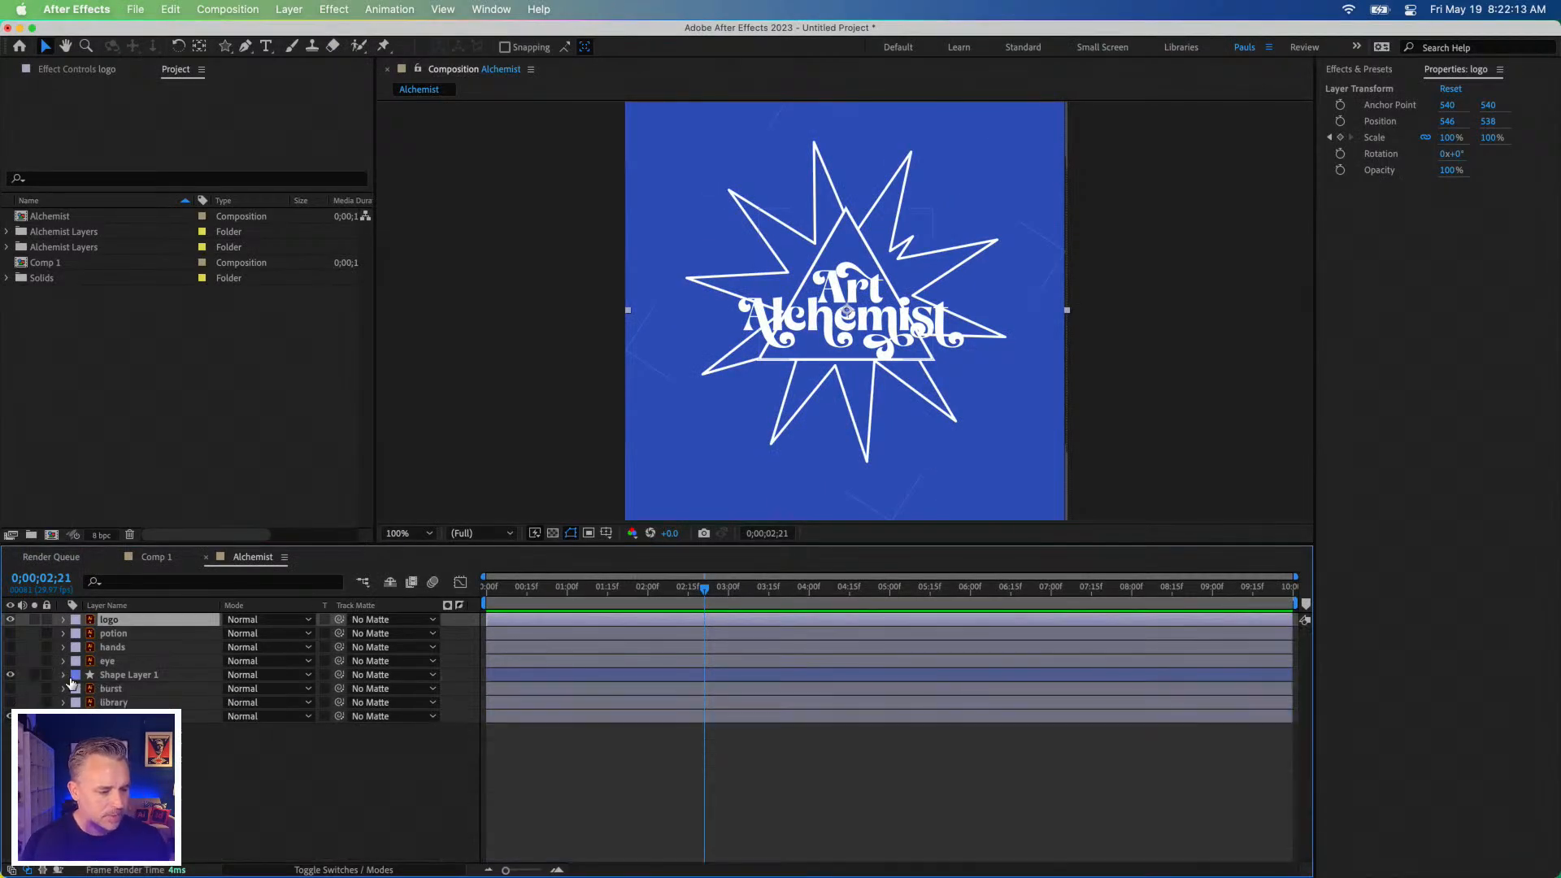
left_click(67, 662)
left_click(112, 651)
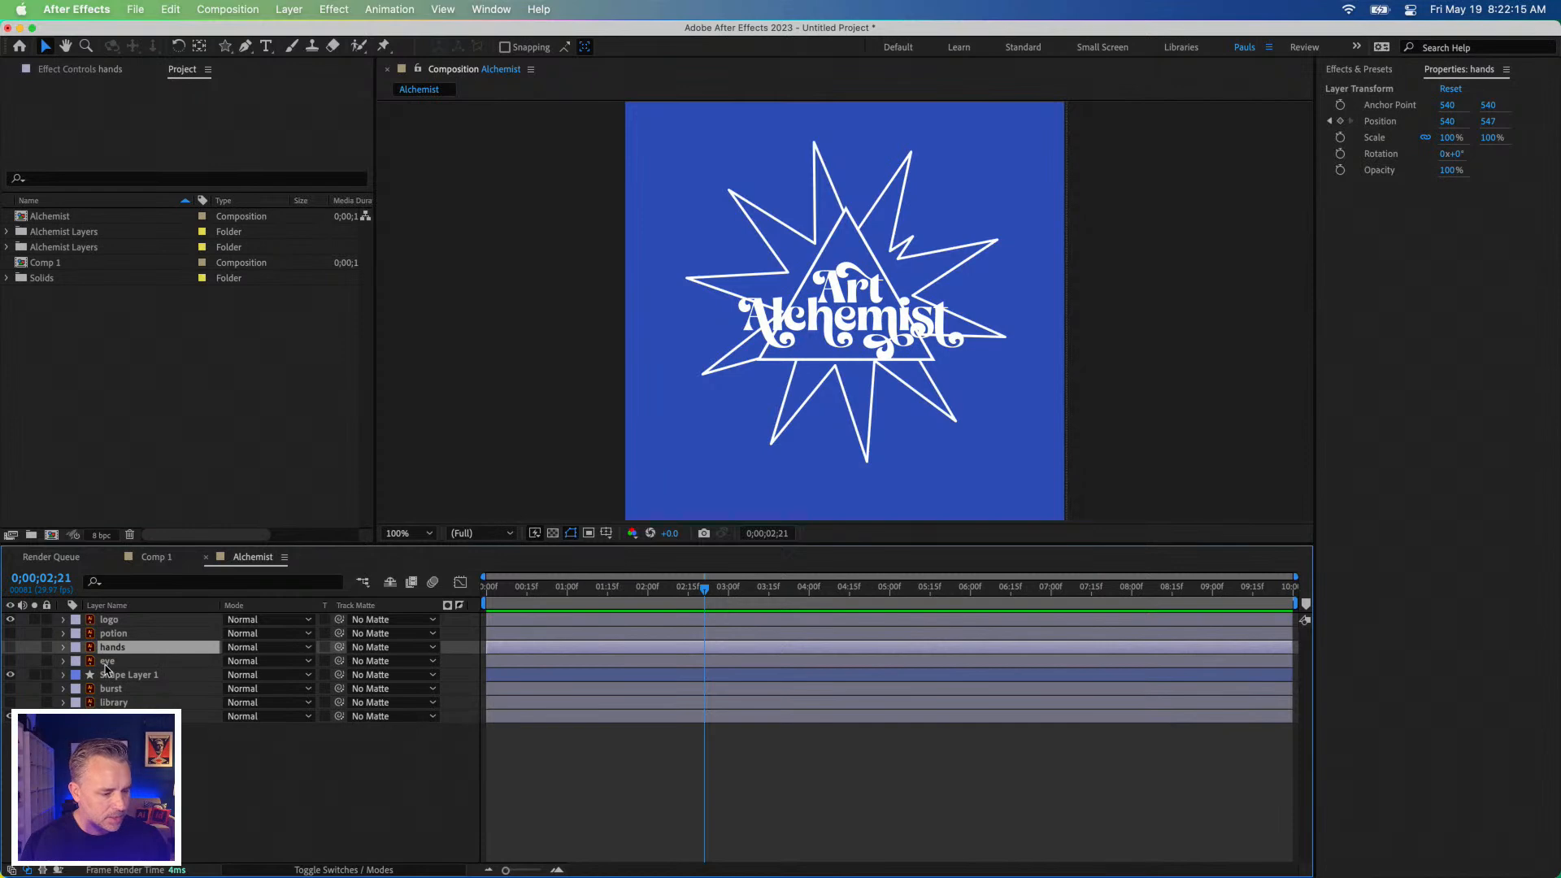
left_click(9, 660)
left_click(118, 664)
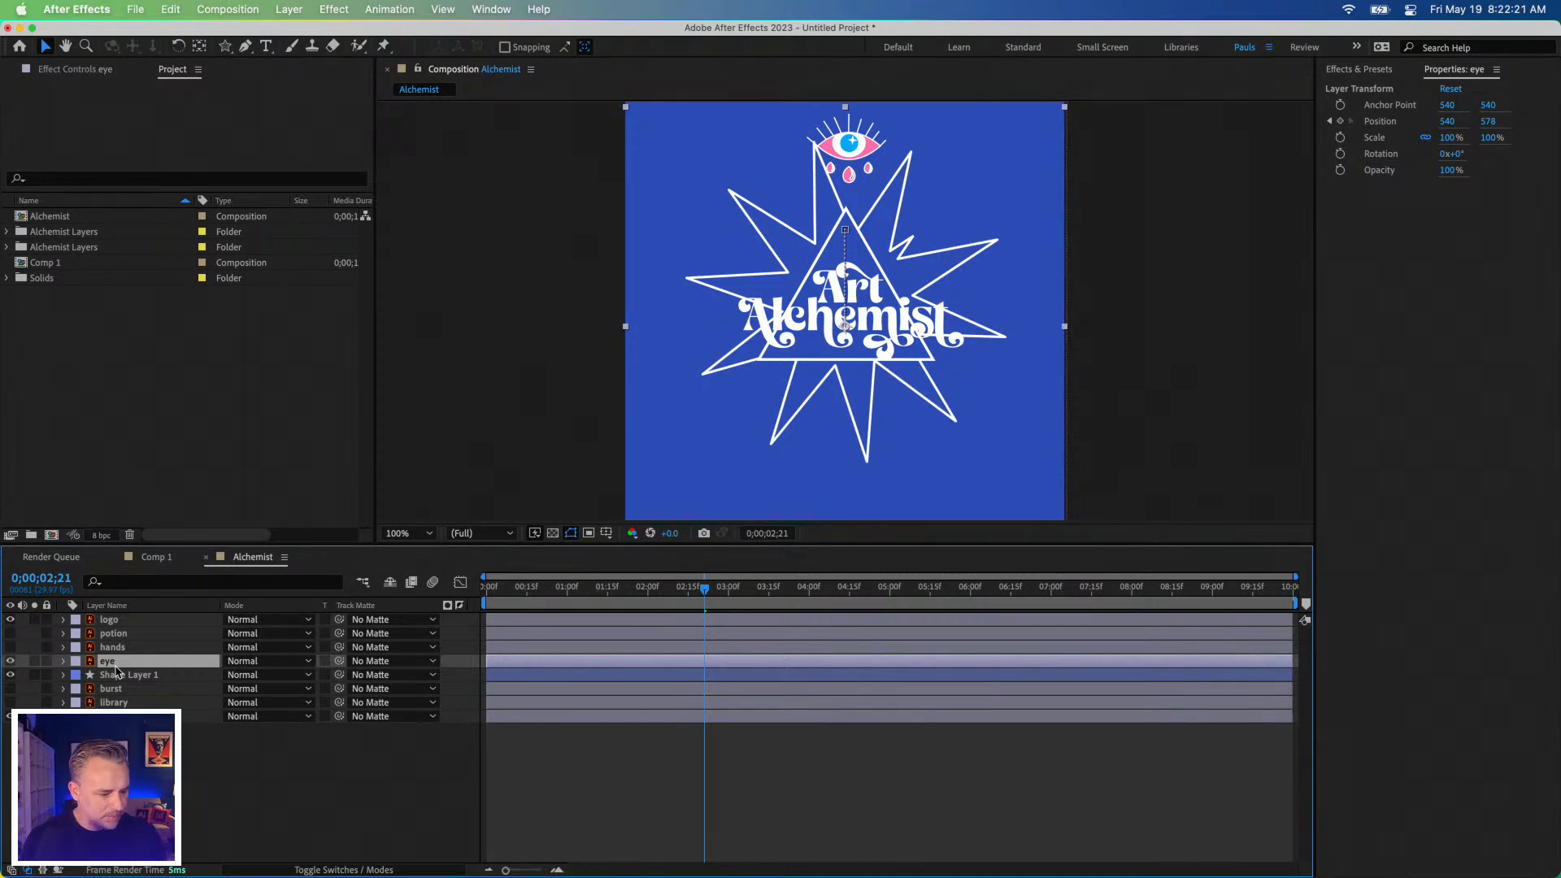
Delete the burst and library layers from the composition and select the star's shape layer.
left_click(123, 691)
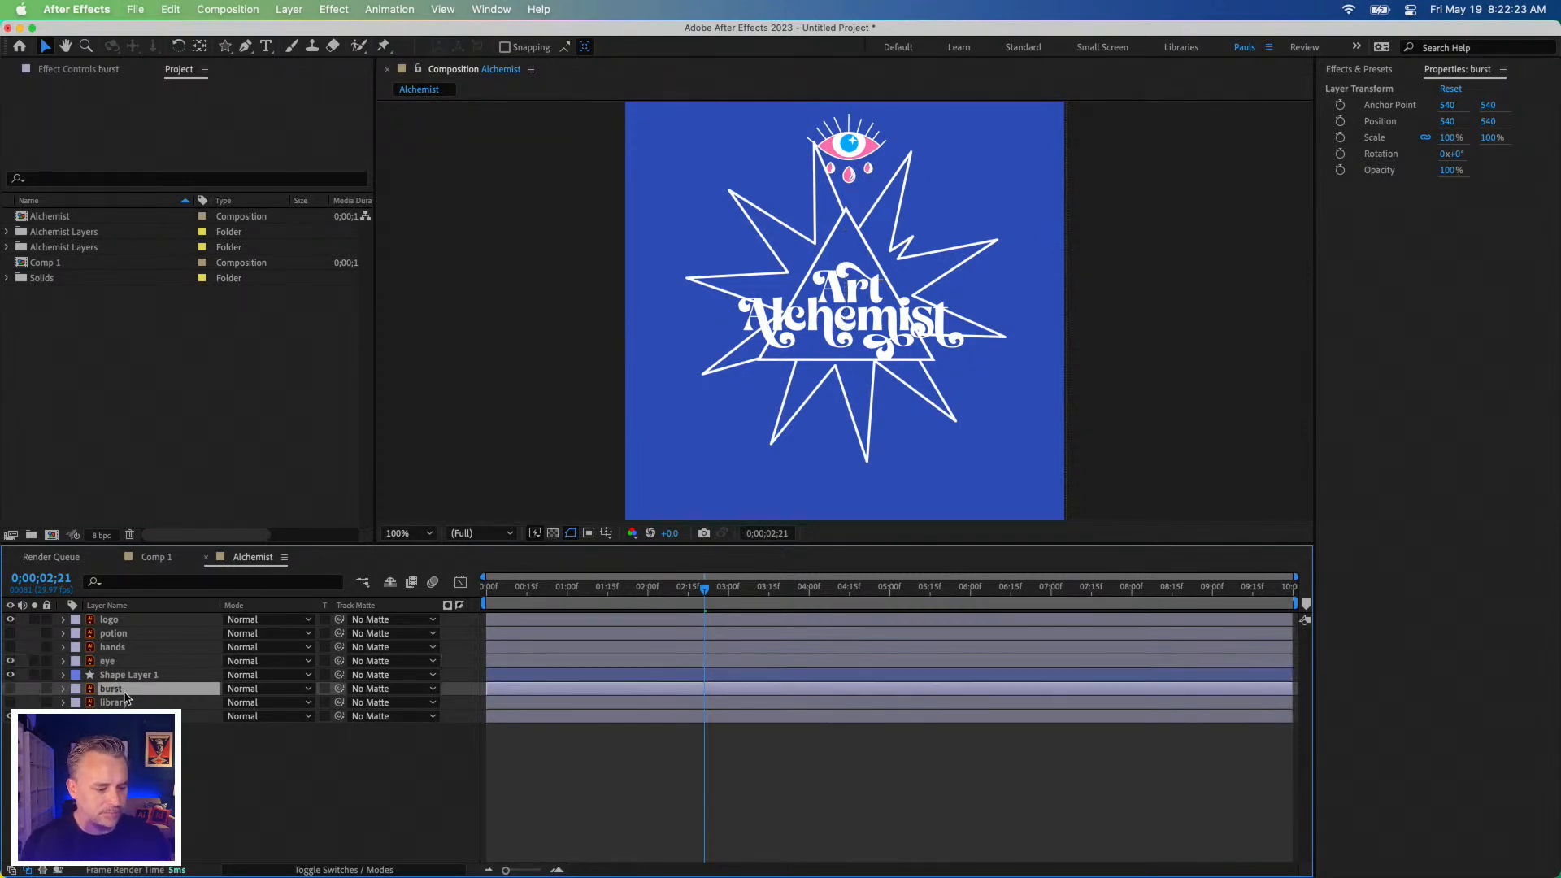
key("Delete")
left_click(127, 691)
key("Delete")
left_click(108, 674)
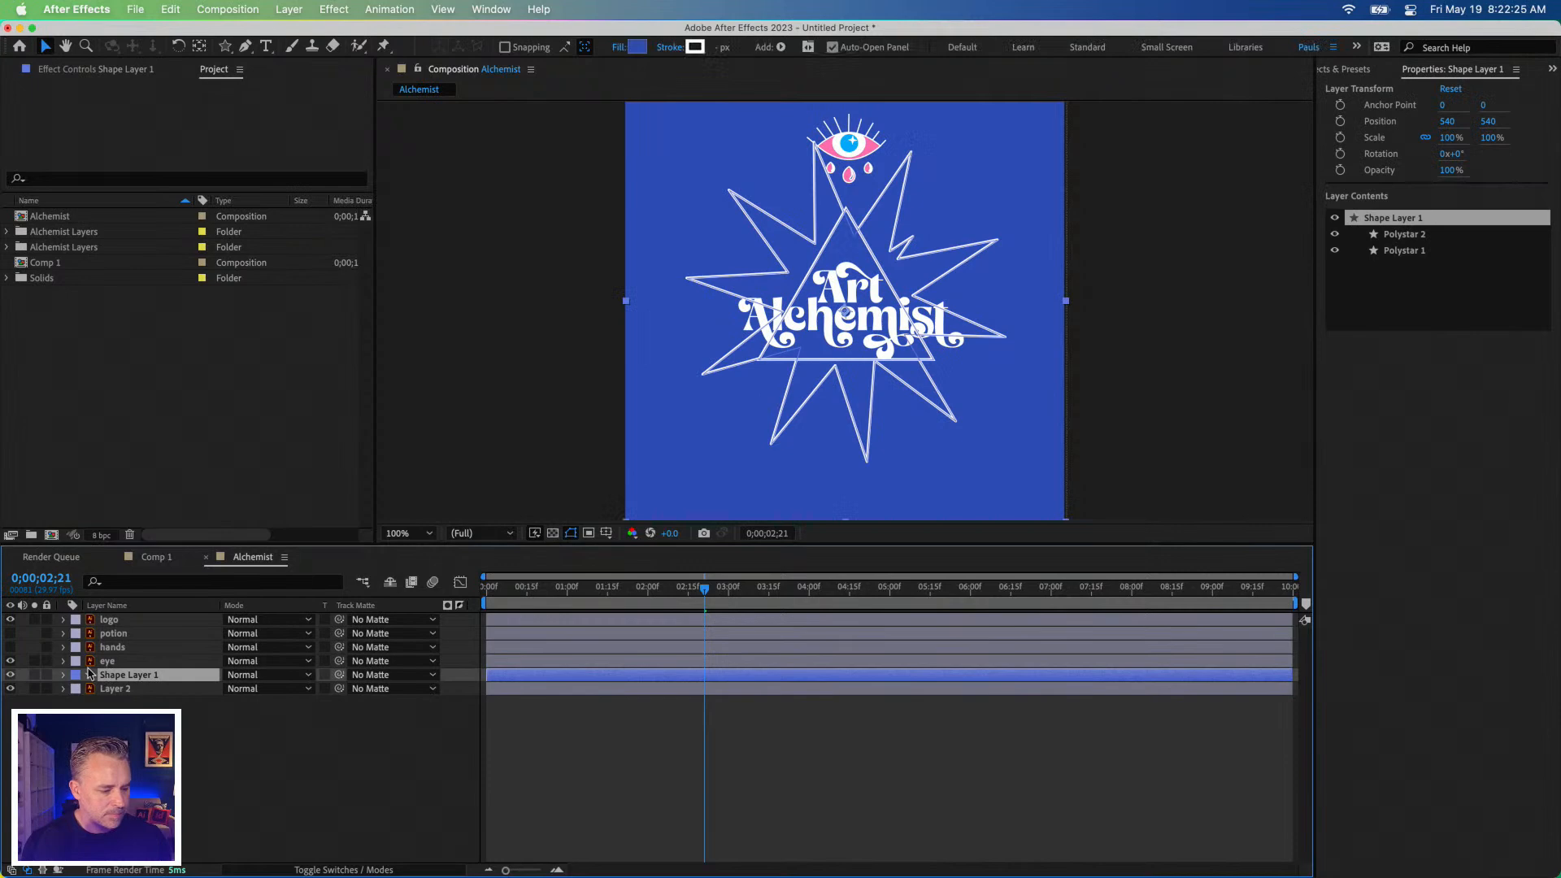
Create shapes from the eye vector layer and select the resulting outlines layer.
left_click(108, 662)
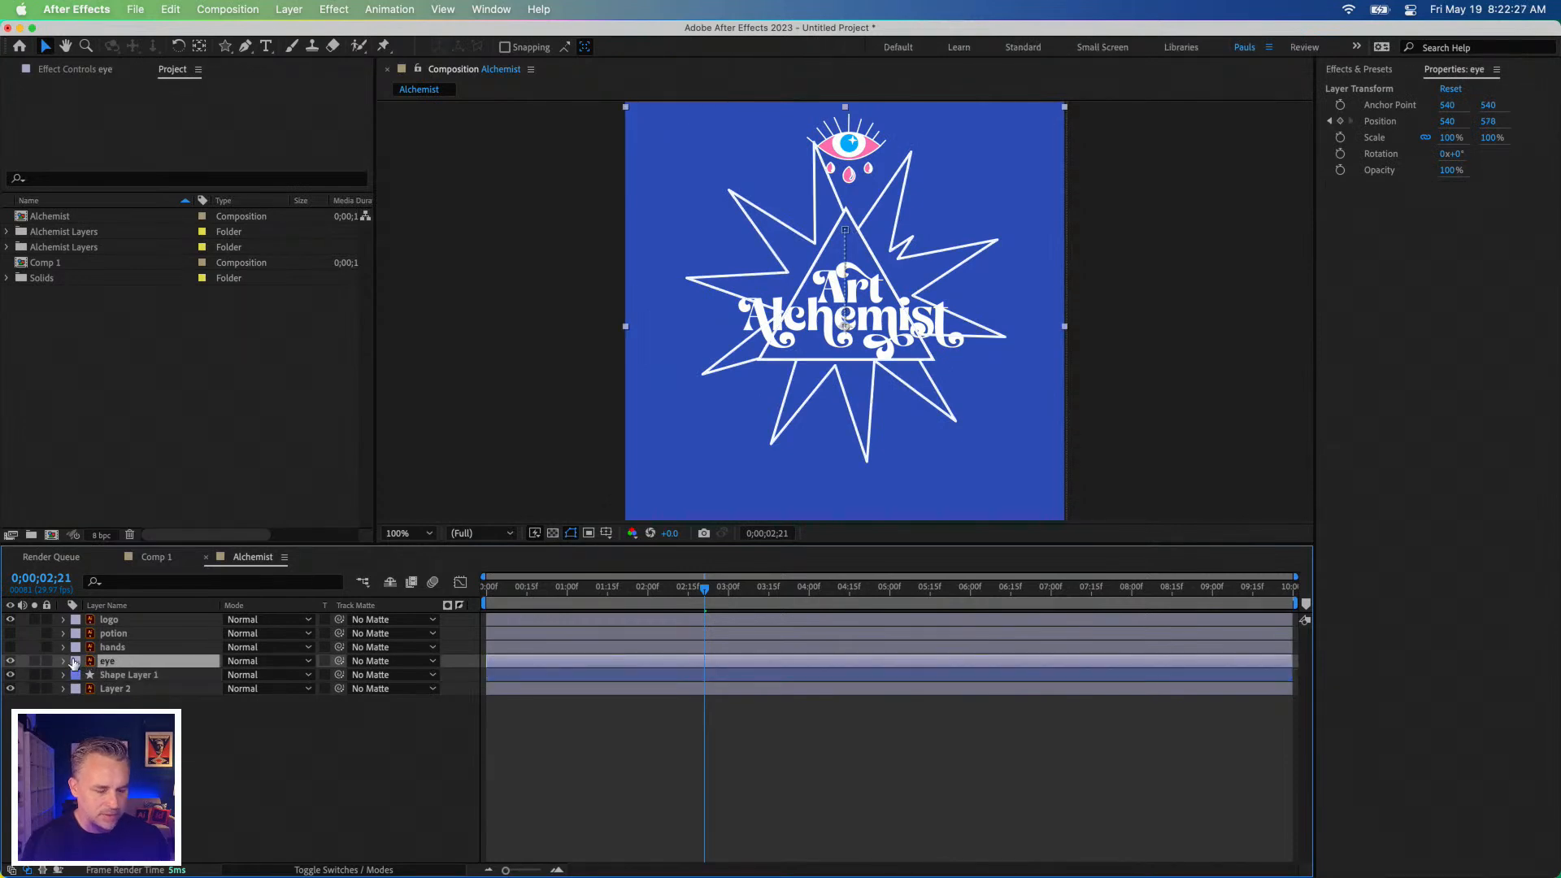
right_click(90, 662)
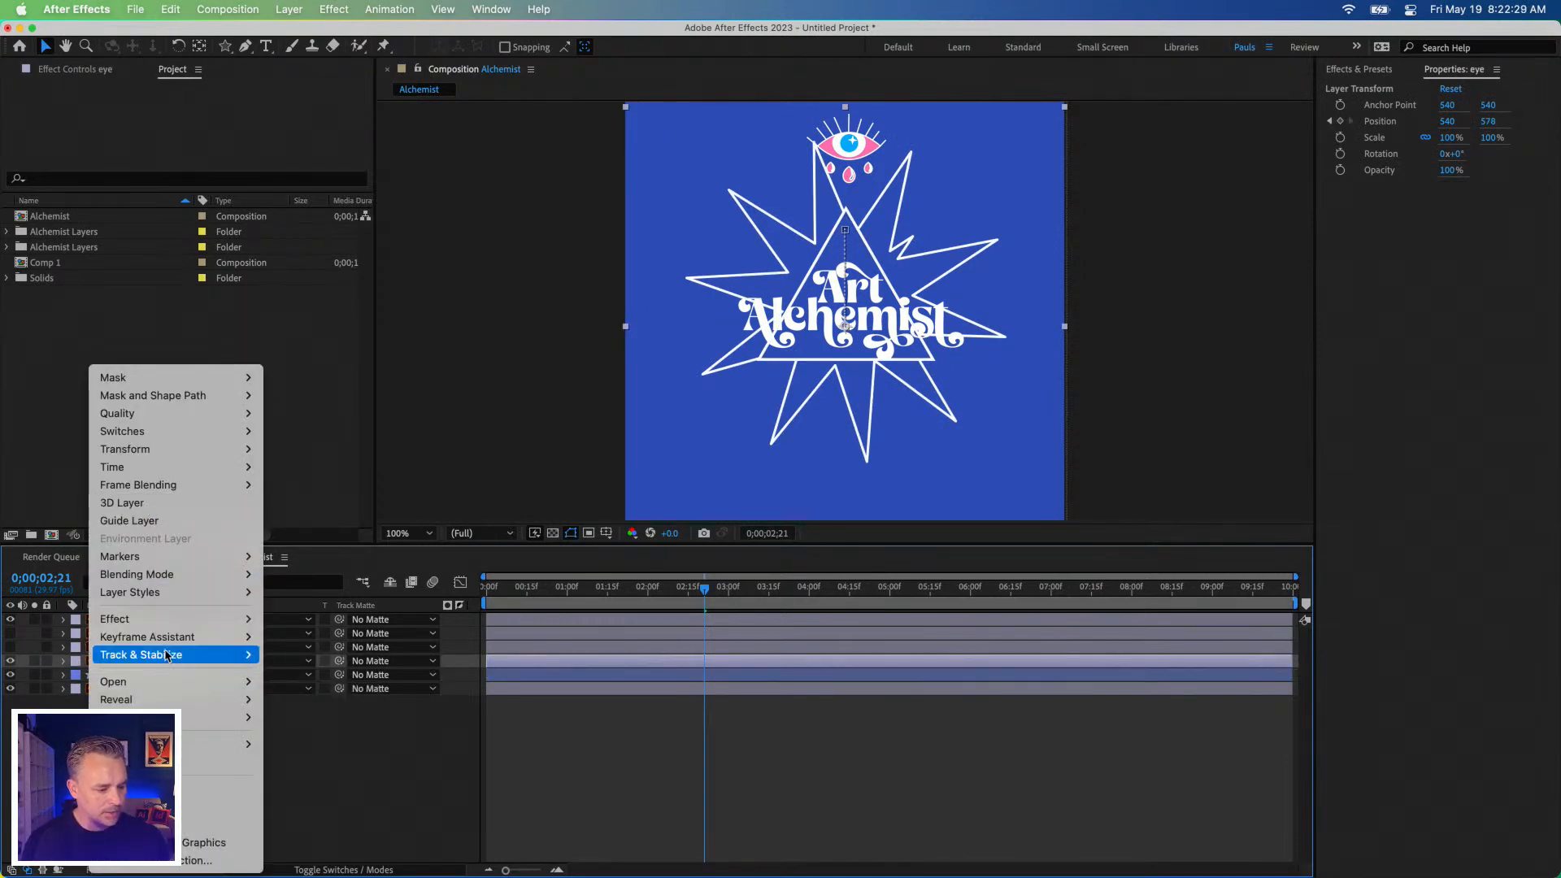
mouse_move(162, 717)
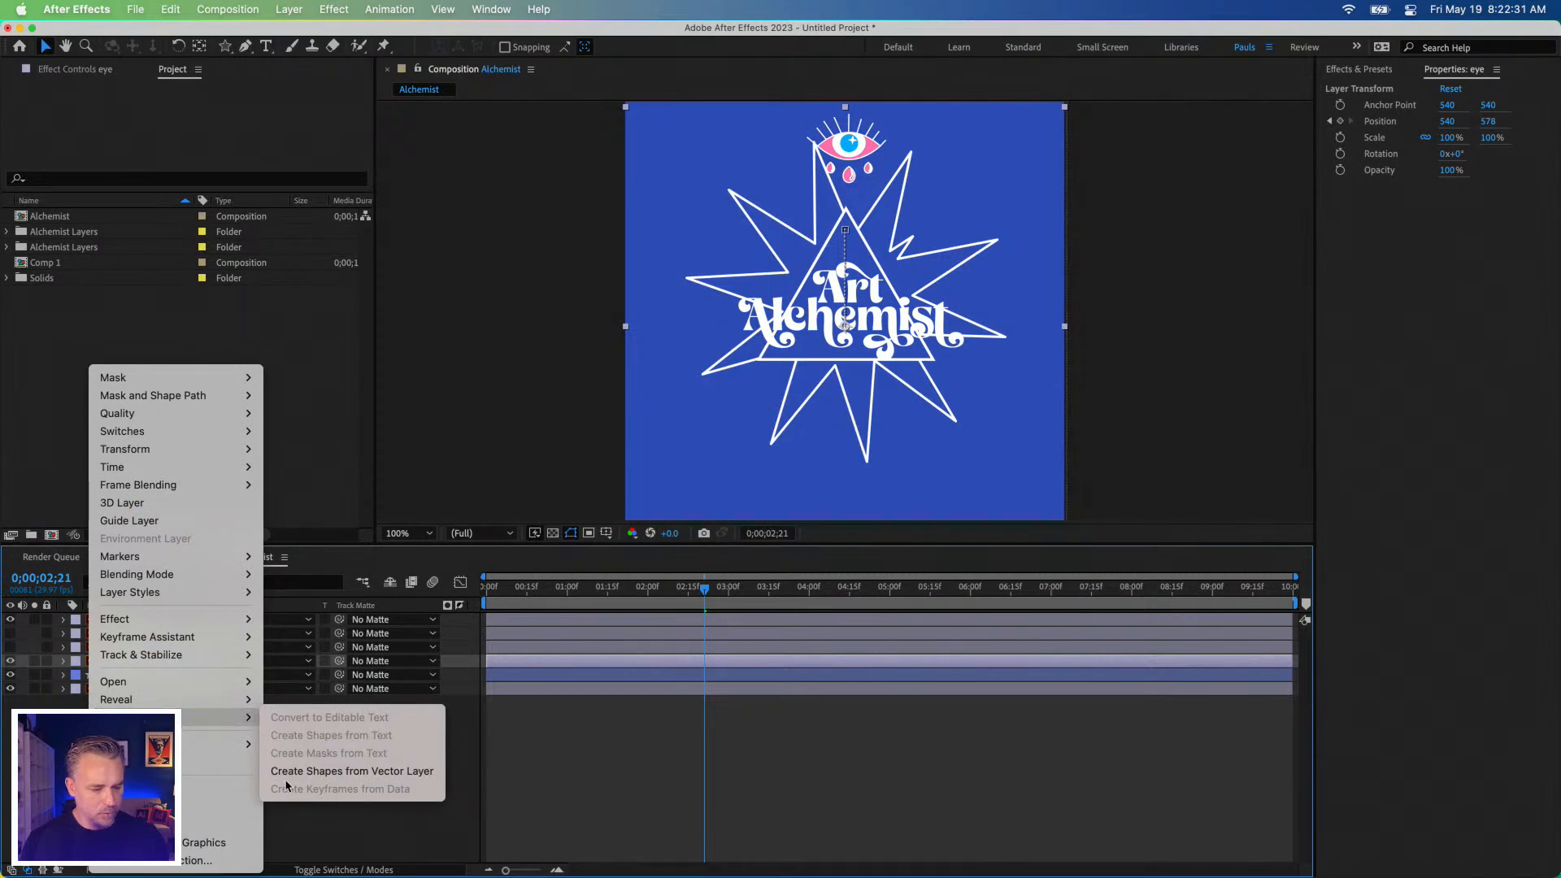
left_click(352, 771)
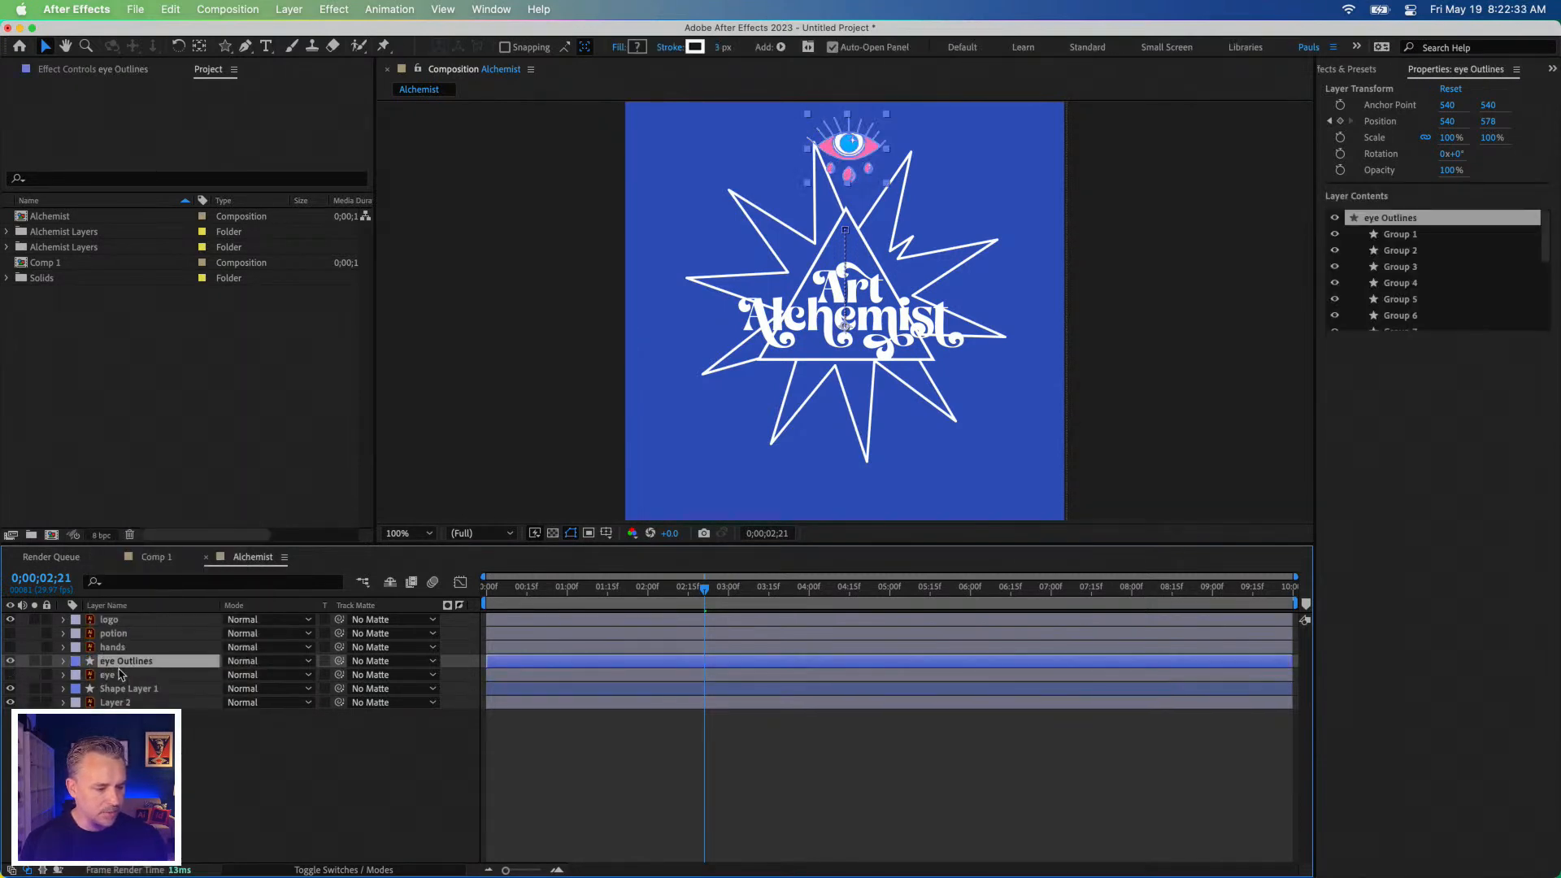
left_click(121, 675)
left_click(121, 662)
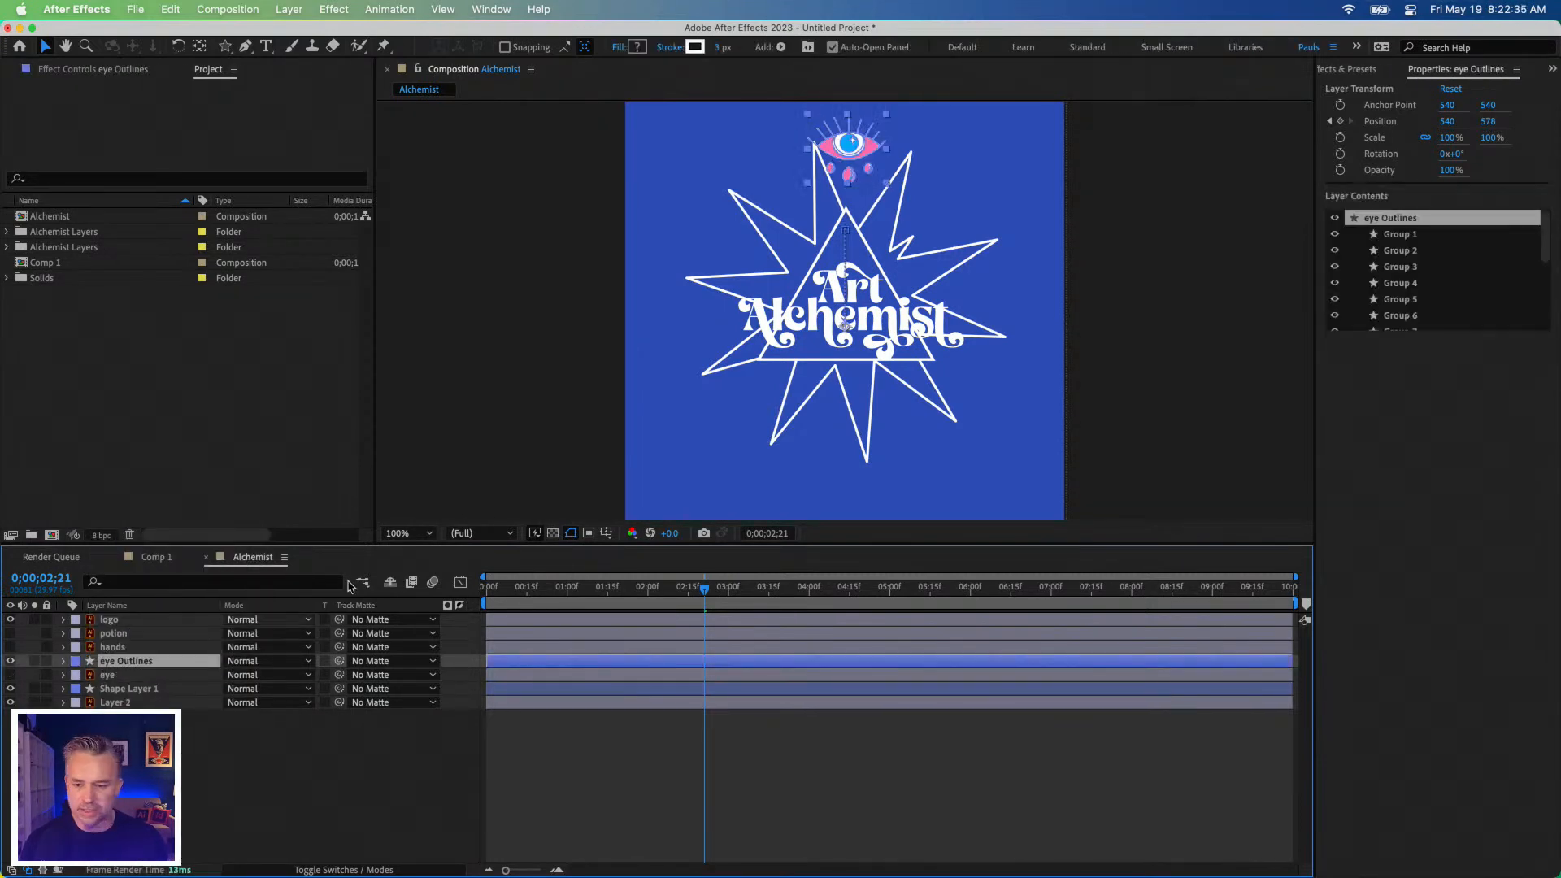
Examine the individual shape groups of the eye outlines and look at the eye and teardrops up close.
left_click(1393, 237)
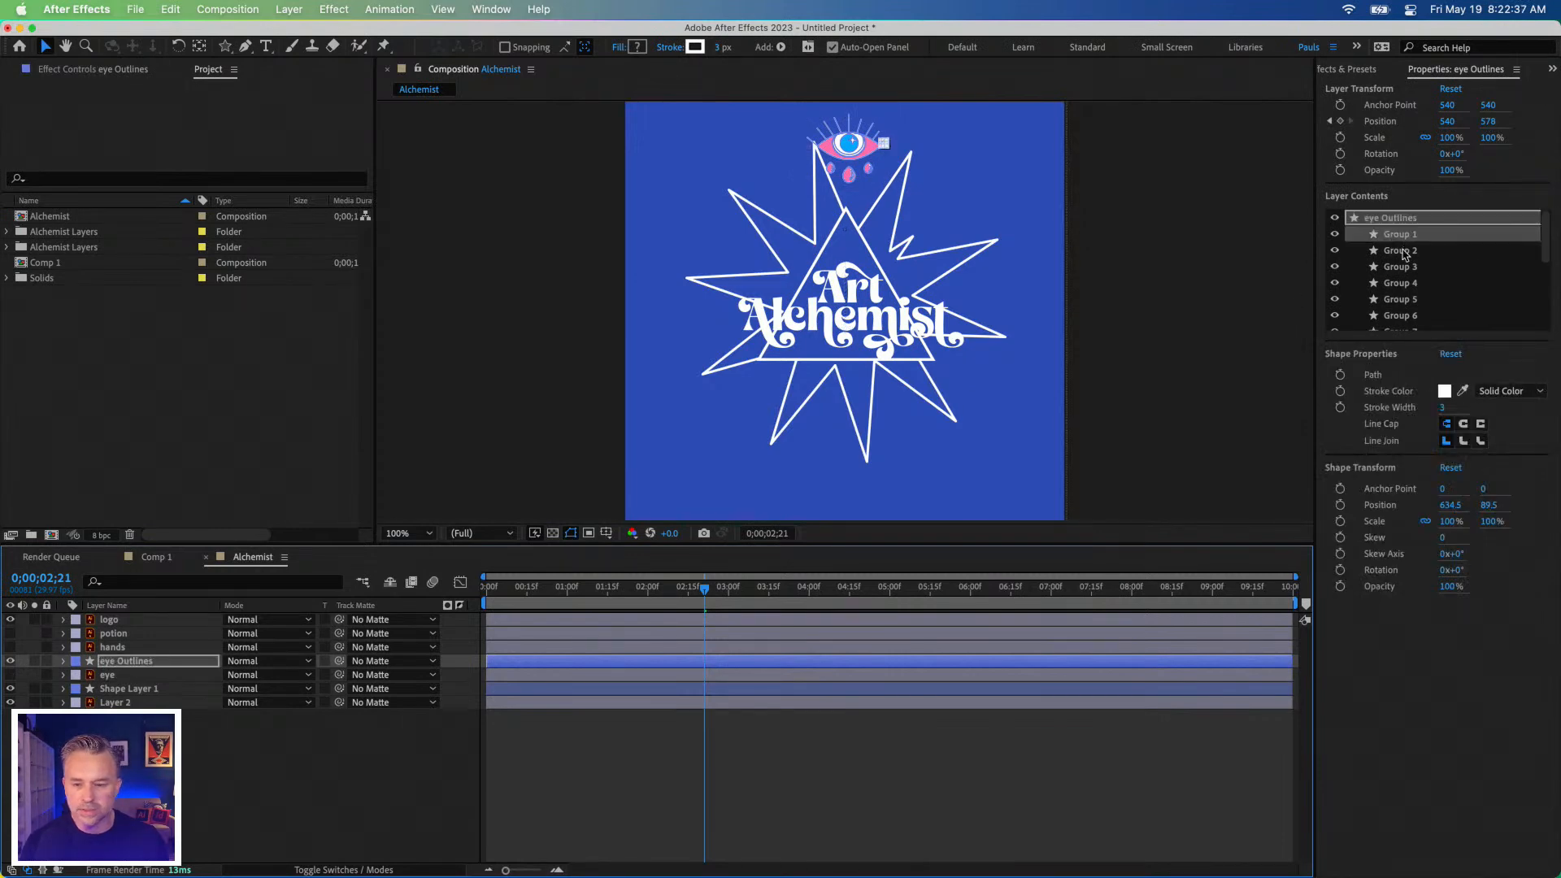
left_click(1402, 252)
left_click(1403, 268)
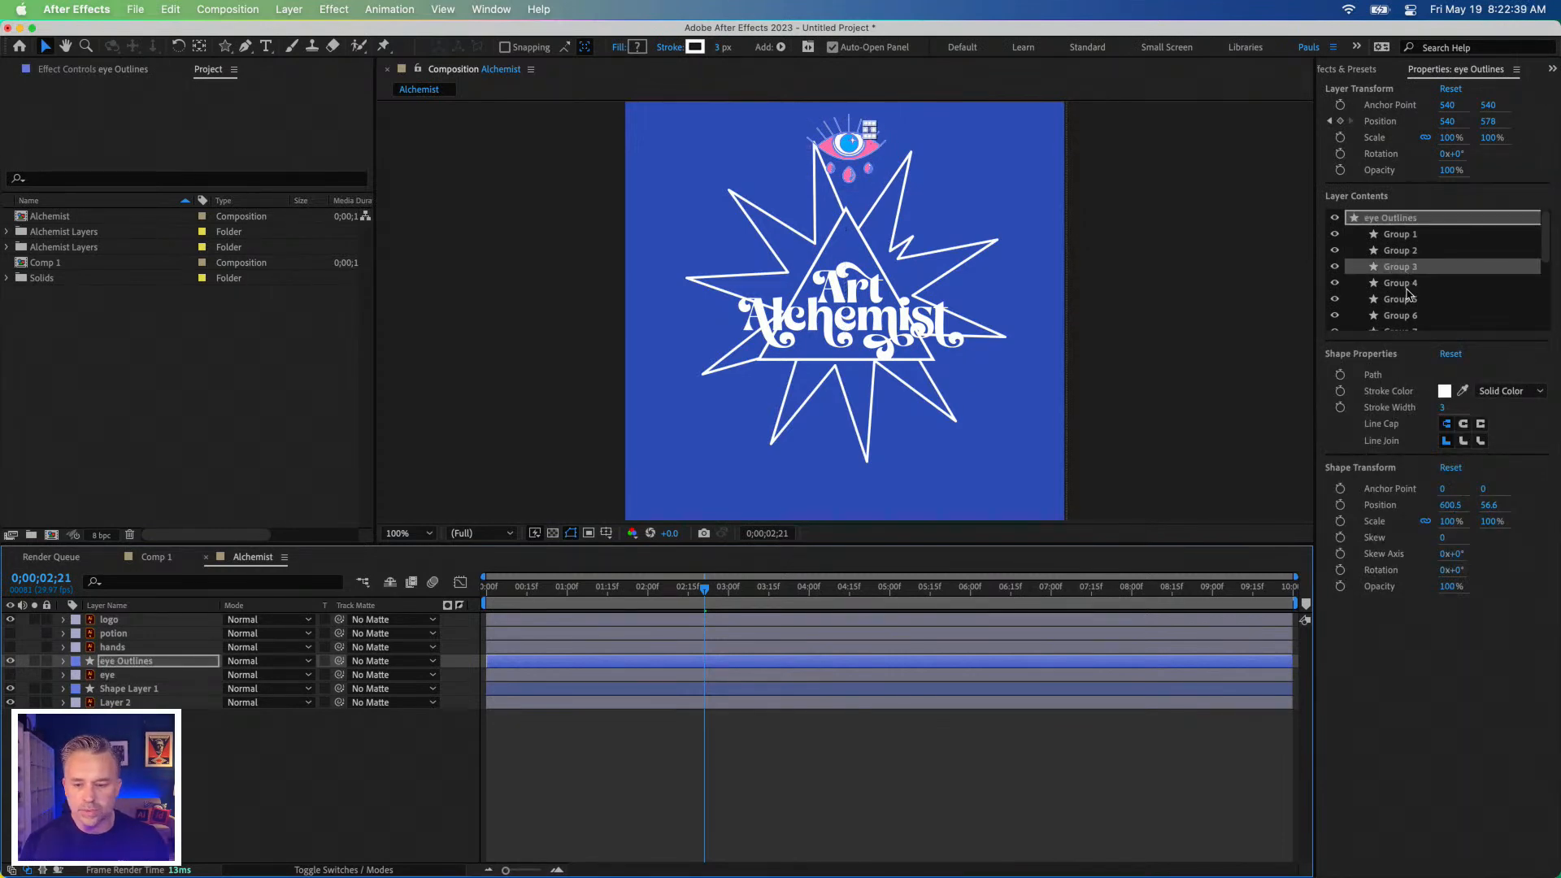
left_click(1408, 286)
scroll(1409, 293, "down", 5)
left_click(1401, 307)
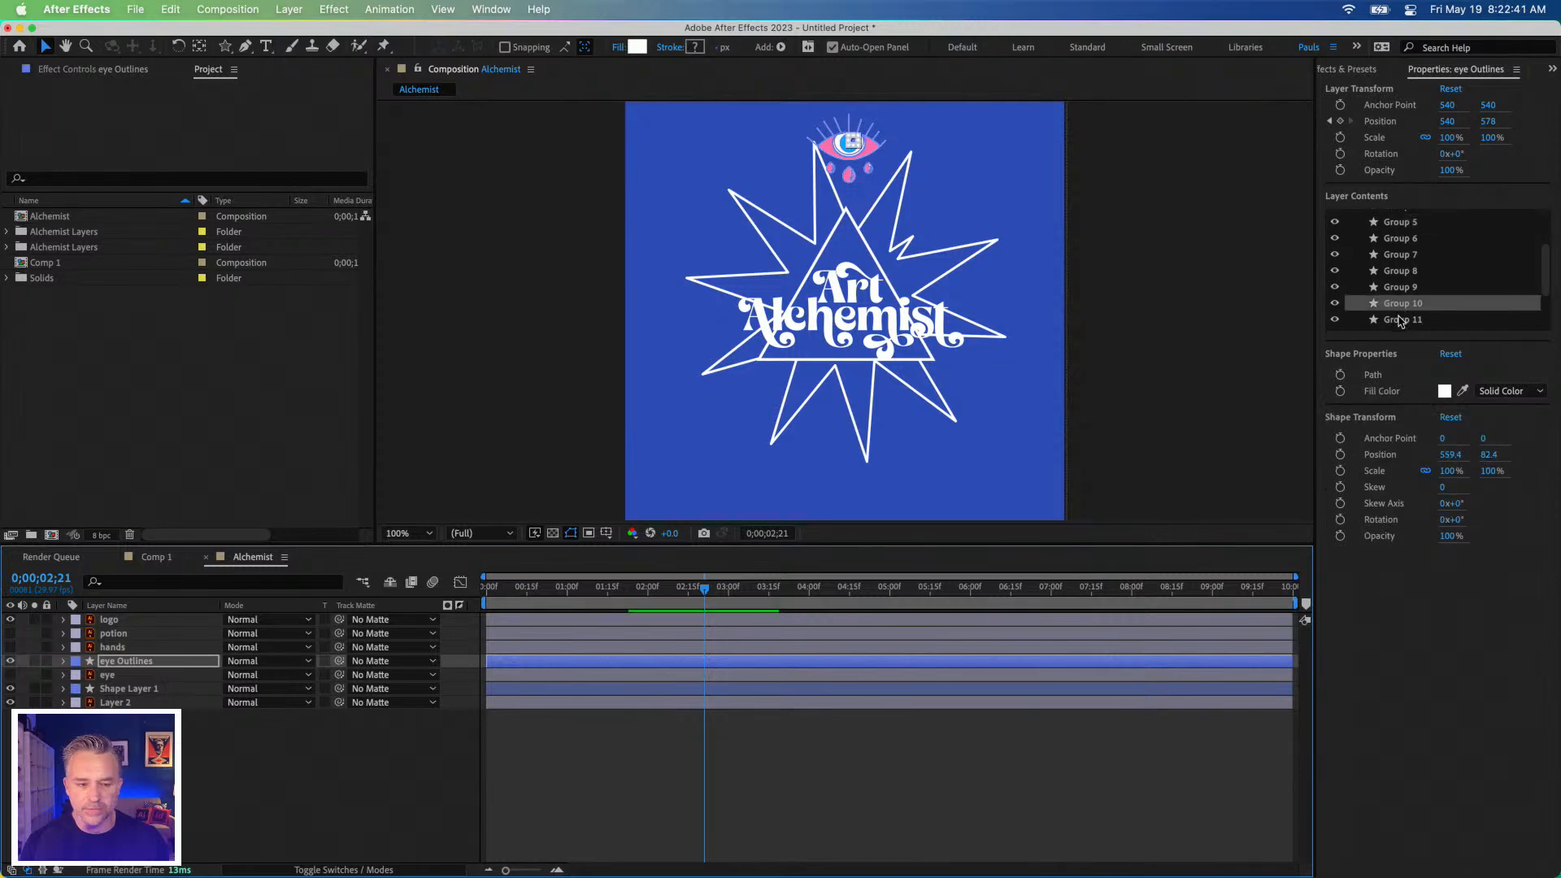
left_click(1400, 319)
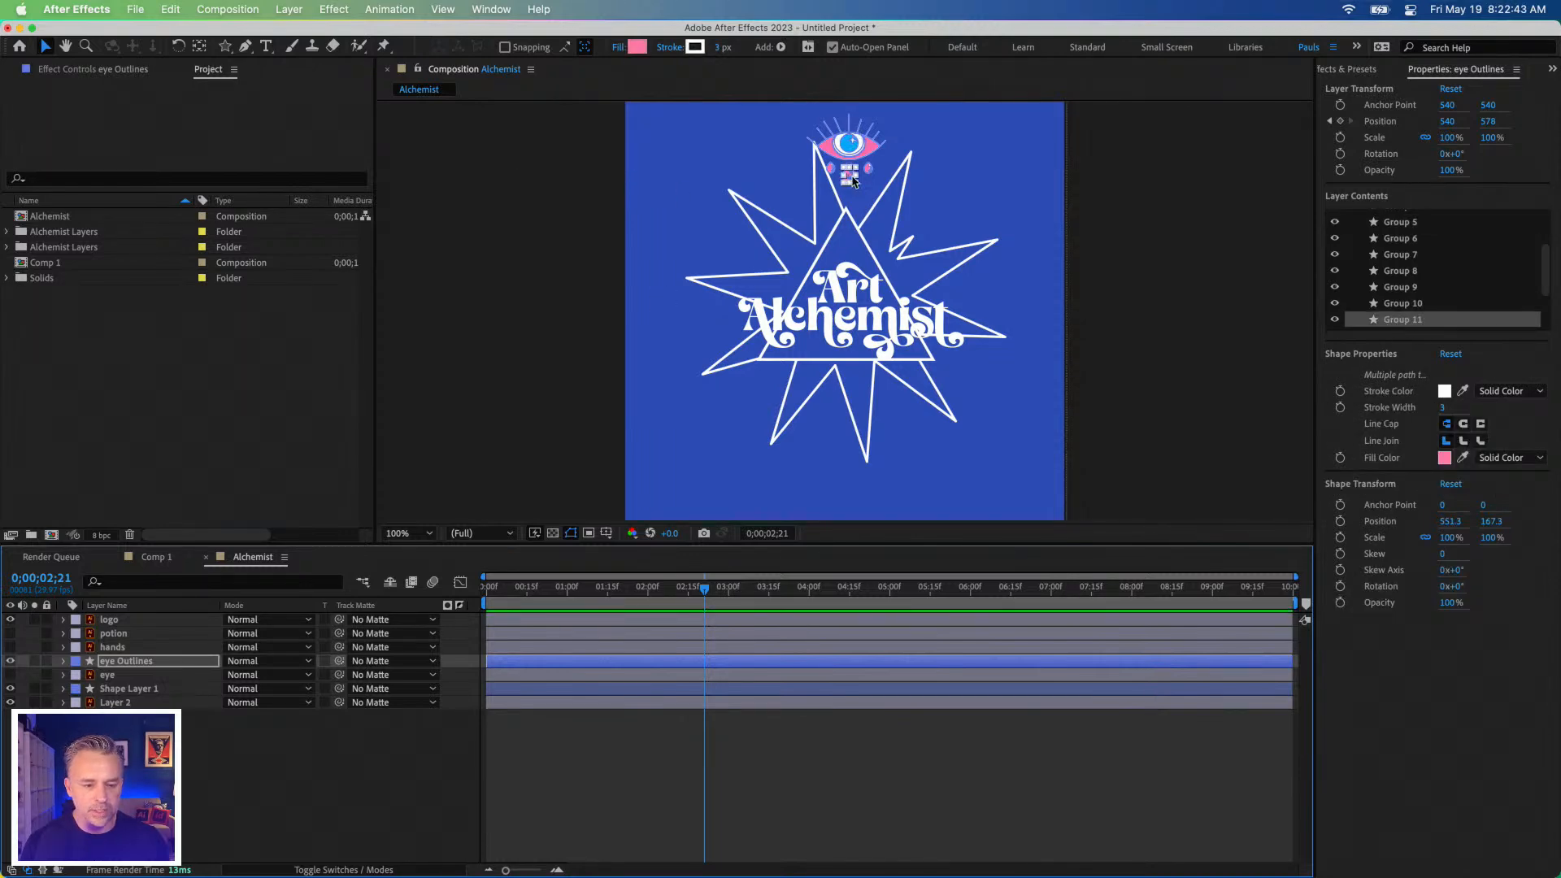
key("period")
key("period")
key("period")
key("space")
left_click_drag(776, 175, 794, 829)
key("comma")
key("space")
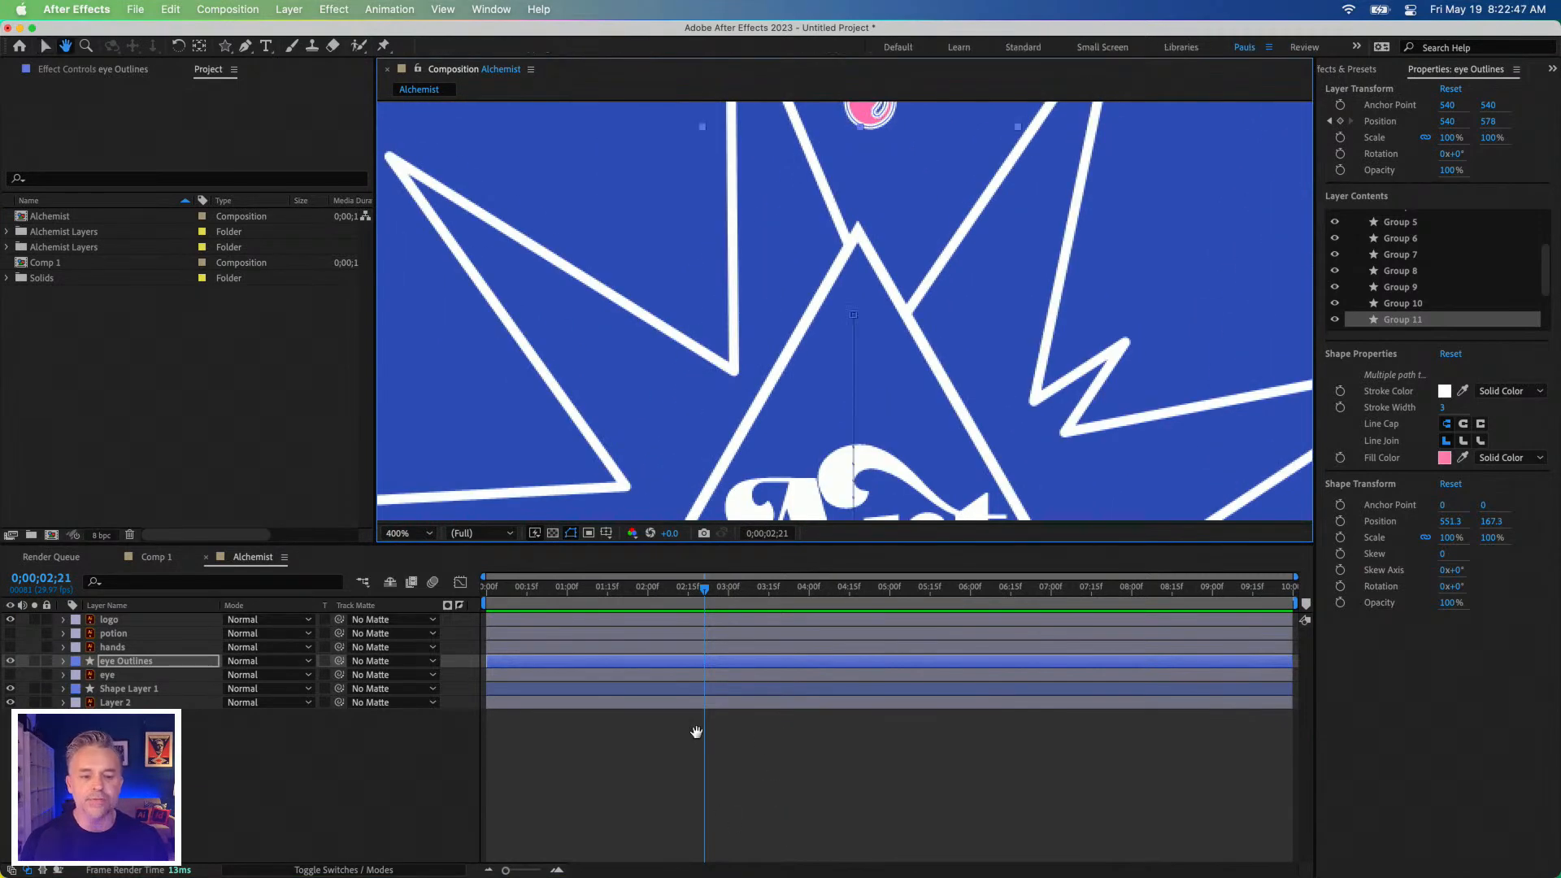
left_click_drag(856, 104, 834, 352)
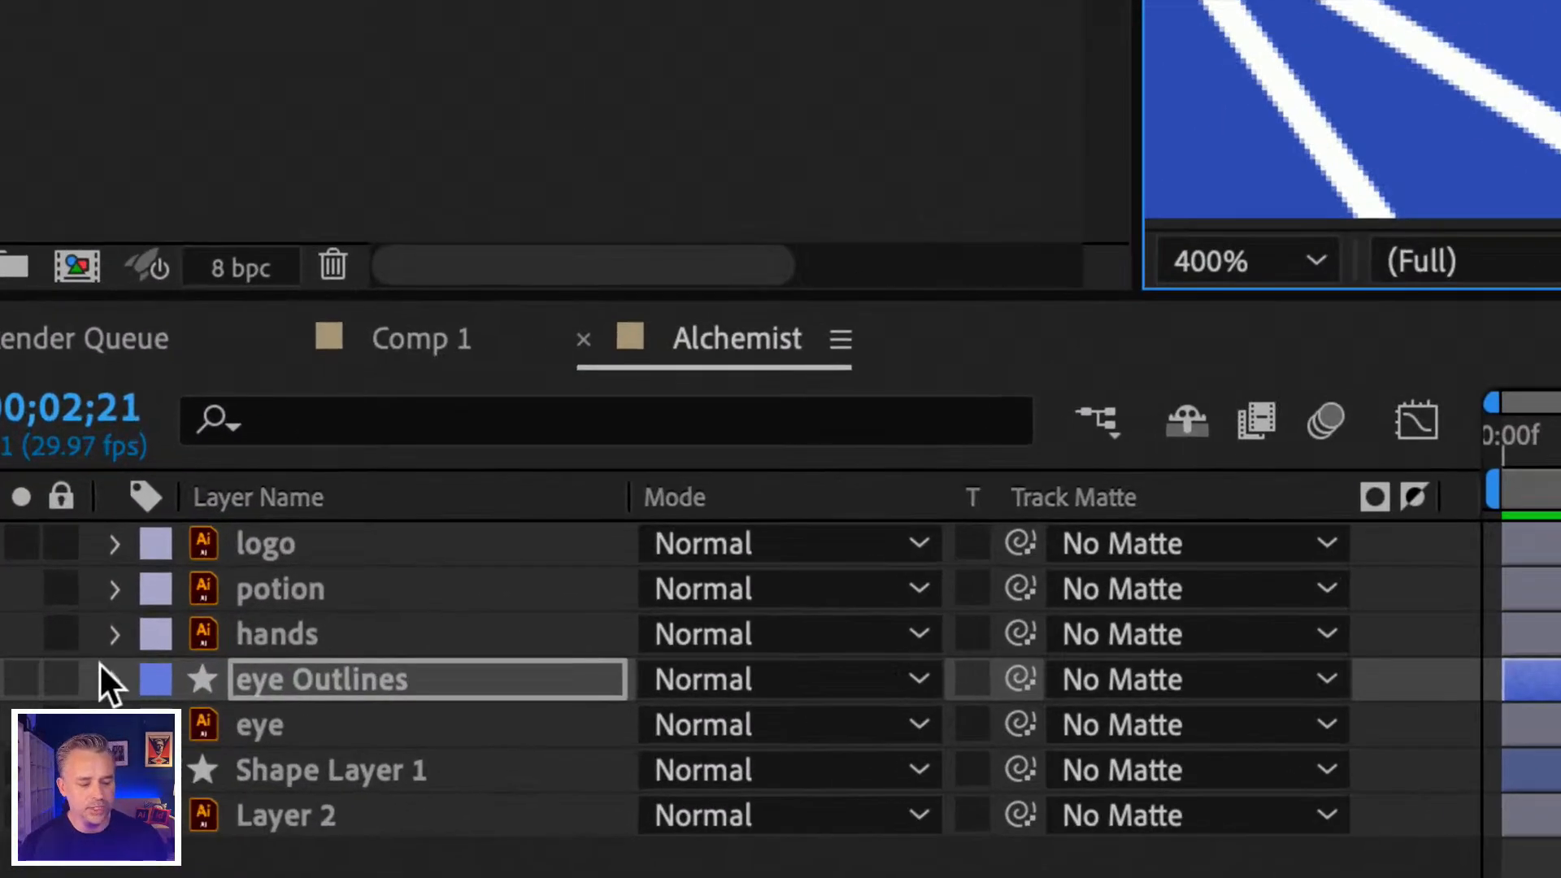
Select the middle teardrop in the eye outlines layer and raise it to about 551.6, 162.
left_click(111, 688)
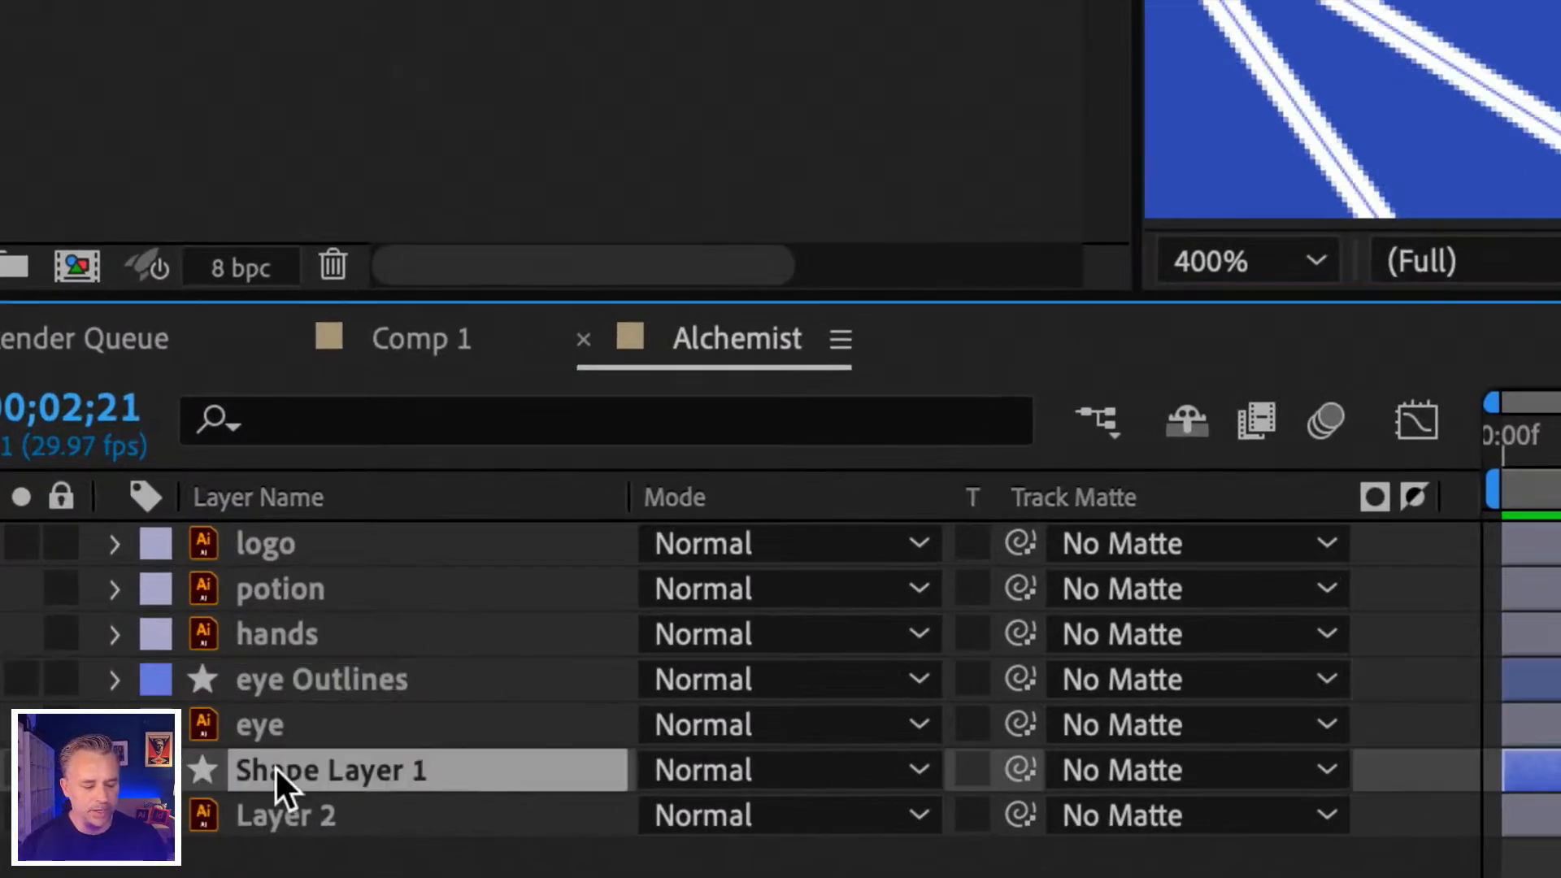
left_click(270, 682)
left_click(248, 722)
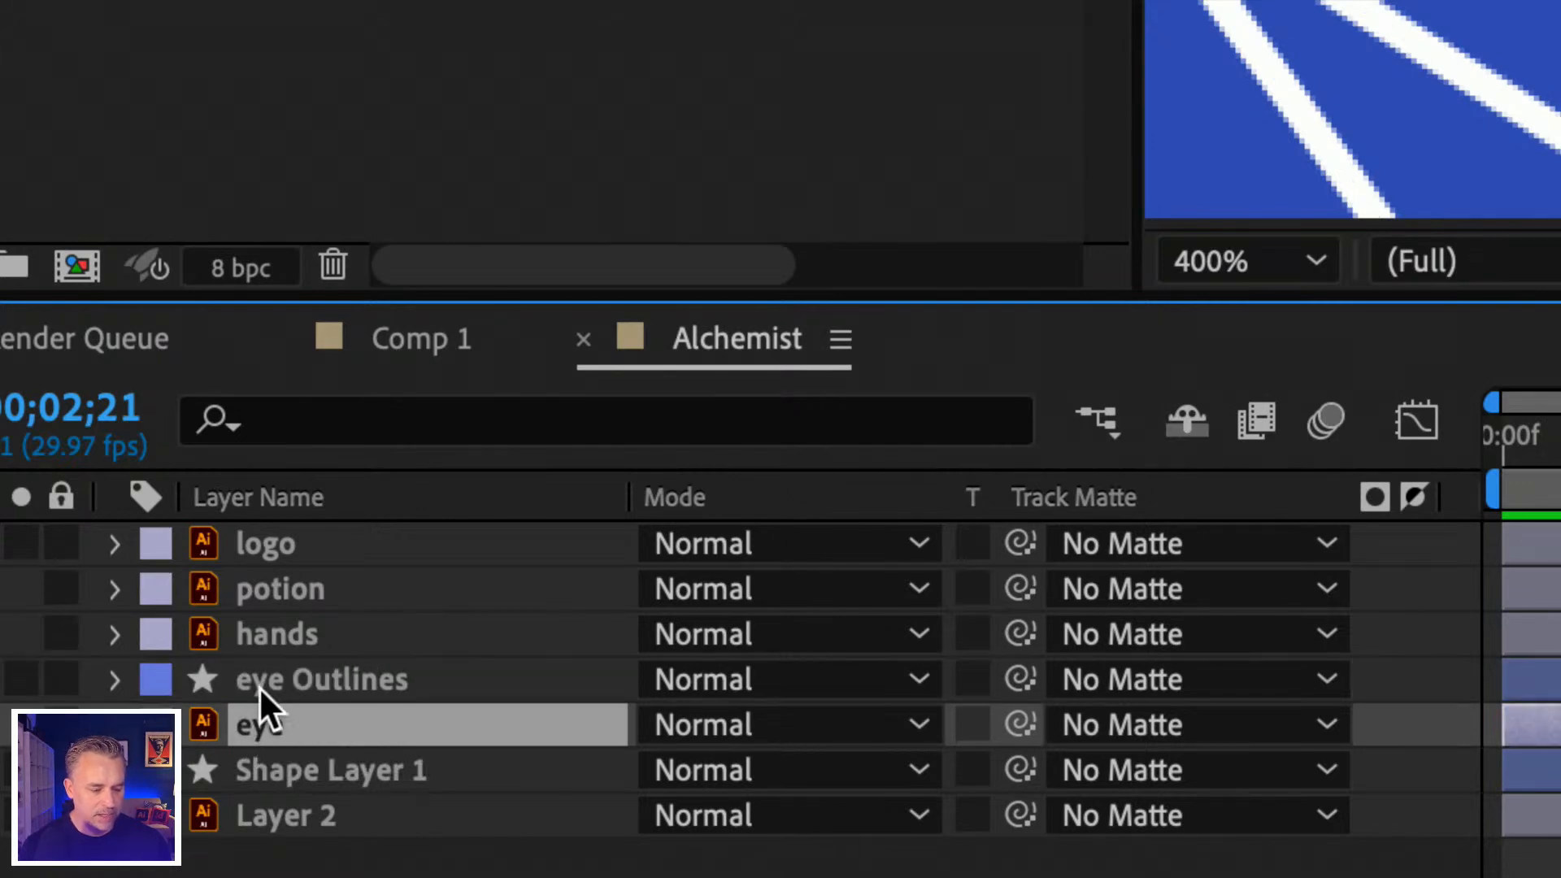
left_click(257, 685)
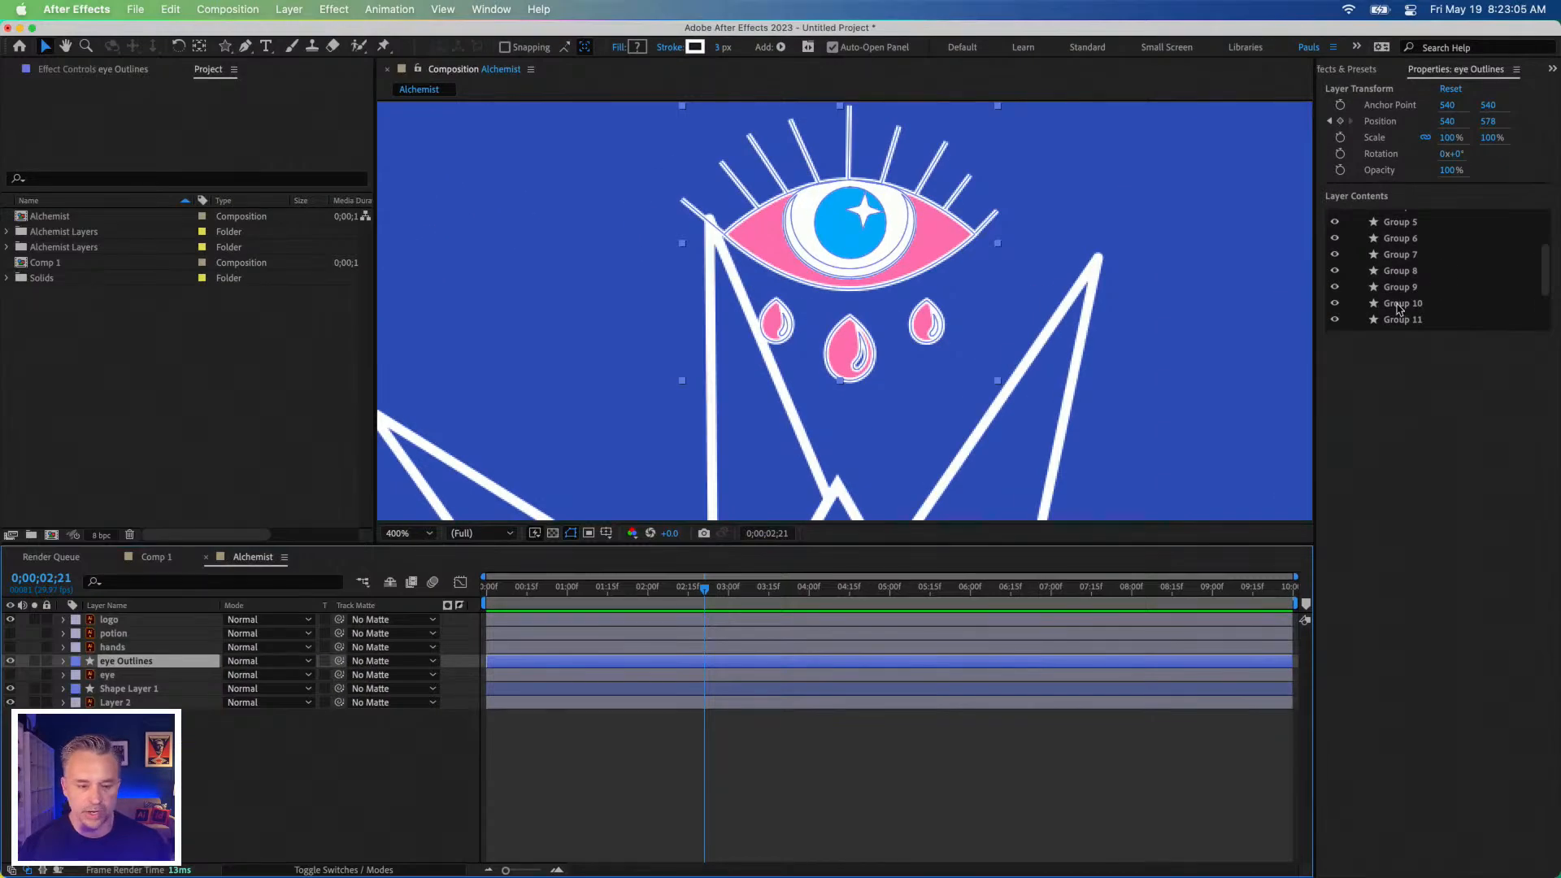
left_click(1397, 309)
left_click(835, 369)
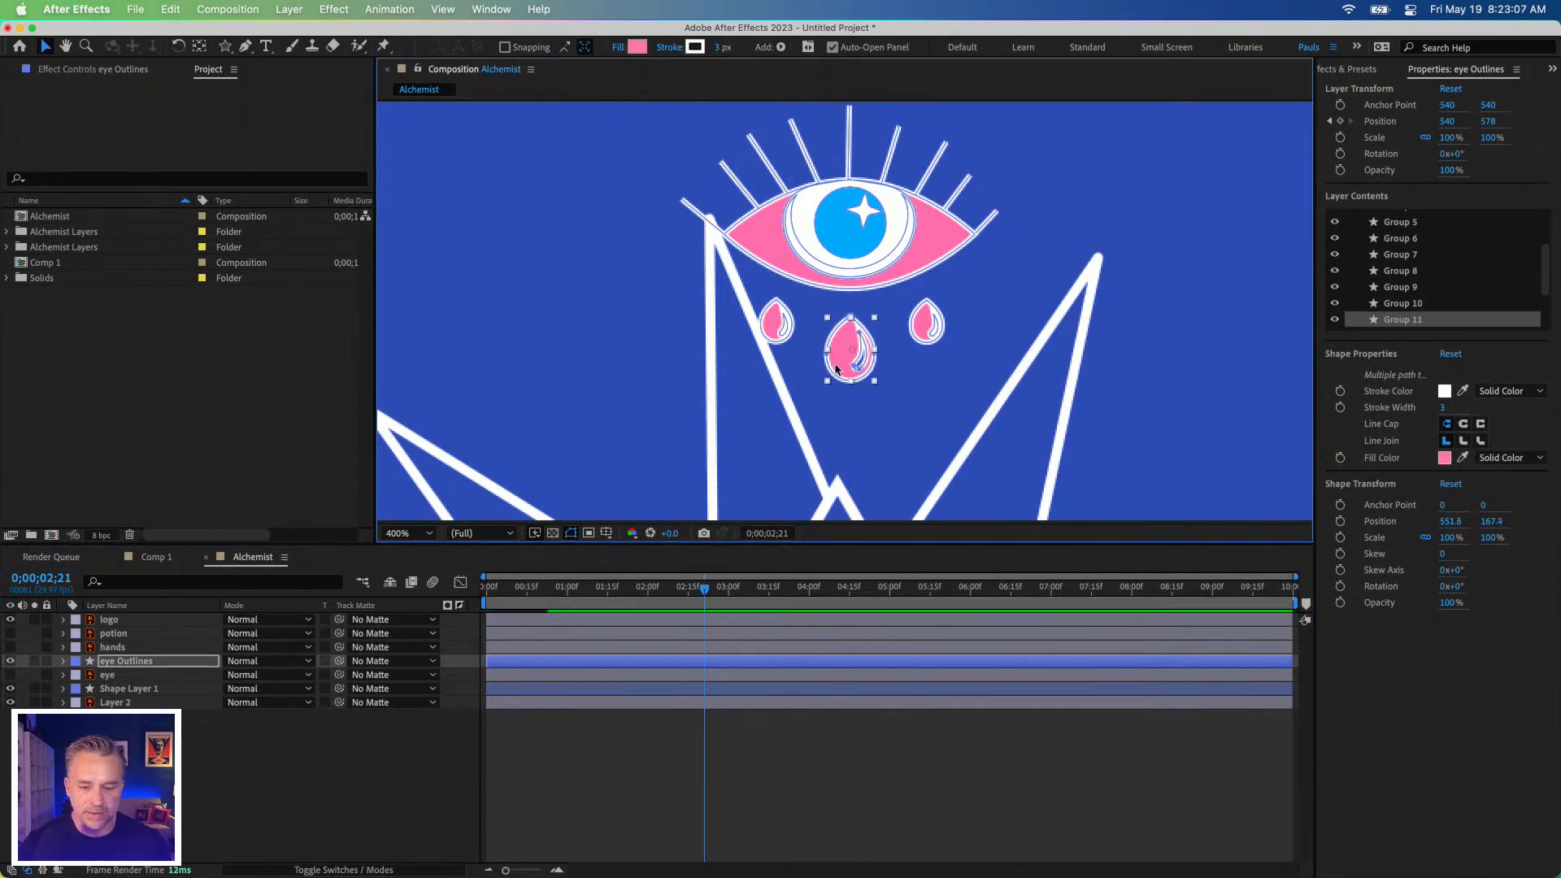
mouse_move(837, 368)
left_mouse_down()
mouse_move(853, 451)
mouse_move(842, 345)
left_mouse_up()
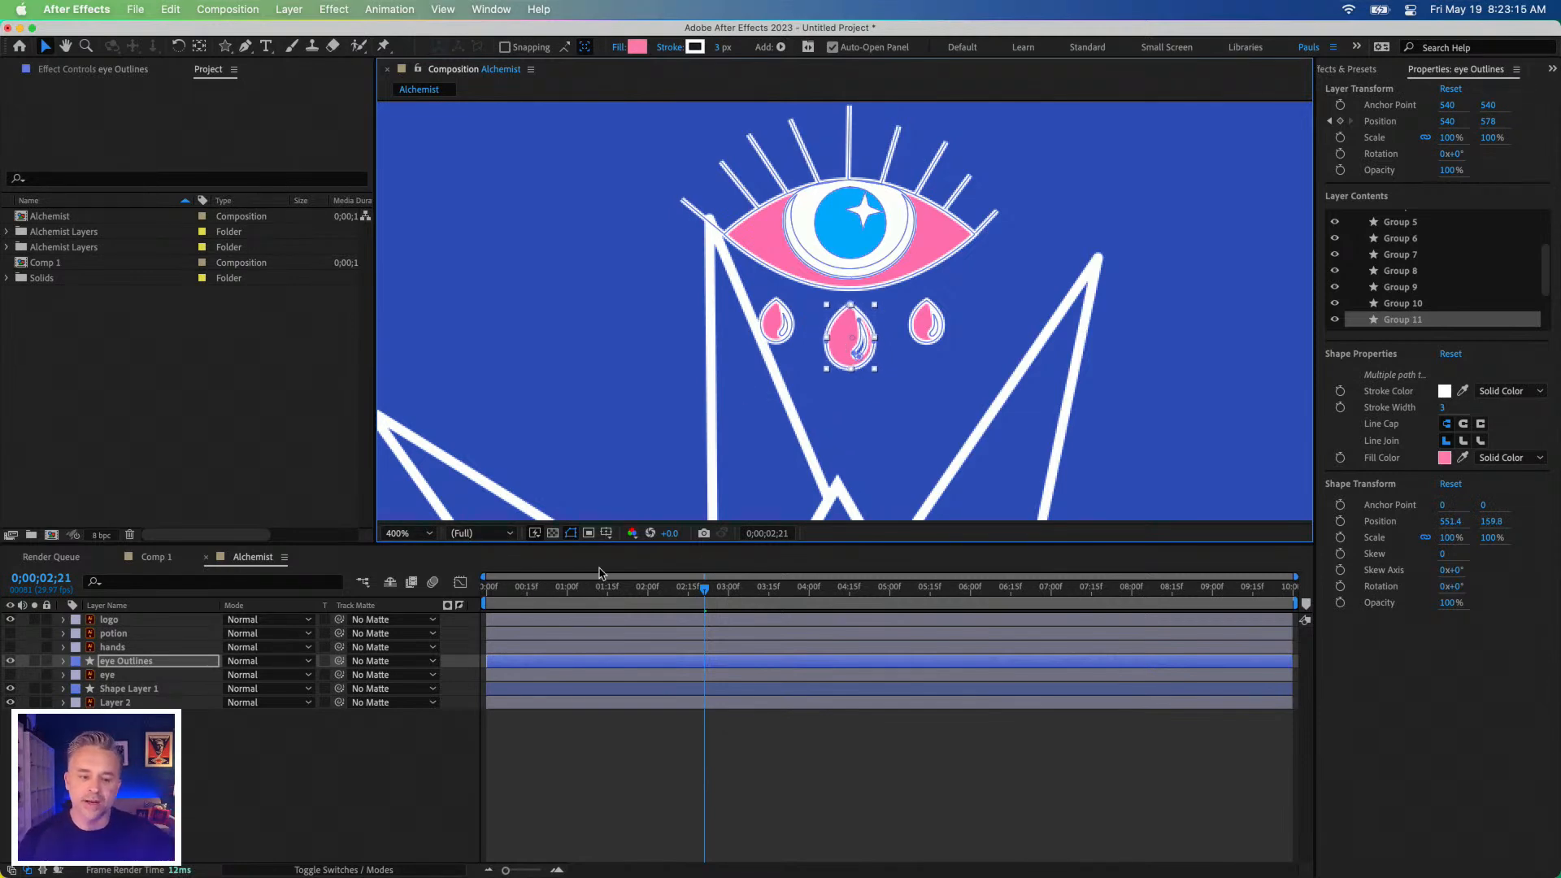
mouse_move(840, 340)
left_mouse_down()
mouse_move(836, 409)
mouse_move(838, 337)
left_mouse_up()
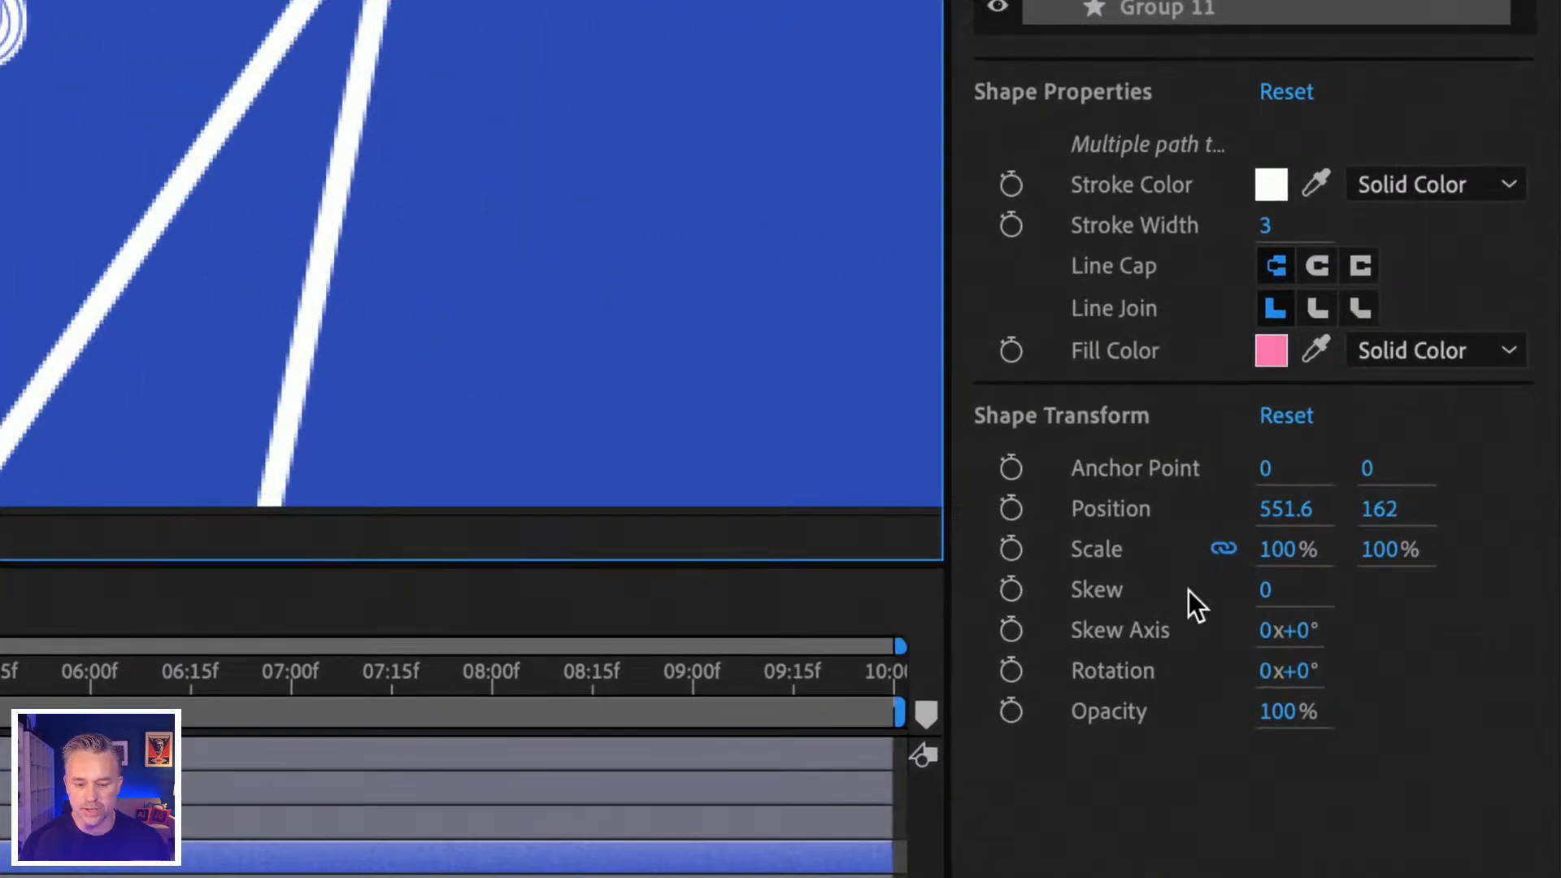
Keyframe the middle teardrop's position at 0;00;02;21 and lower it to about 551.6, 226.6 at 0;00;04;28, and preview the fall.
left_click(1012, 507)
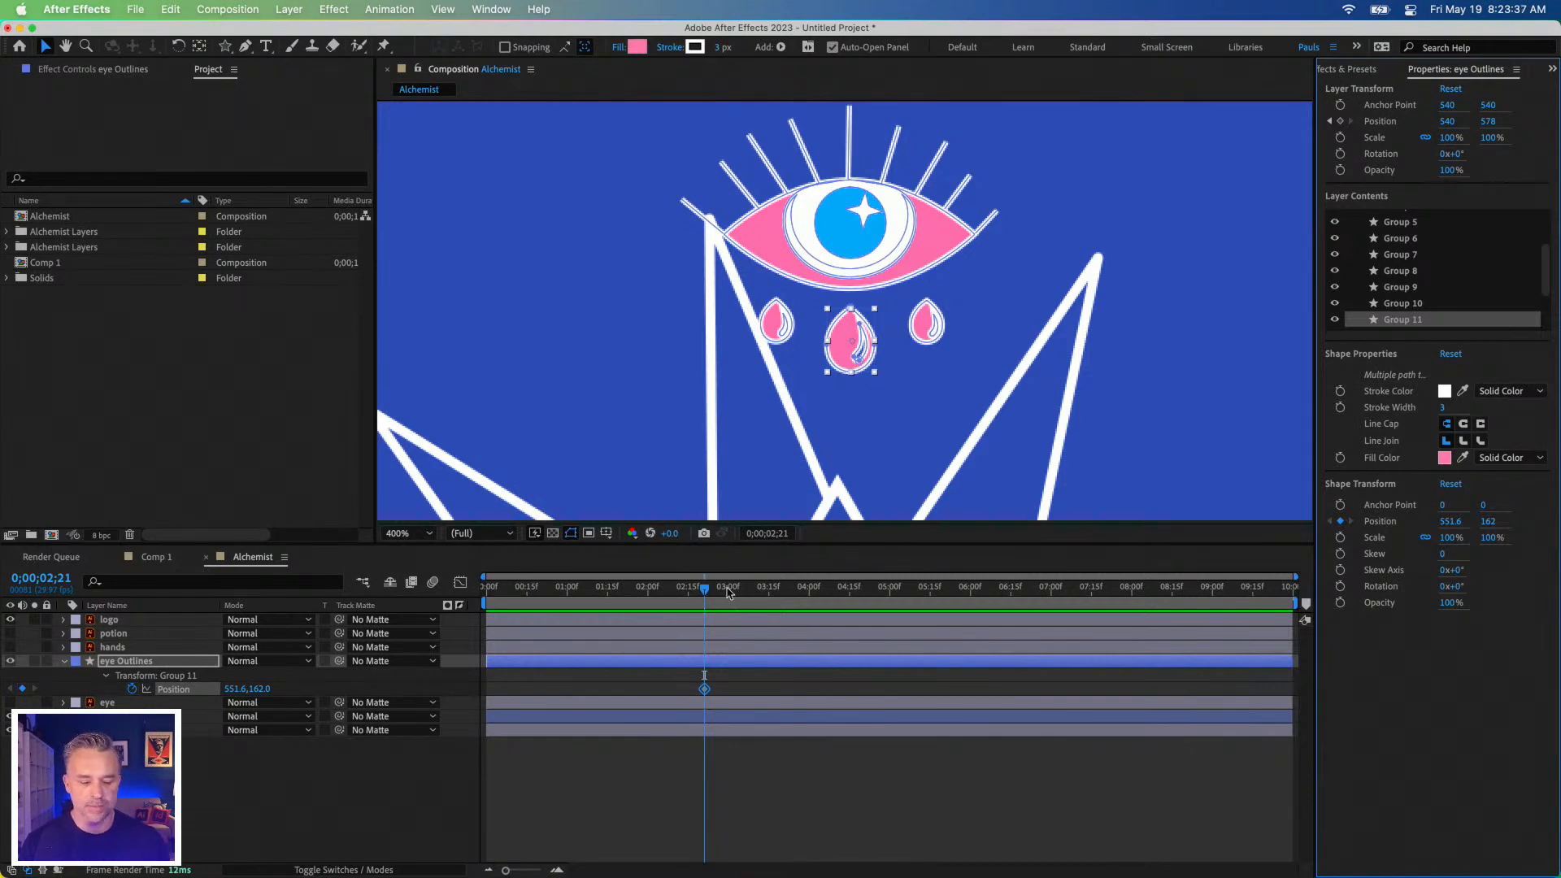
left_click_drag(706, 588, 892, 593)
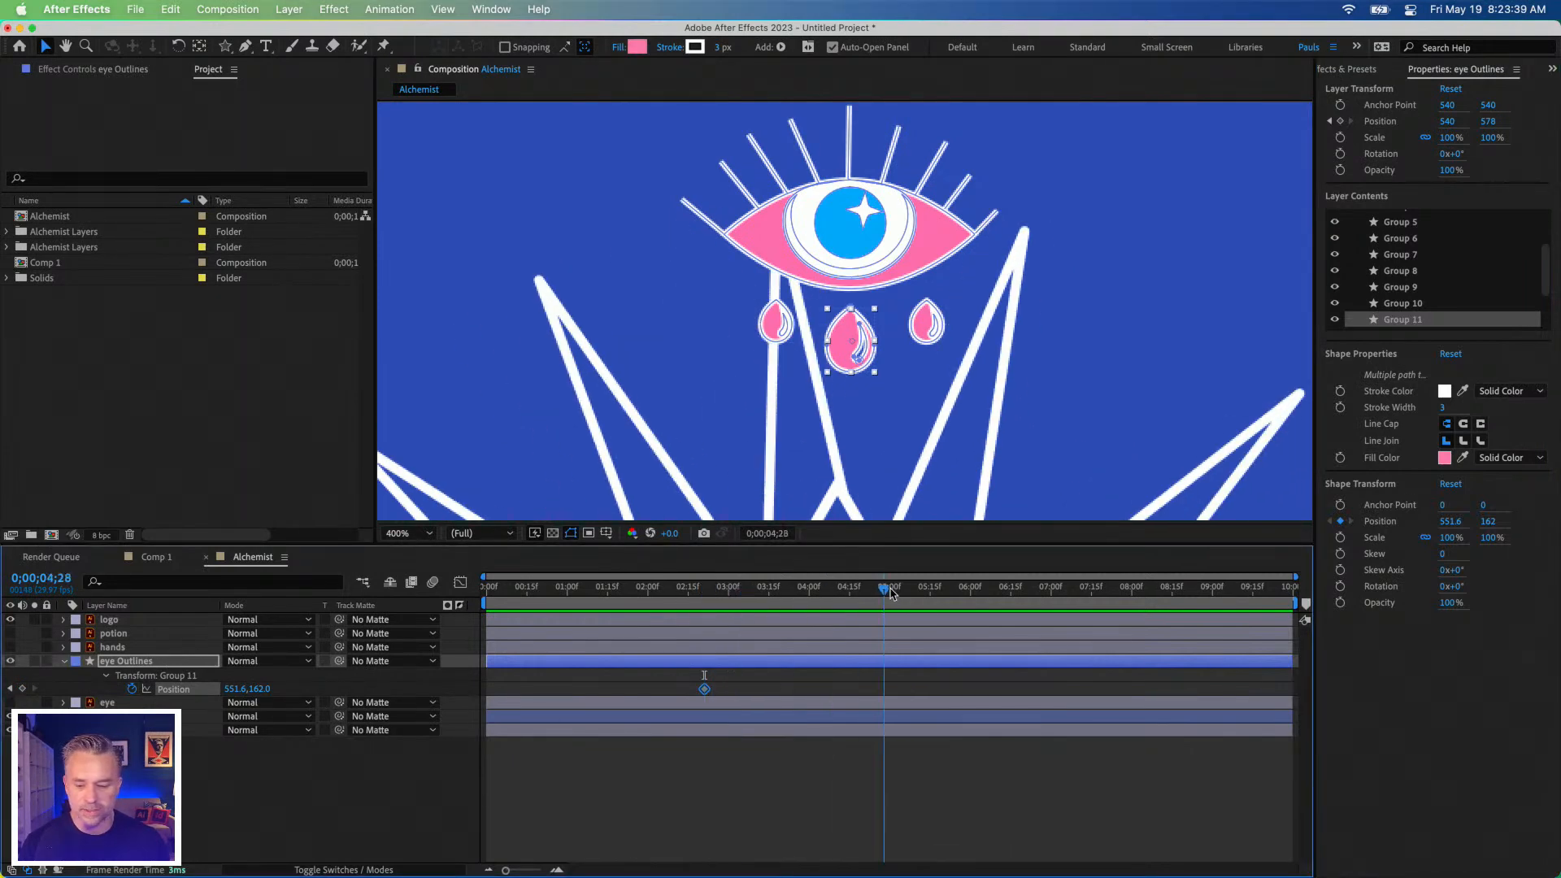
left_click_drag(841, 328, 842, 397)
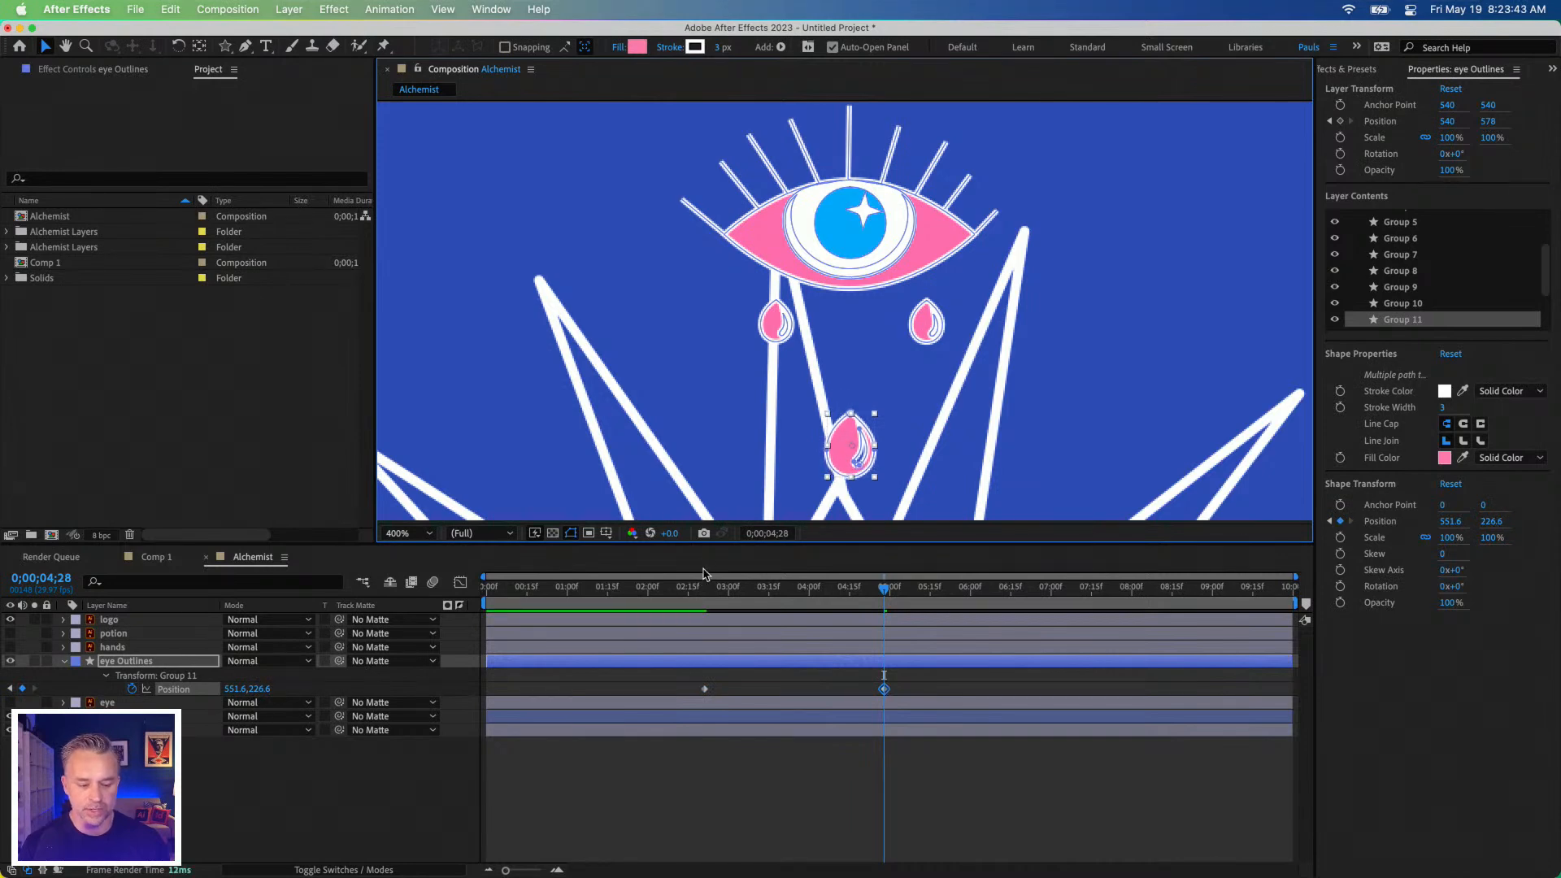
left_click(707, 588)
key("space")
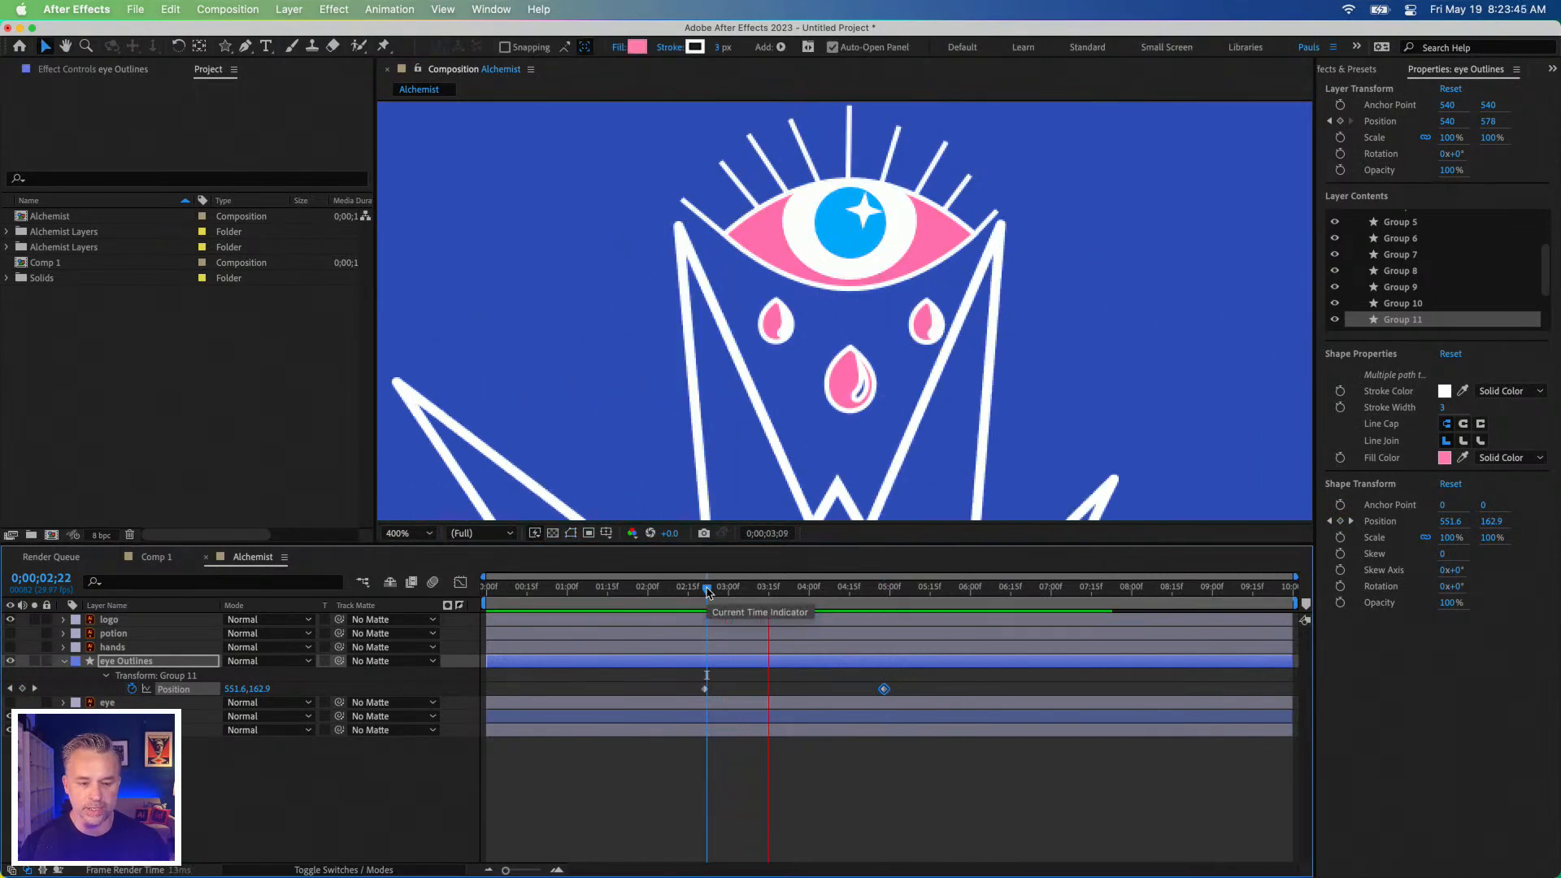
key("space")
Move the middle teardrop's two position keyframes to the start and end of the composition and preview the animation.
left_click_drag(884, 691, 1290, 691)
left_click_drag(697, 689, 498, 702)
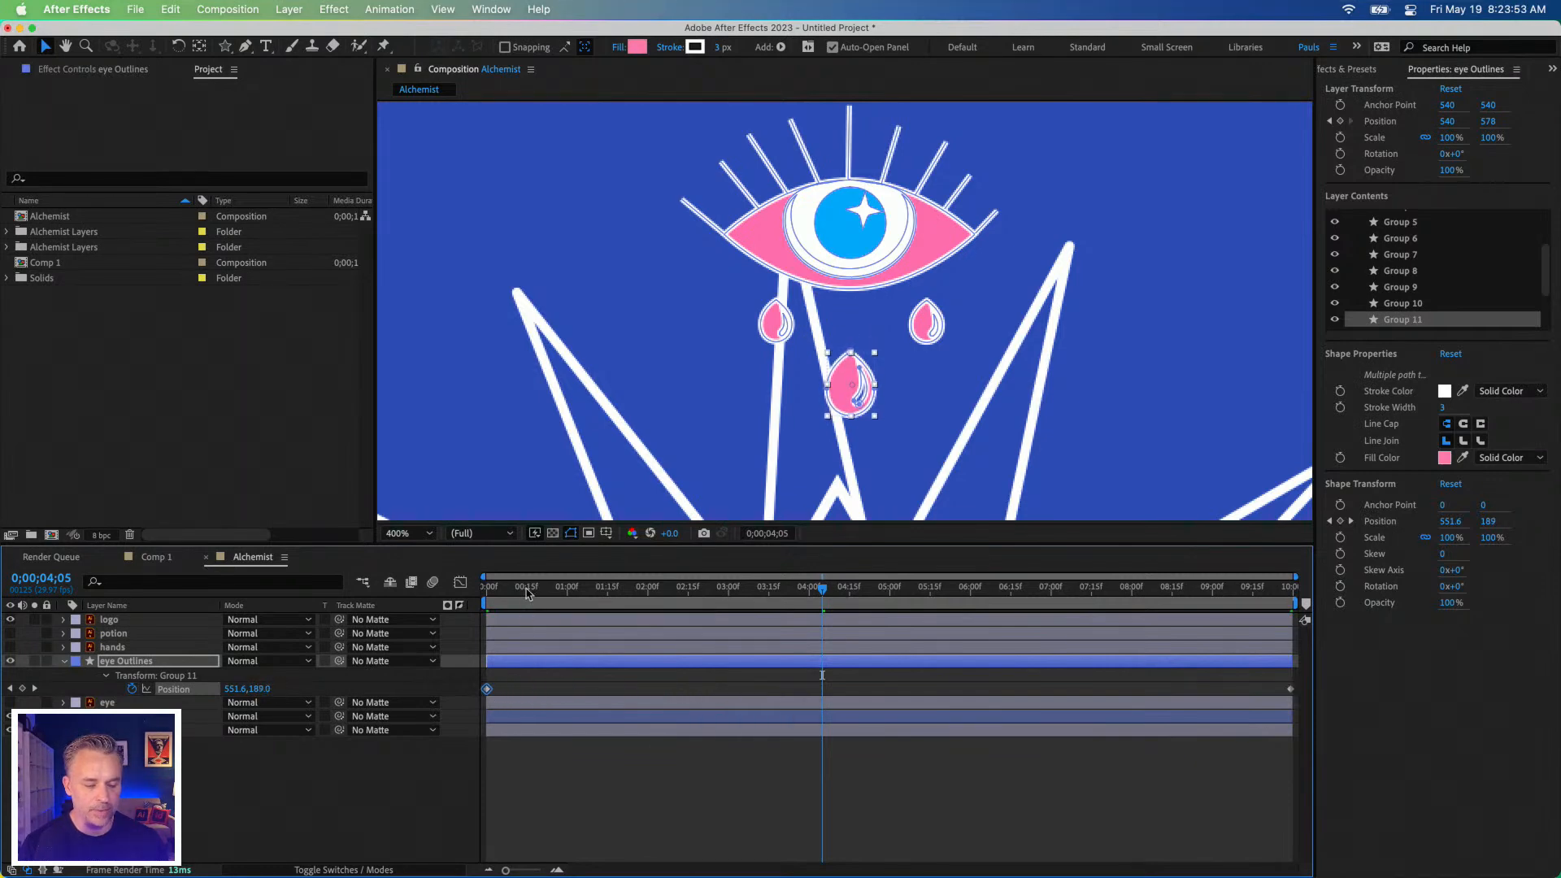
left_click_drag(527, 588, 451, 592)
key("space")
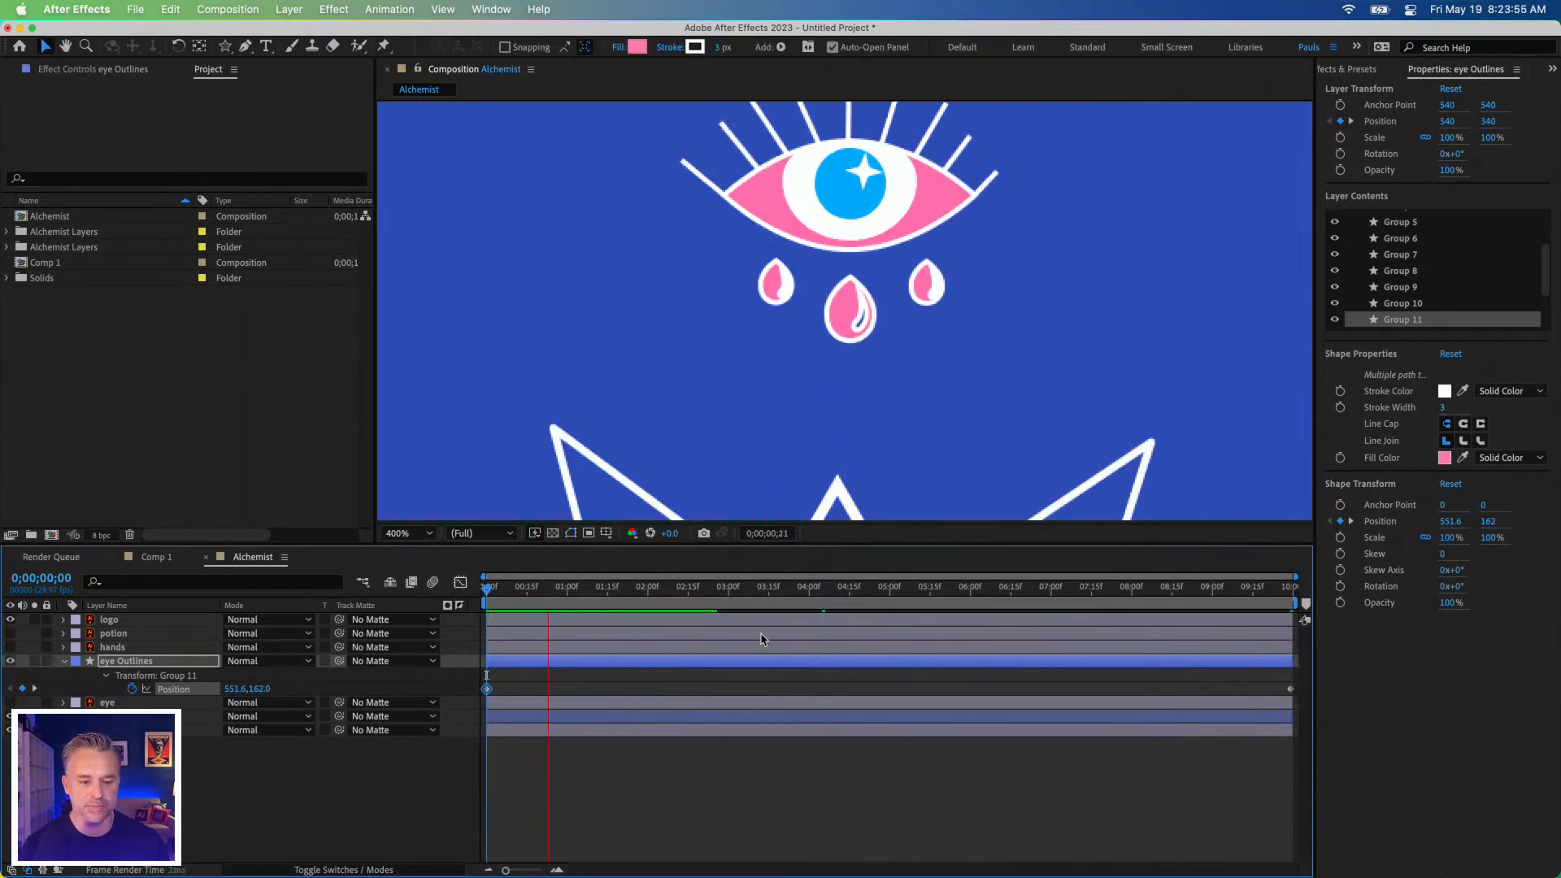
key("space")
Raise the middle teardrop's starting position keyframe by 10 pixels to 551.6, 152.
key("h")
left_click_drag(776, 205, 764, 426)
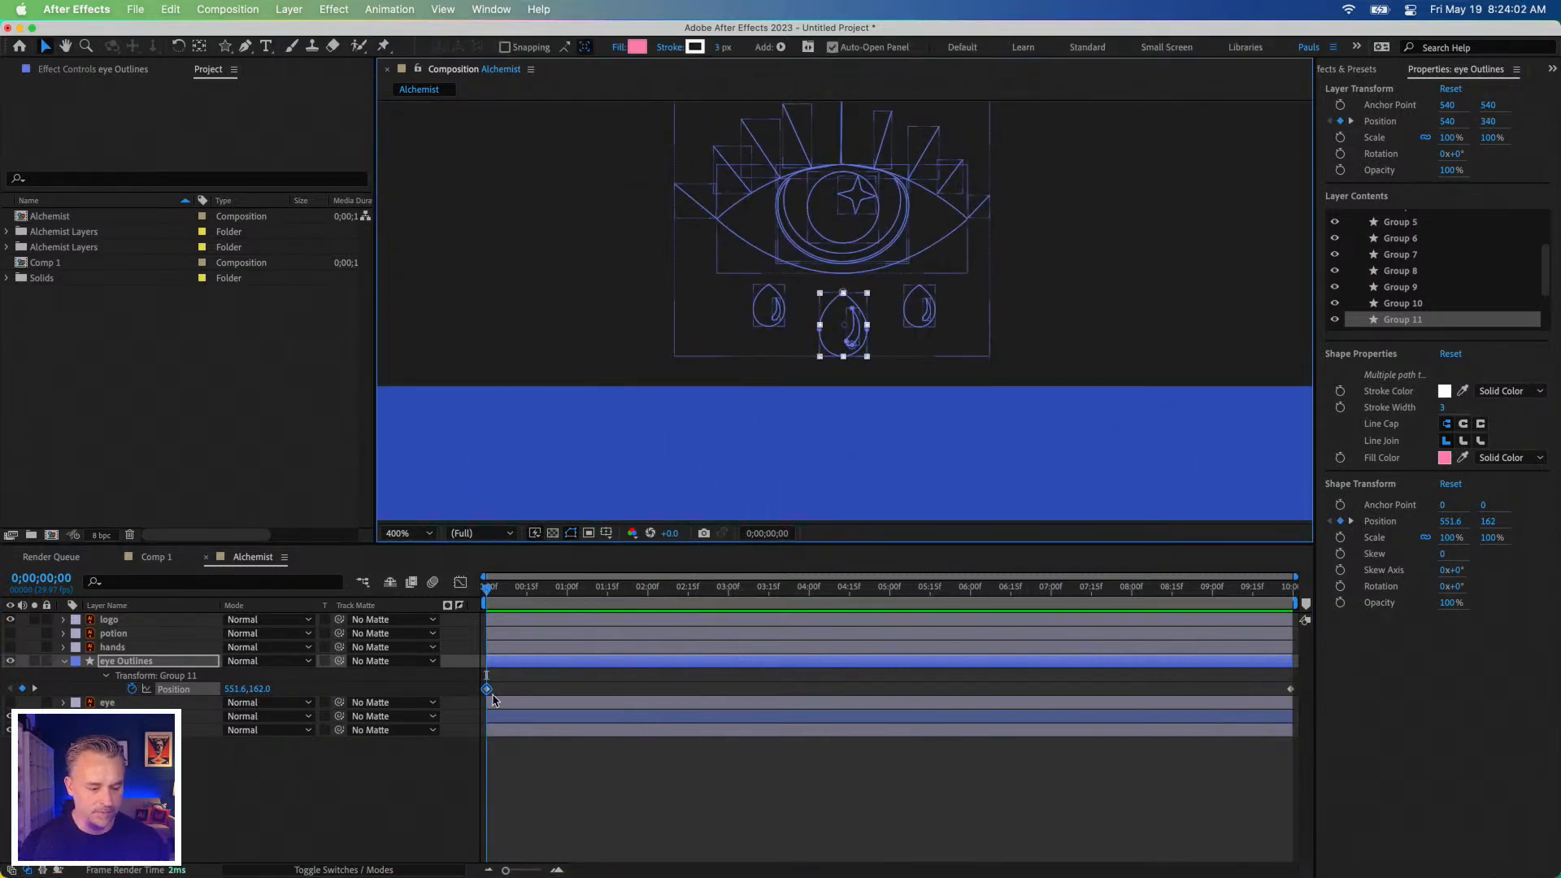
left_click(490, 693)
left_click(487, 689)
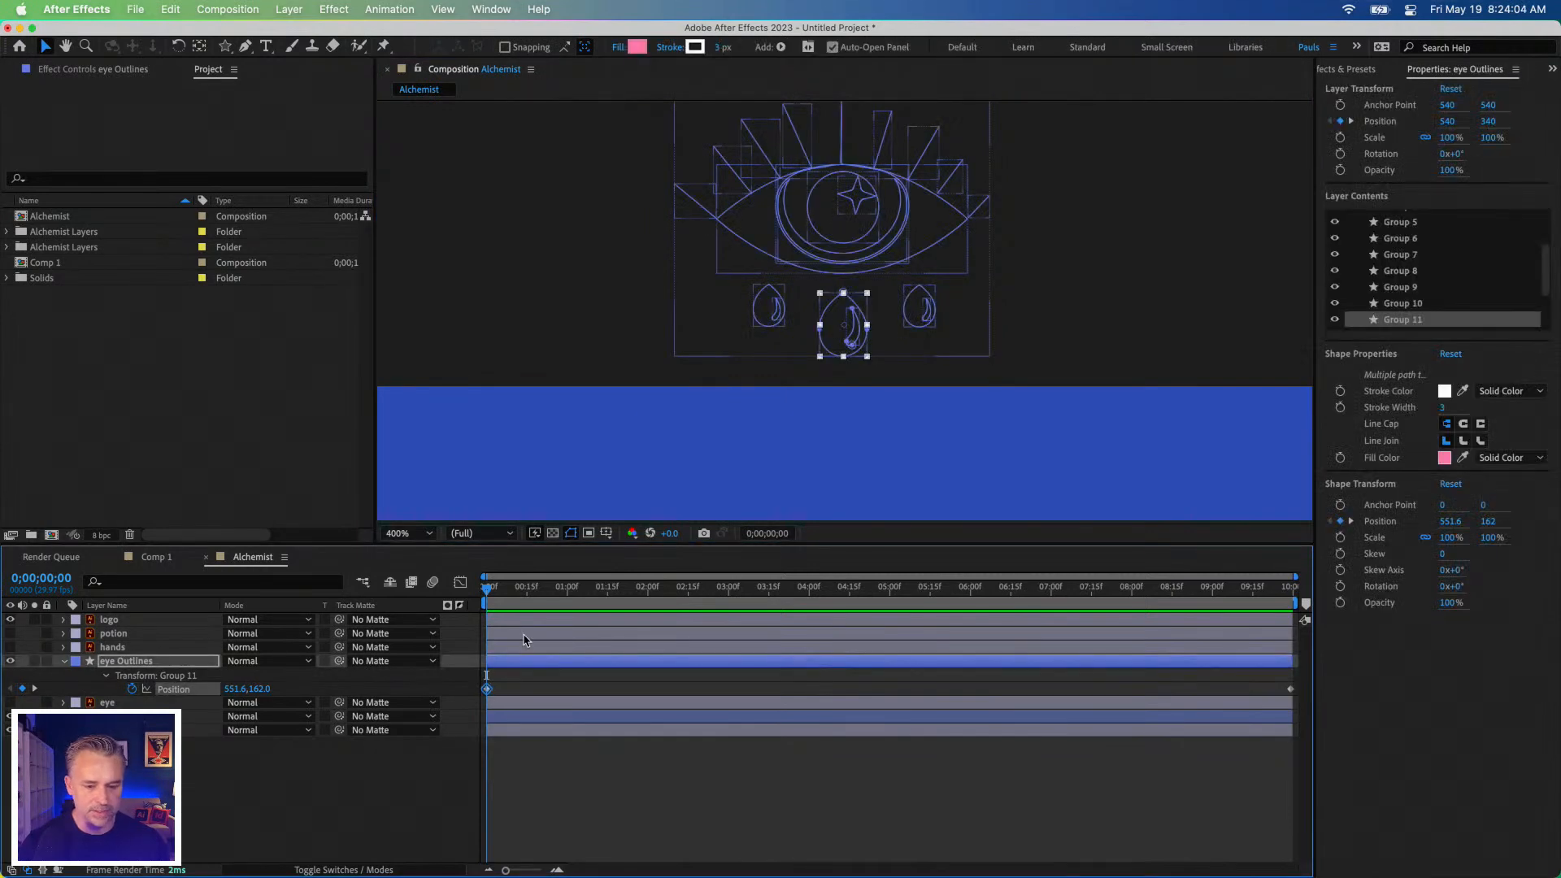
key("shift+Up")
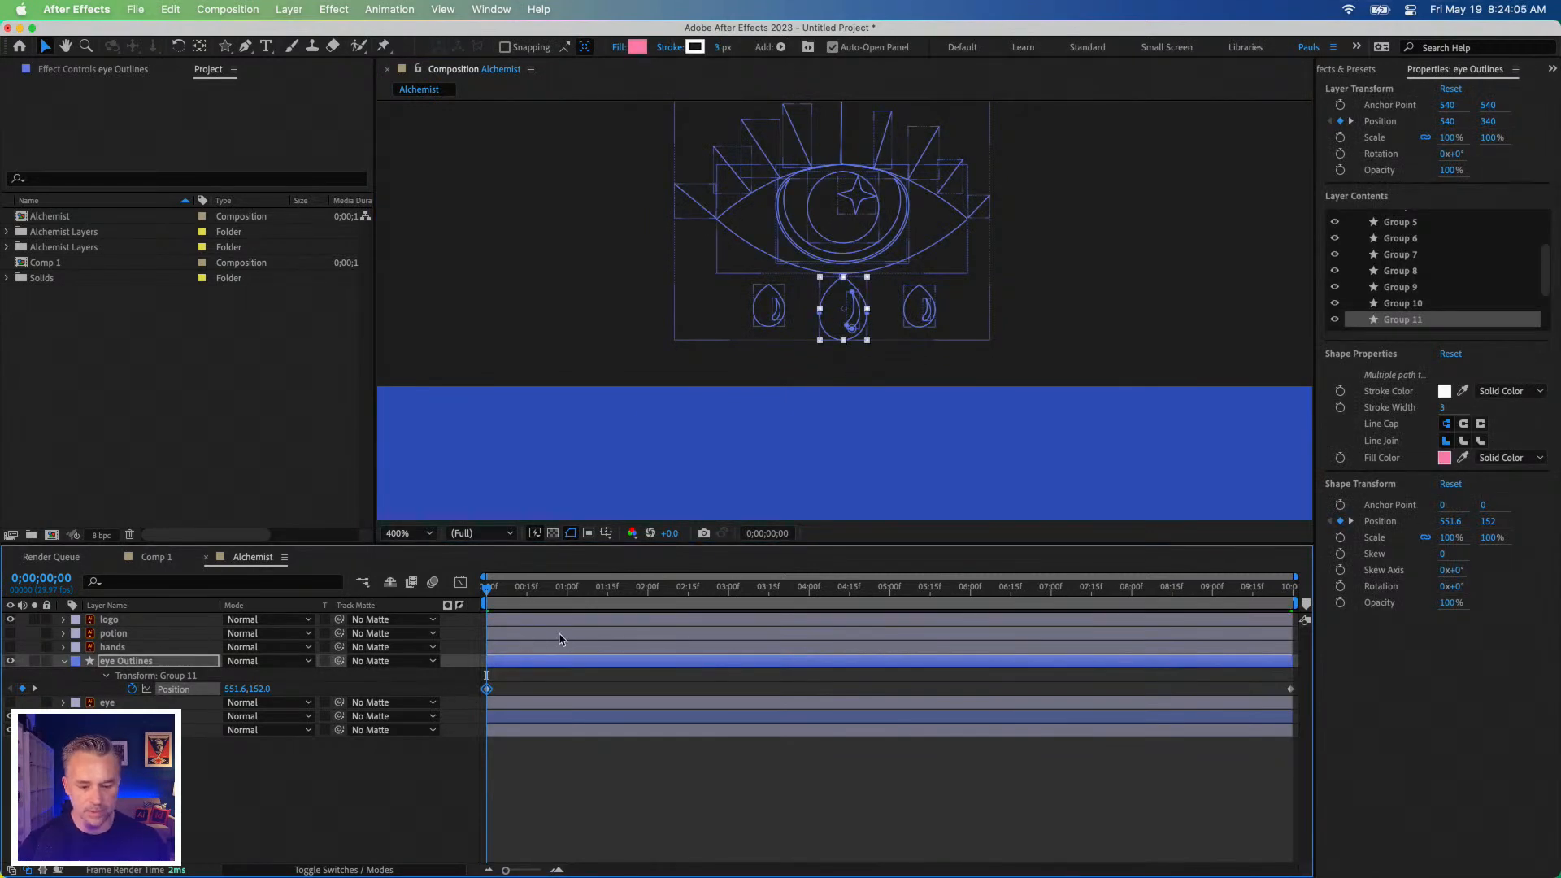
Add a position keyframe of 598.4, 135.9 to the right small teardrop and shift it to about 3 seconds.
left_click(730, 588)
key("space")
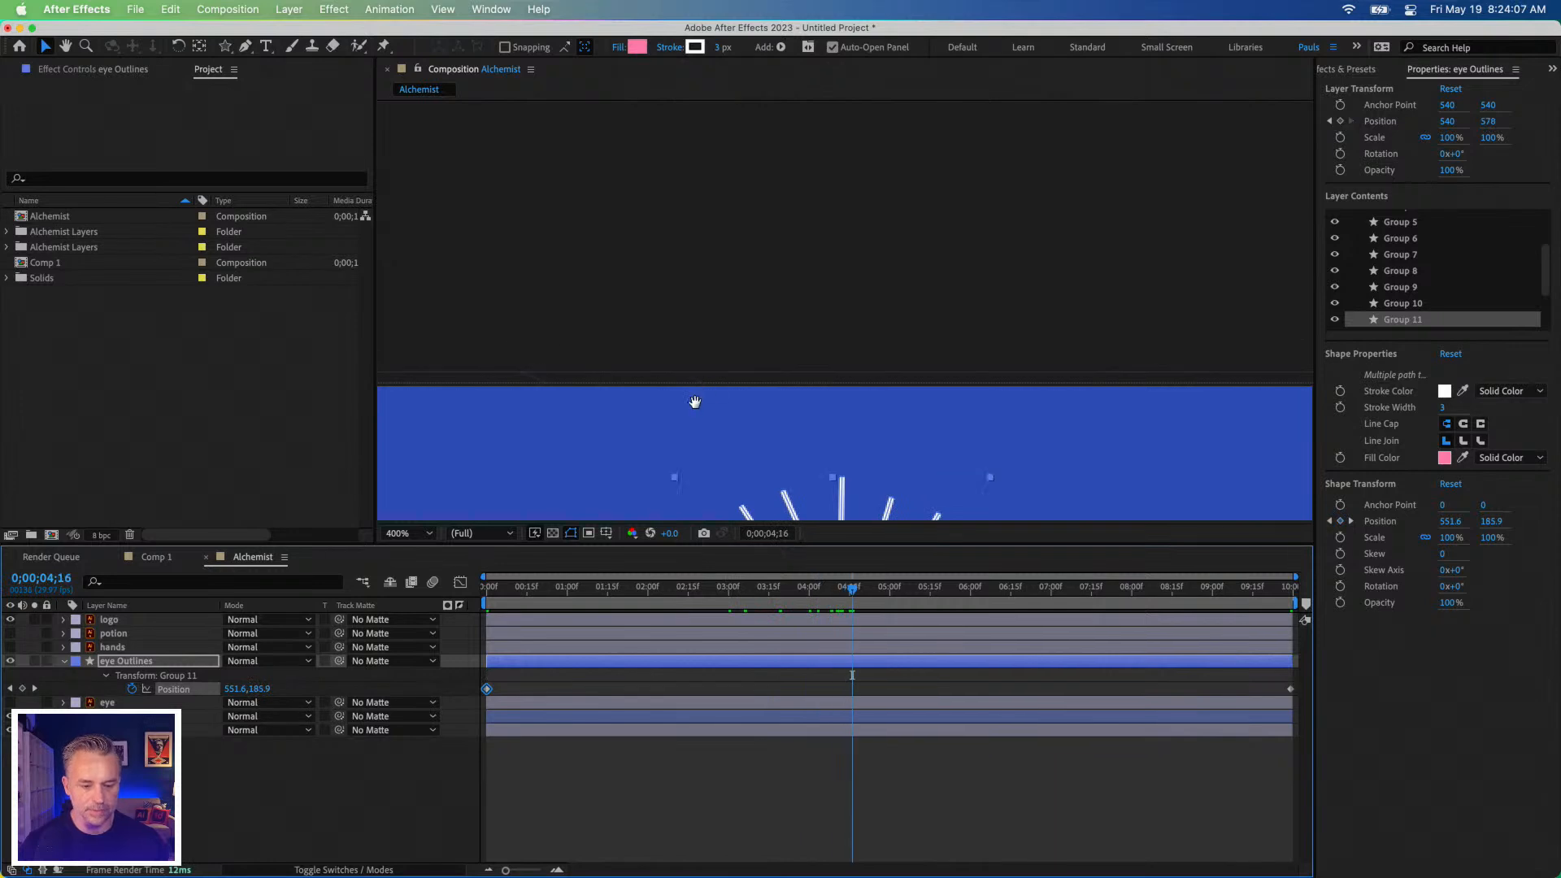
left_click(952, 351)
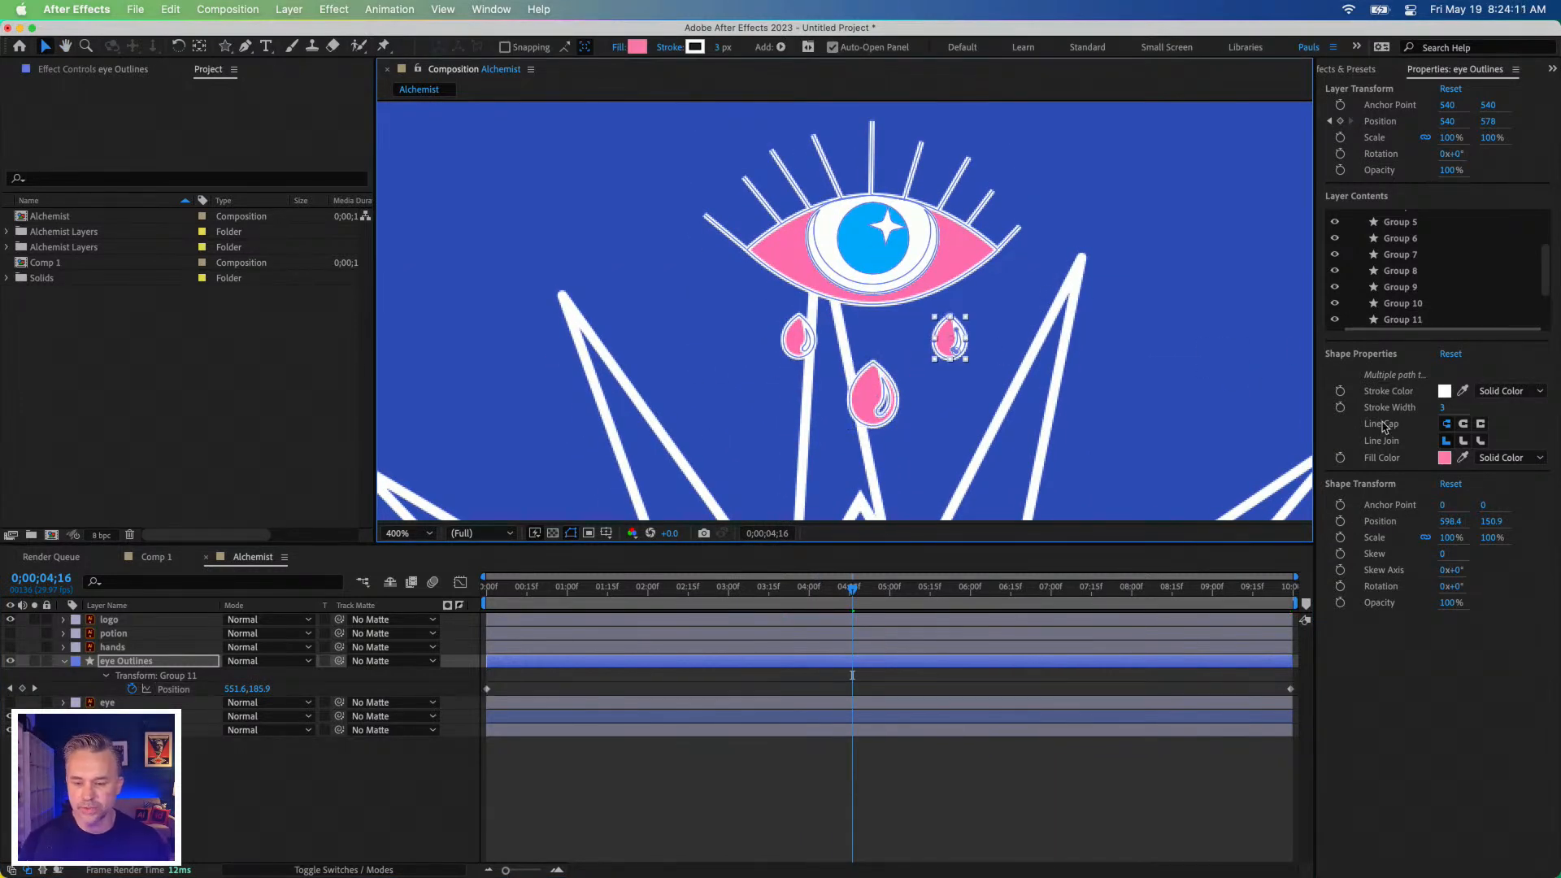
left_click(1340, 521)
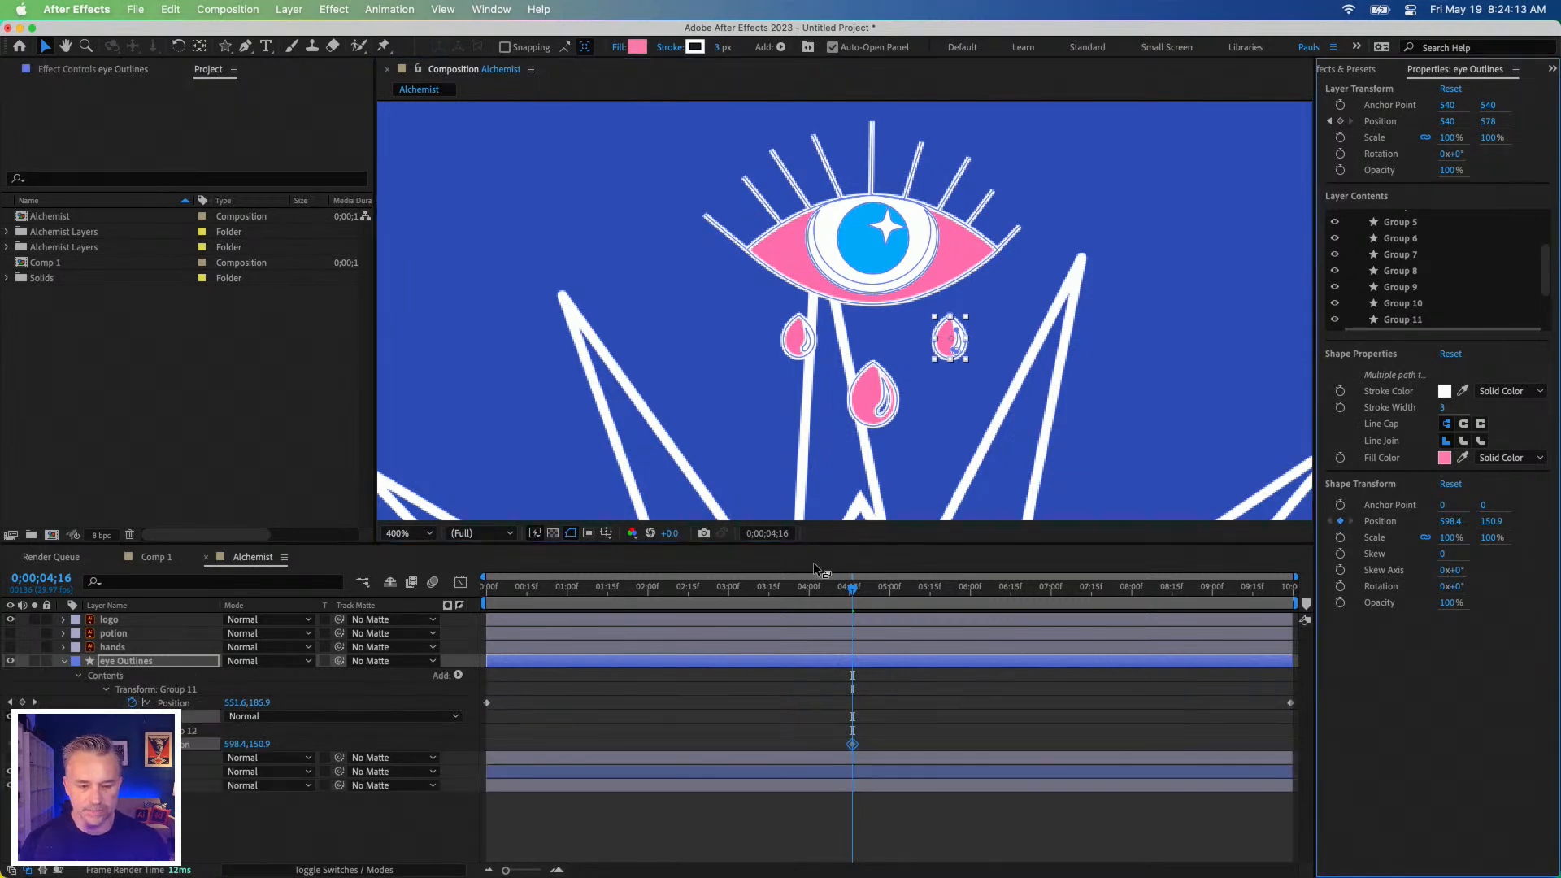
key("shift+Up")
key("shift+Up")
key("shift+Up")
key("shift+Up")
key("shift+Up")
key("shift+Up")
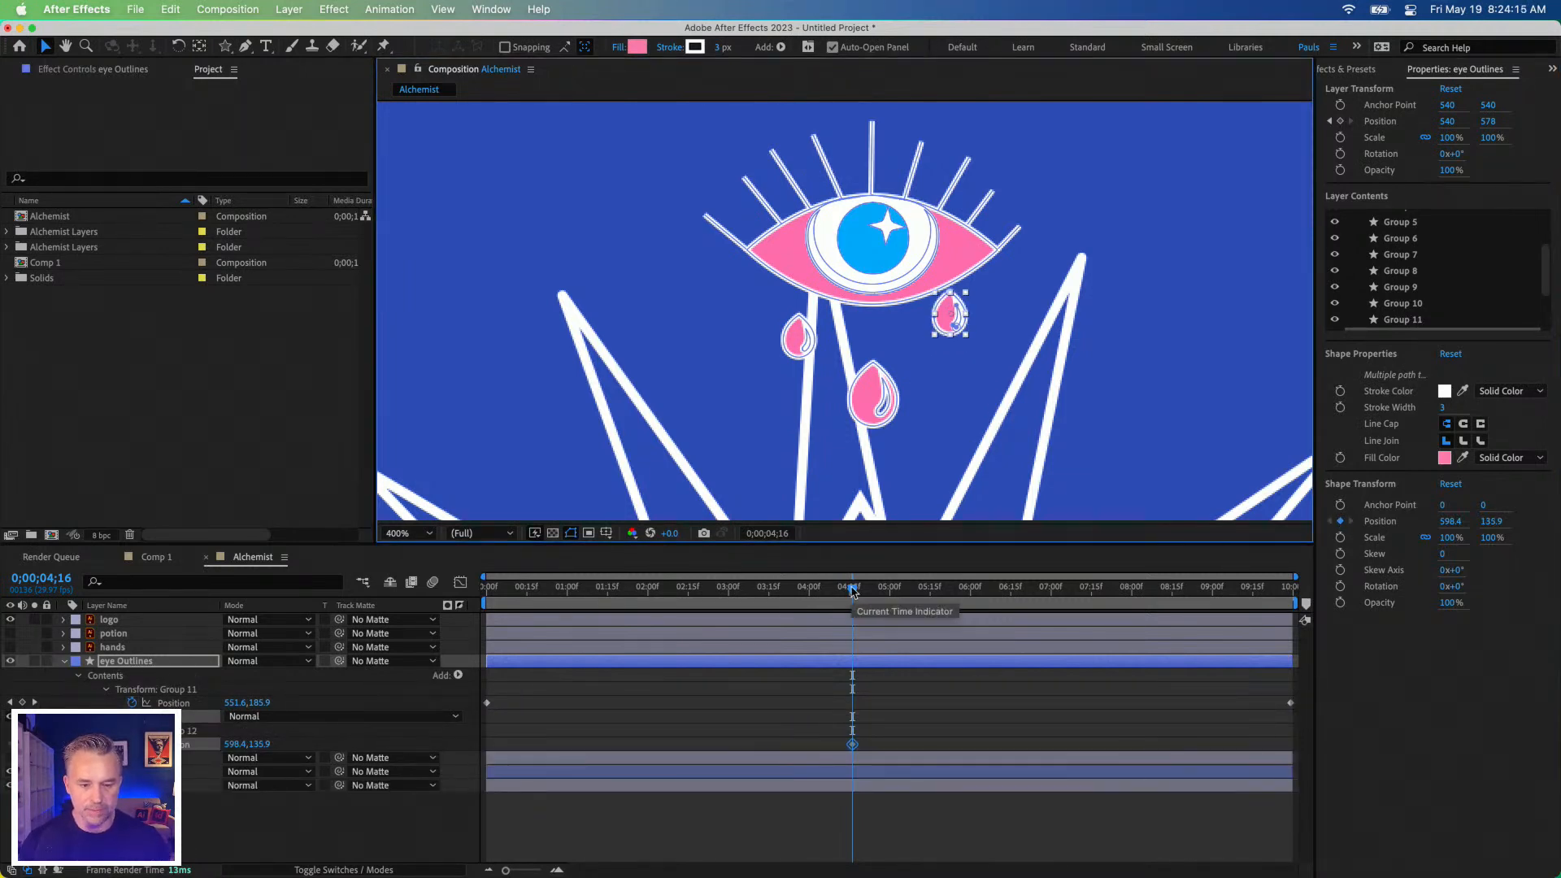
left_click_drag(848, 746, 732, 748)
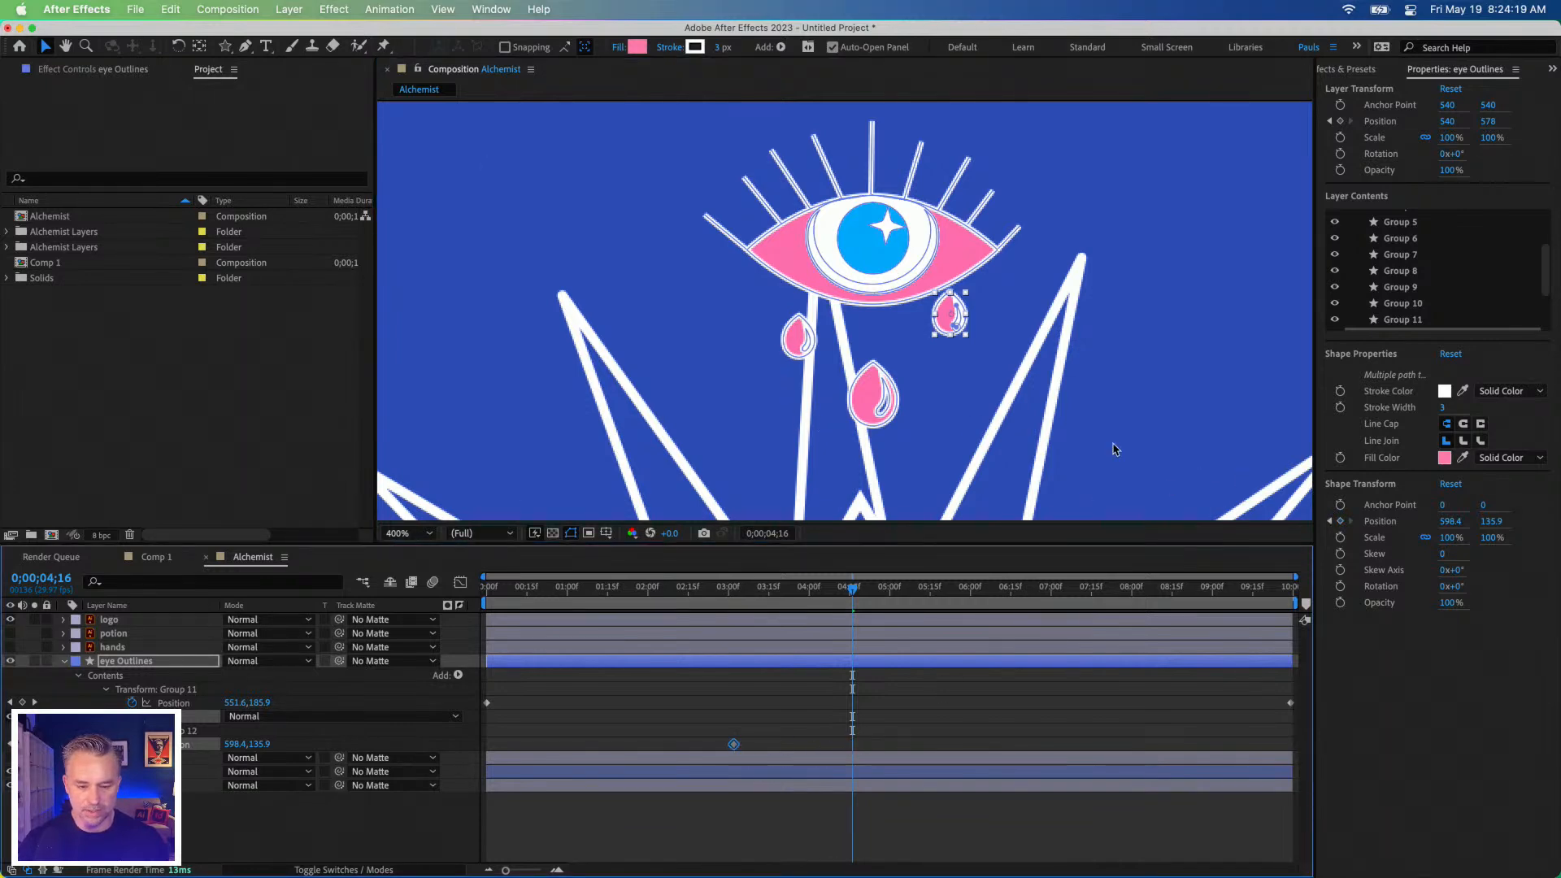
Add a second position keyframe to the right small teardrop at 0;00;04;16, lowering it to 598.4, 150.9.
key("shift+Down")
key("shift+Down")
key("shift+Down")
key("shift+Down")
key("shift+Down")
key("shift+Down")
key("shift+Down")
key("shift+Down")
key("shift+Down")
key("shift+Down")
key("shift+Down")
key("shift+Down")
key("shift+Down")
key("shift+Down")
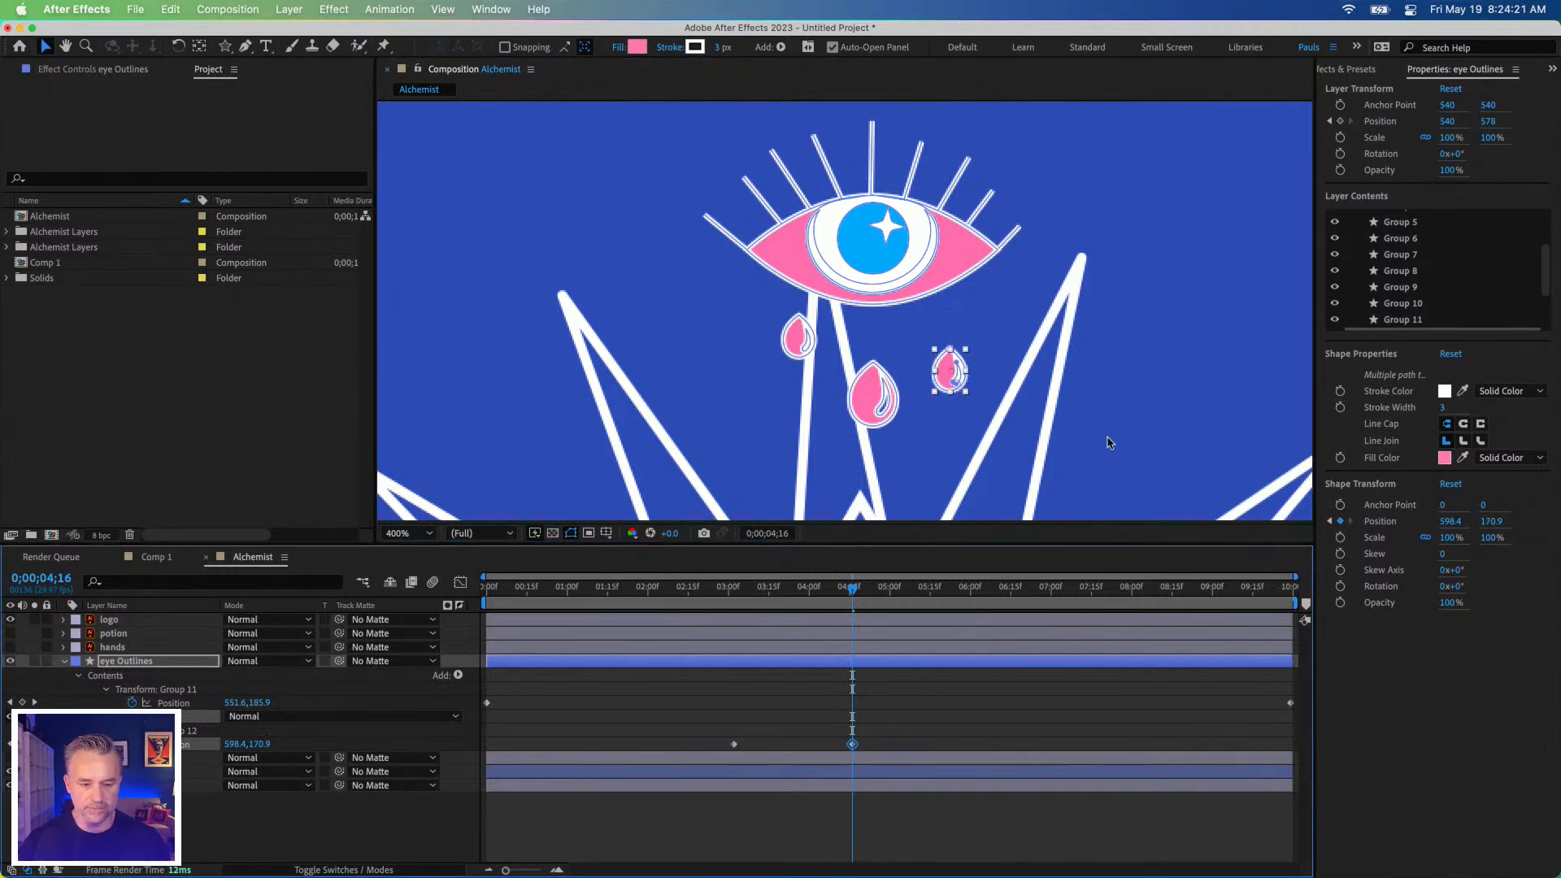
key("shift+Up")
key("shift+Up")
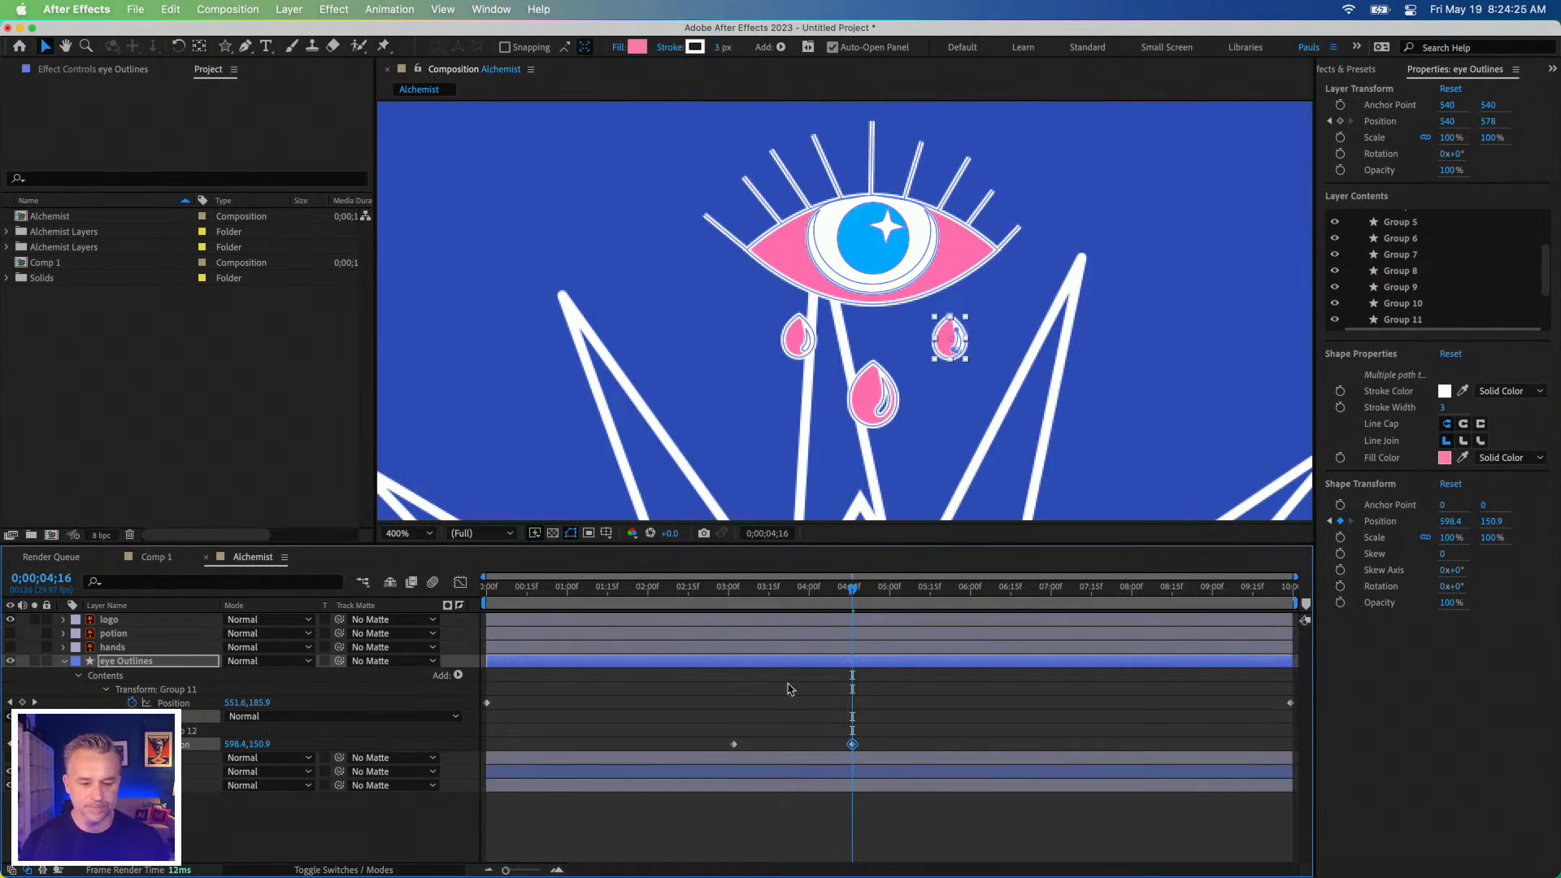
Add a position keyframe of 505.7, 140.3 to the left small teardrop and shift it to about 3 seconds.
left_click(791, 351)
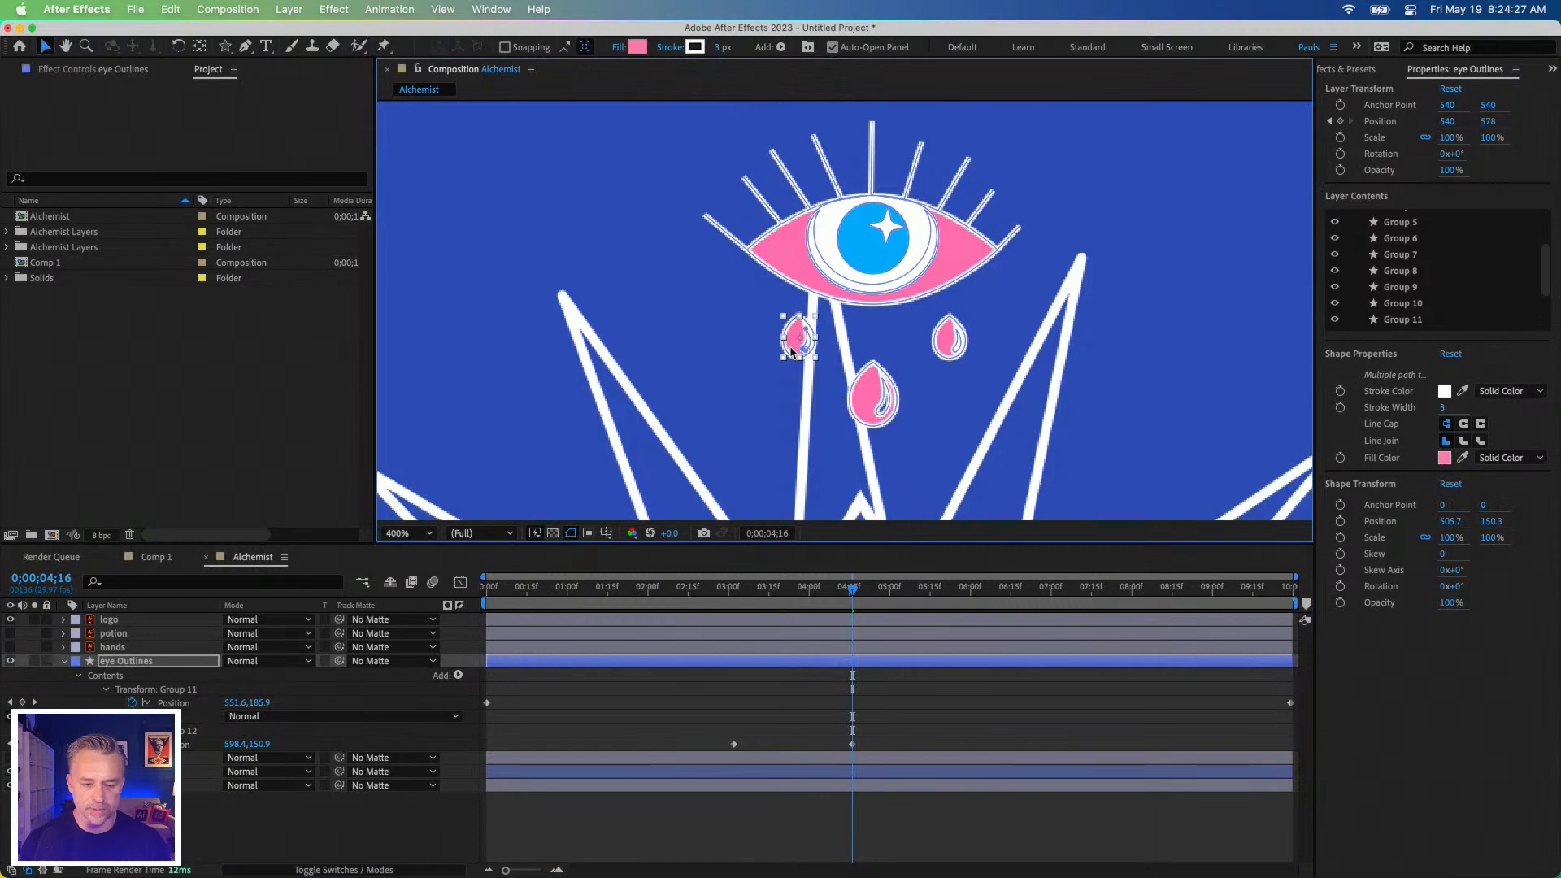
left_click(1339, 522)
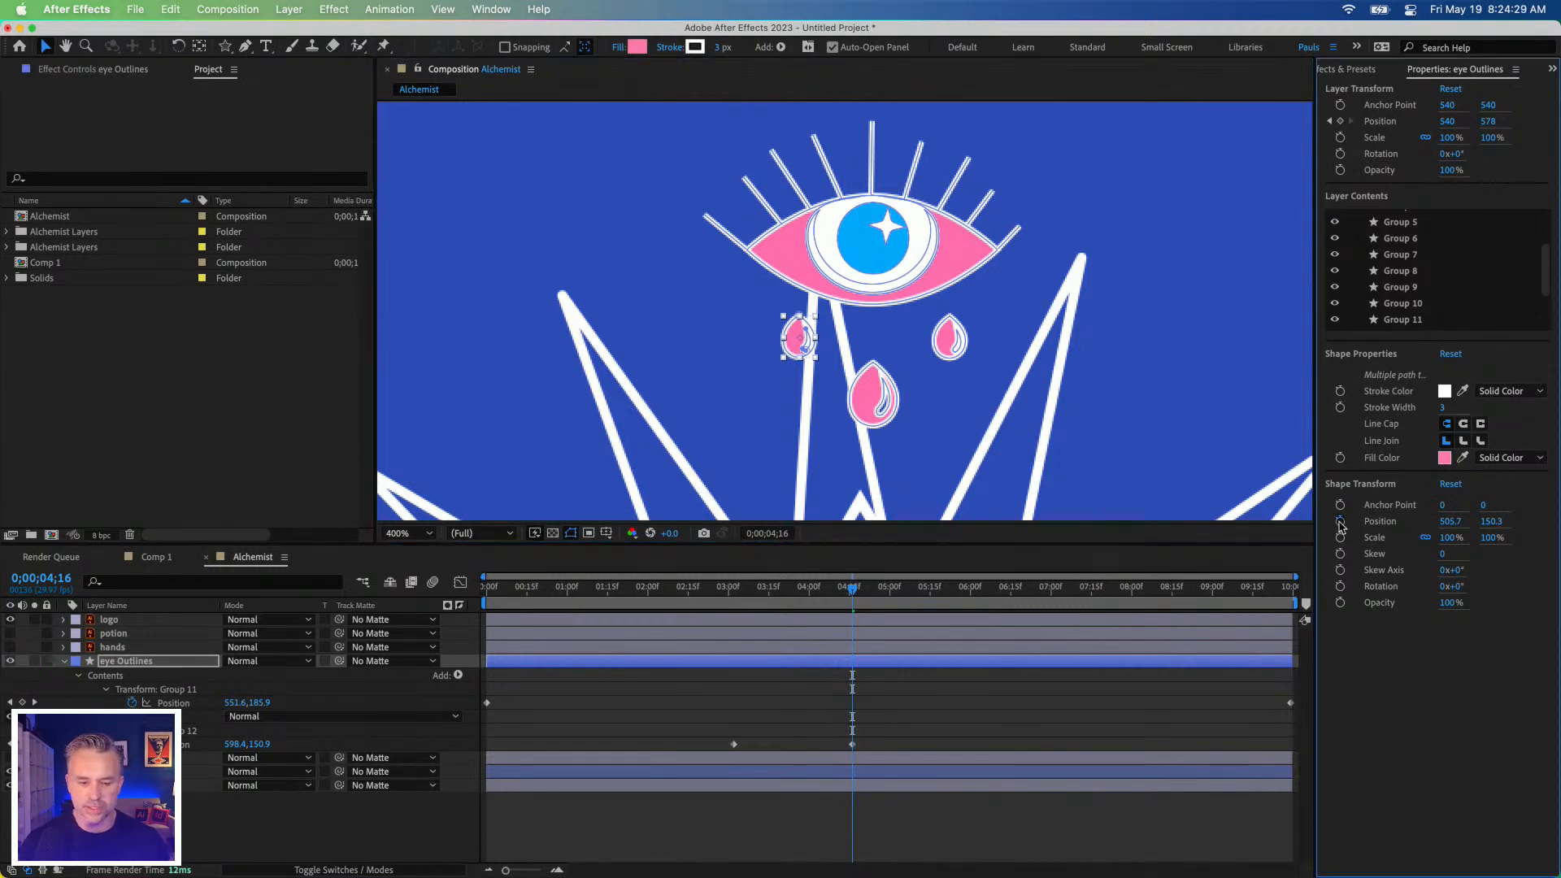
key("shift+Up")
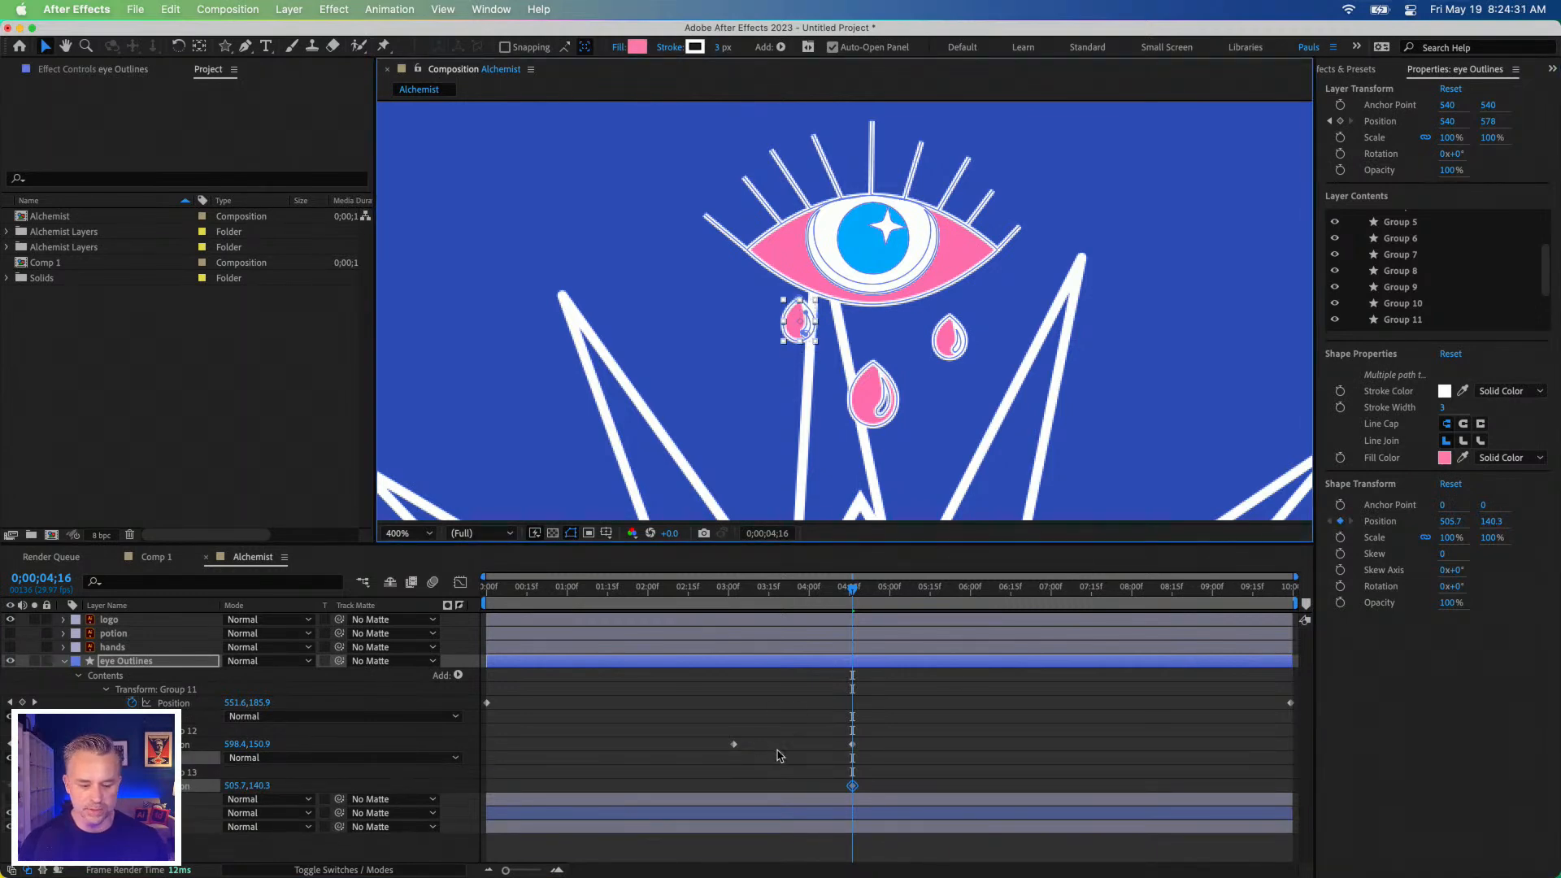
left_click_drag(852, 785, 731, 786)
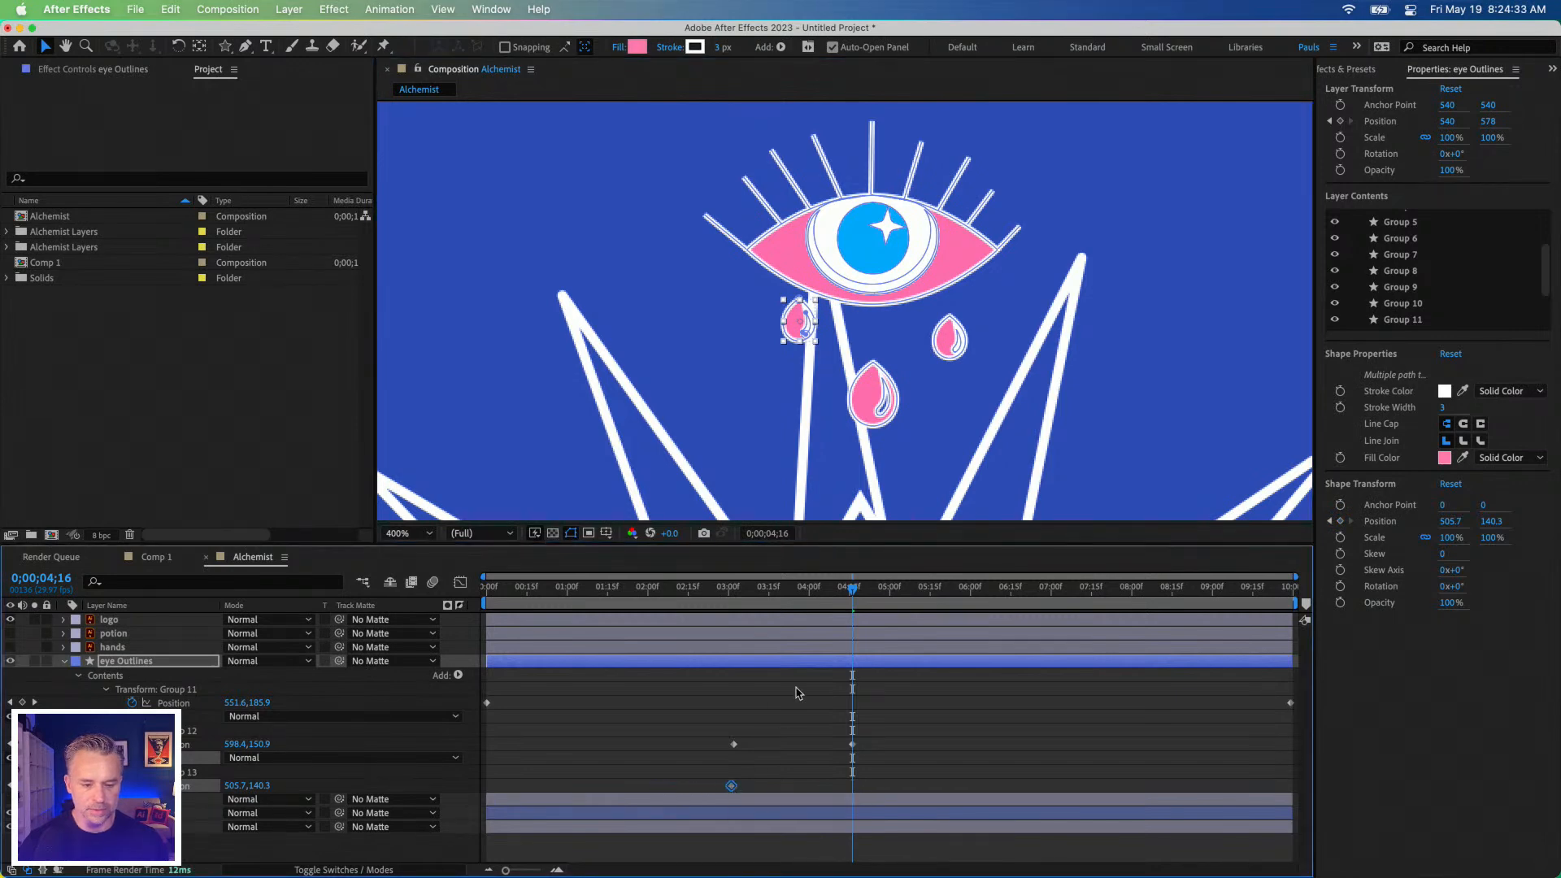
Add a second position keyframe to the left small teardrop at 0;00;04;16, lowering it to 505.7, 170.3.
key("shift+Down")
key("shift+Down")
key("shift+Down")
key("Down")
key("Down")
key("Down")
key("Down")
key("Down")
key("Up")
key("Up")
key("Up")
key("Up")
key("Up")
Move both small teardrops' first position keyframes to the composition's start and their second ones to its end.
left_click_drag(698, 736, 756, 803)
left_click(735, 749)
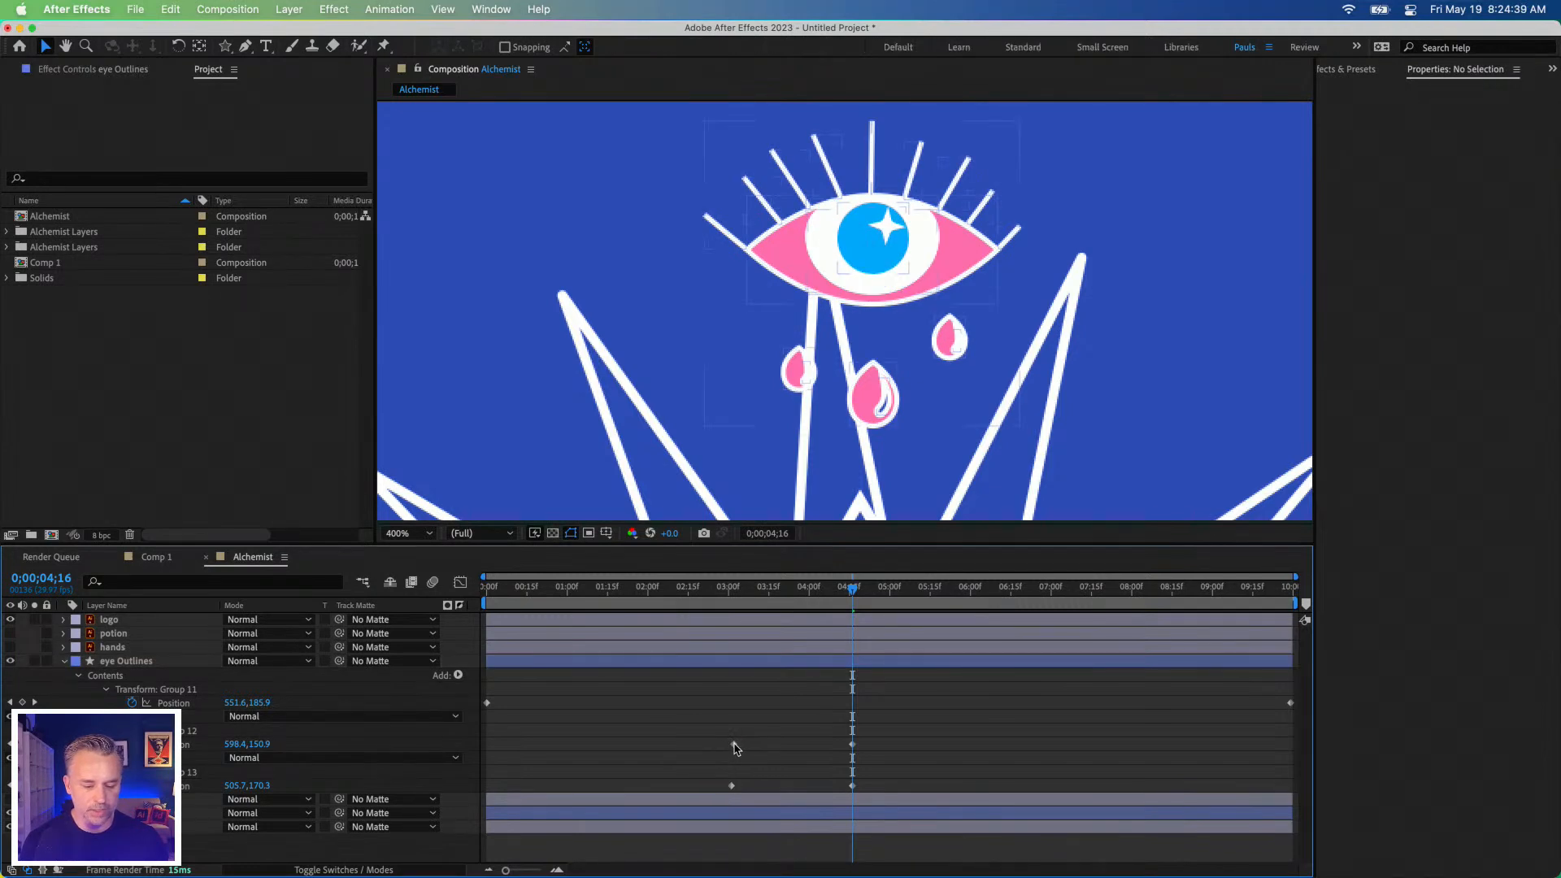
left_click_drag(731, 745, 487, 745)
left_click_drag(732, 785, 487, 785)
left_click_drag(852, 744, 1290, 744)
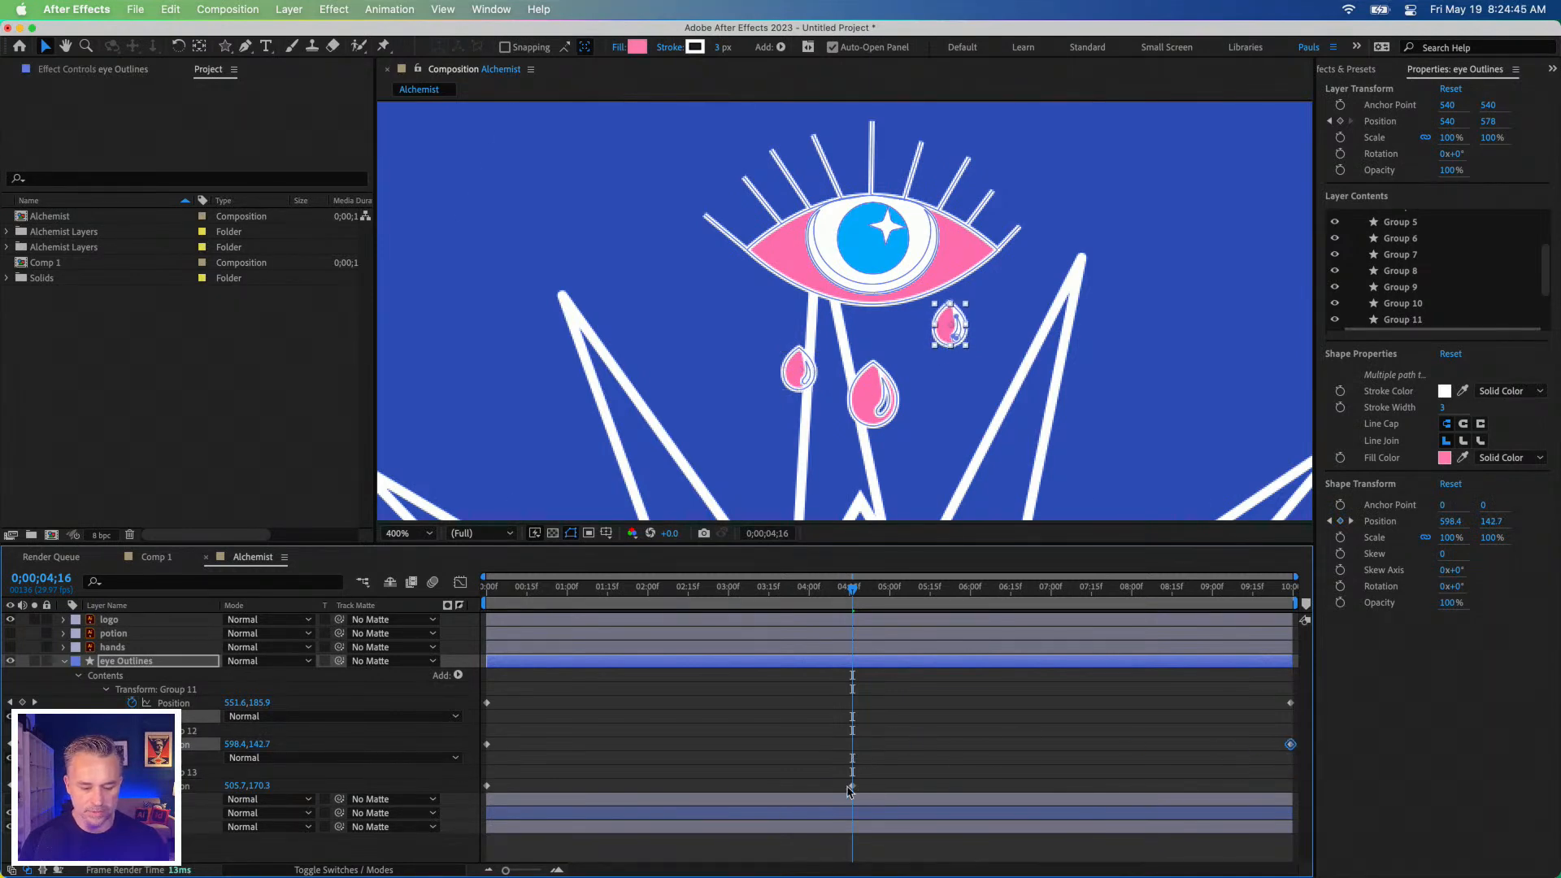
left_click_drag(852, 786, 1293, 787)
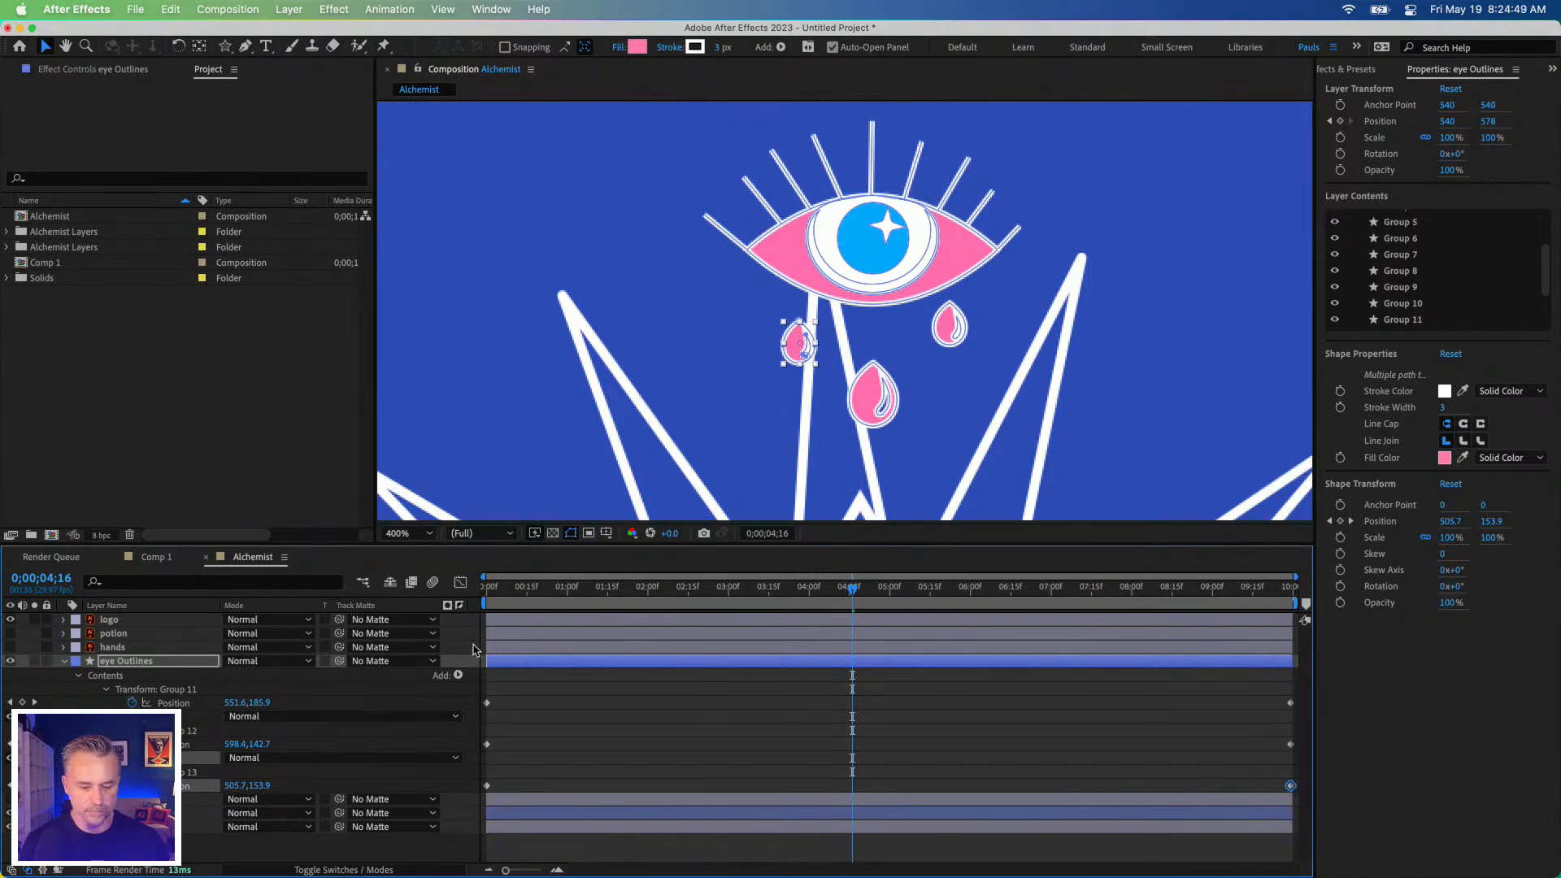
Play the teardrop animation from the first frame and stop at 0;00;04;00.
key("Home")
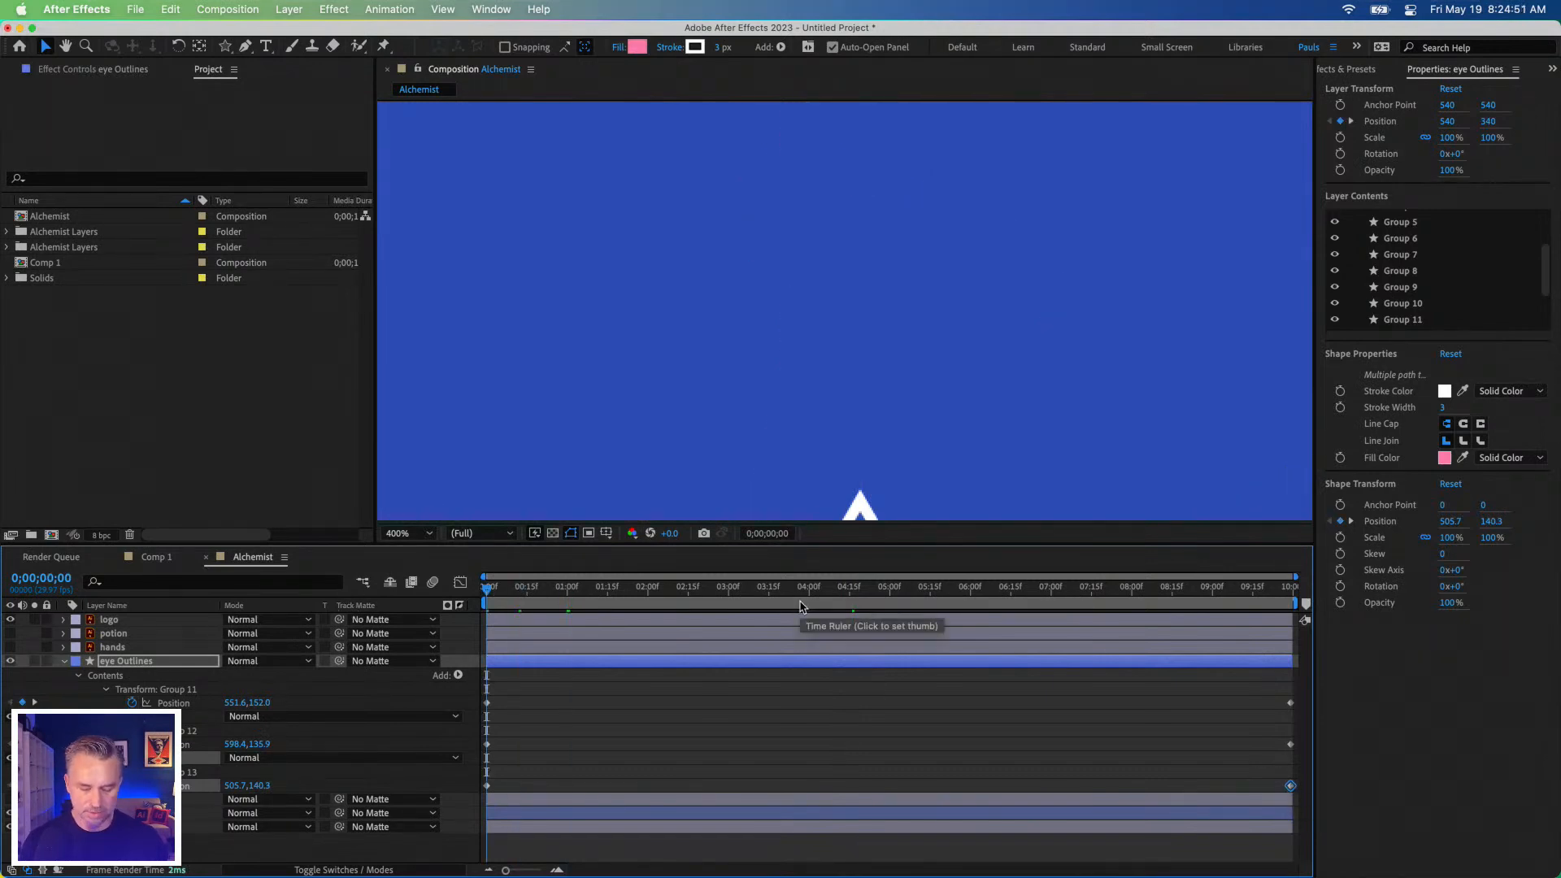
key("comma")
key("space")
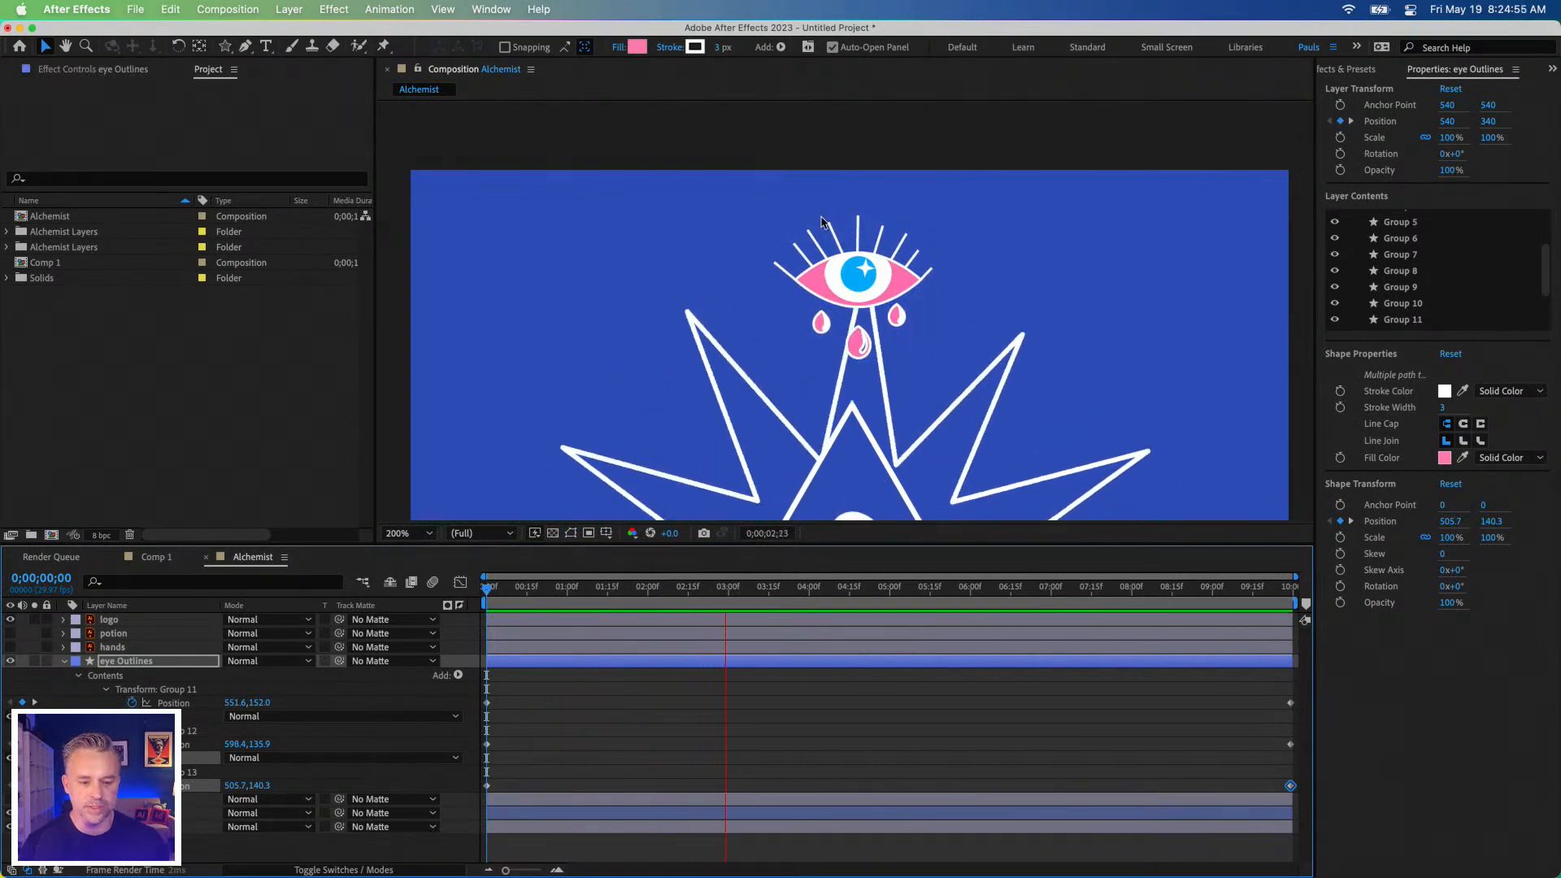
key("space")
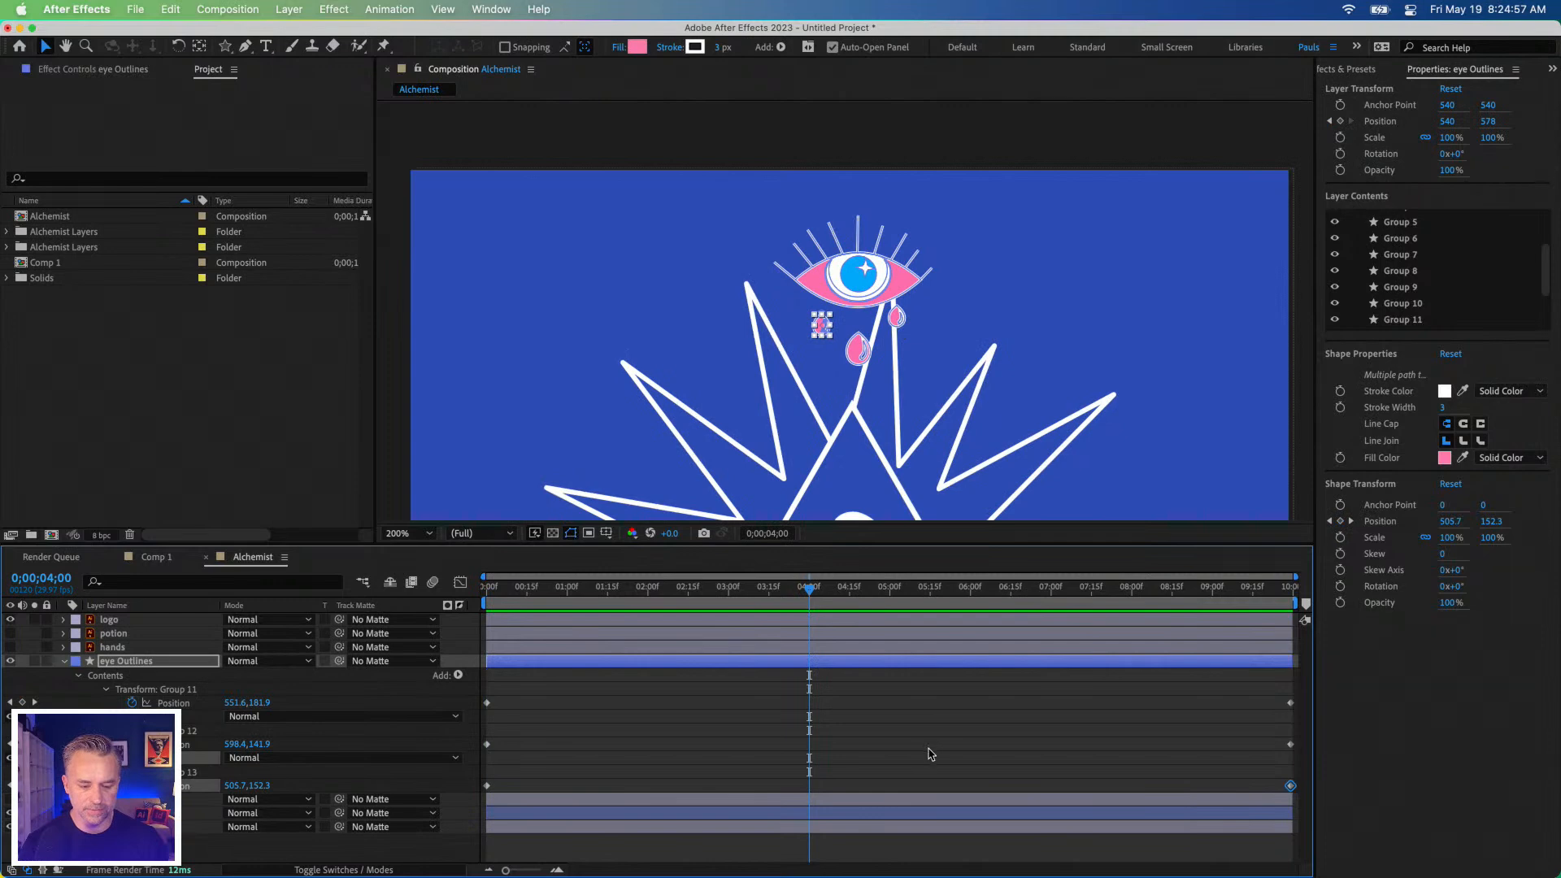
left_click(1290, 744)
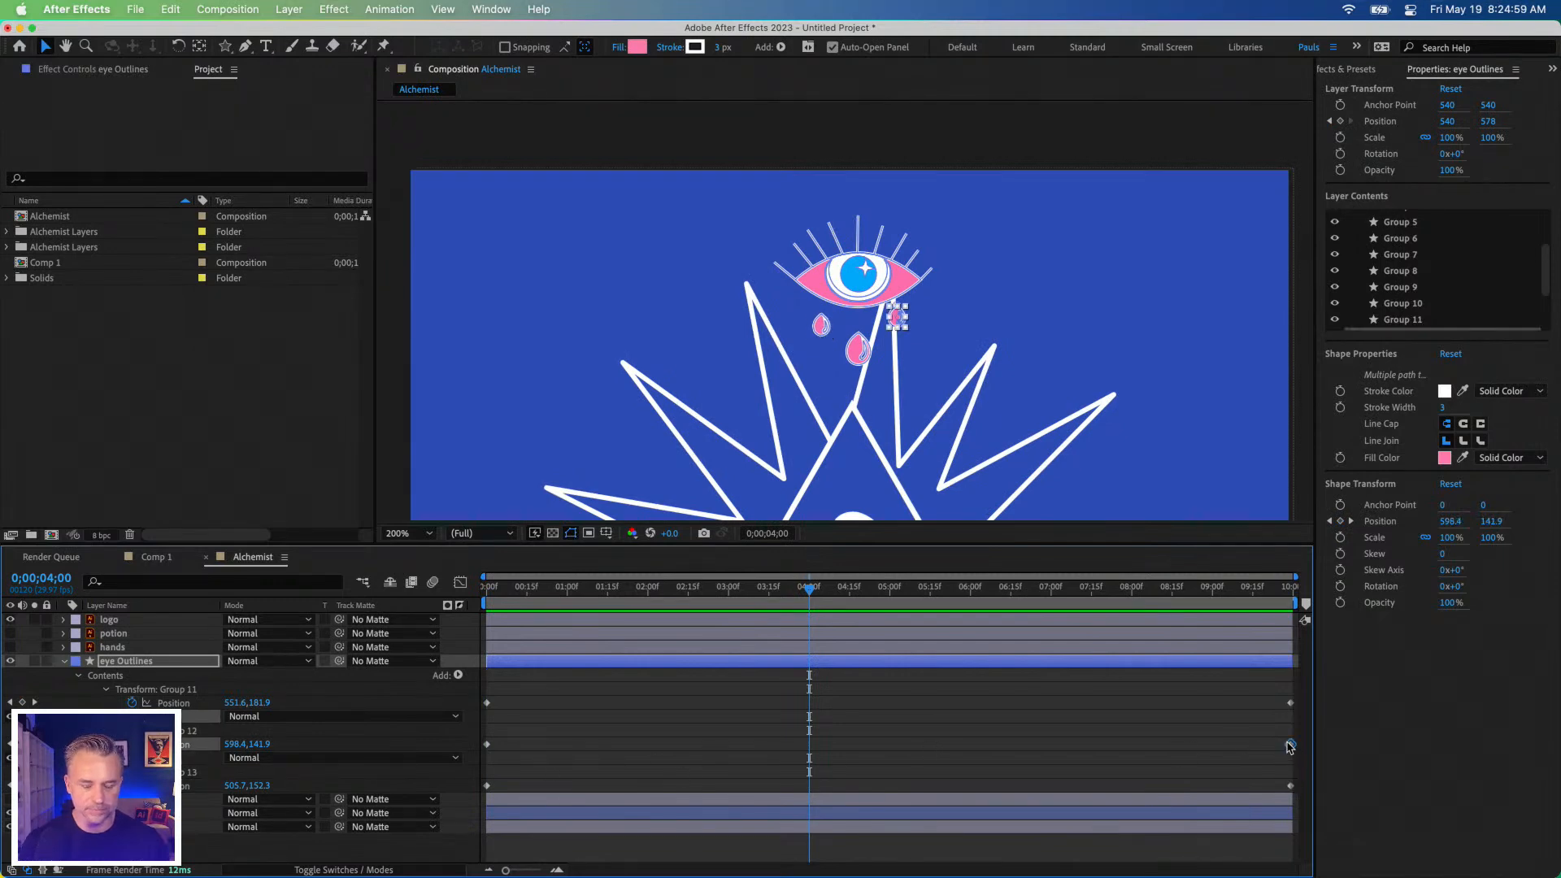
key("shift+Down")
key("shift+Down")
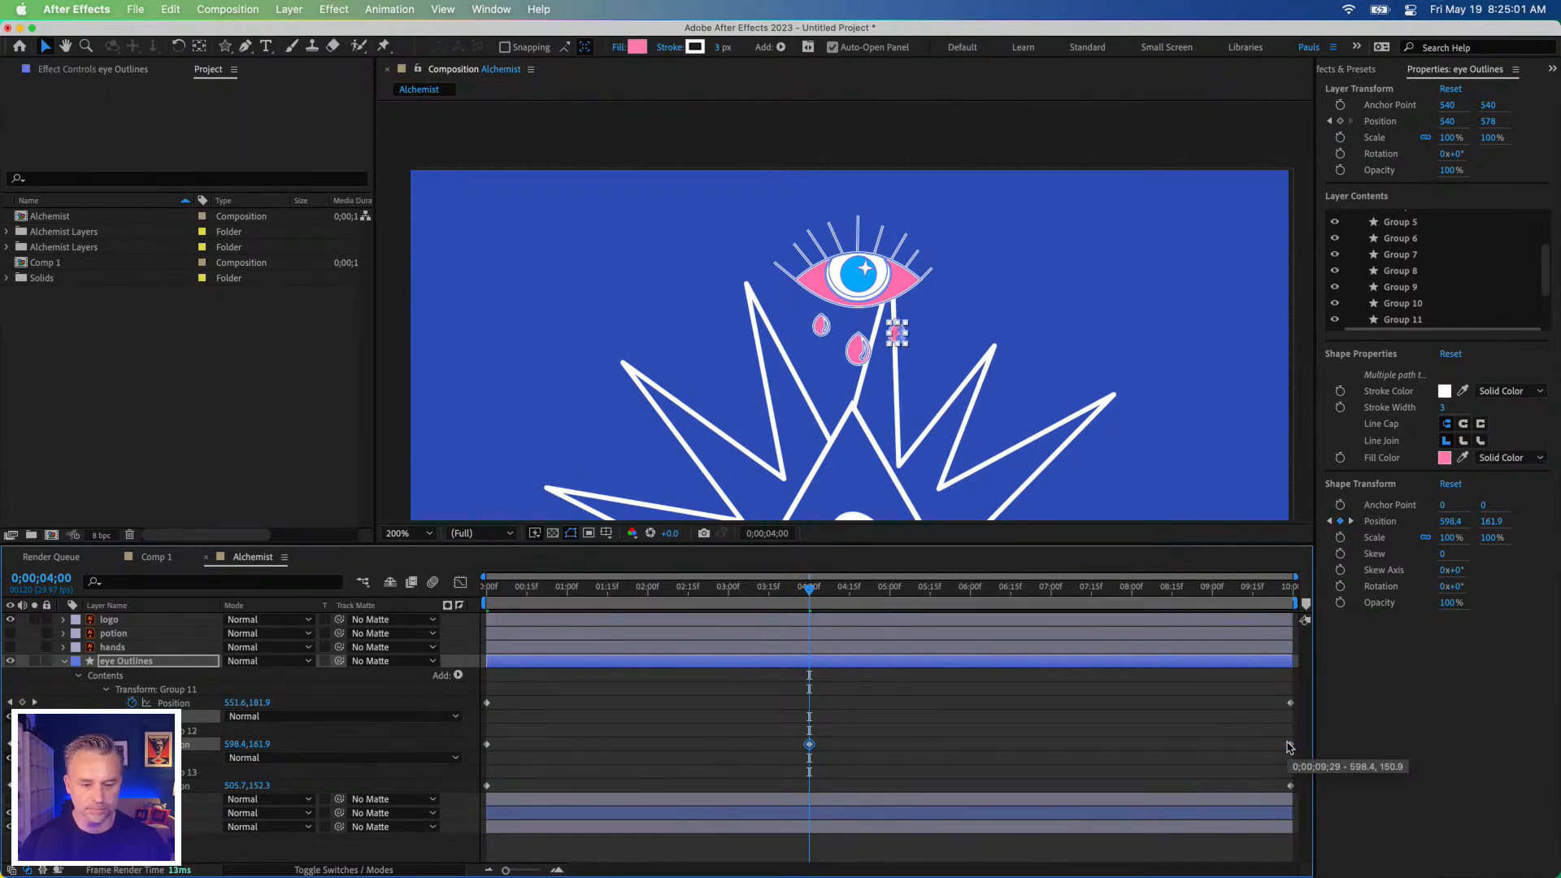
key("shift+Up")
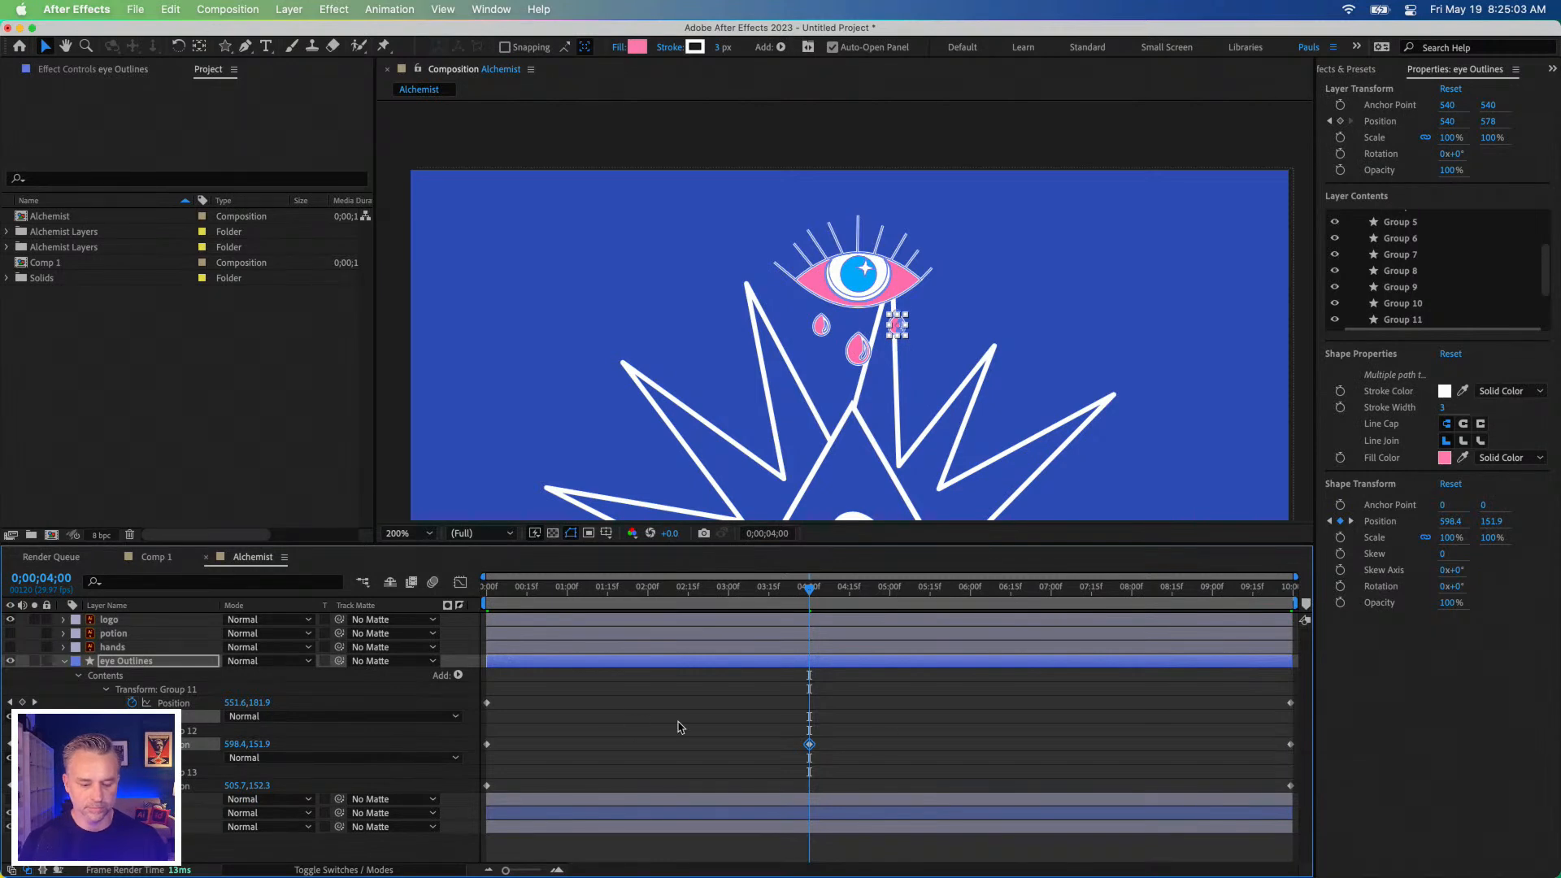
key("shift+Down")
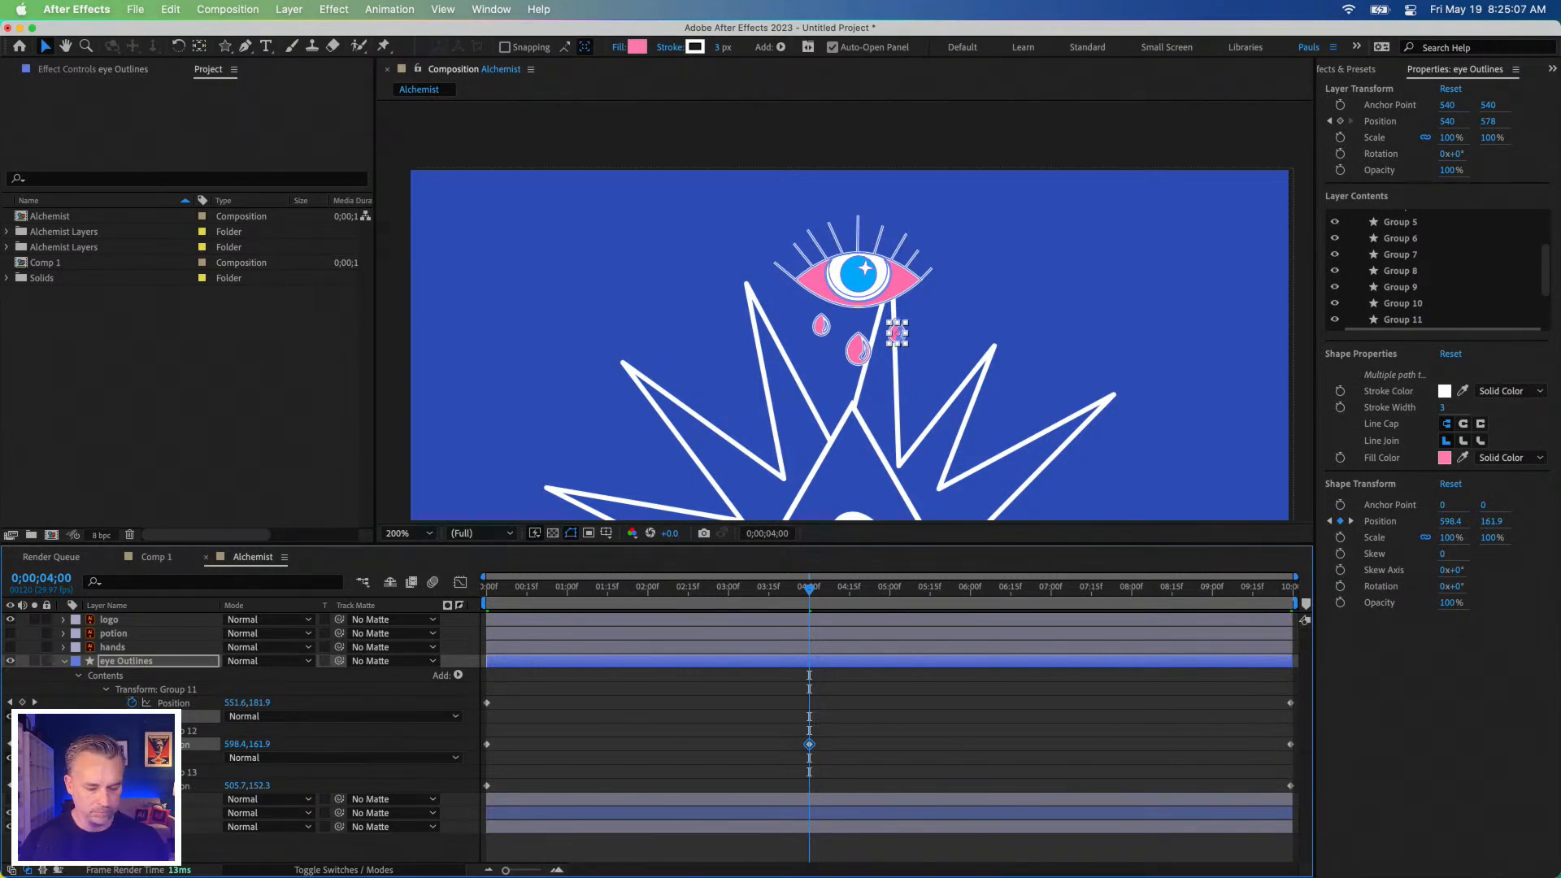
Lower the right small teardrop's ending position keyframe at 0;00;09;29 by 30 pixels to 598.4, 180.9.
key("End")
left_click_drag(810, 745, 1291, 745)
key("shift+Down")
key("shift+Down")
key("shift+Down")
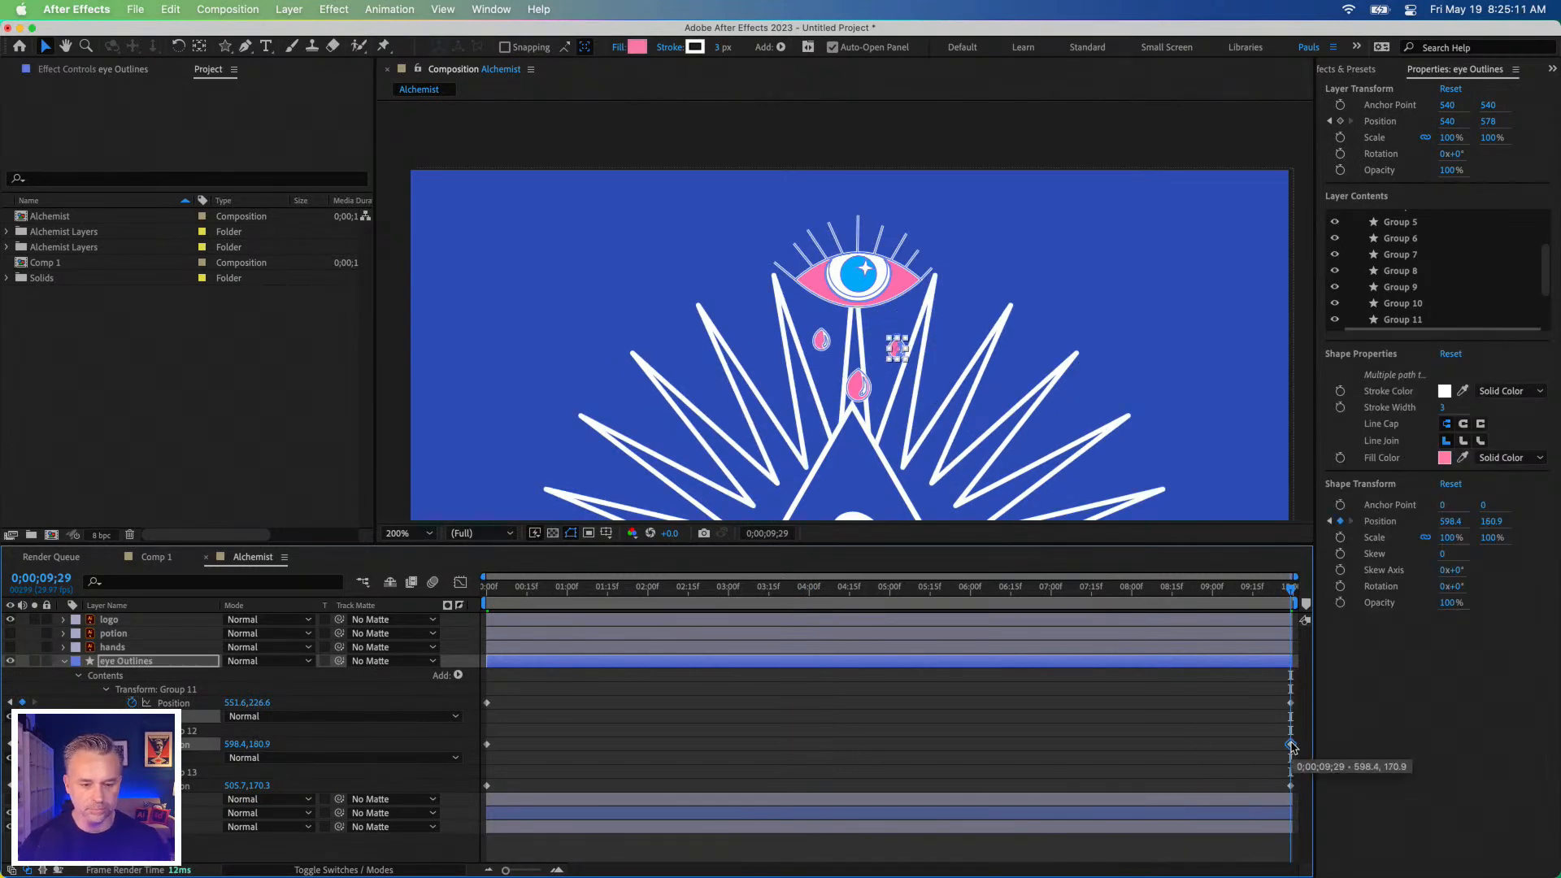
Preview the adjusted right teardrop's fall from the start of the composition and stop at 0;00;04;13.
left_click_drag(814, 587, 431, 601)
key("space")
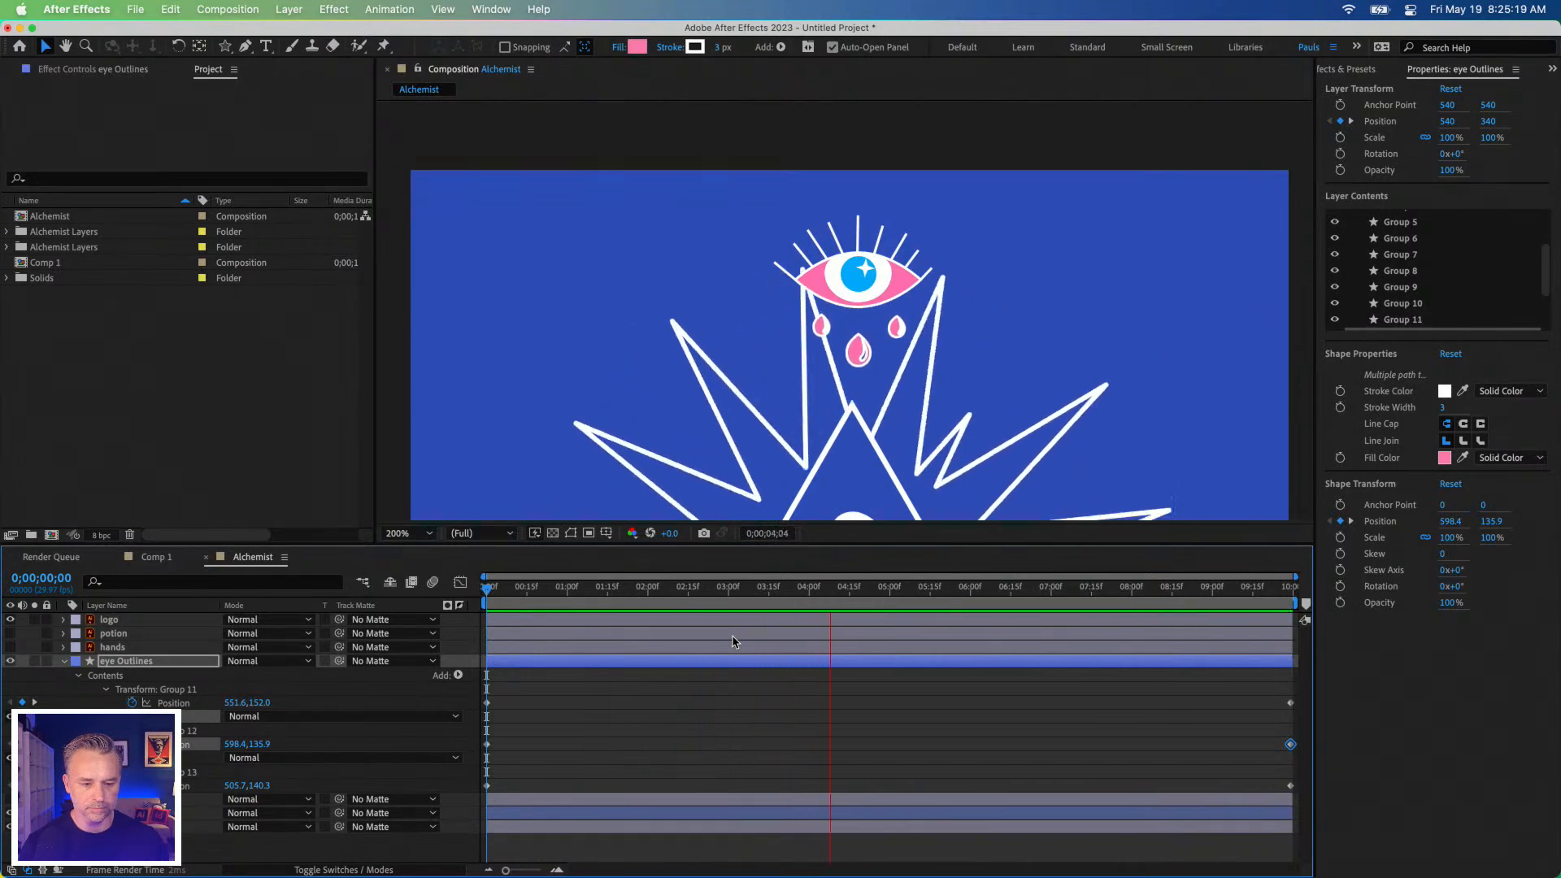
key("space")
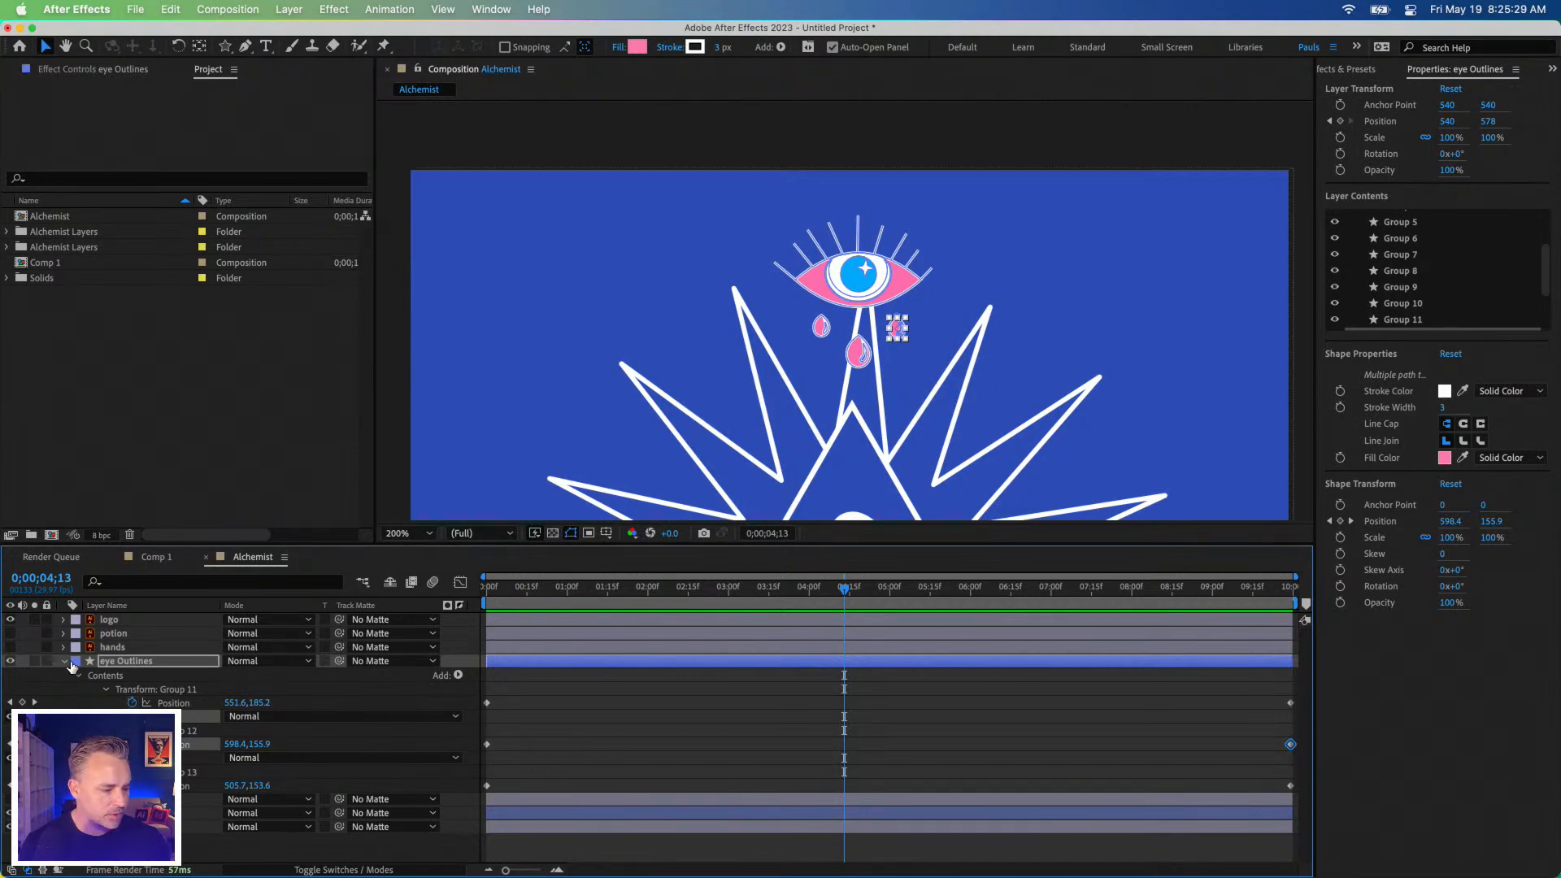
Examine which eyelashes Groups 6 to 9 of the eye Outlines layer correspond to, with the playhead at 0;00;03;01.
left_click(138, 661)
left_click_drag(624, 585, 734, 608)
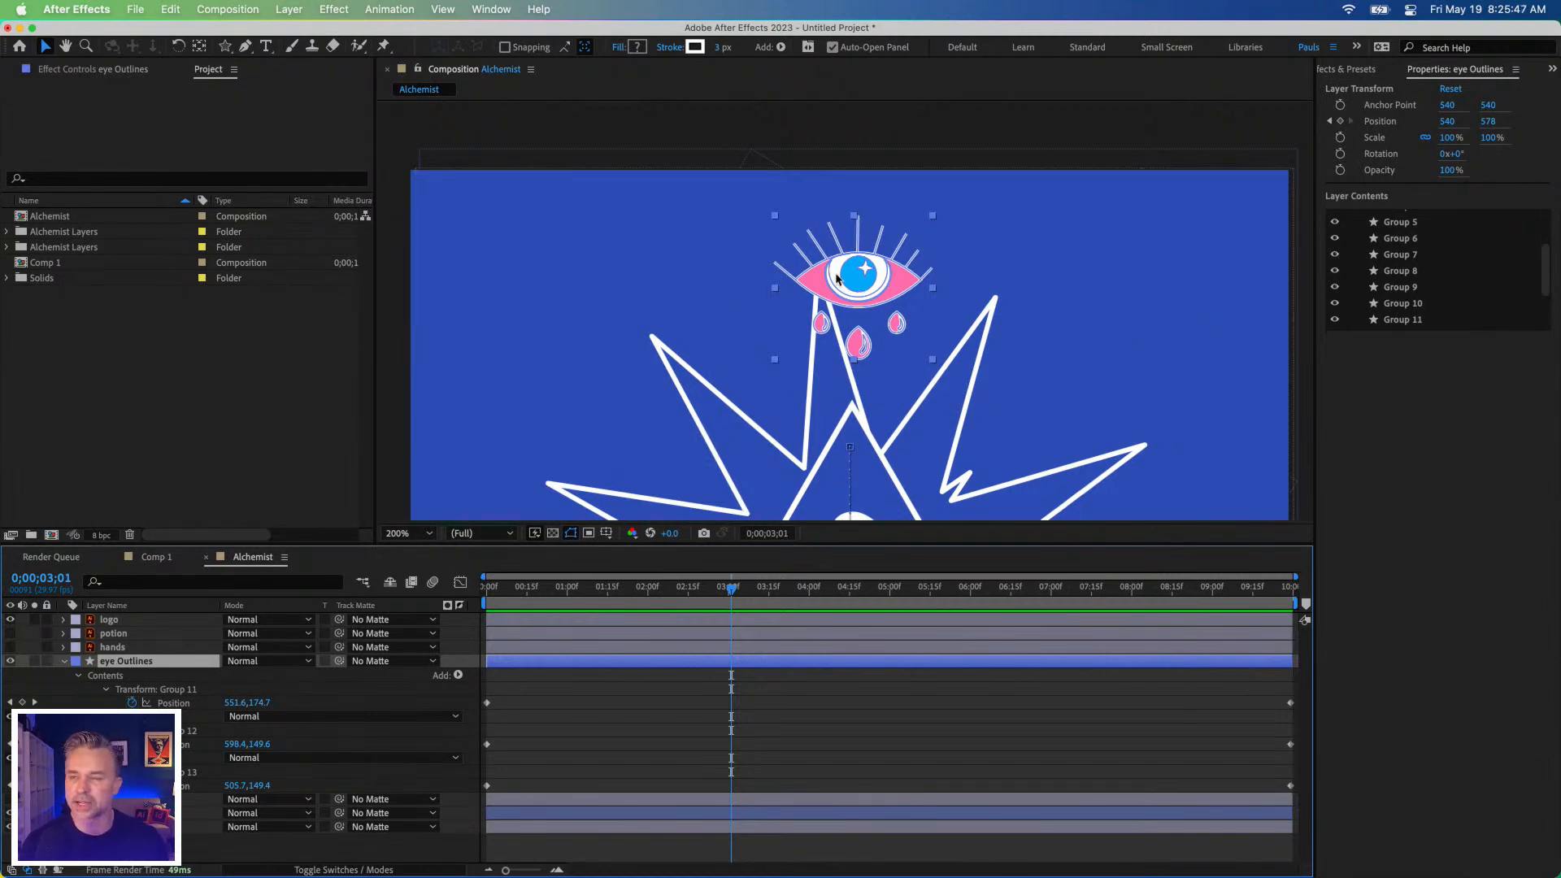
left_click(591, 707)
left_click(102, 661)
left_click(1412, 239)
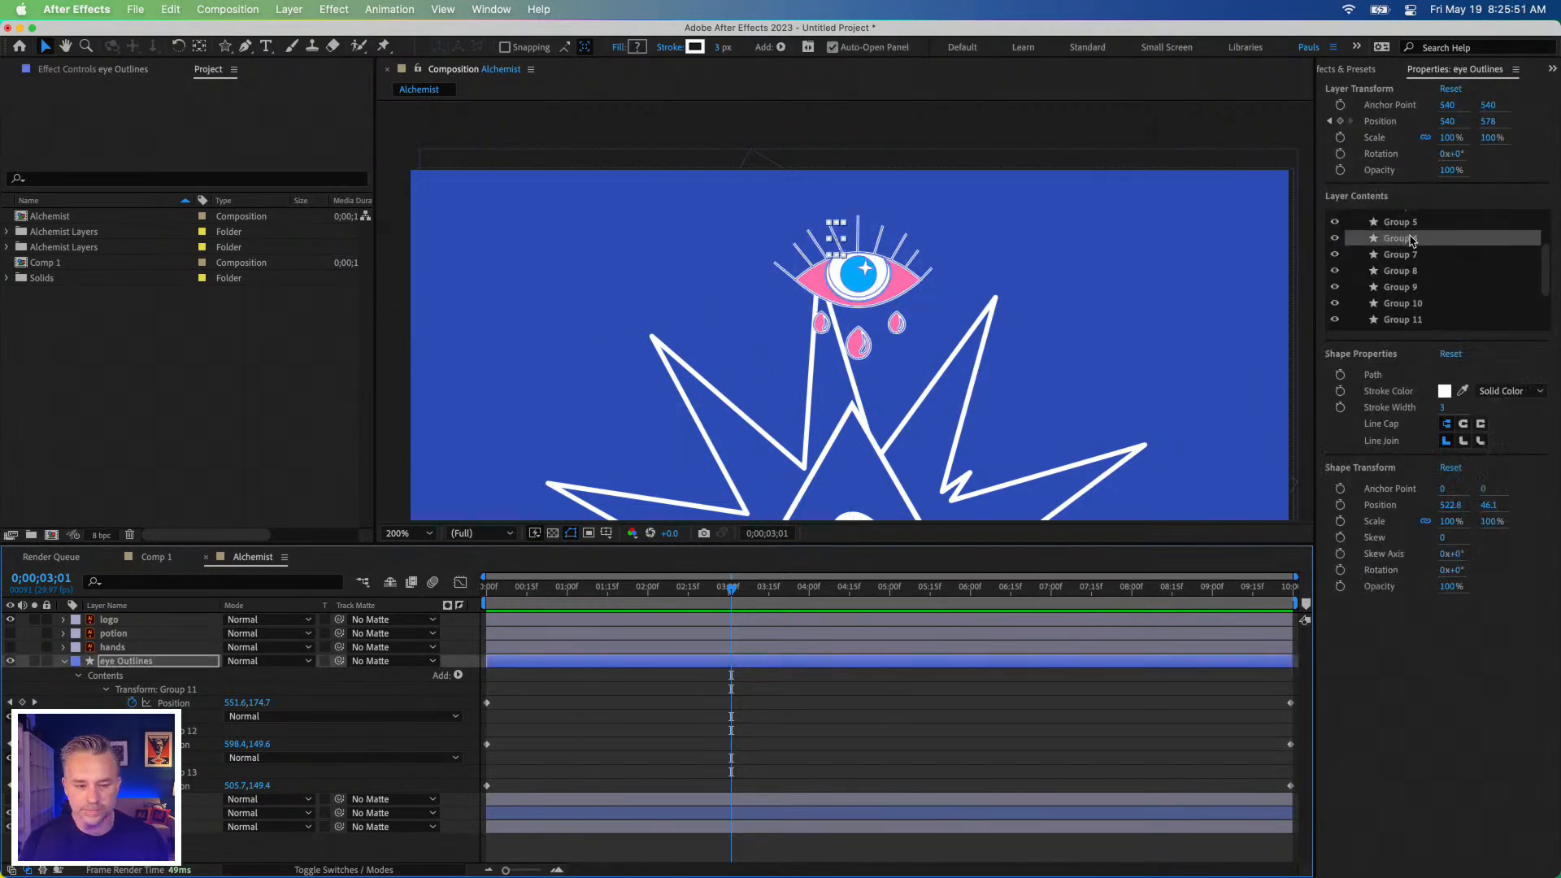
left_click(1399, 256)
left_click(1398, 272)
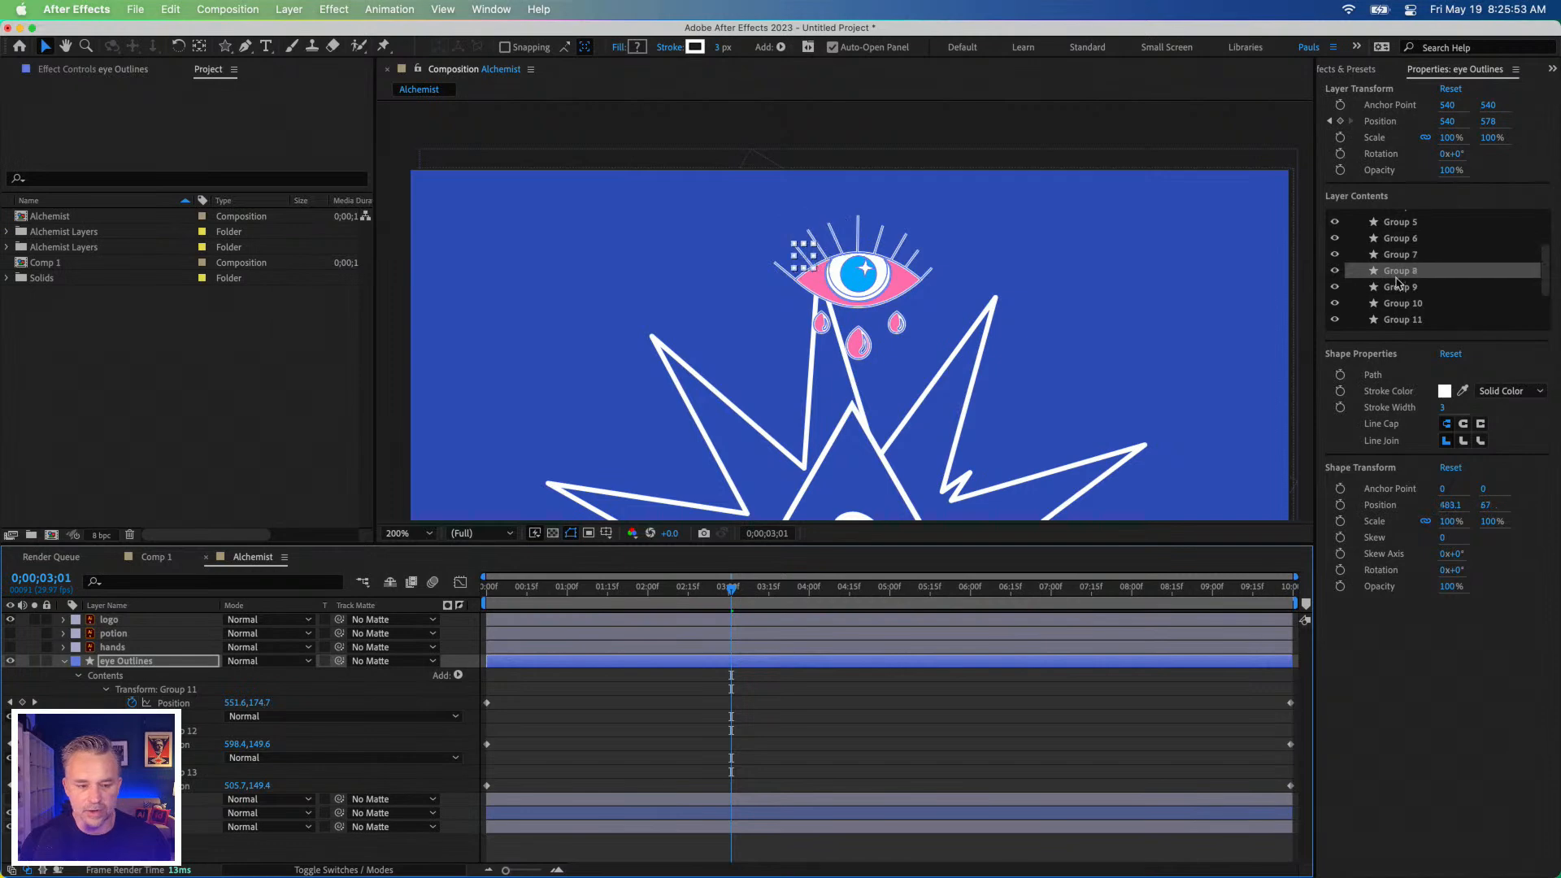
left_click(1397, 286)
left_click(1400, 271)
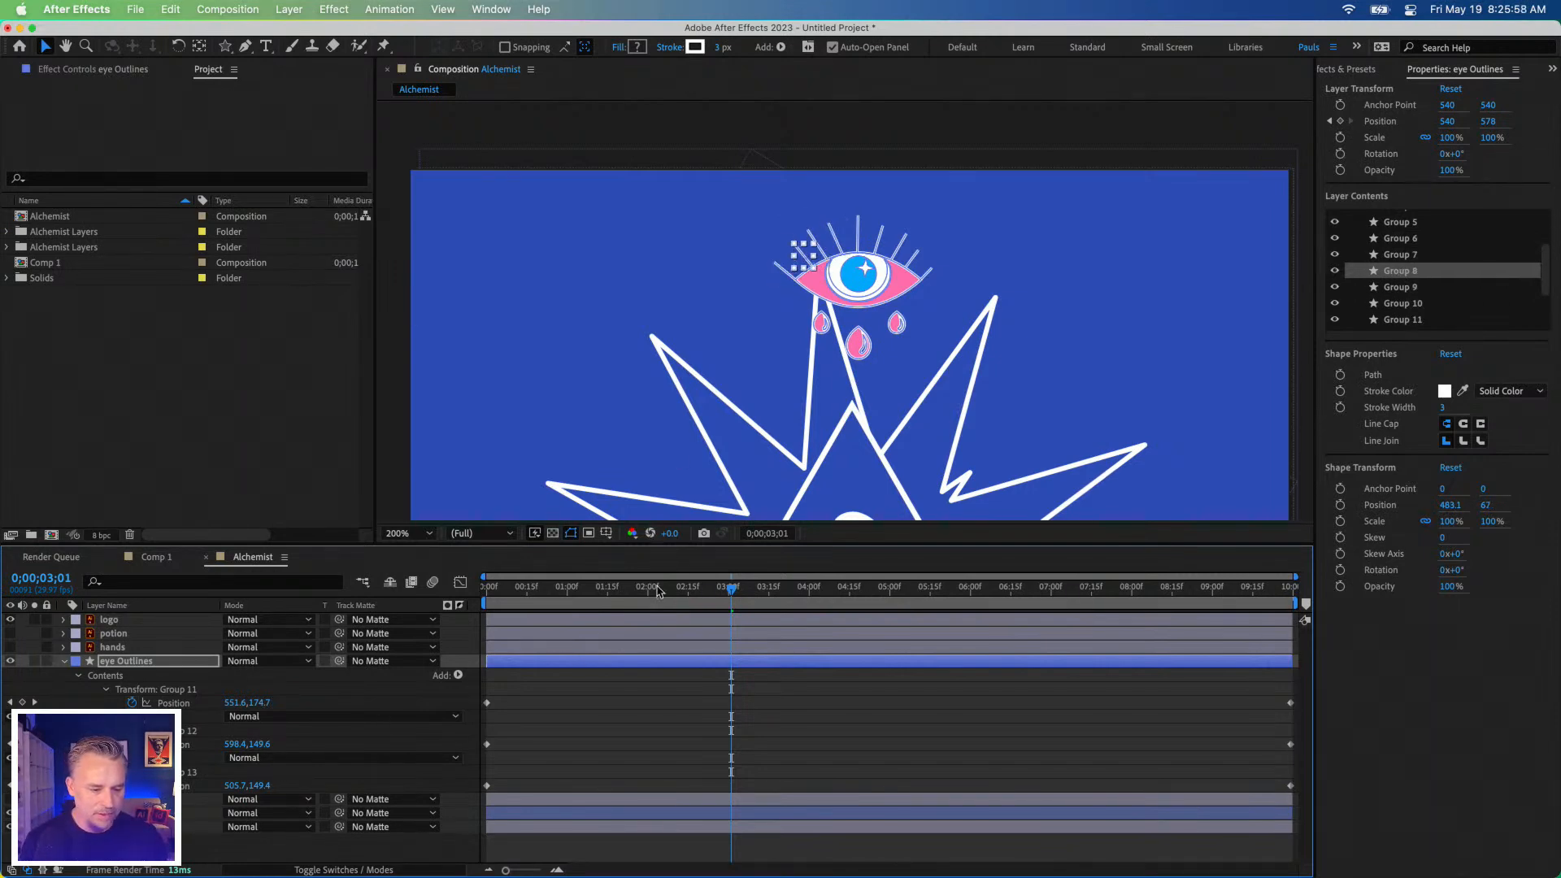
Return to the first frame, then collapse and deselect the eye Outlines layer.
key("Home")
left_click(66, 662)
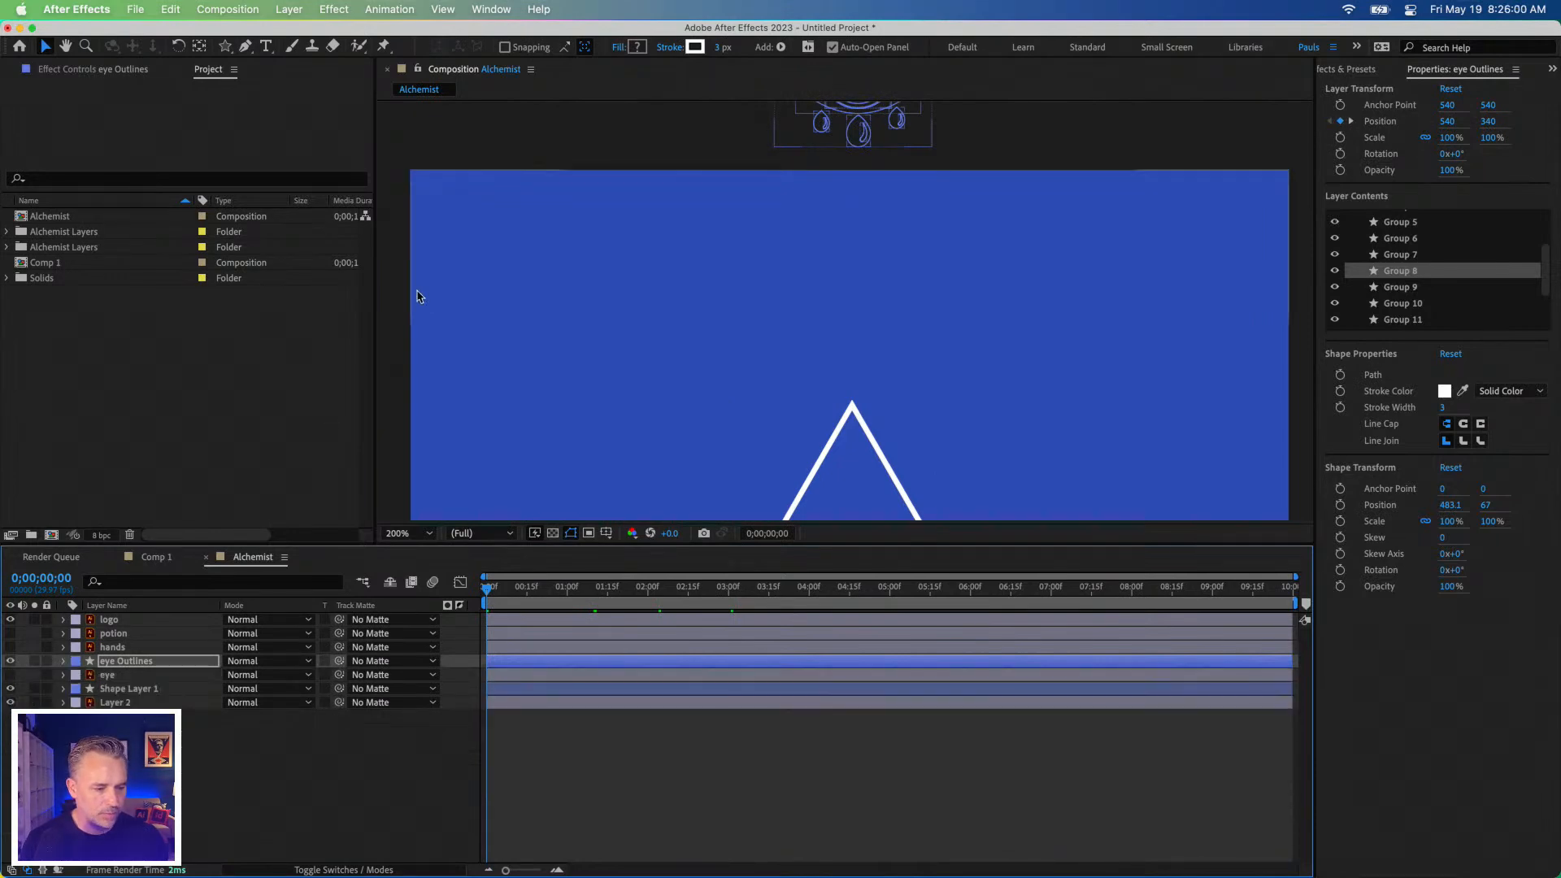
left_click(432, 139)
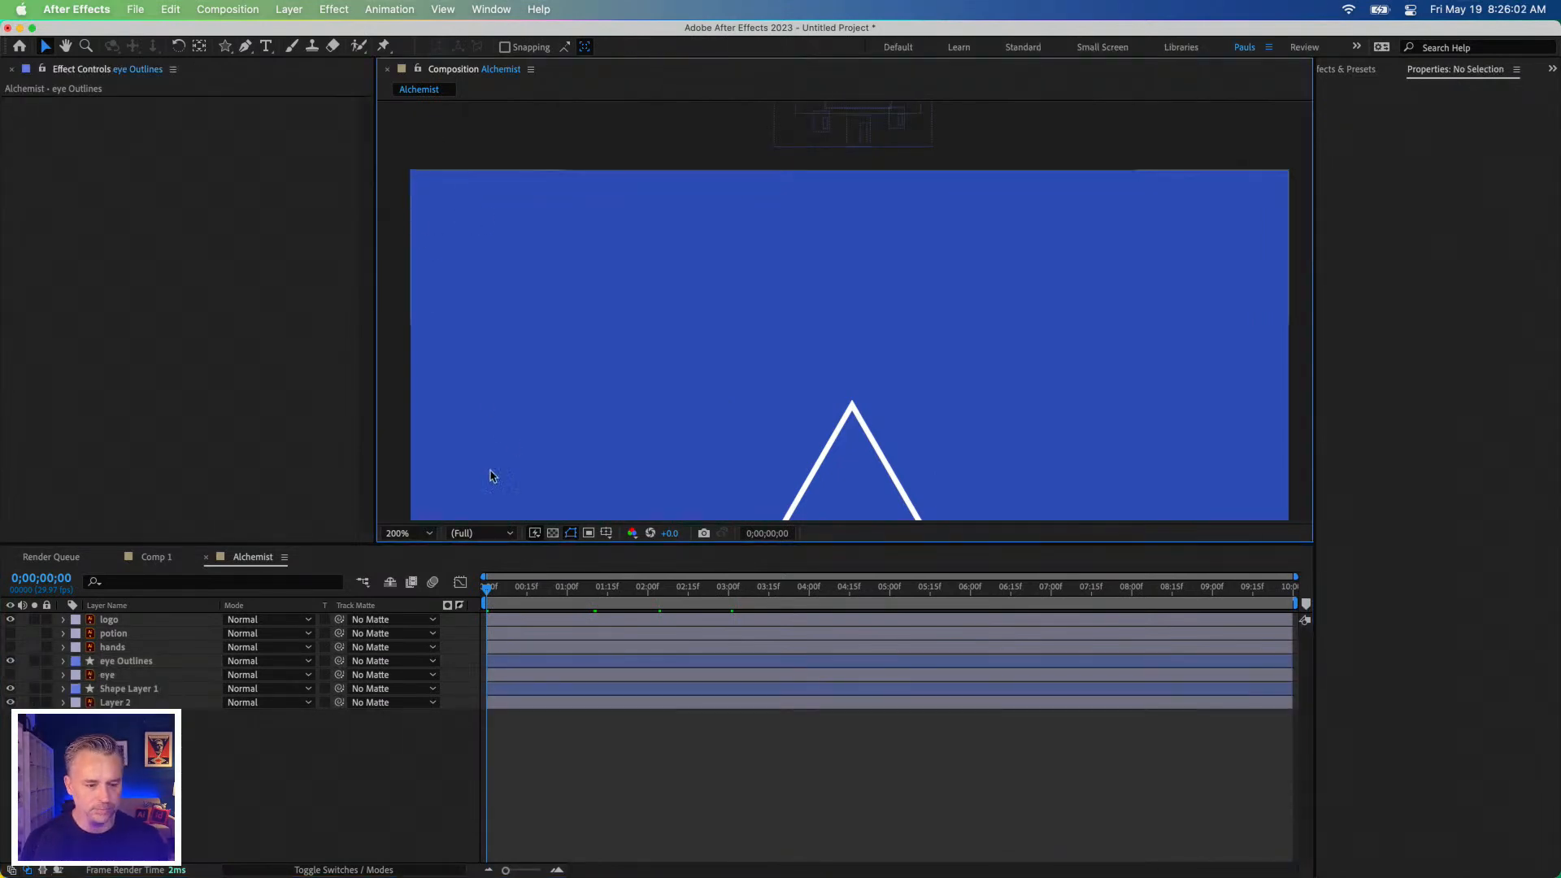
Bring the Project panel back into view in place of the Effect Controls.
left_click(209, 75)
left_click(491, 10)
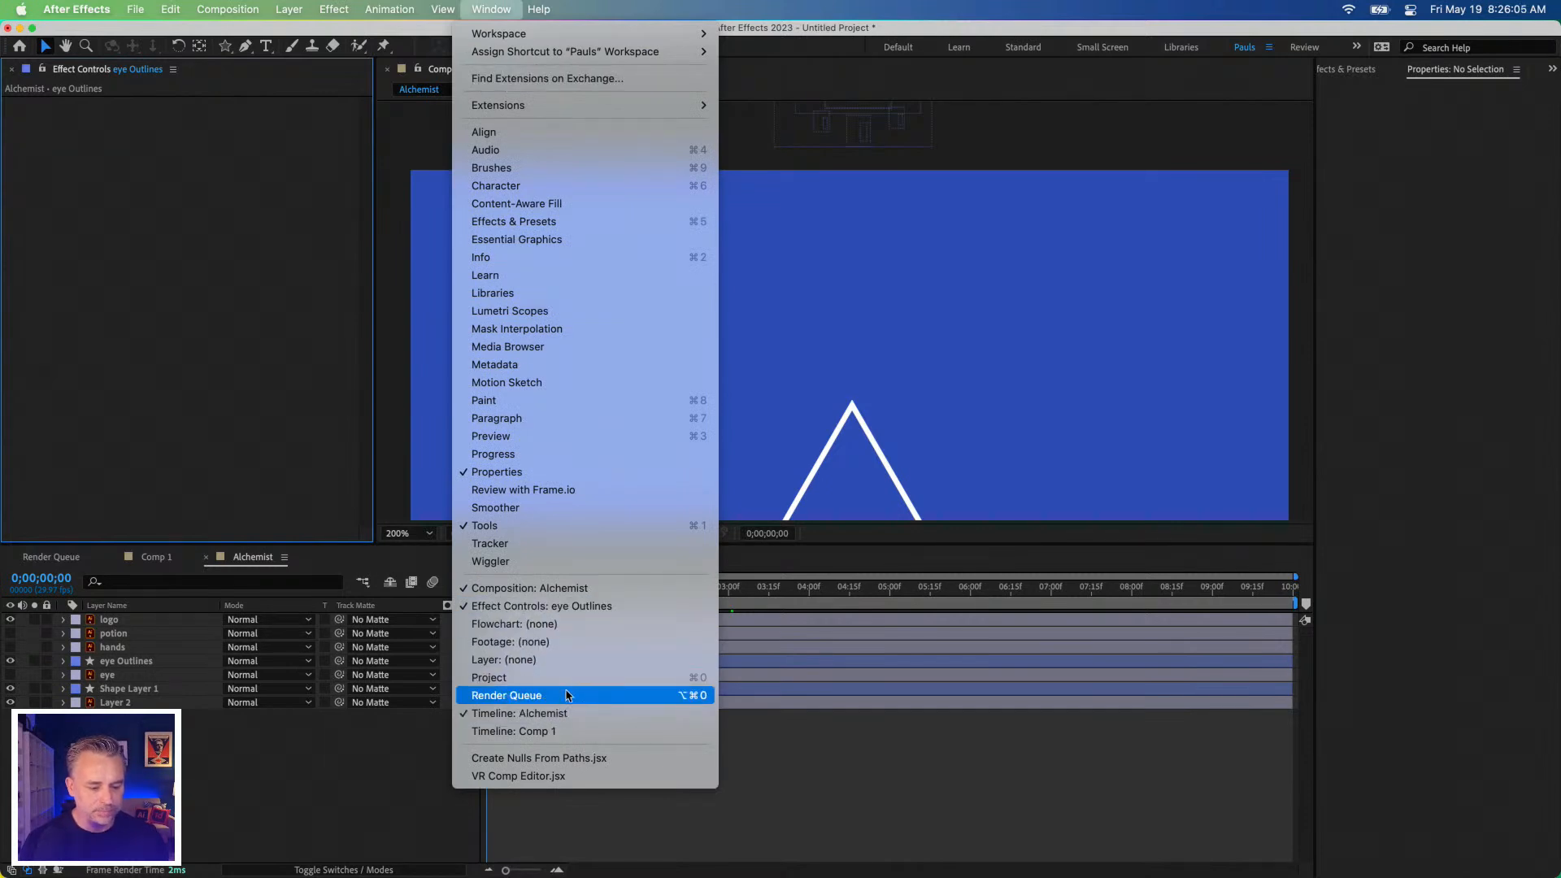
left_click(553, 678)
left_click(495, 154)
key("super+0")
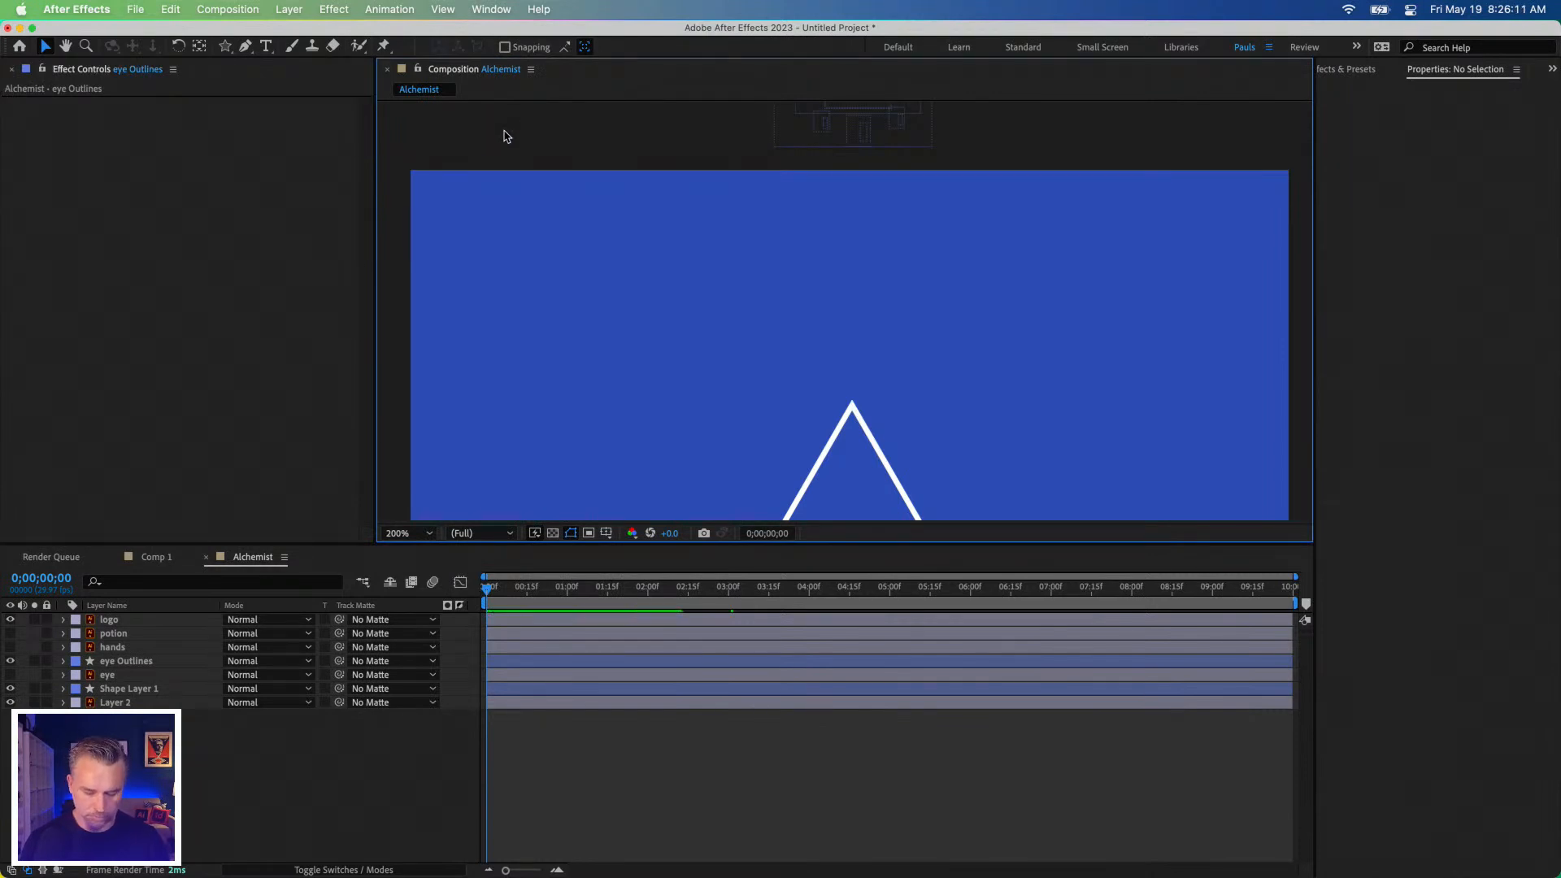
key("super+0")
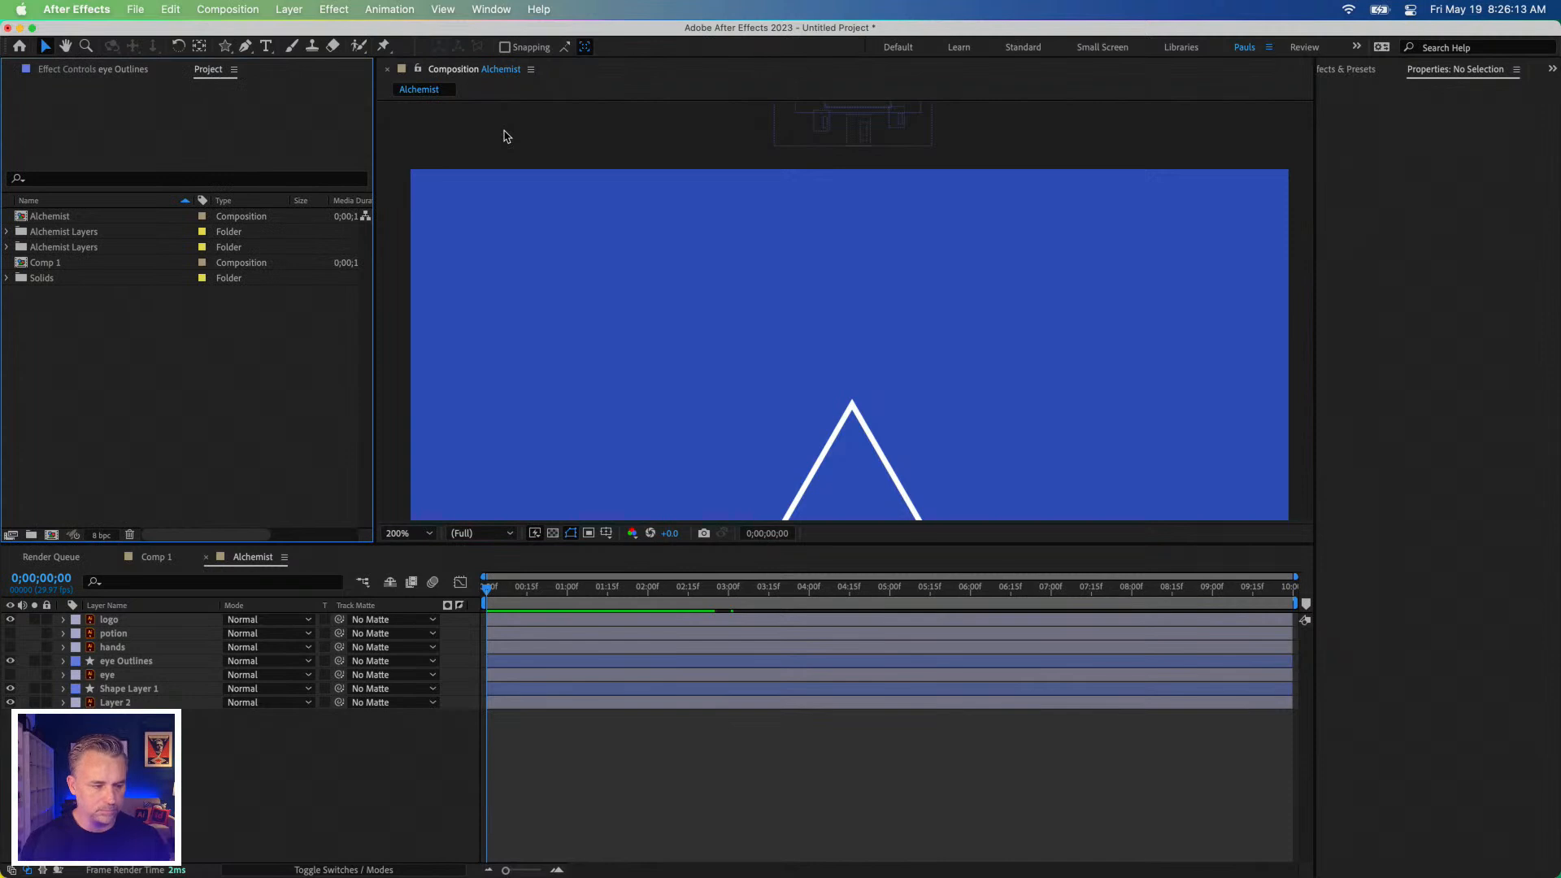
left_click(503, 136)
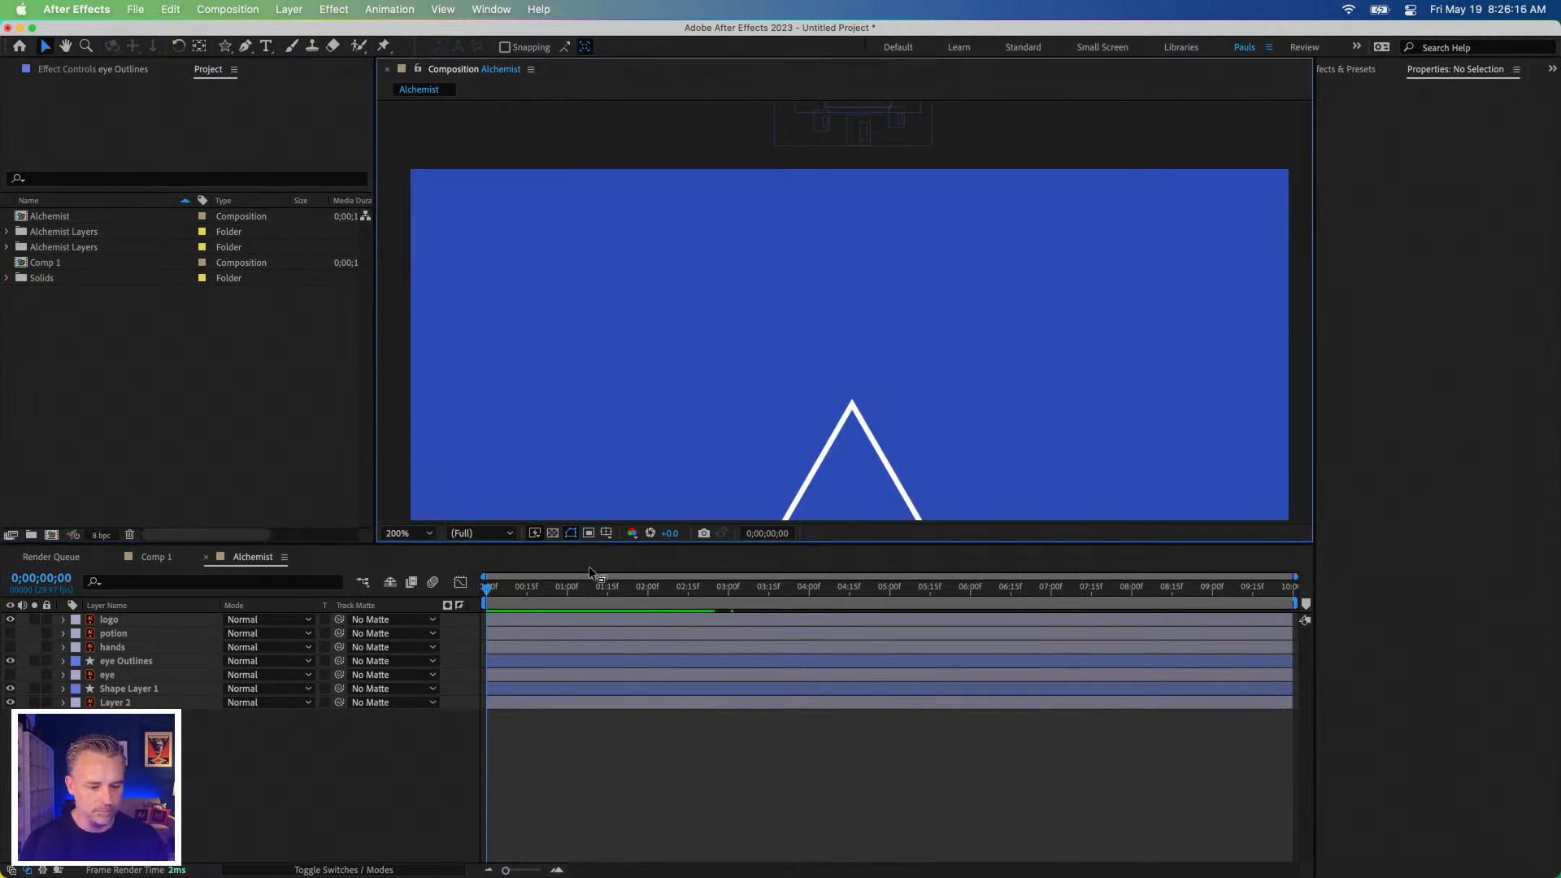
Enlarge the composition viewer's height and fit the whole composition inside it.
left_click_drag(594, 543, 593, 623)
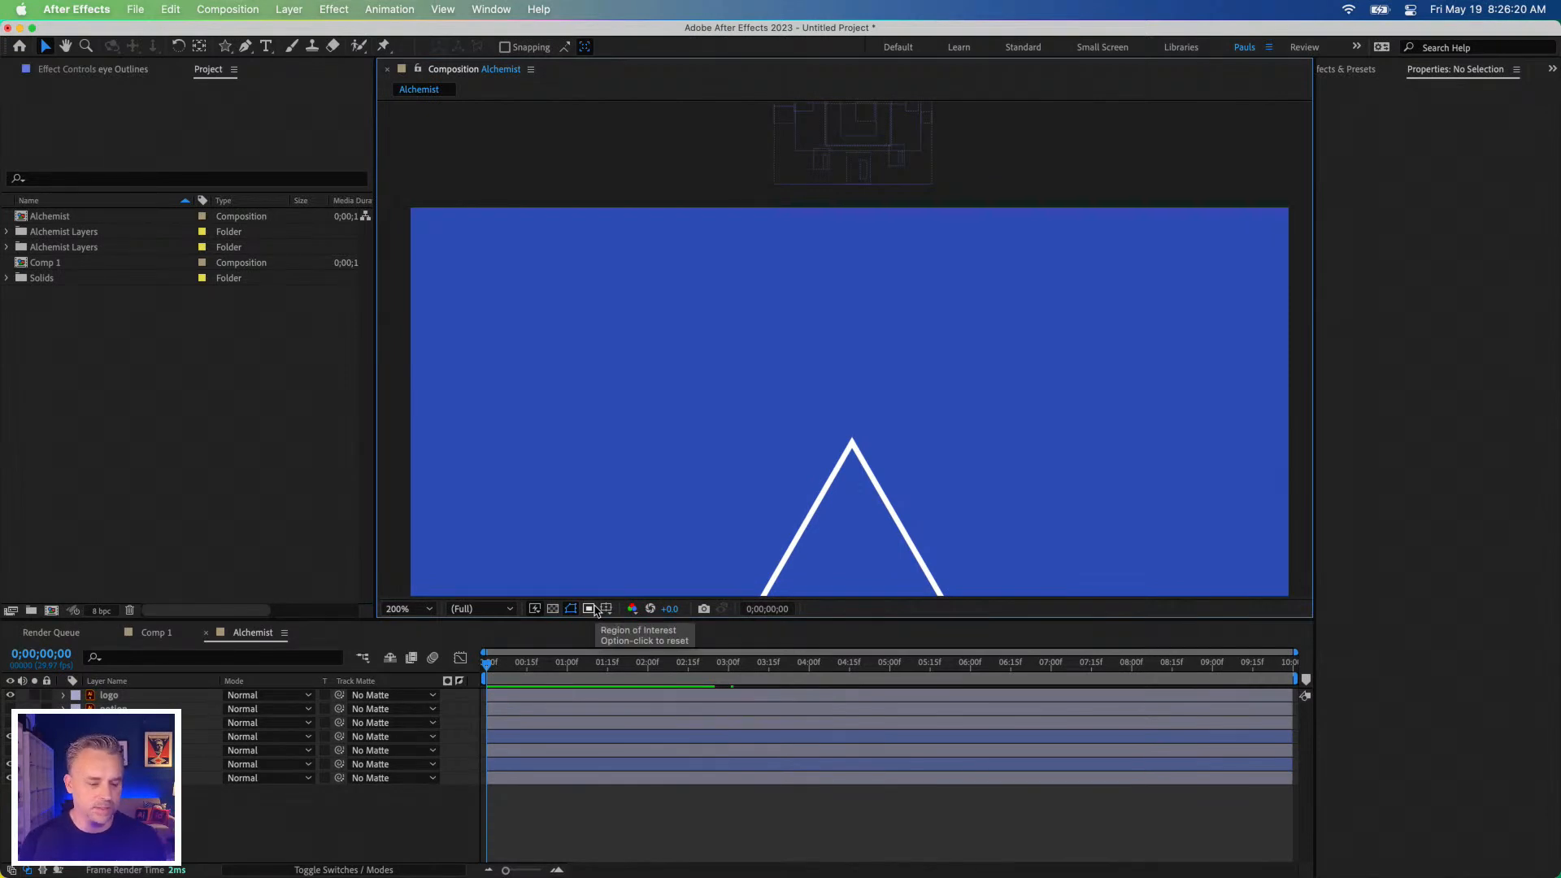
left_click(408, 609)
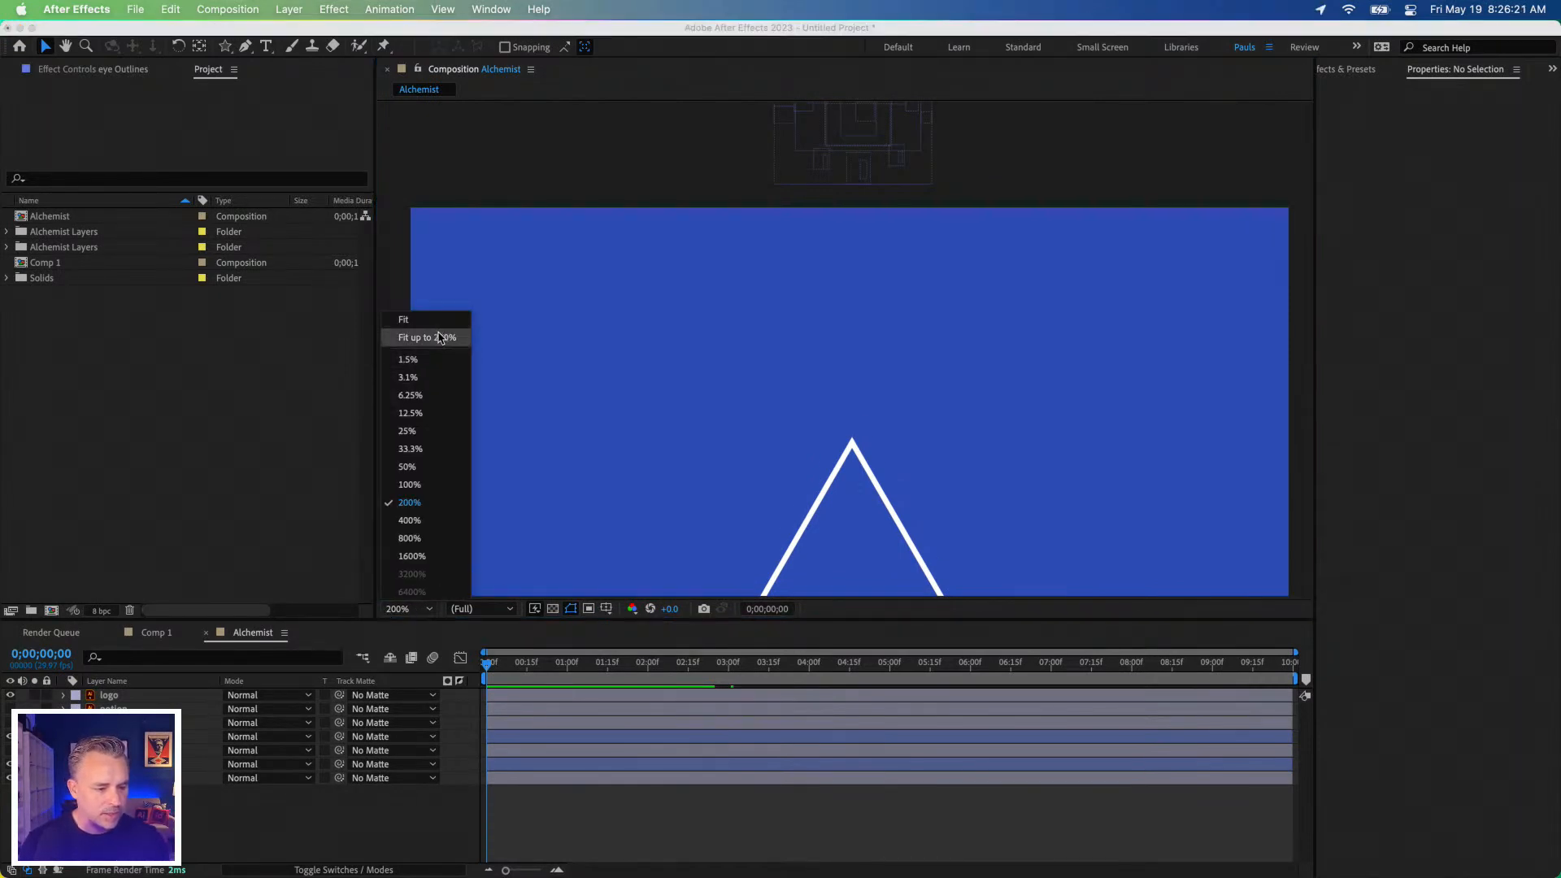
left_click(409, 321)
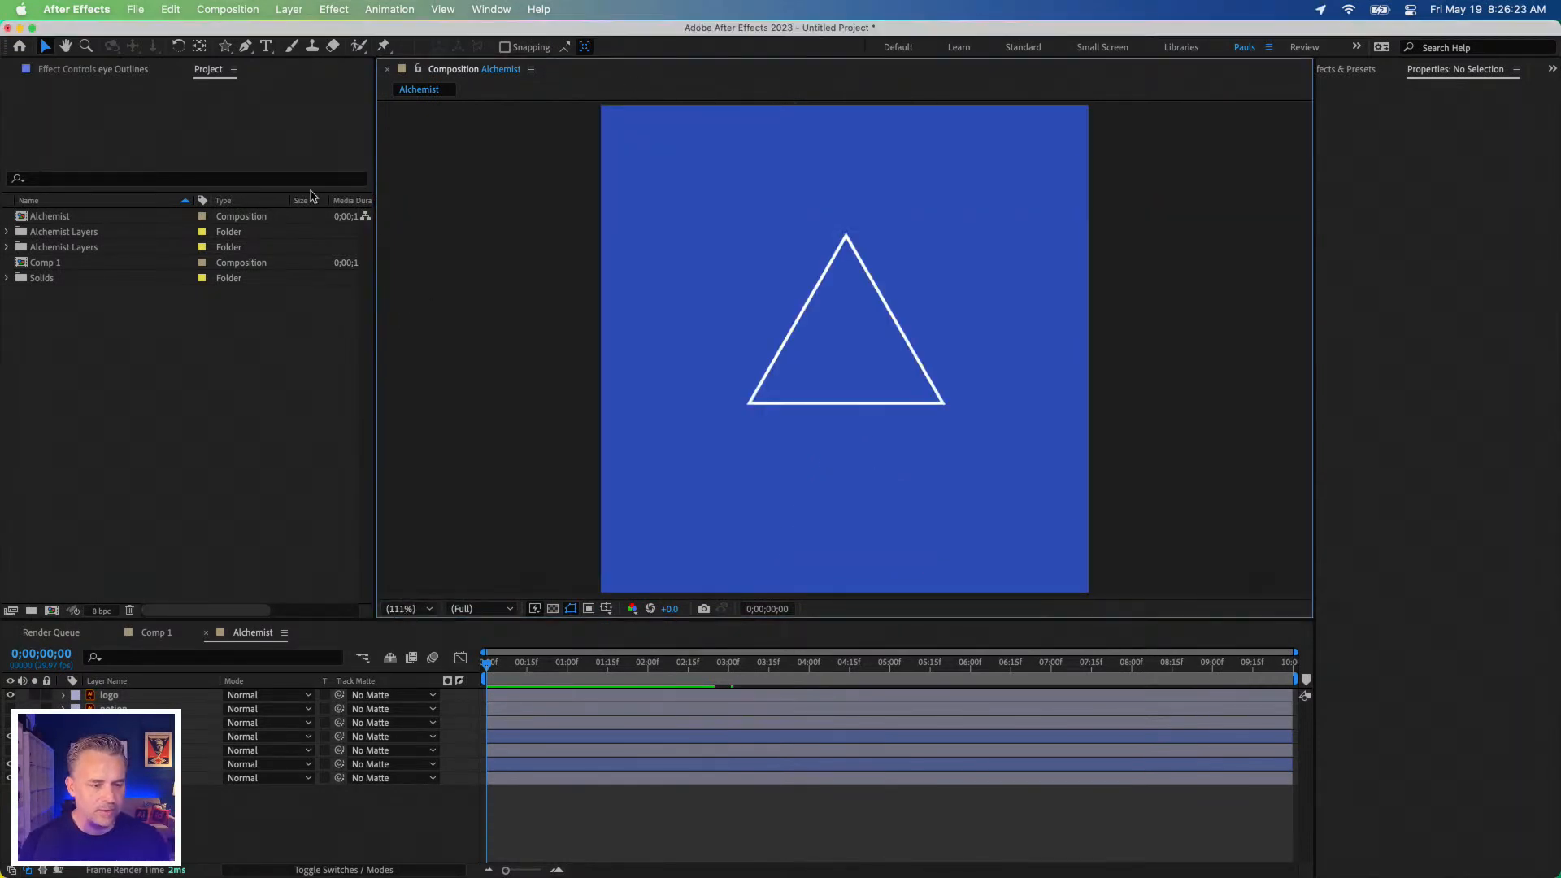
Find the Stroke effect and apply it to the logo layer, with the playhead at 0;00;05;05.
left_click_drag(493, 662, 904, 675)
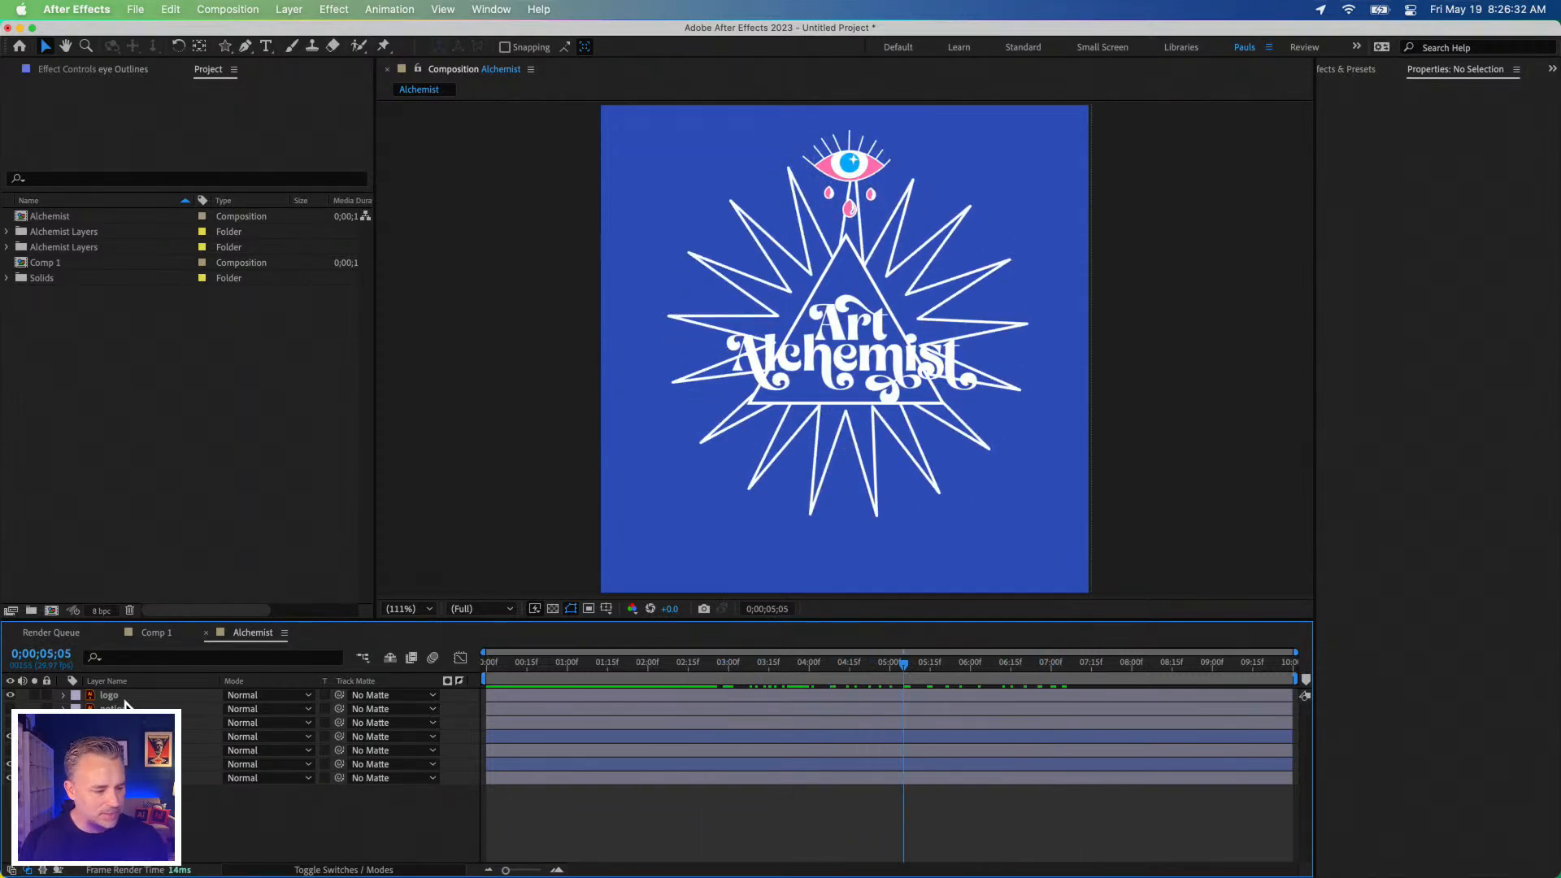
left_click(122, 697)
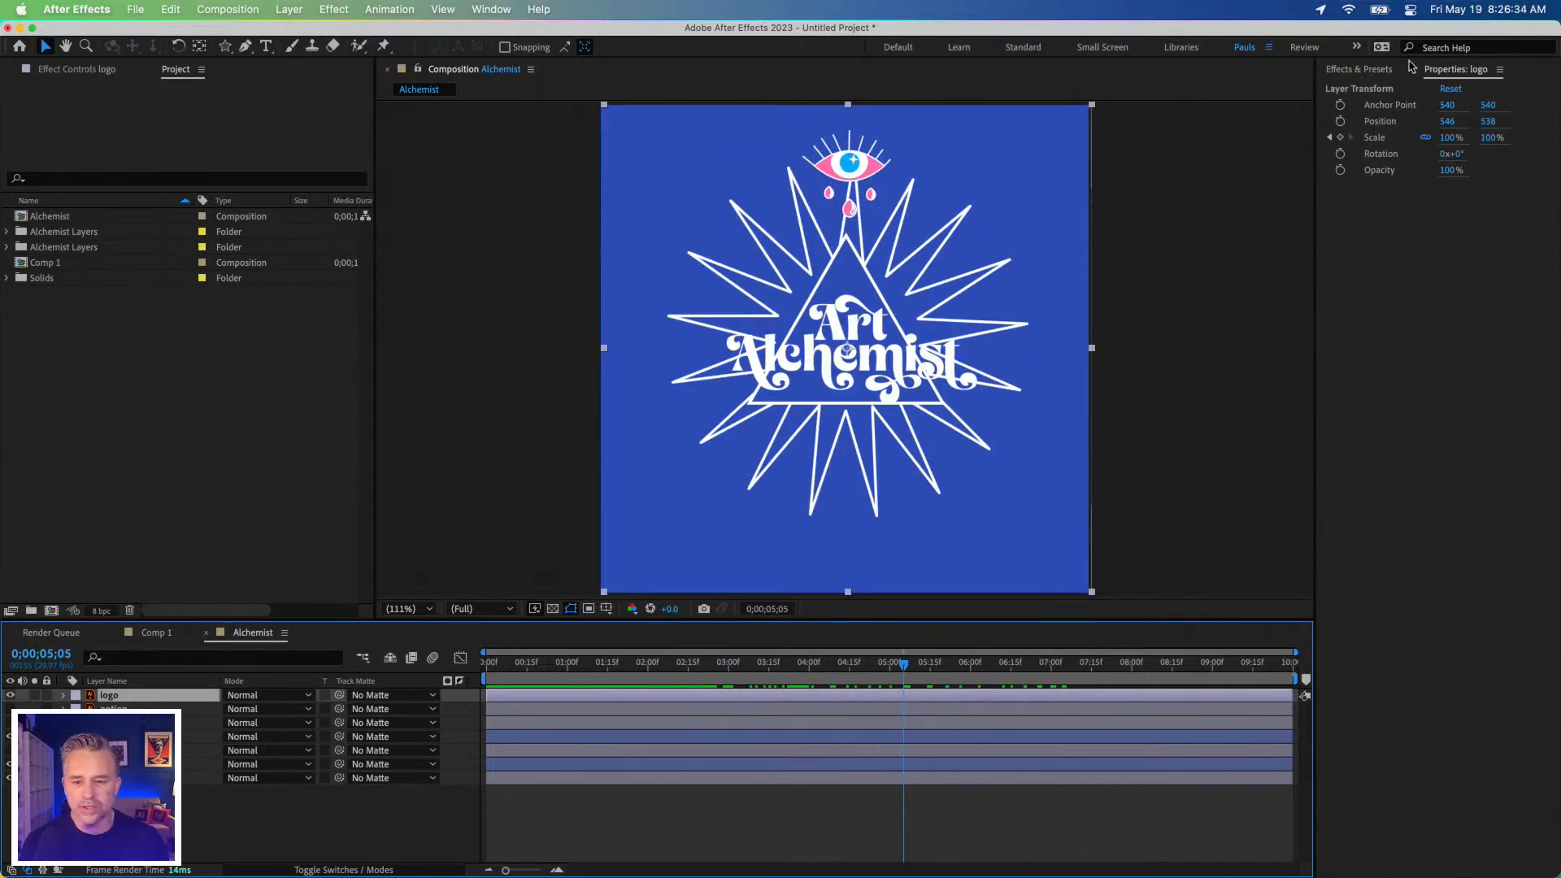
left_click(1365, 70)
left_click(1372, 90)
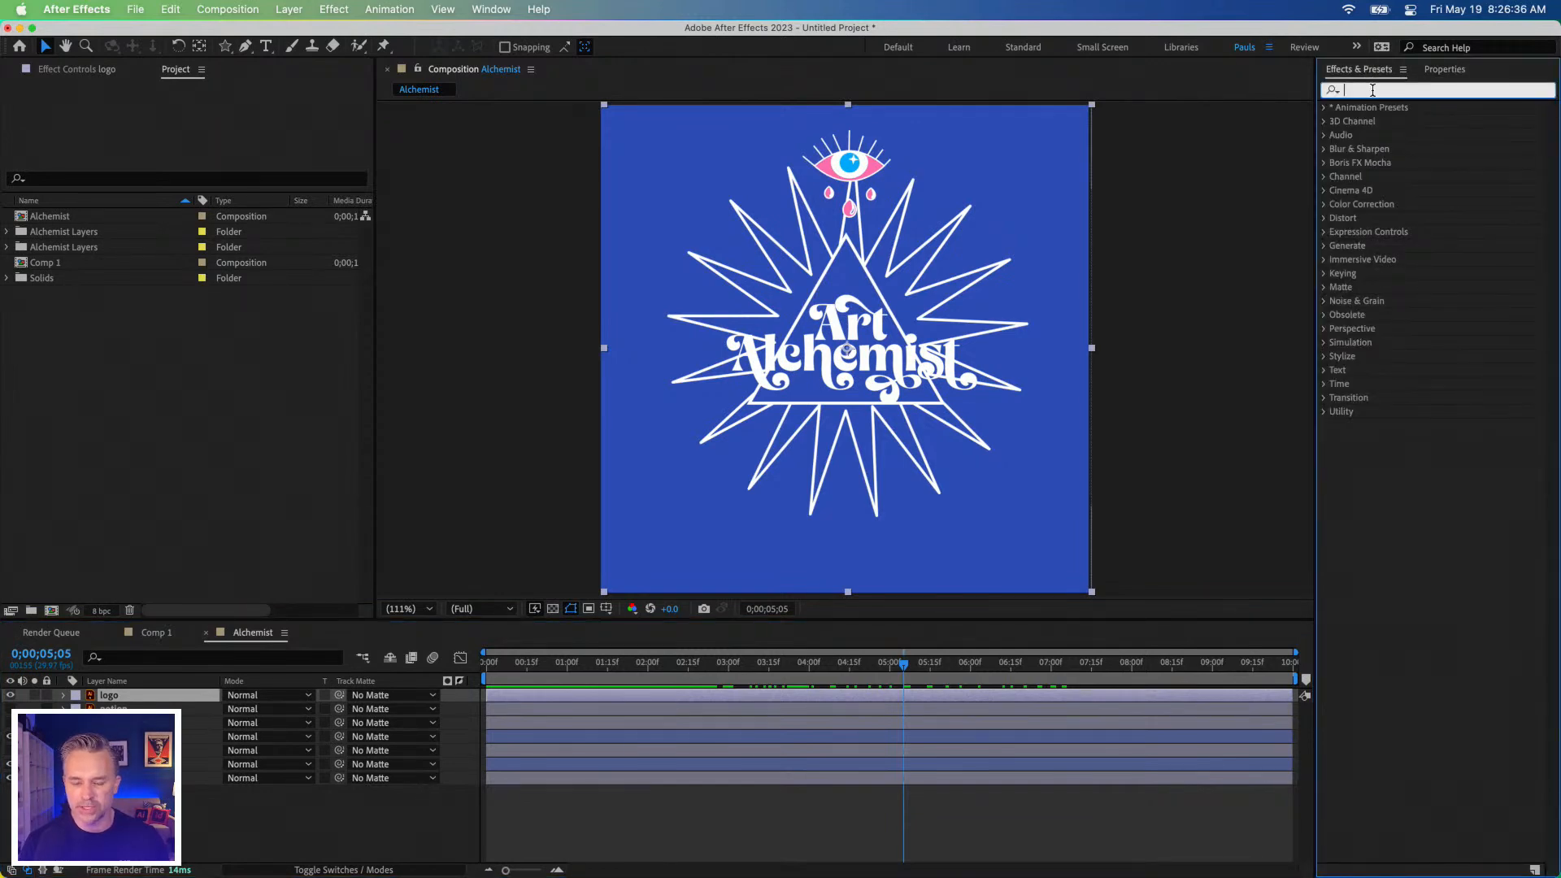
type("stroke")
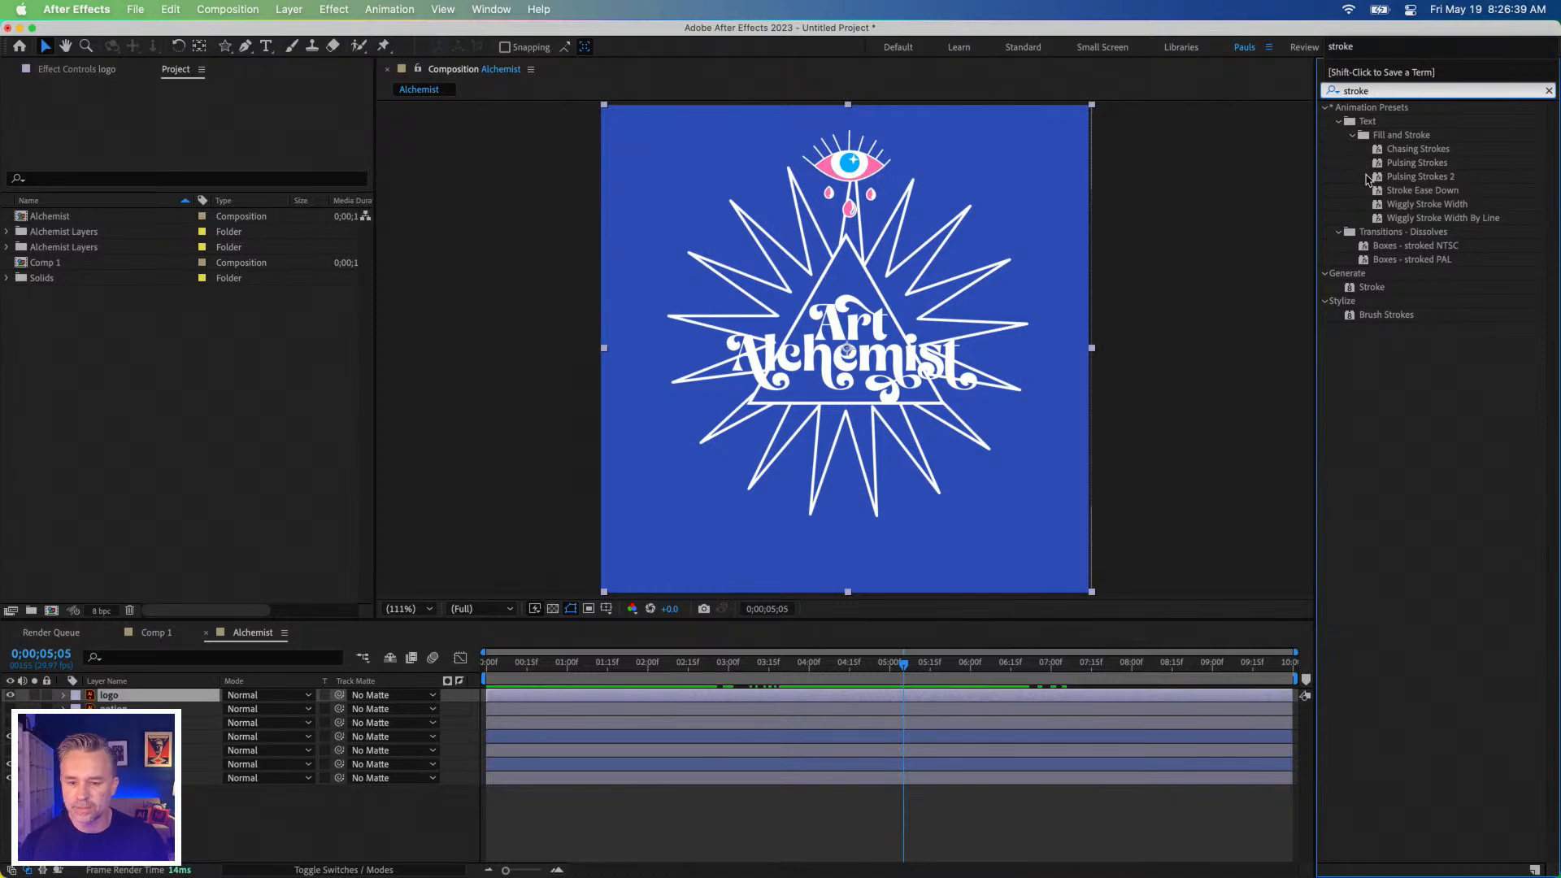
mouse_move(1360, 288)
left_mouse_down()
mouse_move(195, 731)
mouse_move(149, 699)
left_mouse_up()
left_click(151, 697)
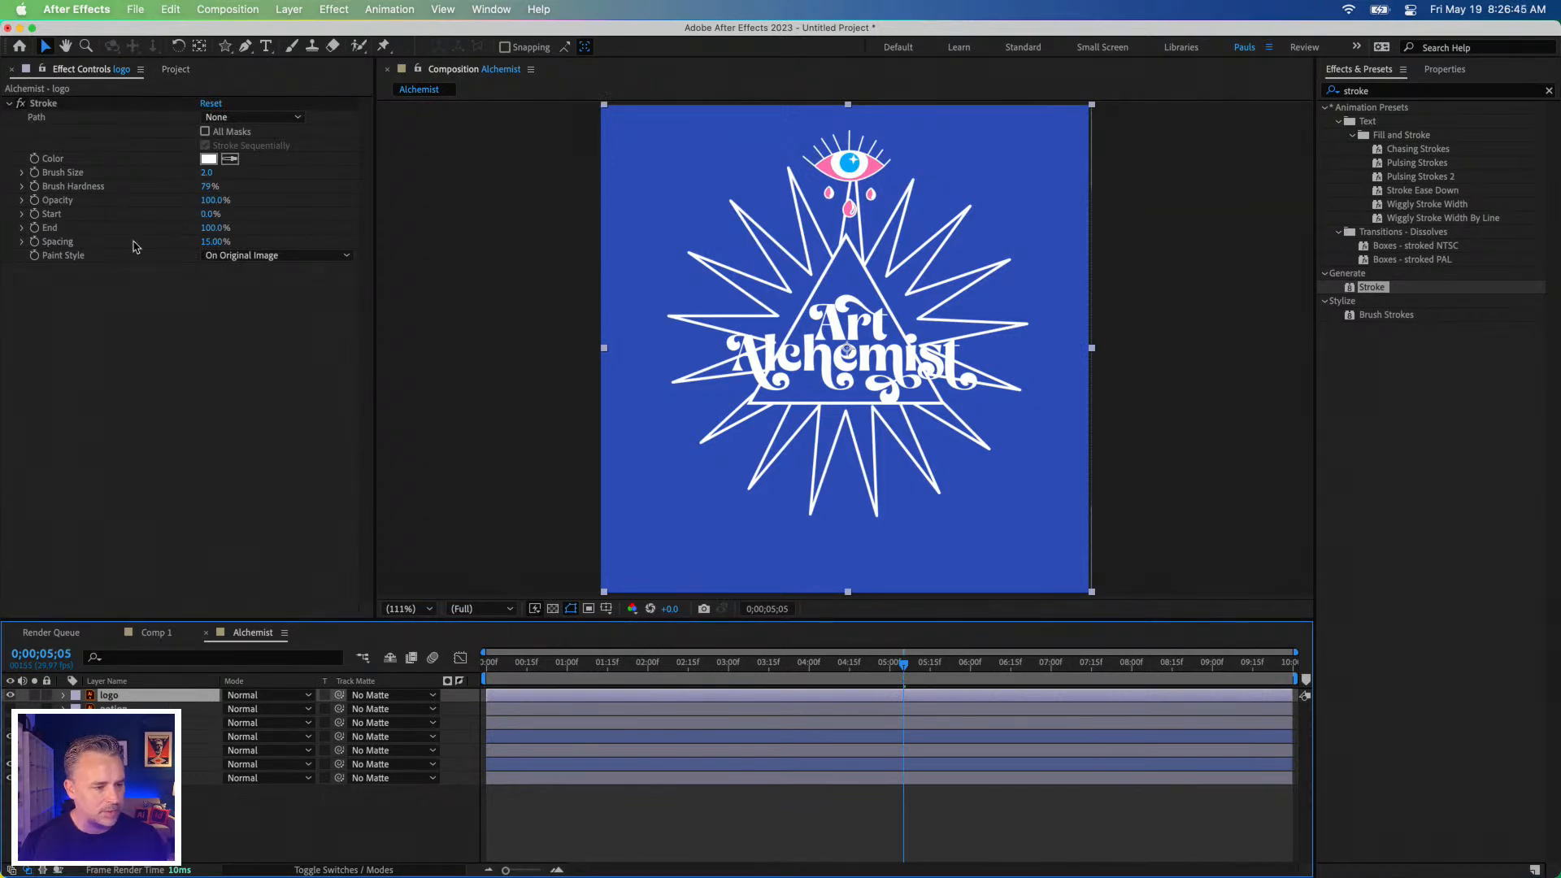
Match the logo's Stroke effect color to the composition's blue background and set the brush size to 15.2.
left_click(230, 158)
left_click(658, 201)
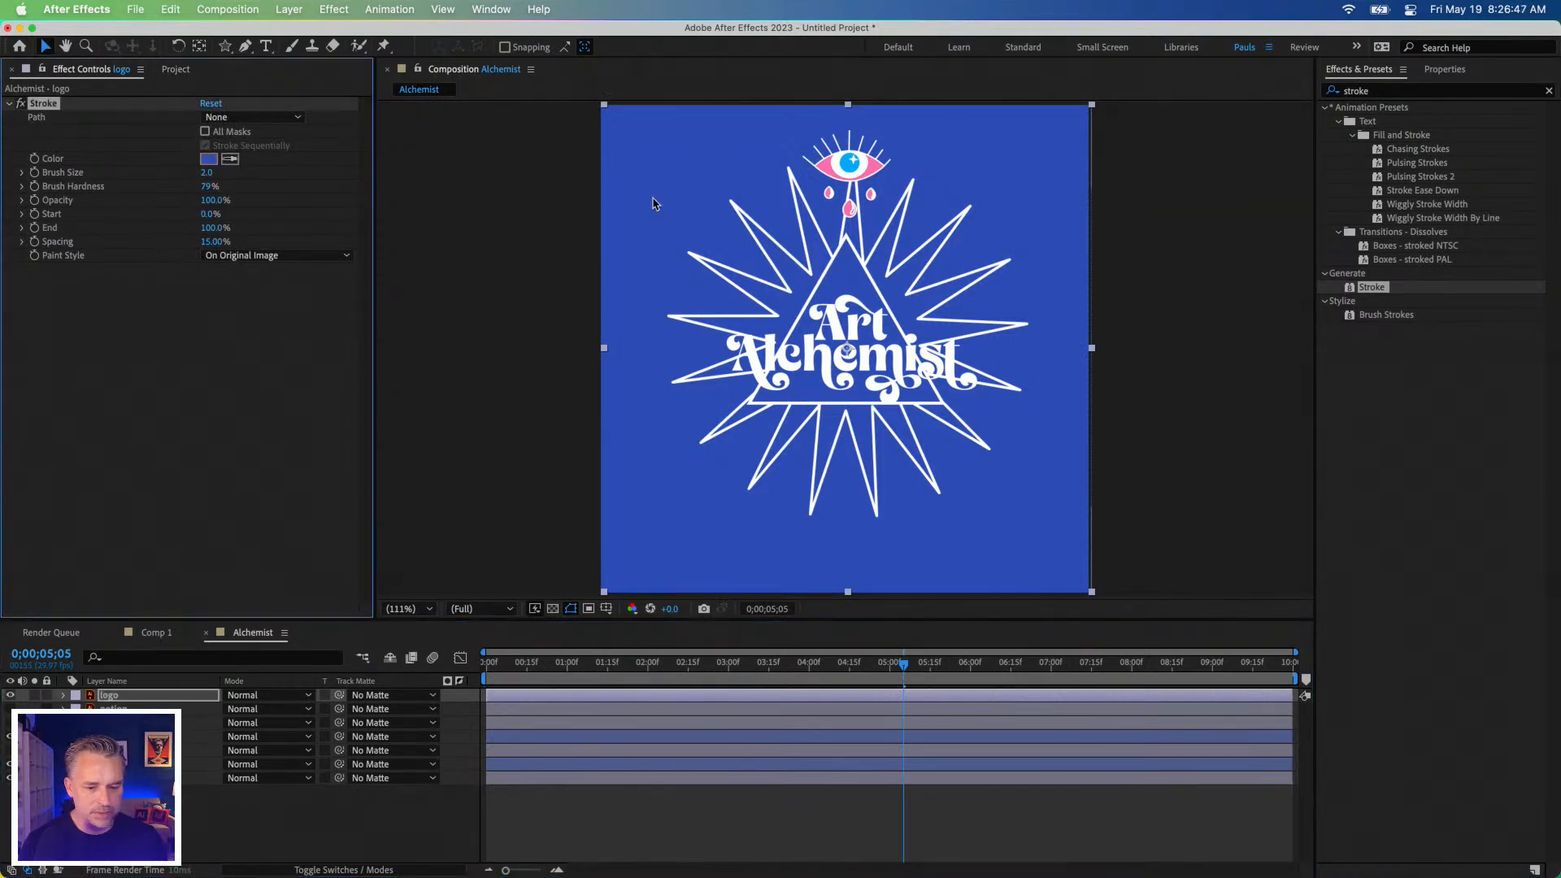
left_click_drag(204, 178, 362, 200)
mouse_move(1392, 162)
left_mouse_down()
mouse_move(1382, 172)
mouse_move(1461, 221)
mouse_move(1463, 173)
left_mouse_up()
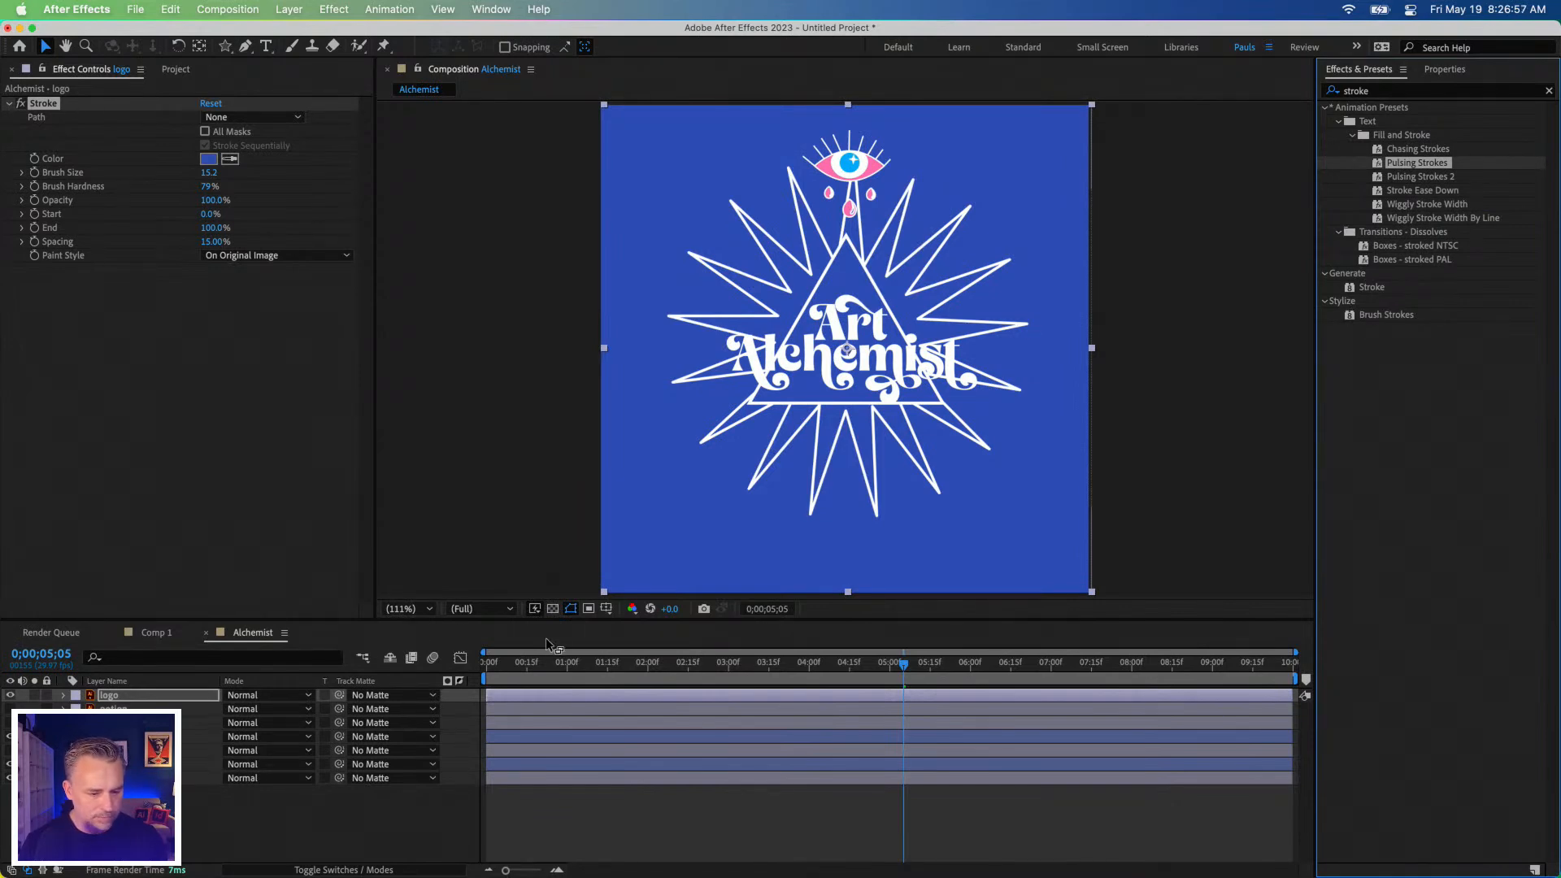
Change the logo's Stroke effect color to bright green and reduce the brush size to 7.7.
left_click(209, 158)
left_click(1127, 406)
key("Return")
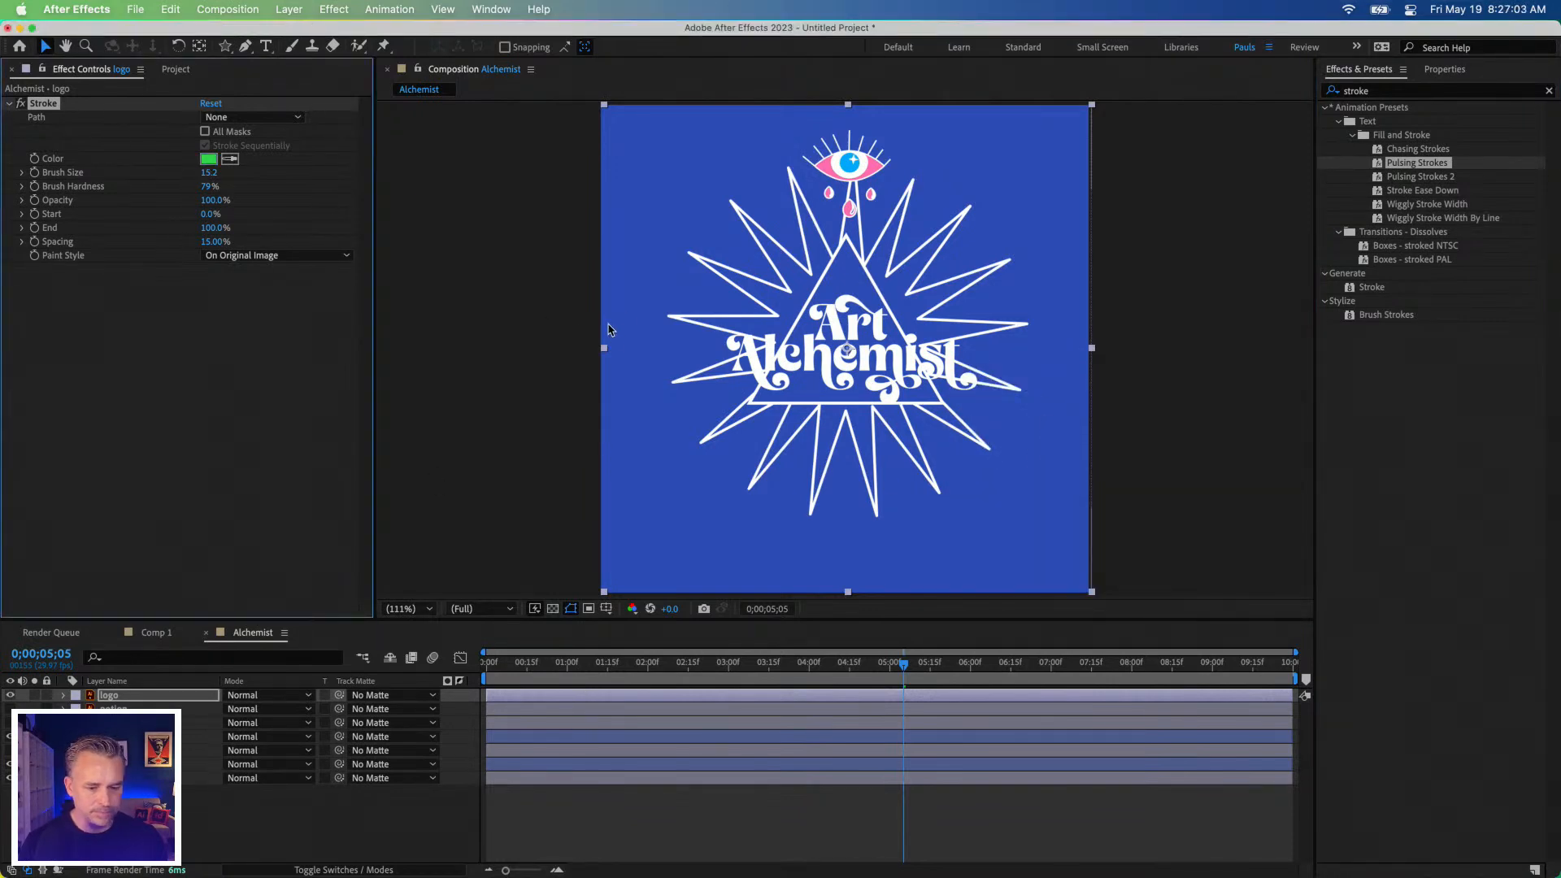
mouse_move(209, 172)
left_mouse_down()
mouse_move(312, 172)
mouse_move(113, 170)
left_mouse_up()
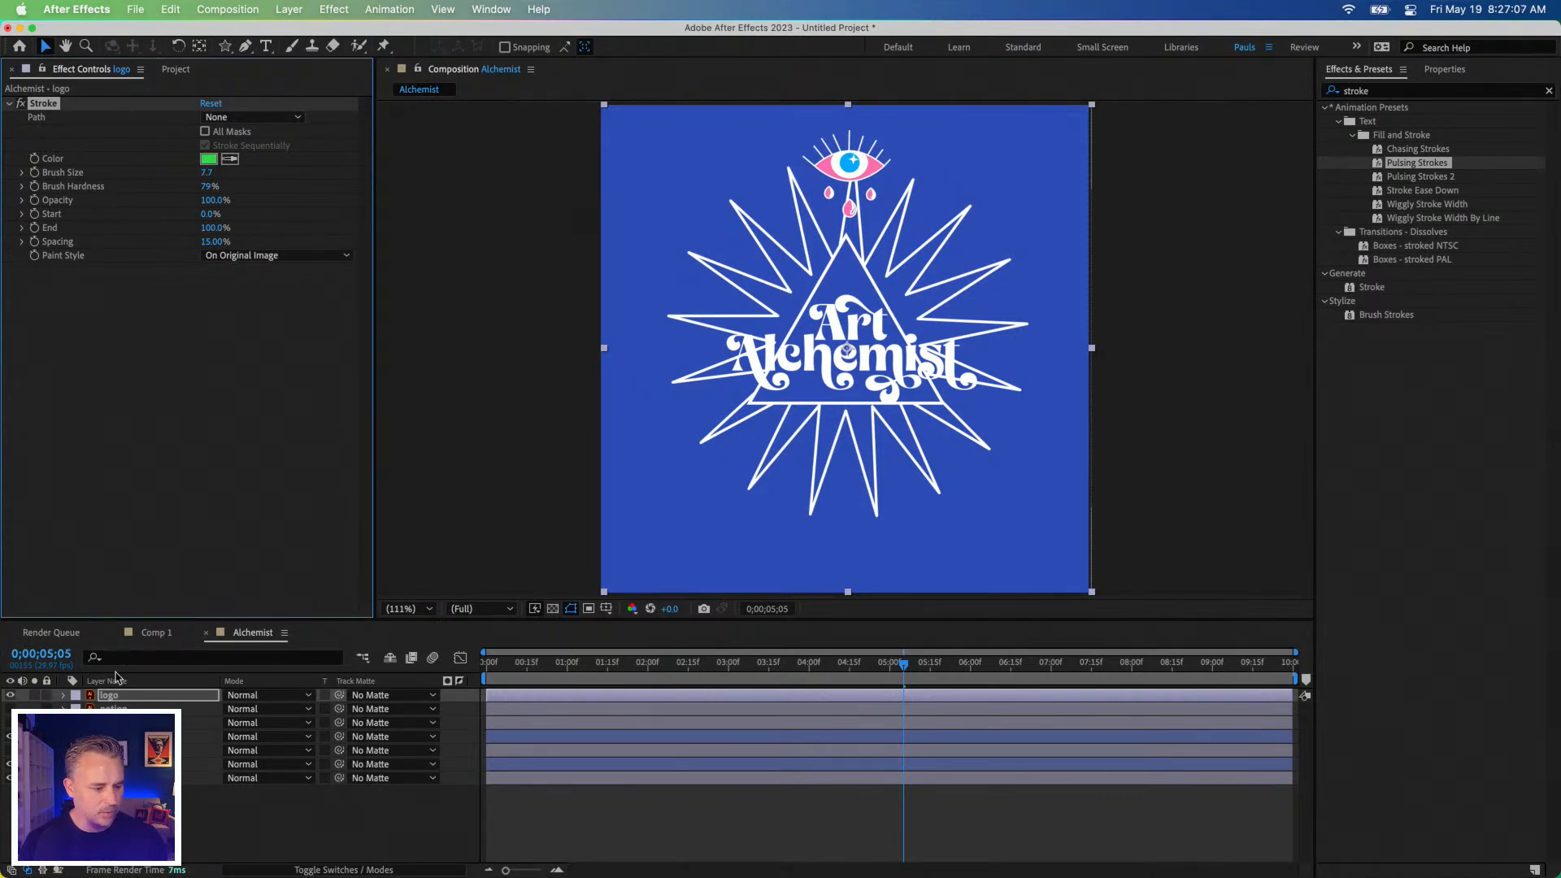
Delete the Stroke effect from the logo layer.
left_click(118, 696)
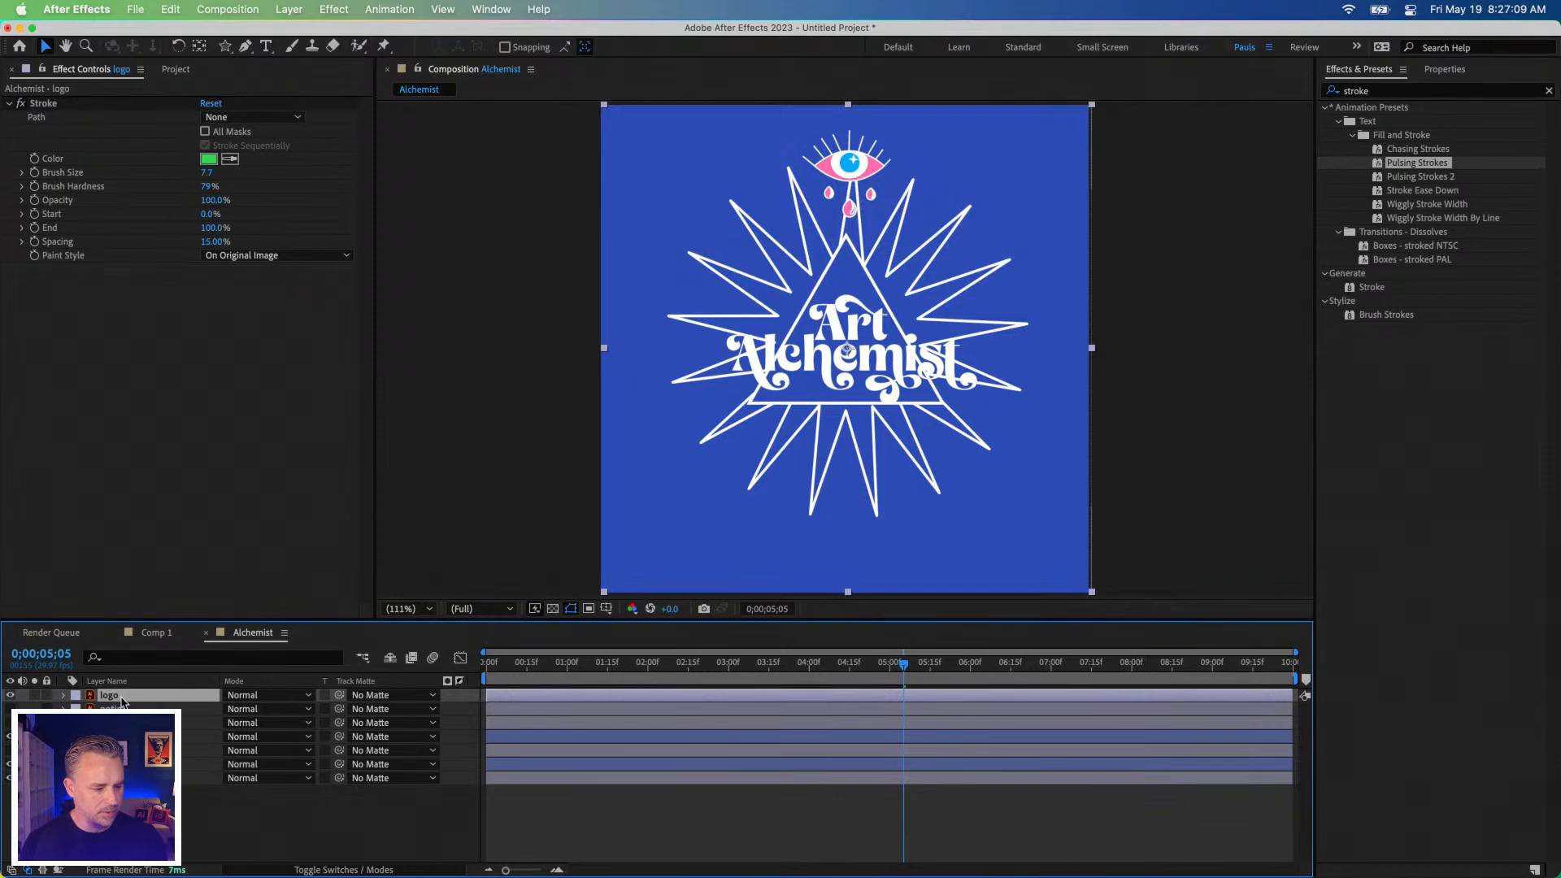
left_click(40, 105)
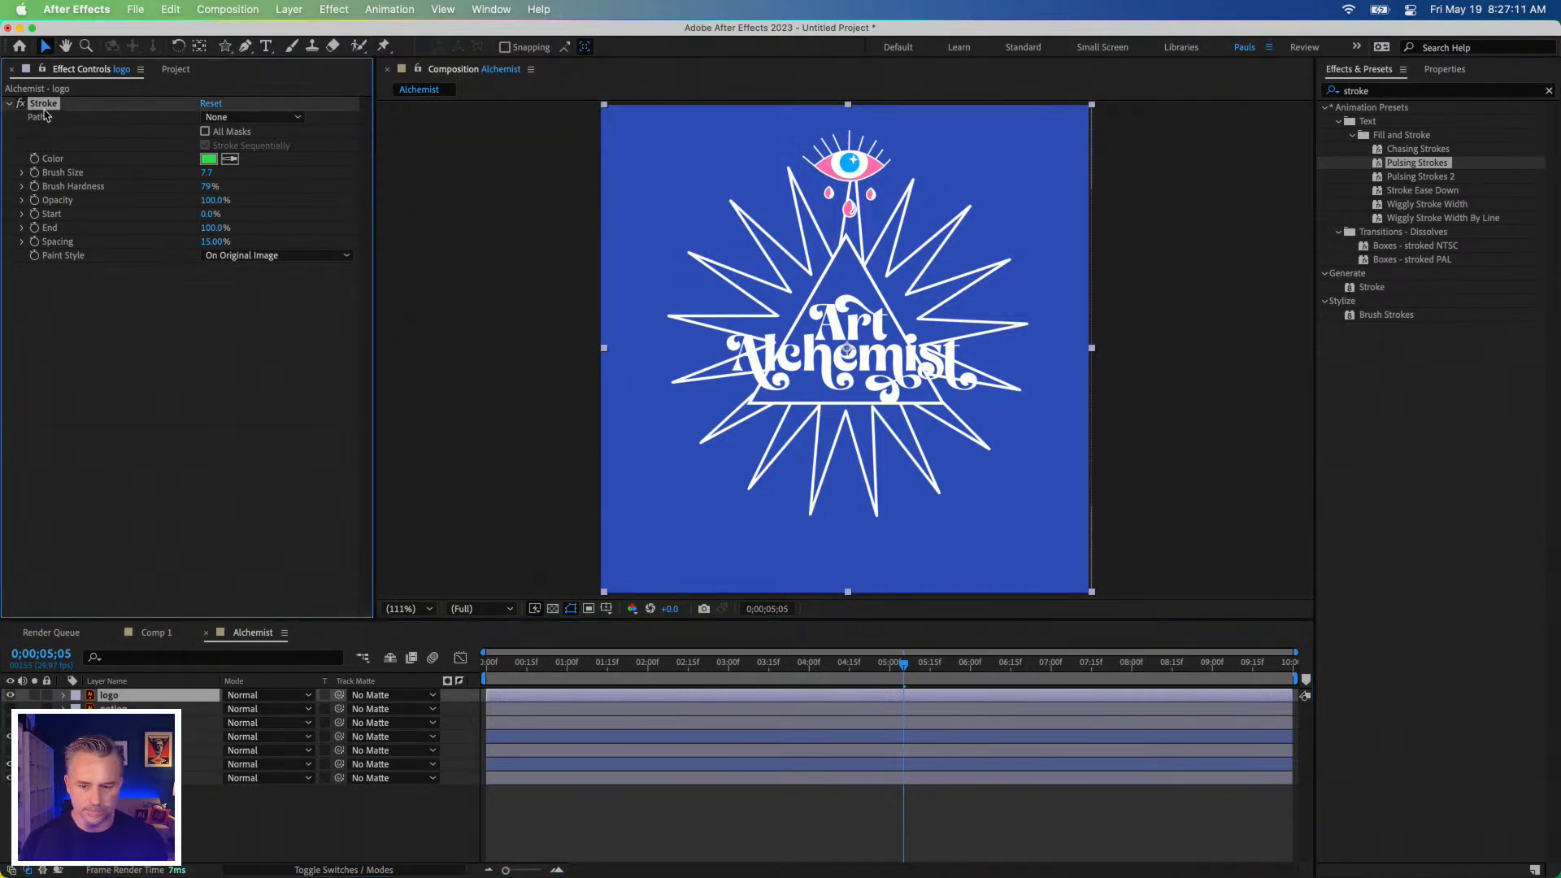
key("Delete")
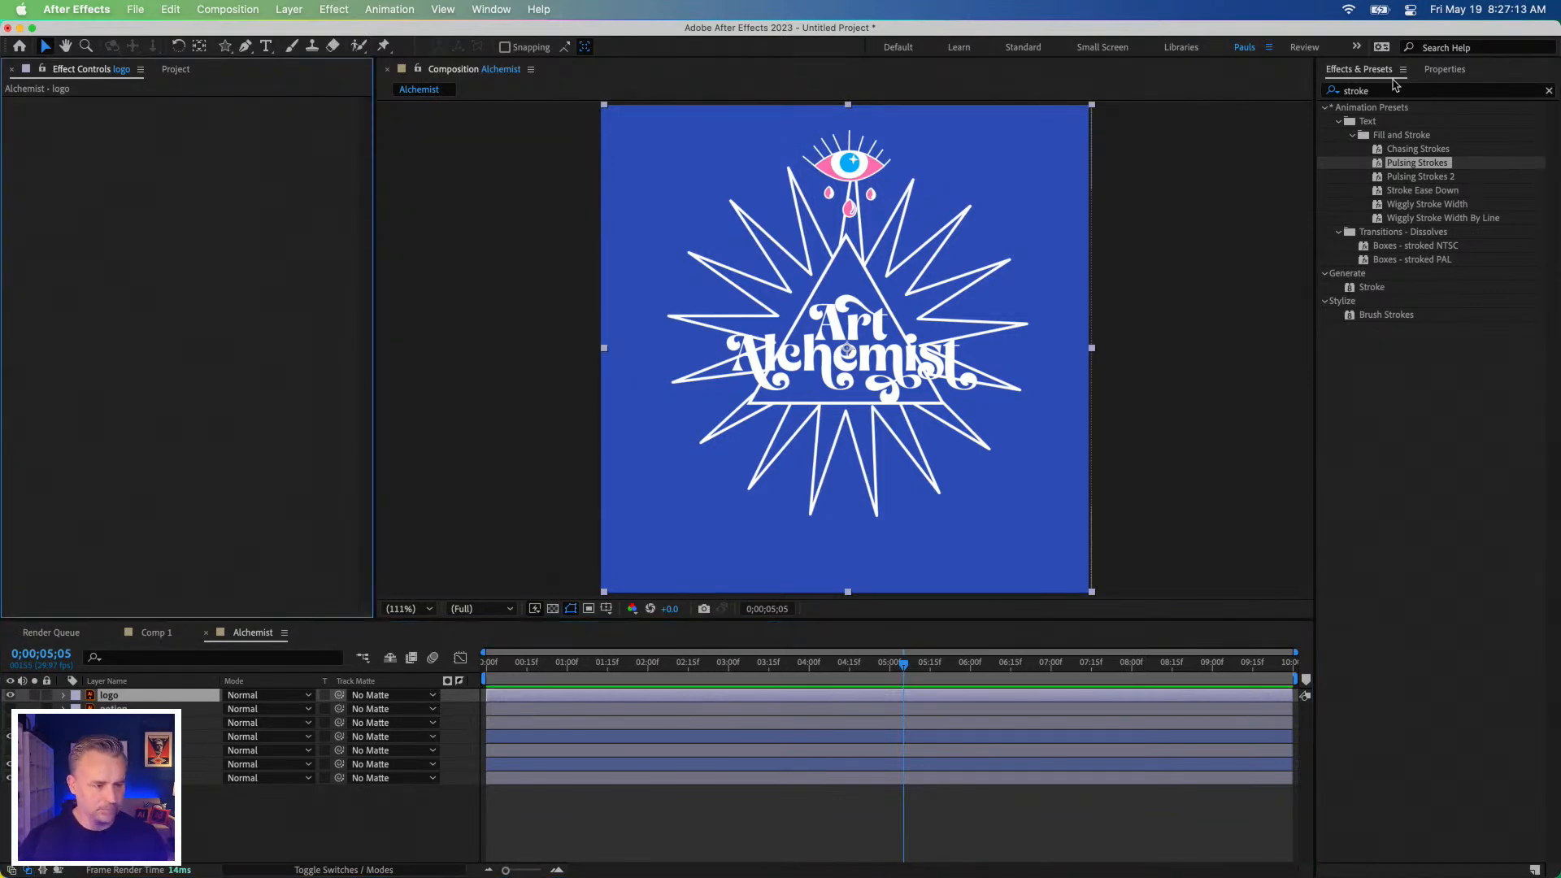
Undo the Stroke effect's deletion and show the logo layer's transform properties.
key("super+z")
left_click(1446, 70)
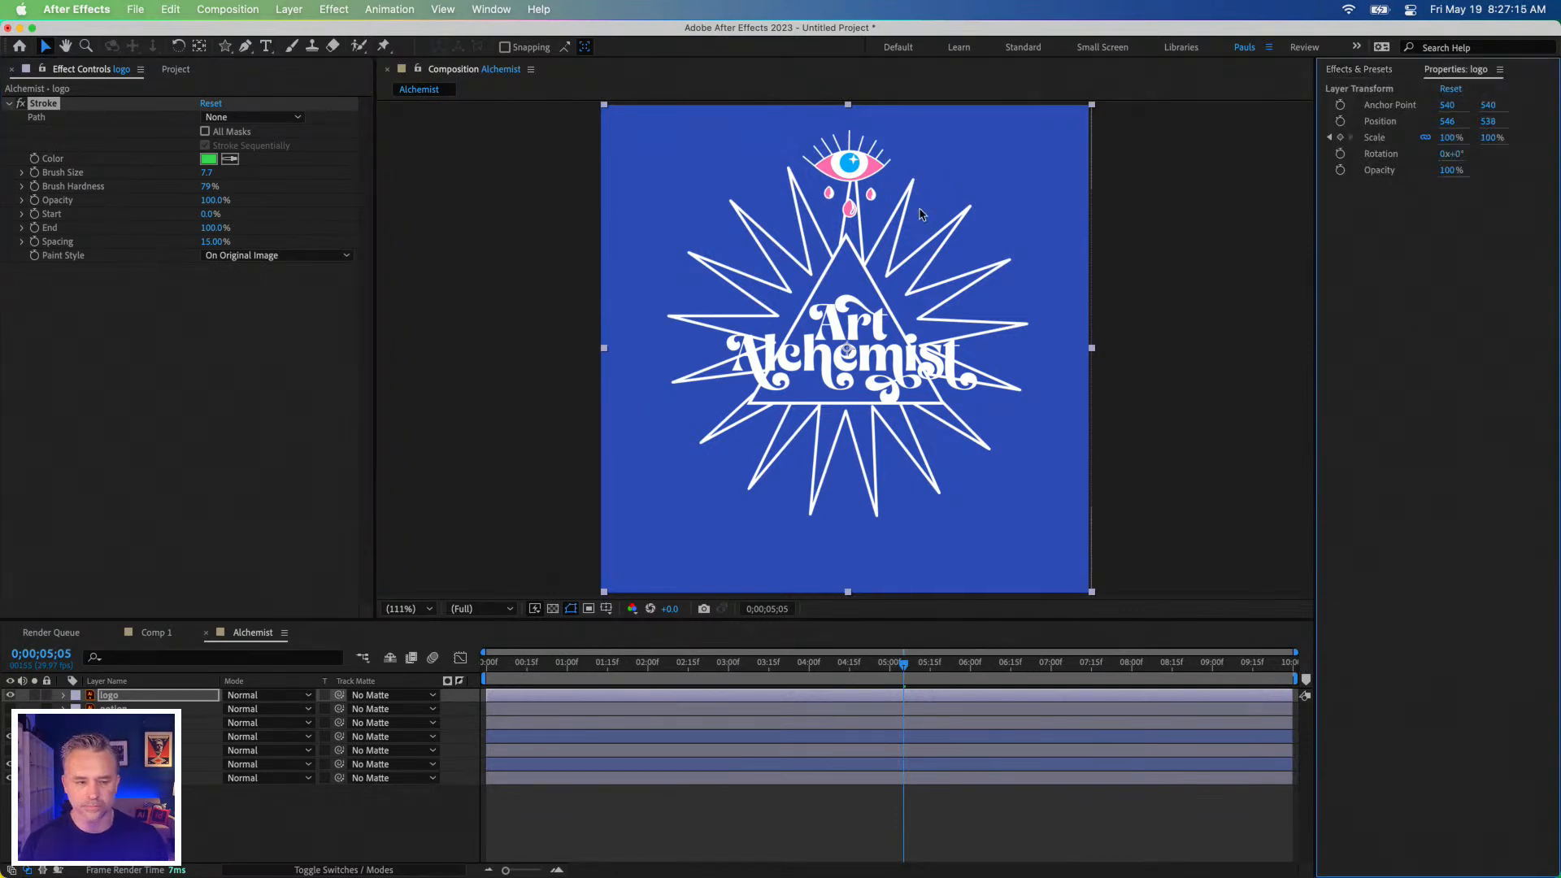
left_click(40, 105)
left_click(1486, 261)
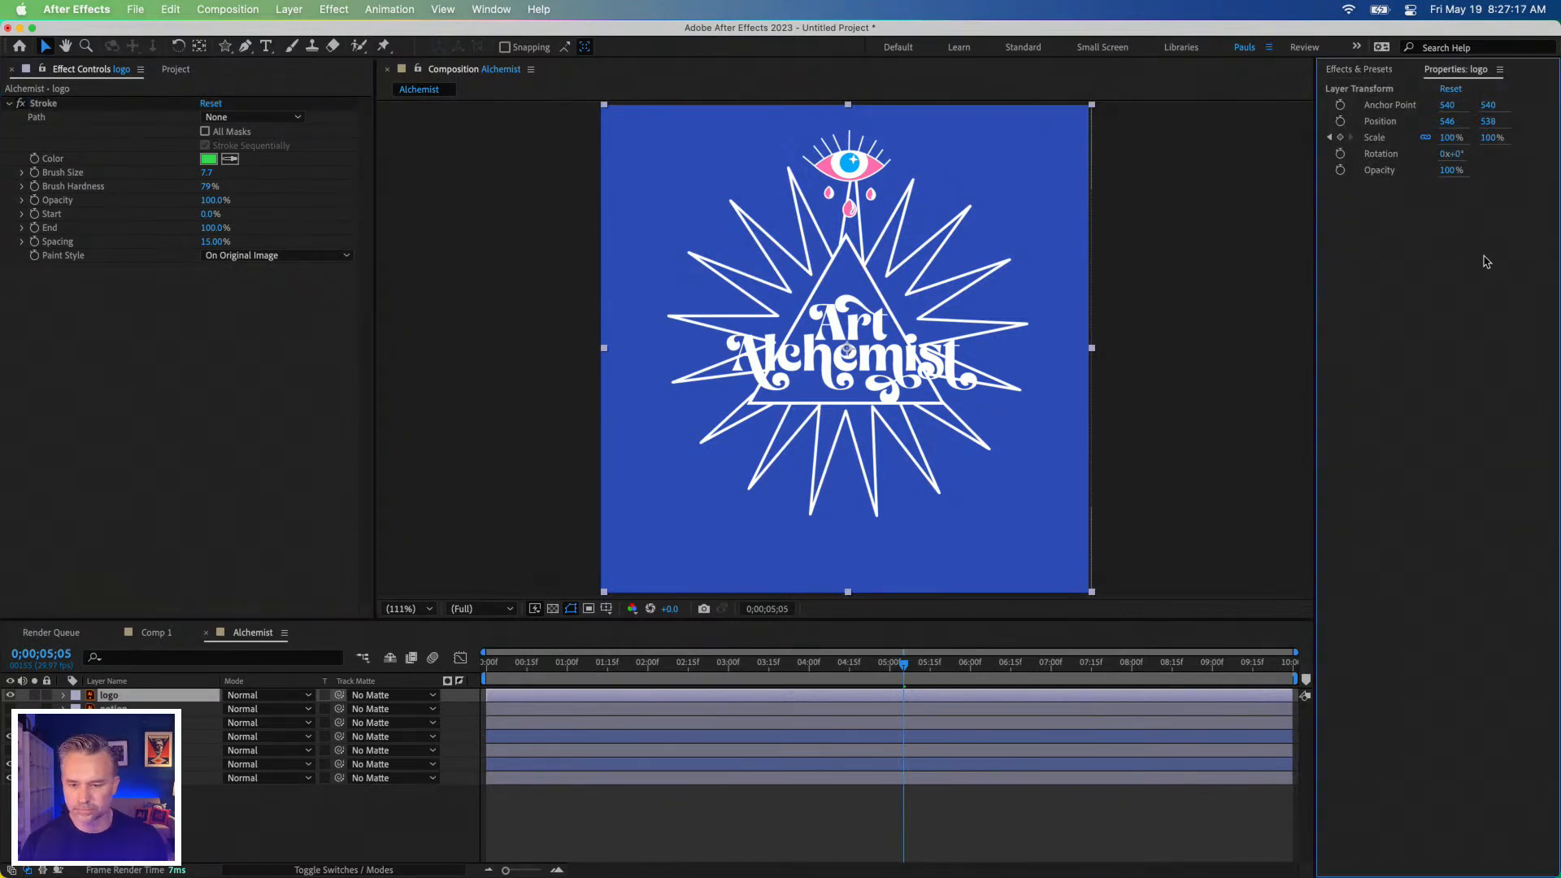
Remove the Stroke effect from the logo layer for good and move the playhead to 0;00;03;09.
left_click(41, 106)
key("Delete")
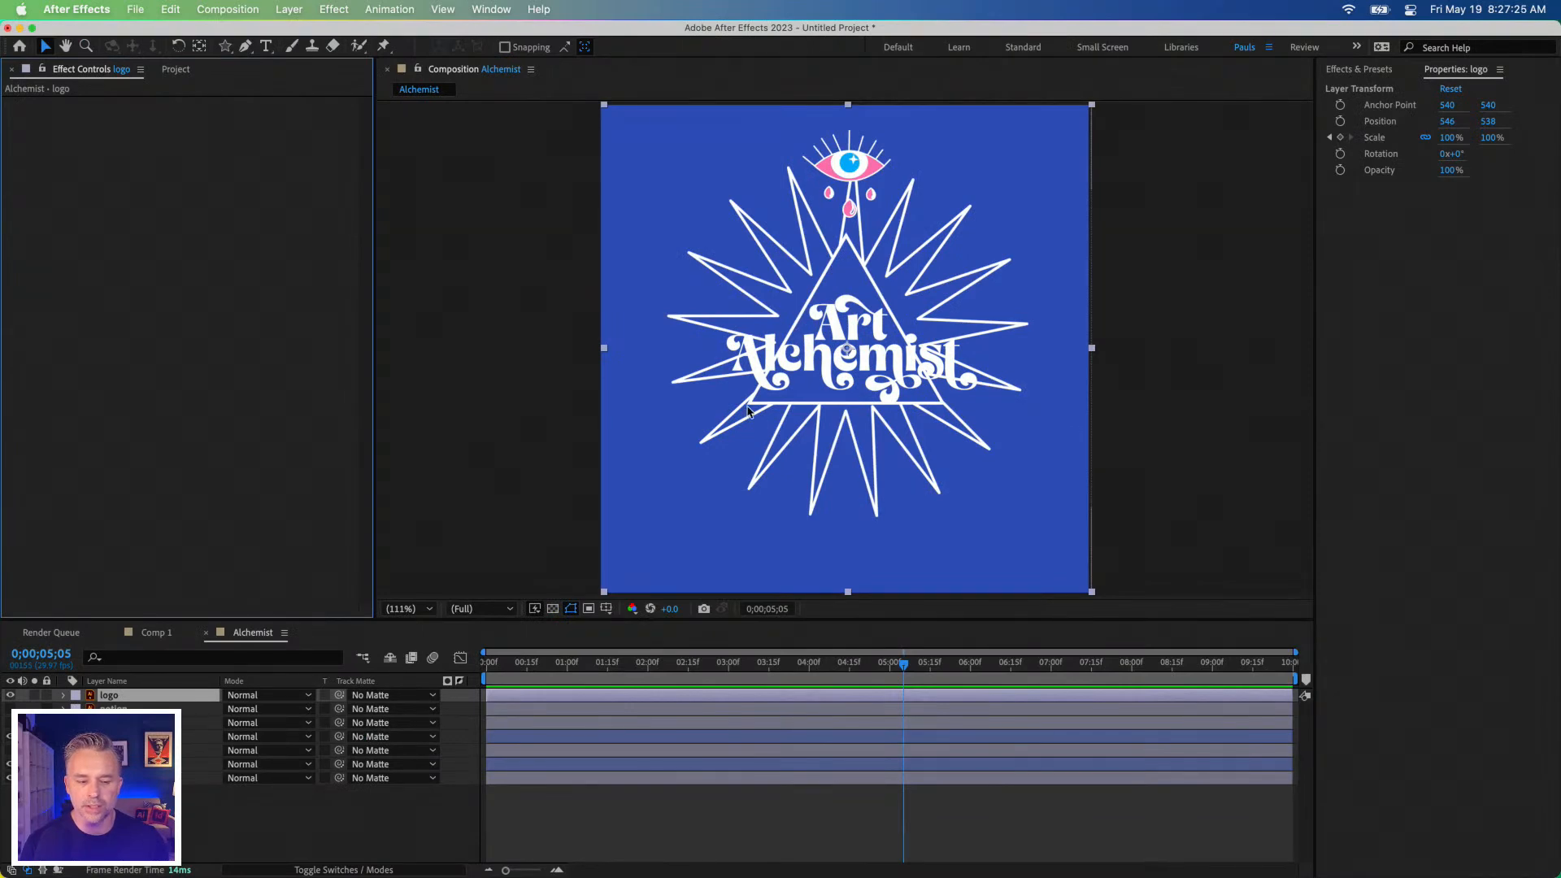
left_click(215, 668)
left_click(104, 695)
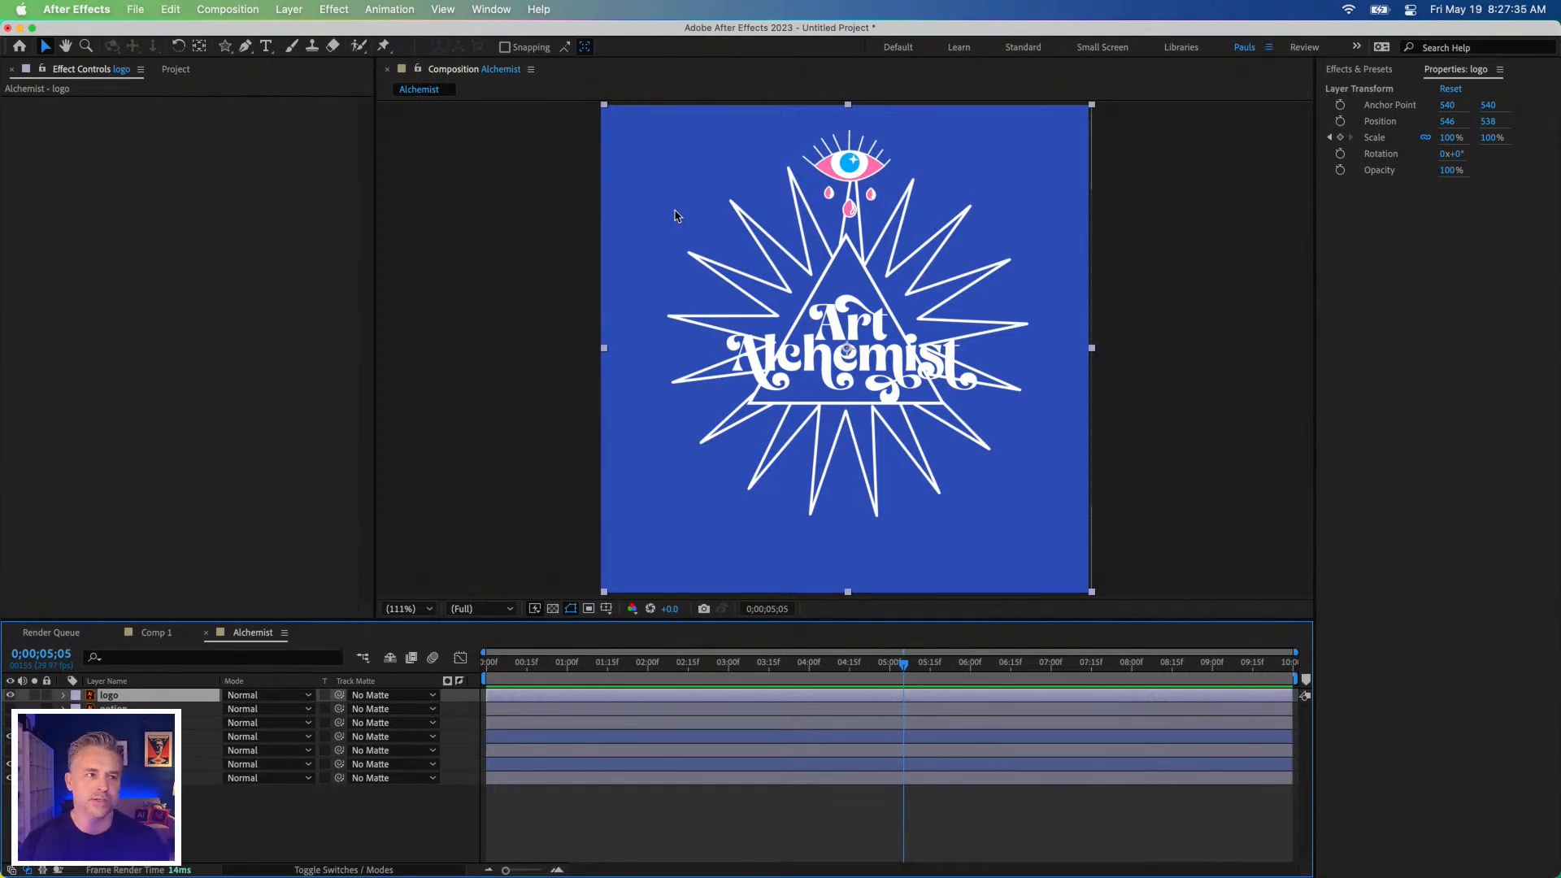
left_click_drag(510, 659, 751, 663)
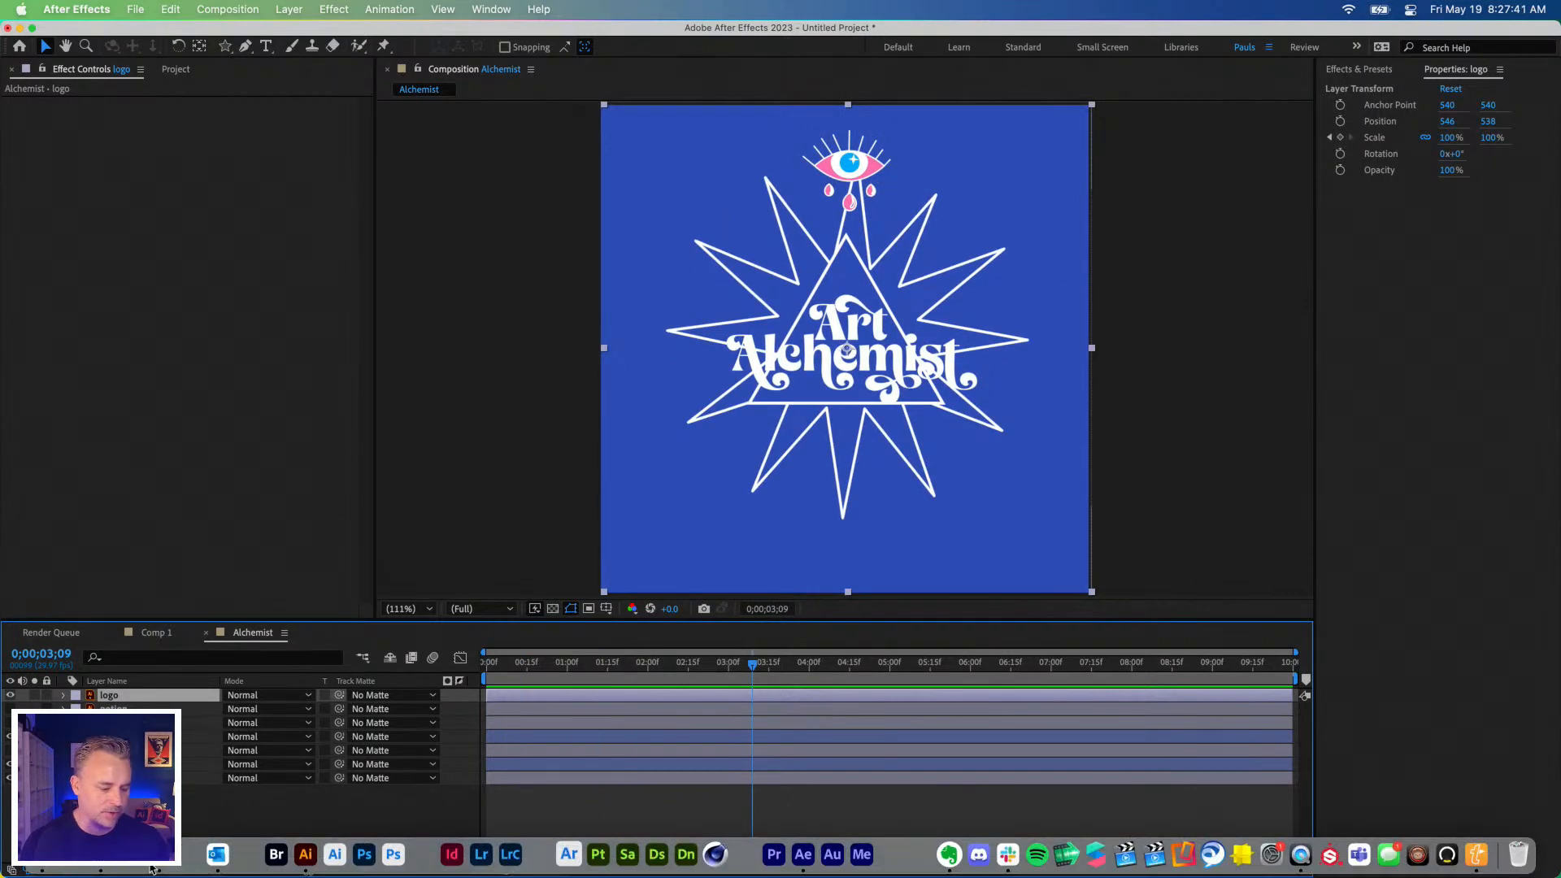
Switch to Illustrator and give the Art Alchemist logo group a blue stroke using the C=100 M=90 Y=0 K=0 copy 4 swatch.
left_click(308, 853)
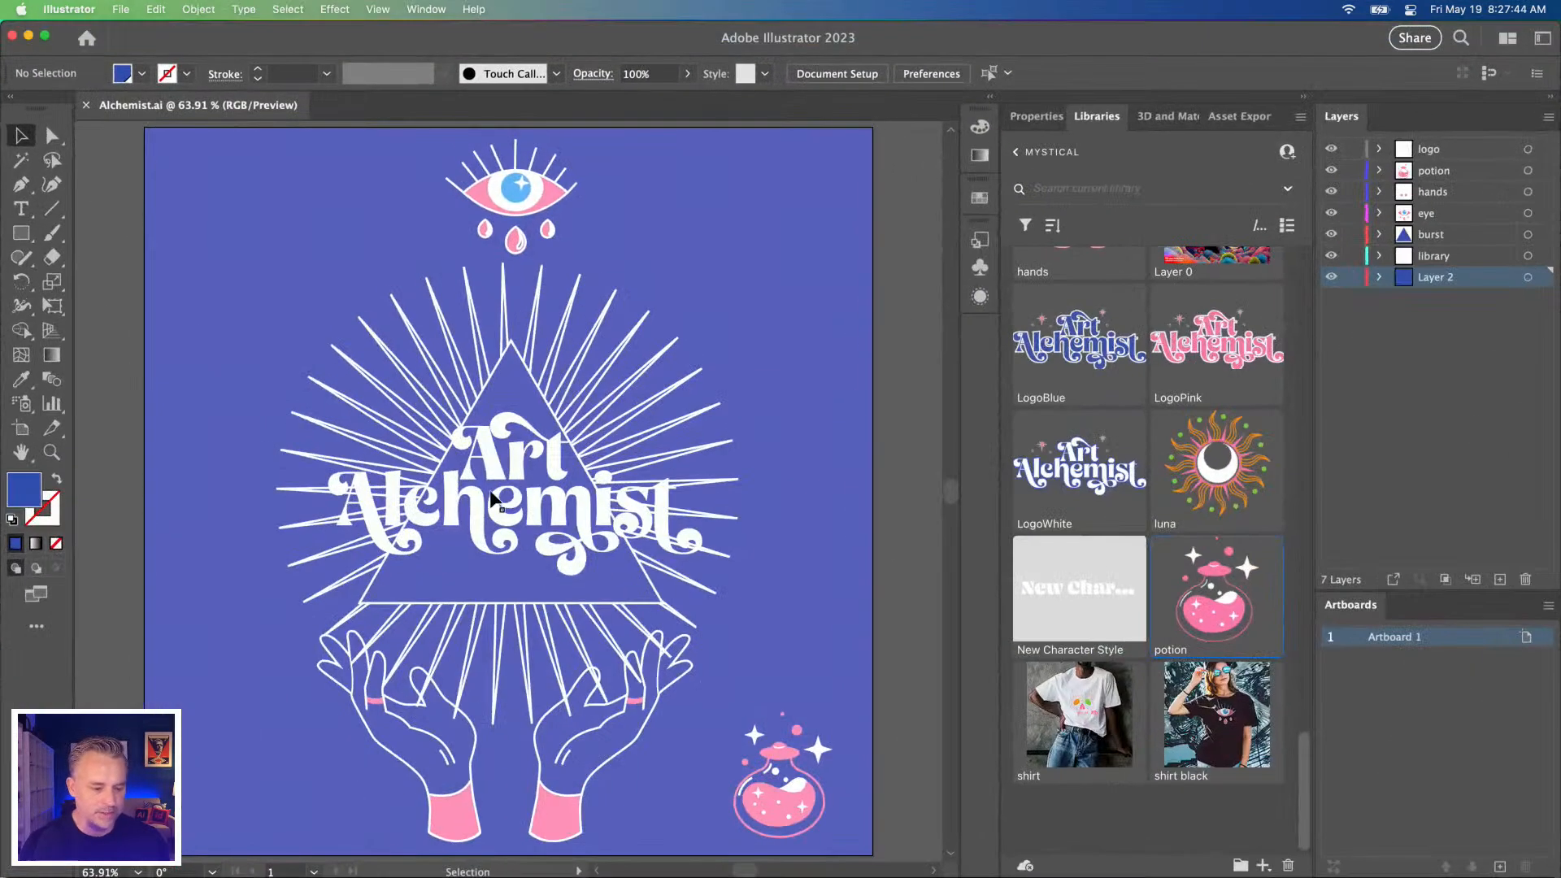
left_click(492, 516)
left_click_drag(363, 328, 479, 330)
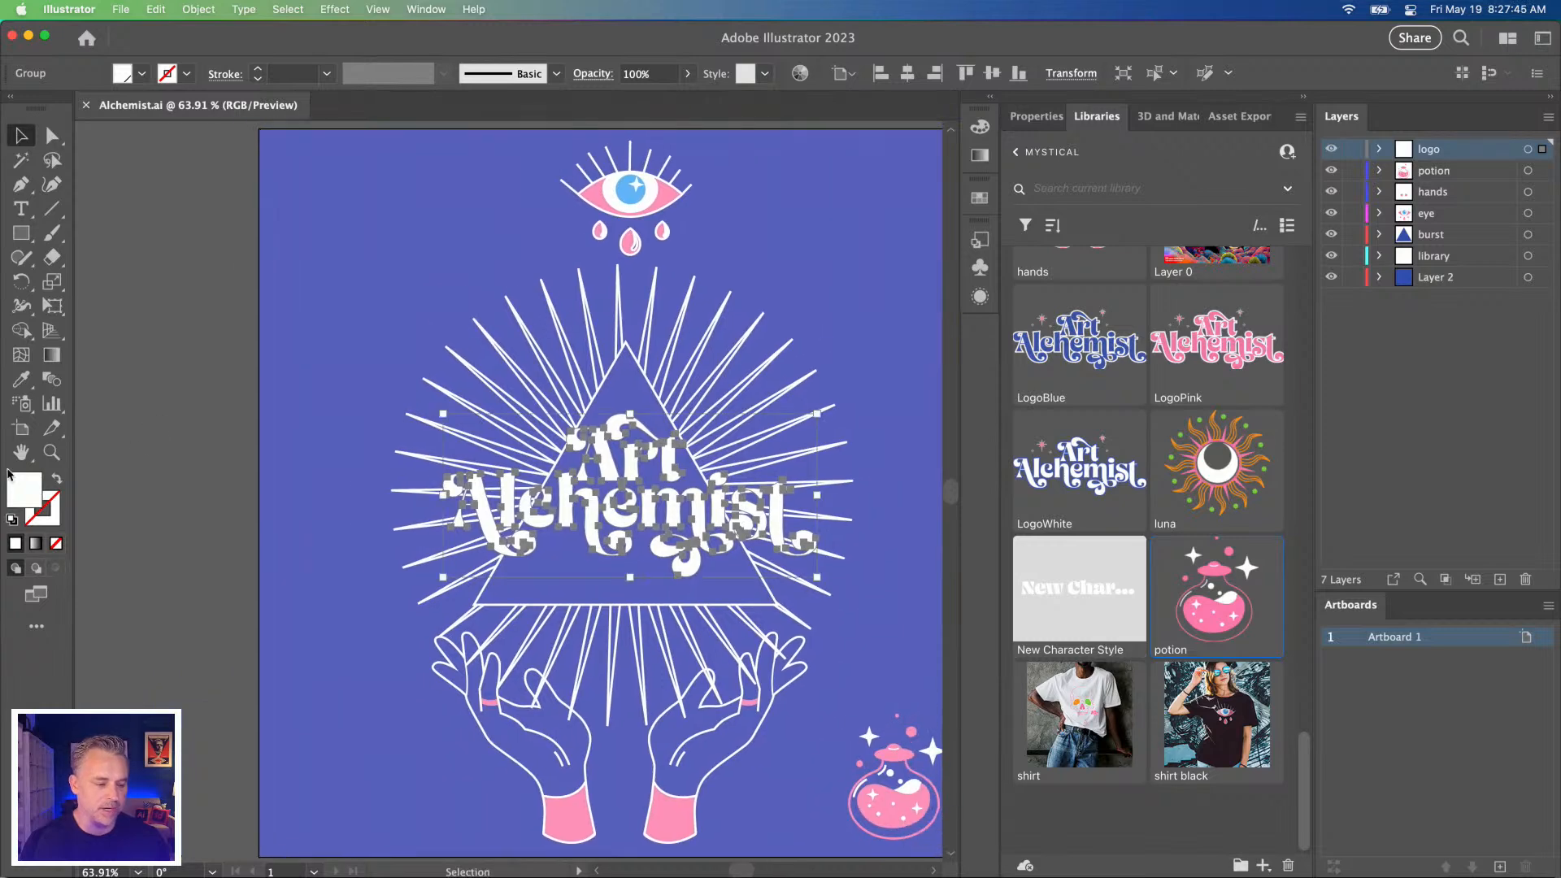
key("F6")
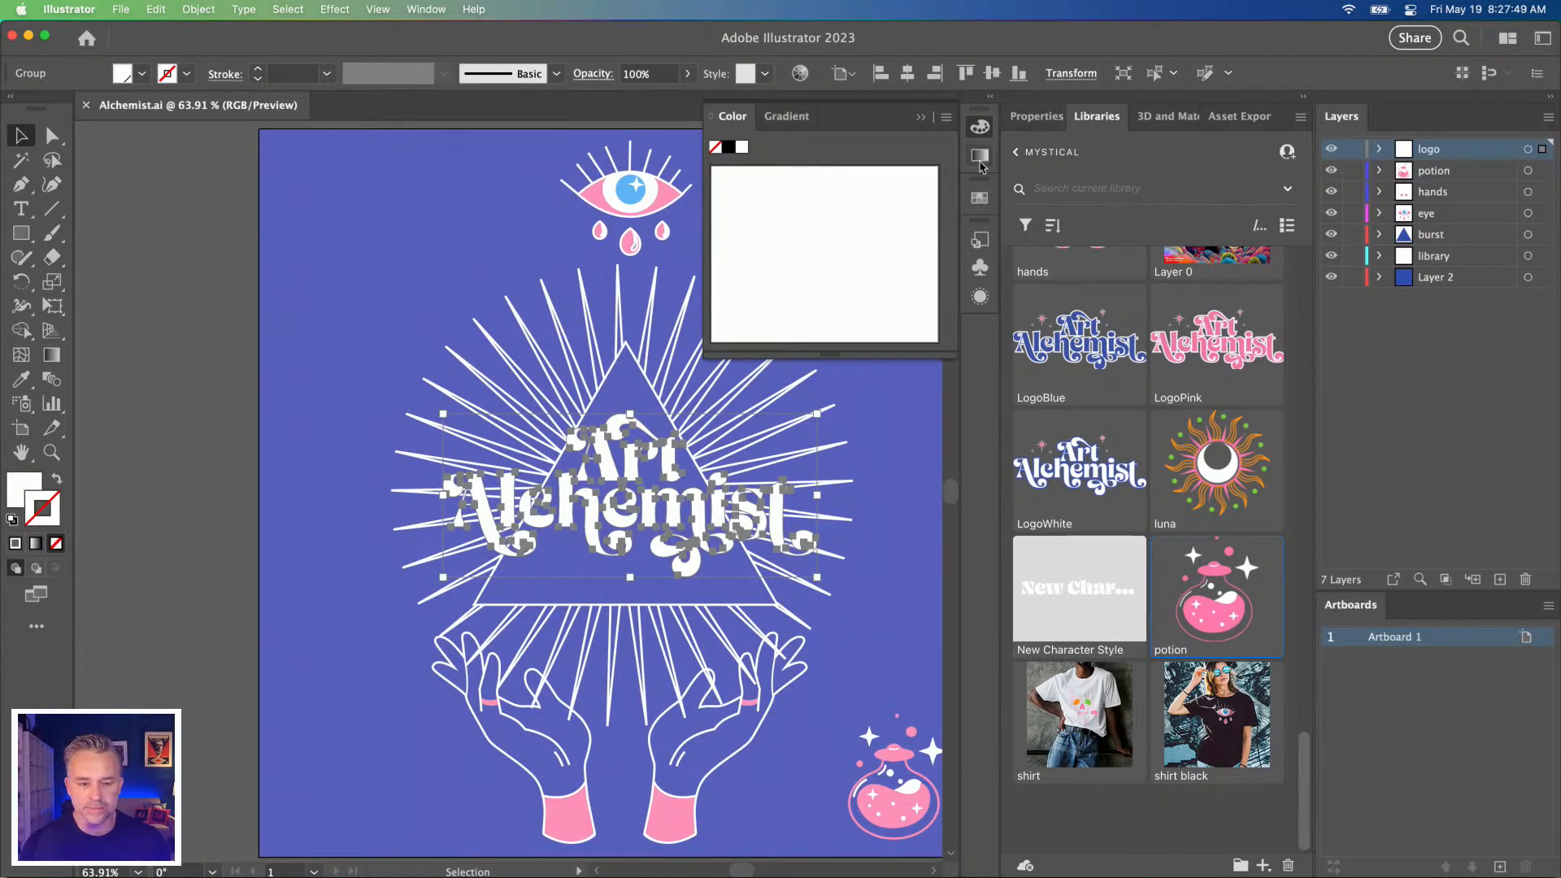
left_click(980, 197)
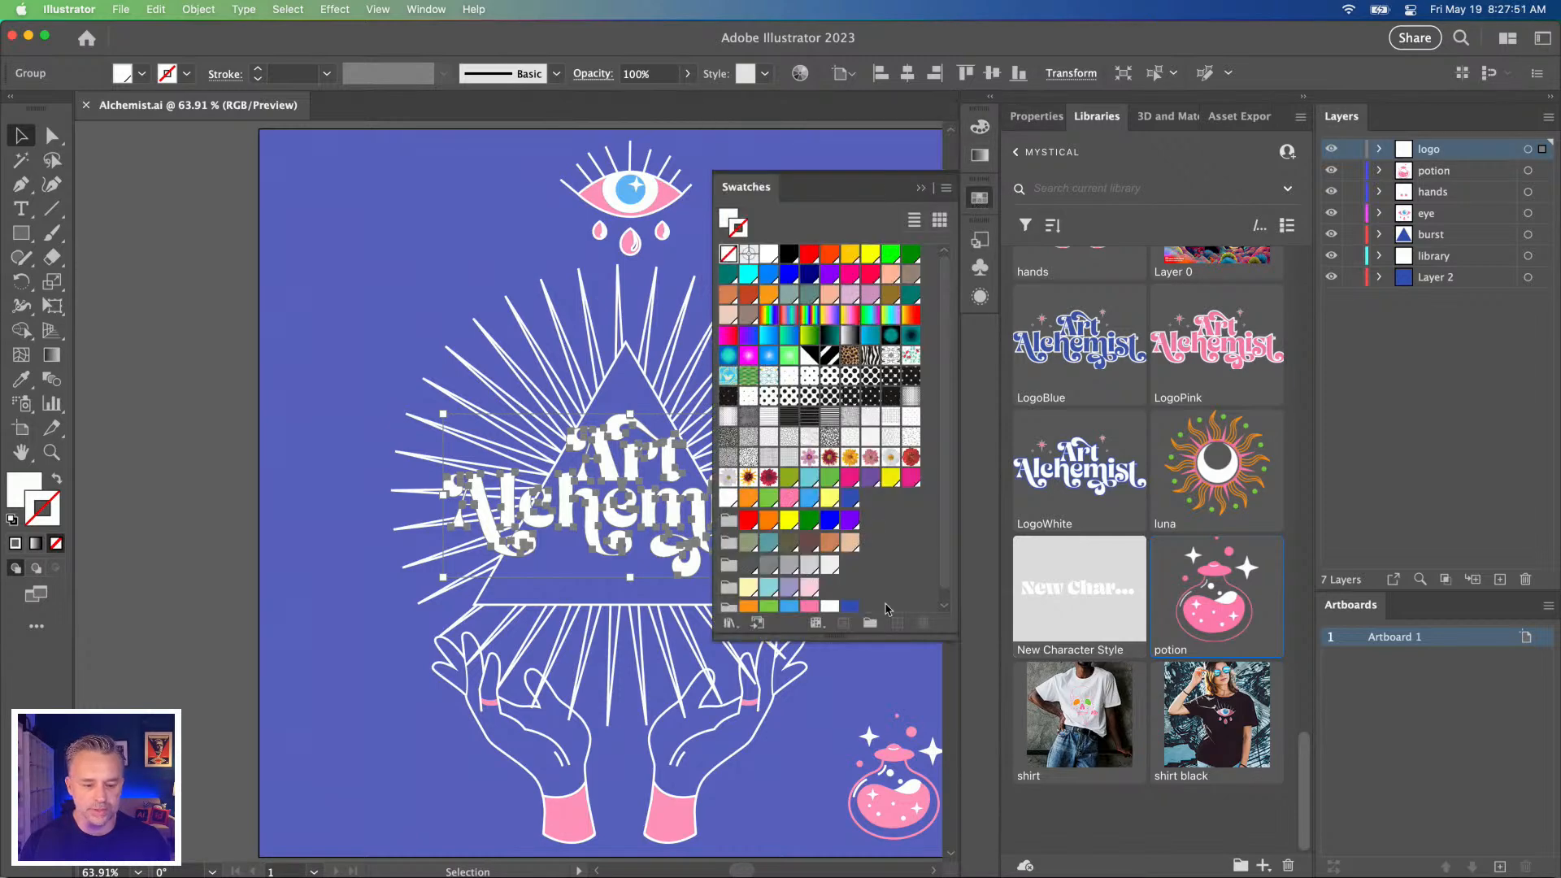
left_click(849, 605)
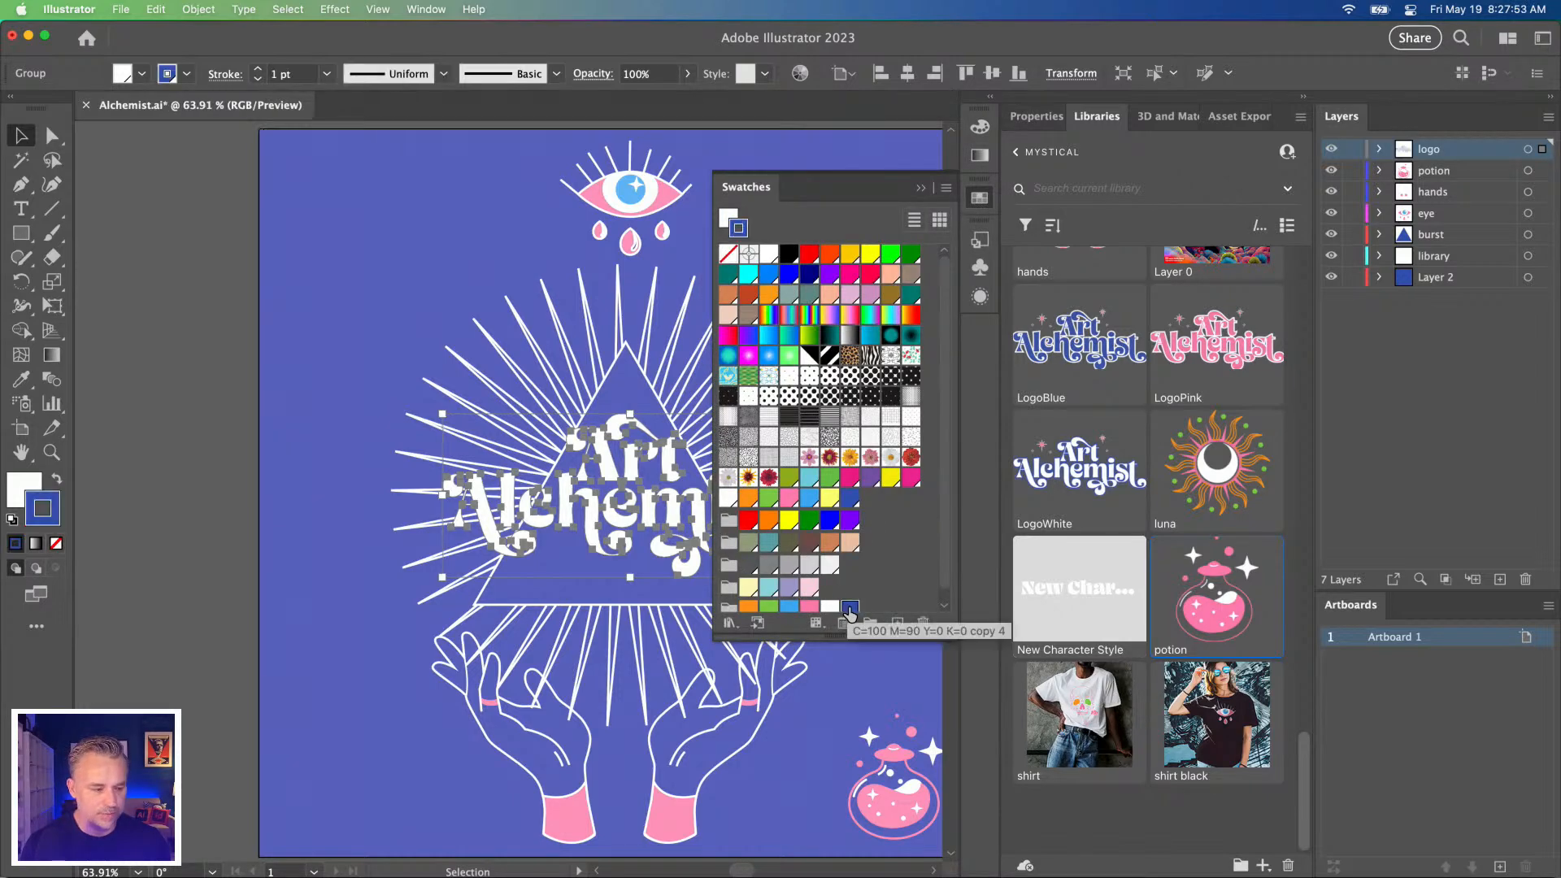
Increase the logo's stroke weight to 6 pt and deselect the artwork.
left_click(260, 70)
left_click(259, 69)
left_click(260, 69)
left_click(259, 69)
left_click(259, 70)
left_click(922, 188)
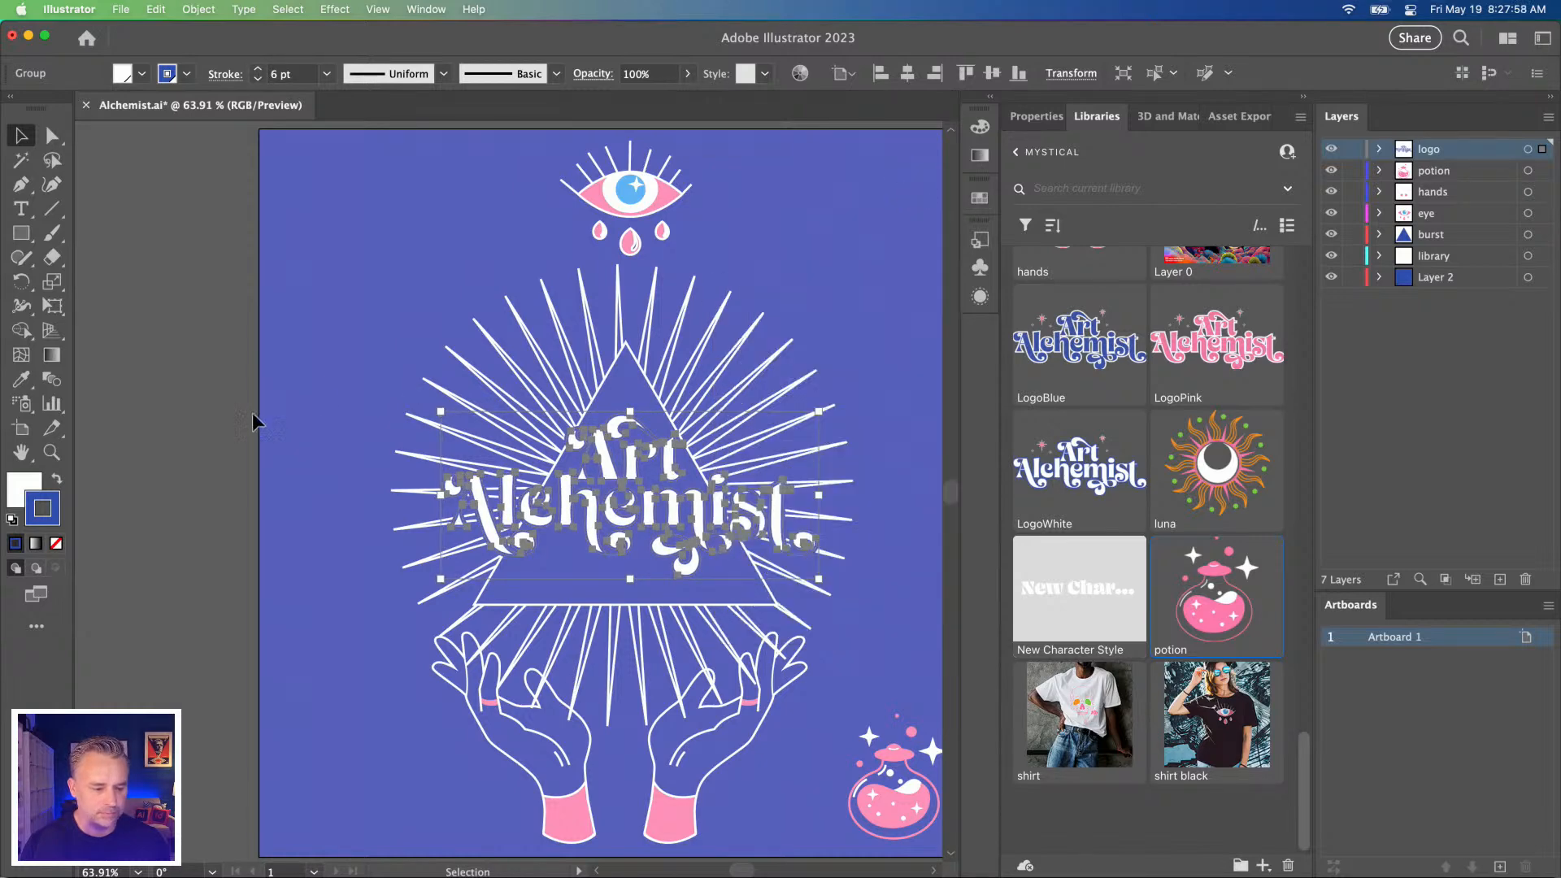
left_click(203, 416)
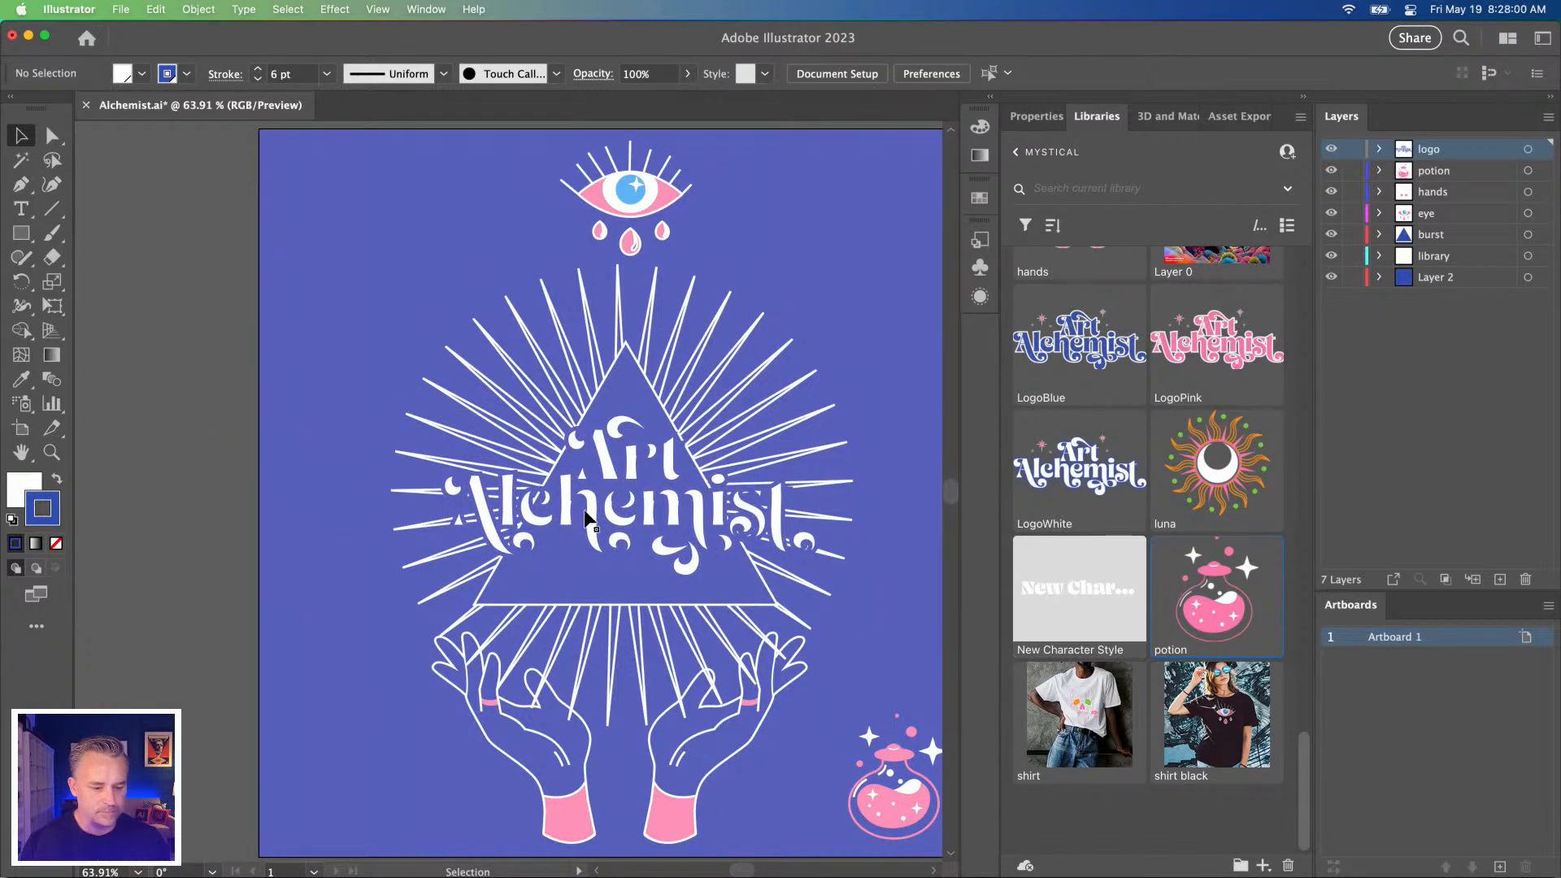
Align the logo group's stroke to the outside and give it round corners and round caps.
left_click(589, 523)
left_click(1036, 116)
left_click(1113, 369)
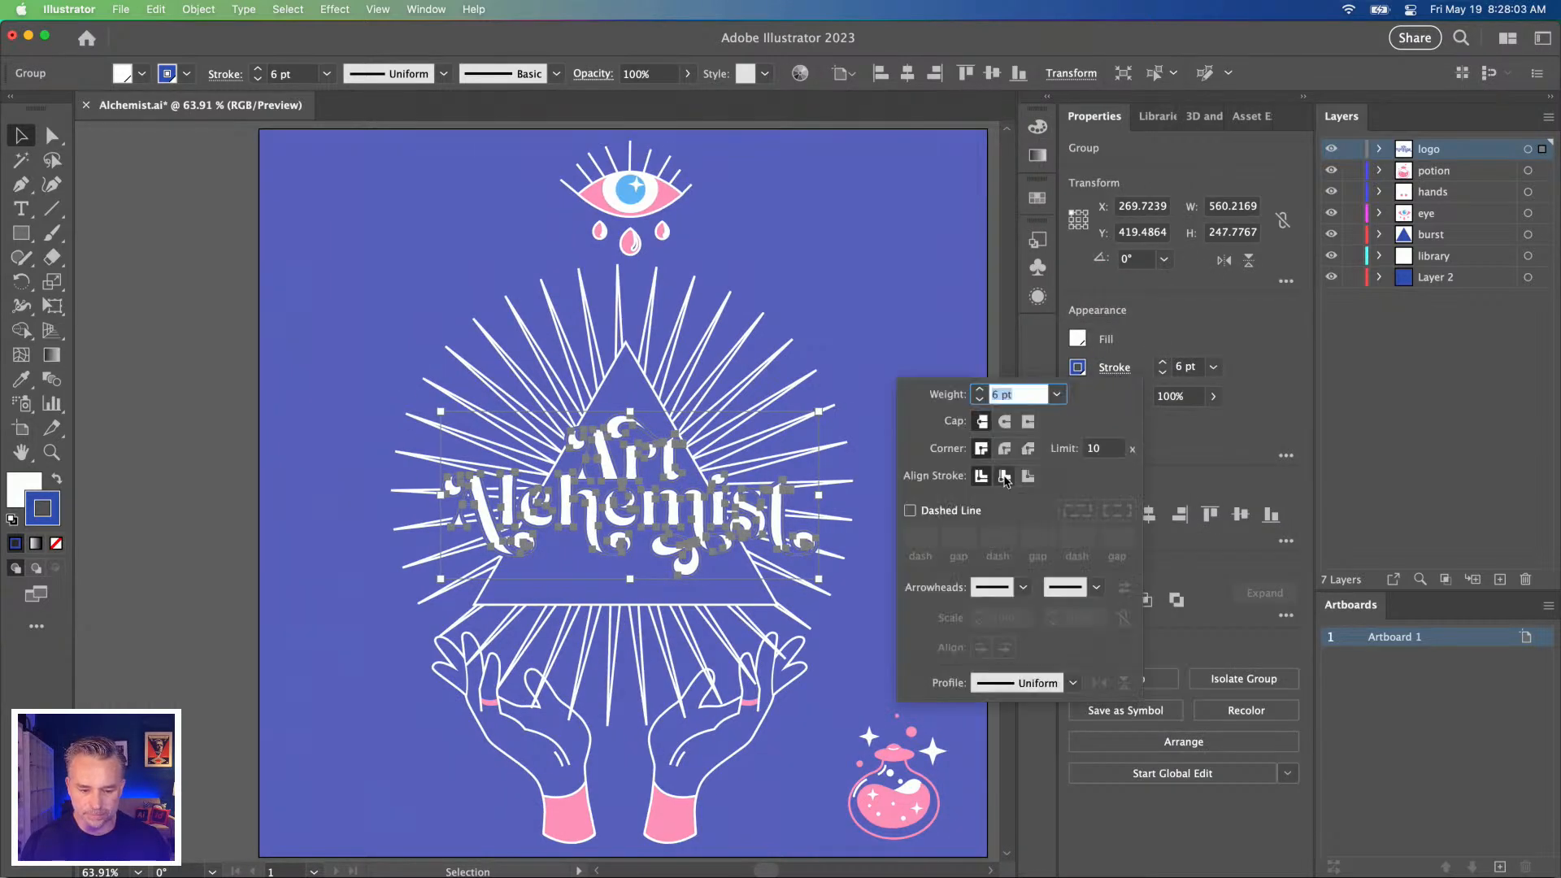
left_click(1027, 476)
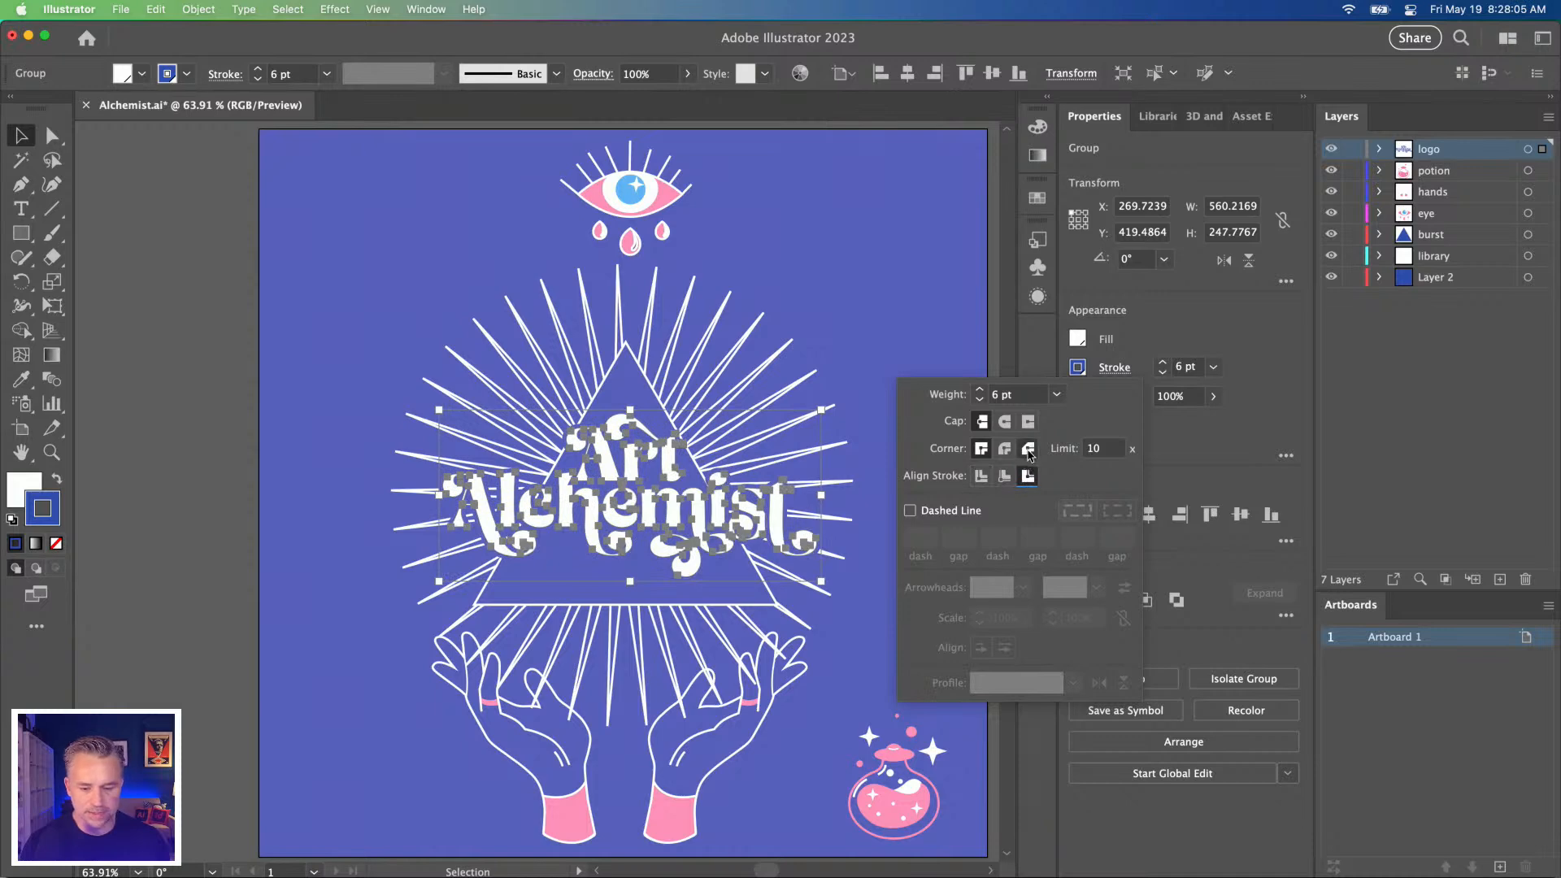
left_click(1006, 449)
left_click(1005, 422)
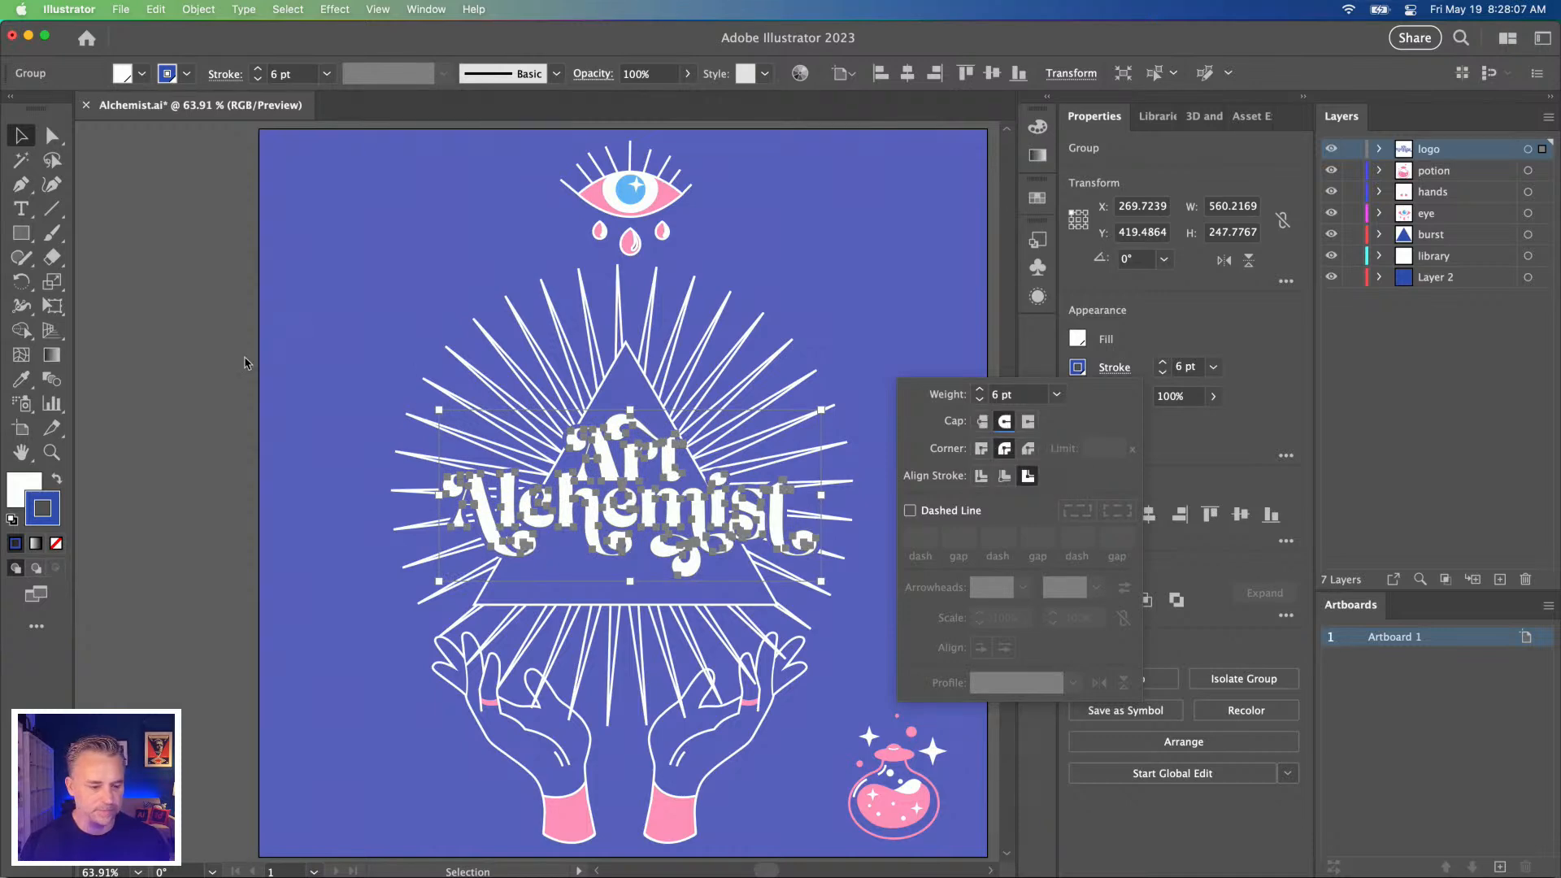
left_click(195, 366)
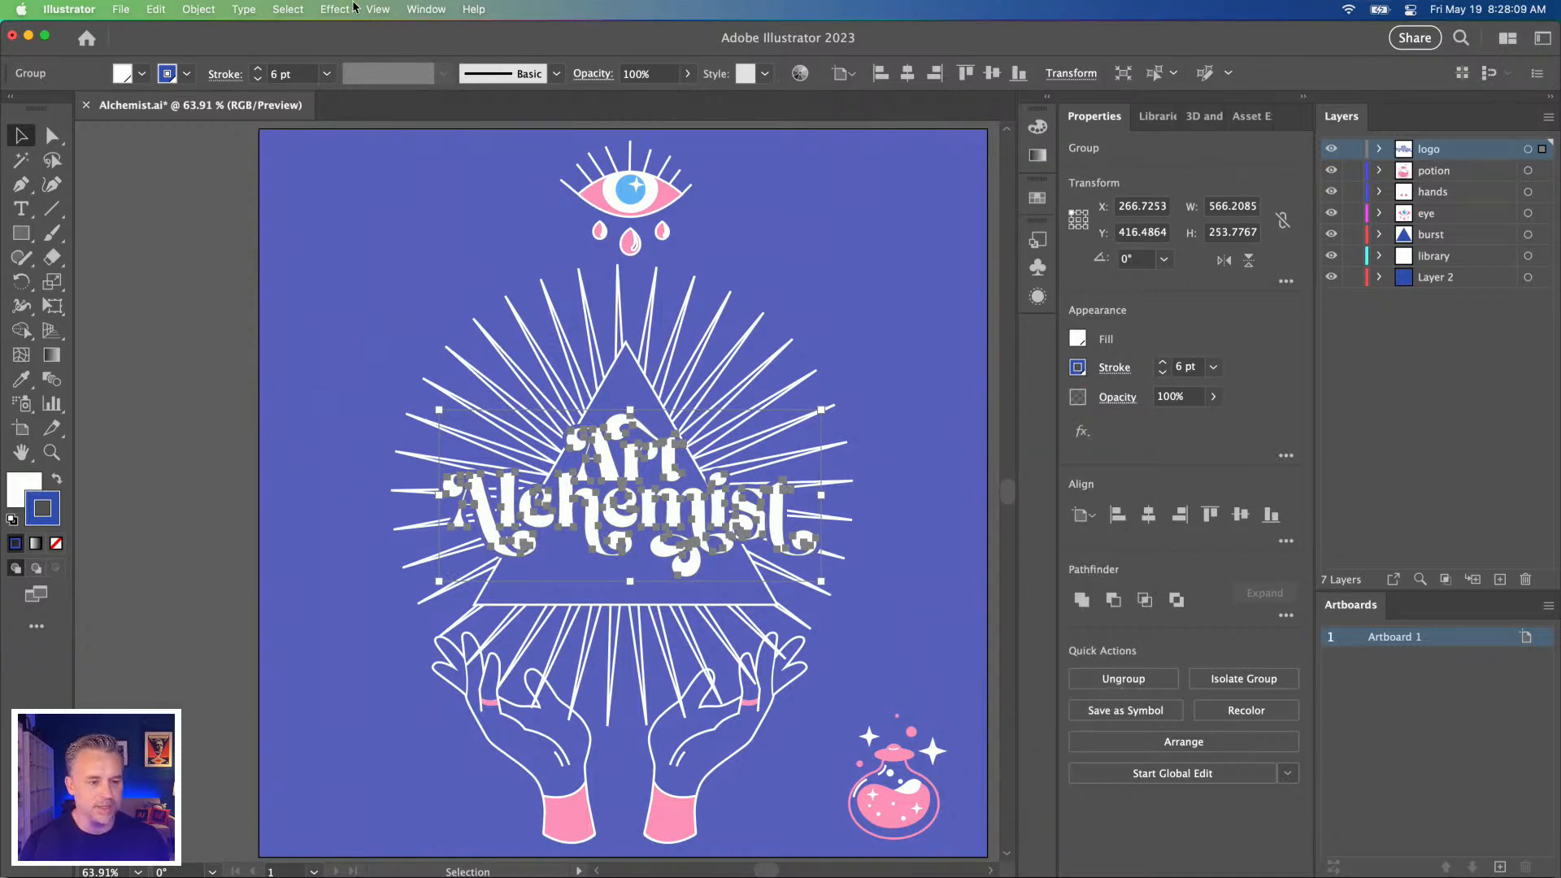
Open the Overlord extension and place its panel over the artwork beside the logo.
left_click(426, 9)
mouse_move(507, 100)
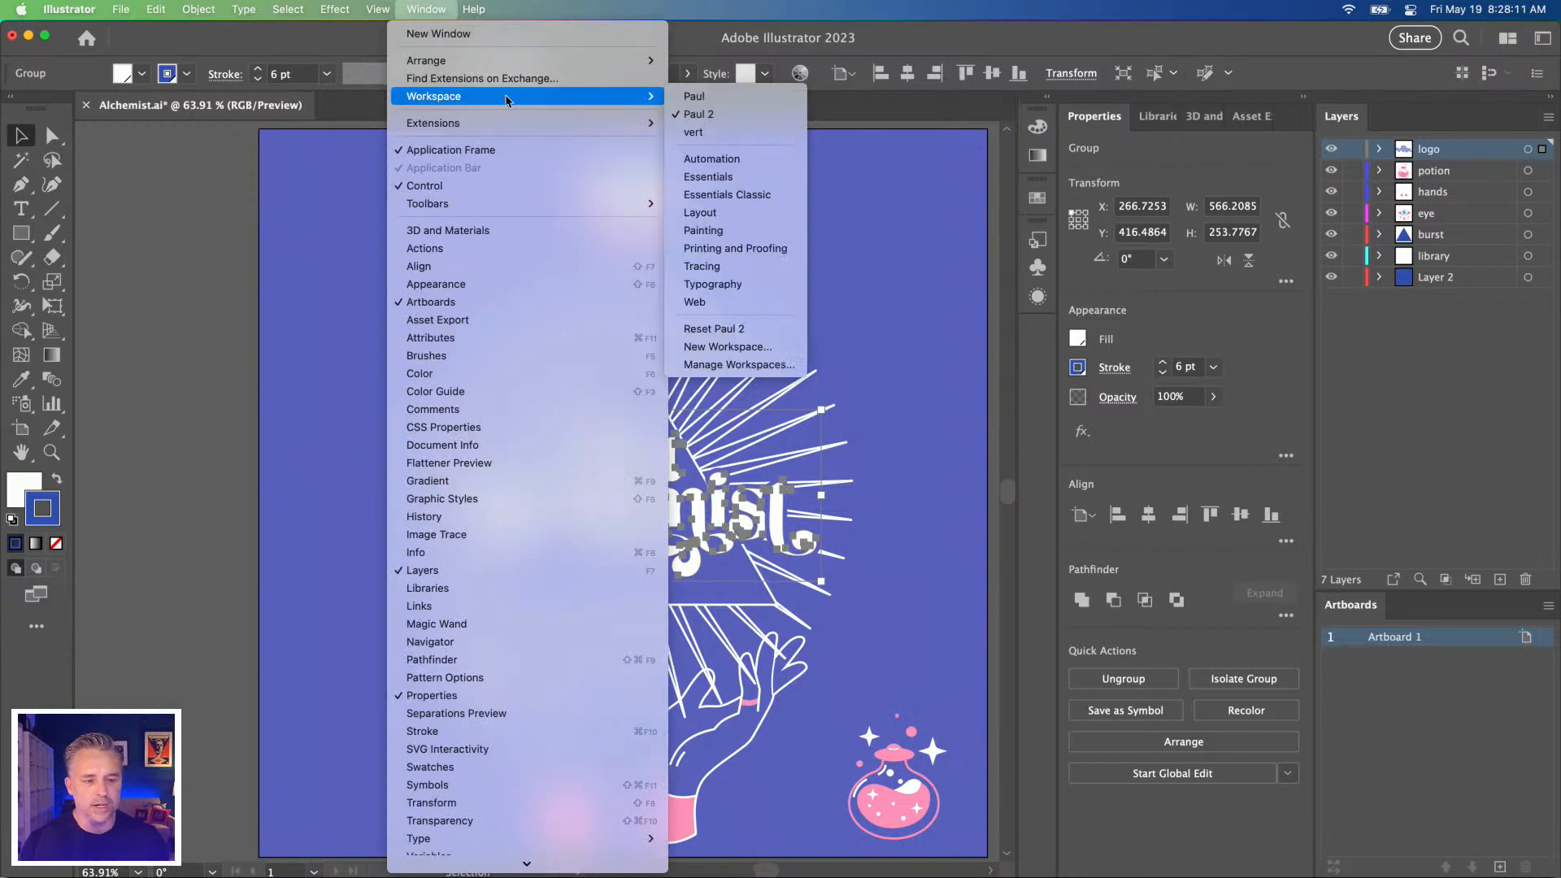
left_click(711, 174)
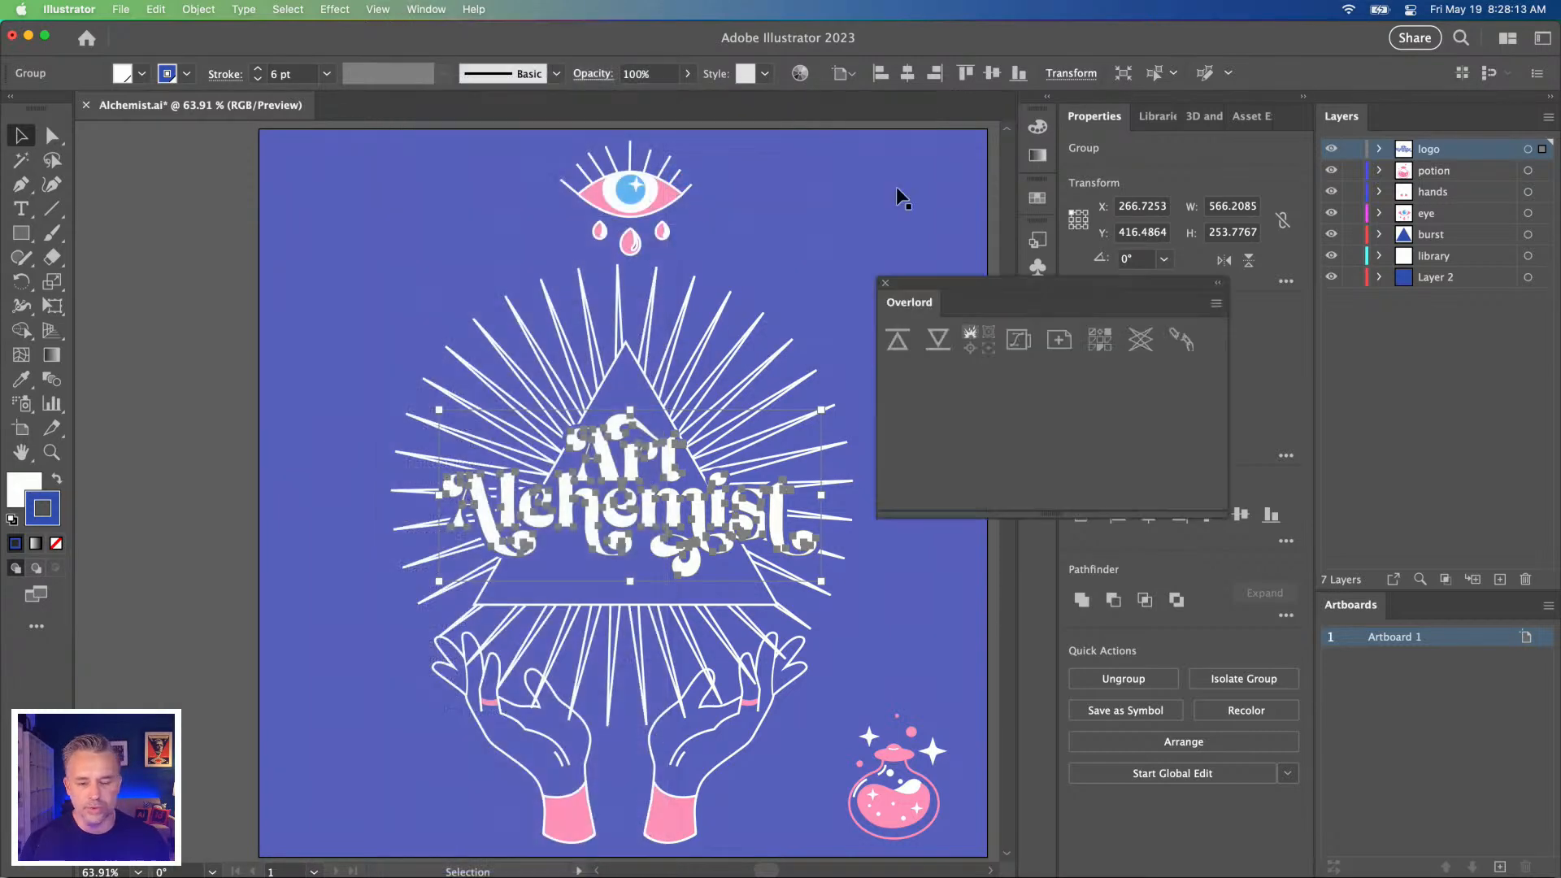
left_click_drag(968, 289, 878, 370)
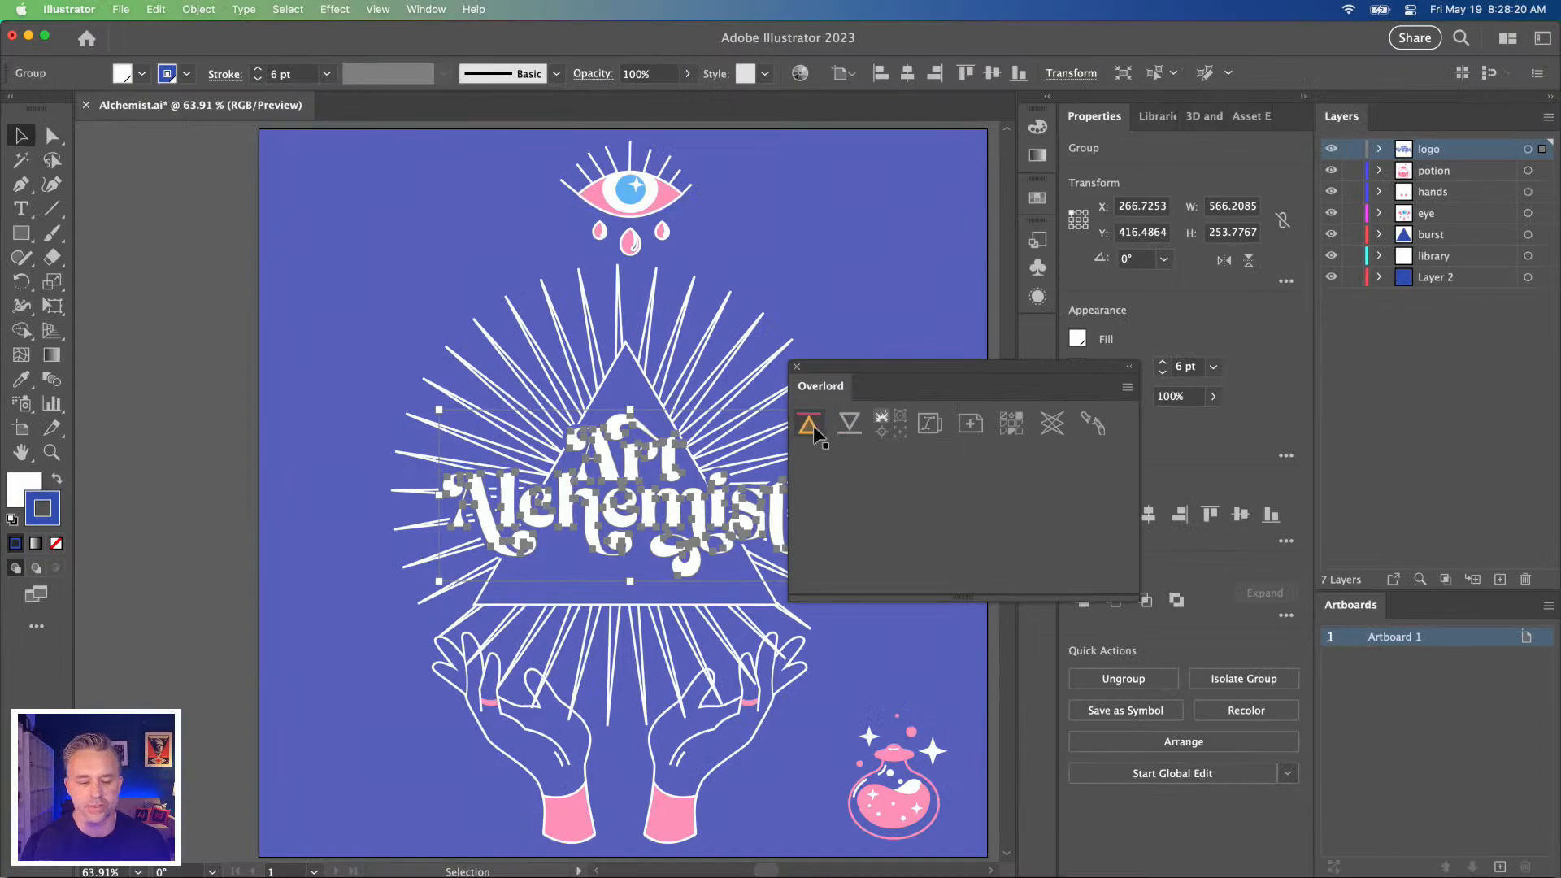
Send the stroked logo to the After Effects composition with Overlord and delete the imported layers logo 2 through logo 14.
left_click(814, 428)
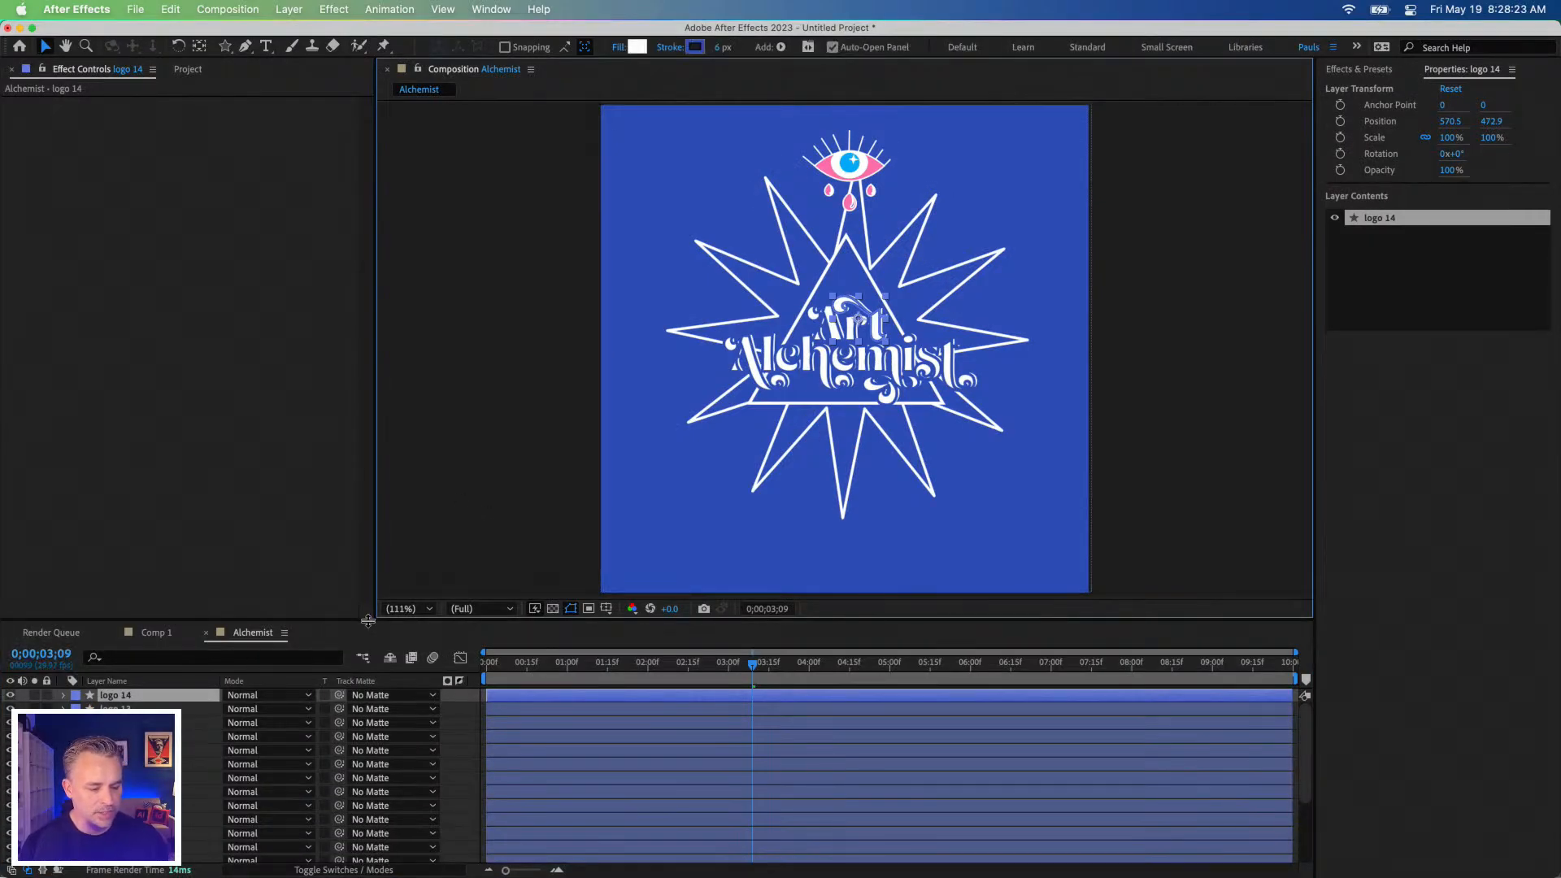
left_click_drag(367, 621, 345, 465)
left_click(113, 703, "shift")
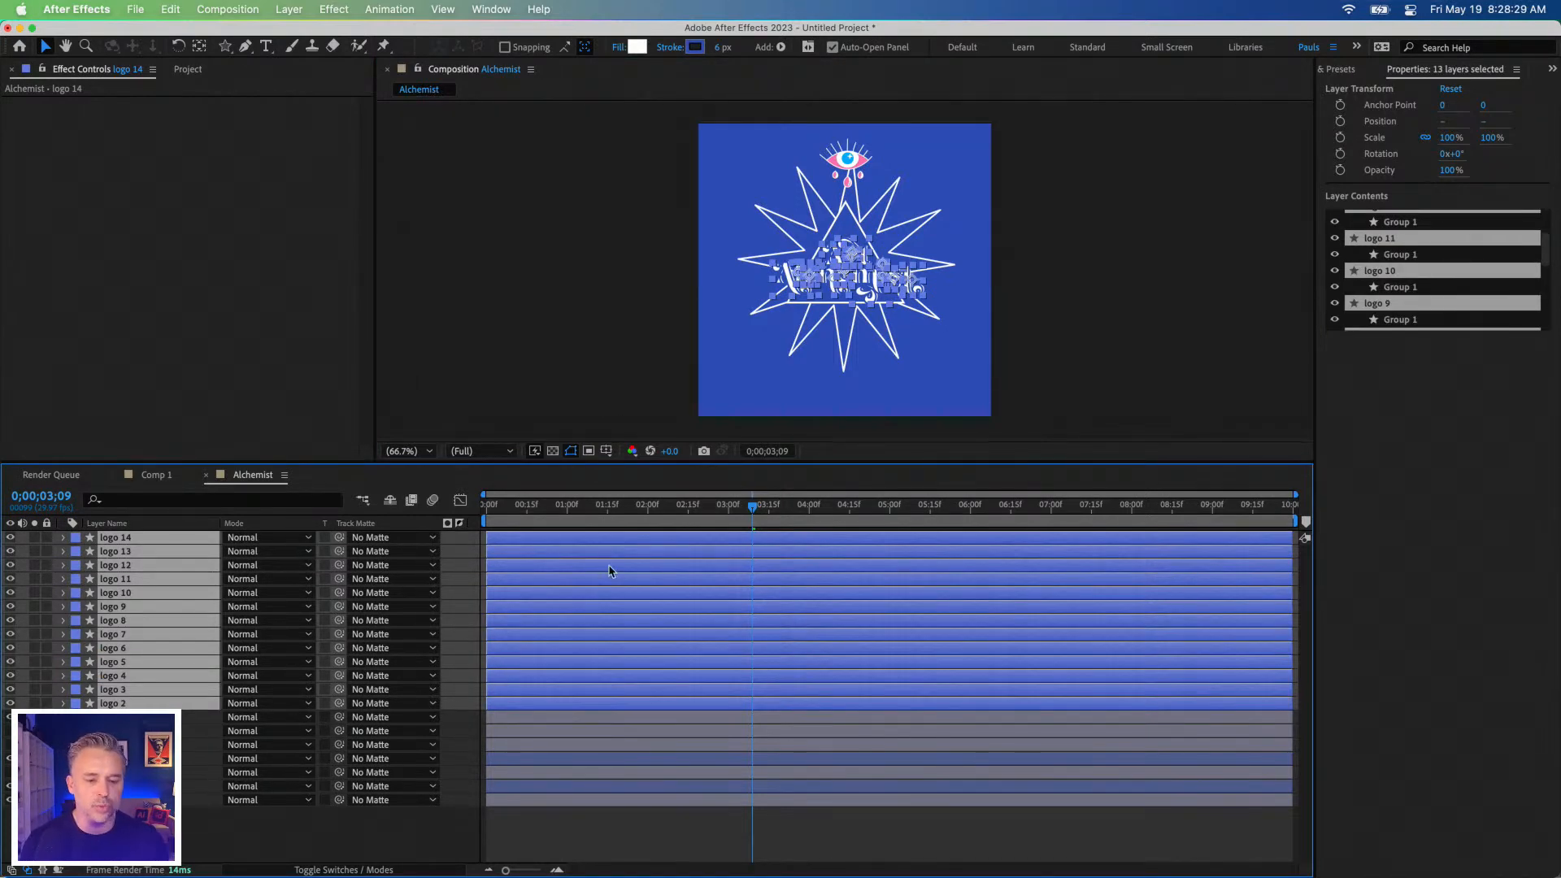
key("Delete")
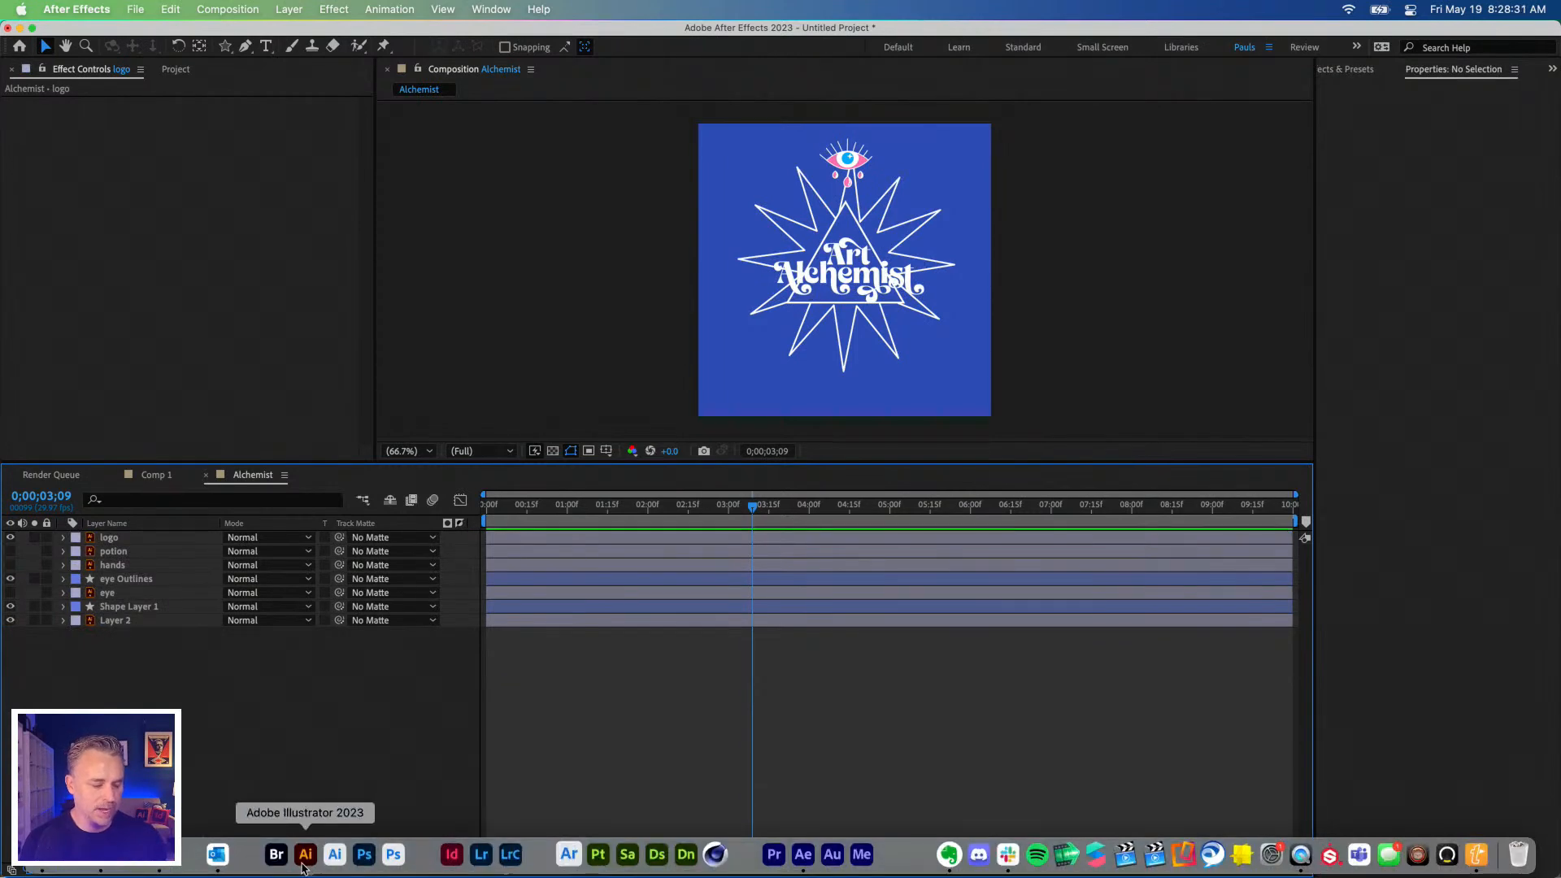
Switch to Illustrator and expand the logo layer and its artwork group to inspect how the logo is structured.
left_click(305, 855)
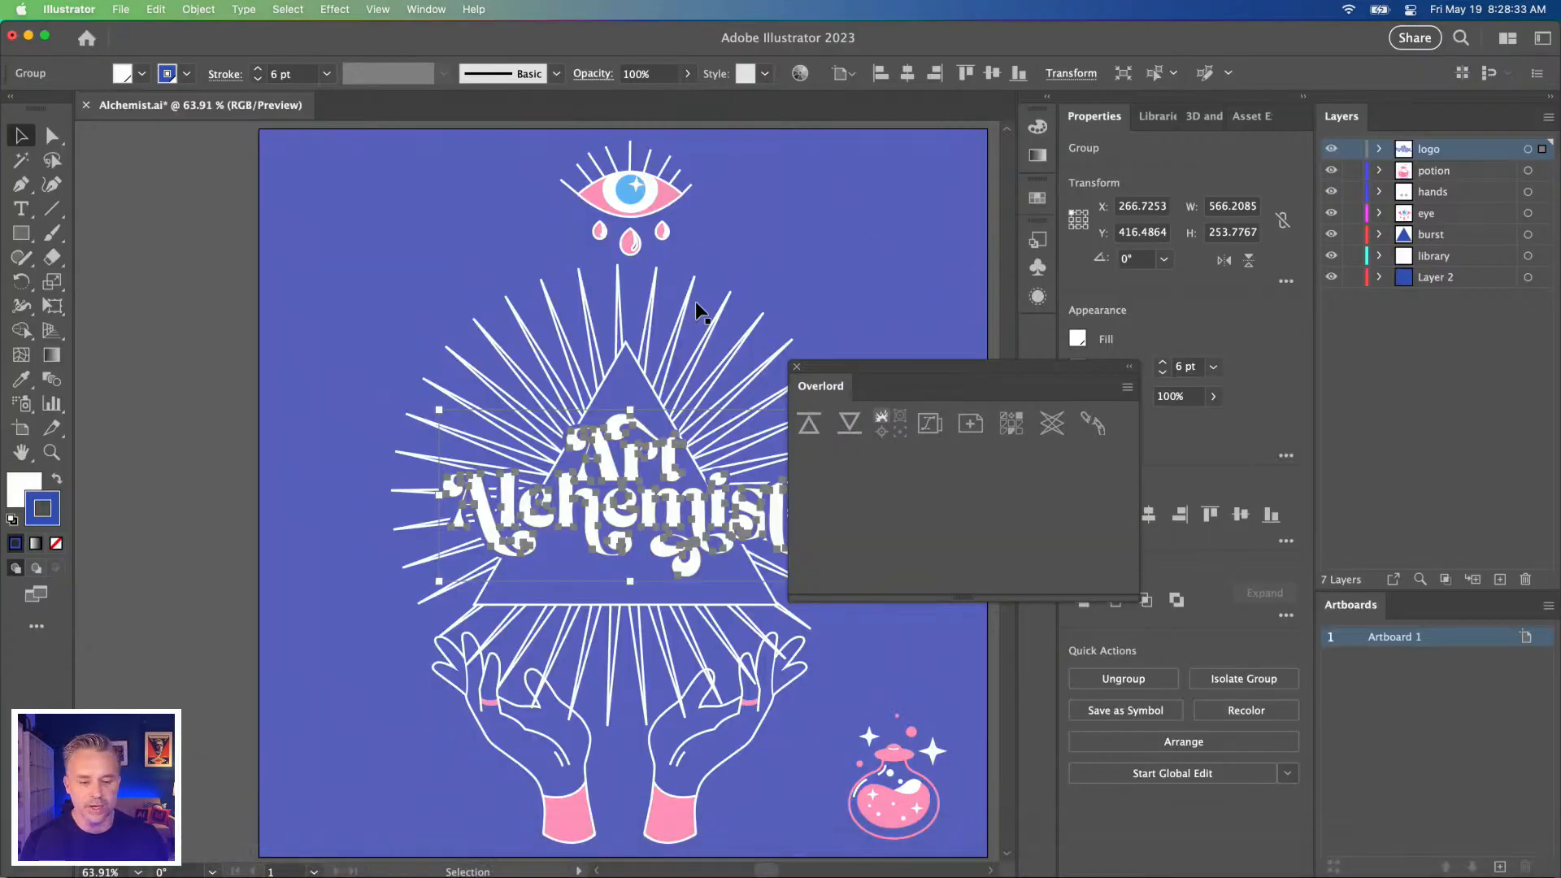
right_click(608, 455)
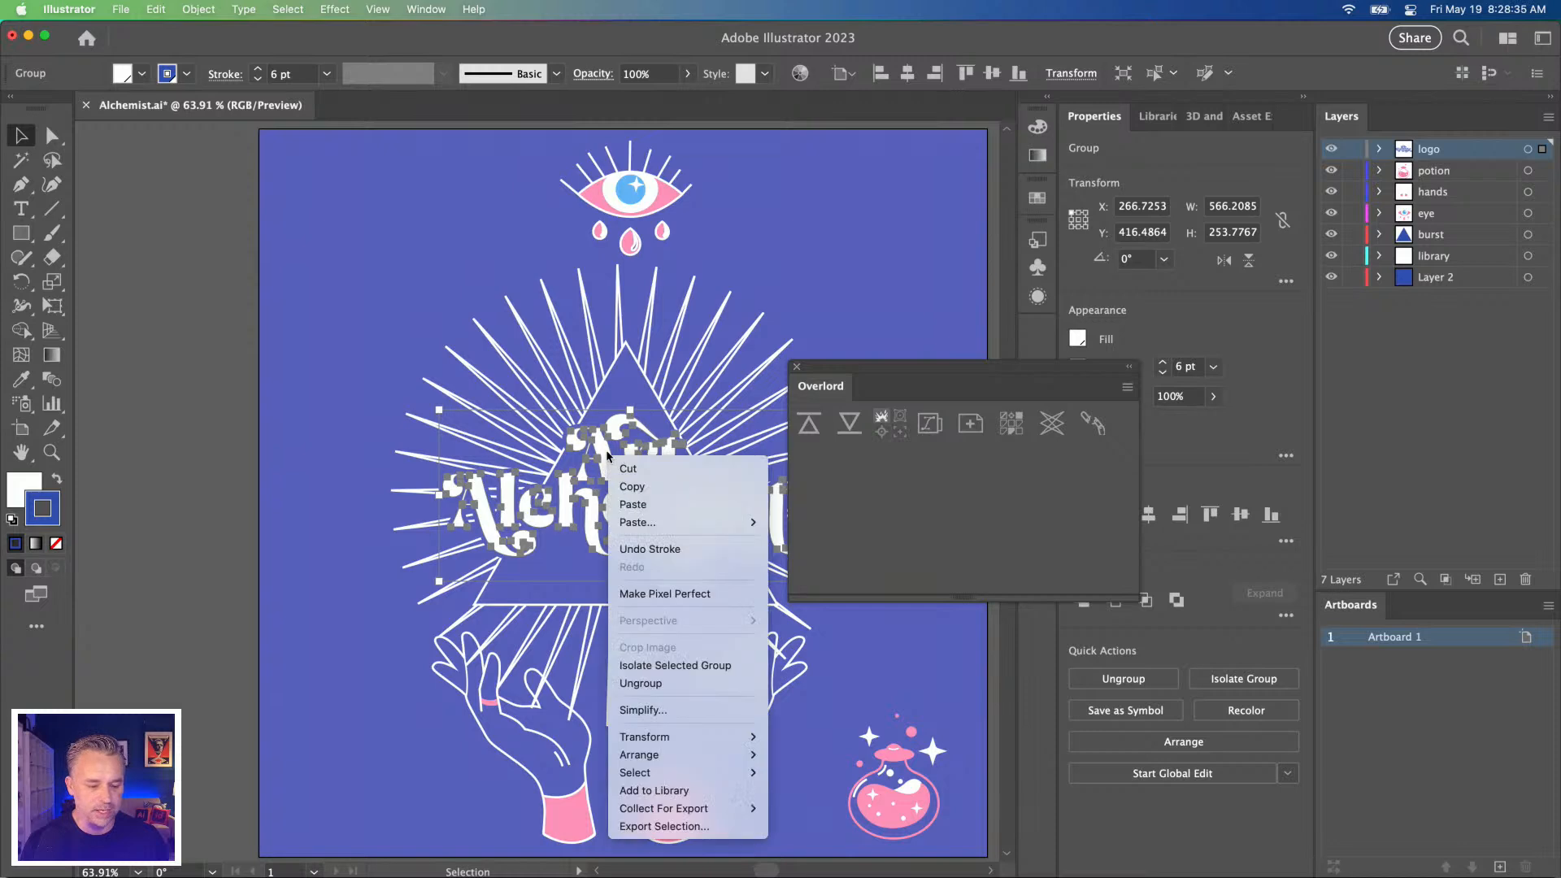
left_click(573, 504)
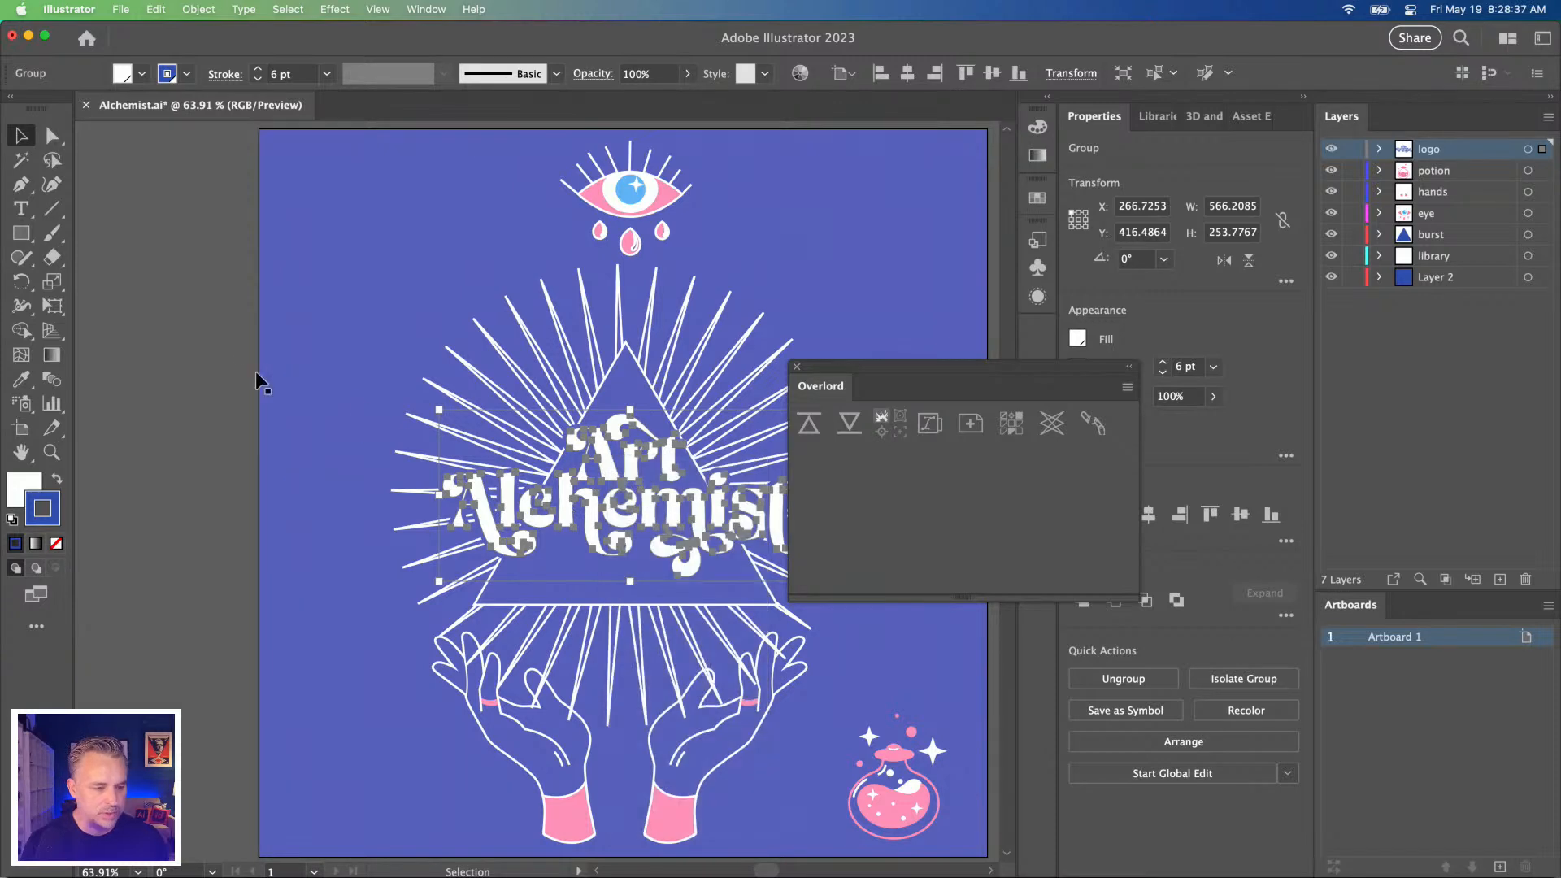
left_click(181, 9)
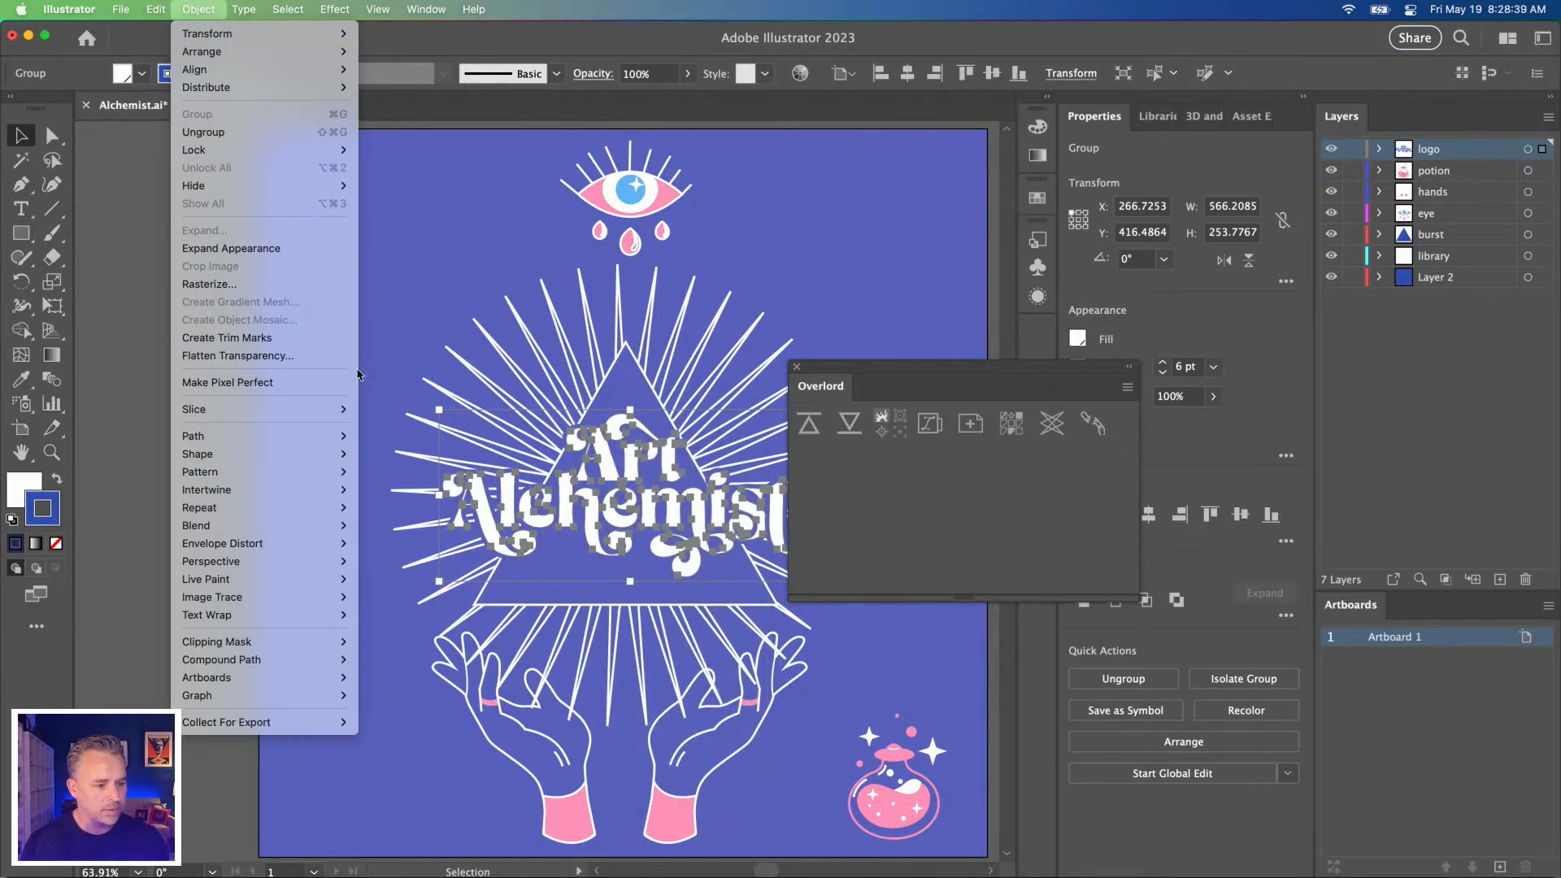
left_click(608, 538)
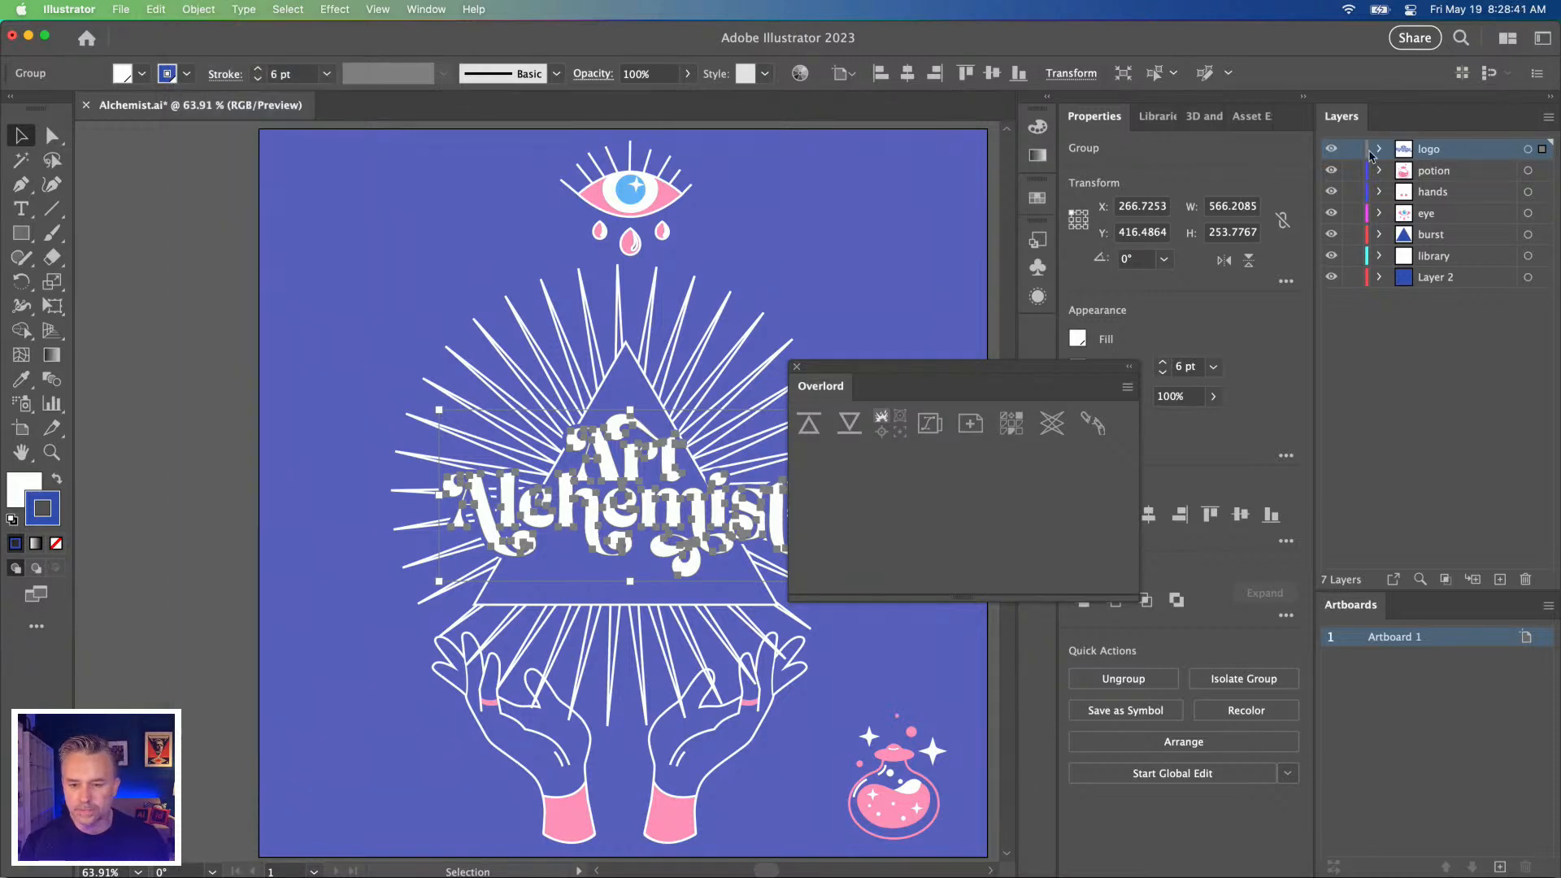
left_click(1381, 149)
left_click(1404, 171)
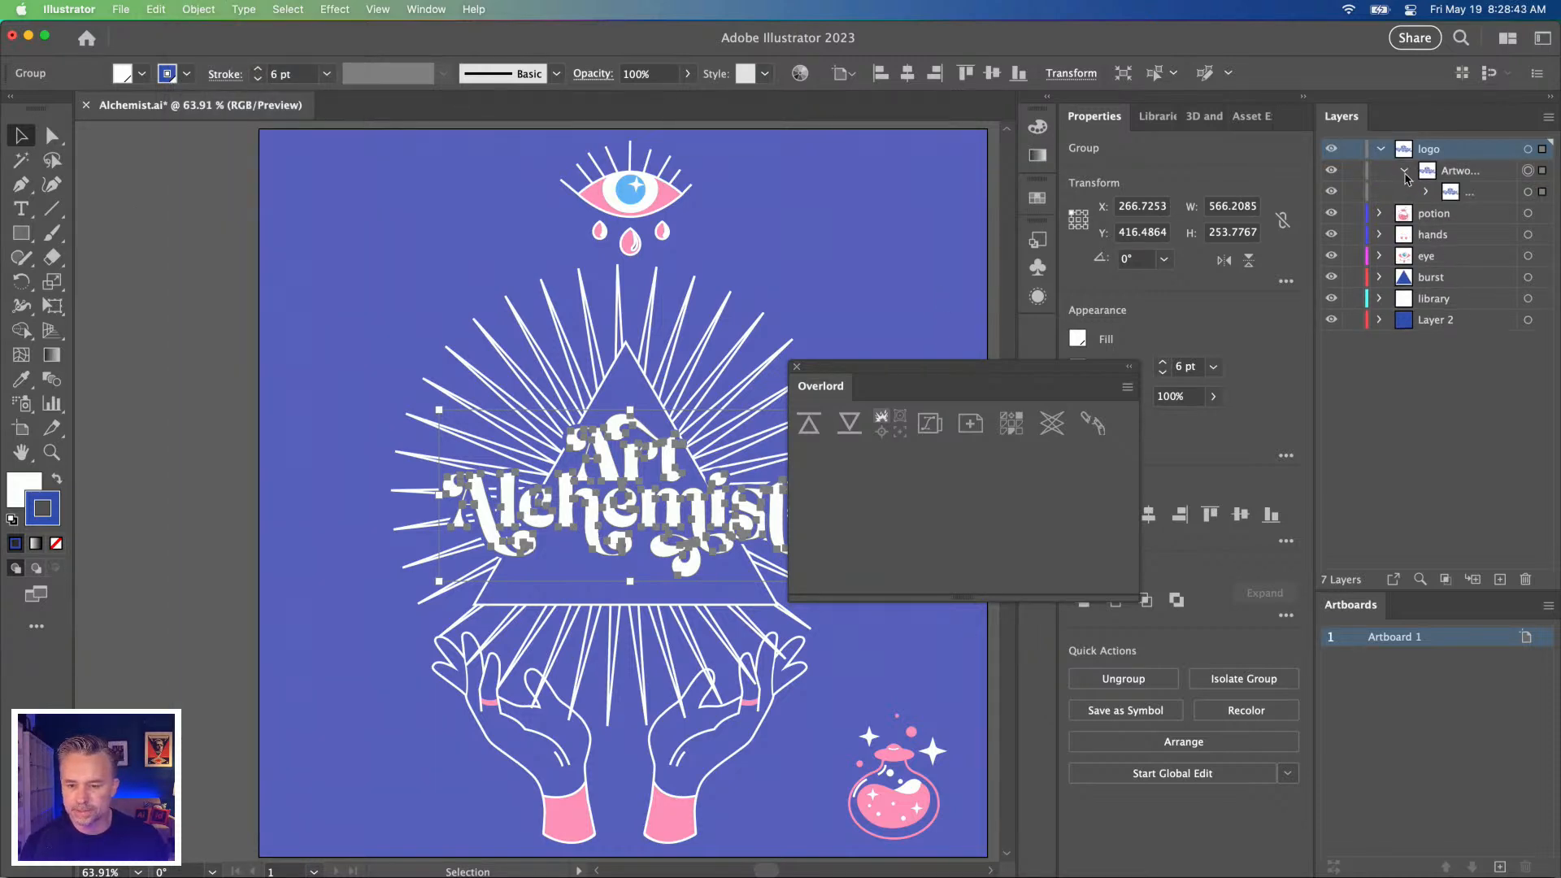
Move the Overlord panel clear of the logo and save the logo group as a symbol with the default options.
left_click_drag(901, 363, 791, 184)
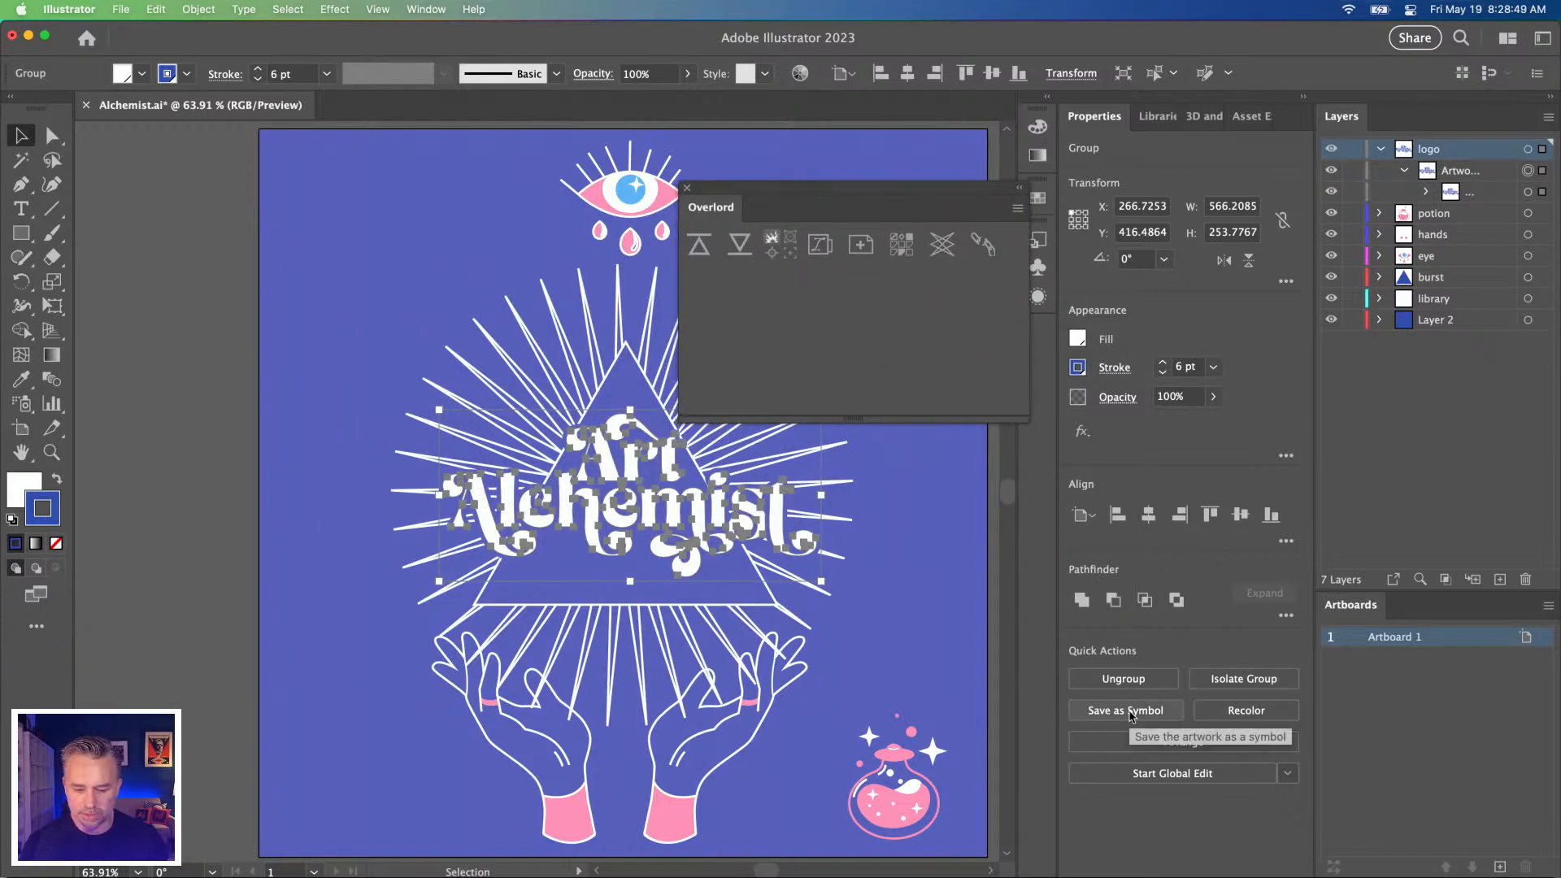
left_click(1130, 711)
key("Return")
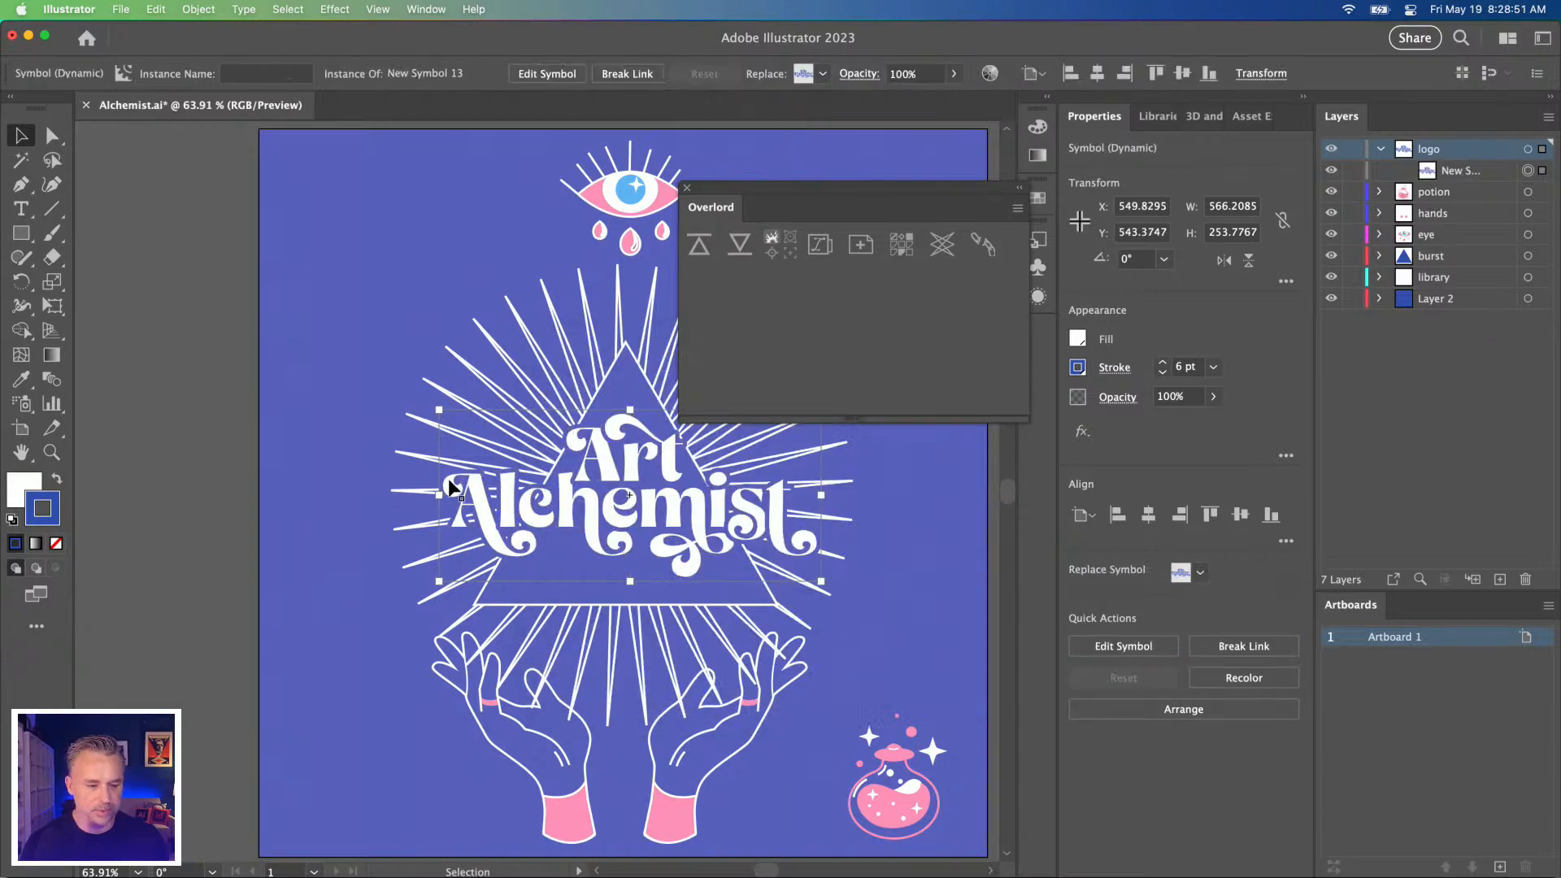
Try to send the logo symbol to After Effects with Overlord and switch there to check the composition.
left_click(700, 244)
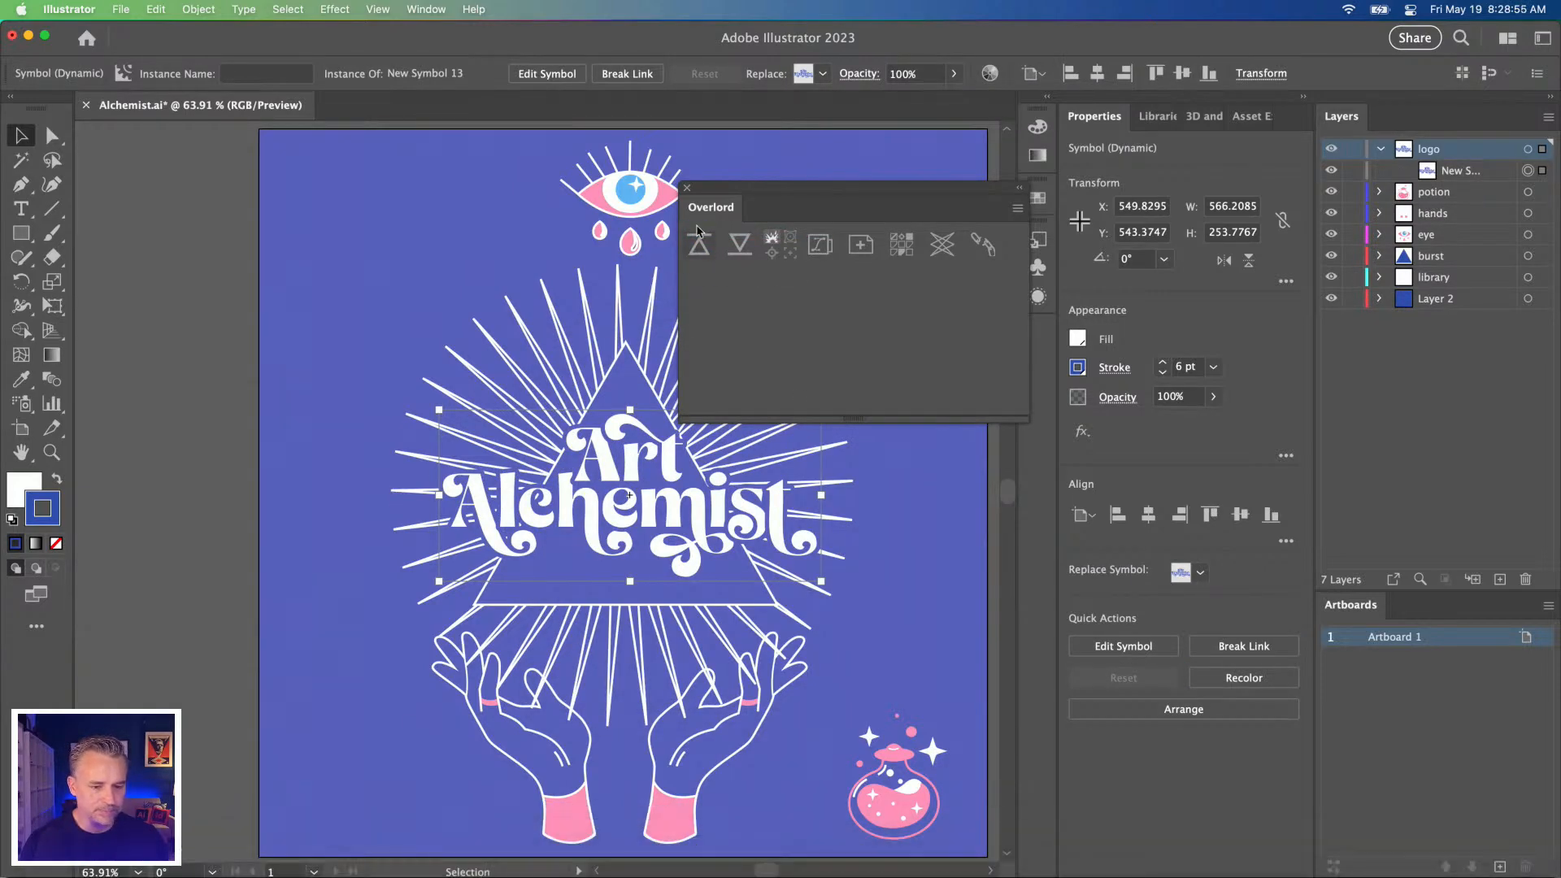
left_click(701, 241)
mouse_move(284, 873)
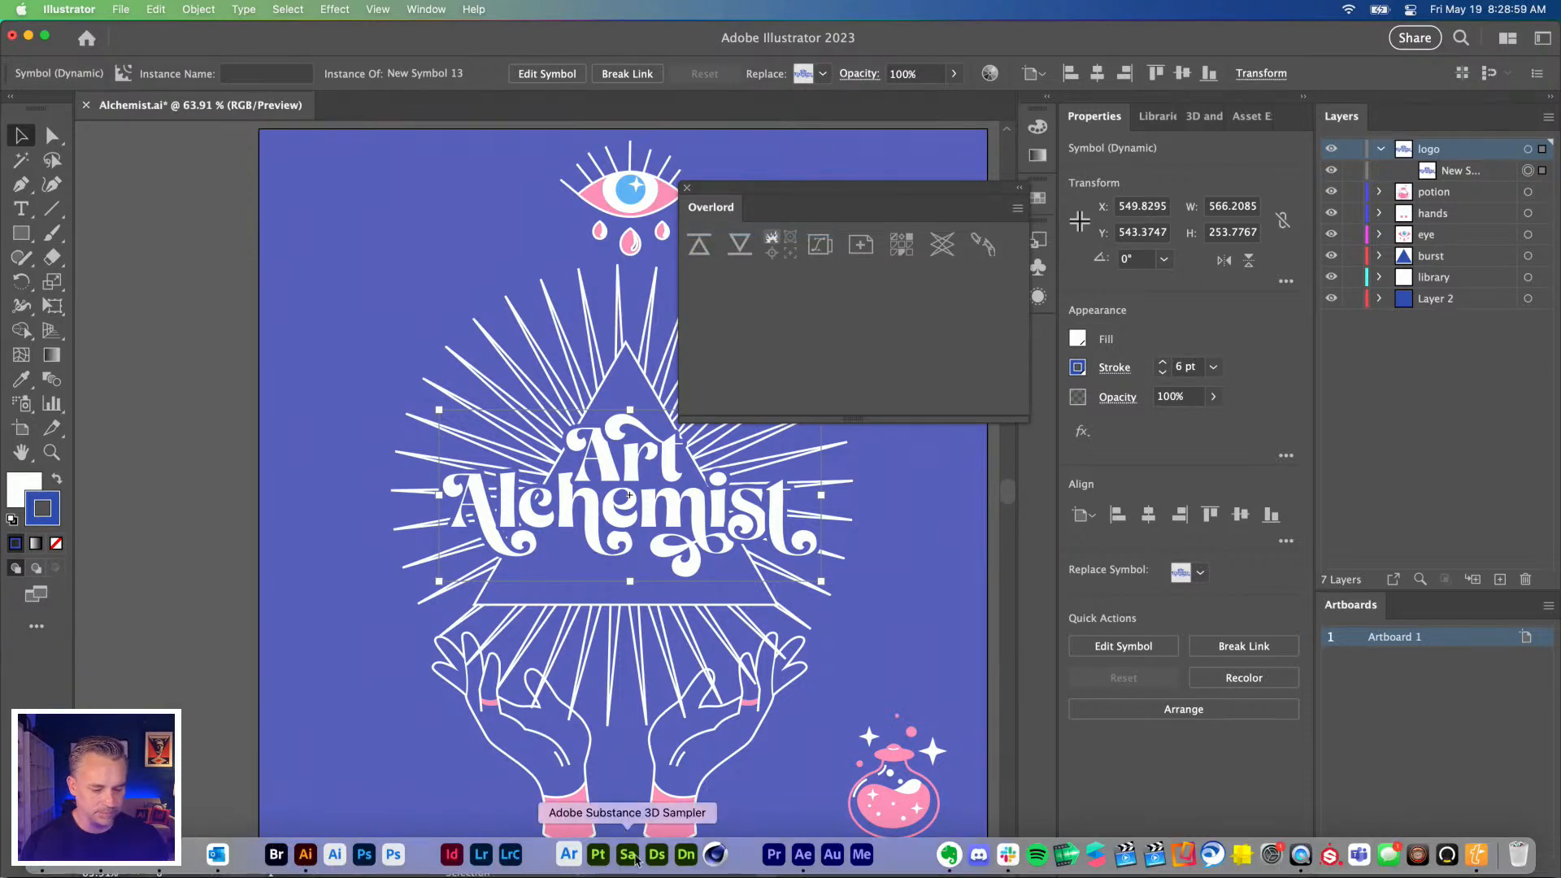
left_click(803, 855)
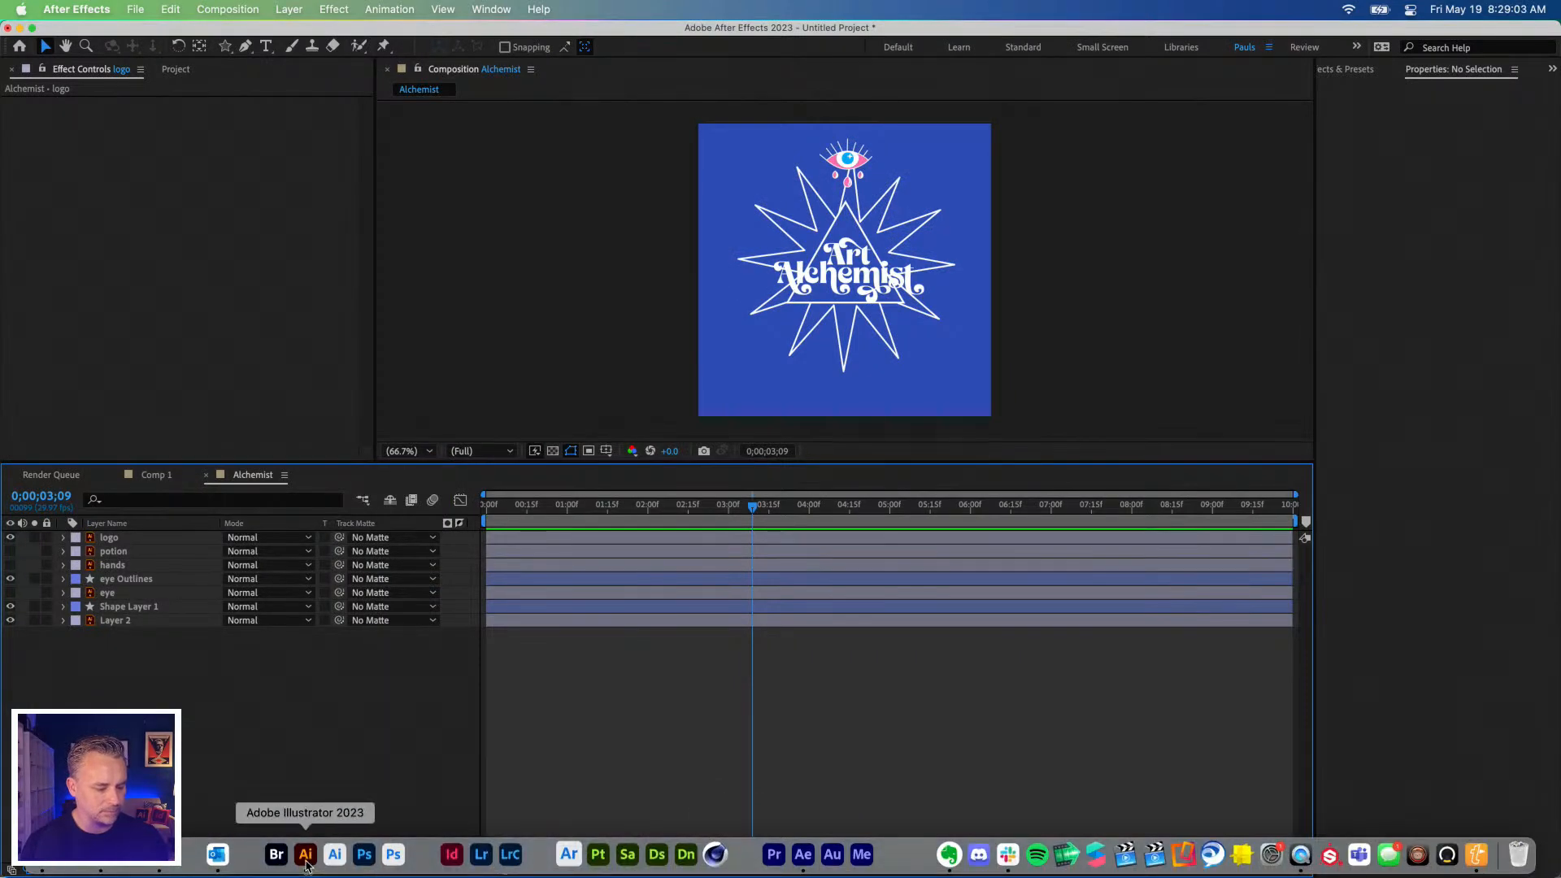
Return to Illustrator and undo the logo's conversion to a symbol.
left_click(306, 855)
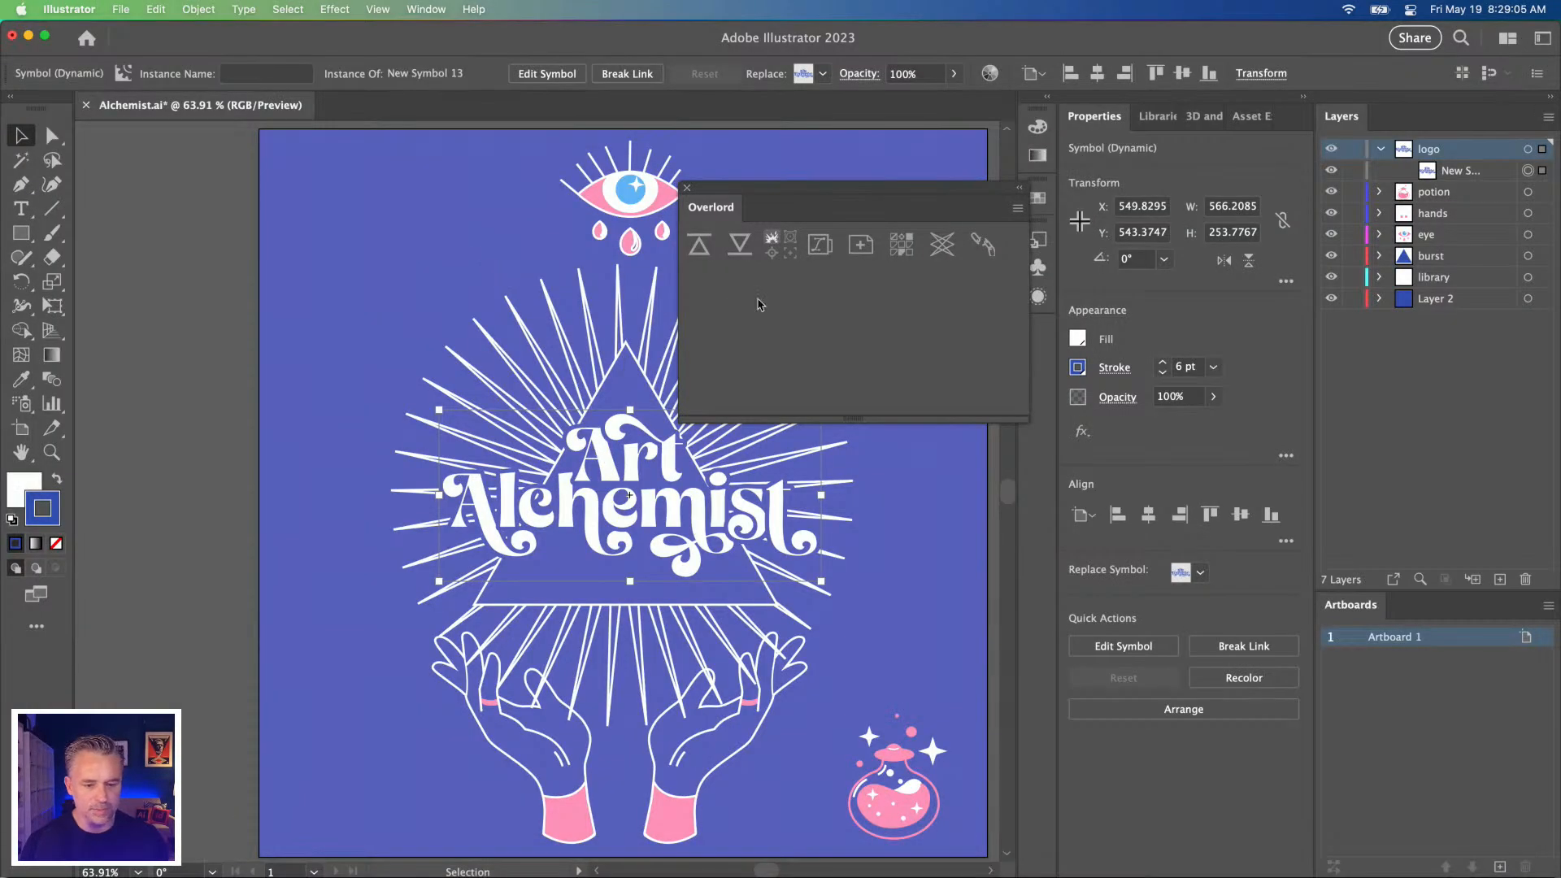
key("super+z")
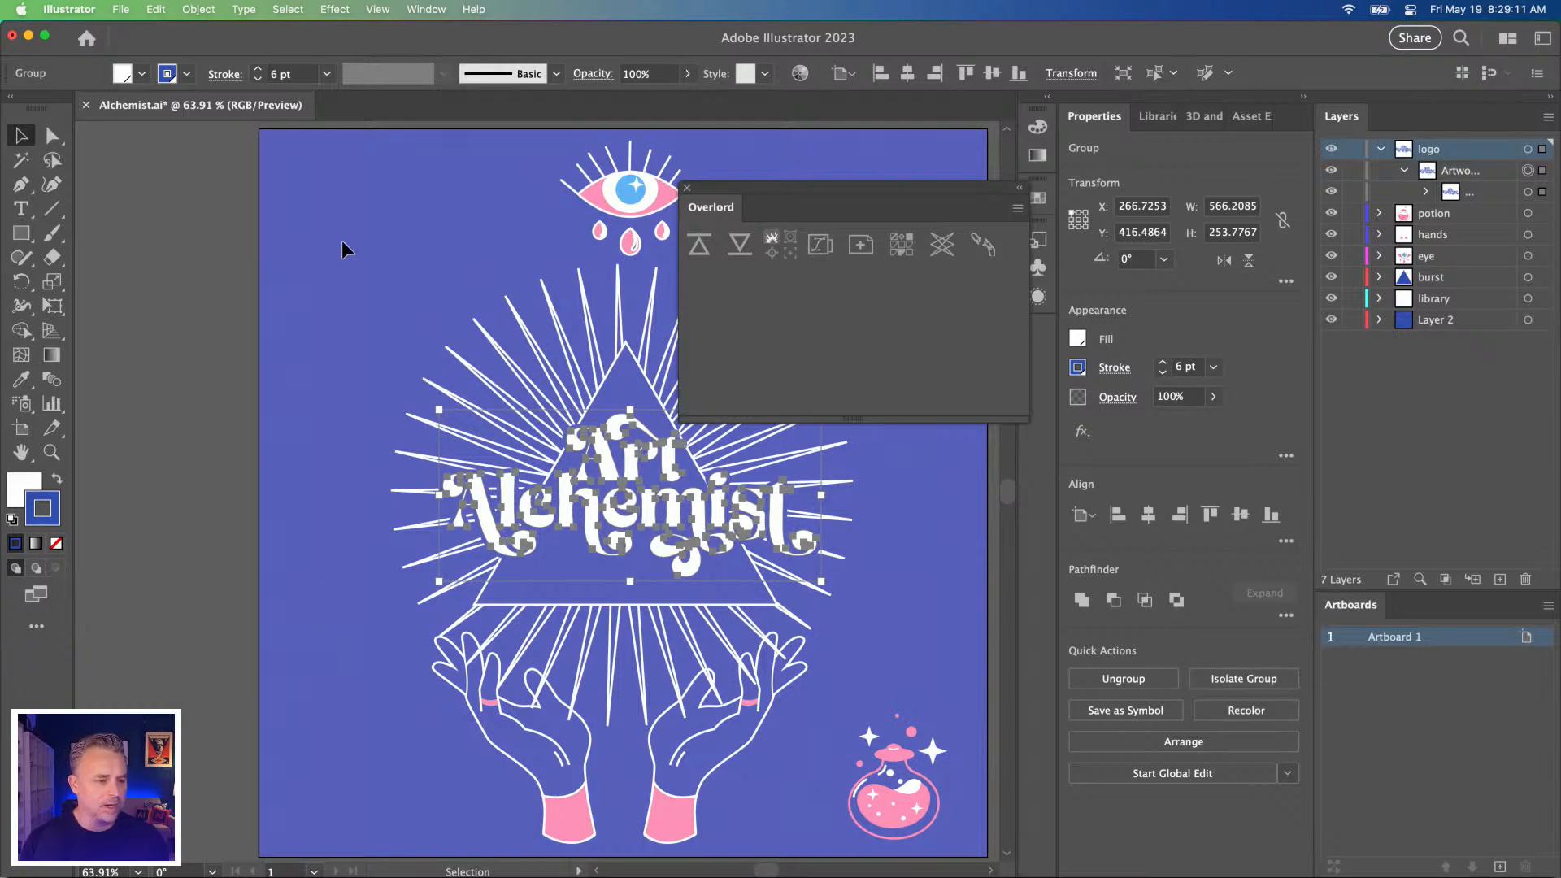
left_click(199, 9)
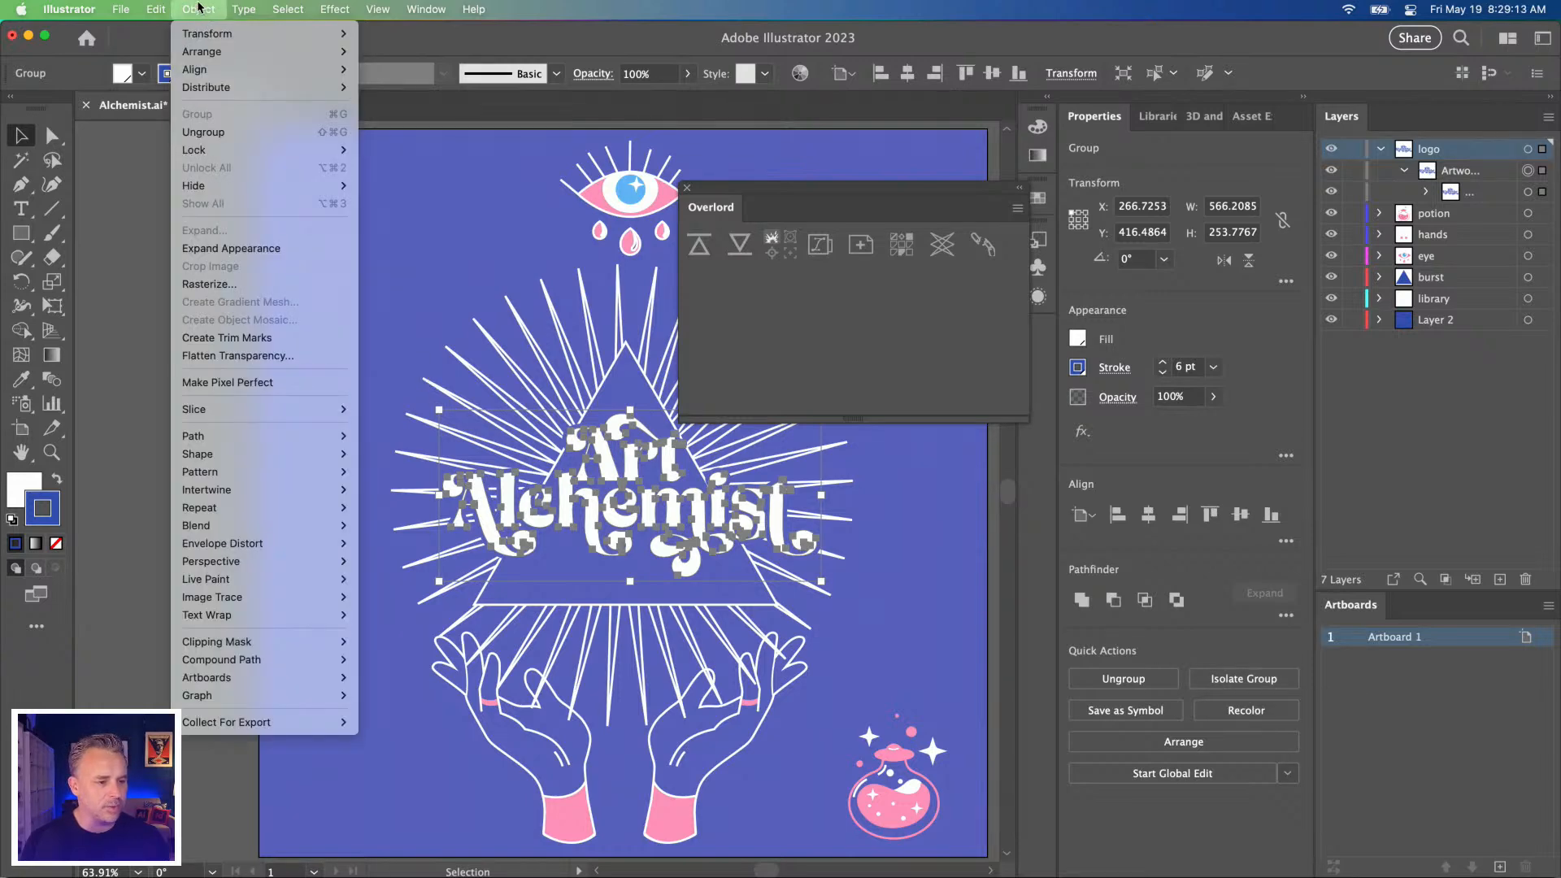
left_click(199, 9)
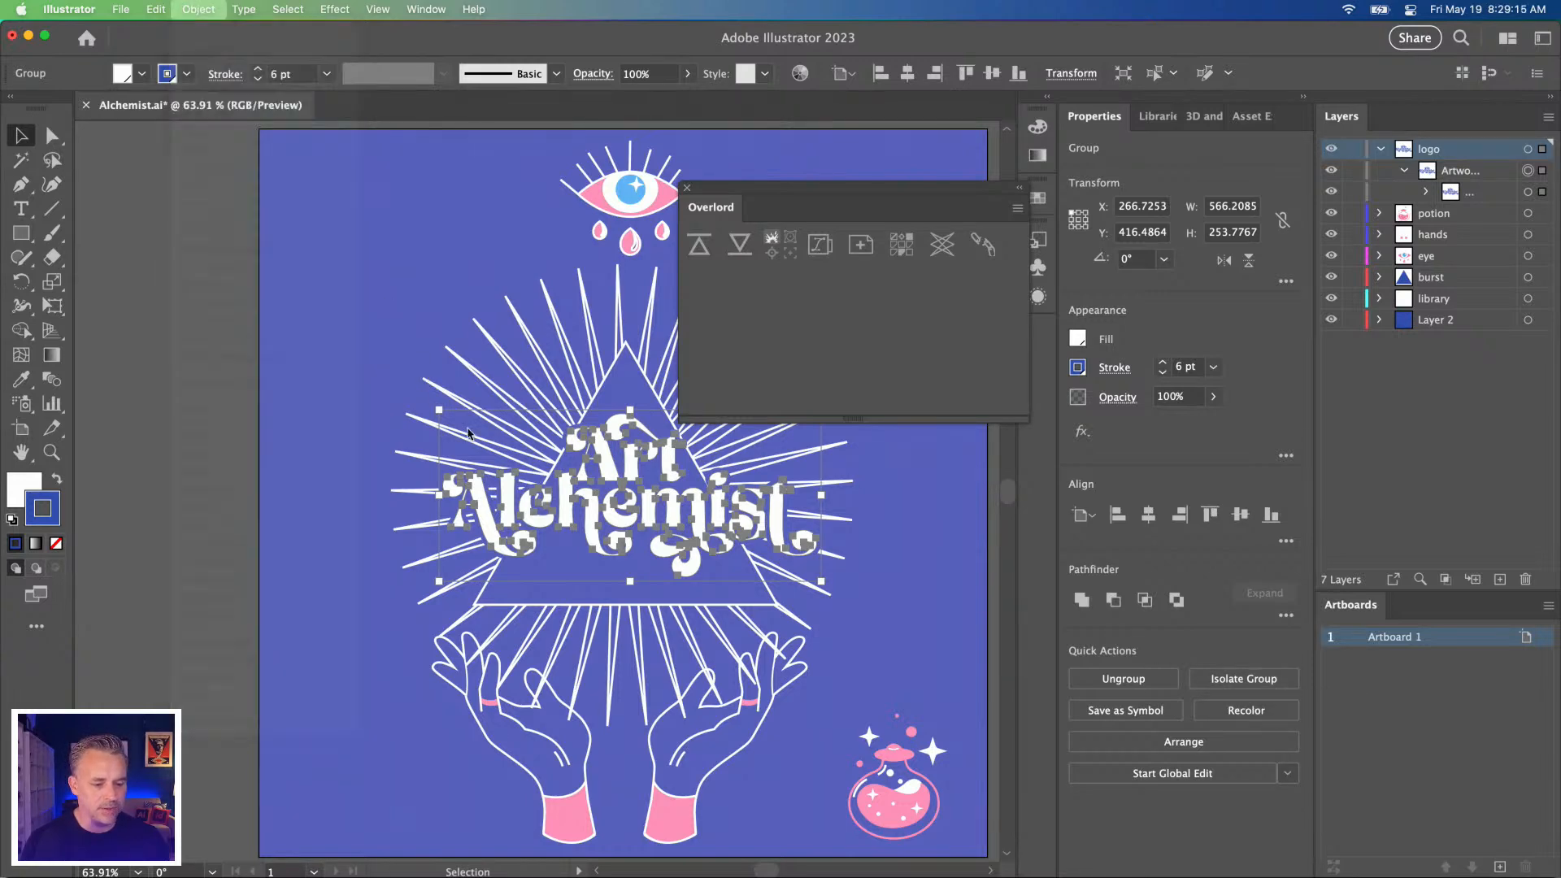
Send the logo group to After Effects with Overlord again and remove the imported layers logo 2 through logo 14.
left_click(699, 244)
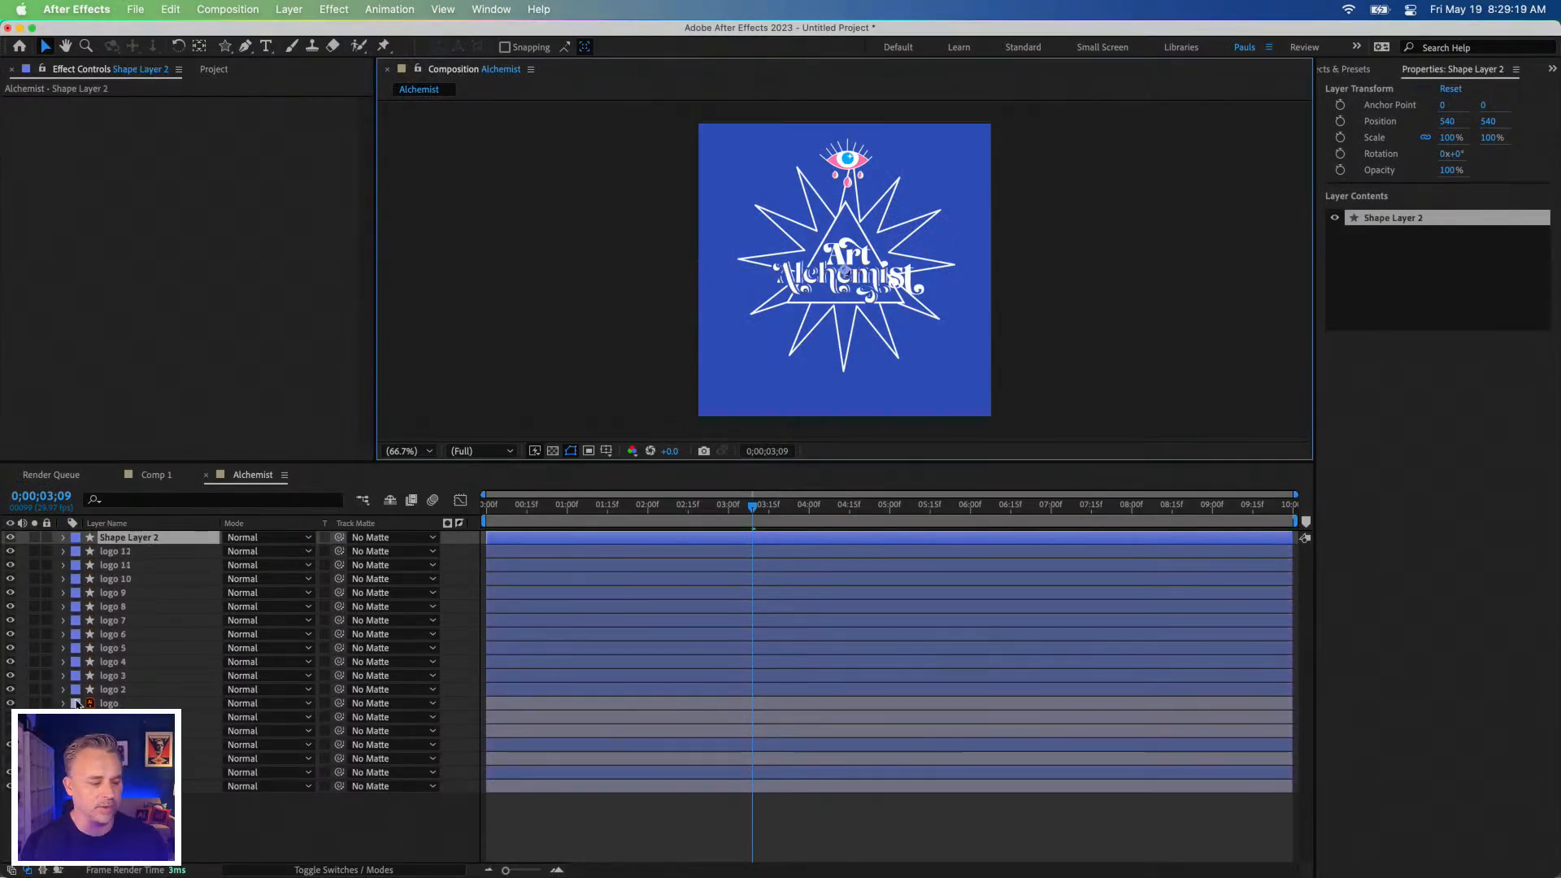
right_click(145, 623)
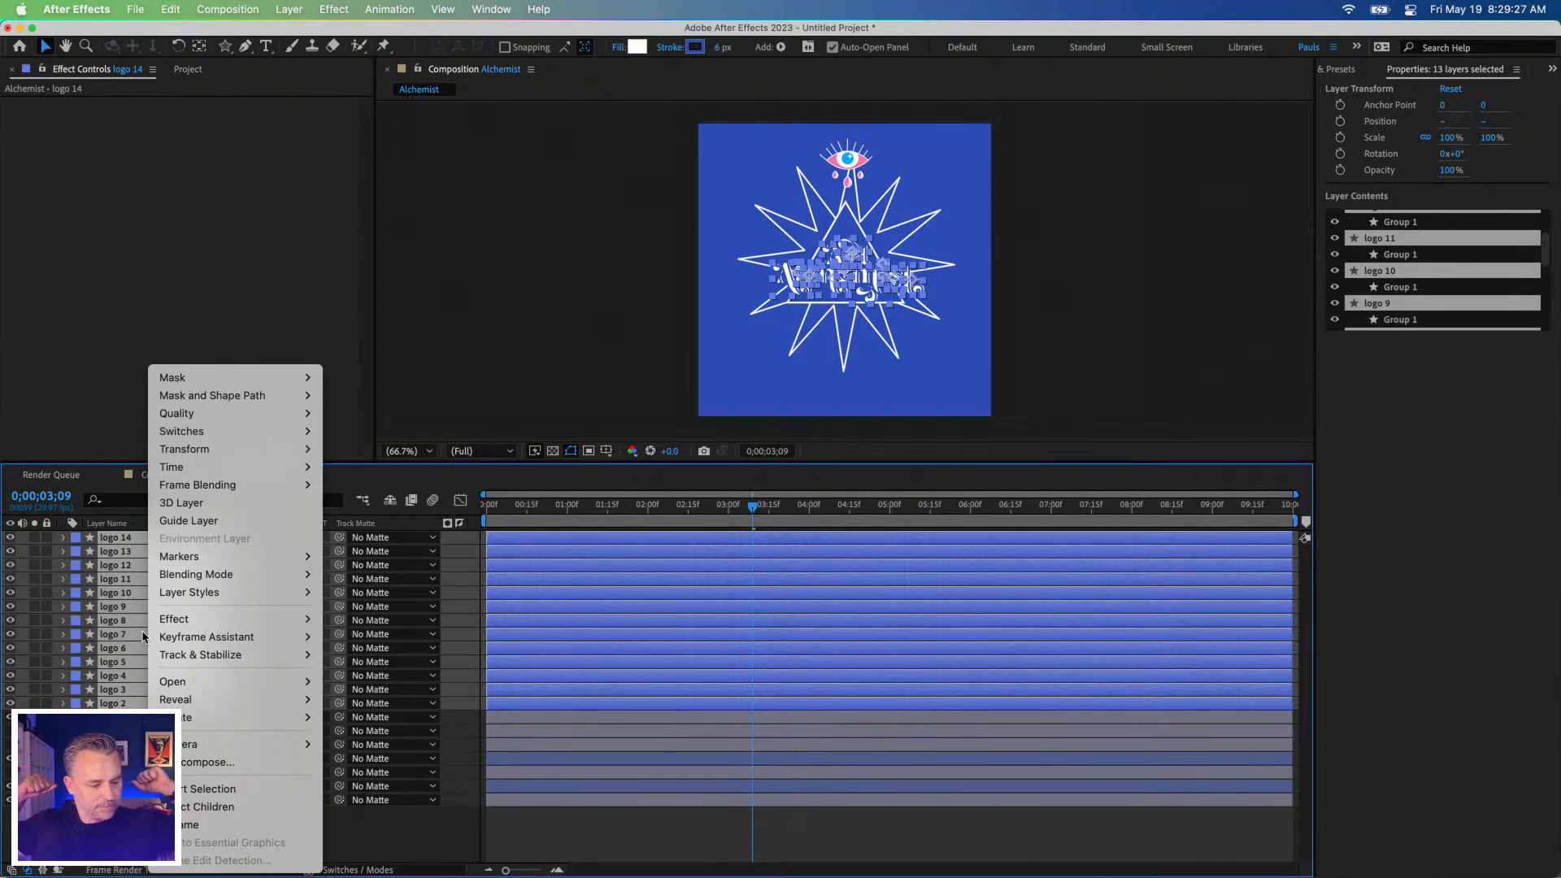
key("Escape")
key("super+z")
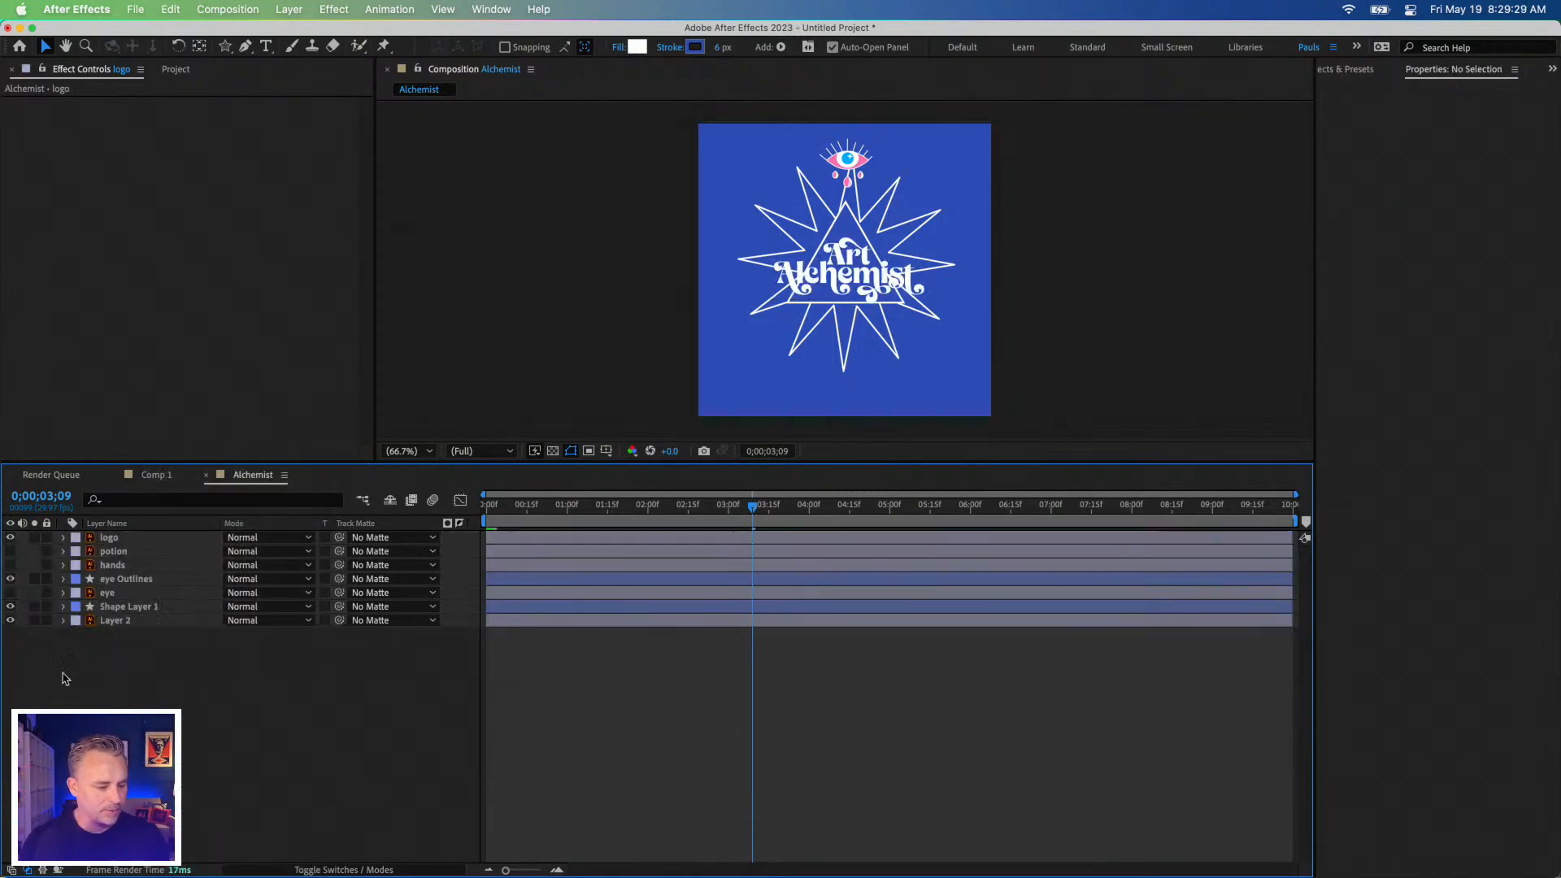
Select the original logo layer and preview the Alchemist composition from its first frame.
left_click(108, 538)
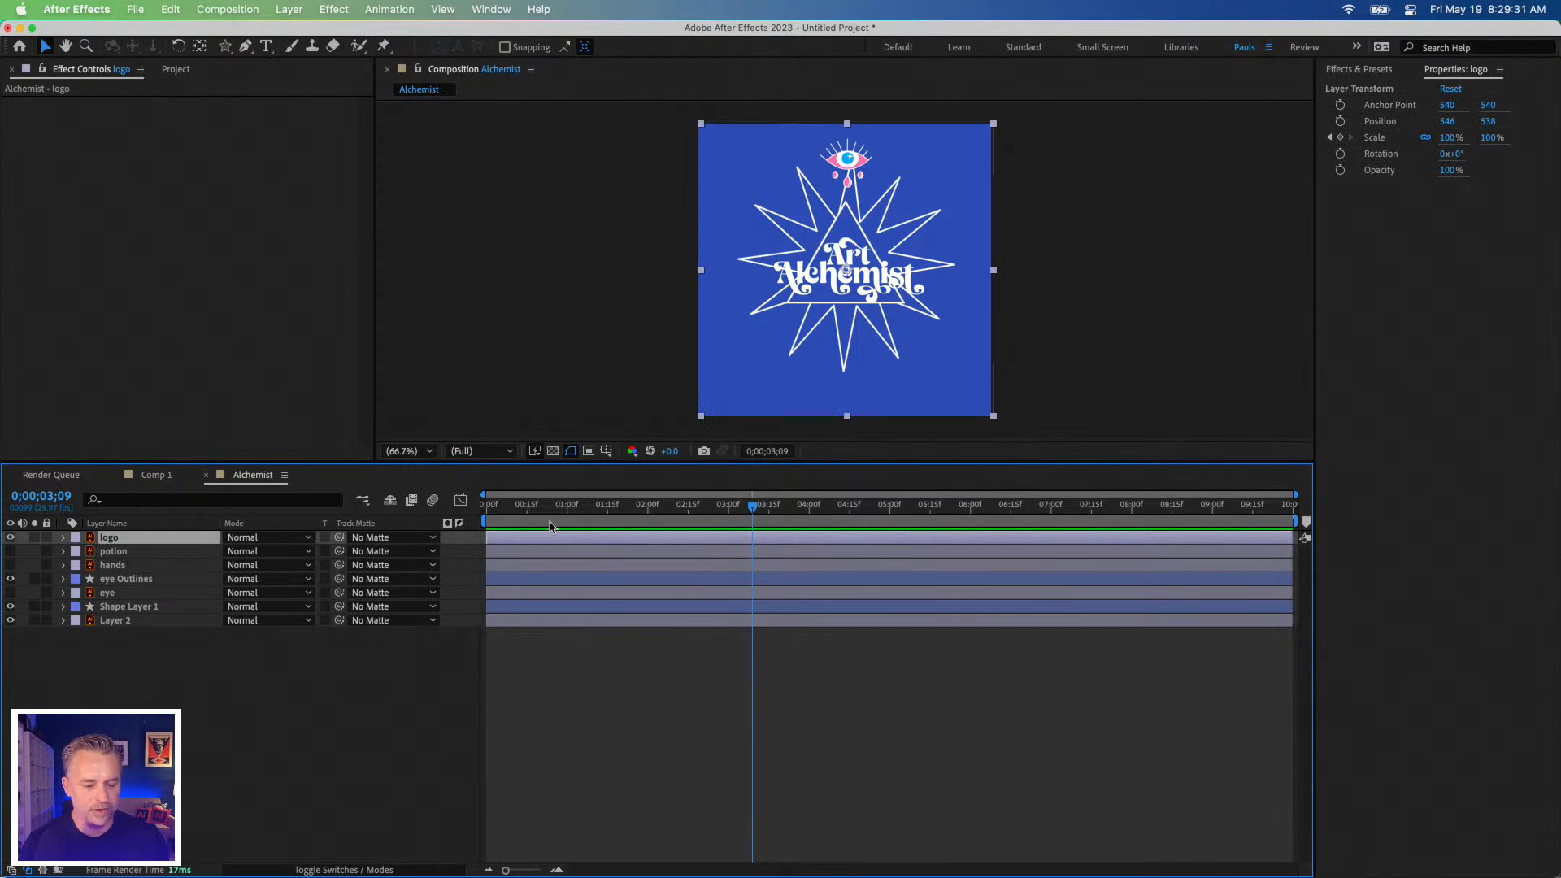
key("Home")
key("space")
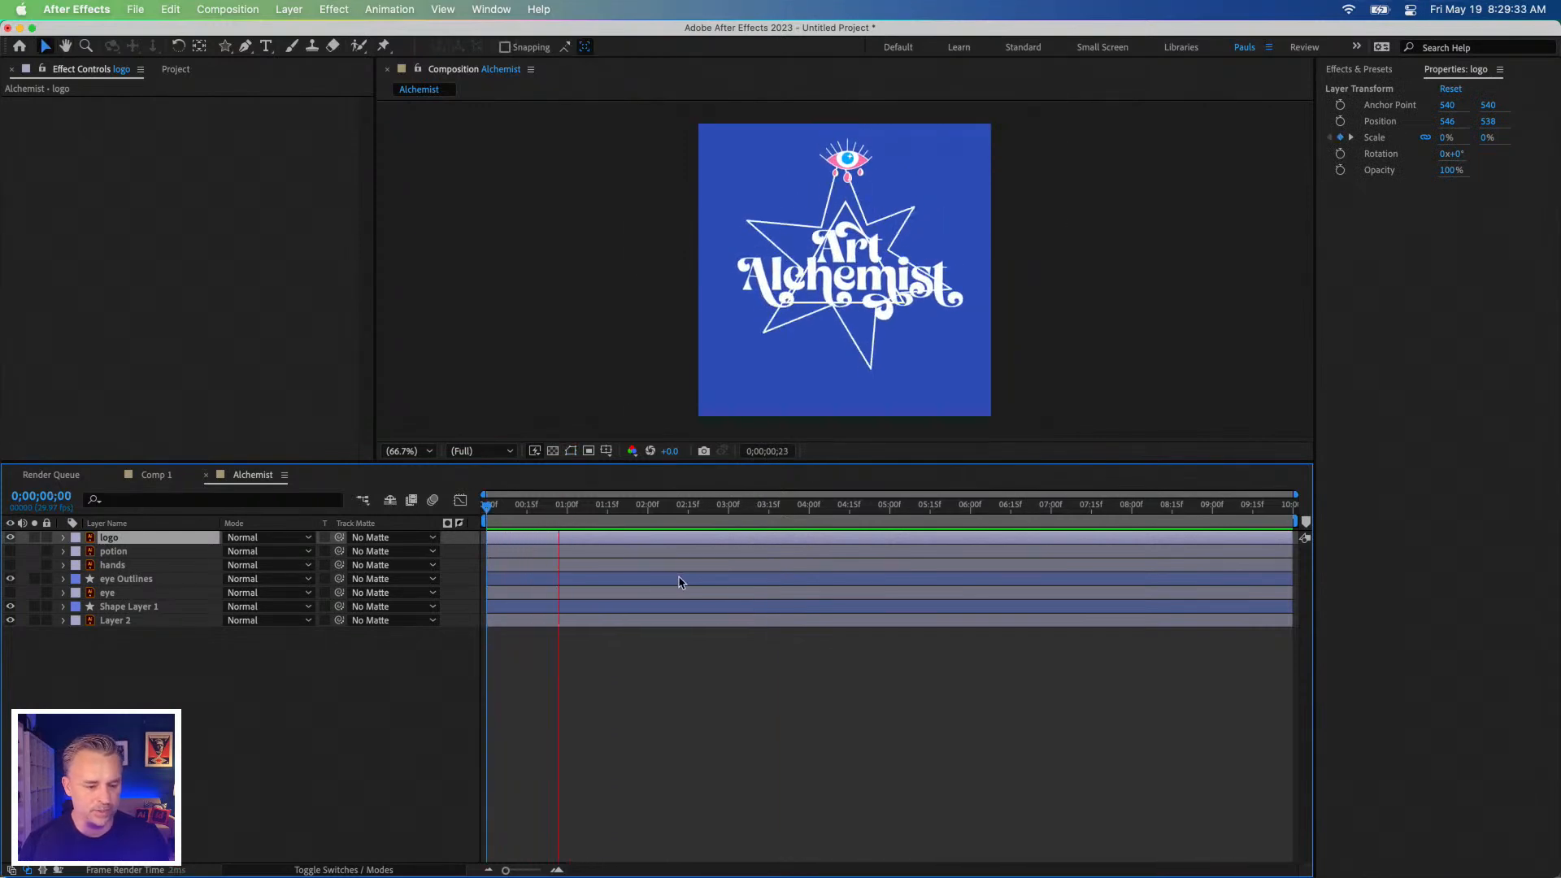
Turn on the visibility of the hands and potion layers.
left_click(10, 565)
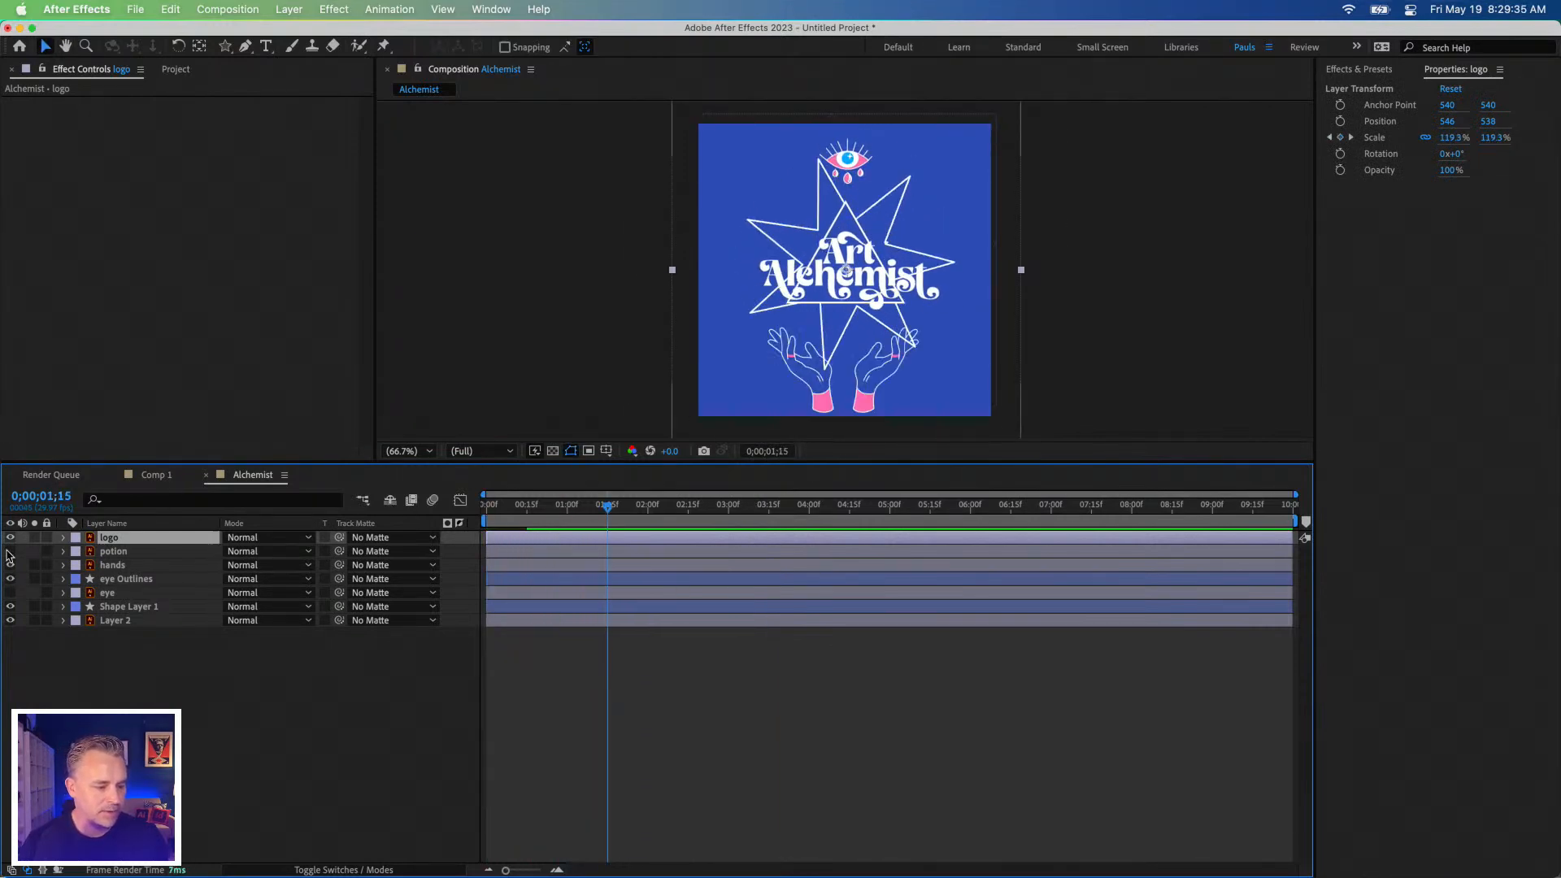
left_click(10, 551)
Create shapes from the hands vector layer.
left_click(113, 565)
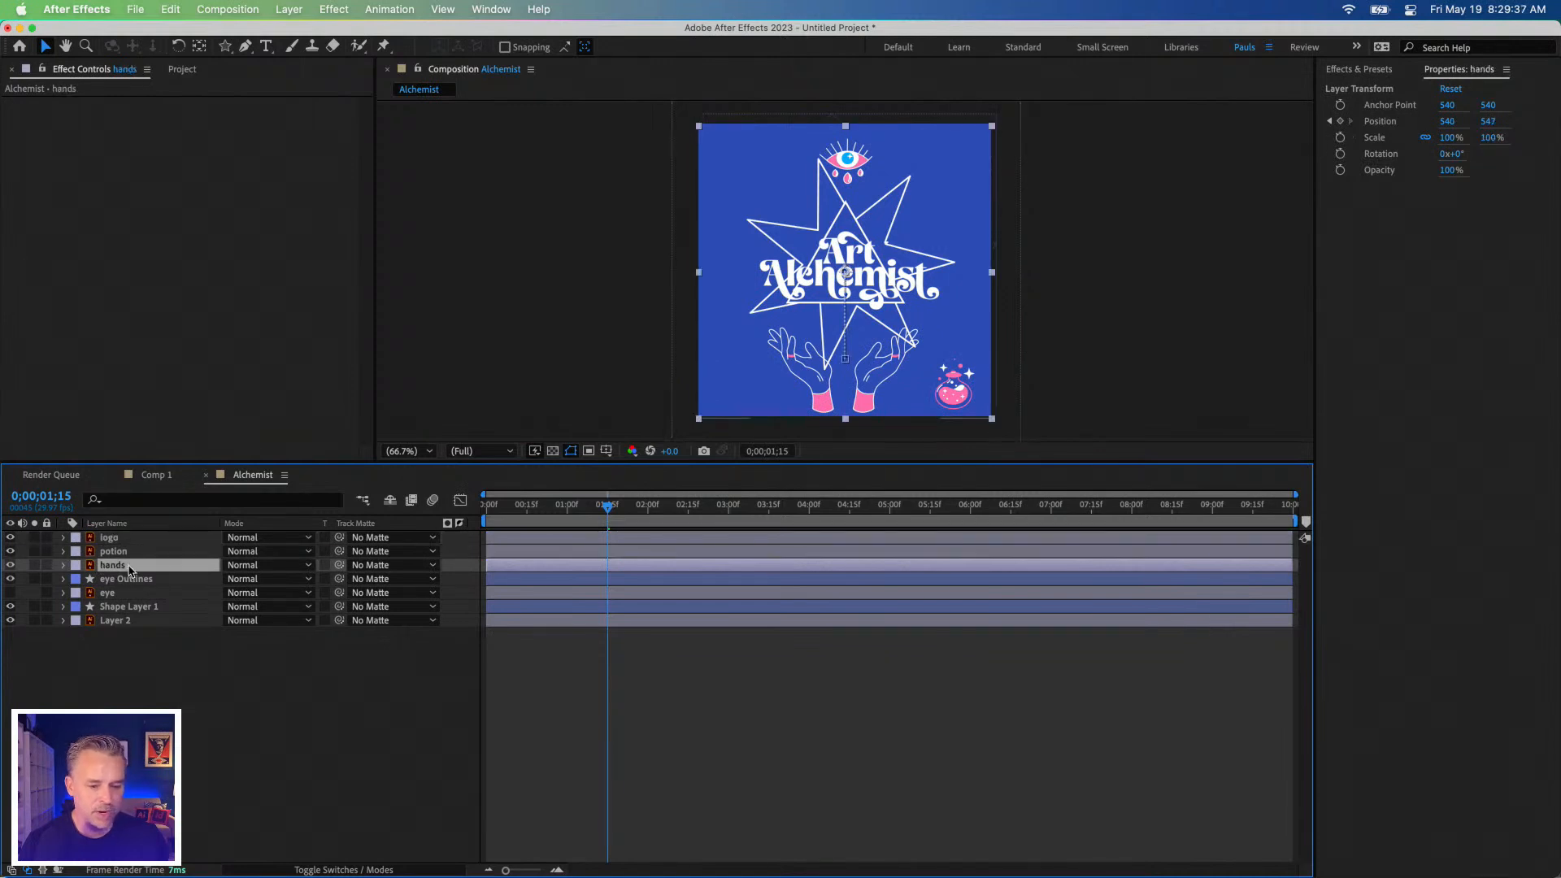
right_click(103, 566)
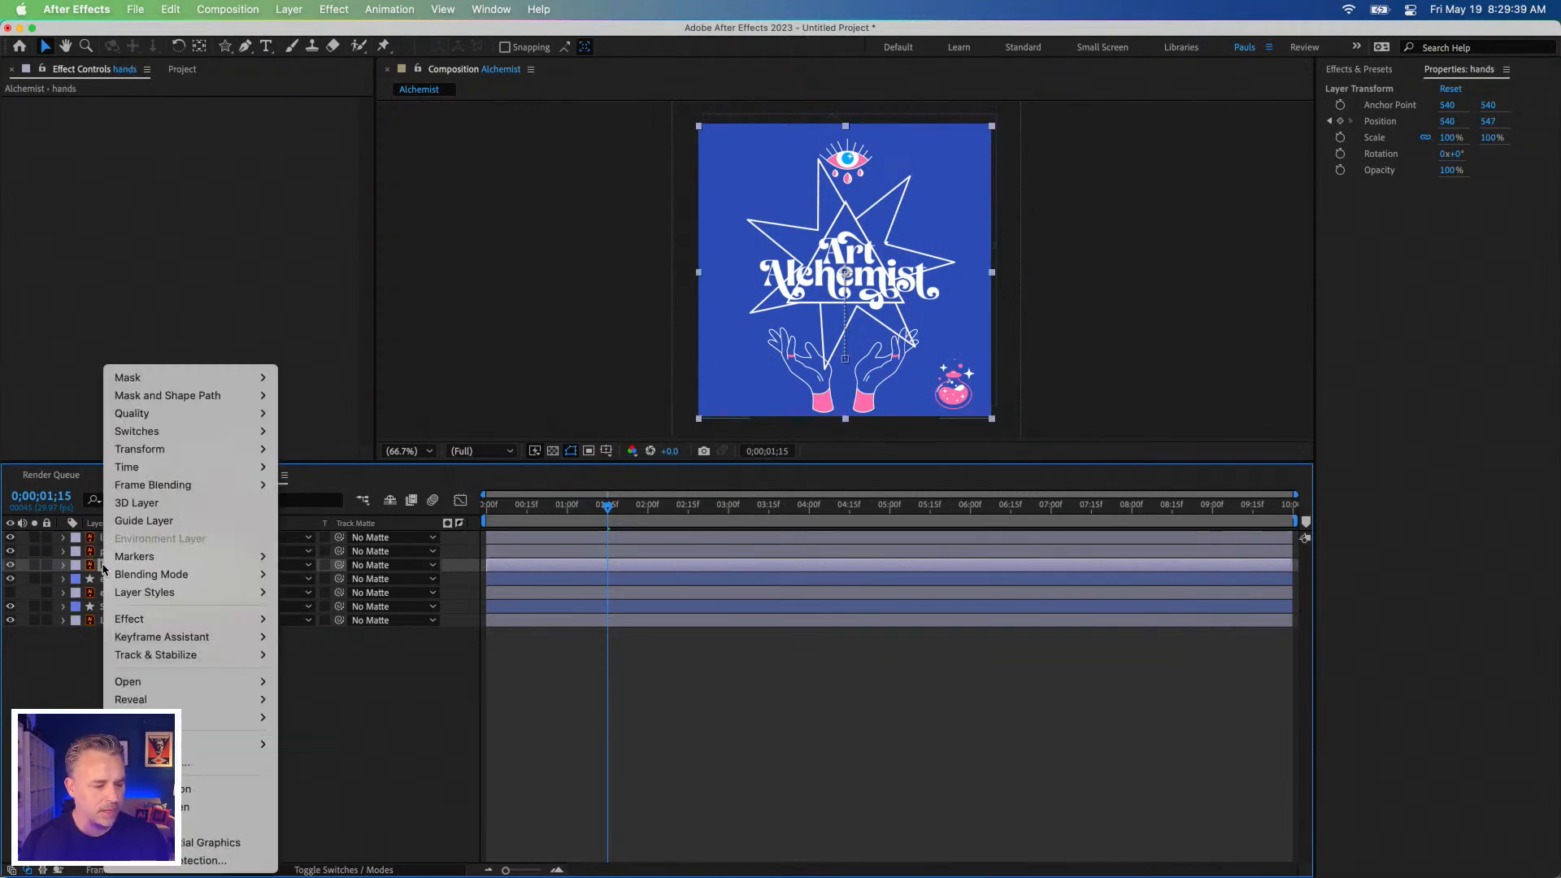
mouse_move(164, 704)
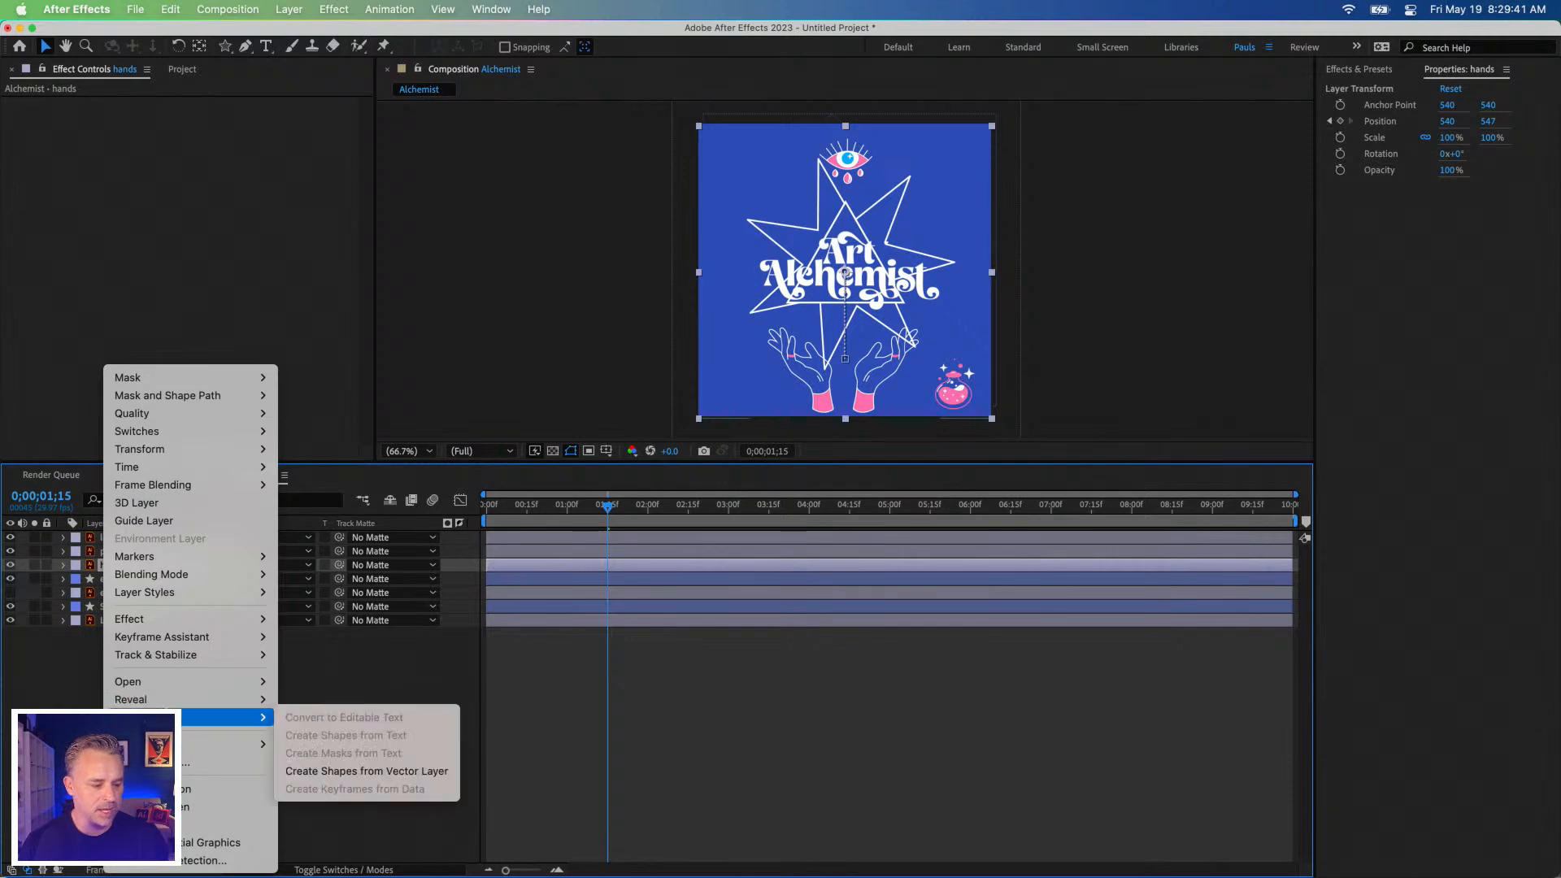
Convert the hands vector layer into a shape layer, then preview the composition.
left_click(352, 771)
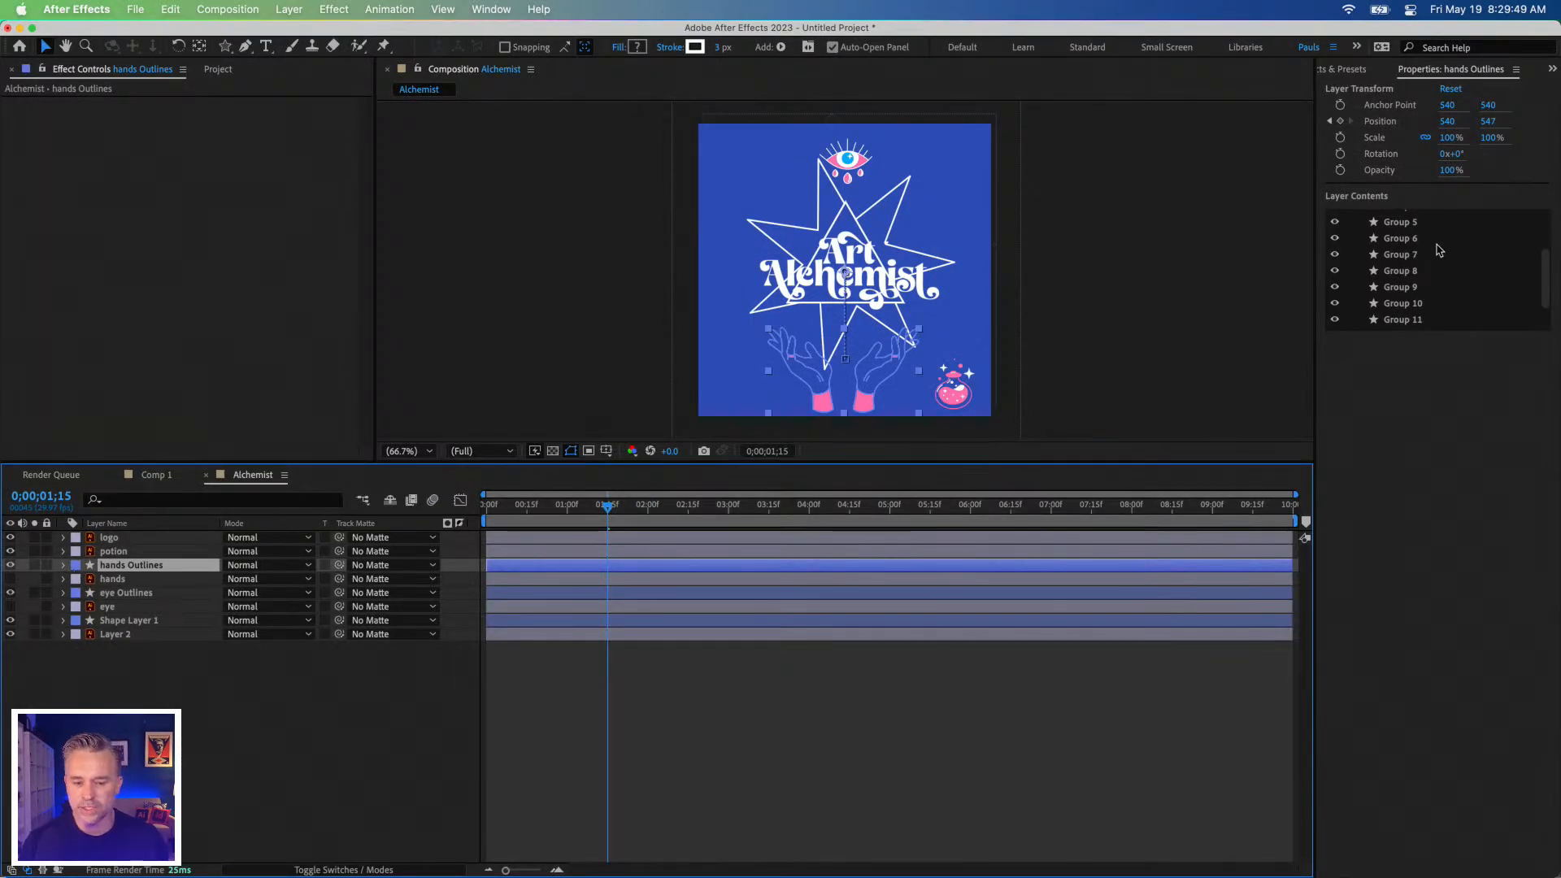
left_click(63, 565)
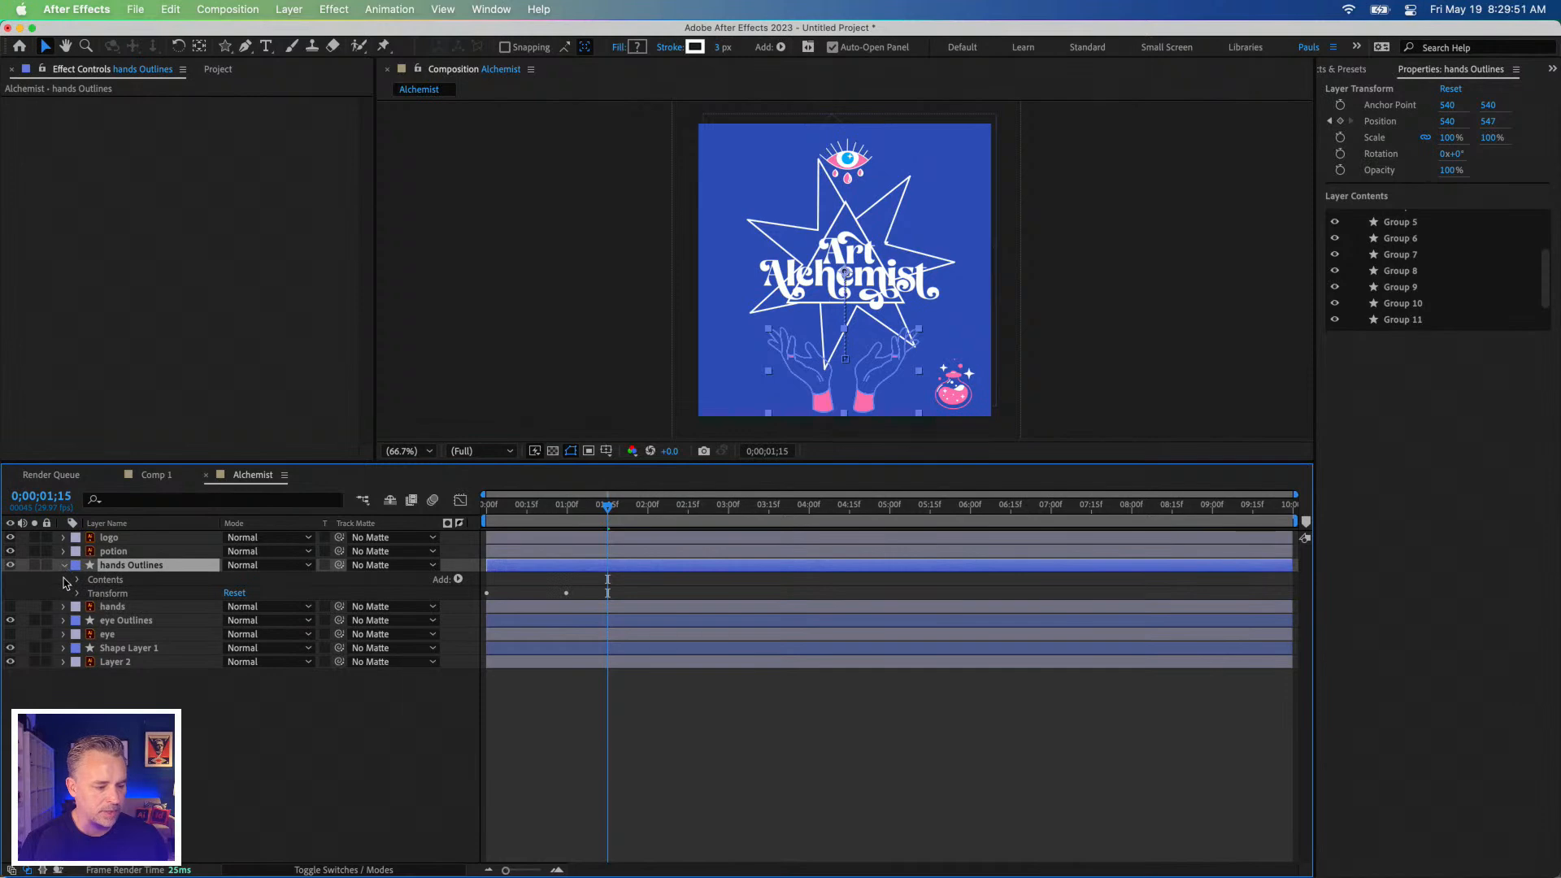
left_click(78, 580)
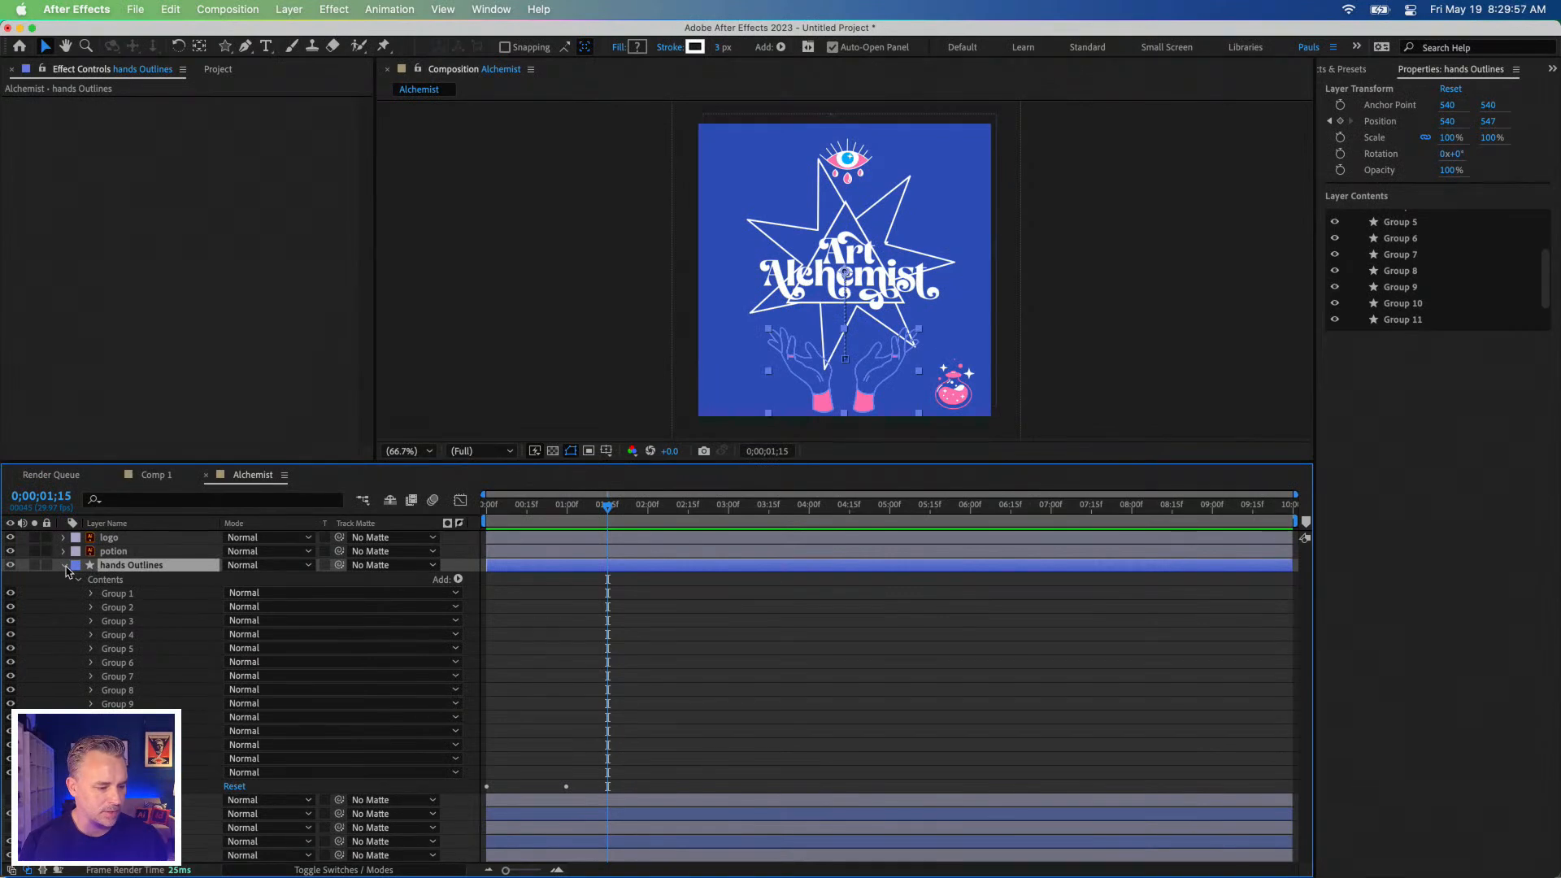
left_click(64, 566)
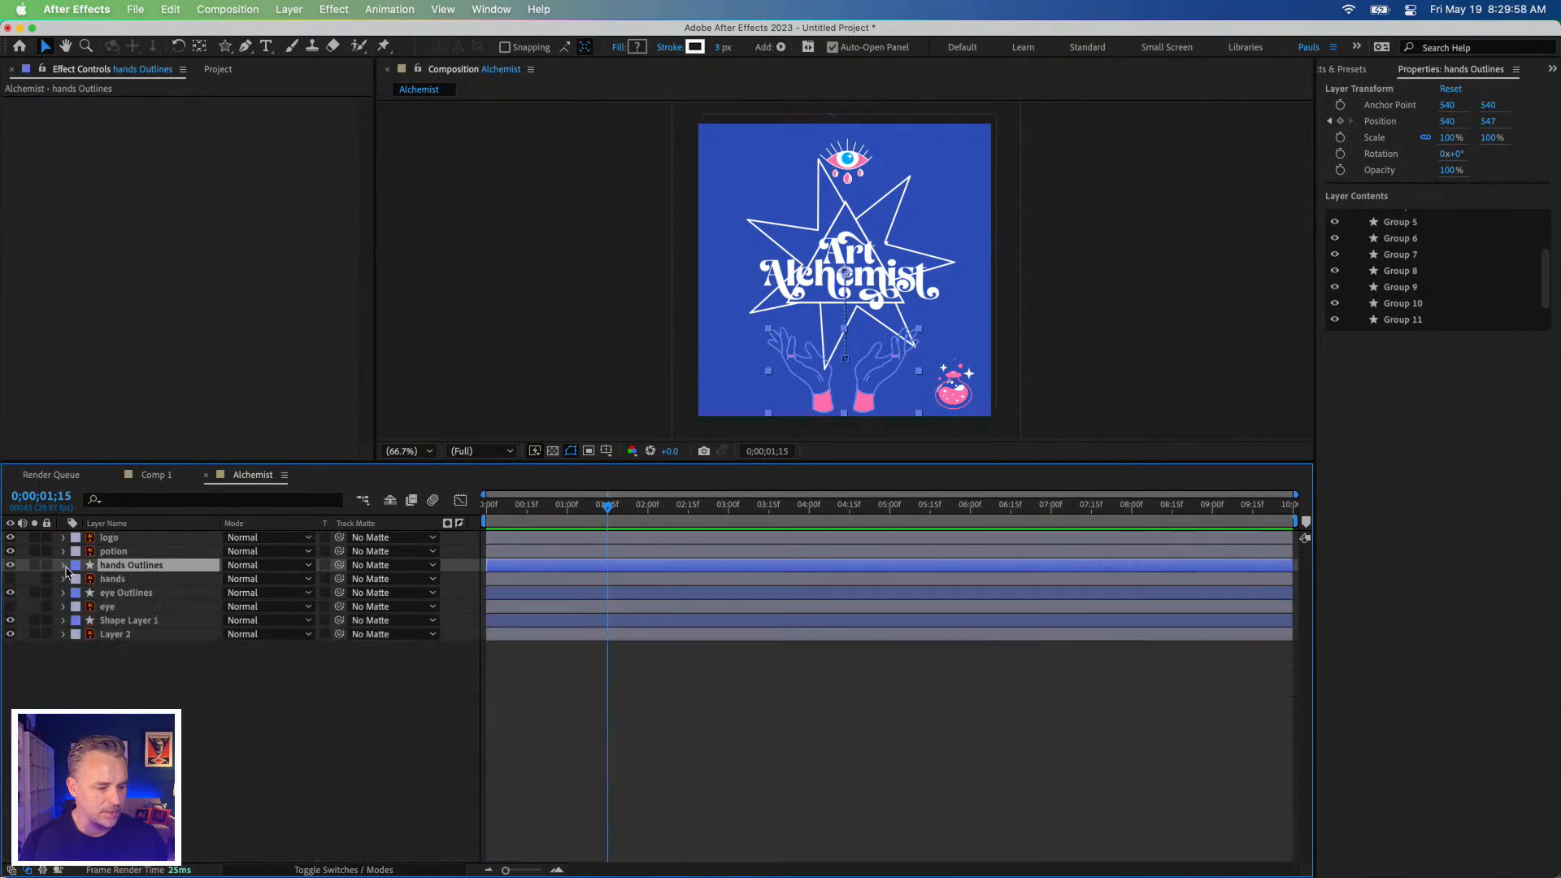
left_click(219, 738)
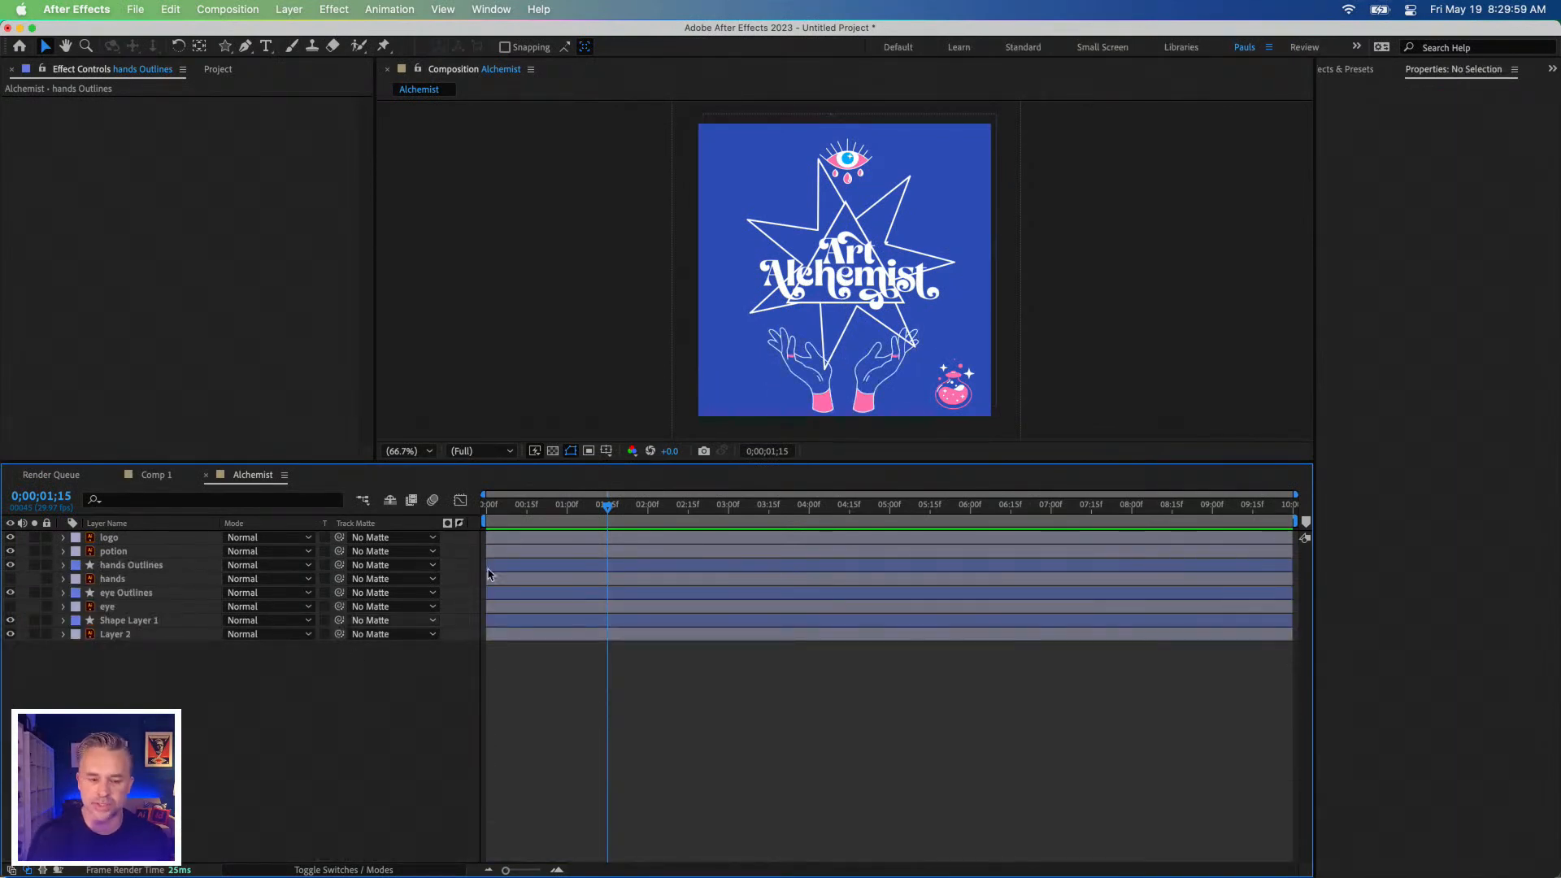
key("space")
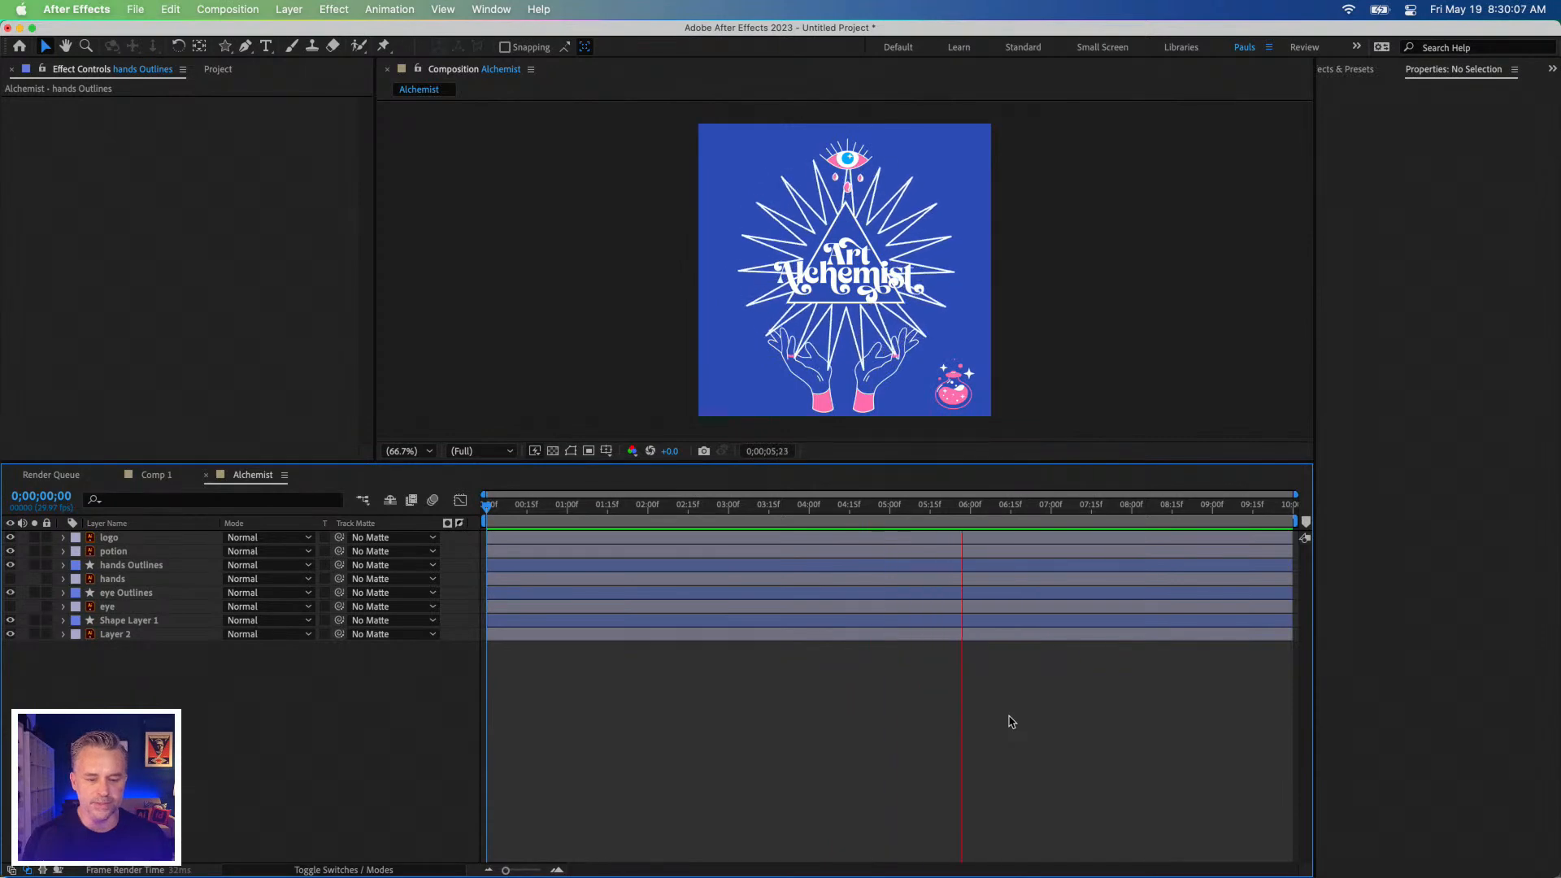
key("space")
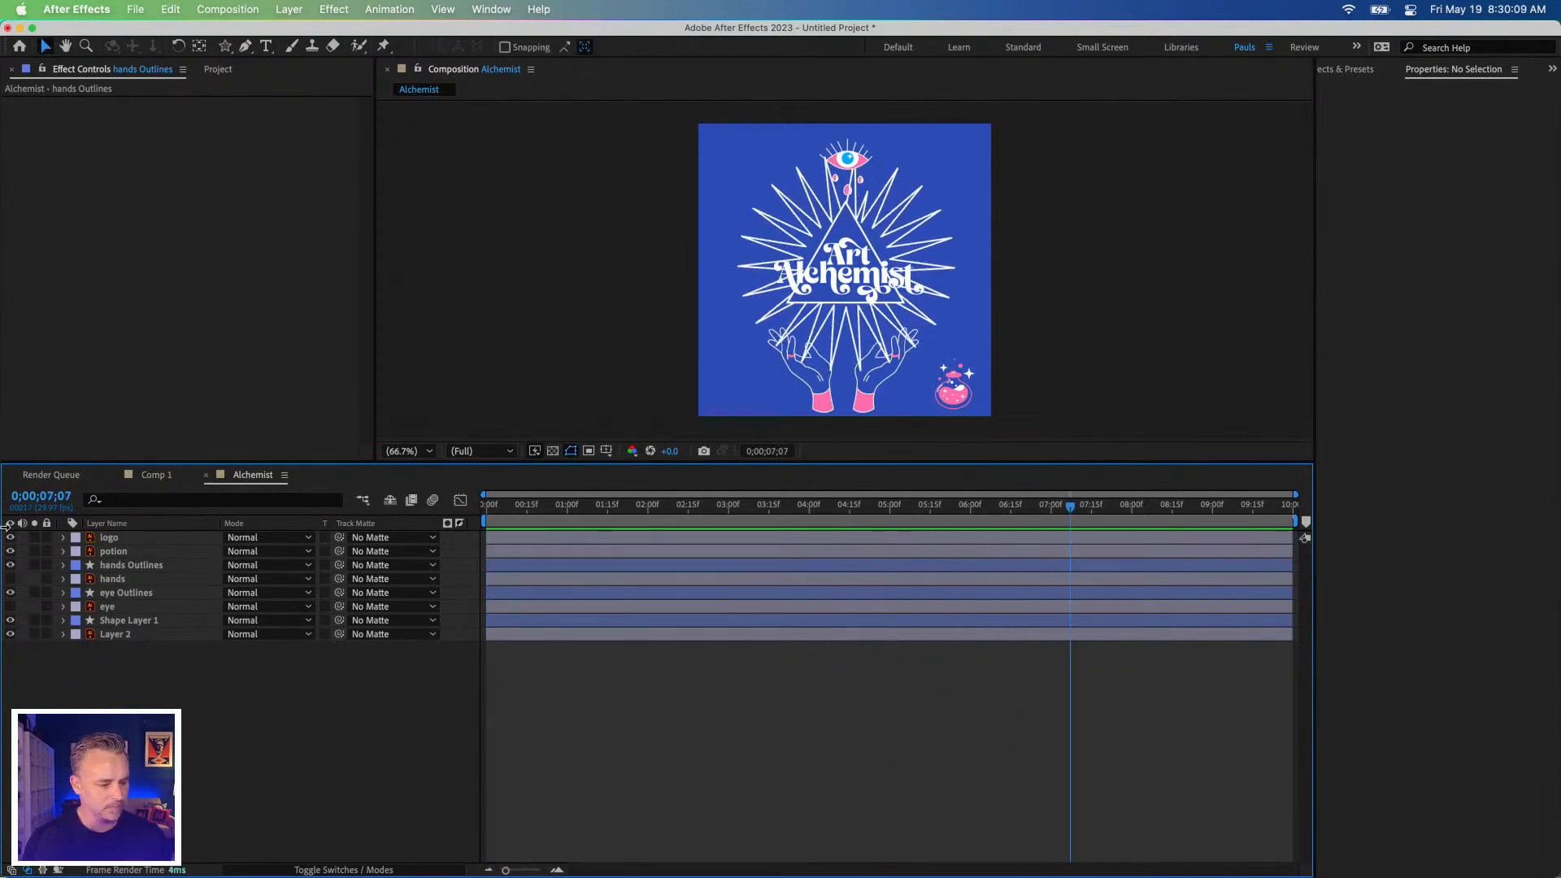
Keyframe the opacity of Polystar 1, the star in Shape Layer 1, to fade to 40% at 0;00;07;07.
left_click(139, 599)
left_click(138, 623)
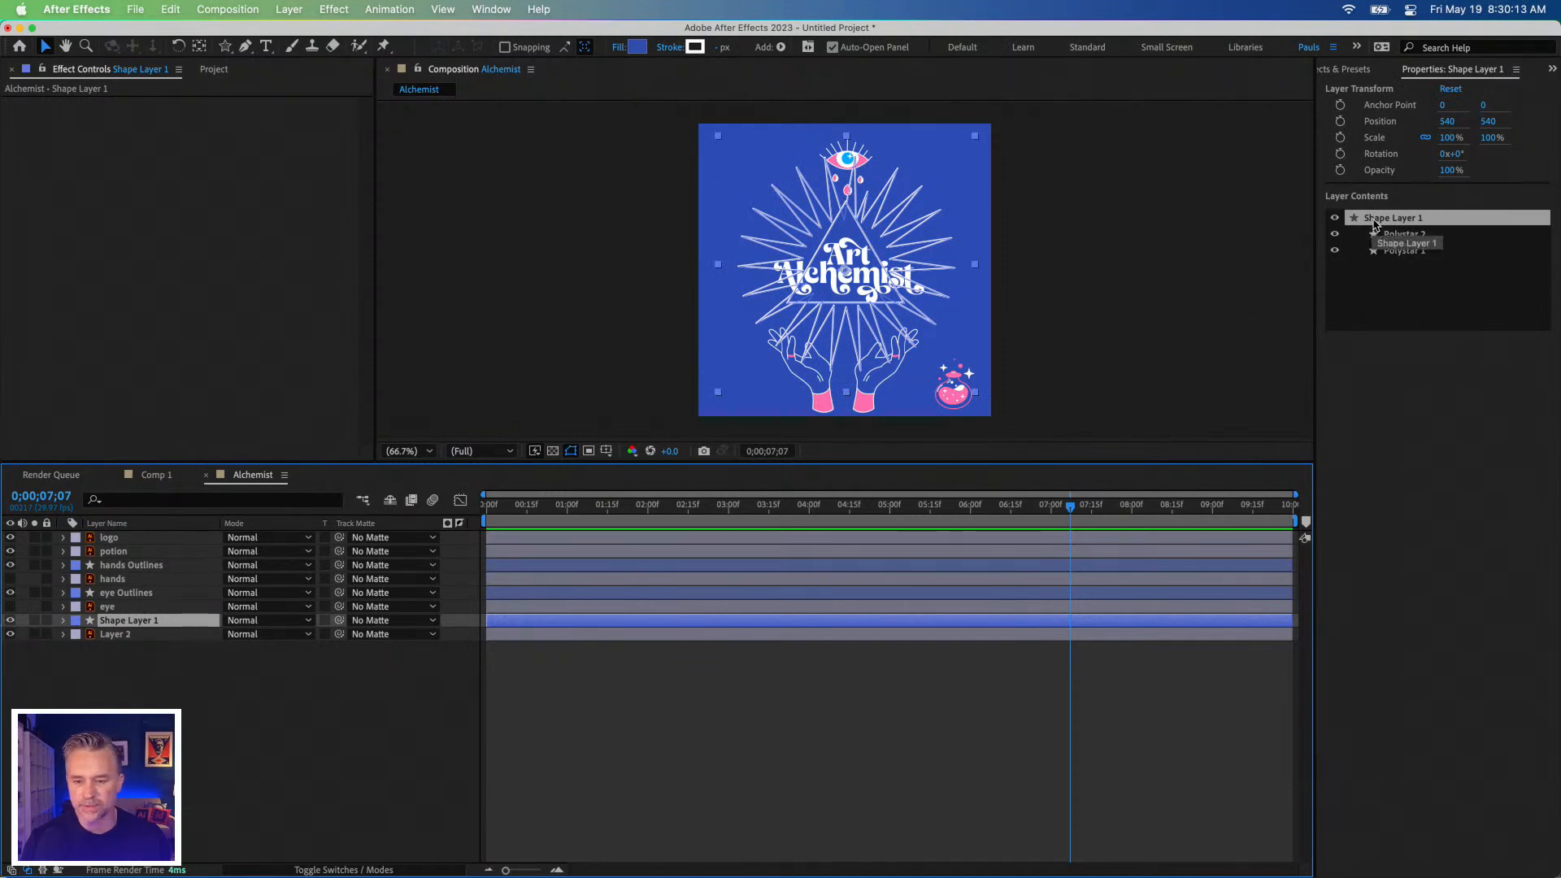
left_click(1405, 235)
left_click(1411, 253)
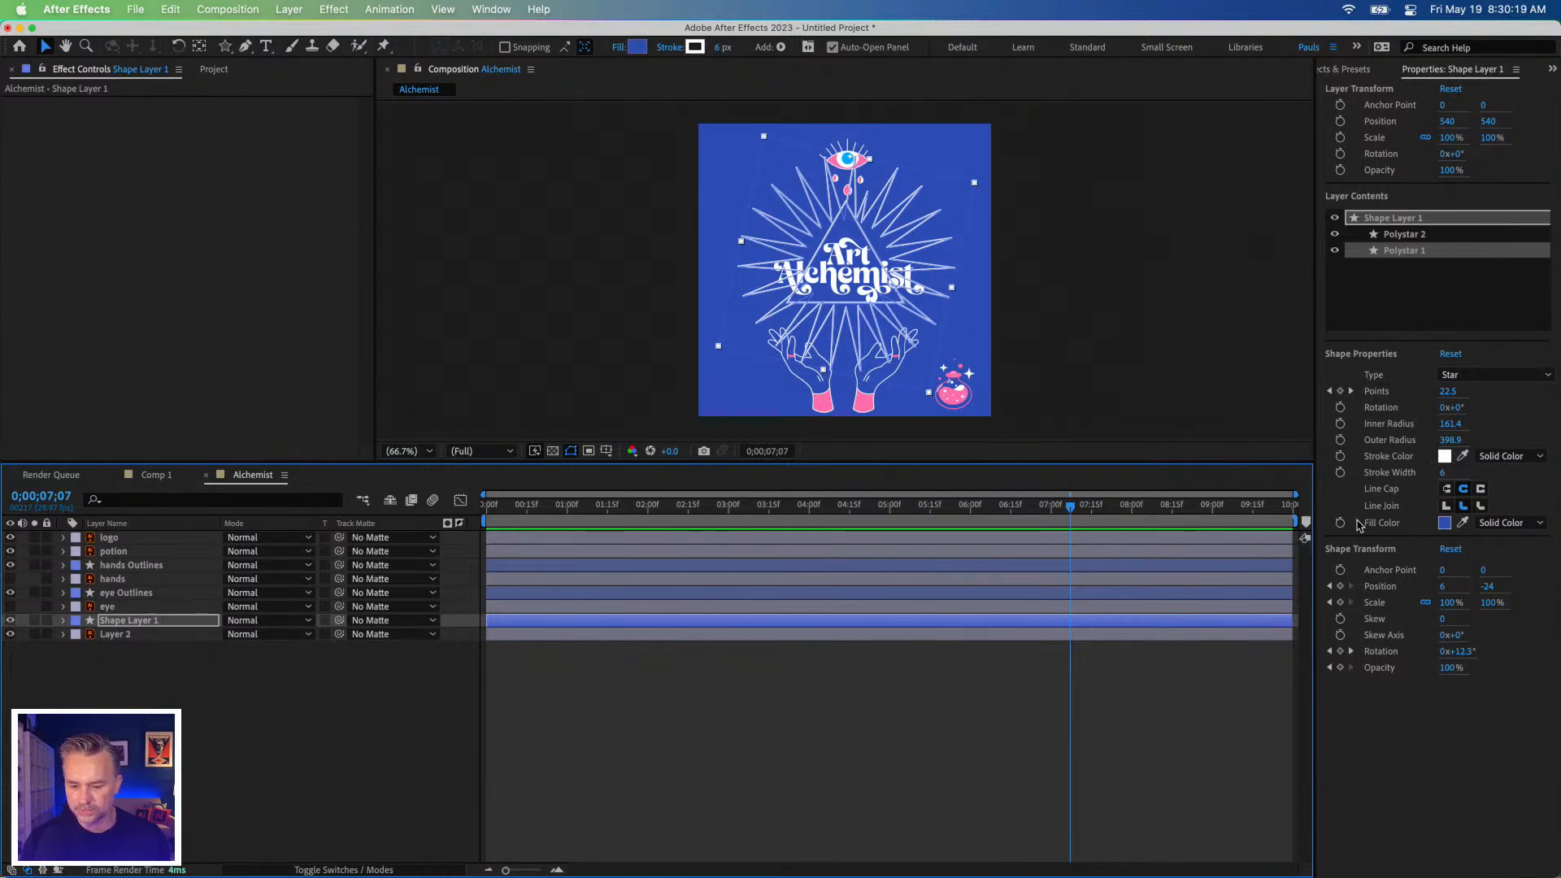
left_click_drag(1451, 667, 1417, 670)
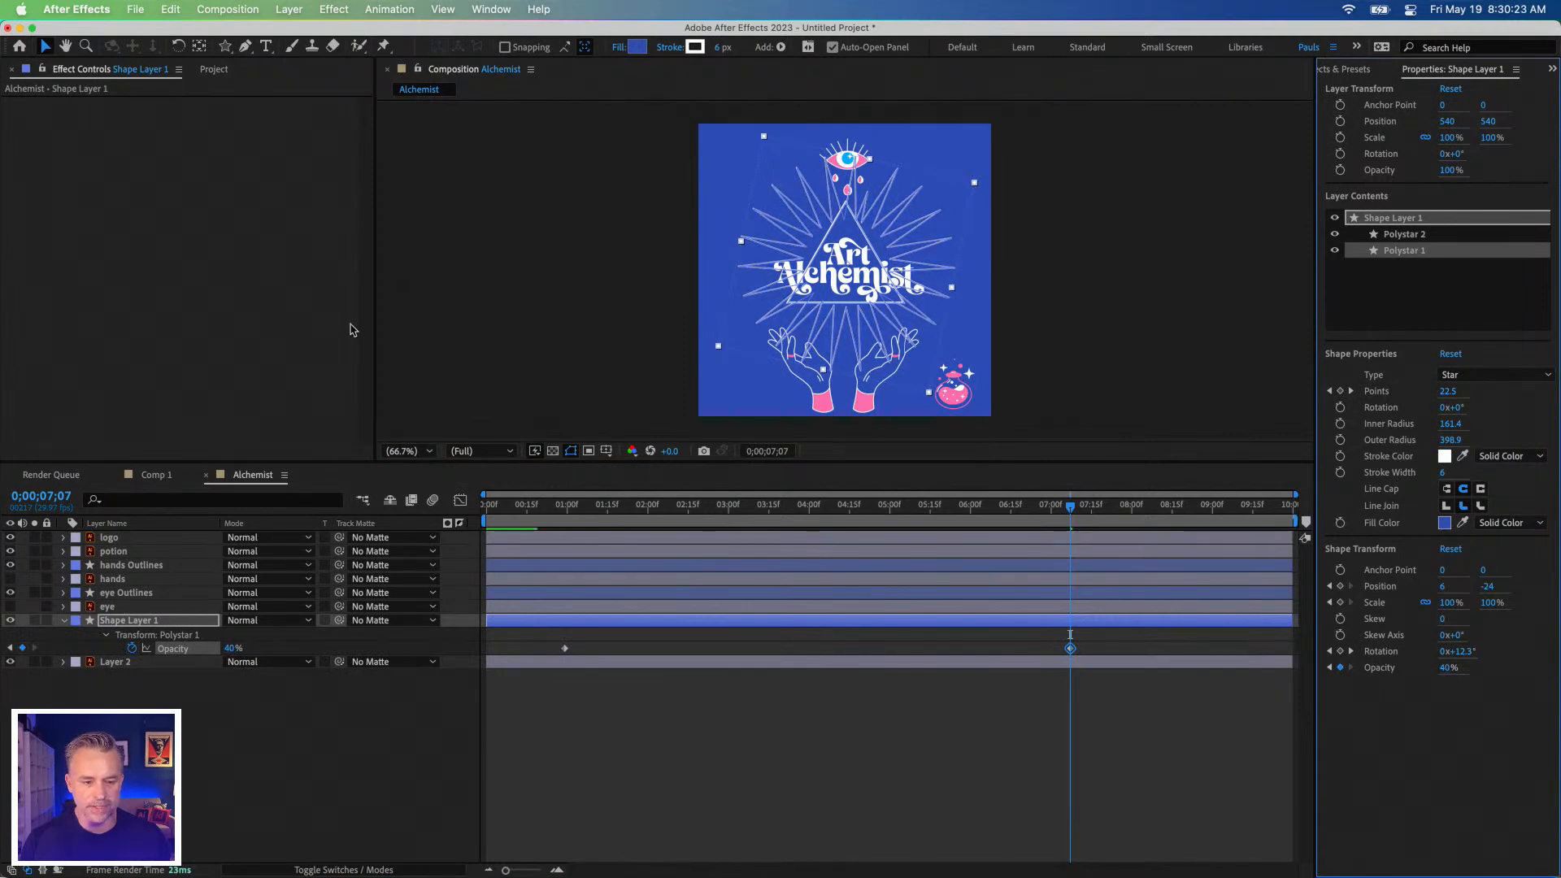
left_click(696, 771)
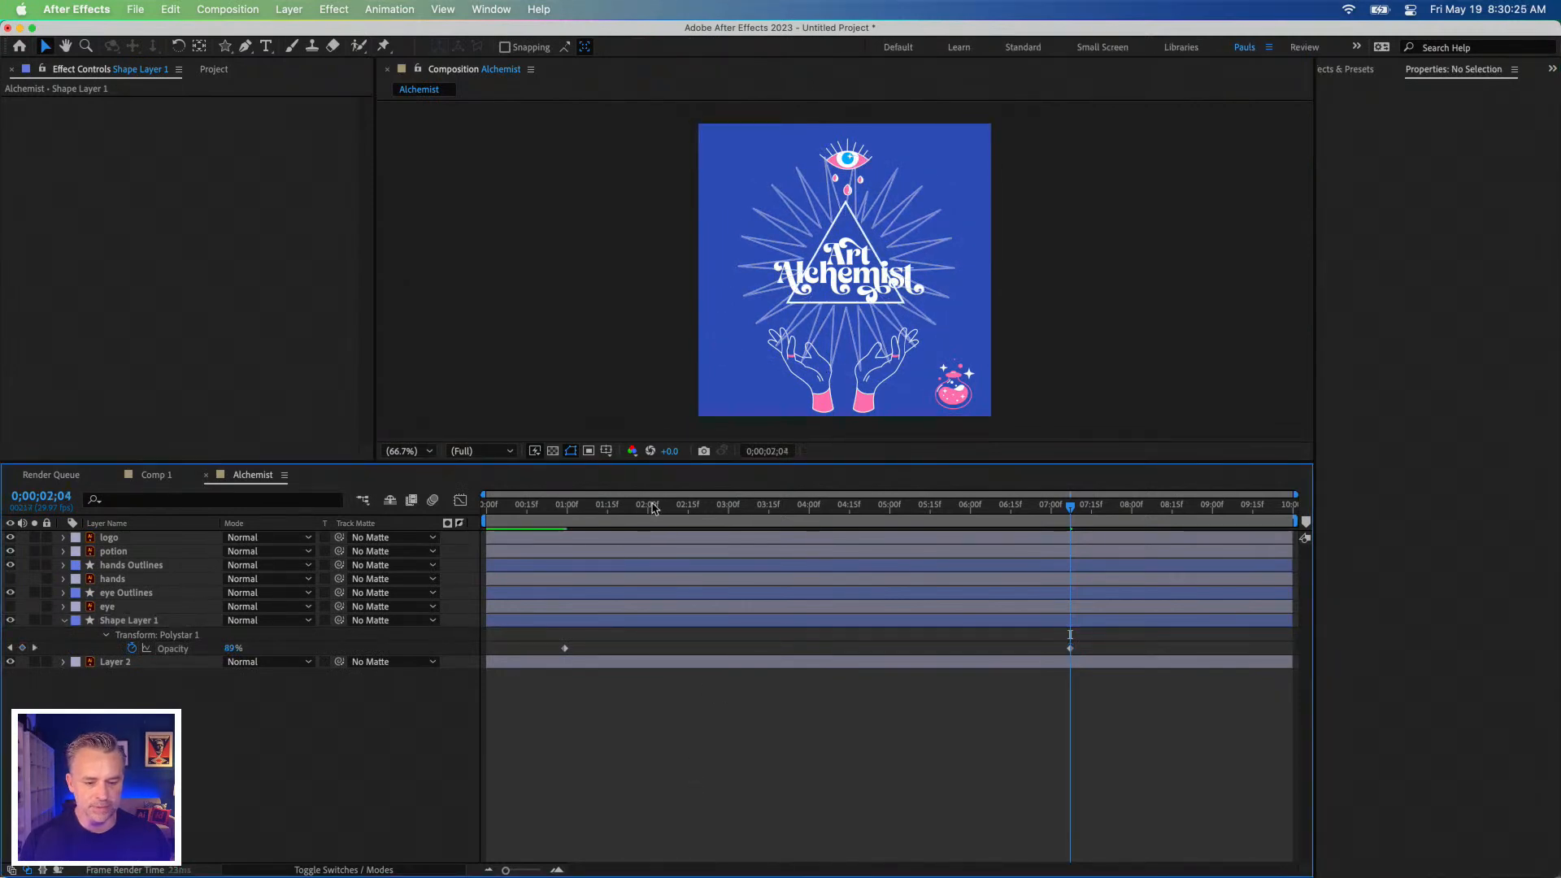
Preview the star's opacity fade from the start of the composition.
key("Home")
key("space")
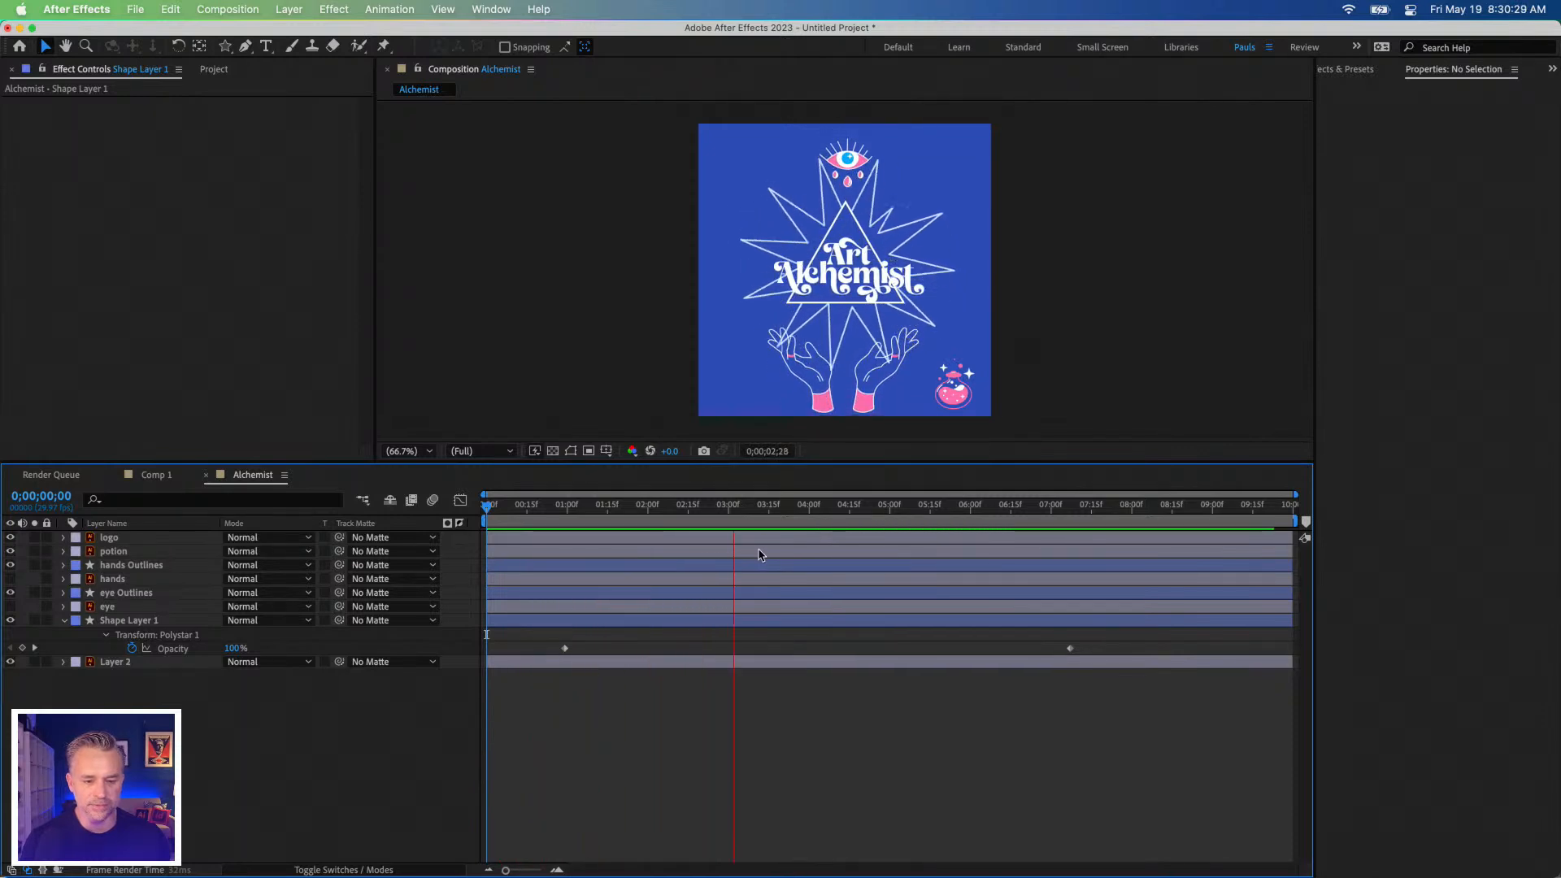
key("space")
Enlarge the triangle, Polystar 2 in Shape Layer 1, to a scale of about 208.7%.
left_click(116, 621)
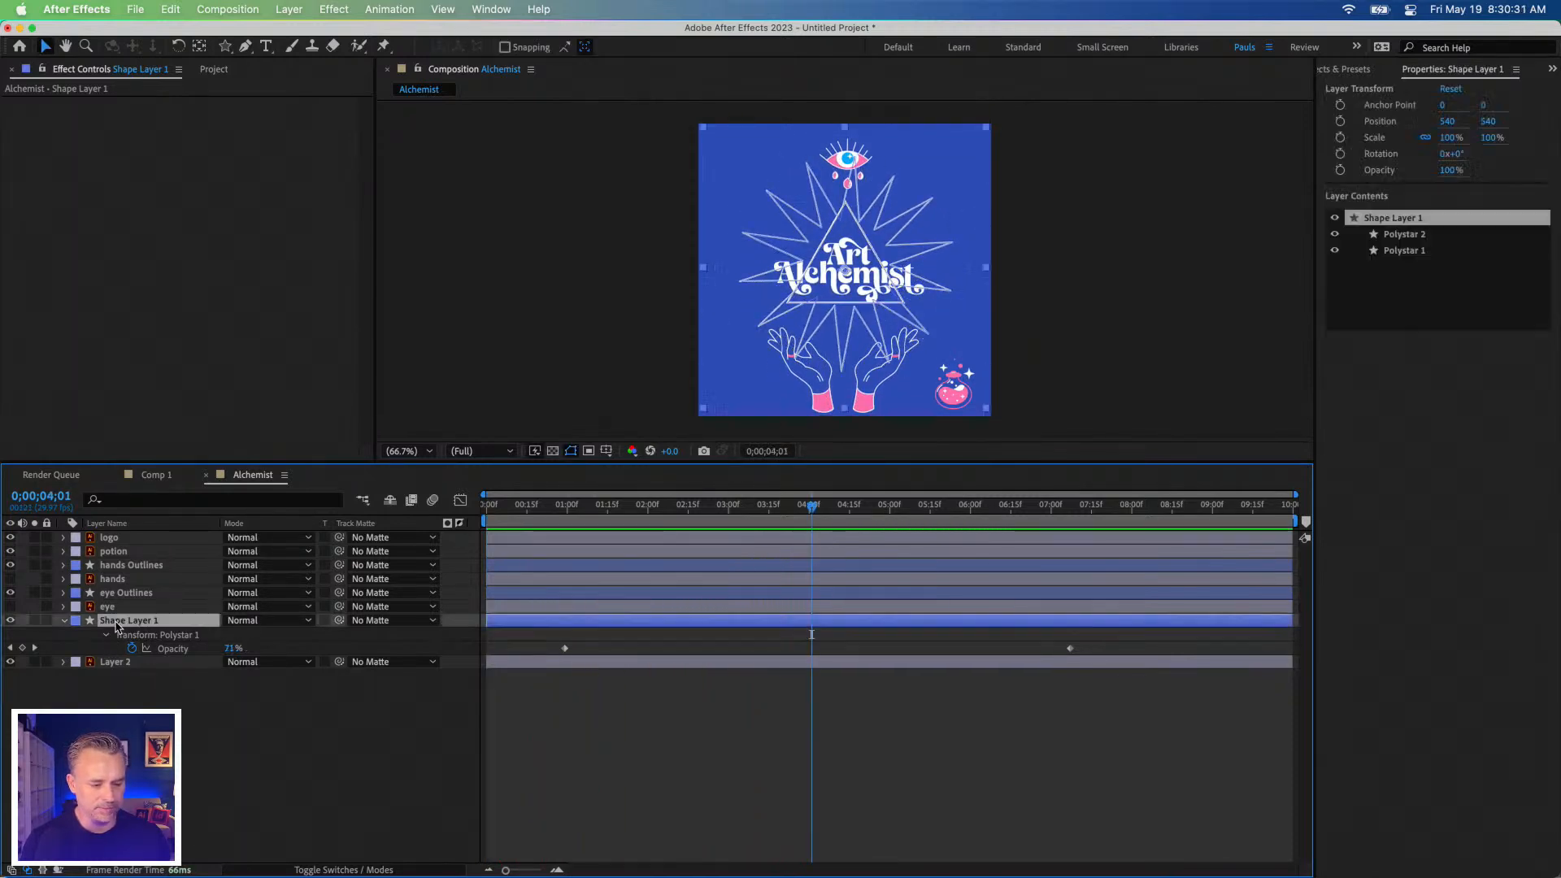
left_click(1388, 235)
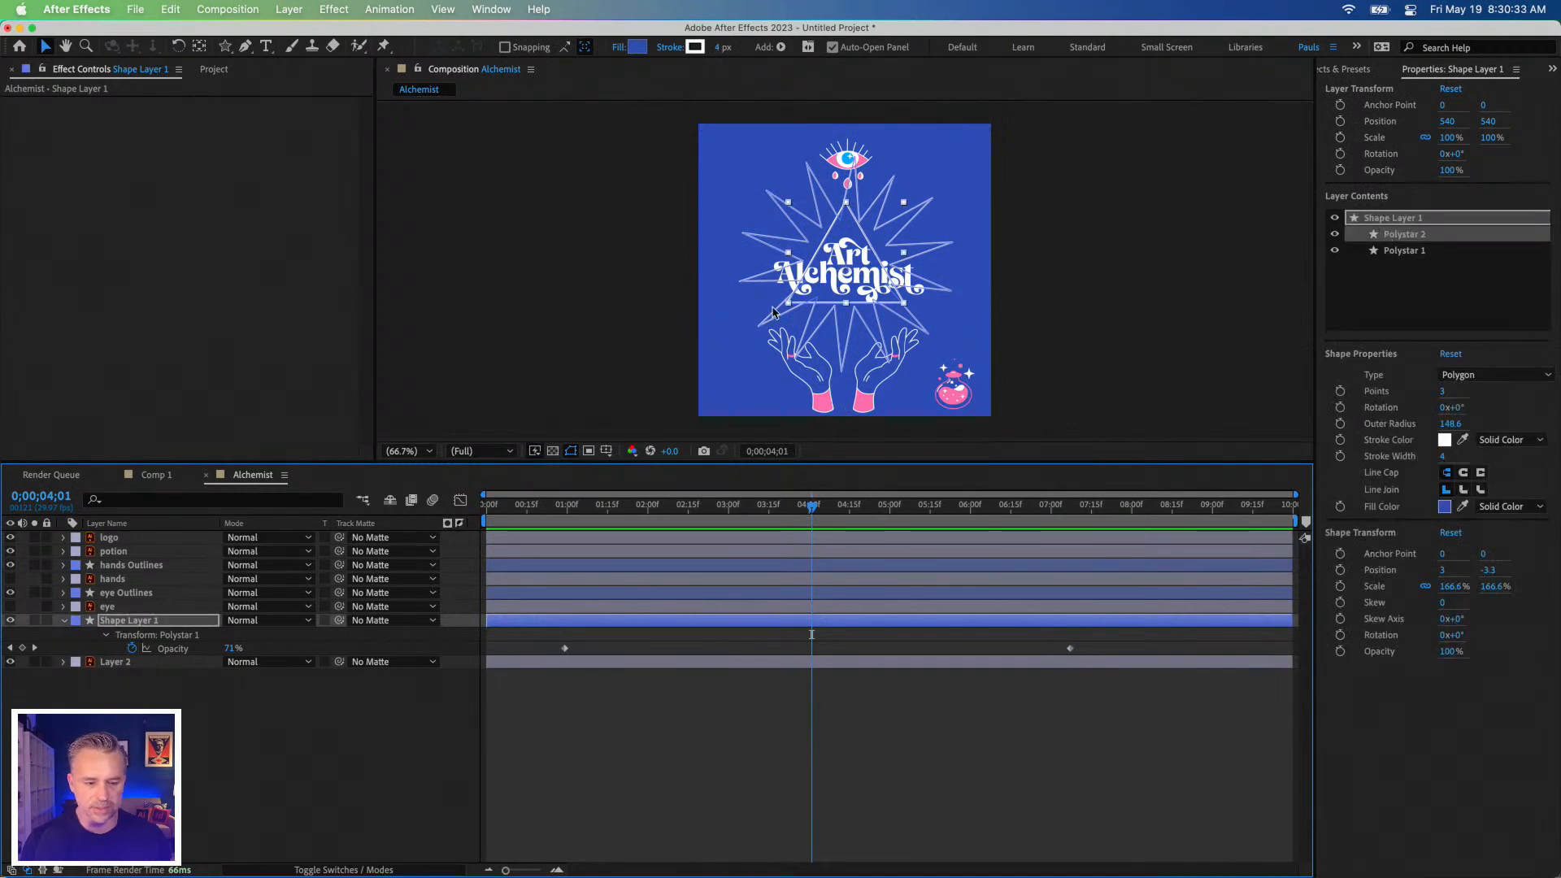
mouse_move(789, 307)
left_mouse_down()
mouse_move(774, 327)
mouse_move(779, 314)
left_mouse_up()
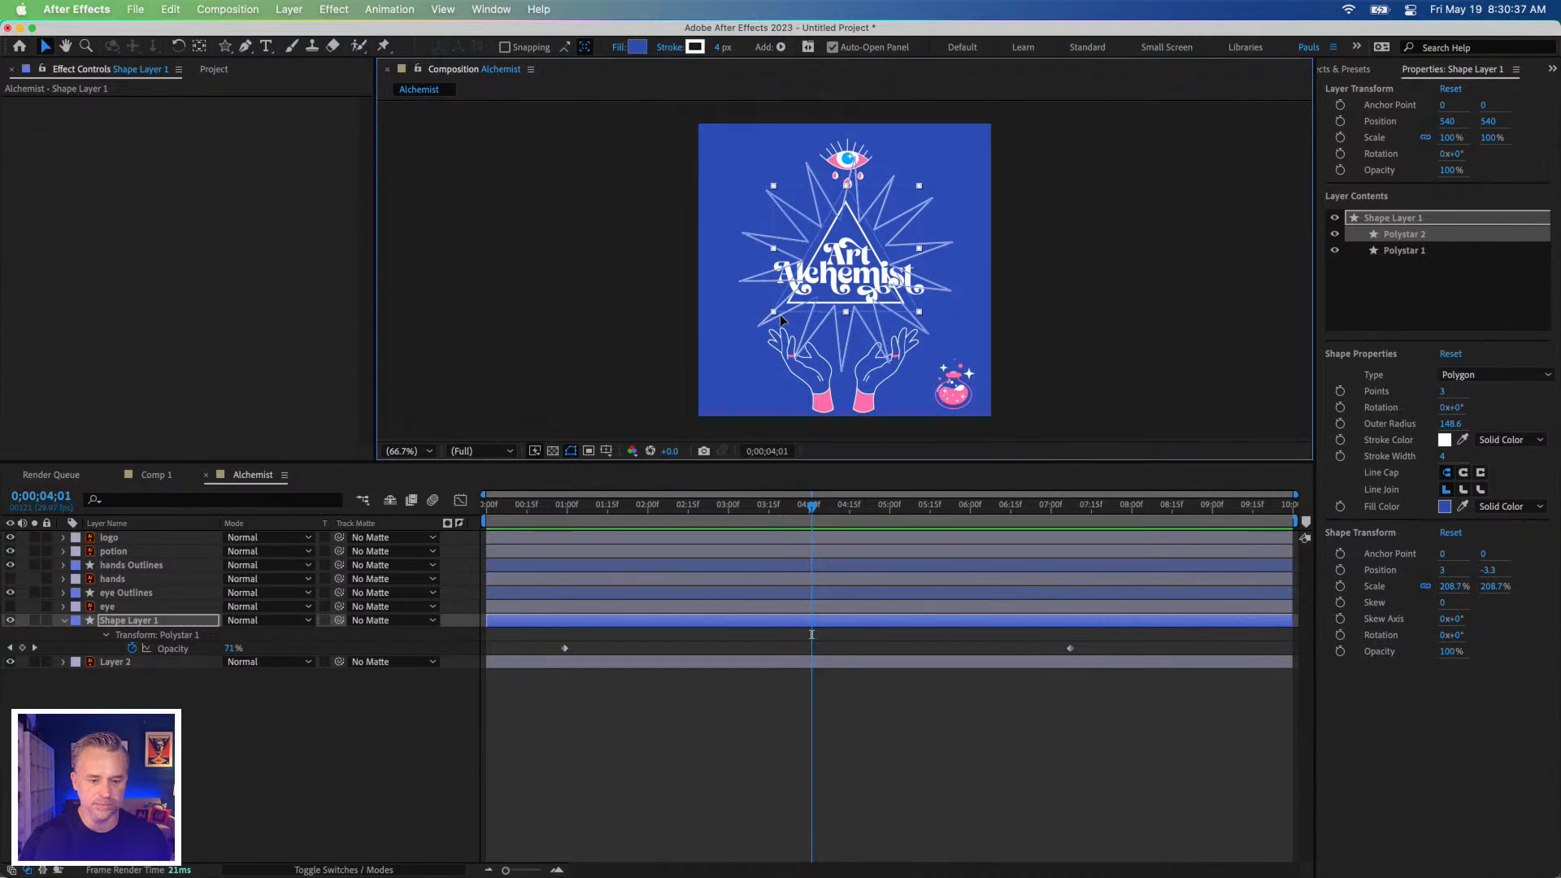
left_click(115, 539)
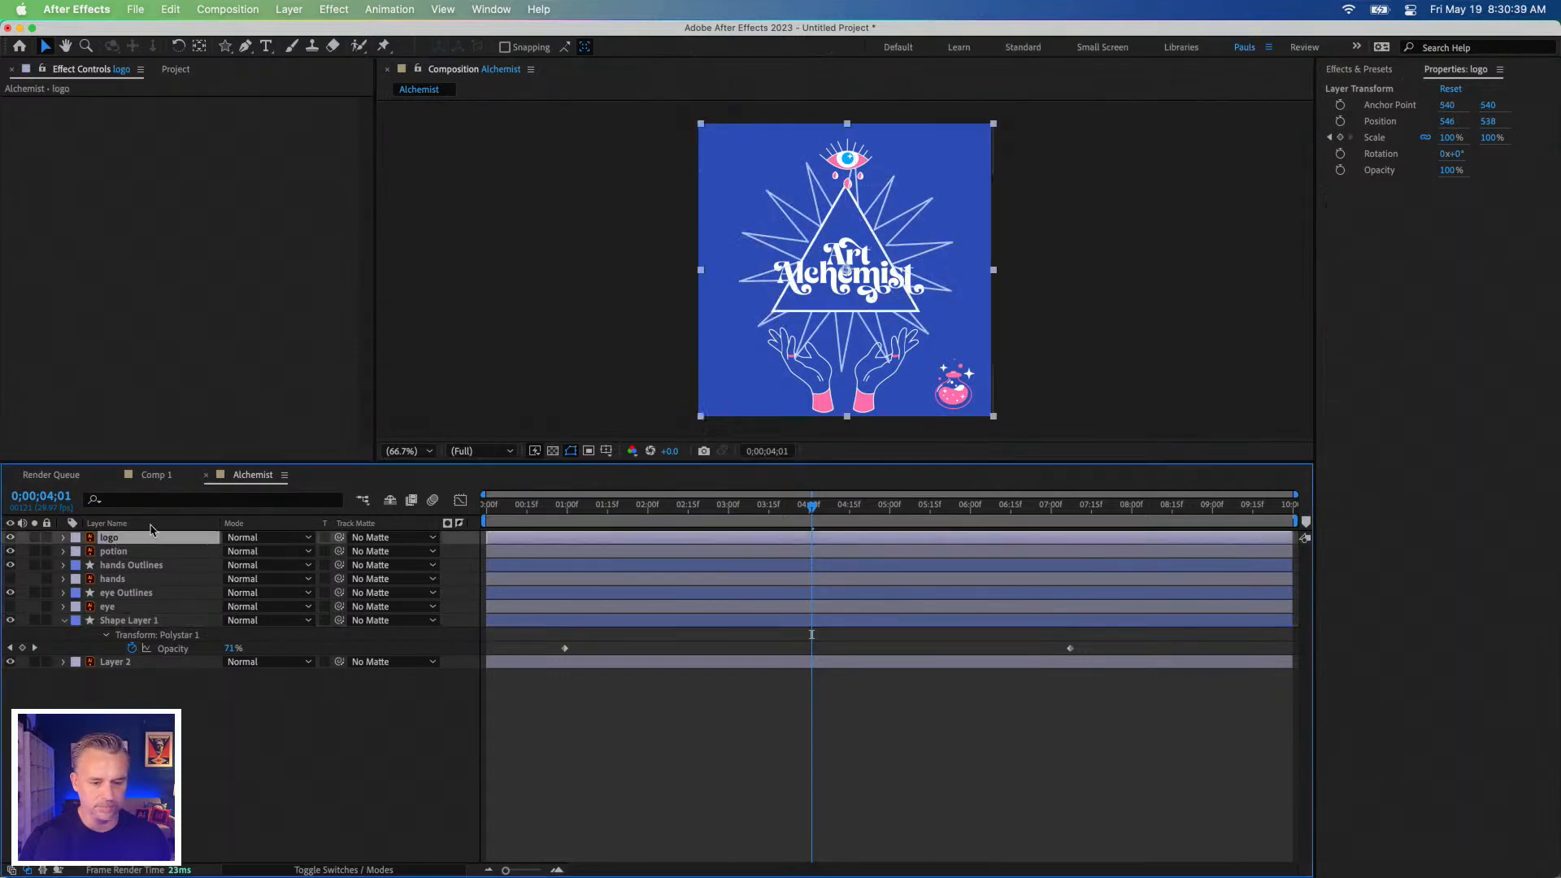
left_click_drag(702, 417, 755, 392)
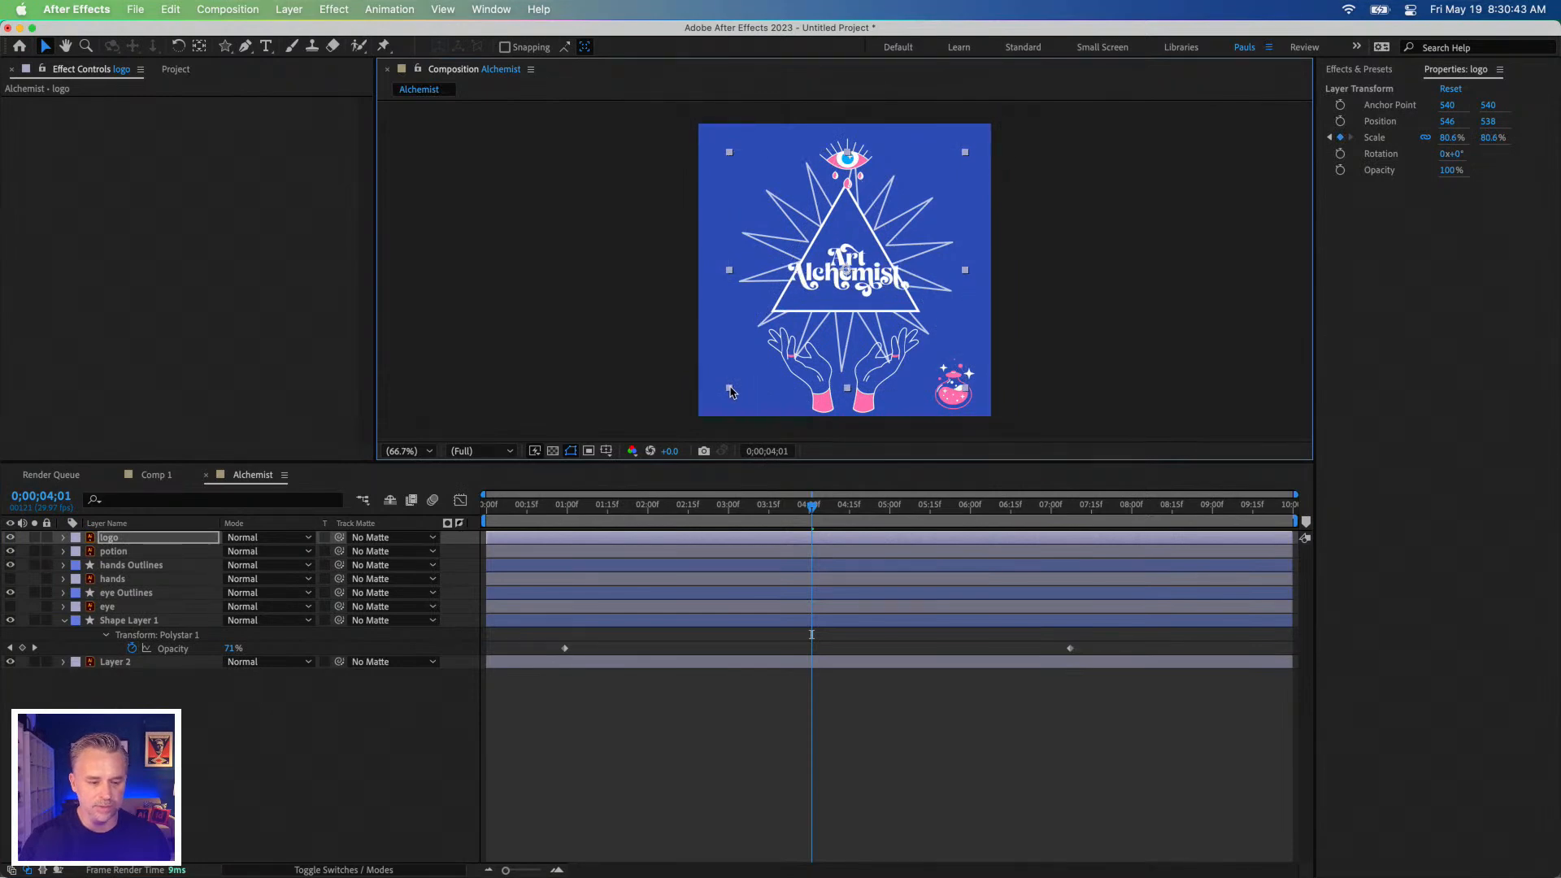
key("u")
left_click(811, 552)
key("Delete")
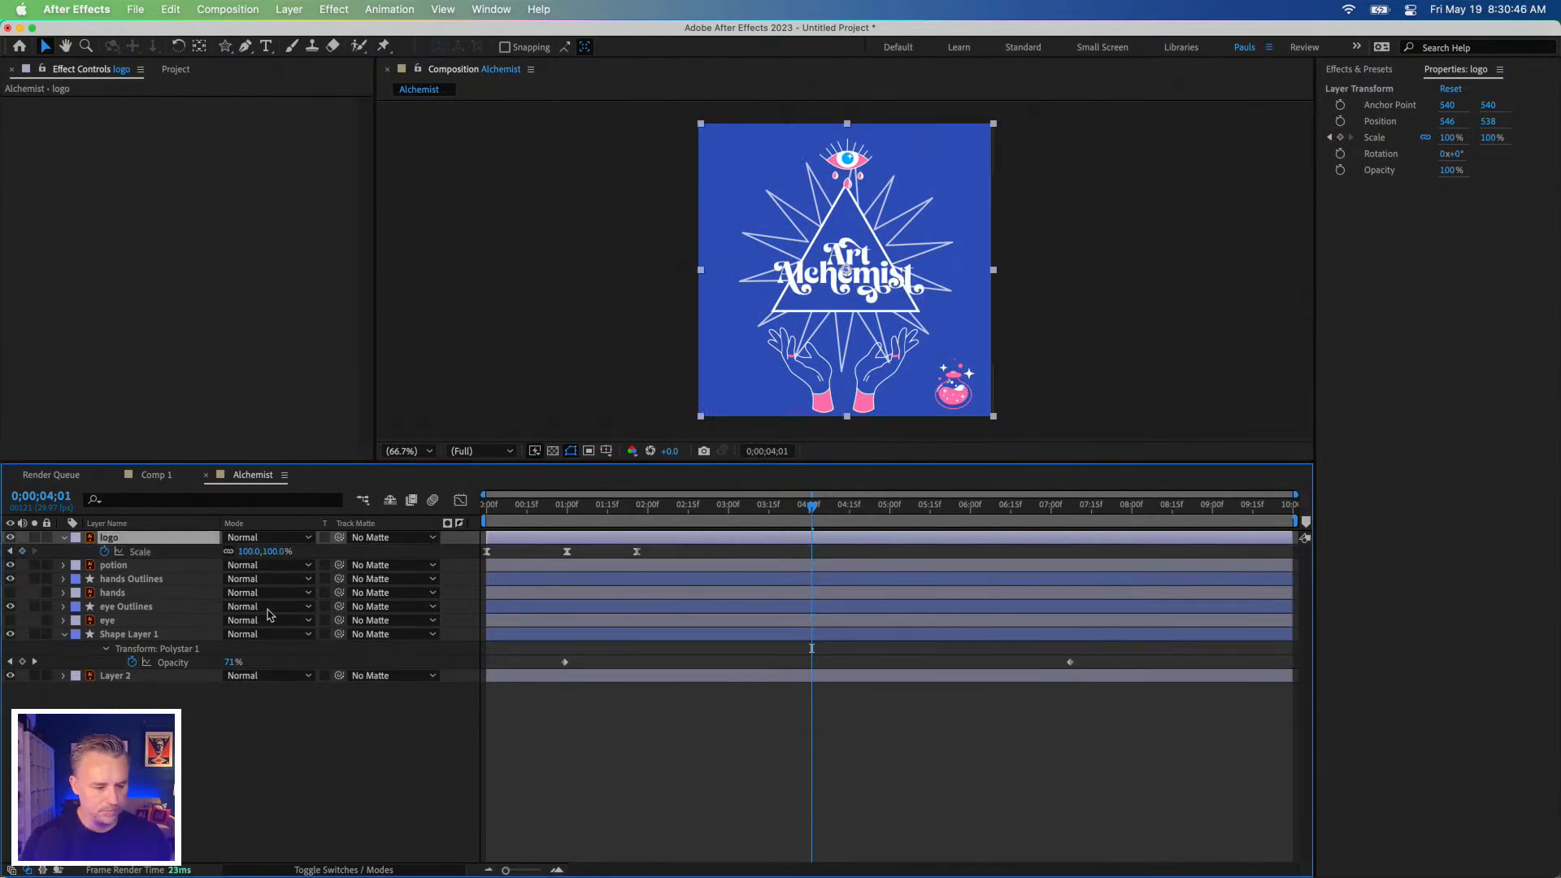
Reduce the logo layer's scale to about 62.4% at its last scale keyframe, 0;00;01;26, so it fits inside the triangle.
left_click(10, 552)
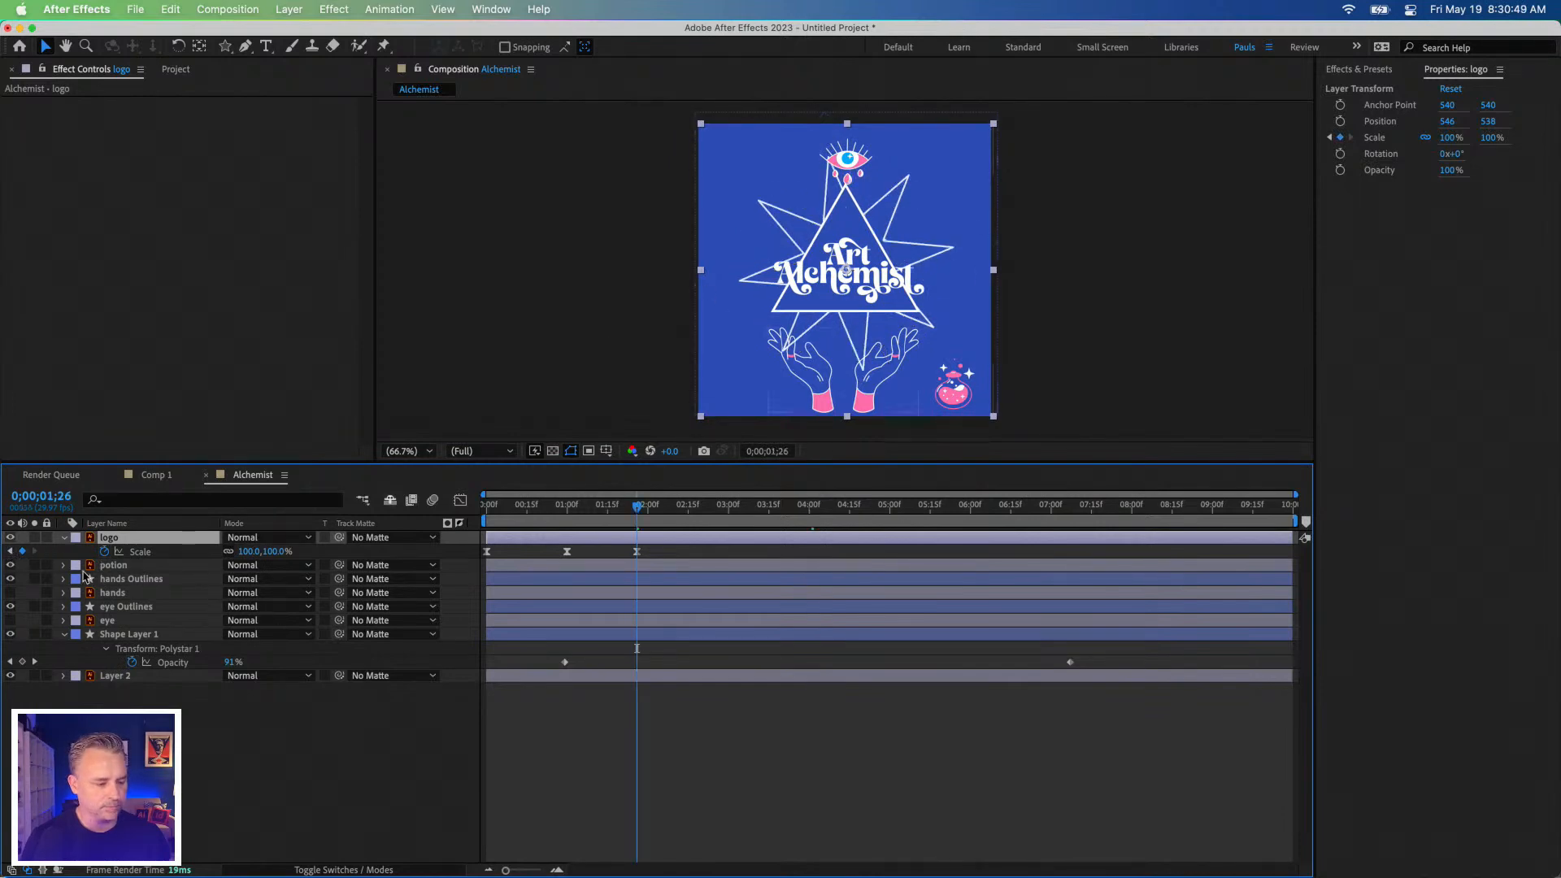
left_click_drag(701, 418, 731, 399)
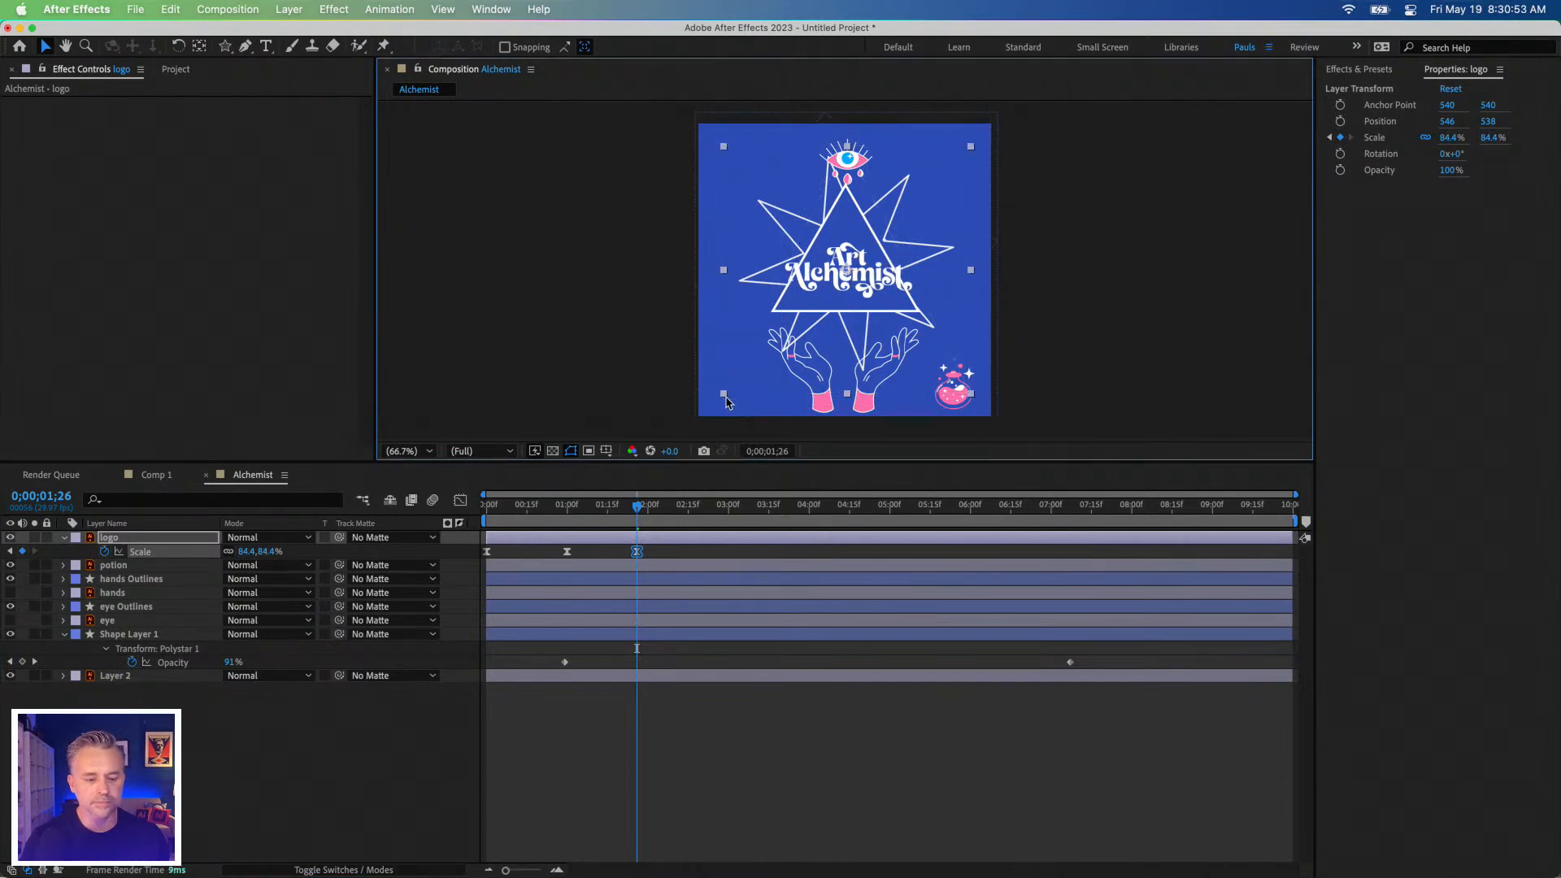
key("super+shift+a")
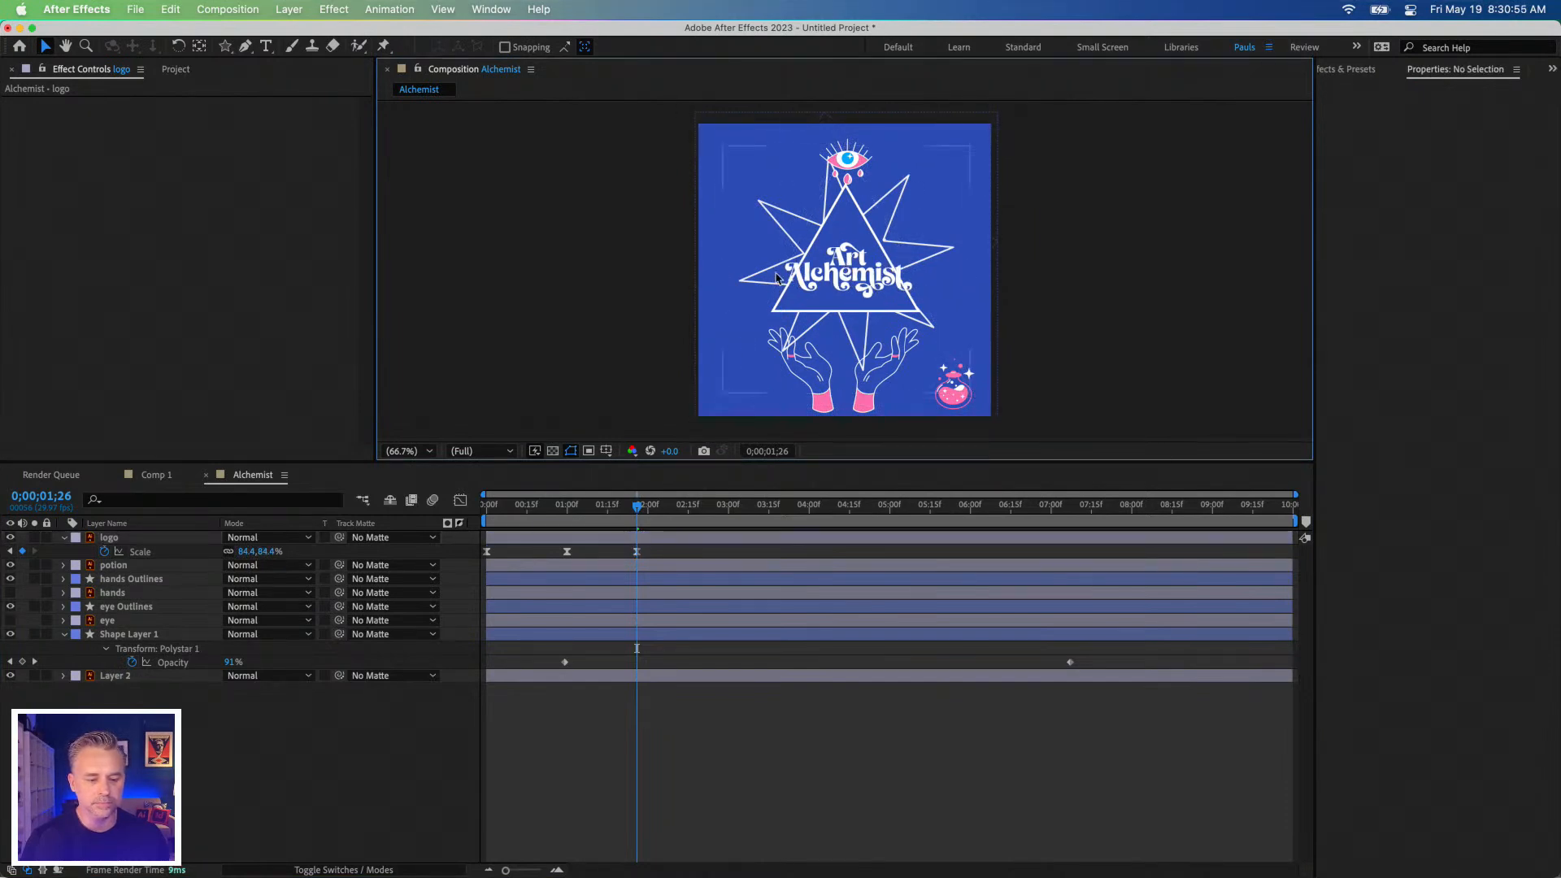
left_click(815, 288)
key("super+shift+a")
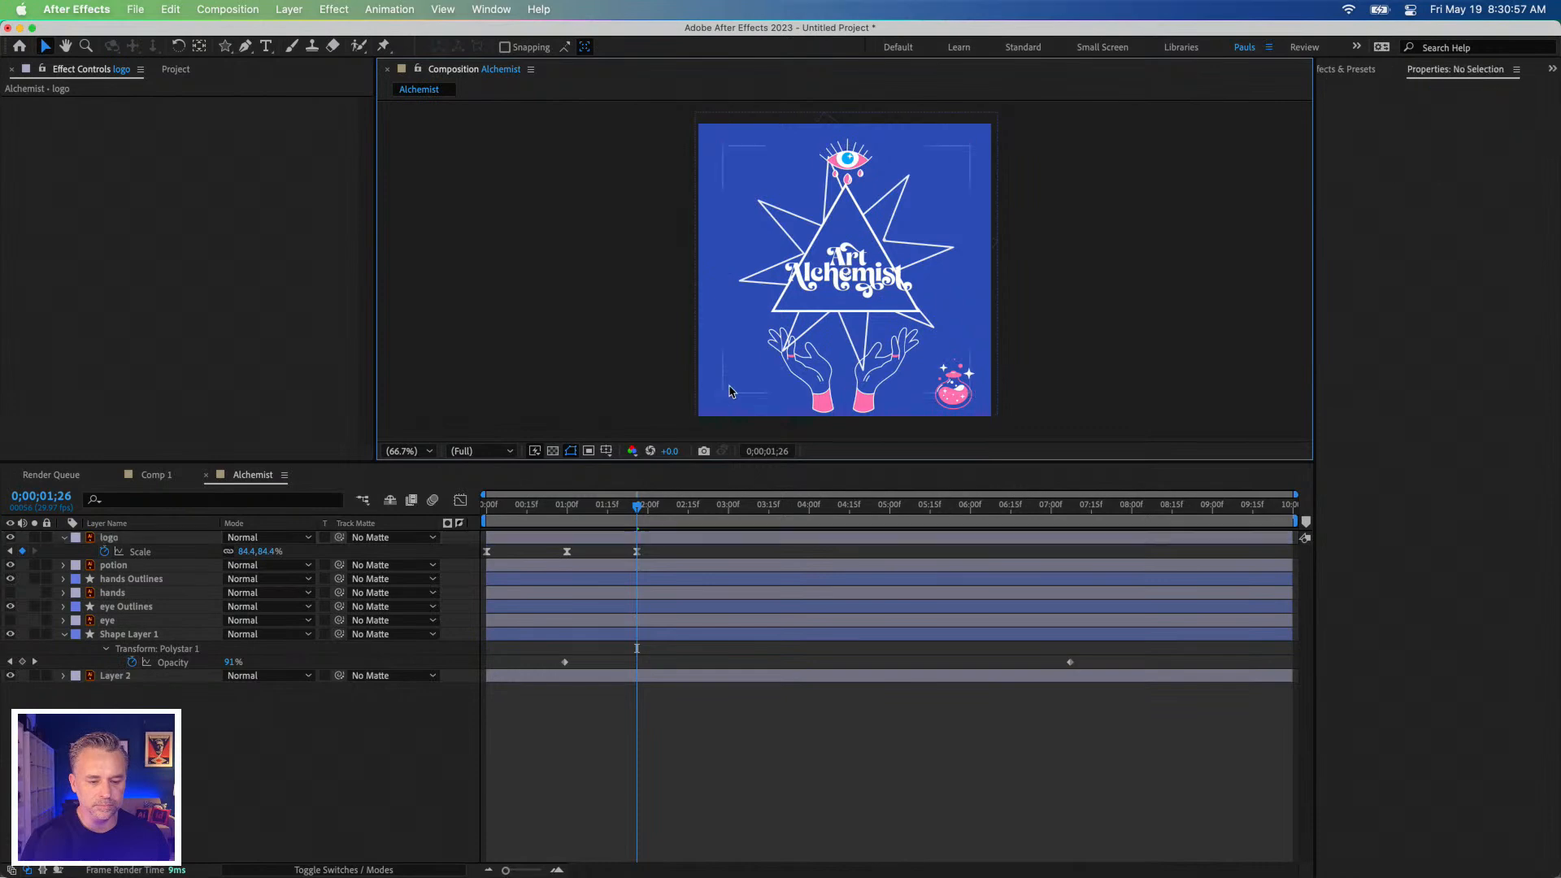
mouse_move(243, 551)
left_mouse_down()
mouse_move(219, 551)
mouse_move(232, 555)
left_mouse_up()
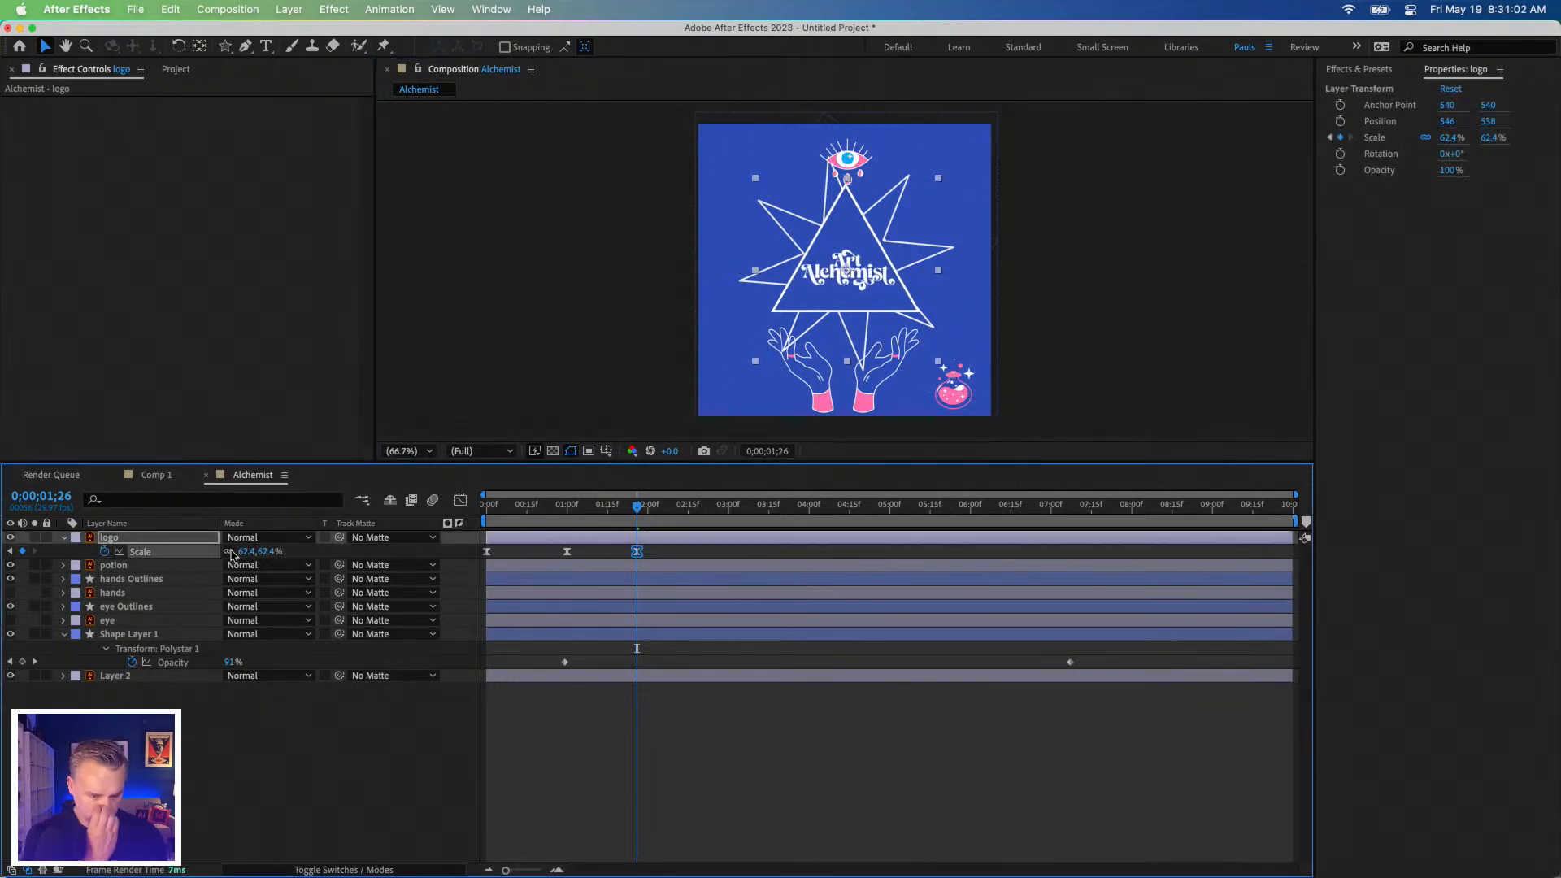
left_click(775, 783)
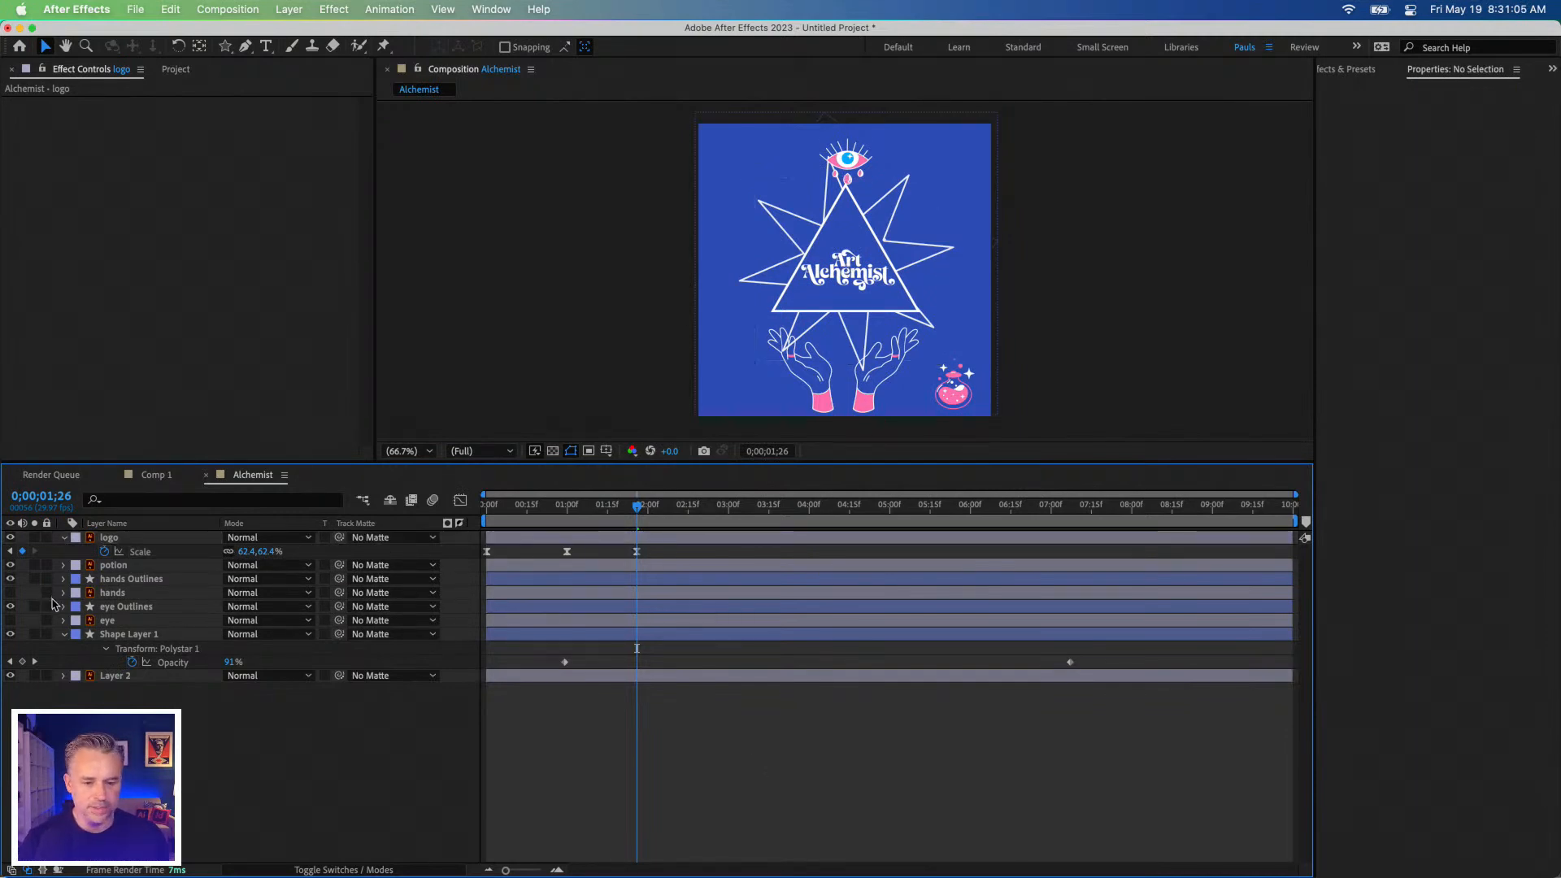
Set the stroke width of the triangle, Polystar 2 in Shape Layer 1, to 2.
left_click(118, 635)
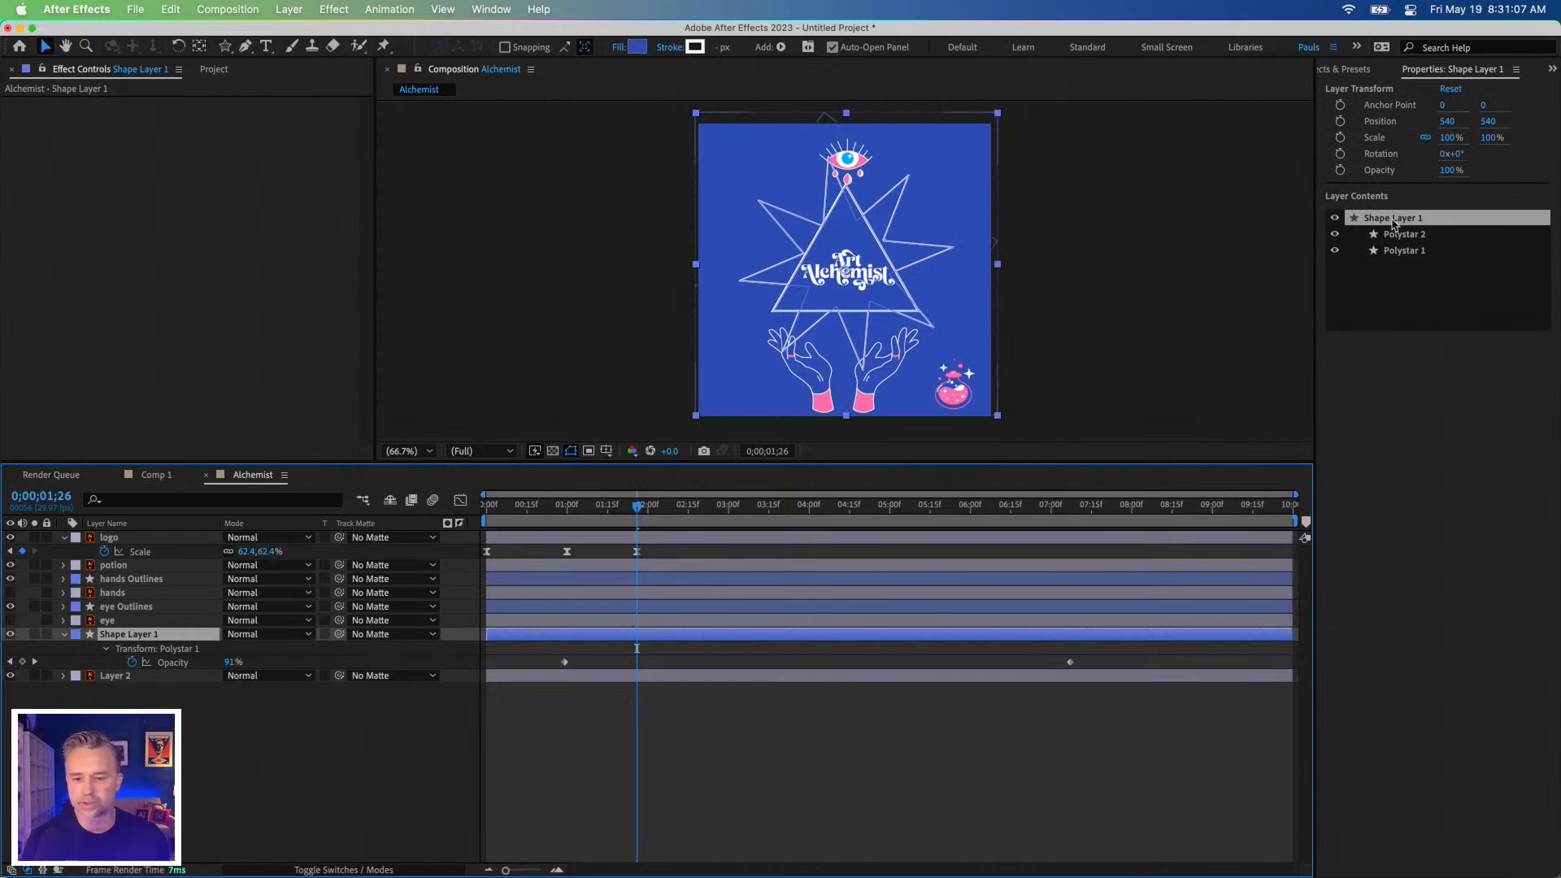
left_click(1414, 235)
left_click(1441, 392)
left_click(1403, 707)
left_click(1444, 460)
type("2")
key("Return")
Try a stroke width of 2 on the star, Polystar 1, and settle on 3.
scroll(833, 232, "up", 5)
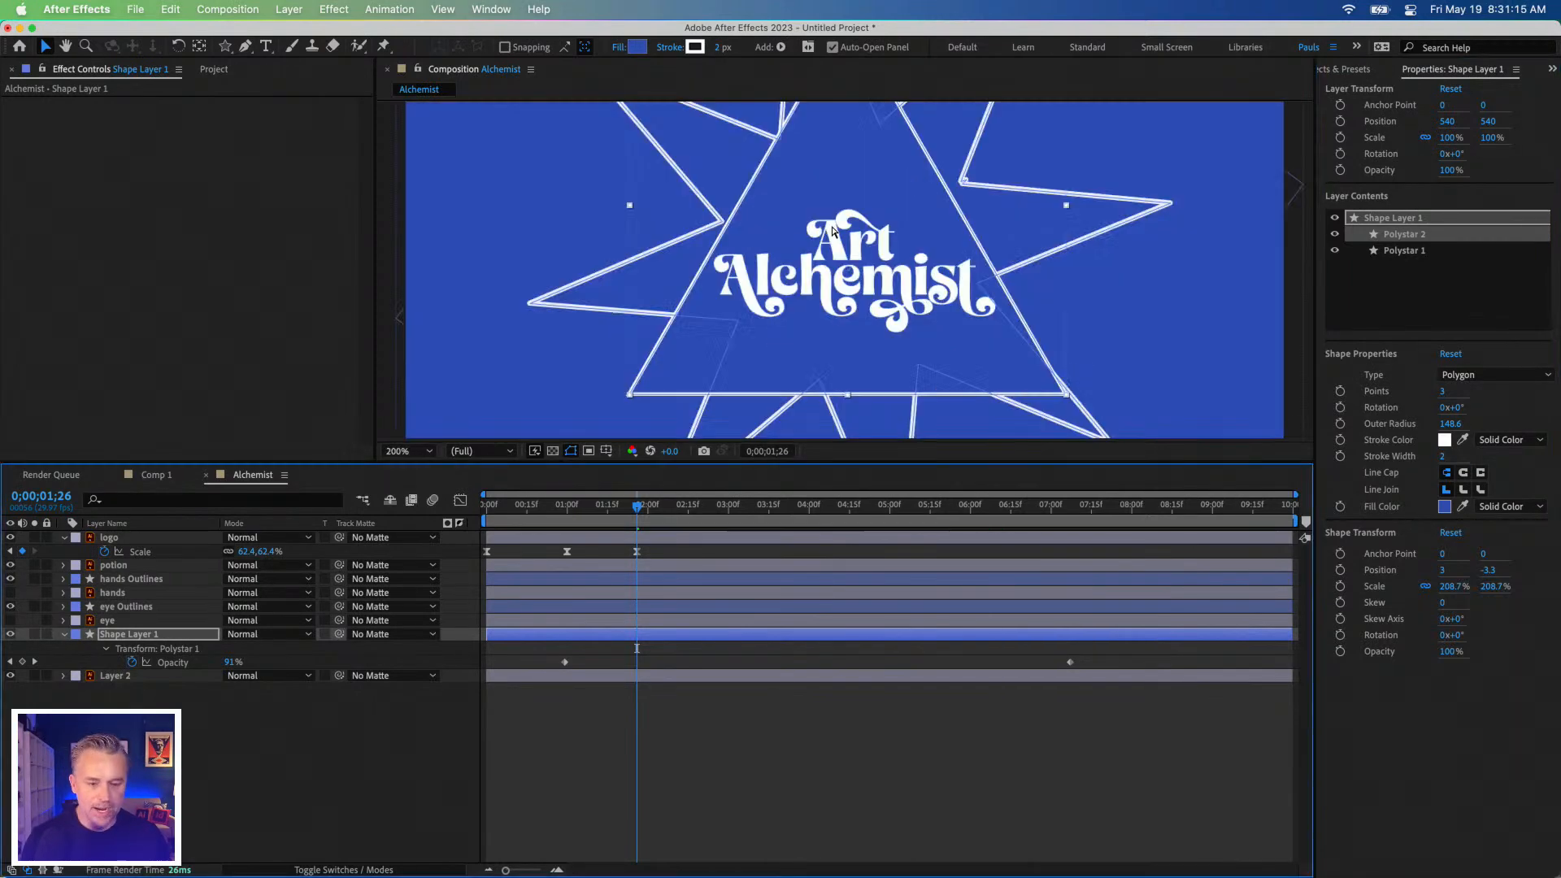
scroll(861, 259, "down", 1)
key("space")
left_click_drag(837, 390, 809, 292)
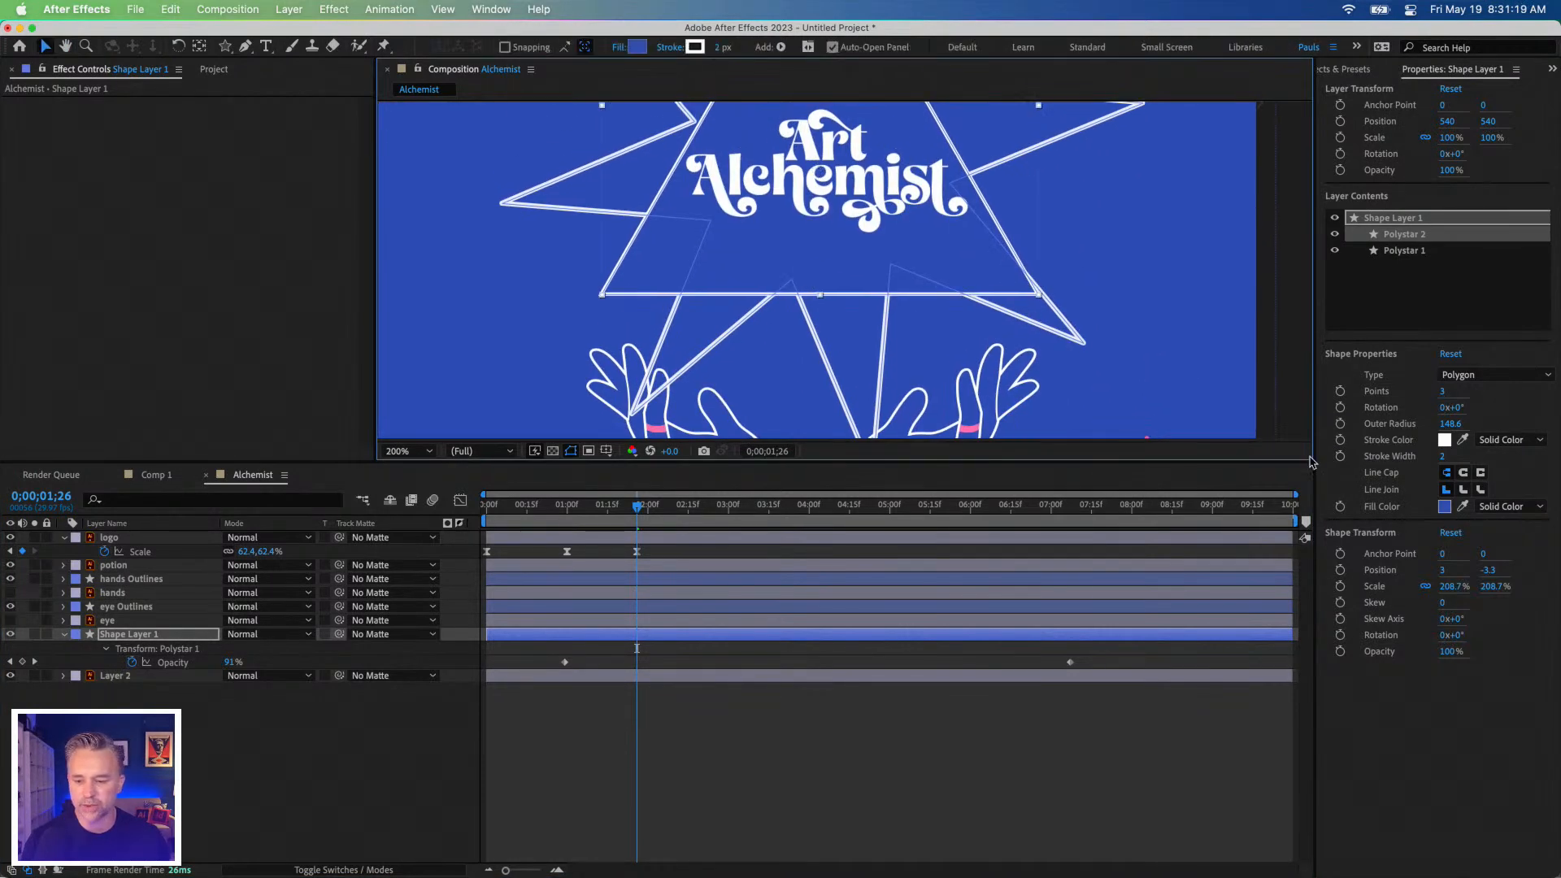
left_click(1391, 255)
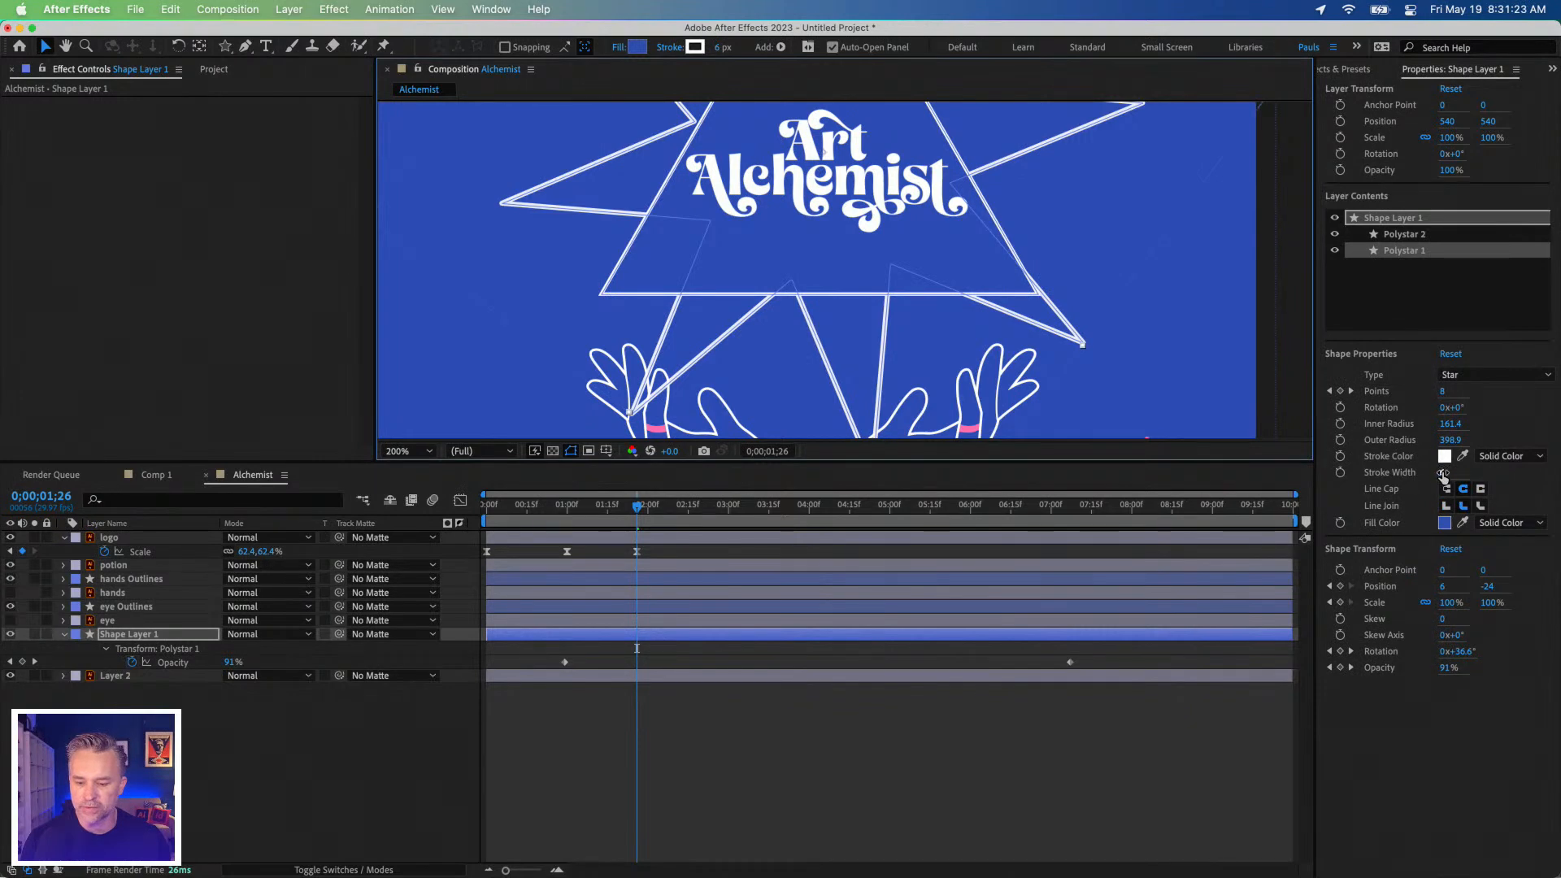
left_click(1443, 473)
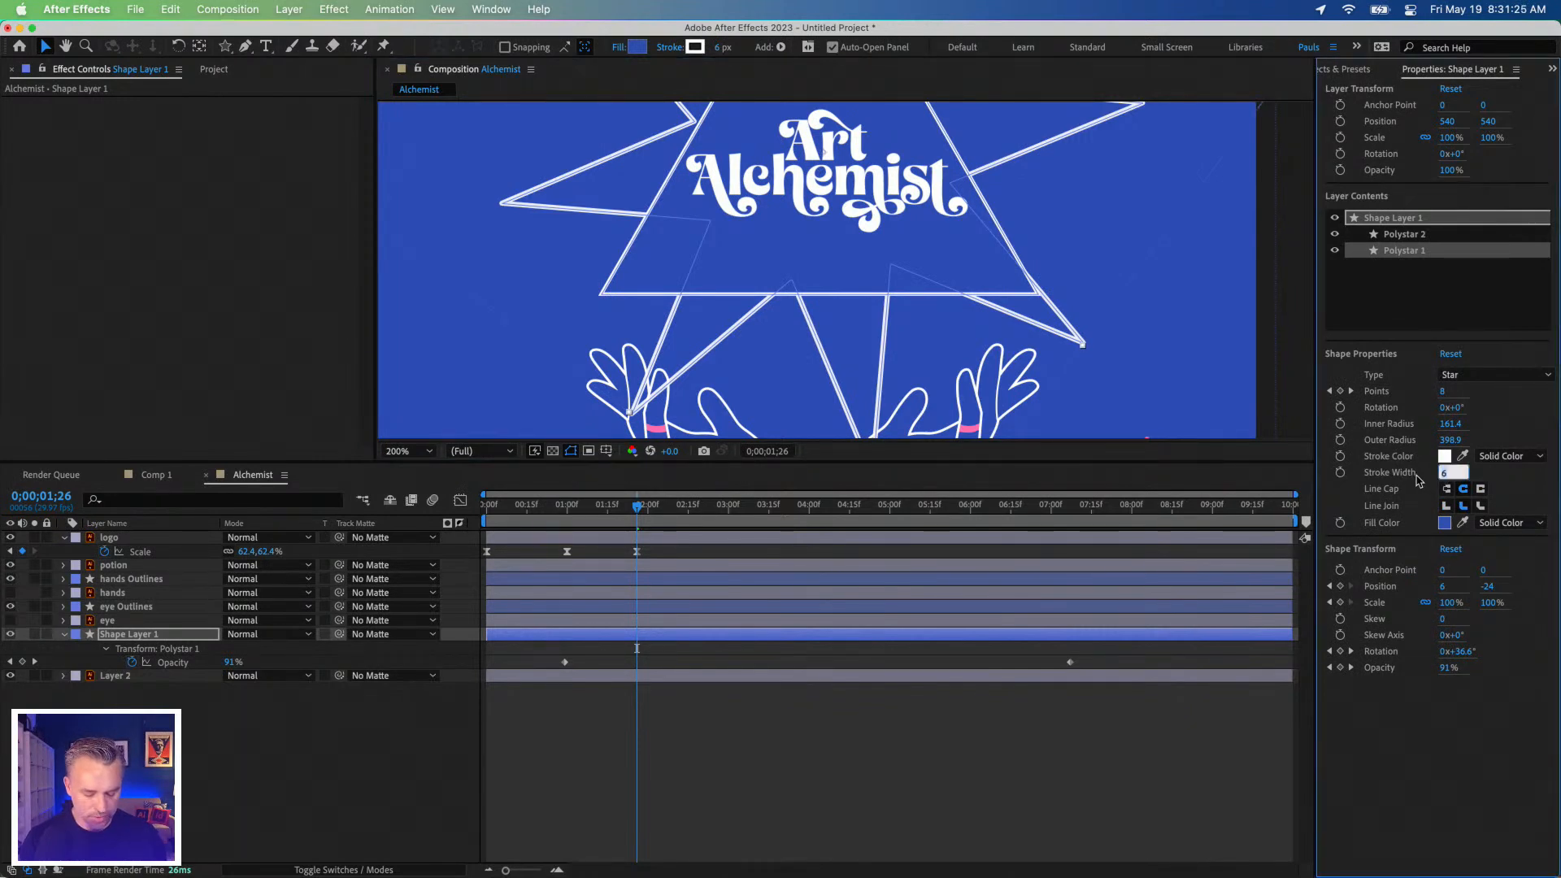
type("2")
key("Return")
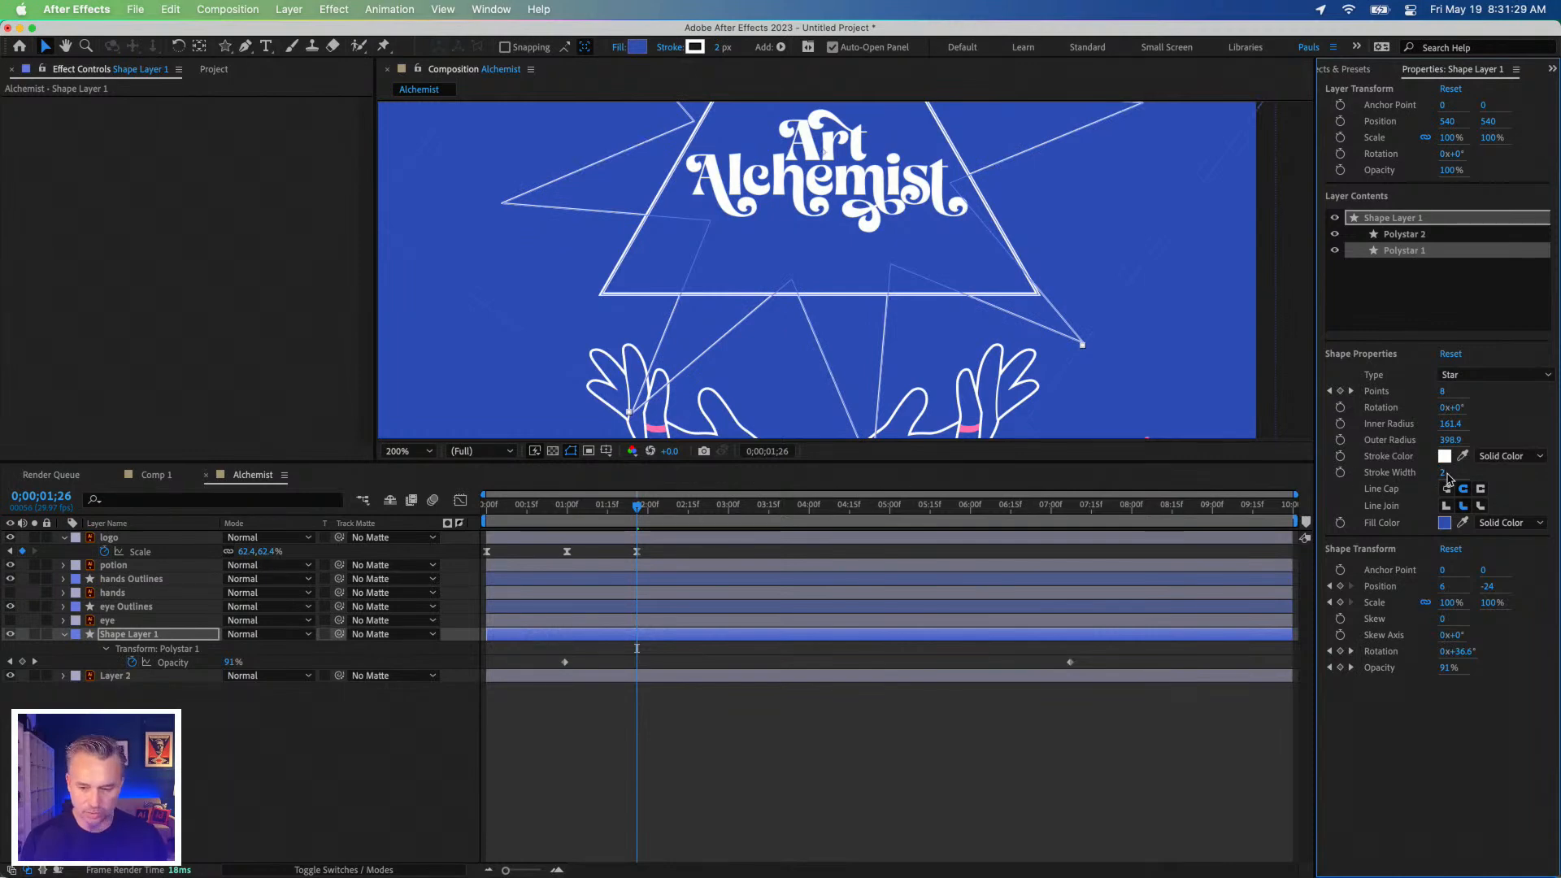
left_click(1442, 473)
type("3")
key("Return")
left_click(351, 729)
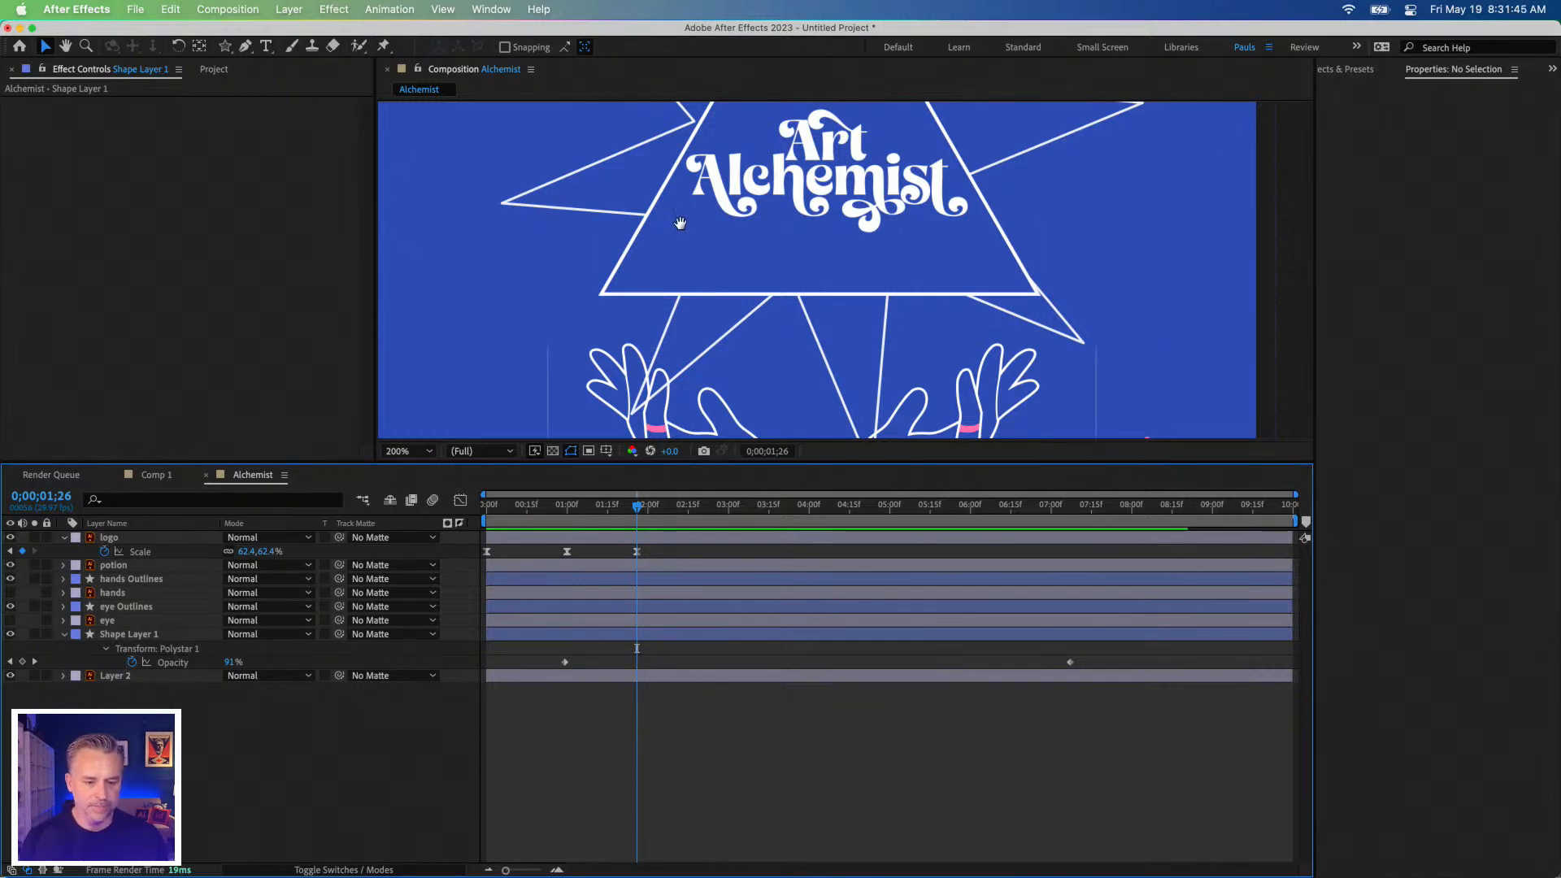
Preview the animation from the first frame with the composition viewed at 100%.
key("comma")
key("space")
left_click_drag(684, 207, 673, 264)
key("Home")
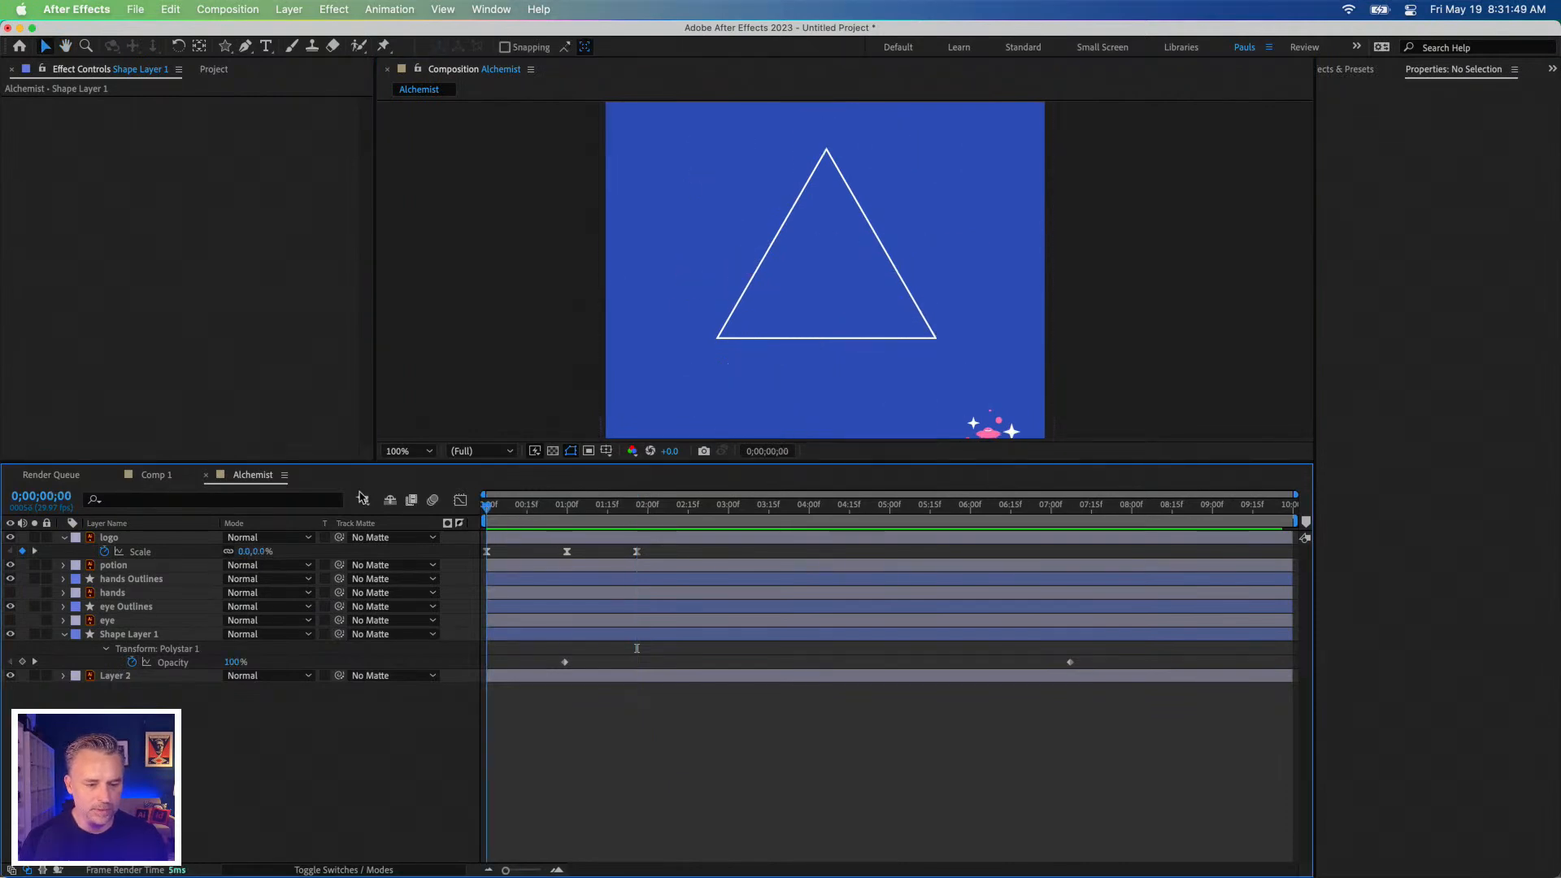
key("space")
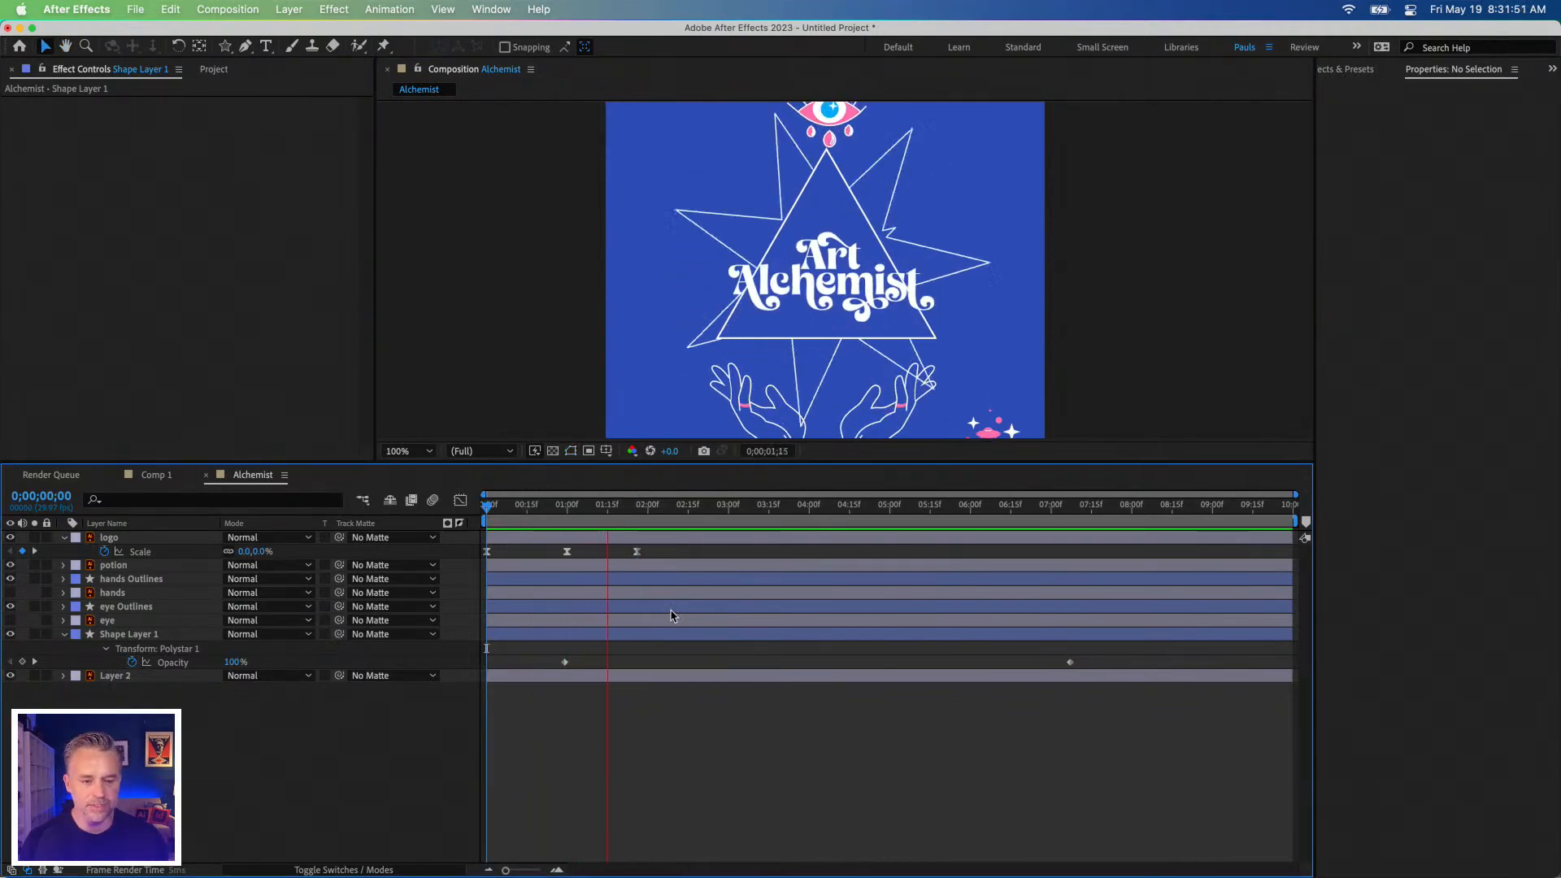
Move the logo's last scale keyframe to about 0;00;03;26 and preview the slower scale-down from 0;00;01;03.
left_click_drag(637, 551, 799, 551)
left_click(574, 508)
key("space")
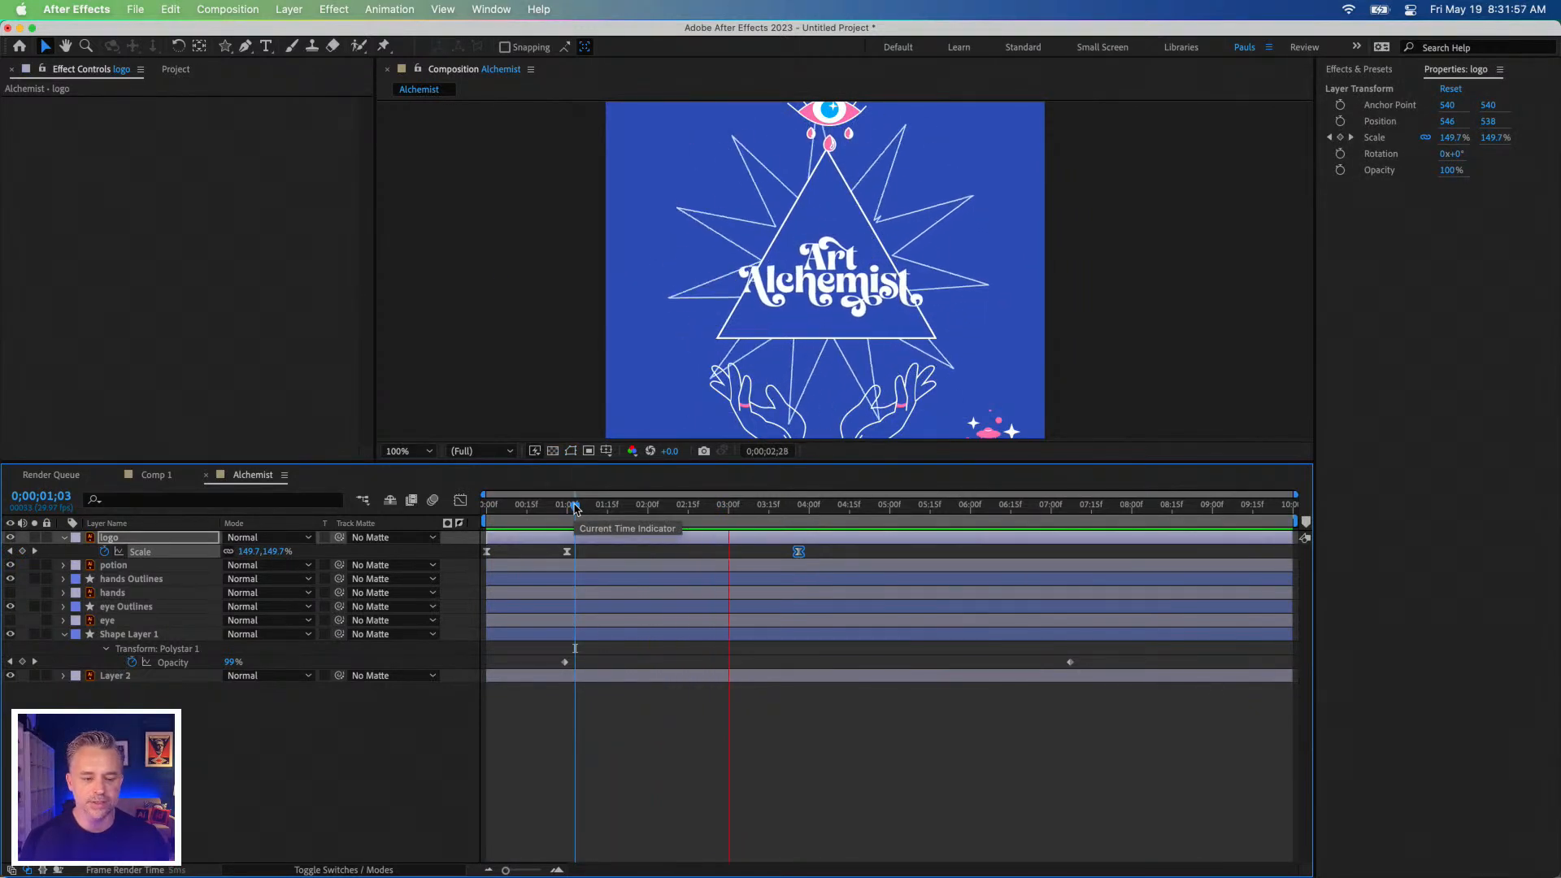
key("space")
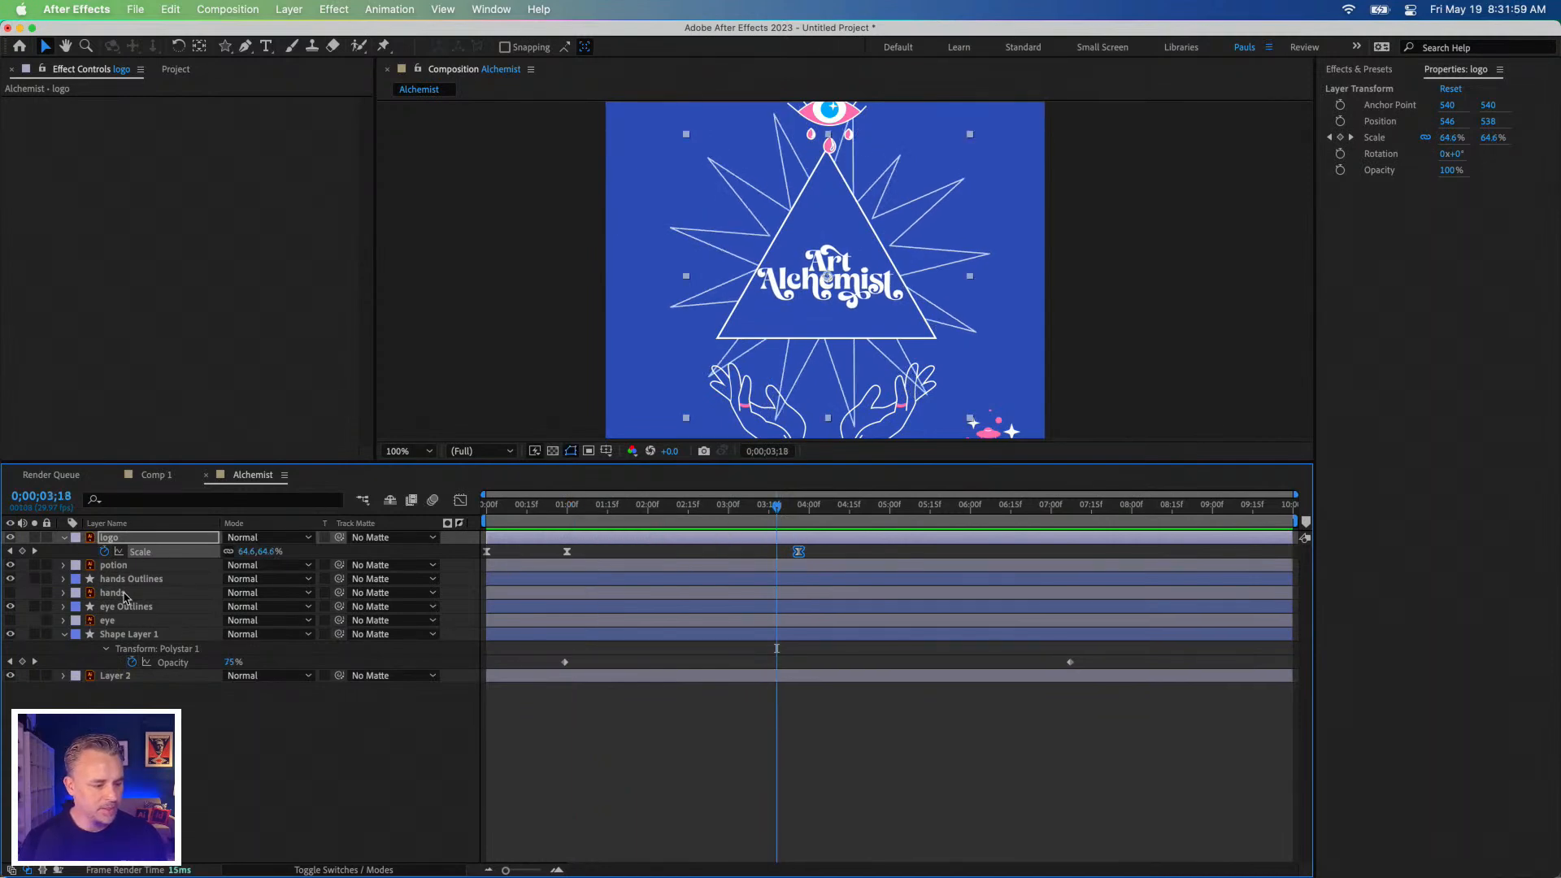
Place the potion inside the triangle above the logo, scaled to 56.7% at position 314, 148, and preview from the first frame.
left_click(122, 566)
left_click_drag(992, 430, 825, 188)
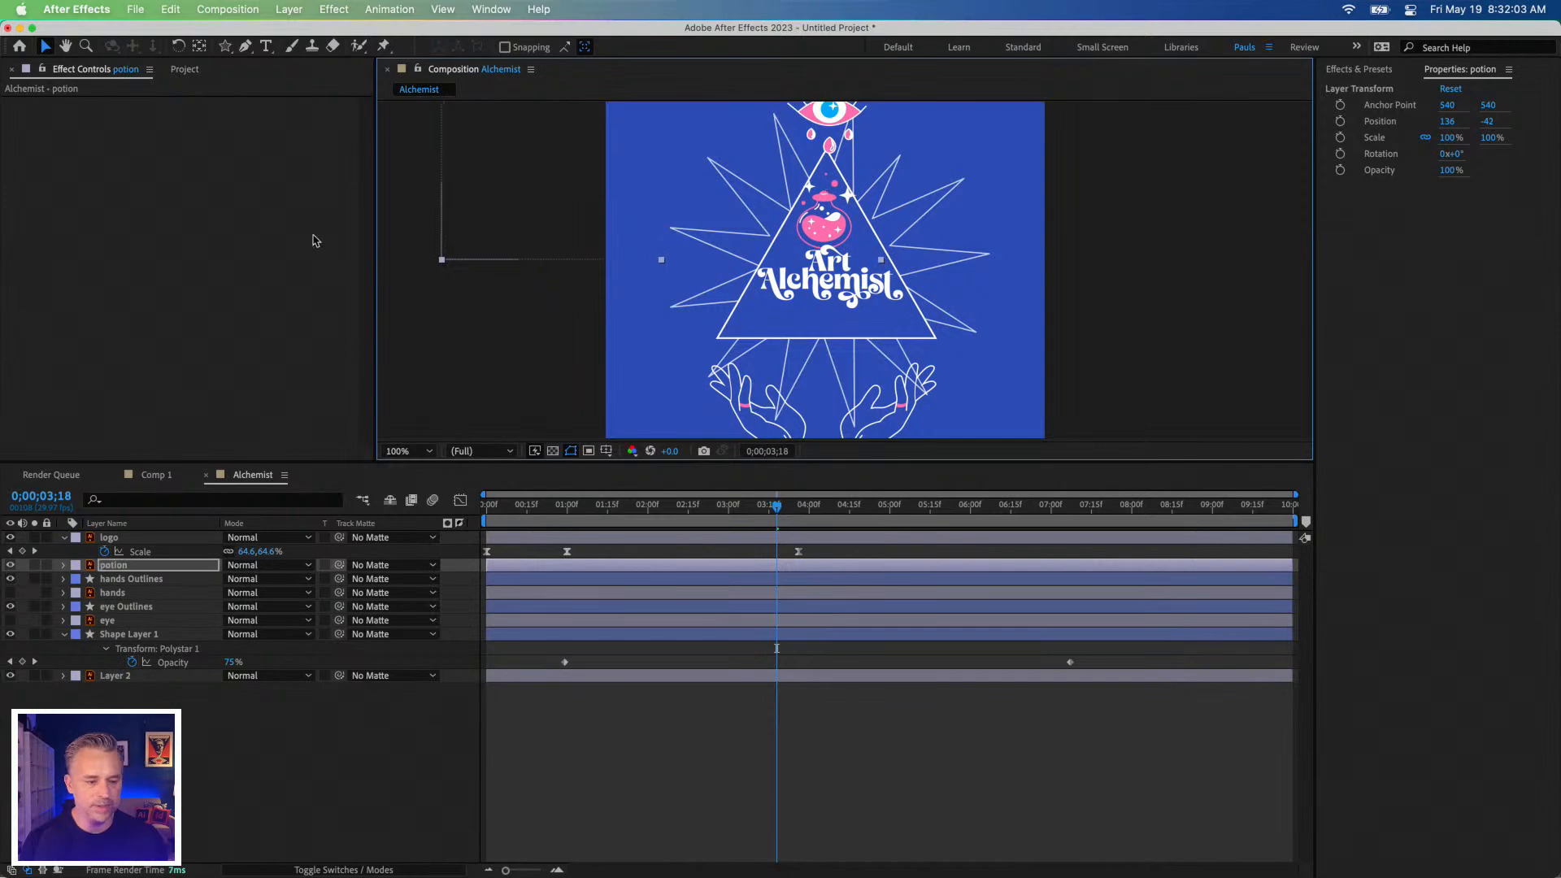
left_click_drag(443, 263, 537, 167)
left_click_drag(756, 141, 830, 219)
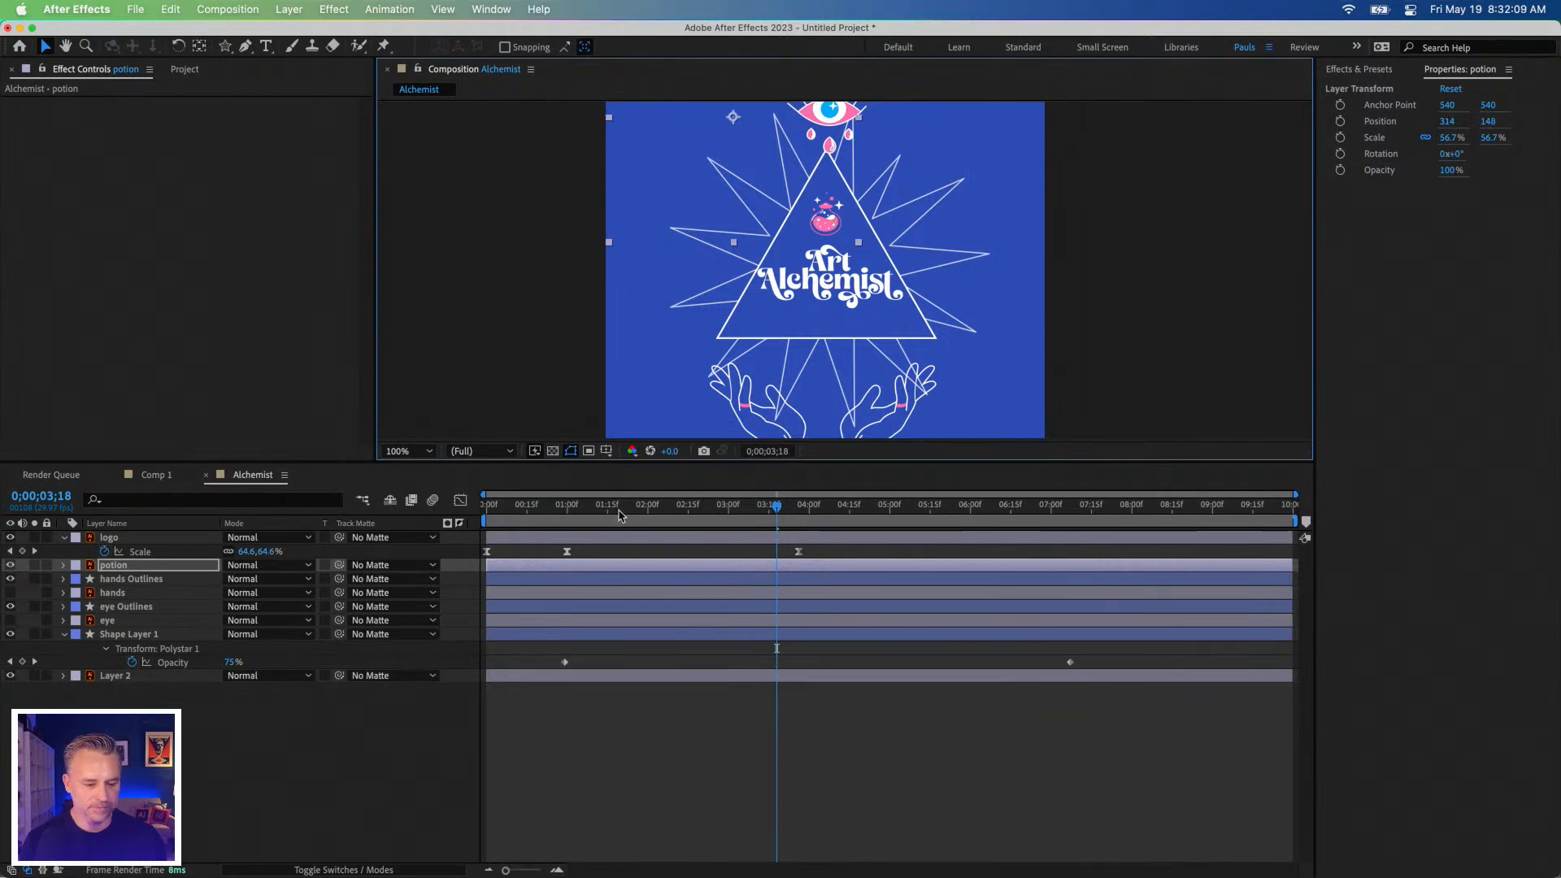
key("Home")
key("space")
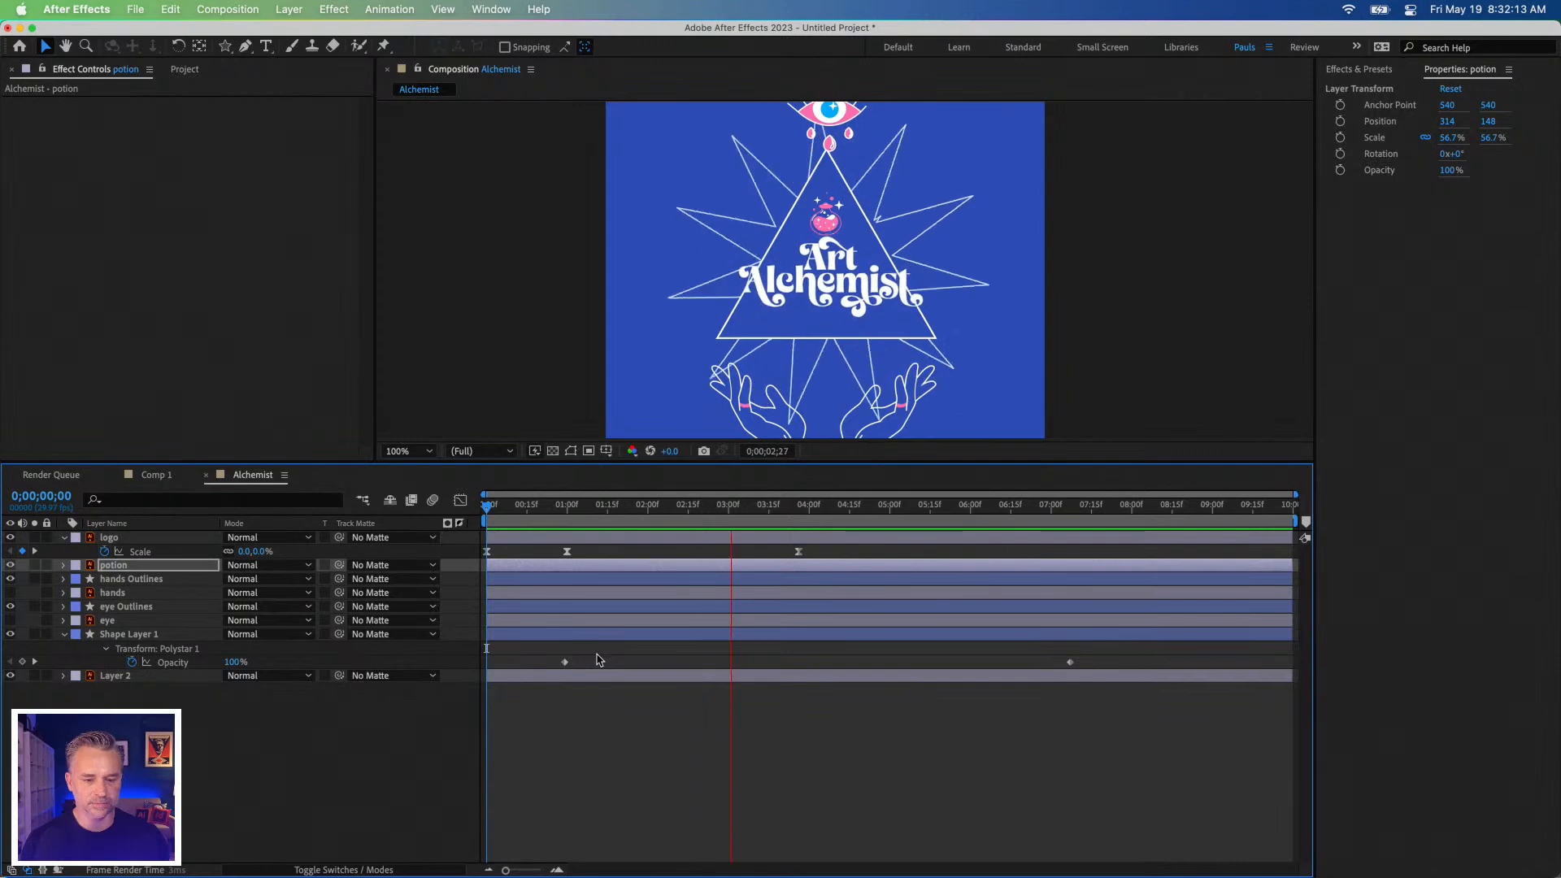
key("space")
Keyframe the potion's opacity from 0% at 0;00;02;04 to 100% at 0;00;03;11 and briefly preview the fade-in.
left_click(99, 566)
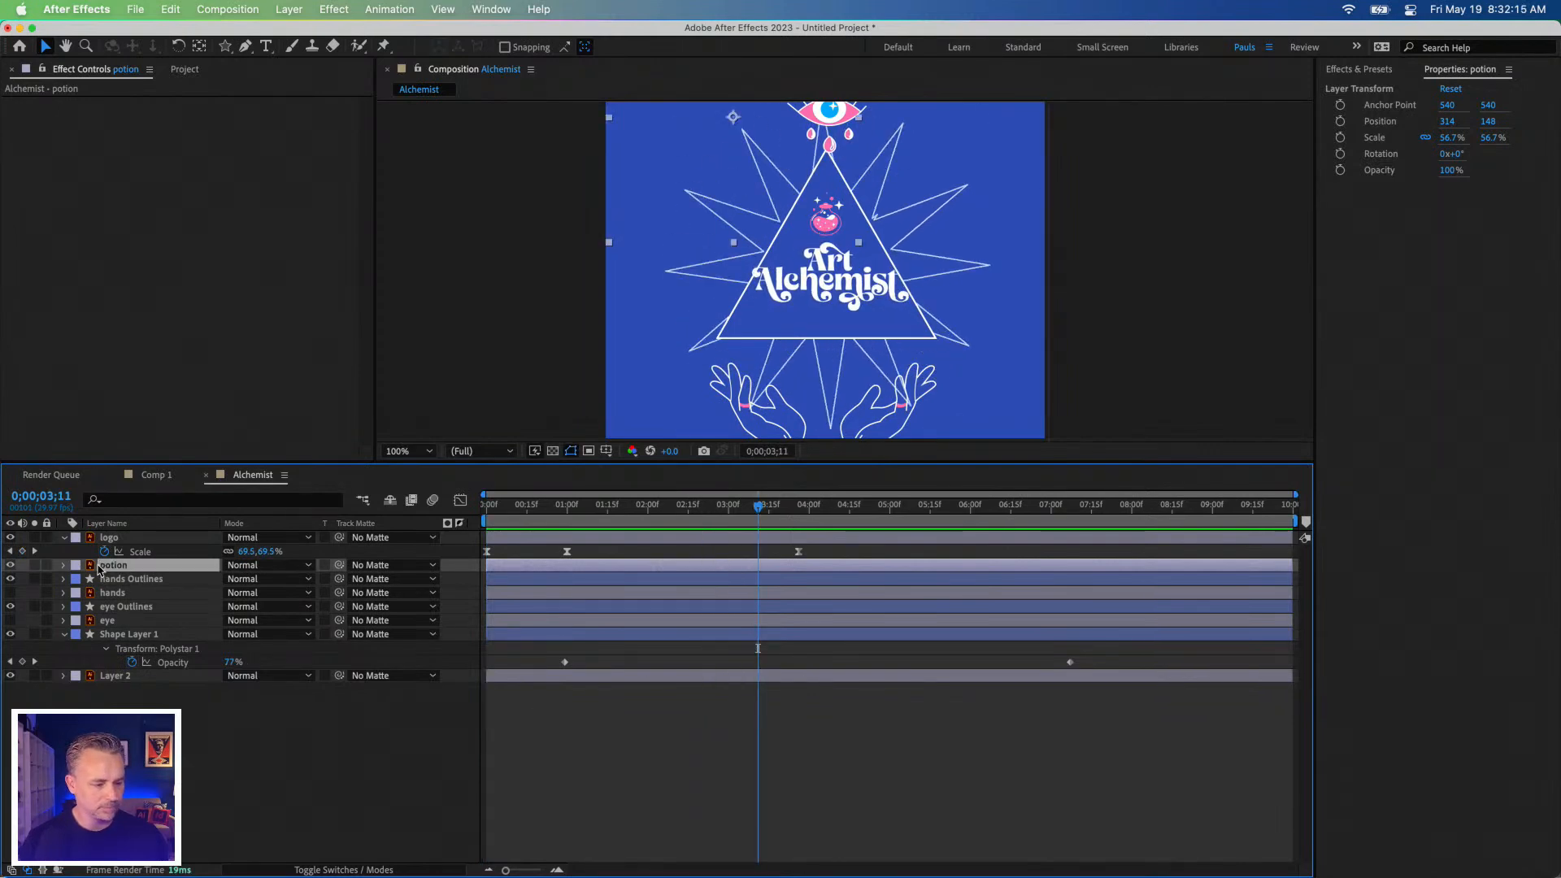
left_click(1340, 170)
left_click(658, 505)
left_click(1450, 170)
type("0")
key("Return")
key("space")
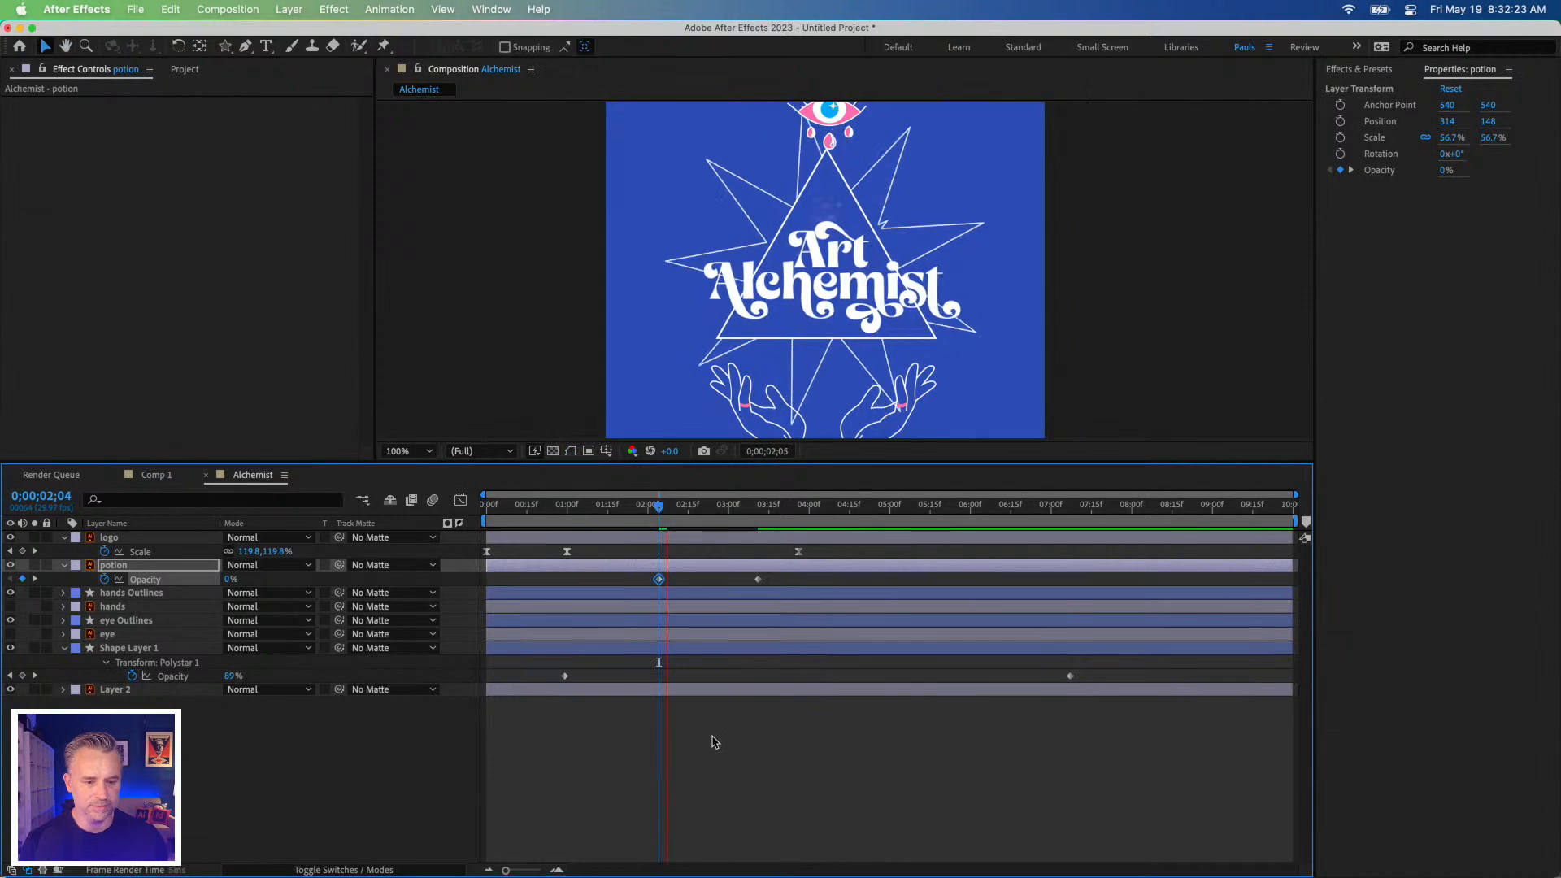
key("space")
Enlarge the composition view to show the whole artwork and preview the animation from the first frame.
left_click_drag(984, 461, 991, 588)
left_click_drag(591, 634, 389, 636)
key("space")
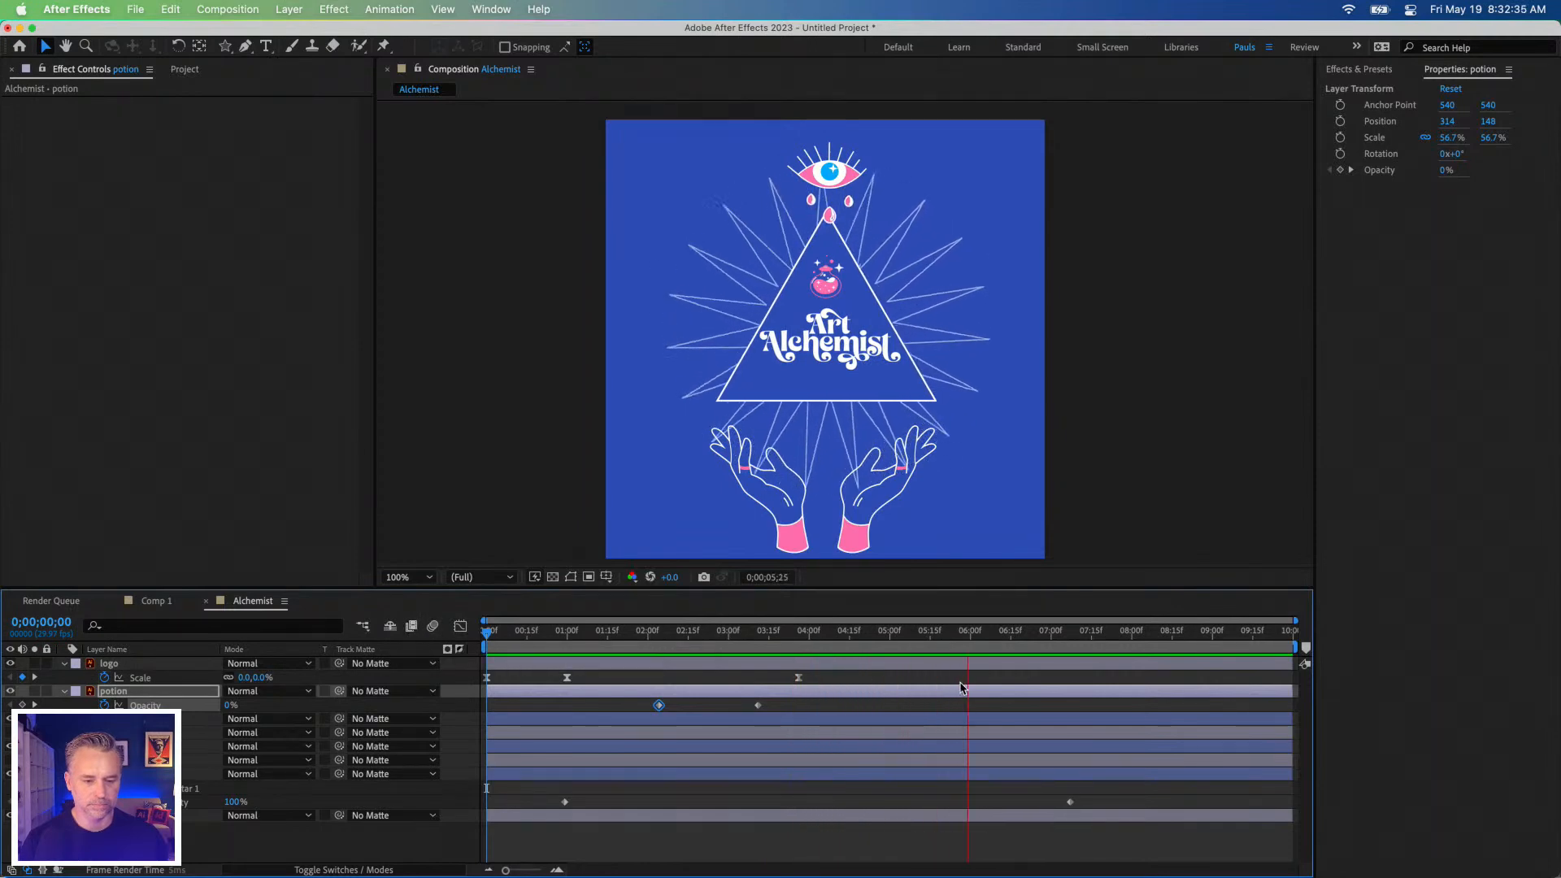
key("space")
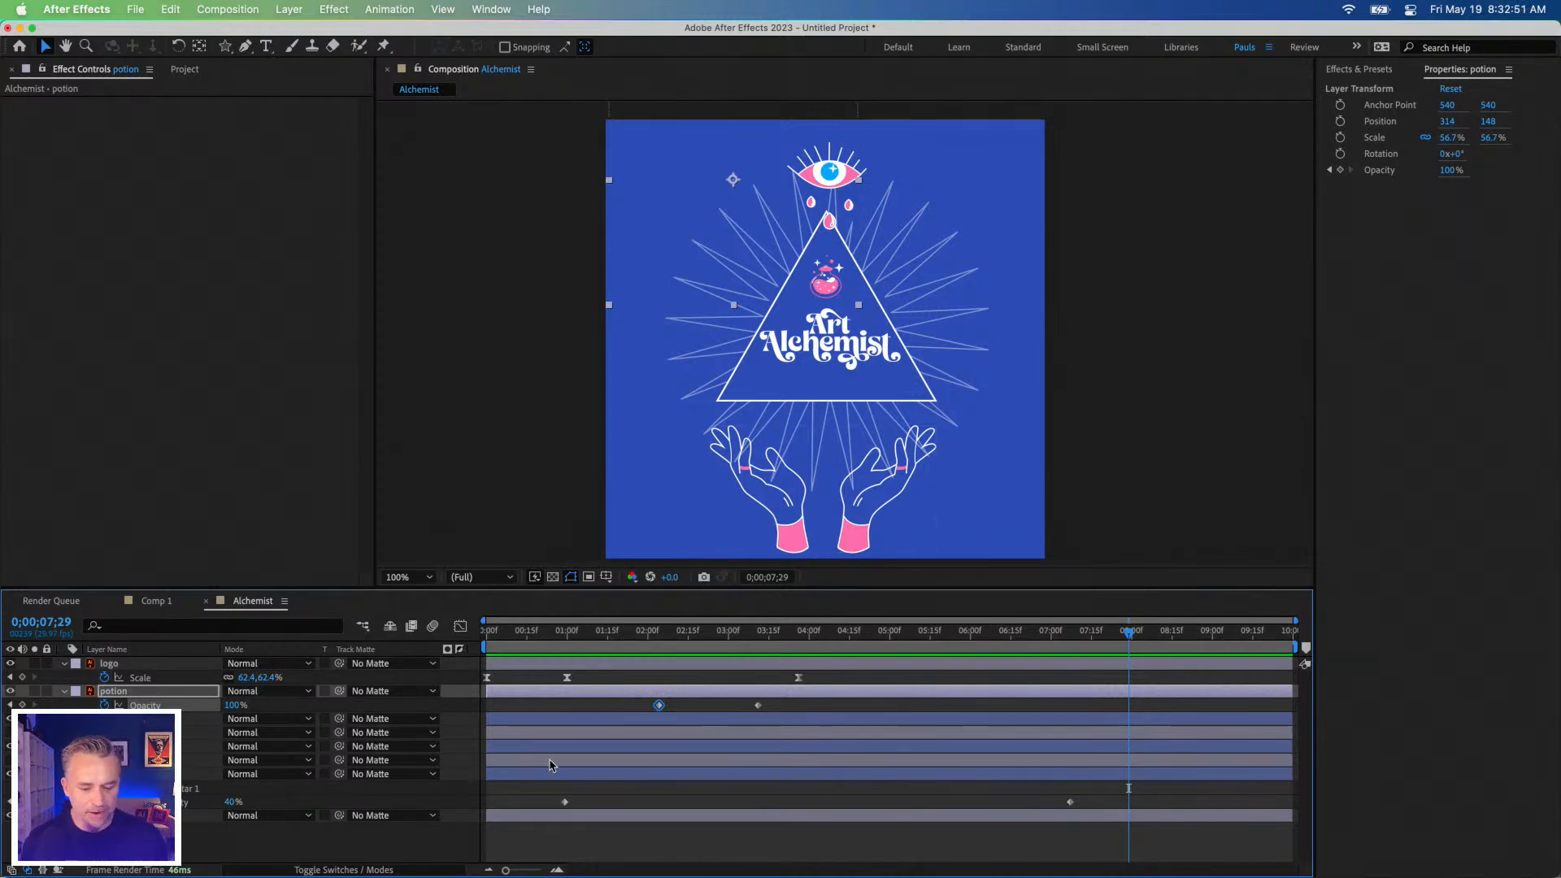
left_click(755, 633)
key("space")
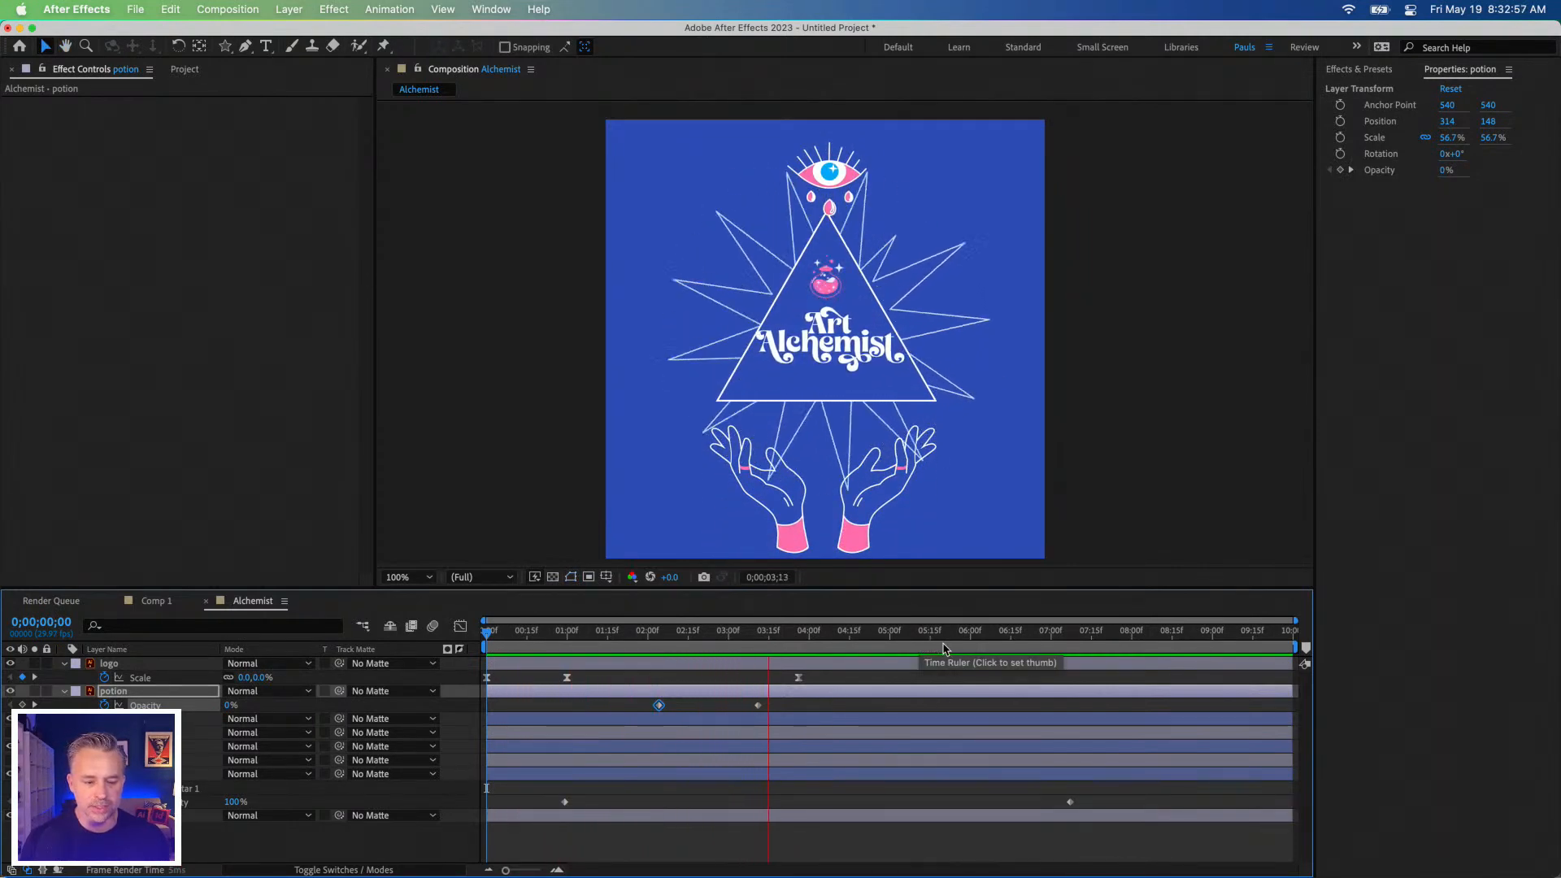
key("space")
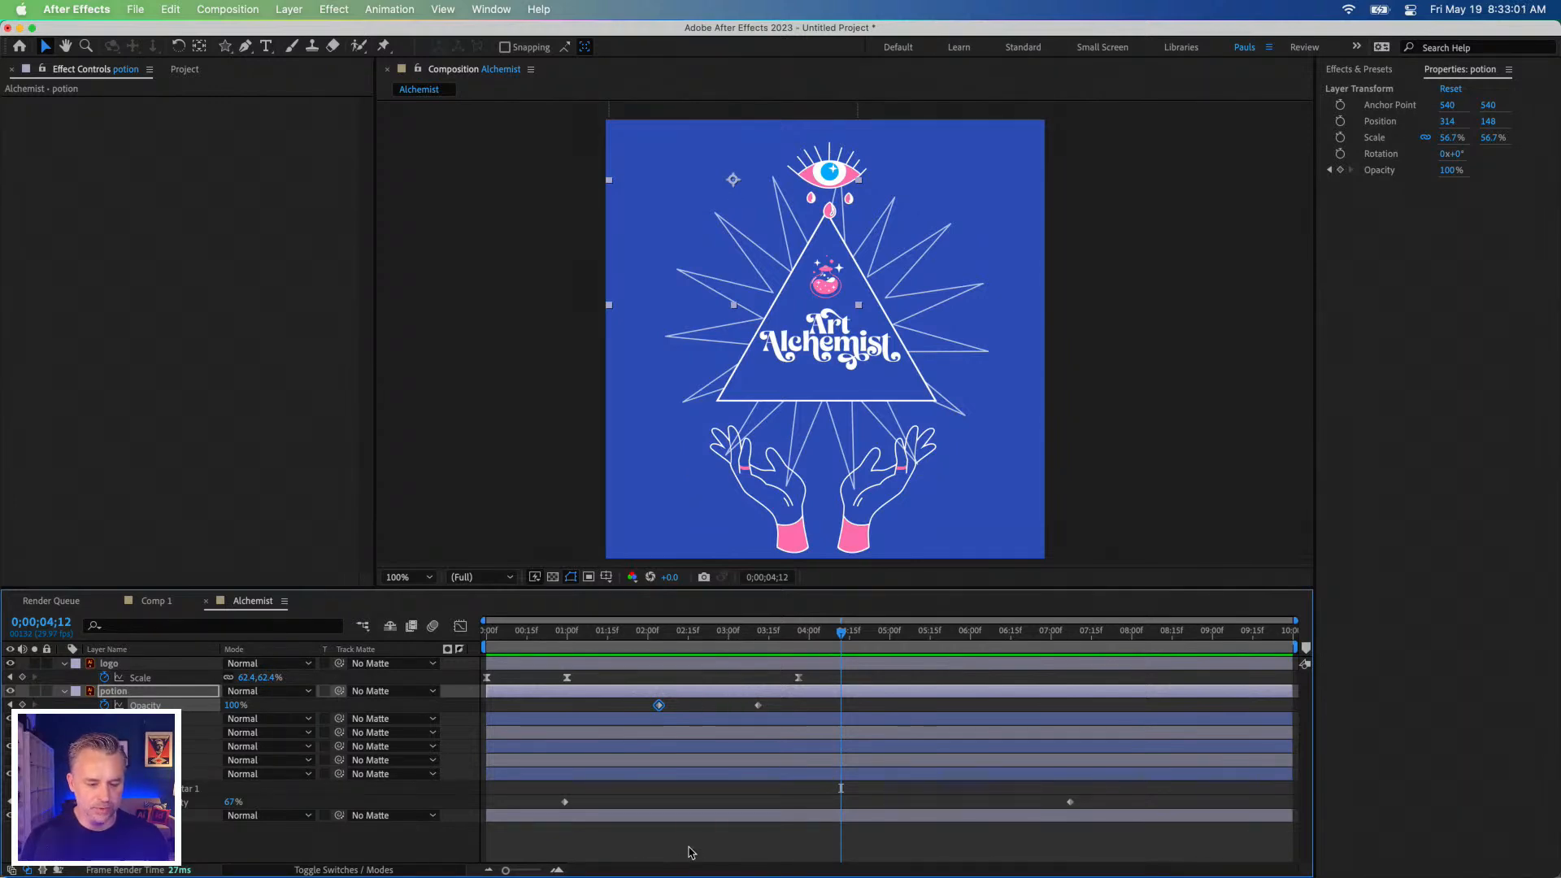
Save the project to the Desktop as ArtAlchemist.aep.
key("super+s")
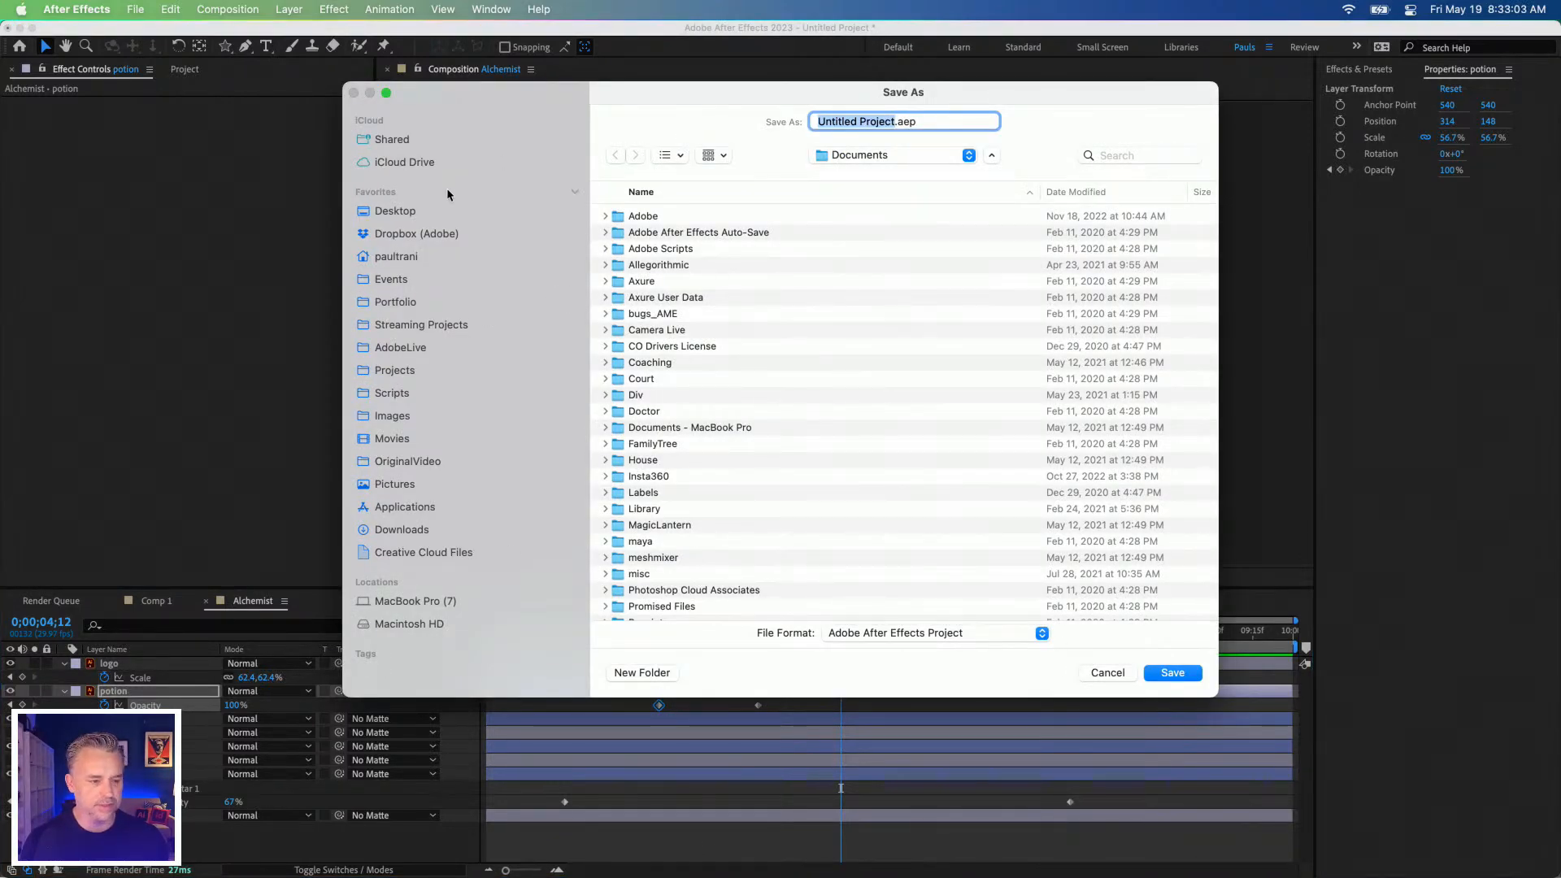
left_click(408, 213)
type("A")
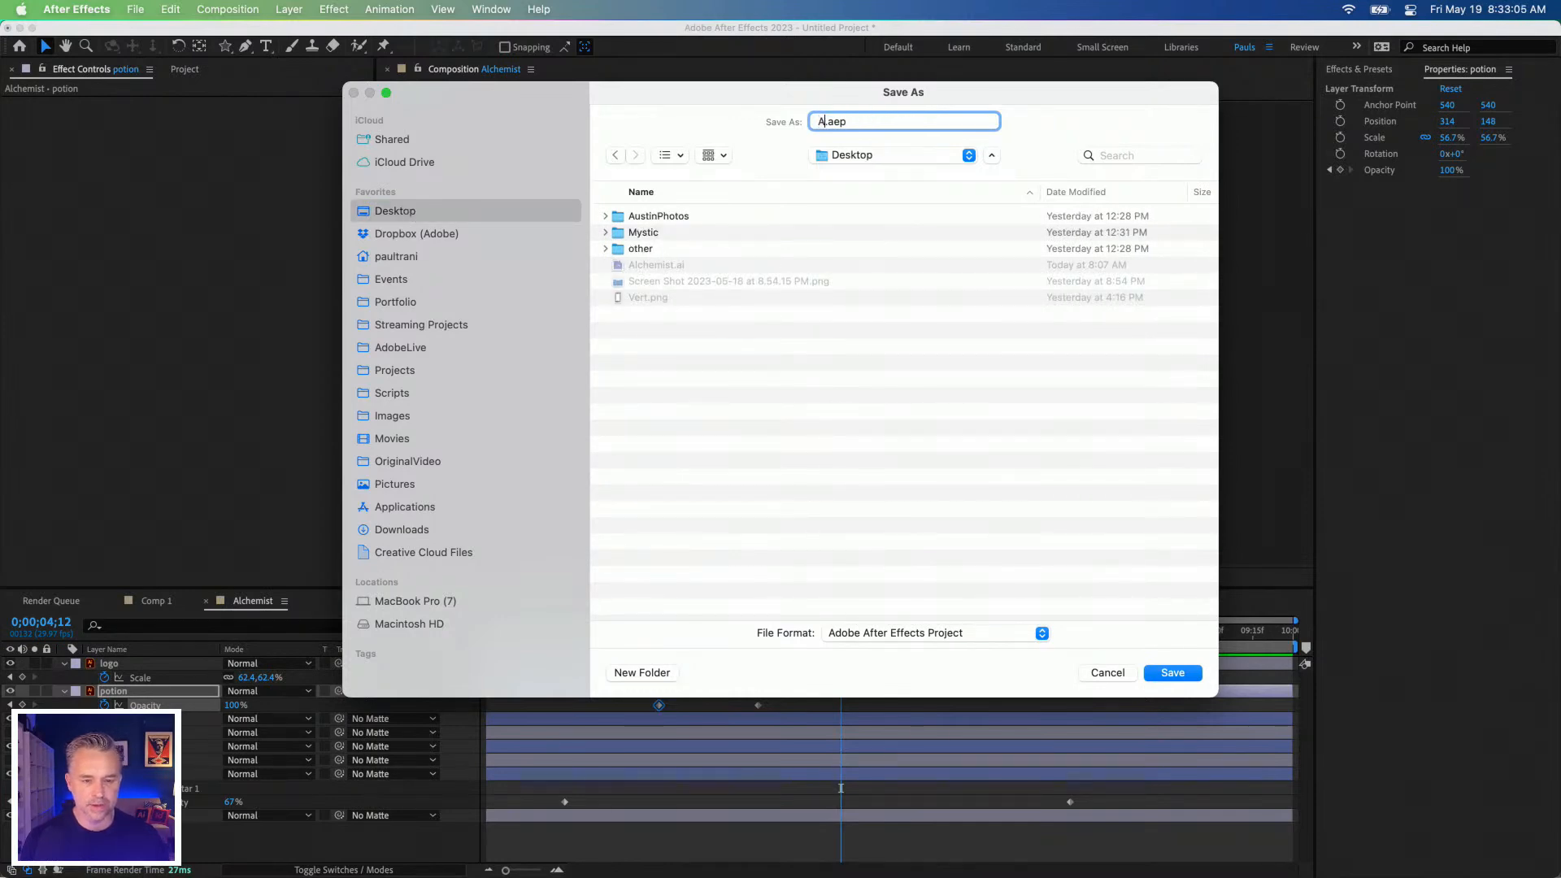
type("rtAlech")
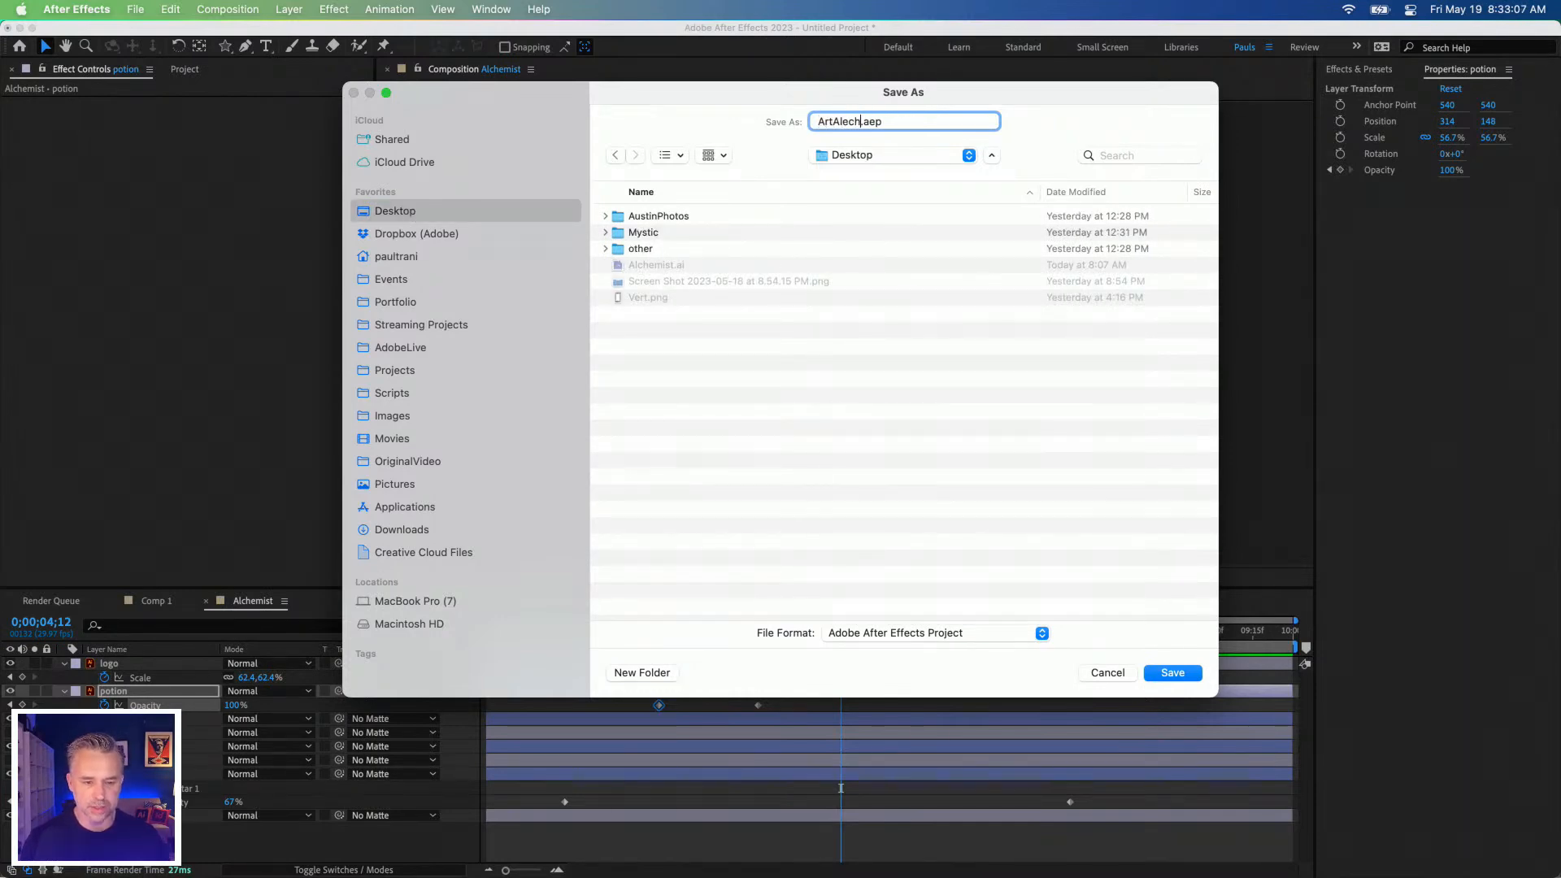
type("chemist")
key("Return")
Duplicate the Alchemist composition in the project.
left_click_drag(841, 631, 943, 646)
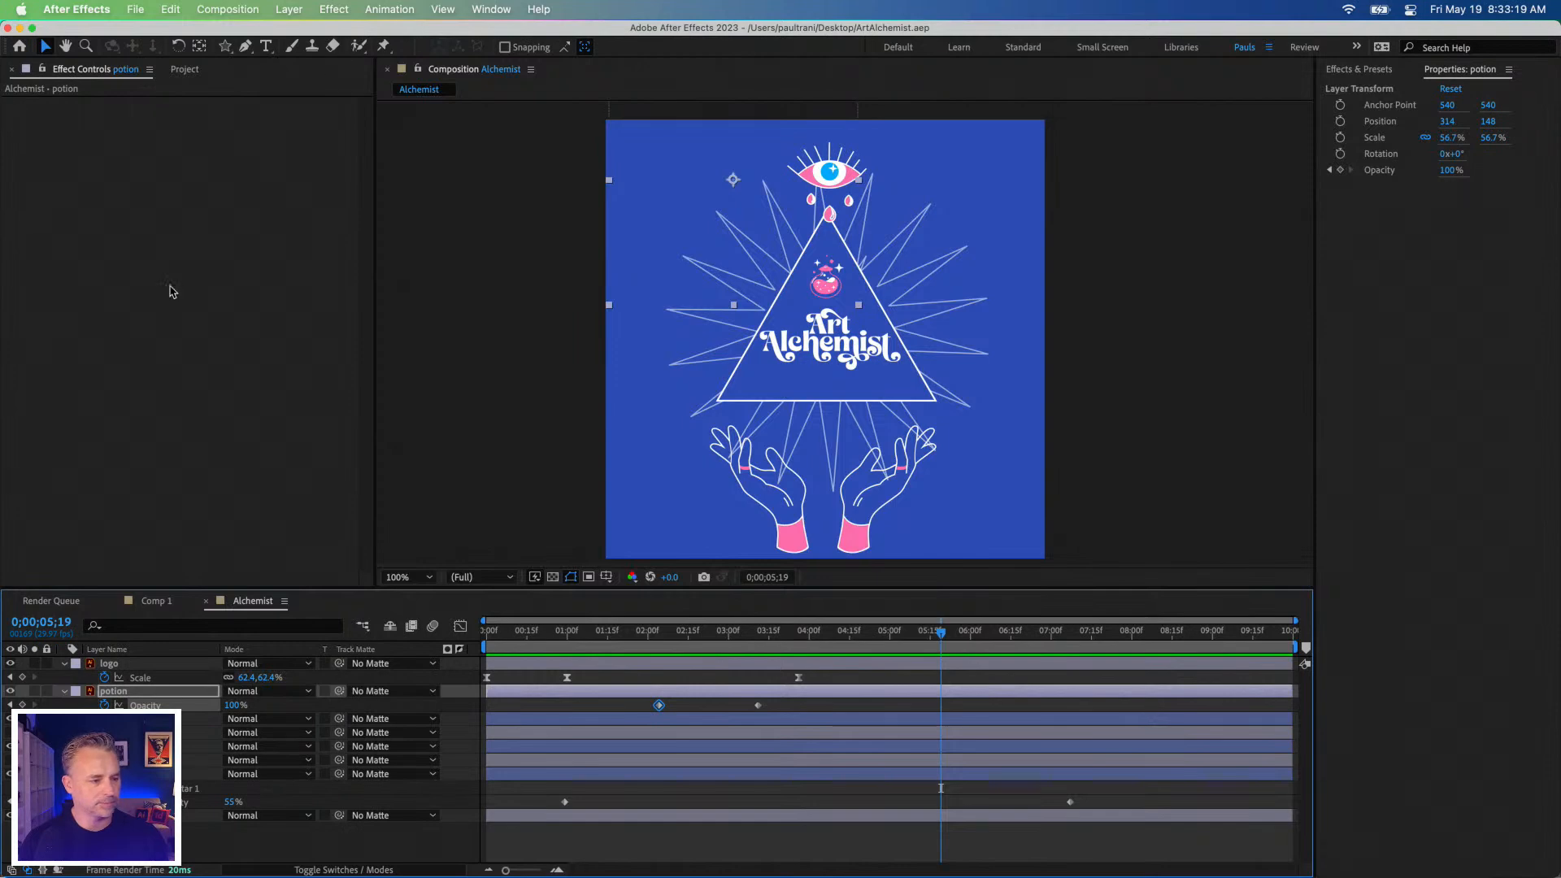
left_click(140, 261)
left_click(181, 70)
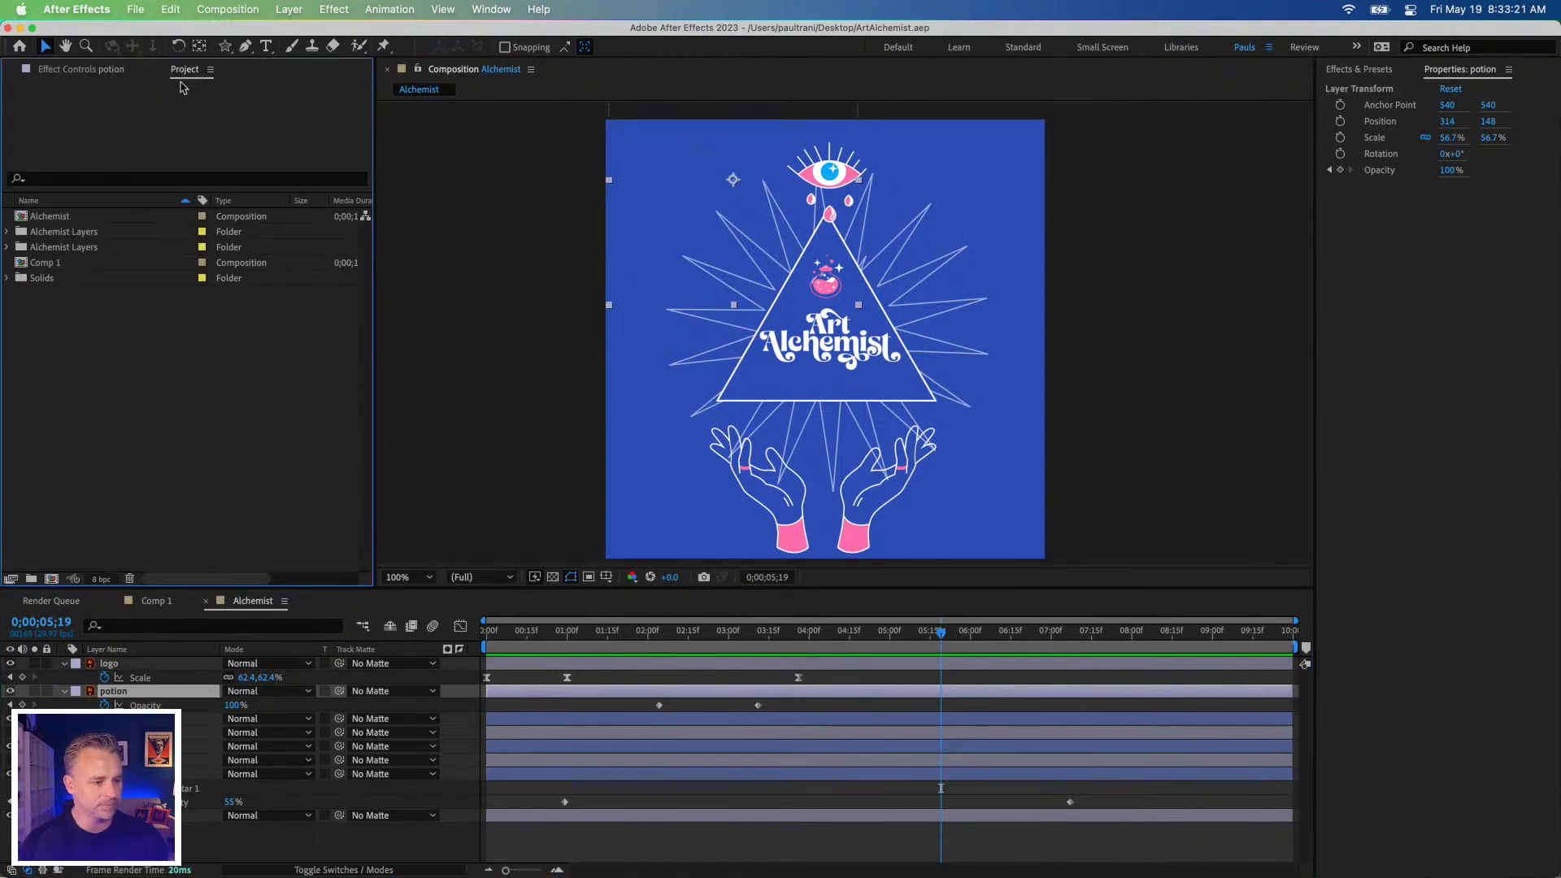
left_click(33, 217)
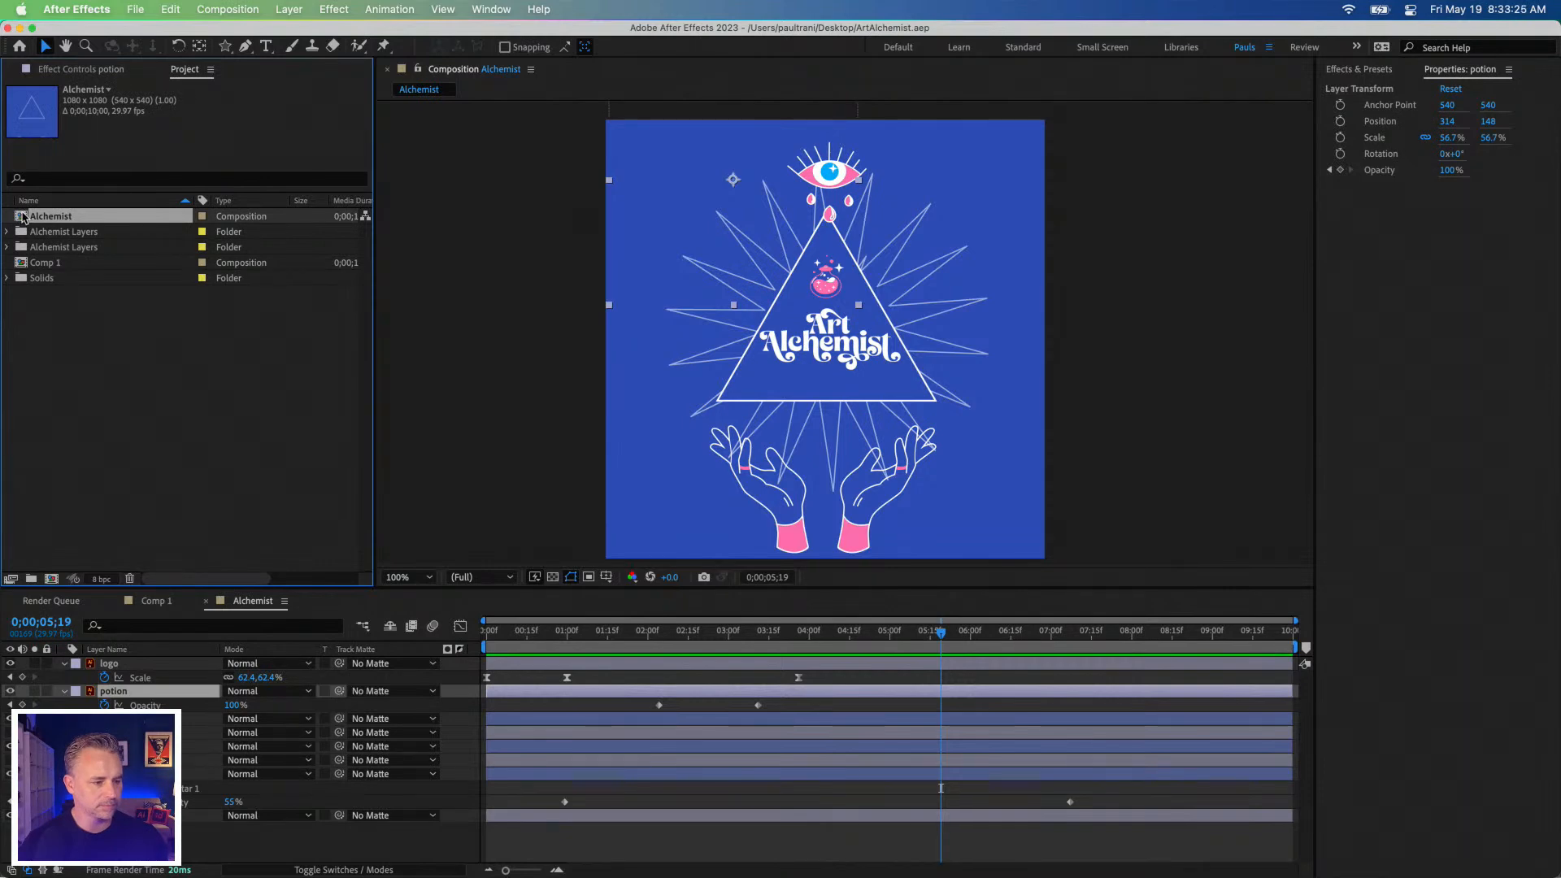
right_click(23, 216)
key("Escape")
key("super+d")
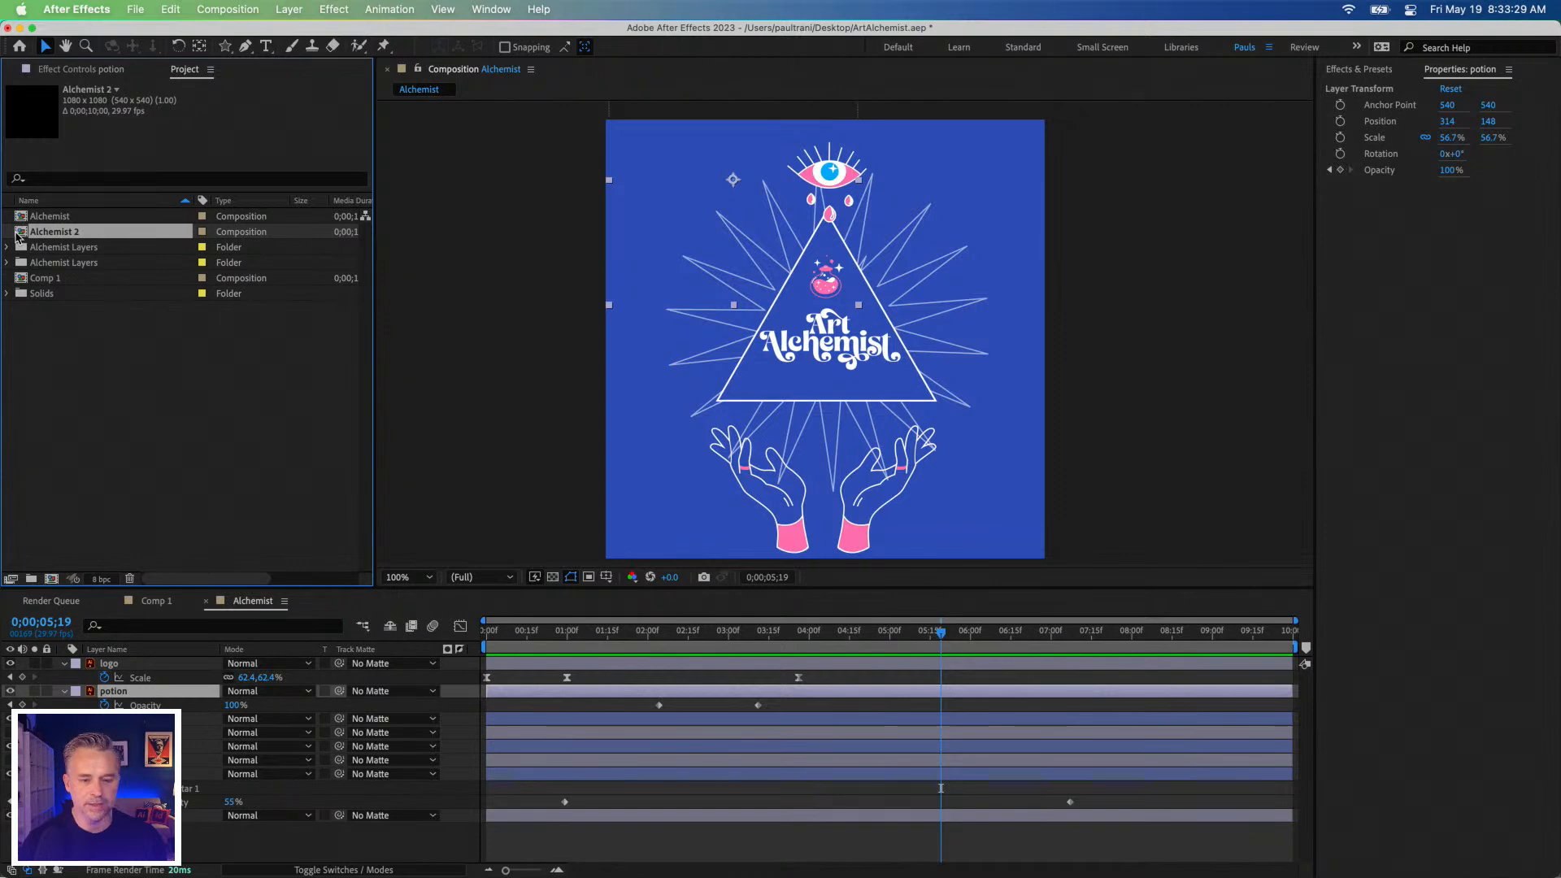
Open the Alchemist 2 composition and delete its logo and potion layers.
double_click(20, 233)
left_click(111, 665)
left_click(114, 678)
left_click(114, 665)
key("Delete")
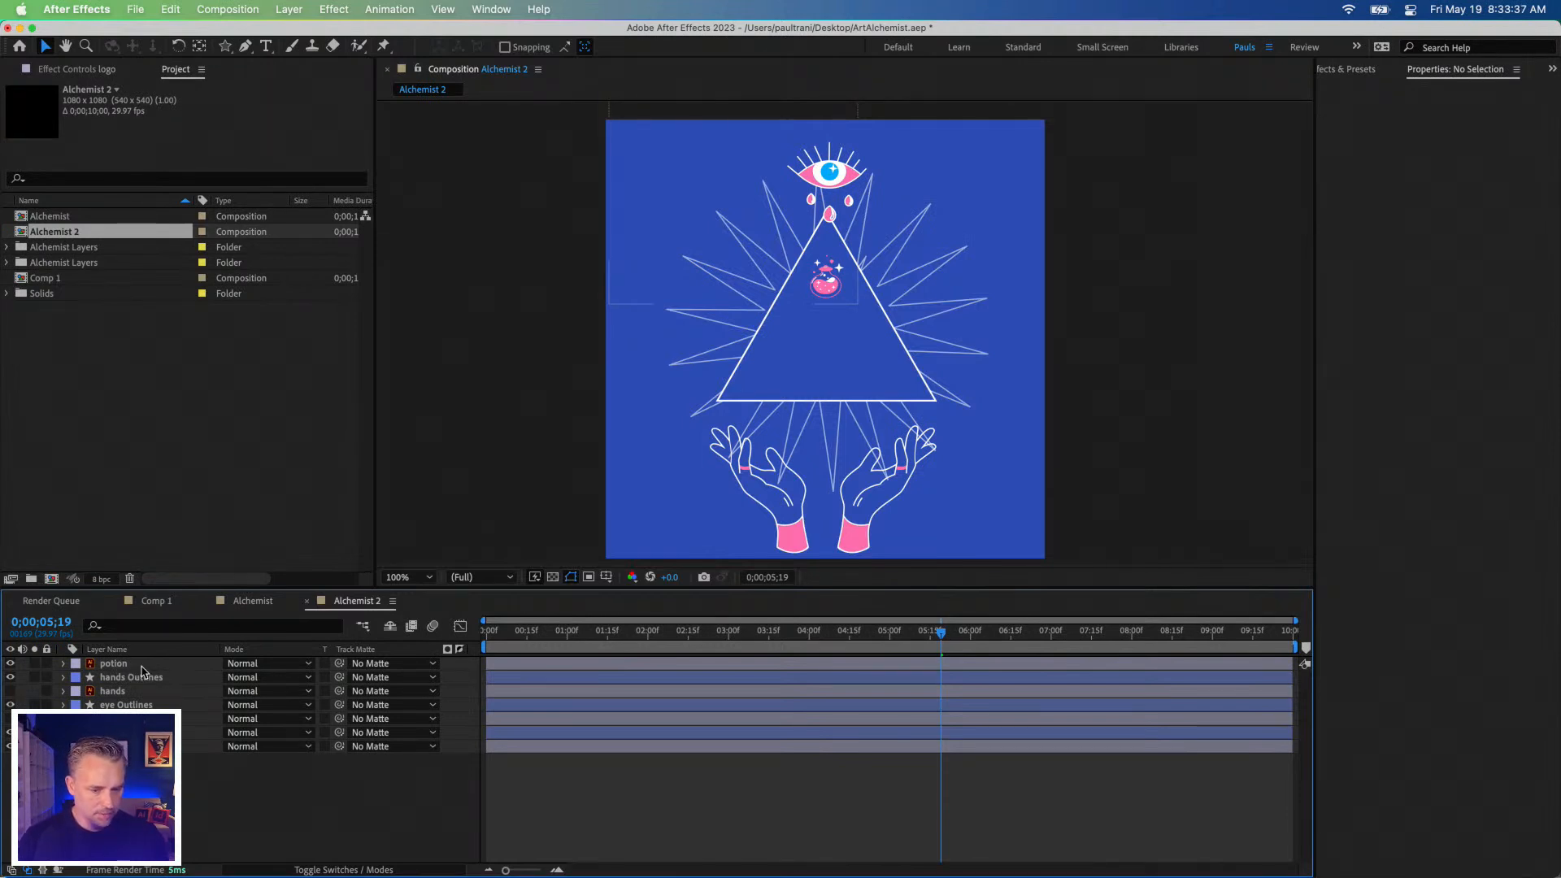
left_click(120, 665)
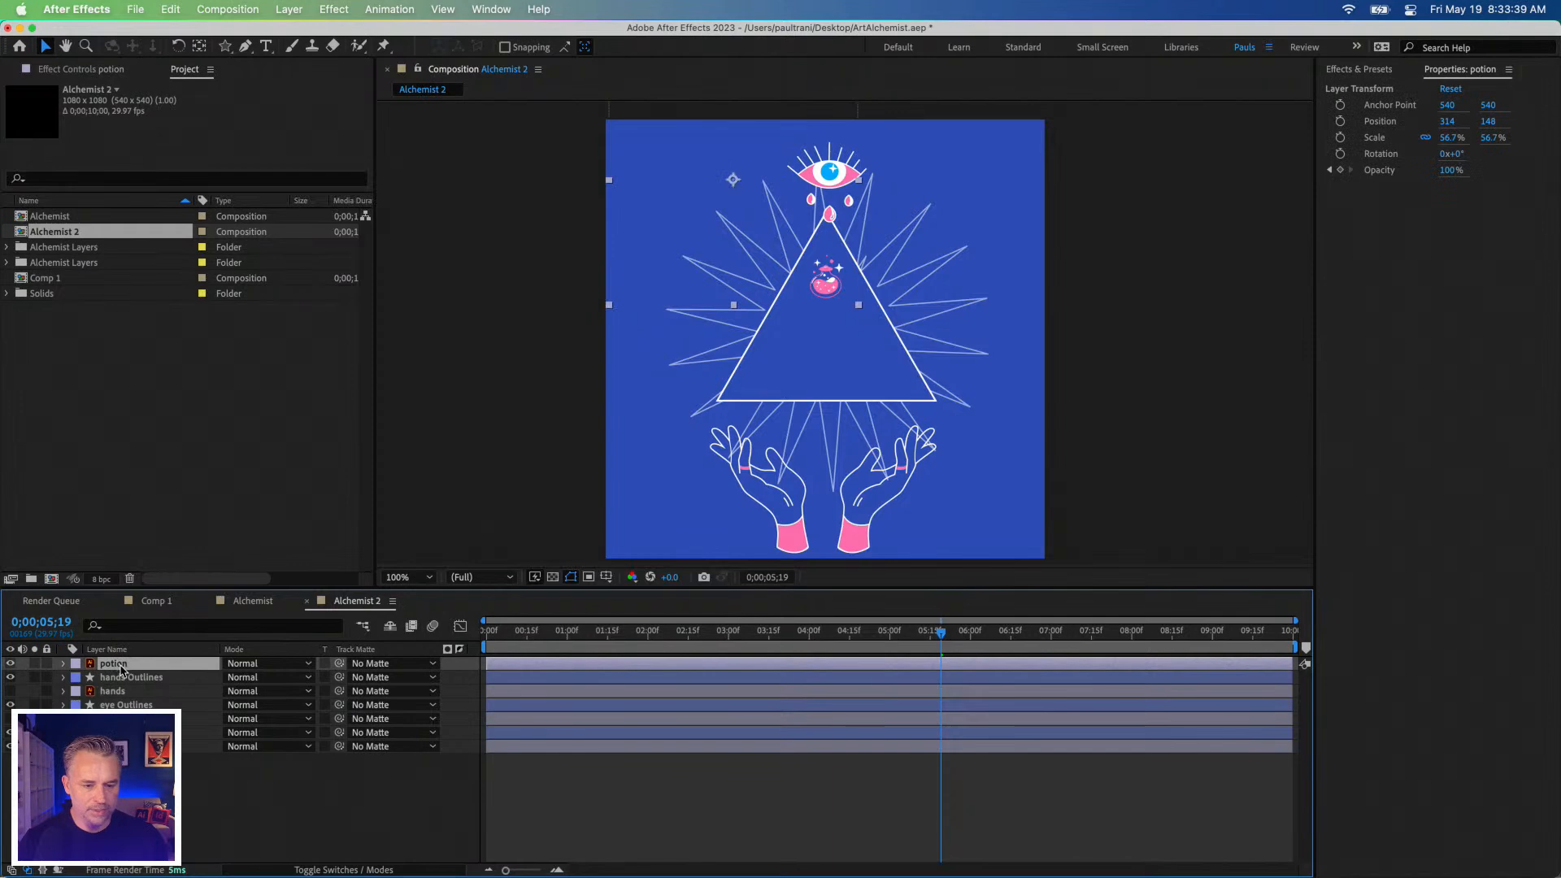
key("Delete")
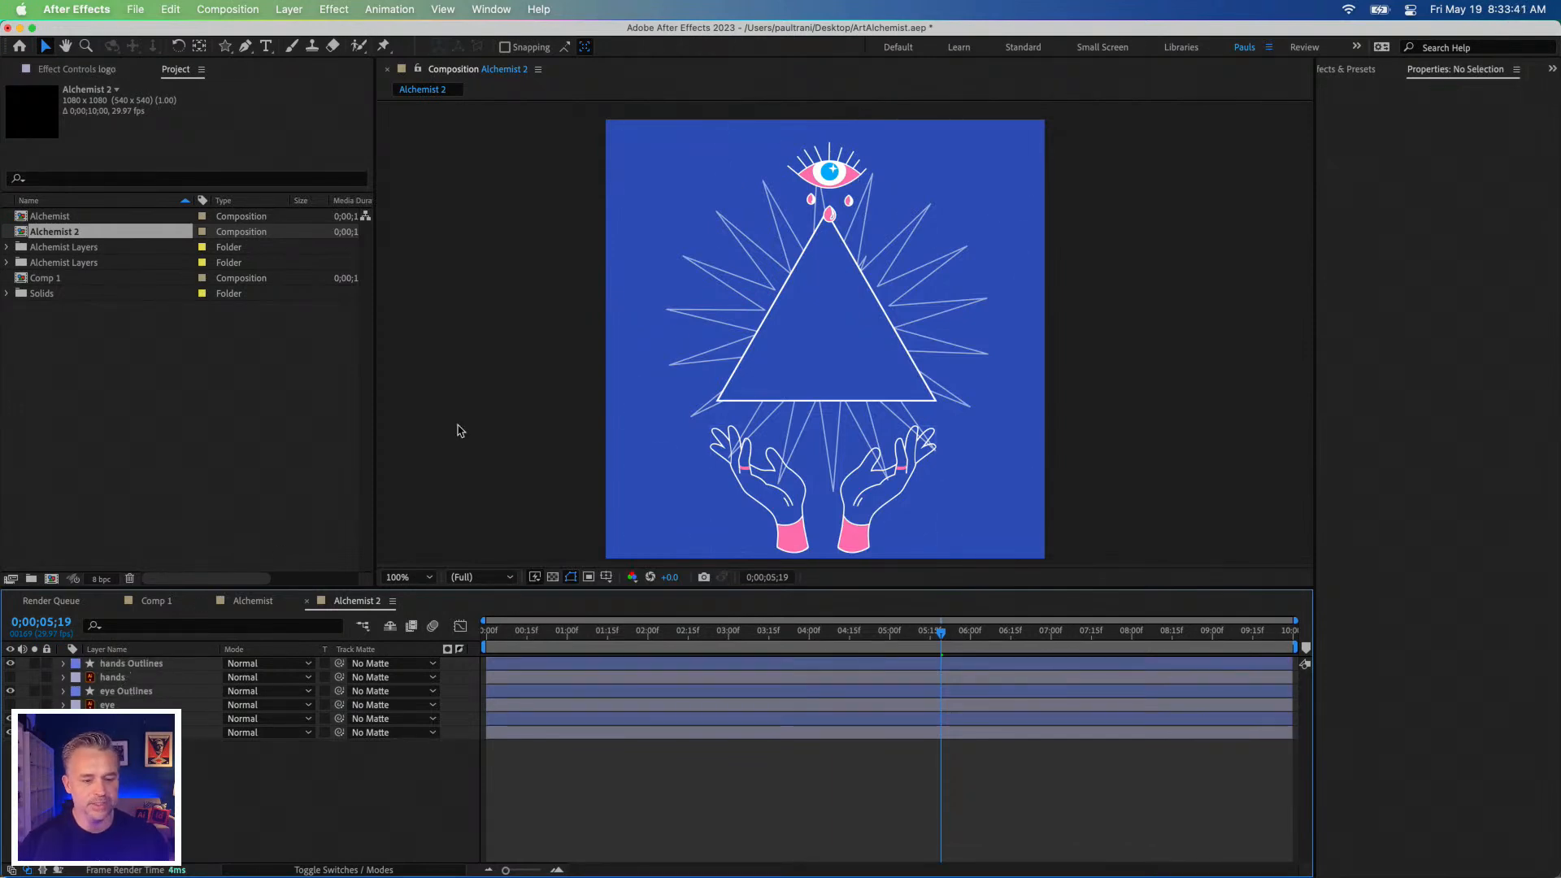
Add the text "Keep It" at the first frame and place it over the triangle's upper part, at about 428, 436.
left_click(544, 633)
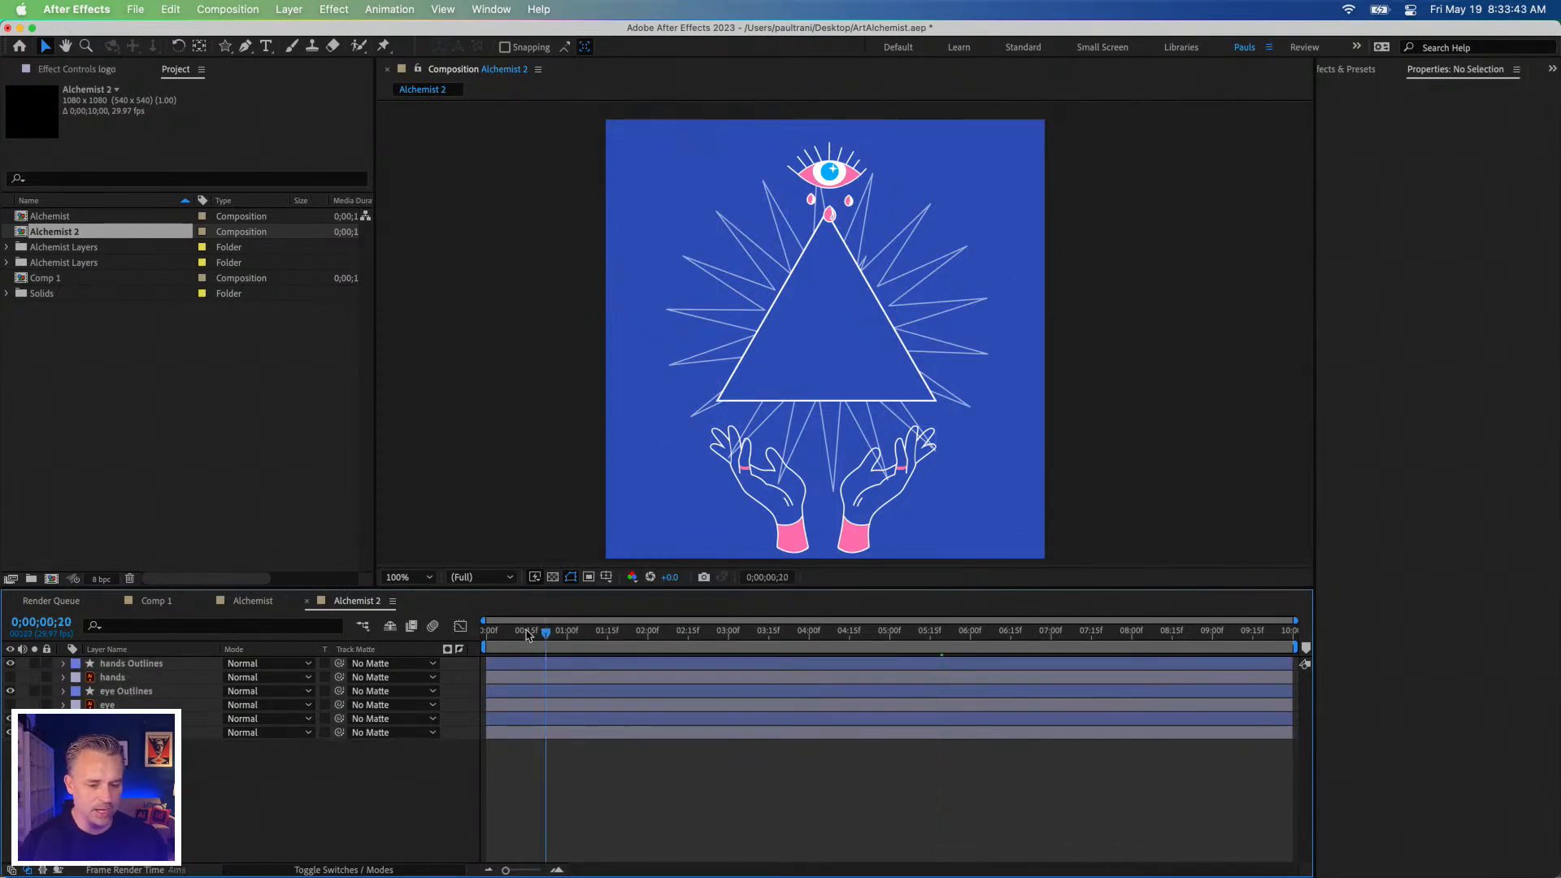
key("Home")
left_click(118, 671)
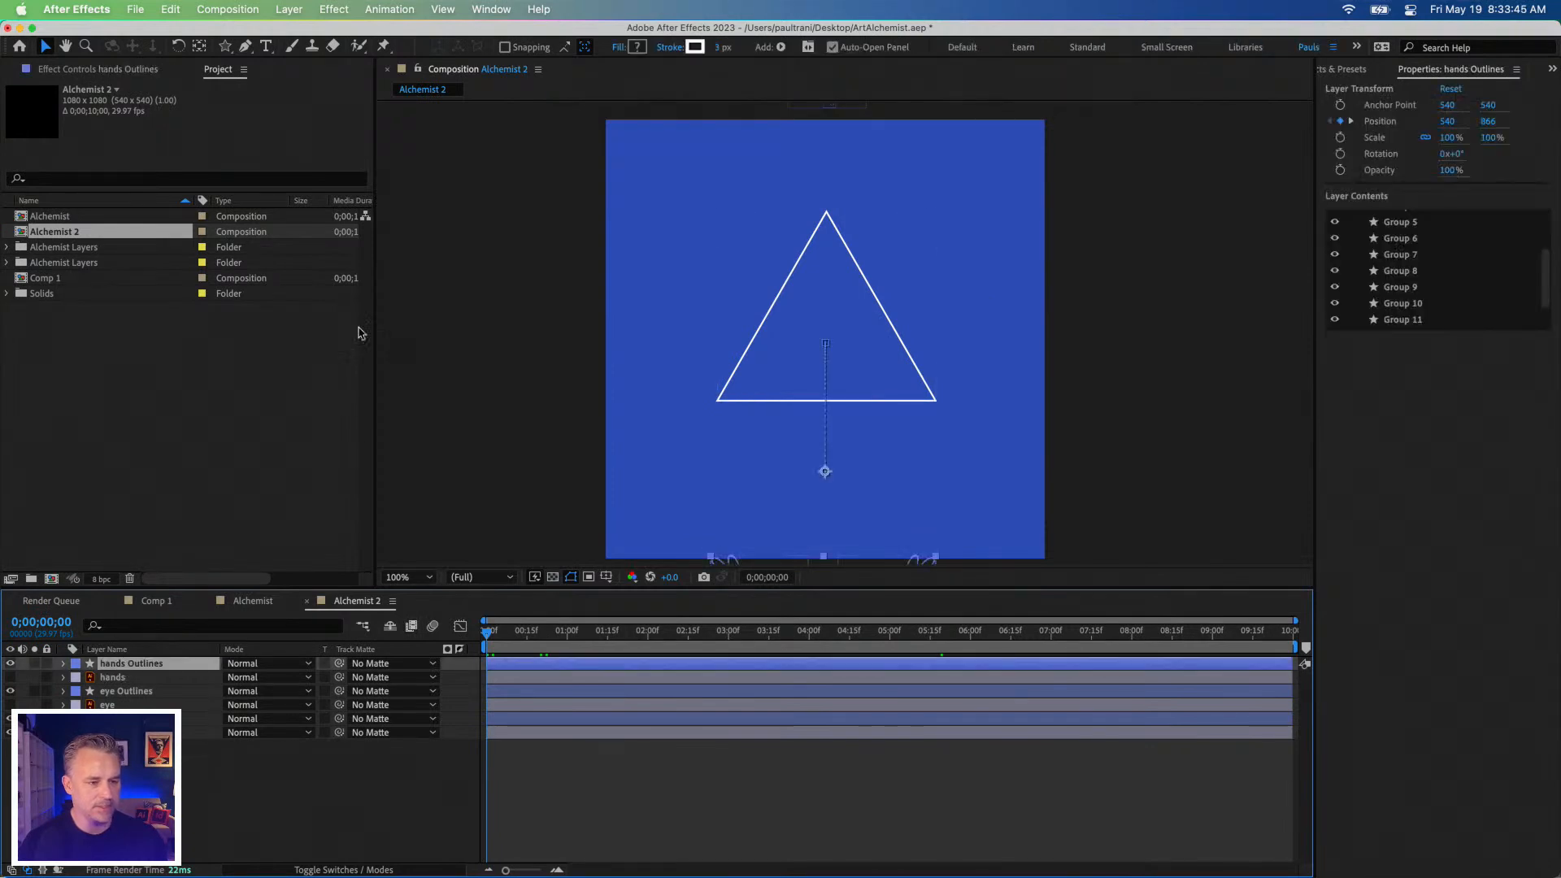
left_click(230, 797)
left_click(266, 46)
left_click(658, 243)
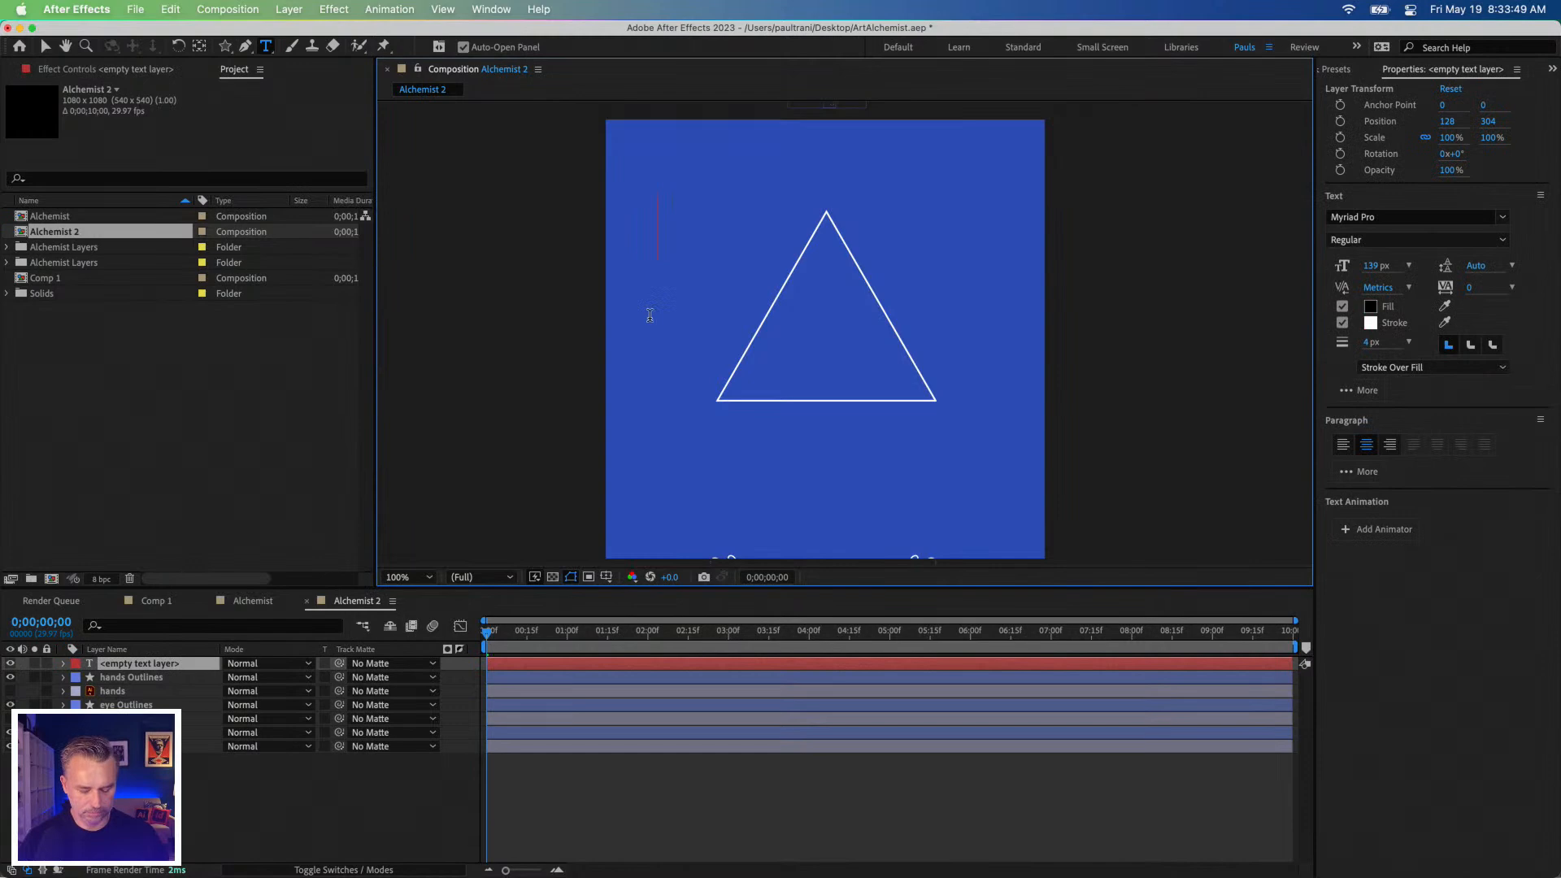
type("Keep It Su")
key("BackSpace")
key("BackSpace")
key("BackSpace")
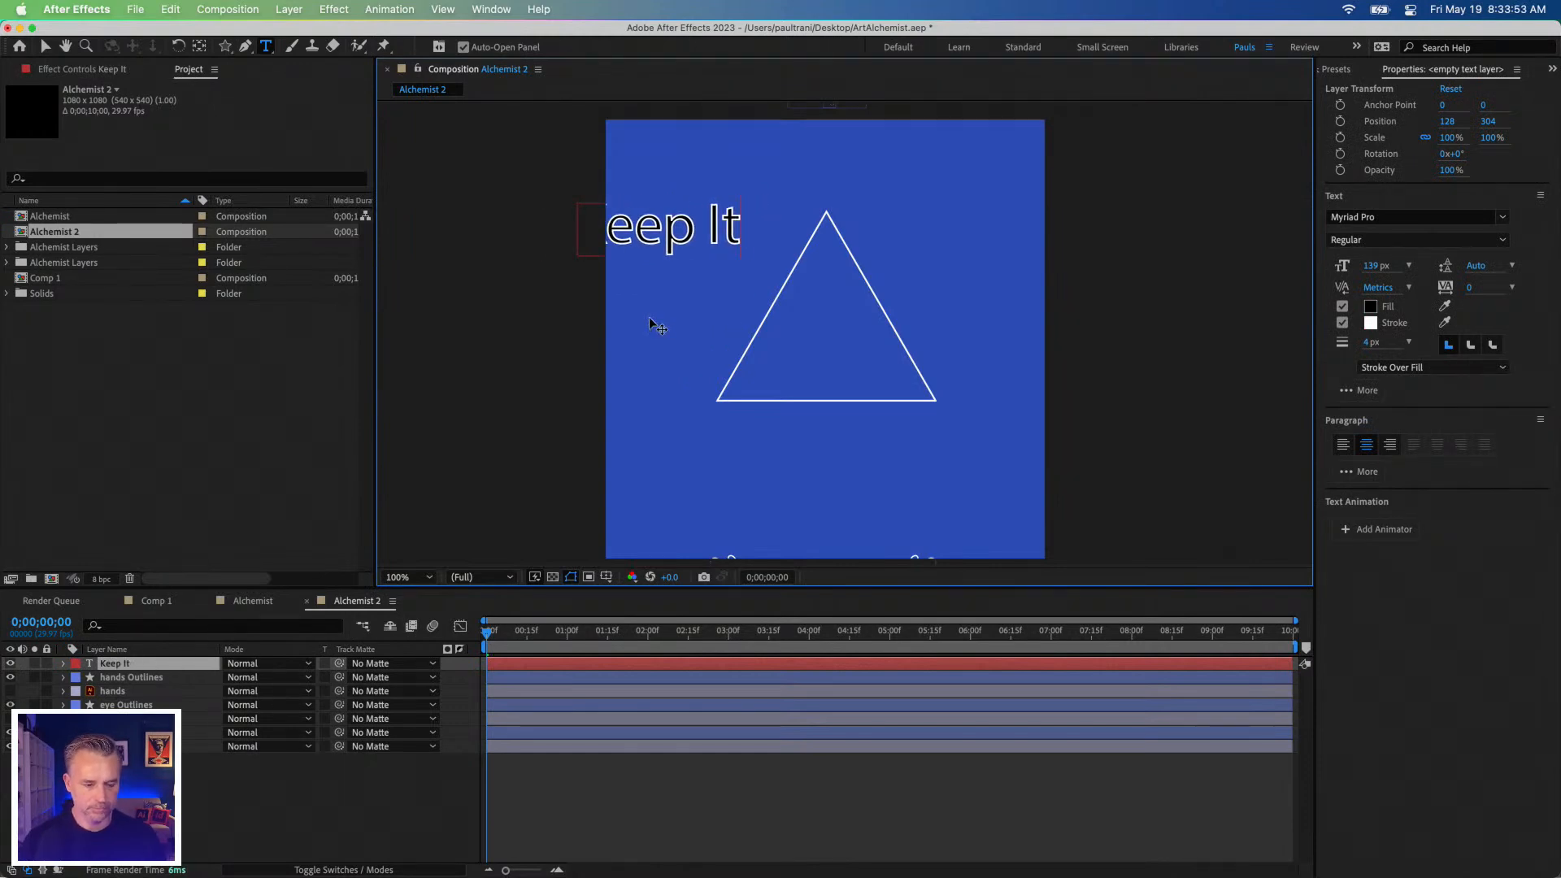
left_click(45, 46)
left_click_drag(667, 231, 789, 283)
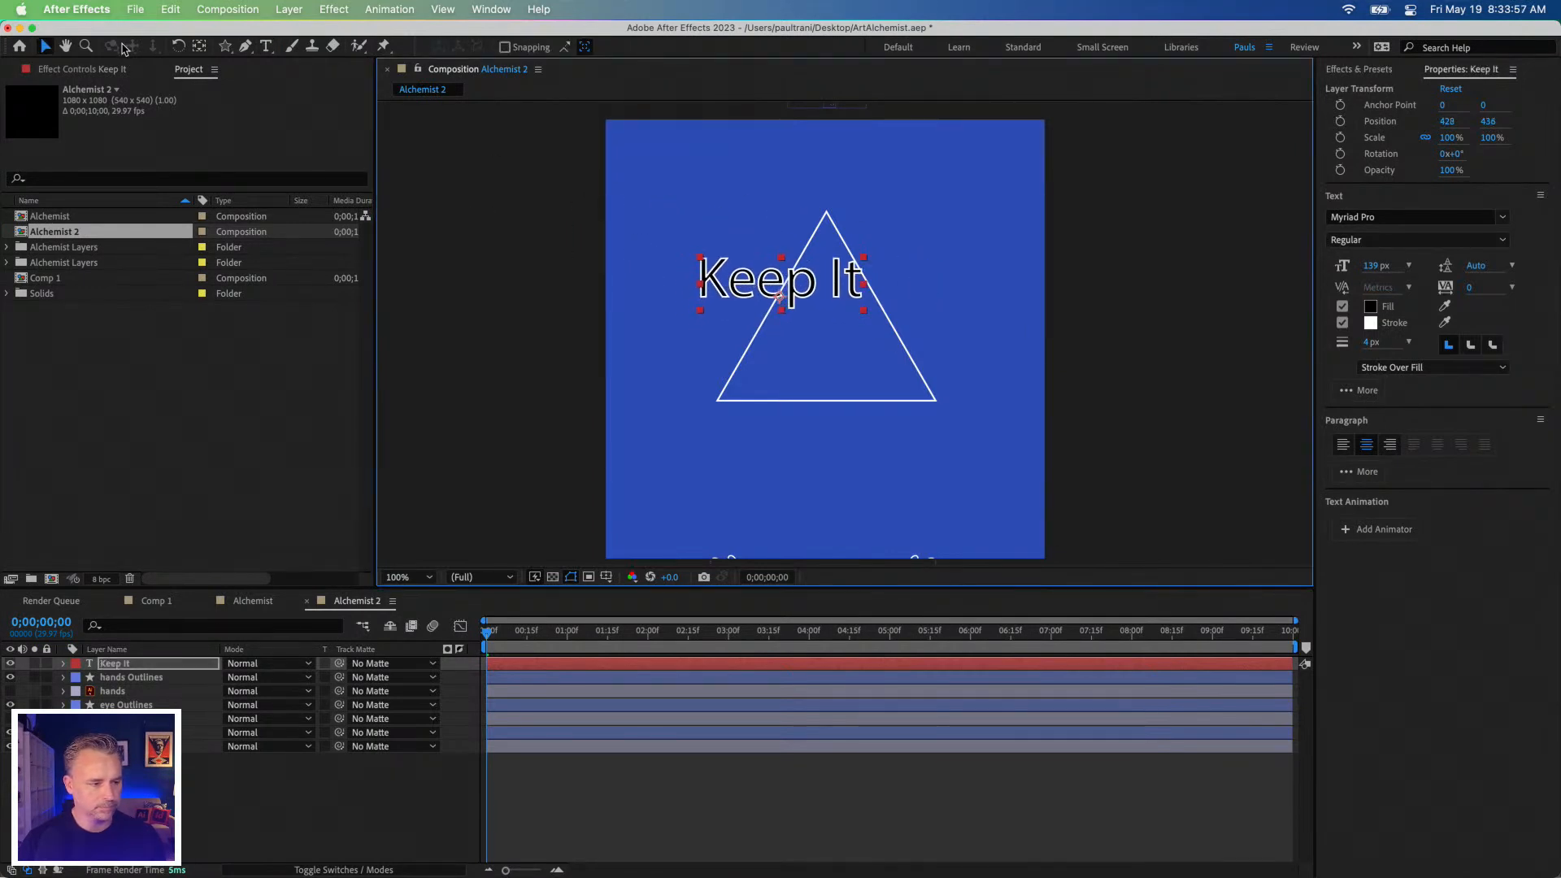
Add the text "Real" below "Keep It", scaled to about 208.3% and placed at about 526, 664.
left_click(266, 46)
left_click(658, 358)
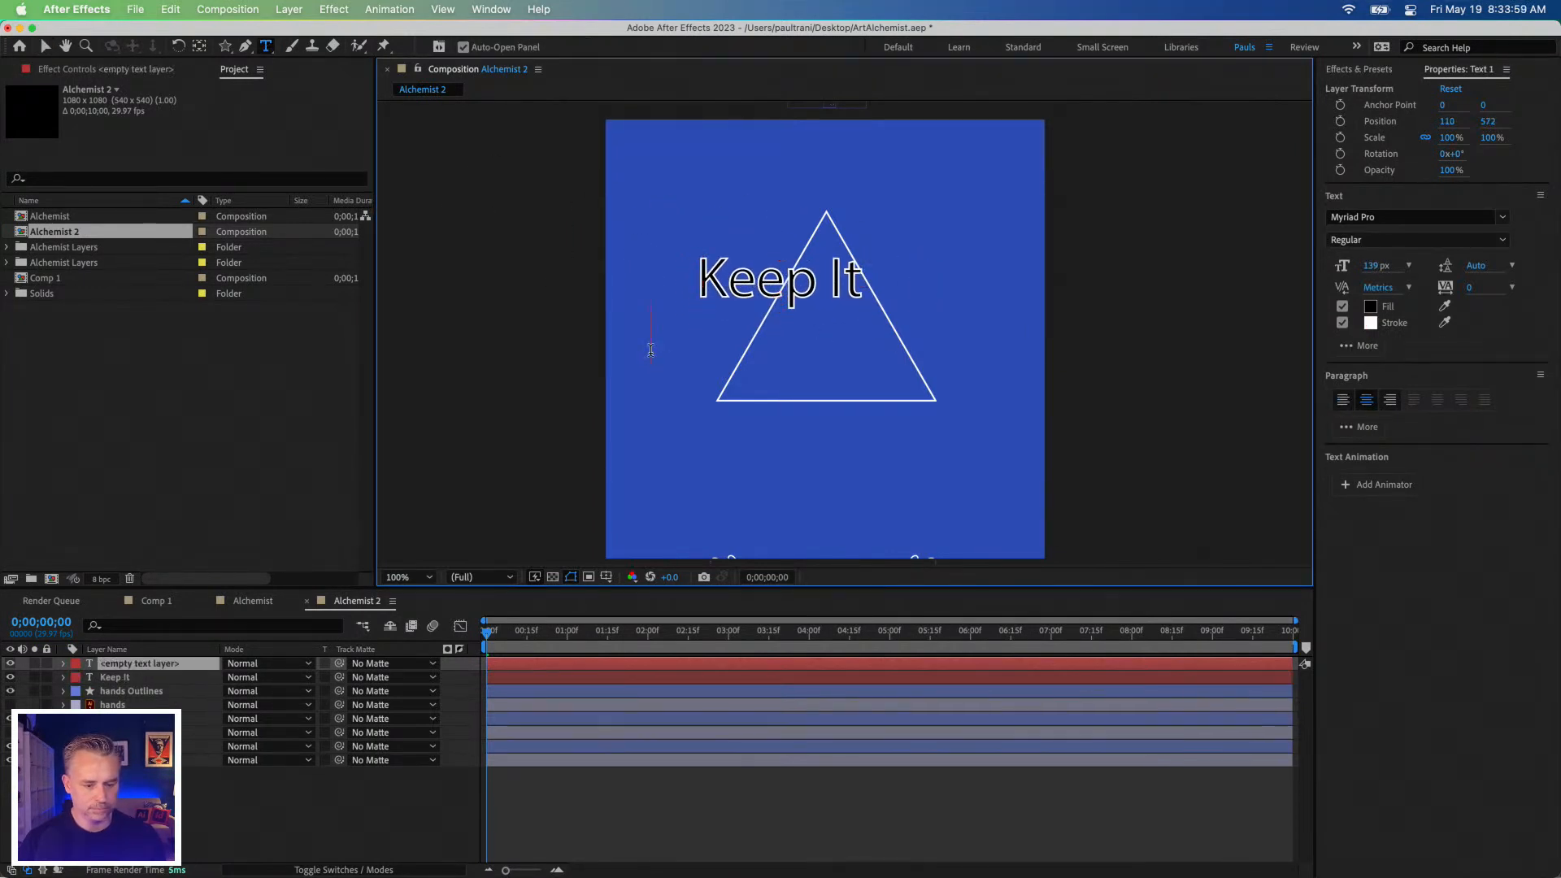
type("Real")
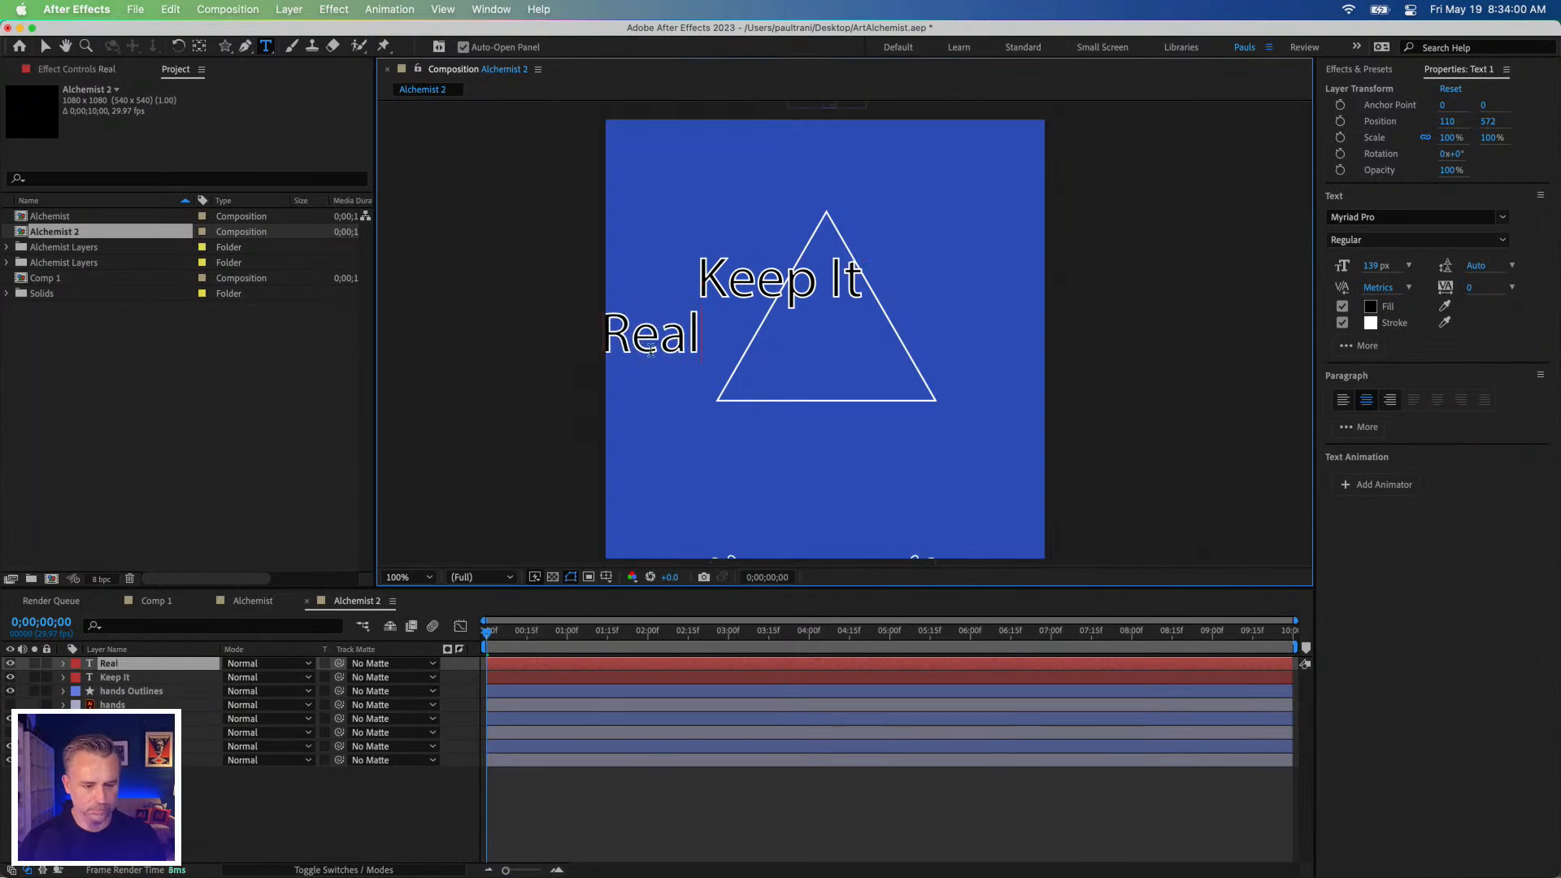
left_click(45, 47)
left_click_drag(693, 358, 848, 363)
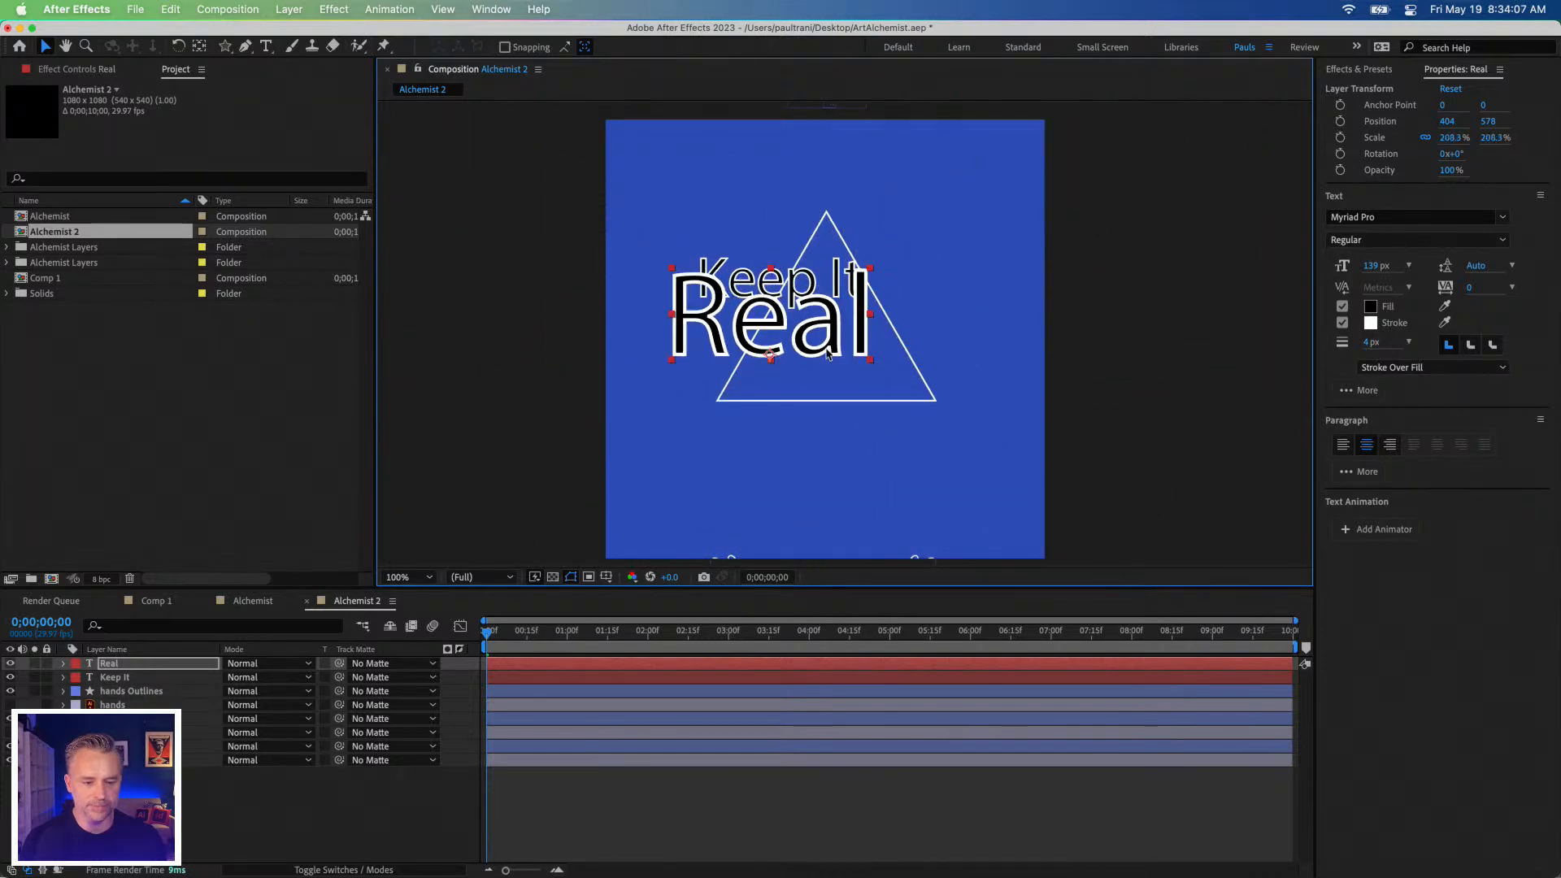
left_click_drag(773, 328, 821, 363)
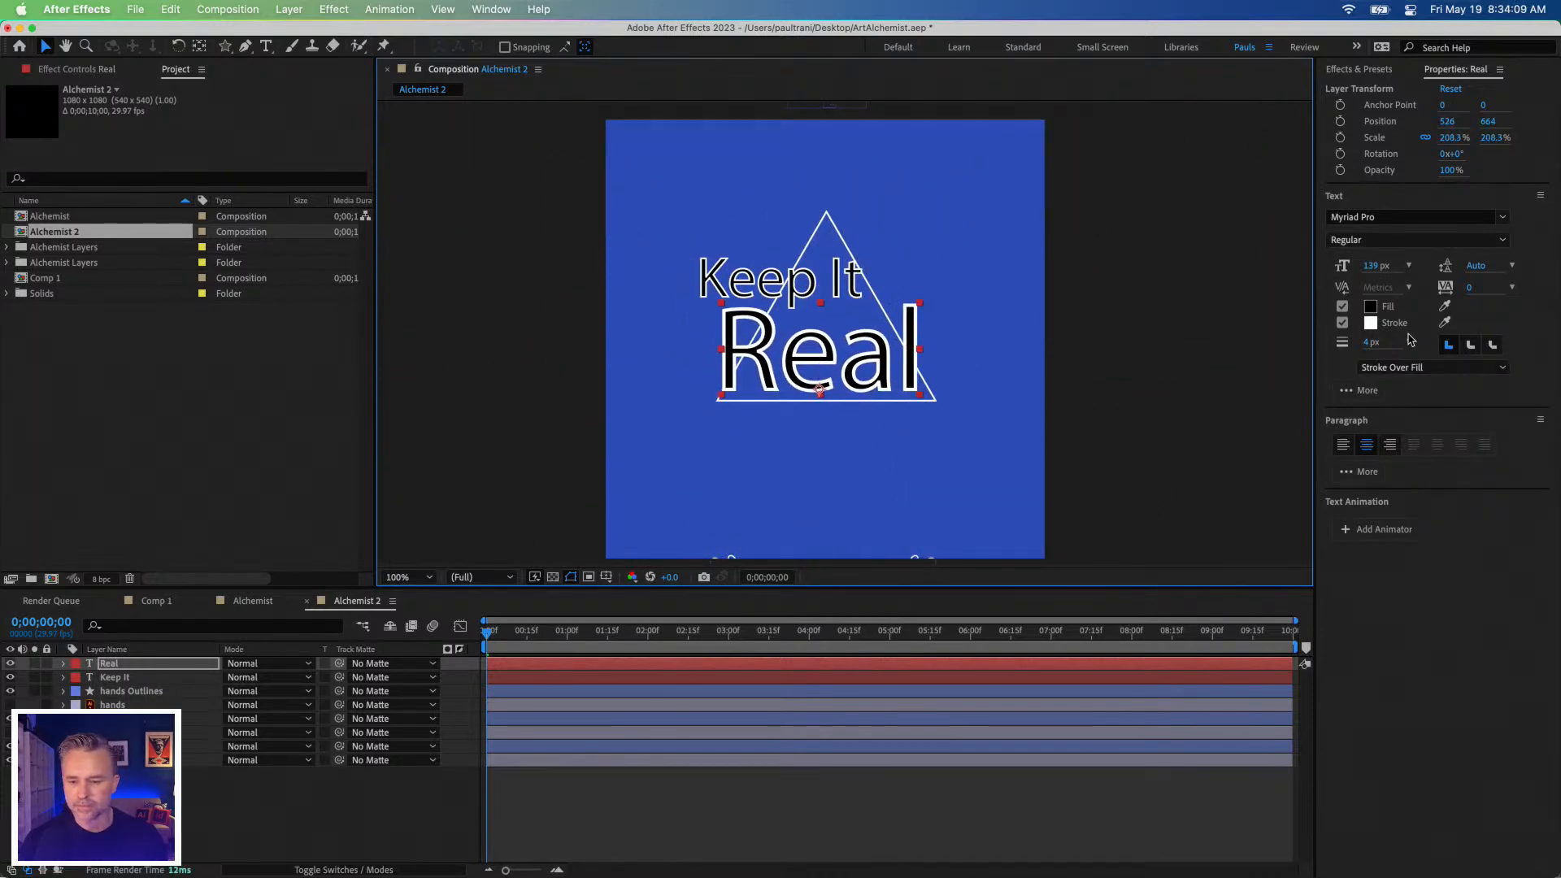
Remove the stroke from both the "Real" and "Keep It" text layers.
left_click(1341, 326)
key("super+Down")
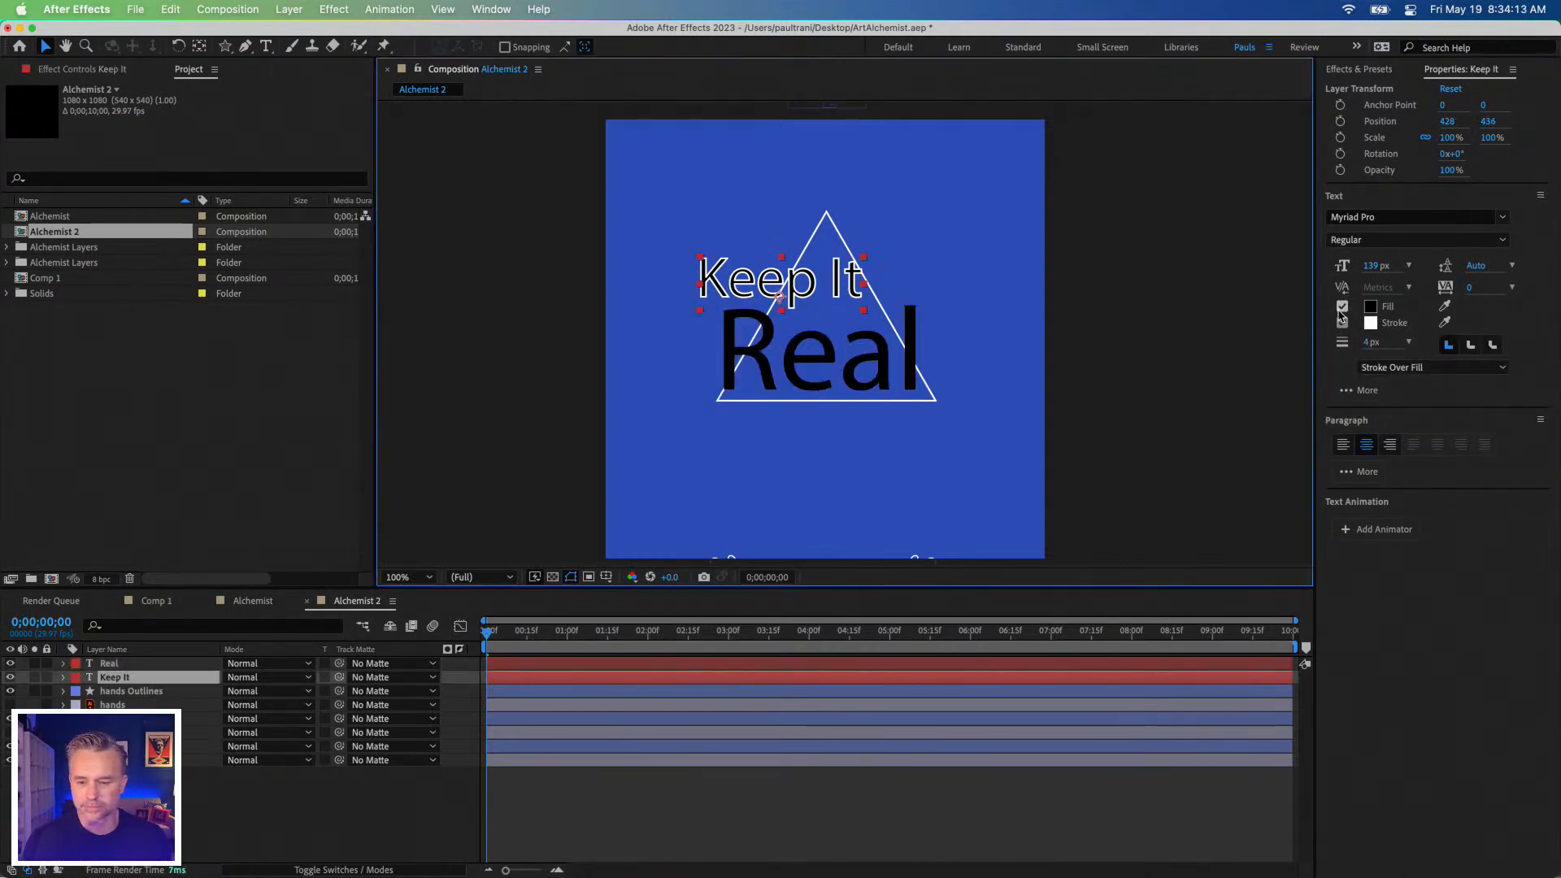
left_click(1342, 324)
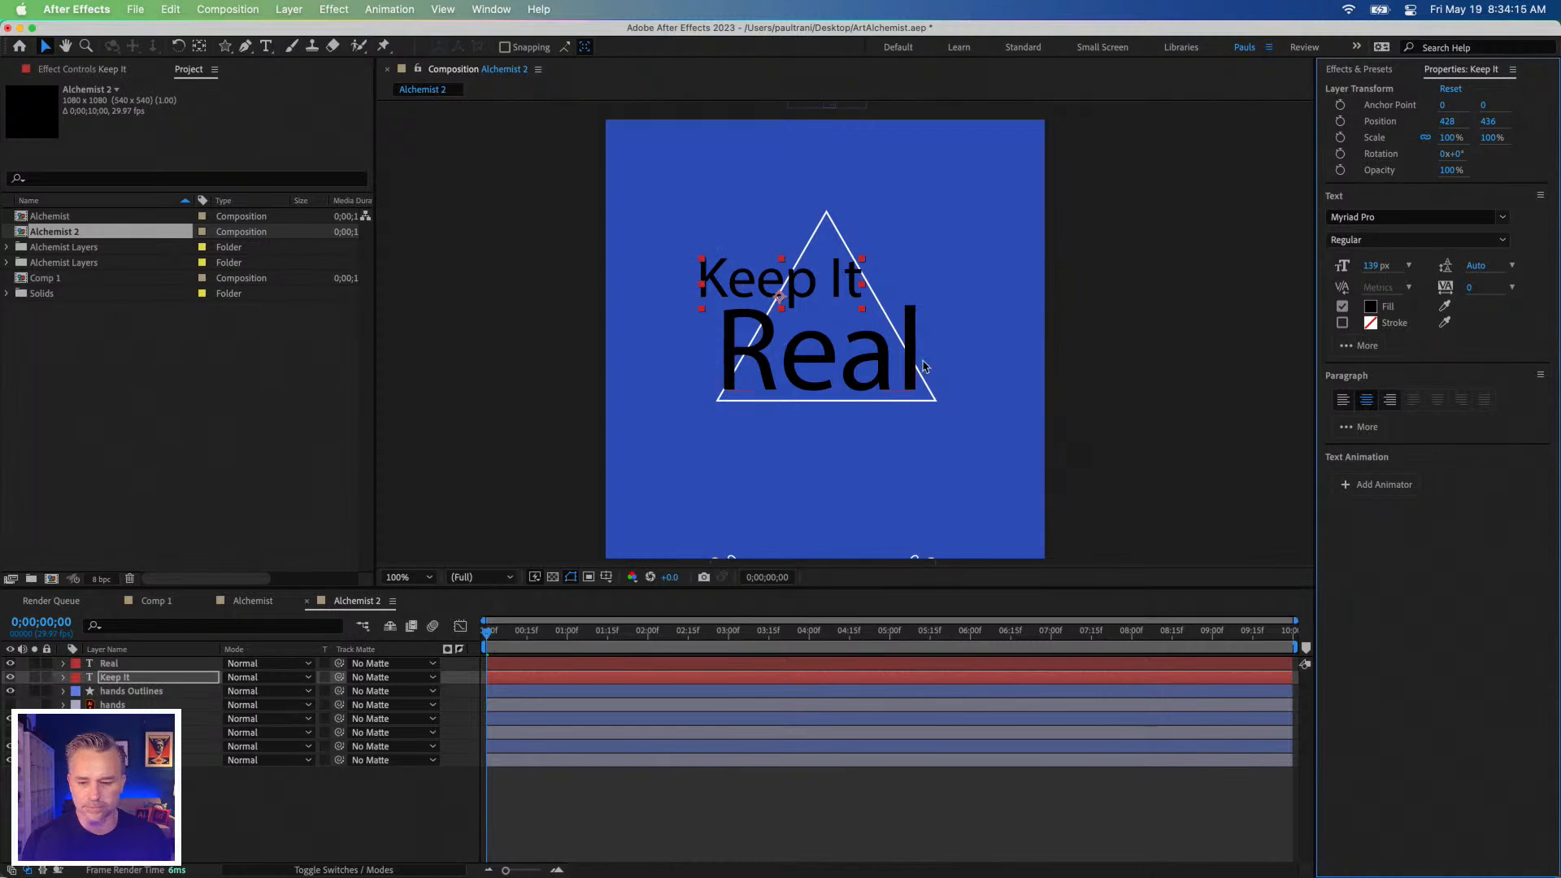
Set the fill colour of the "Keep It" text to white.
left_click(1370, 308)
left_click(1138, 457)
left_click(1206, 392)
left_click(1321, 390)
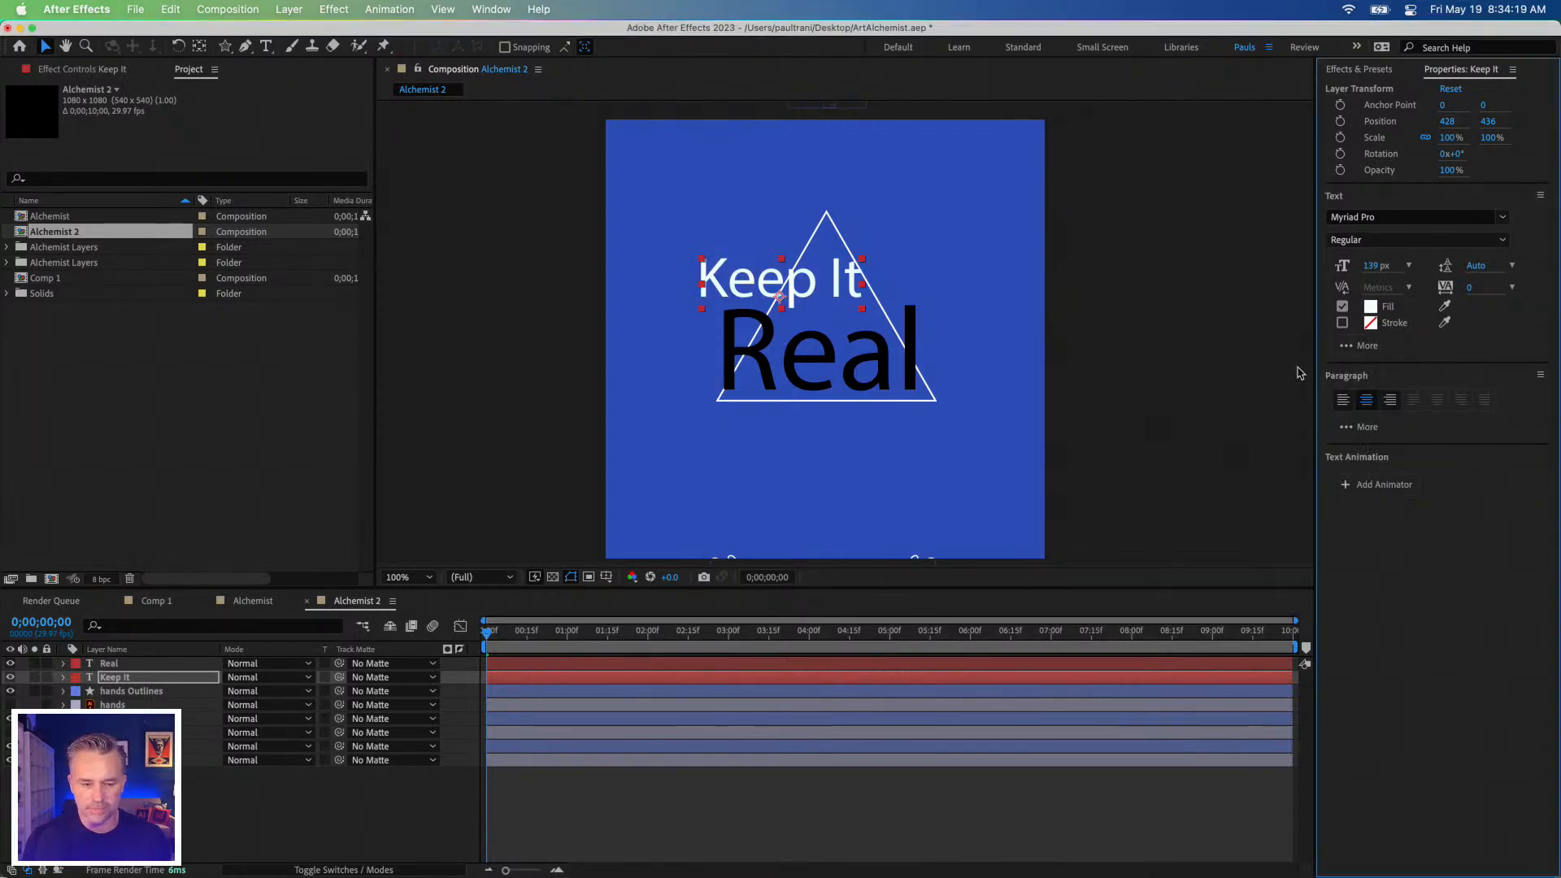
Set the fill colour of the "Real" text to white, FFFFFF.
left_click(793, 371)
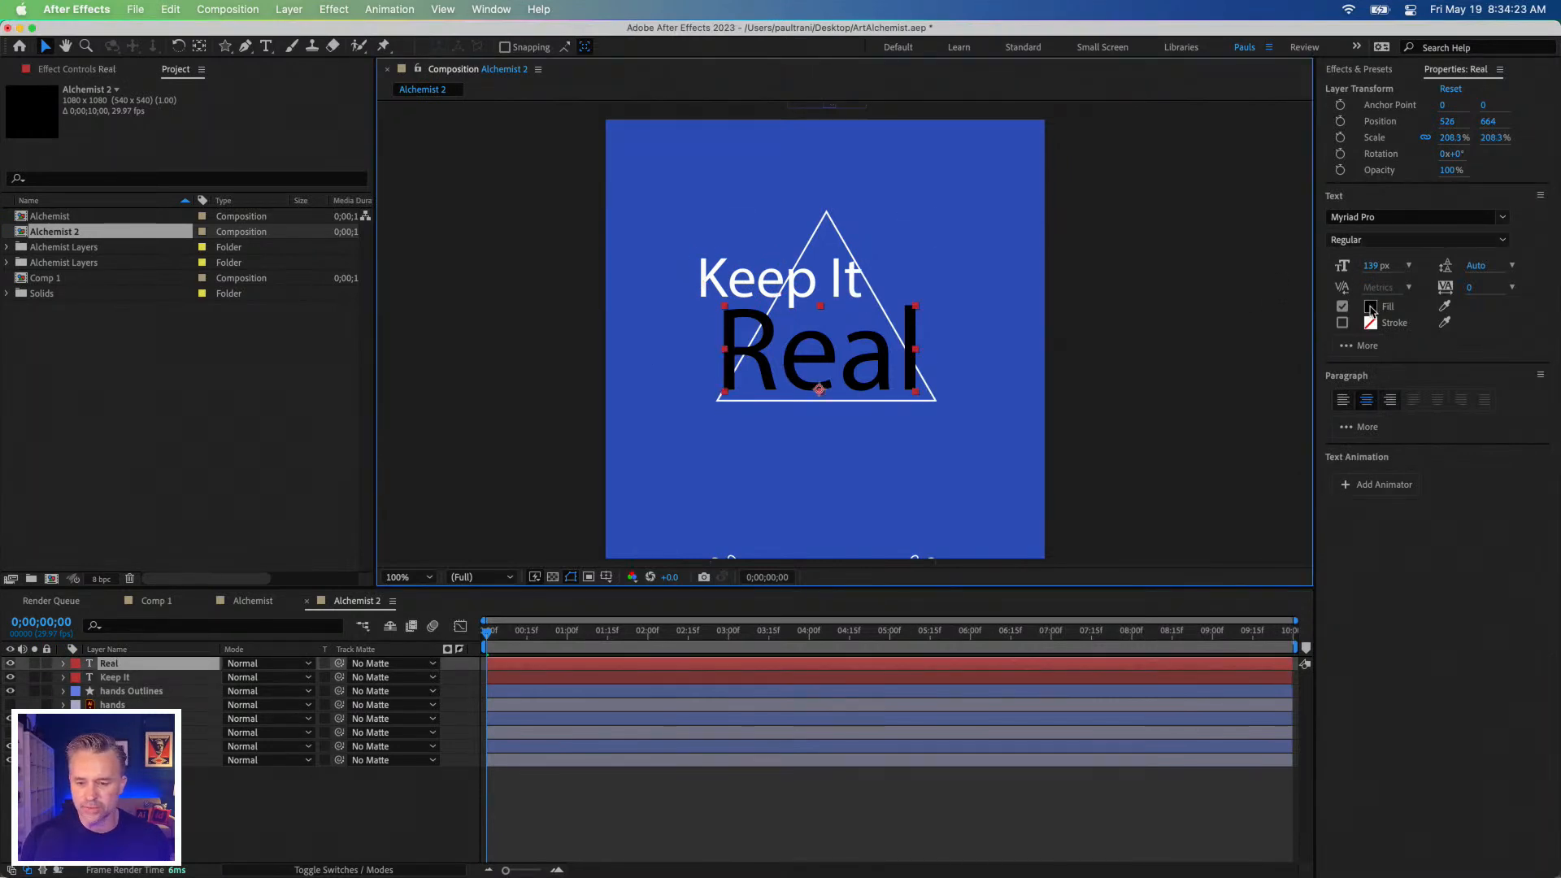
left_click(1371, 307)
left_click(1073, 487)
left_click(1207, 391)
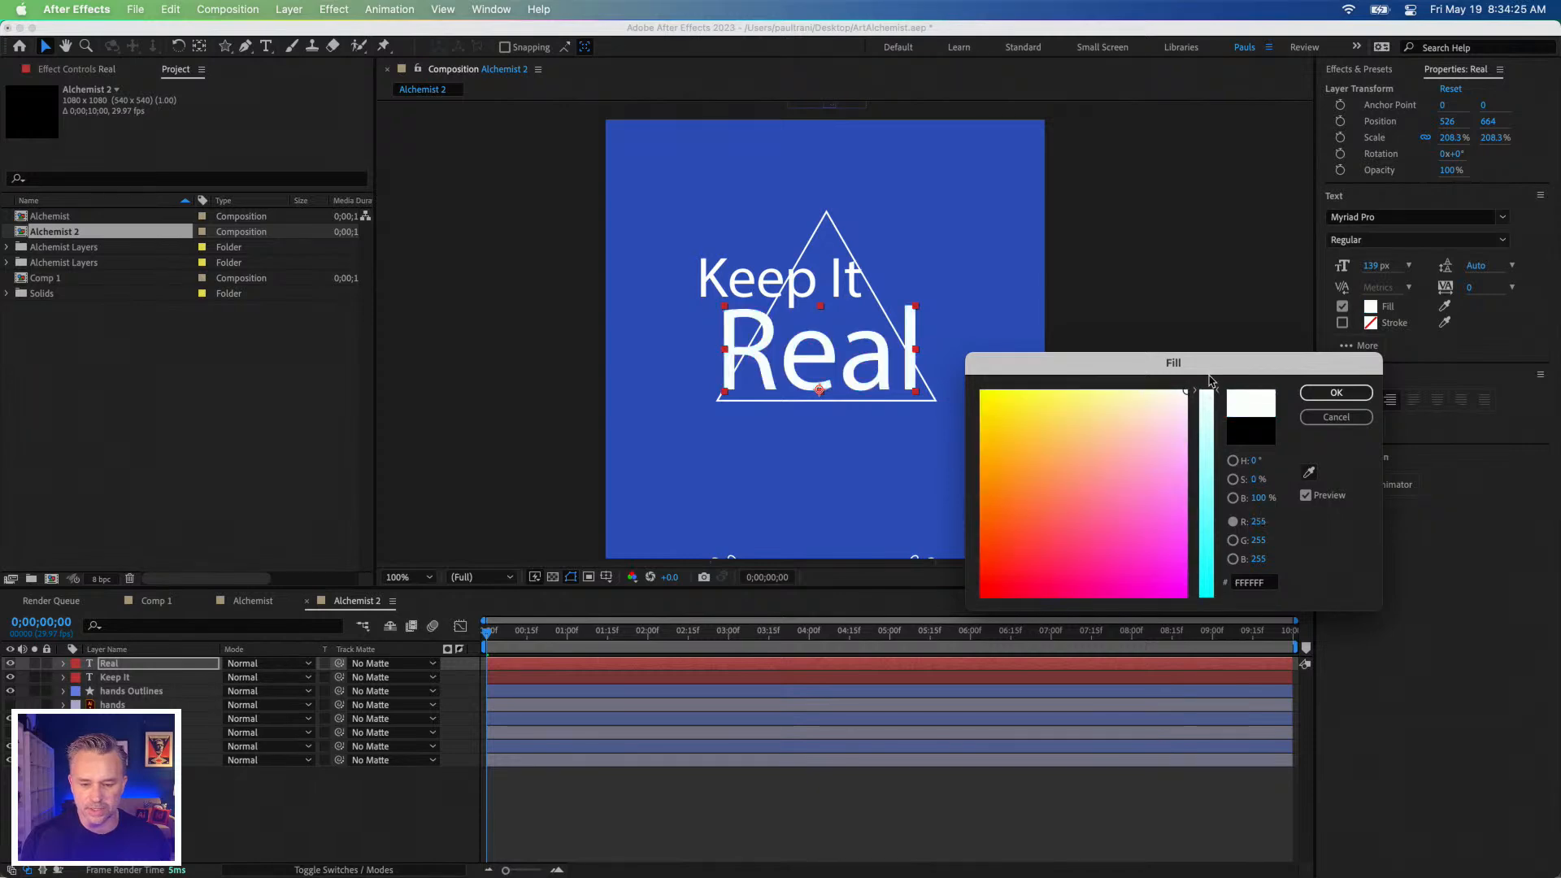
left_click(1336, 397)
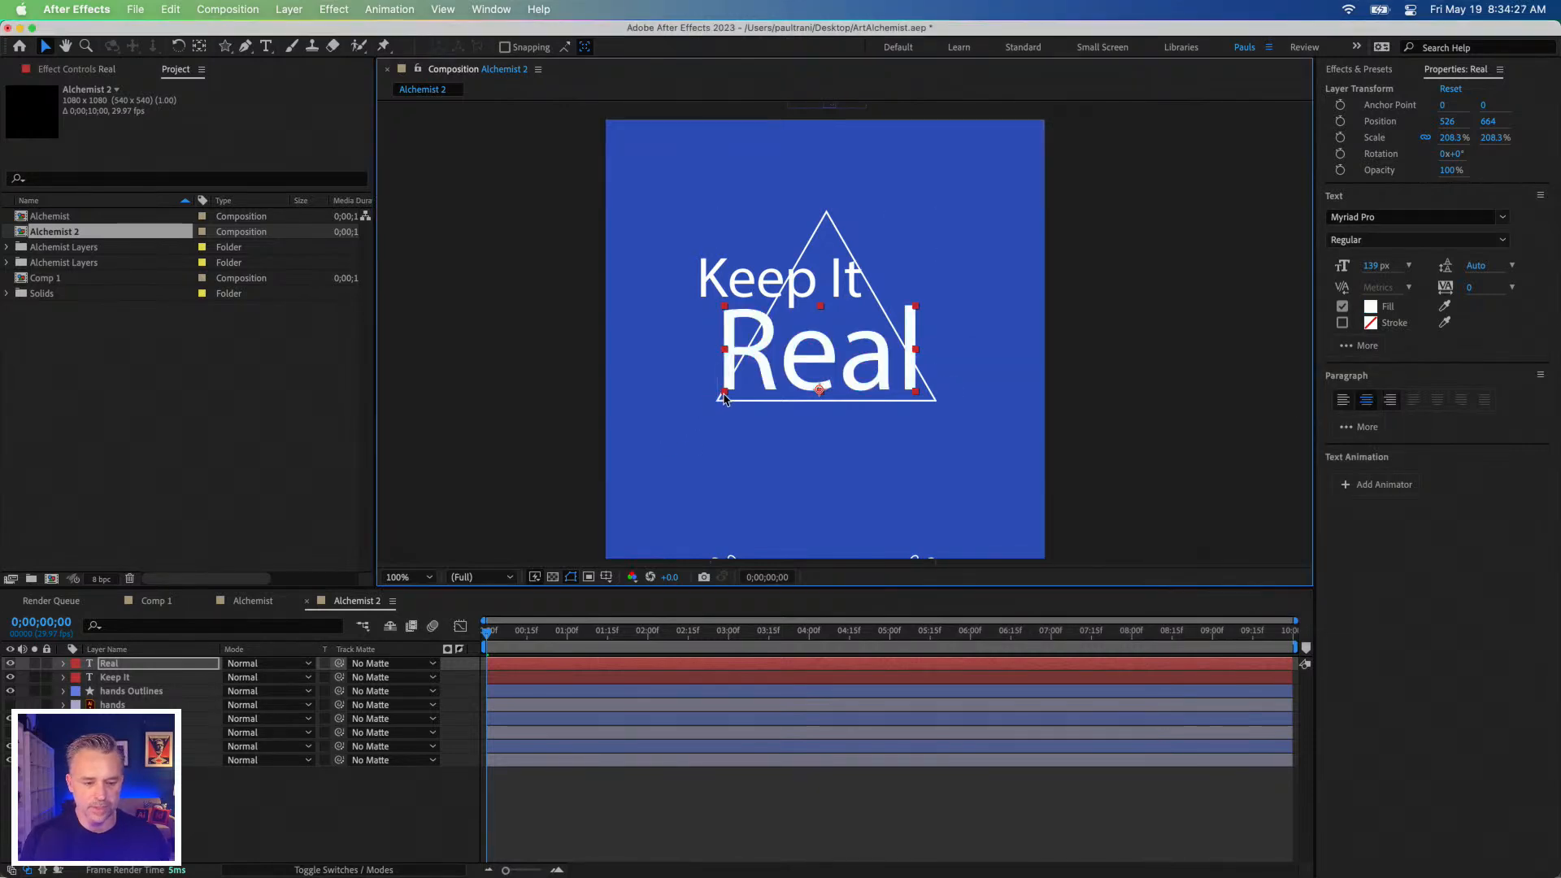
mouse_move(726, 394)
left_mouse_down()
mouse_move(707, 404)
mouse_move(720, 386)
left_mouse_up()
key("super+z")
key("super+shift+a")
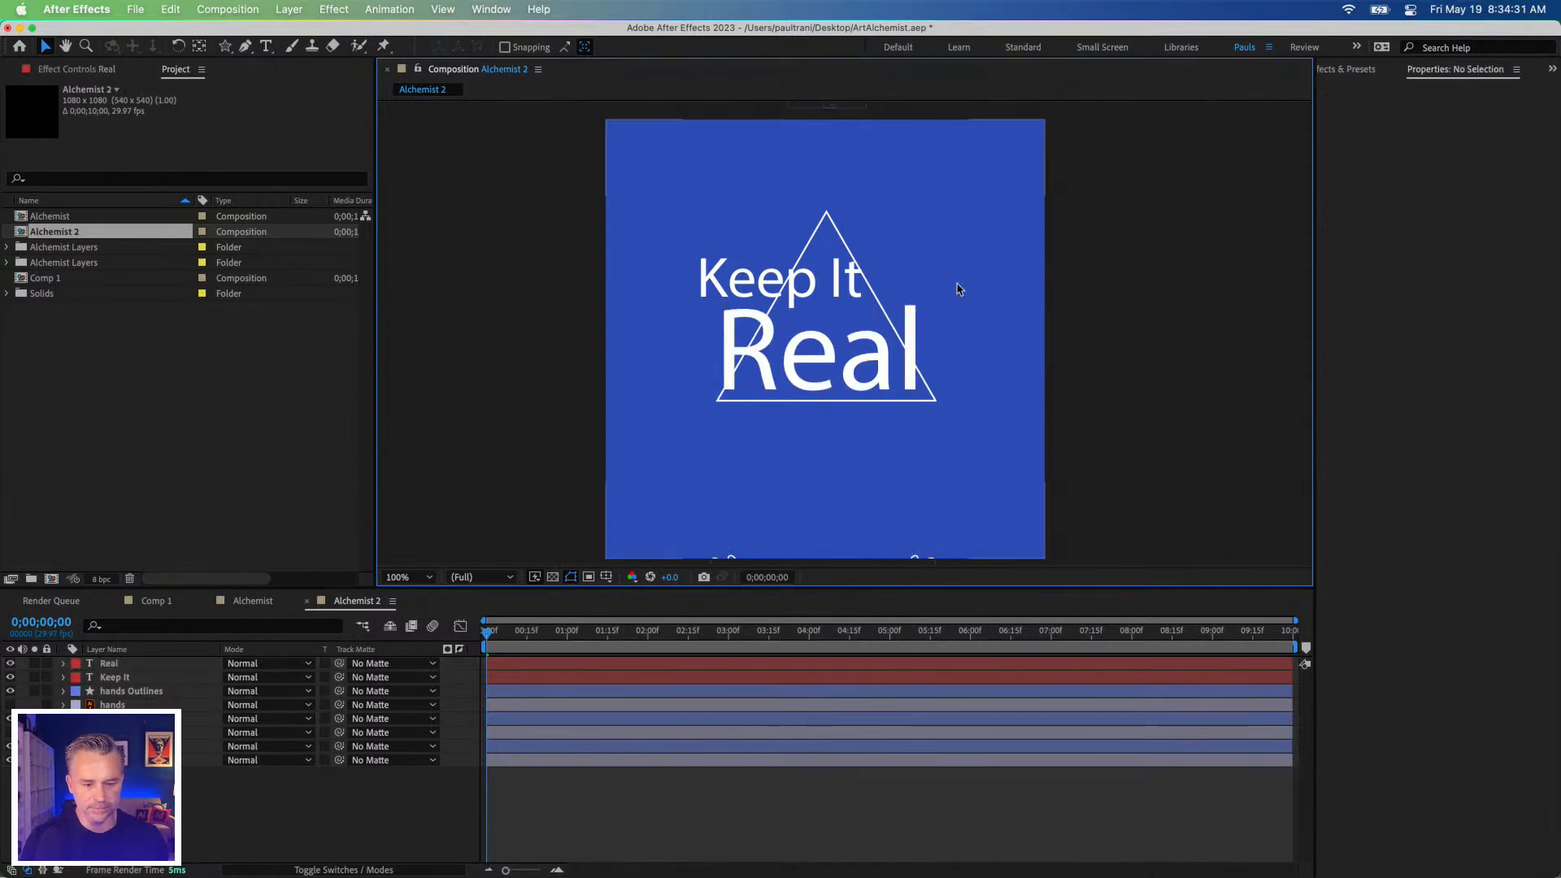
Enlarge the "Real" text to about 268.7% and move it down to about 530, 732.
left_click(912, 315)
left_click_drag(915, 315, 947, 287)
left_click_drag(791, 374, 792, 401)
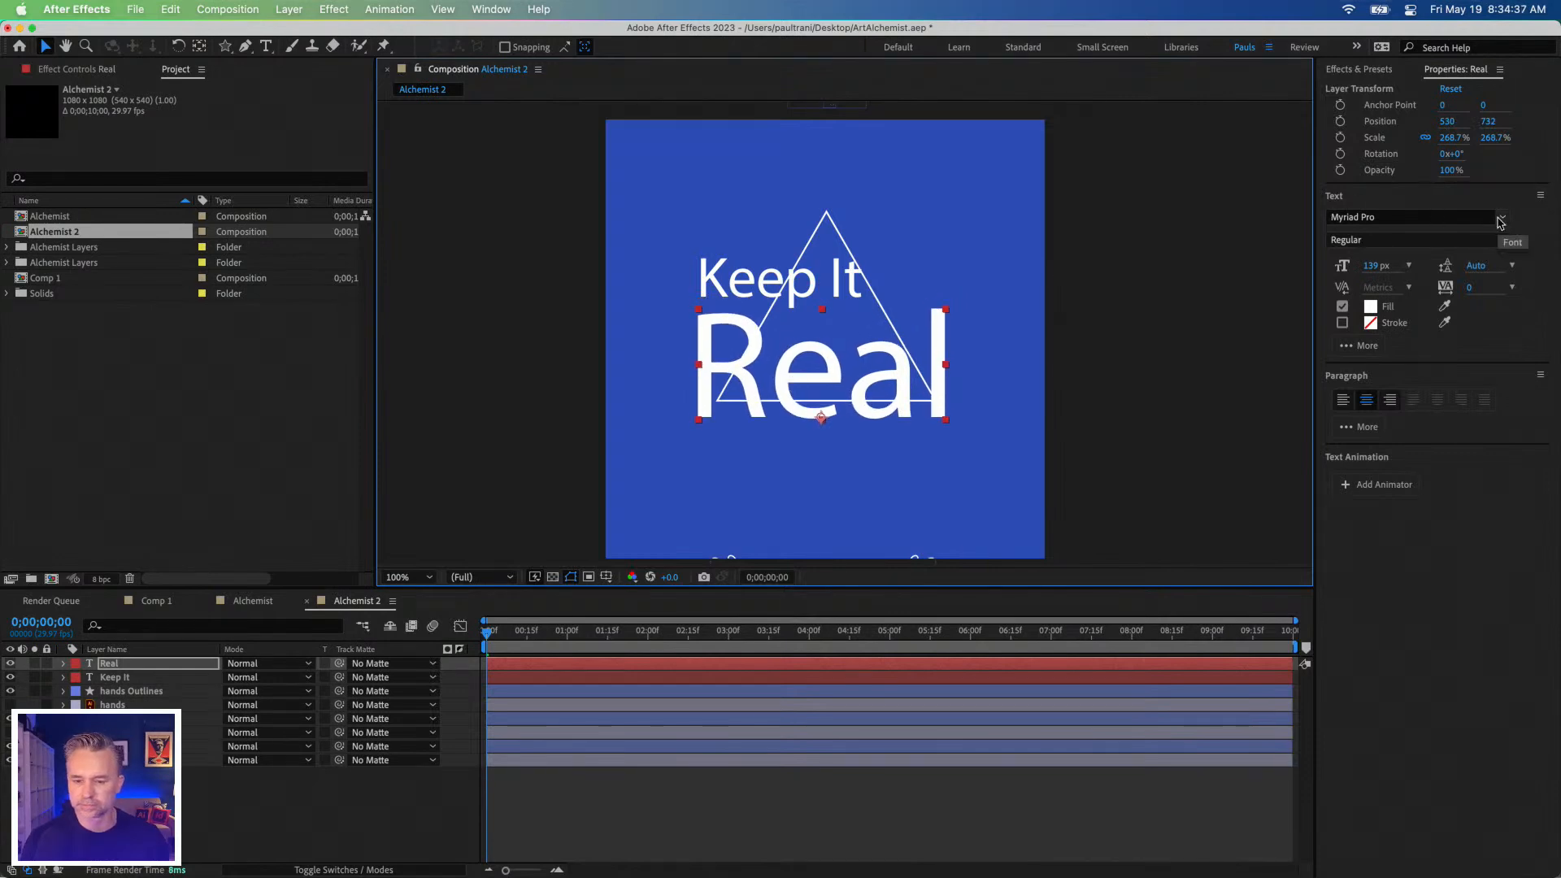
Look through the list of available fonts for the "Real" text, including the favourites filter.
left_click(1501, 218)
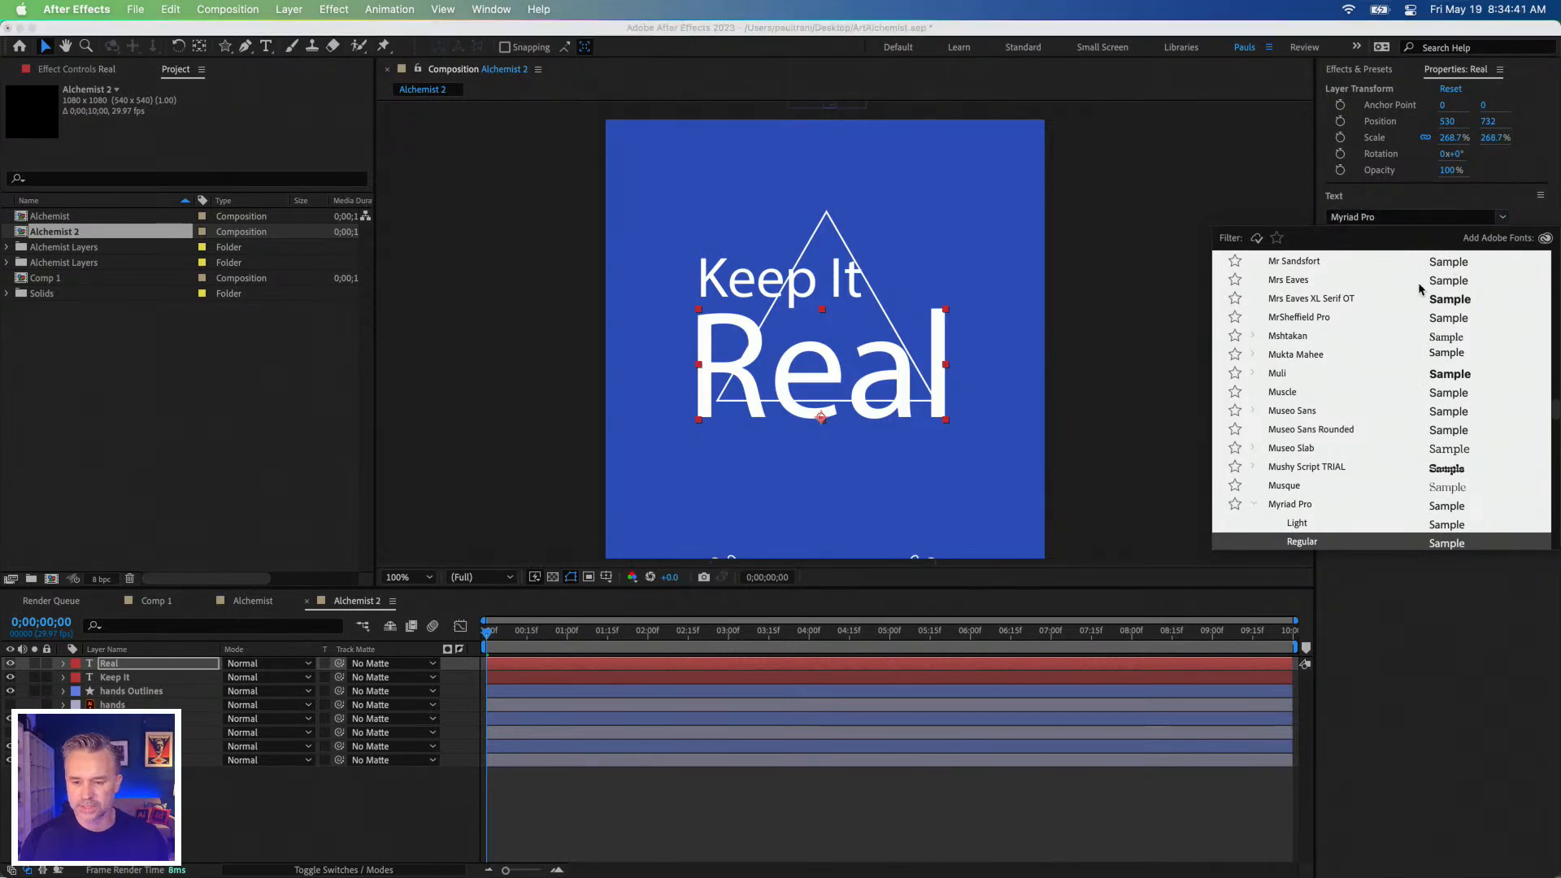
scroll(1360, 301, "down", 10)
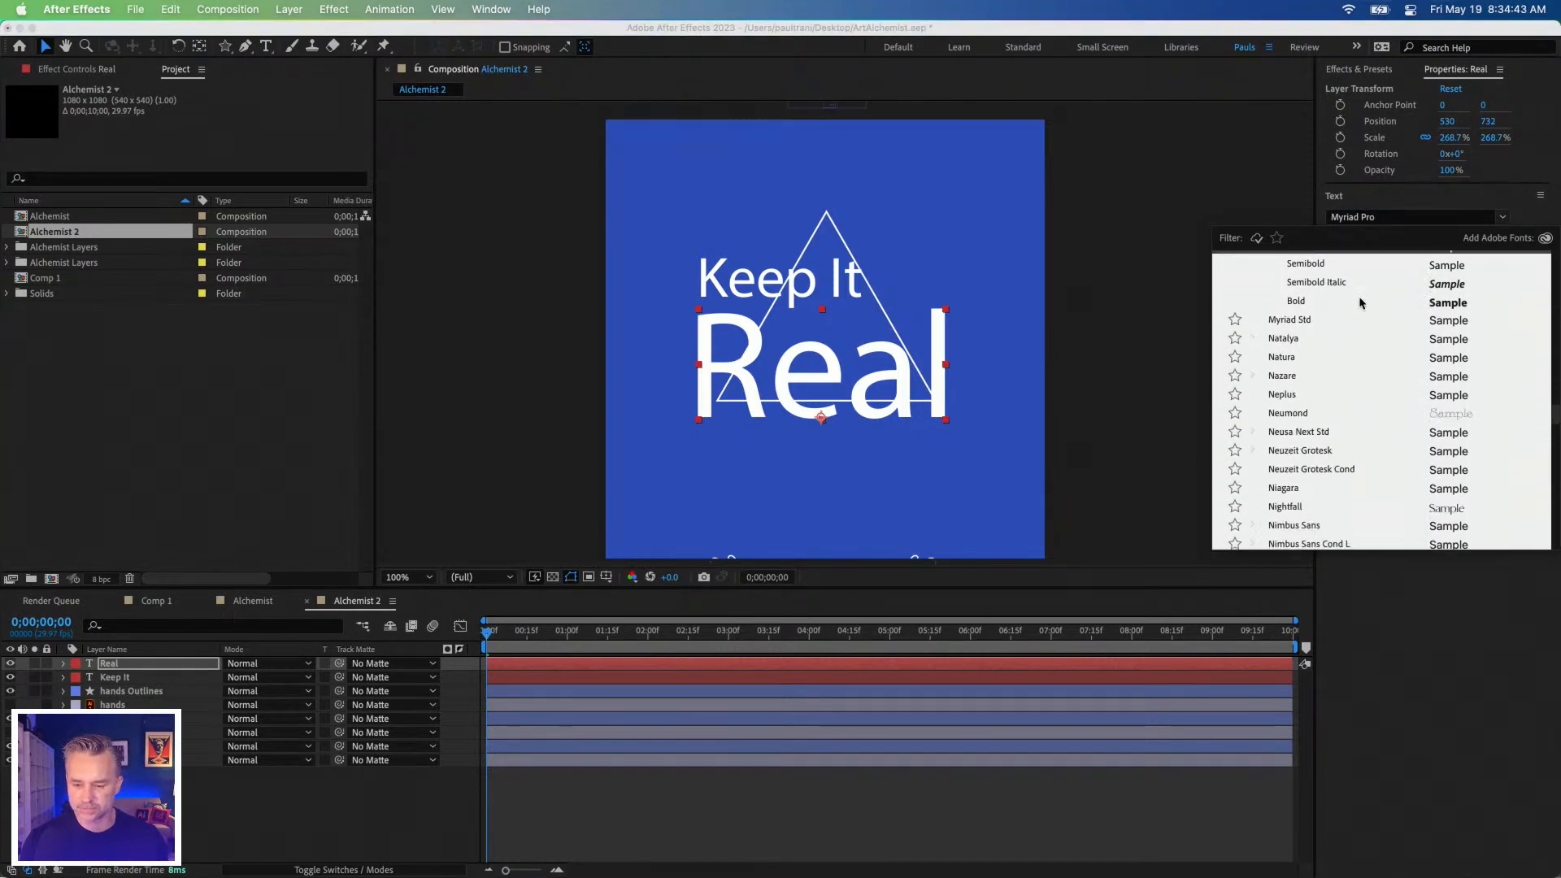
scroll(1349, 316, "down", 4)
scroll(1351, 317, "down", 5)
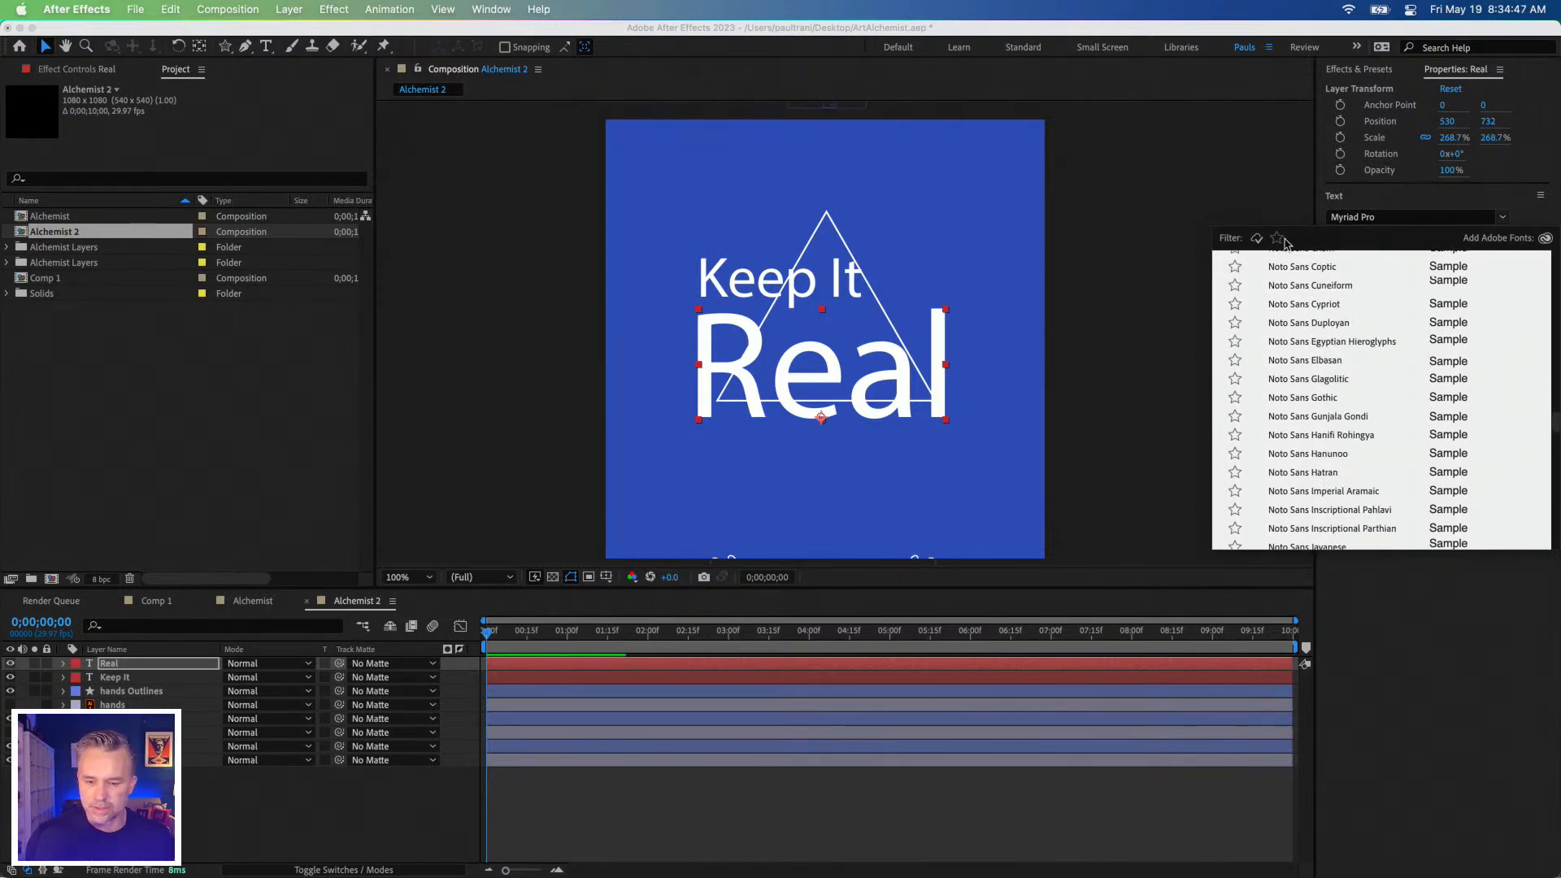
left_click(1277, 238)
left_click(1277, 239)
scroll(1423, 311, "down", 5)
left_click(1402, 205)
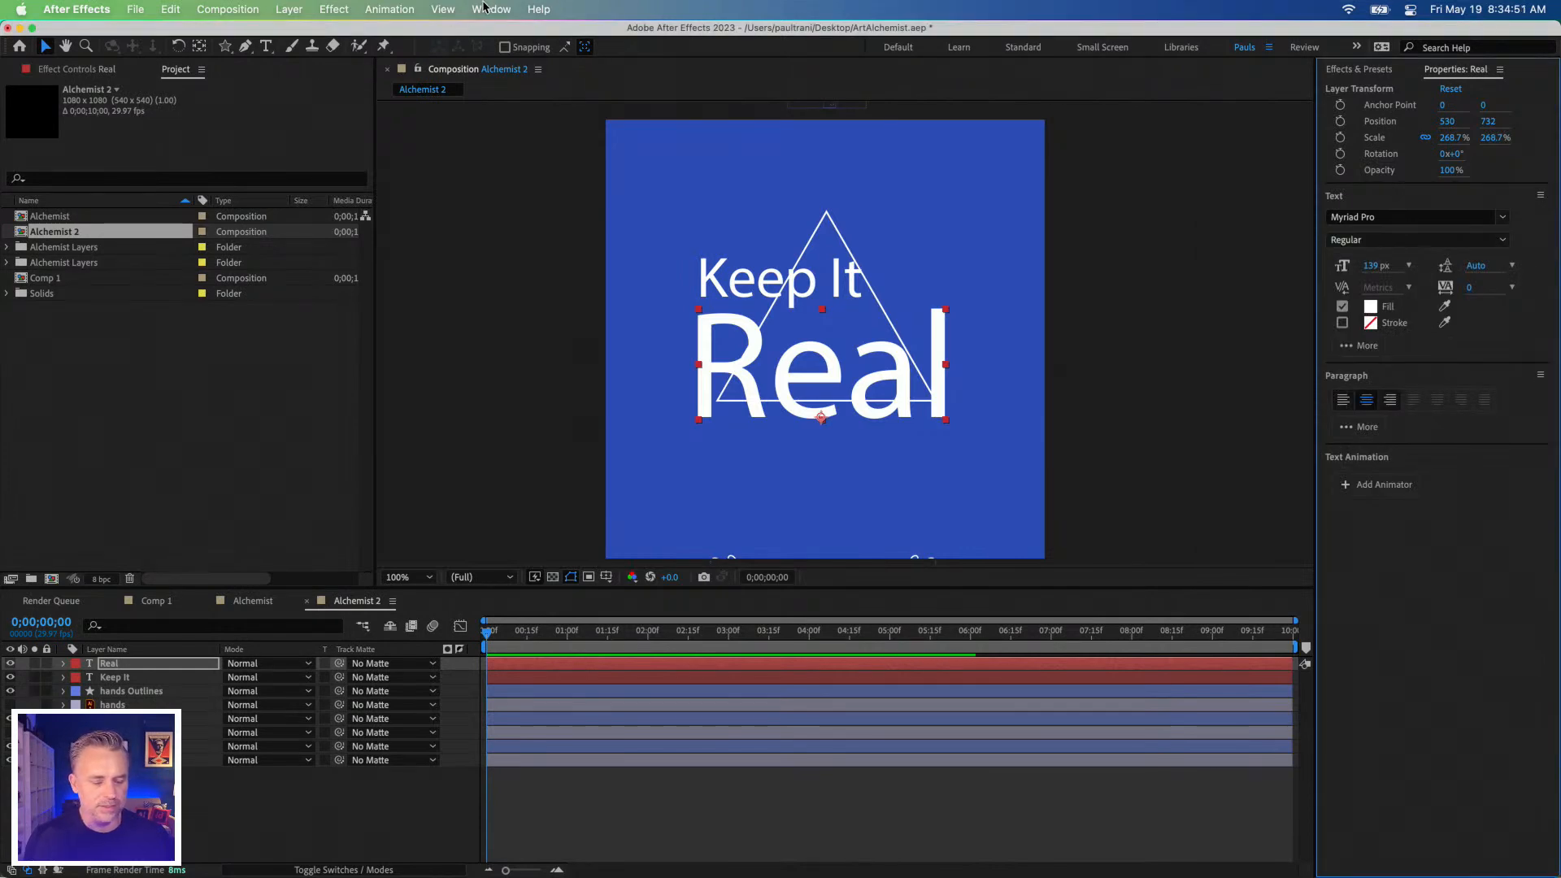
left_click(484, 9)
left_click(1292, 202)
Set the font of the "Real" text to Ohno Blazeface in the 48 Point style.
left_click(1422, 217)
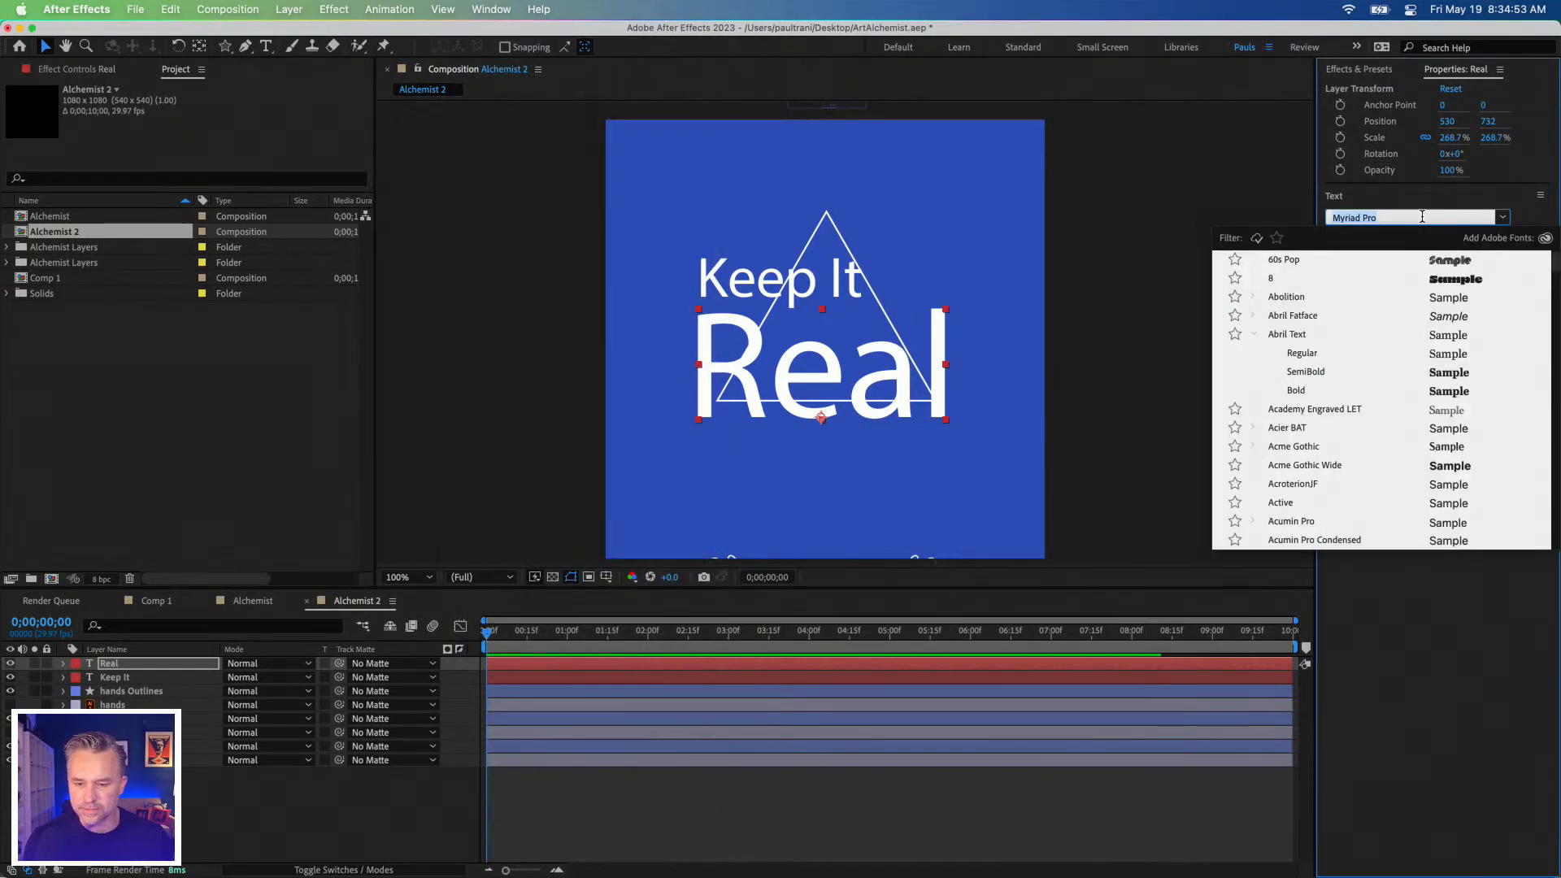
type("oh")
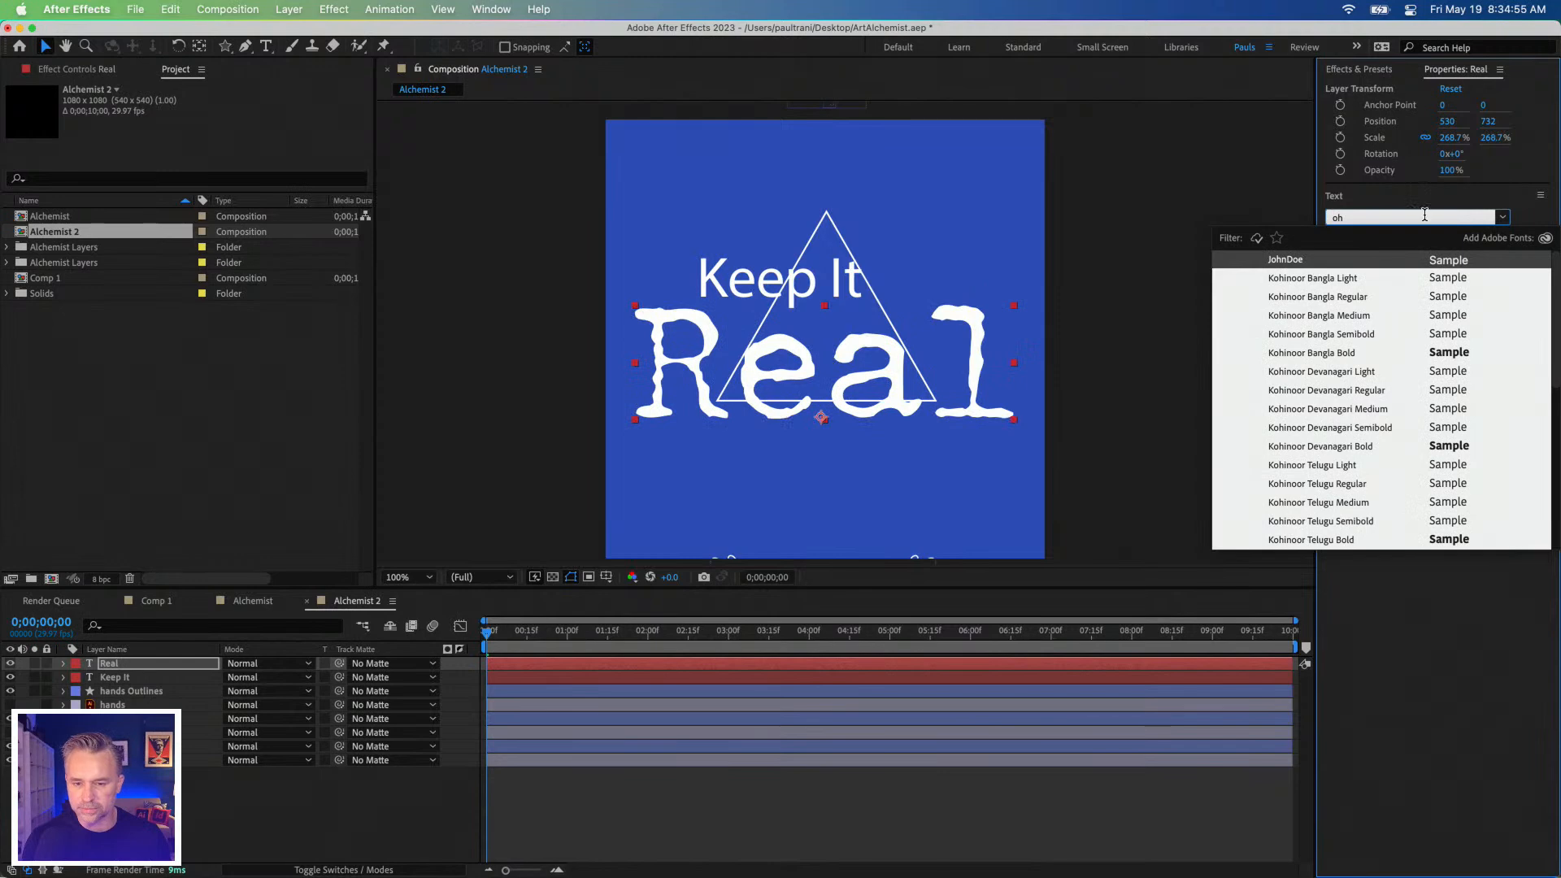
type("no")
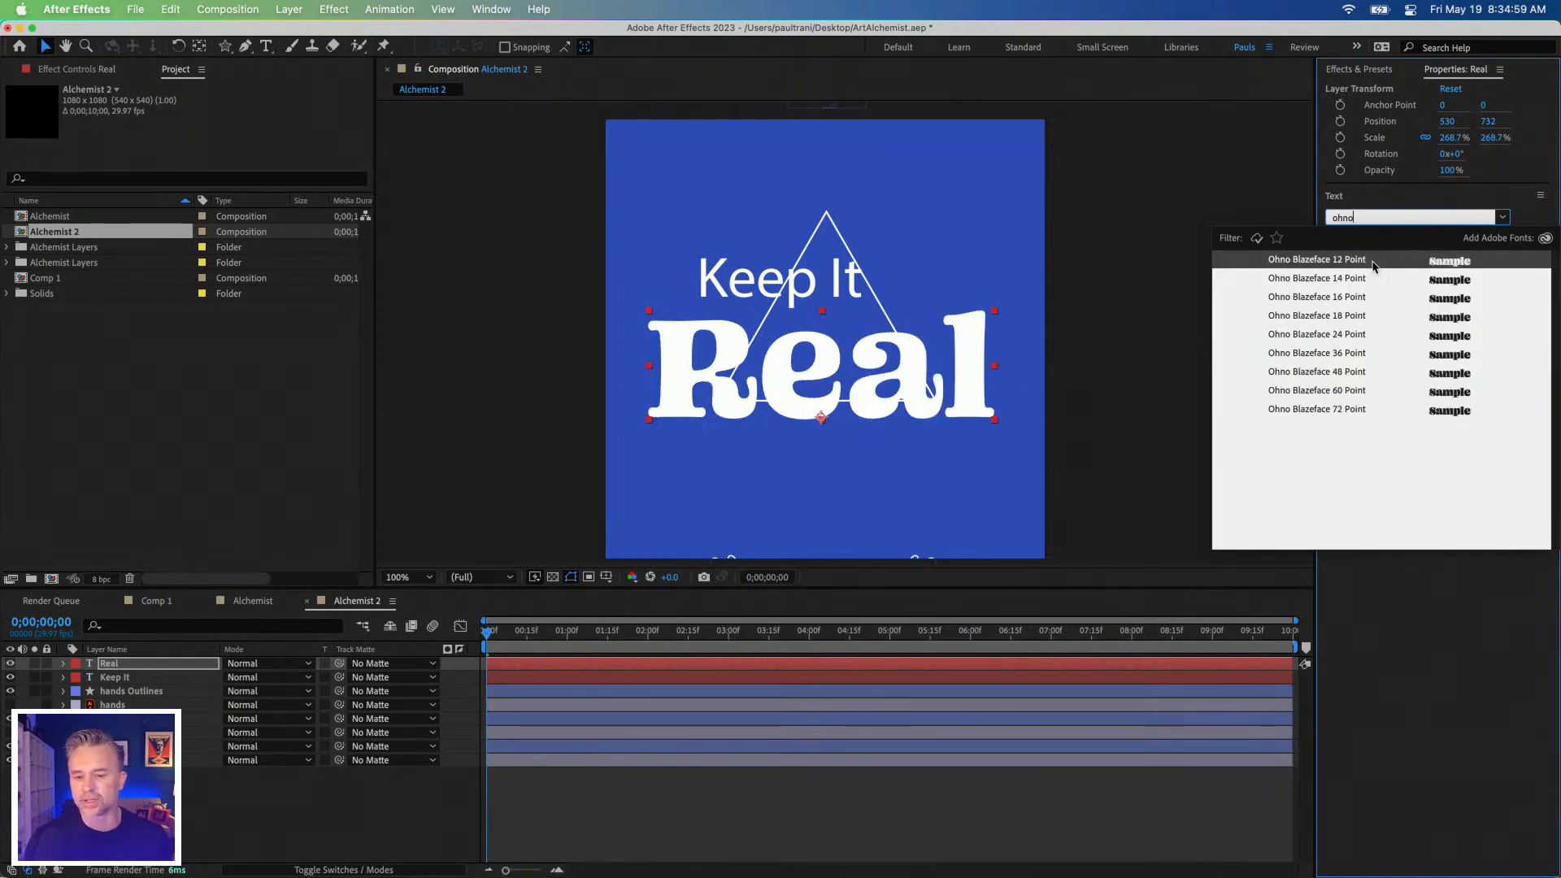
left_click(1385, 336)
left_click(1474, 218)
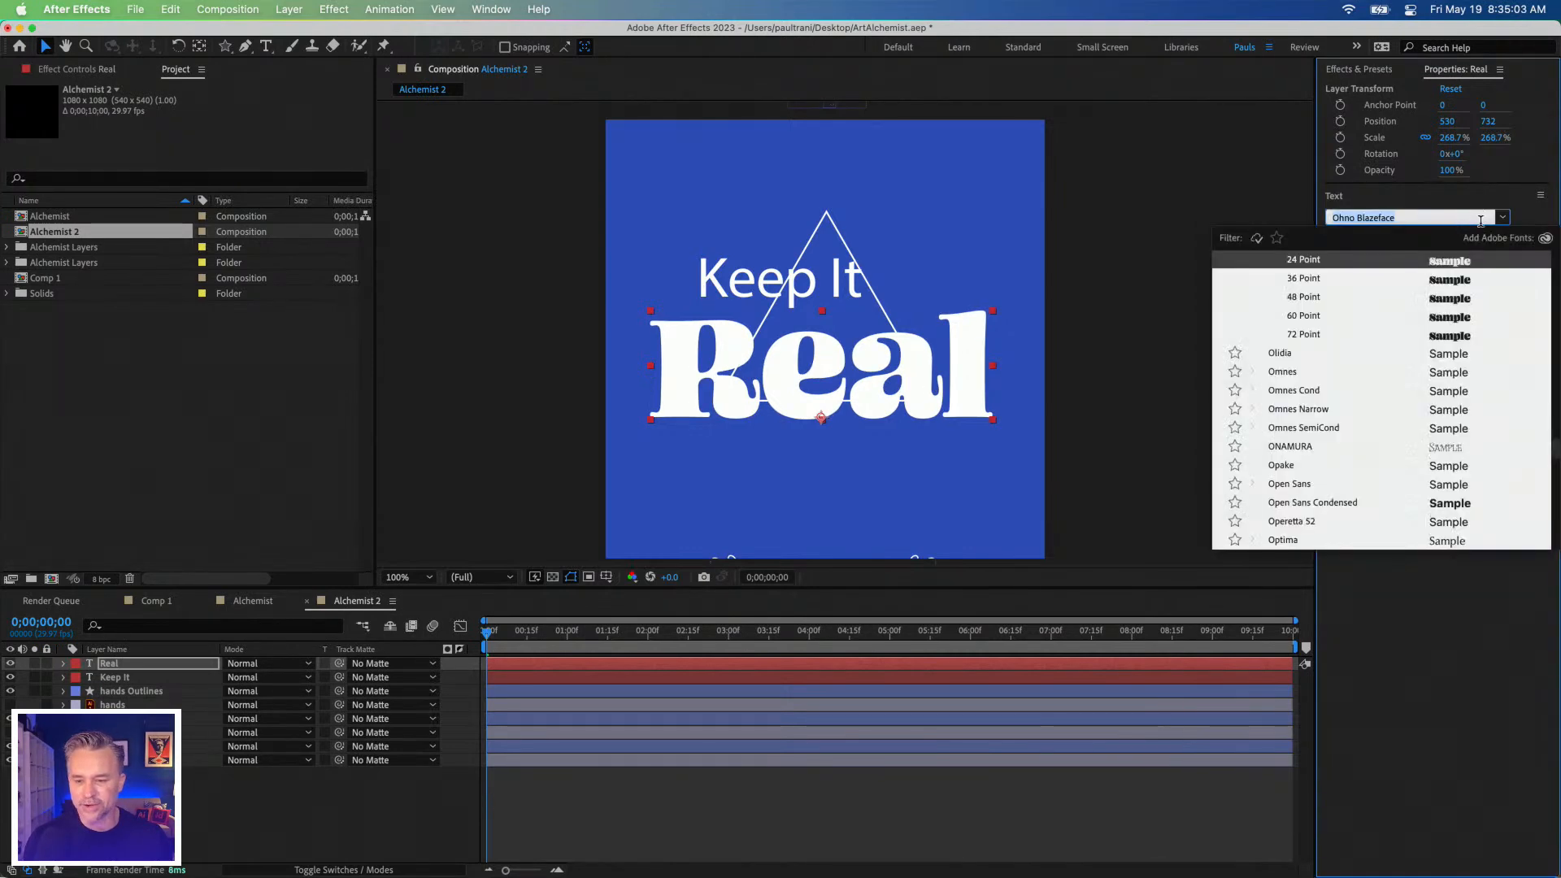
left_click(1345, 299)
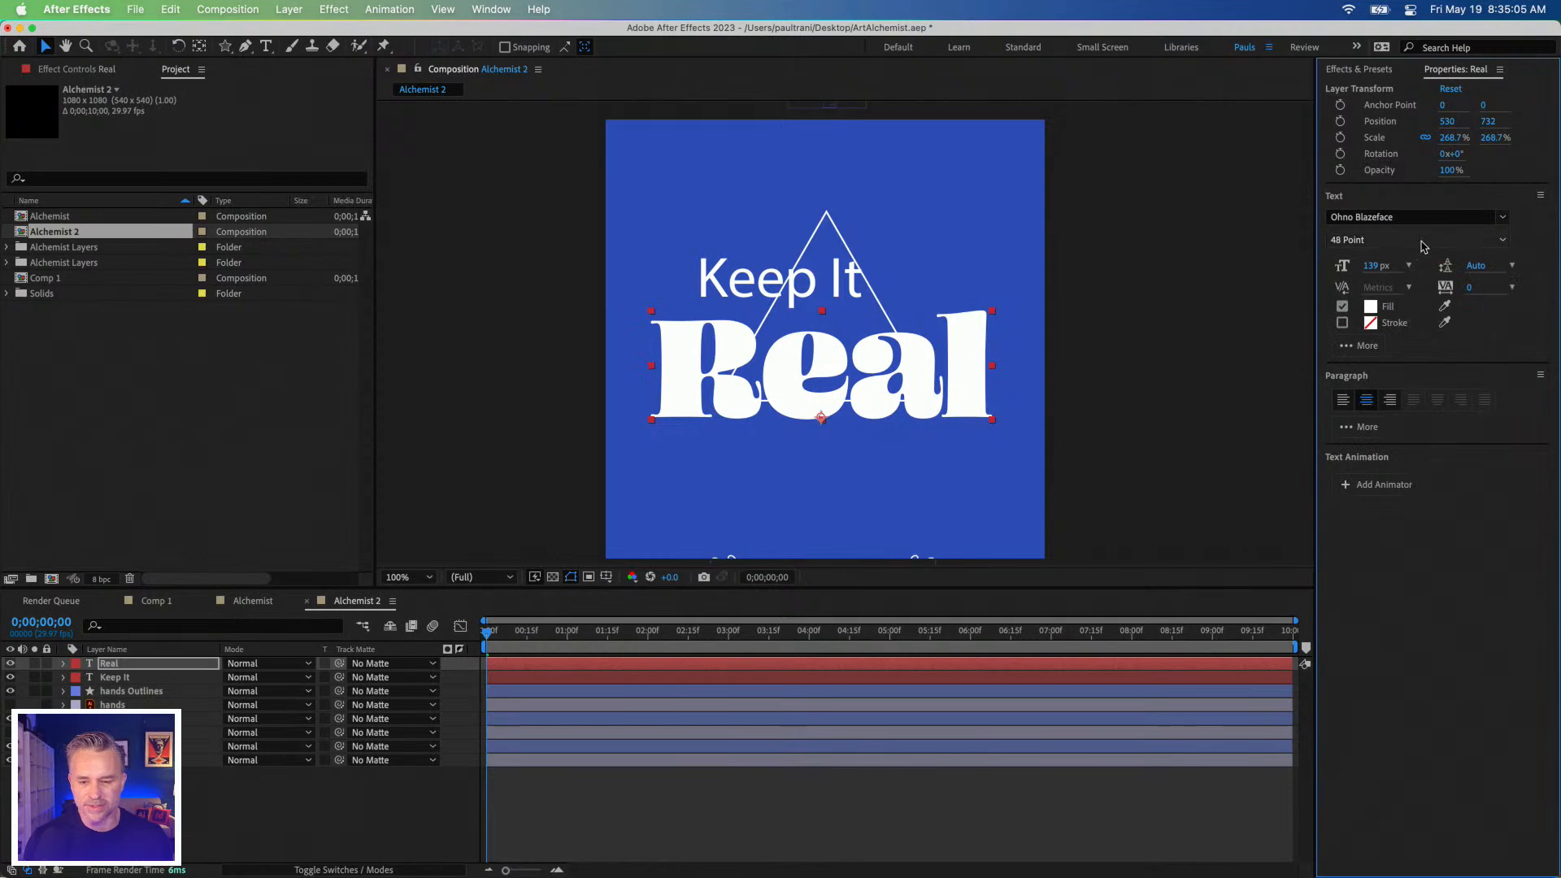
Move the "Keep It" text to about 538, 462 and set its font to Ohno Blazeface 12 Point.
left_click_drag(731, 285, 774, 297)
left_click(1452, 217)
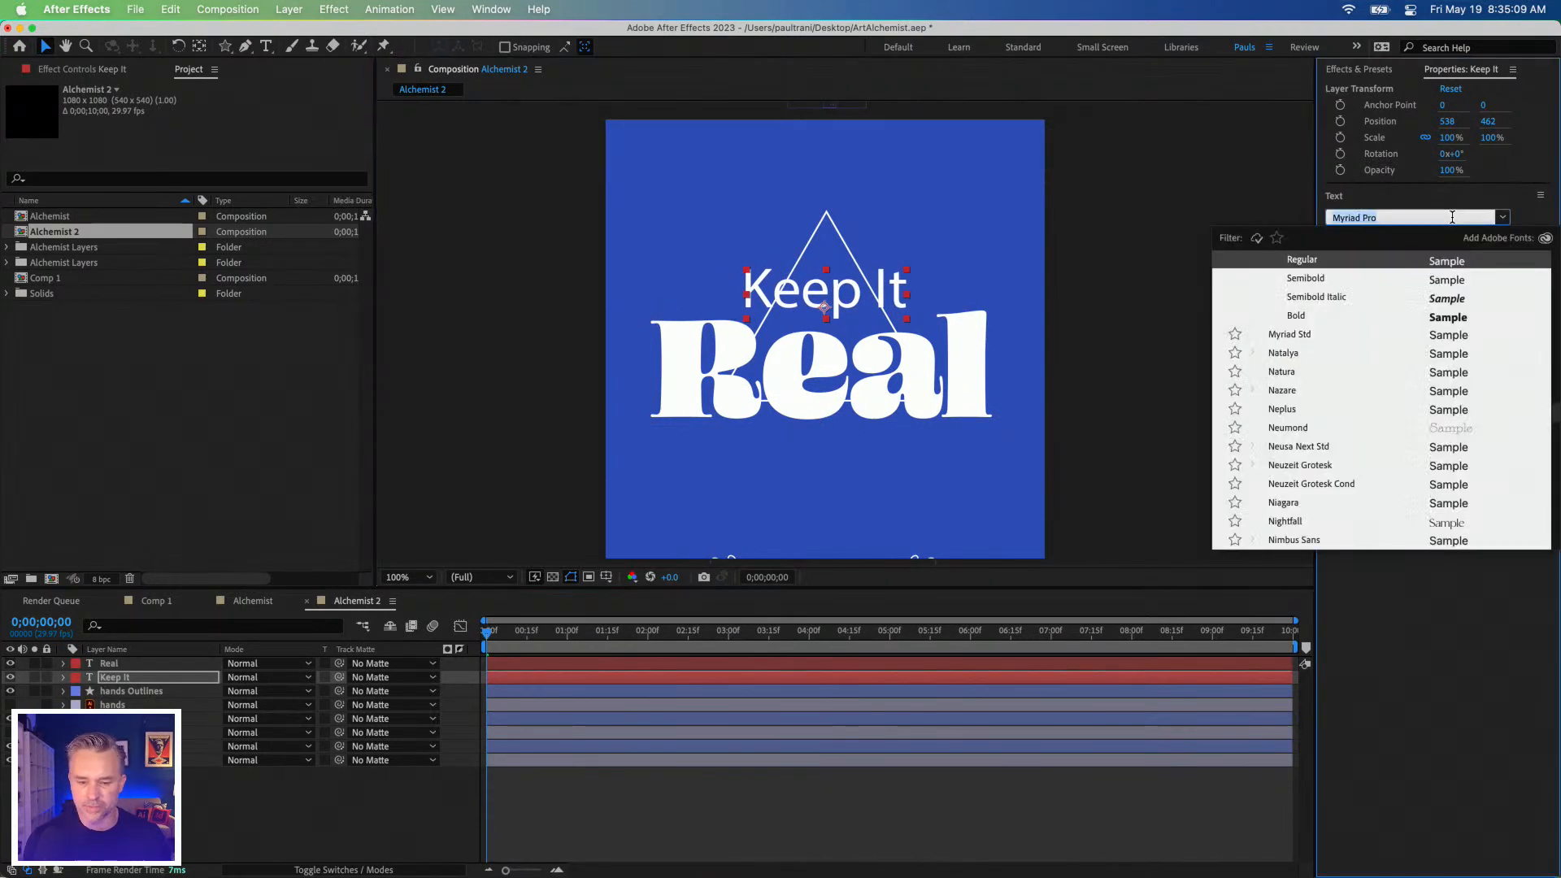
type("ohno")
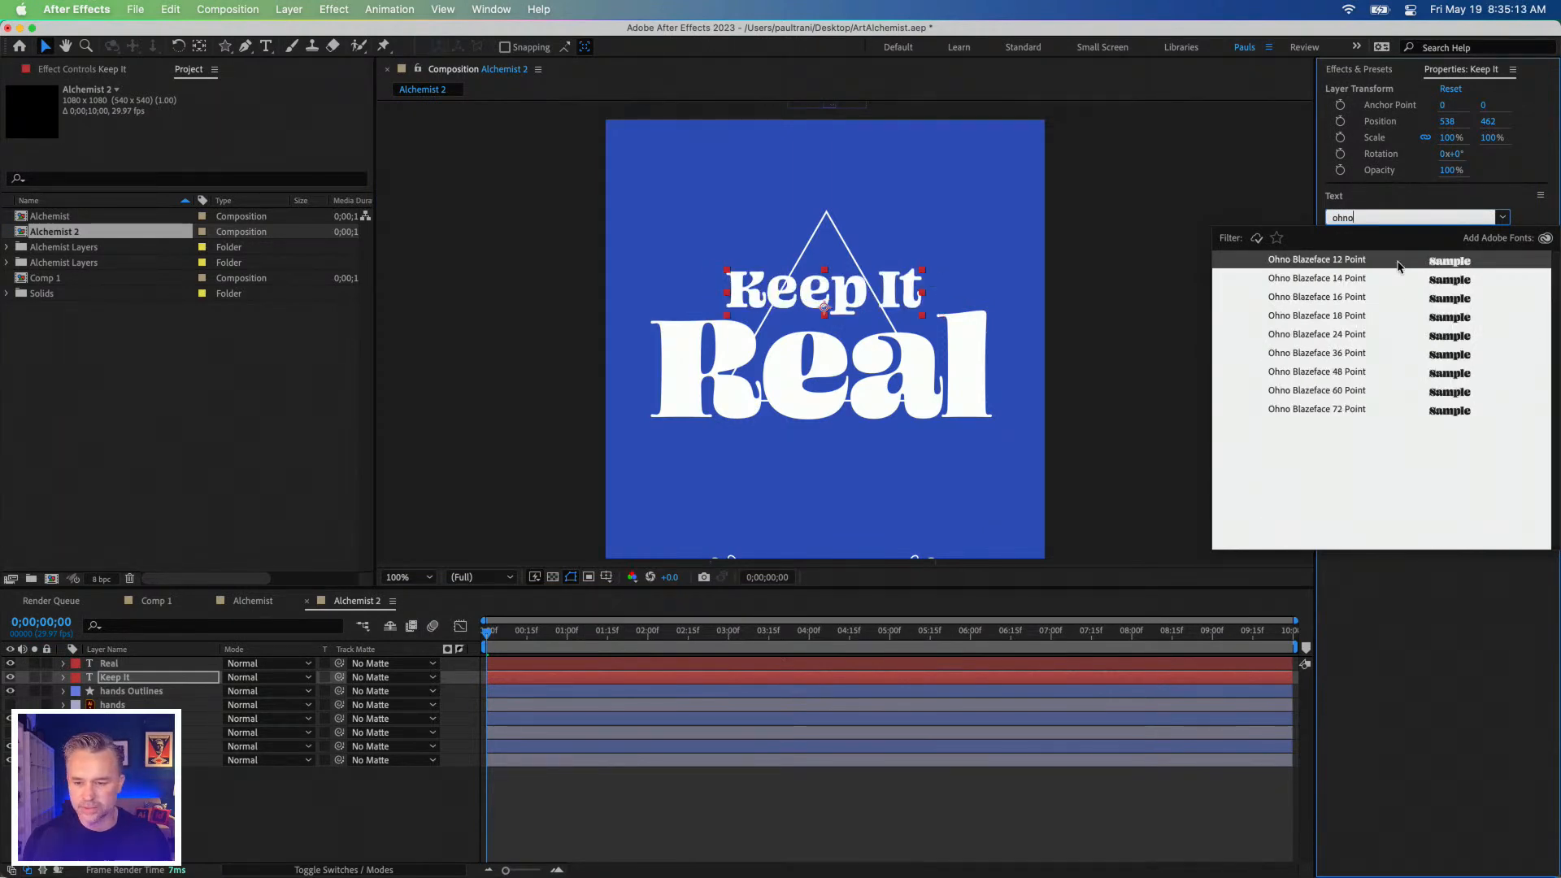
left_click(1397, 262)
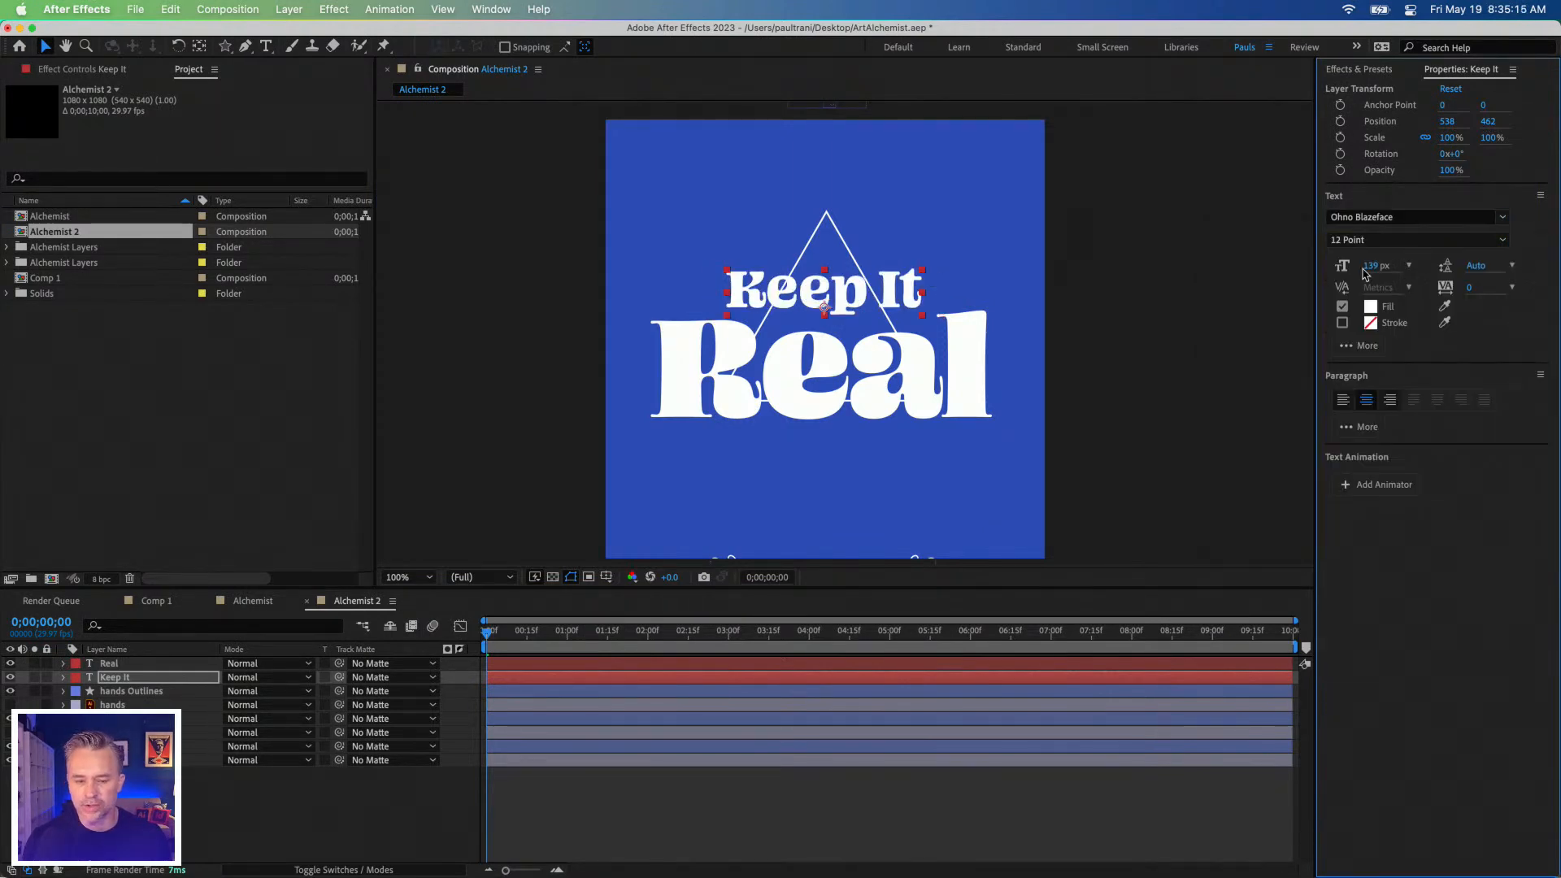
Change the "Real" text's font style to 16 Point and nudge "Keep It" down closer to it.
left_click(810, 401)
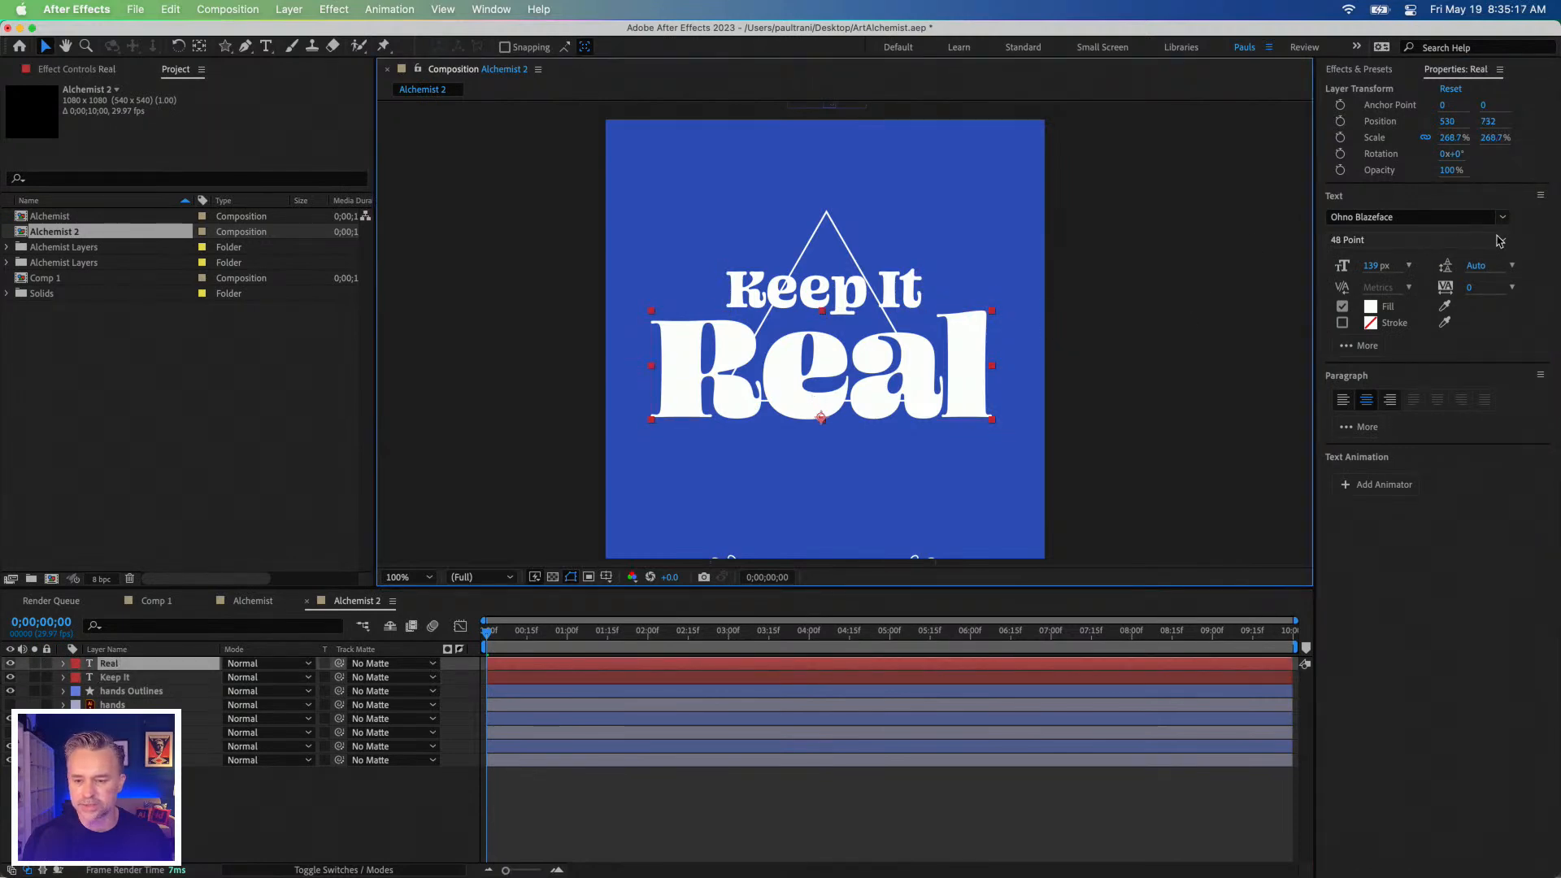
left_click(1500, 241)
left_click(1470, 265)
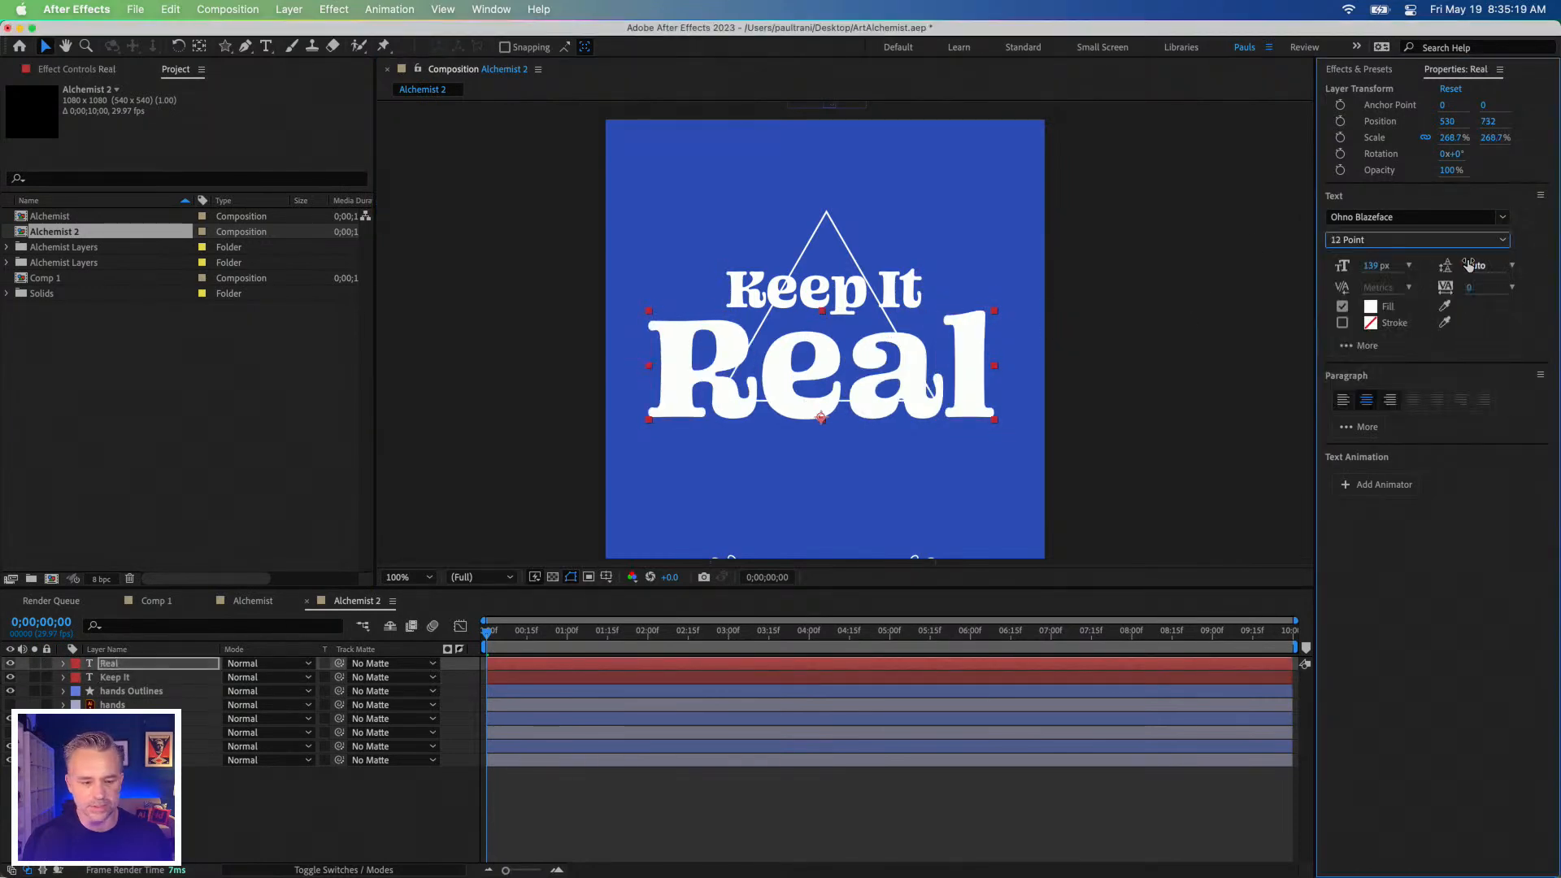
left_click(1503, 242)
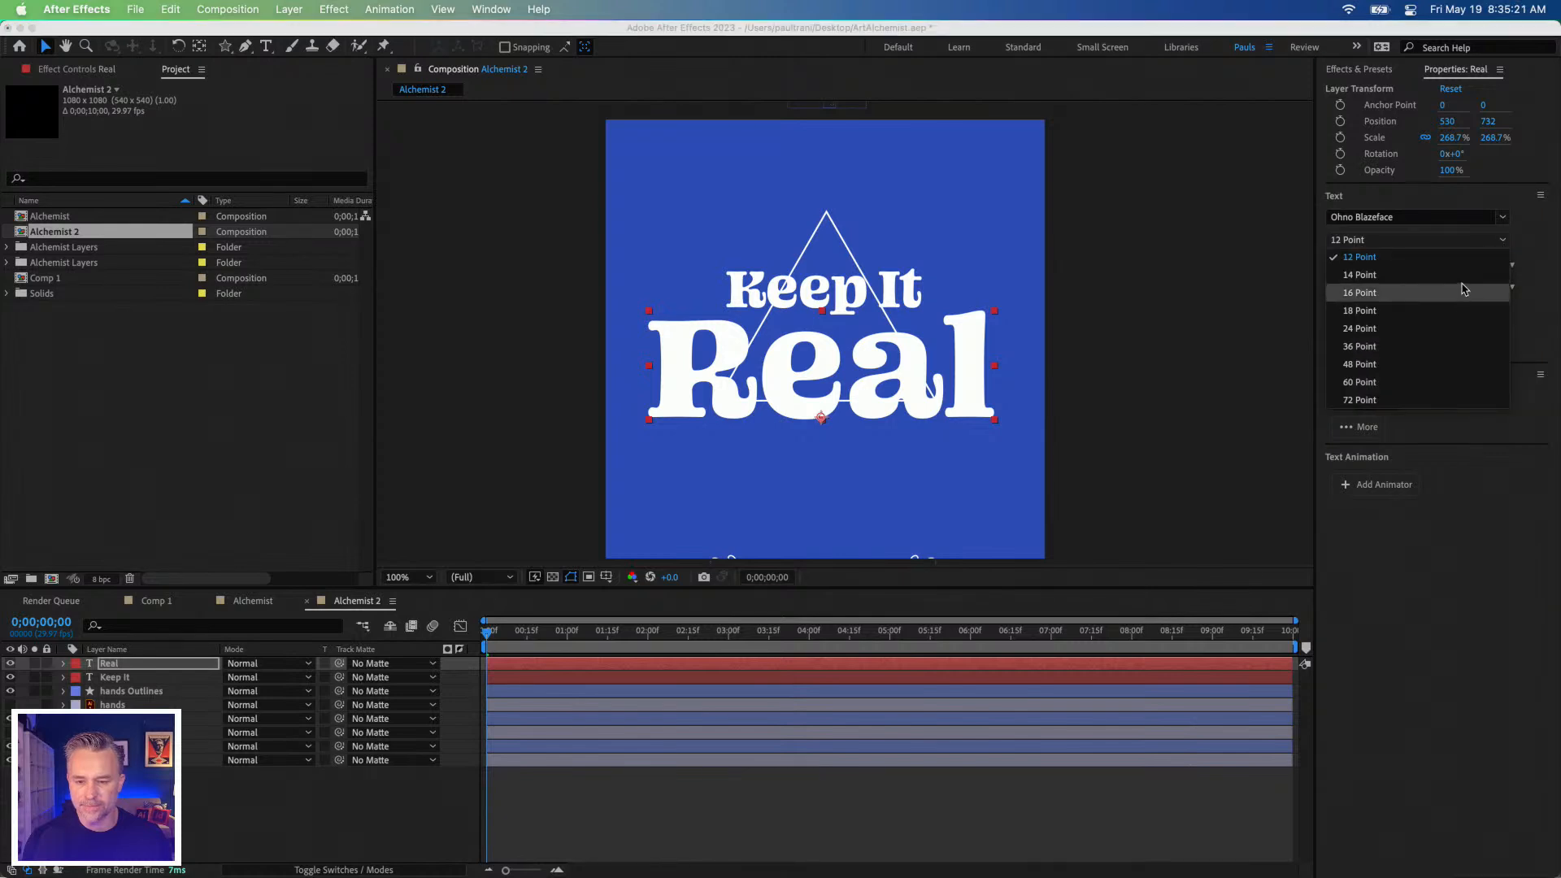
left_click(1470, 278)
left_click(1506, 242)
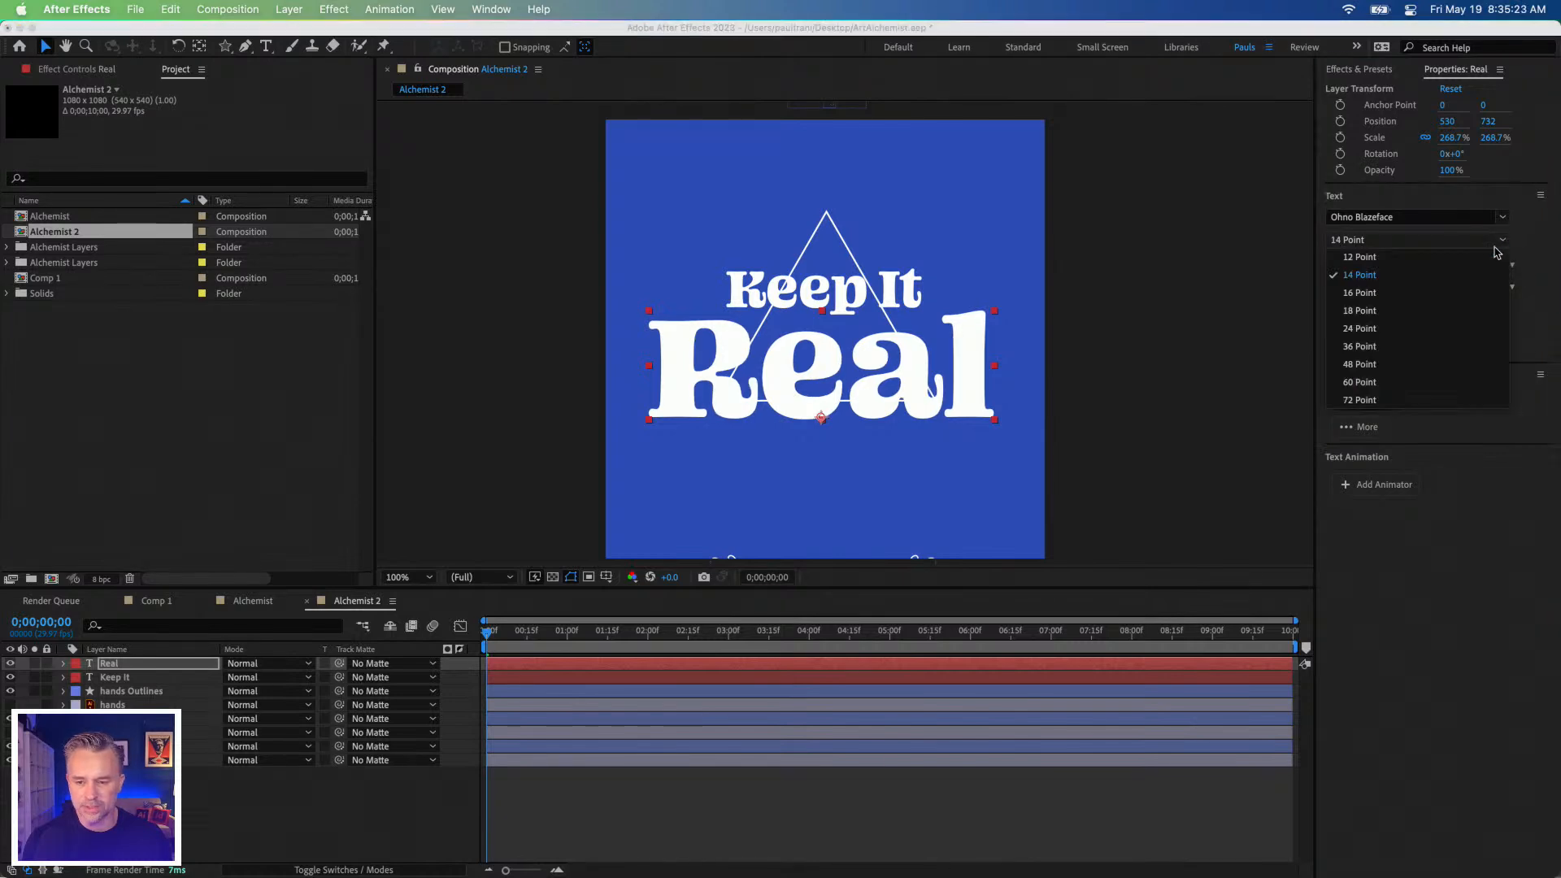
left_click(1472, 293)
left_click_drag(747, 296, 756, 299)
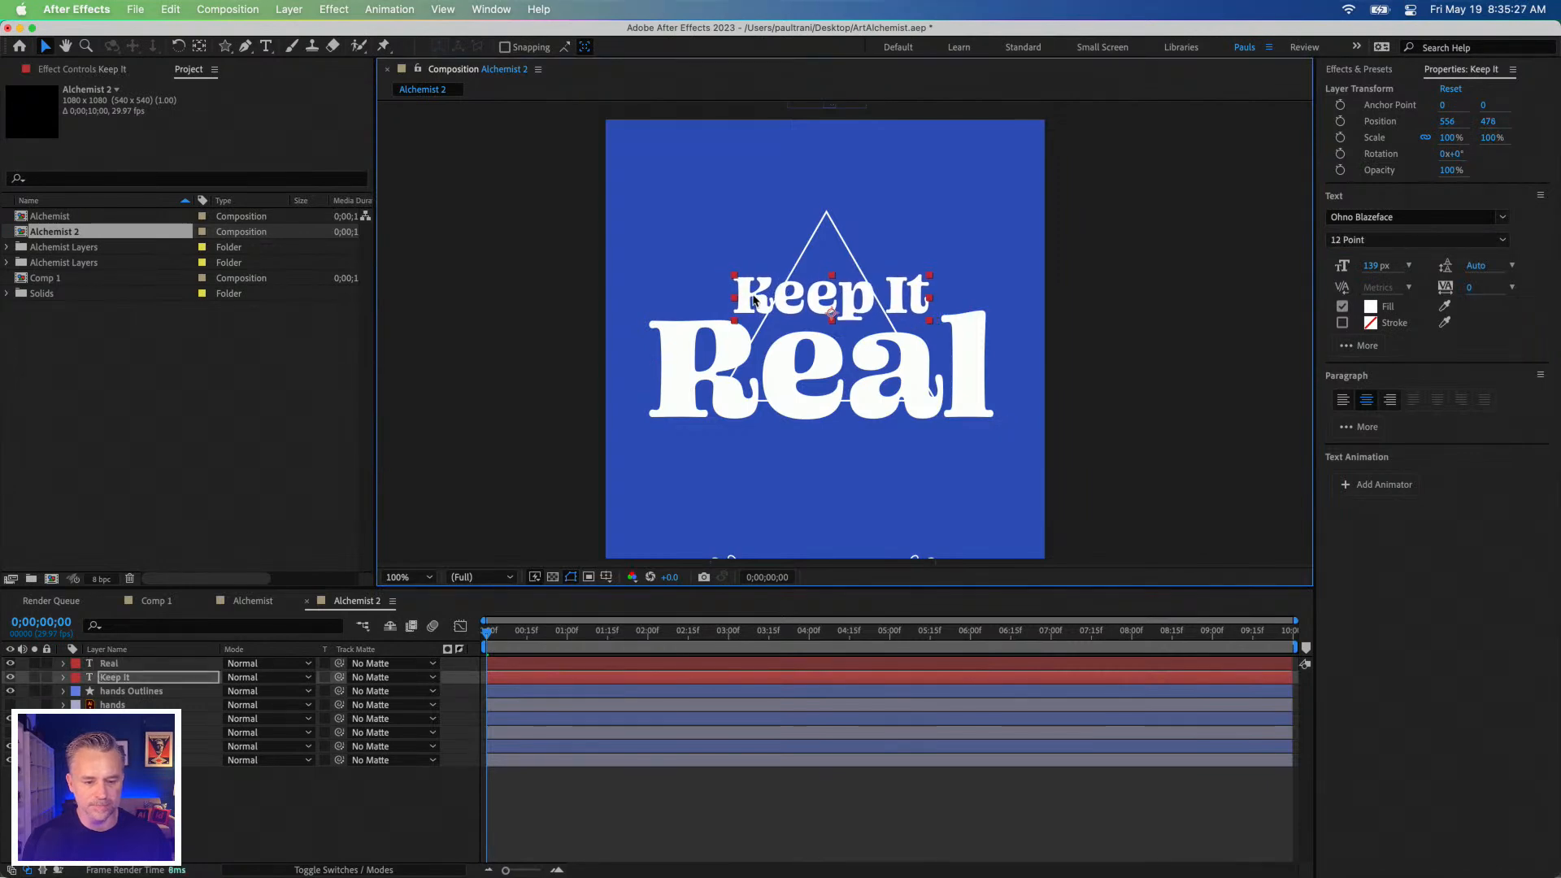
Replace the "R" in the "Real" text with "Surr" to make the word "Surreal".
double_click(687, 370)
left_click(743, 365)
left_click_drag(742, 366, 651, 351)
type("S")
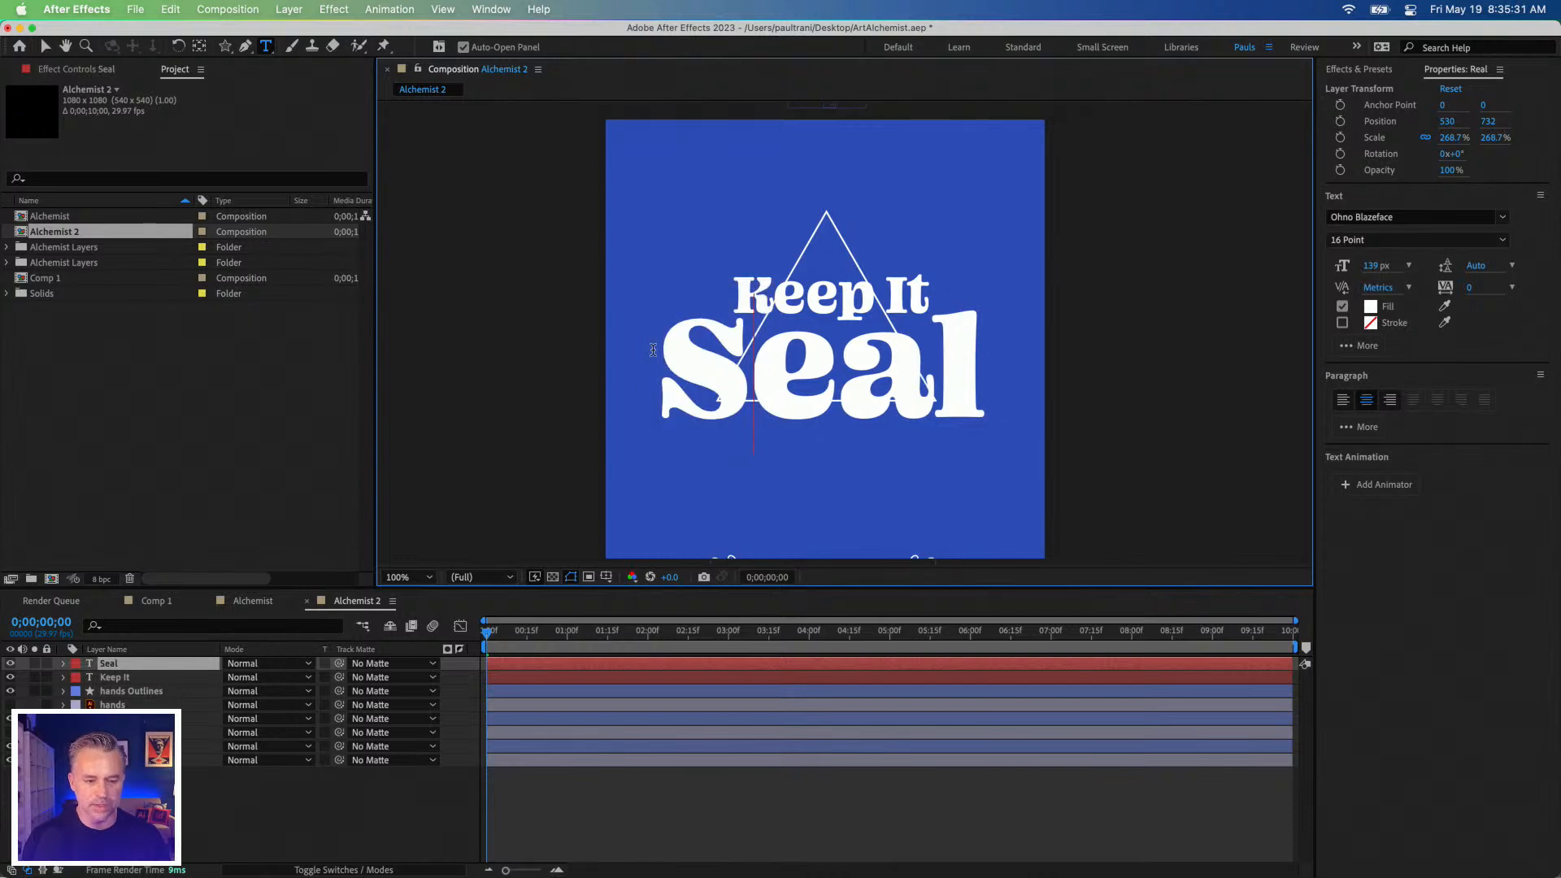
type("urr")
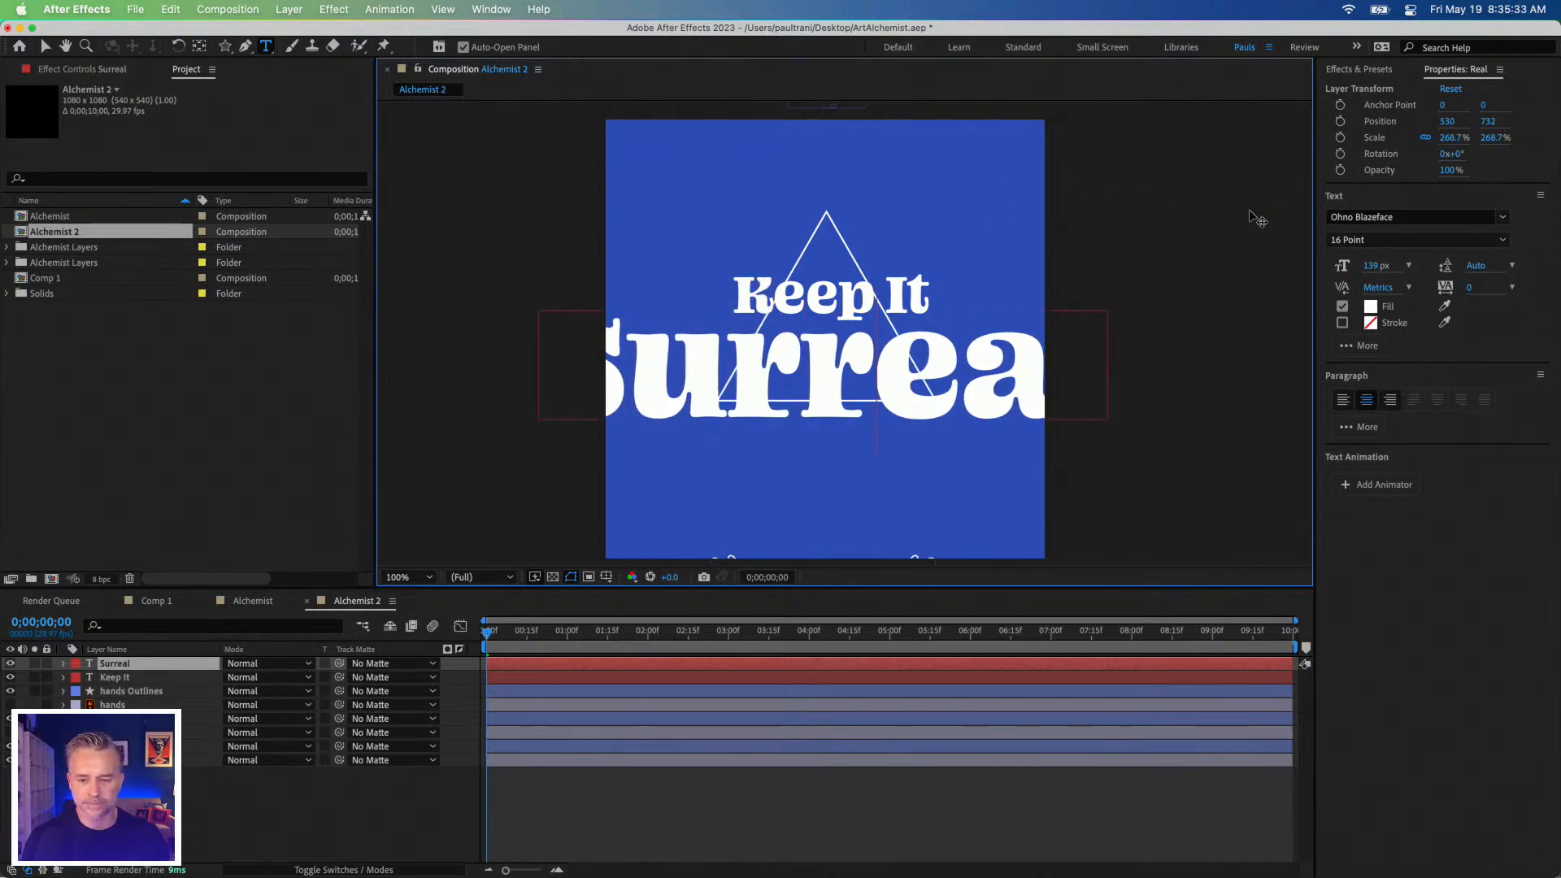
Reduce the font size of the "Surreal" text to 97 px to fit the composition's width.
left_click_drag(1377, 265, 1373, 266)
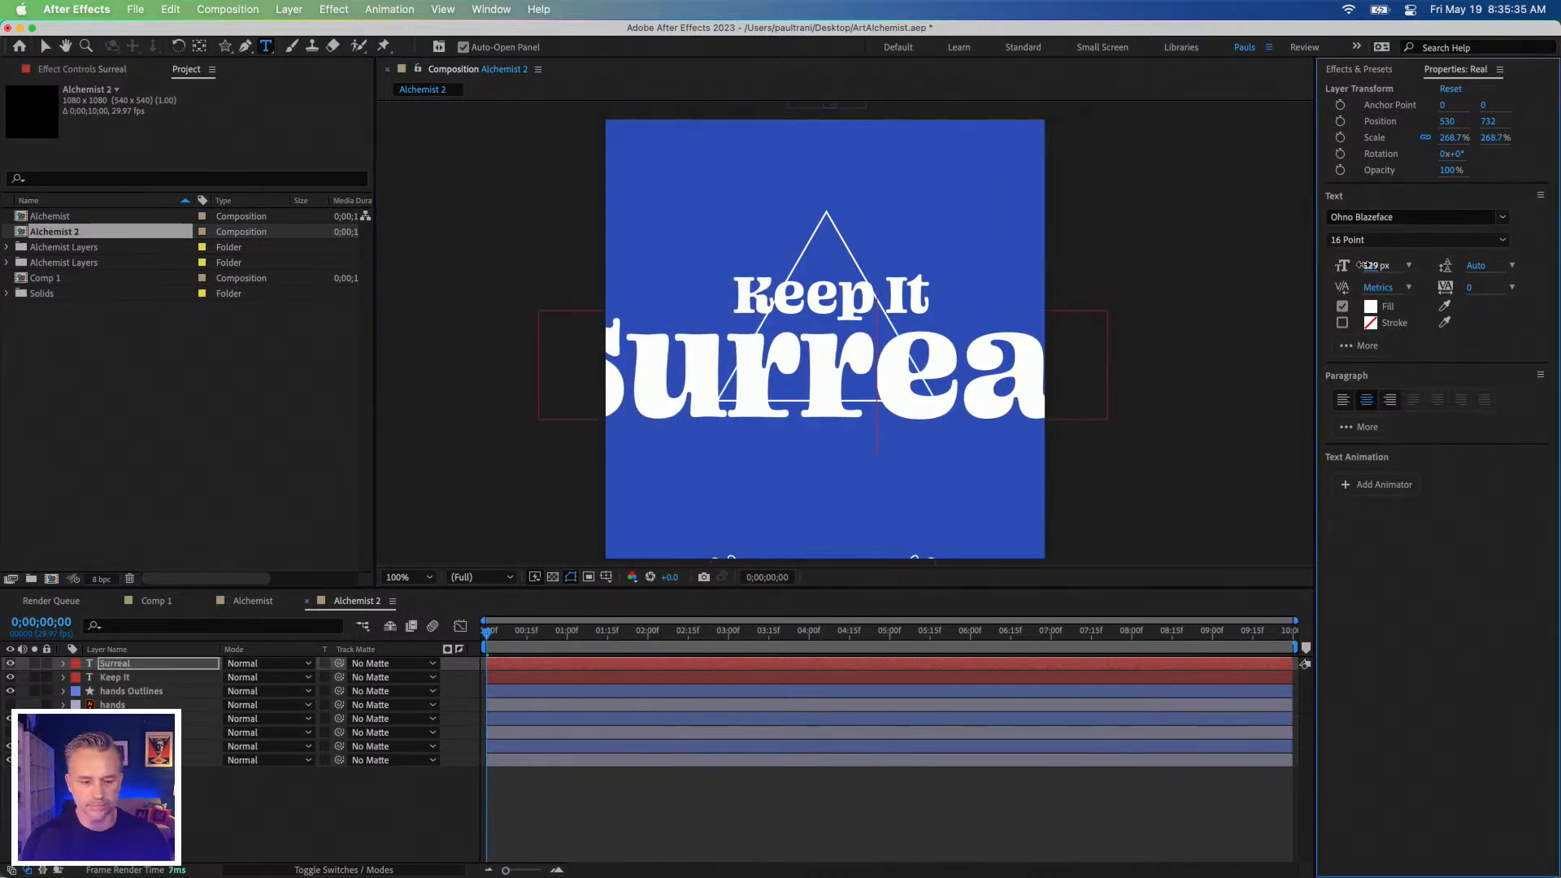
left_click(550, 284)
left_click_drag(613, 356, 1250, 260)
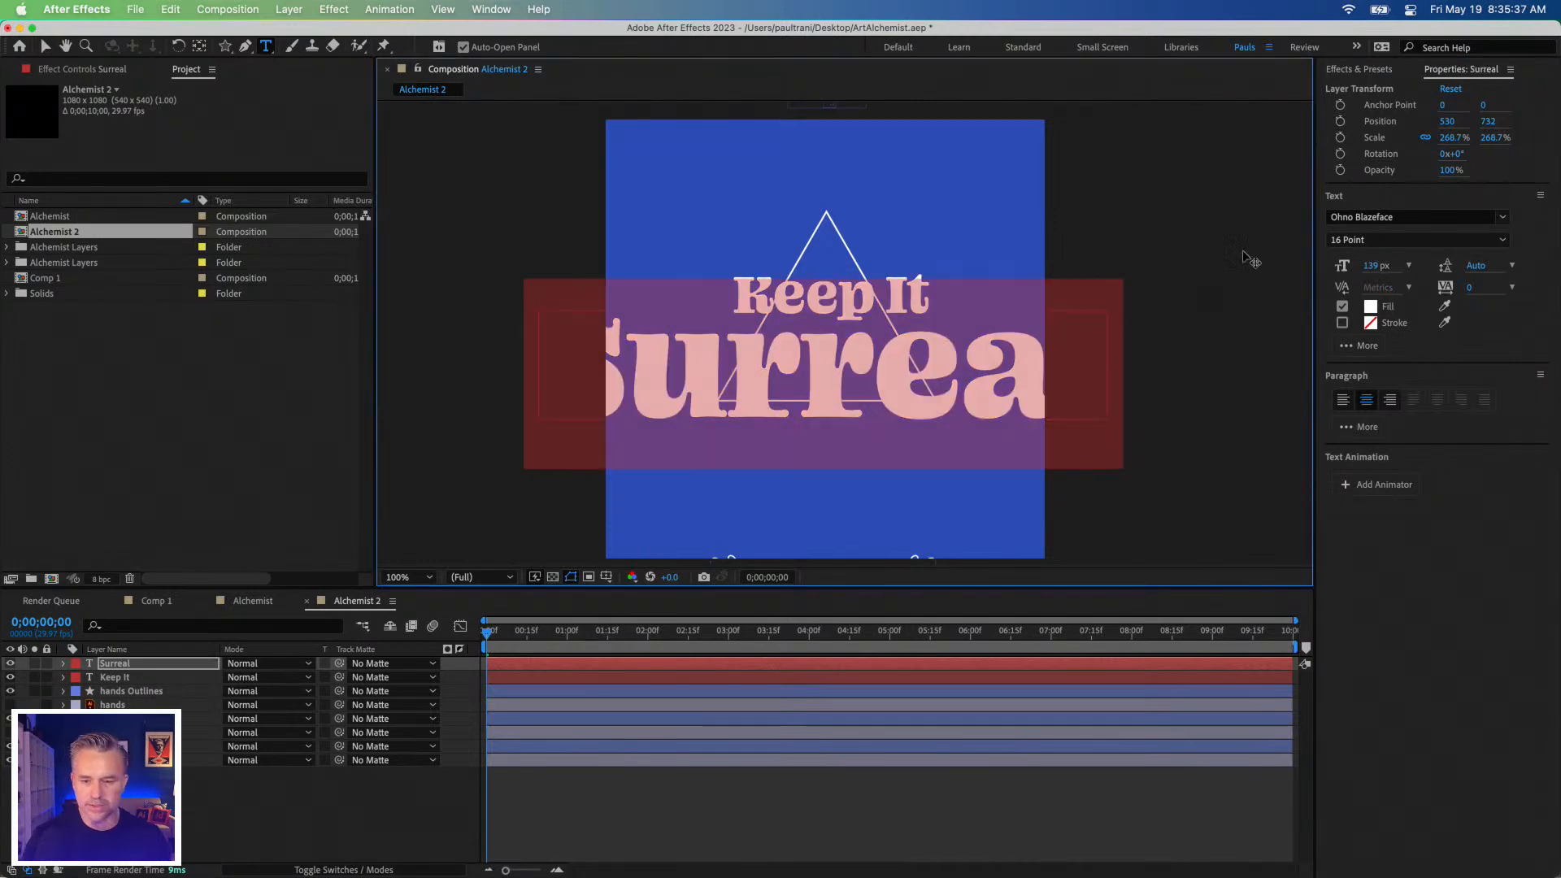
left_click_drag(1376, 277, 1334, 266)
Reposition "Keep It" at about 542, 500 and "Surreal" just below it at about 536, 690.
left_click(44, 46)
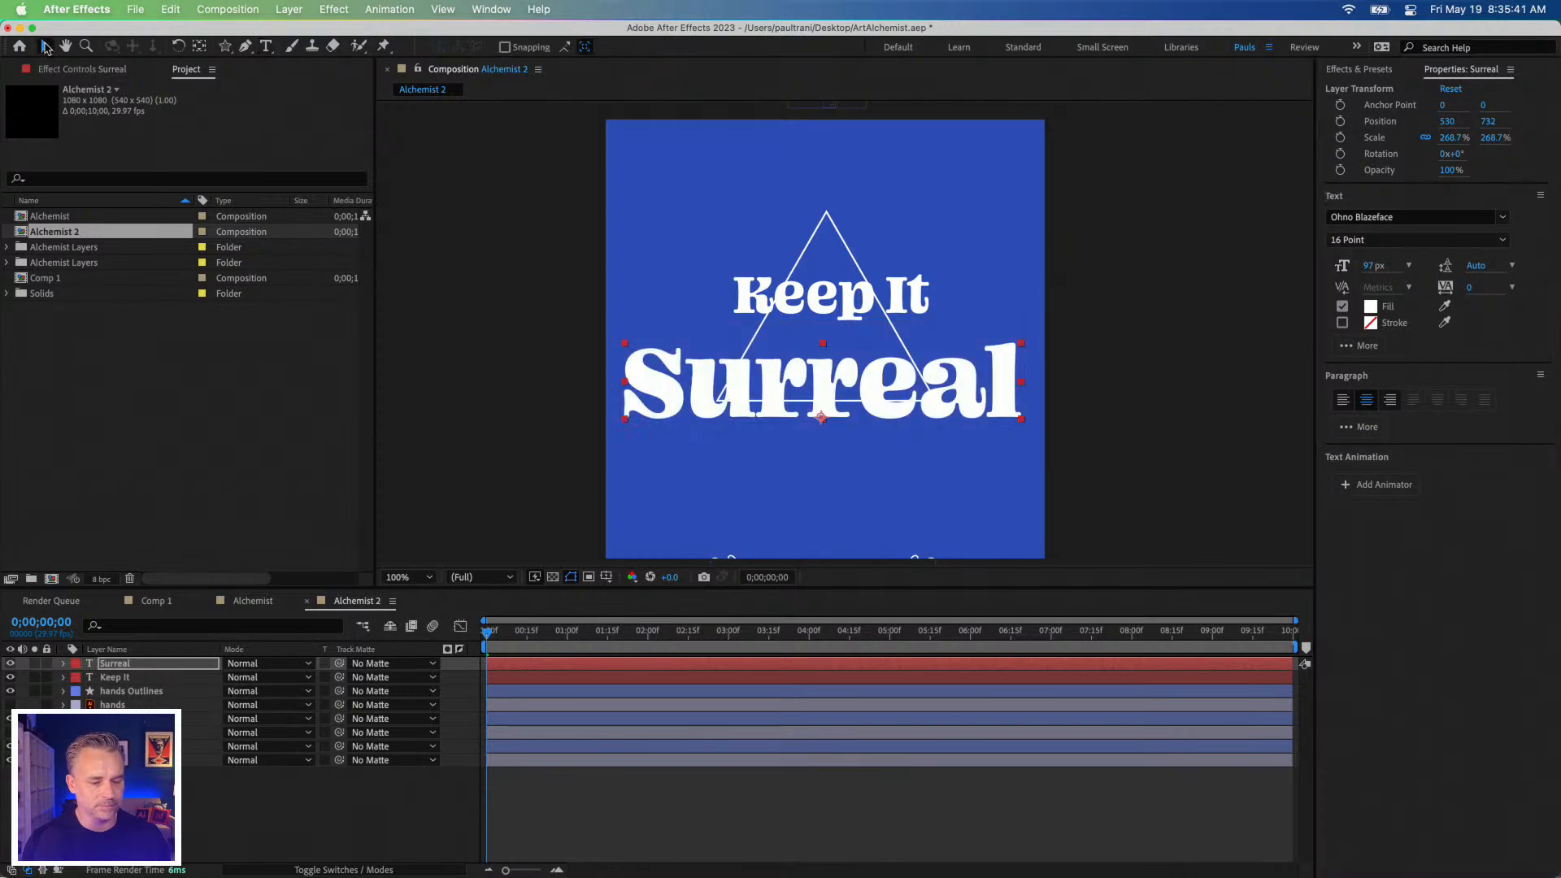
mouse_move(757, 308)
left_mouse_down()
mouse_move(751, 337)
mouse_move(751, 320)
left_mouse_up()
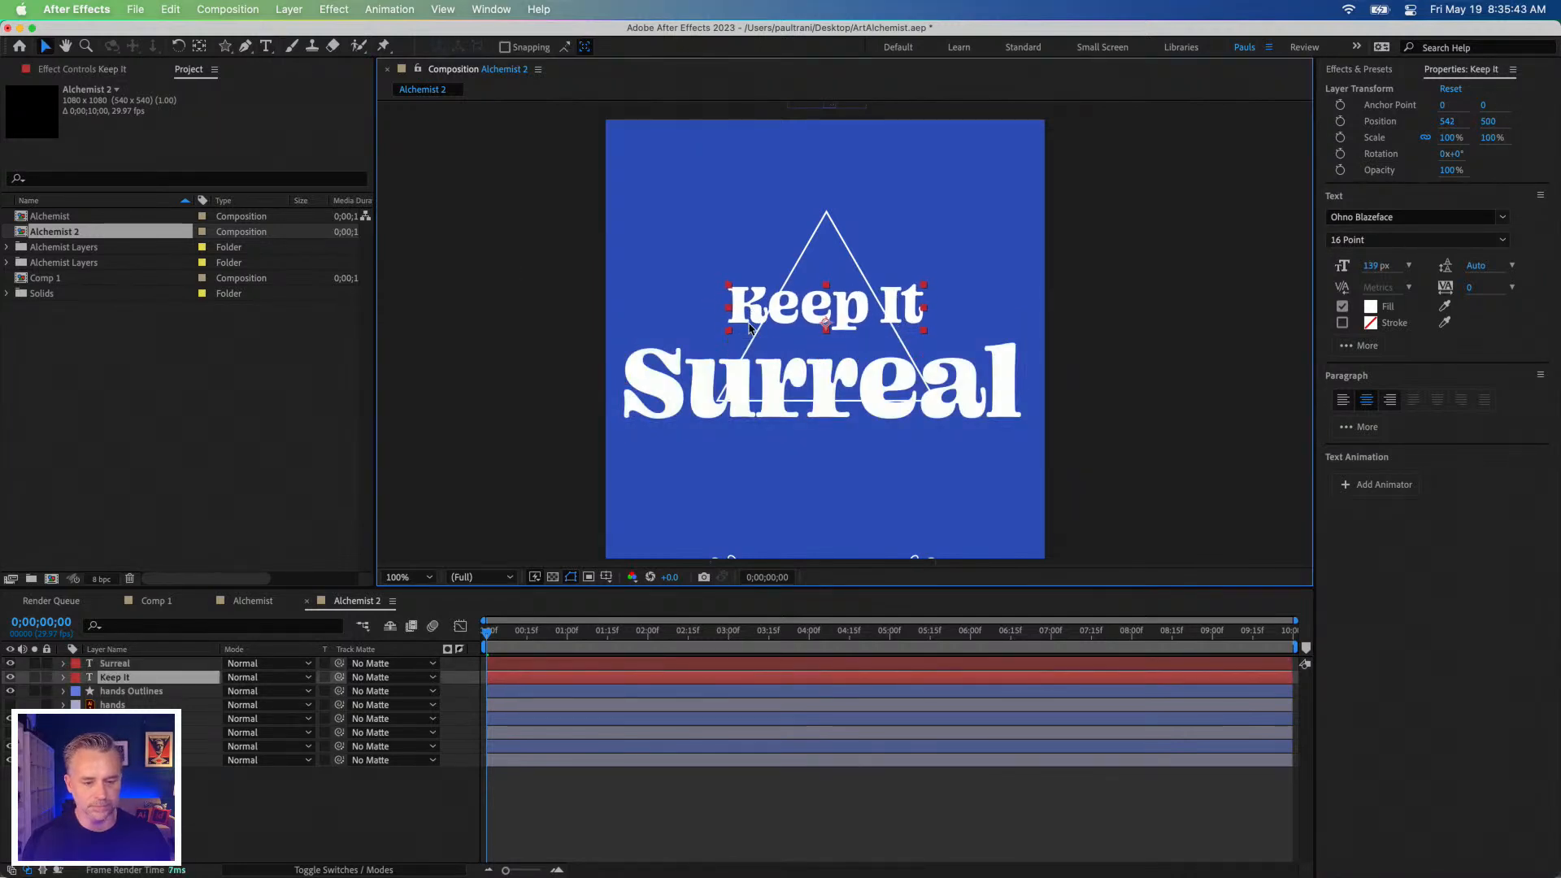
left_click(740, 377)
left_click_drag(739, 378, 742, 360)
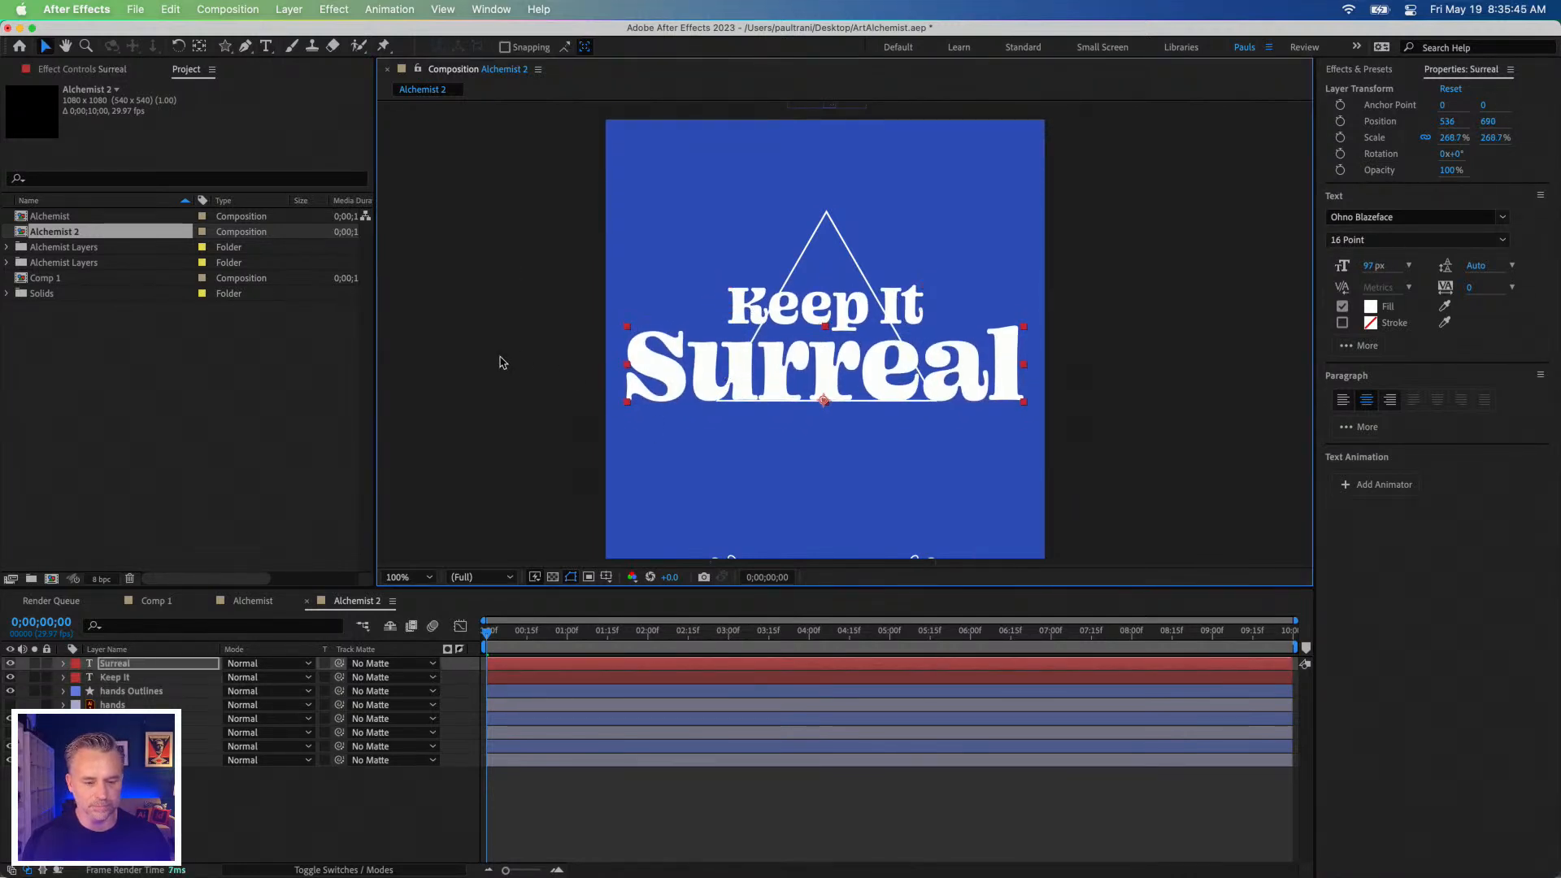
Delete the "hands" and "hands Outlines" layers from the Alchemist 2 composition.
left_click(122, 733)
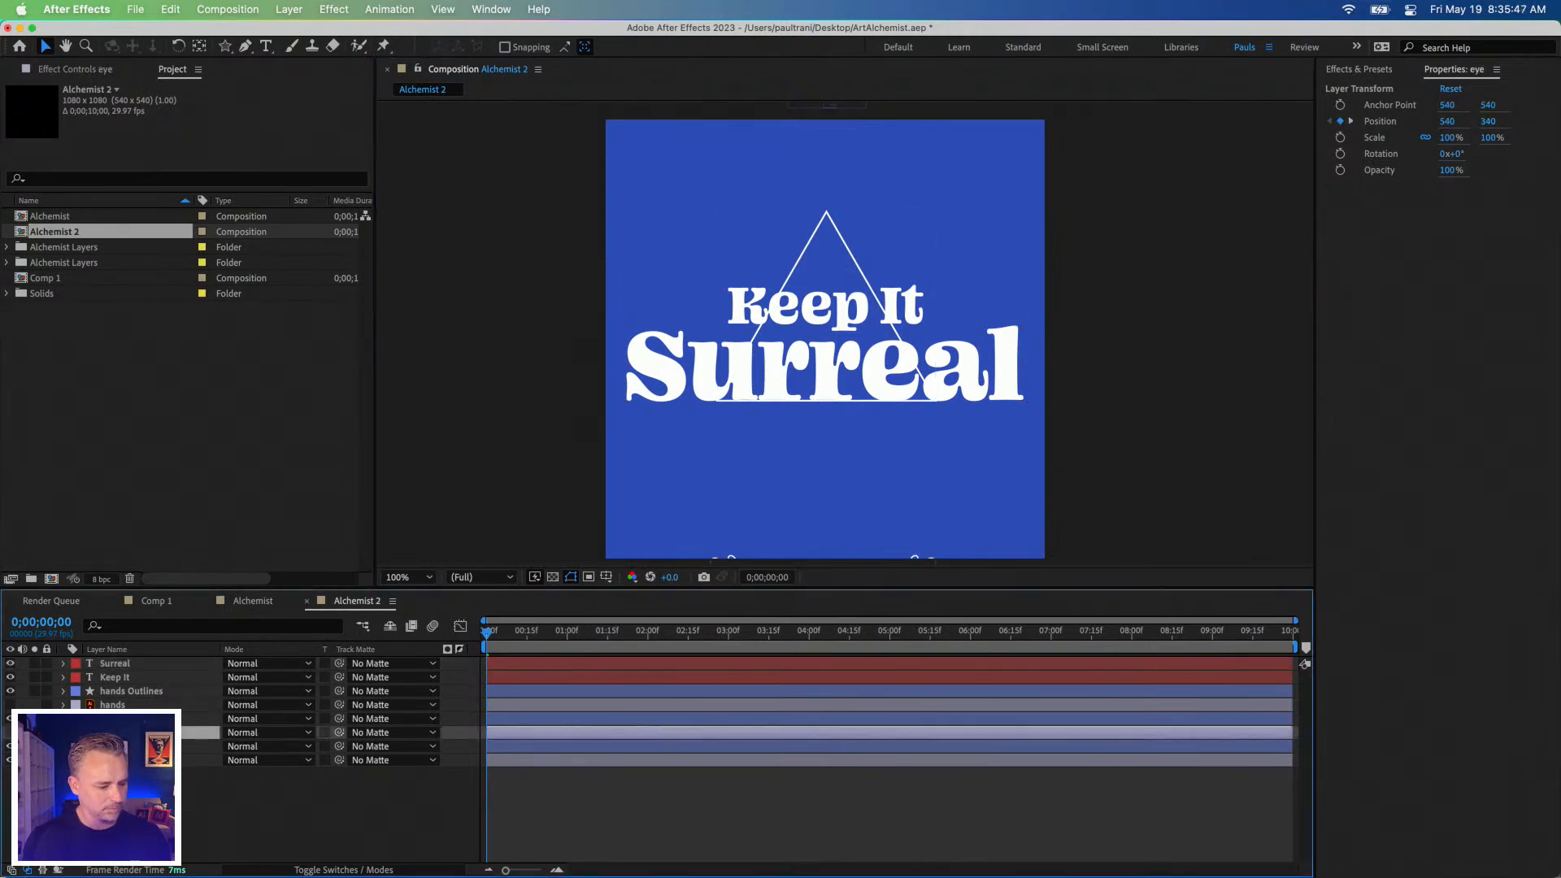
left_click(122, 746)
left_click(113, 704)
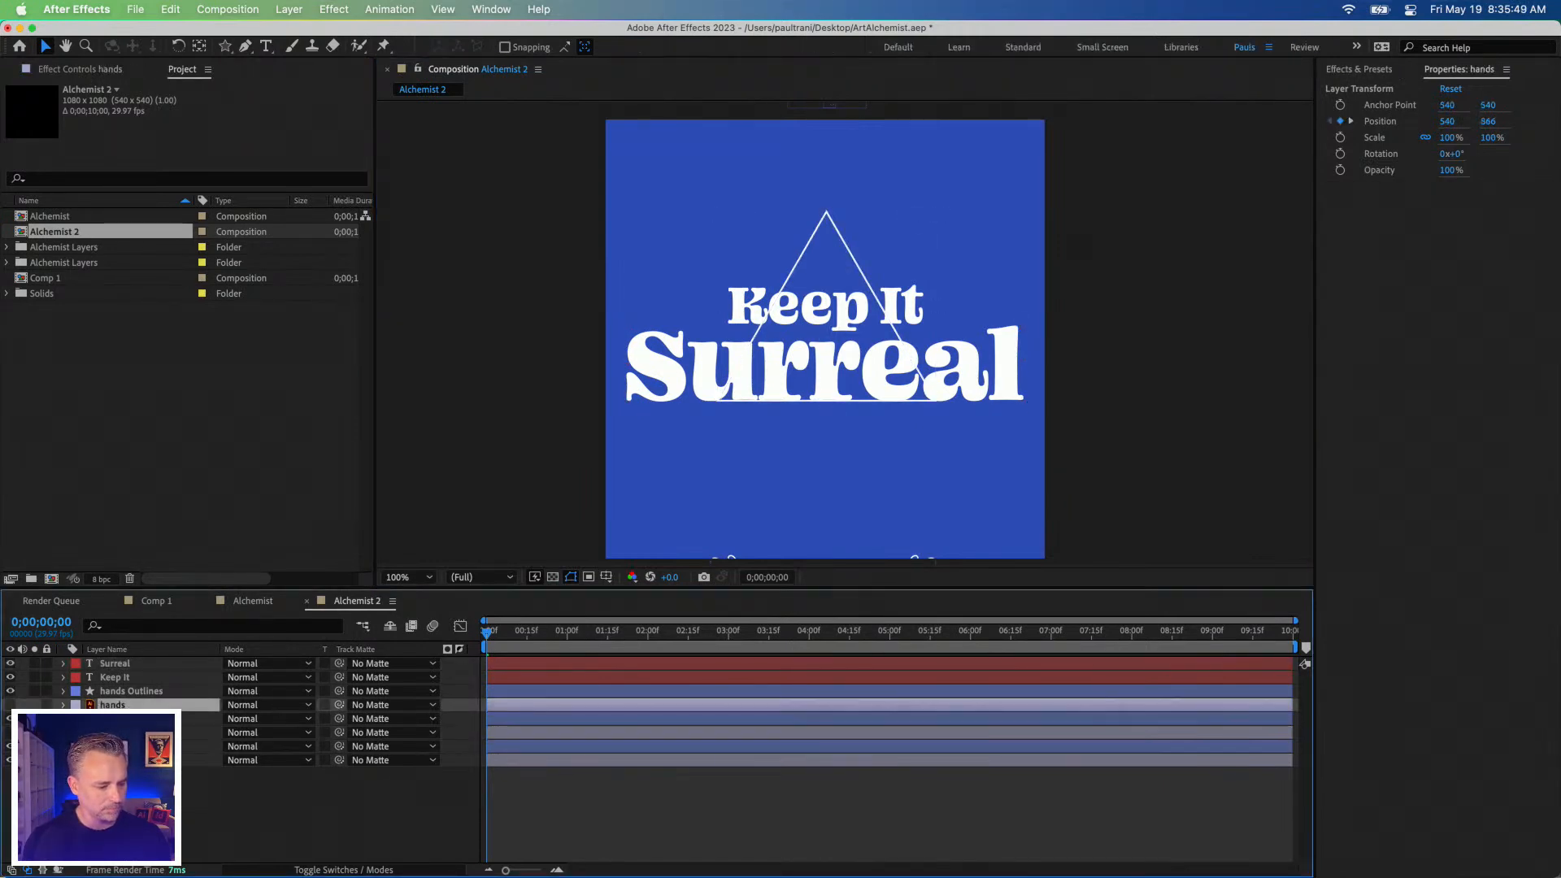
key("Delete")
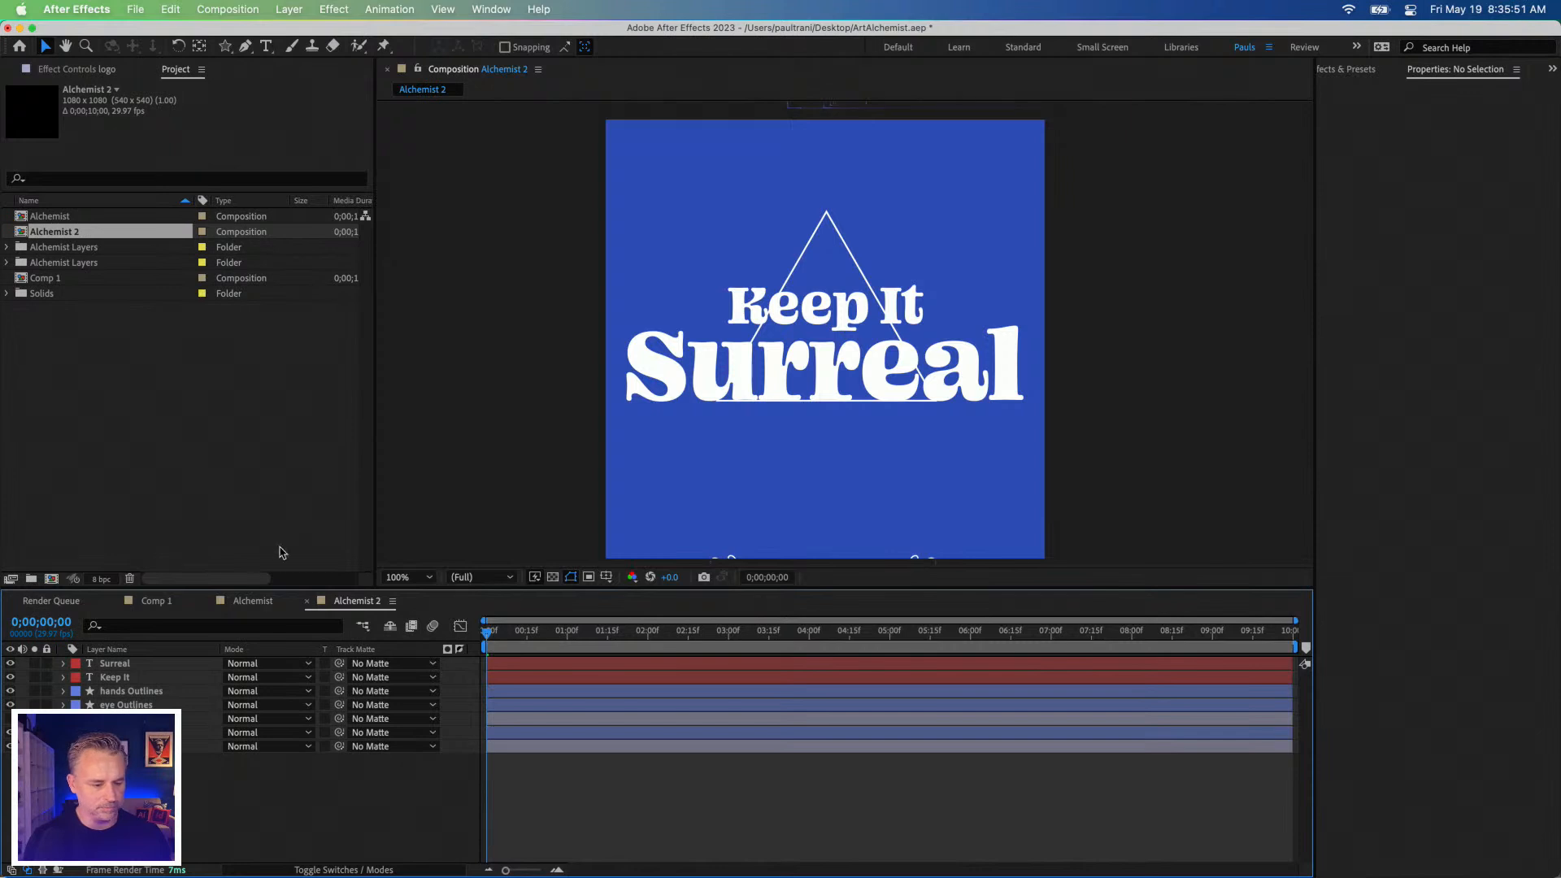
key("comma")
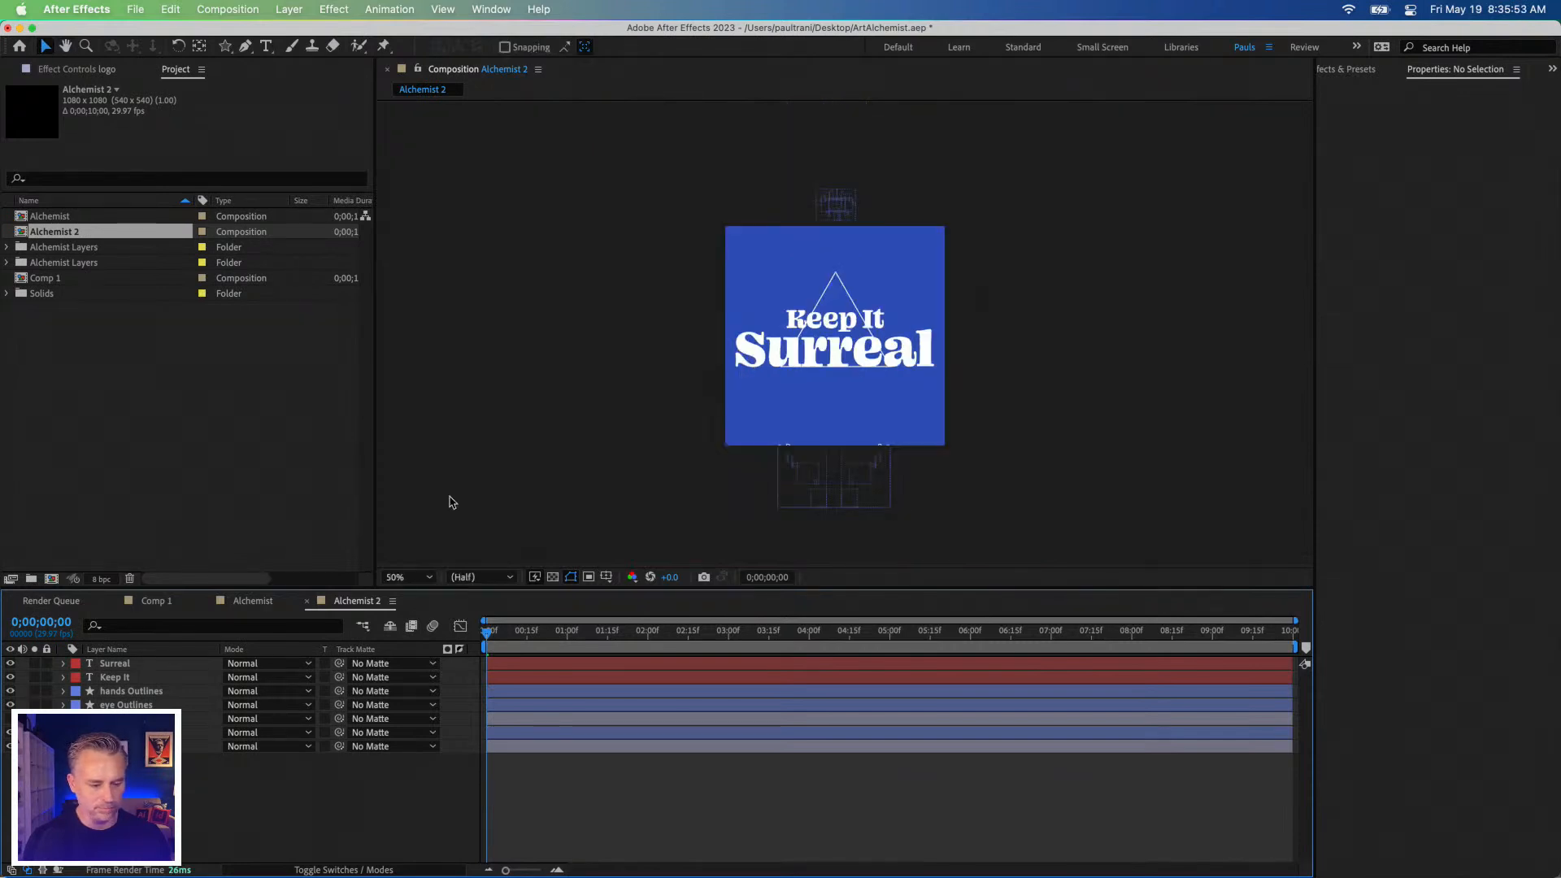
left_click(786, 511)
left_click(108, 692)
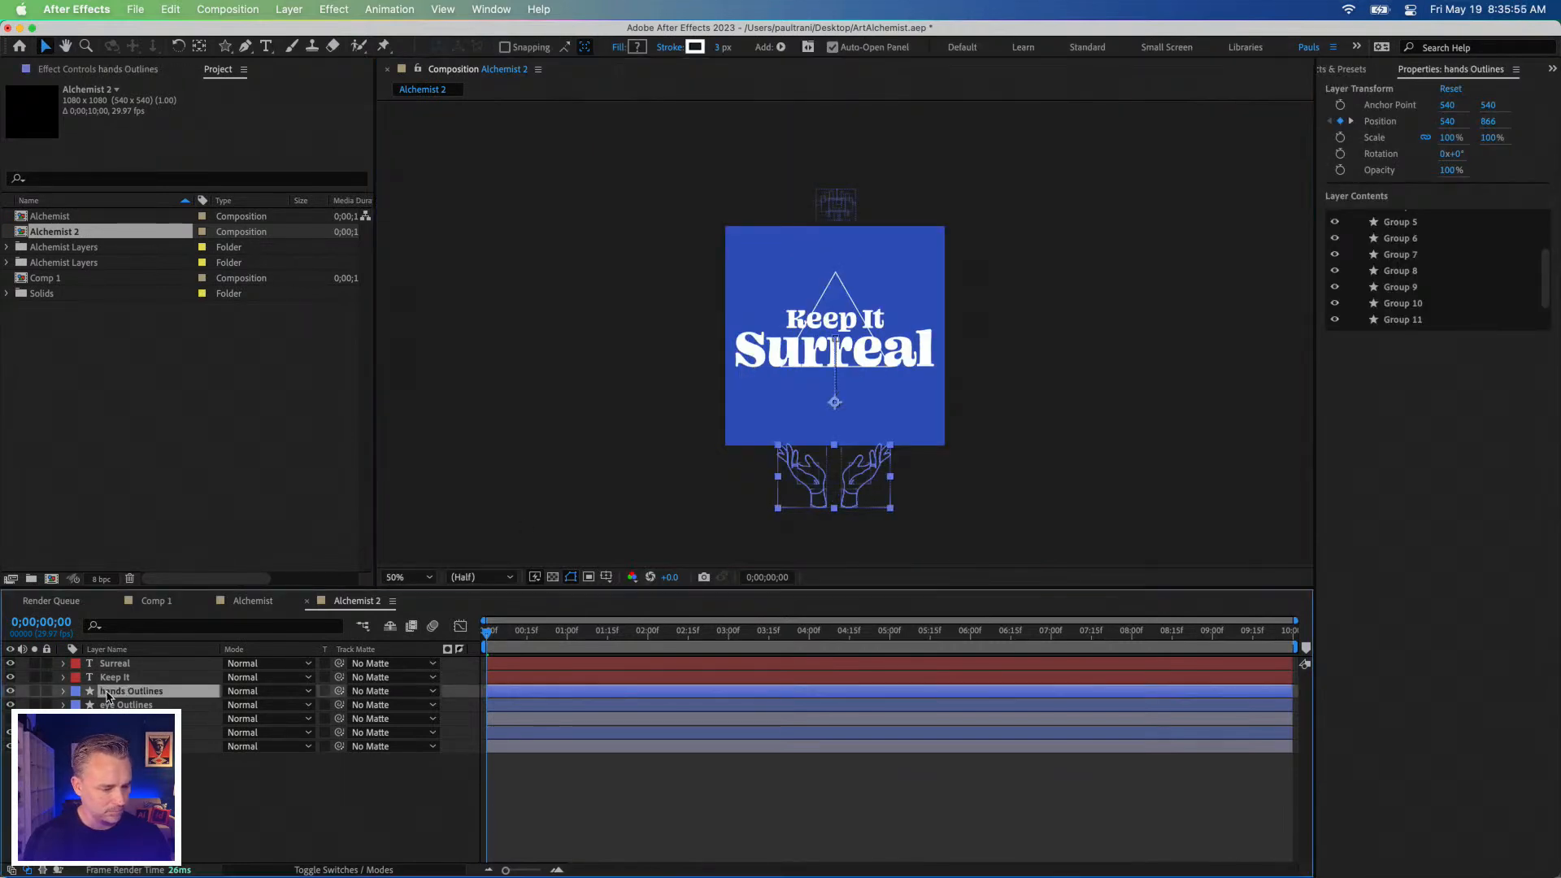
key("Delete")
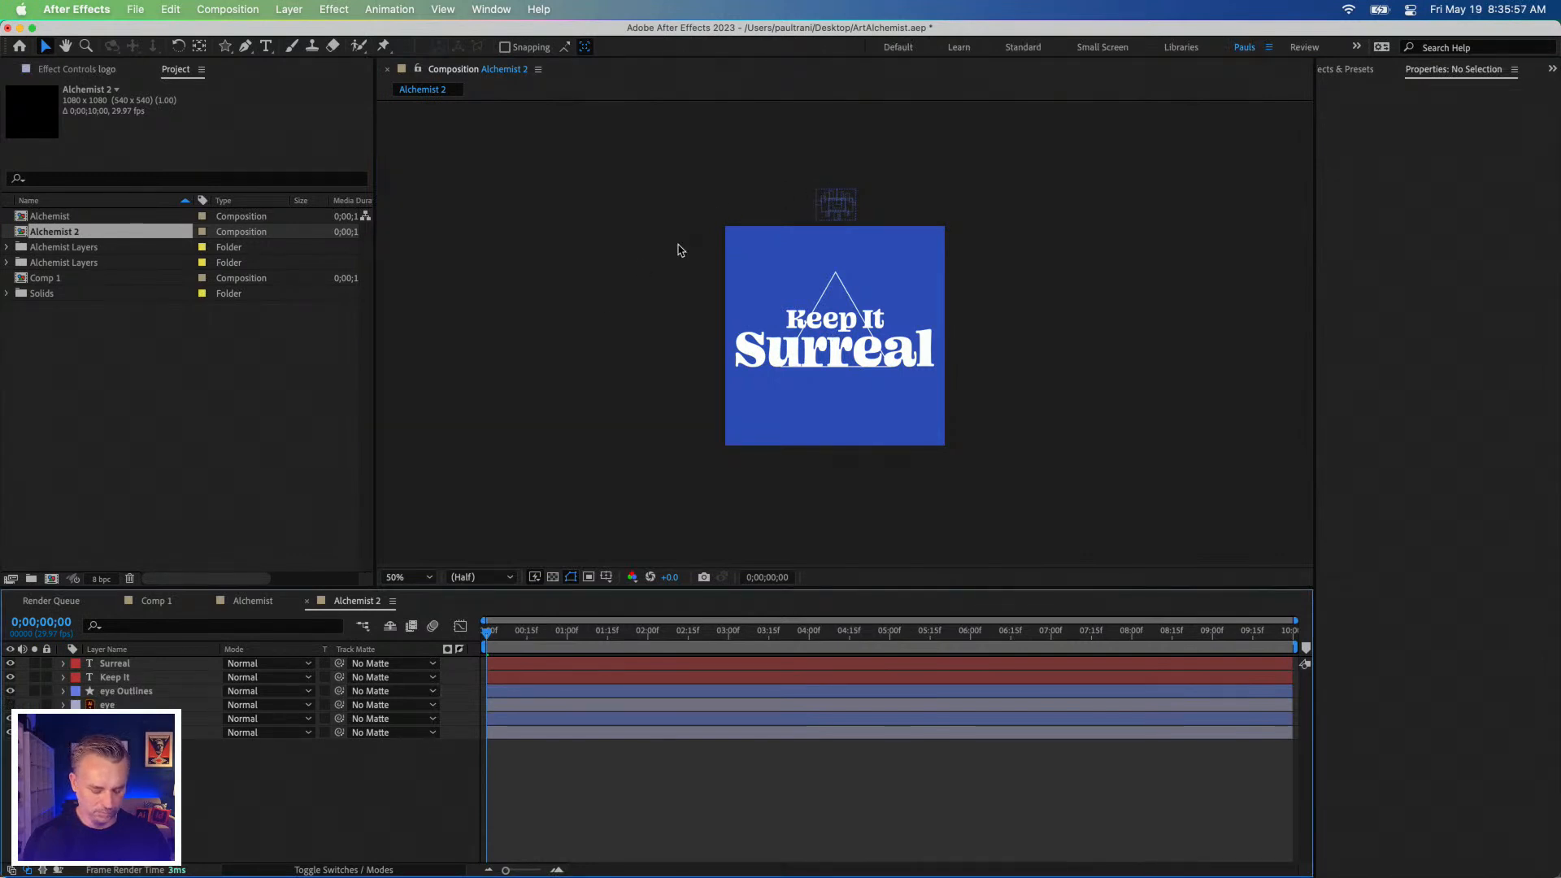
Move the current time to 0;00;02;05 and delete the "eye" layer, keeping "eye Outlines".
key("period")
left_click_drag(491, 632, 661, 636)
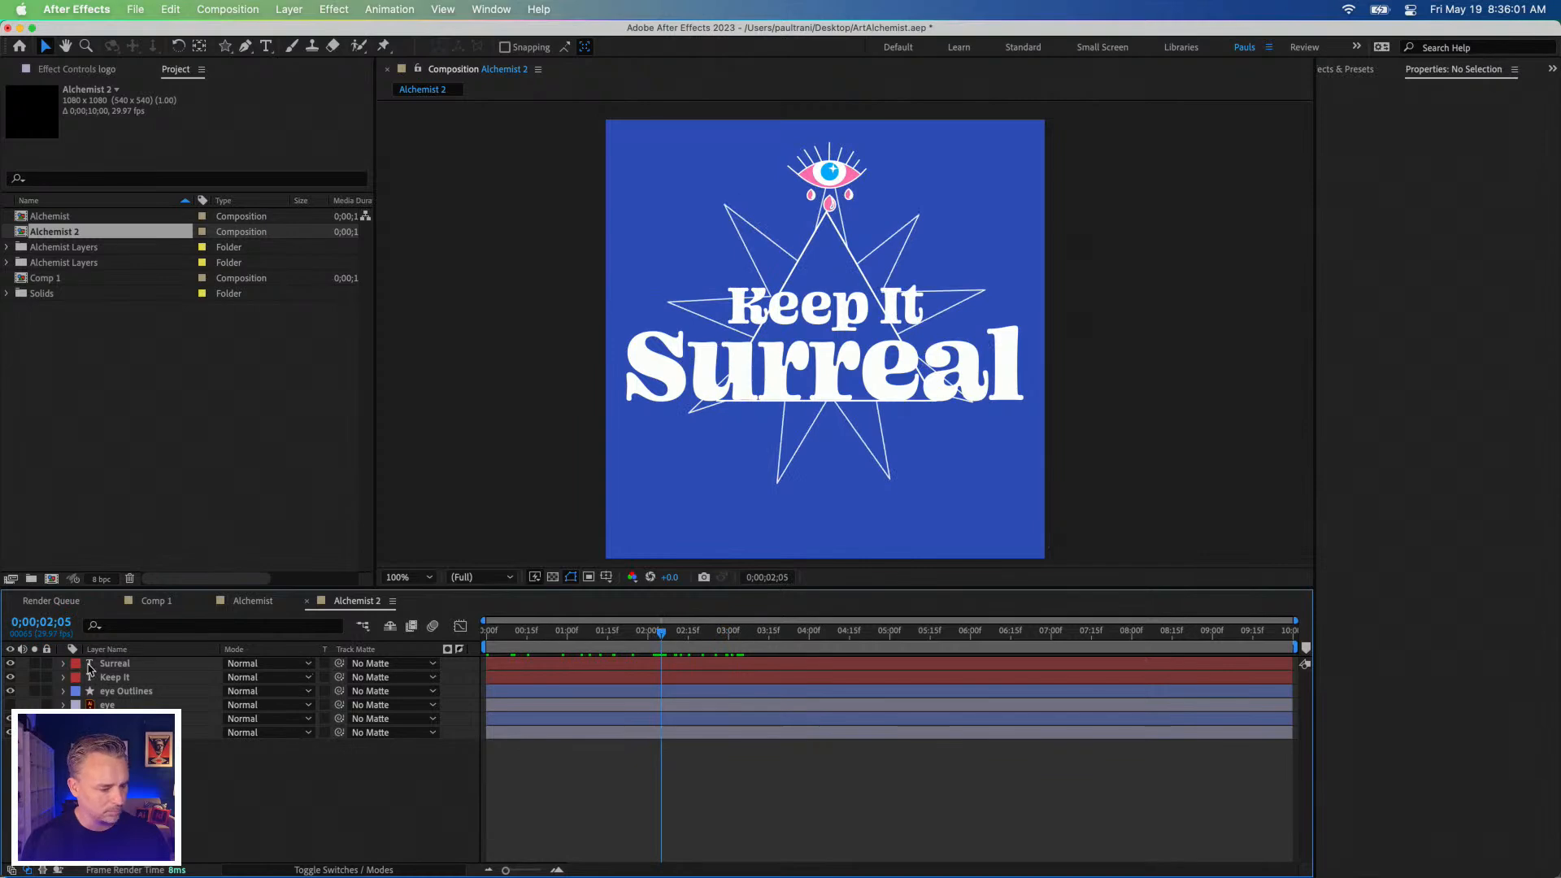
left_click(114, 691)
left_click(106, 705)
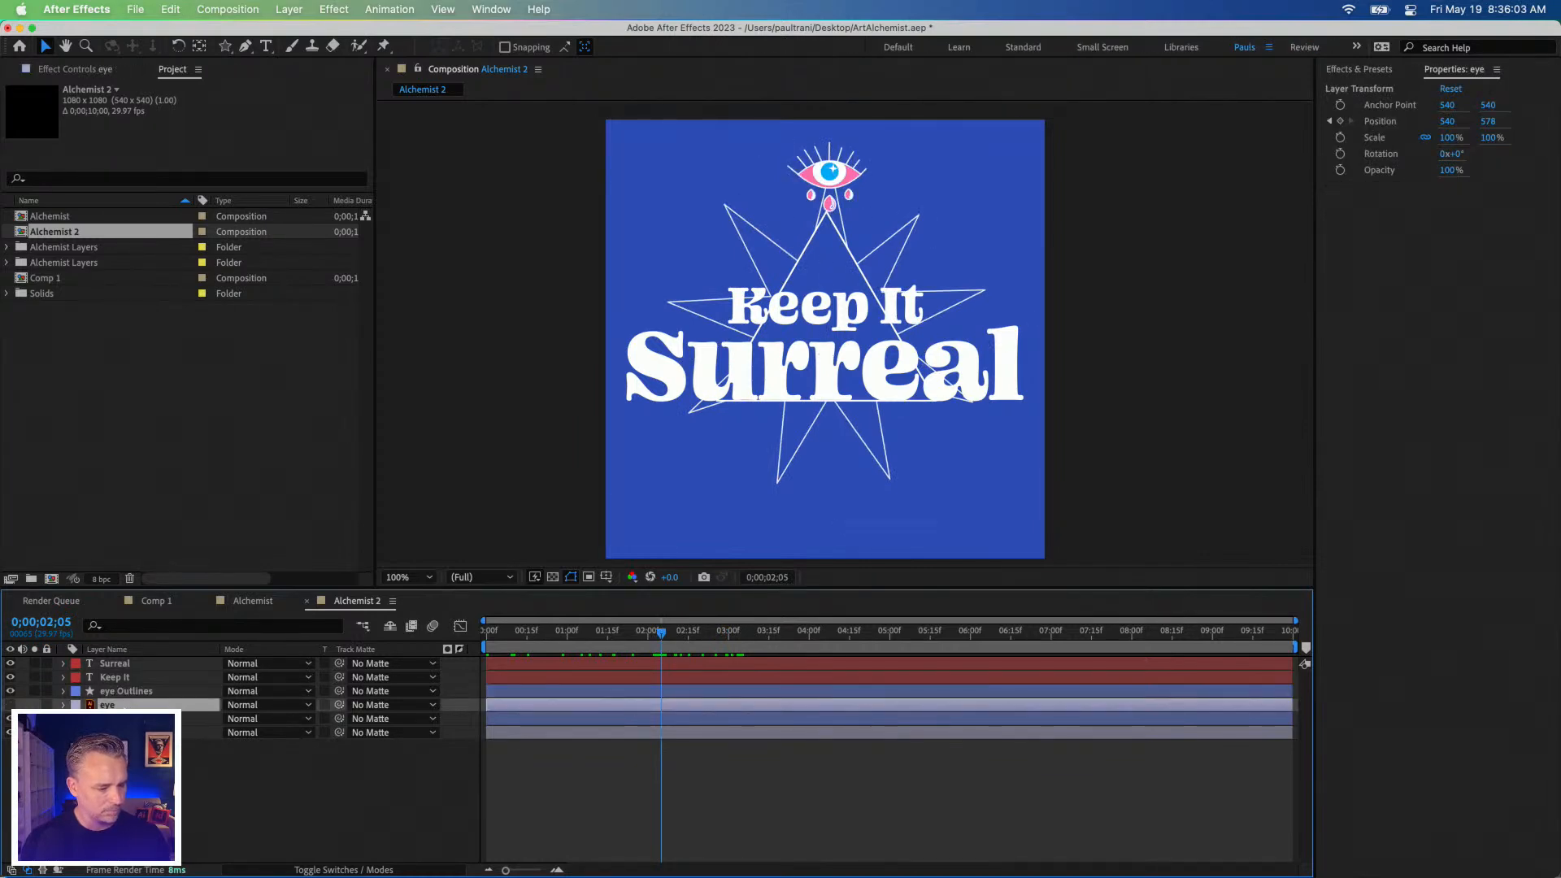
key("Delete")
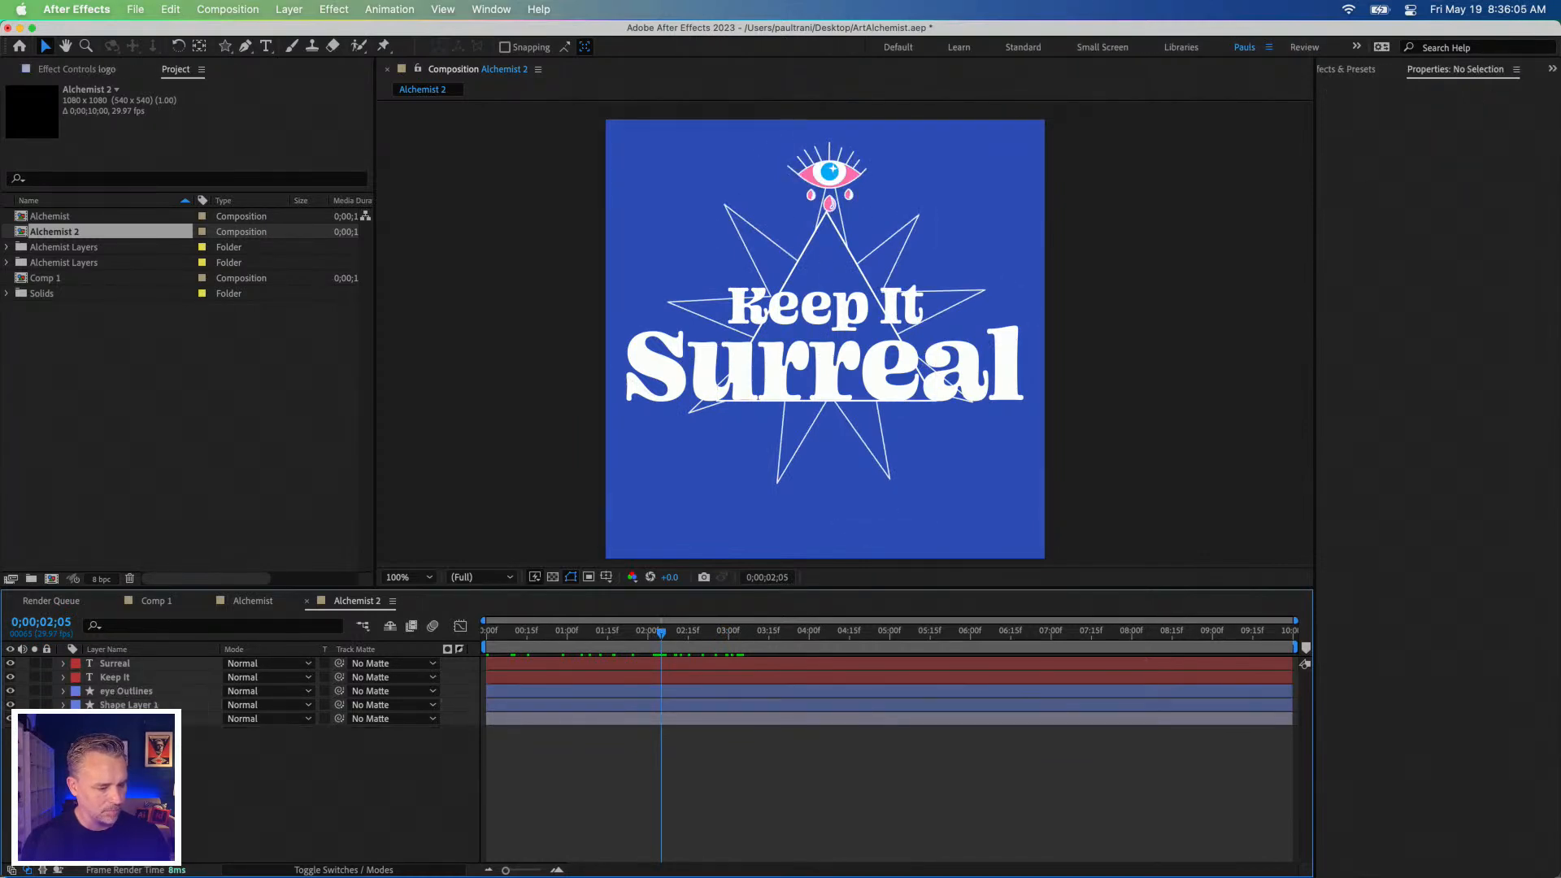
Delete the Shape Layer 1 star-lines layer from the Alchemist 2 composition.
left_click(10, 705)
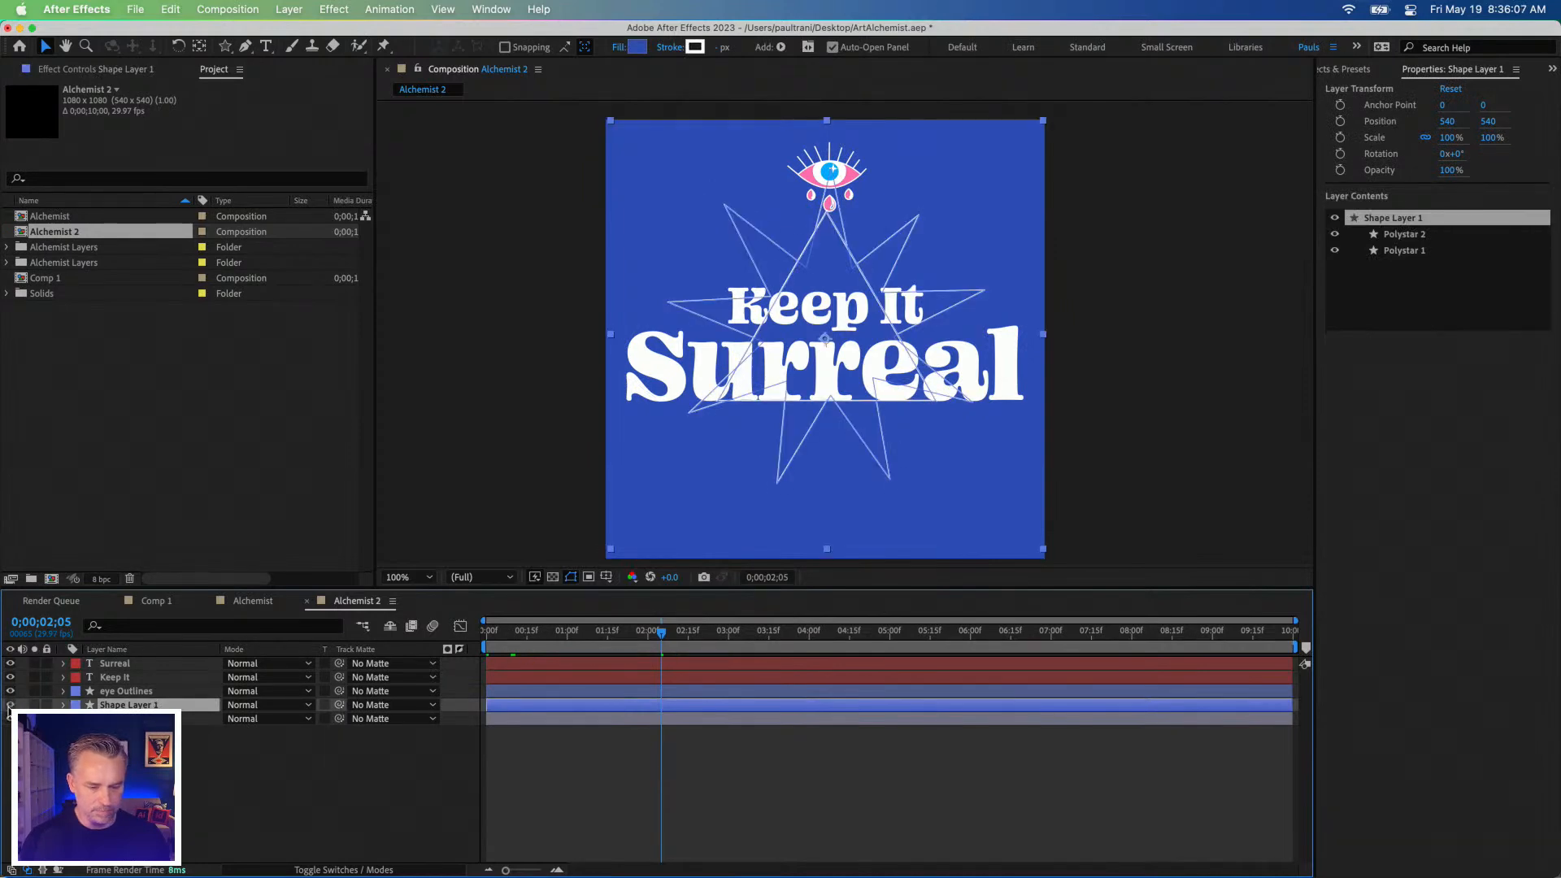
key("Delete")
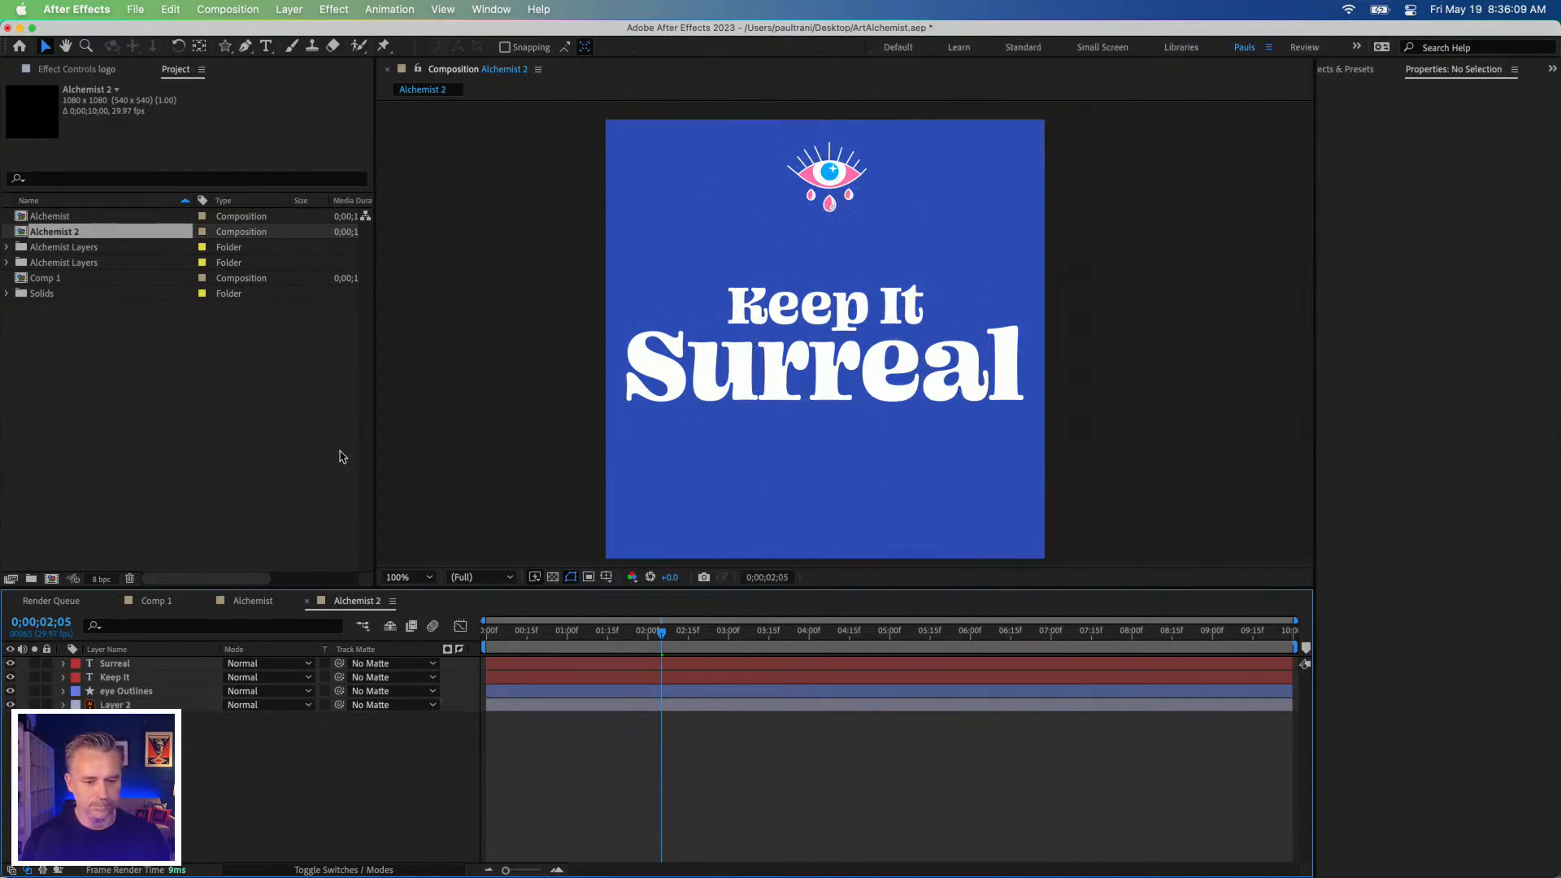
Lower the eye Outlines layer by setting its Position keyframe at 0;00;01;00 to 540, 688.
left_click(104, 692)
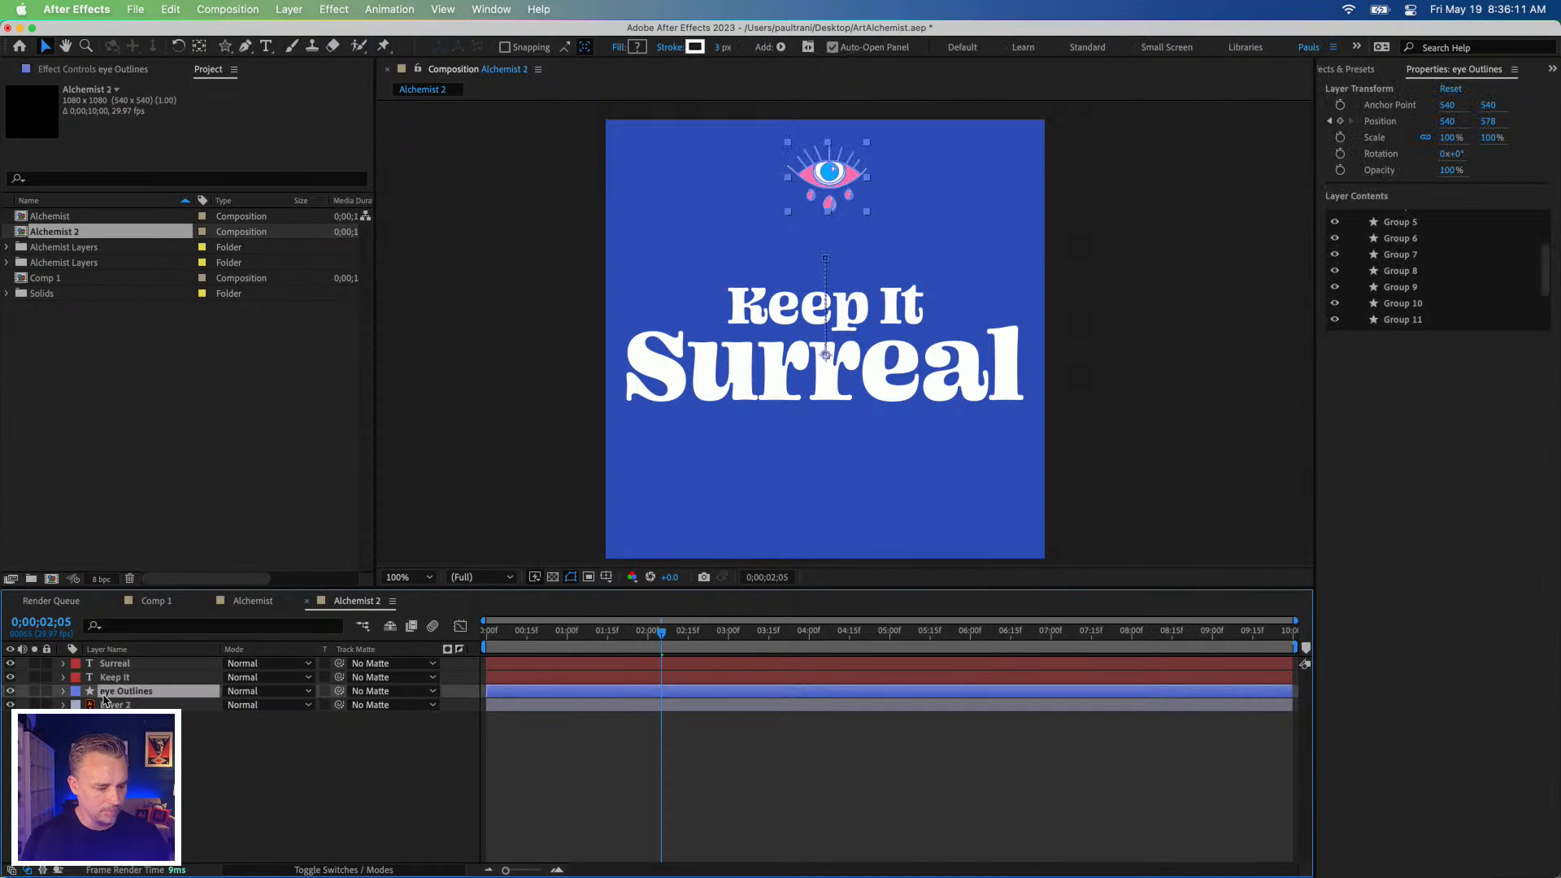
key("u")
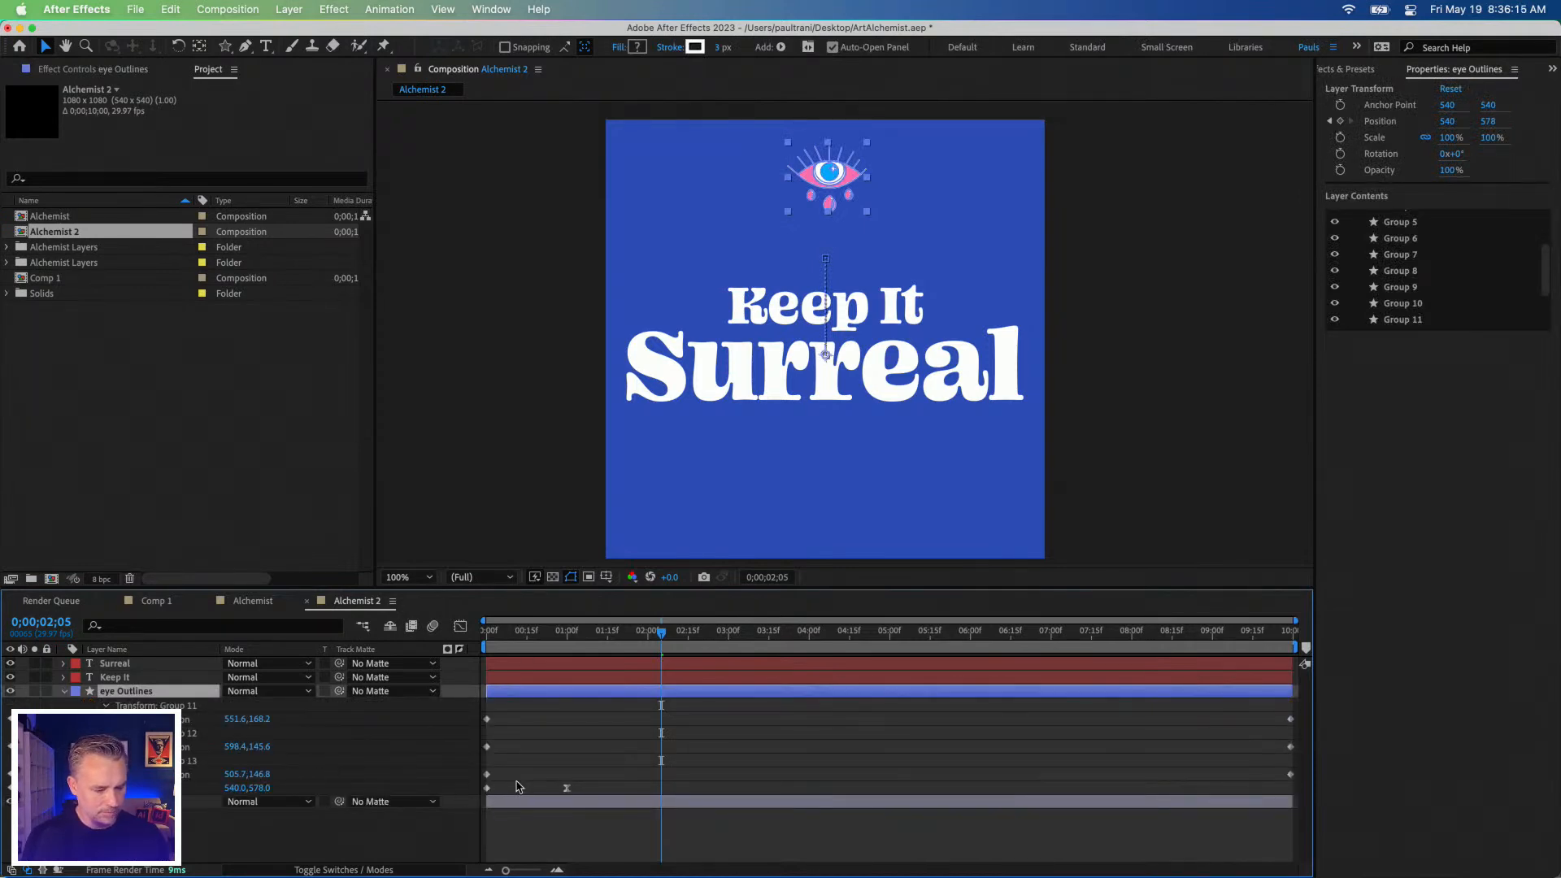
left_click(566, 634)
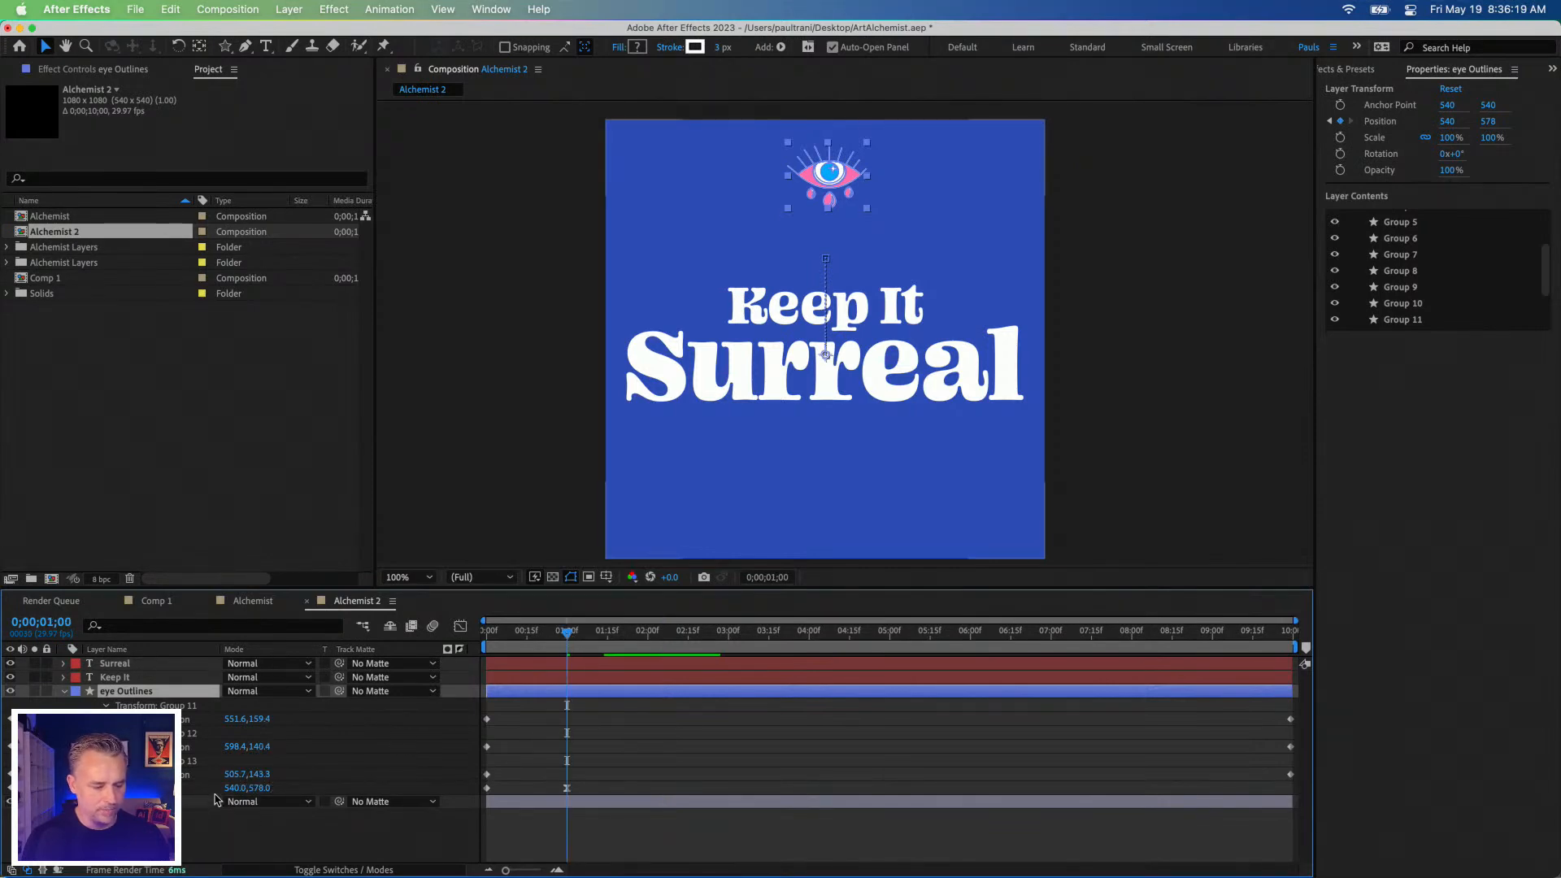
left_click_drag(235, 787, 349, 789)
key("super+z")
key("space")
key("space")
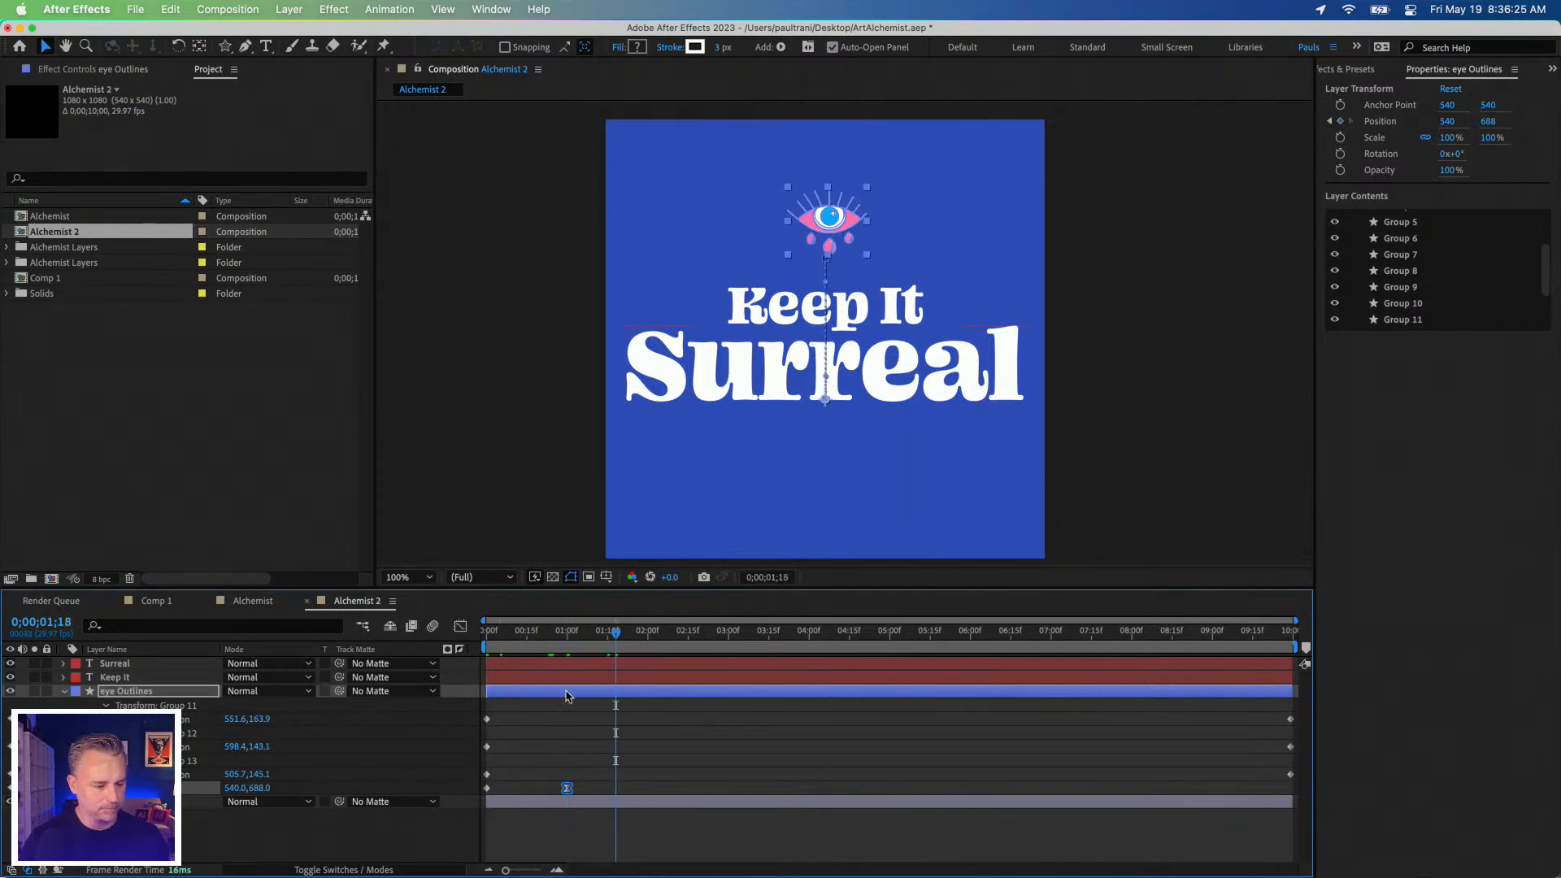
left_click(382, 749)
left_click(146, 692)
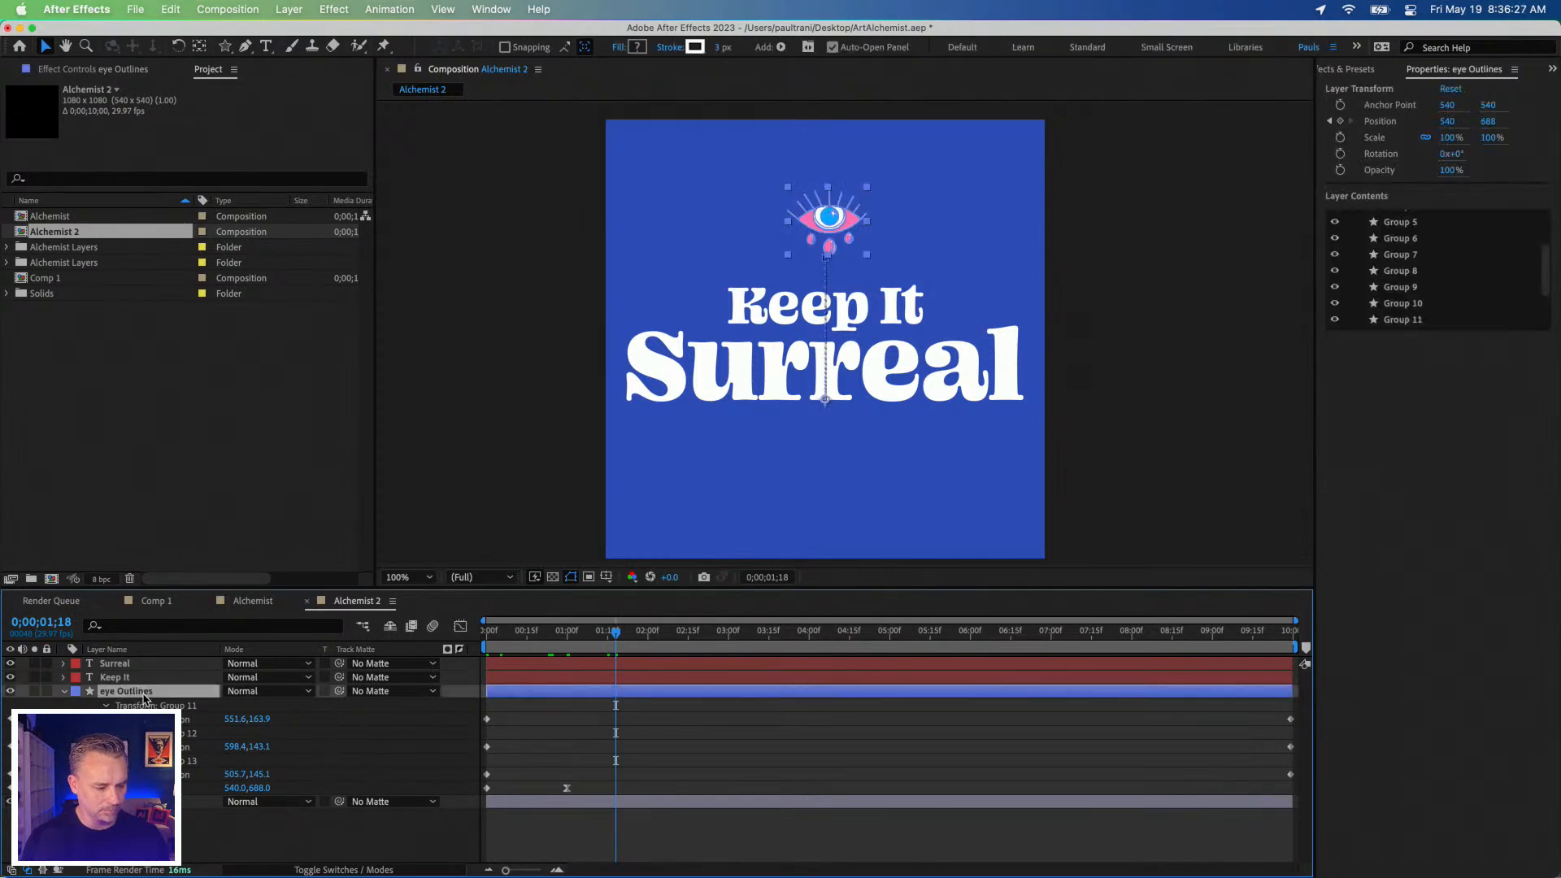
key("u")
Preview the Alchemist 2 animation to check where the eye lands above the text.
left_click(261, 759)
left_click(773, 372)
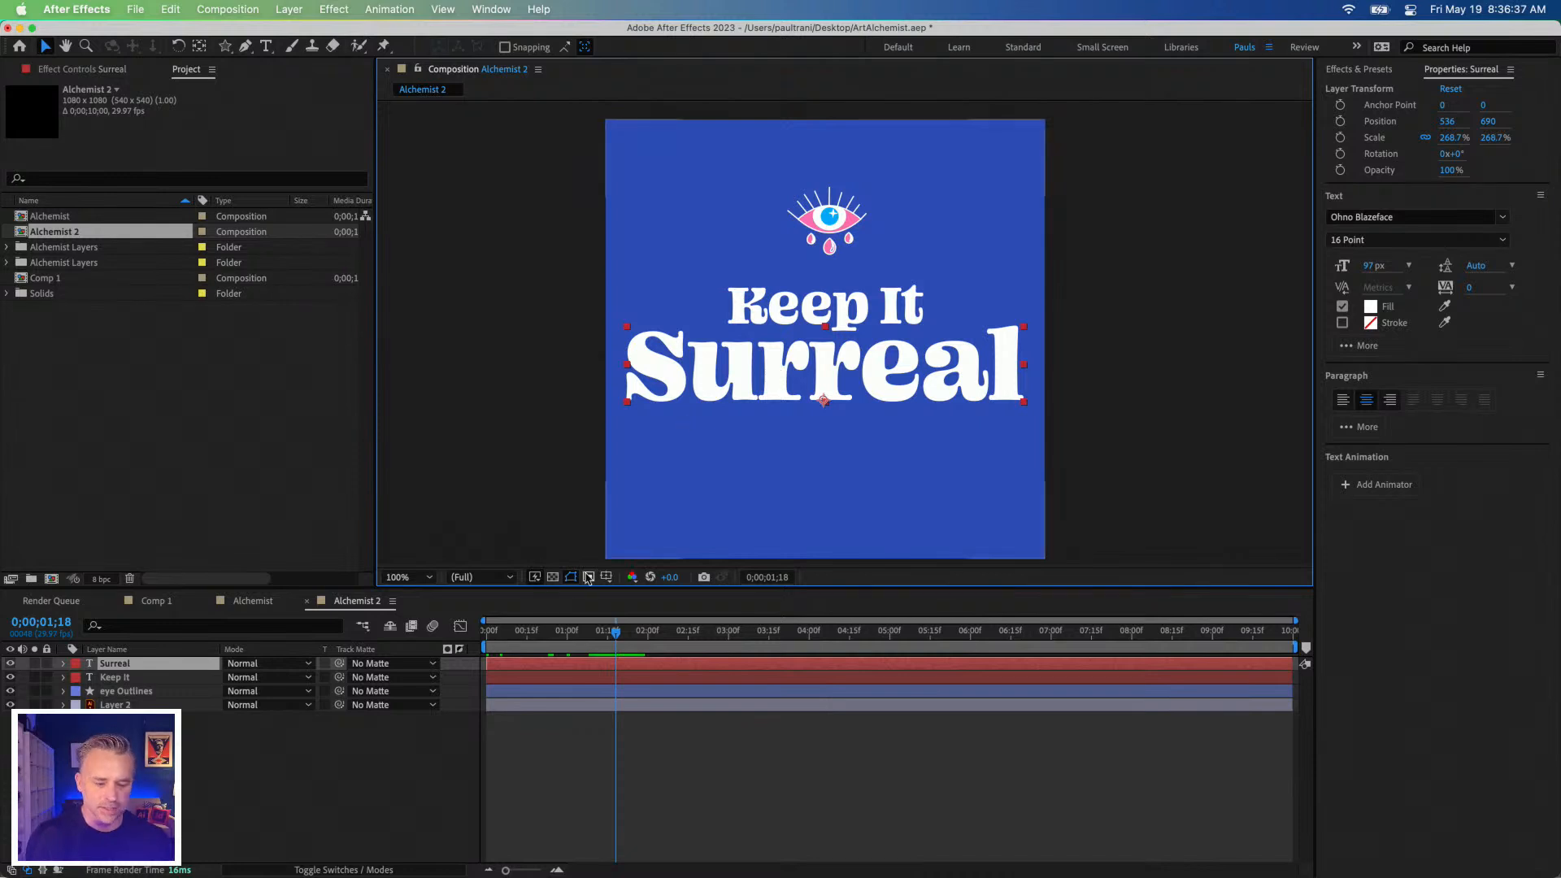
key("space")
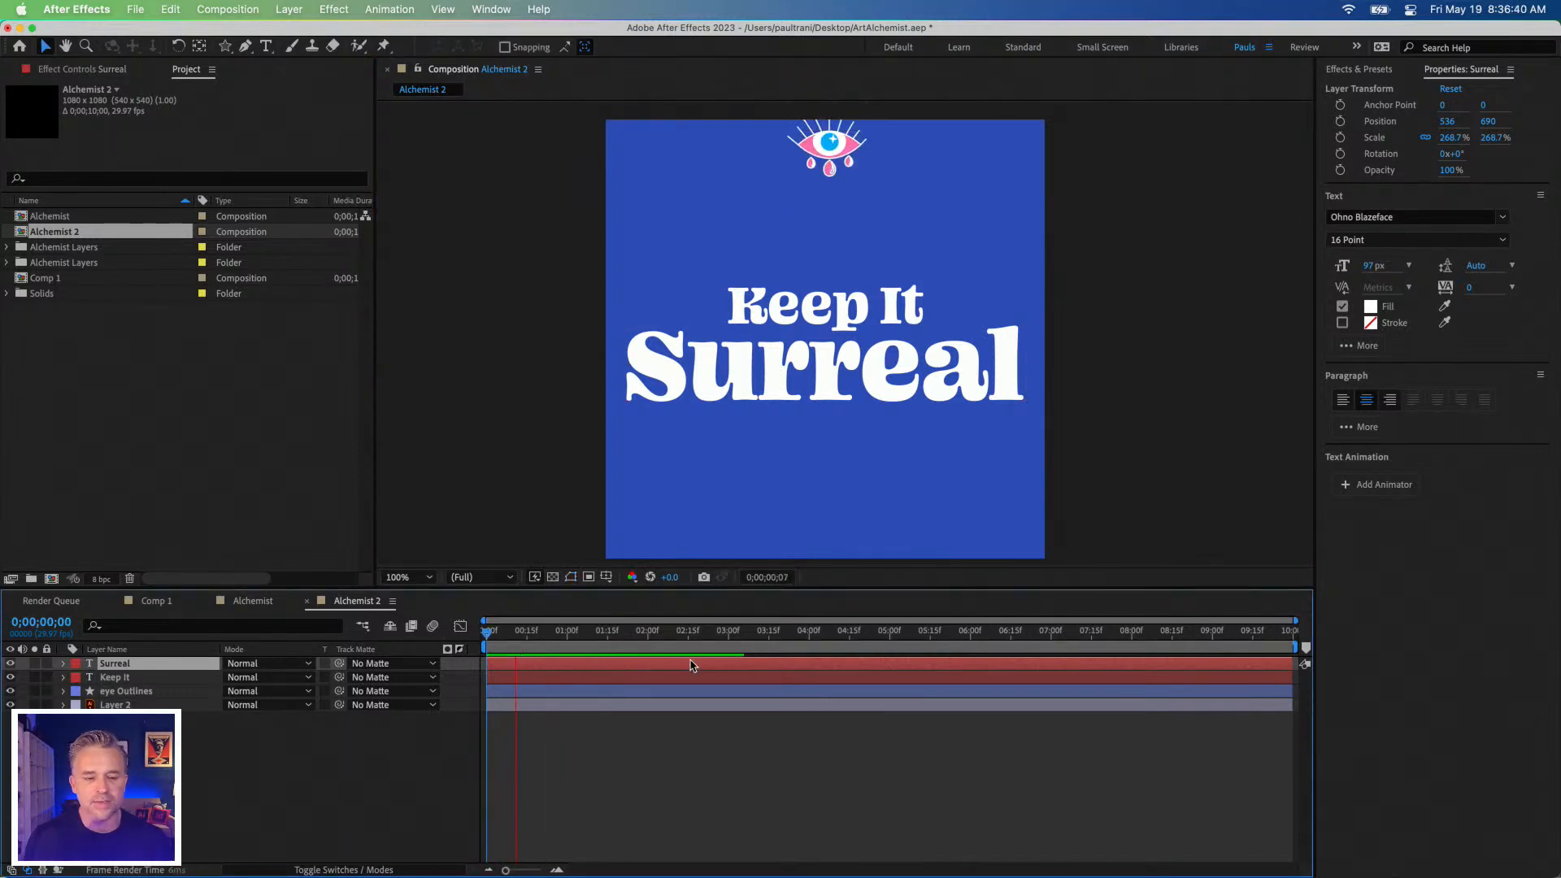
key("space")
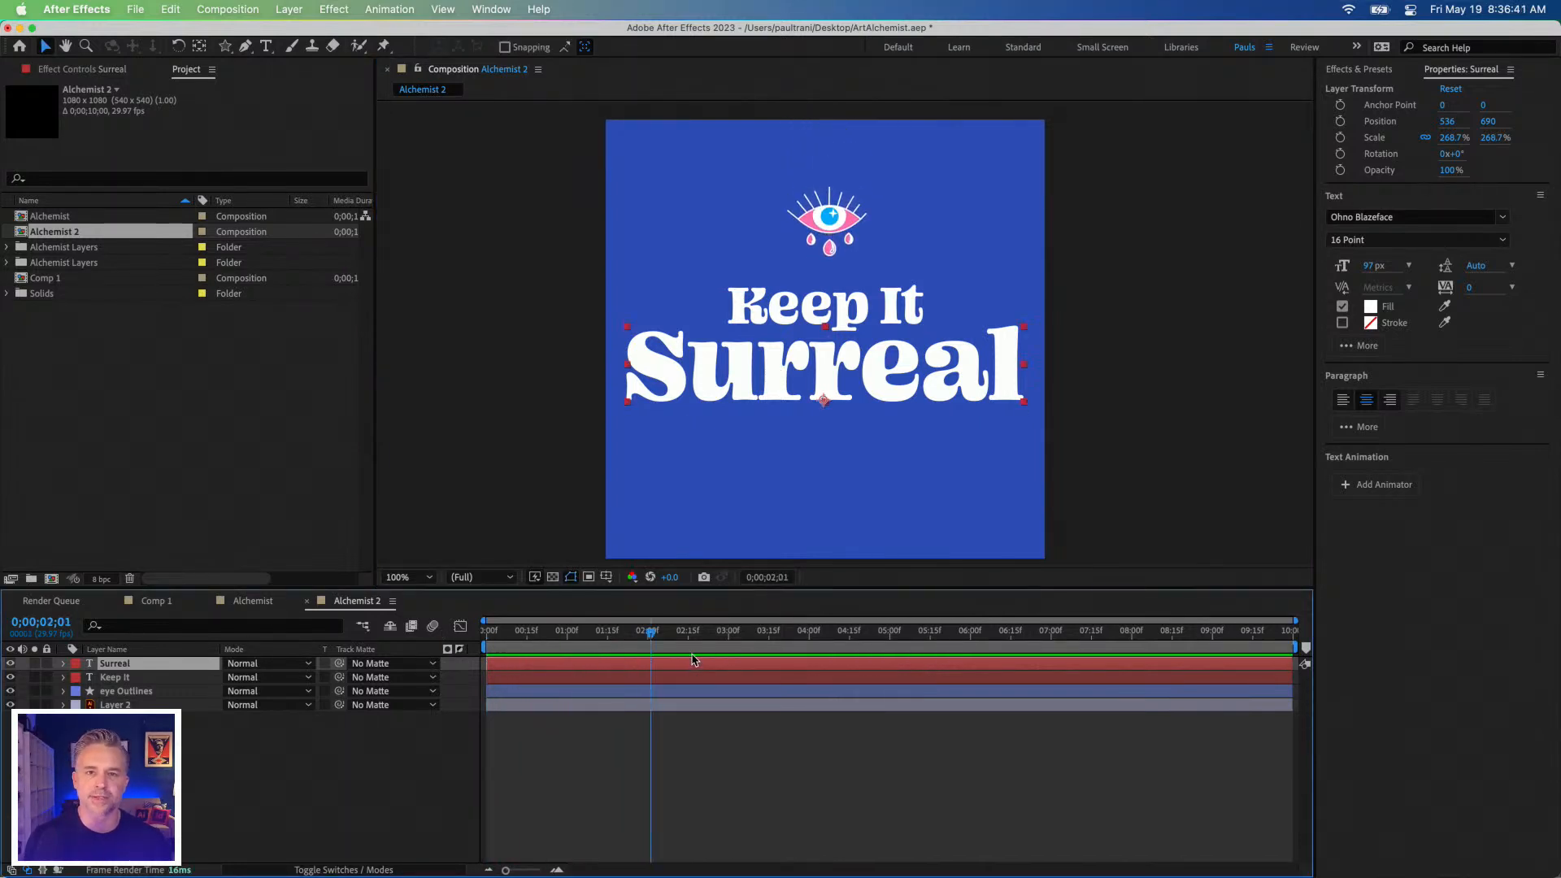
Switch to Chrome and open the Adobe Firefly website at firefly.adobe.com.
mouse_move(737, 876)
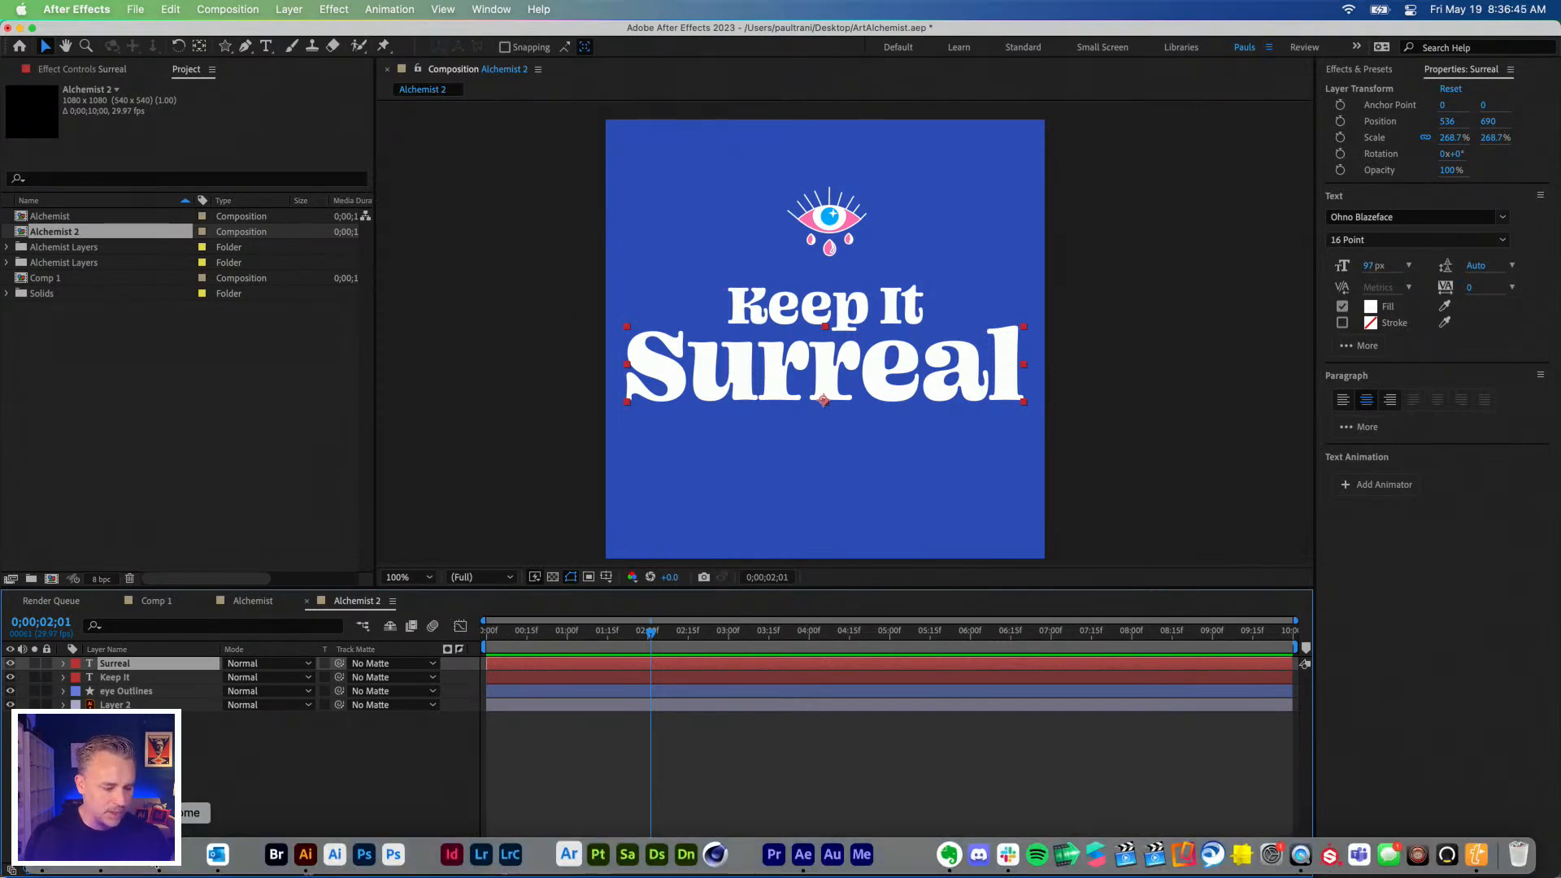
left_click(159, 855)
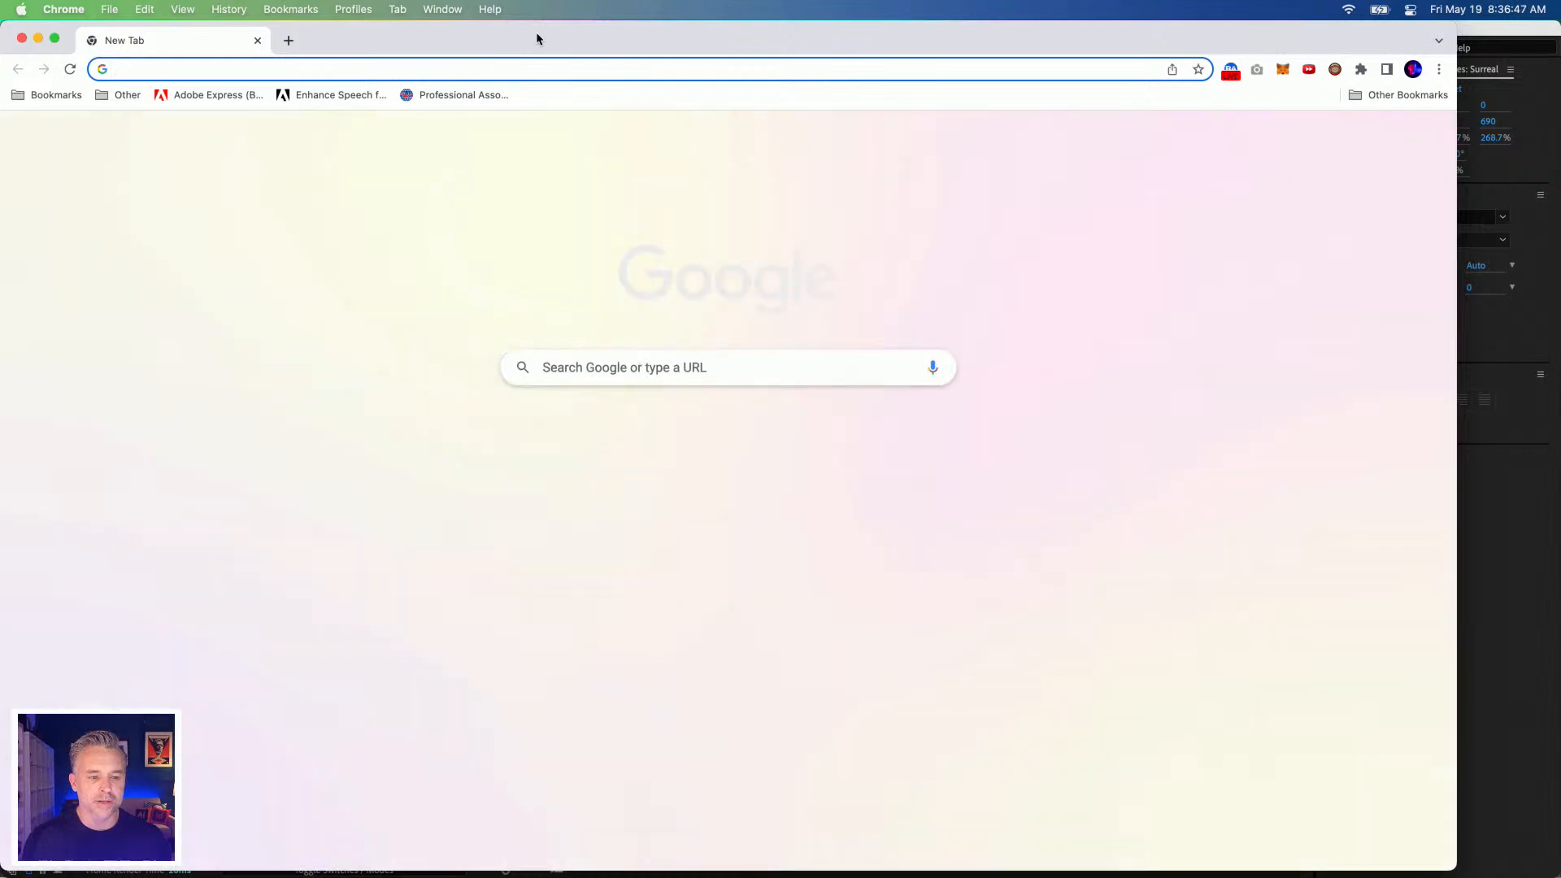
left_click_drag(537, 39, 604, 44)
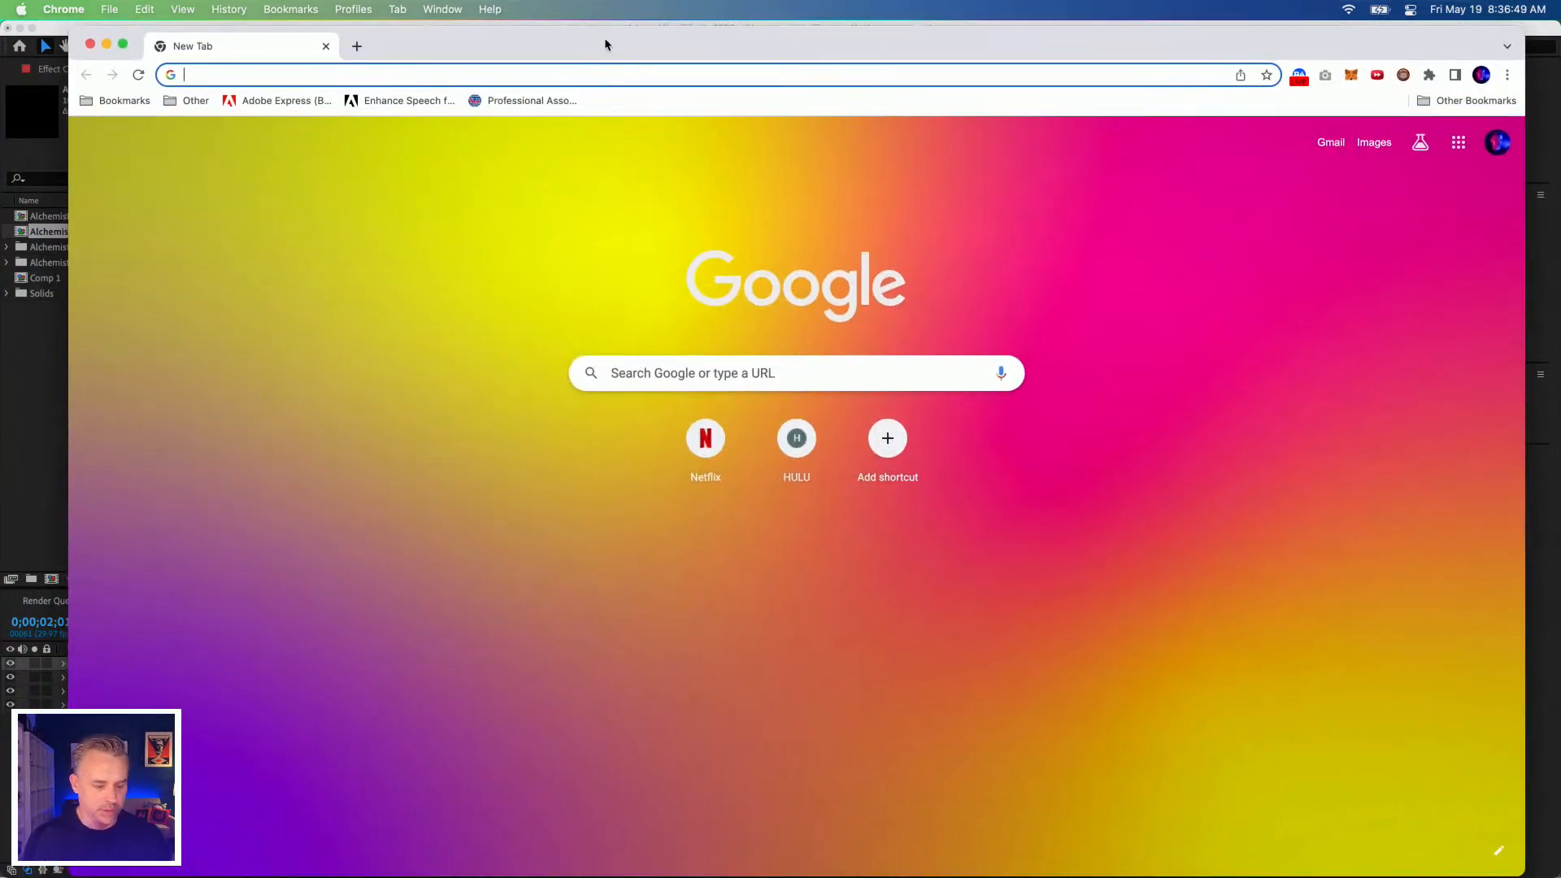
type("f")
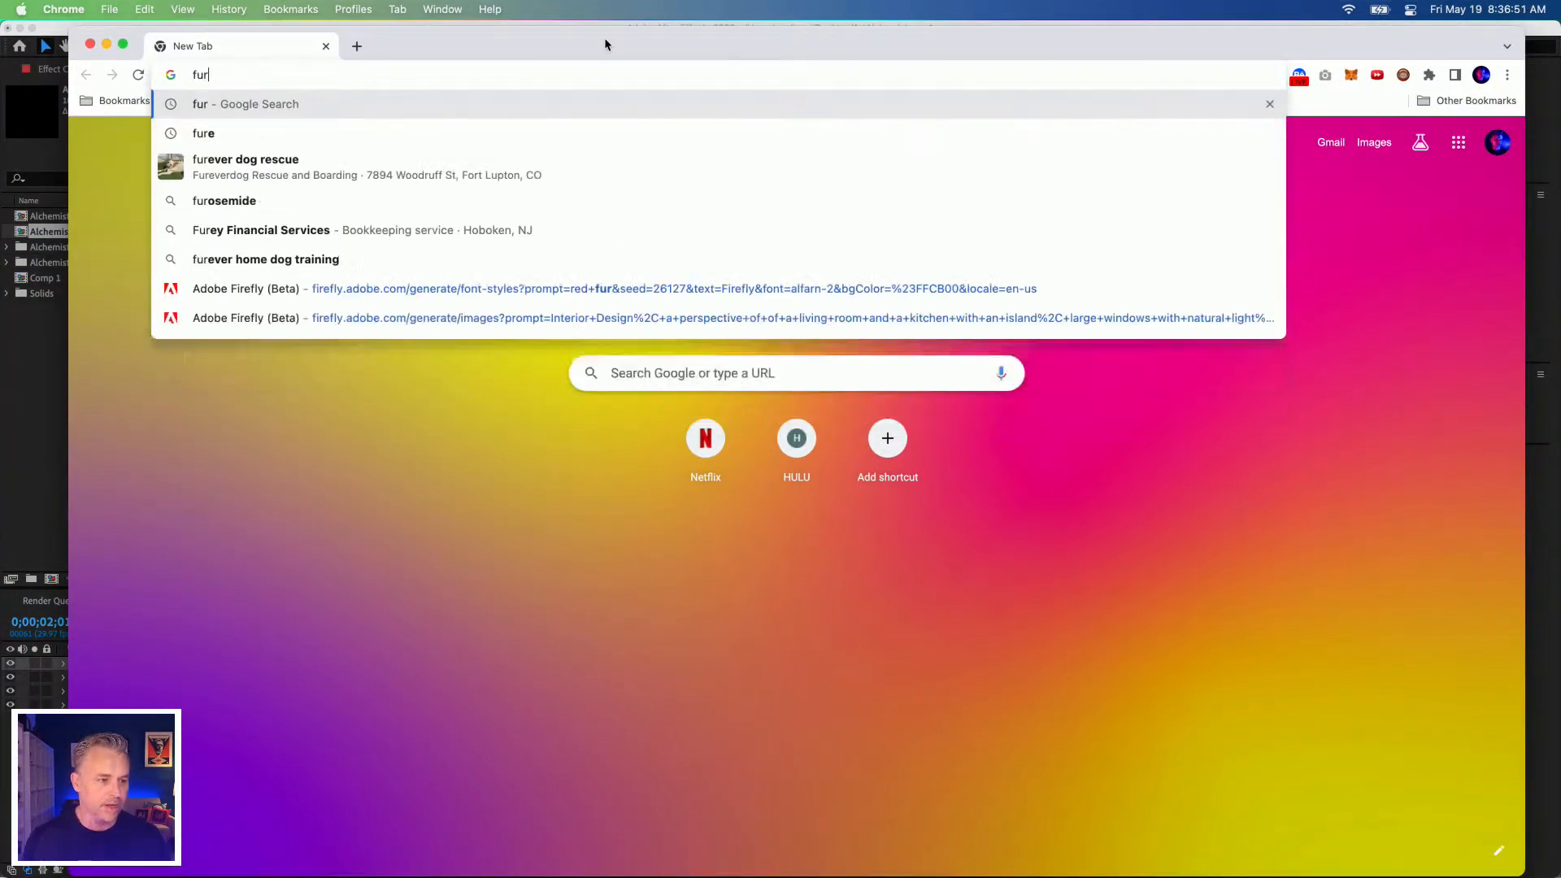
type("ire")
key("Return")
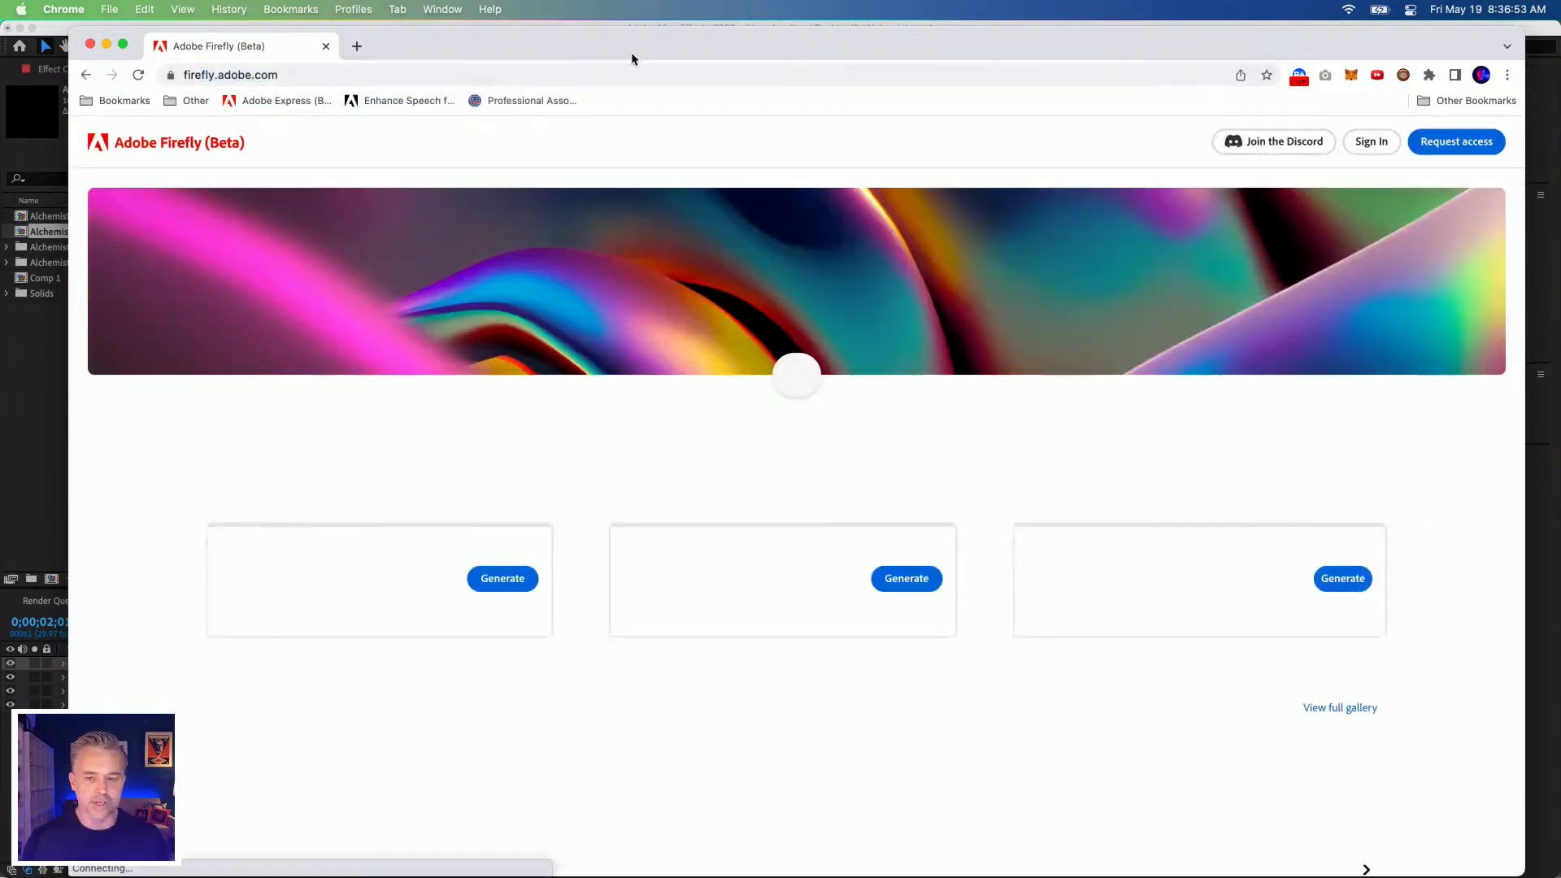
Sign in to Adobe Firefly with the filled-in e-mail address, choosing the Company or School Account.
type("painting of mo")
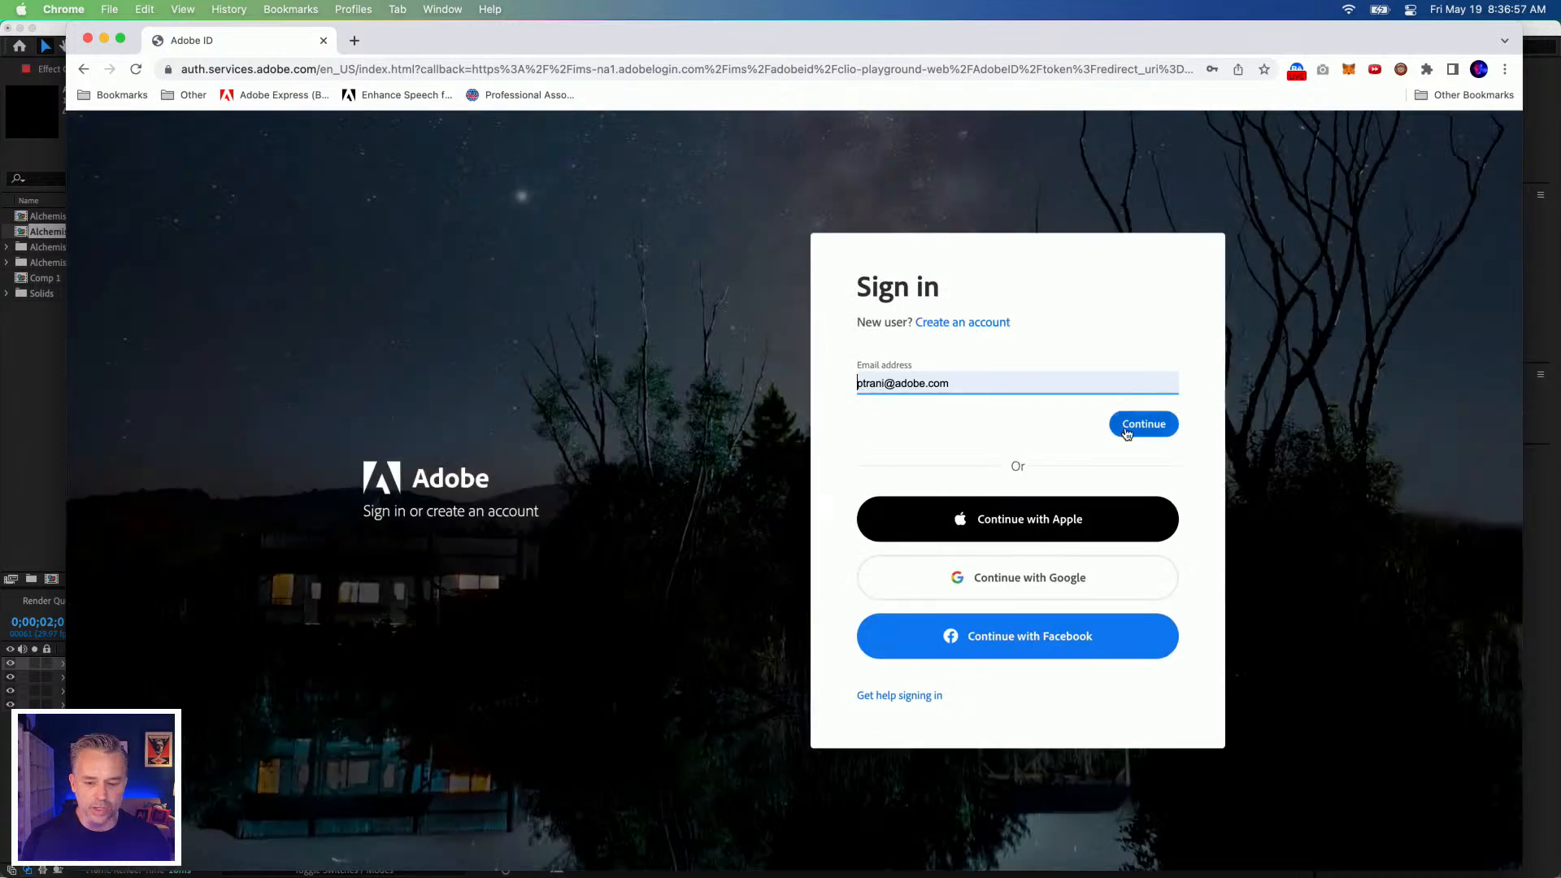
left_click(1125, 423)
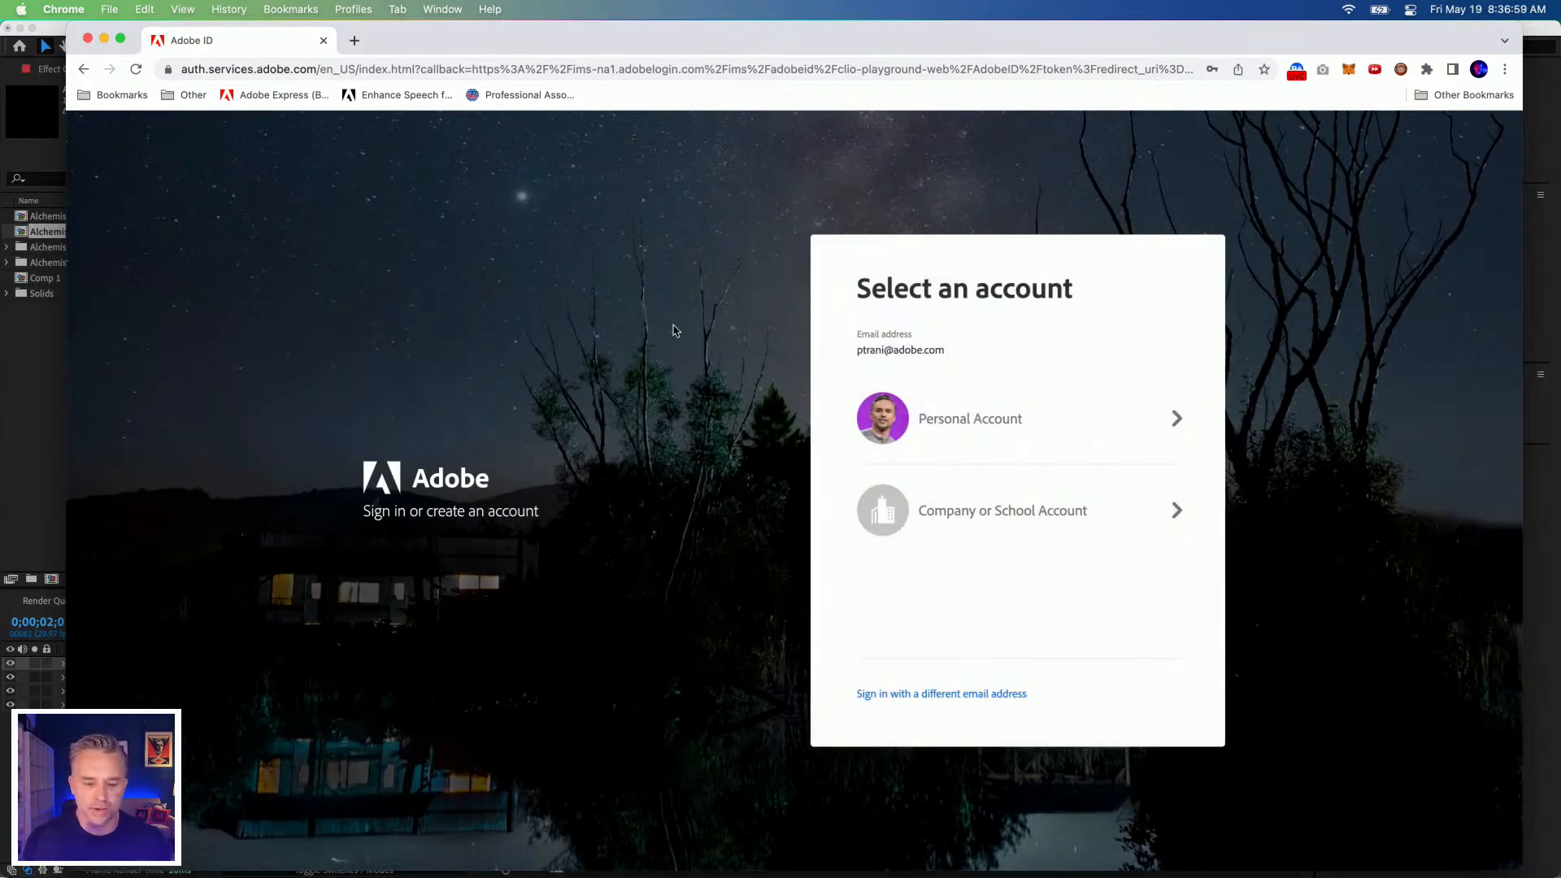
left_click(966, 512)
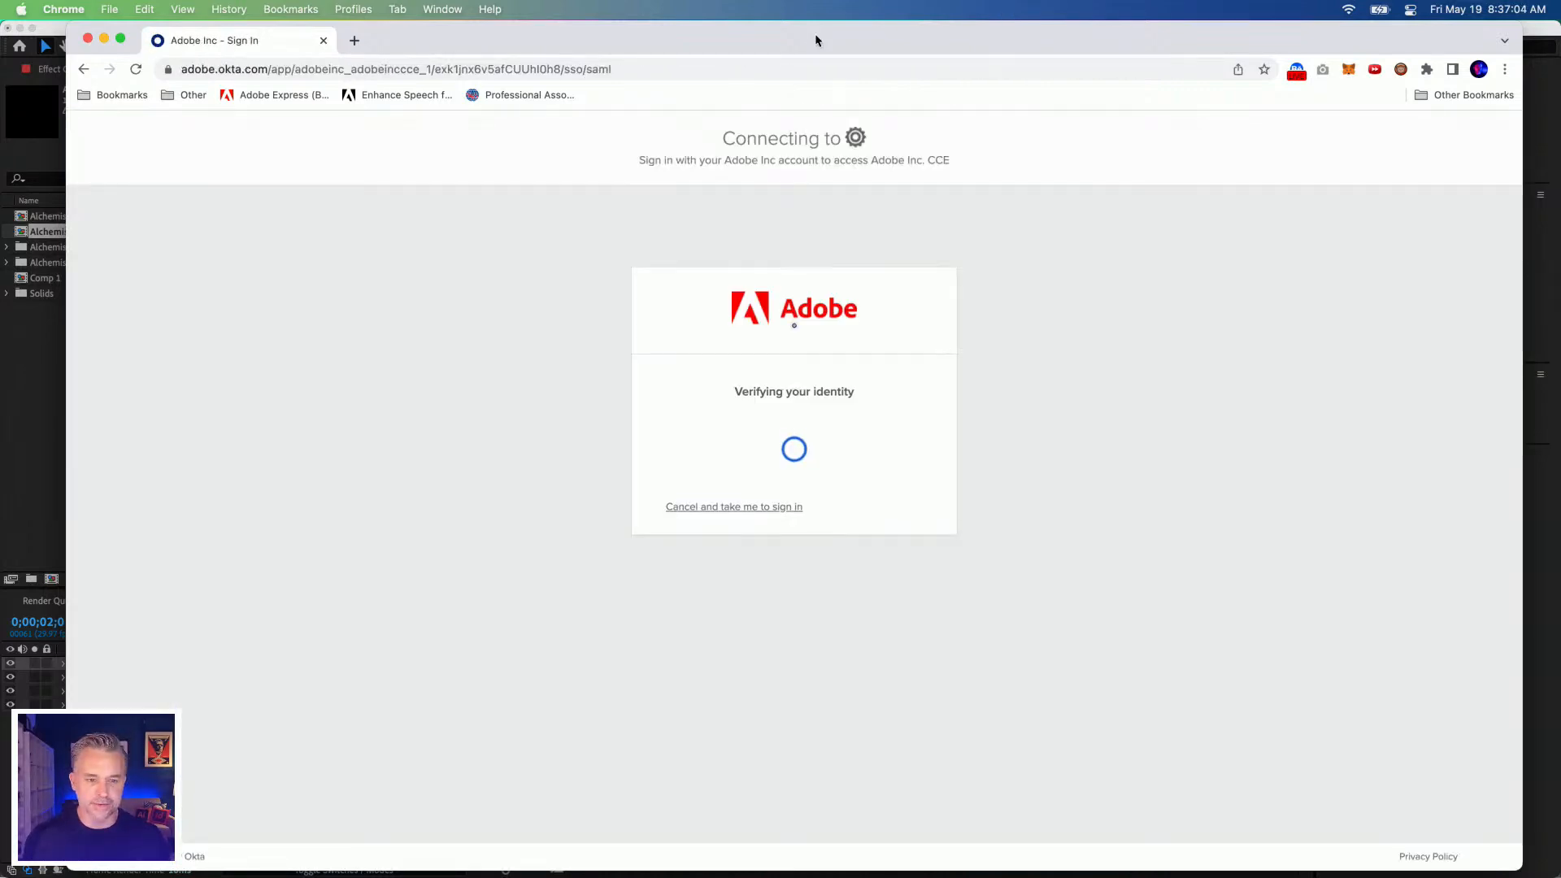
left_click_drag(815, 33, 735, 737)
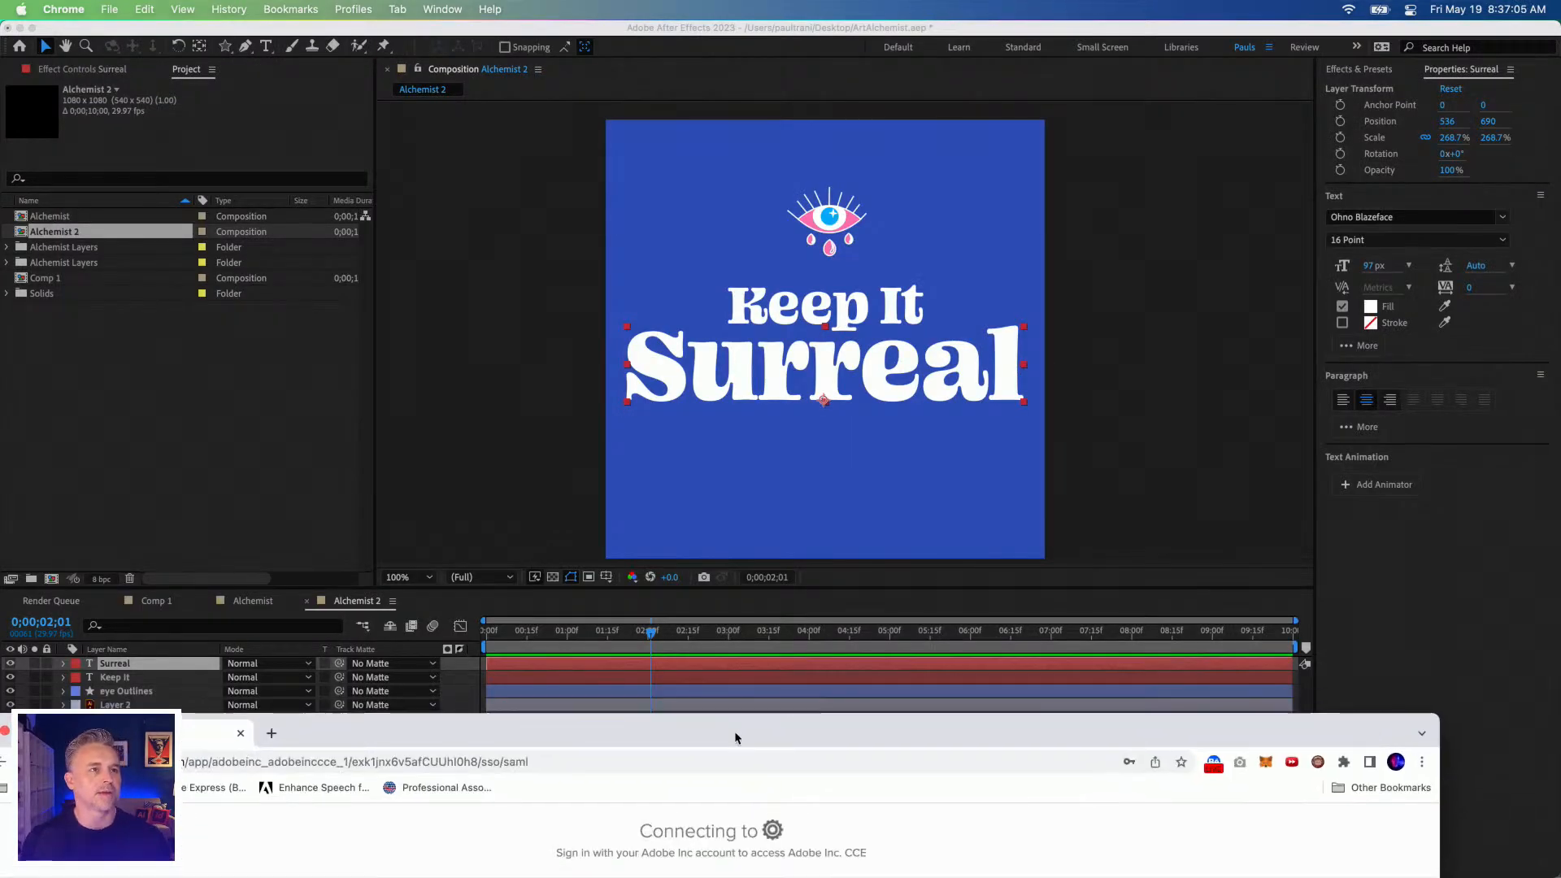
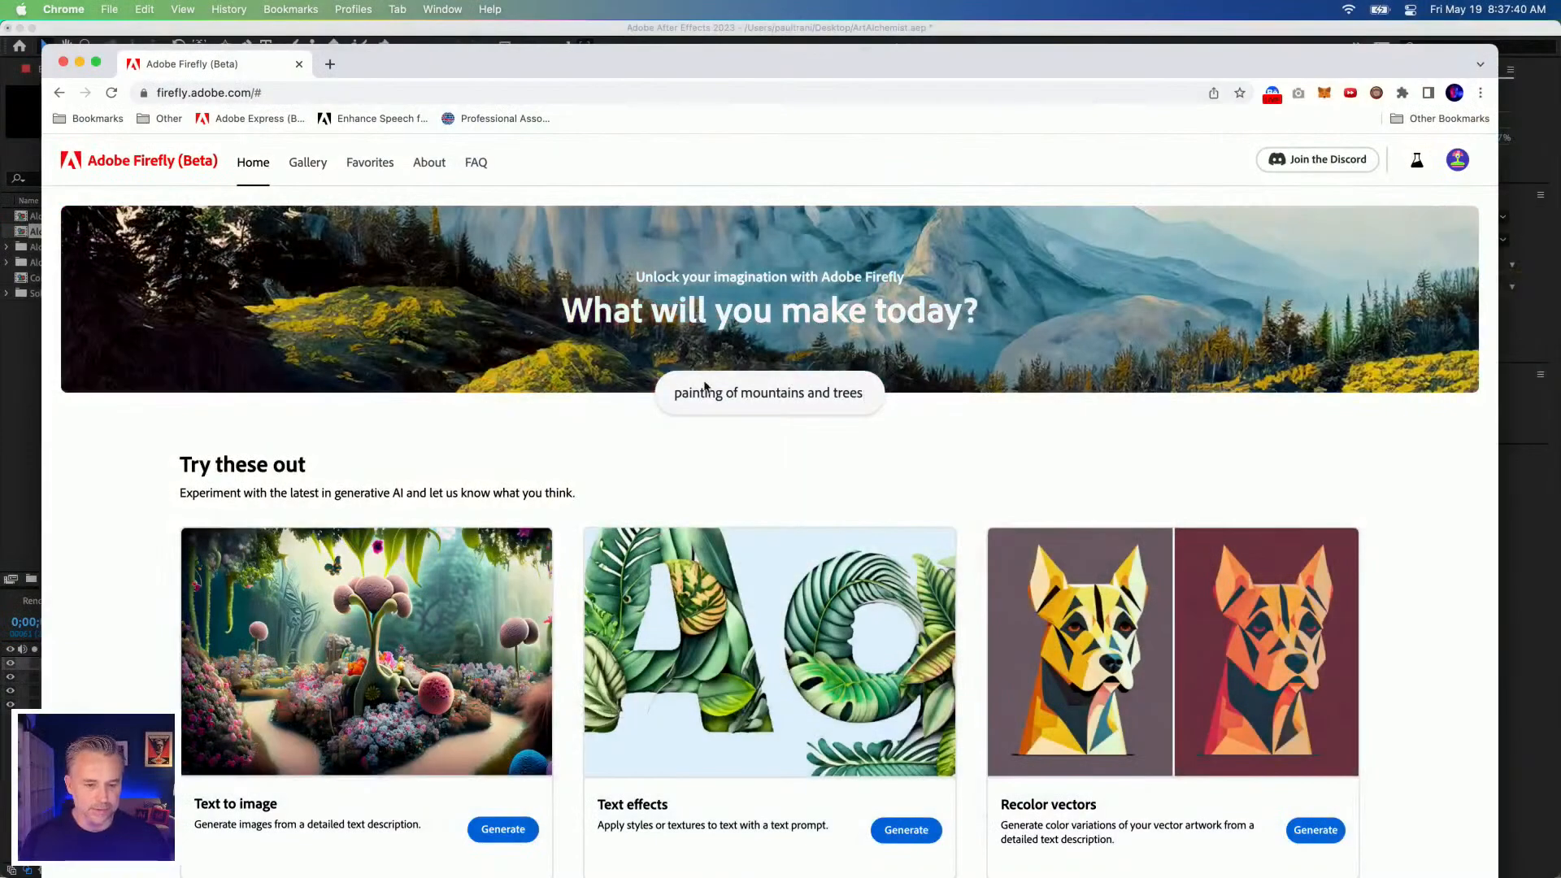
Open Firefly's Text effects generator and enter SURREAL as the text.
scroll(707, 377, "down", 3)
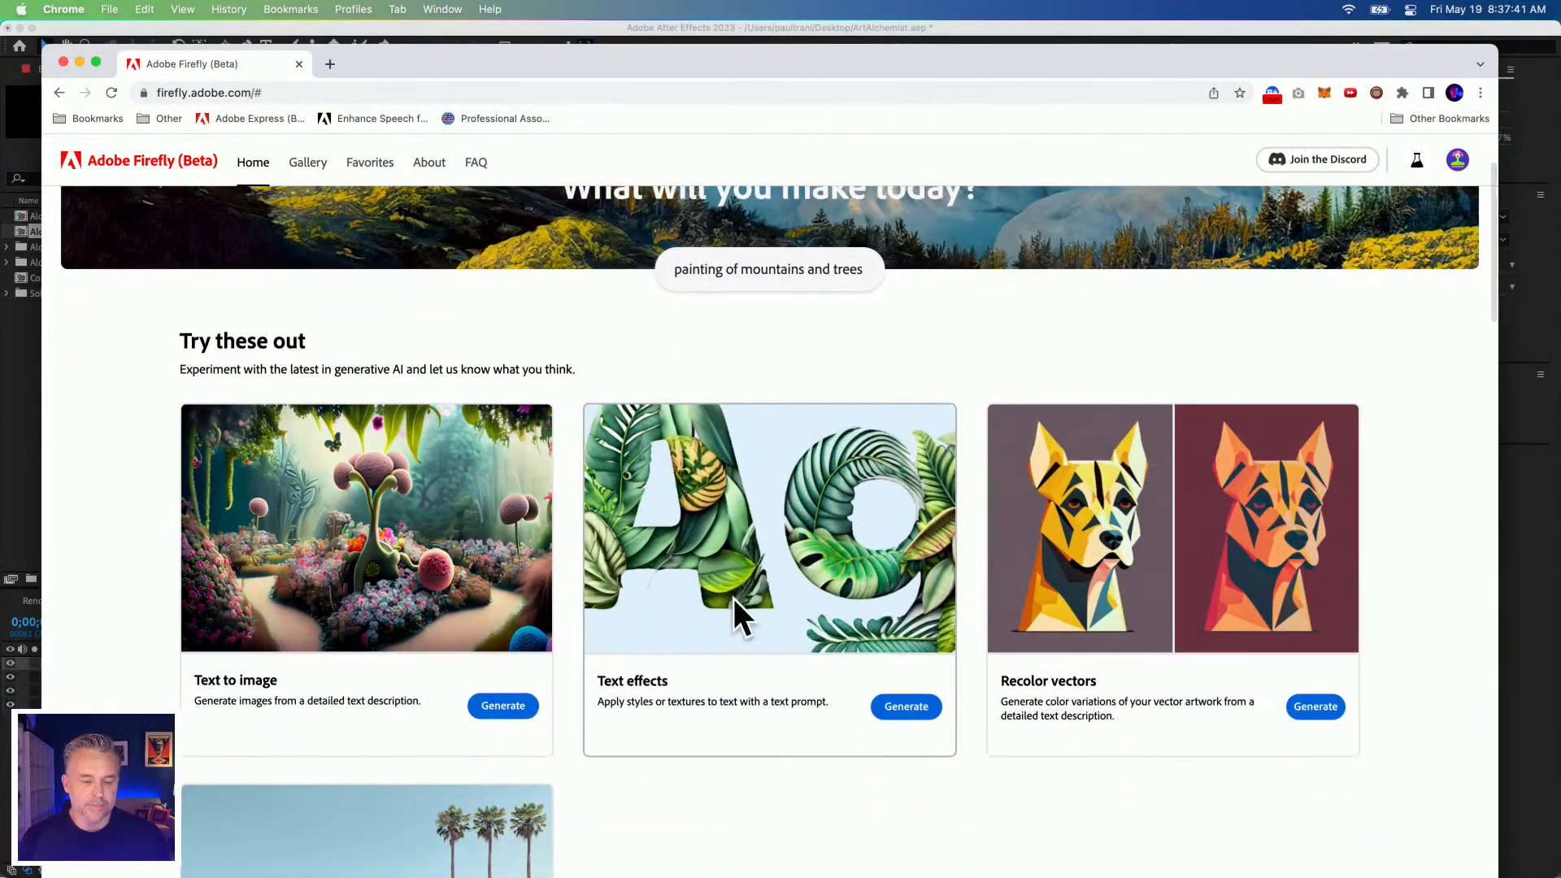
scroll(599, 190, "up", 2)
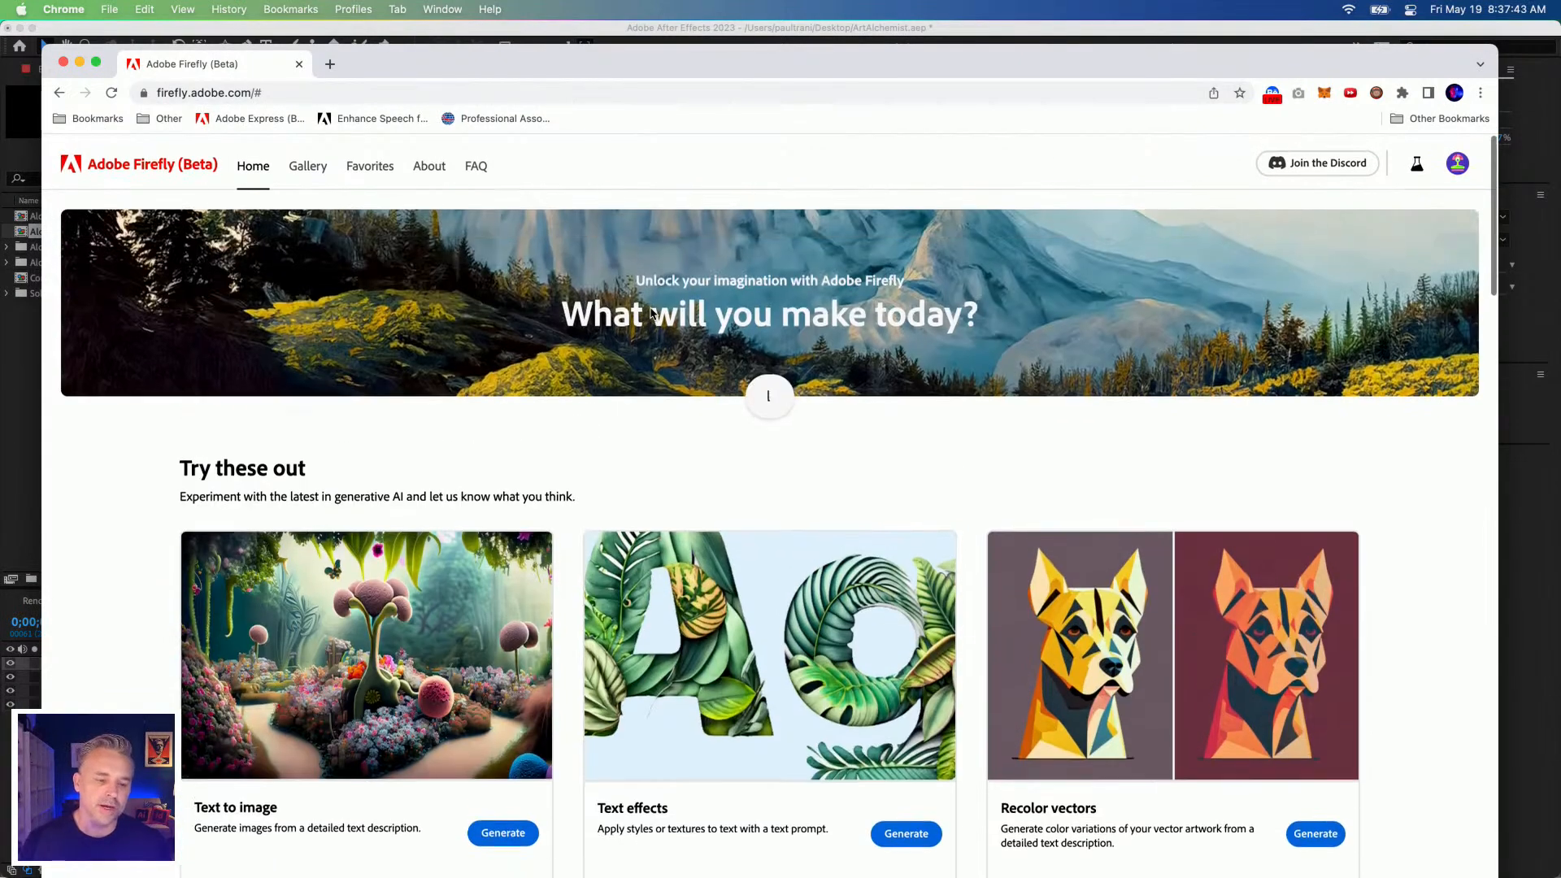
scroll(699, 455, "down", 1)
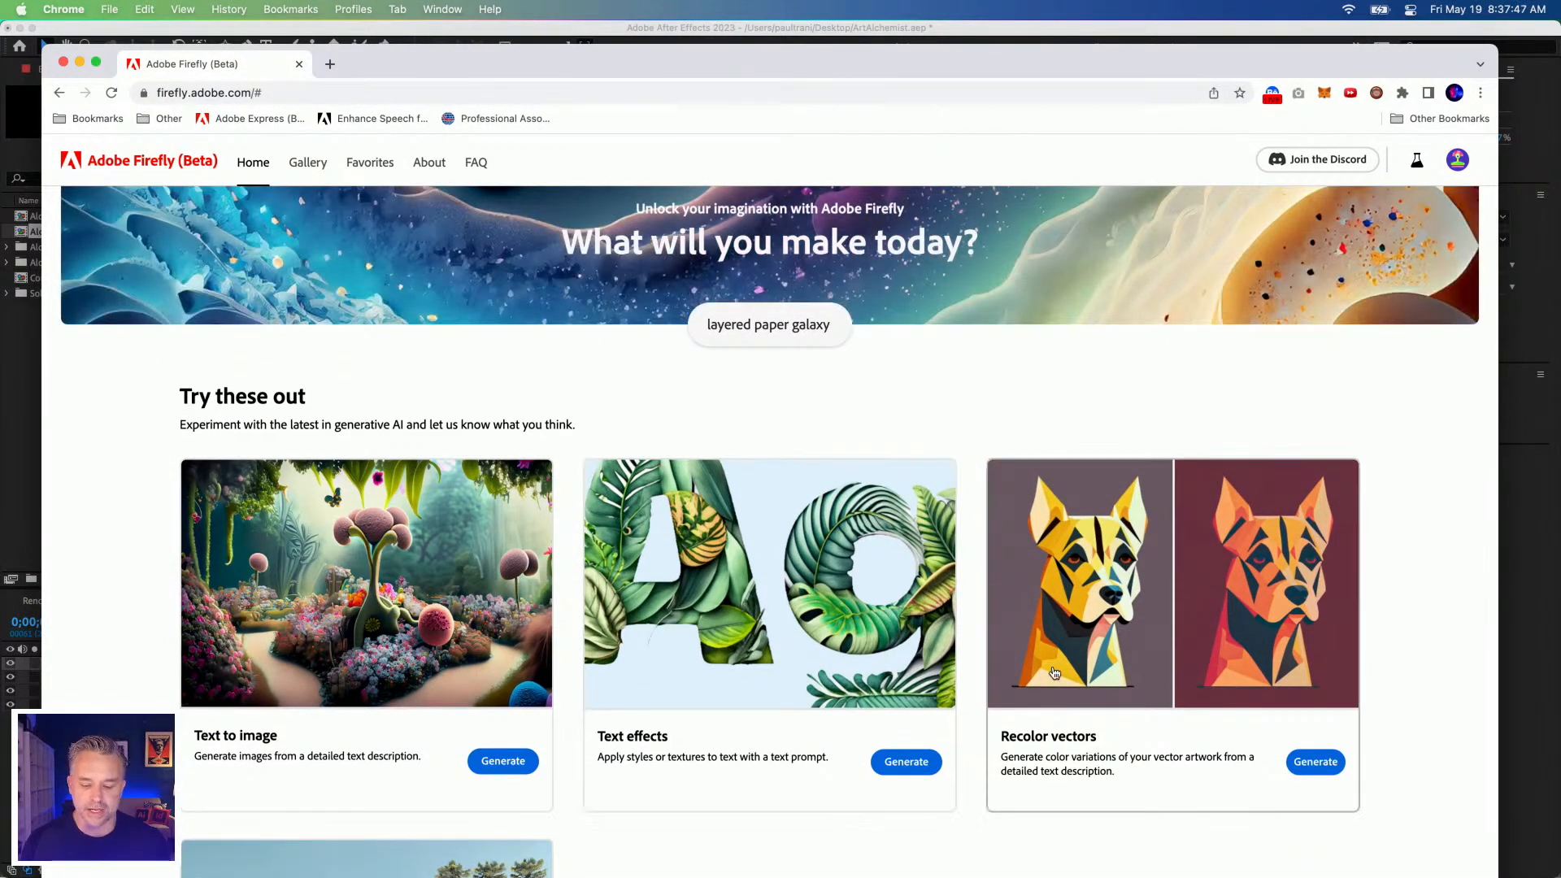
scroll(896, 642, "down", 3)
scroll(773, 383, "up", 3)
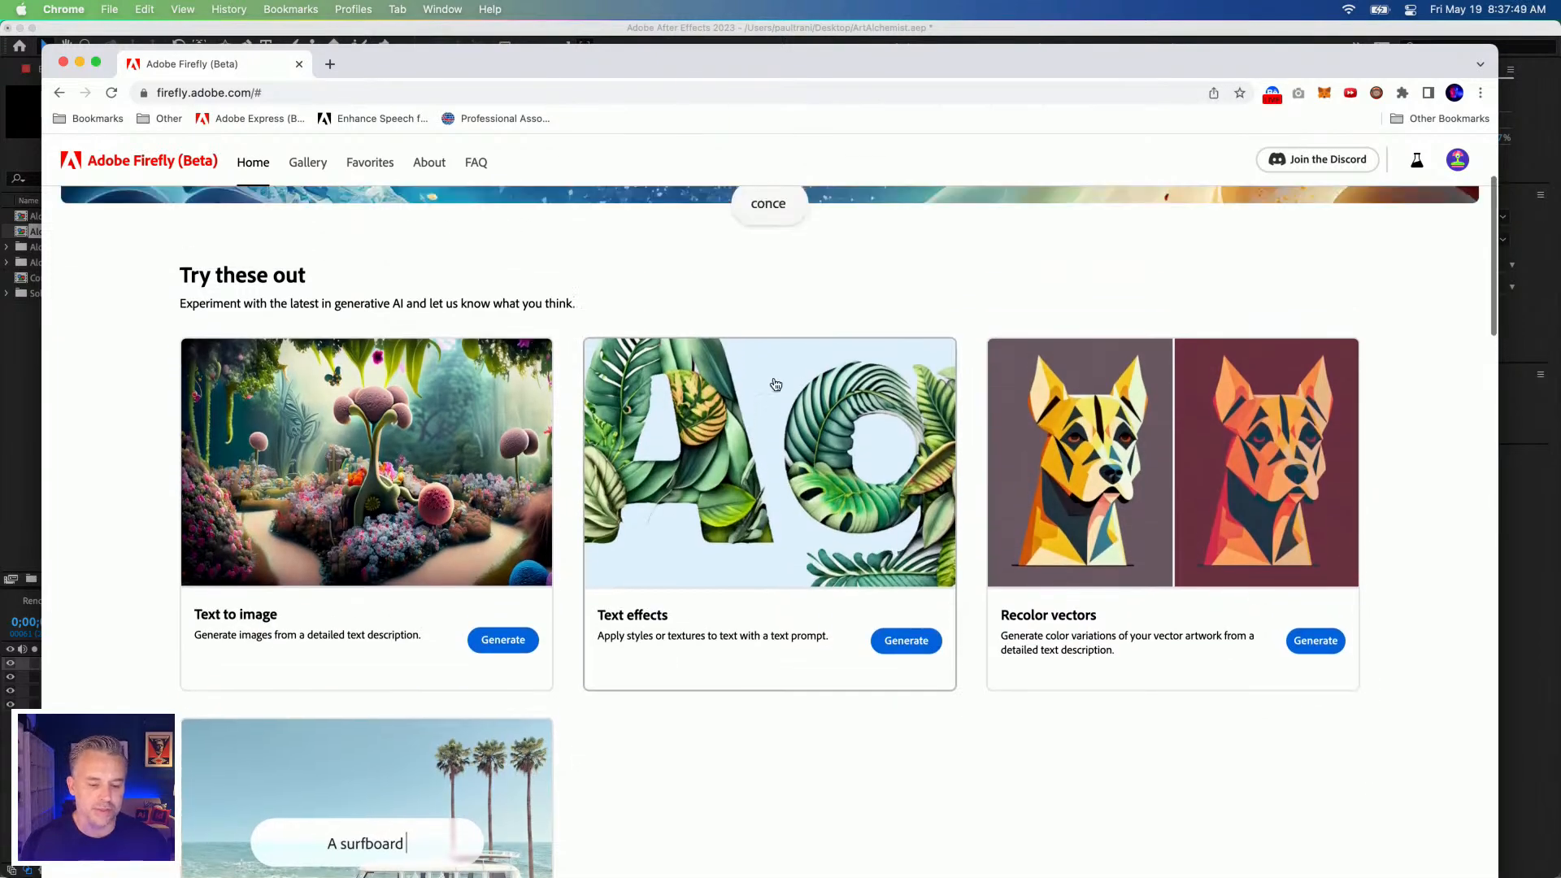
left_click(756, 600)
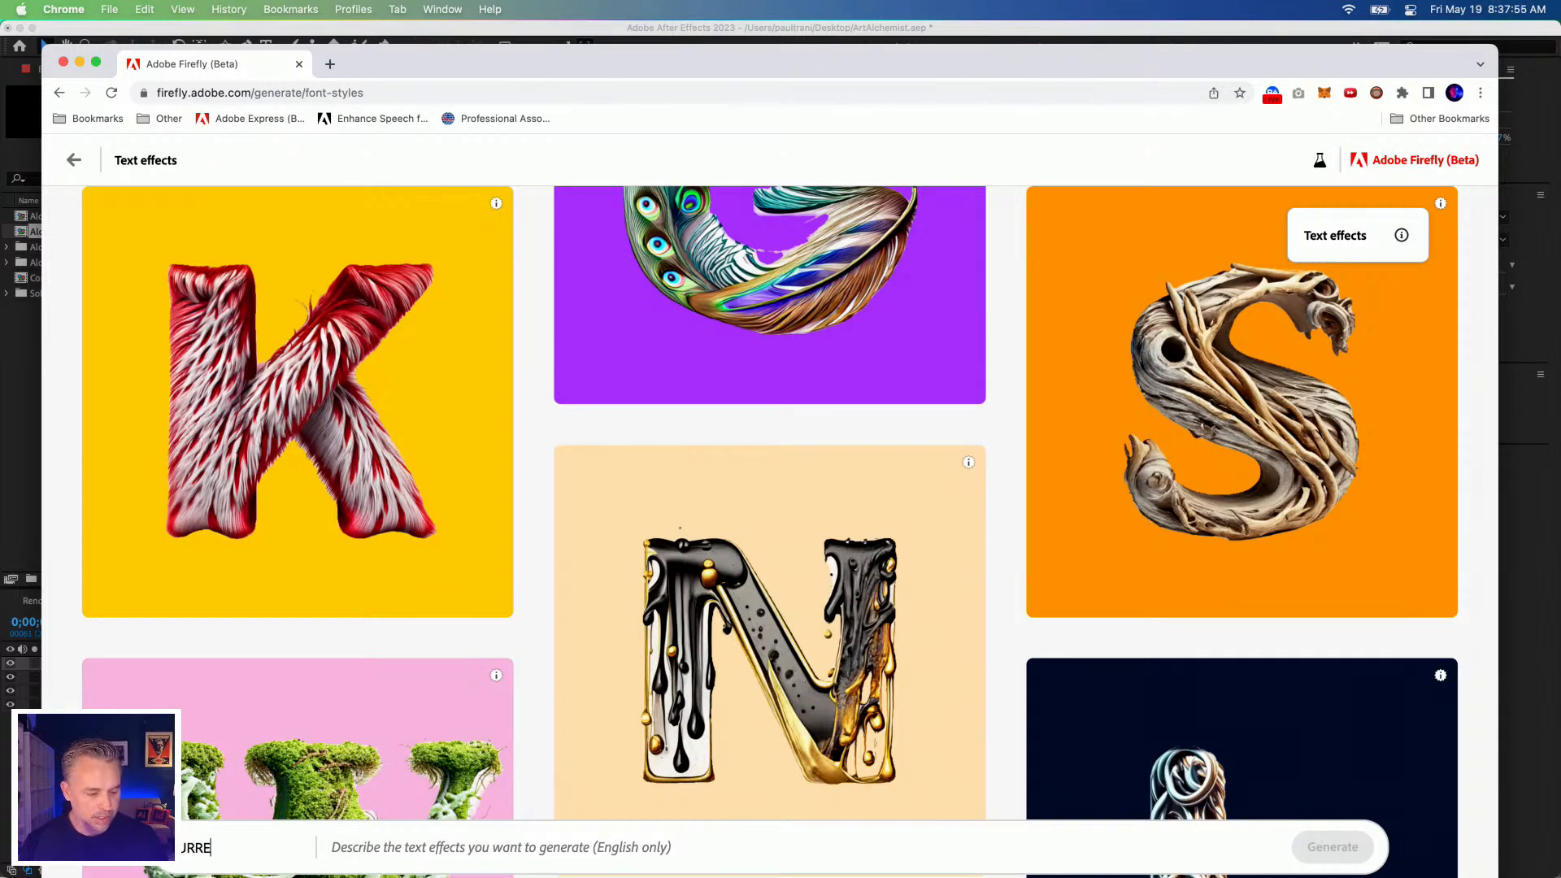
Generate the text effect for SURREAL with the prompt "pink and blue splashes of surreal wildlife".
left_click(368, 850)
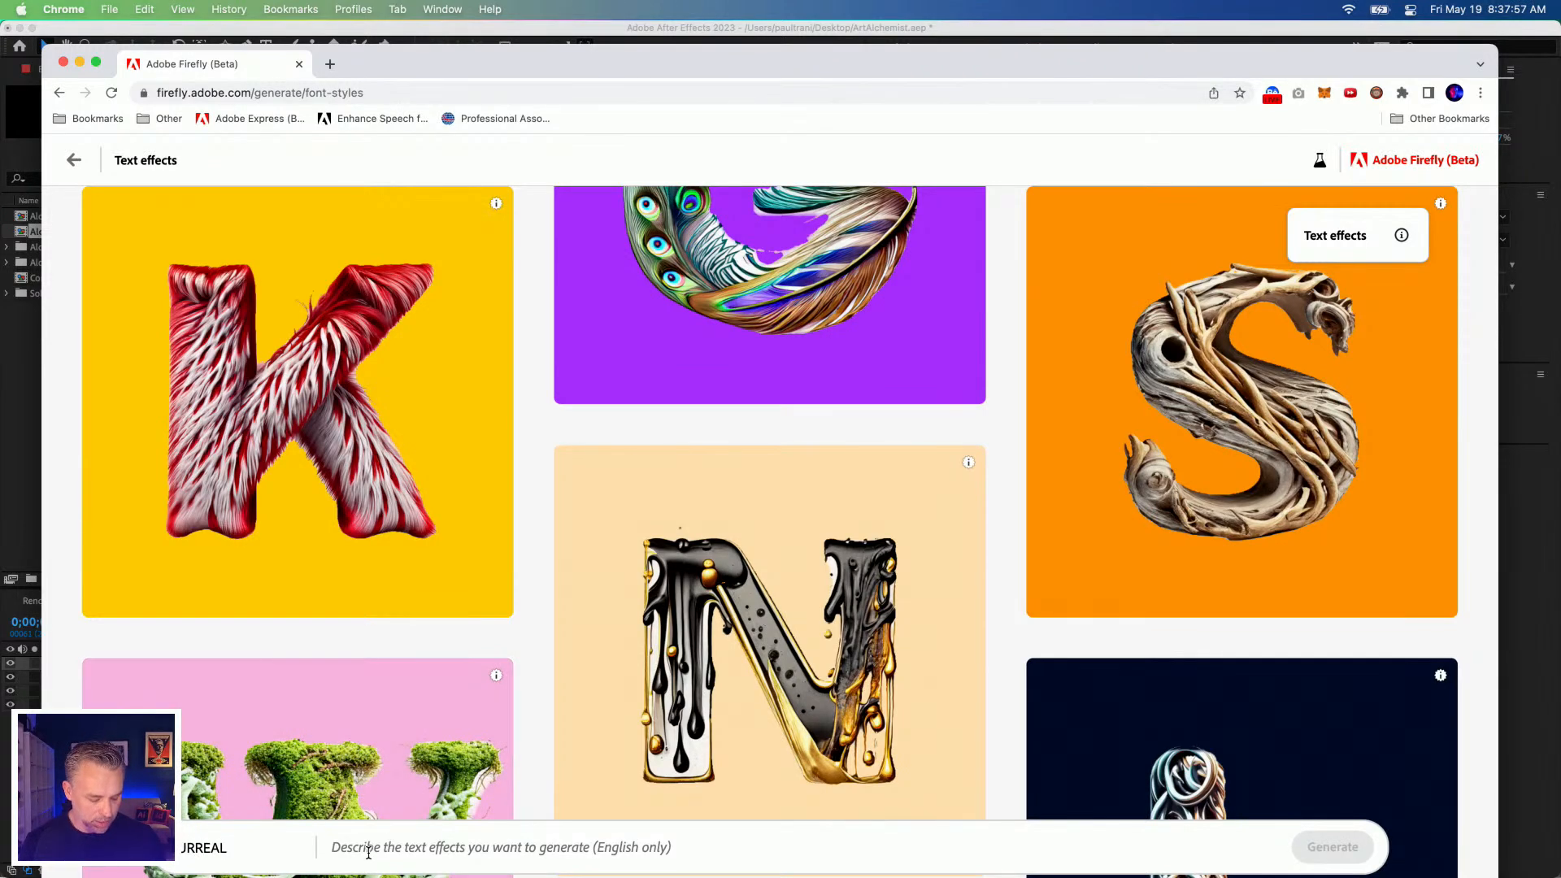
type("pink and blue splashes of co")
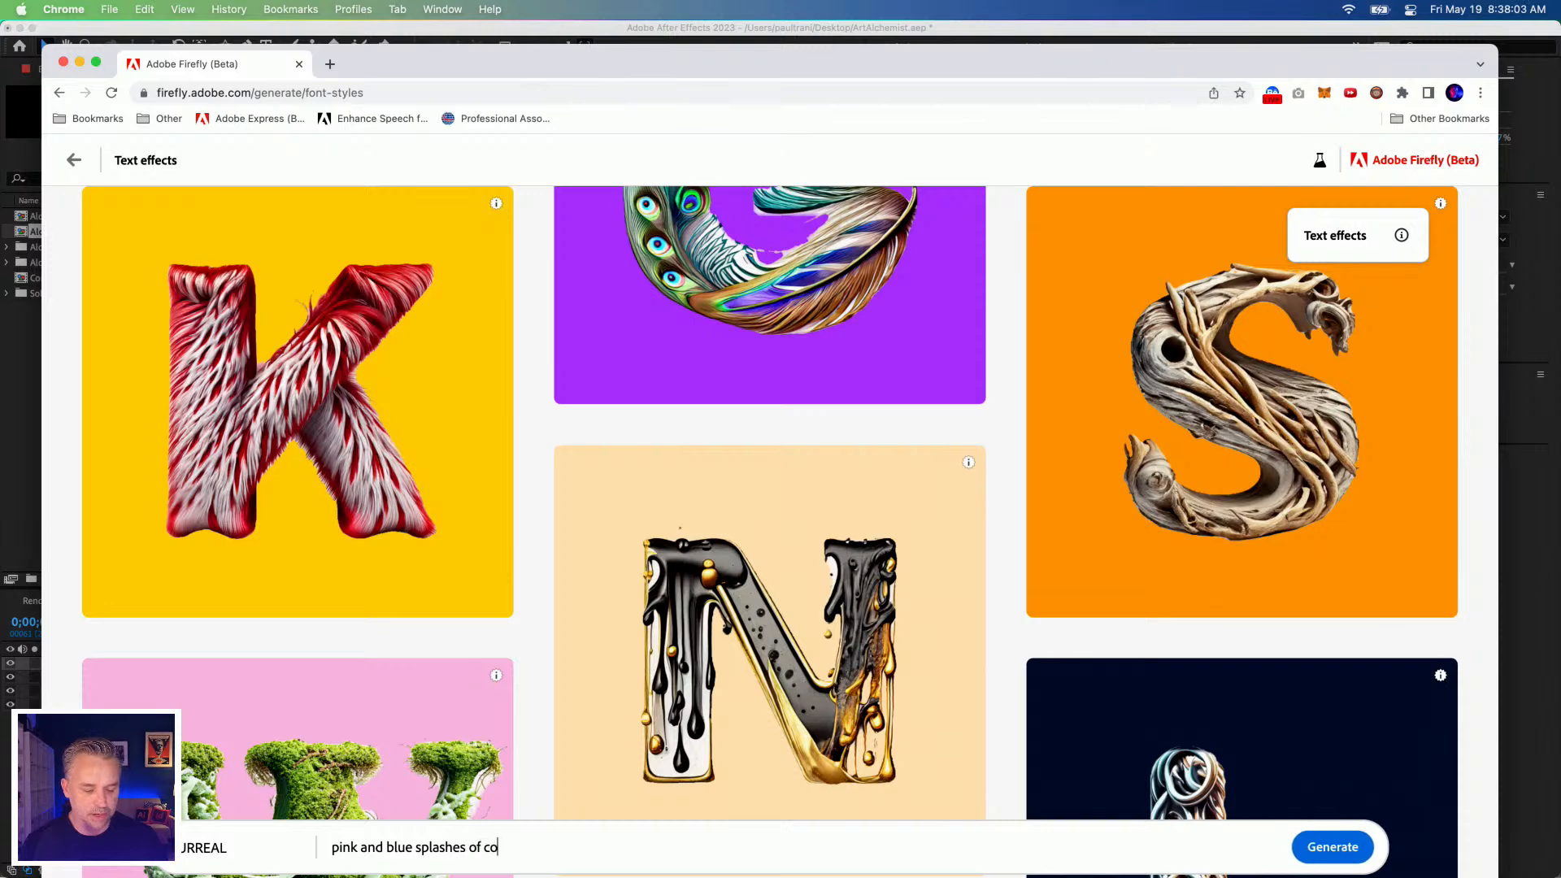
key("BackSpace")
key("BackSpace")
key("BackSpace")
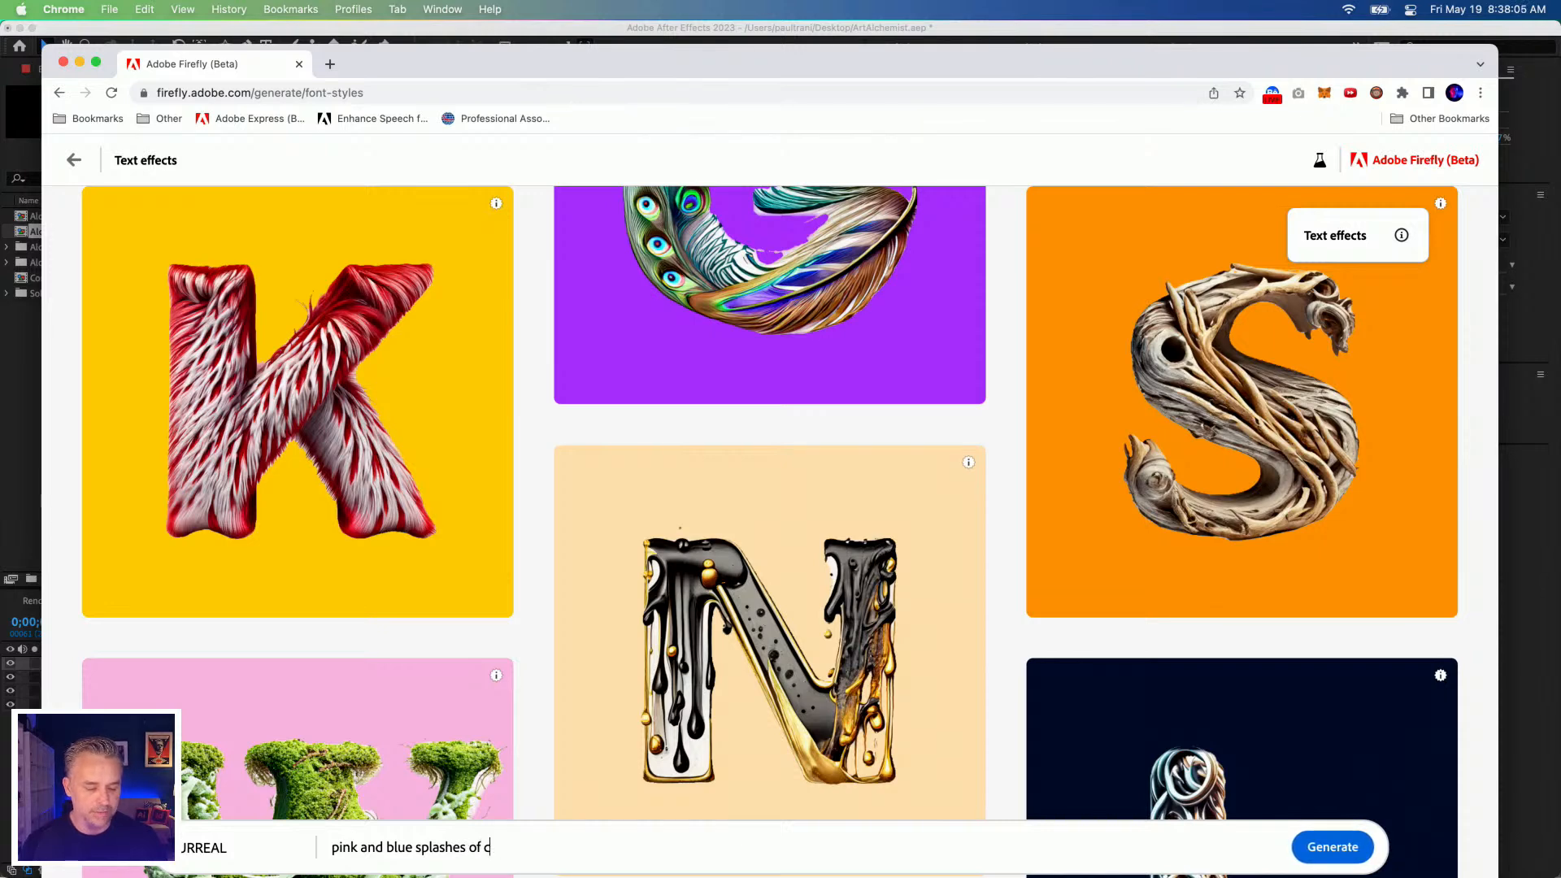
key("BackSpace")
key("BackSpace")
type("surreal wildlife")
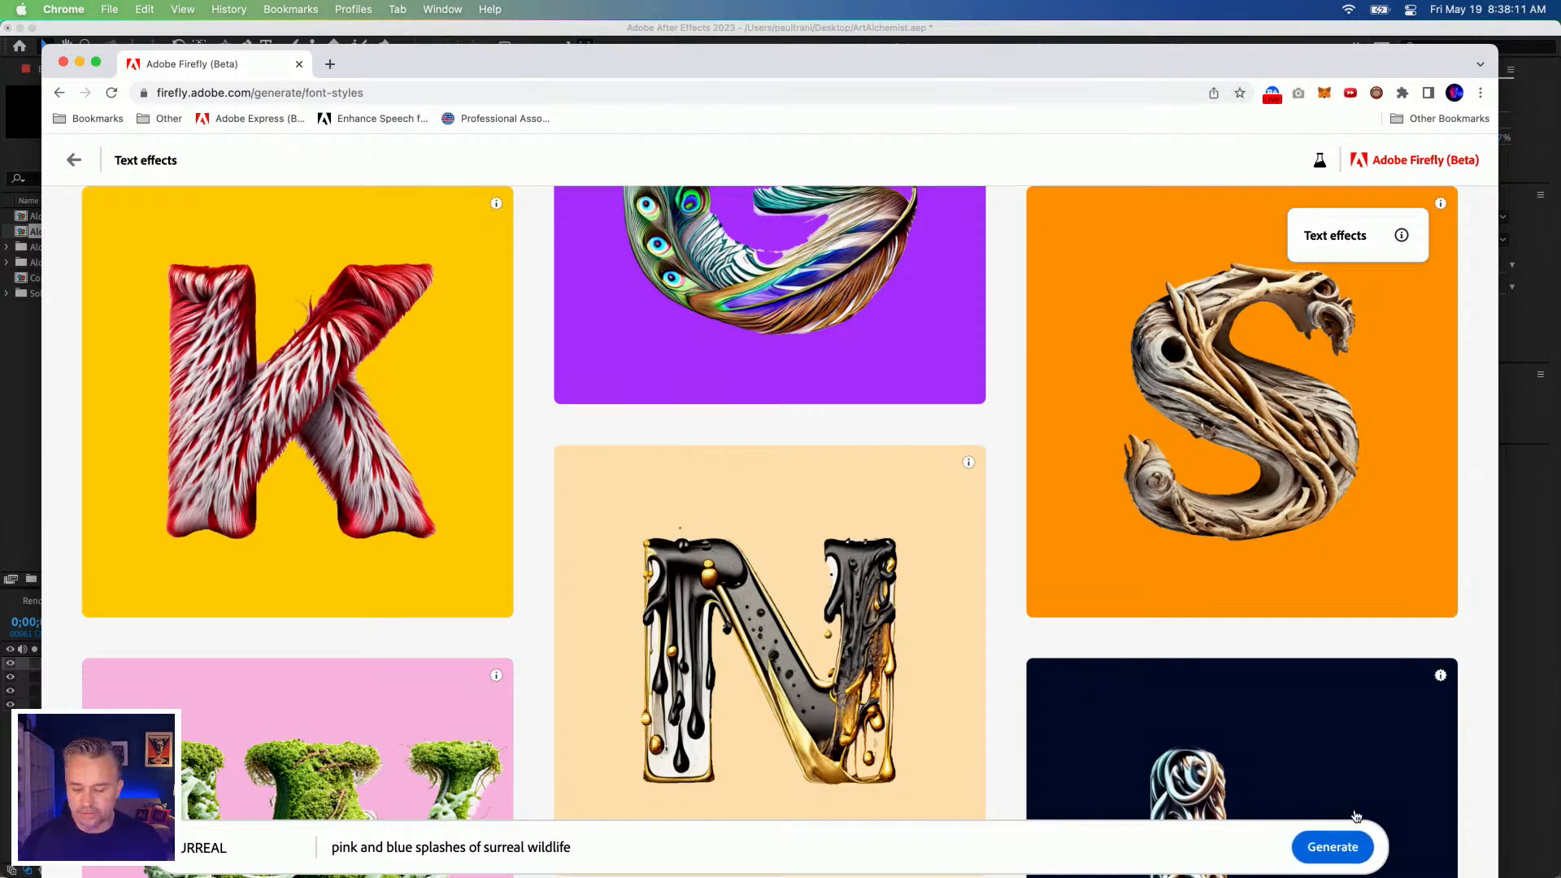
left_click(1331, 846)
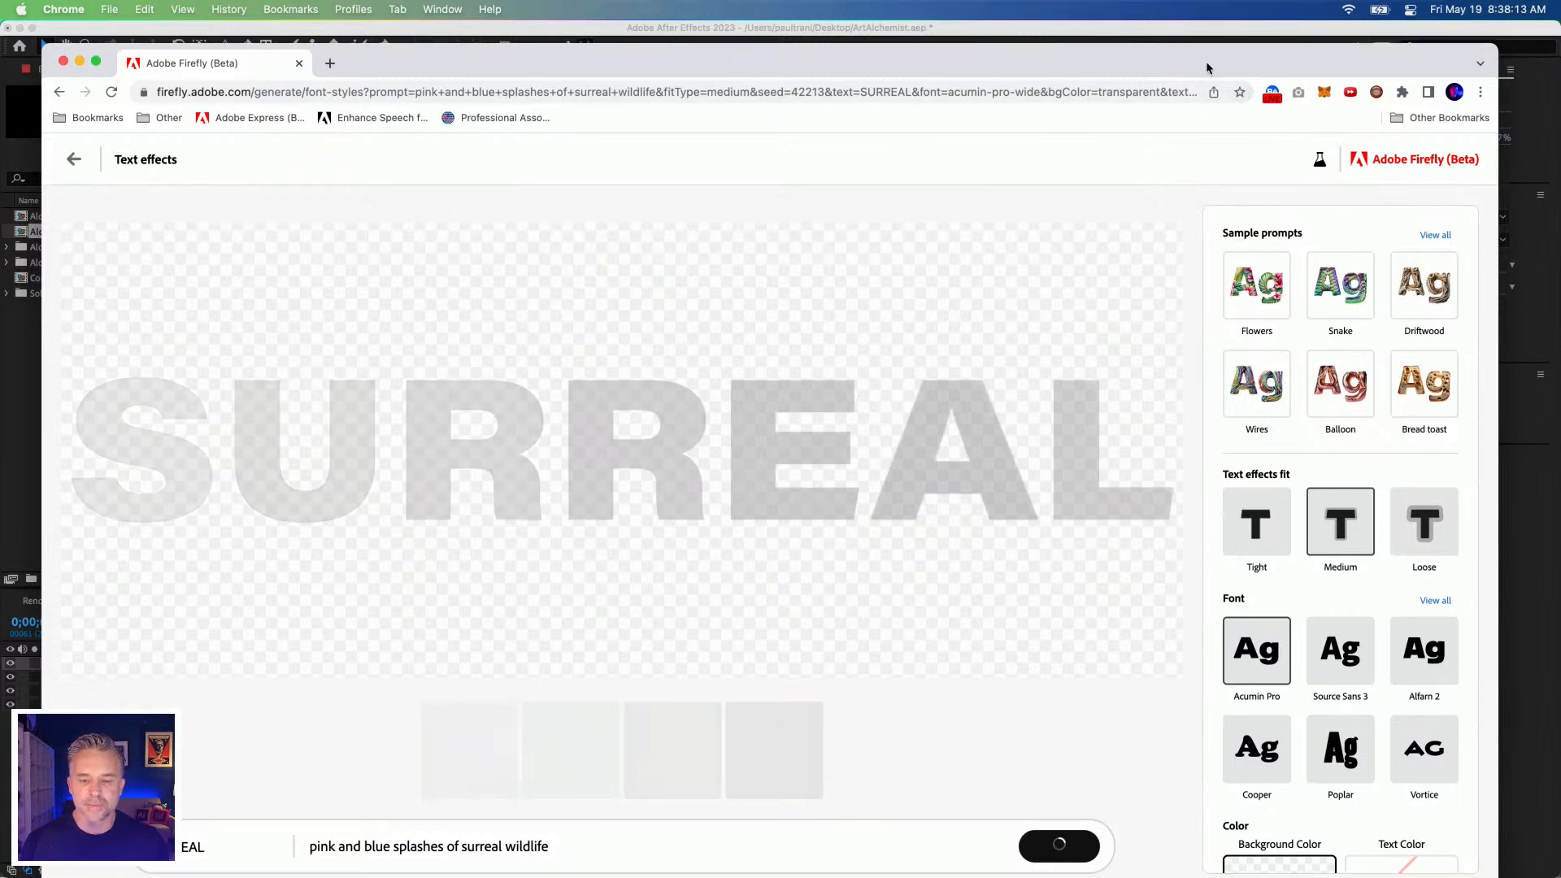
left_click_drag(1206, 61, 1216, 37)
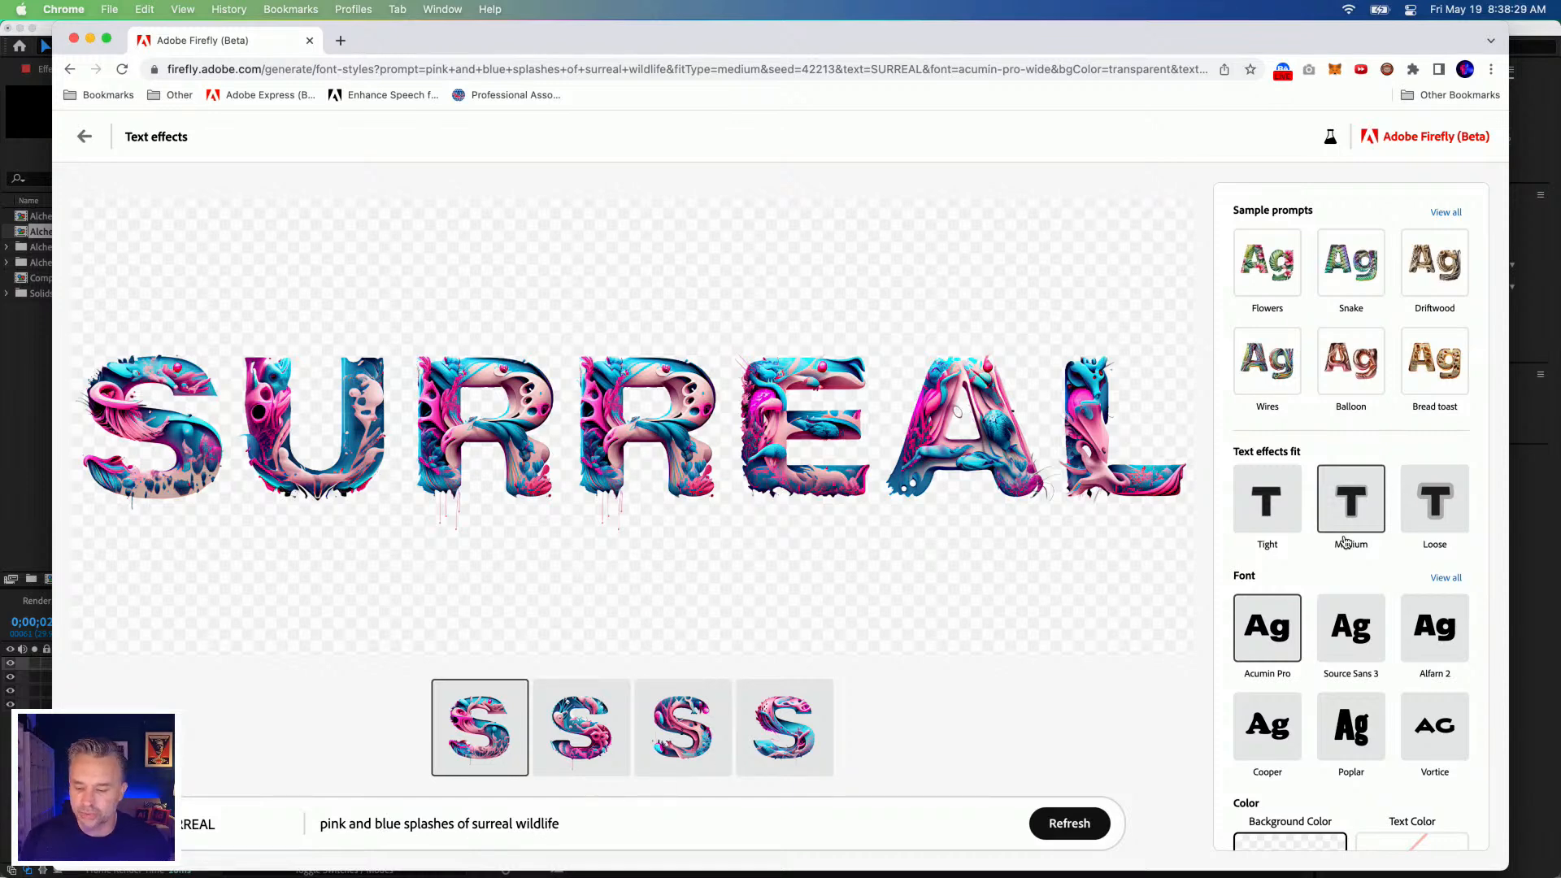
Change the text effect's font to Poplar and download the SURREAL artwork, accepting the Content Credentials notice.
scroll(1302, 615, "down", 3)
left_click(1337, 603)
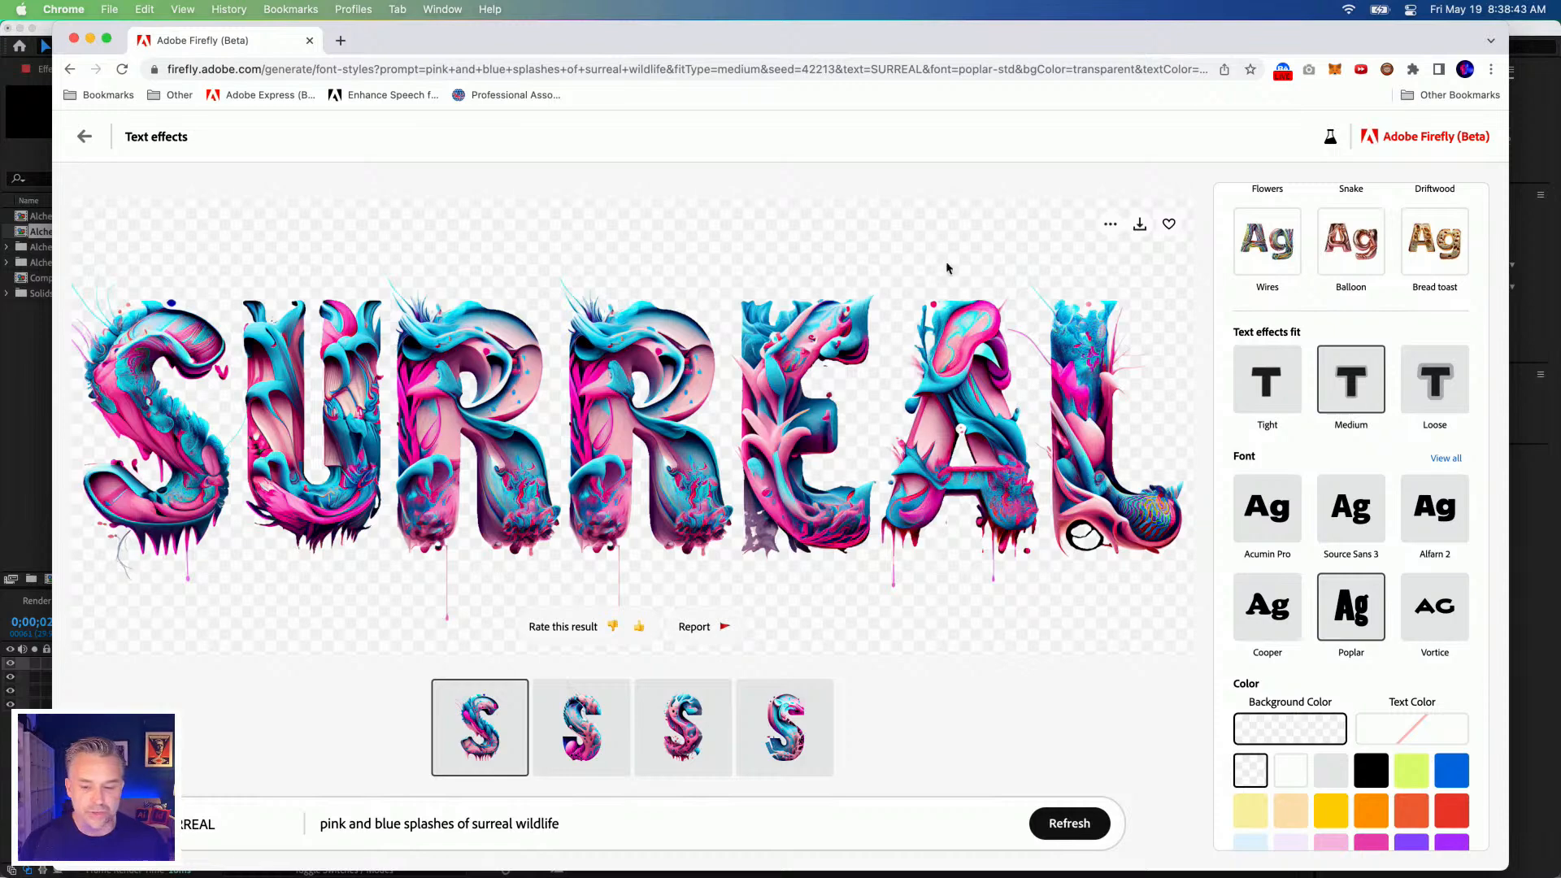
left_click(1139, 226)
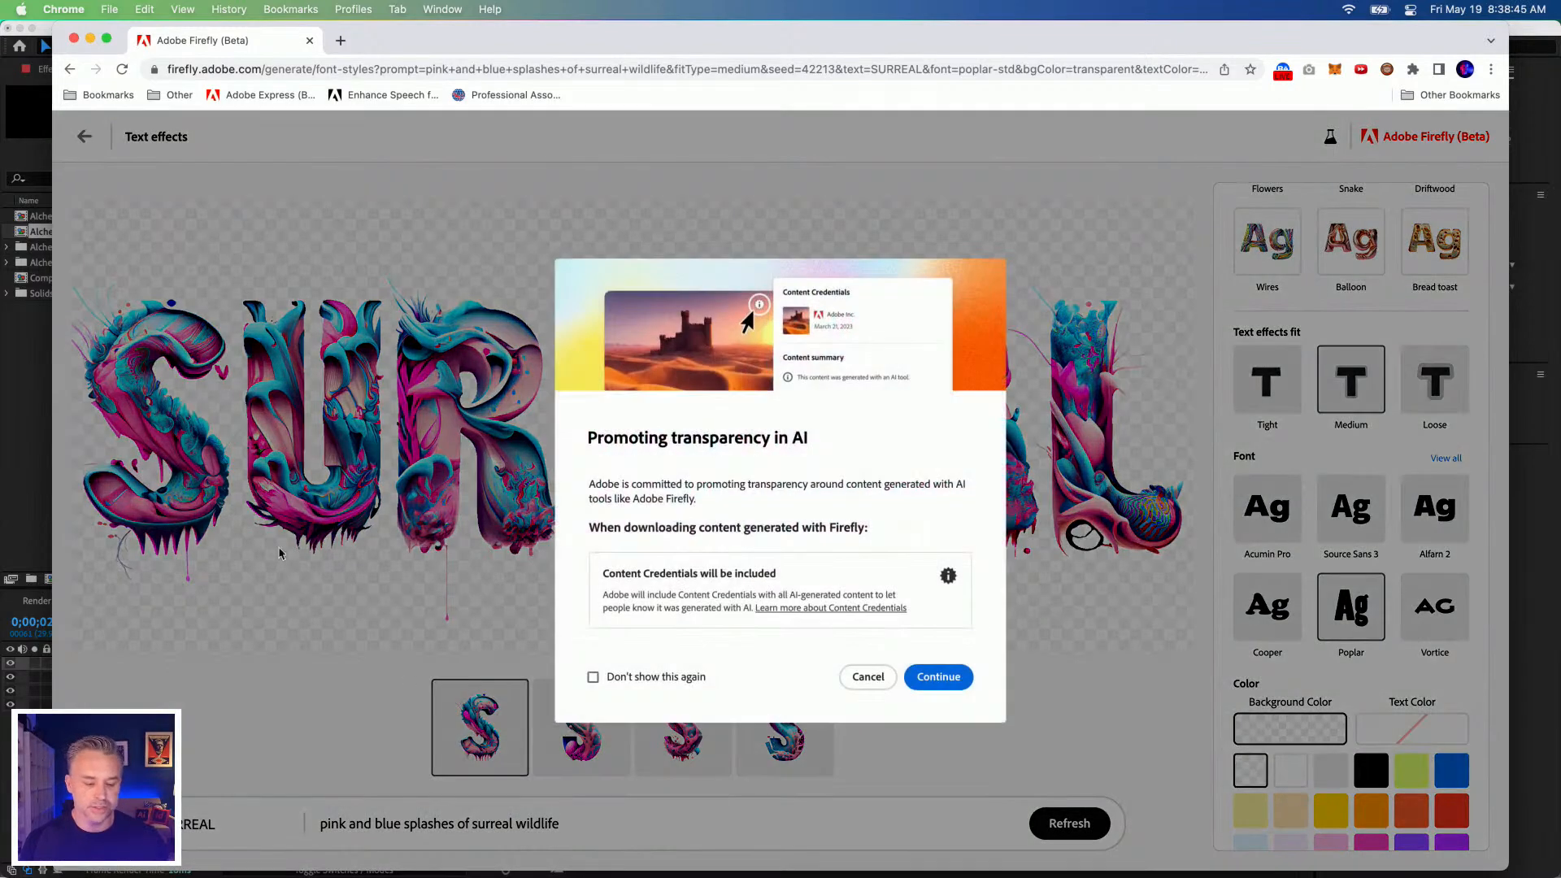
left_click(937, 679)
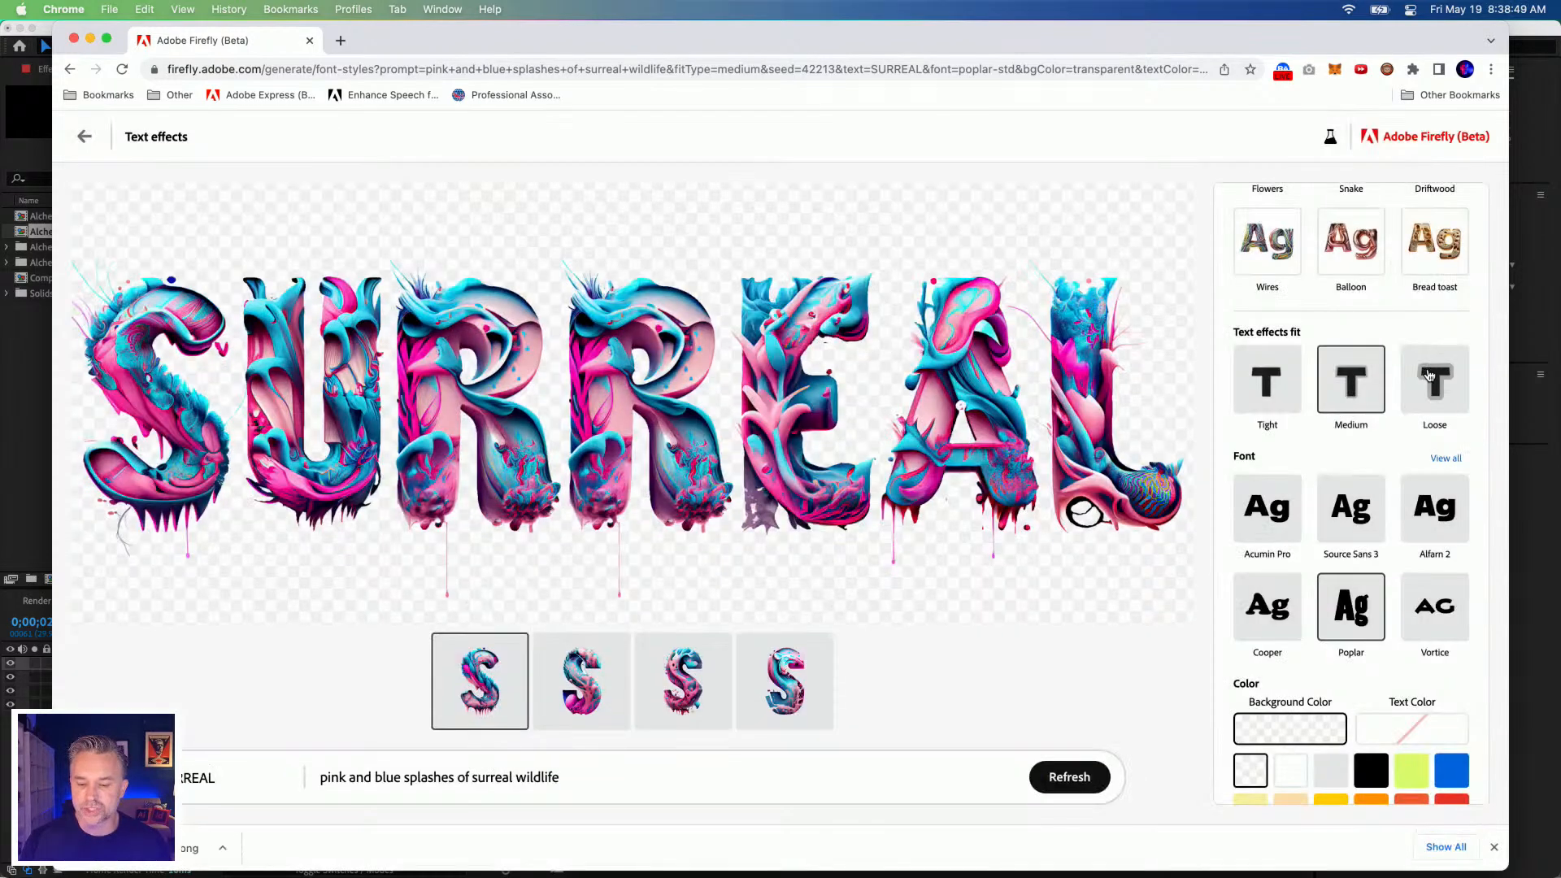
Regenerate the SURREAL lettering with the text effects fit set to Loose.
left_click(1430, 375)
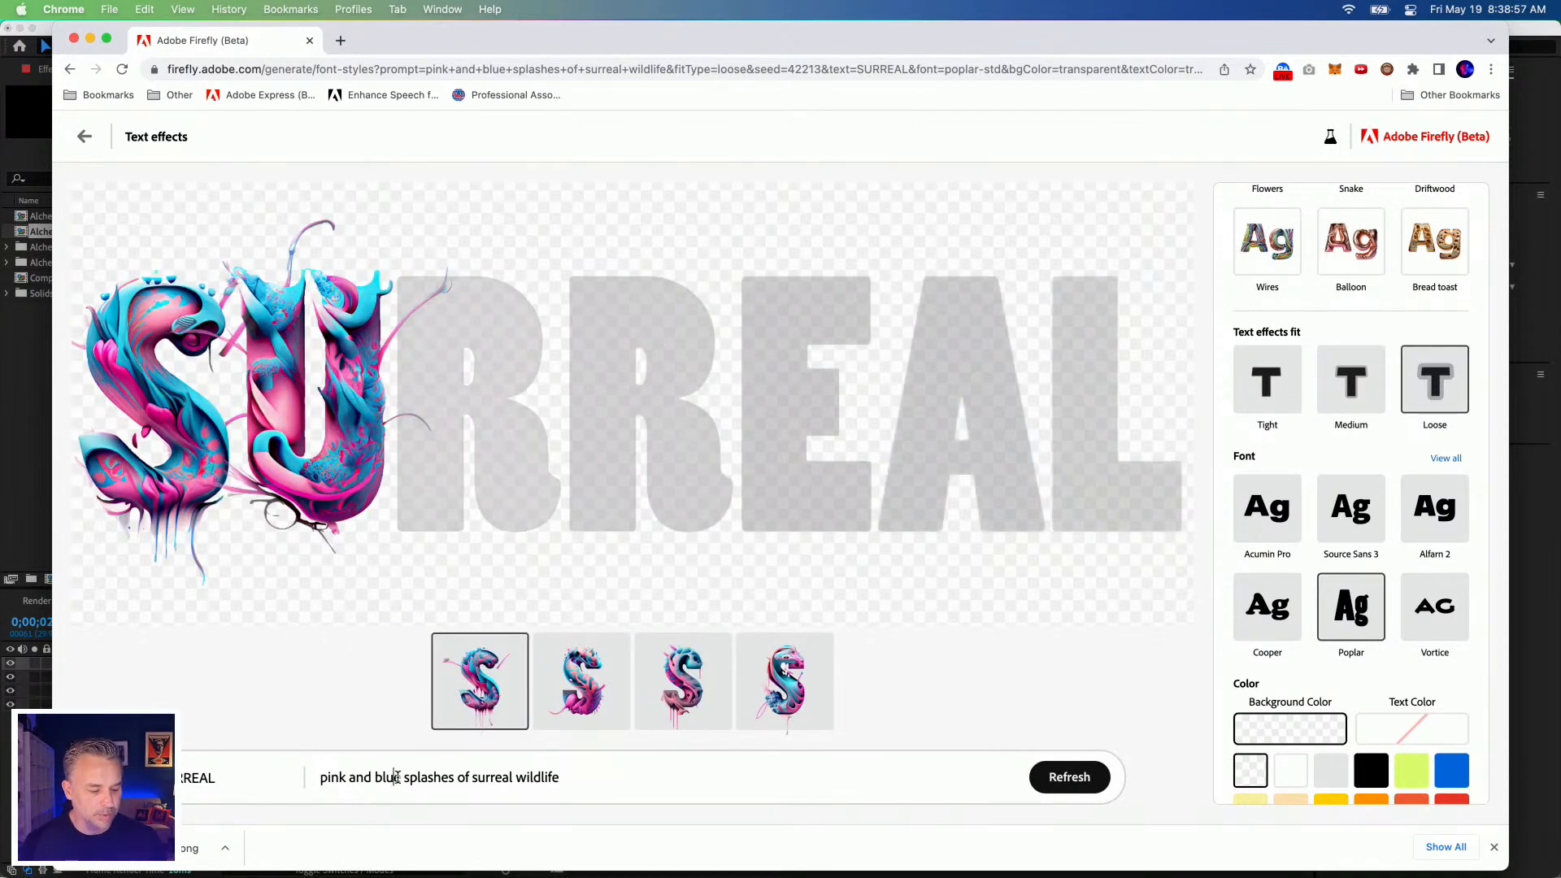
Regenerate the SURREAL lettering with the prompt "pink and blue and purple splashes of surreal wildlife".
left_click(398, 777)
type("and purple")
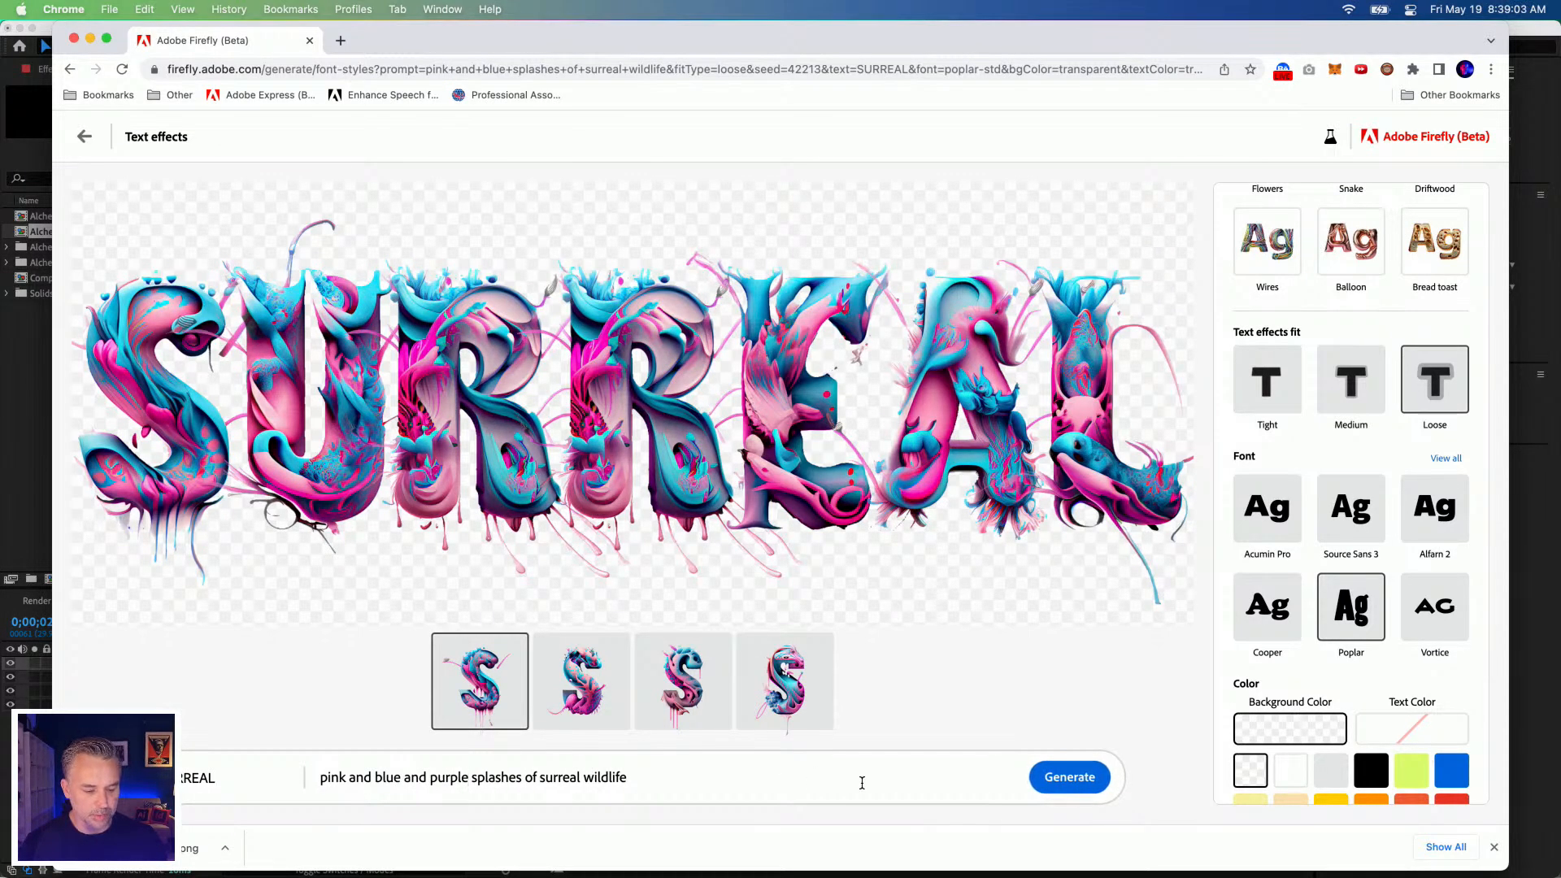
left_click(1051, 778)
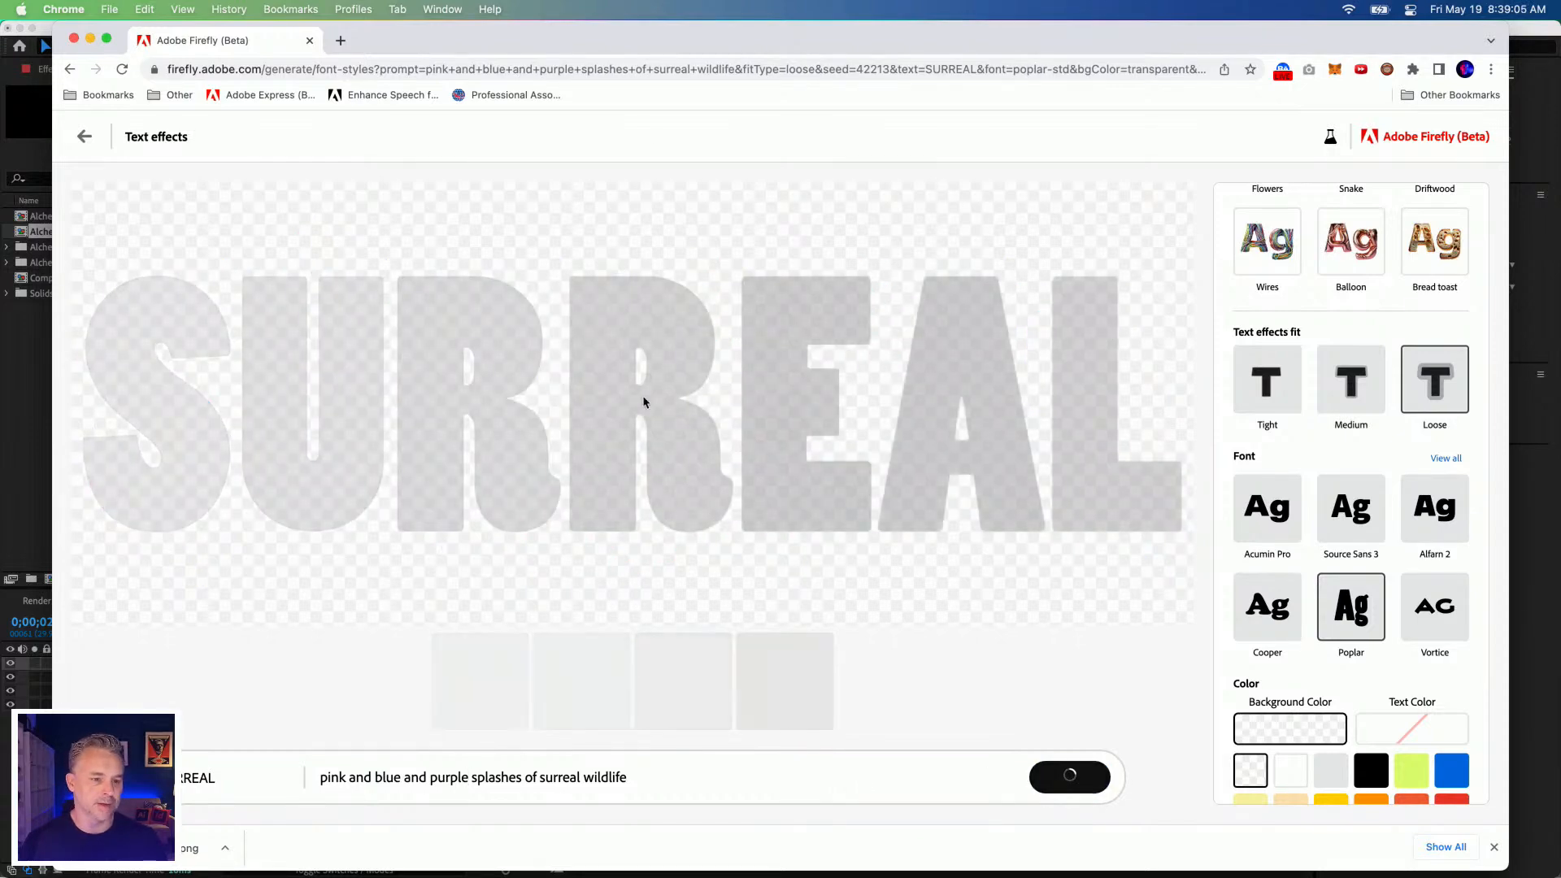
left_click_drag(655, 96, 899, 171)
left_click_drag(886, 114, 676, 52)
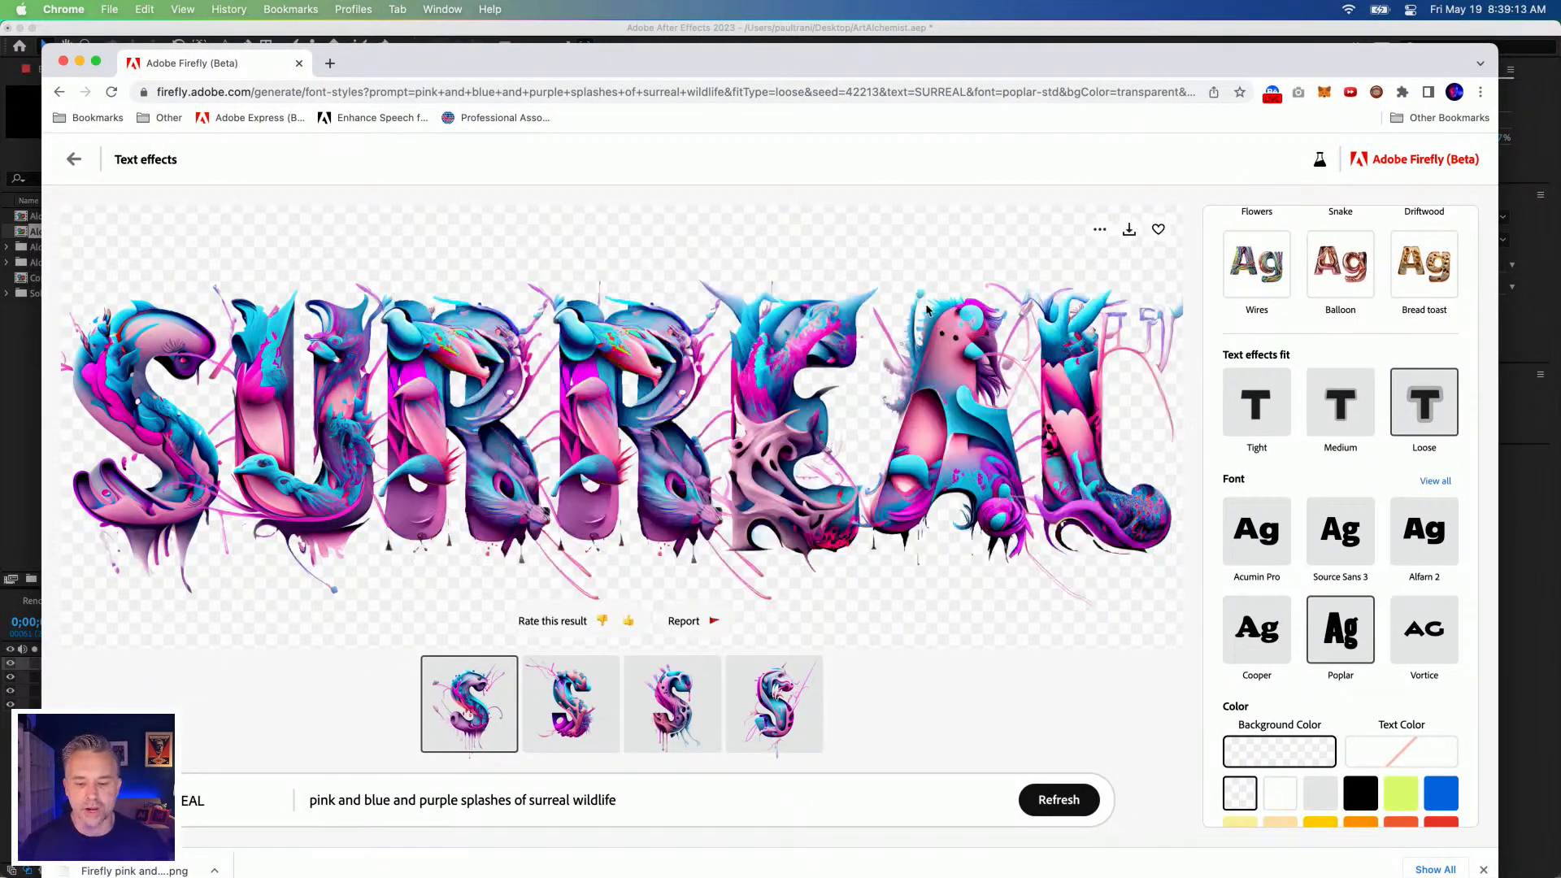
Download the new SURREAL lettering, accepting the Content Credentials notice, and open the downloaded PNG in Photoshop.
left_click(1127, 230)
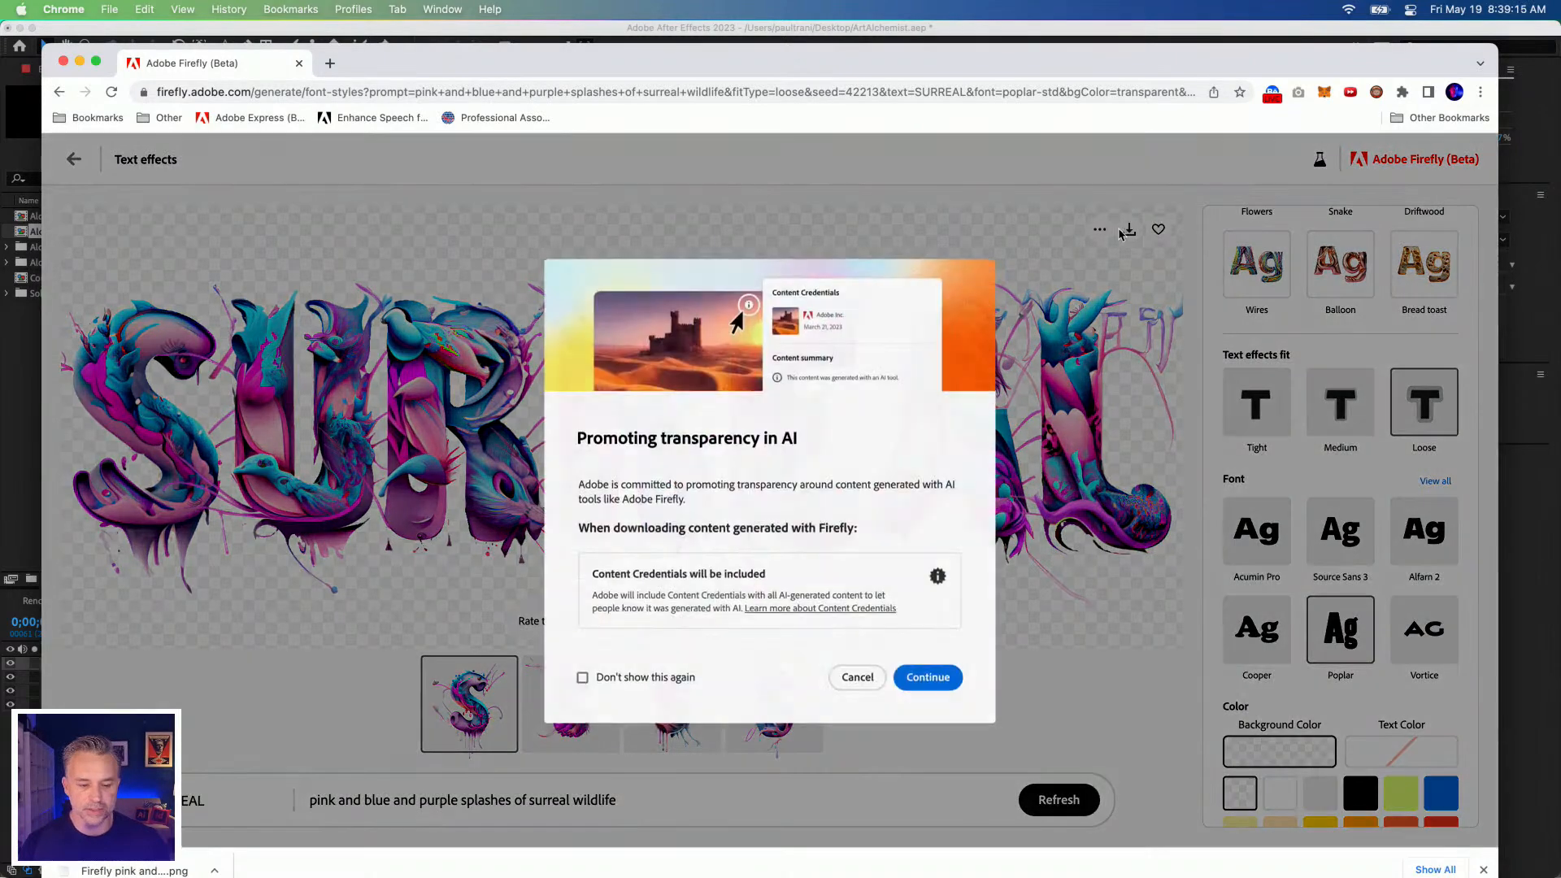
left_click(916, 682)
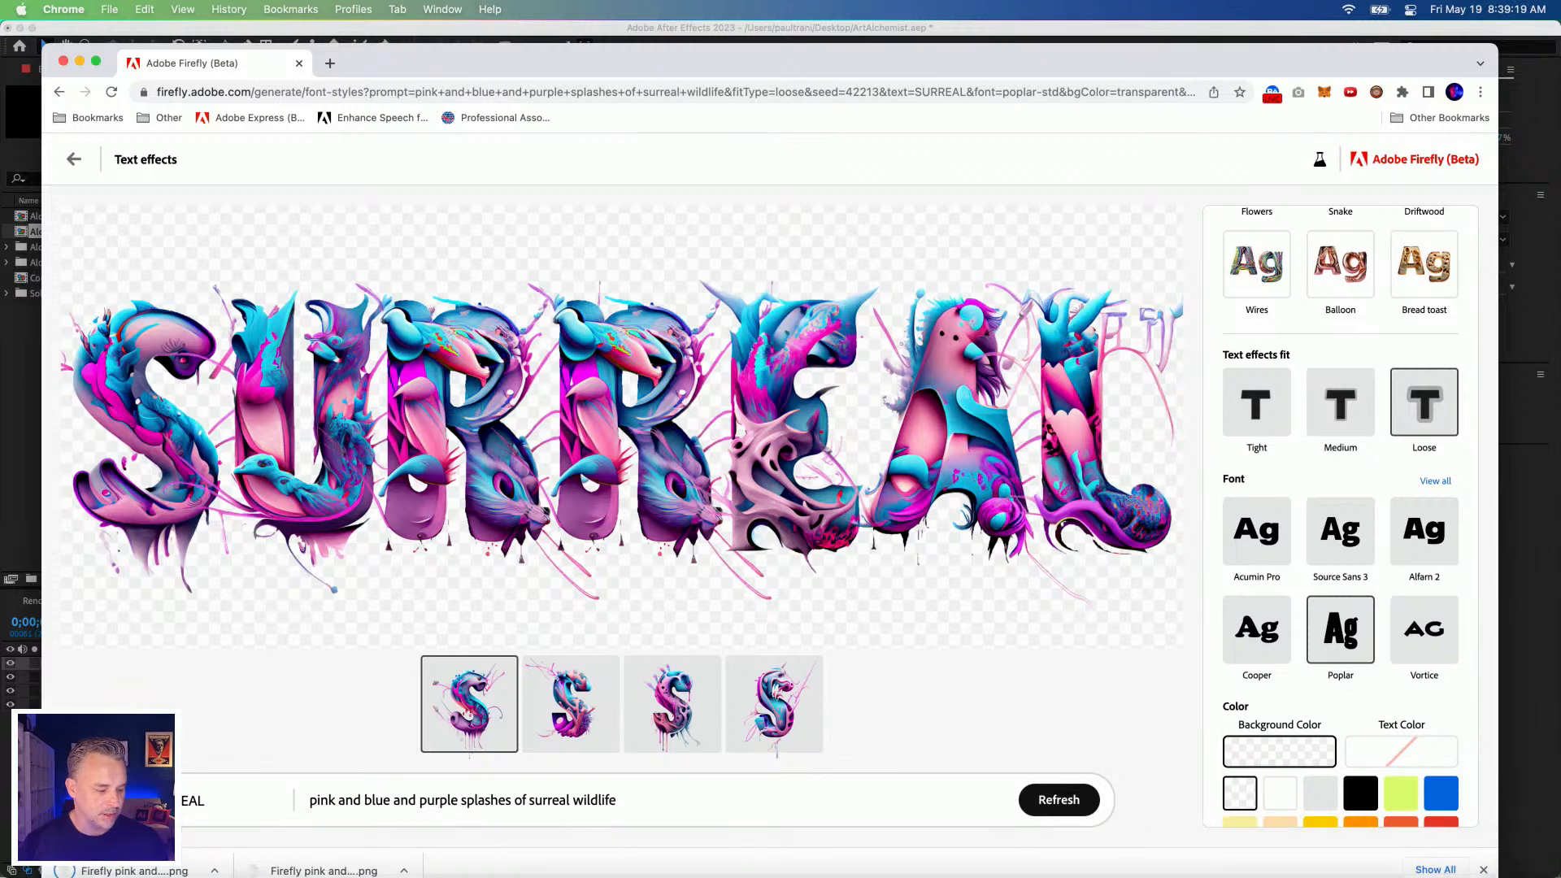
left_click(134, 871)
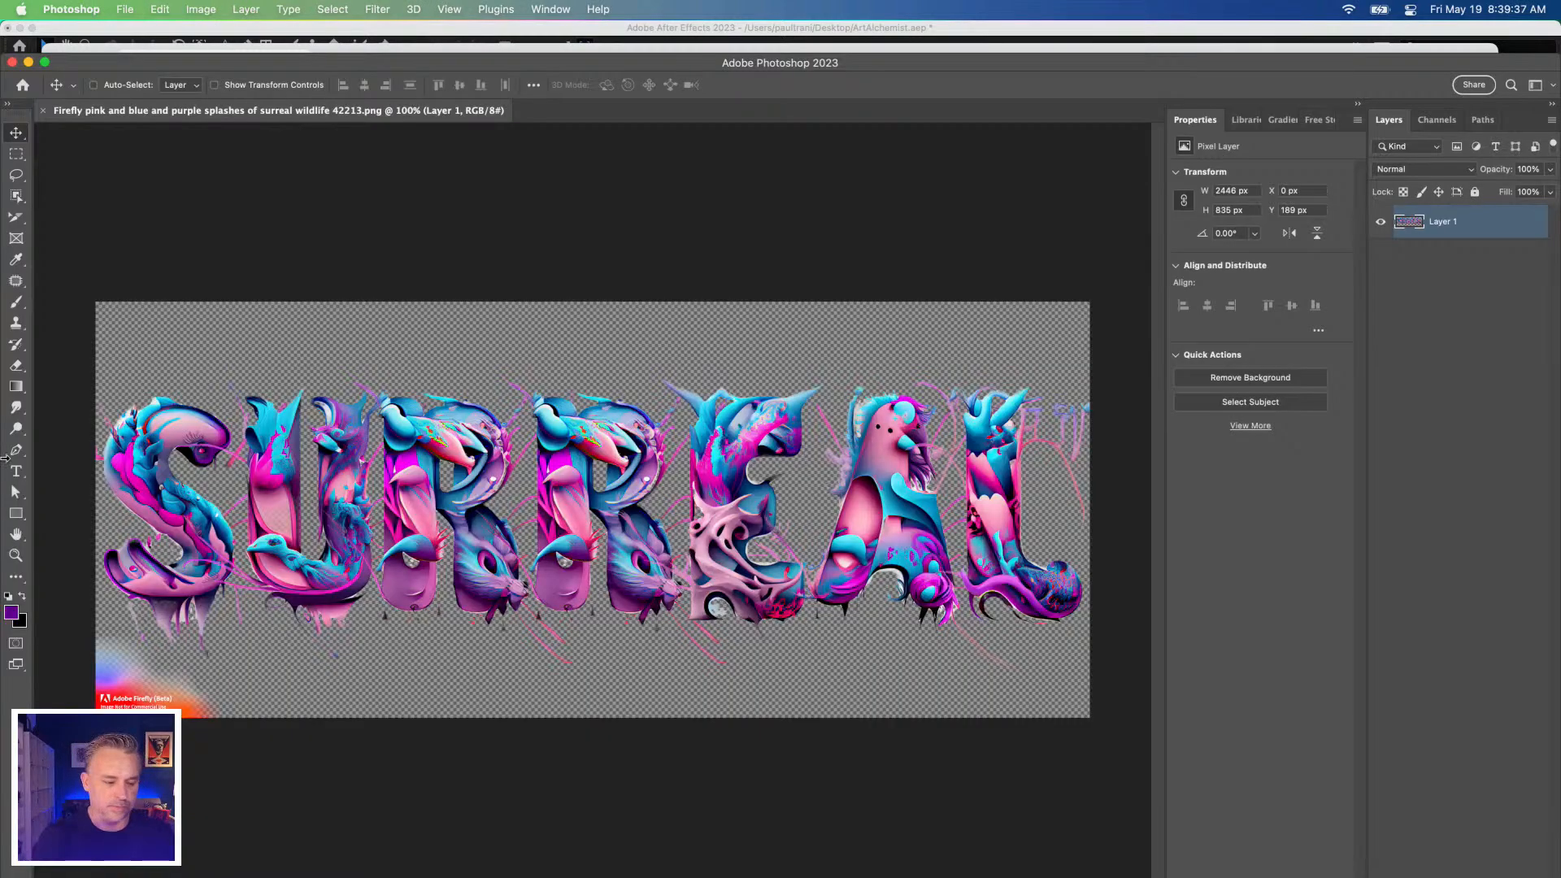
Lasso and delete the Adobe Firefly watermark in the image's lower-left corner, and save the PNG.
left_click(15, 156)
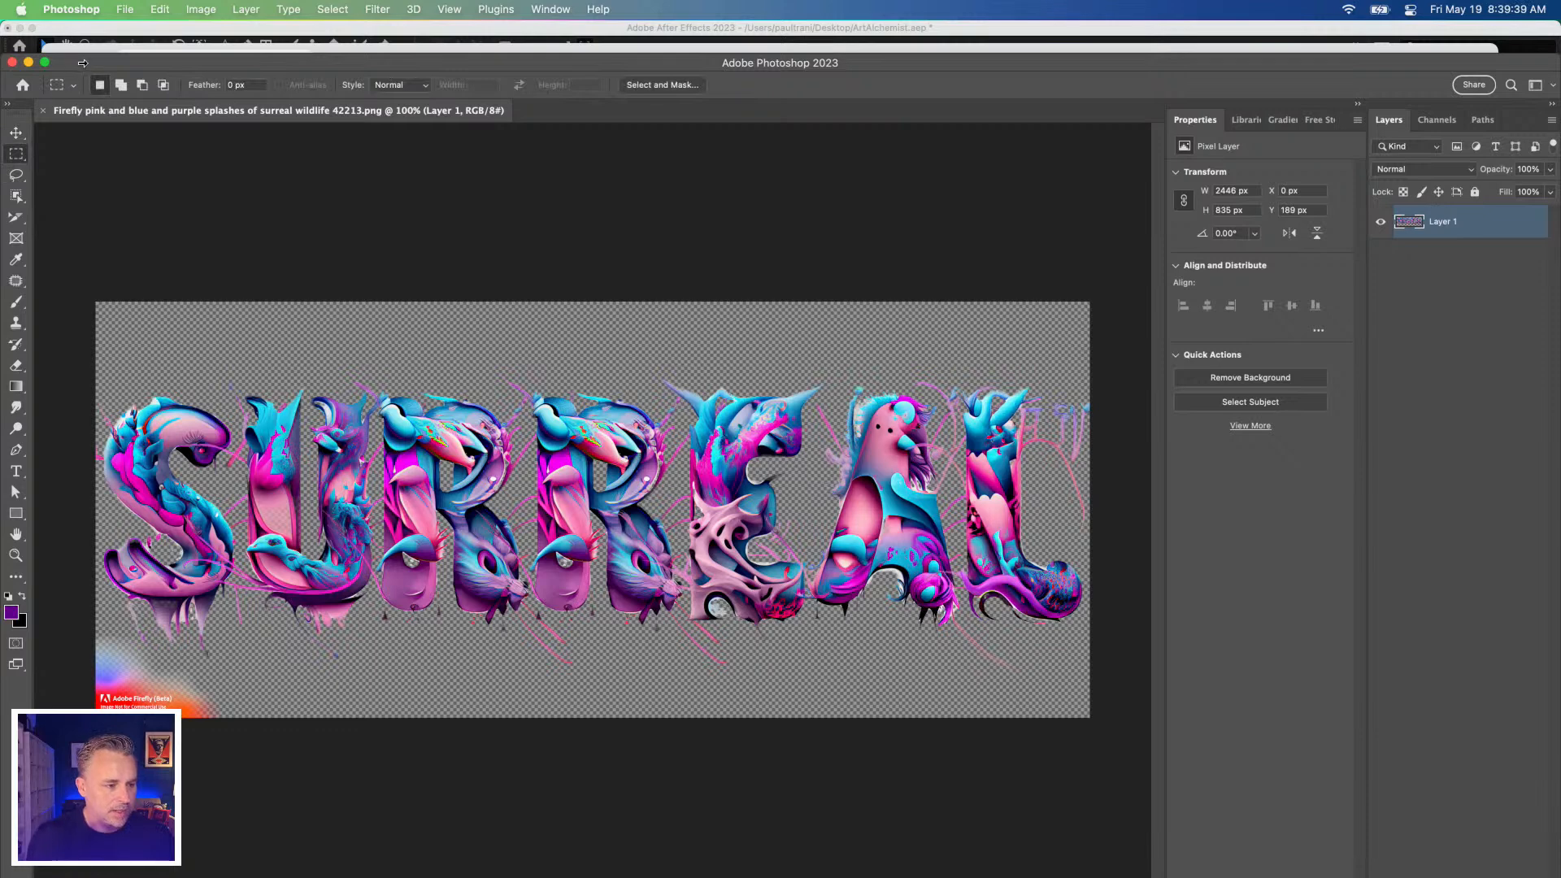
left_click_drag(98, 63, 95, 19)
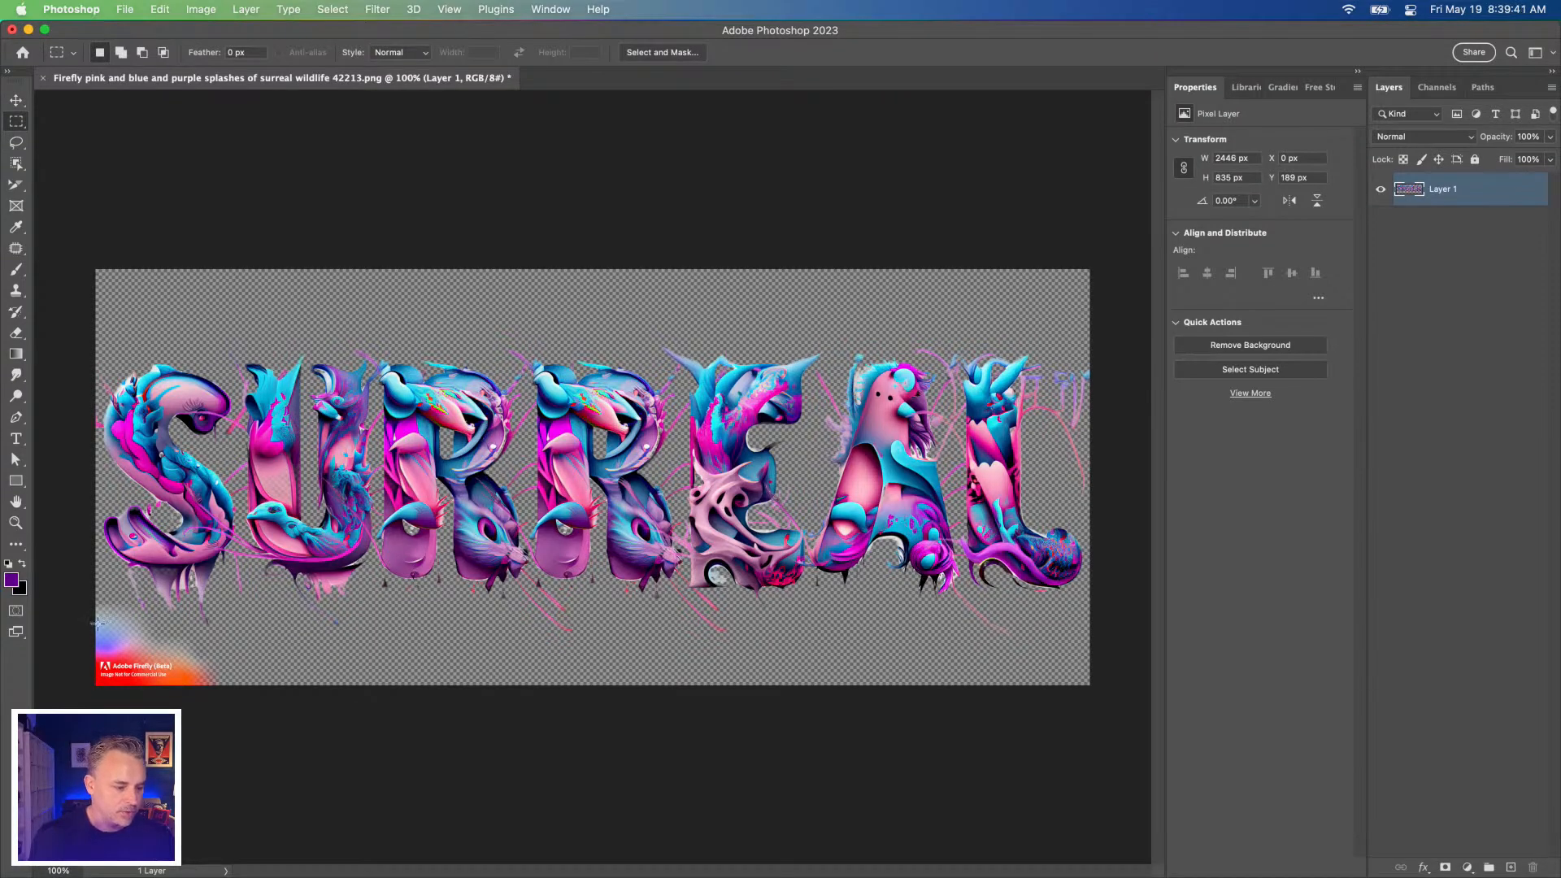
key("l")
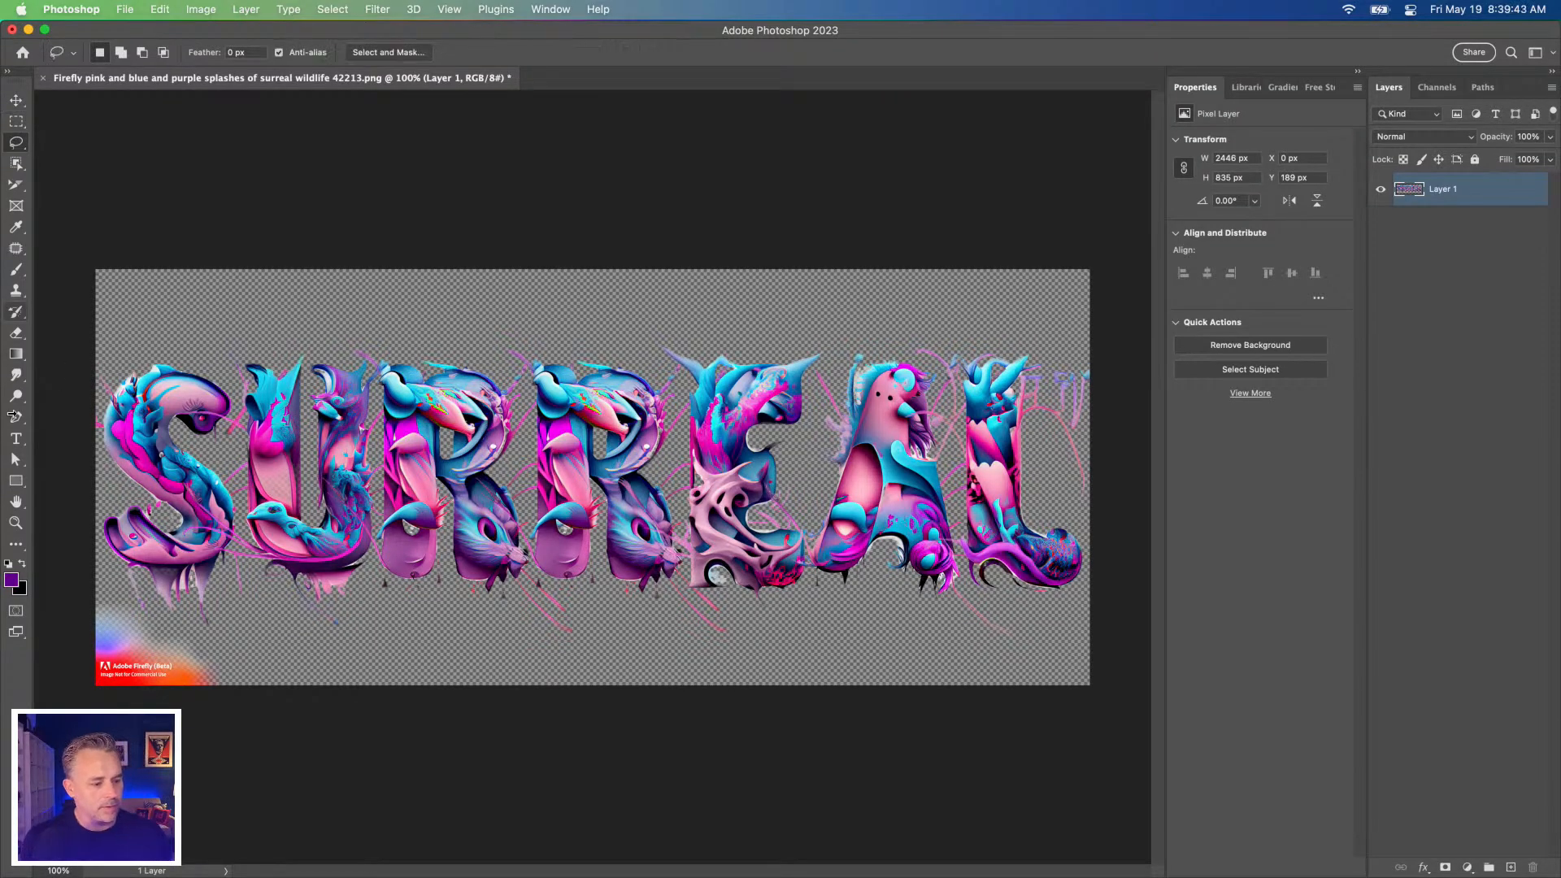
left_click_drag(213, 648, 98, 695)
key("Delete")
key("super+d")
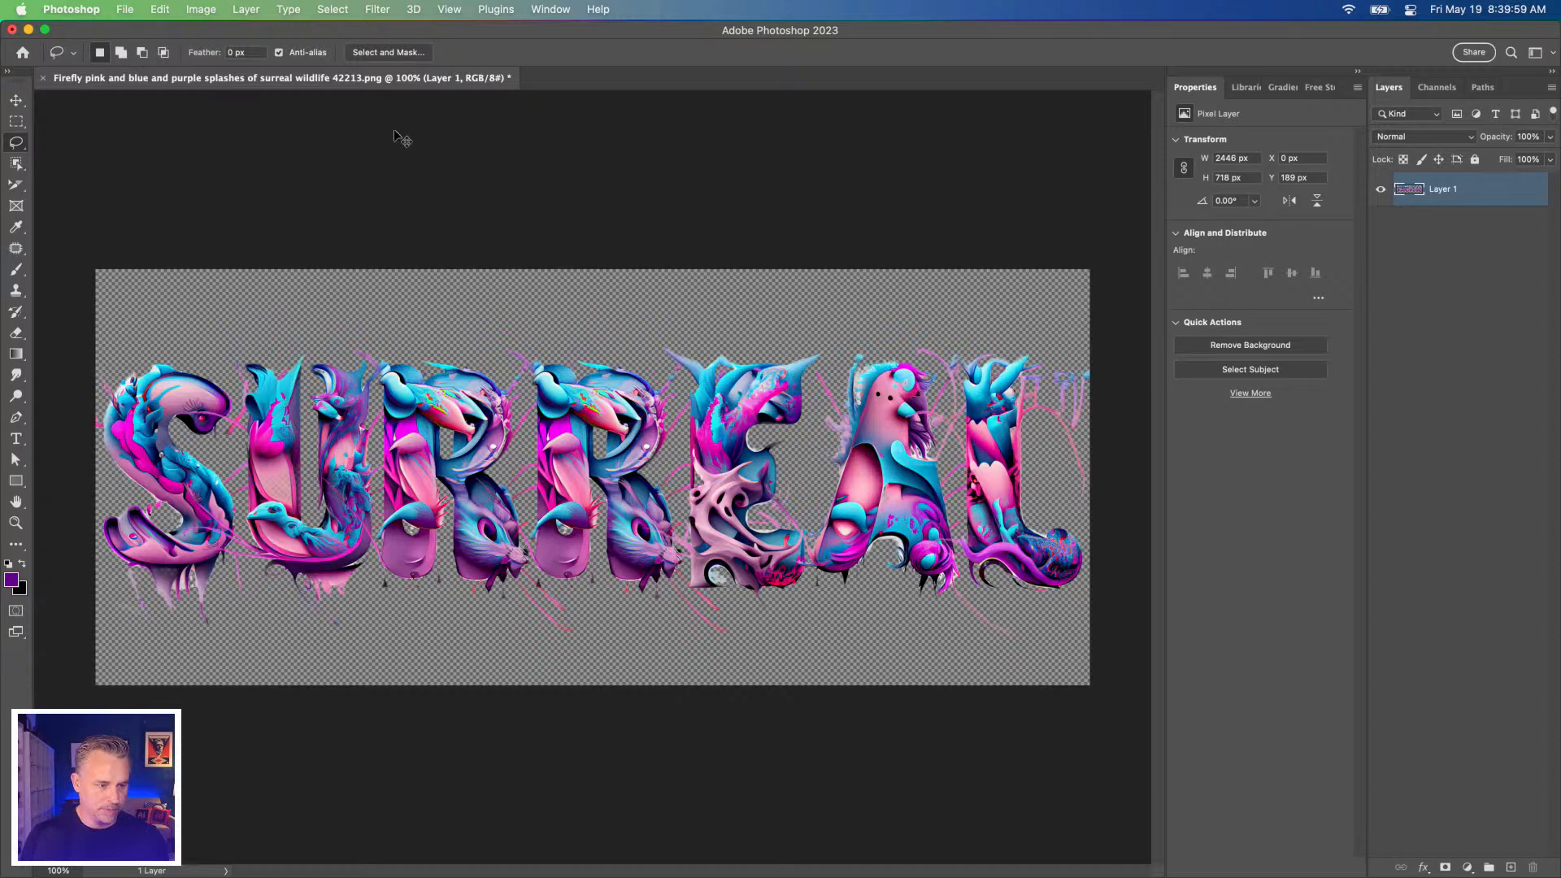
key("super+s")
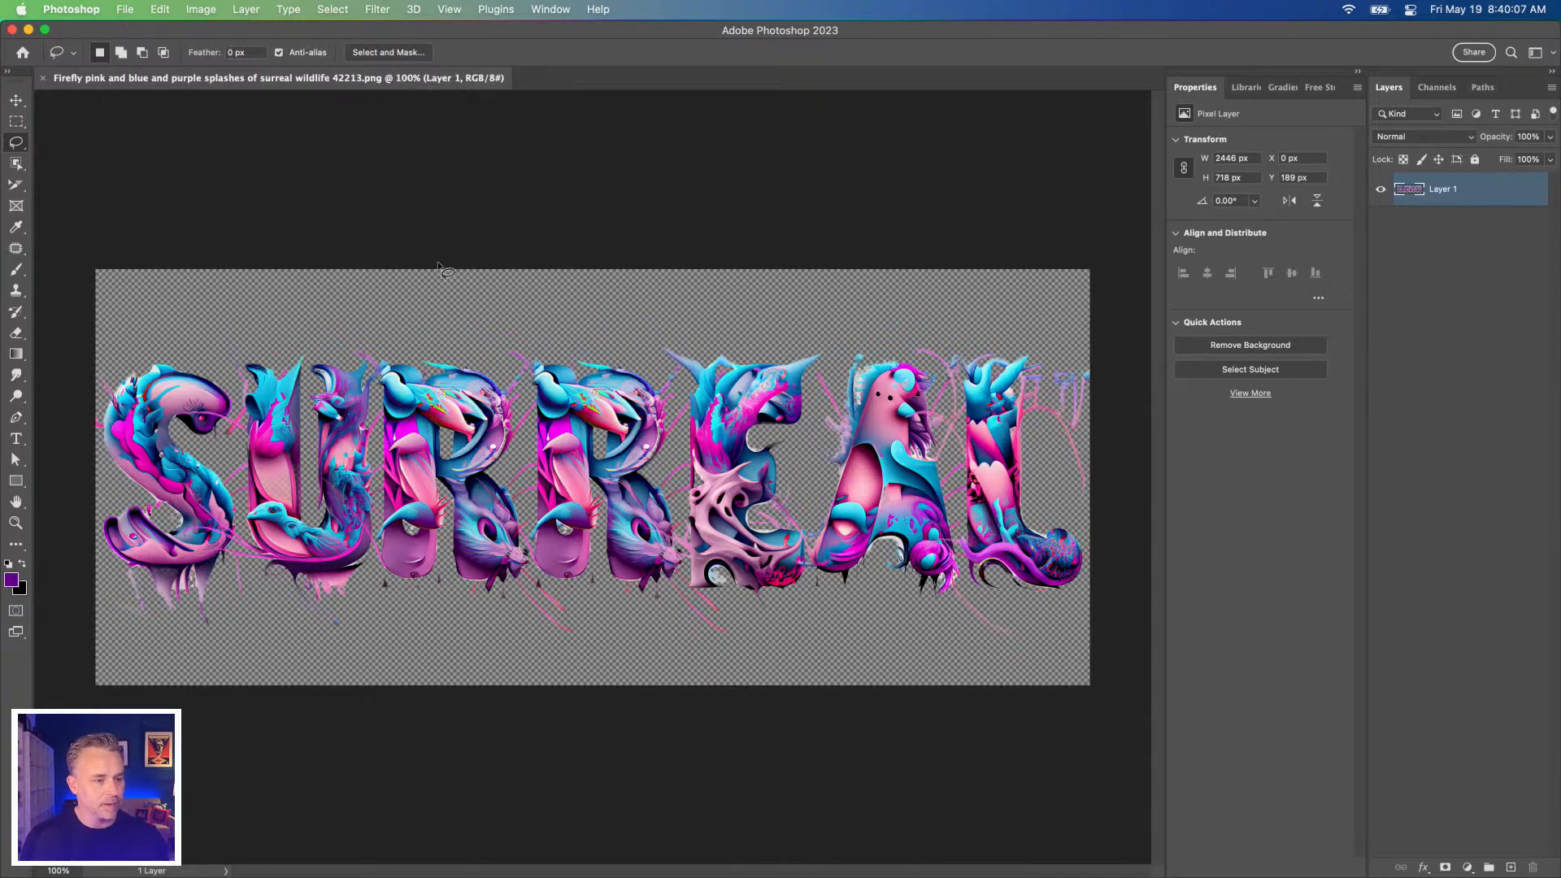
Return to After Effects, import the pink, blue and purple SURREAL PNG from Downloads, and add it as the top layer of Alchemist 2.
left_click(27, 31)
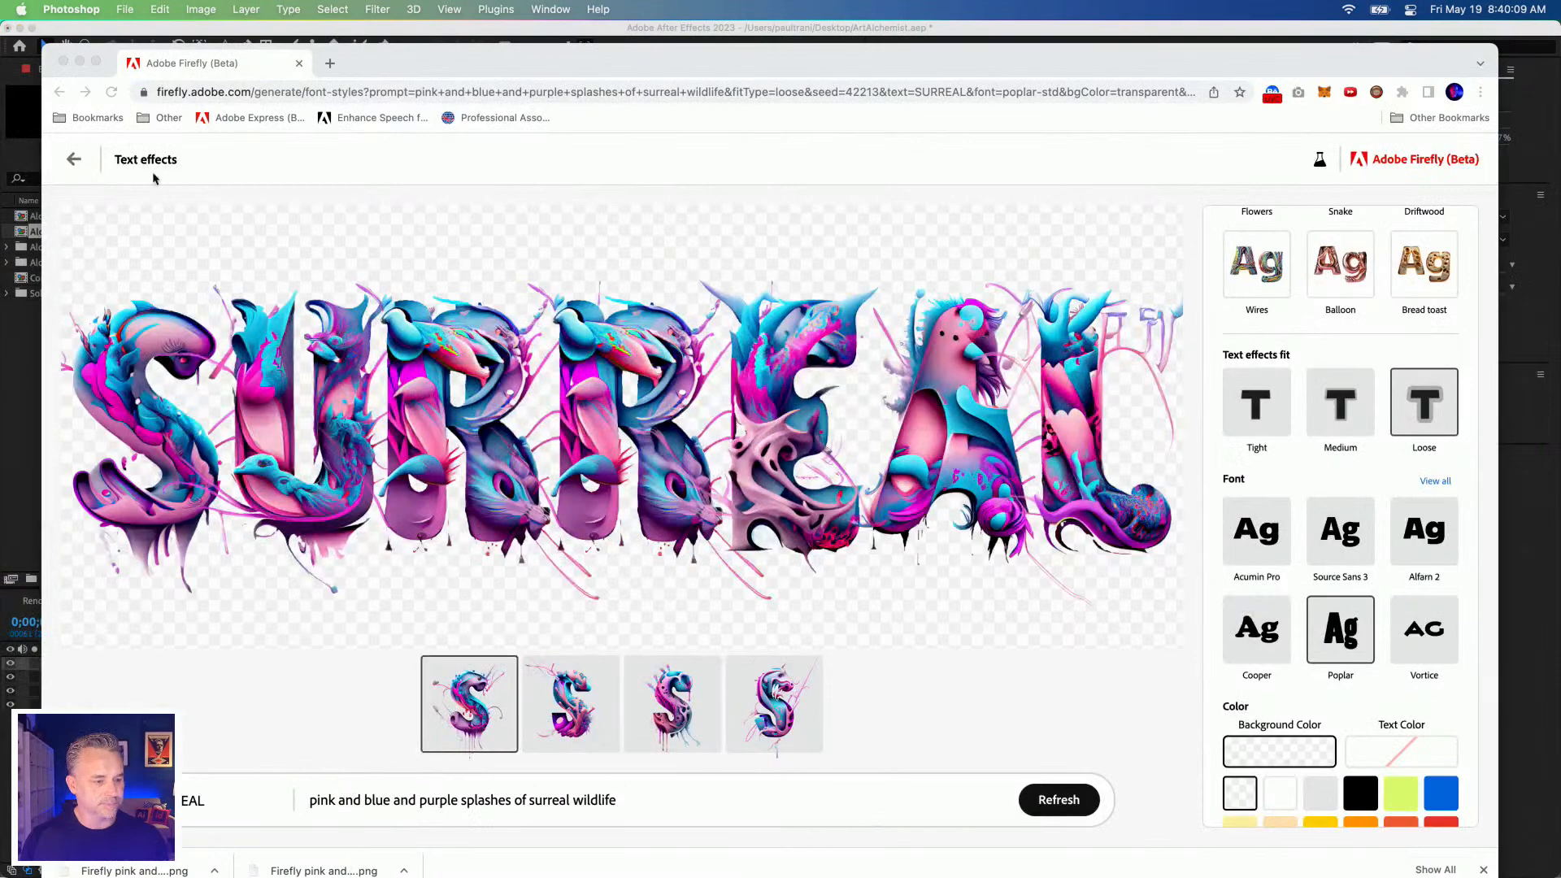
left_click(78, 62)
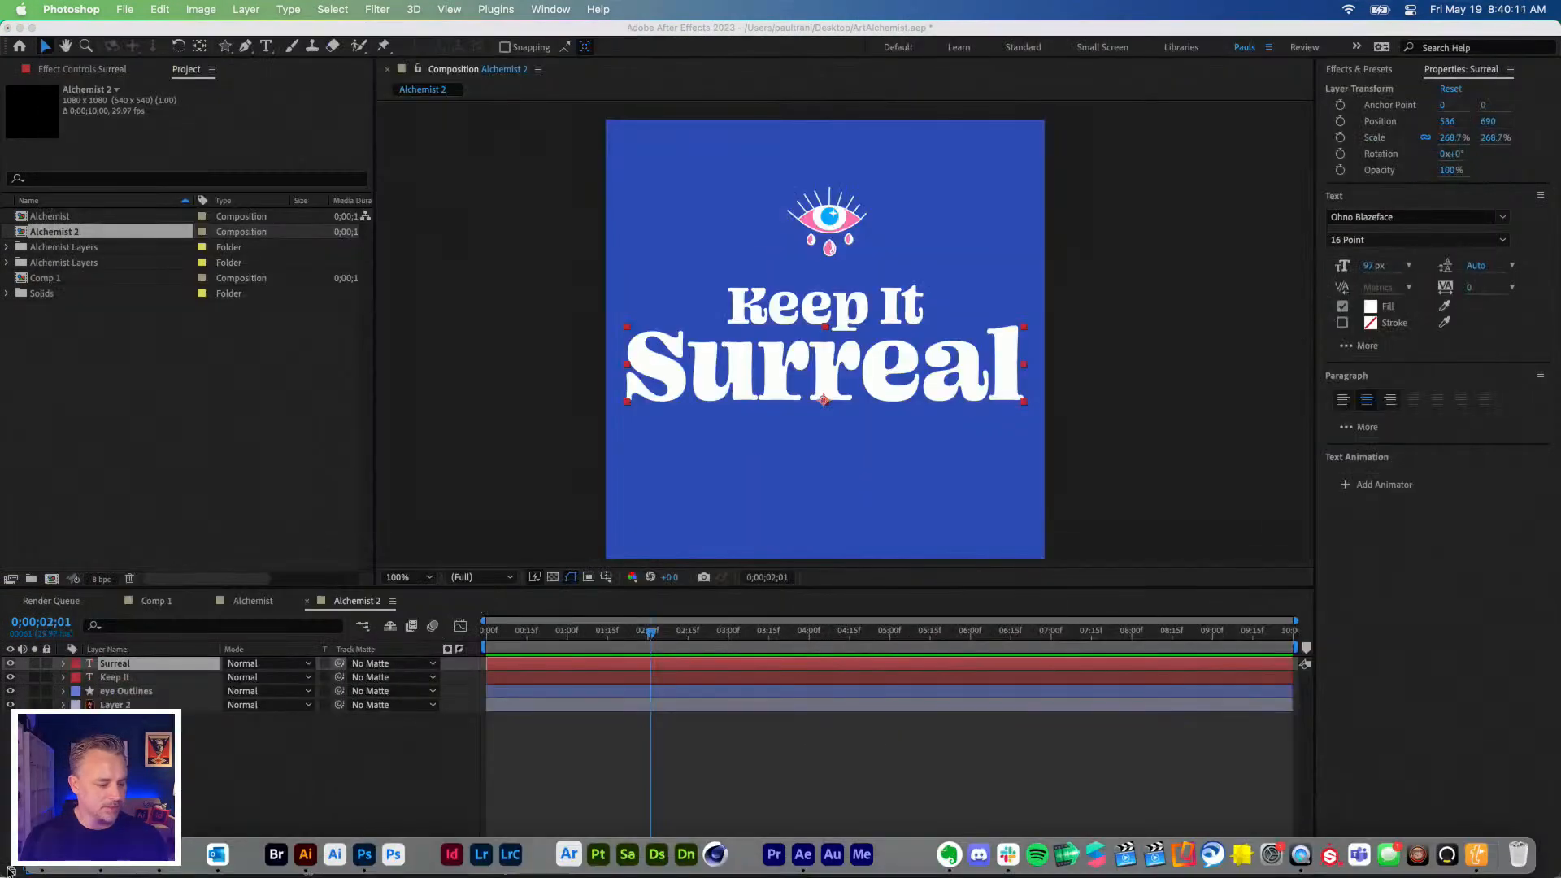
left_click(41, 863)
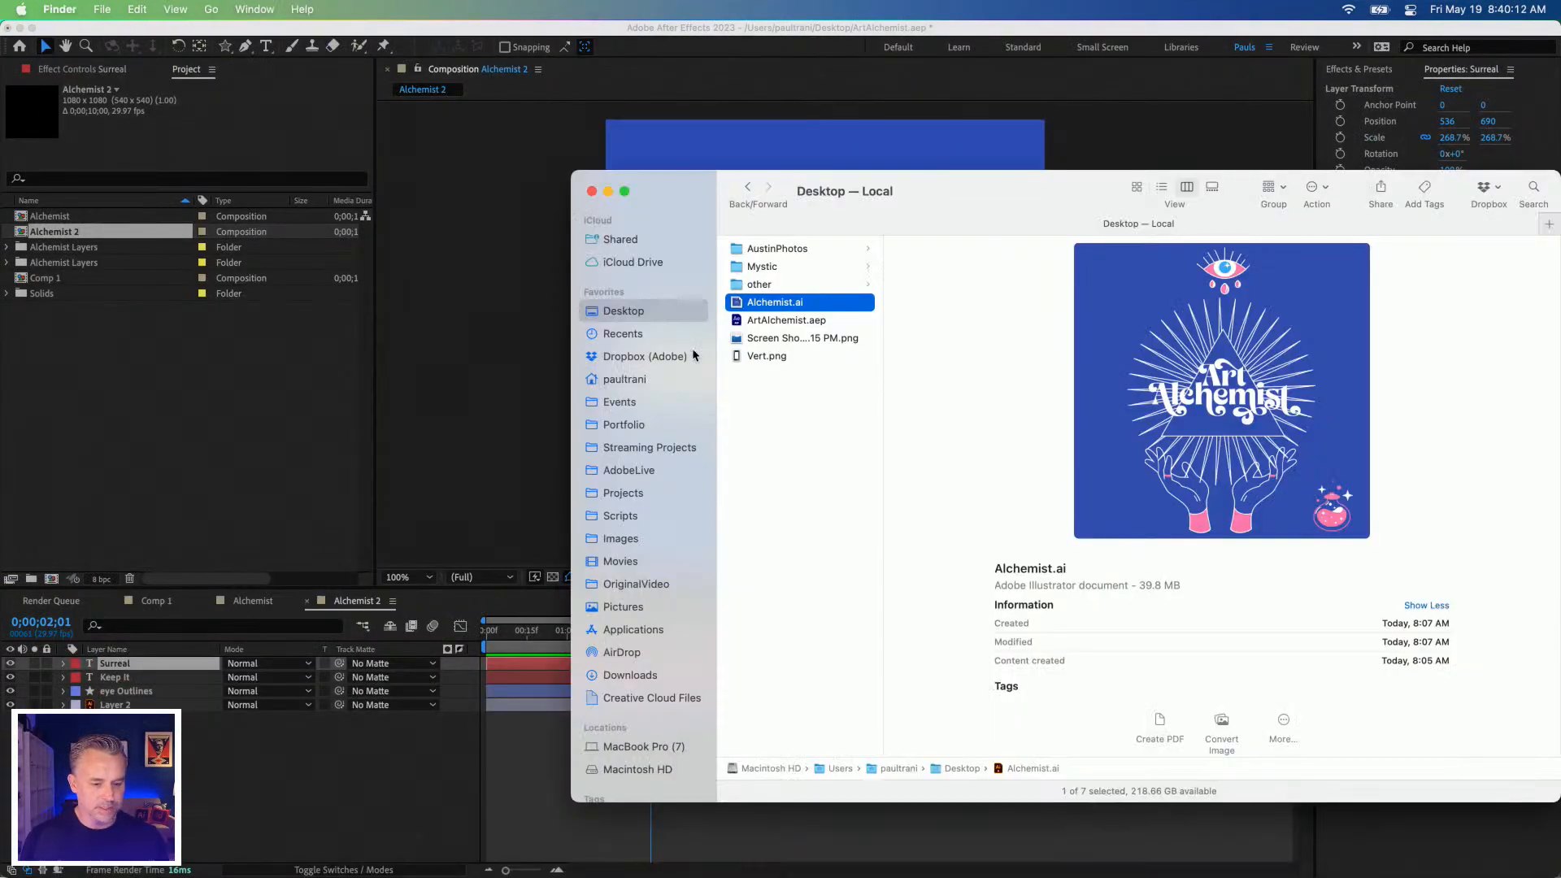
left_click(629, 675)
left_click(789, 273)
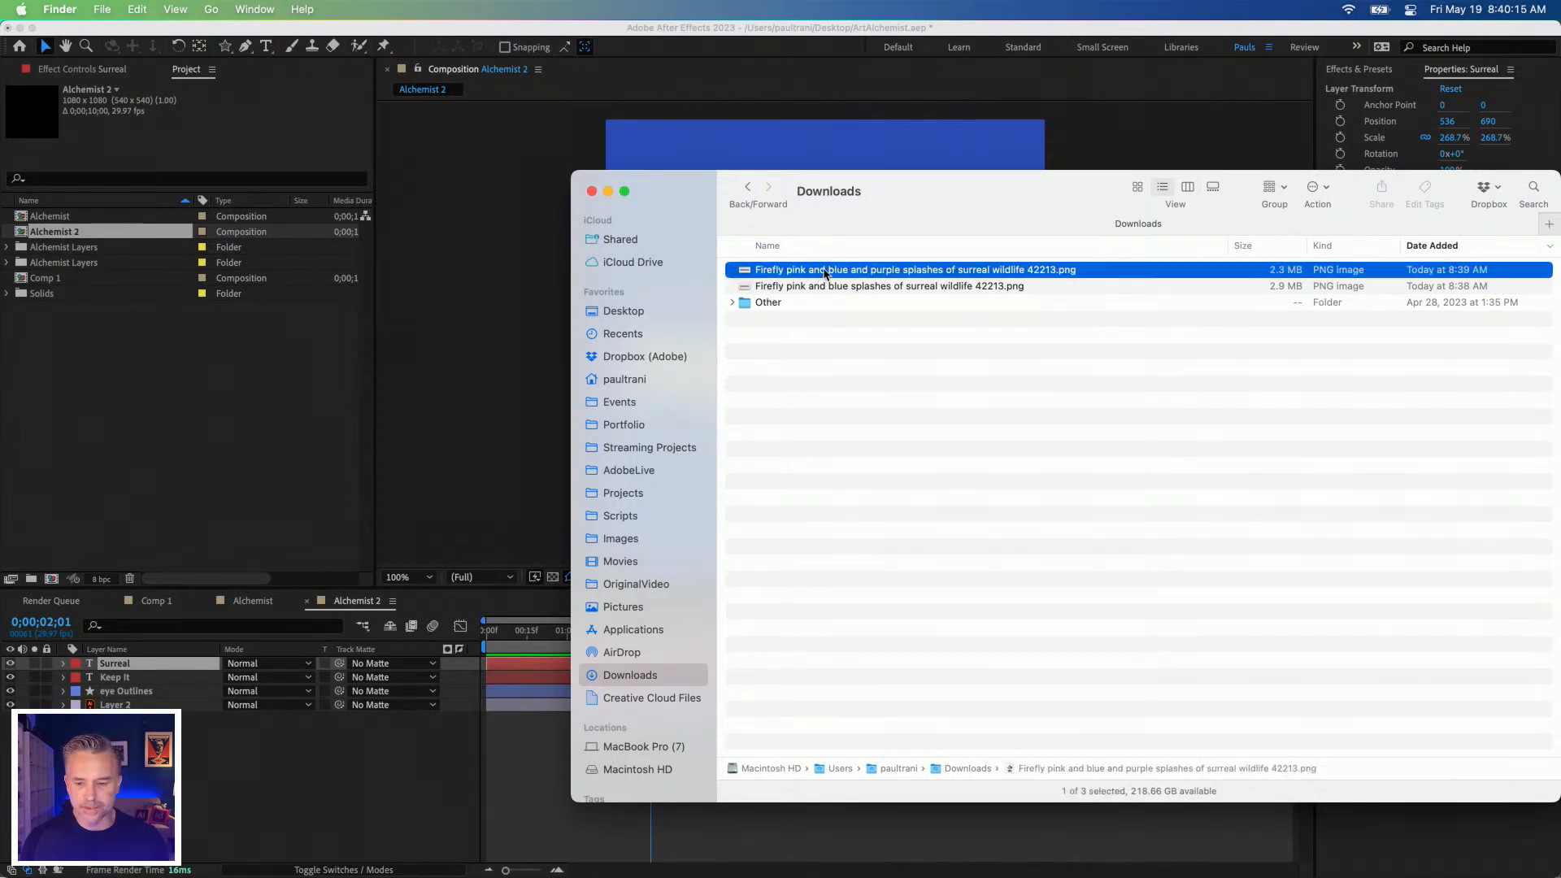
key("space")
key("space")
left_click_drag(801, 277, 147, 421)
left_click_drag(20, 294, 184, 665)
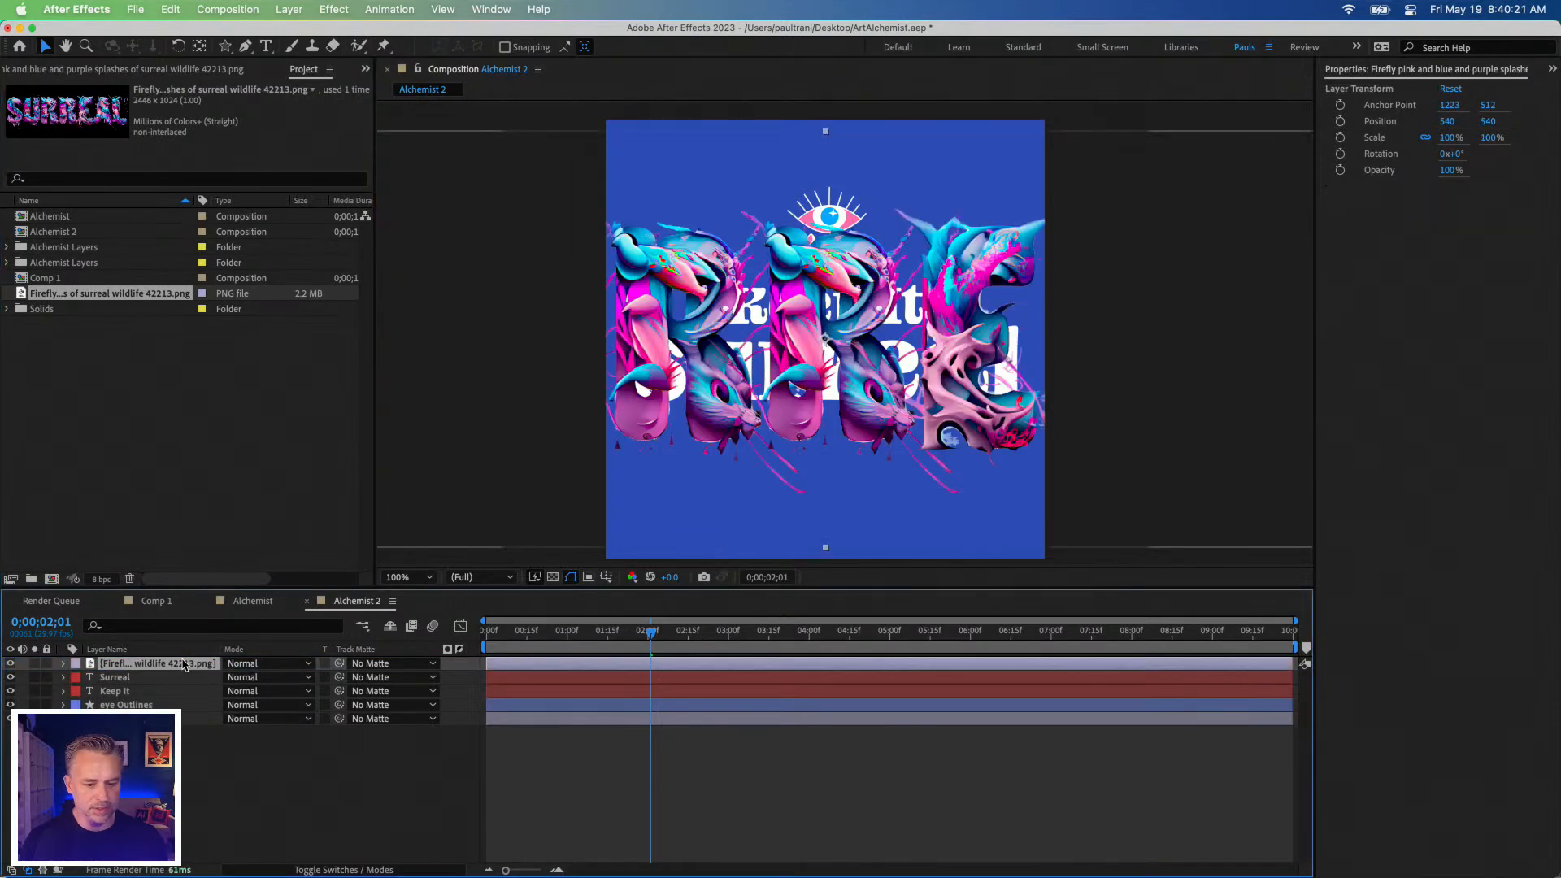
Replace the white Surreal text layer with the PNG lettering, scaled to 44% and placed just below Keep It.
key("s")
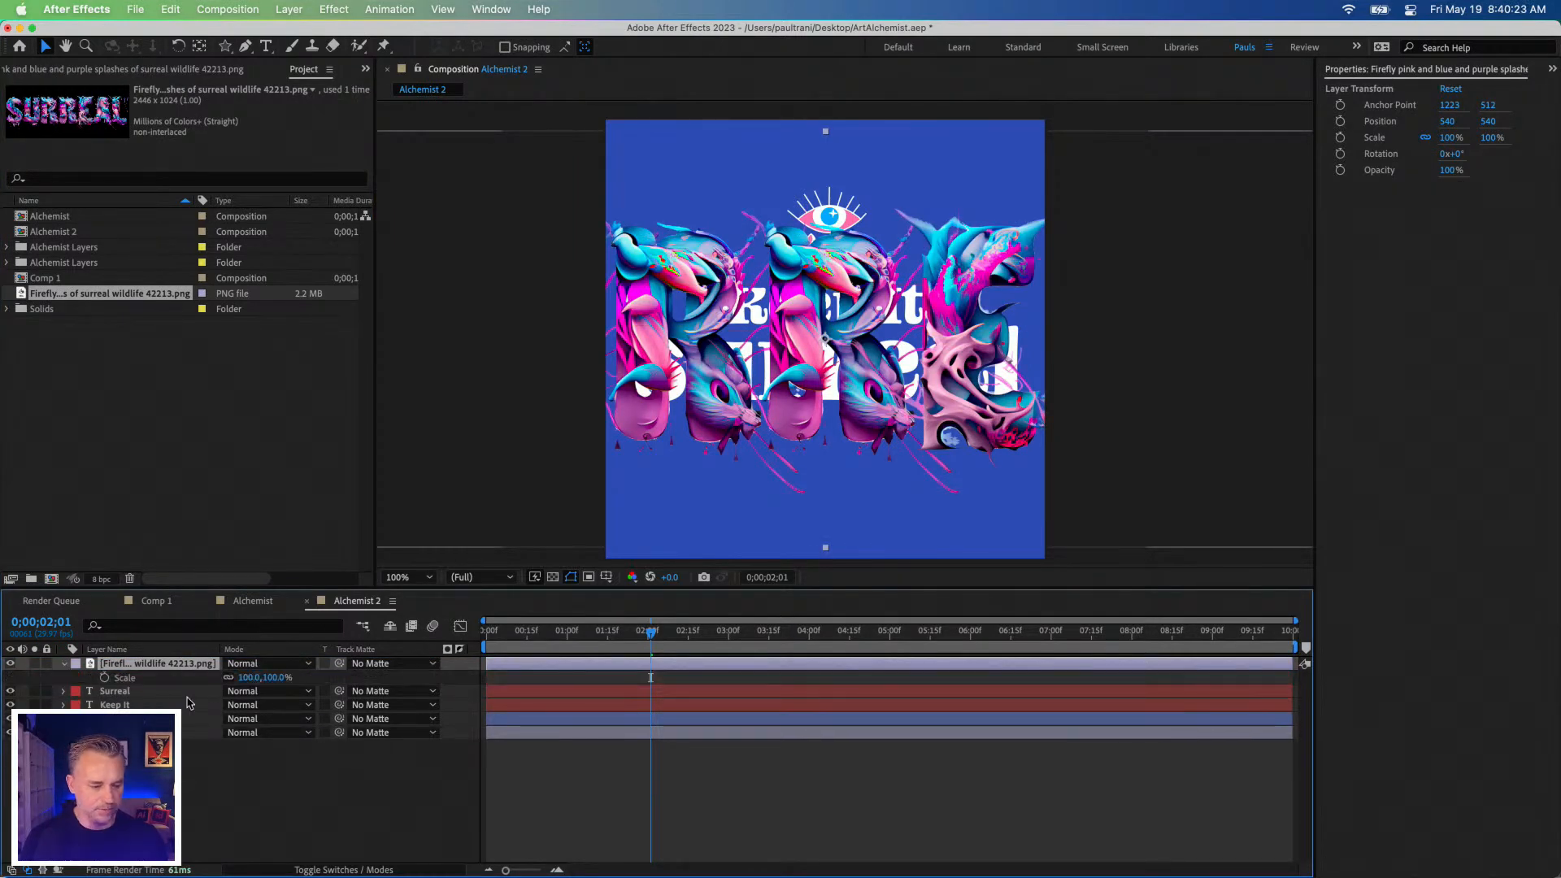
mouse_move(1396, 138)
left_mouse_down()
mouse_move(1333, 137)
mouse_move(1397, 138)
left_mouse_up()
left_click(106, 677)
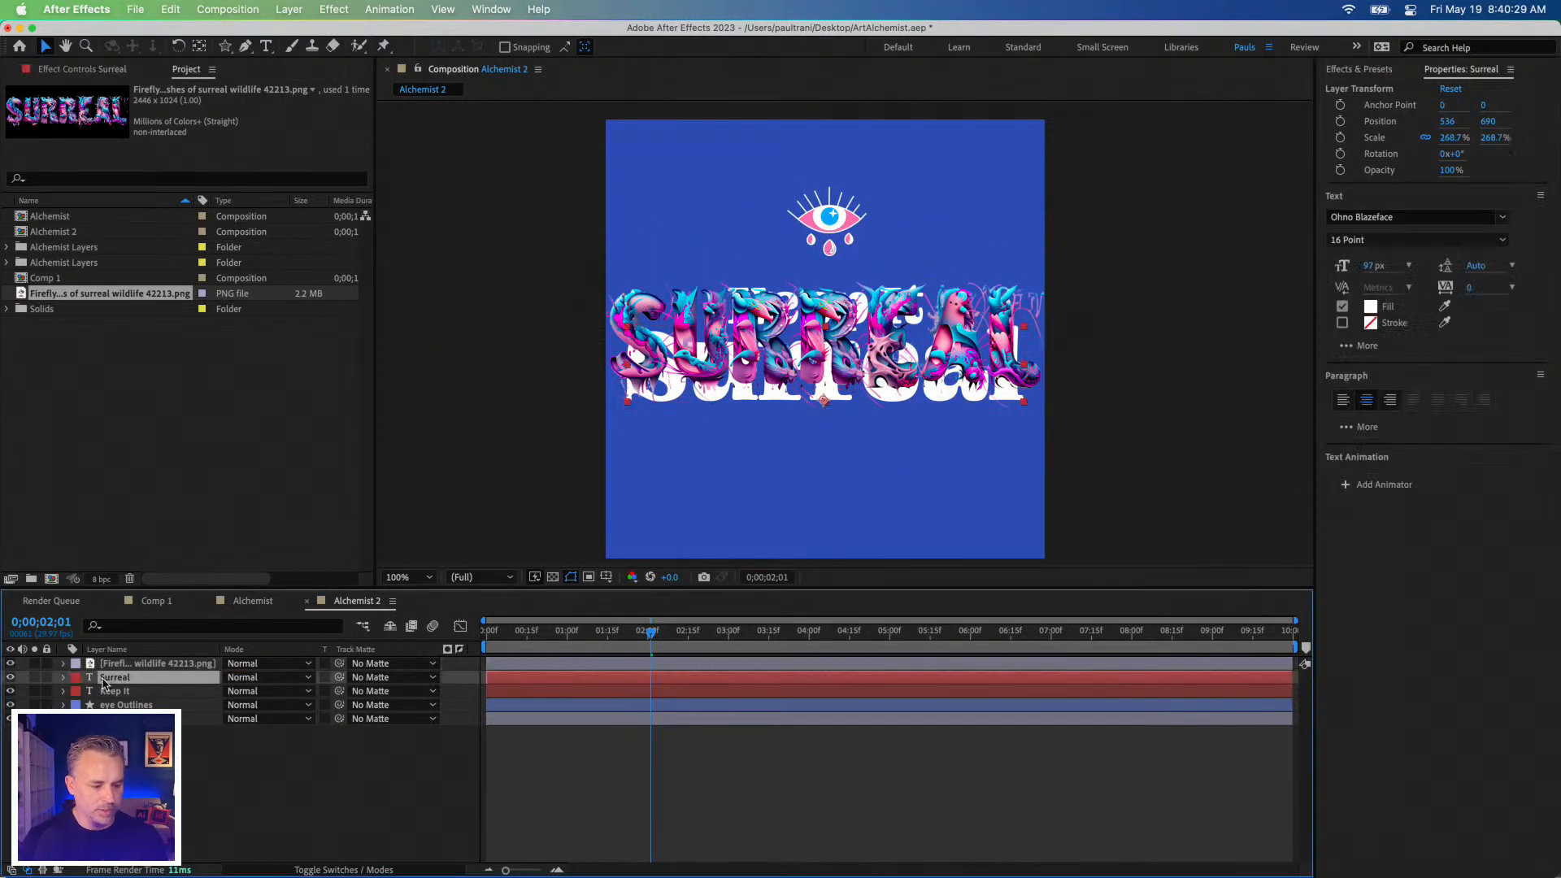
key("Delete")
left_click_drag(782, 317, 780, 393)
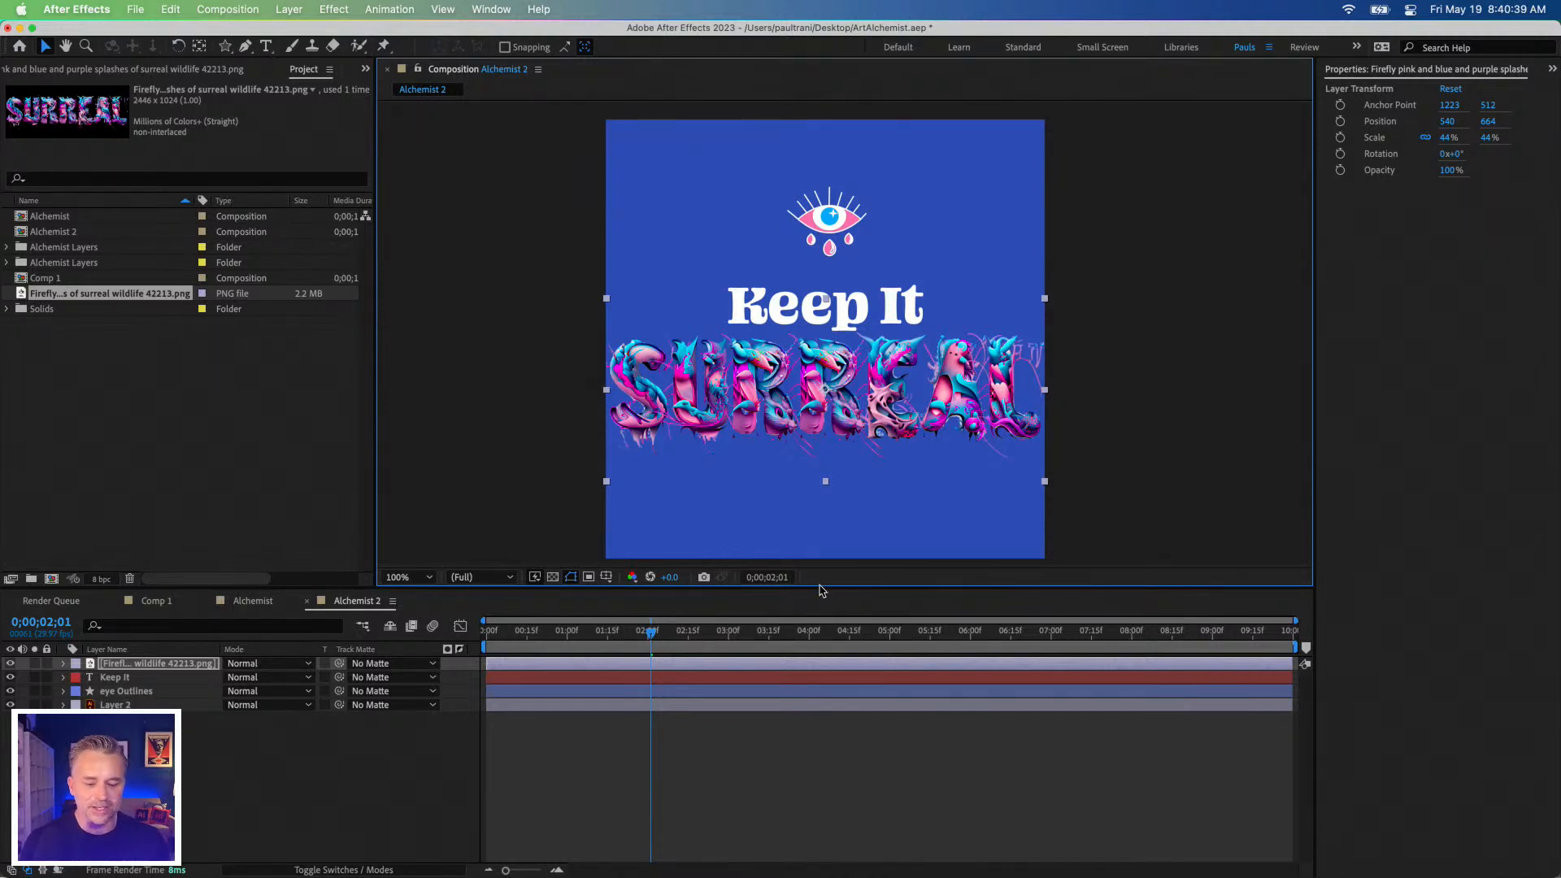
Reorder the layers so eye Outlines is on top and the SURREAL artwork sits beneath the Keep It text.
left_click_drag(820, 587, 817, 670)
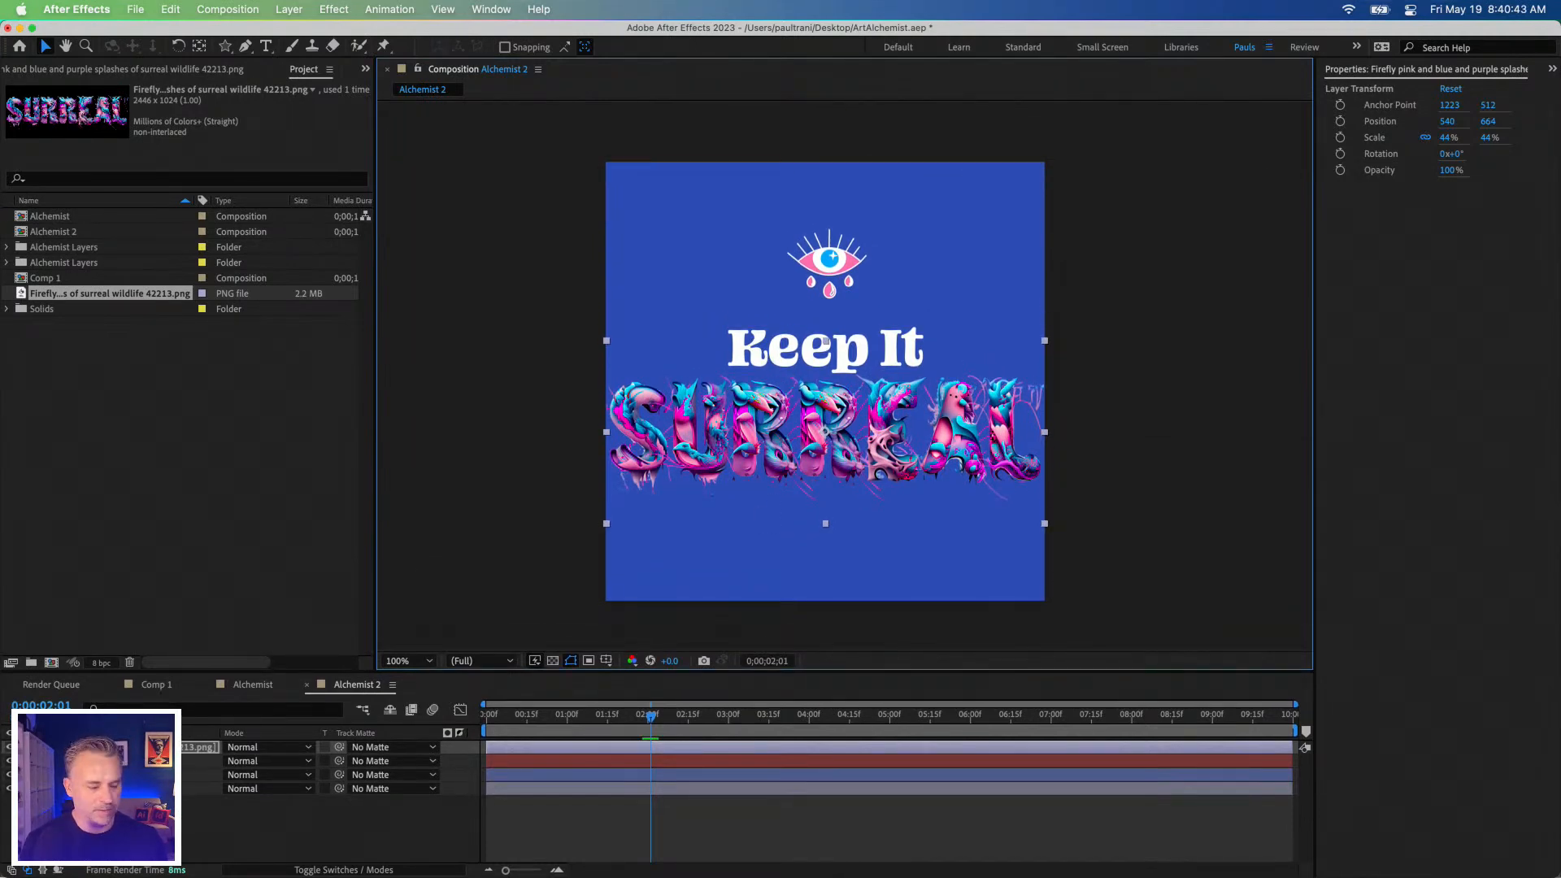
left_click(634, 474)
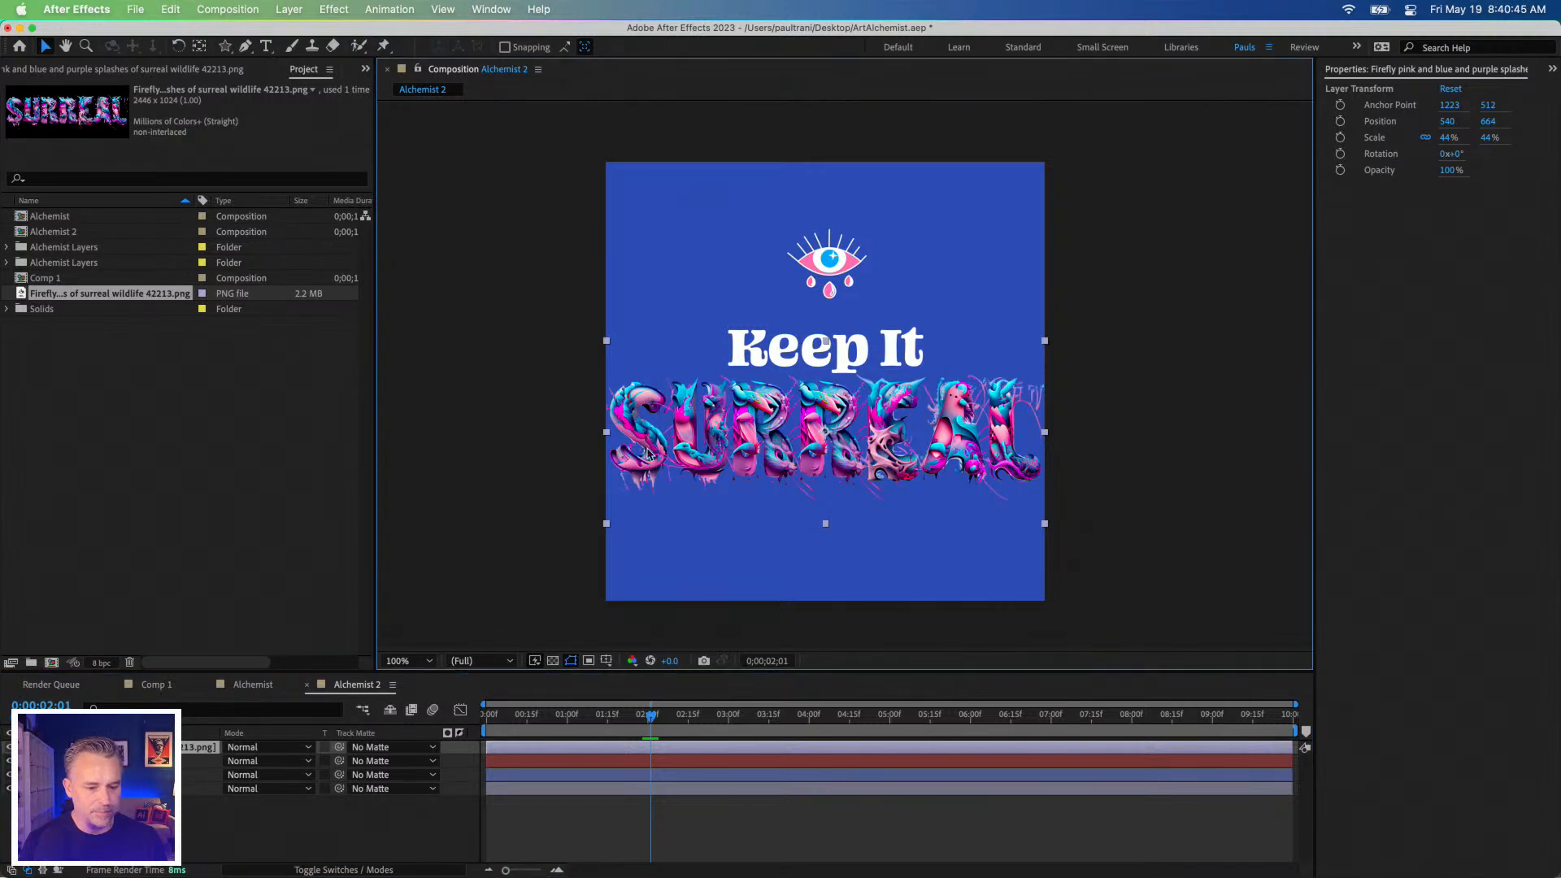
left_click(825, 365)
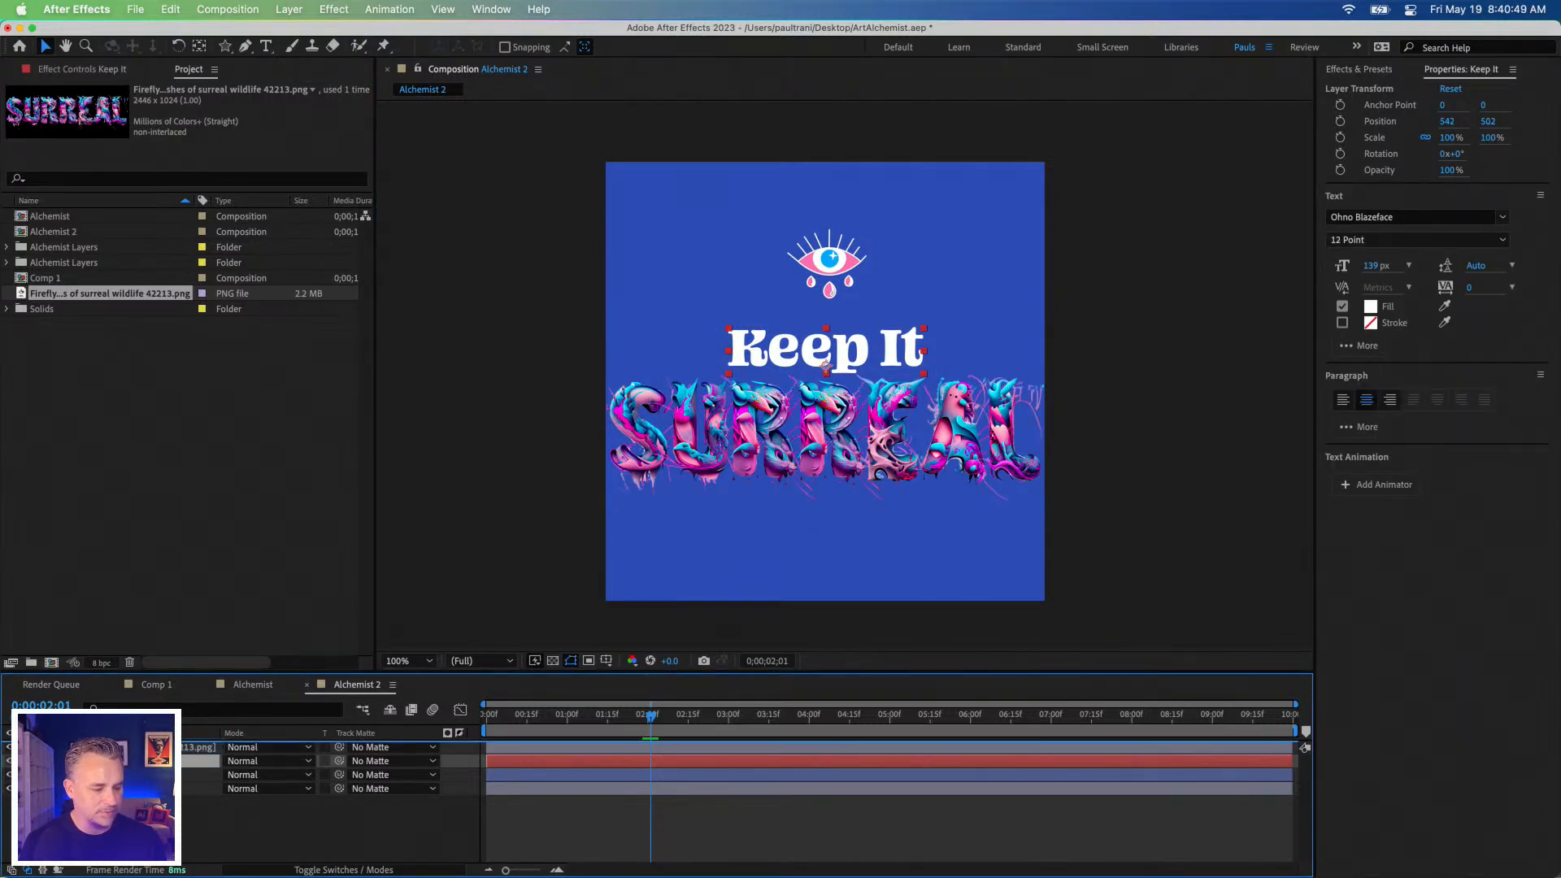
left_click(827, 276)
left_click_drag(121, 775, 122, 741)
left_click(945, 390)
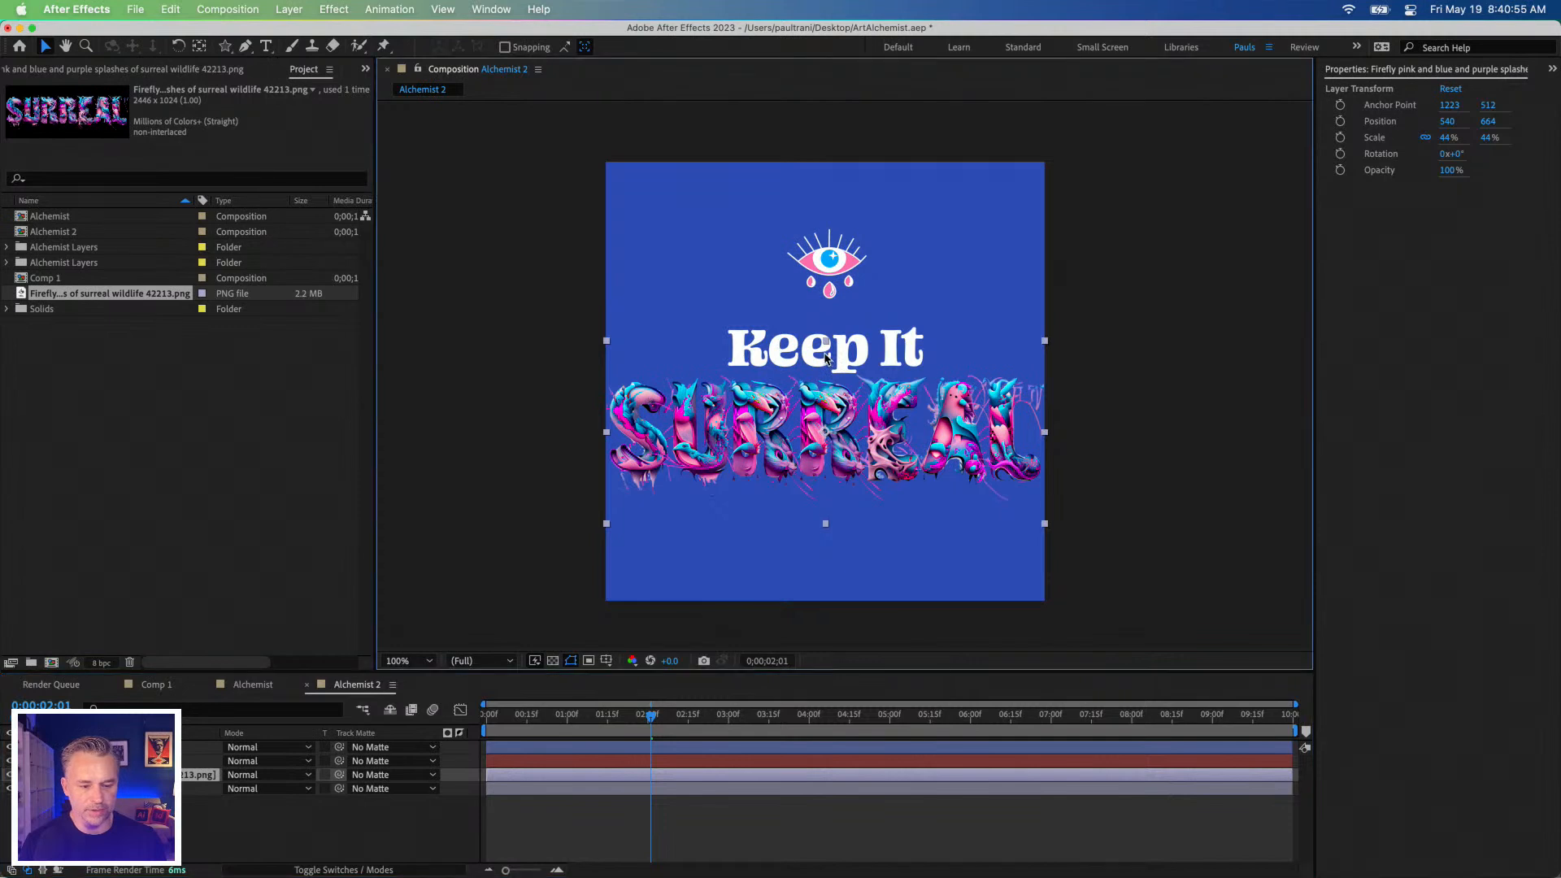
Nudge the Keep It text slightly upward, and raise it together with the SURREAL lettering by 40 px toward the eye.
left_click(773, 332)
left_click(780, 388, "shift")
left_click(814, 270, "shift")
left_click(816, 258)
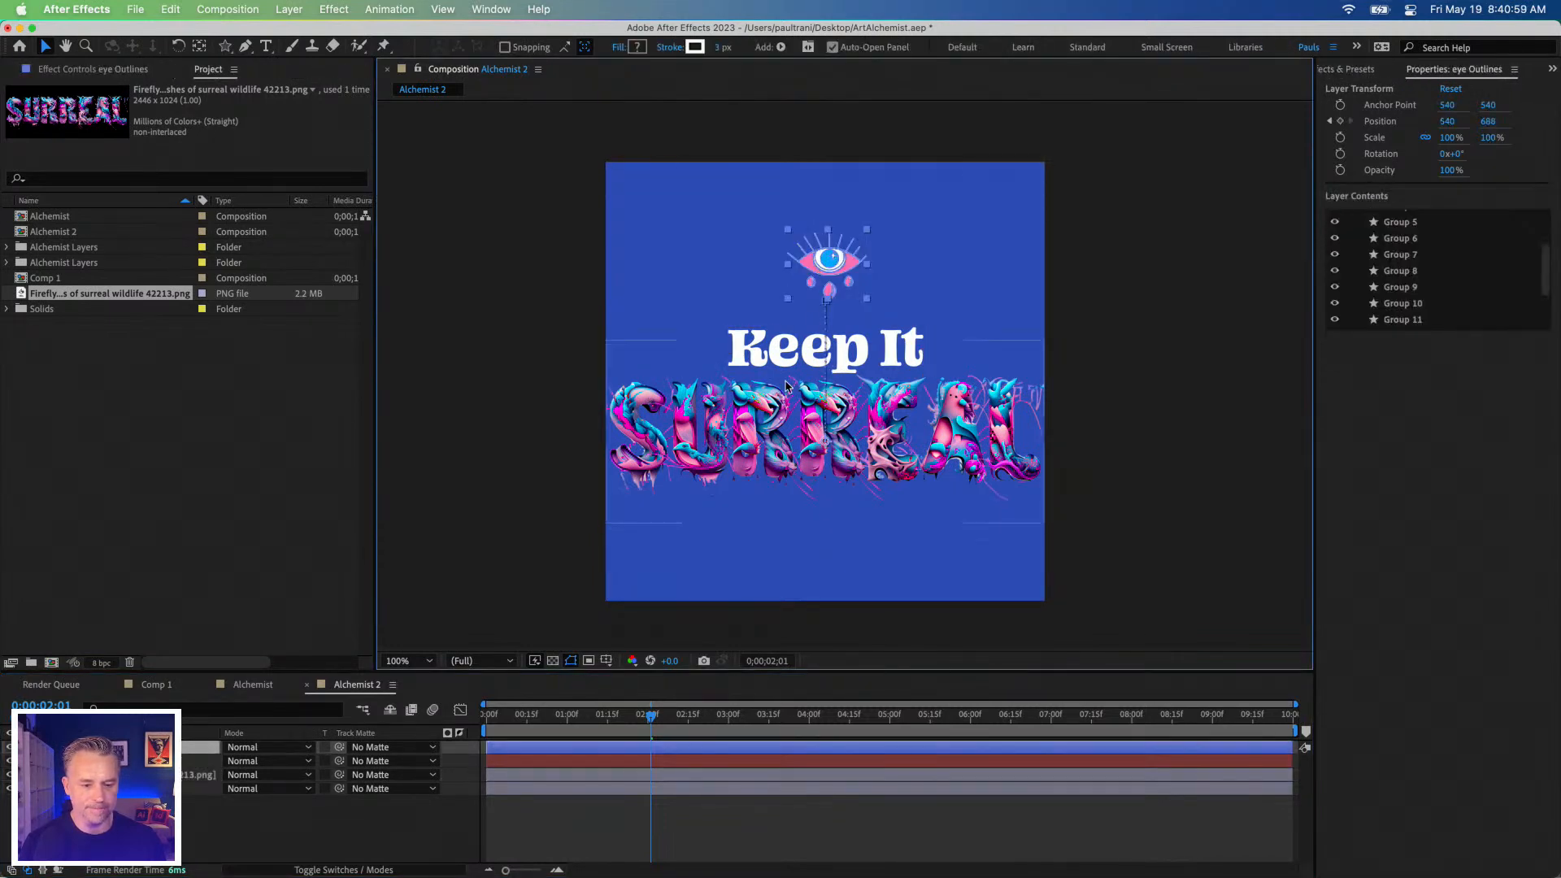
mouse_move(794, 357)
left_mouse_down()
mouse_move(734, 350)
mouse_move(797, 351)
left_mouse_up()
left_click(789, 423, "shift")
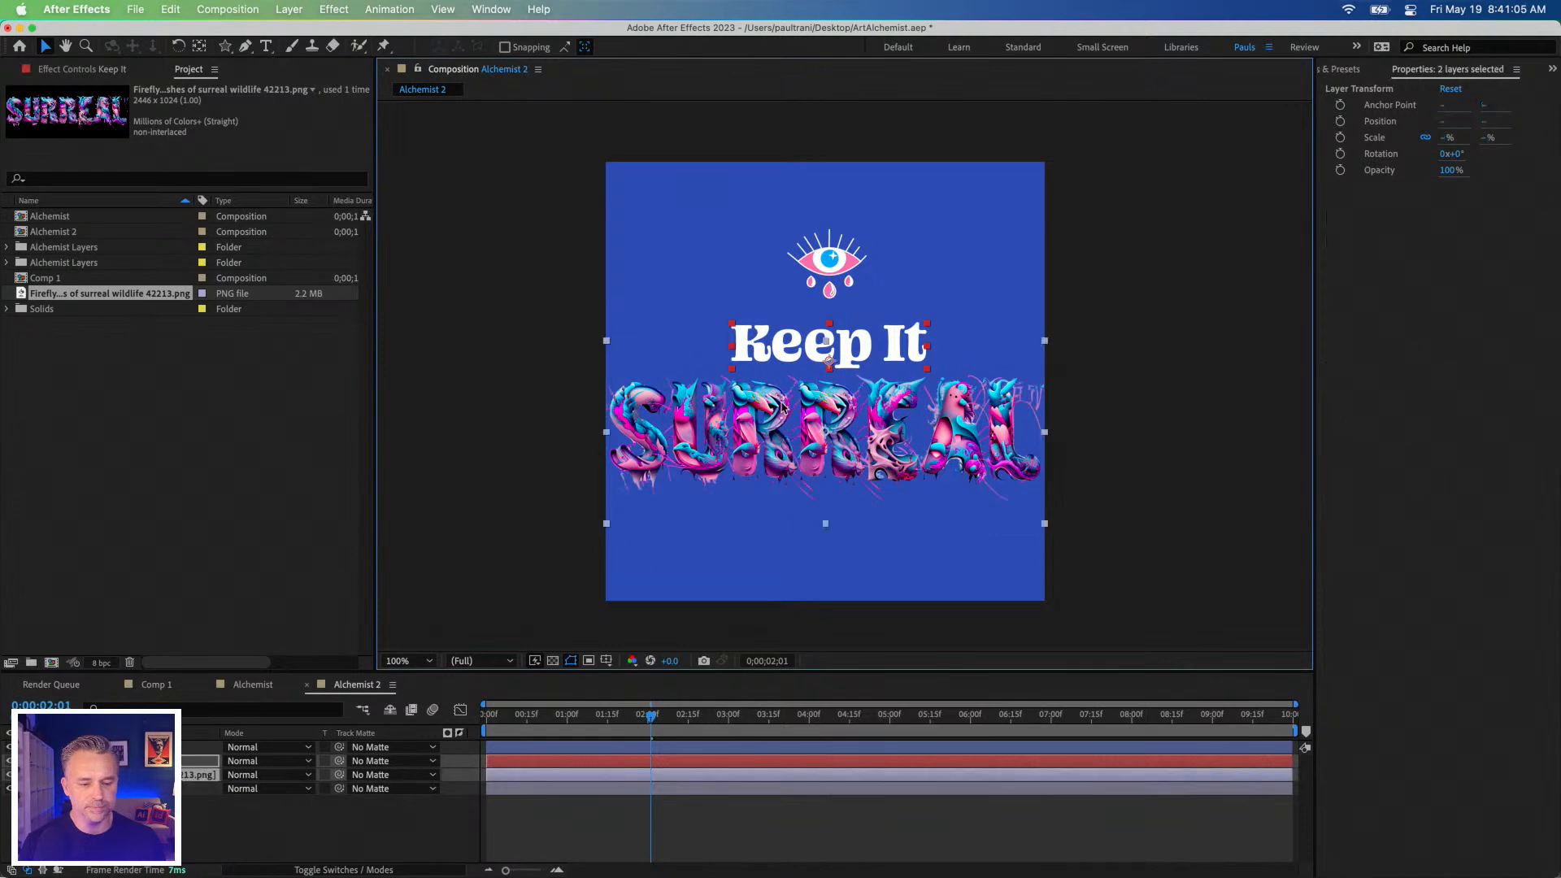
left_click(831, 260, "shift")
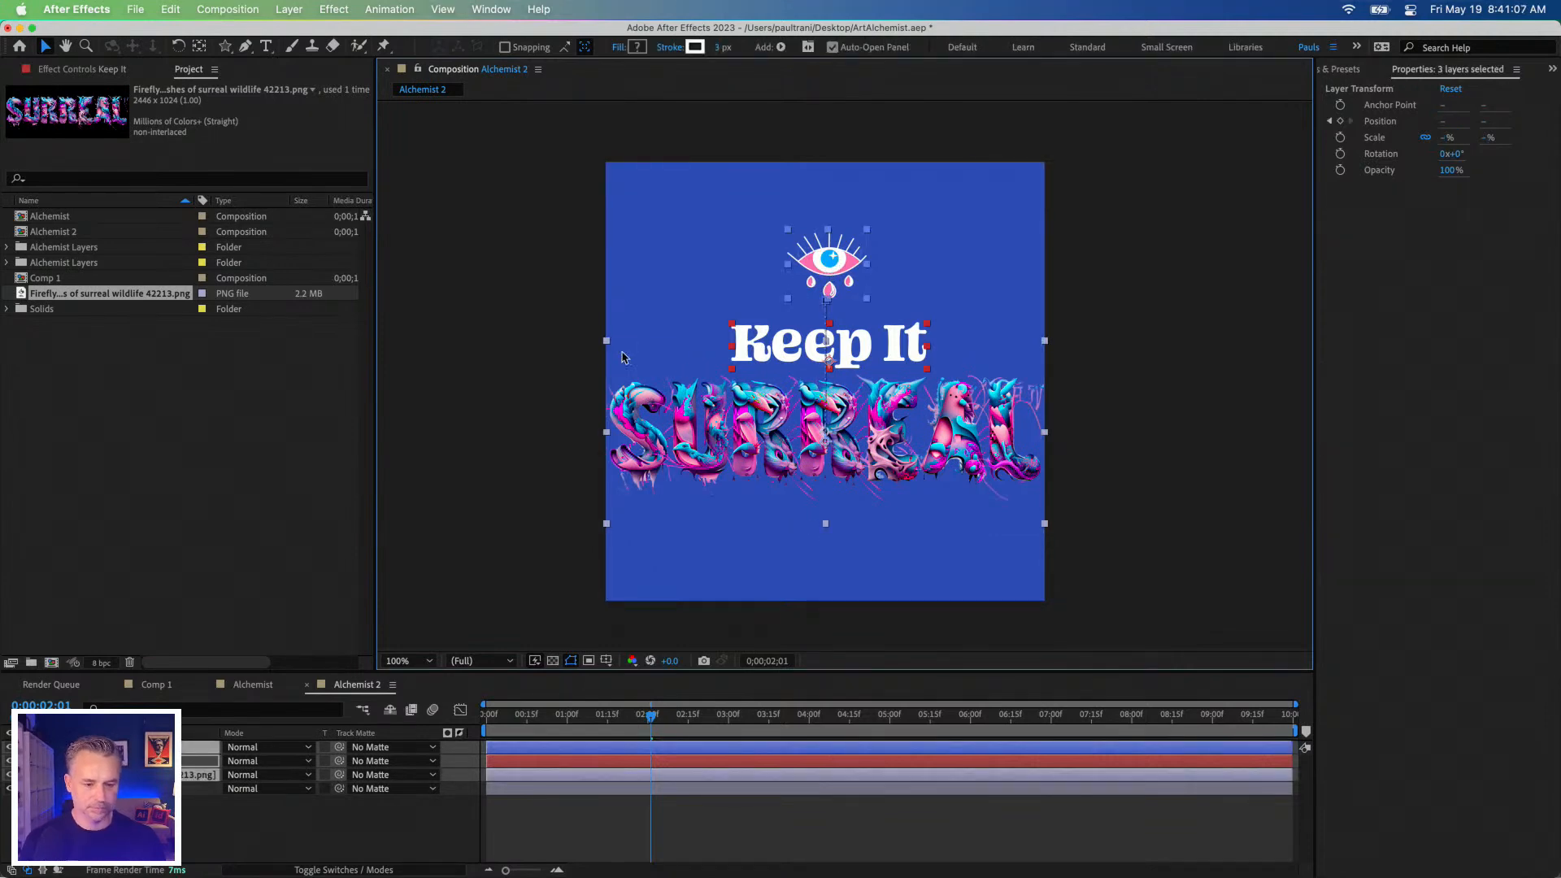
left_click(570, 337)
left_click(759, 354)
left_click(786, 428, "shift")
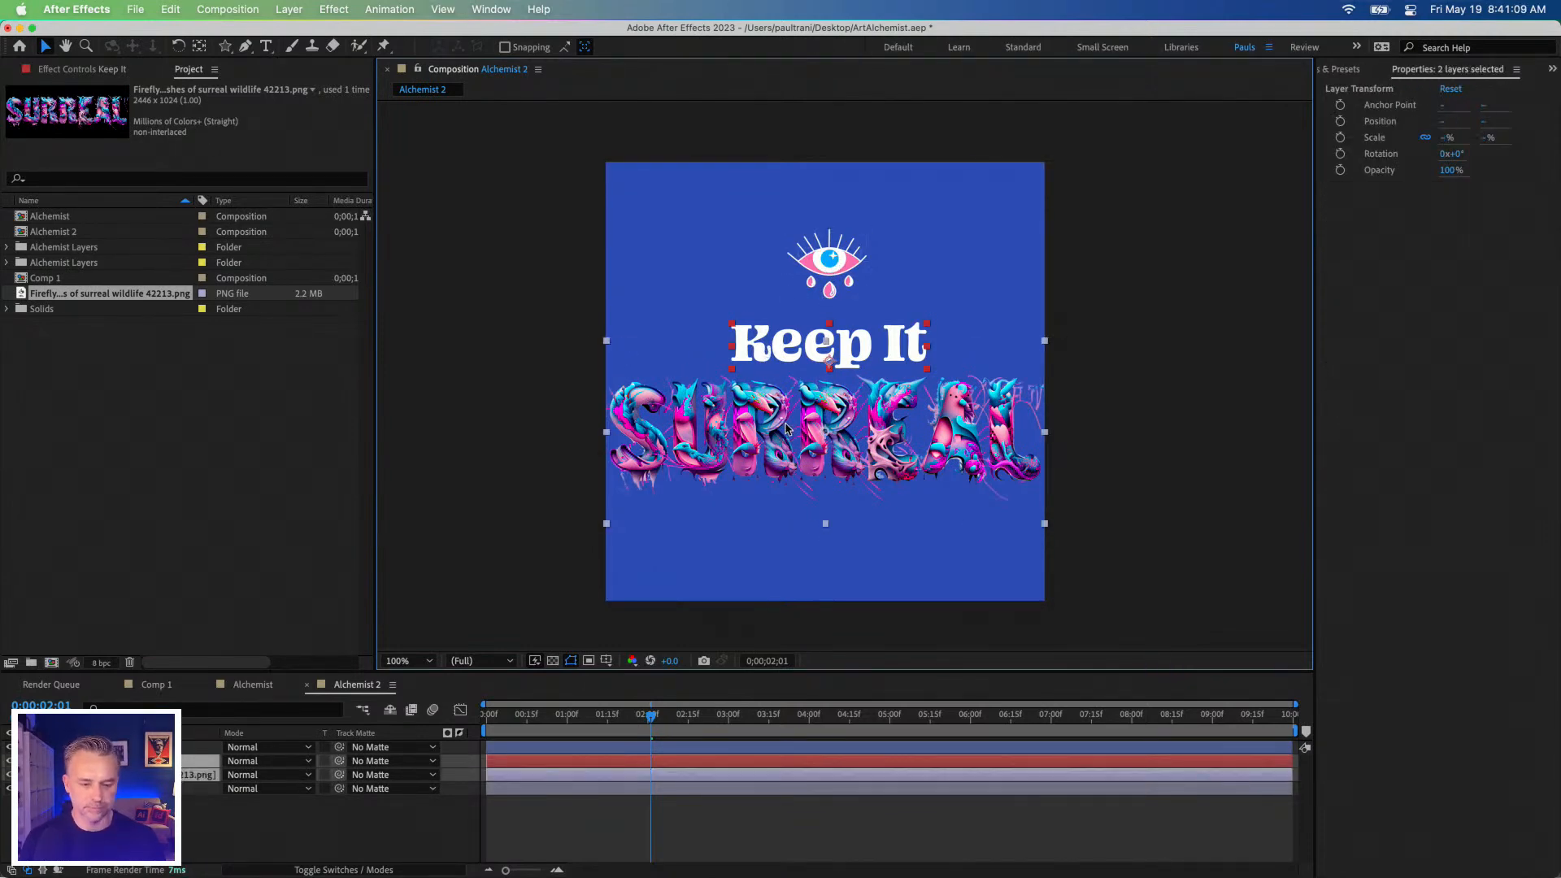
key("shift+Up")
key("shift+Up")
left_click(541, 260)
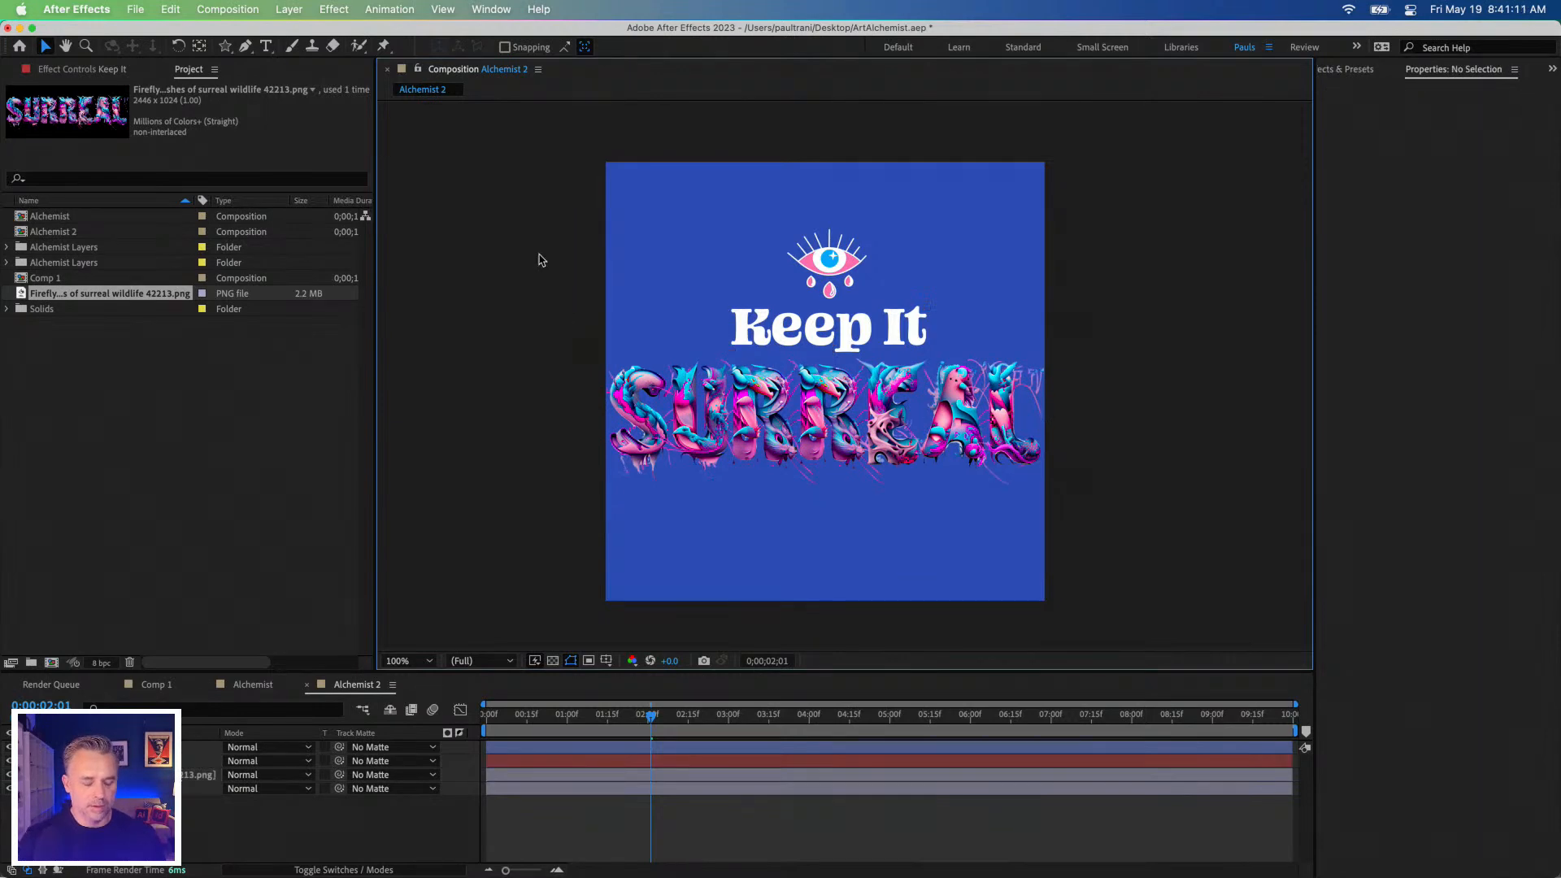
Keyframe the SURREAL lettering's opacity from 0% at the start to 100% at 0;00;02;01, and preview the fade-in.
key("period")
left_click_drag(541, 260, 616, 260)
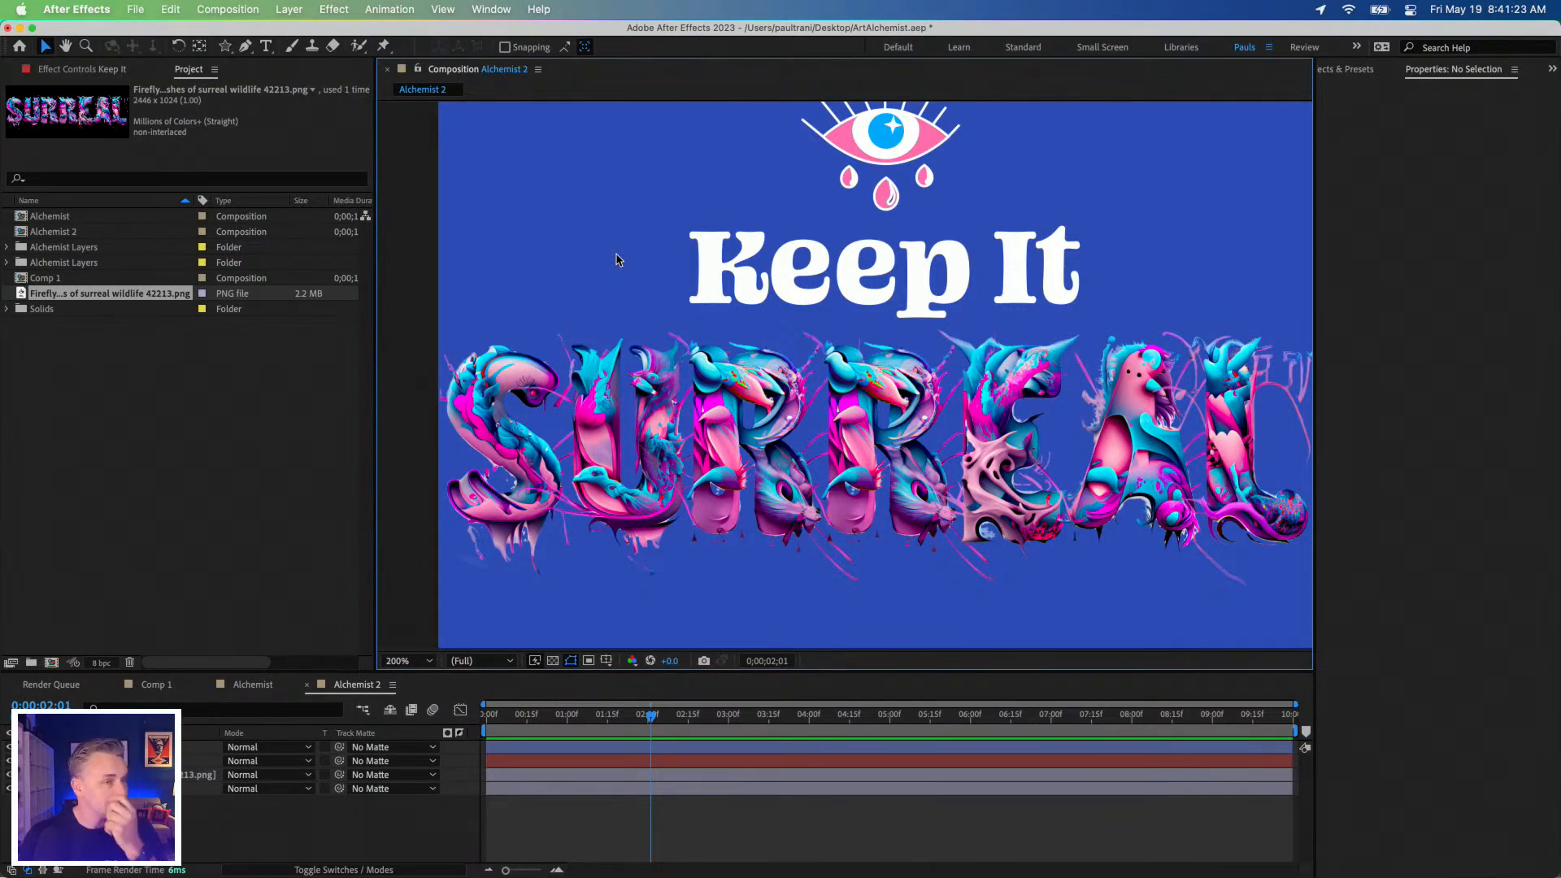
left_click(883, 418)
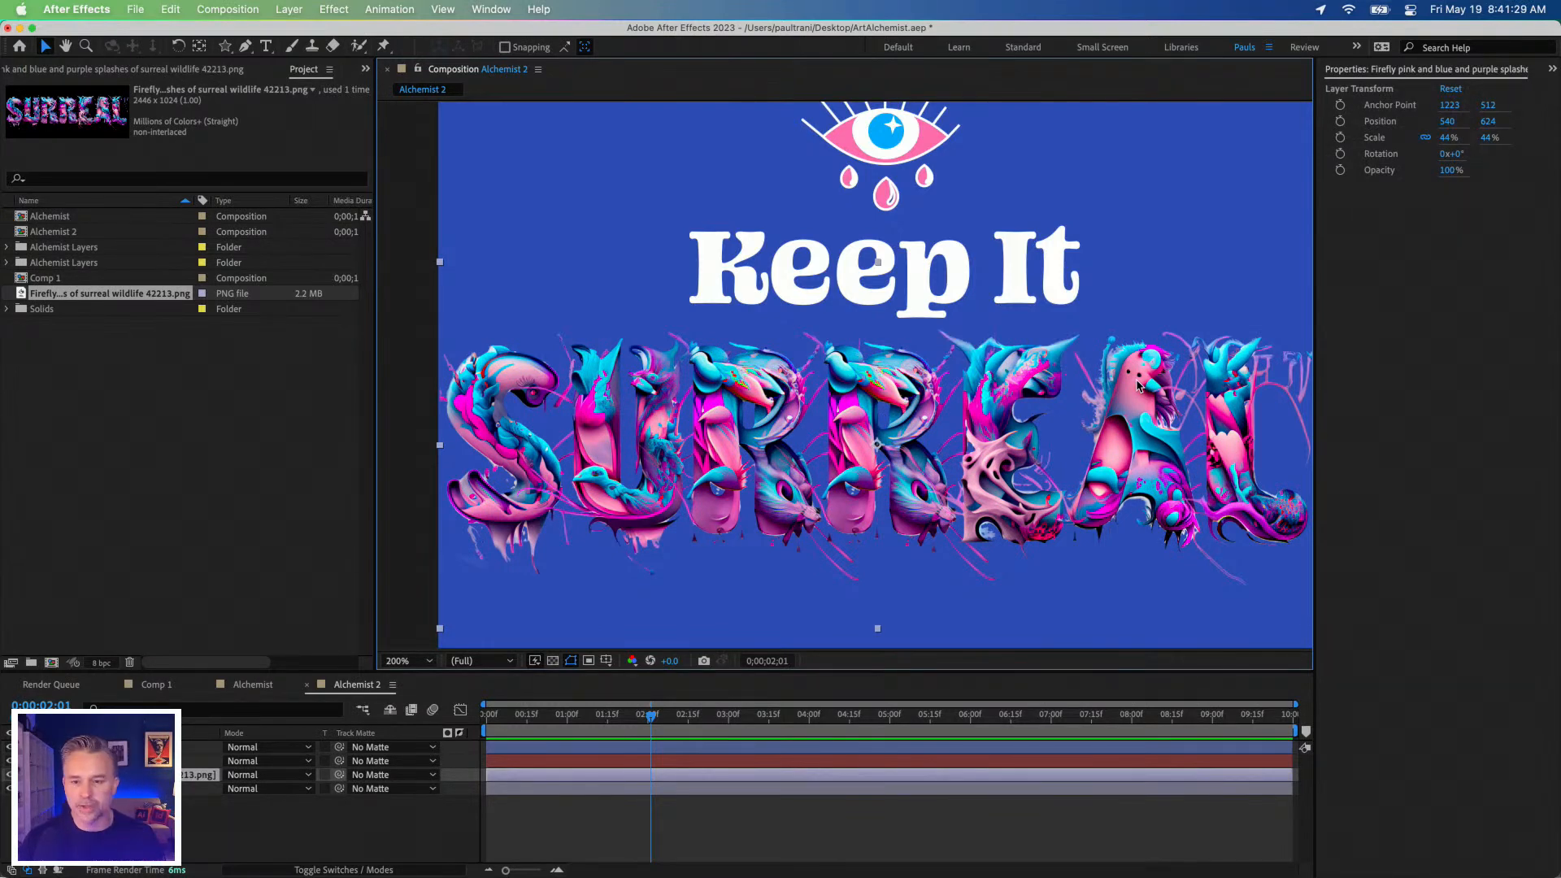
key("comma")
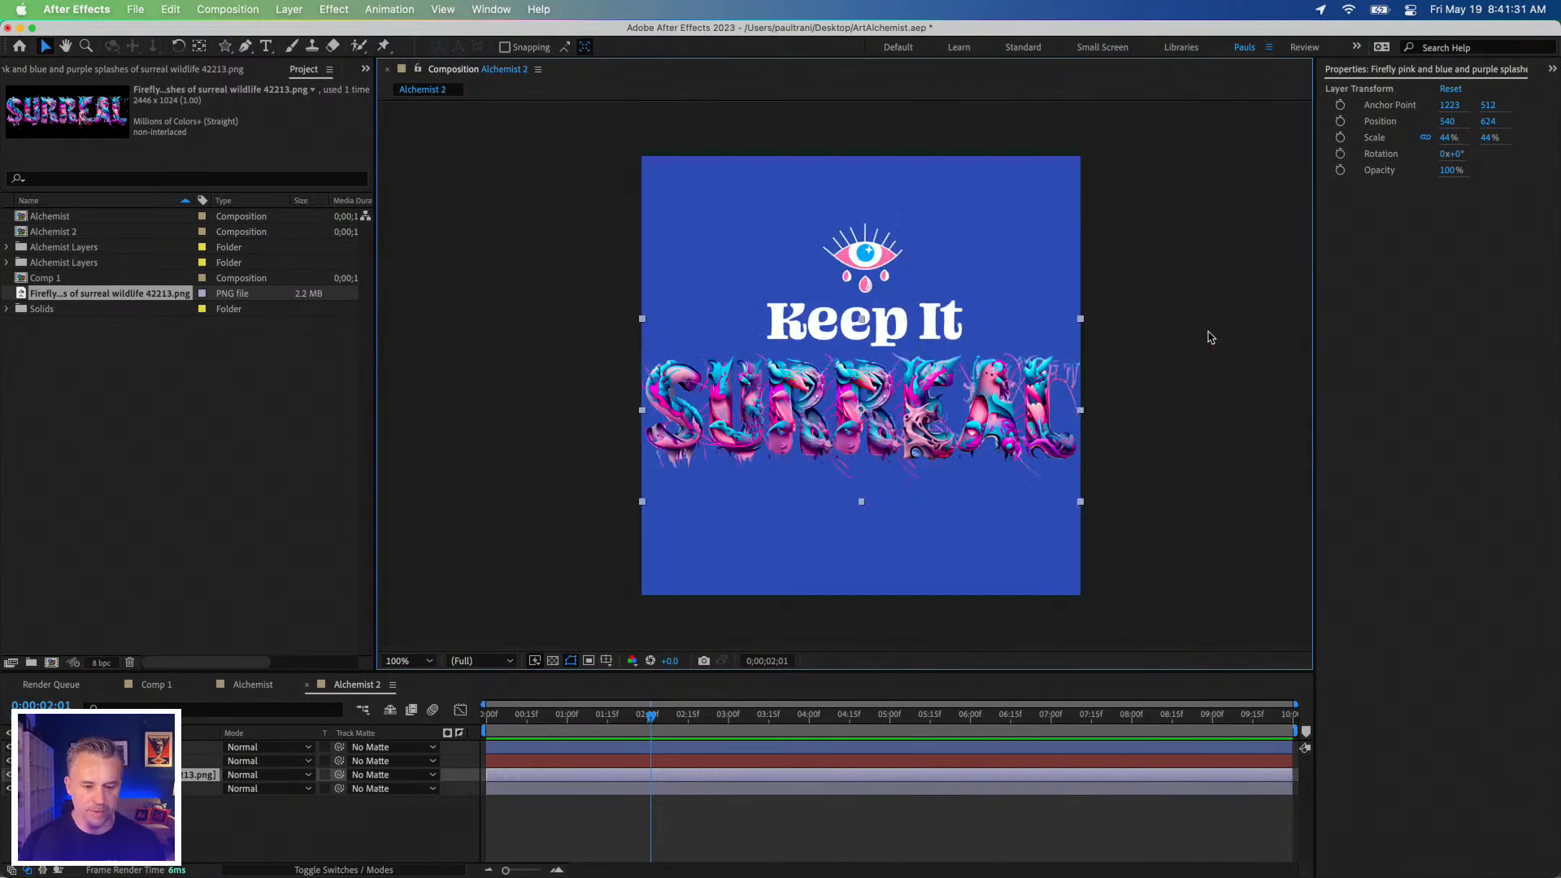
key("period")
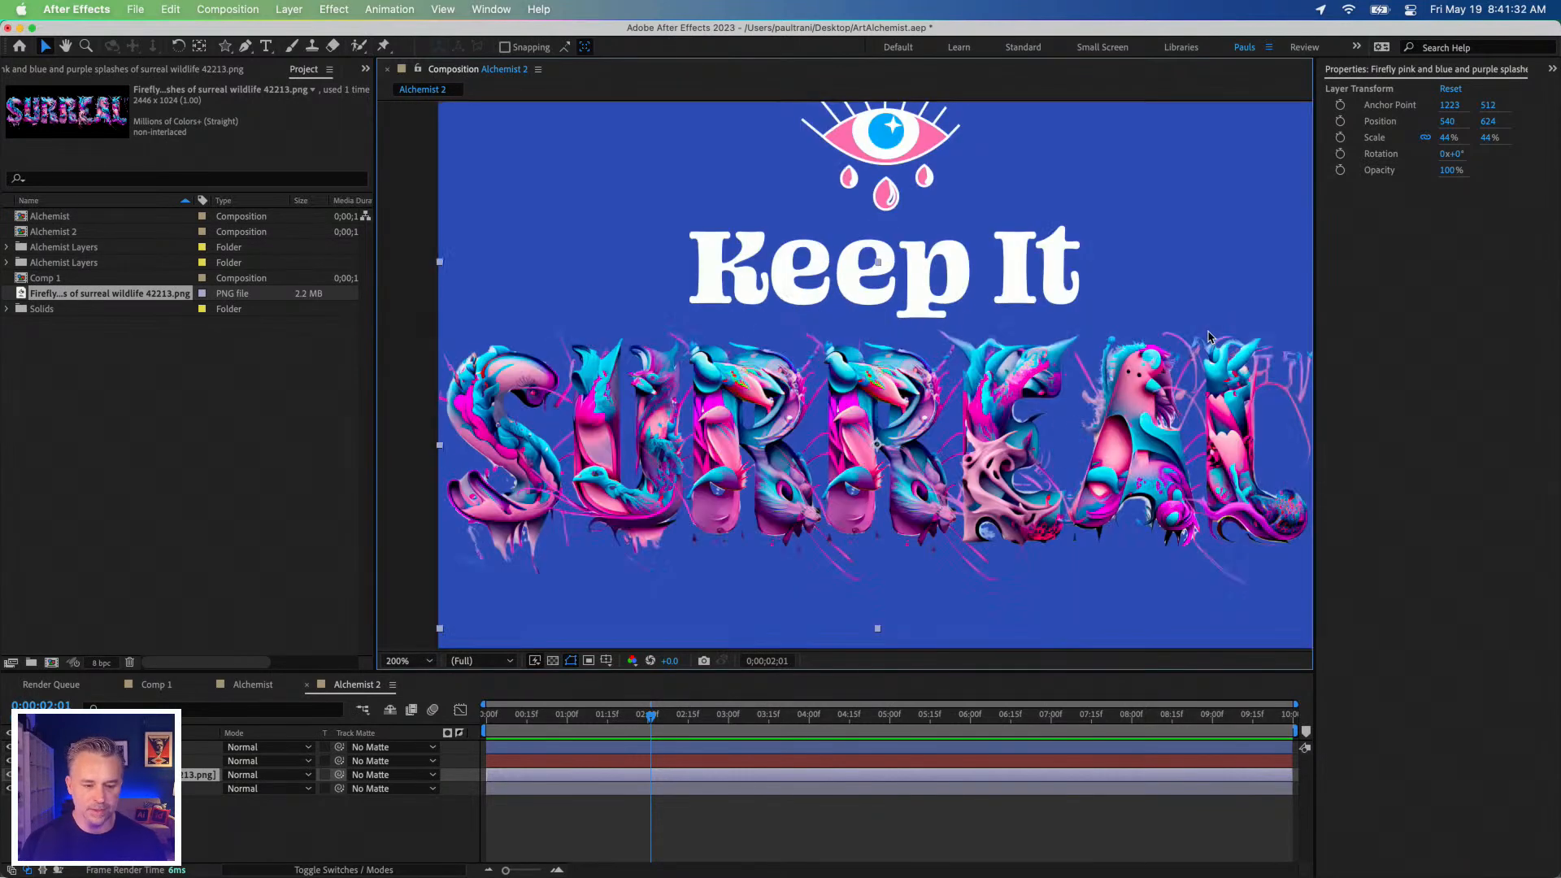
left_click(1341, 173)
left_click(507, 715)
key("Home")
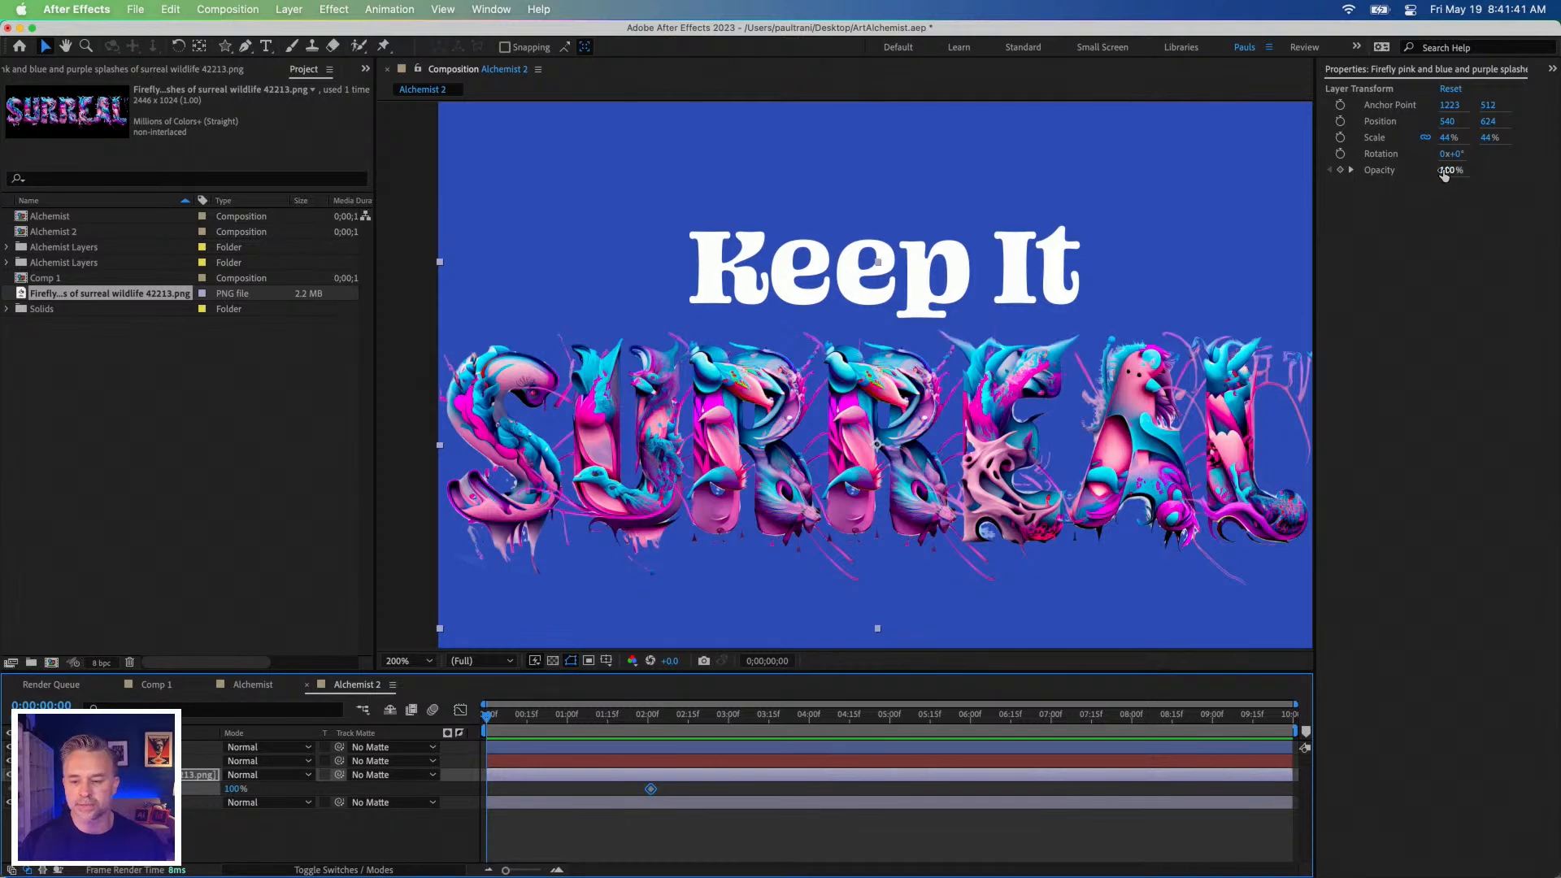
left_click_drag(1446, 173, 839, 190)
key("space")
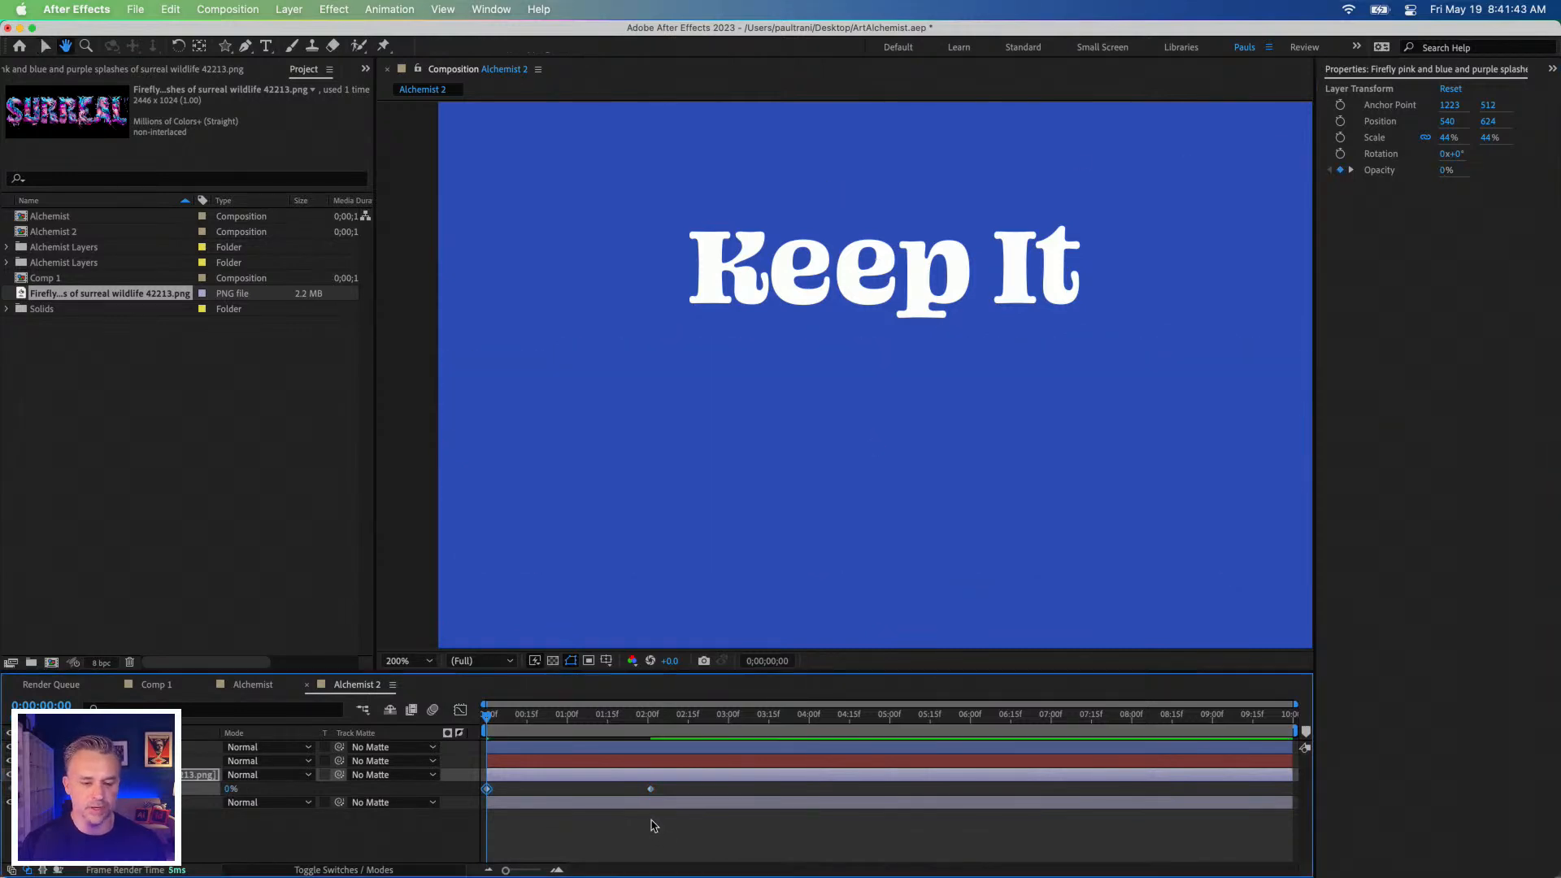
key("space")
Add a Scale text animator to the Keep It layer and enlarge the timeline area to show its properties.
left_click(884, 303)
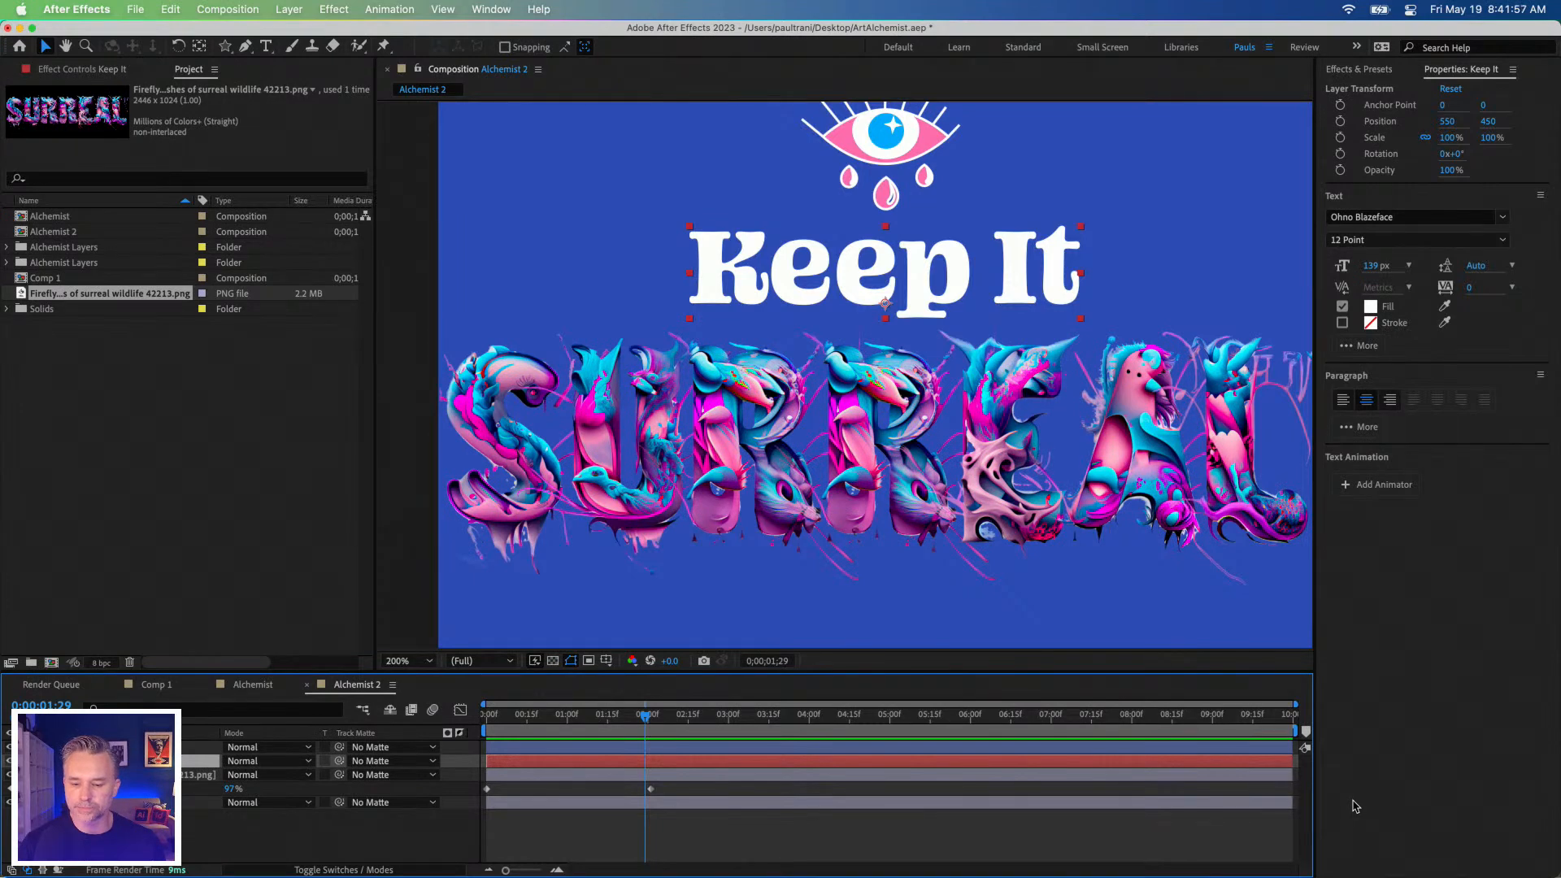
left_click(1372, 486)
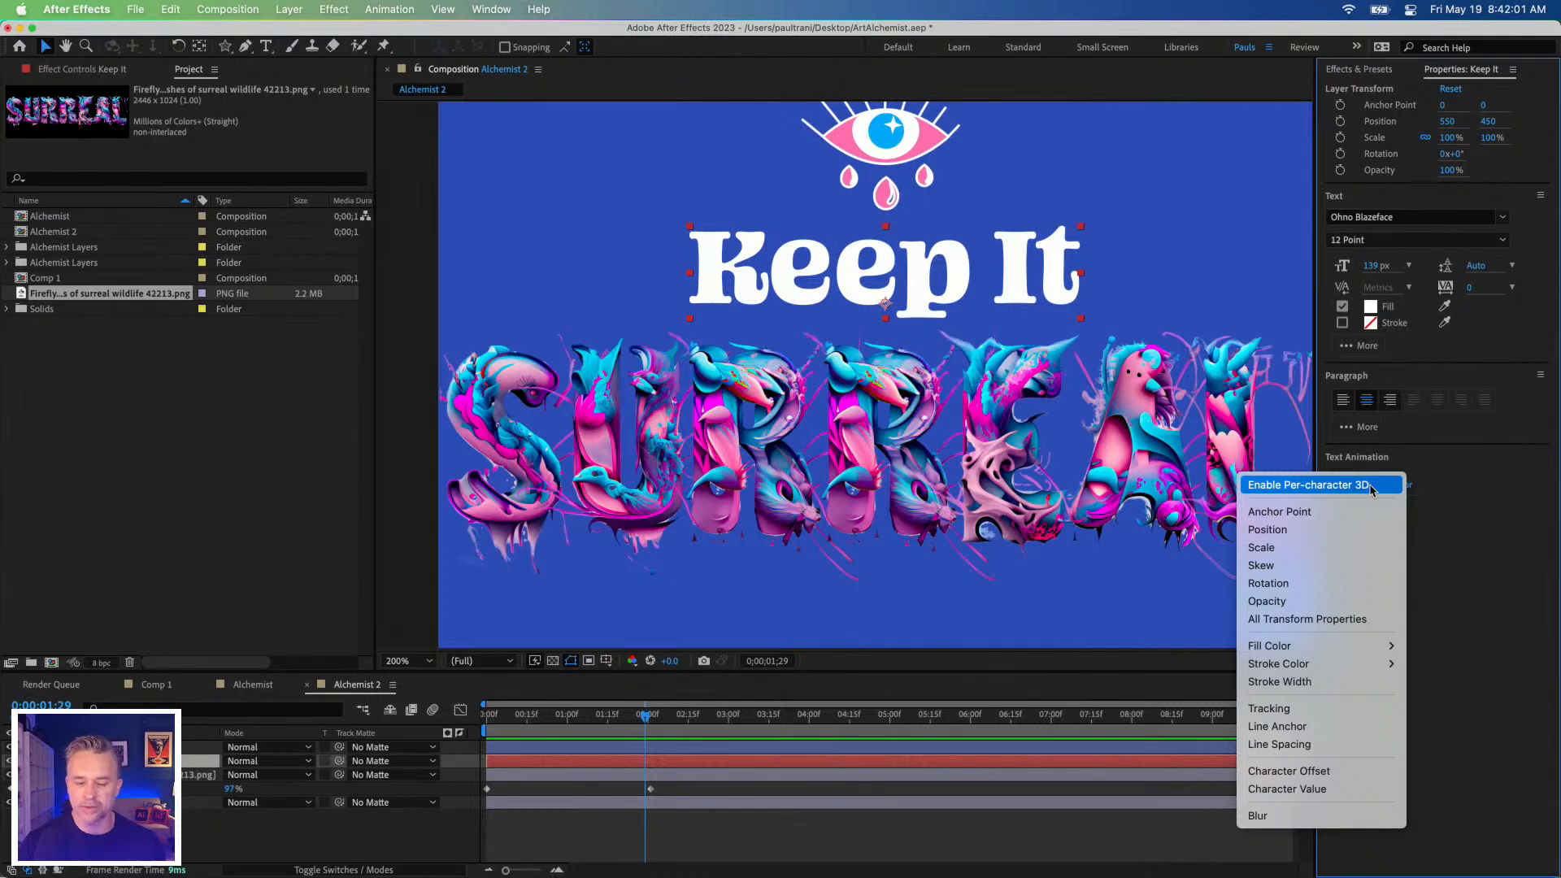
left_click(1356, 549)
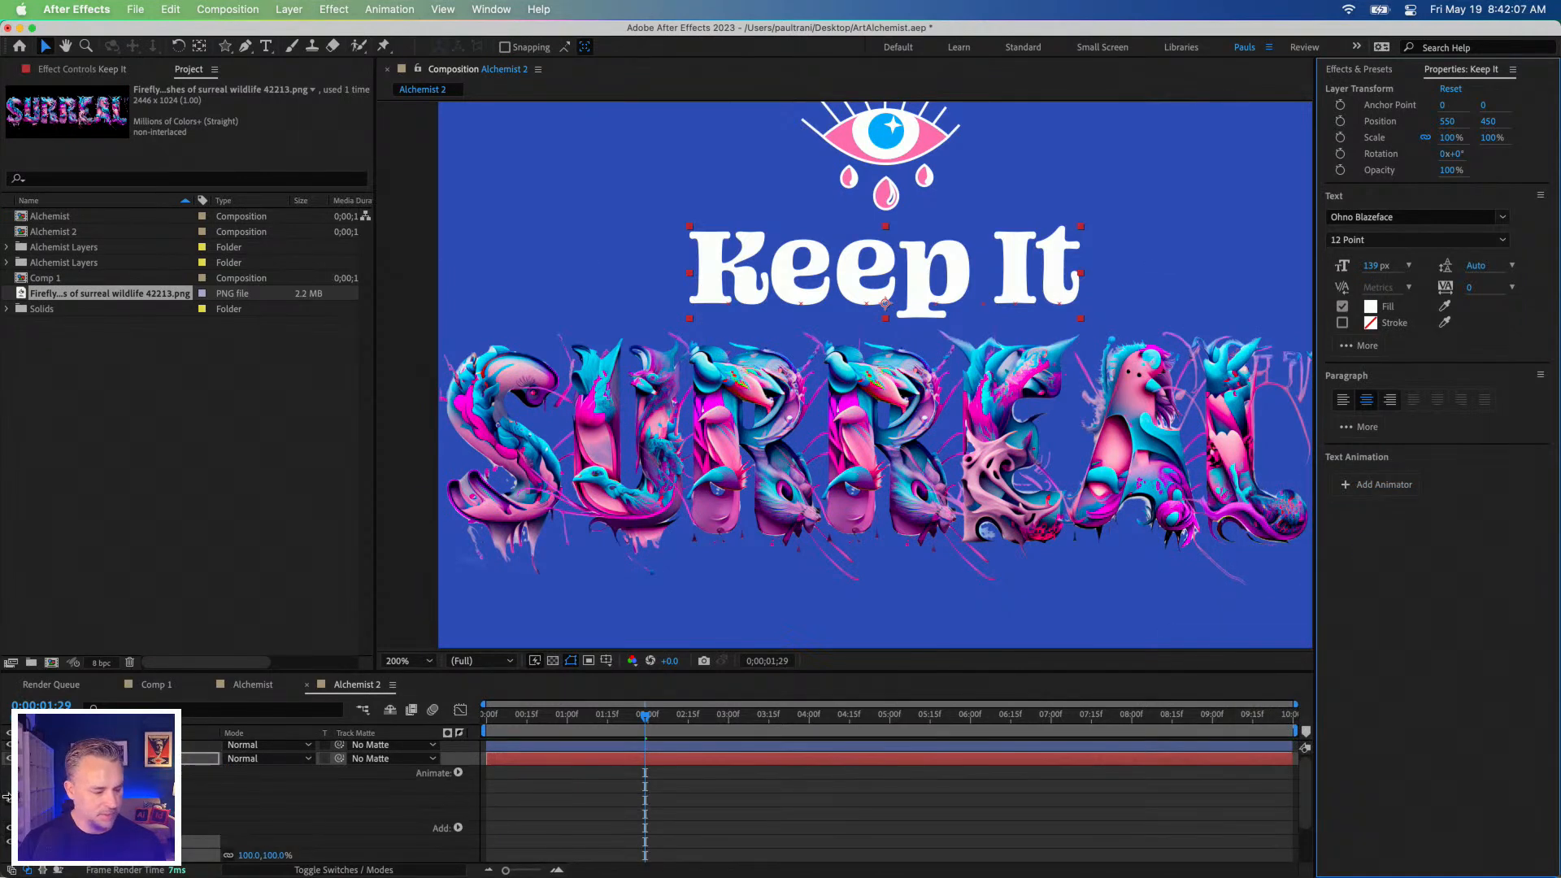
left_click_drag(277, 671, 293, 535)
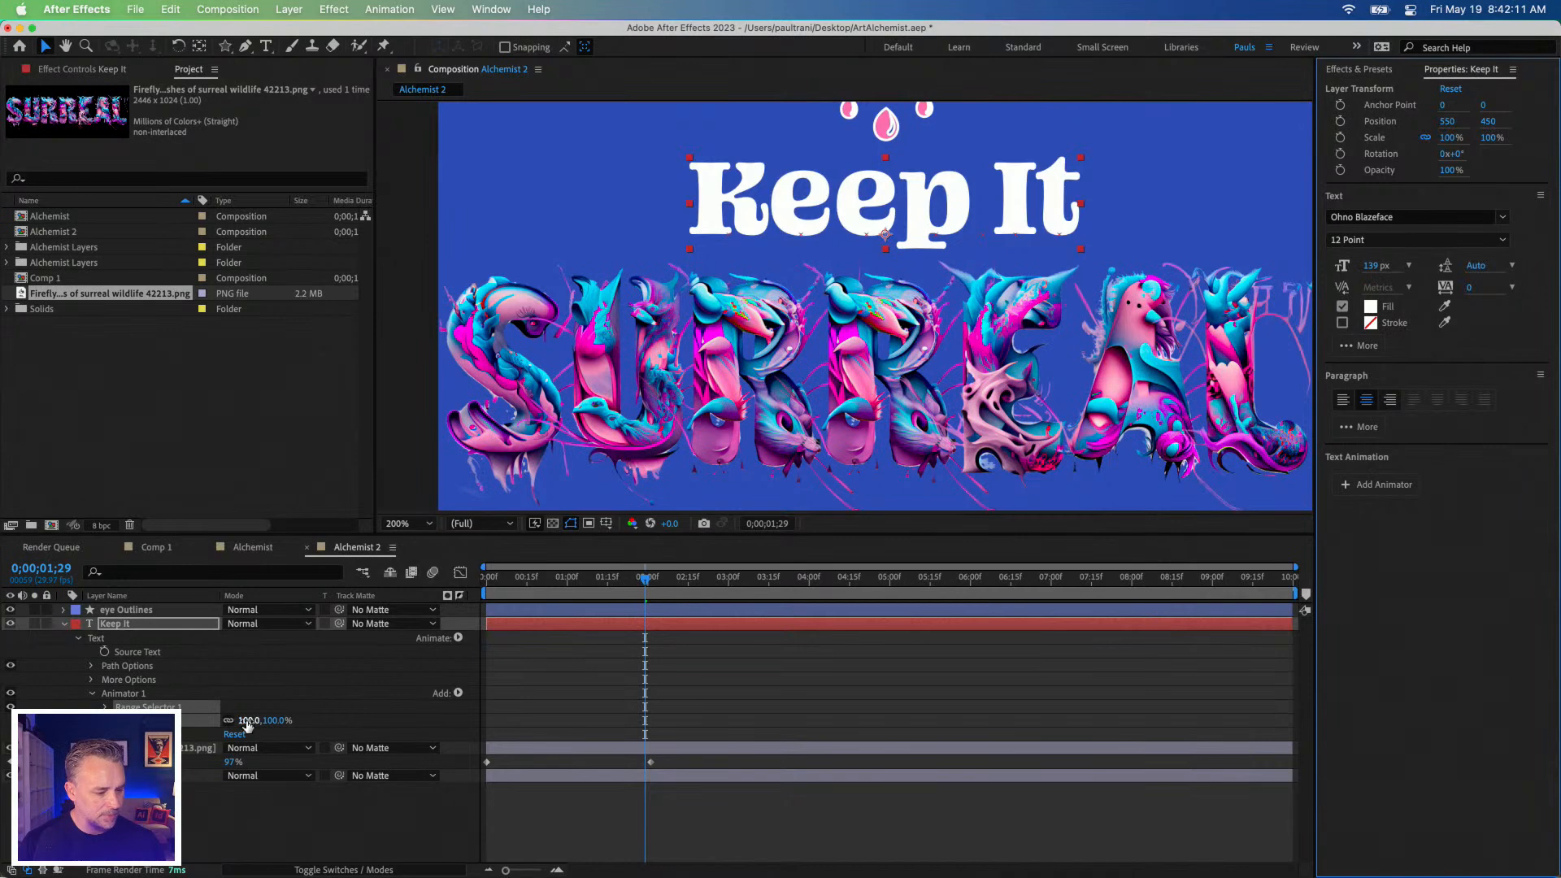
Keyframe the Keep It animator's scale from 27% at 0;00;00;22 to 107% at 0;00;01;29.
mouse_move(248, 721)
left_mouse_down()
mouse_move(208, 720)
mouse_move(262, 721)
mouse_move(232, 720)
mouse_move(249, 720)
left_mouse_up()
left_click(118, 720)
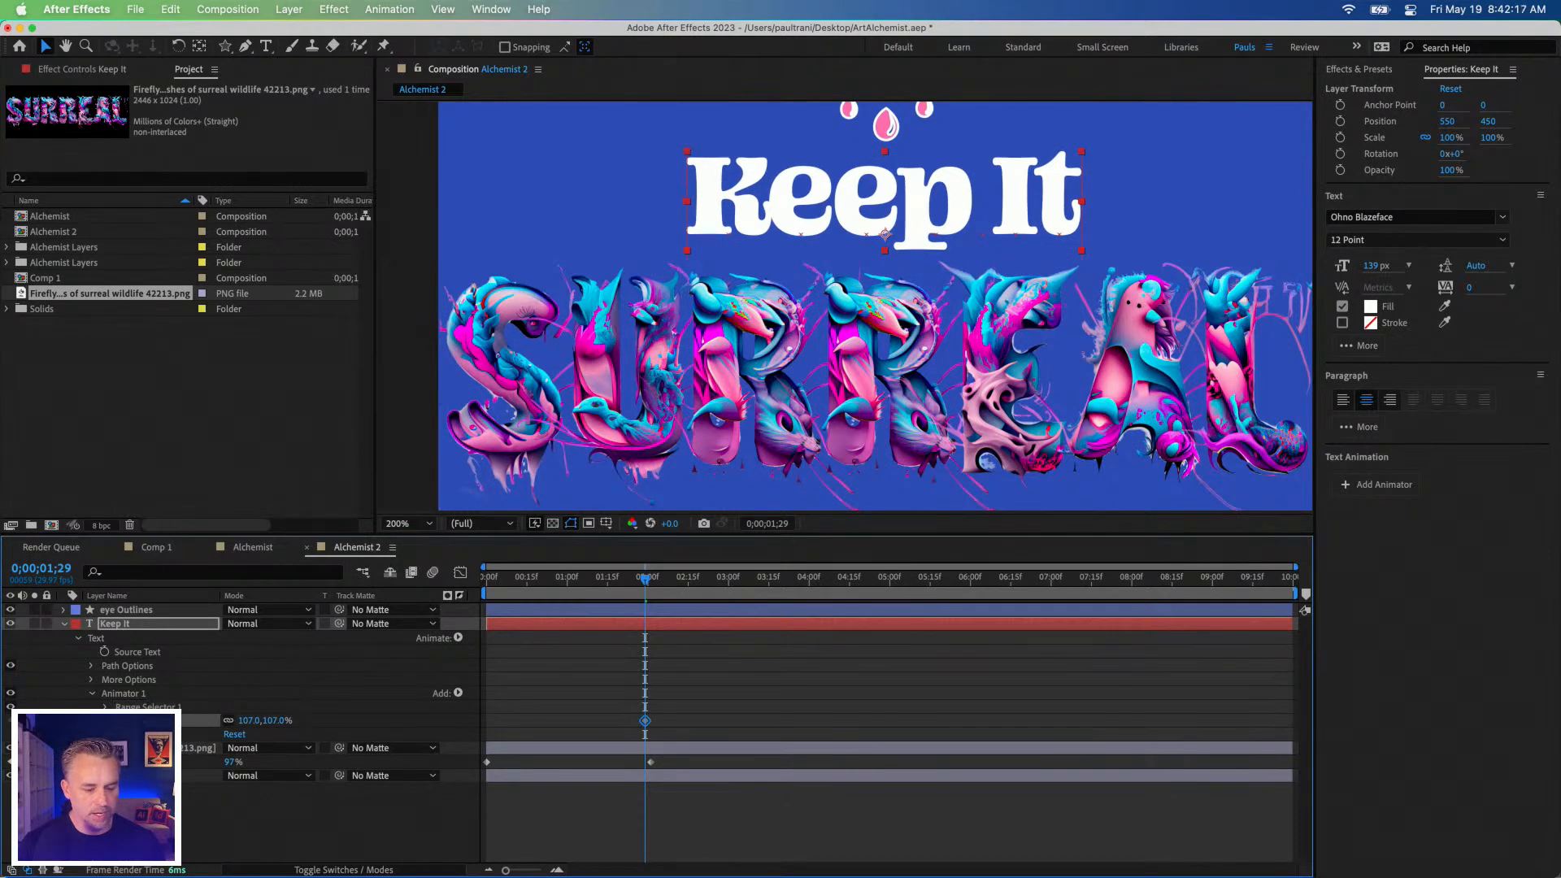
left_click_drag(586, 579, 545, 580)
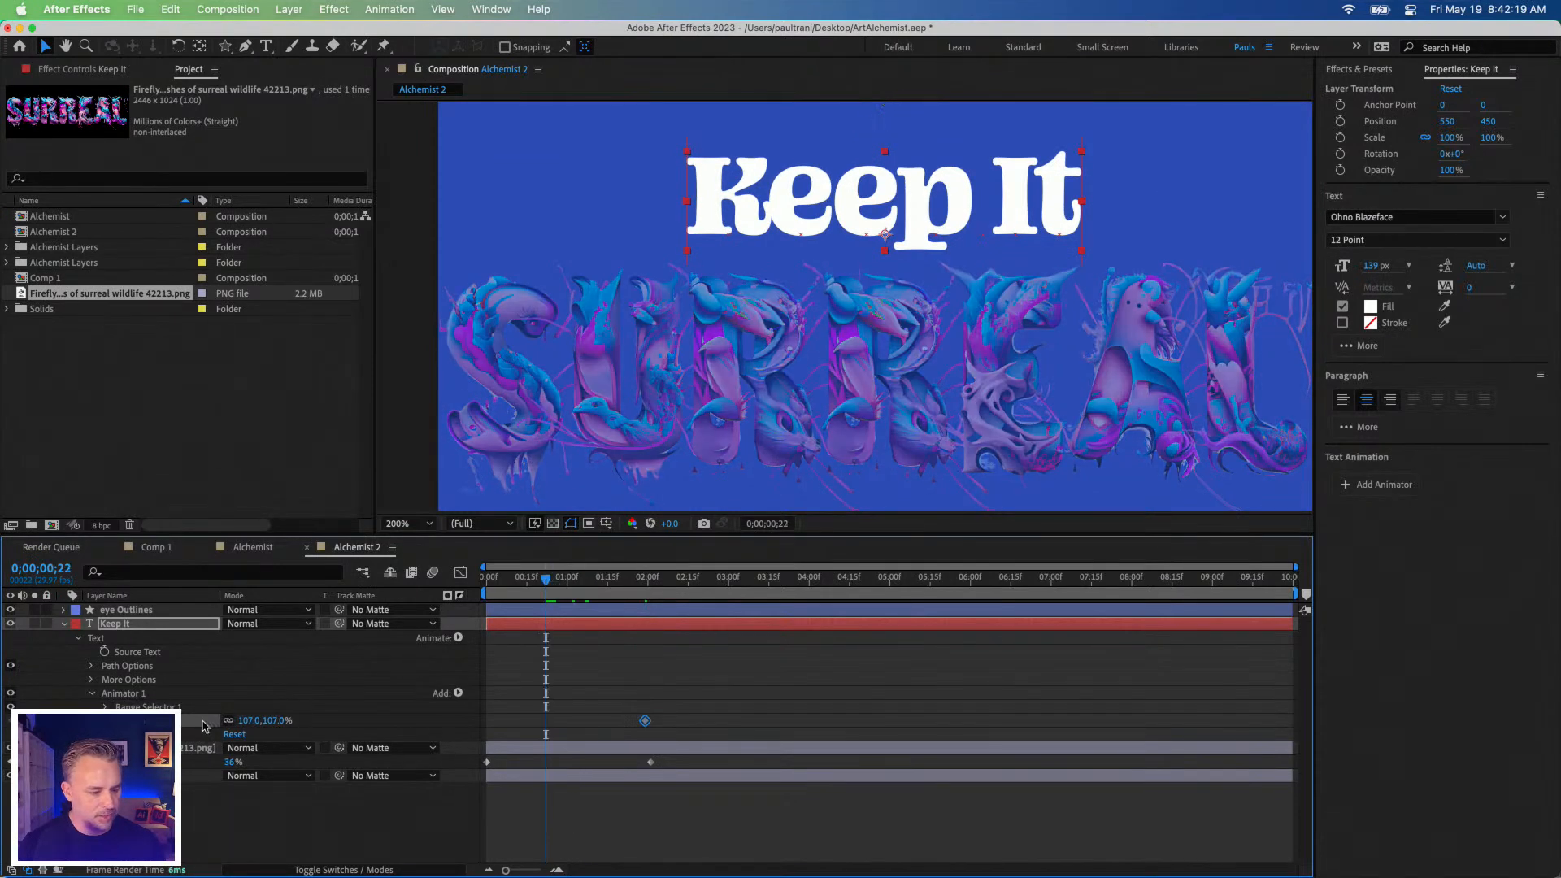
left_click_drag(240, 720, 185, 720)
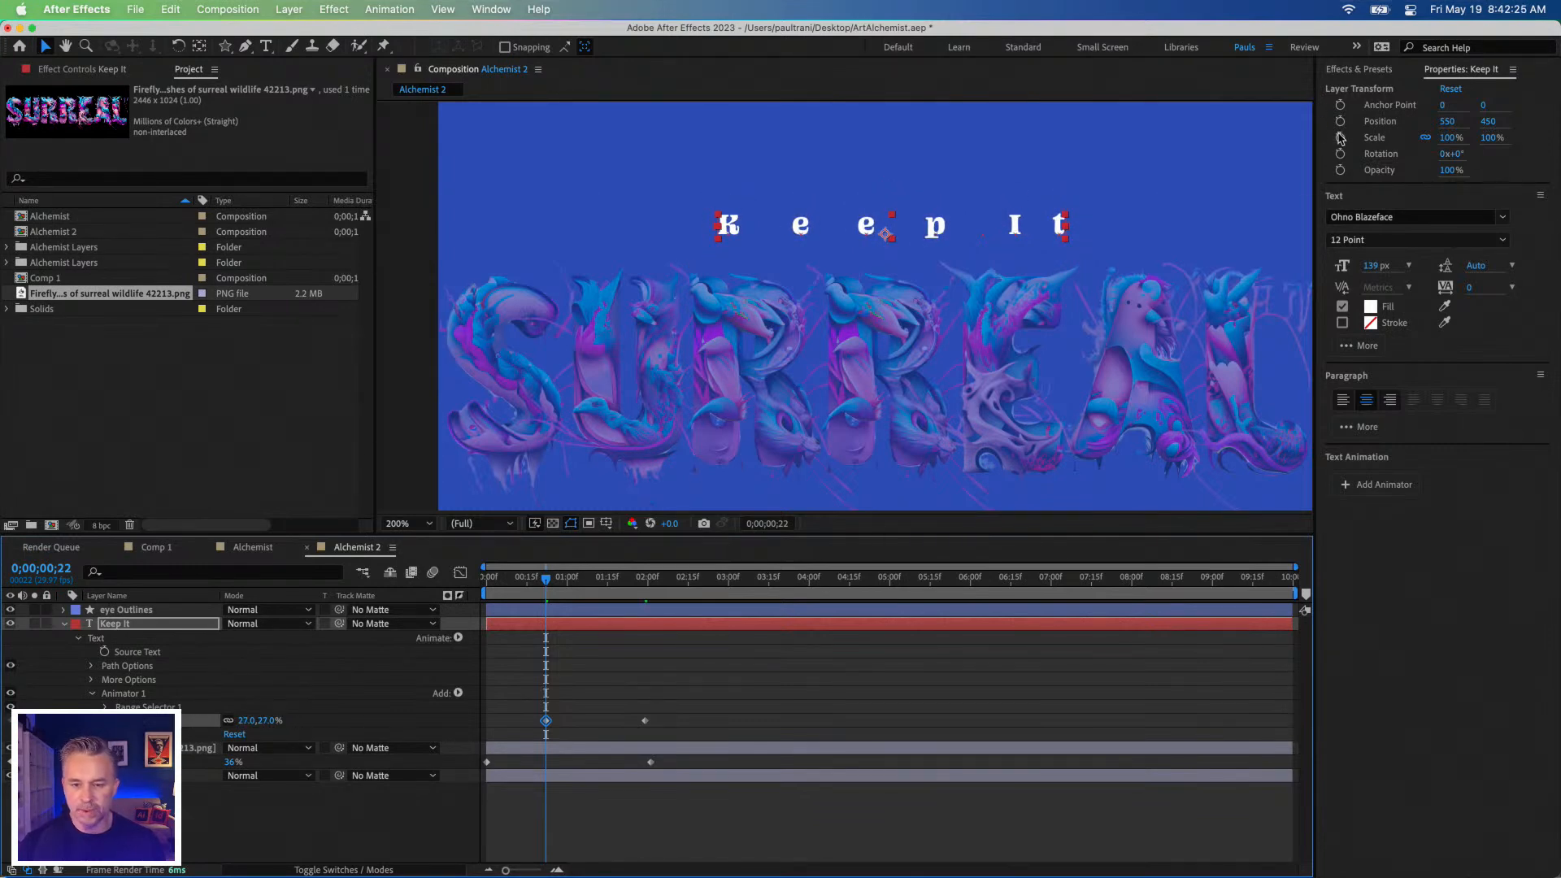
Keyframe the Keep It layer's opacity from 12% to 100% alongside the scale animation.
left_click(1340, 170)
left_click_drag(545, 747, 637, 757)
left_click_drag(231, 752, 228, 752)
Retime Keep It's scale and opacity keyframes so both animations run from the composition start to 0;00;02;01.
left_click_drag(519, 699, 695, 780)
left_click_drag(543, 722, 482, 724)
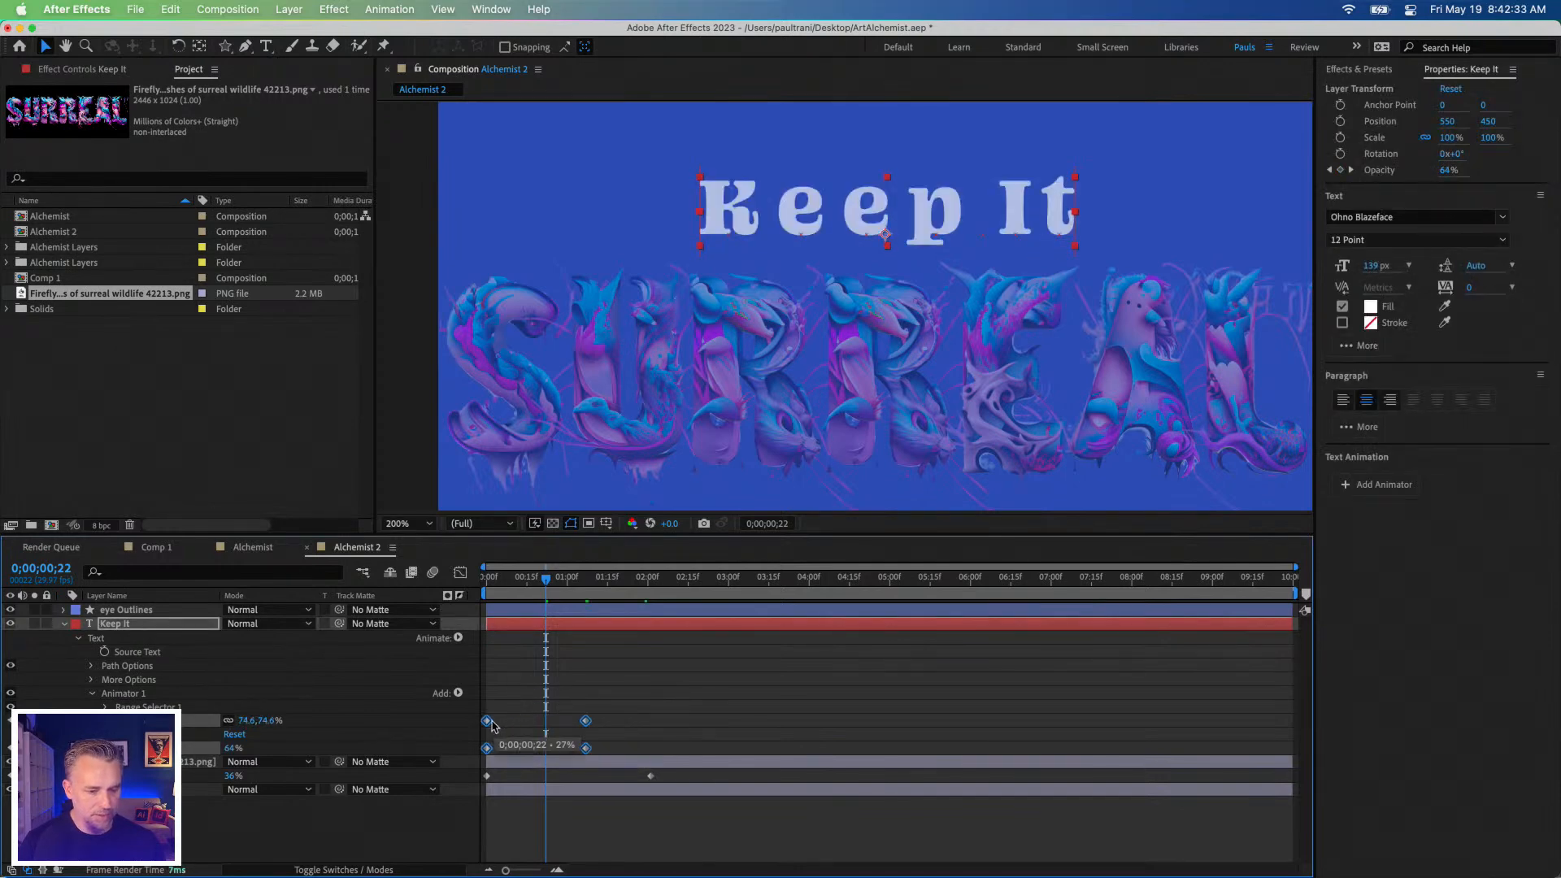
left_click(597, 697)
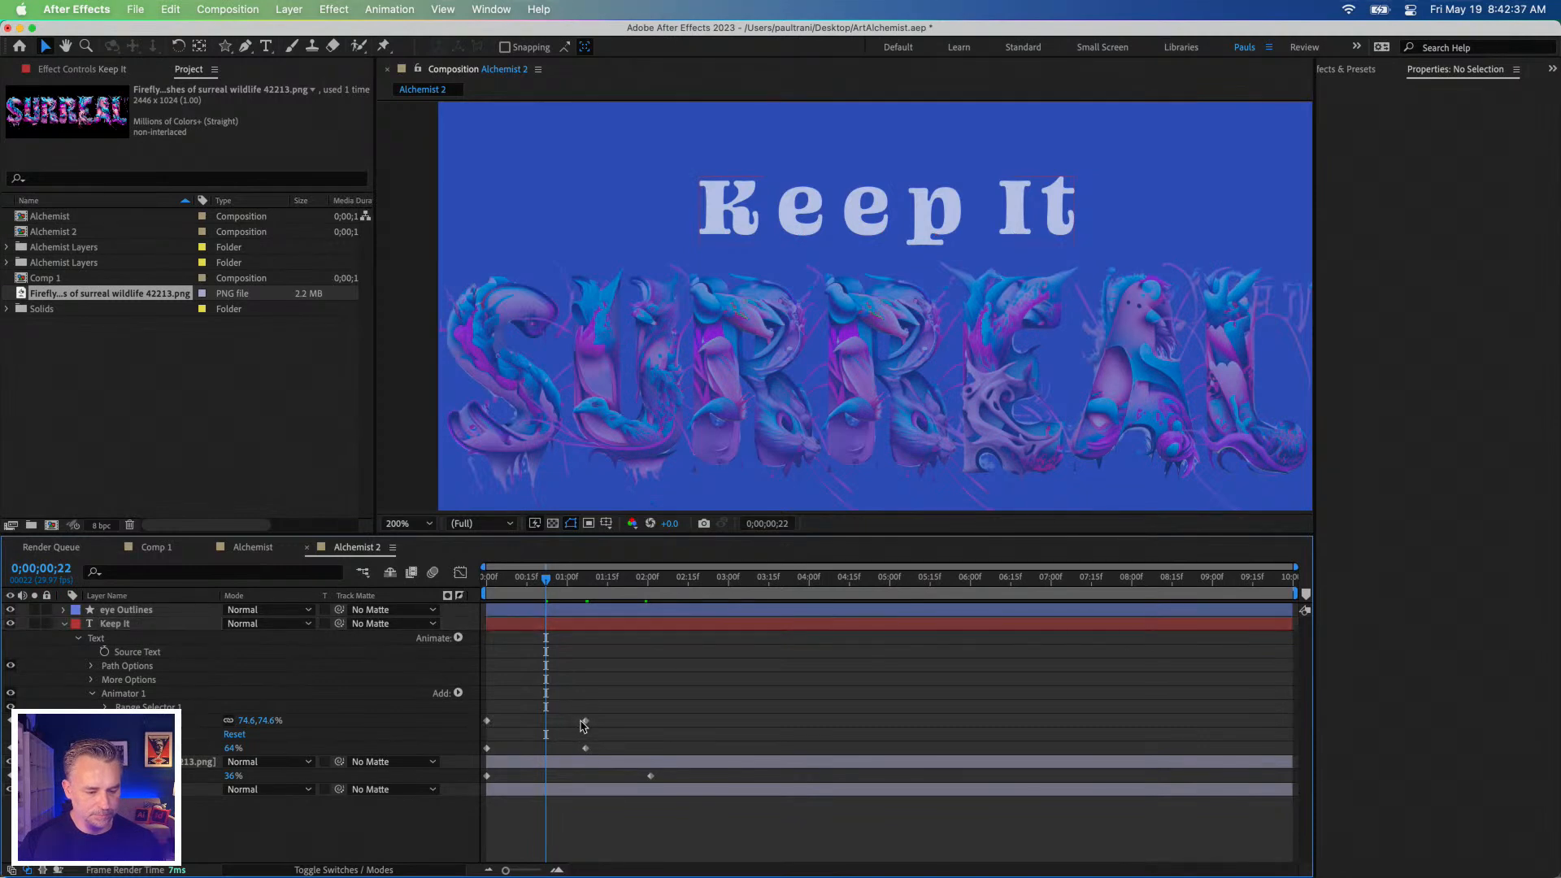
left_click_drag(580, 712, 650, 722)
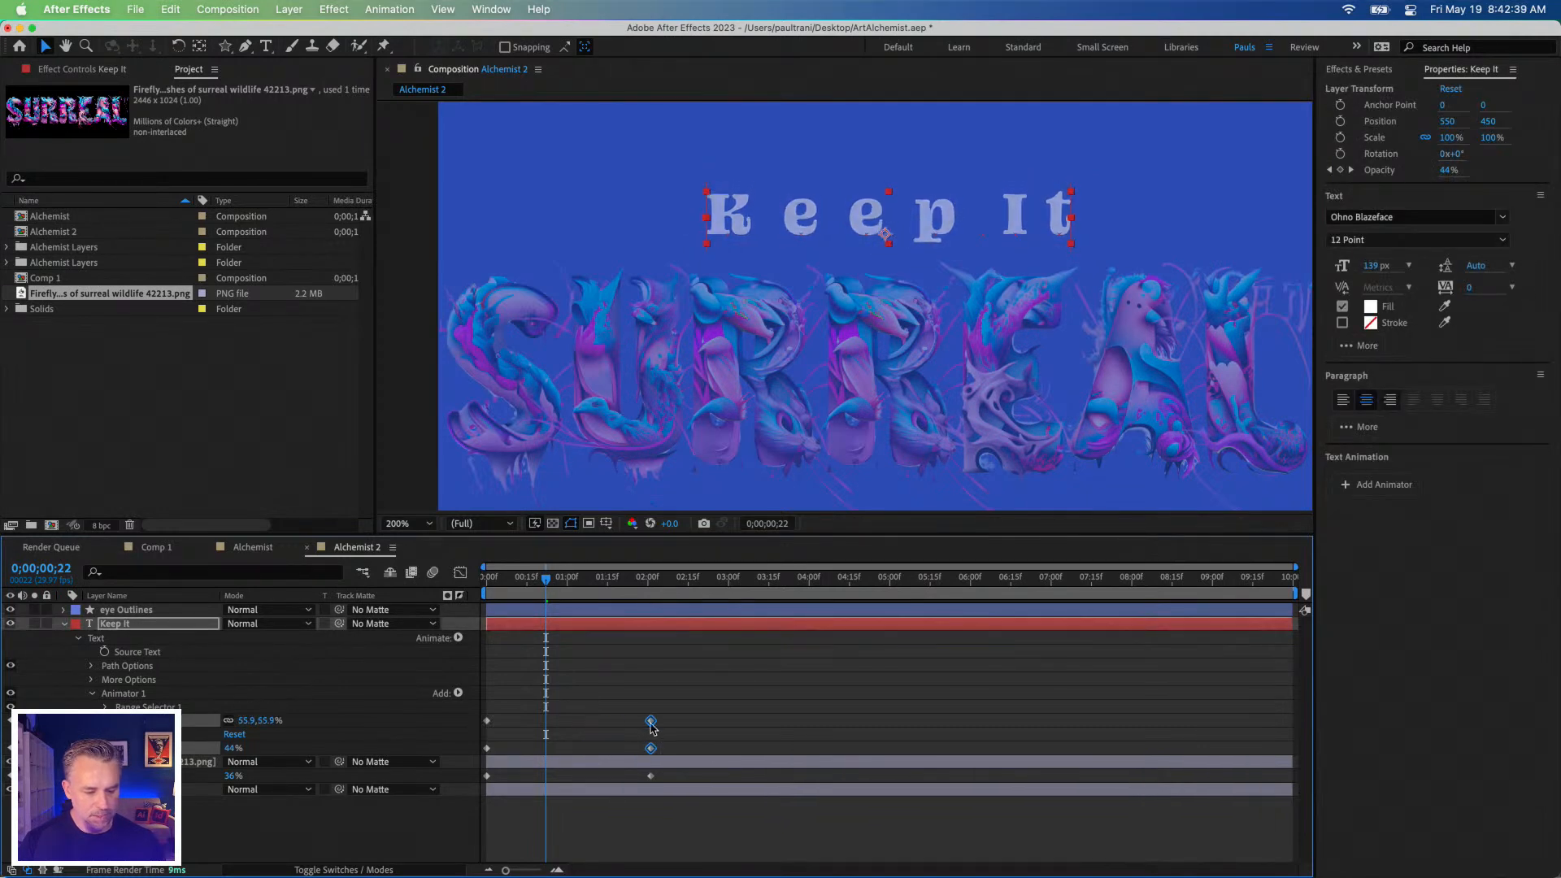
Preview the Keep It text growing and fading in together with the SURREAL lettering.
key("space")
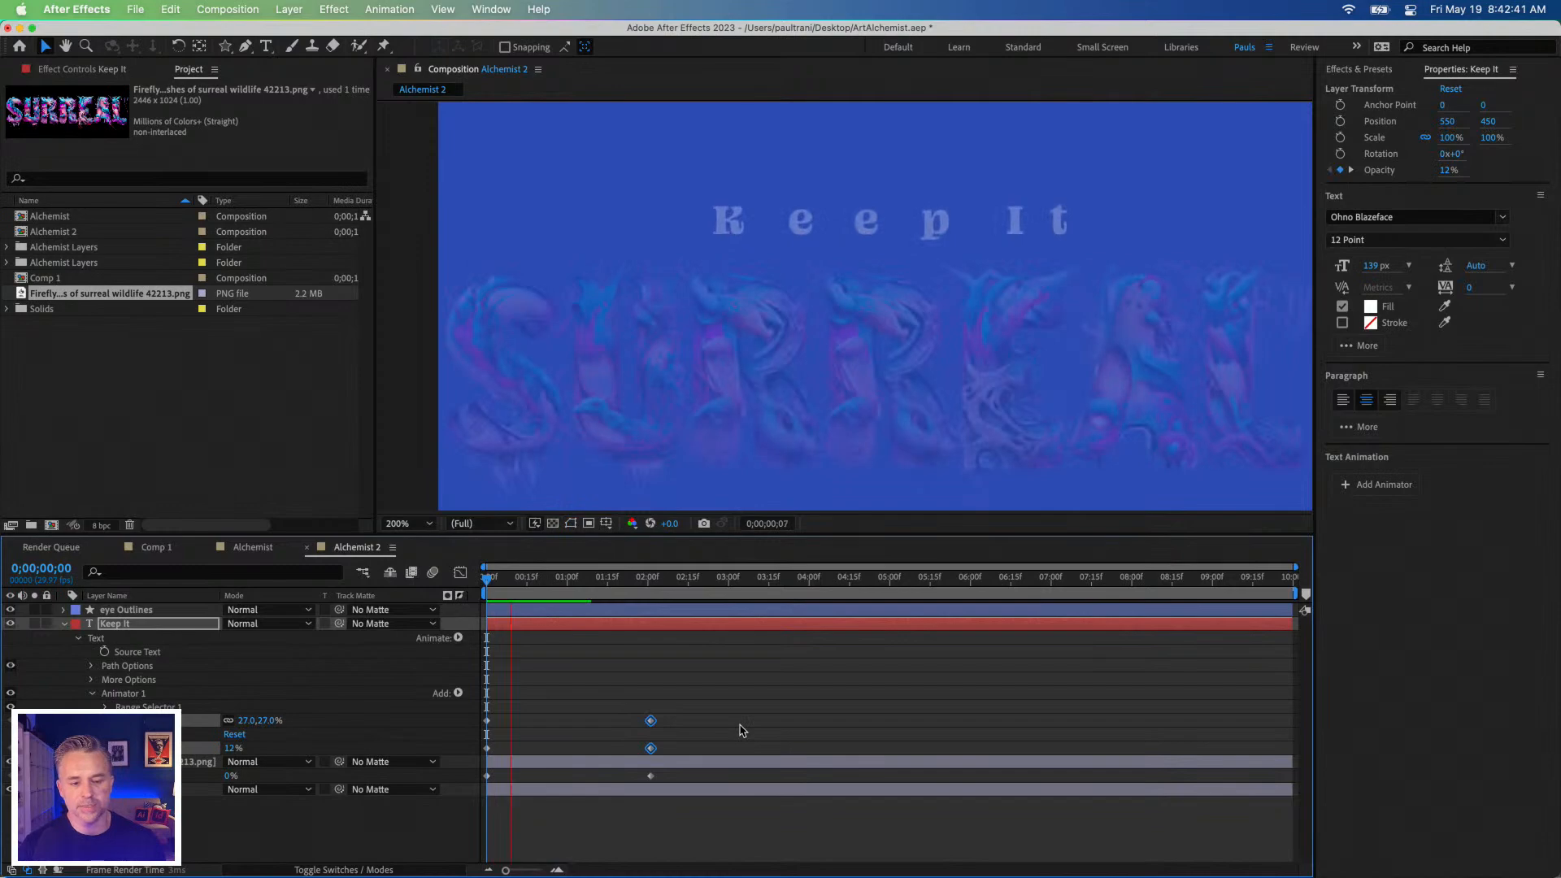
left_click(647, 579)
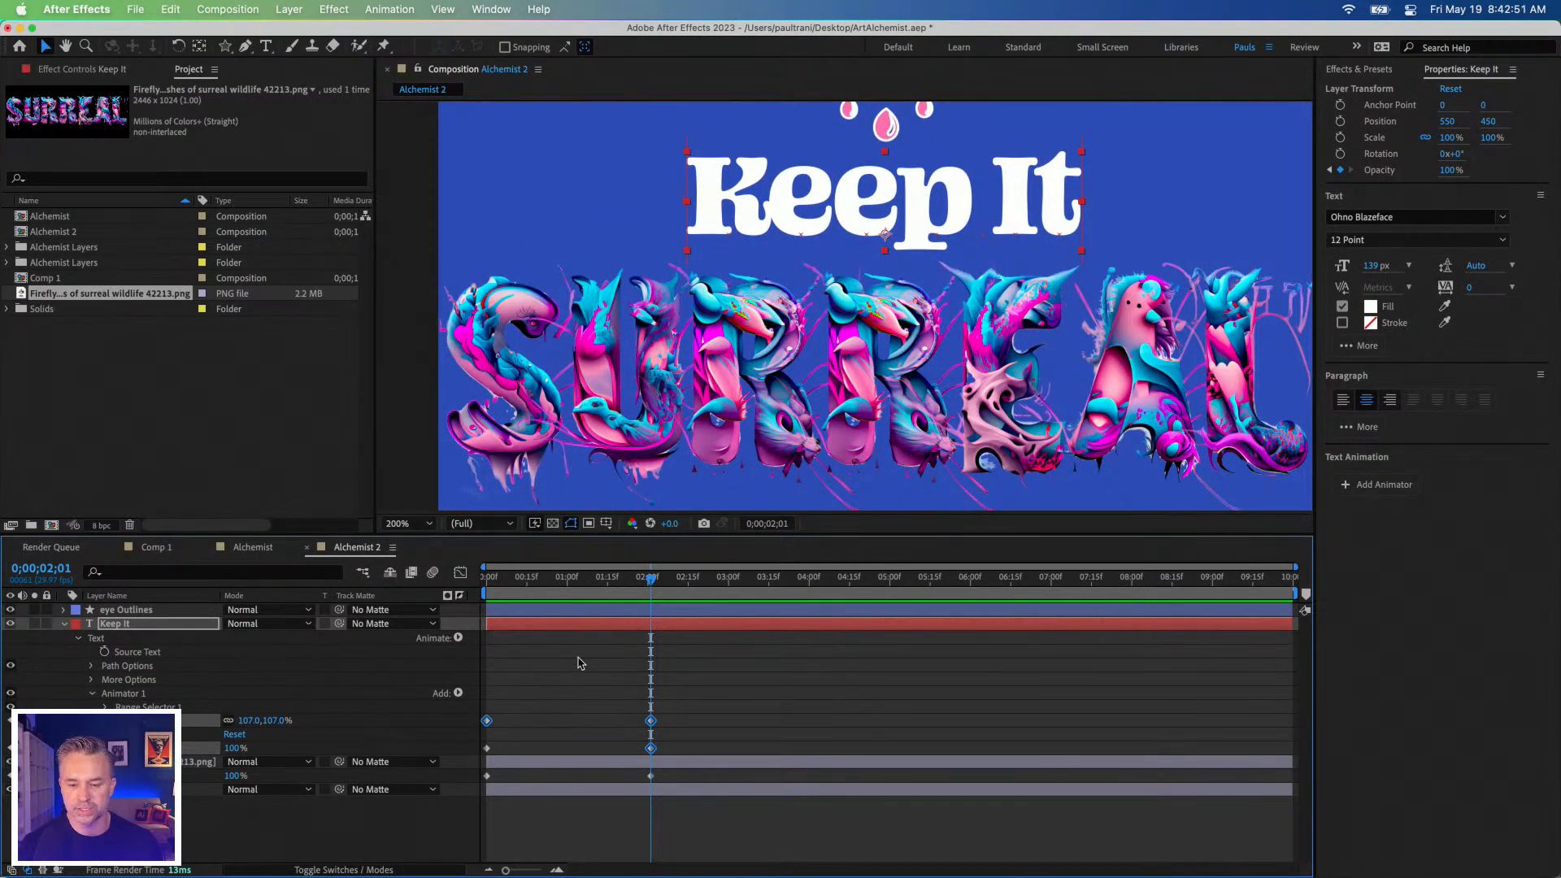
left_click(612, 578)
key("space")
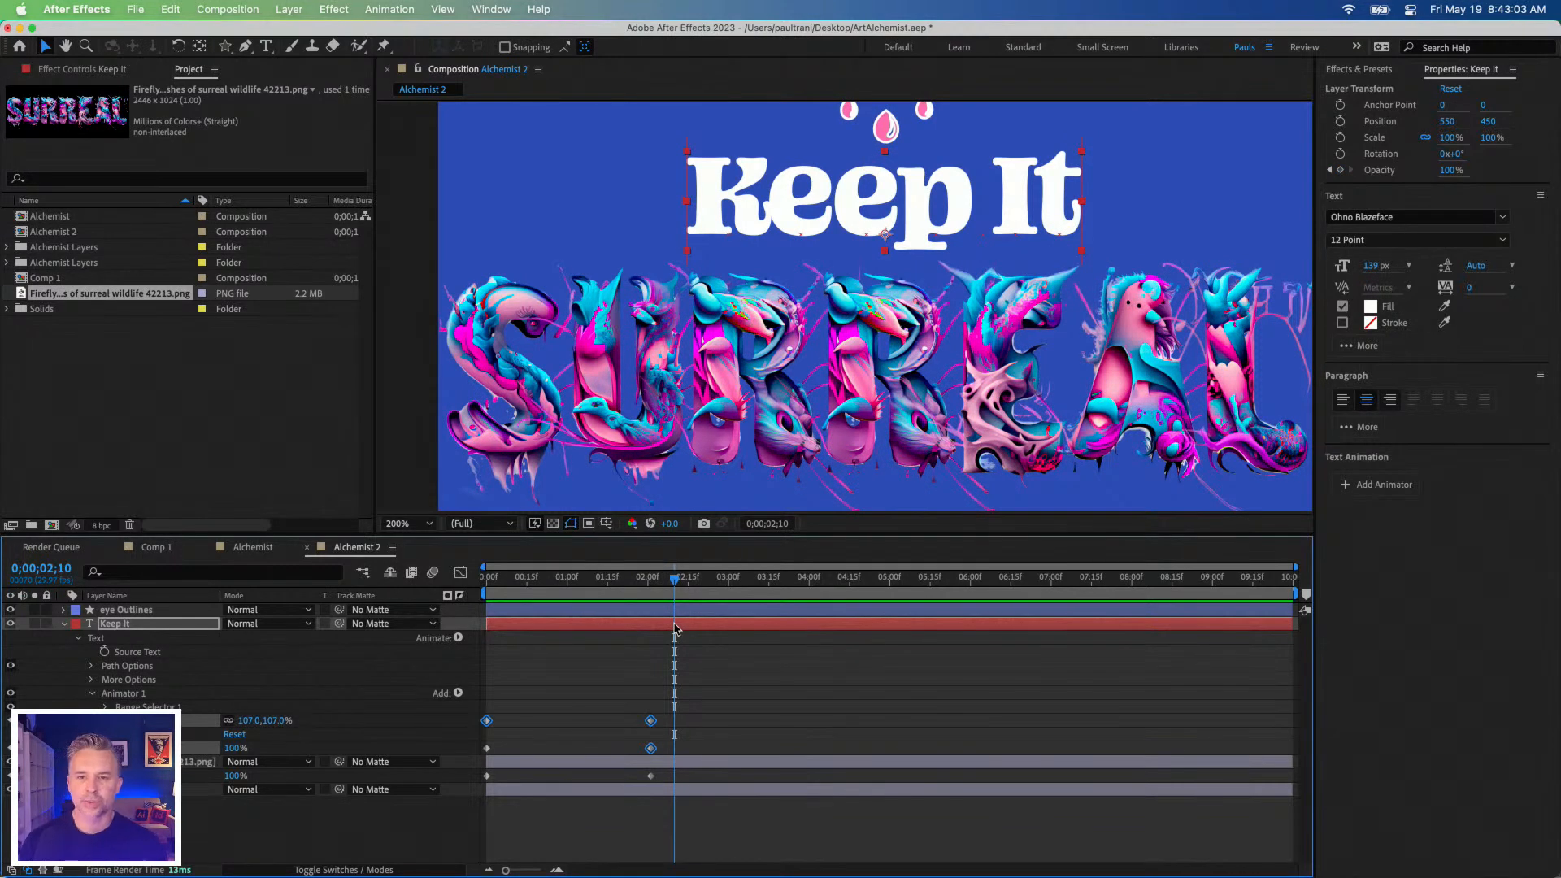
left_click(586, 692)
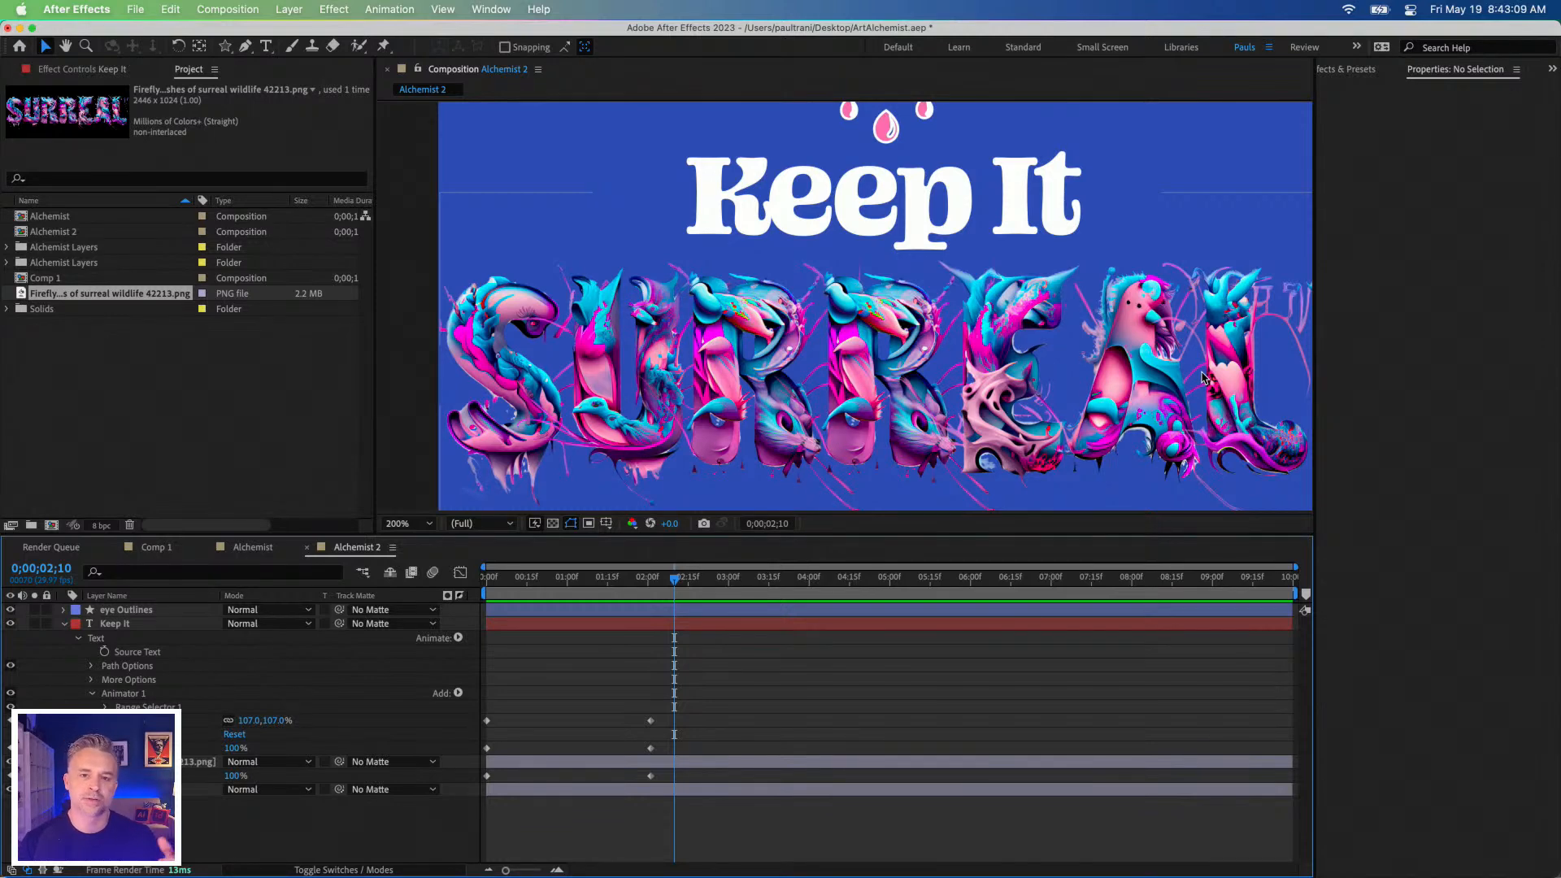
Apply Easy Ease to the Keep It animator's scale keyframe at 0;00;02;01.
left_click_drag(666, 576, 643, 579)
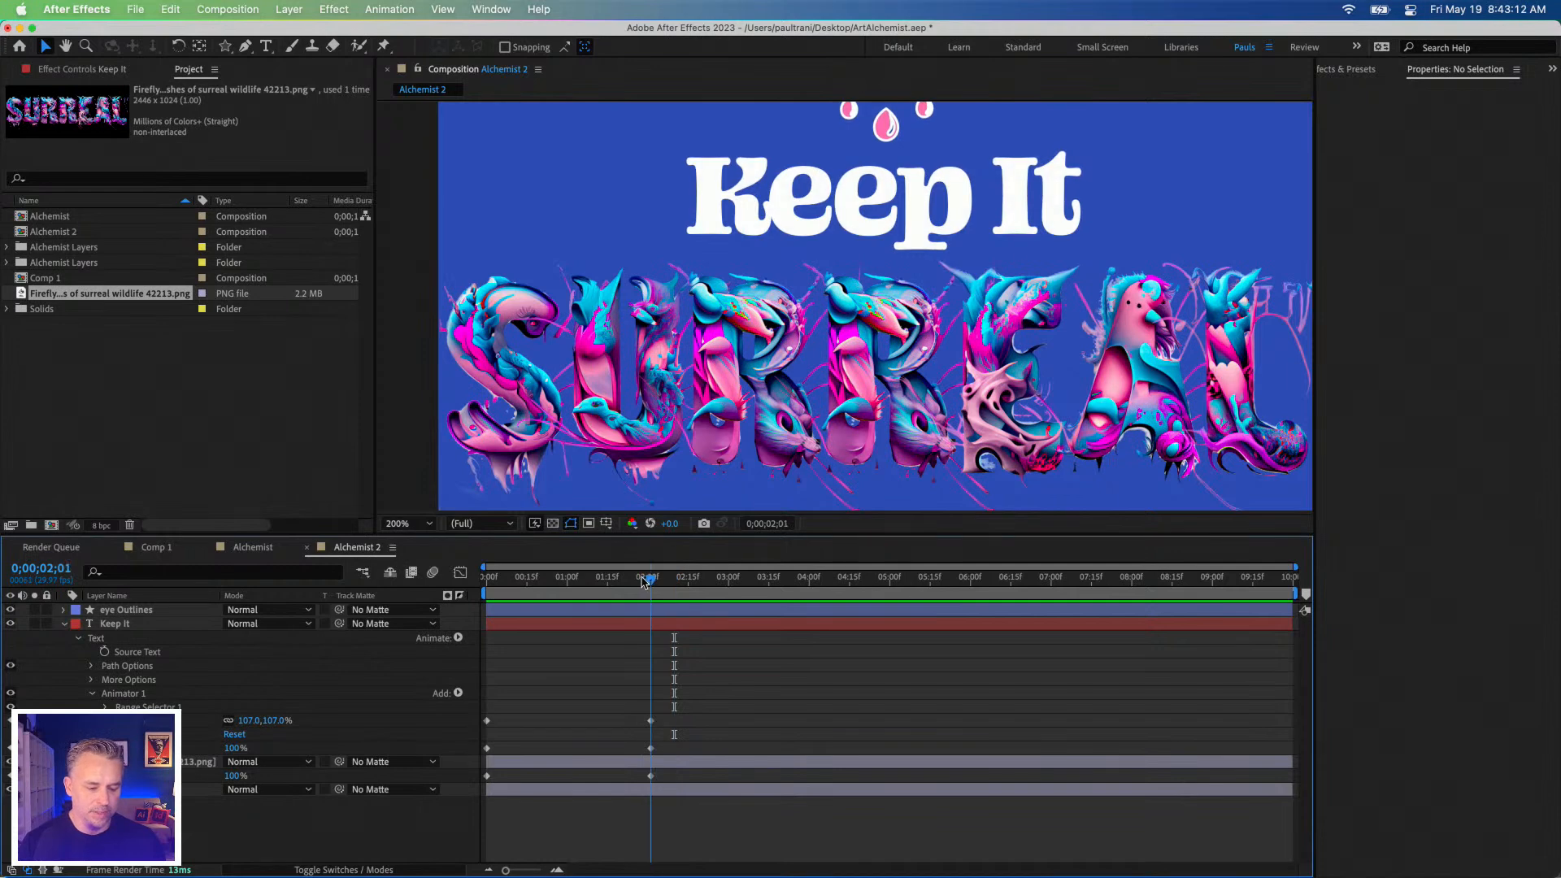
left_click(649, 723)
right_click(649, 723)
mouse_move(732, 857)
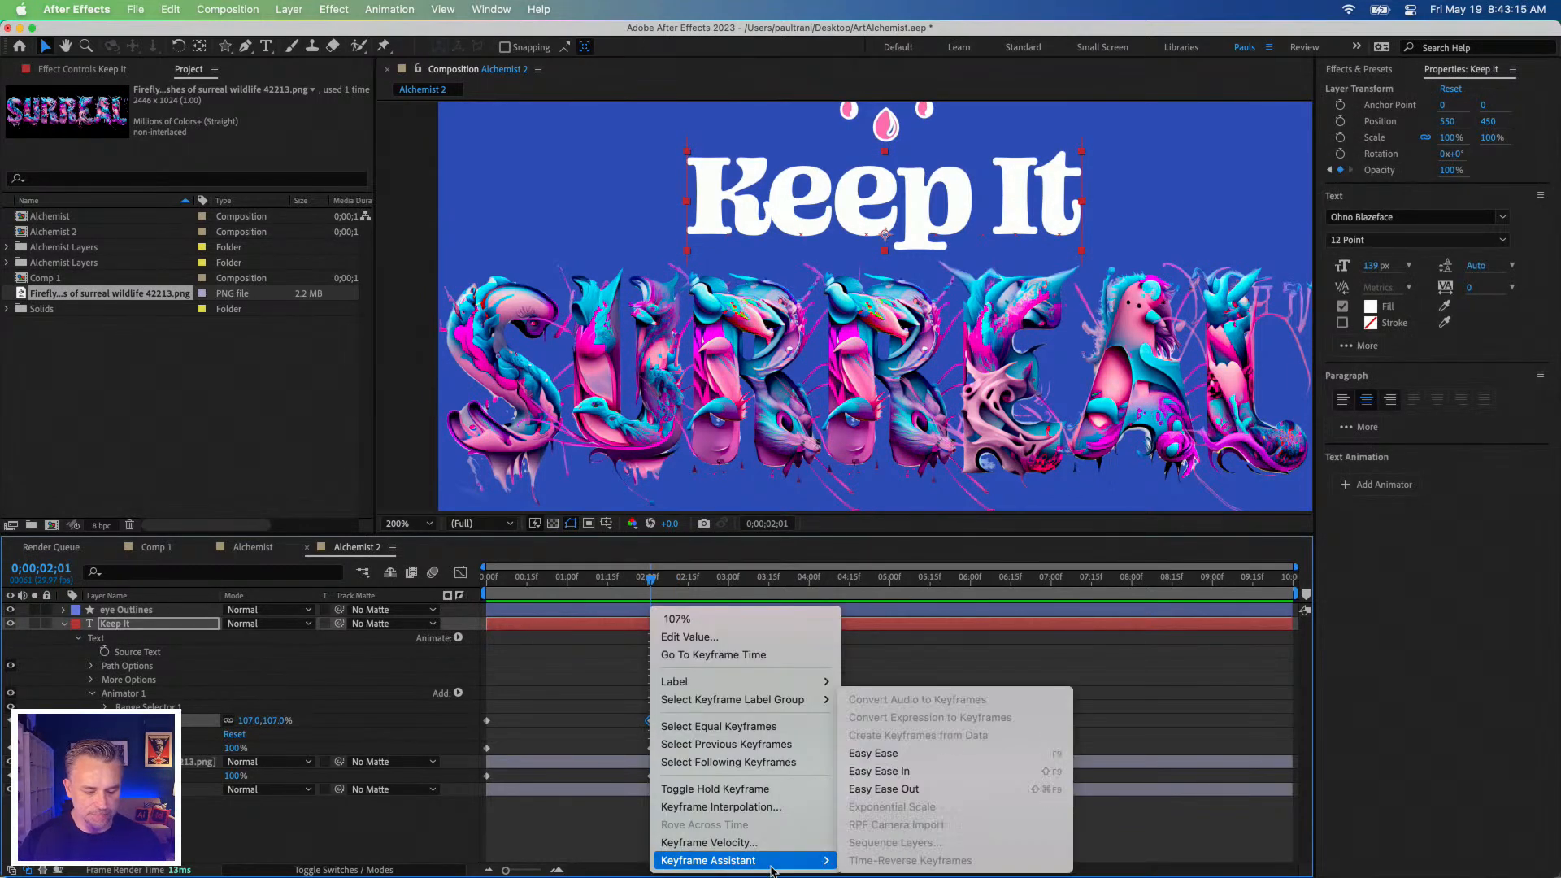
left_click(935, 753)
left_click(593, 683)
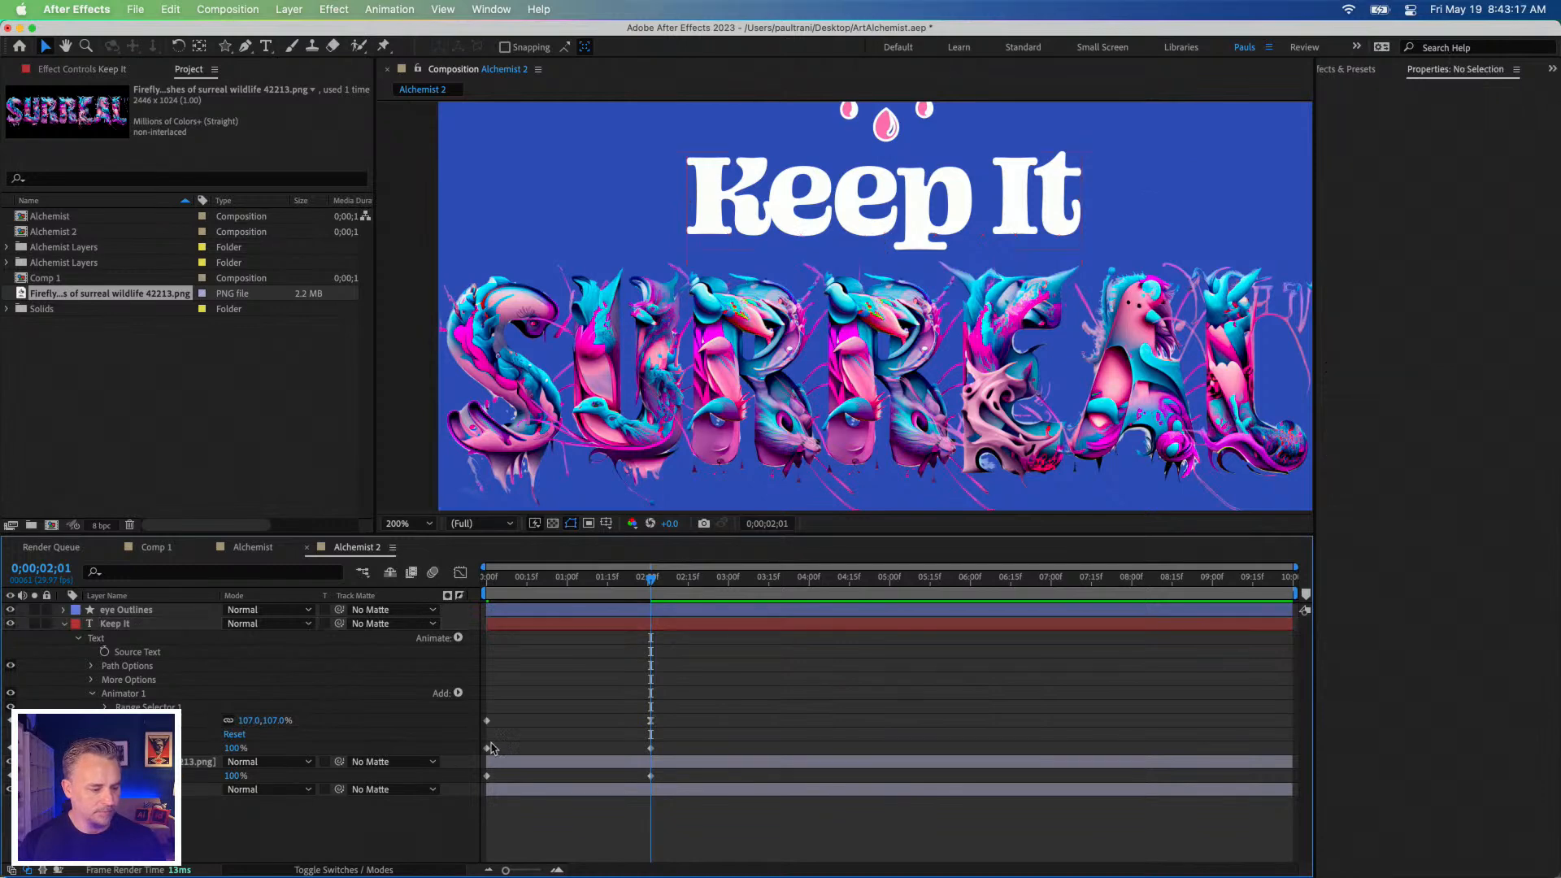
Apply the Color Balance (HLS) color correction effect to the SURREAL lettering layer.
left_click(504, 762)
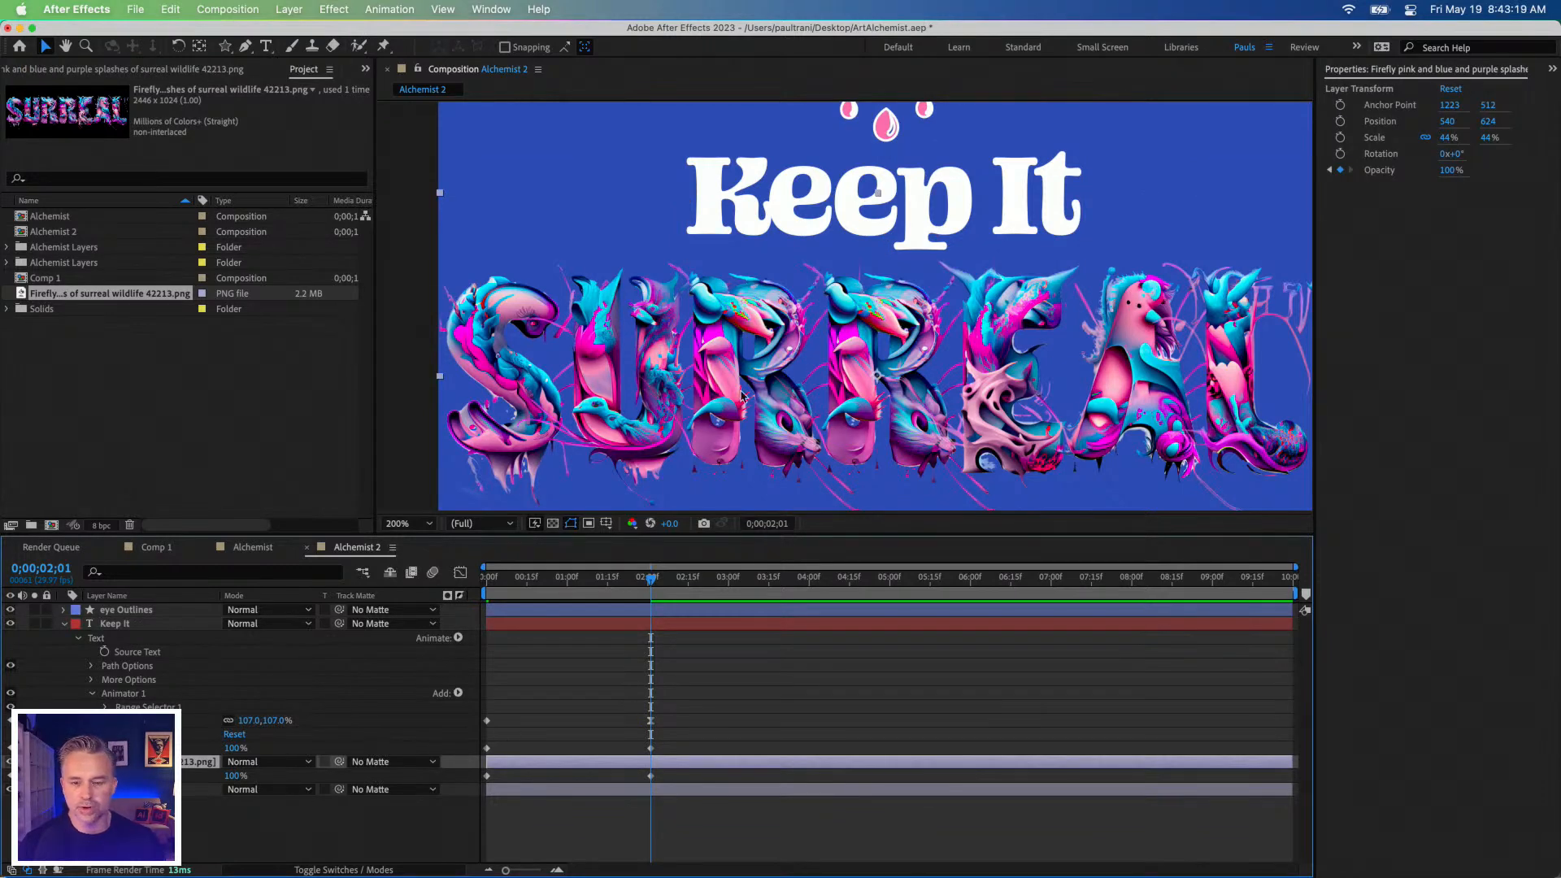
left_click(1551, 69)
left_click(1447, 87)
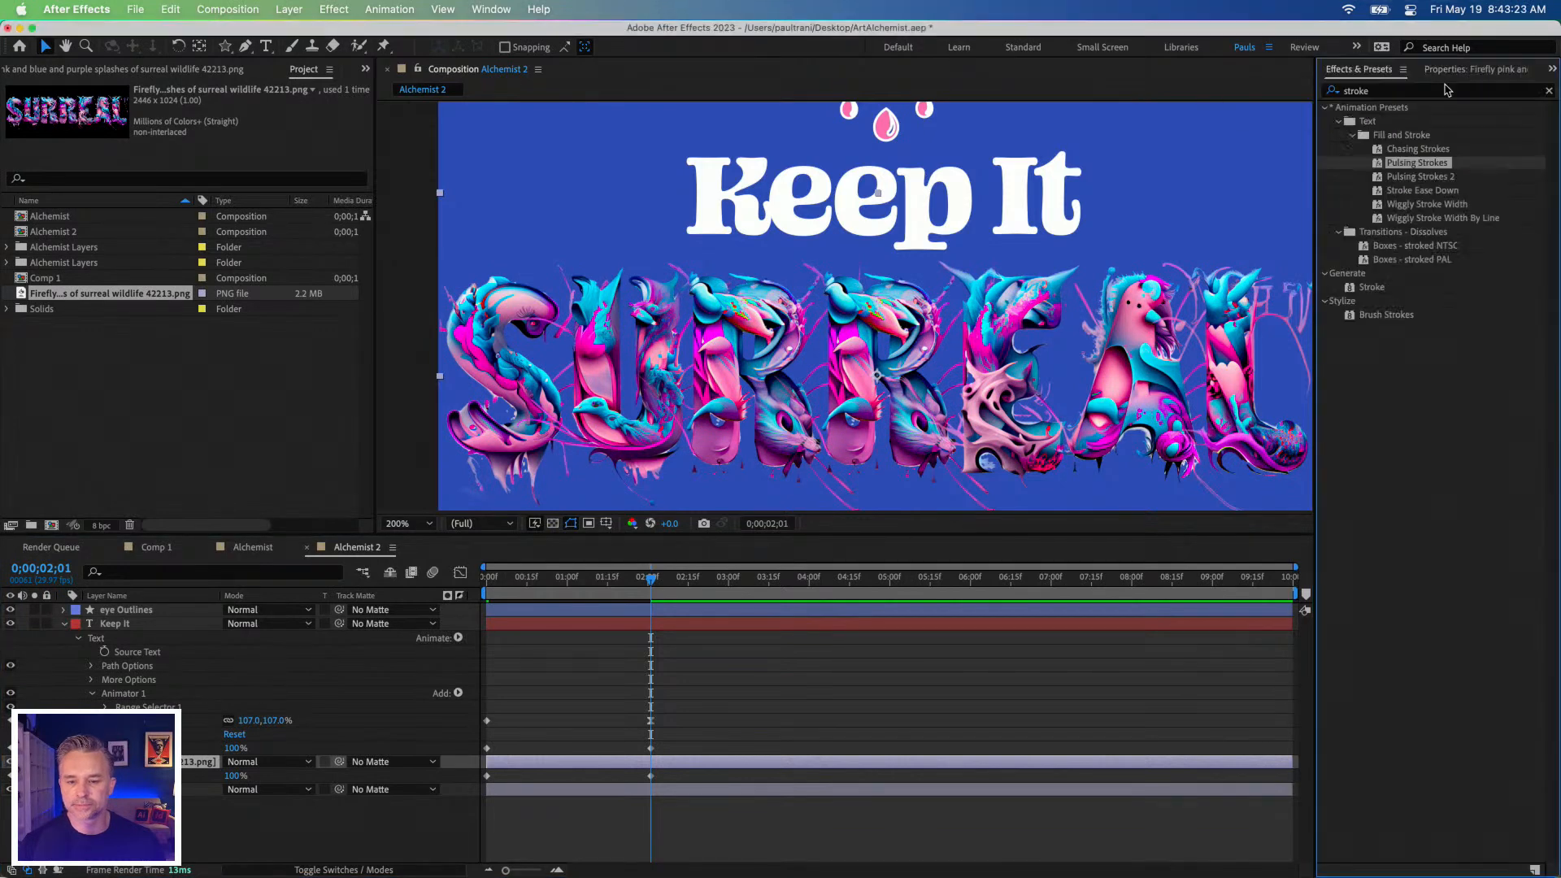
left_click(1549, 91)
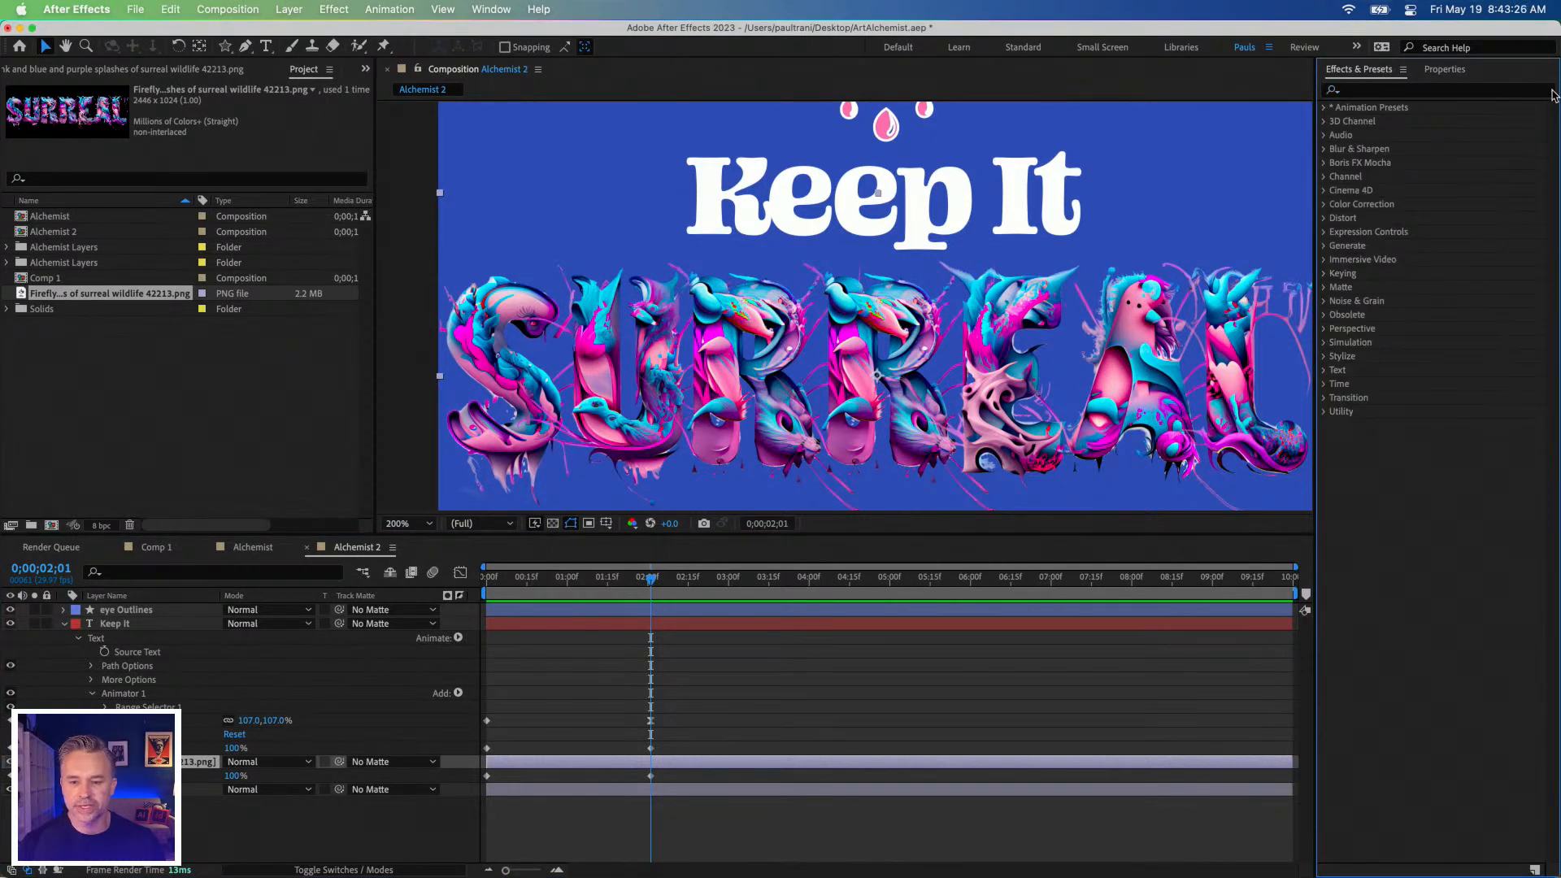
left_click(1324, 204)
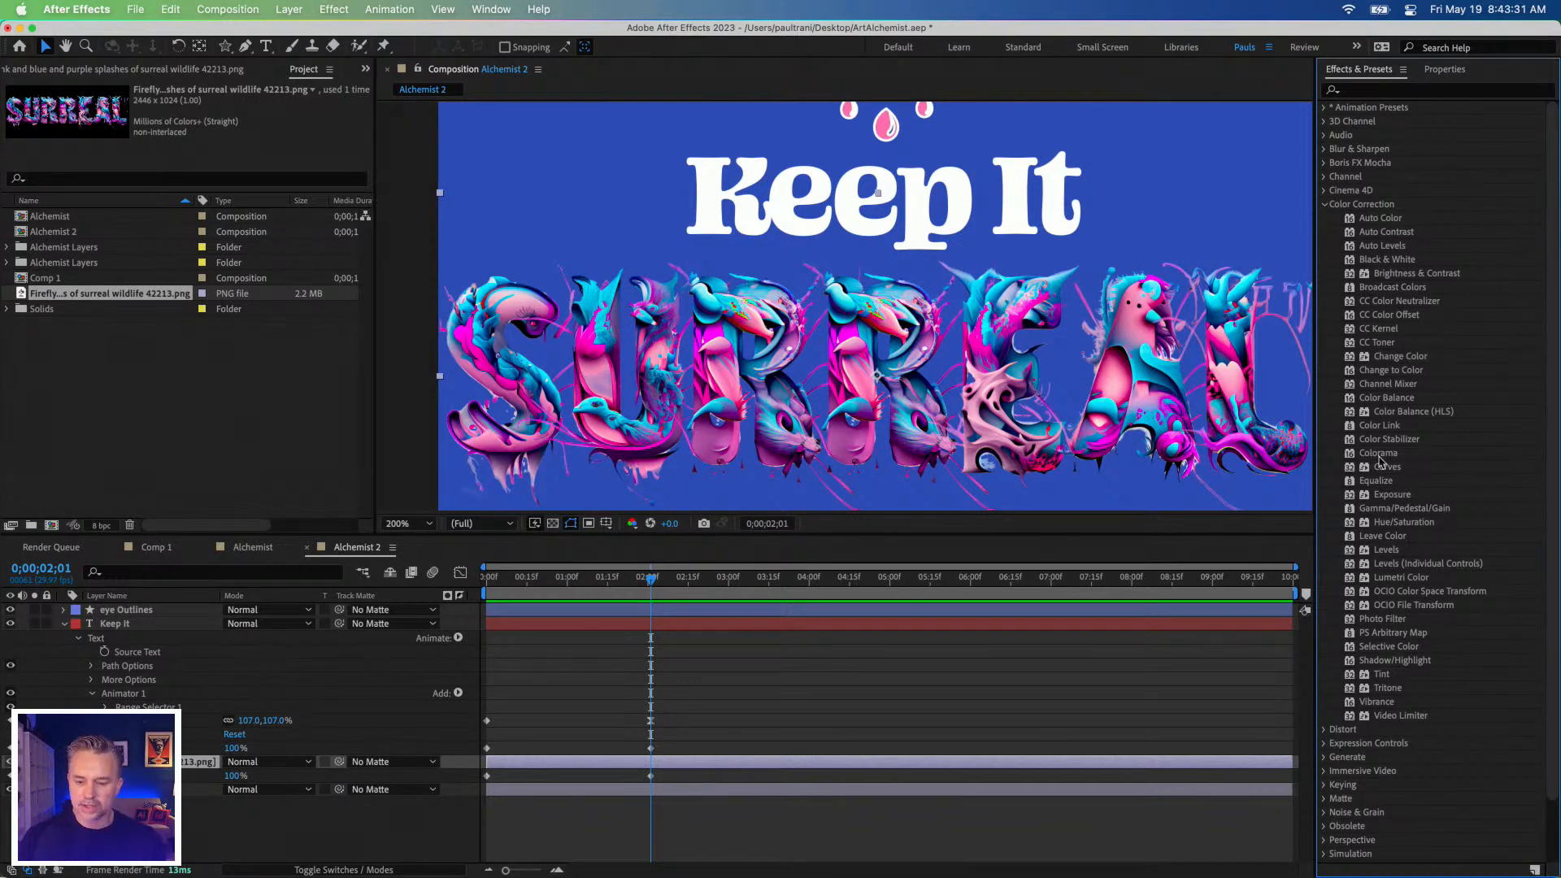
left_click(1414, 415)
left_click_drag(1430, 415, 1003, 396)
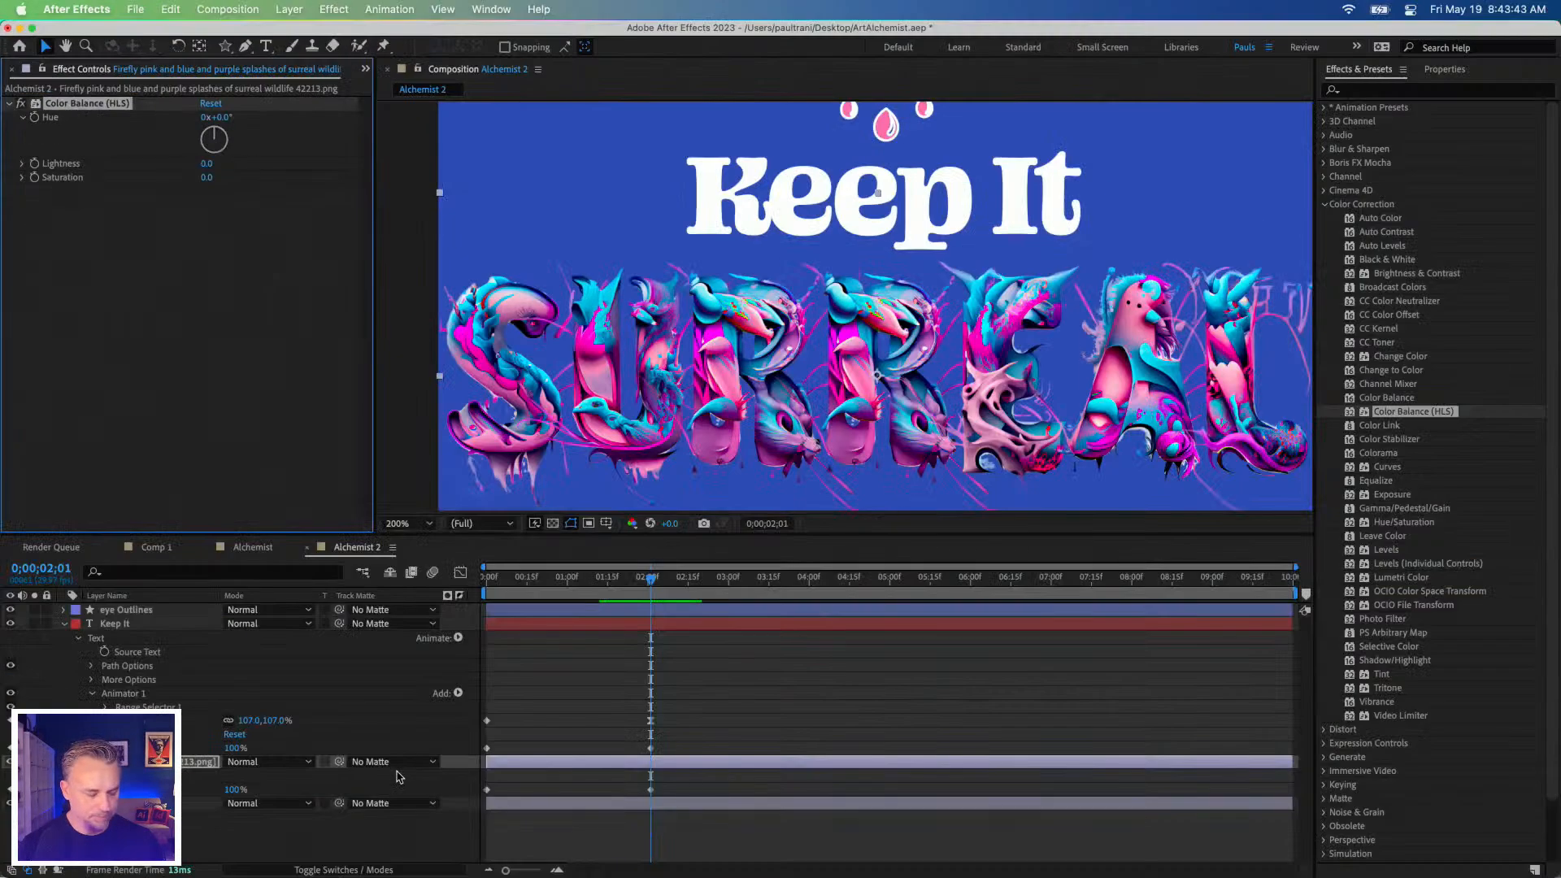
Start keyframing the SURREAL layer's Color Balance hue at 0;00;02;01 and show only that layer's keyframed properties.
left_click(1443, 69)
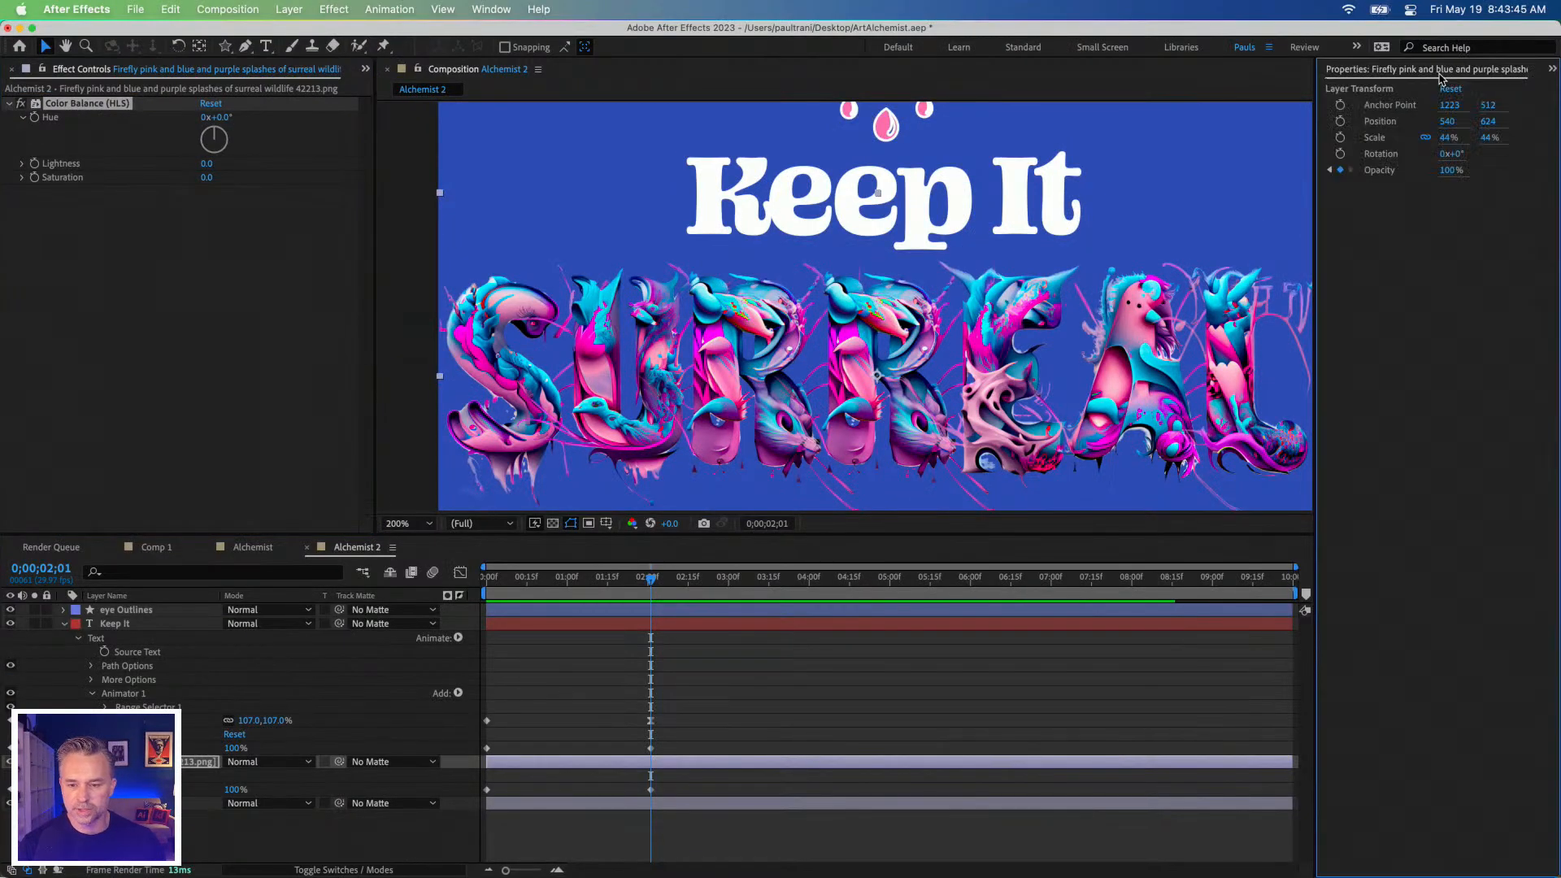
left_click(146, 761)
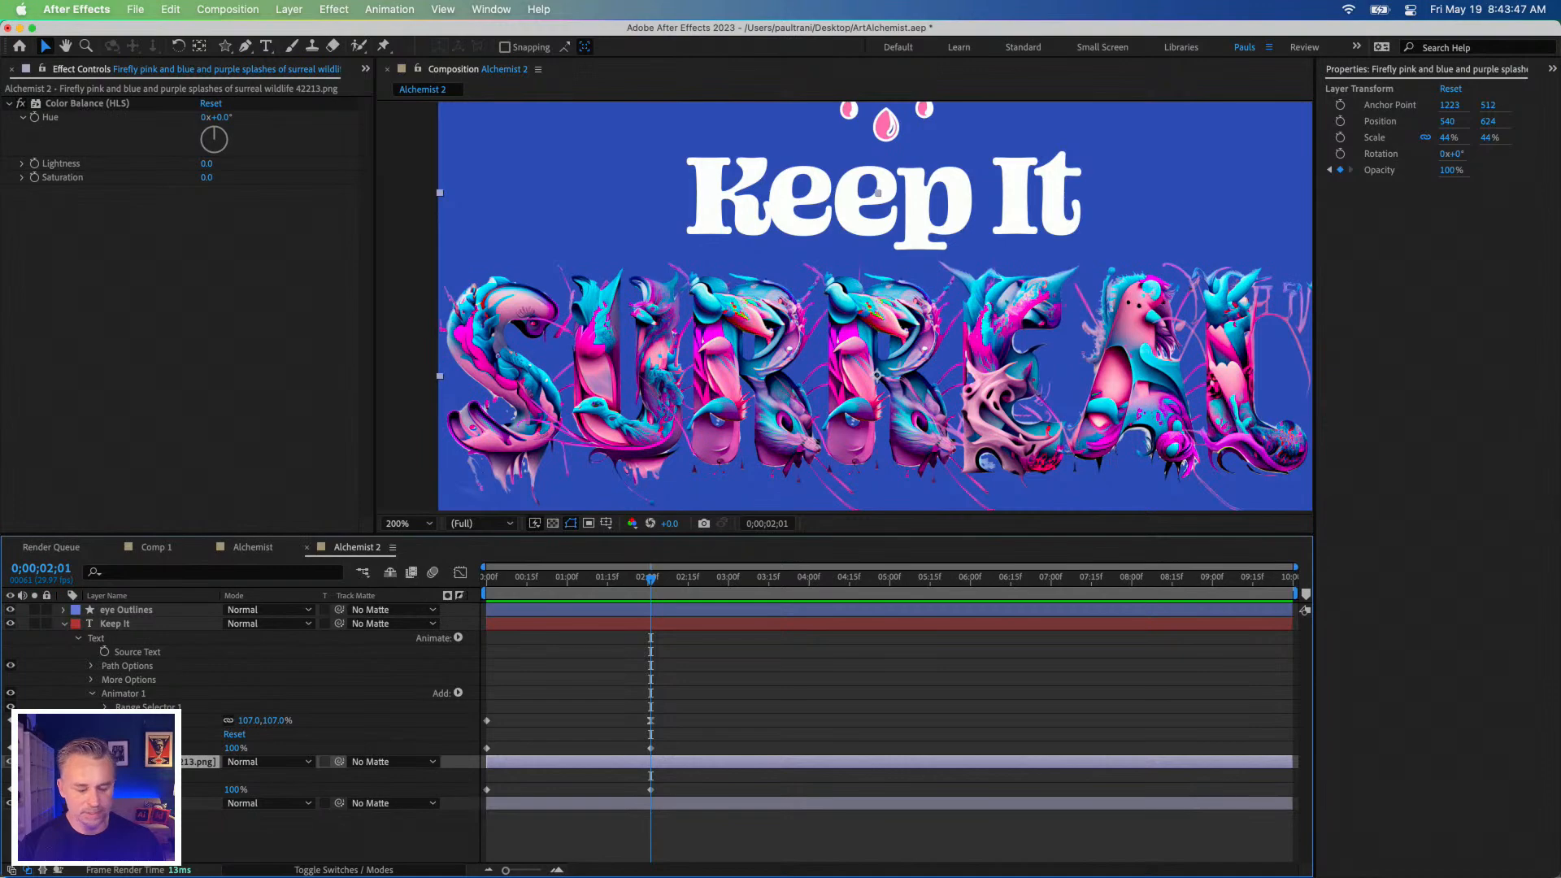
left_click(34, 118)
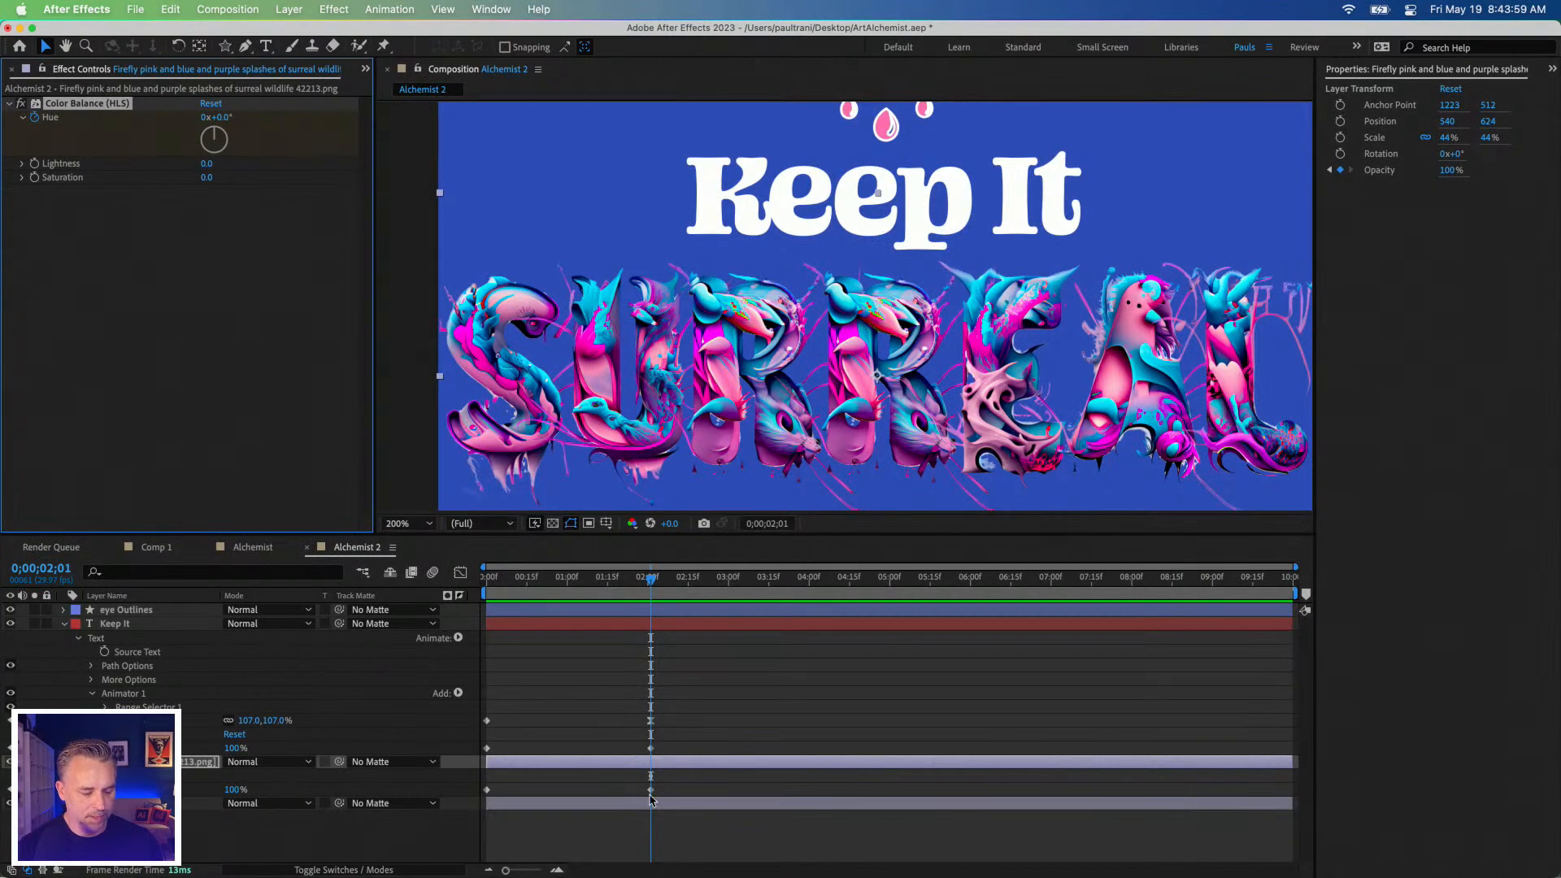
left_click(64, 624)
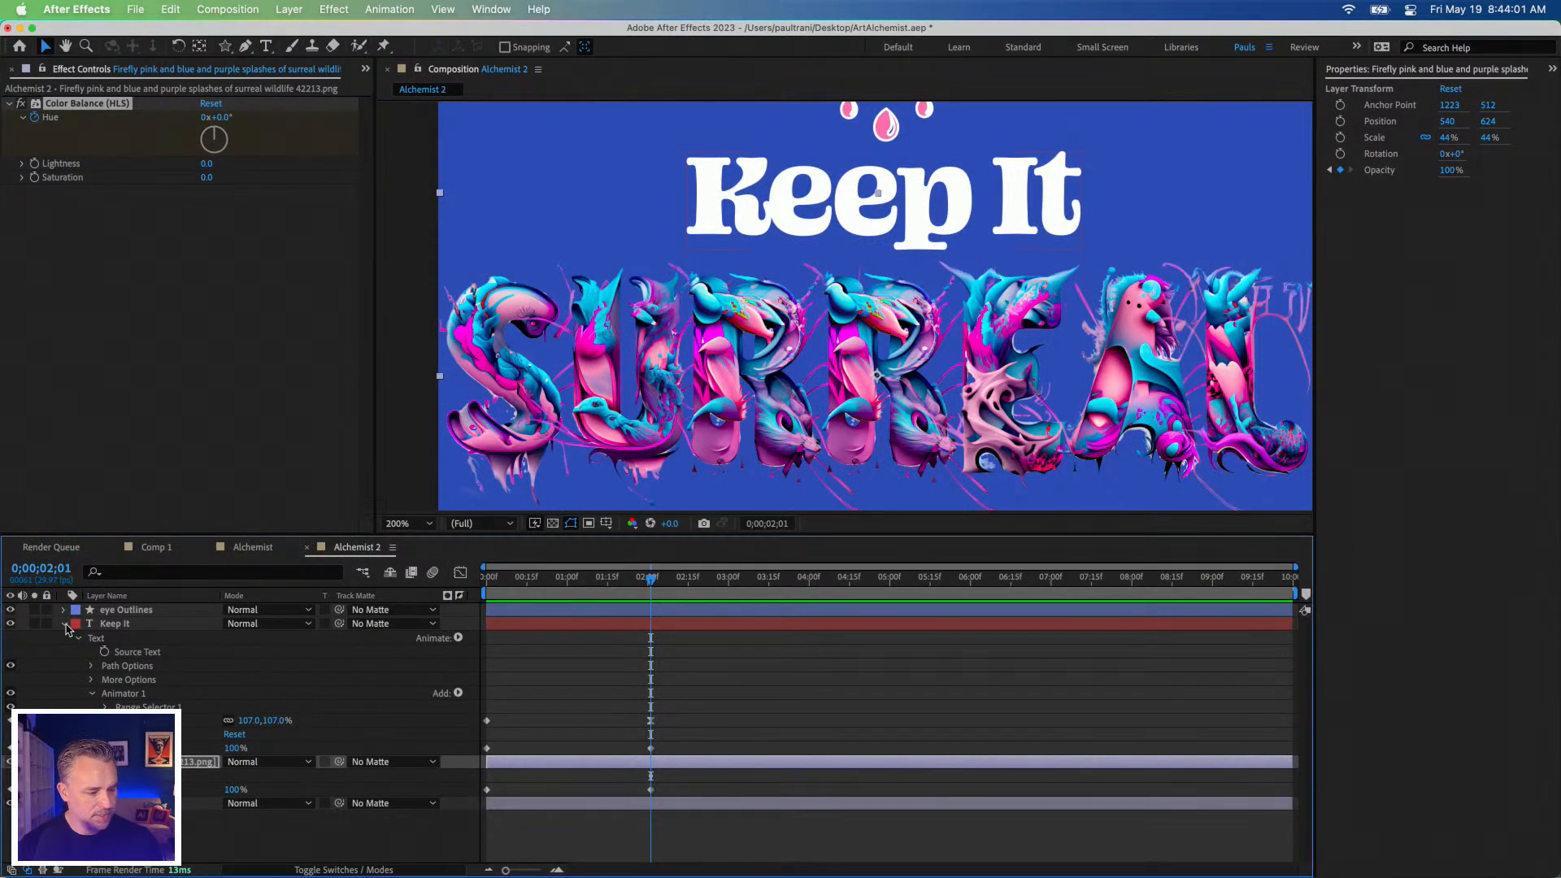
key("u")
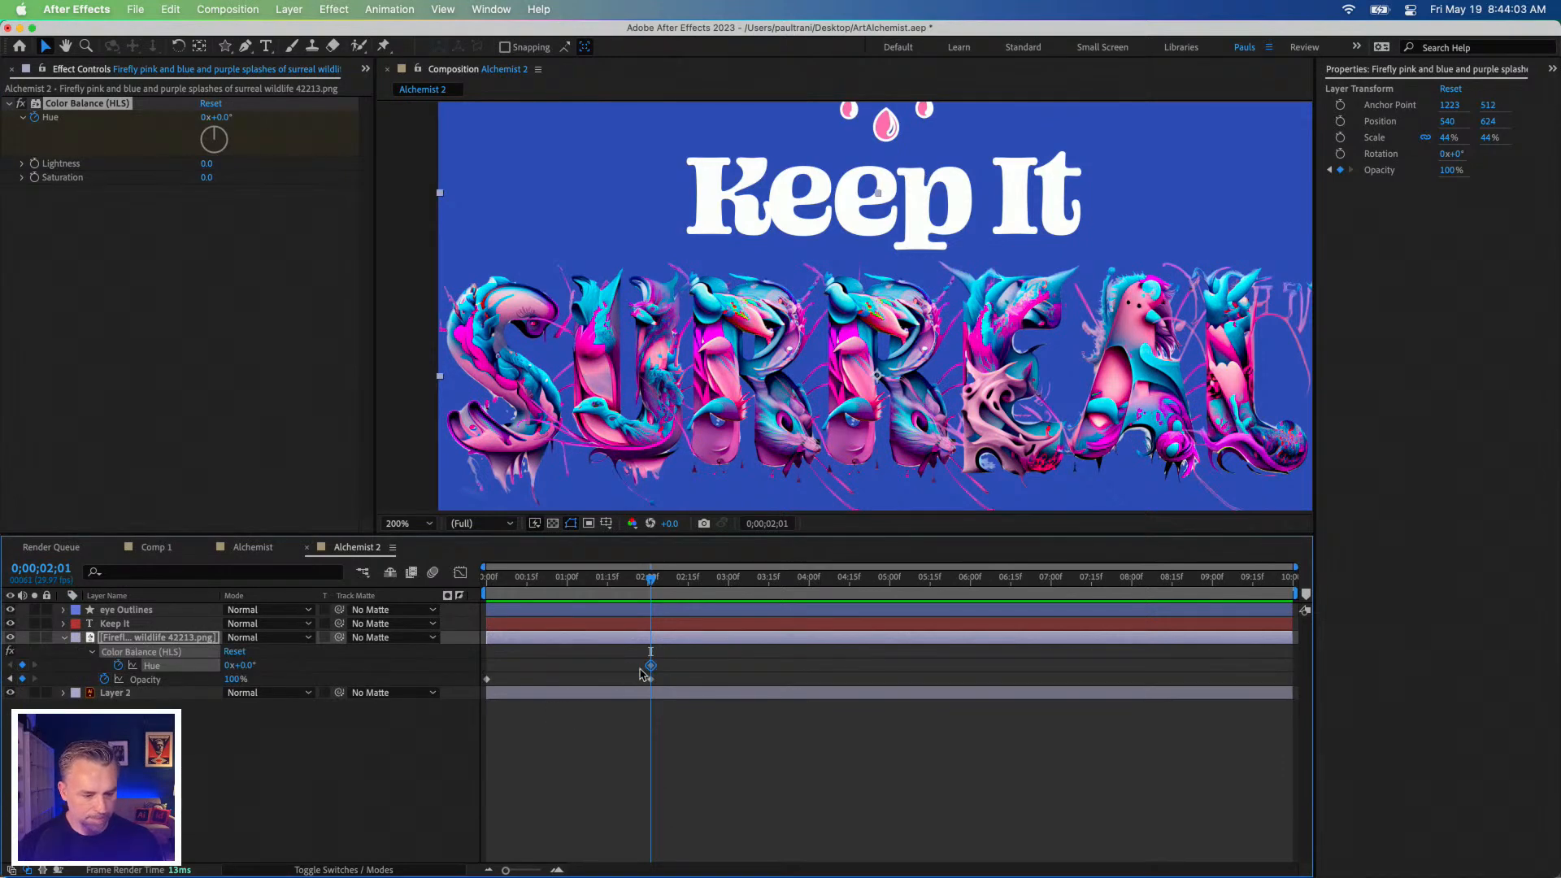
Keyframe the SURREAL lettering's Color Balance hue to 84° at 0;00;04;28.
key("space")
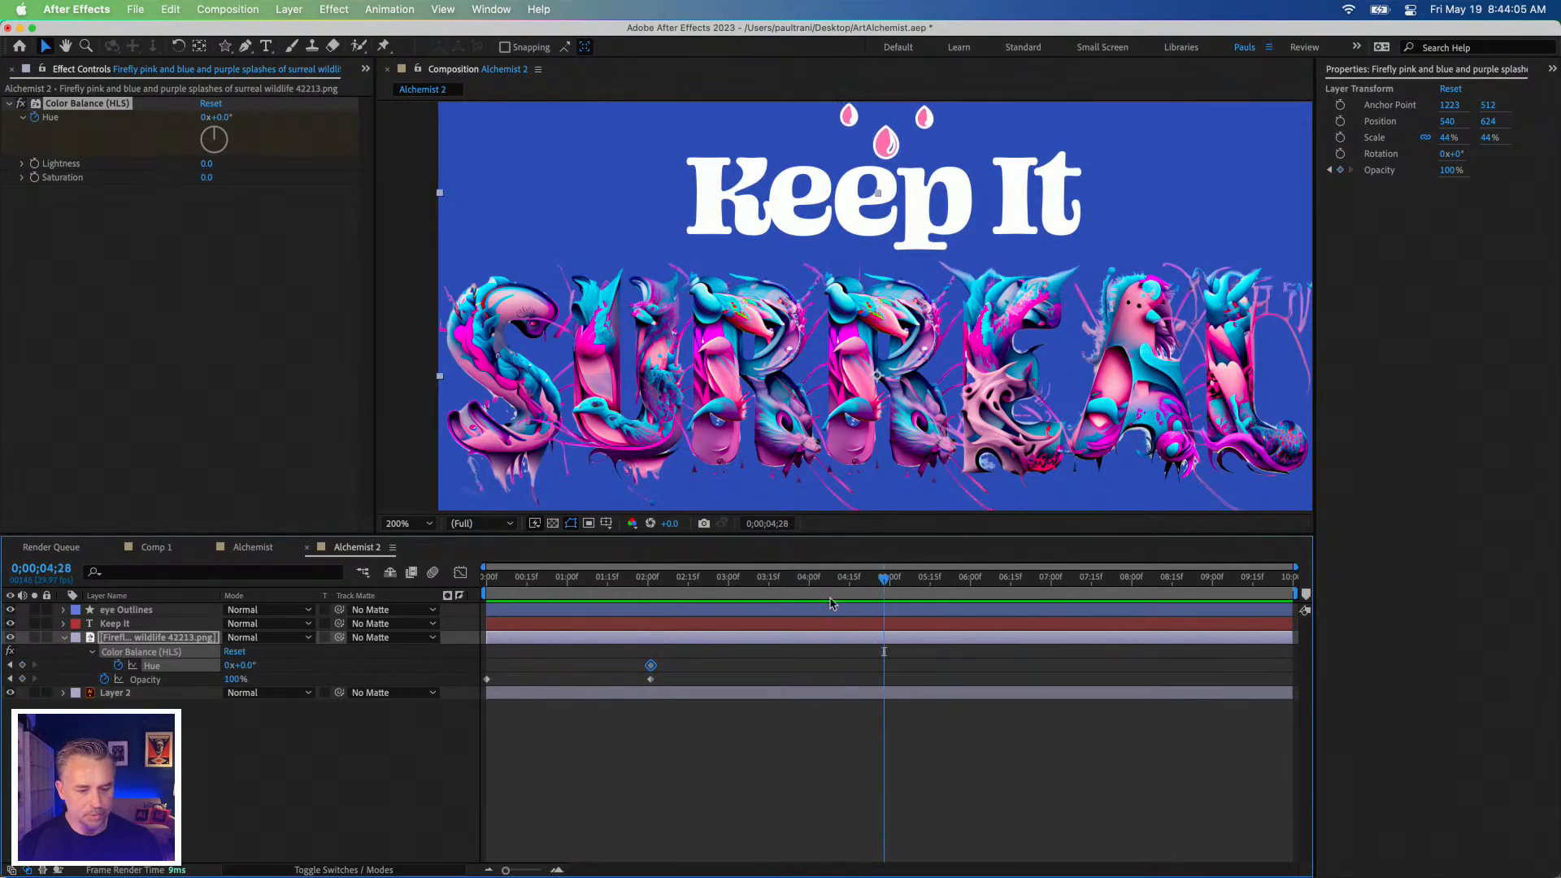
mouse_move(216, 130)
left_mouse_down()
mouse_move(225, 155)
mouse_move(221, 129)
left_mouse_up()
left_click_drag(224, 136, 230, 147)
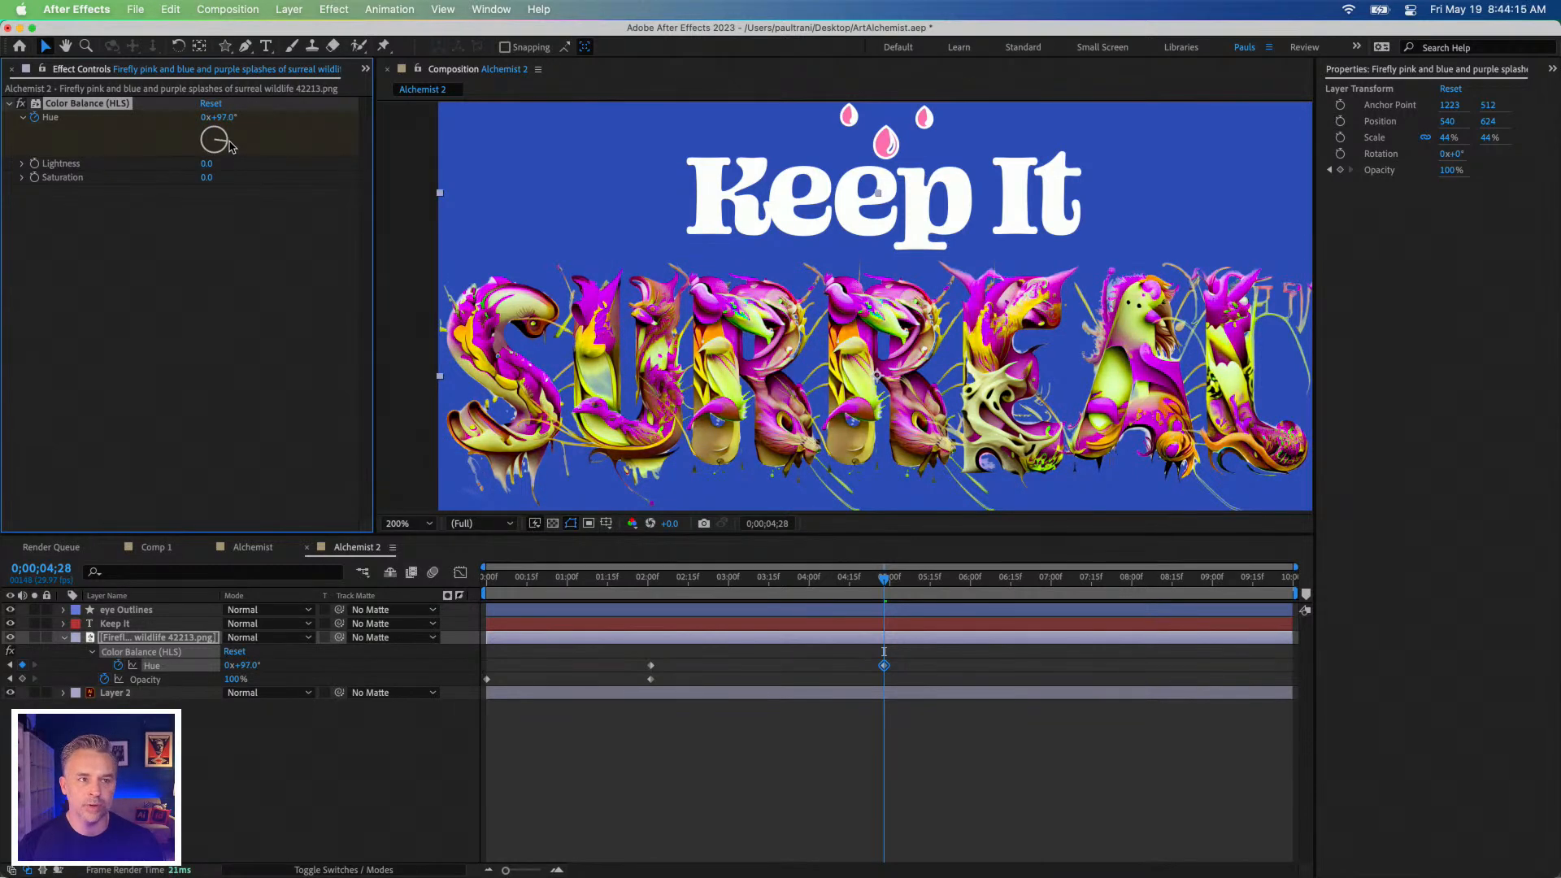
left_click_drag(230, 147, 239, 142)
key("space")
left_click_drag(204, 133, 230, 163)
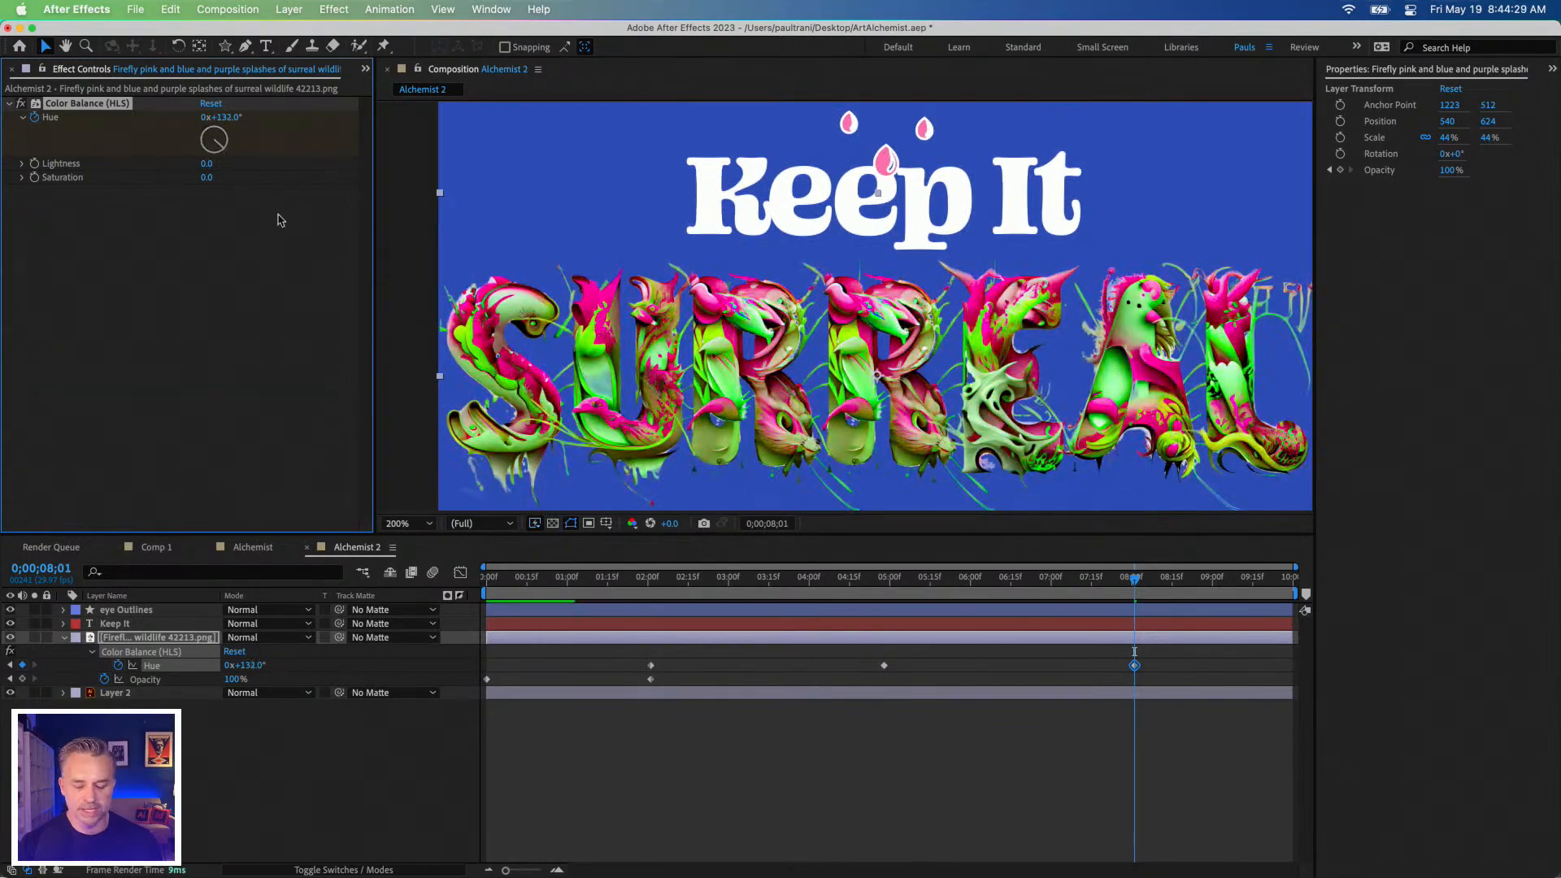
left_click(1134, 665)
key("Delete")
Move the SURREAL layer's second hue keyframe to 0;00;08;01 and set its hue to 360°.
left_click_drag(885, 665, 1133, 682)
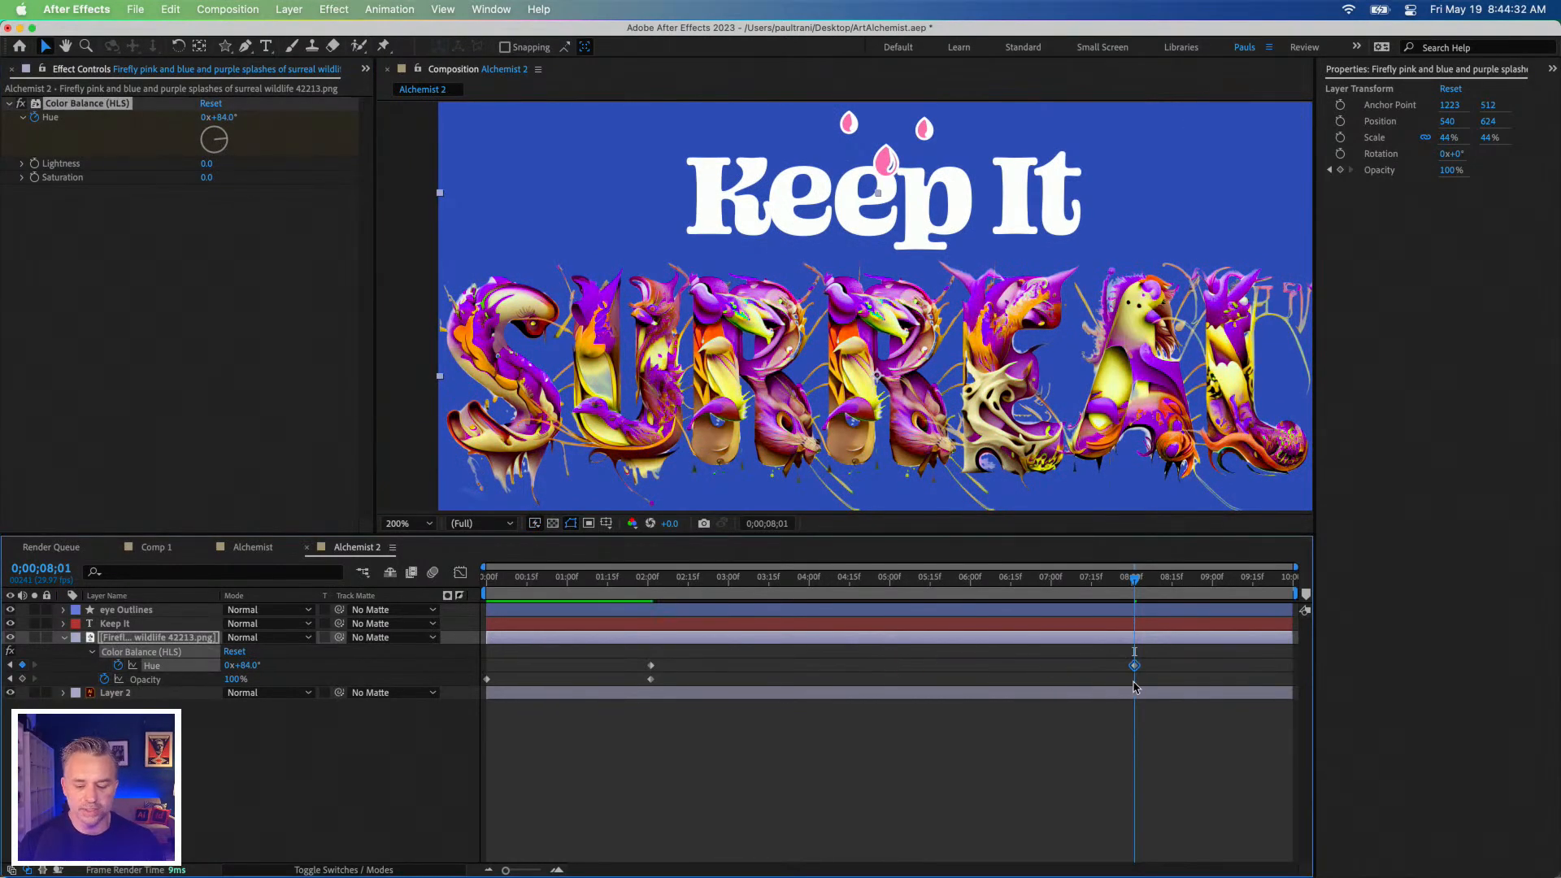
left_click(218, 118)
type("360")
key("Return")
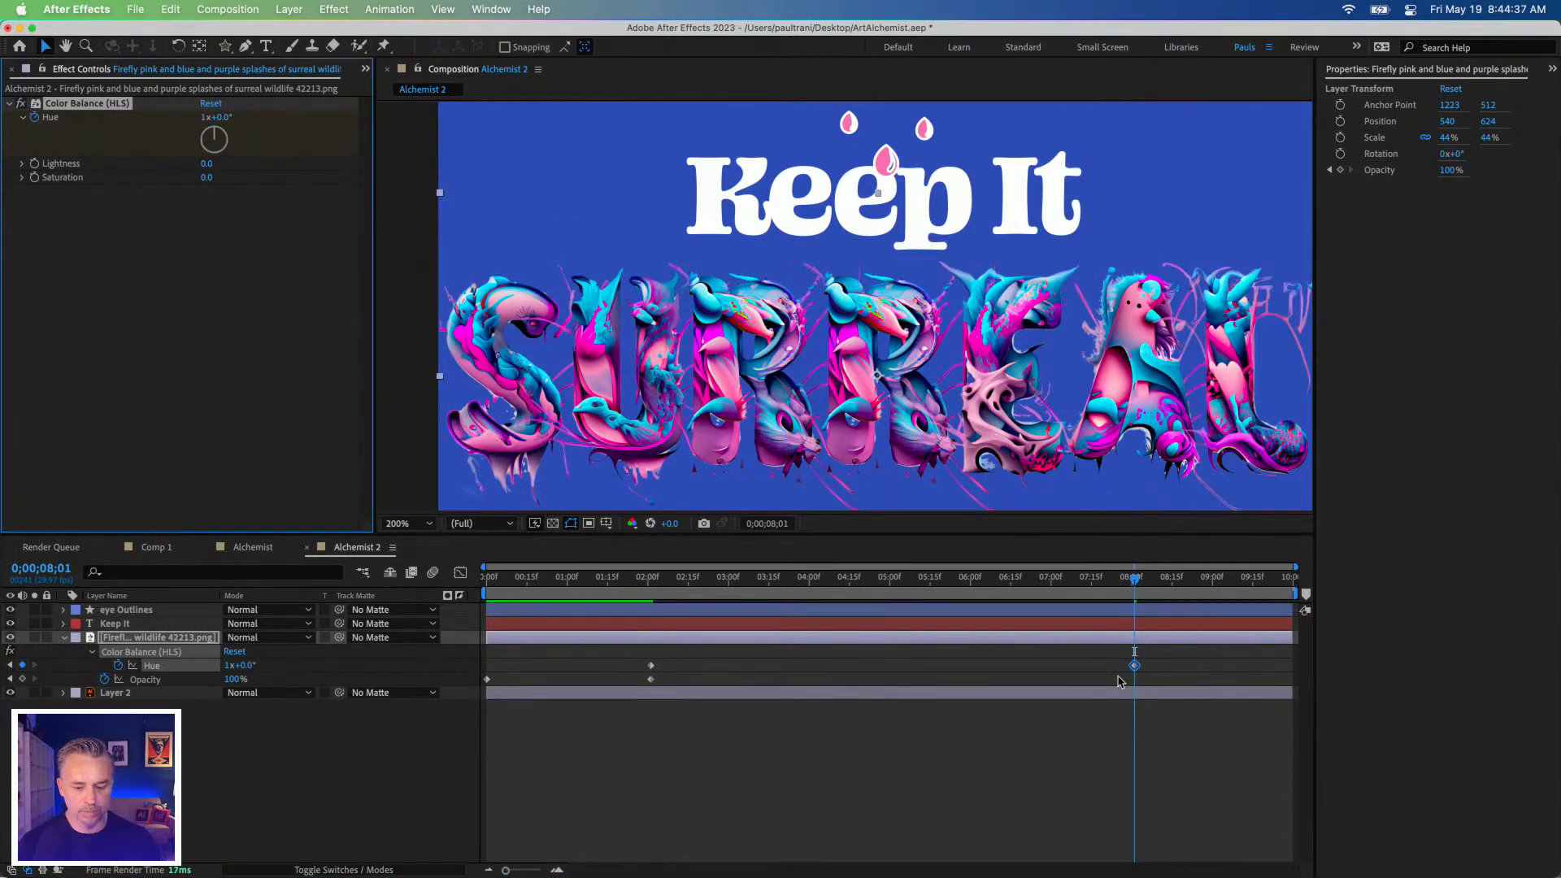
Stretch the hue keyframes from the composition's start to its end at about 10 seconds, and return to the first frame.
left_click_drag(649, 667, 483, 679)
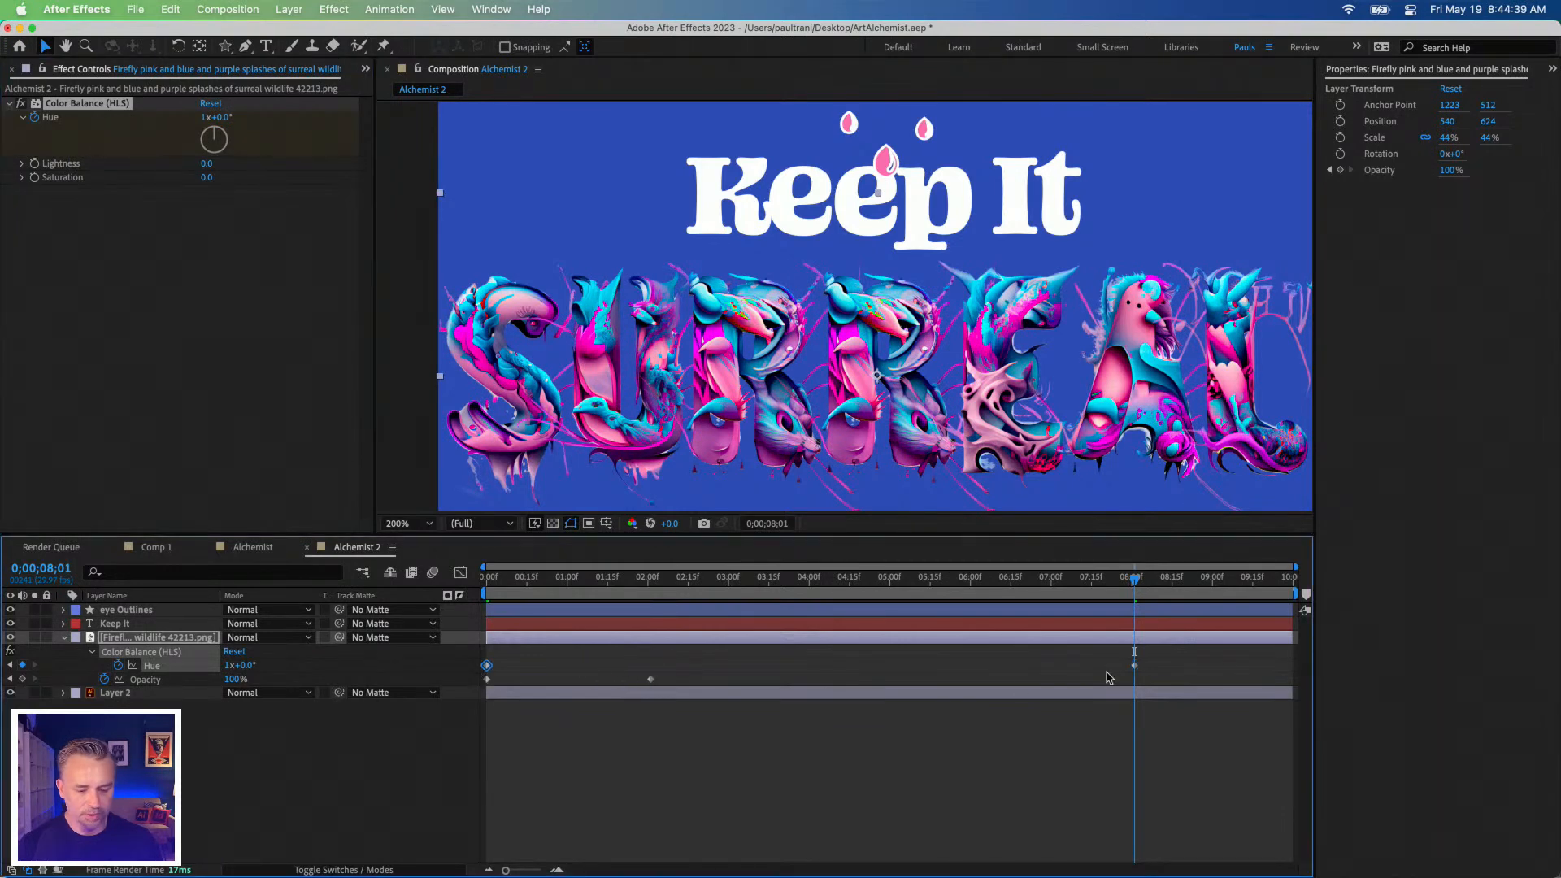
left_click_drag(1134, 665, 1290, 665)
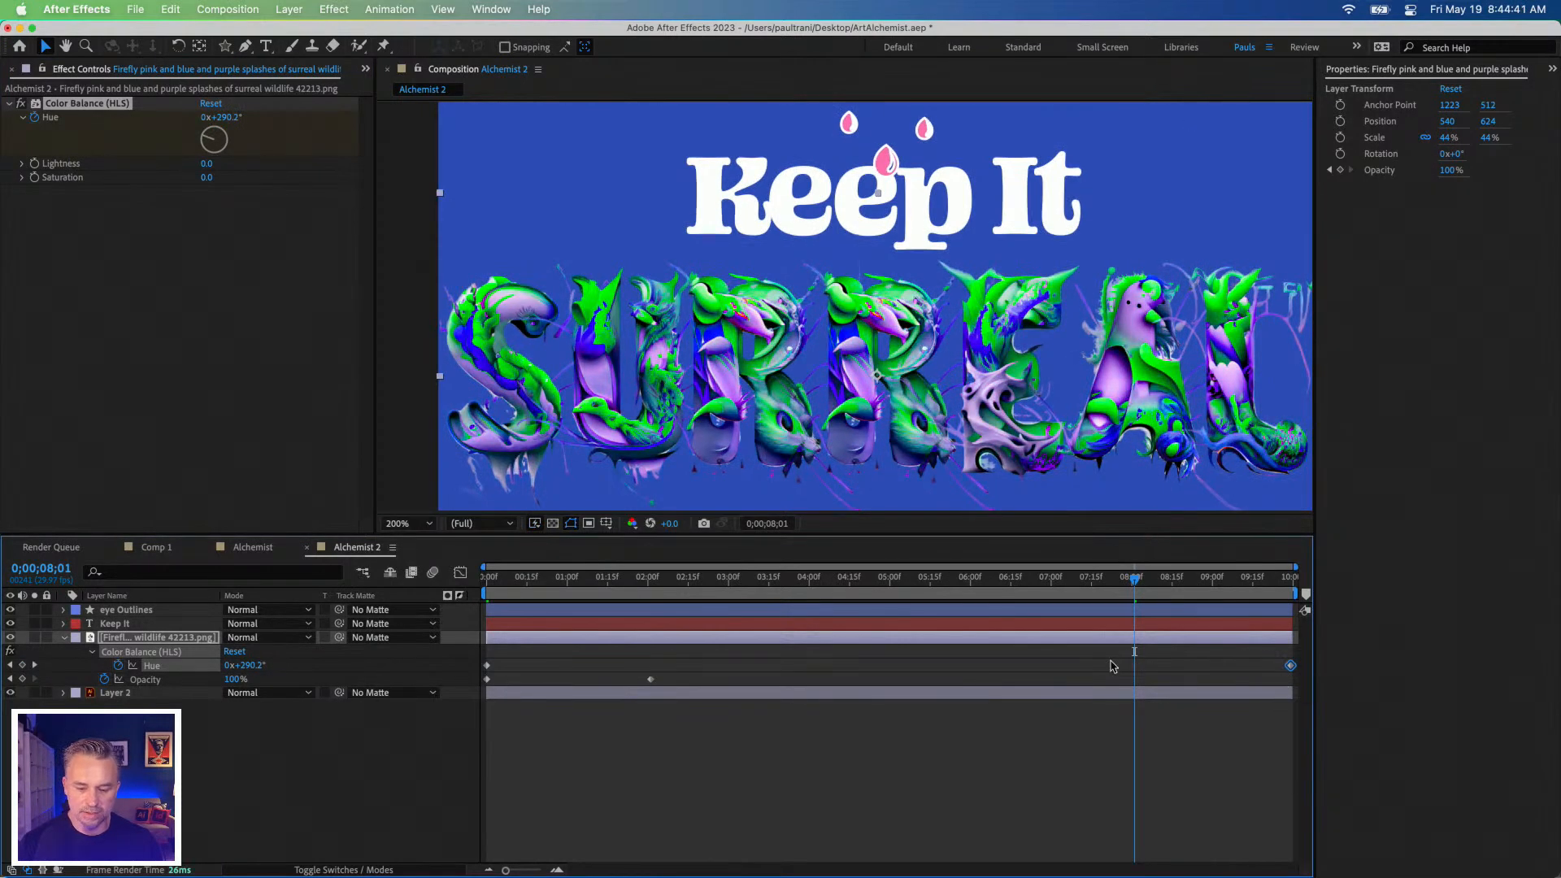
left_click_drag(817, 573, 221, 579)
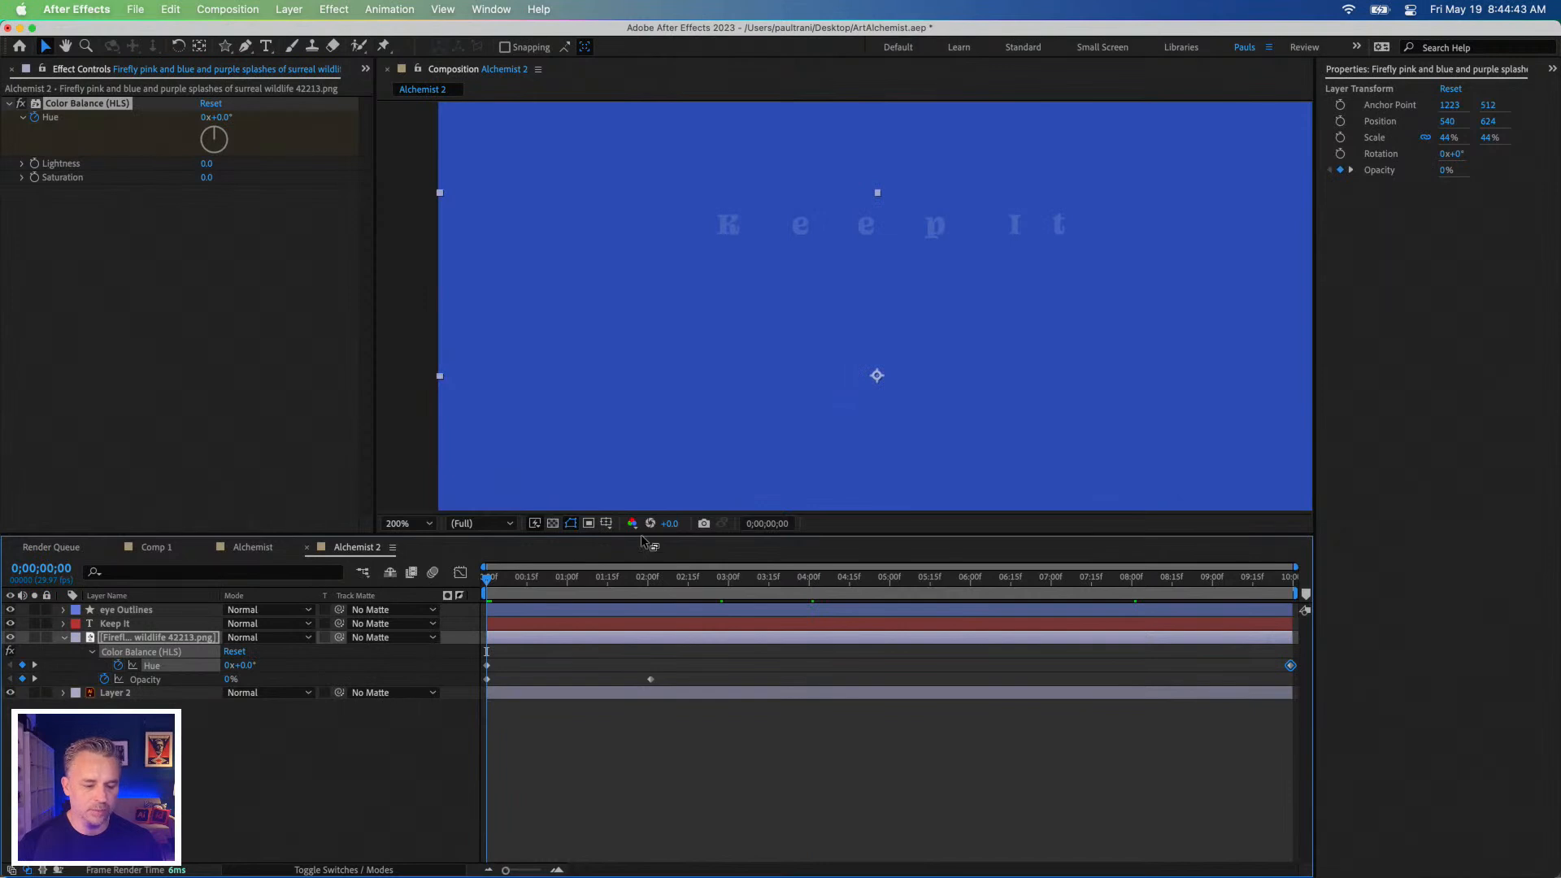
Play back the composition with the viewer enlarged to check the SURREAL lettering's hue cycle, and restore the timeline's height.
left_click_drag(642, 537, 634, 718)
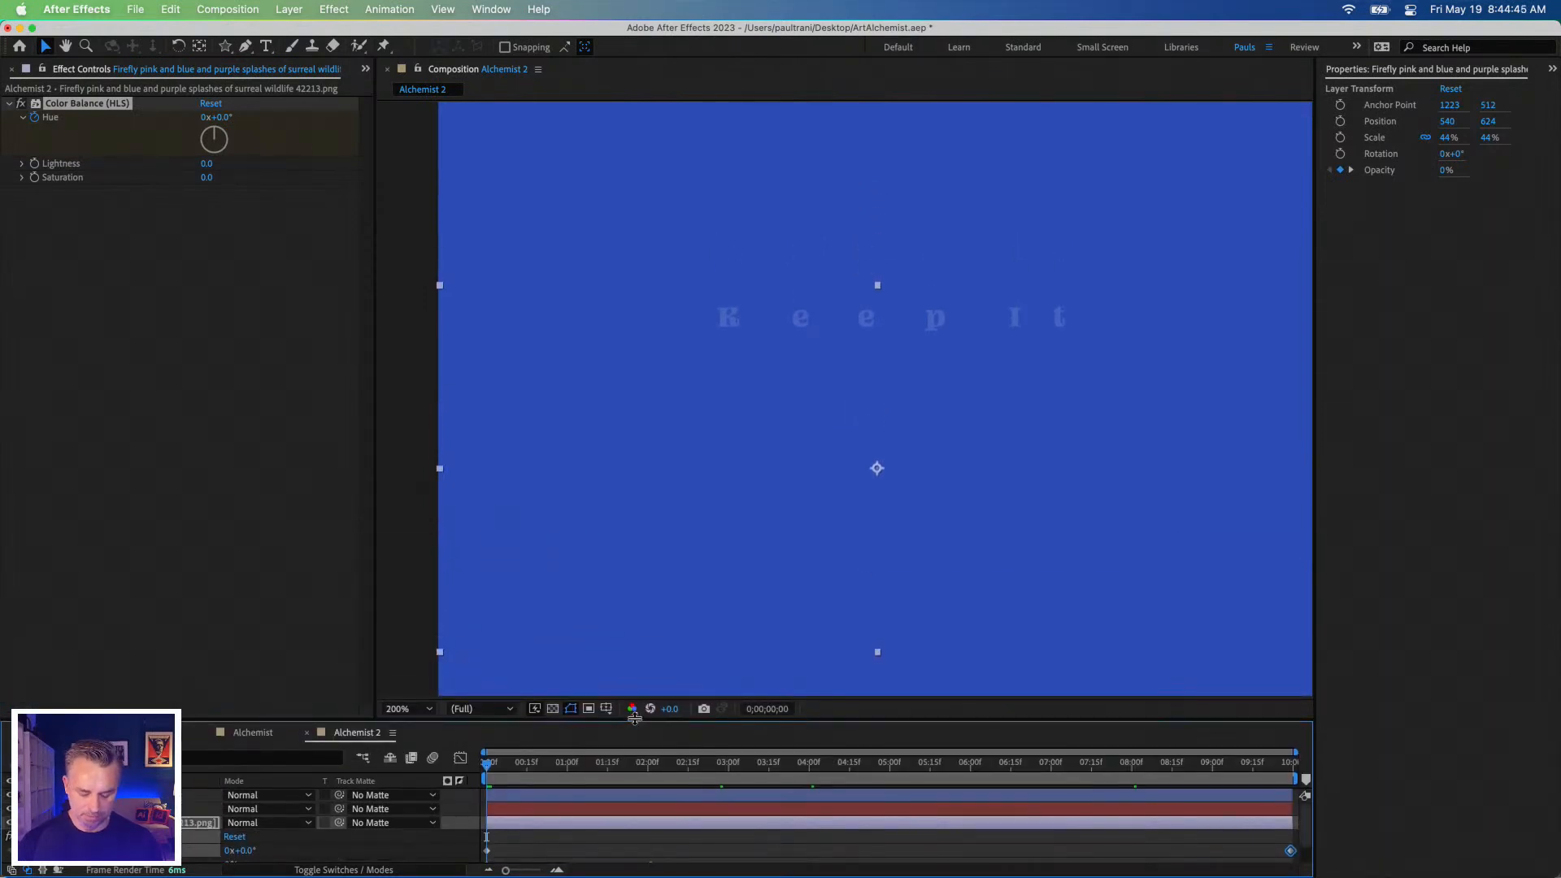
key("super+0")
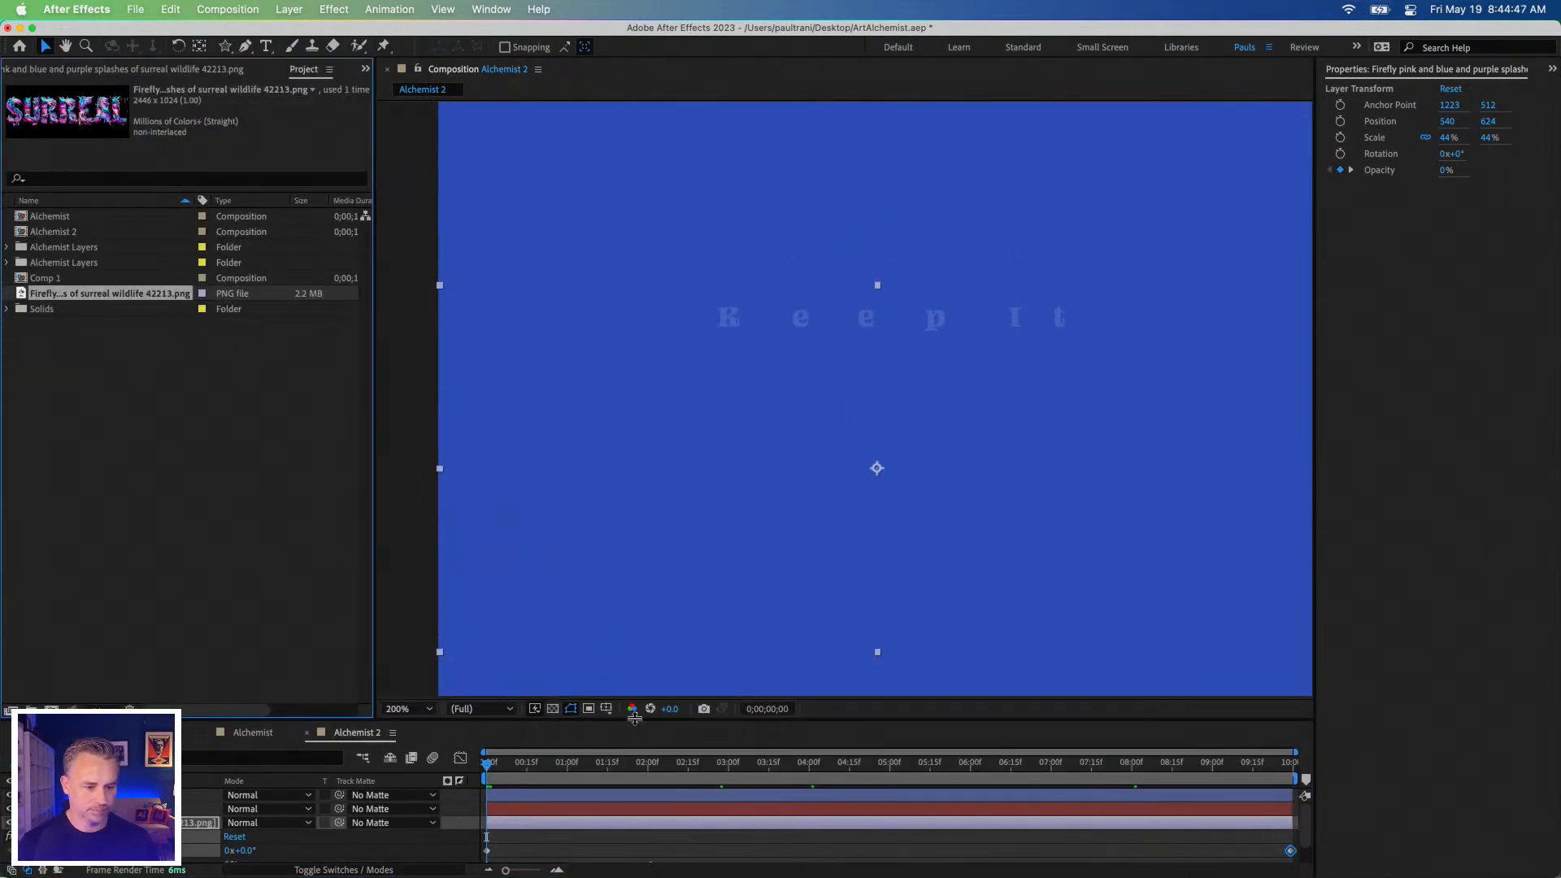
key("space")
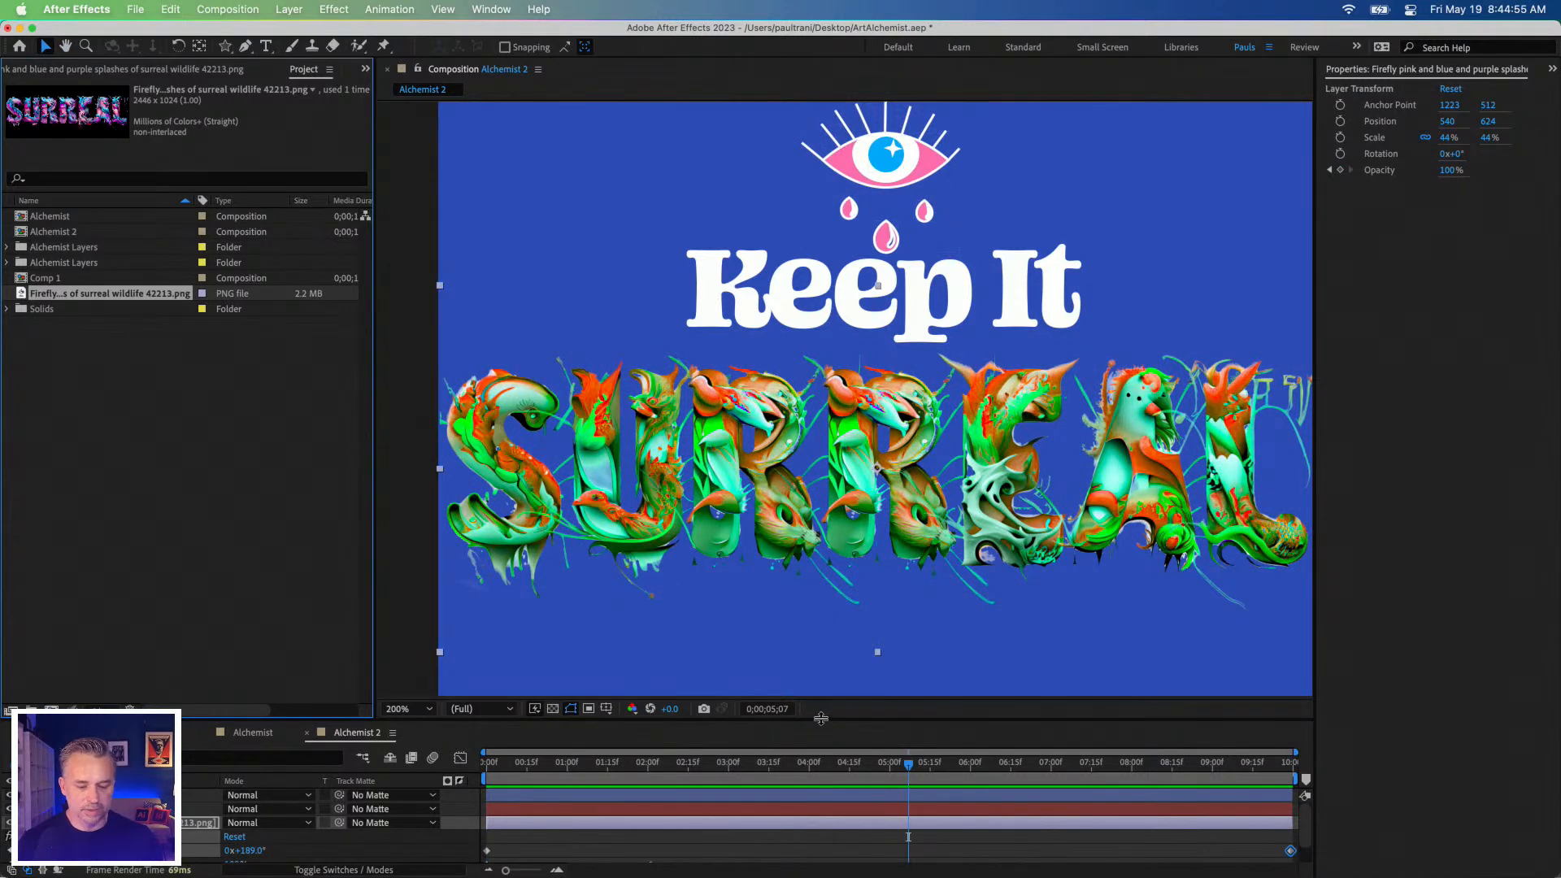
left_click_drag(821, 718, 821, 561)
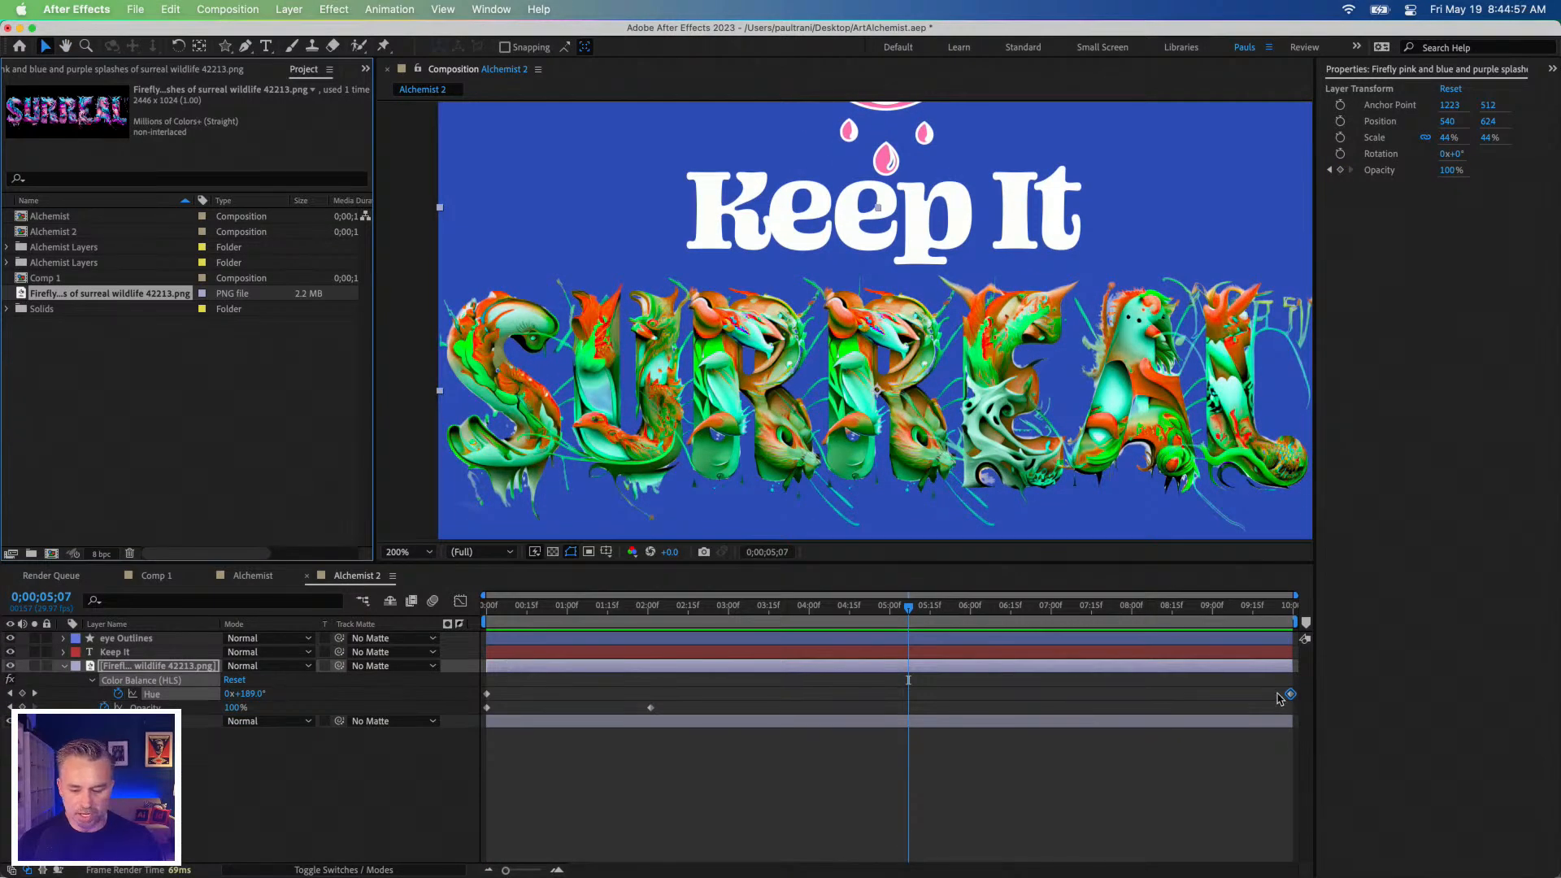
Set the SURREAL layer's last Color Balance hue keyframe to 2 full revolutions, keeping it at the end of the composition.
left_click_drag(1291, 697, 908, 694)
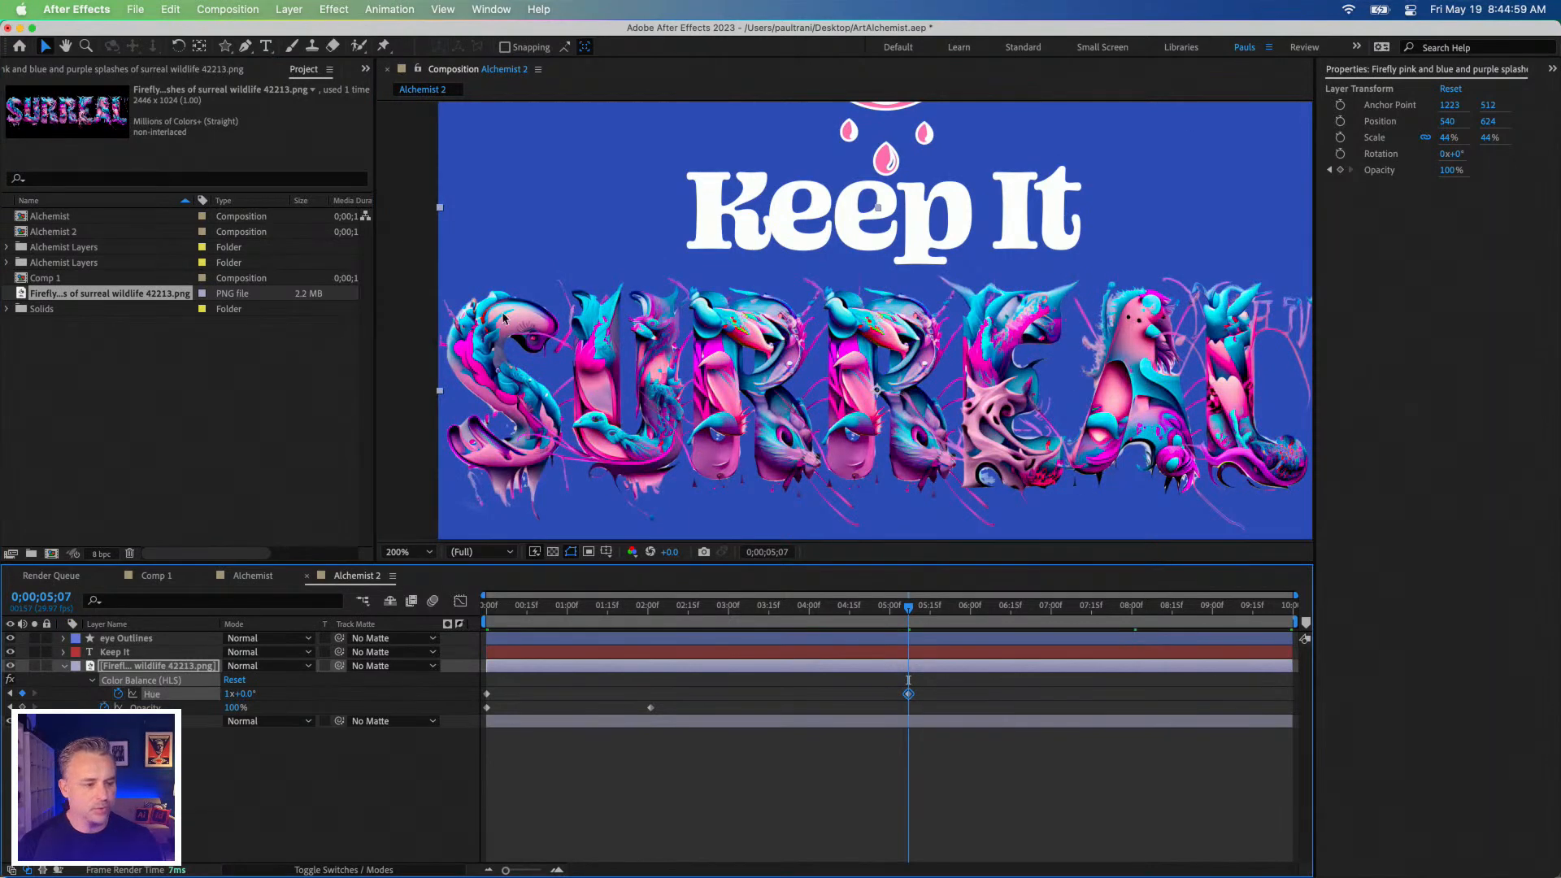
left_click(197, 70)
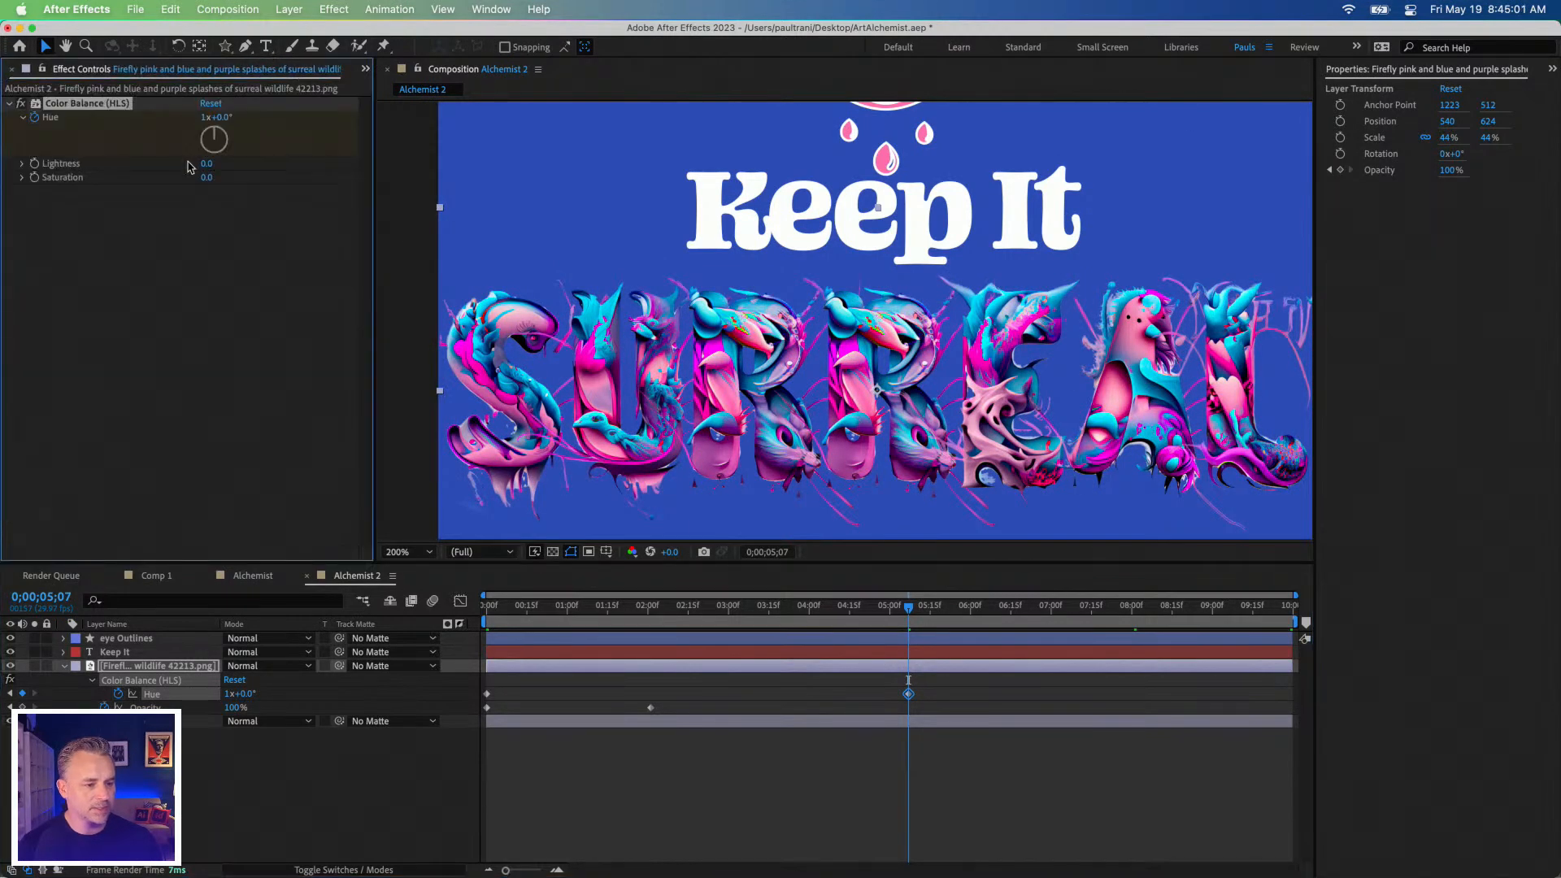
left_click(204, 118)
type("2")
key("Return")
left_click_drag(908, 697, 1292, 695)
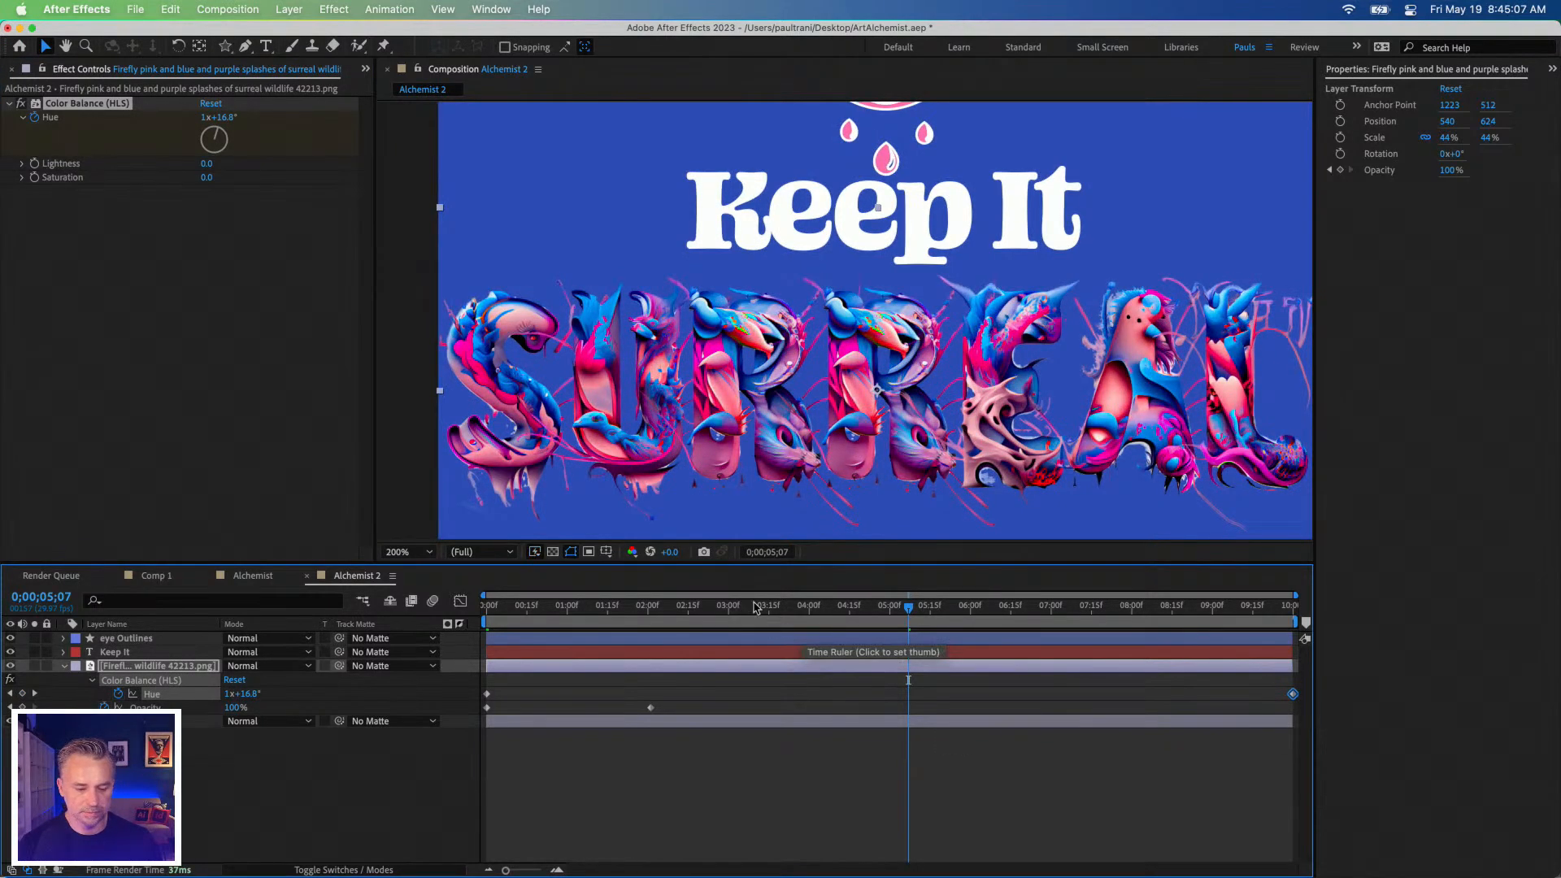
Play back the faster hue cycle on the SURREAL lettering from about 0;00;02;01 and scrub to 0;00;03;14.
left_click(651, 611)
key("space")
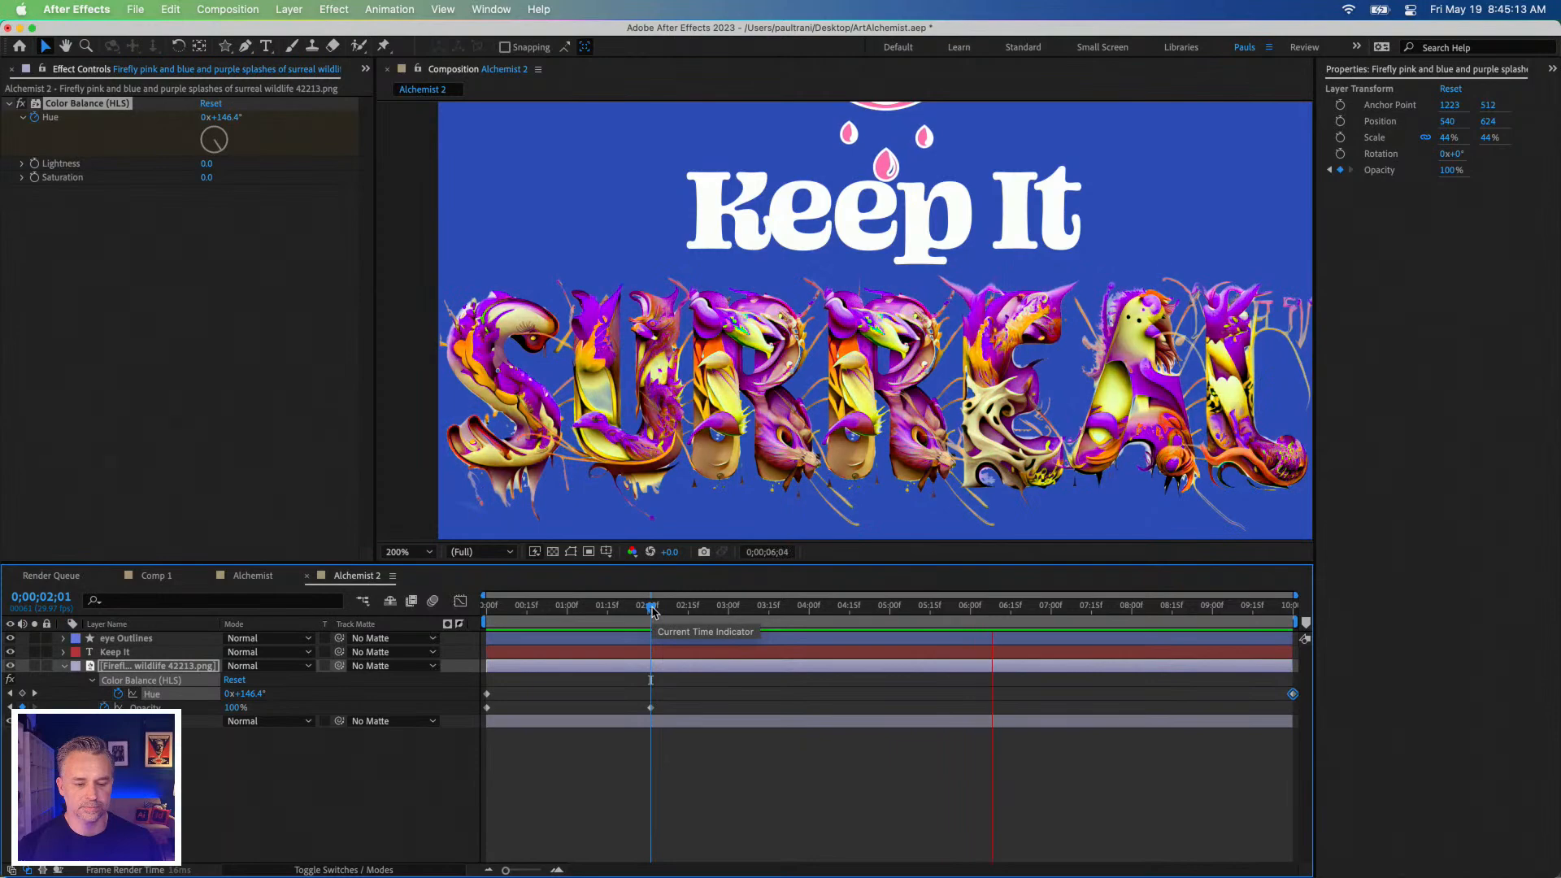
left_click_drag(651, 611, 762, 601)
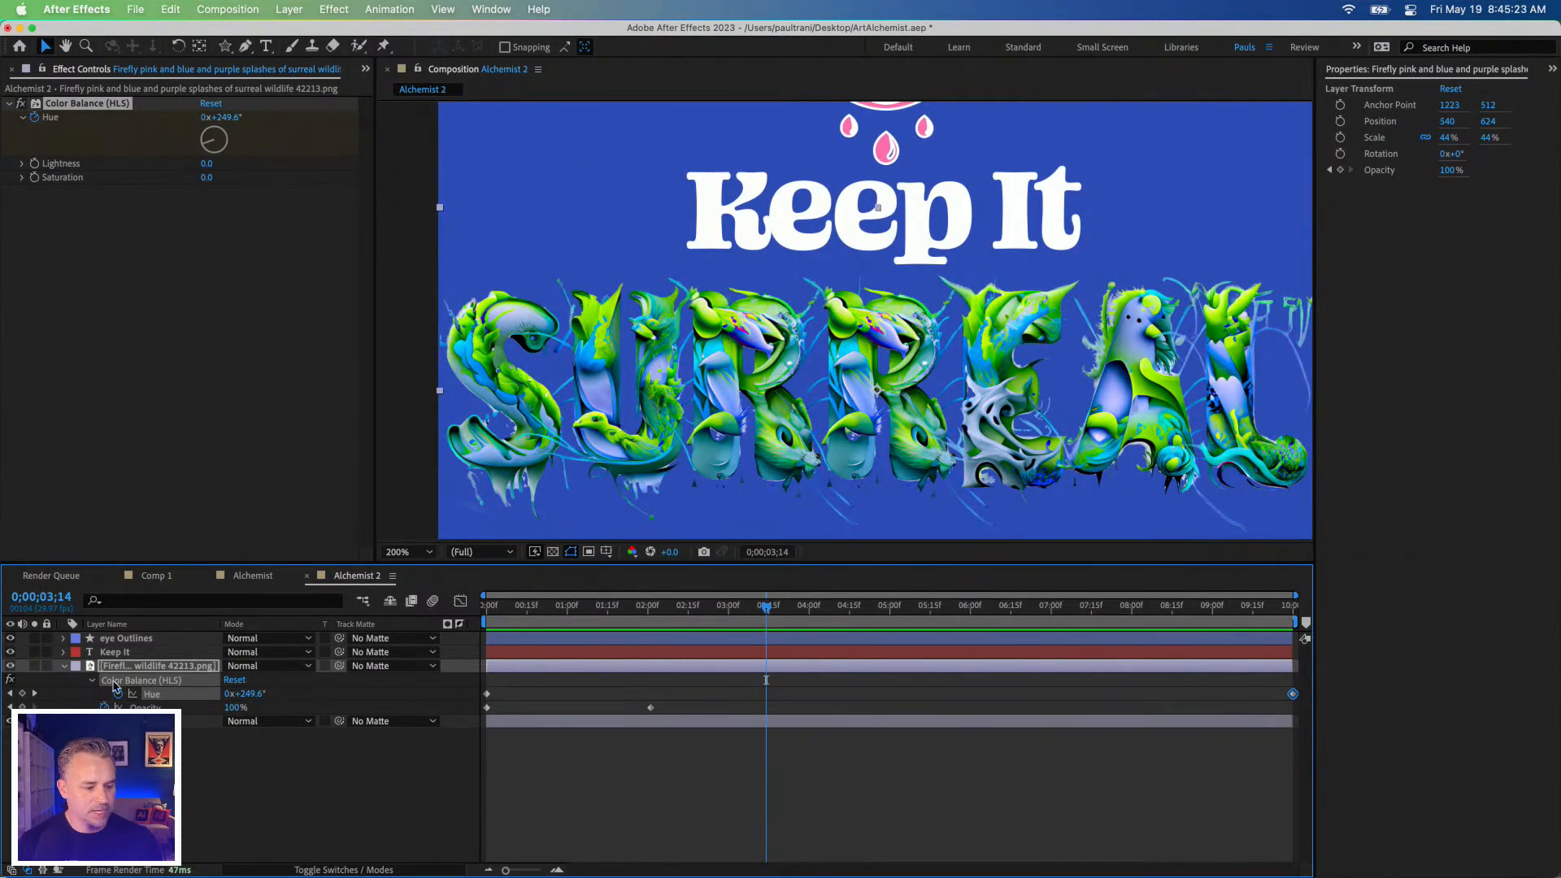
Apply the Colorama color correction effect to the SURREAL layer and set its Blend With Original to 62%.
left_click(113, 668)
left_click(1552, 68)
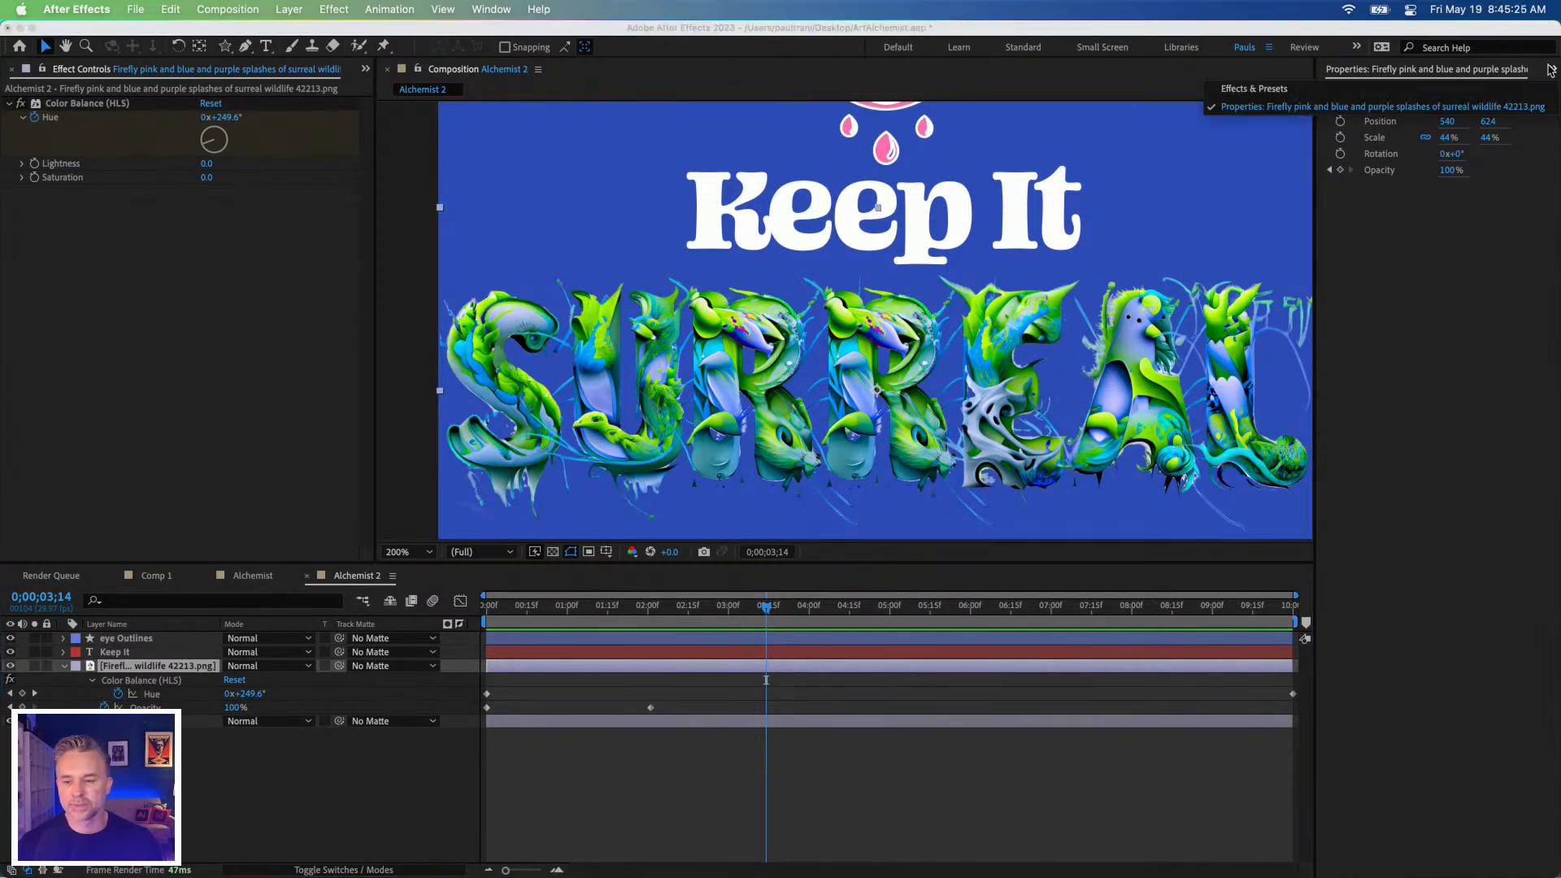
left_click(1443, 92)
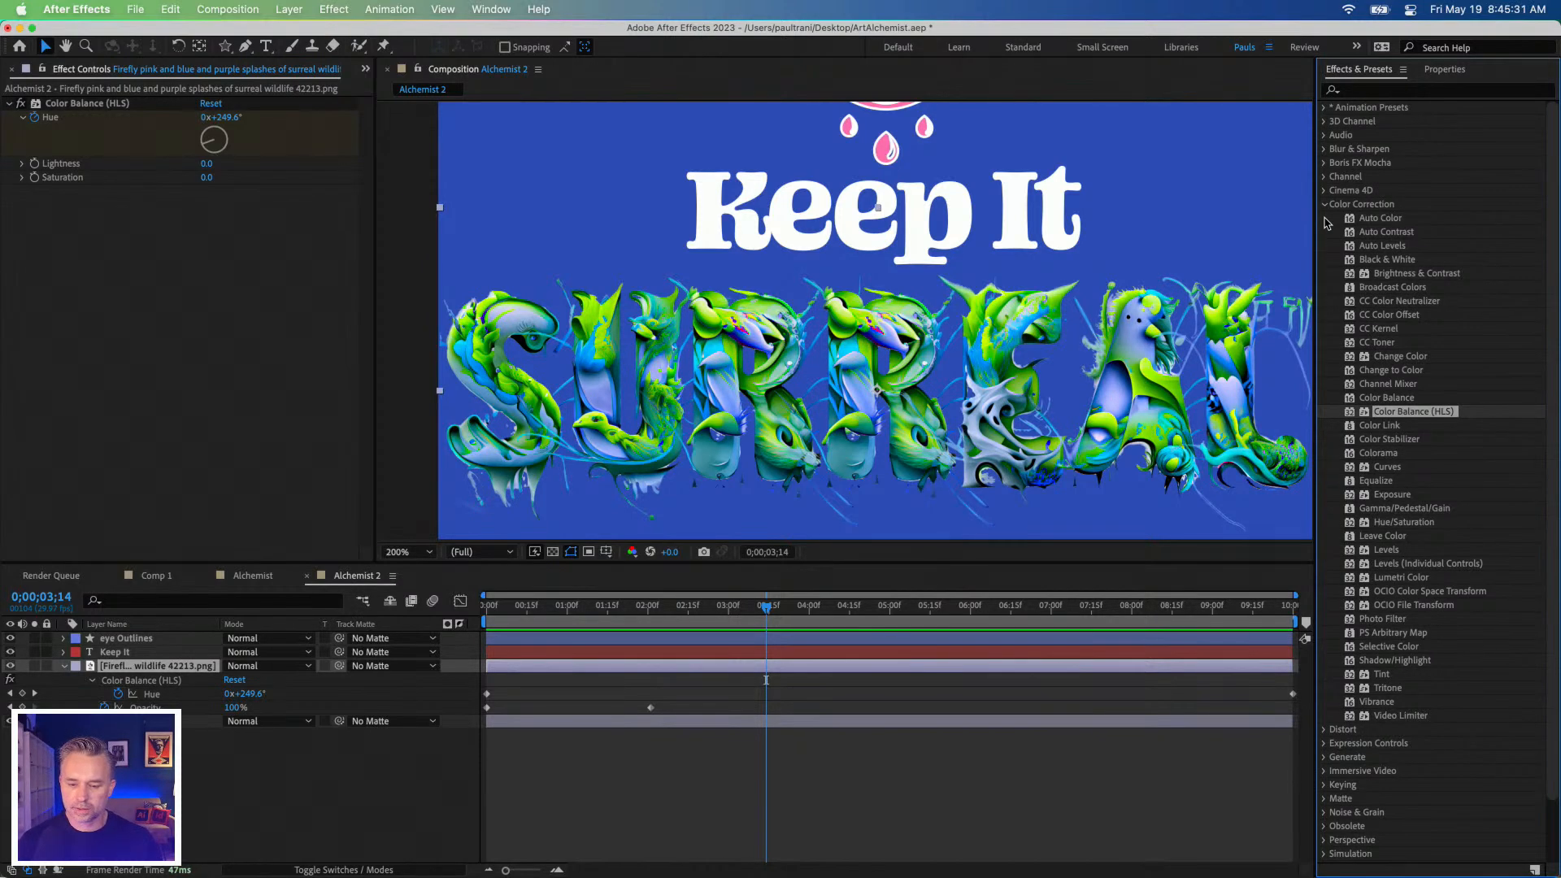
left_click(1370, 453)
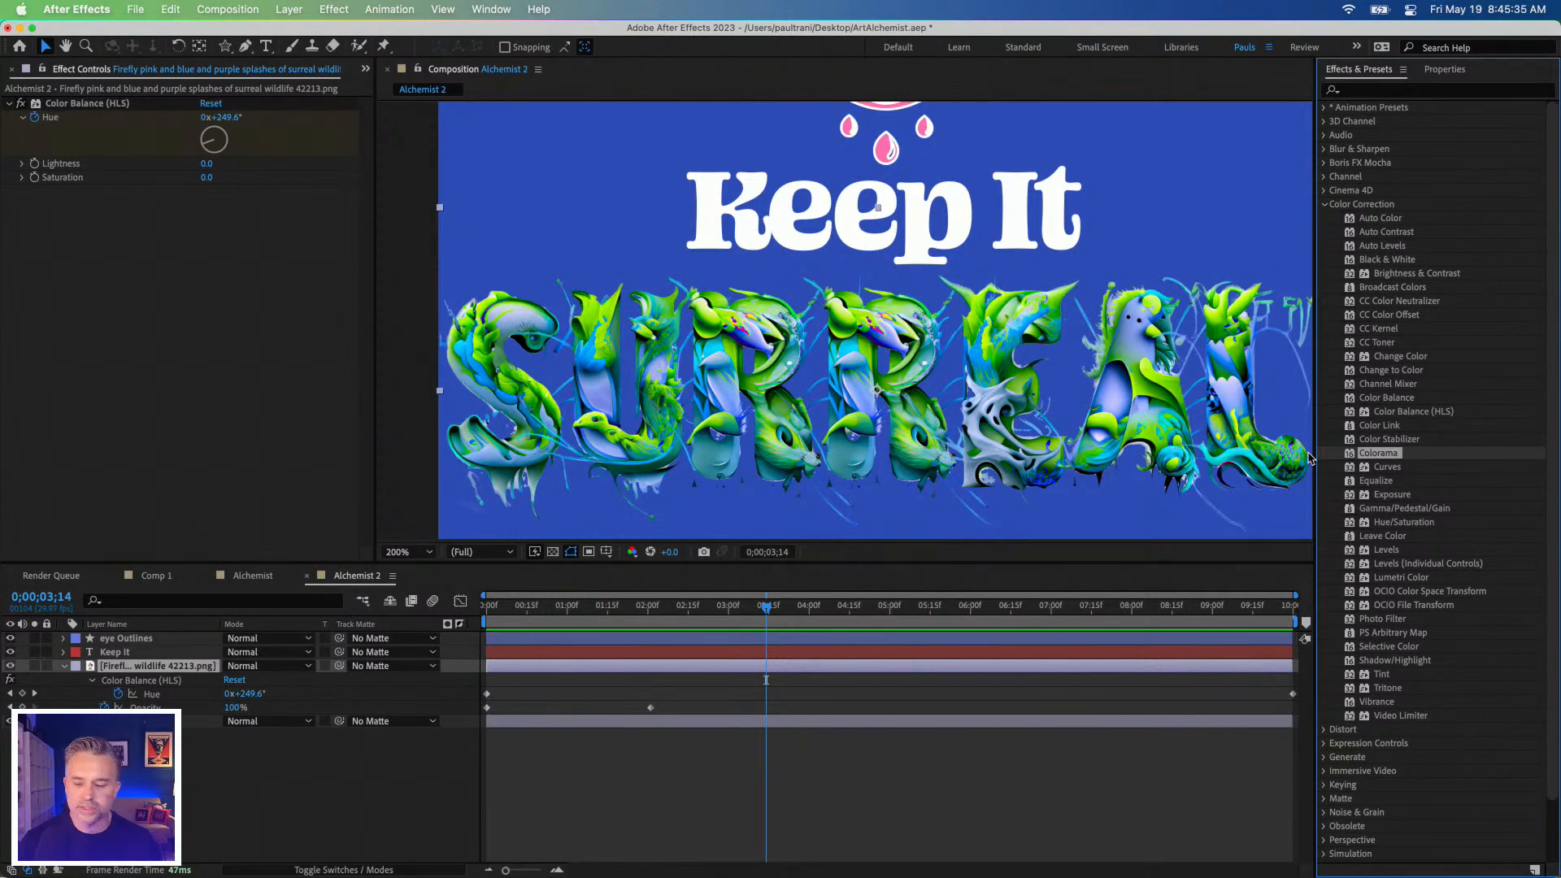
left_click_drag(1356, 456, 961, 408)
left_click(1361, 468)
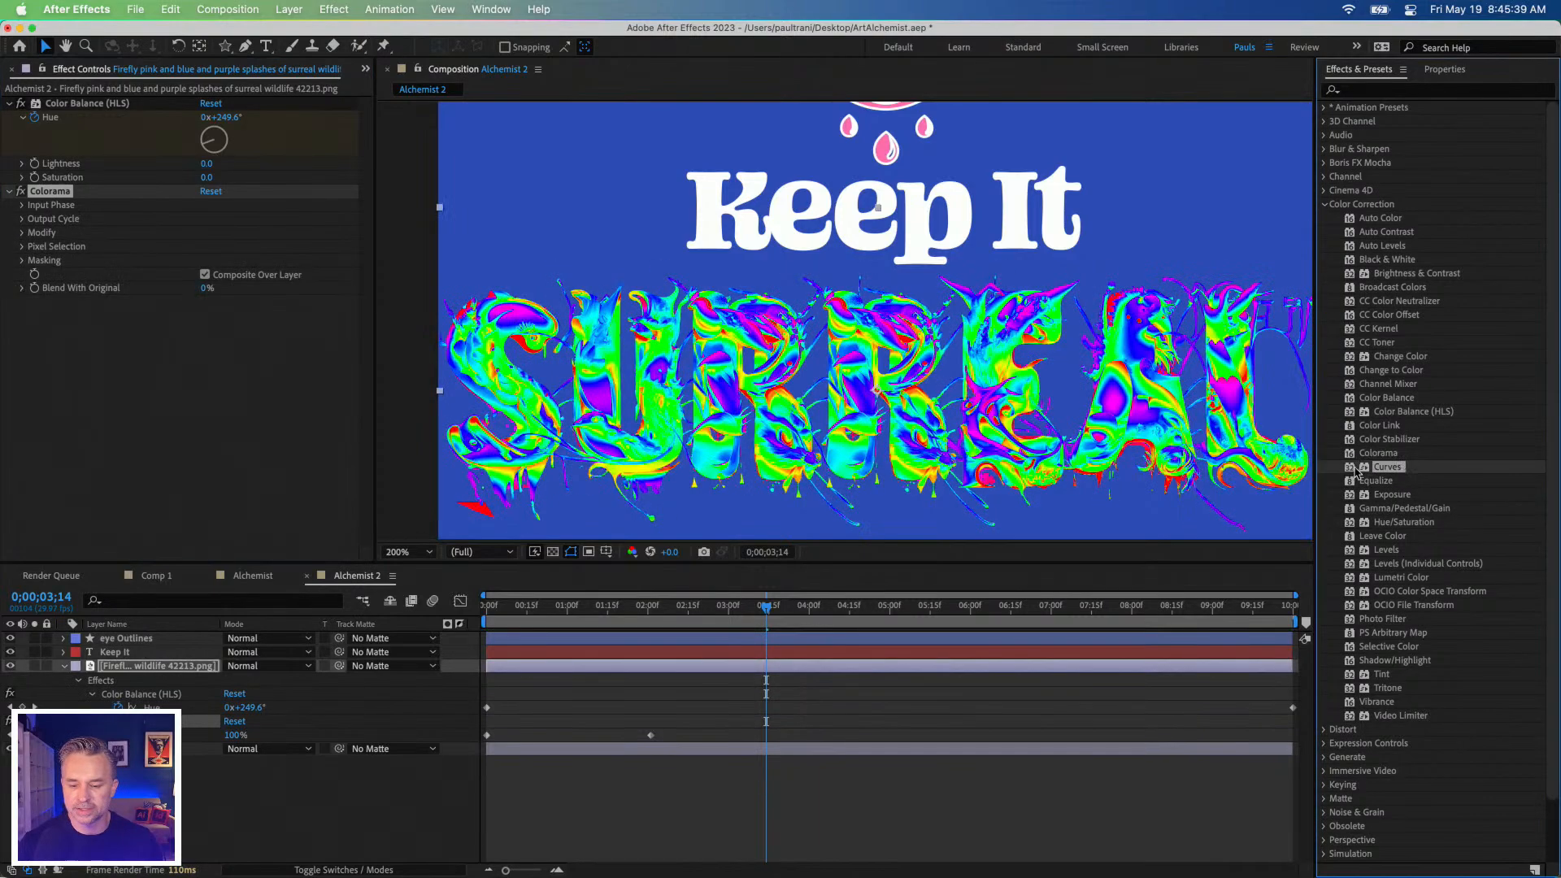
left_click_drag(770, 603, 726, 635)
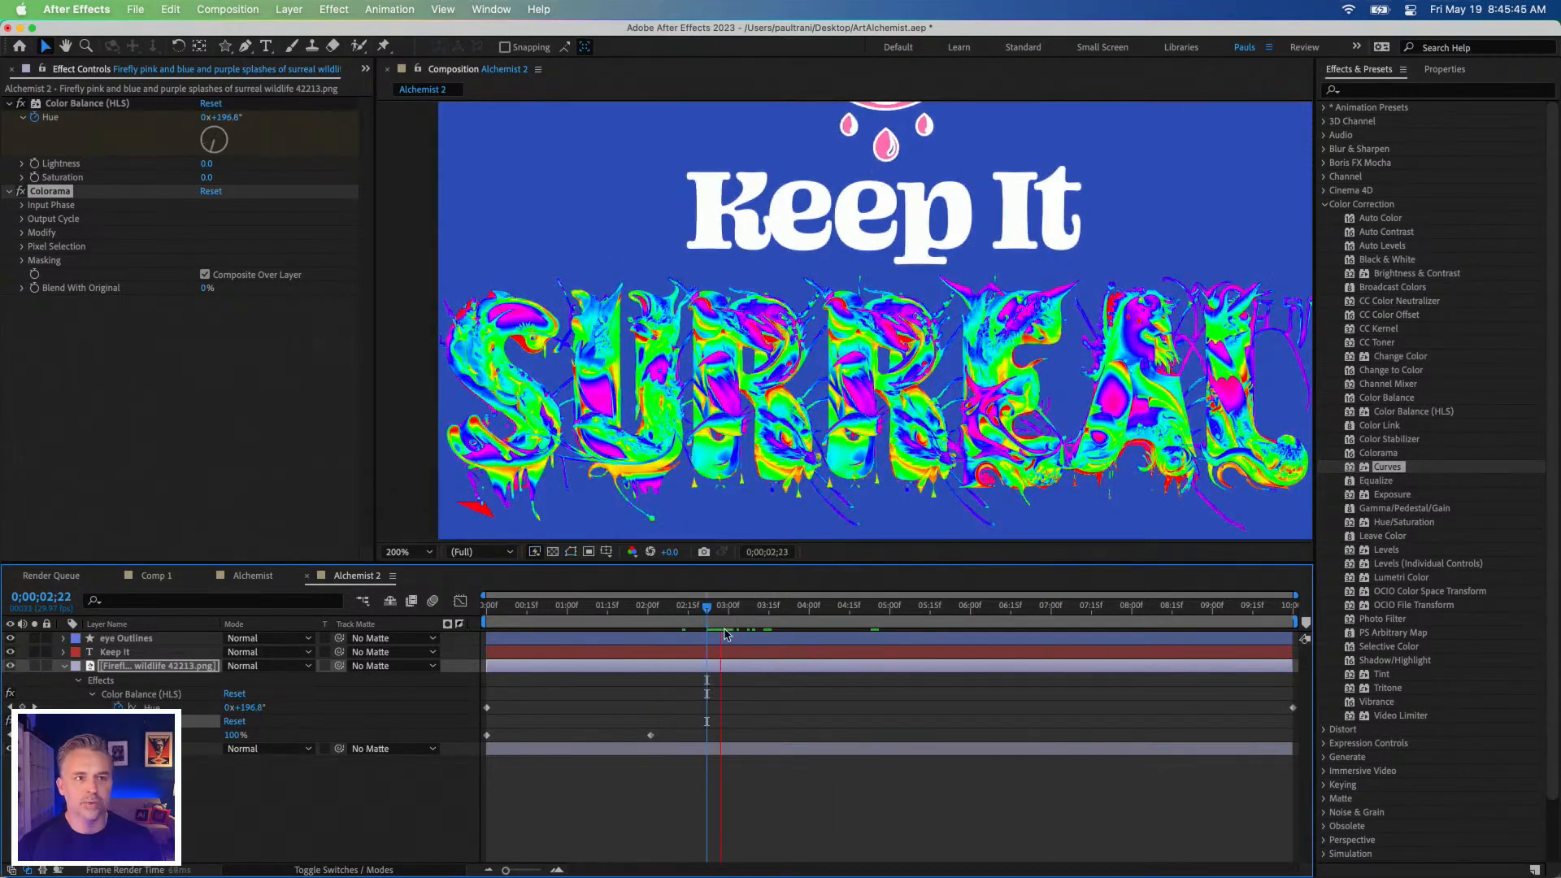
key("space")
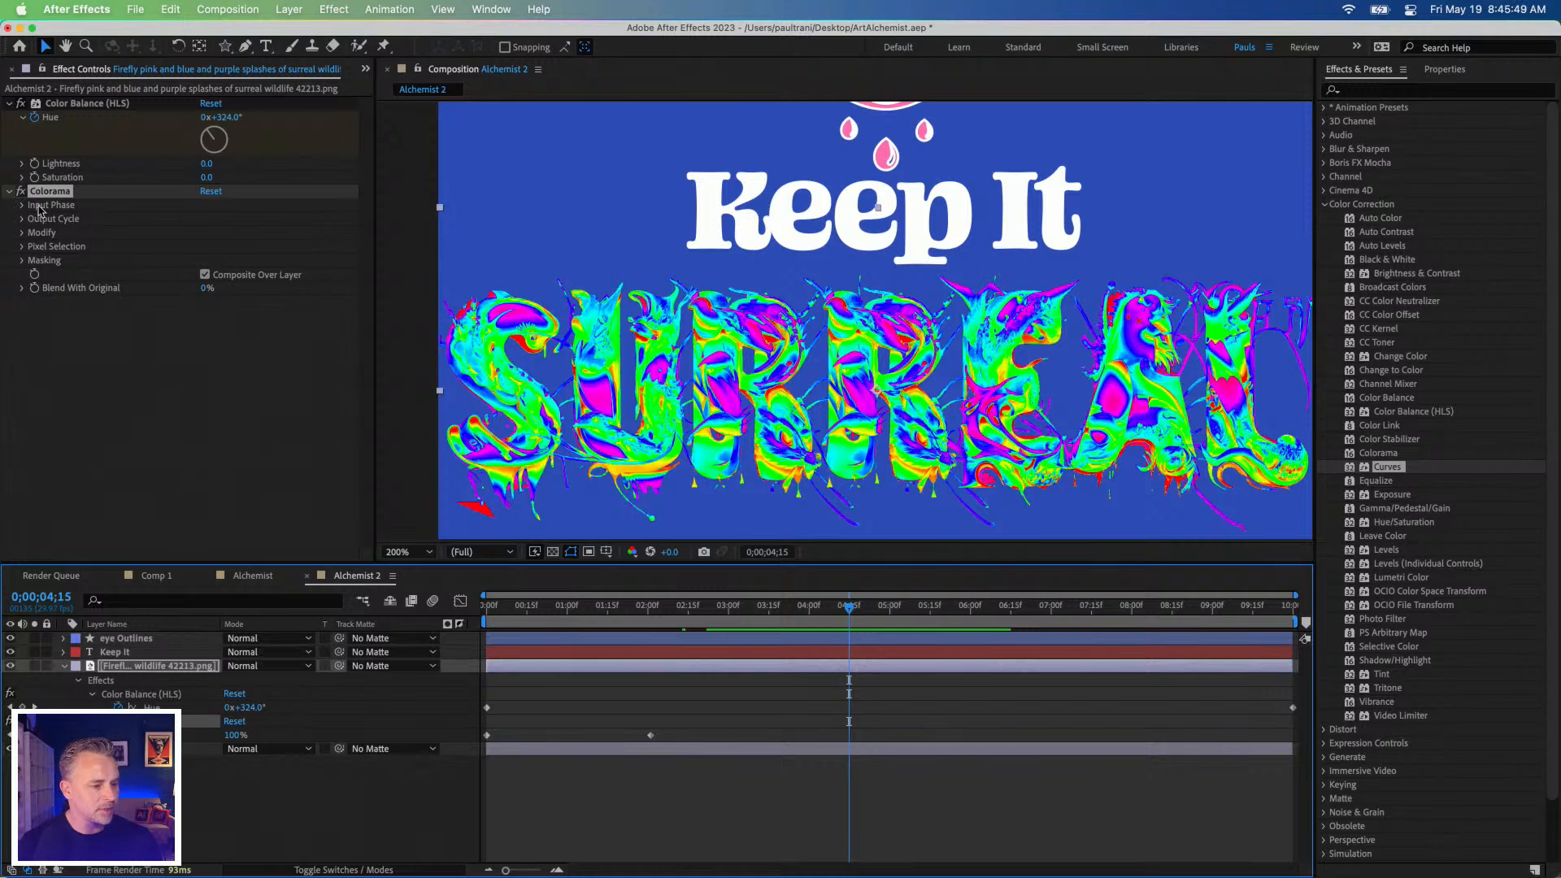
mouse_move(205, 288)
left_mouse_down()
mouse_move(126, 285)
mouse_move(202, 288)
left_mouse_up()
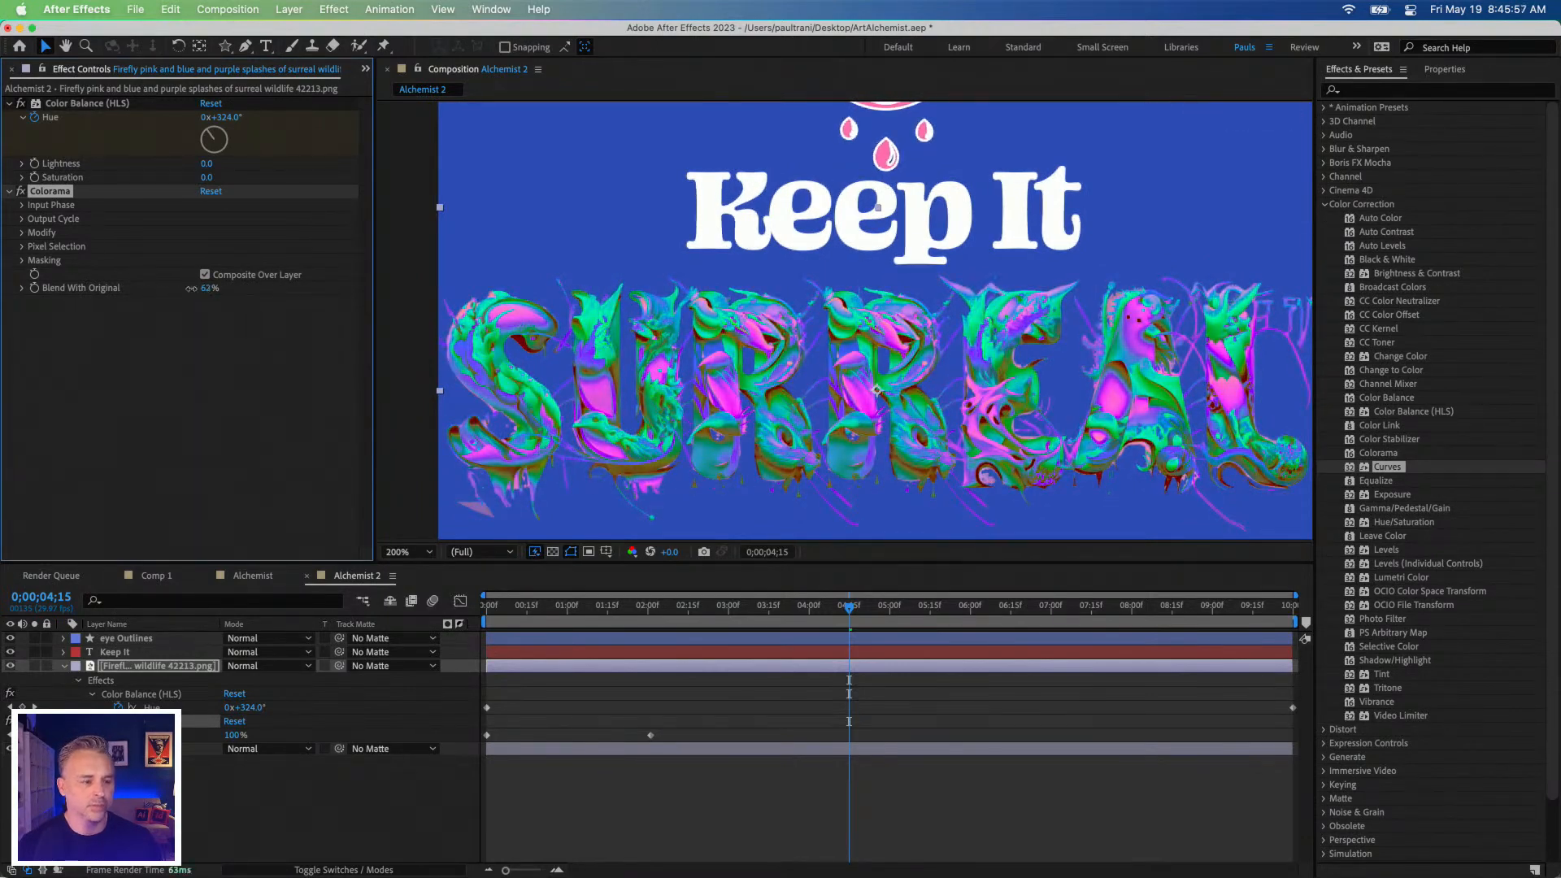
Add the Curves effect to the SURREAL layer, switch Colorama off, and keyframe a slightly raised RGB curve at 0;00;04;15.
left_click_drag(1389, 469, 128, 245)
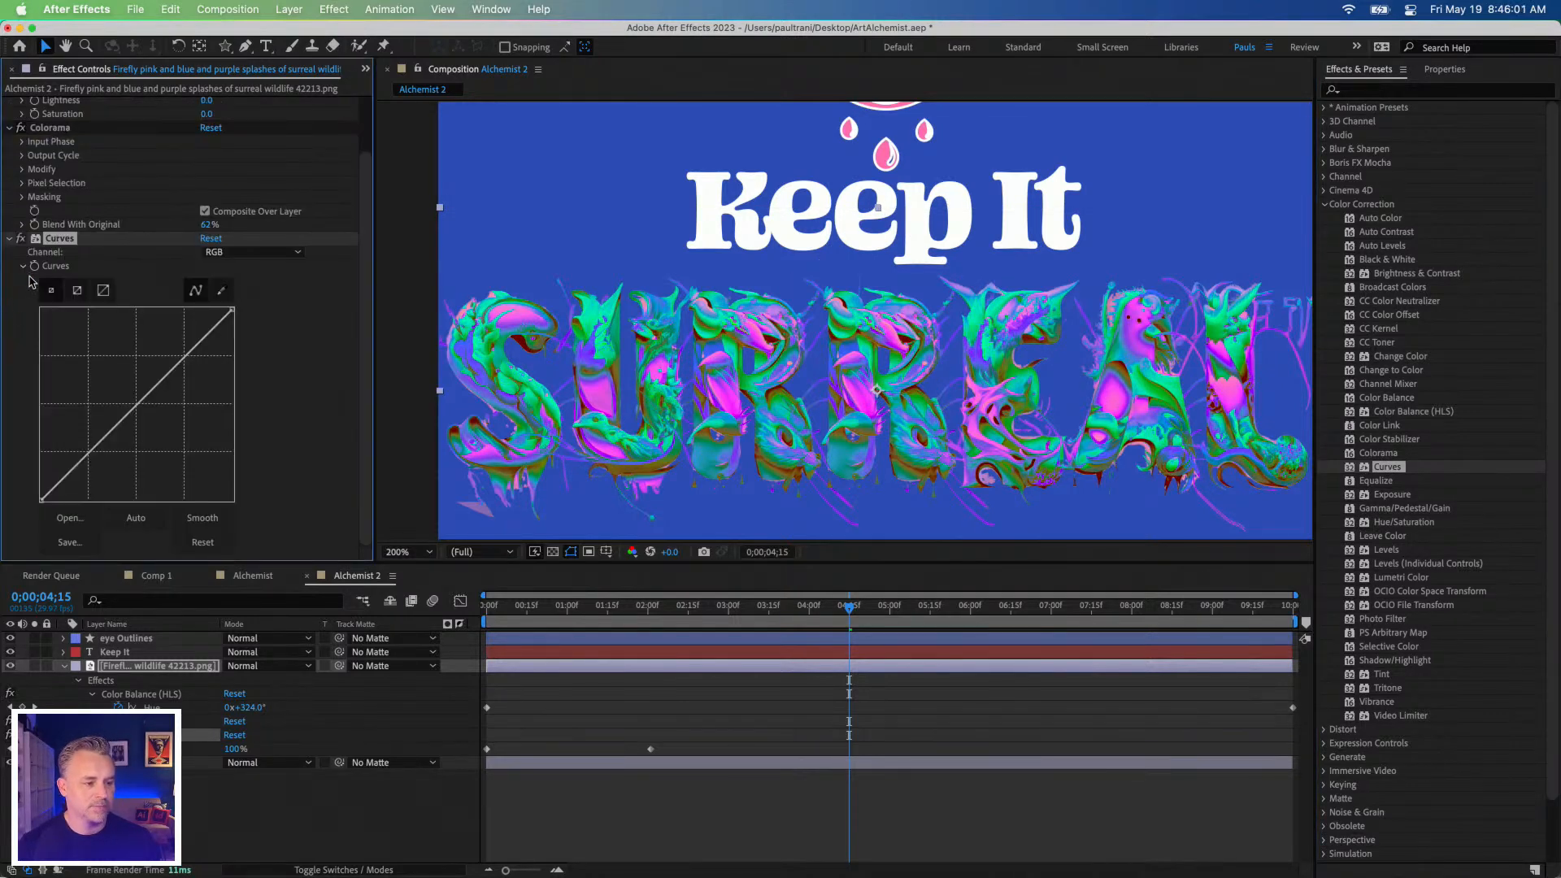
left_click(21, 129)
mouse_move(184, 358)
left_mouse_down()
mouse_move(179, 321)
mouse_move(191, 373)
mouse_move(181, 325)
mouse_move(195, 350)
left_mouse_up()
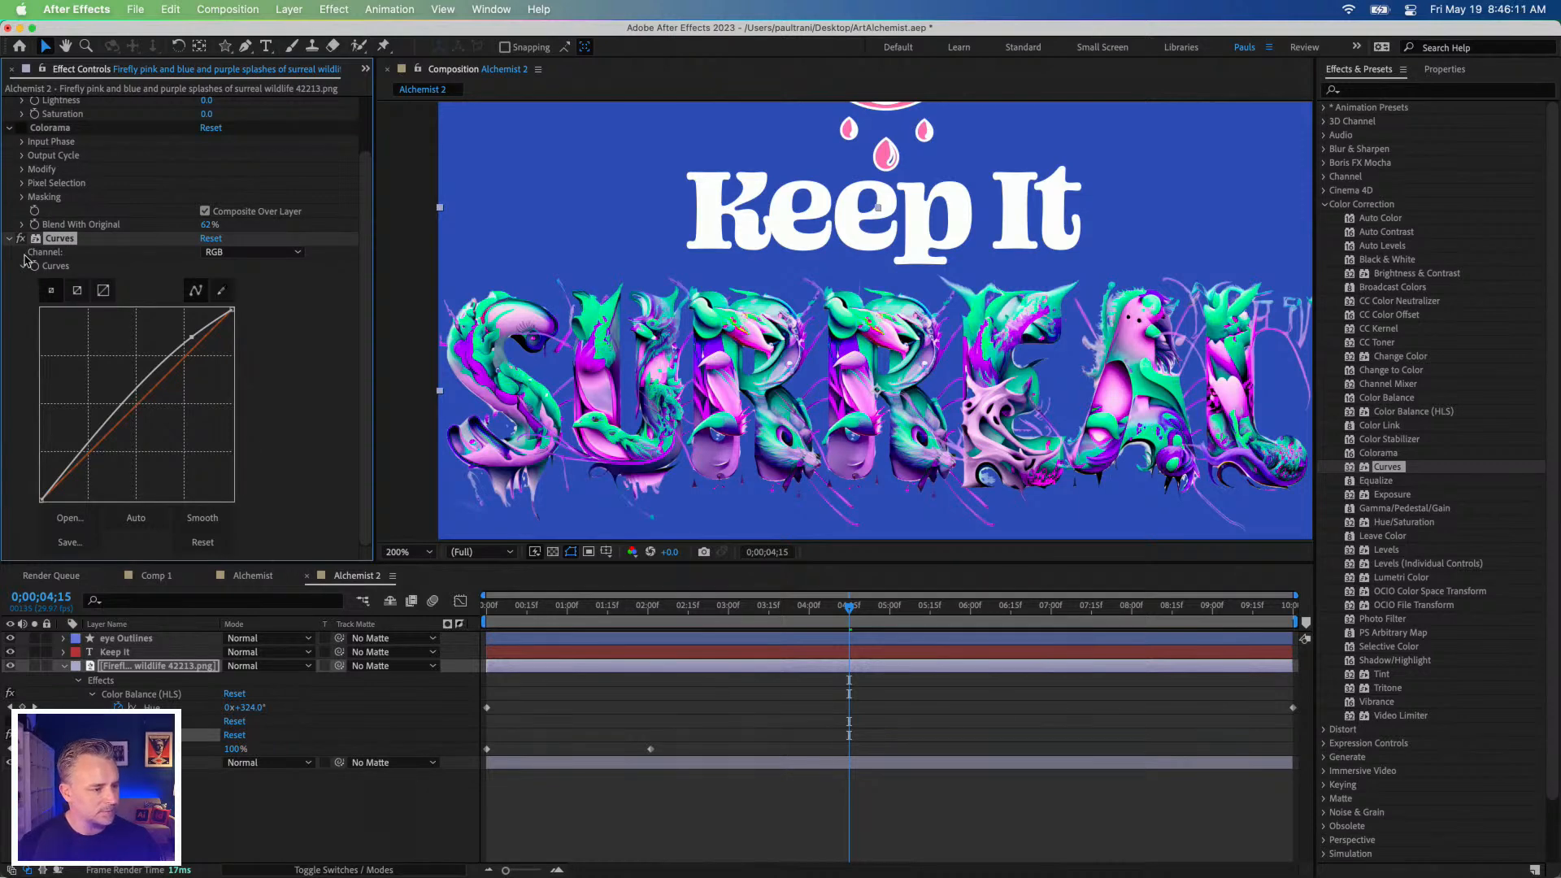
Keyframe a darker RGB curve with strongly lowered highlights for the SURREAL layer at 0;00;02;17.
left_click(693, 606)
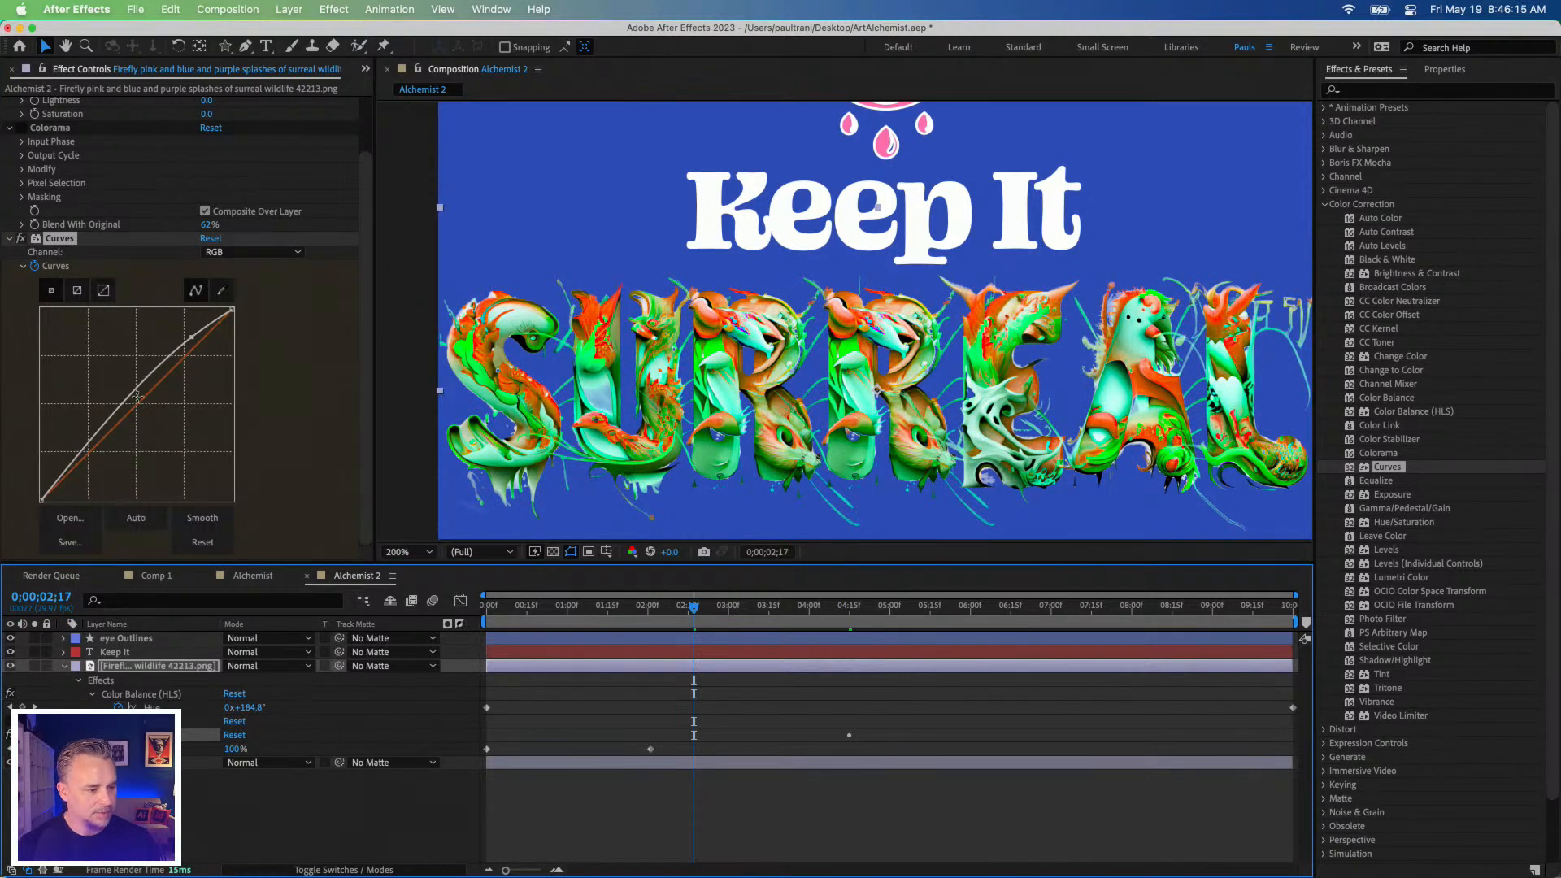
mouse_move(126, 399)
left_mouse_down()
mouse_move(145, 429)
mouse_move(153, 405)
left_mouse_up()
left_click_drag(189, 337, 216, 387)
Move the brighter Curves keyframe near the composition's end and the darker one to its start, and preview the result.
key("u")
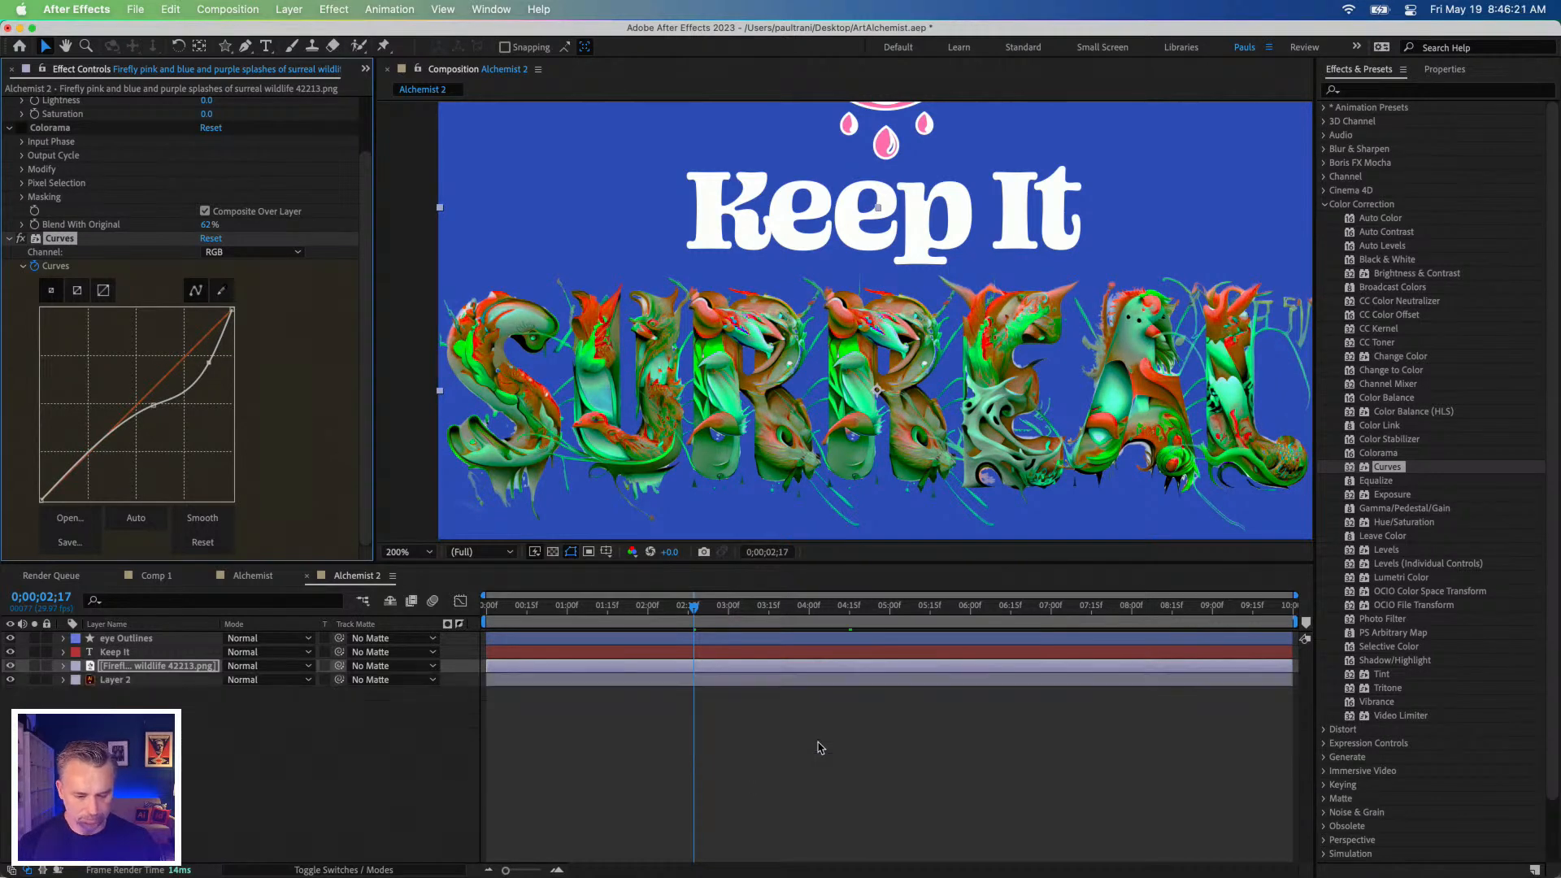
key("u")
left_click(844, 750)
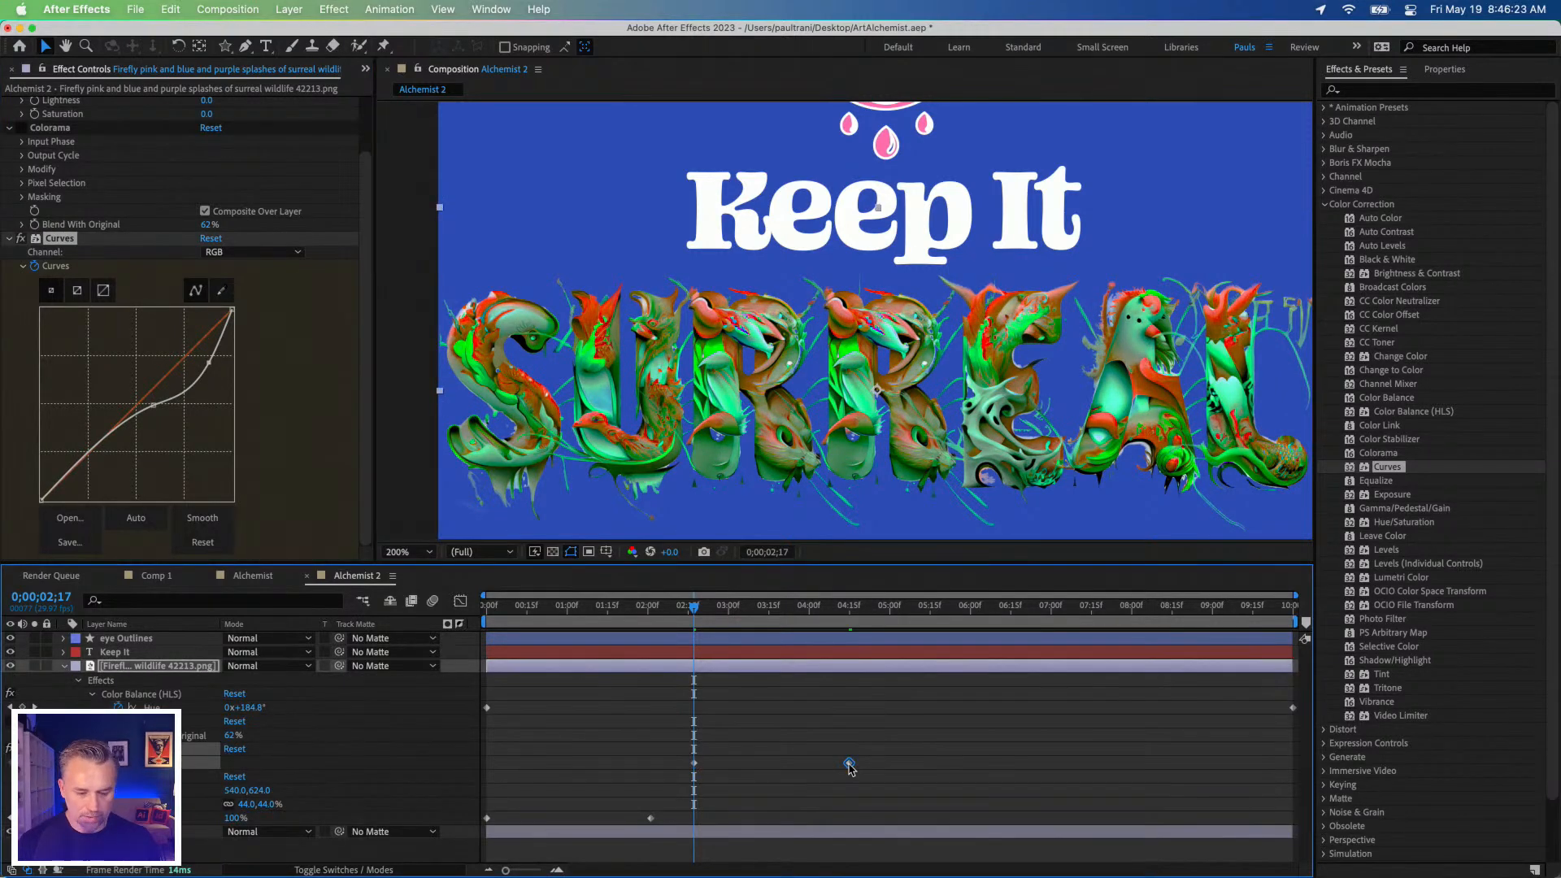
left_click(1286, 763)
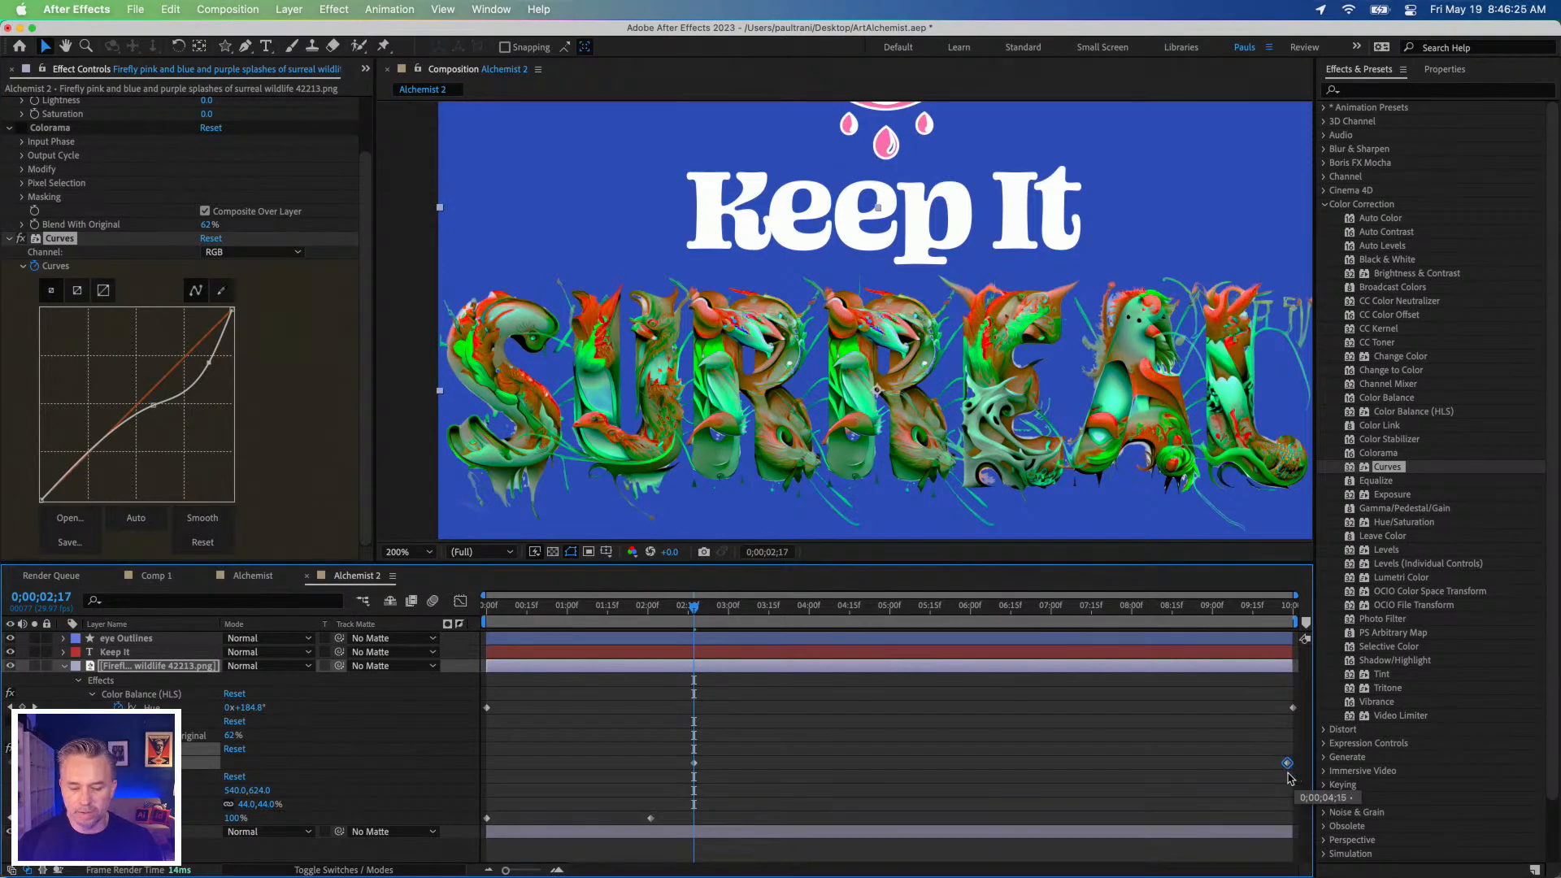
left_click_drag(694, 764, 487, 762)
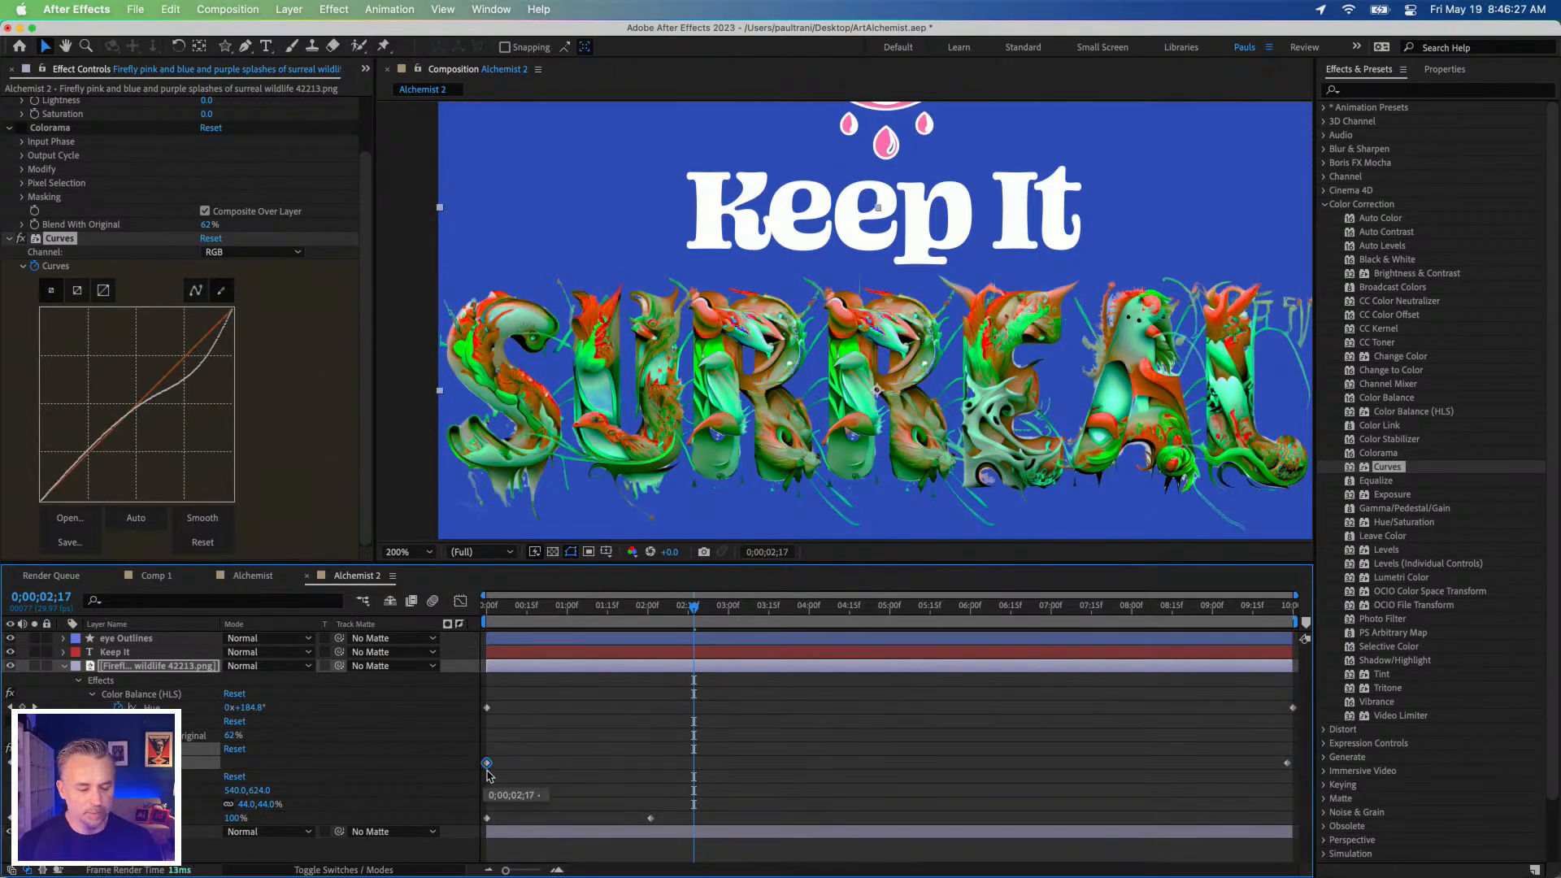
key("space")
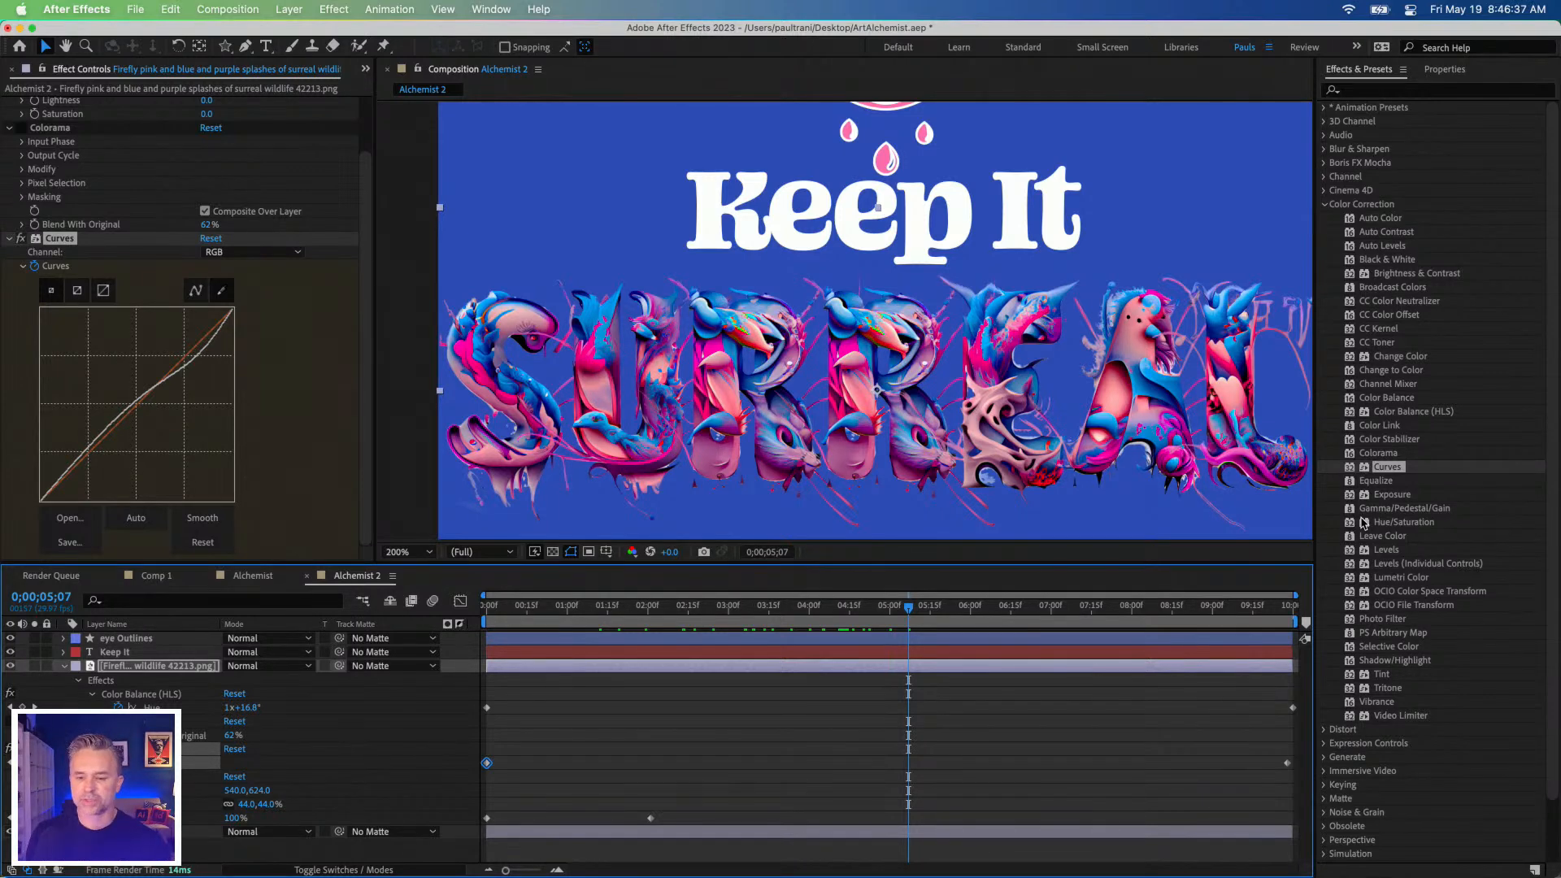
Search the effects for "flic" and apply the VHS Flicker Effect preset to the SURREAL layer.
left_click(1378, 91)
type("flic")
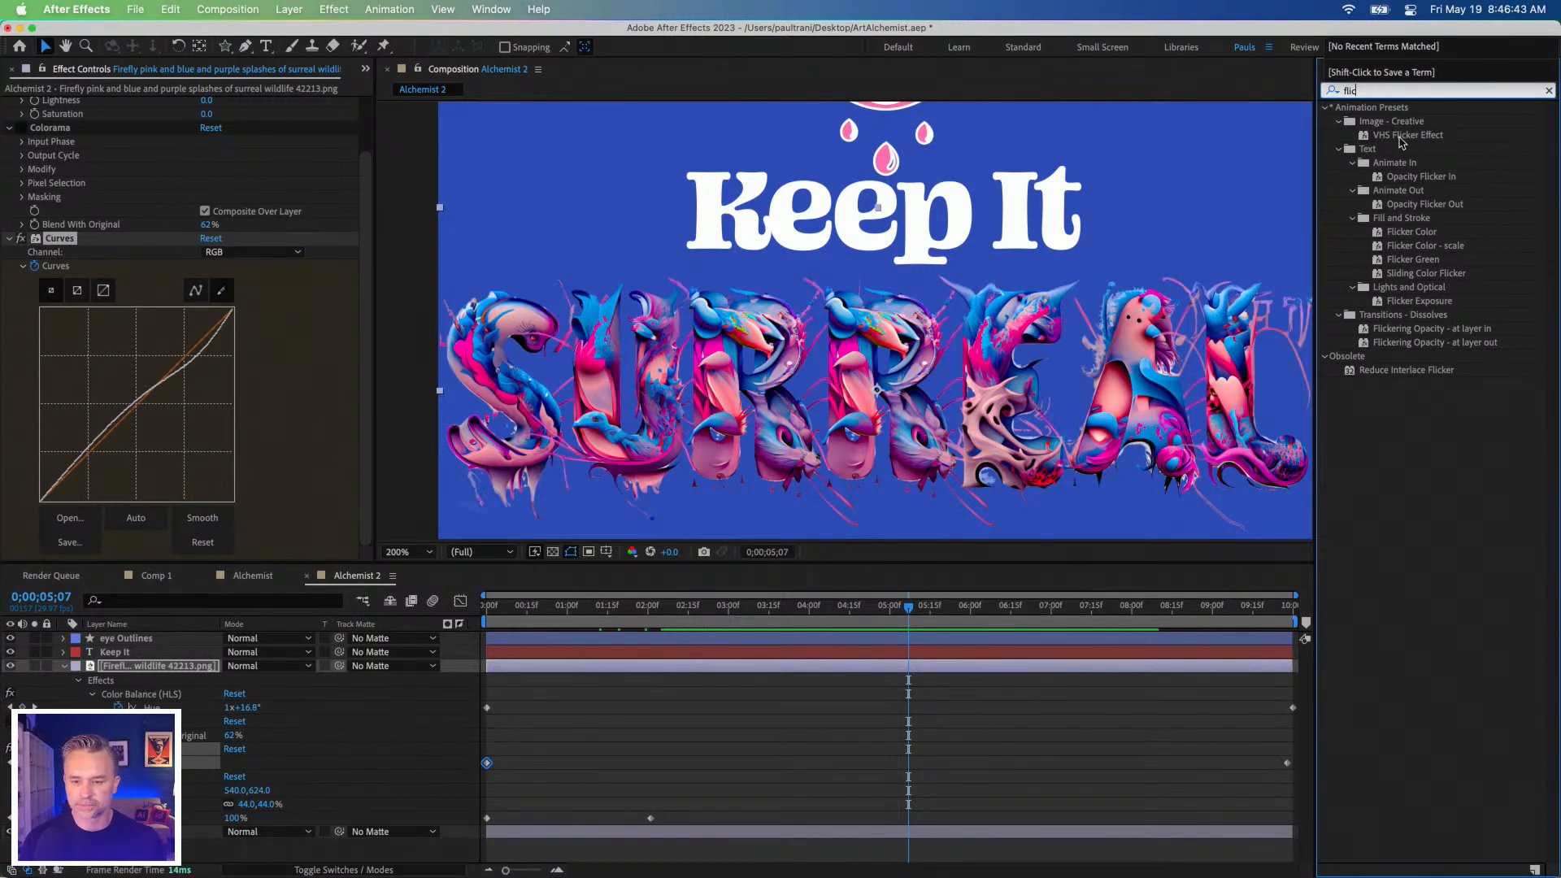
left_click(1362, 137)
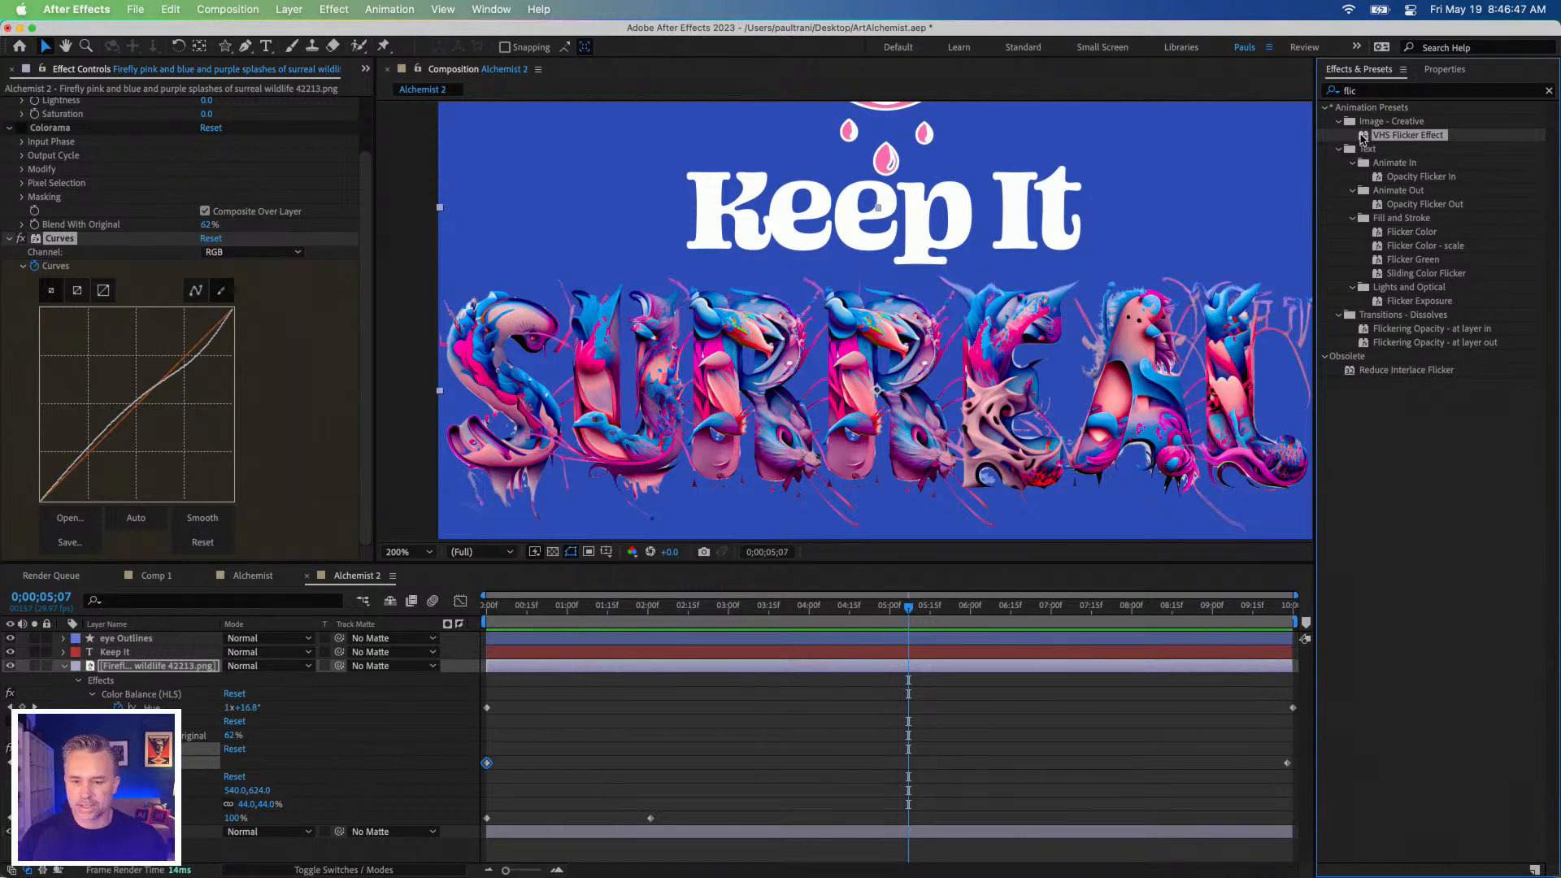
left_click_drag(1362, 137, 15, 239)
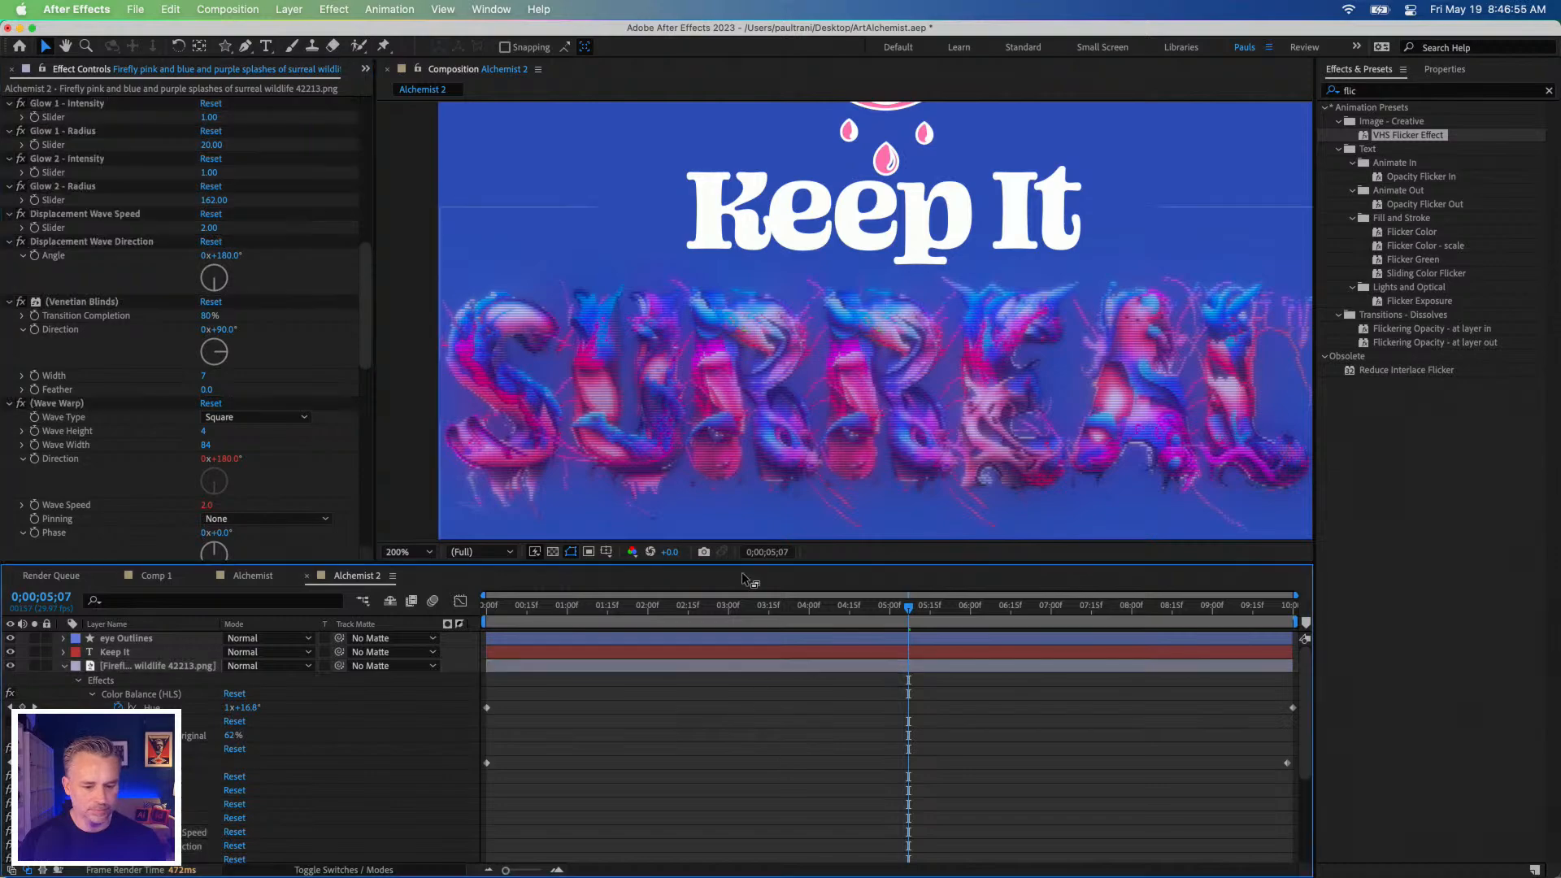
Scrub to about 0;00;01;25 and play back the VHS flicker on the SURREAL lettering.
left_click_drag(737, 616, 690, 615)
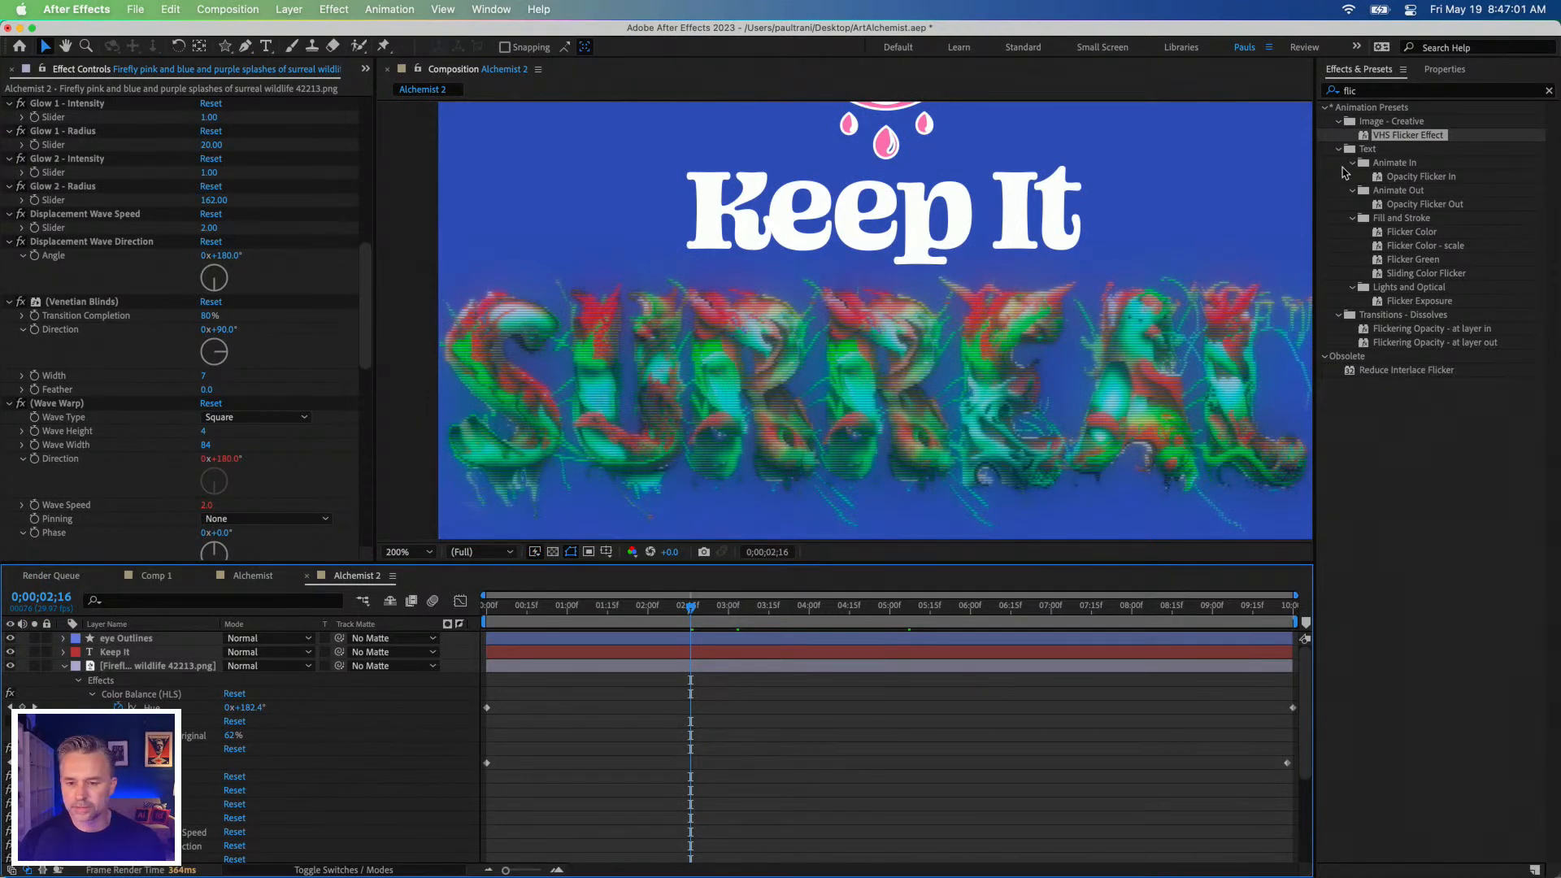
left_click(635, 608)
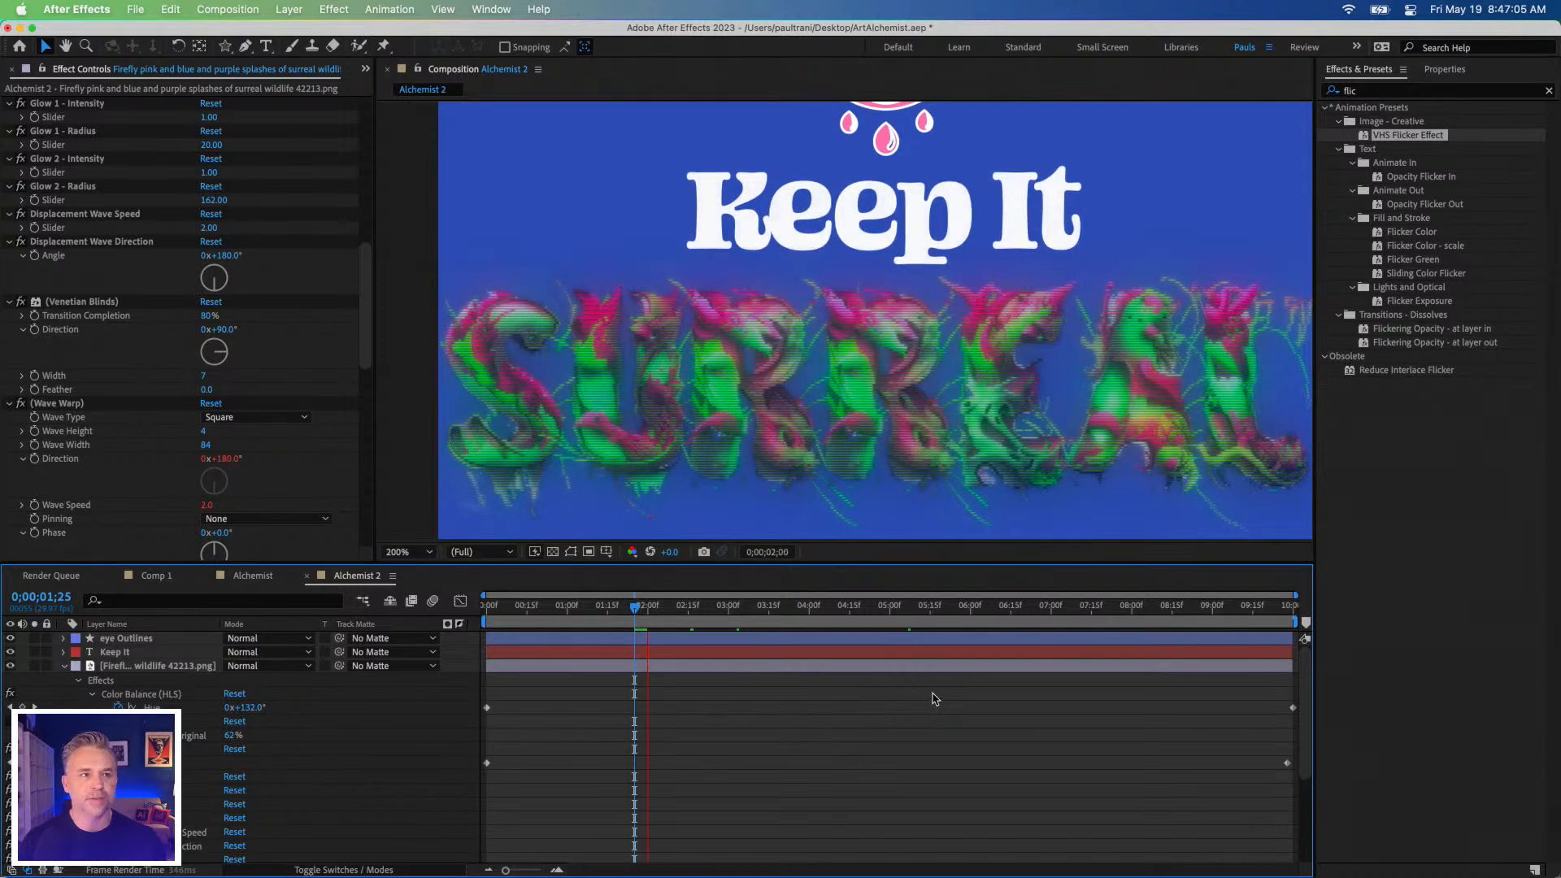
key("space")
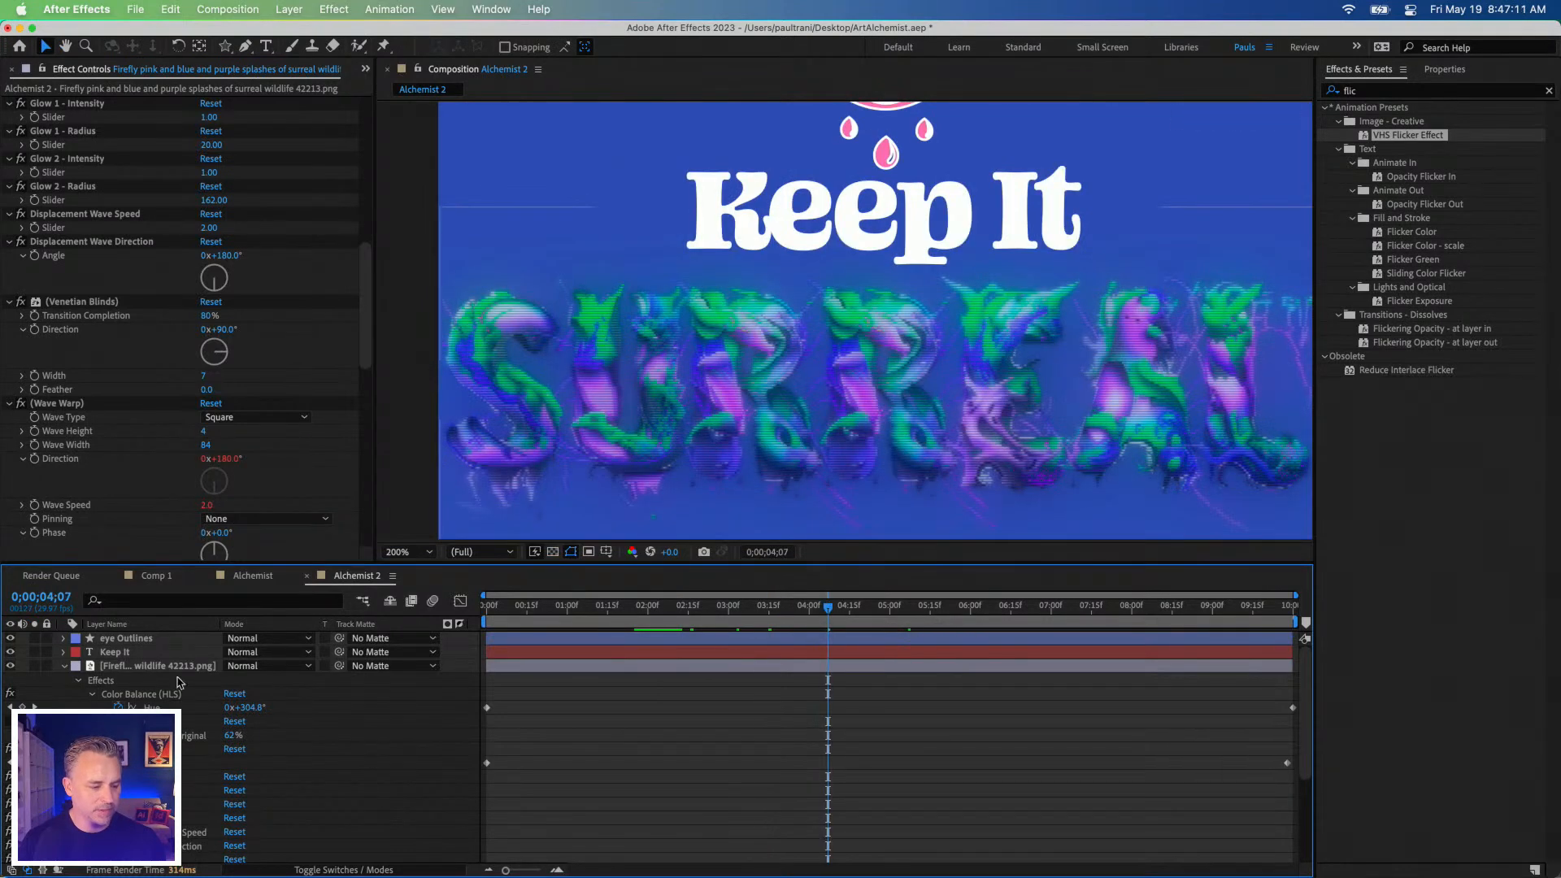
Collapse Colorama and Curves in the SURREAL layer's effect controls and examine the settings added by the VHS Flicker preset.
scroll(7, 236, "up", 10)
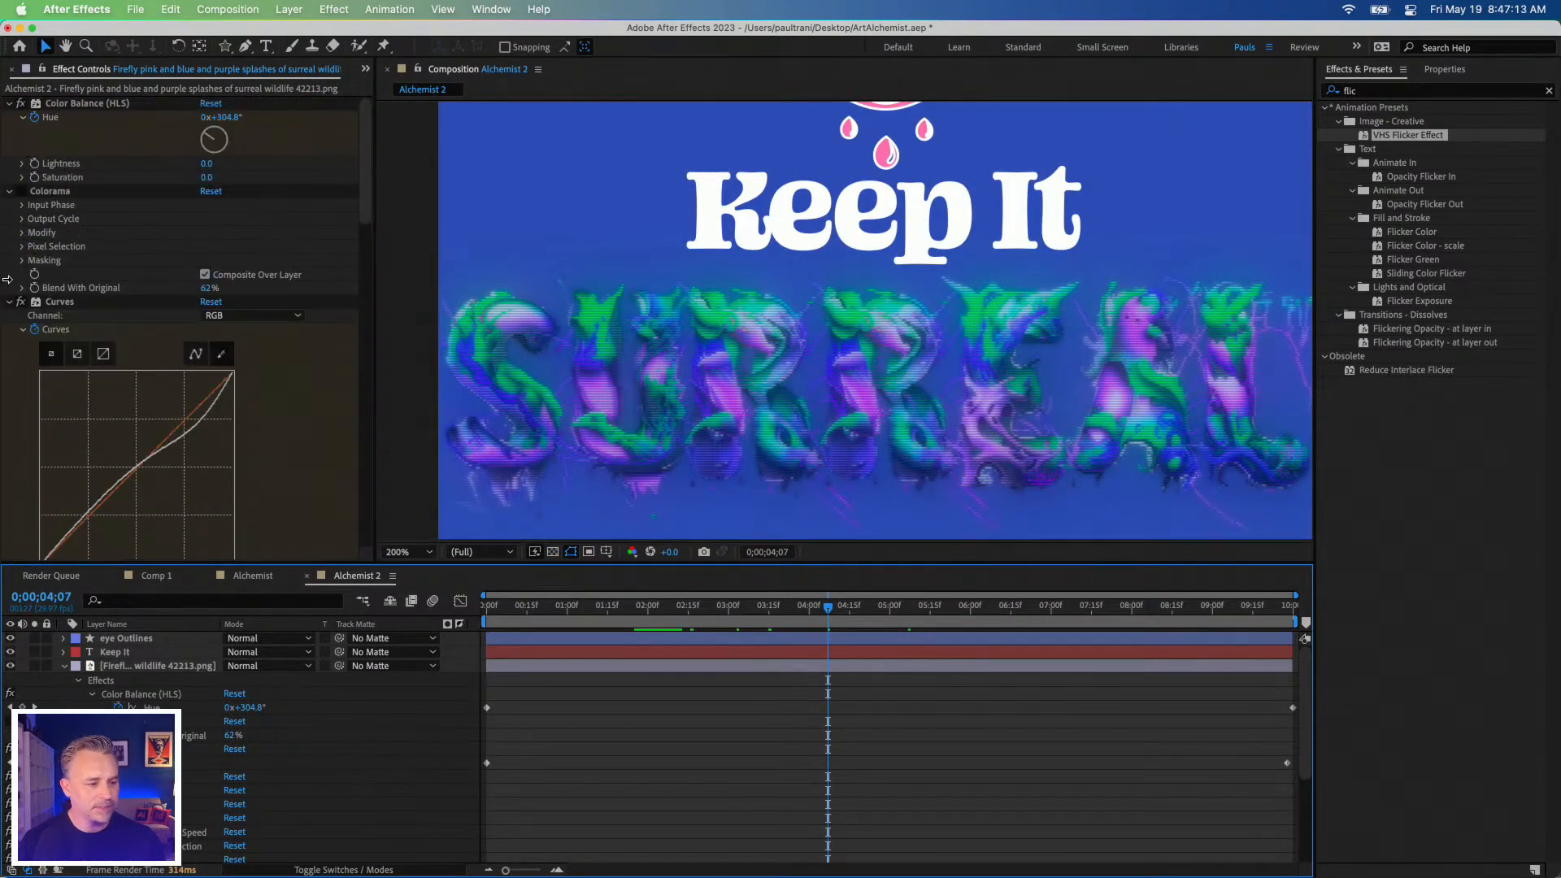
left_click(10, 191)
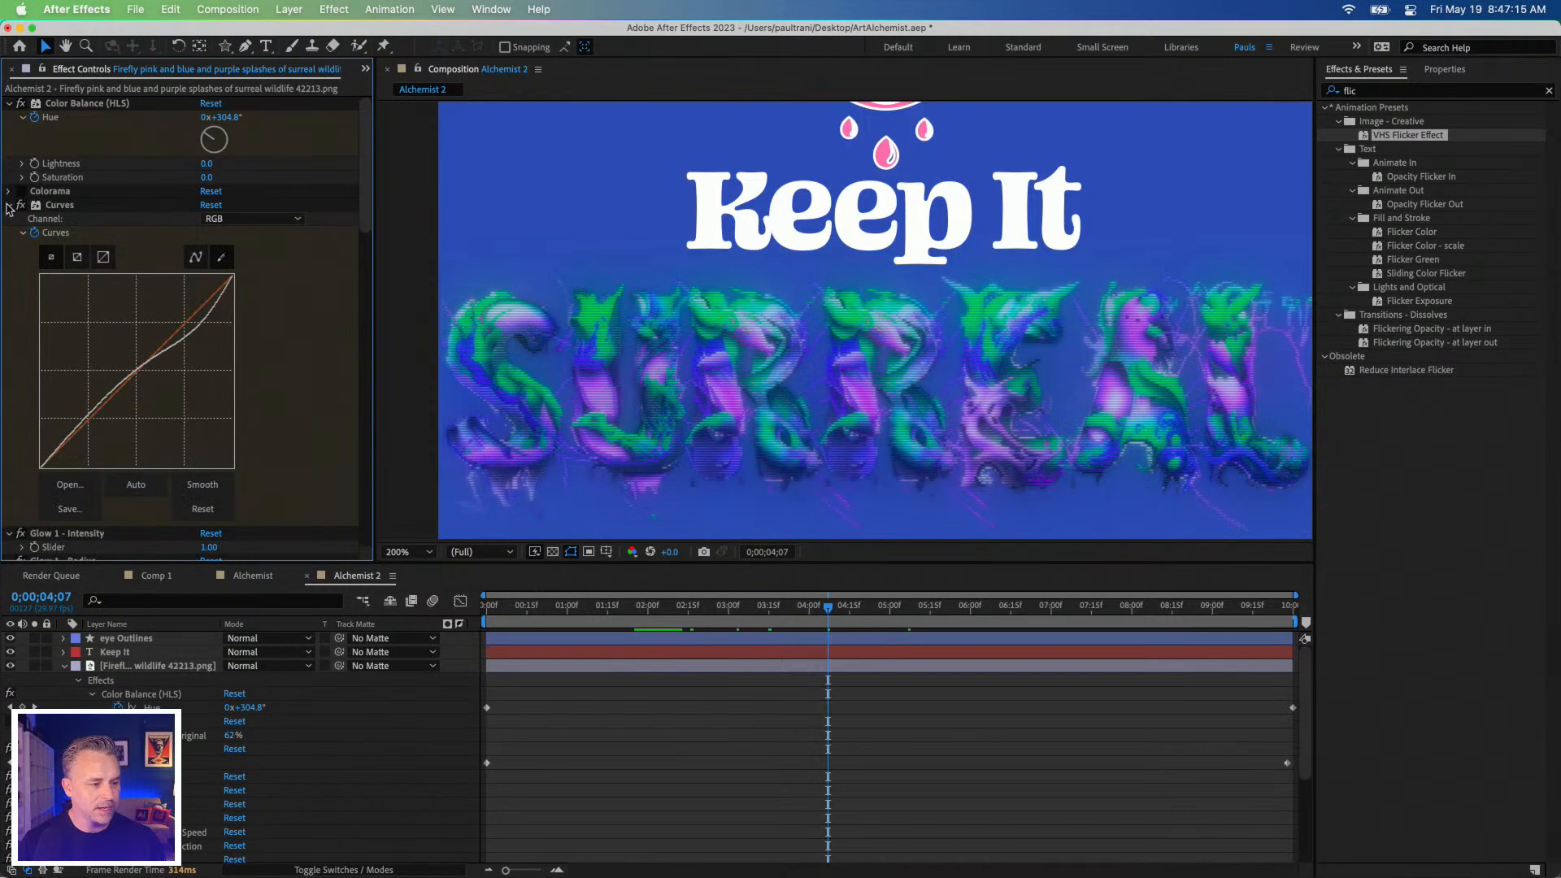
left_click(8, 206)
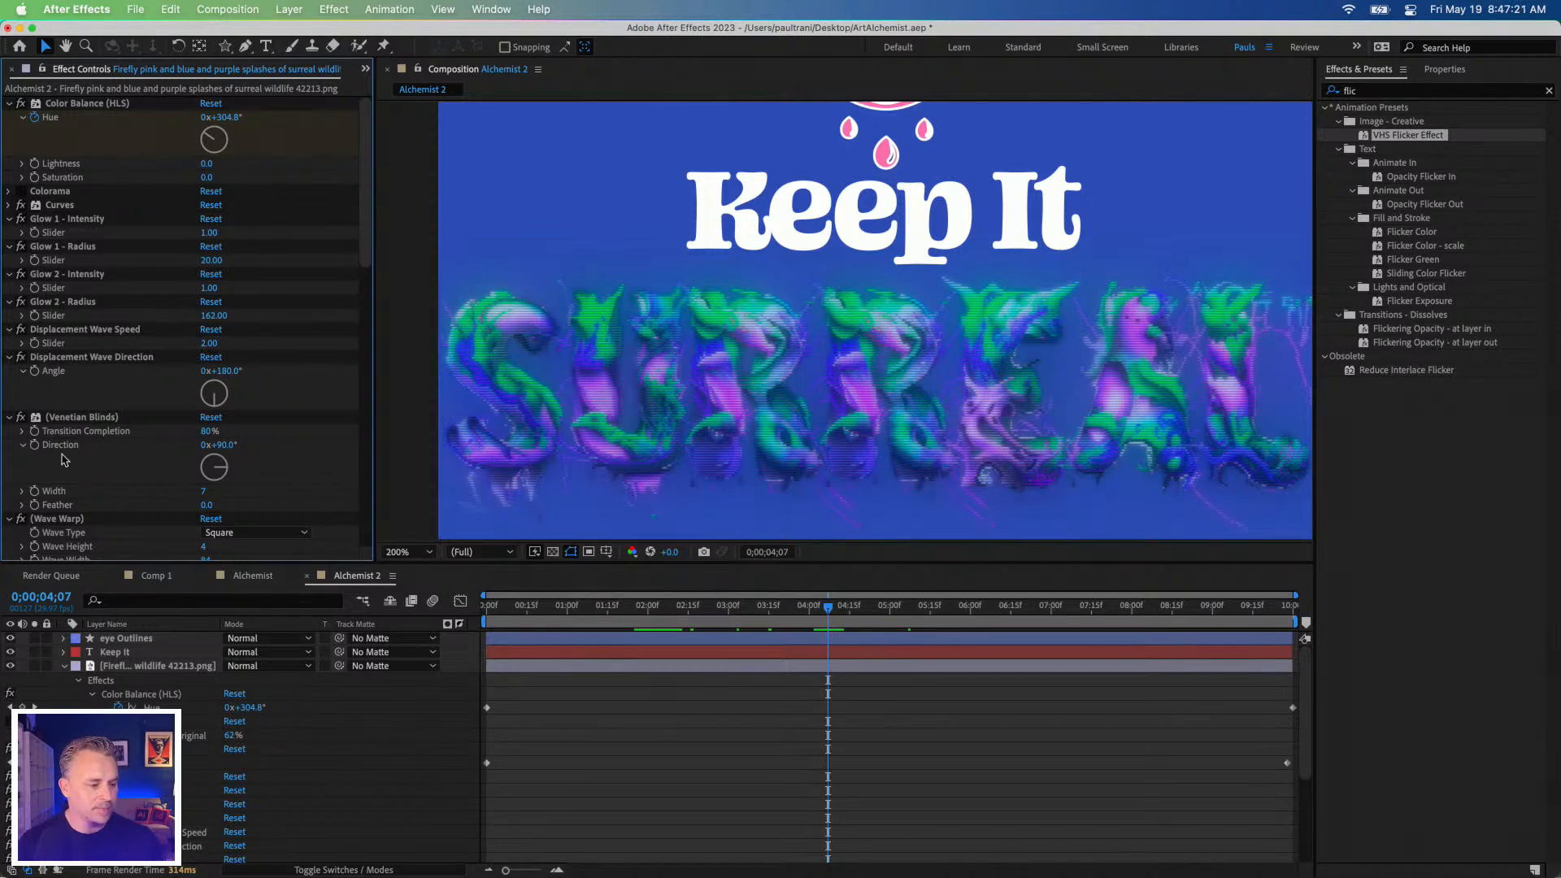
scroll(62, 461, "down", 3)
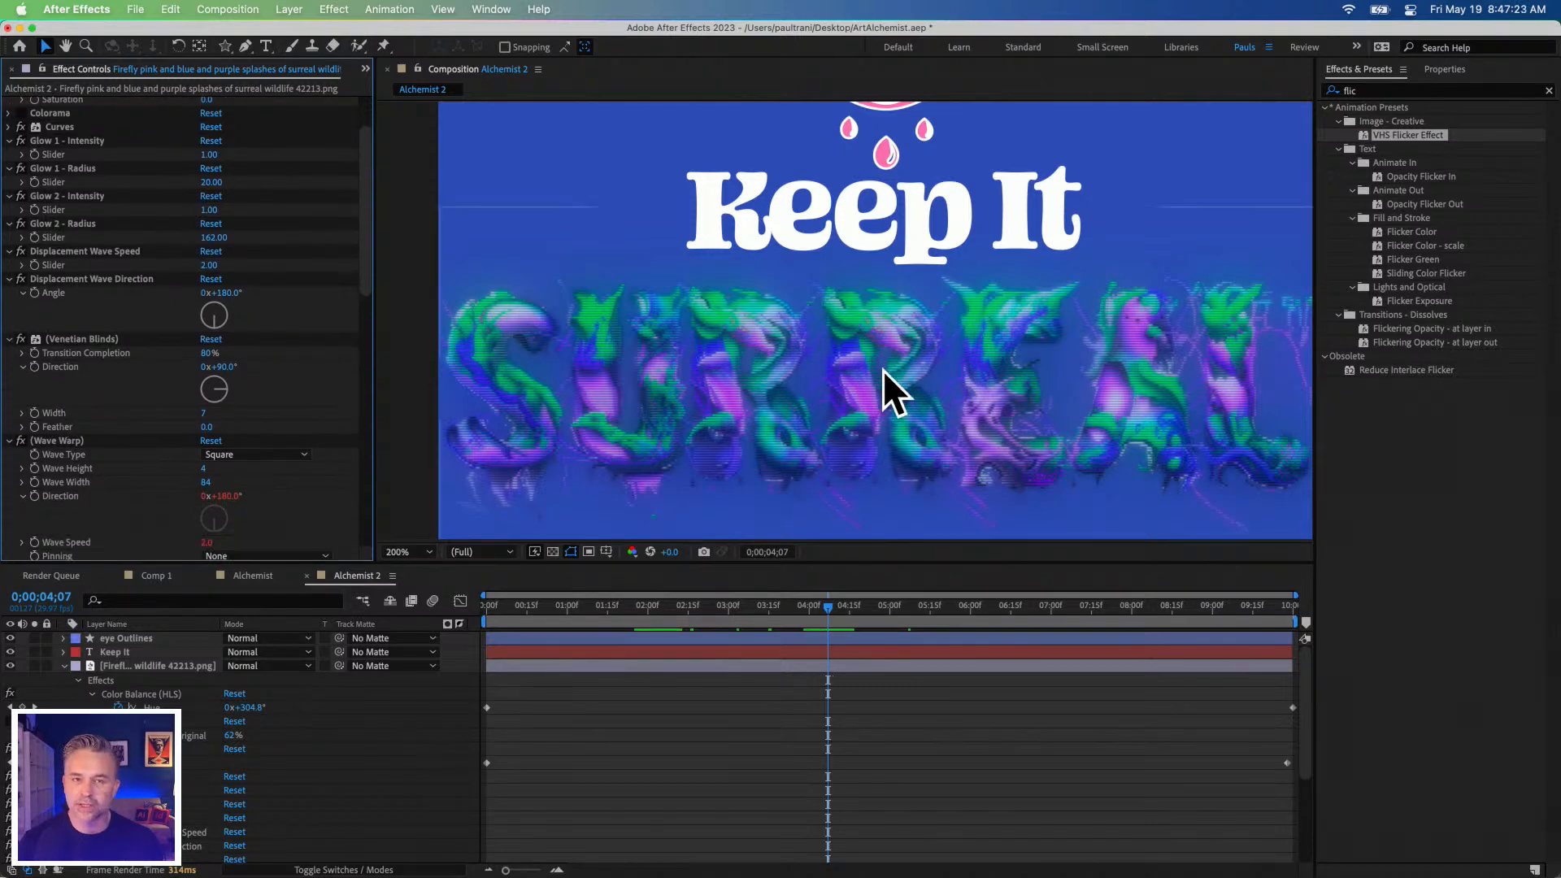
scroll(149, 419, "down", 5)
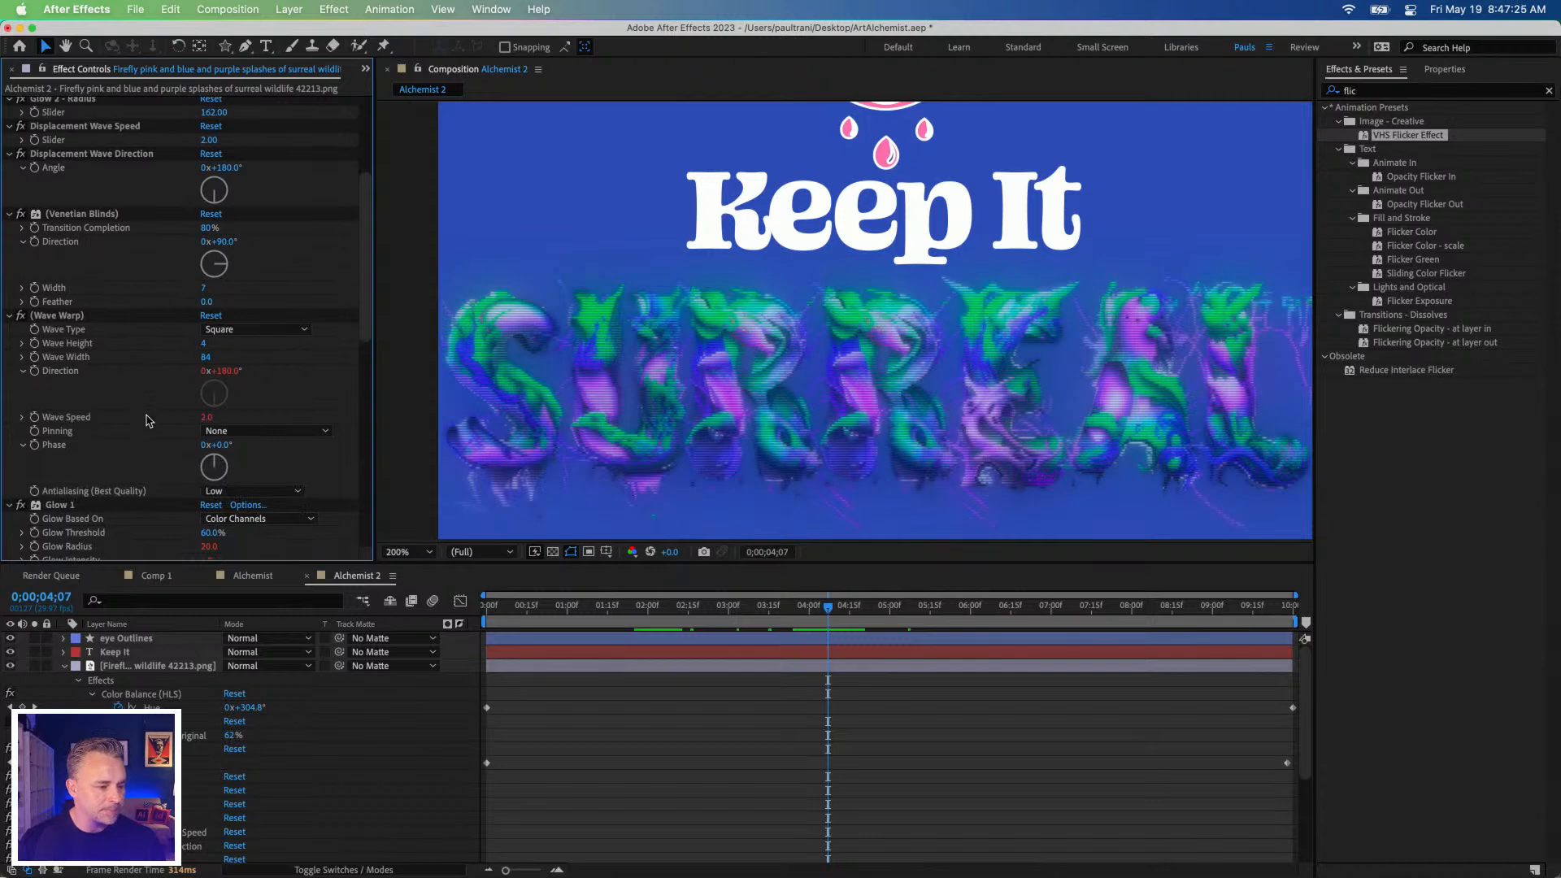
scroll(148, 420, "down", 6)
scroll(84, 315, "down", 7)
scroll(84, 315, "down", 9)
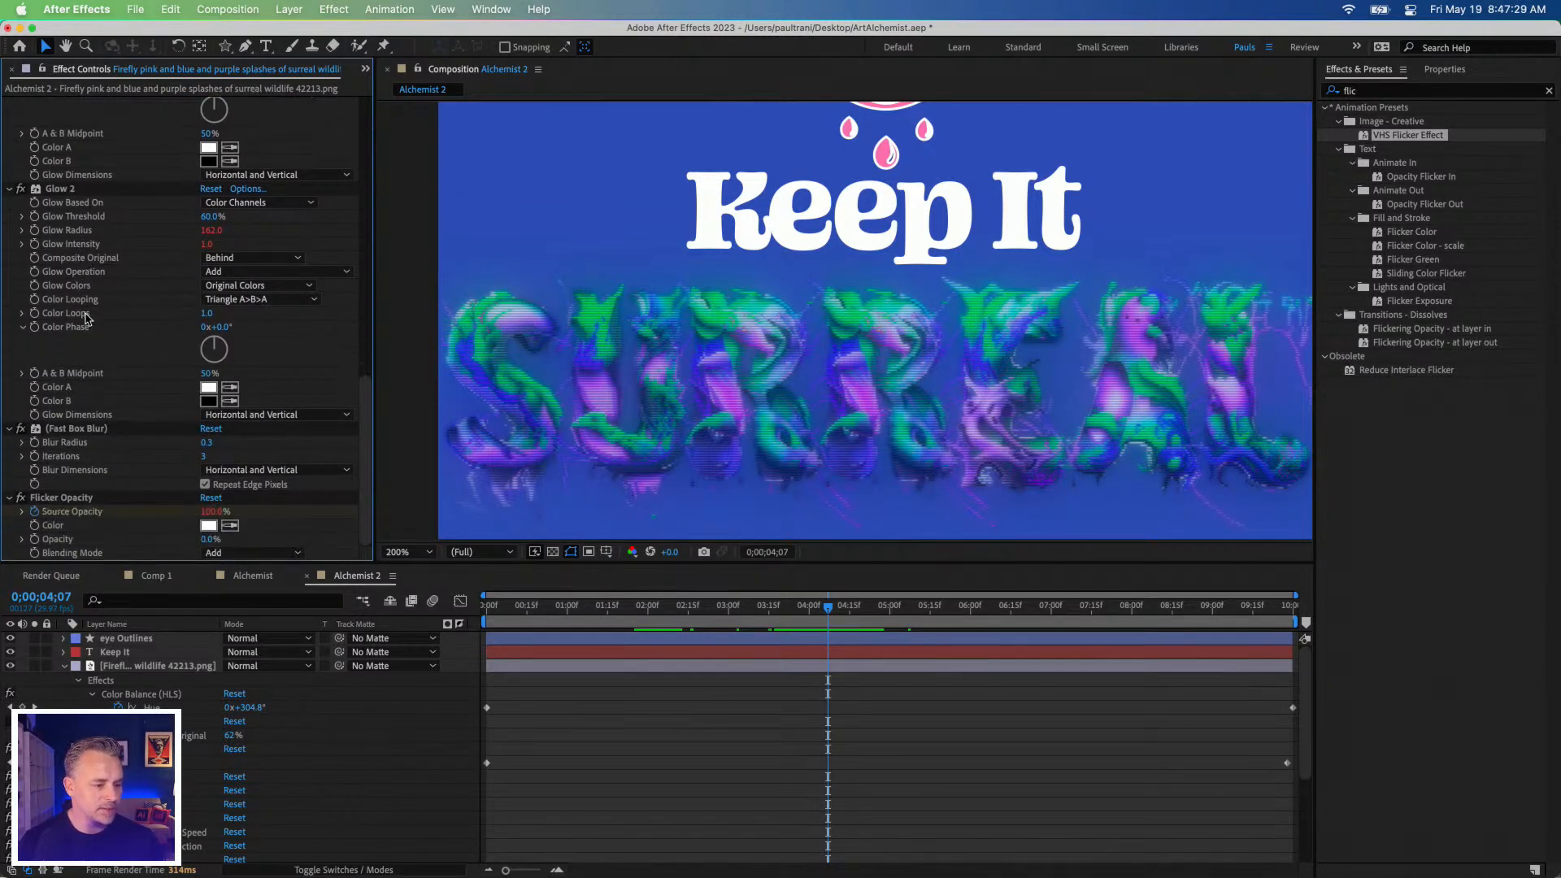
Play back the VHS flicker from 0;00;02;07 and examine its Displacement Wave Direction, Fast Box Blur and Wave Warp settings.
left_click(667, 616)
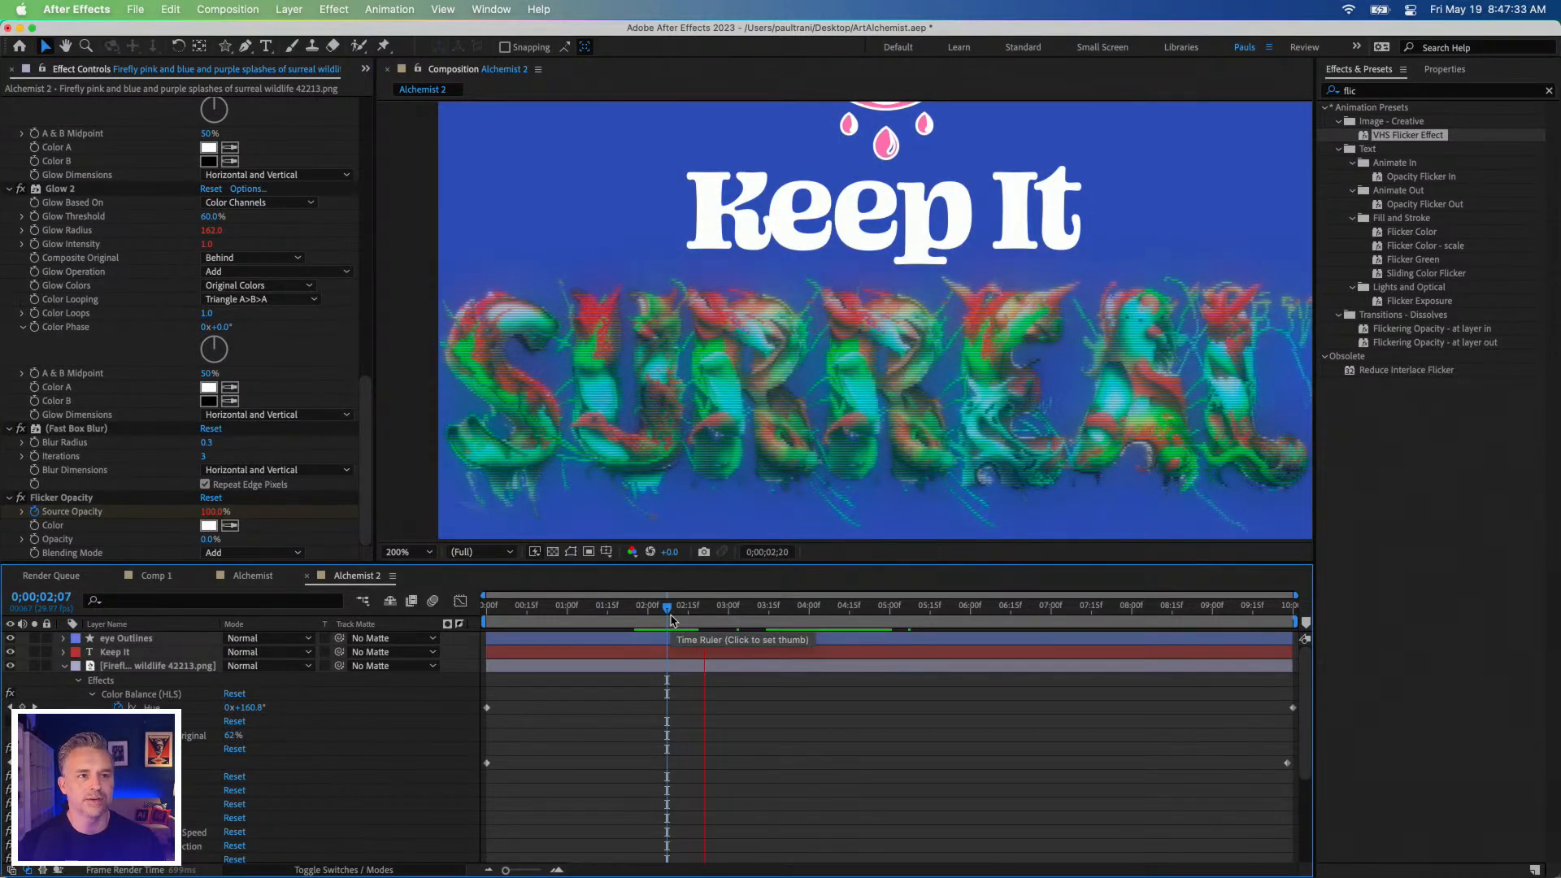
key("space")
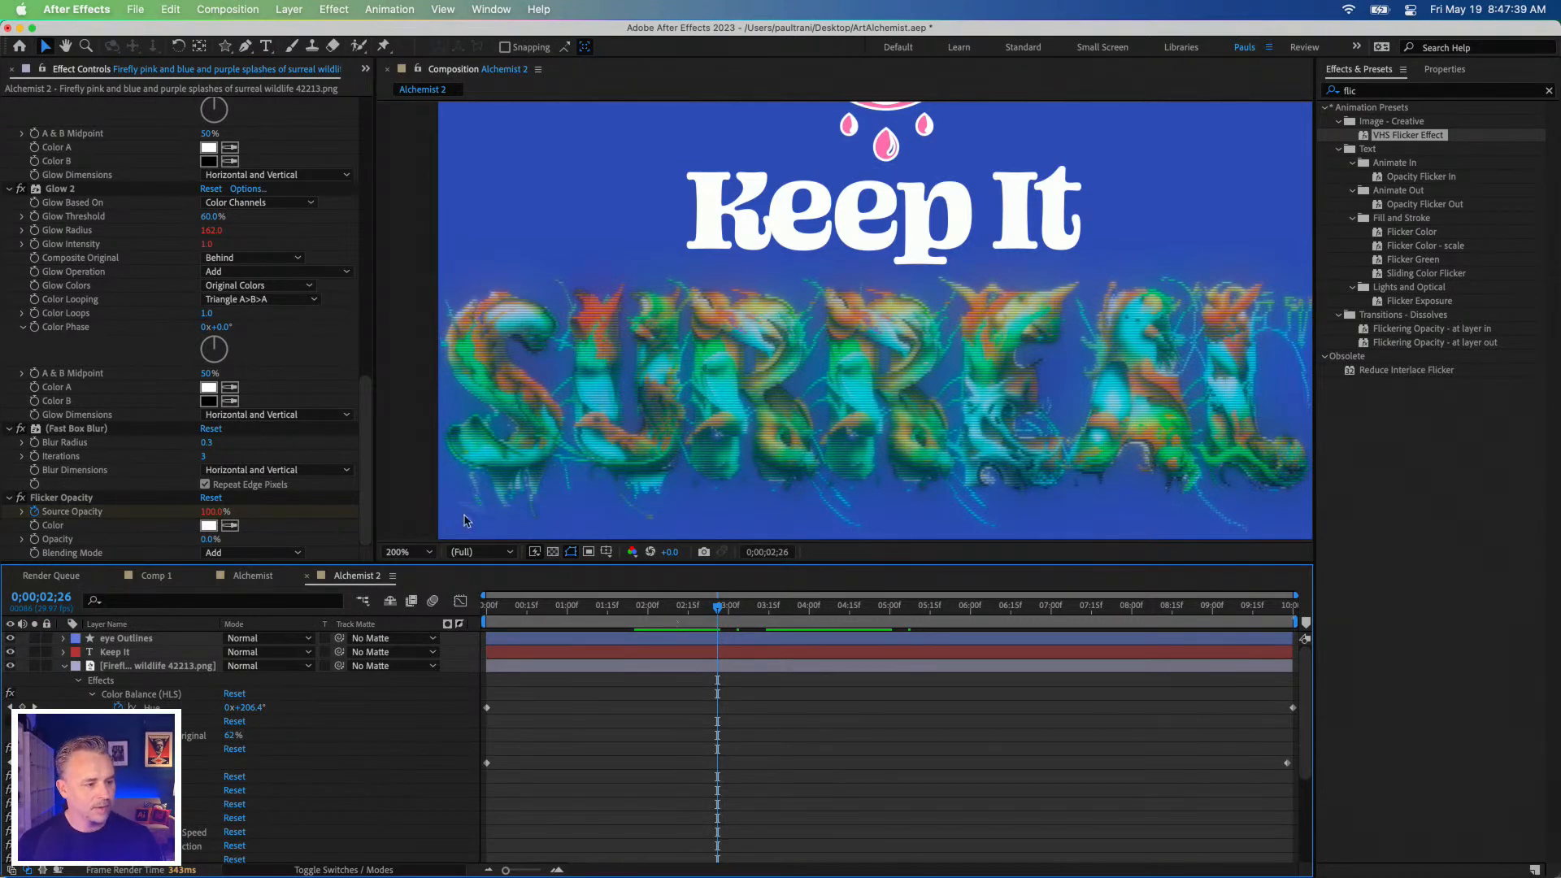
scroll(184, 384, "up", 7)
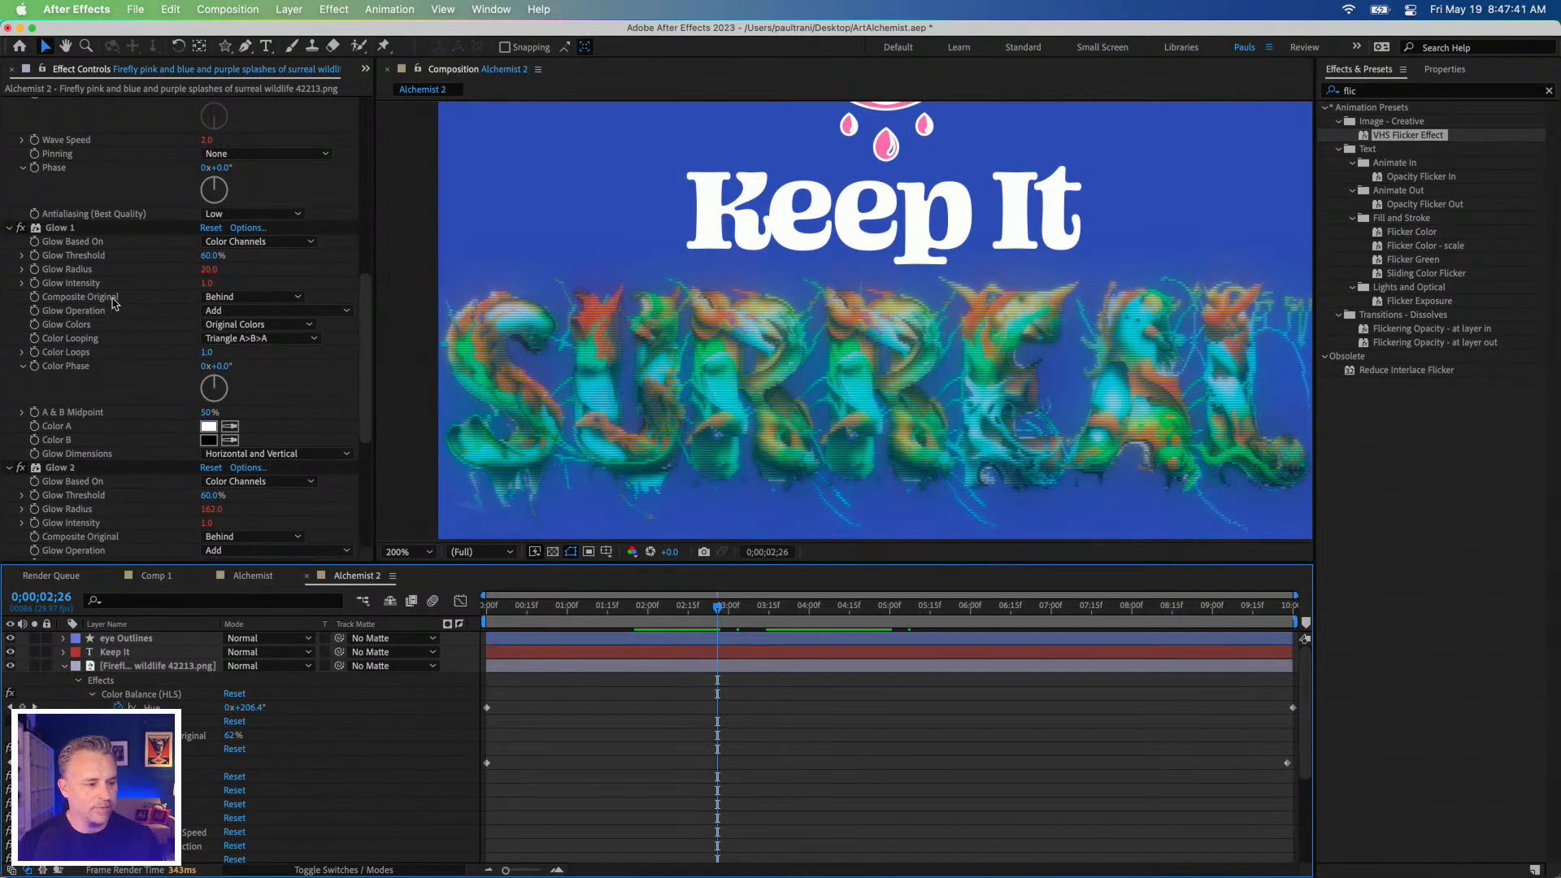
scroll(115, 300, "up", 10)
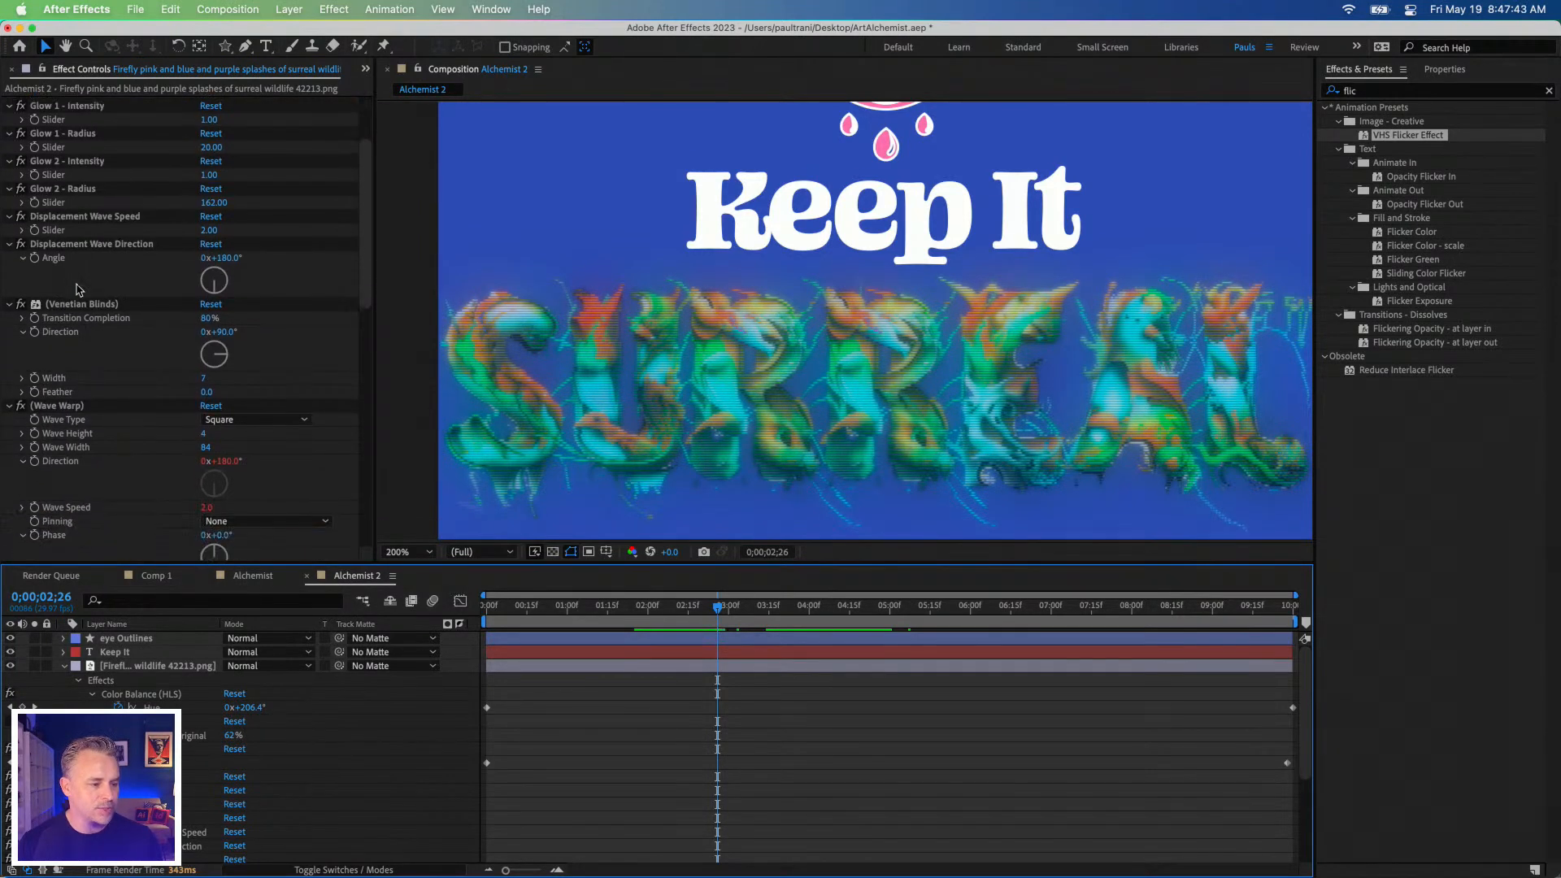
scroll(78, 289, "down", 2)
left_click(72, 187)
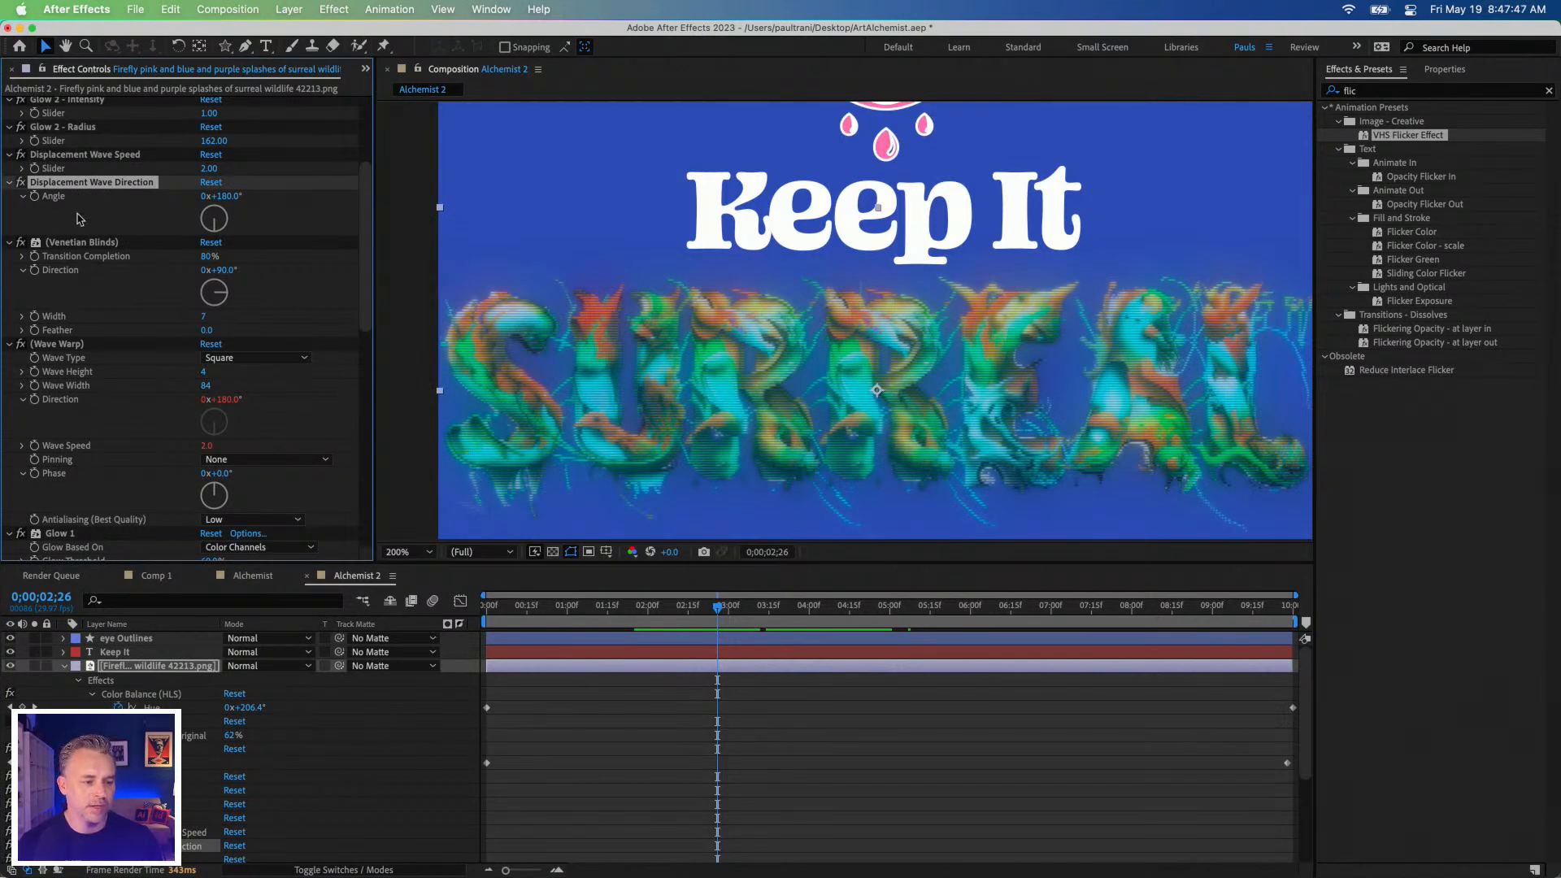
scroll(150, 221, "down", 6)
scroll(151, 221, "down", 8)
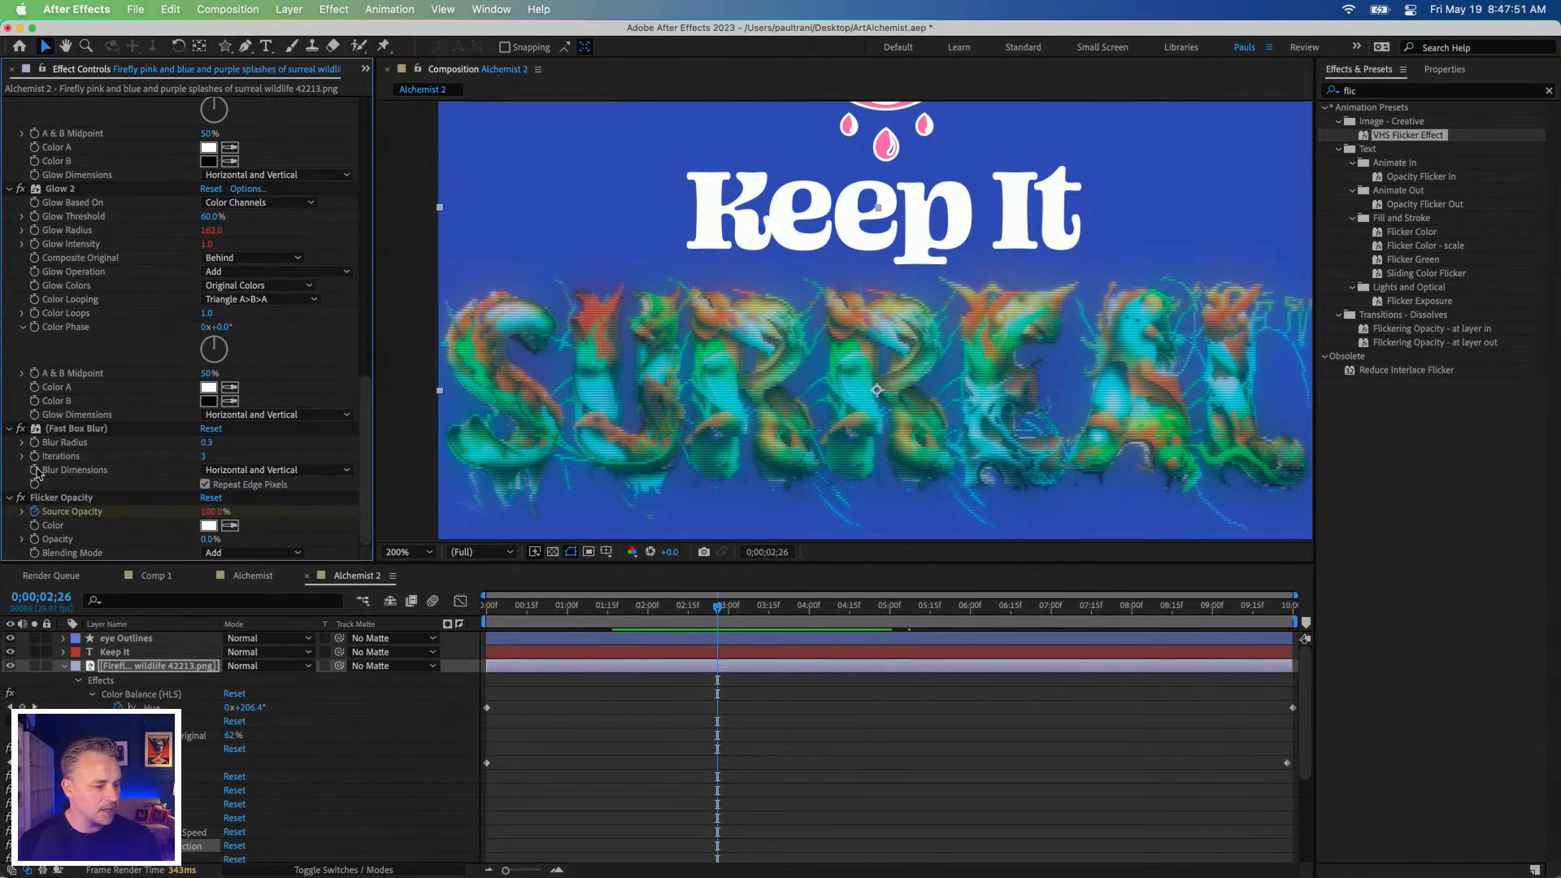
scroll(67, 418, "up", 12)
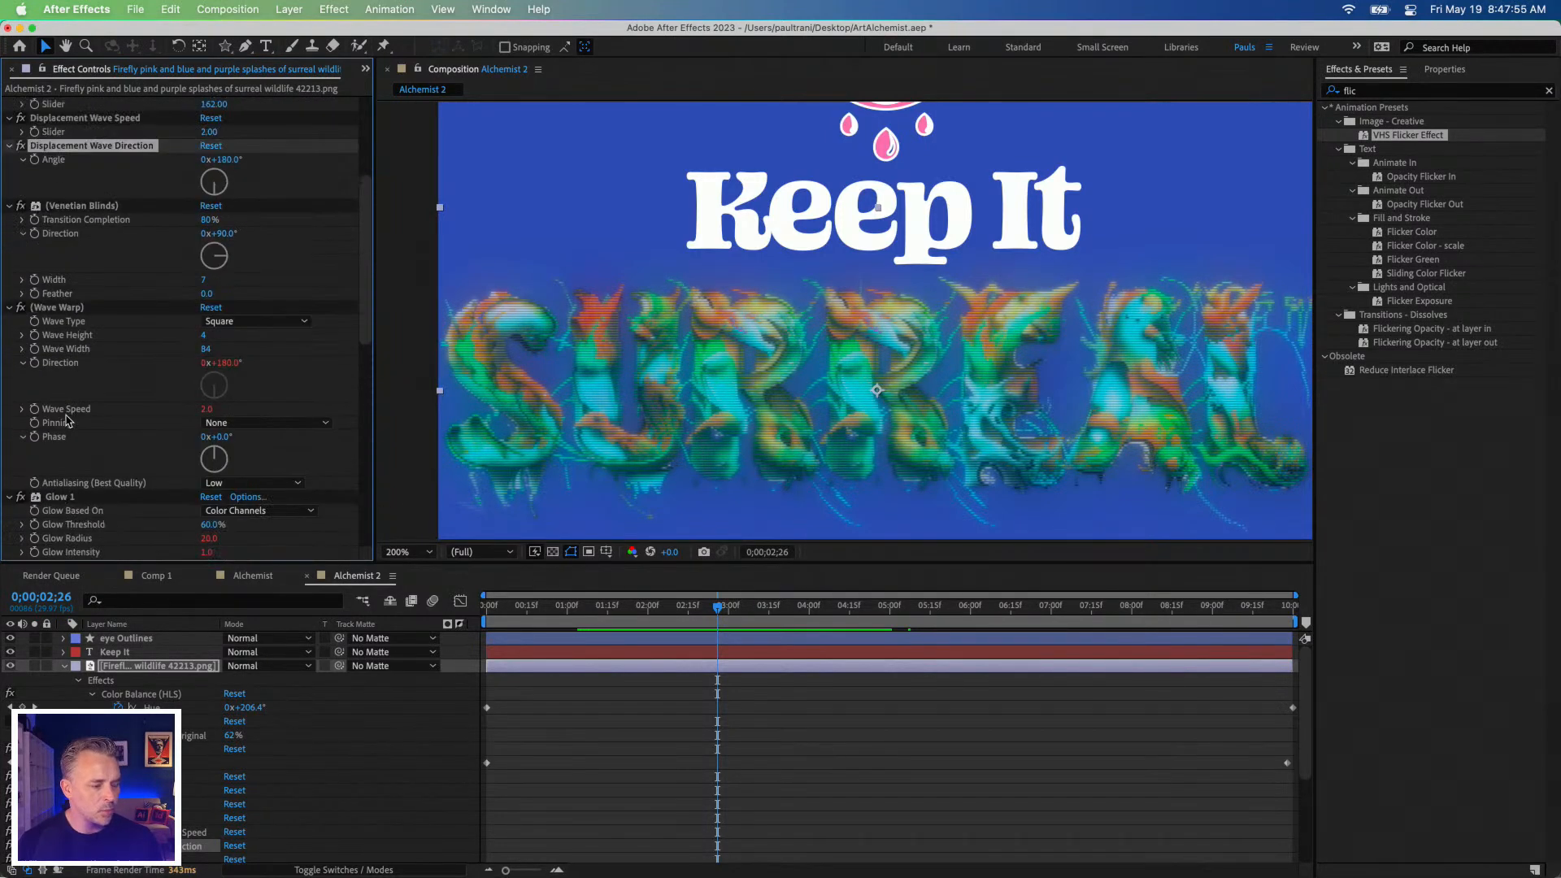
left_click(65, 317)
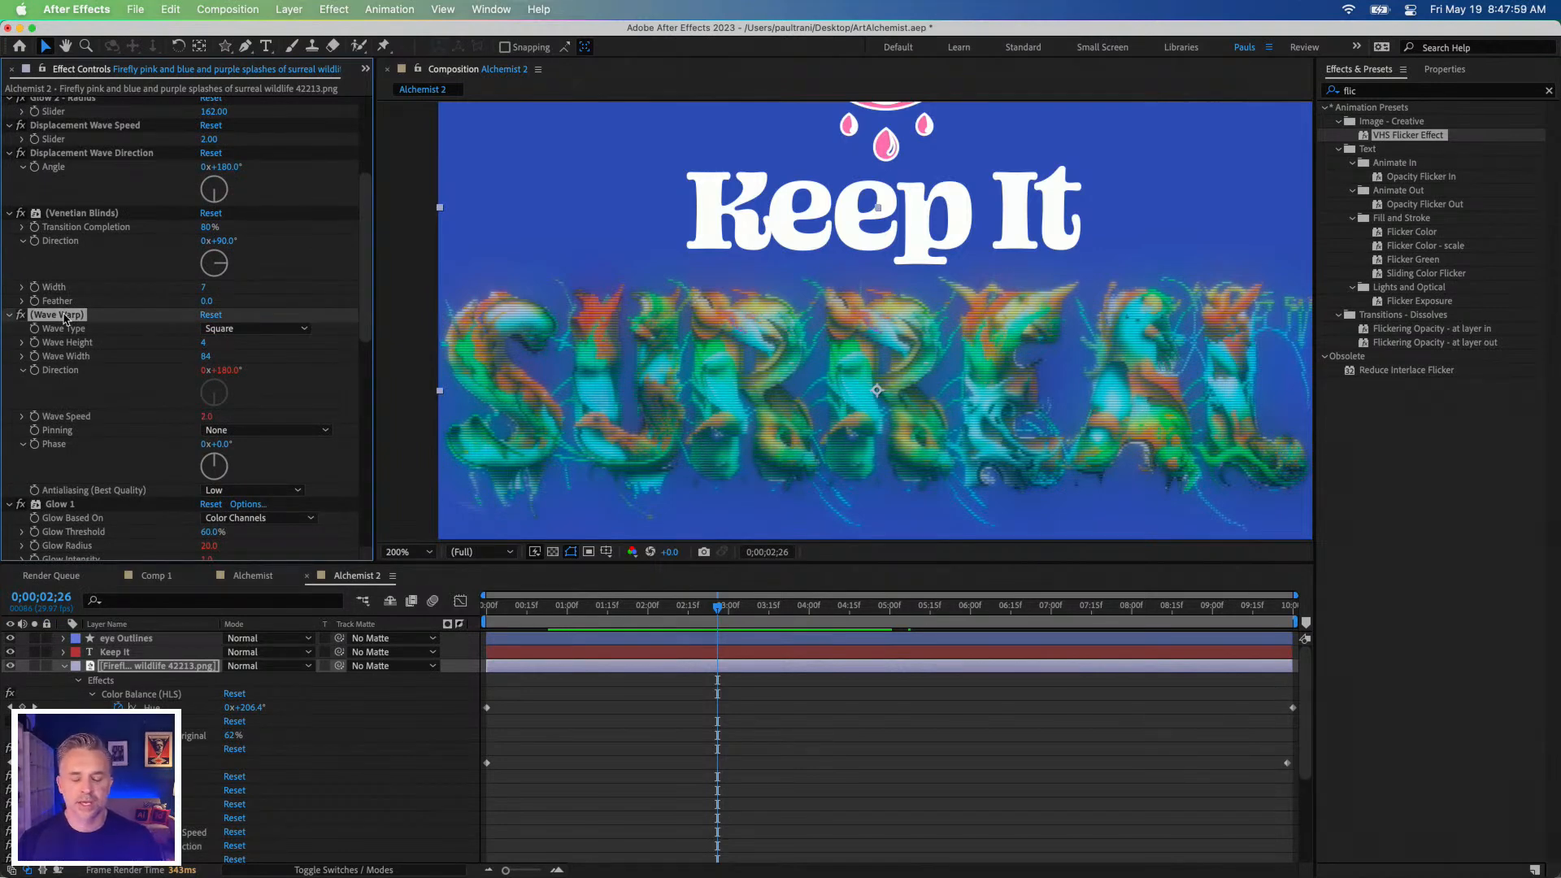
Undo the VHS Flicker Effect preset and apply the Wave Warp distortion effect to the SURREAL layer instead.
key("super+z")
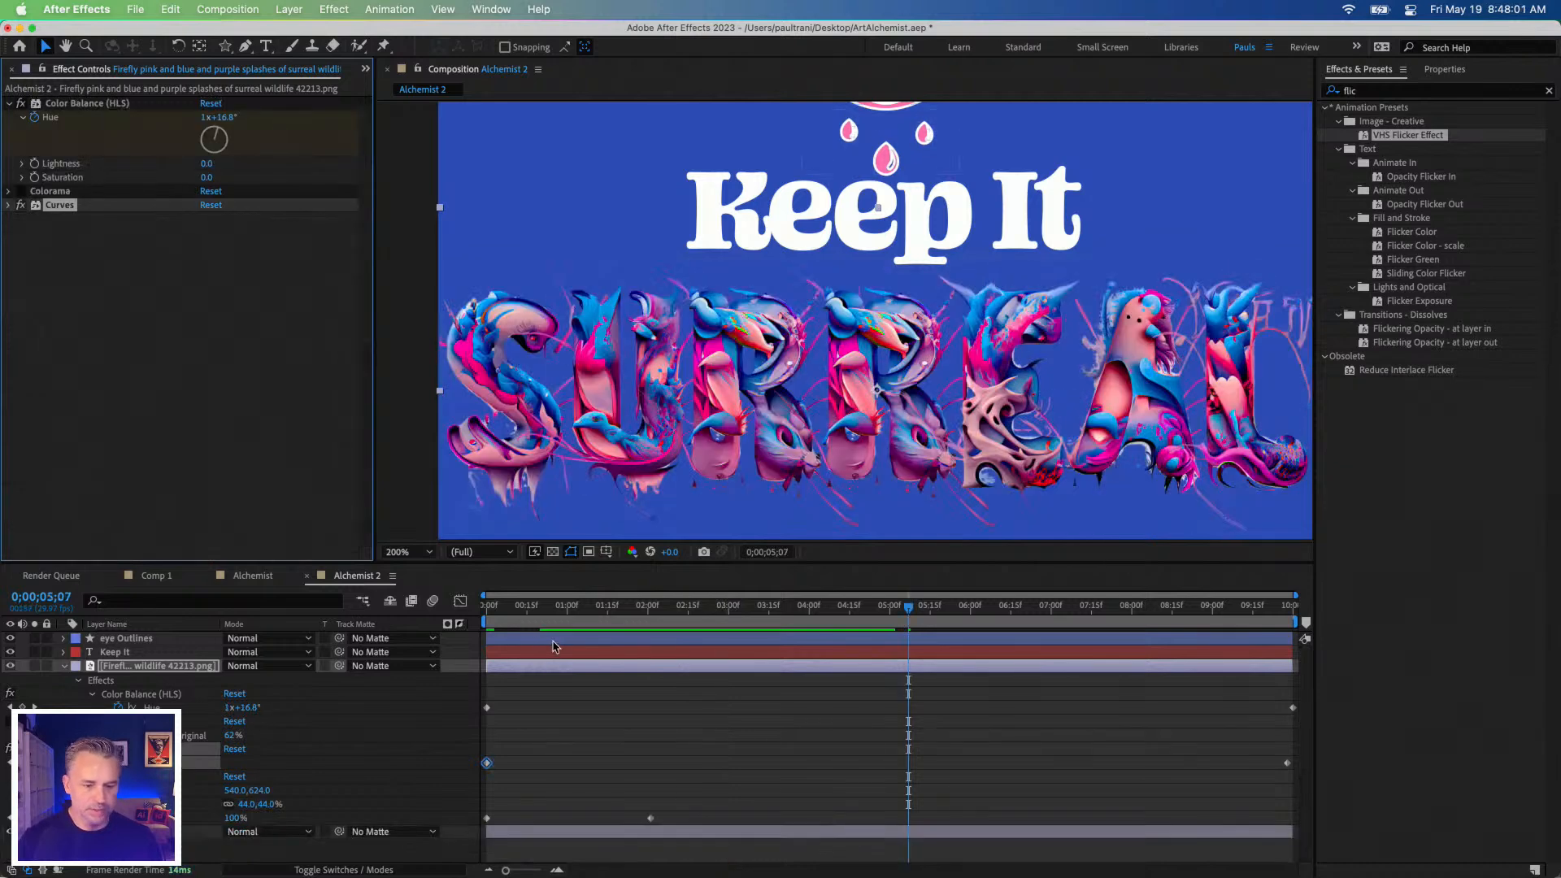
left_click(1549, 90)
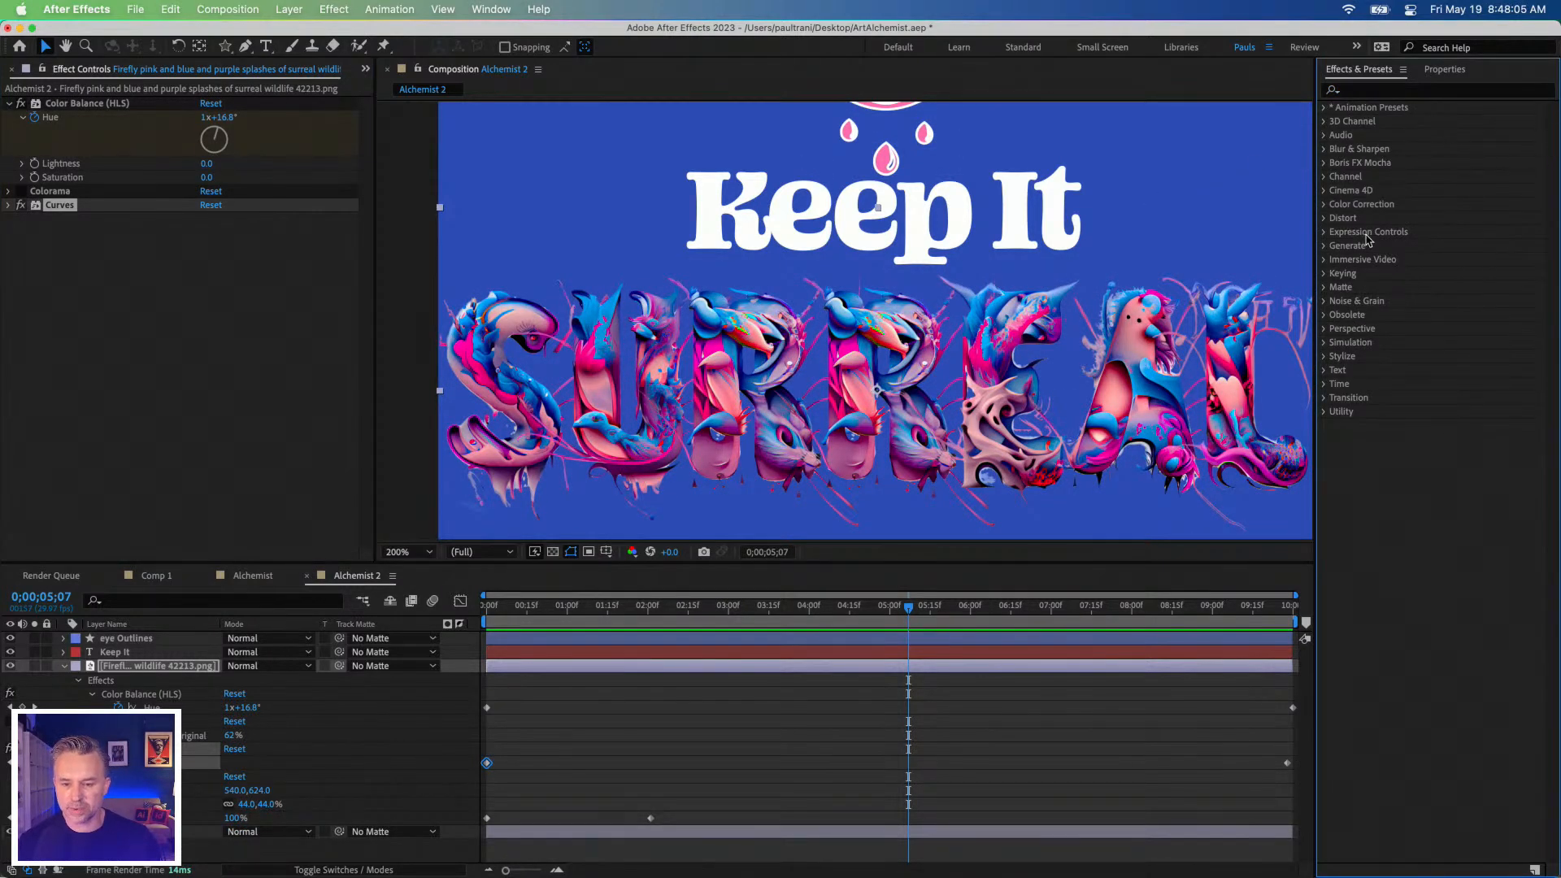
left_click(1324, 220)
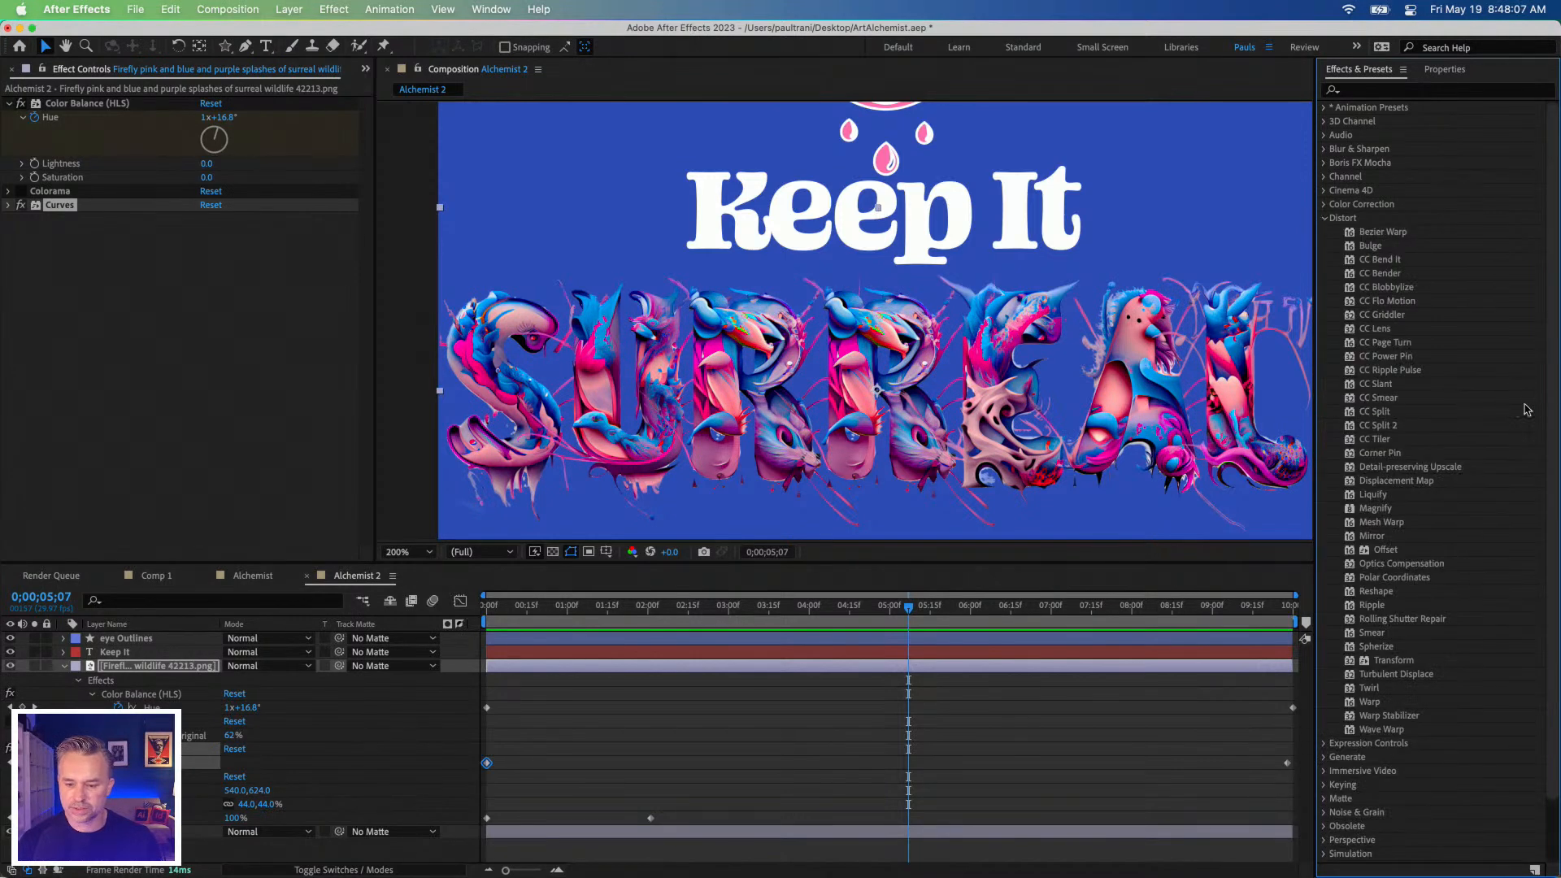
left_click(1349, 730)
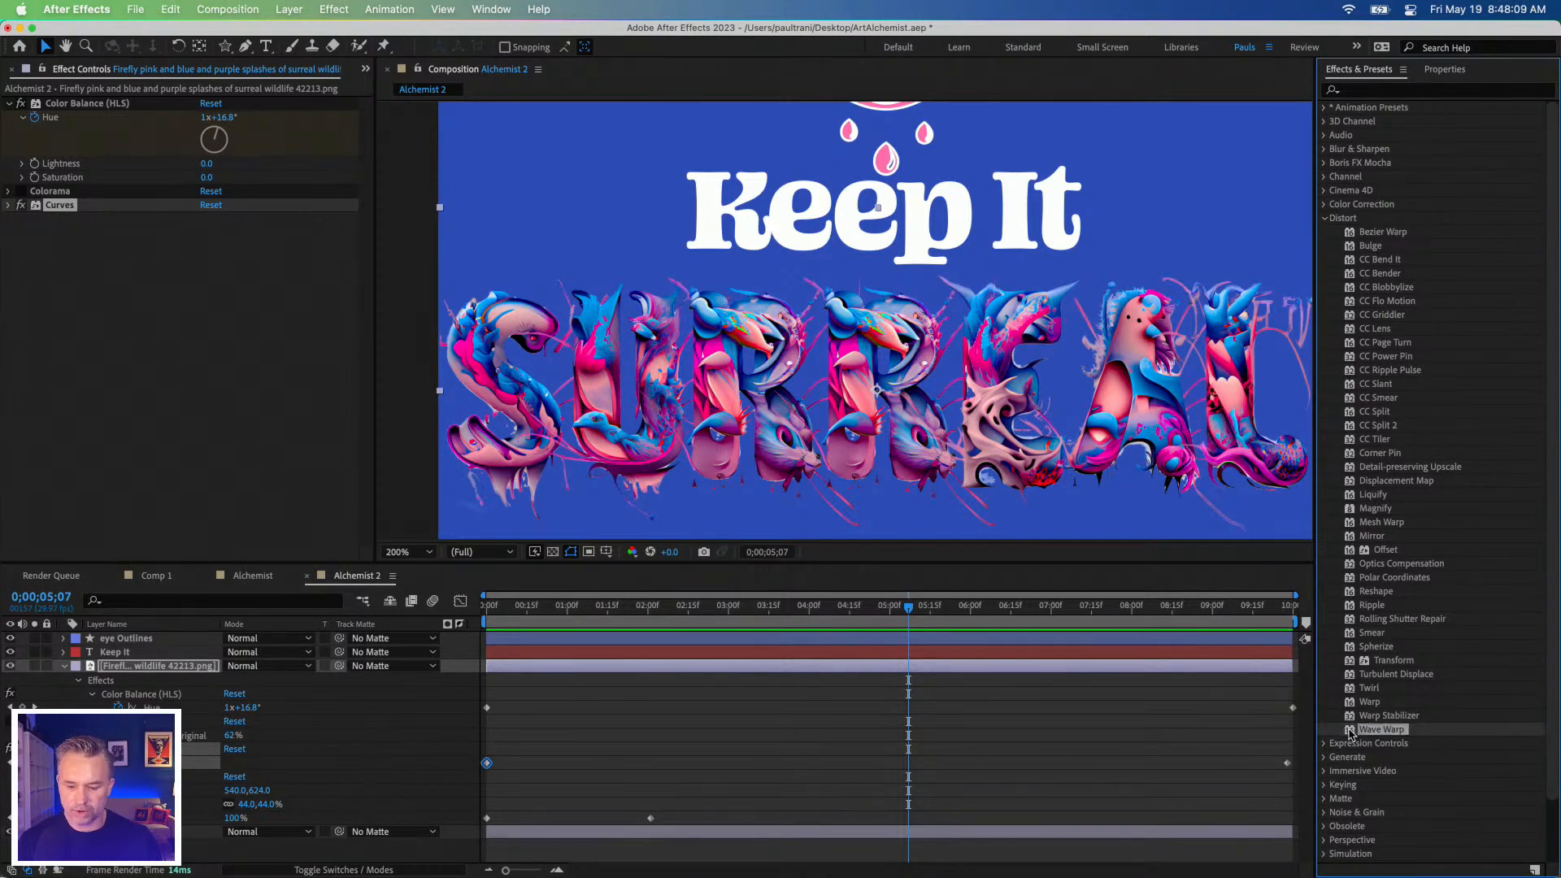
left_click_drag(1349, 730, 896, 430)
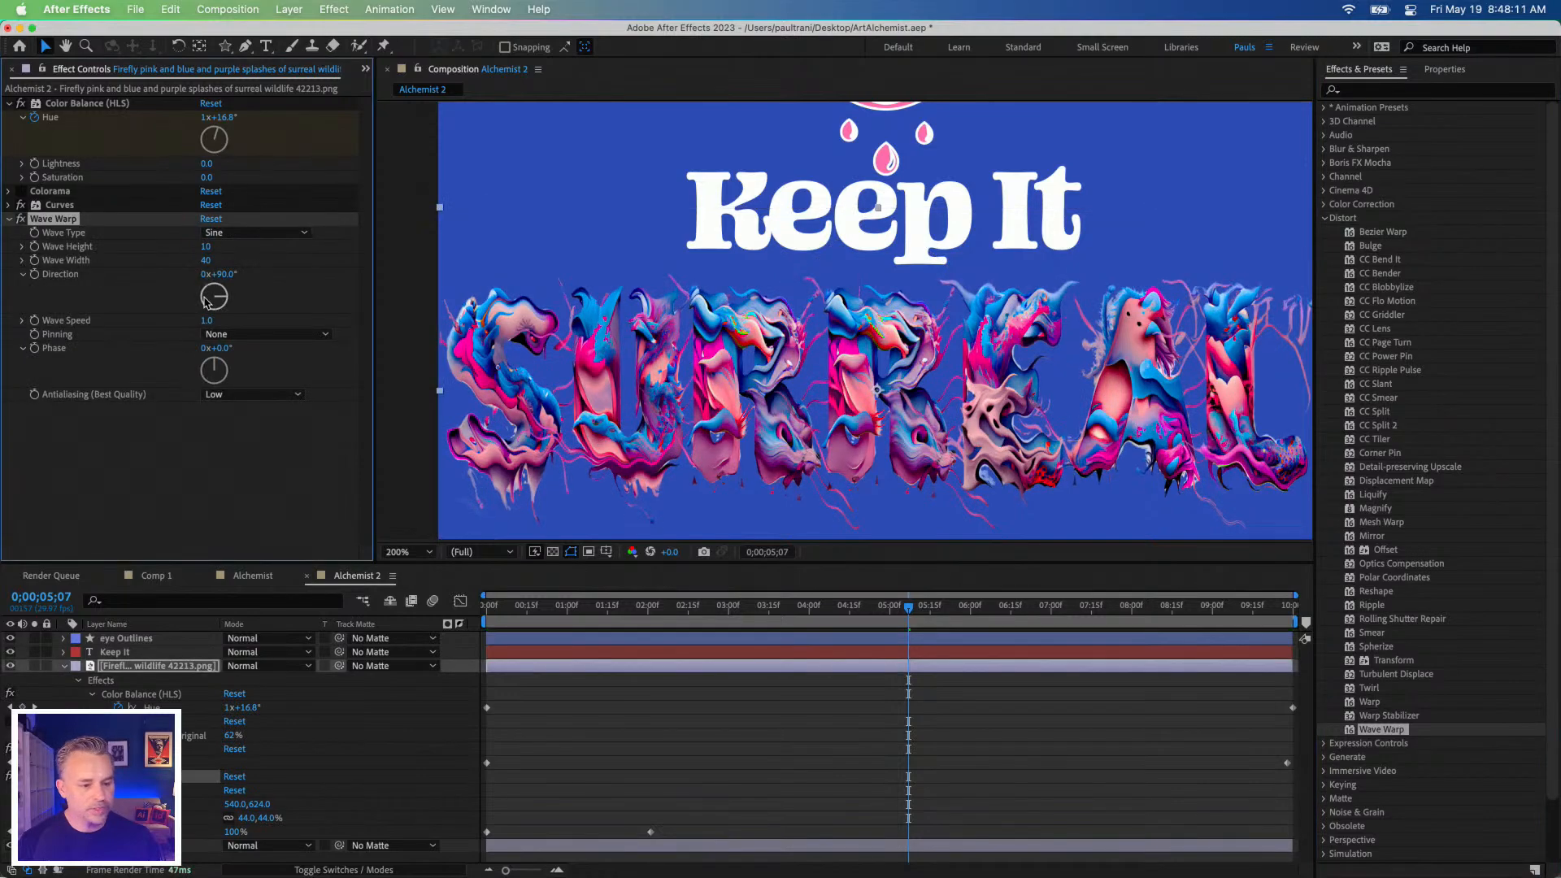
Play back the Wave Warp motion on the SURREAL lettering from 0;00;03;29.
left_click_drag(730, 606, 805, 606)
key("space")
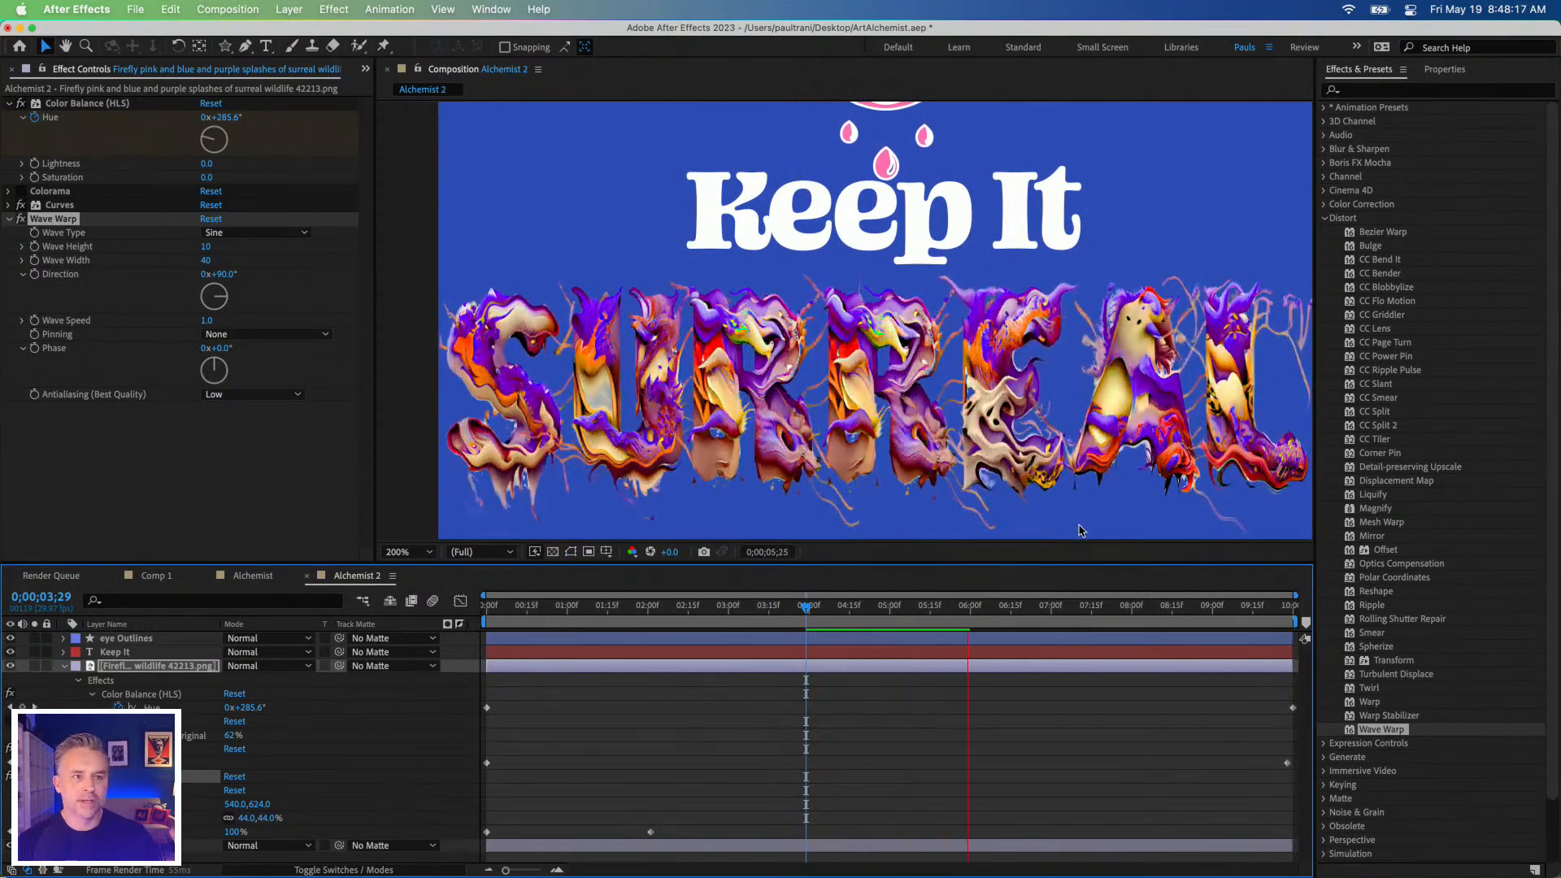
key("space")
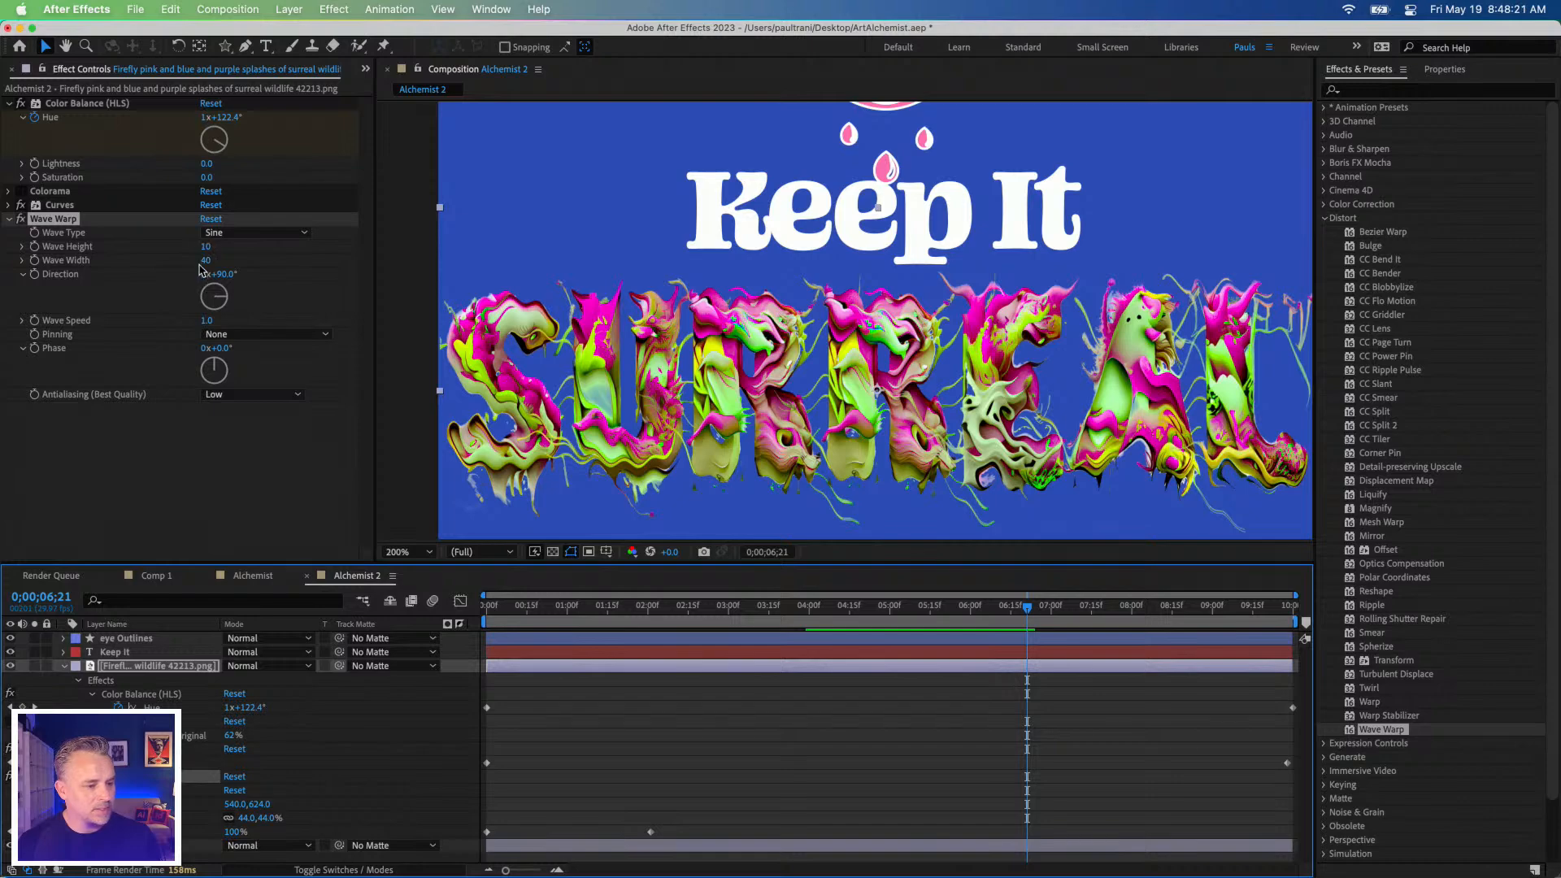
Try a Wave Width of 130 for the Wave Warp and preview it from 0;00;02;06.
left_click_drag(204, 264, 443, 263)
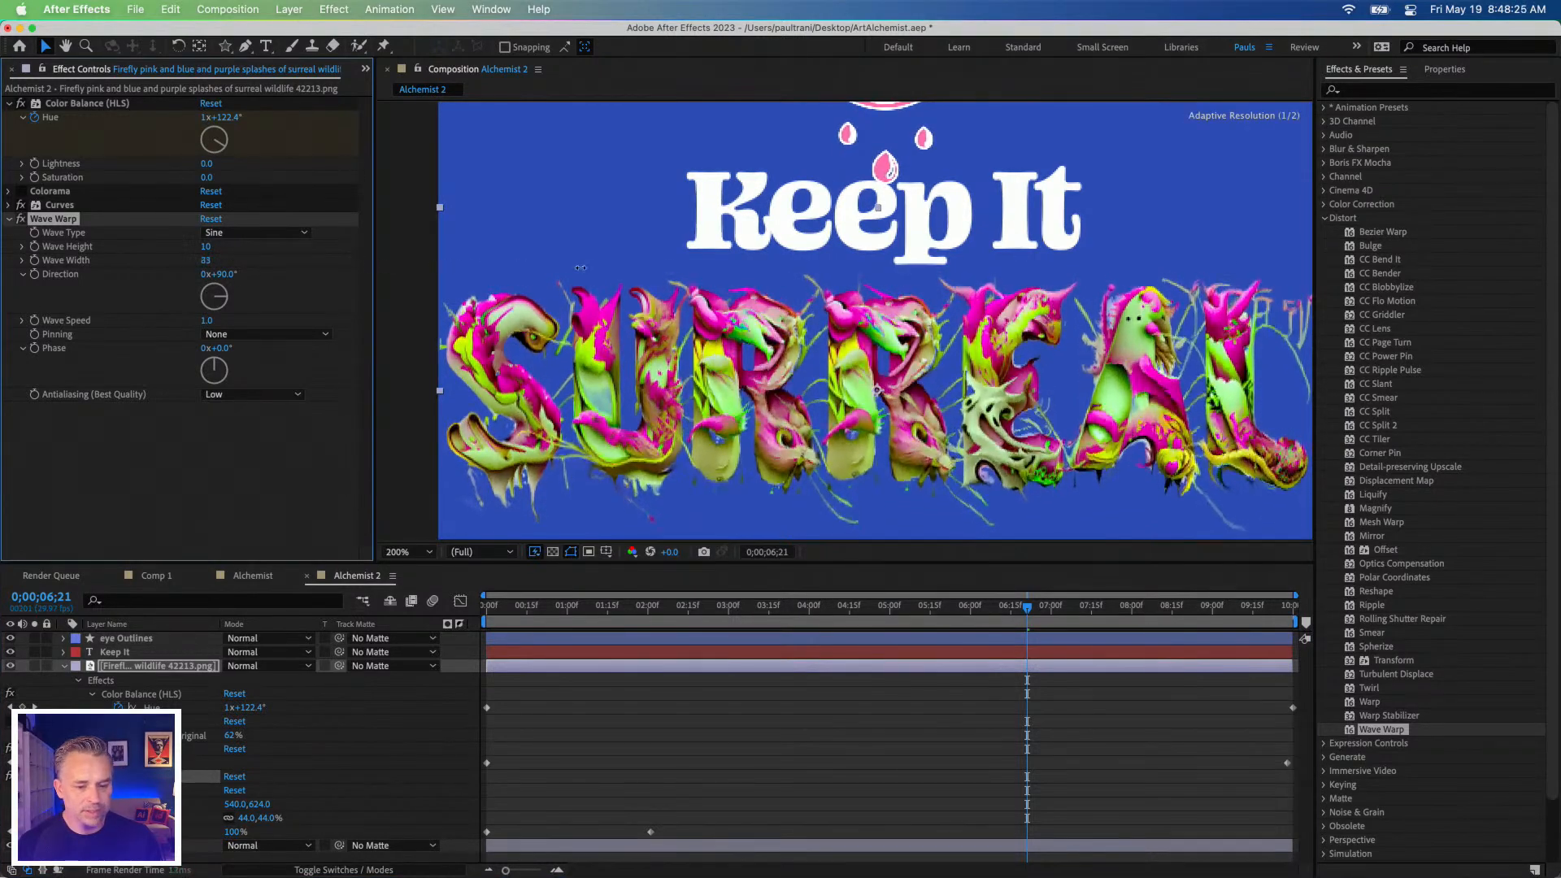
left_click_drag(733, 267, 853, 313)
left_click(663, 605)
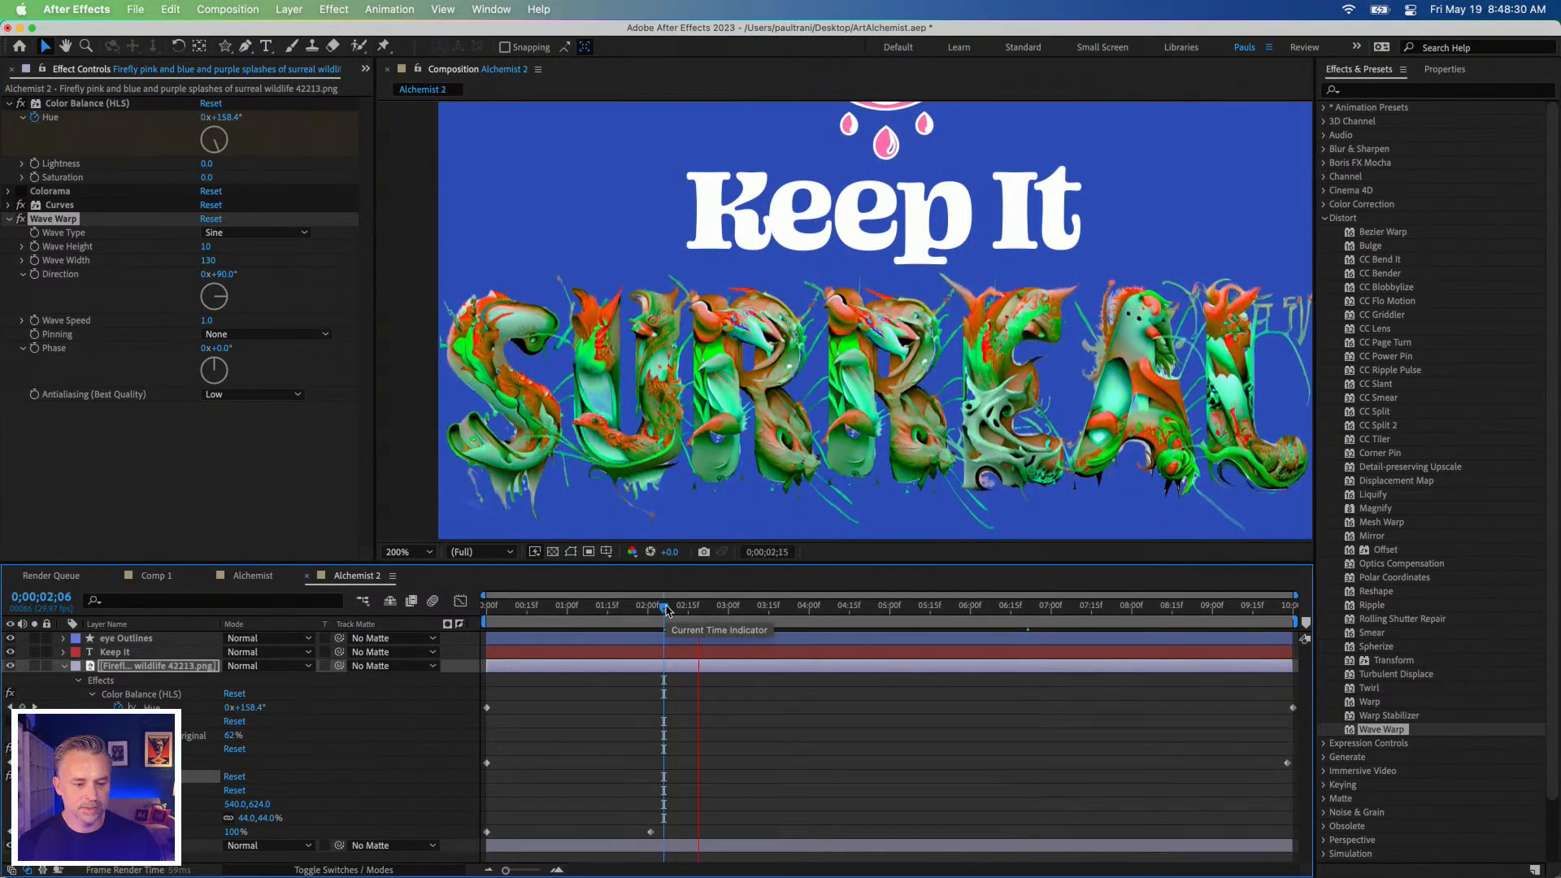
key("space")
Set the Wave Warp's Wave Width to 294 and preview the softer distortion from 0;00;02;07.
left_click_drag(208, 268, 689, 354)
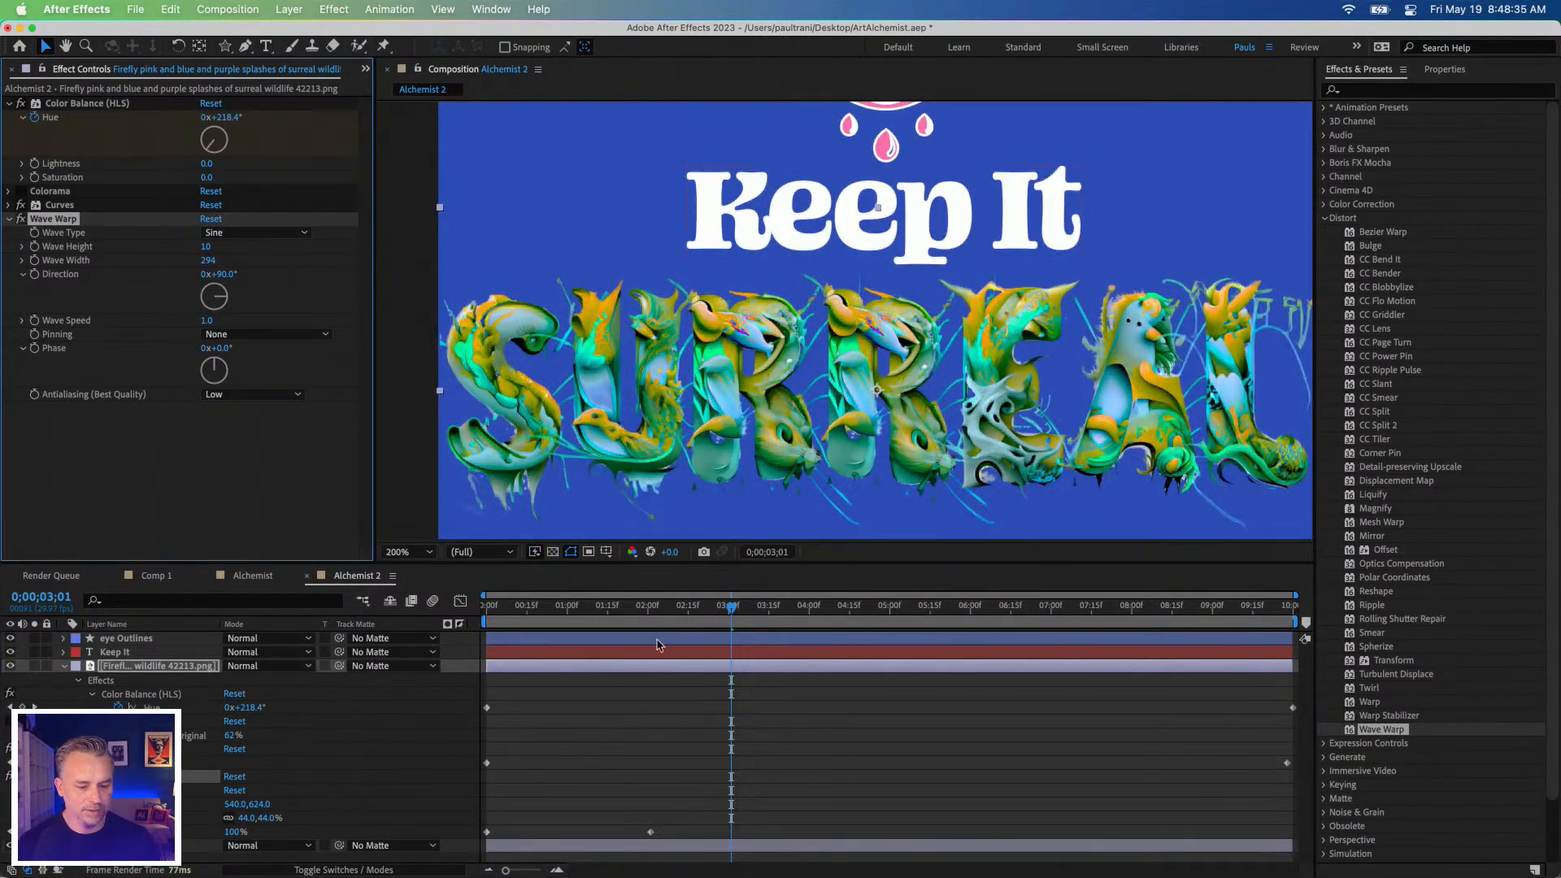
left_click(667, 606)
key("space")
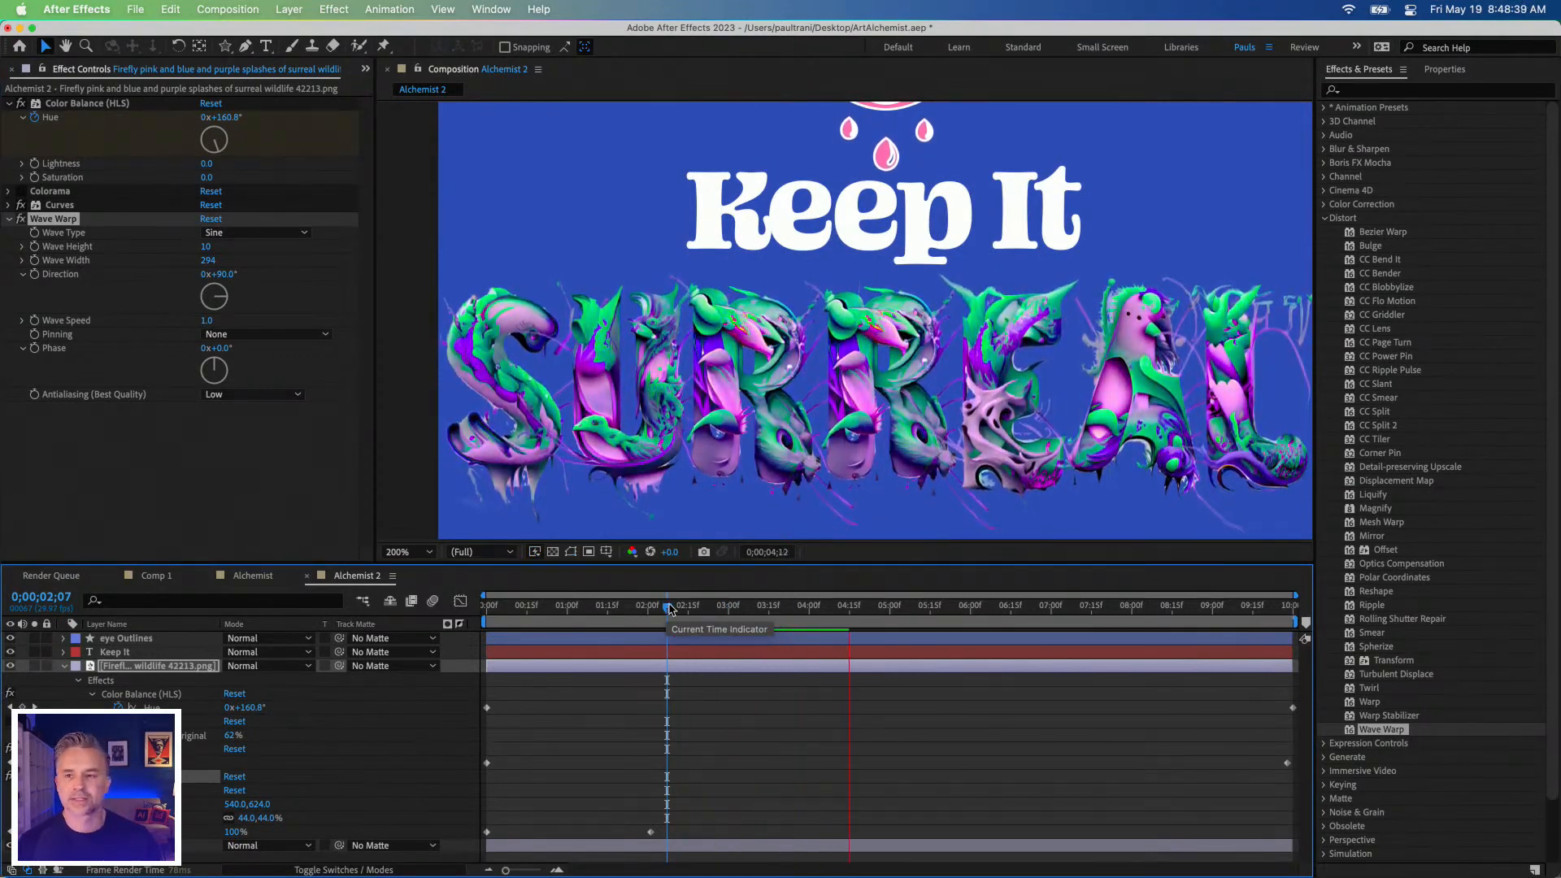
key("space")
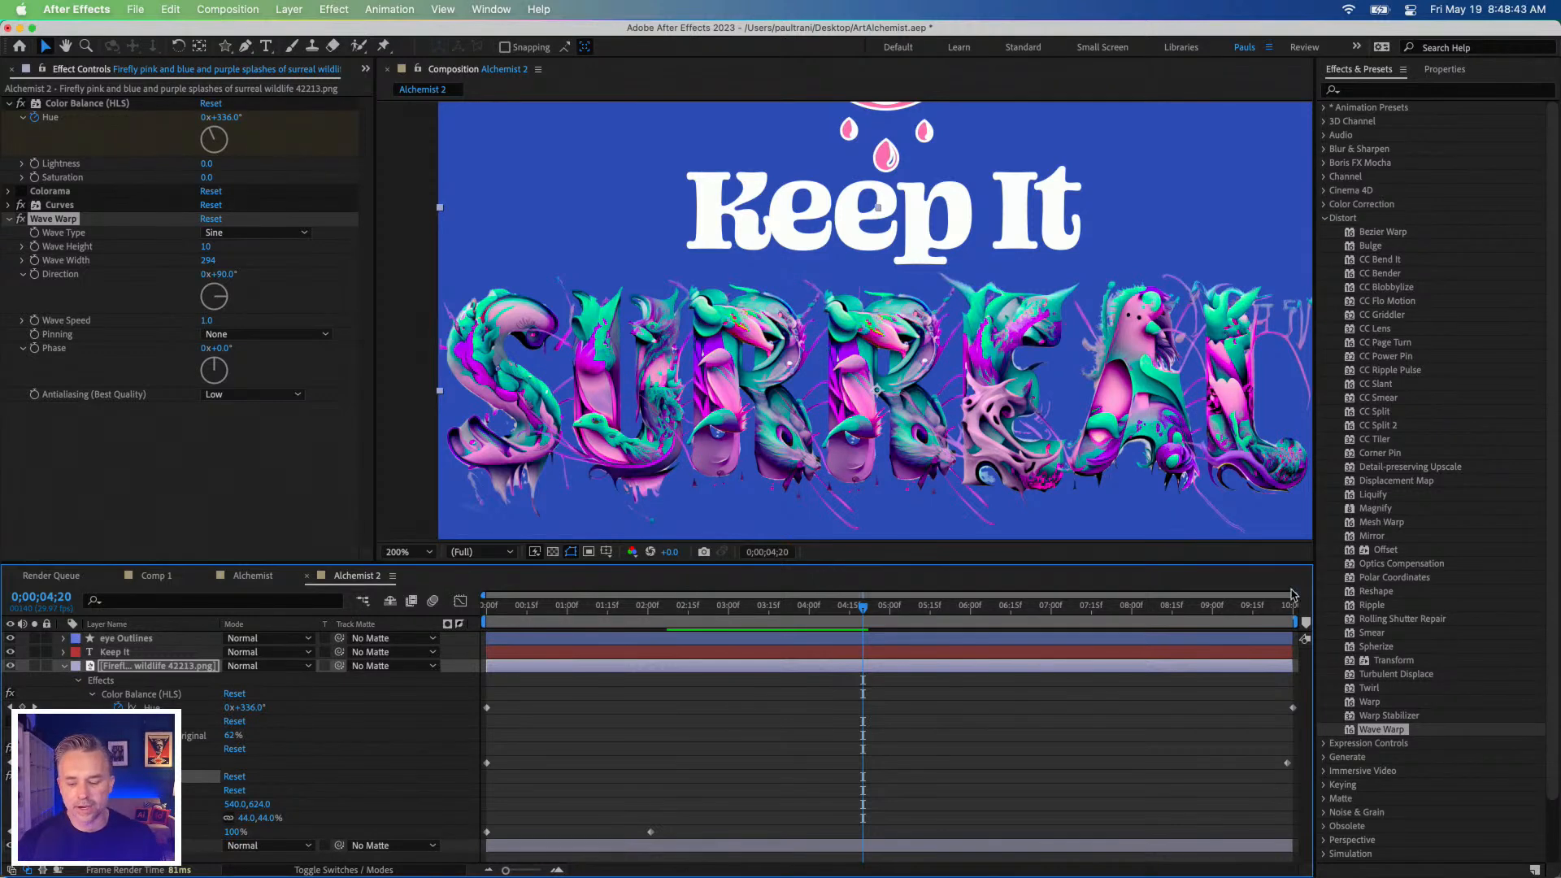
Apply a second Wave Warp effect to the SURREAL layer and set its Wave Width to 300.
left_click_drag(1355, 732, 5, 188)
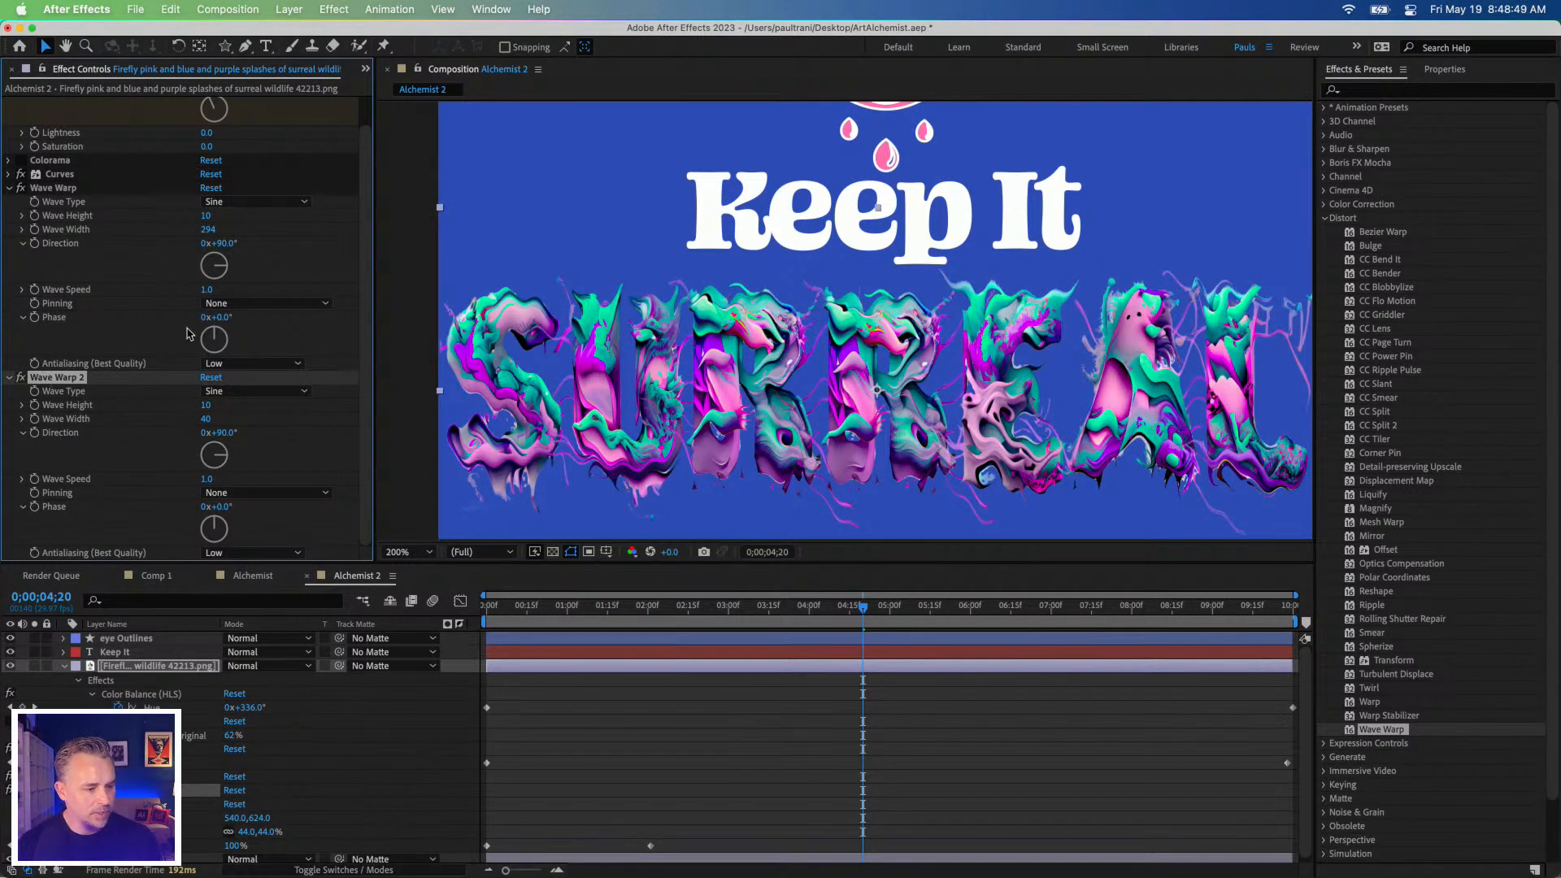
left_click(205, 419)
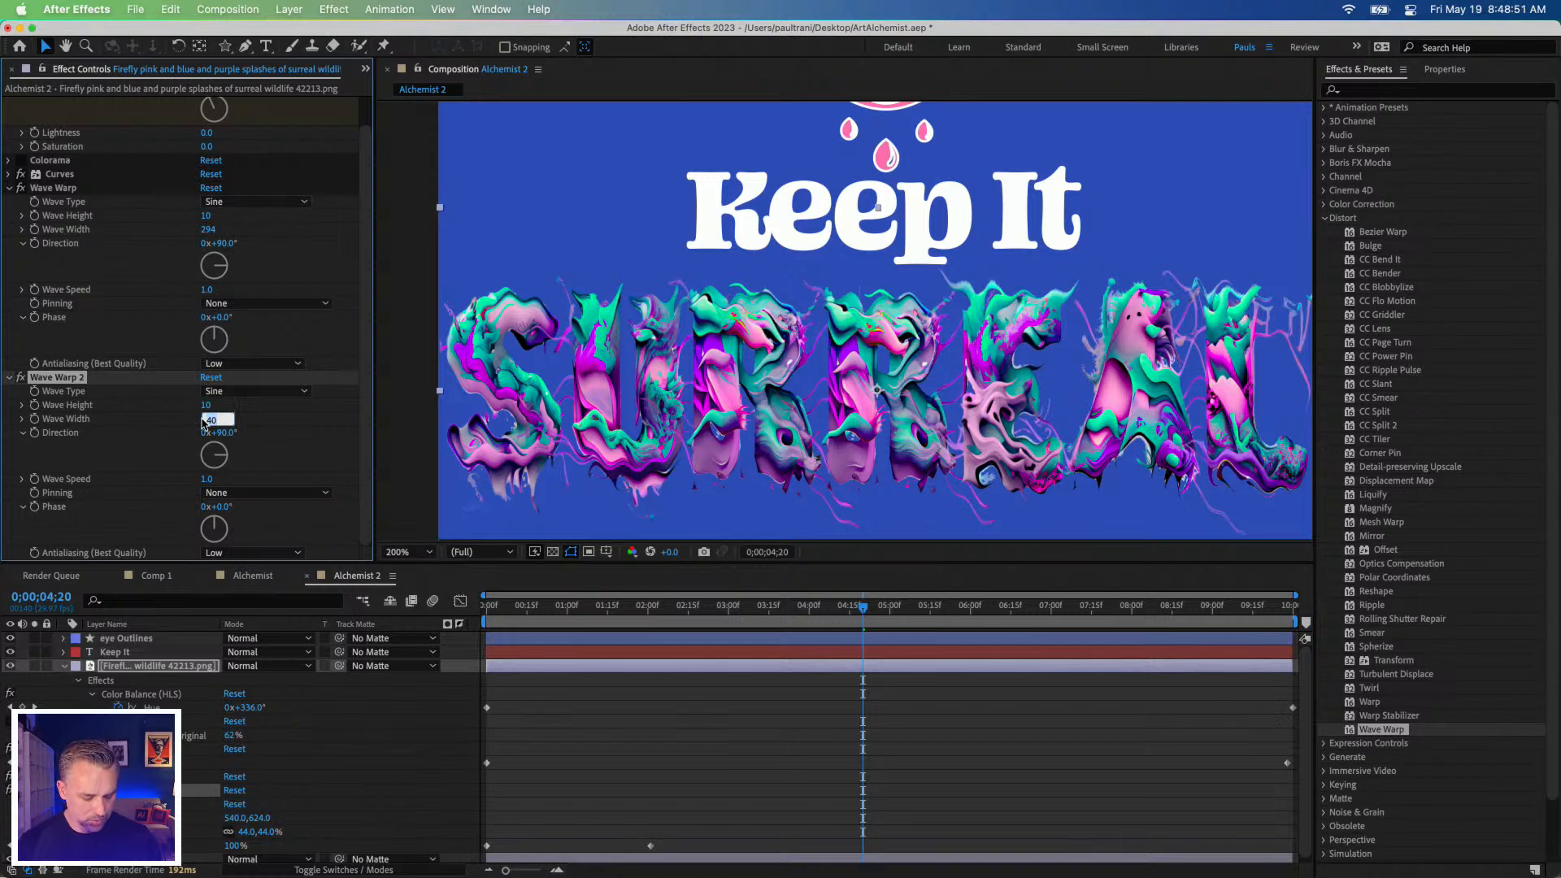
type("300")
key("Return")
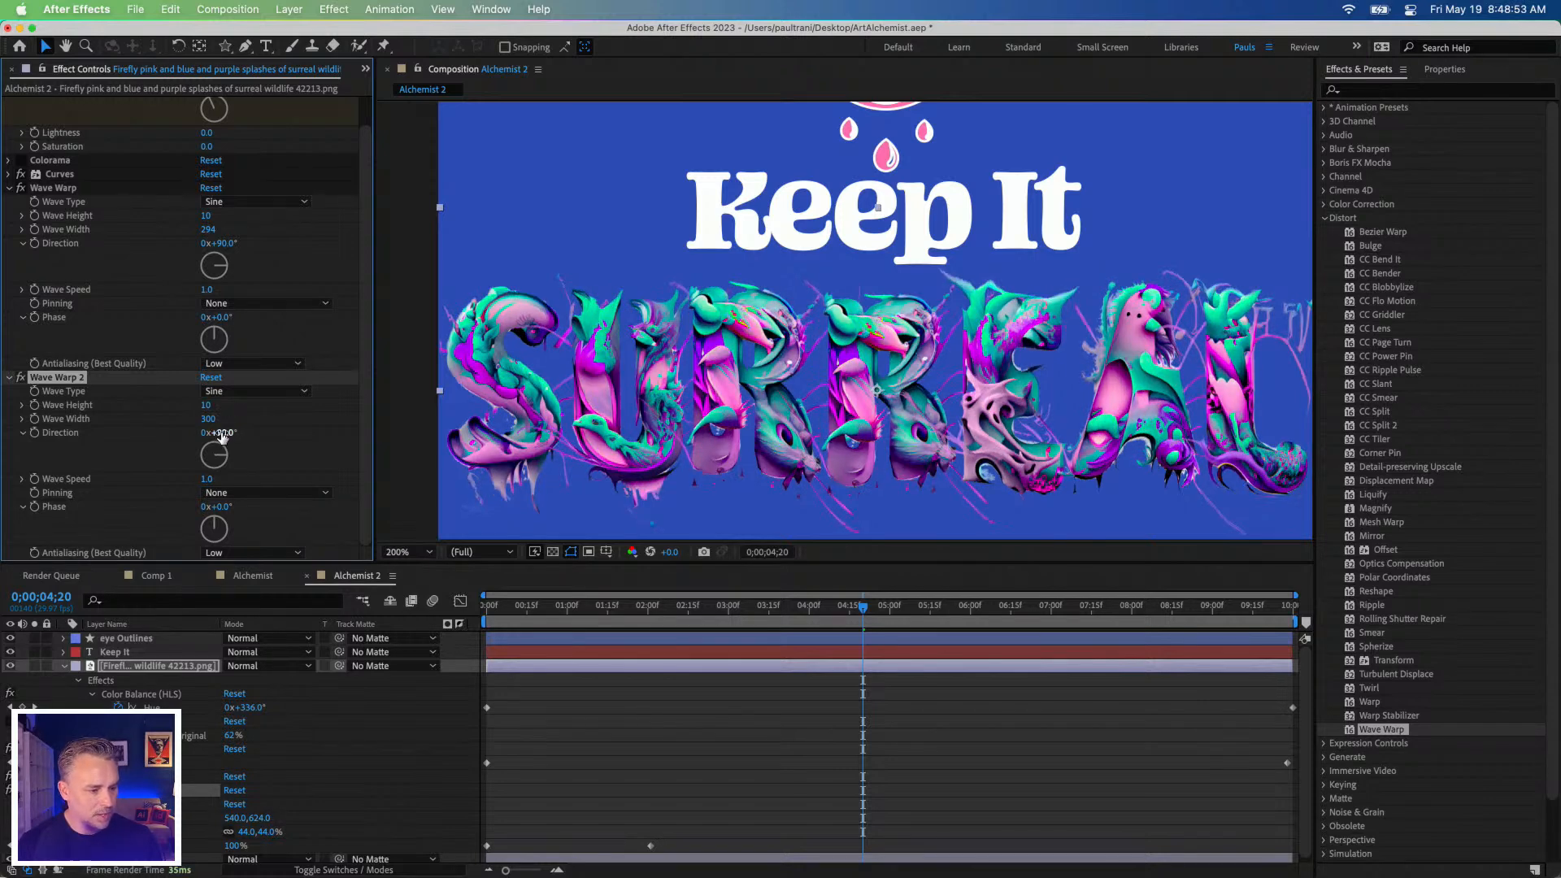
Set the second Wave Warp's Direction to about 165° and preview the combined motion from 0;00;01;01.
left_click(218, 466)
left_click(218, 468)
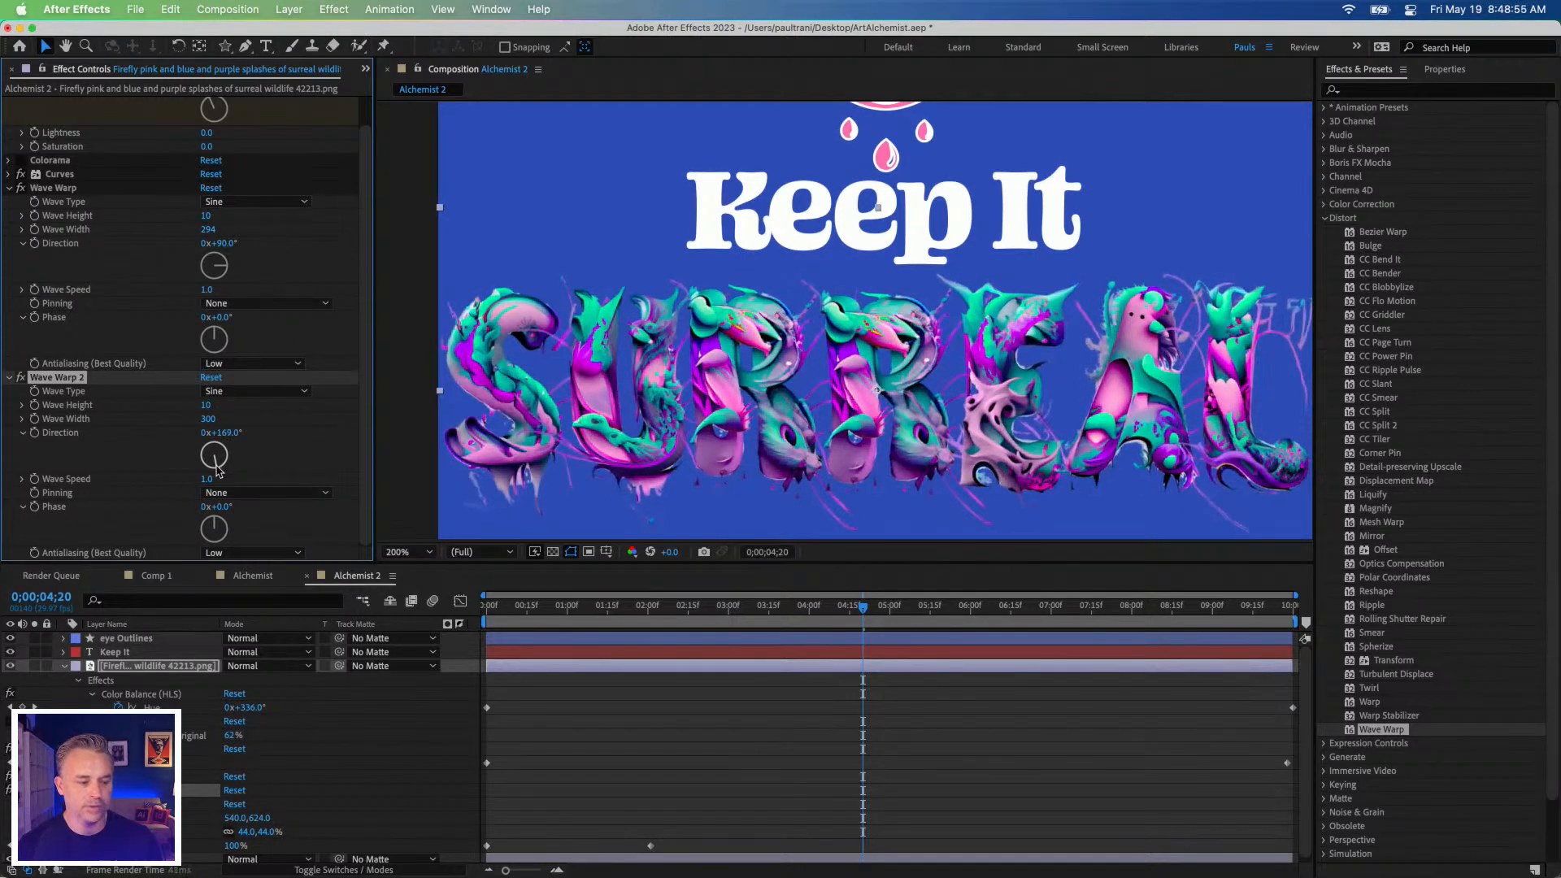
left_click(567, 609)
key("space")
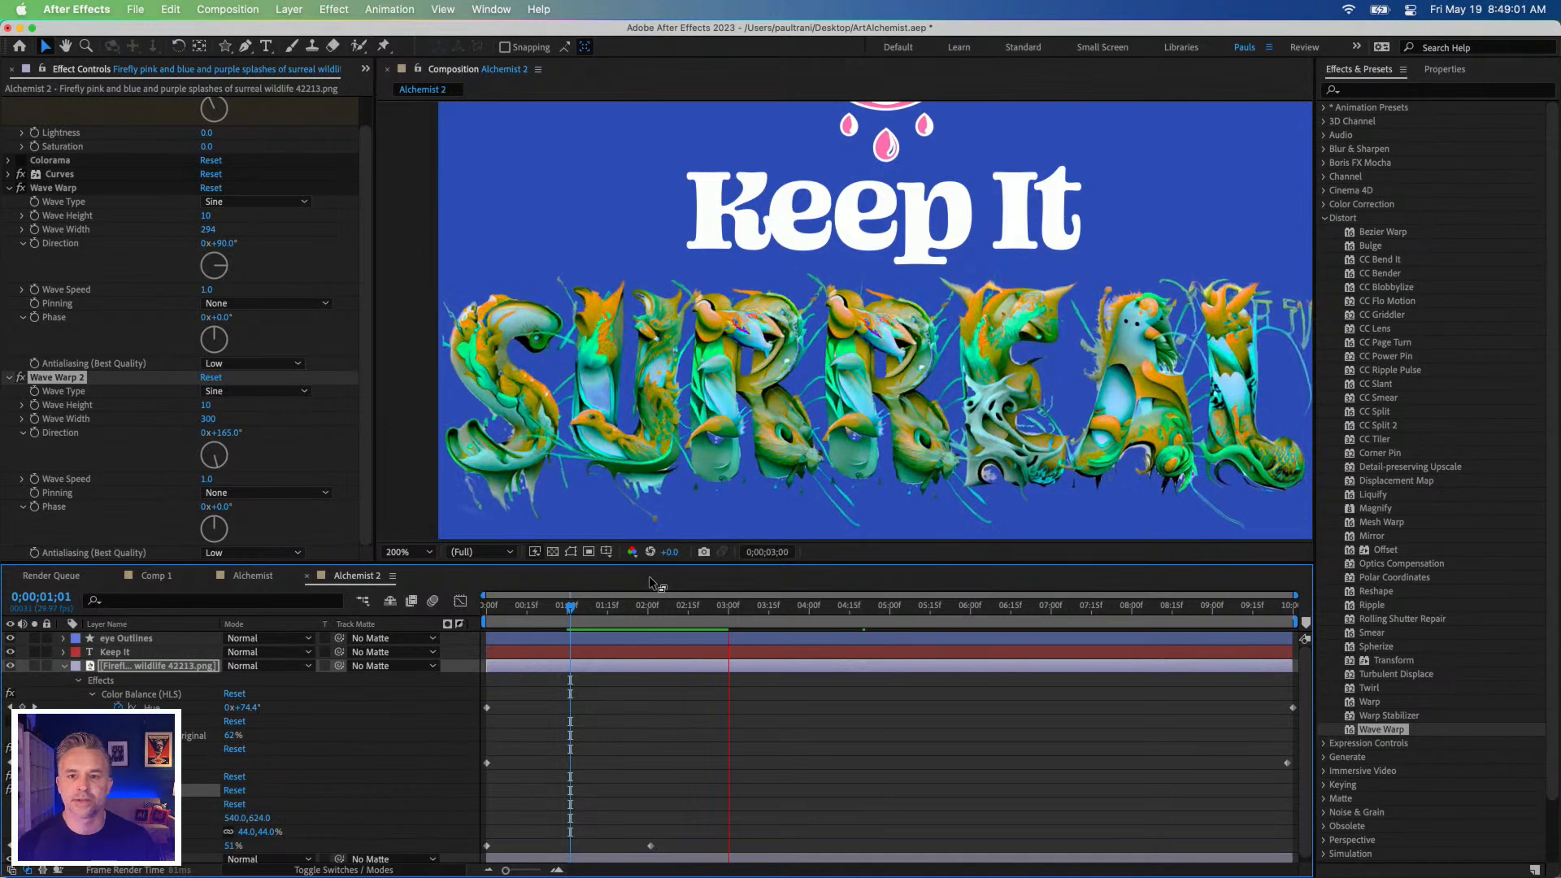
key("space")
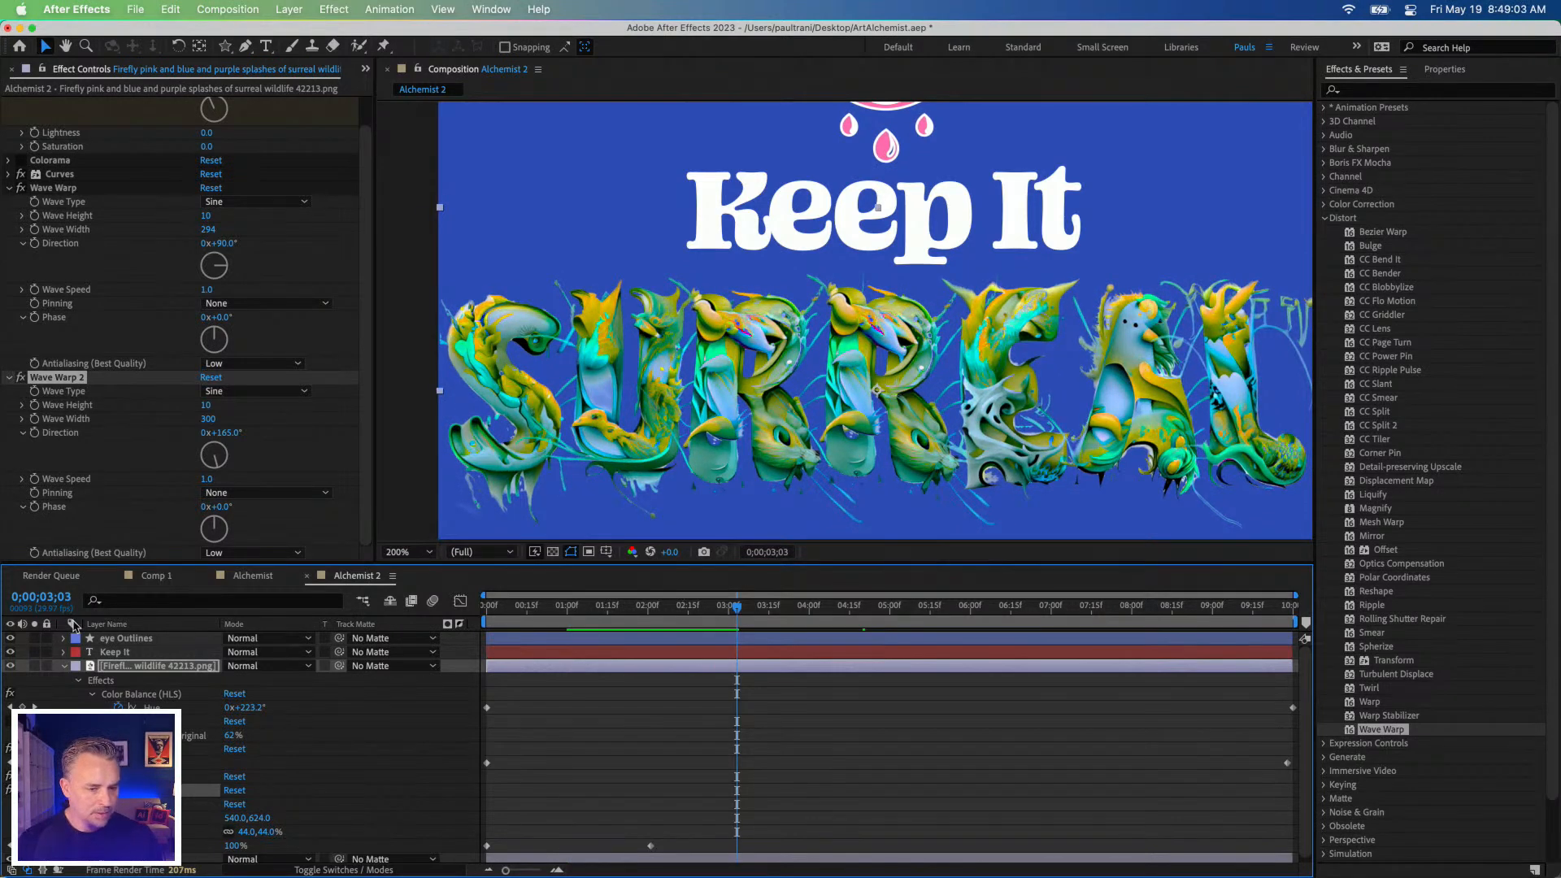
Collapse the SURREAL layer's properties, deselect the layer, and scrub the timeline to 0;00;03;21.
left_click(65, 668)
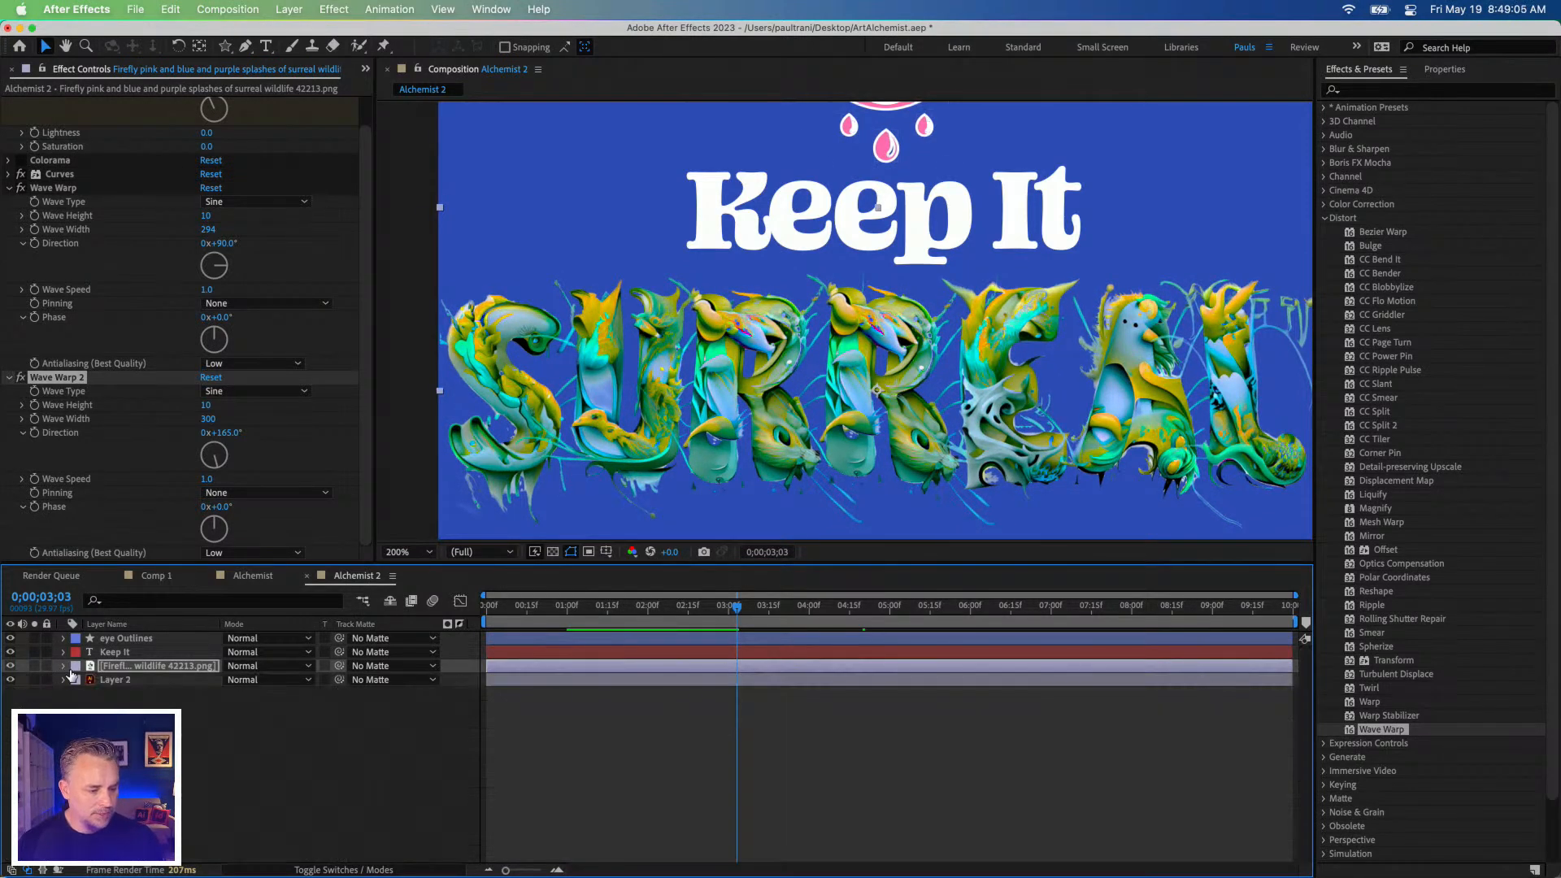
left_click(225, 768)
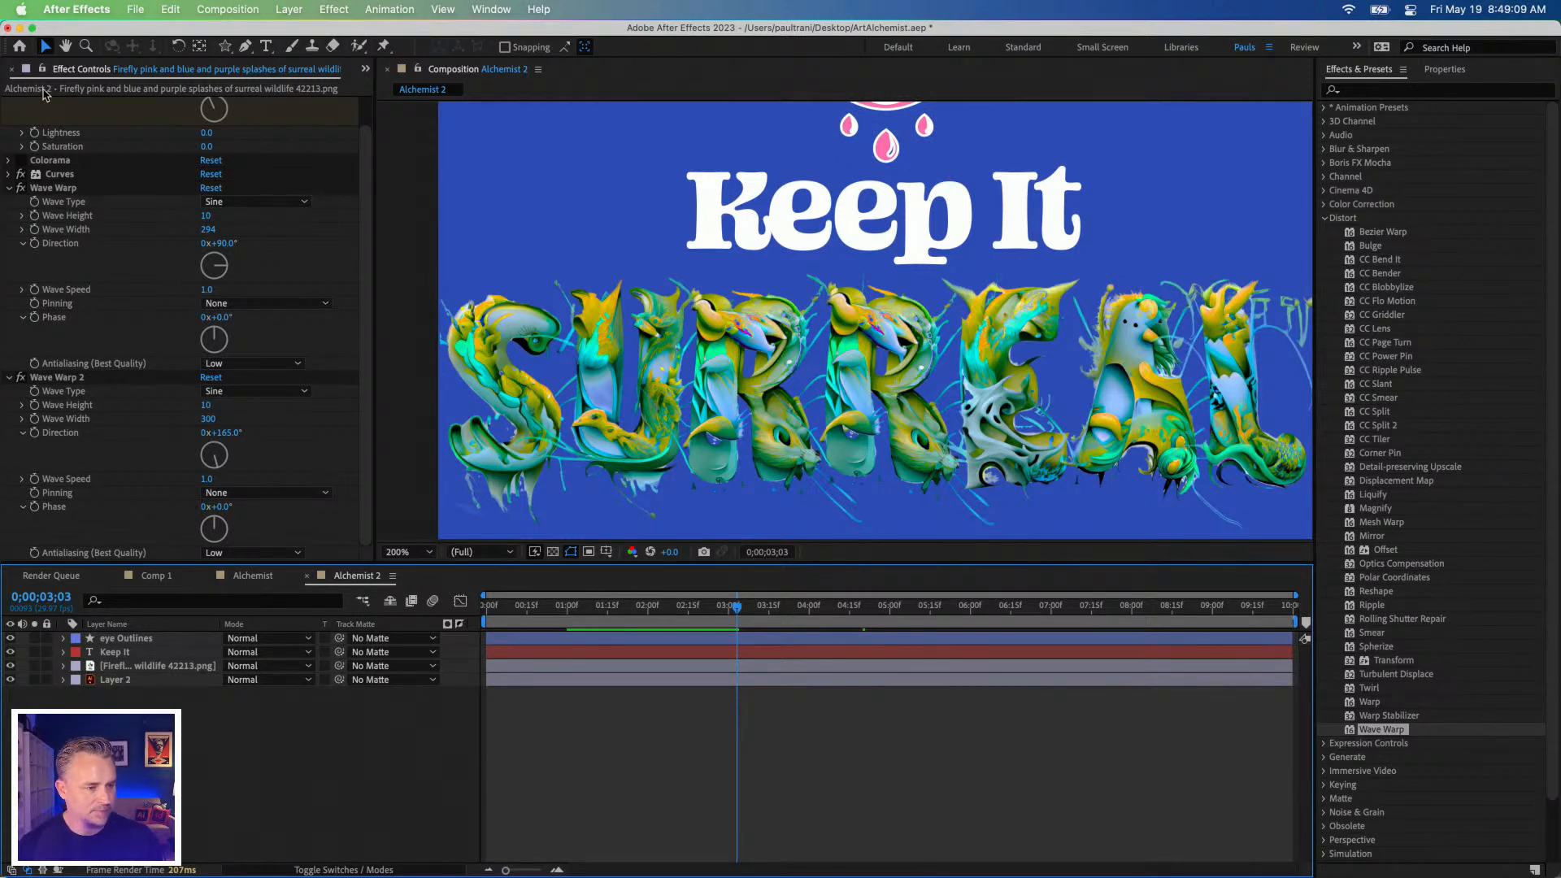
scroll(359, 108, "up", 2)
left_click_drag(529, 608, 785, 618)
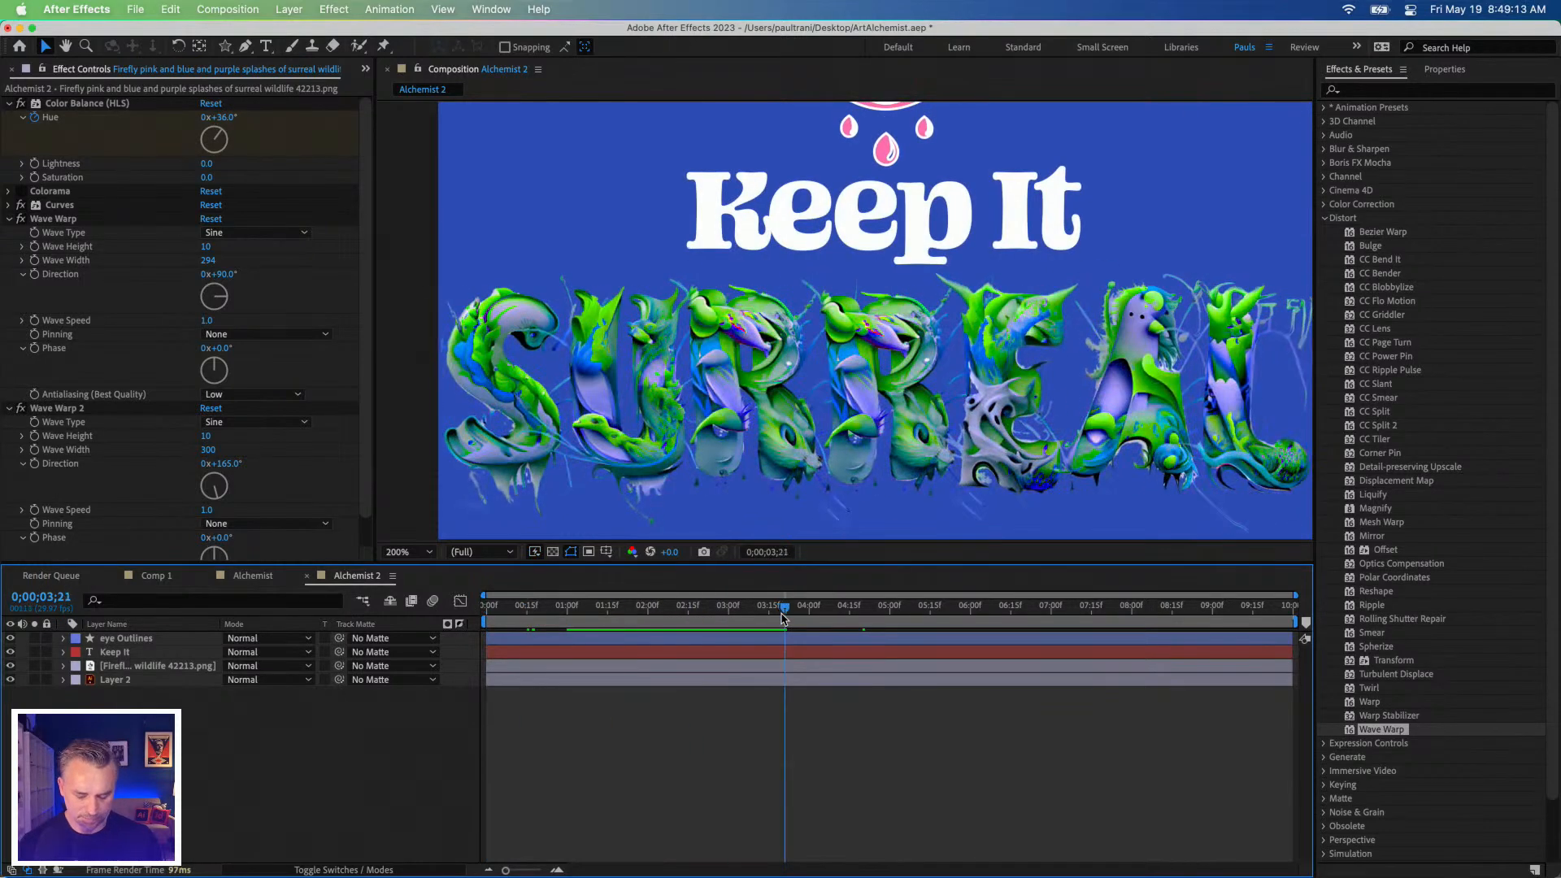
Scrub through the Alchemist 2 composition and preview its SURREAL lettering animation from 0;00;00;27.
key("comma")
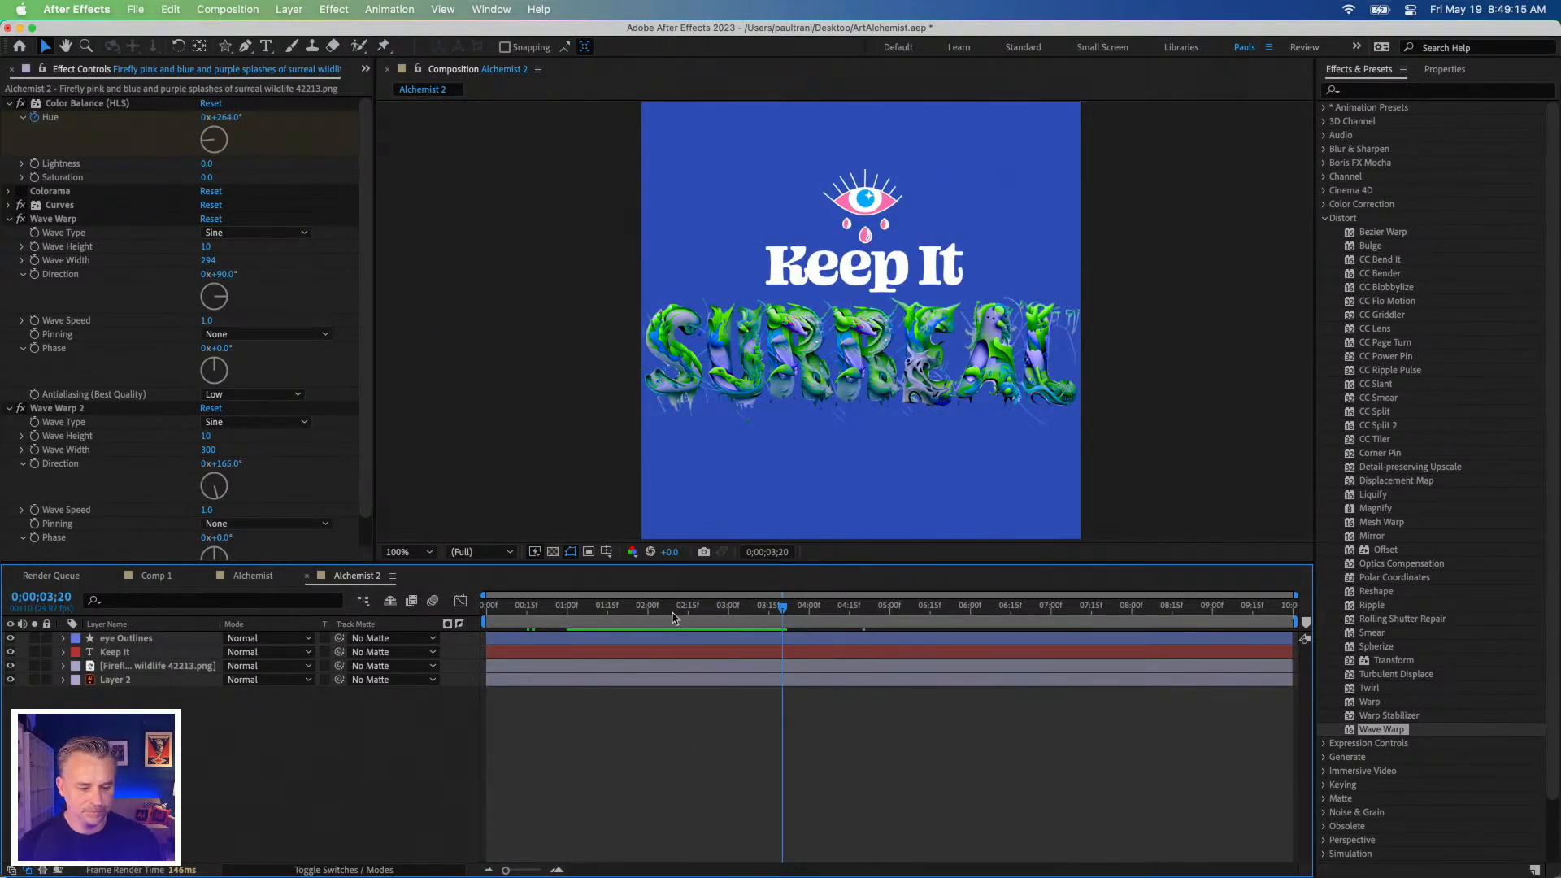
left_click_drag(673, 607, 482, 621)
key("space")
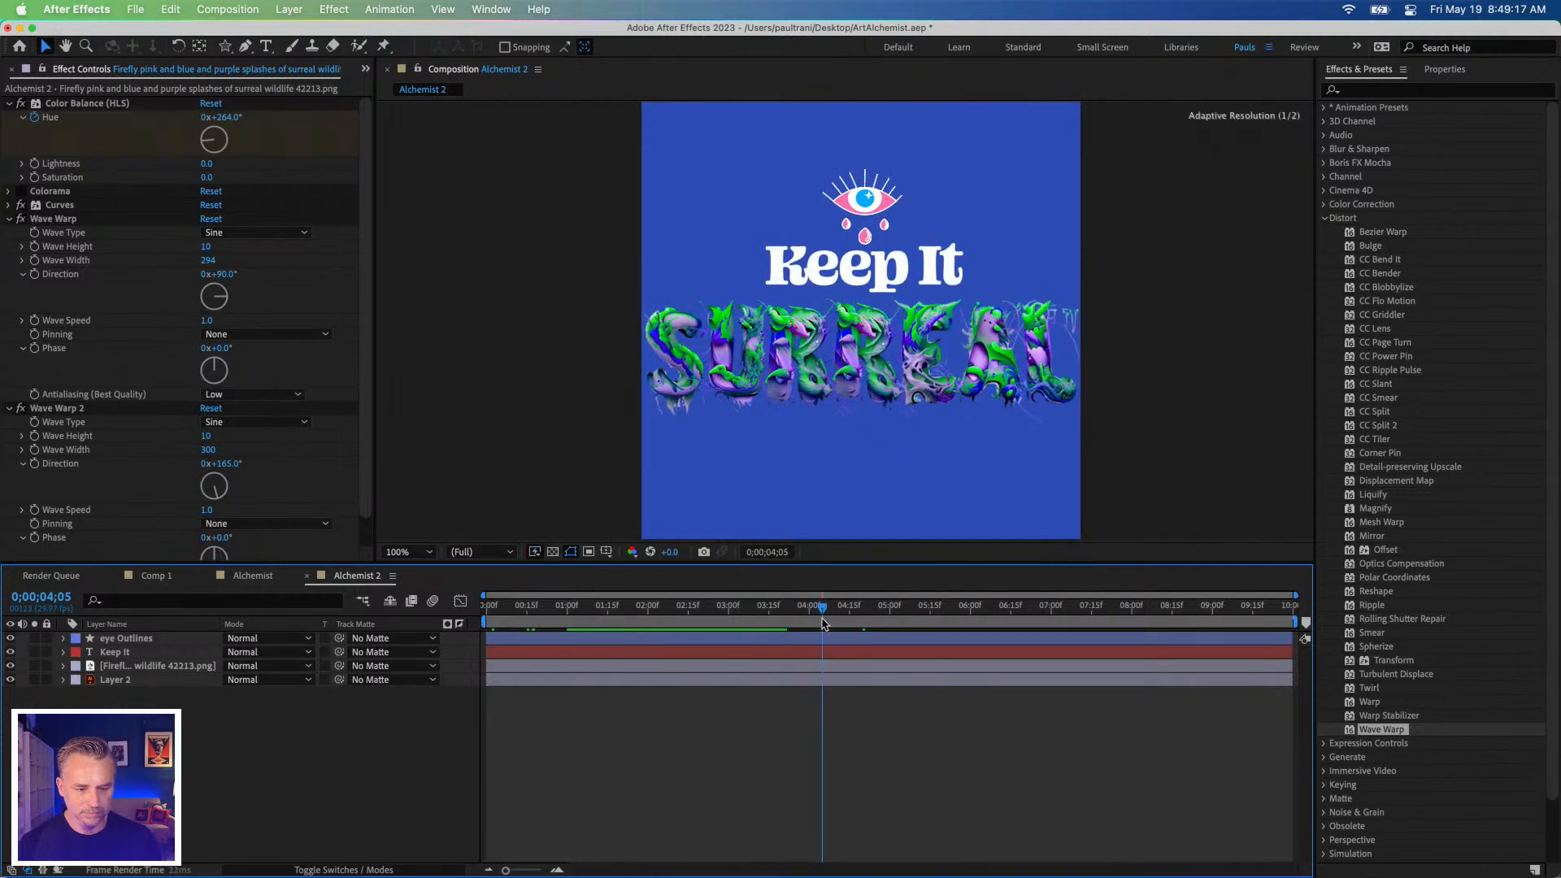
left_click_drag(577, 619, 560, 620)
key("space")
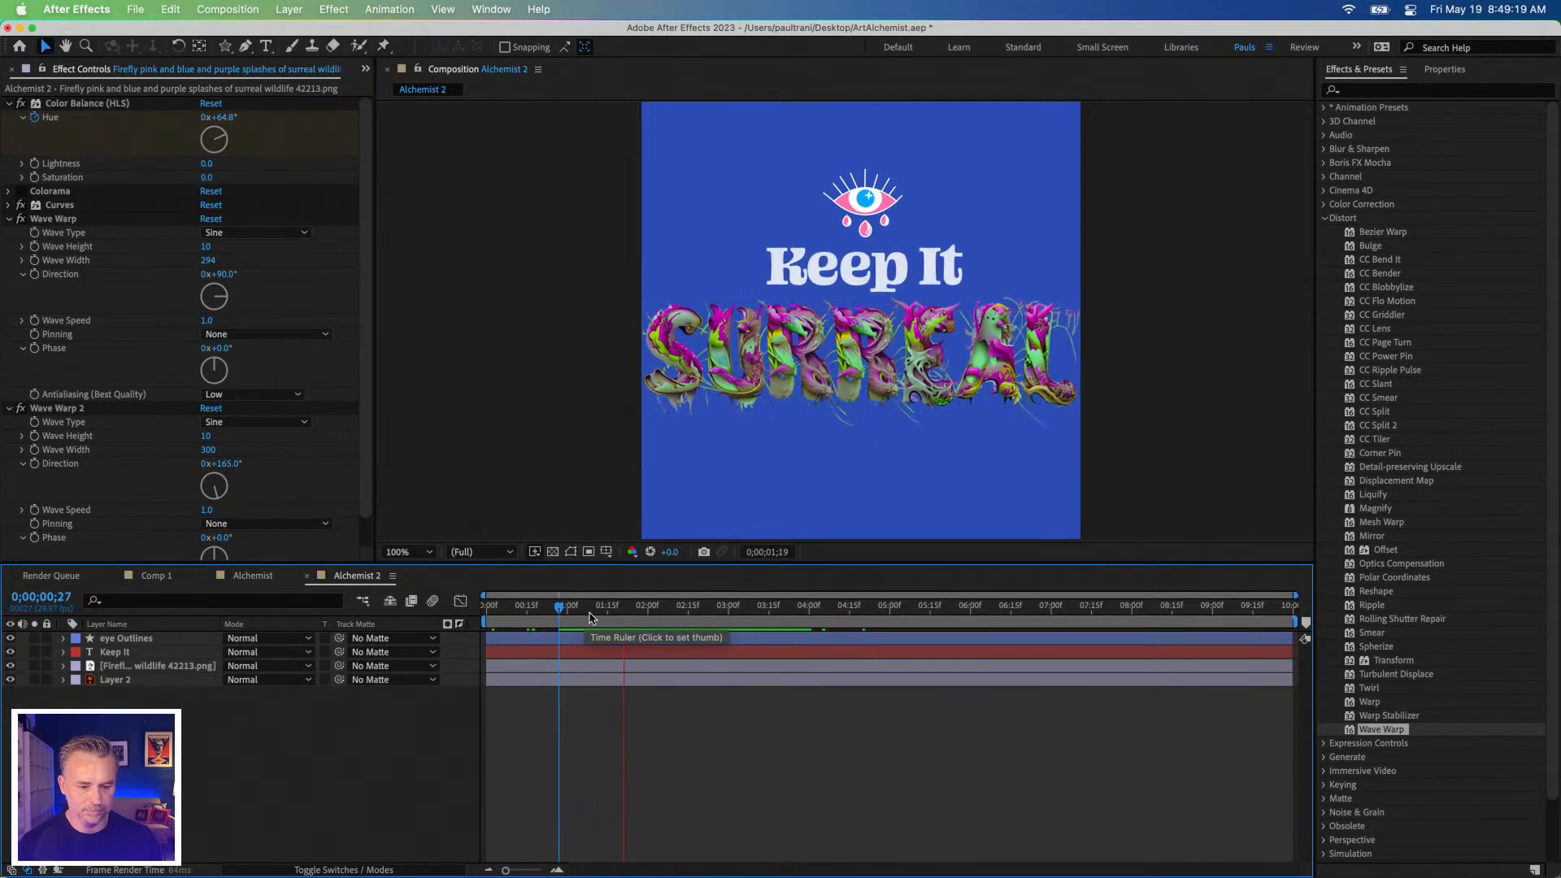
key("space")
Switch to the Alchemist composition, scrub through it, and preview the animation from 0;00;01;29.
left_click(253, 576)
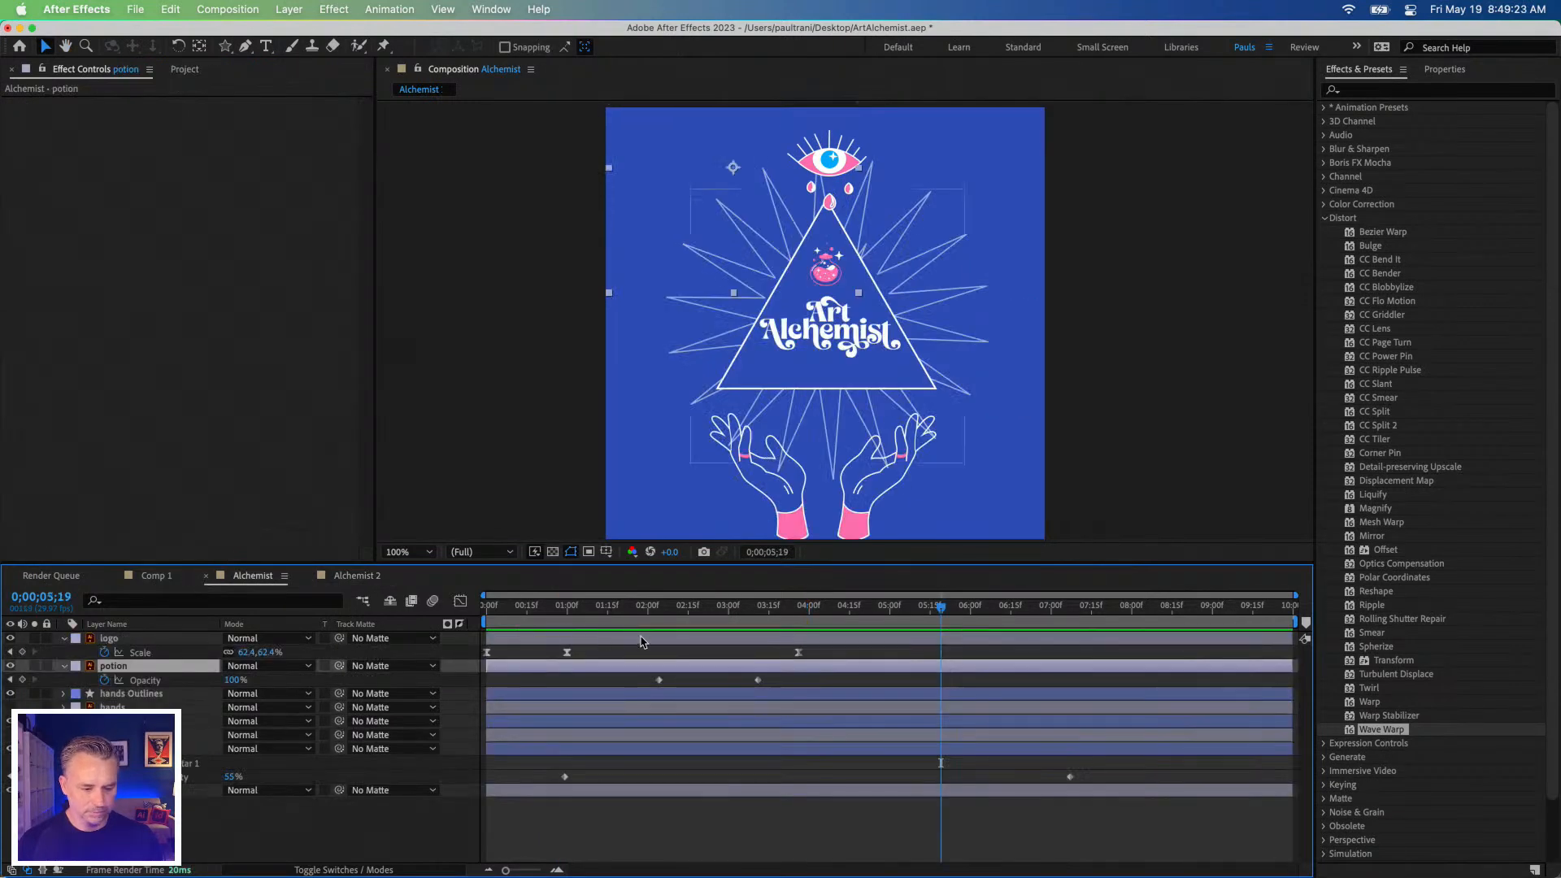
left_click_drag(638, 610, 1133, 610)
left_click(647, 612)
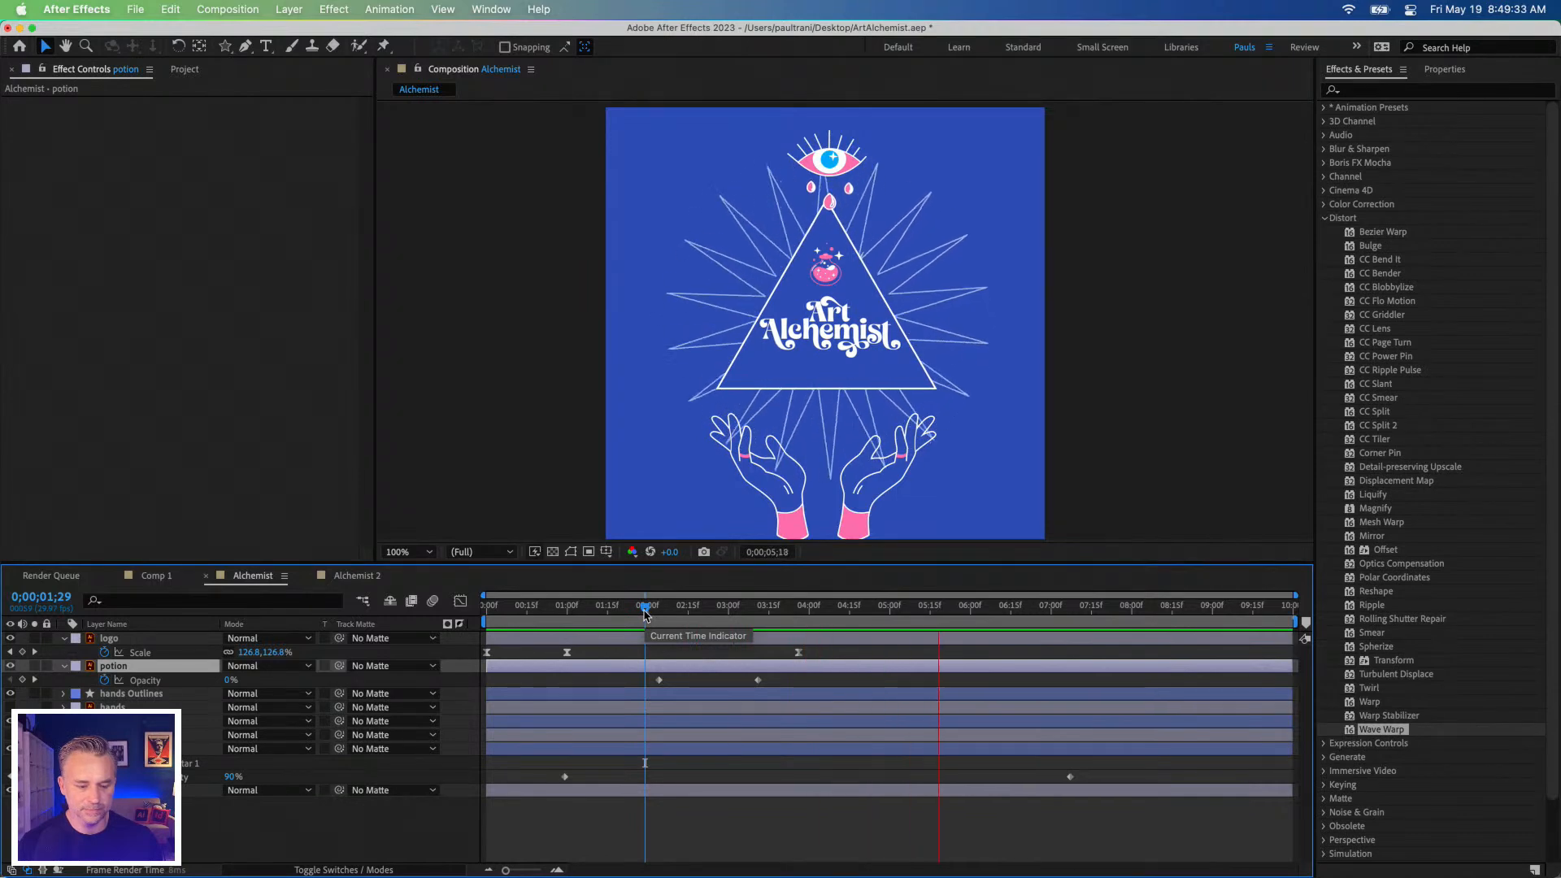
key("space")
Duplicate the Alchemist composition in the project.
left_click(170, 71)
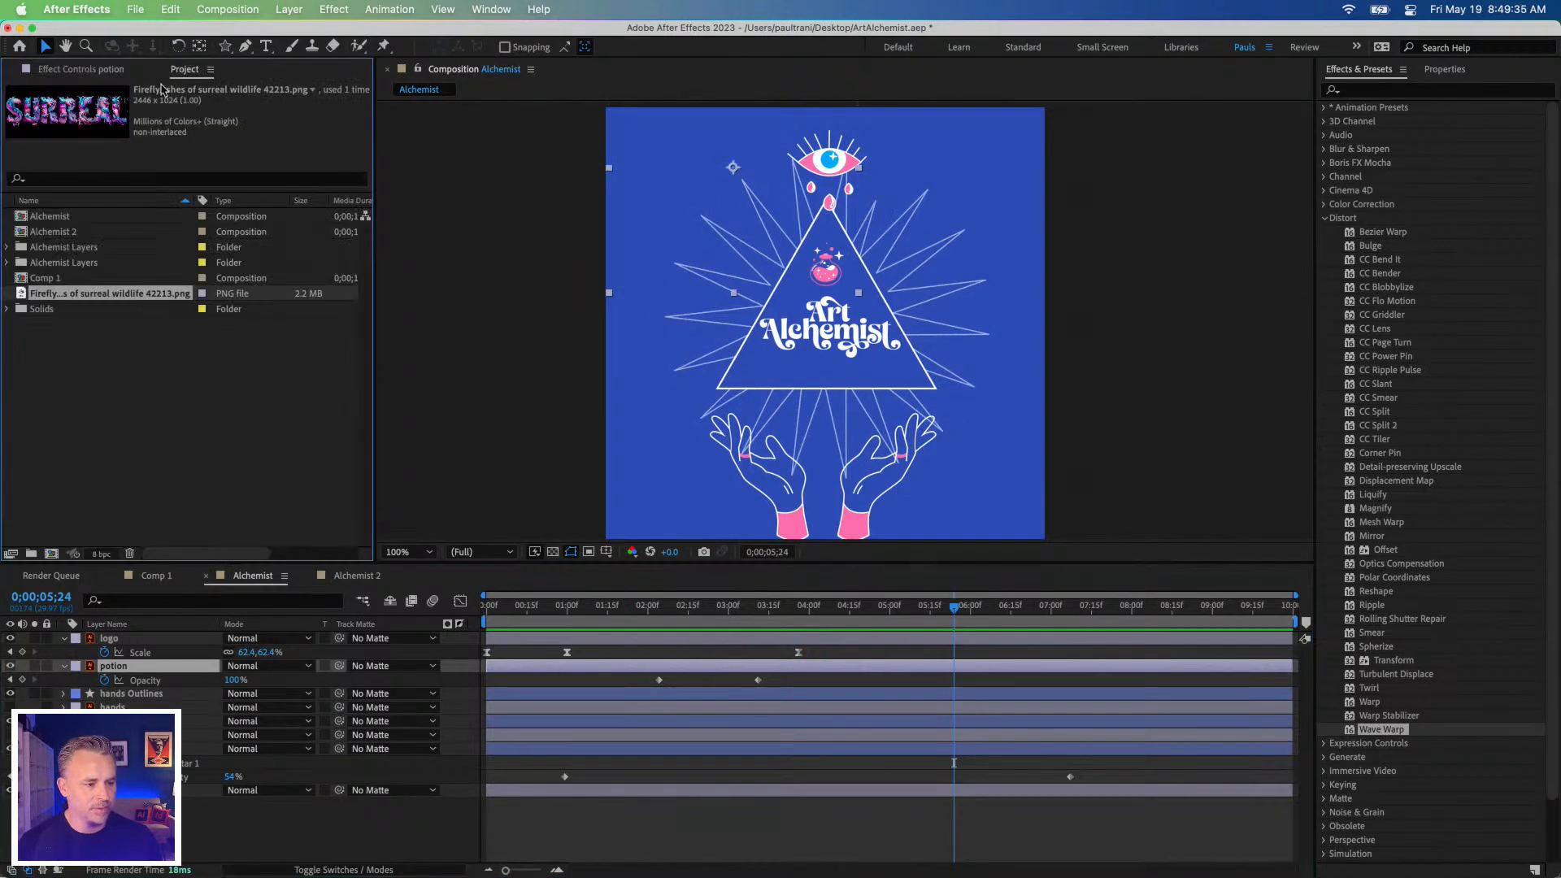
left_click(34, 217)
right_click(34, 220)
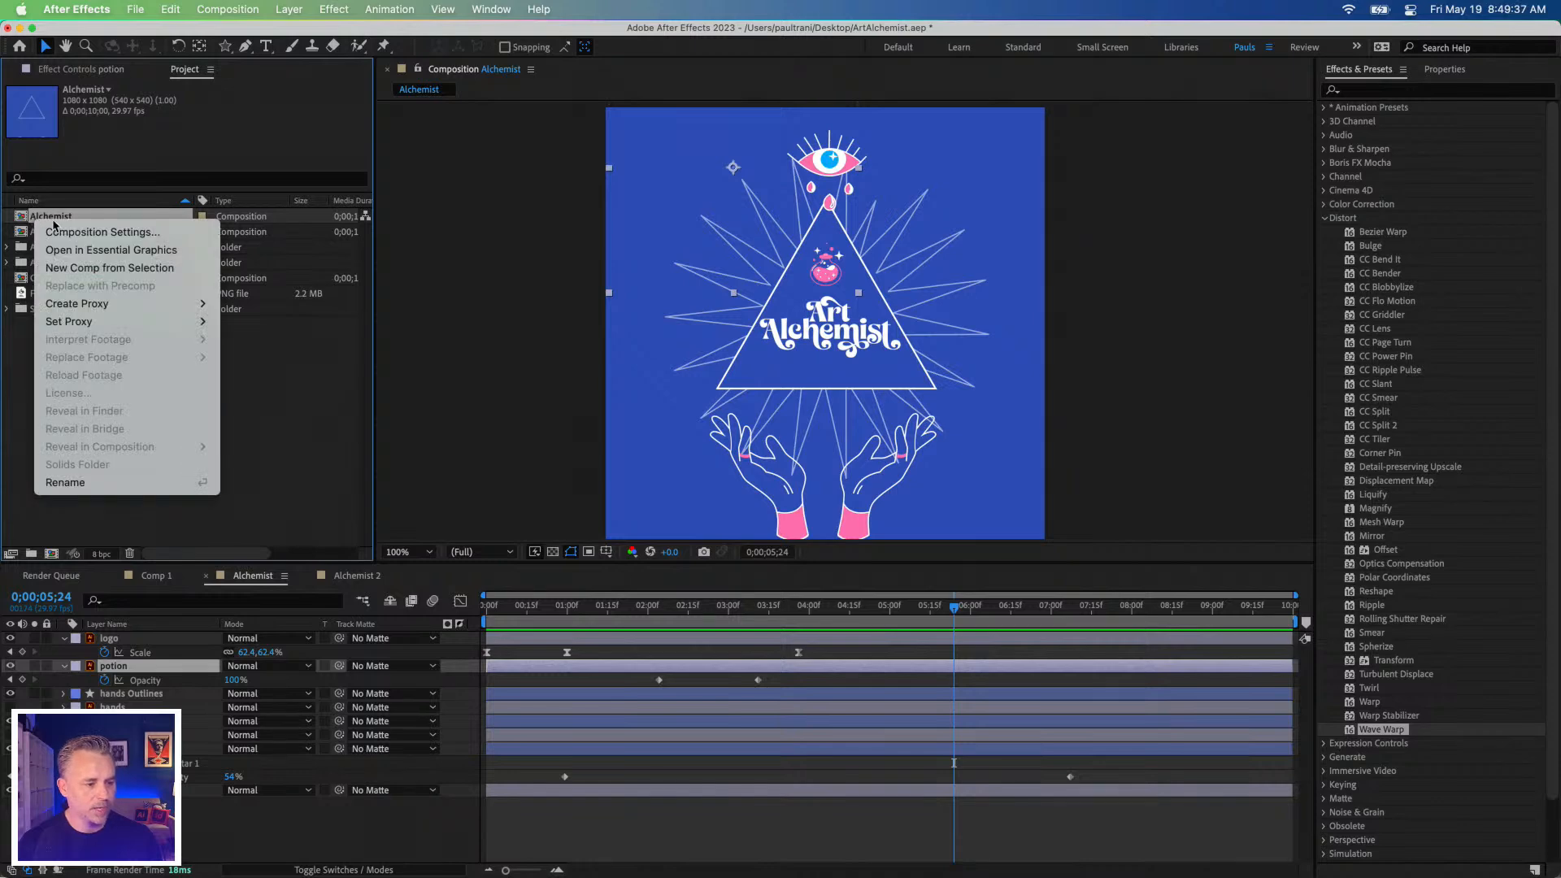
left_click(22, 221)
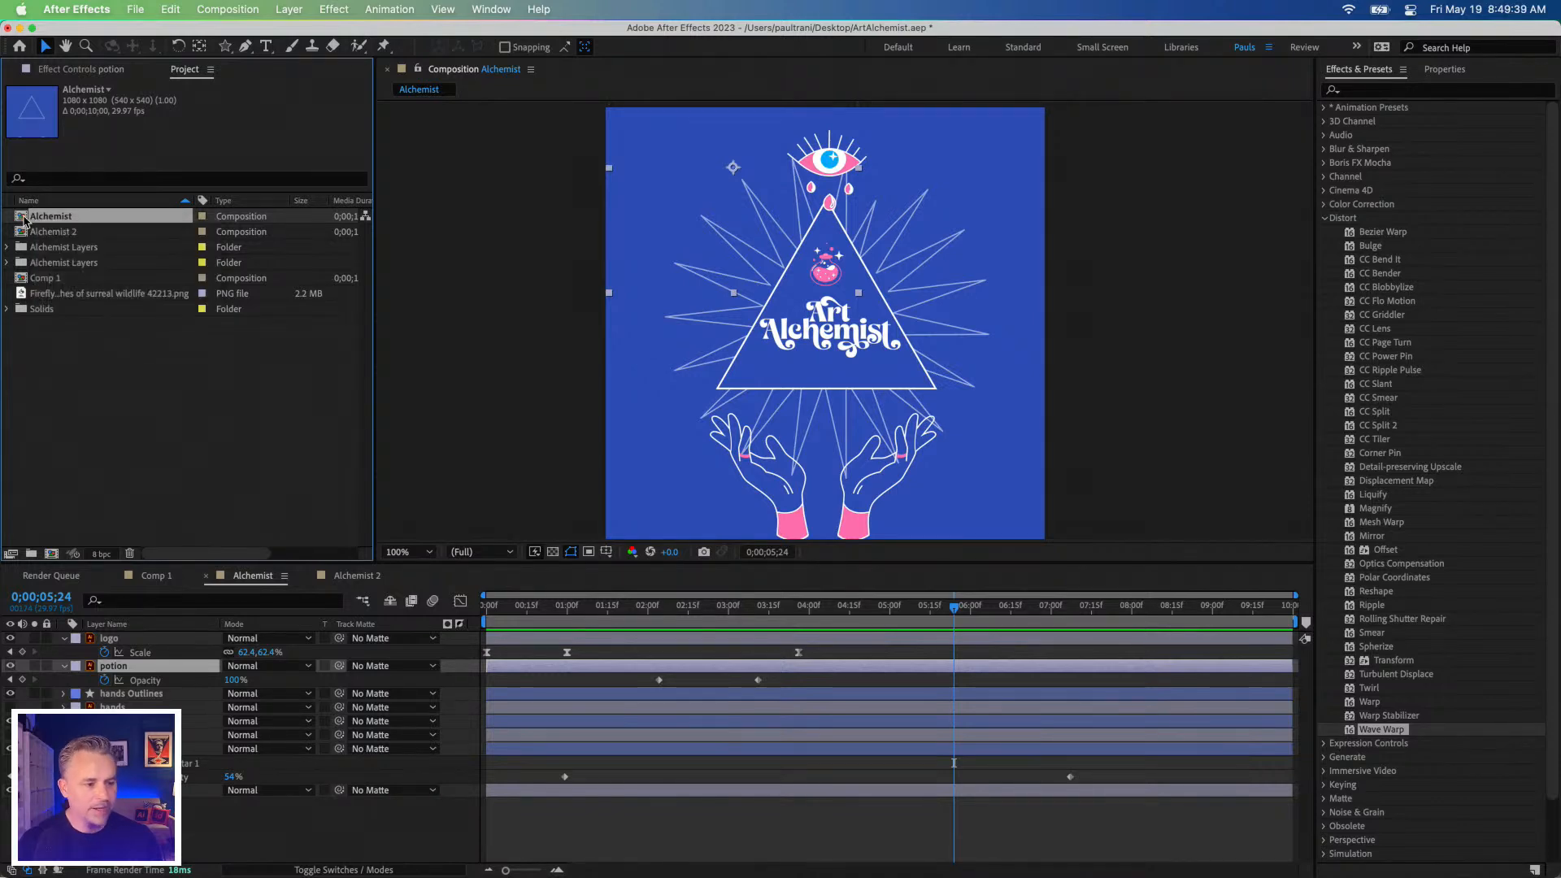
right_click(24, 220)
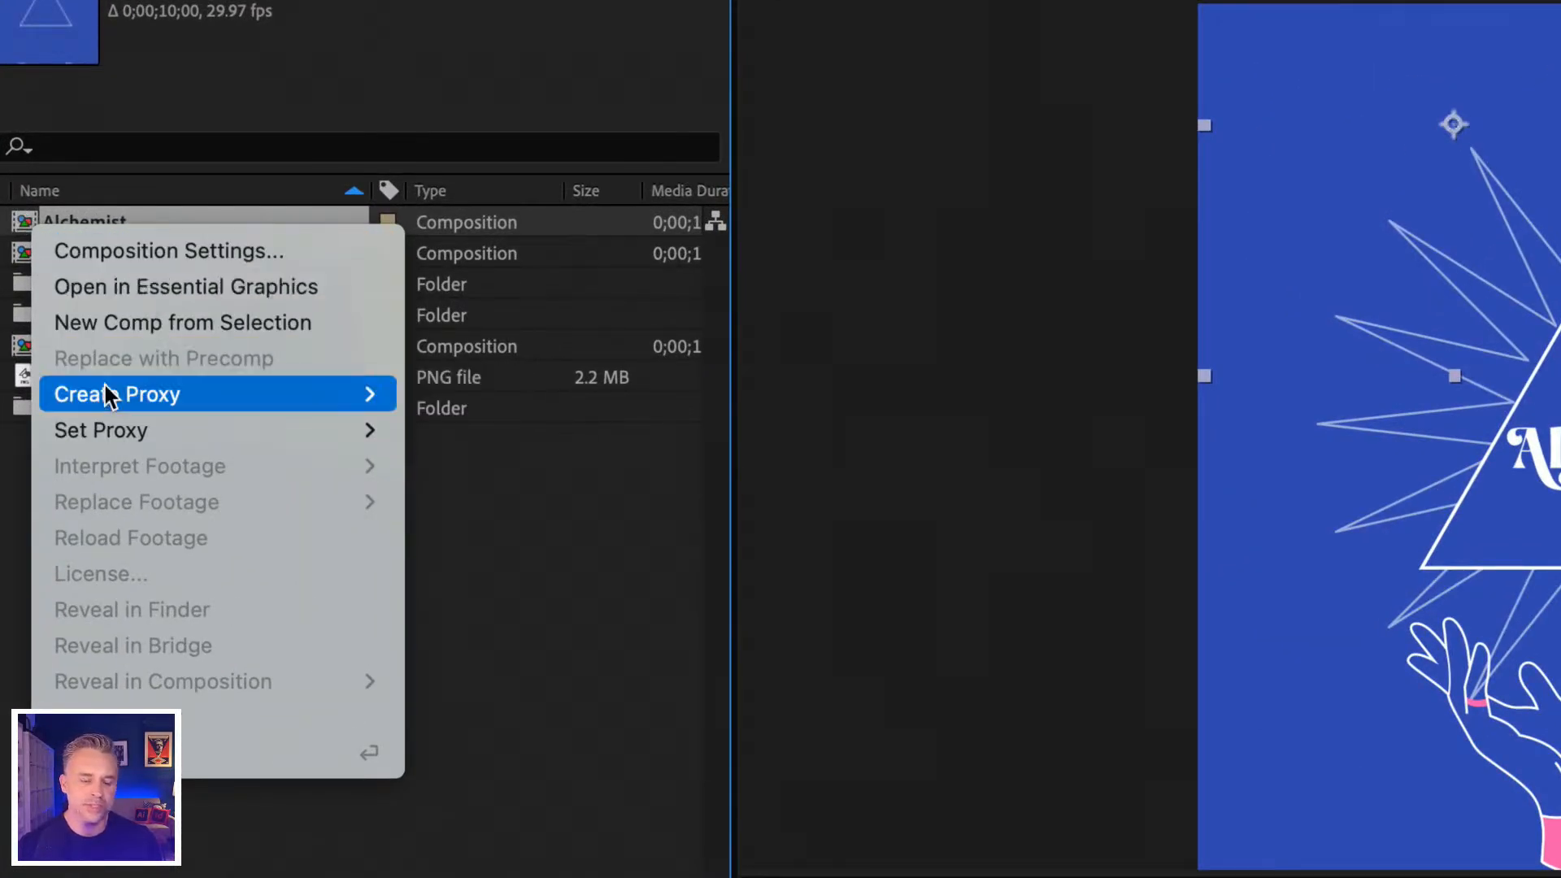
left_click(534, 573)
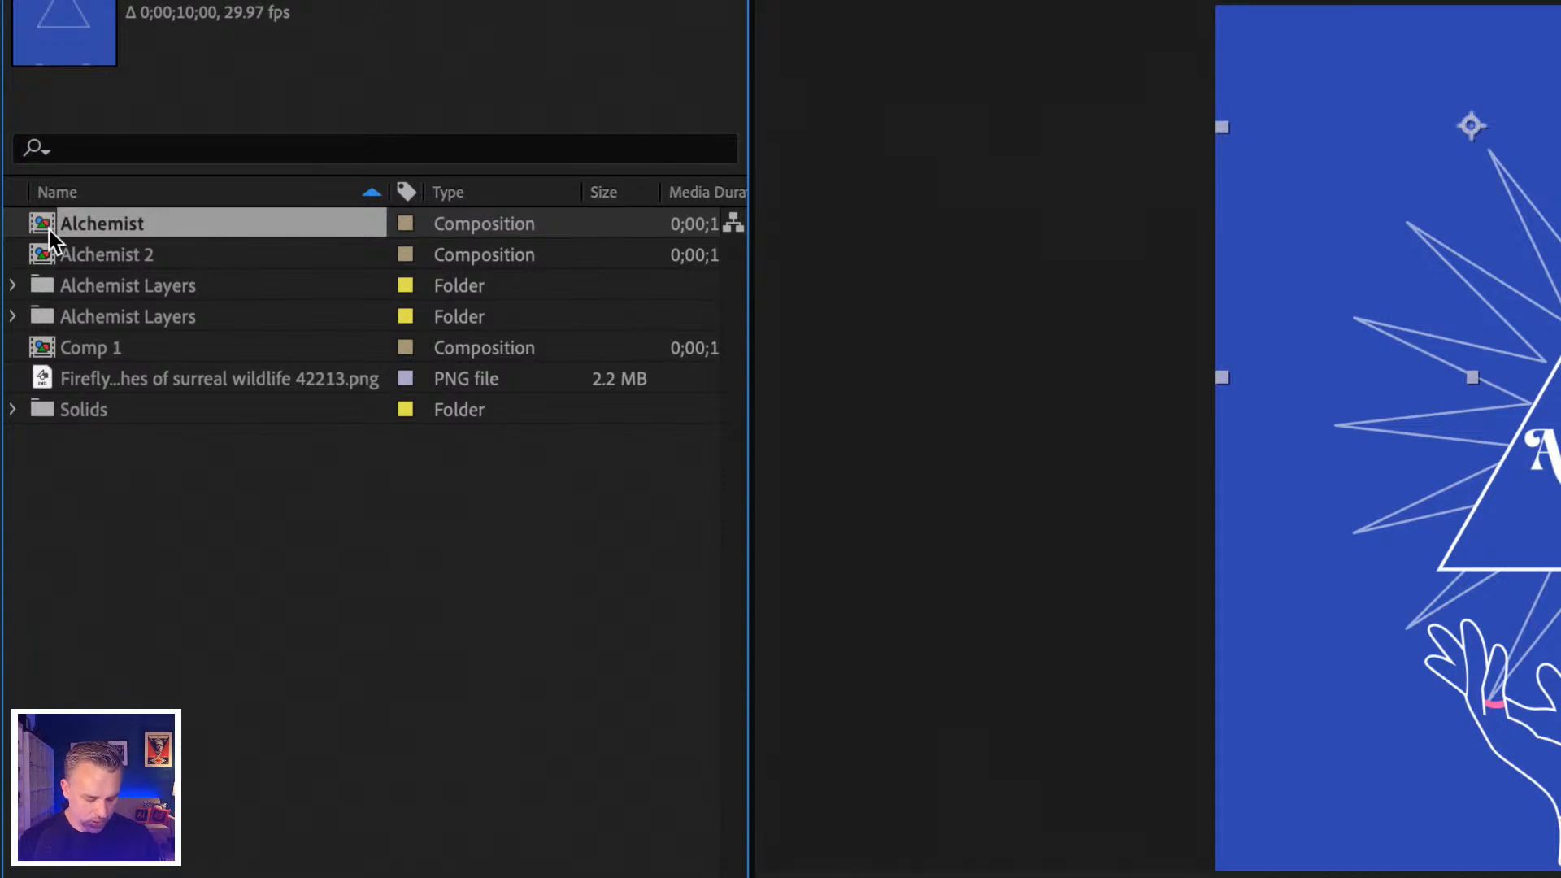
key("ctrl+d")
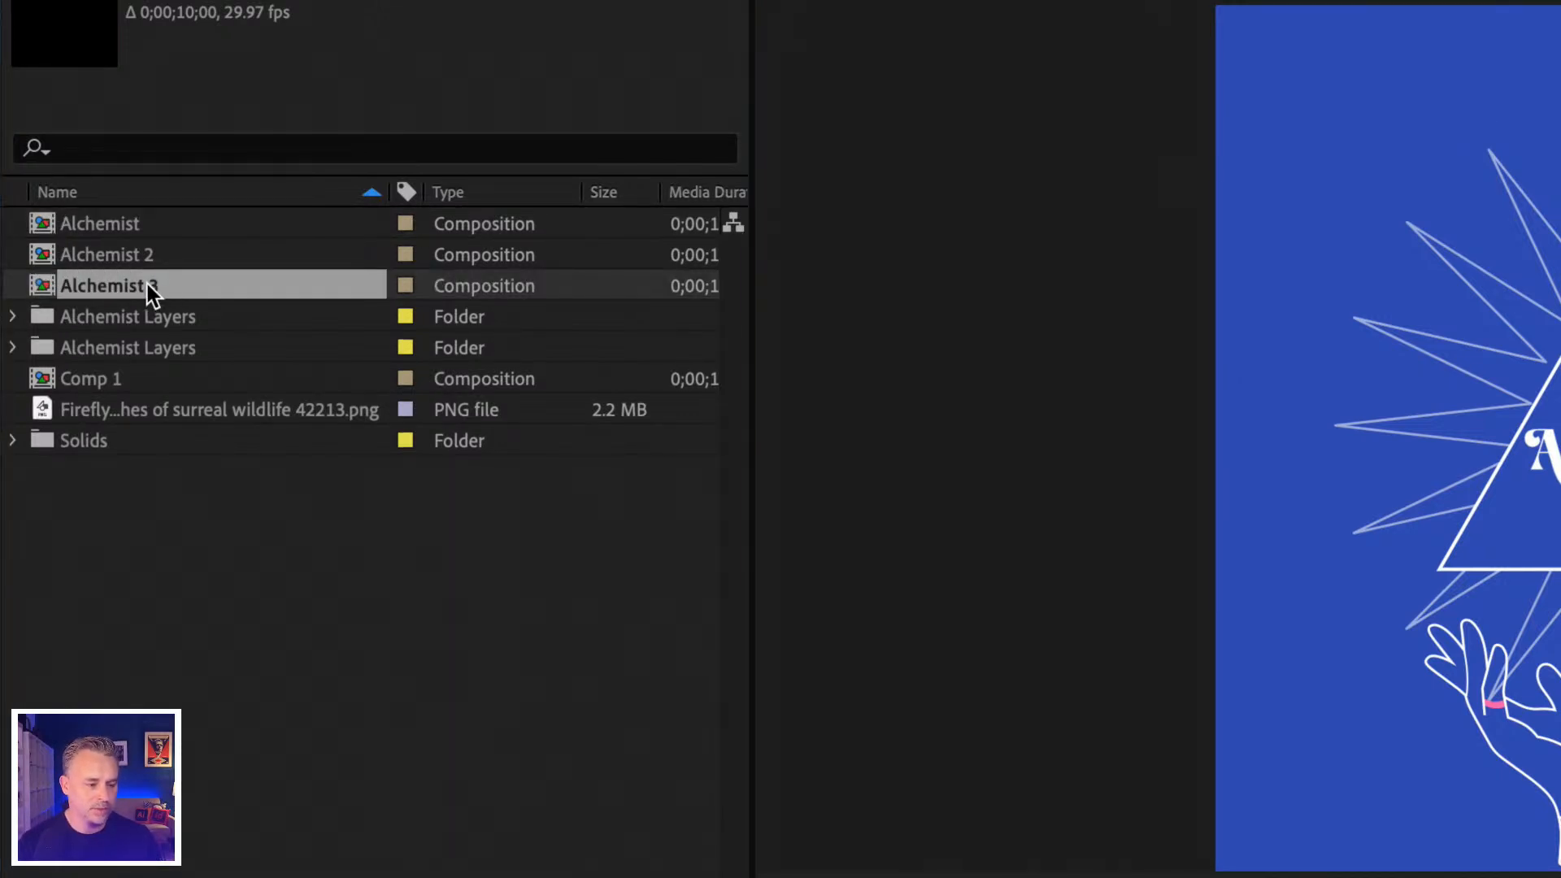
Rename the duplicated composition as AlchemistFinal.
key("Return")
left_click(179, 286)
key("BackSpace")
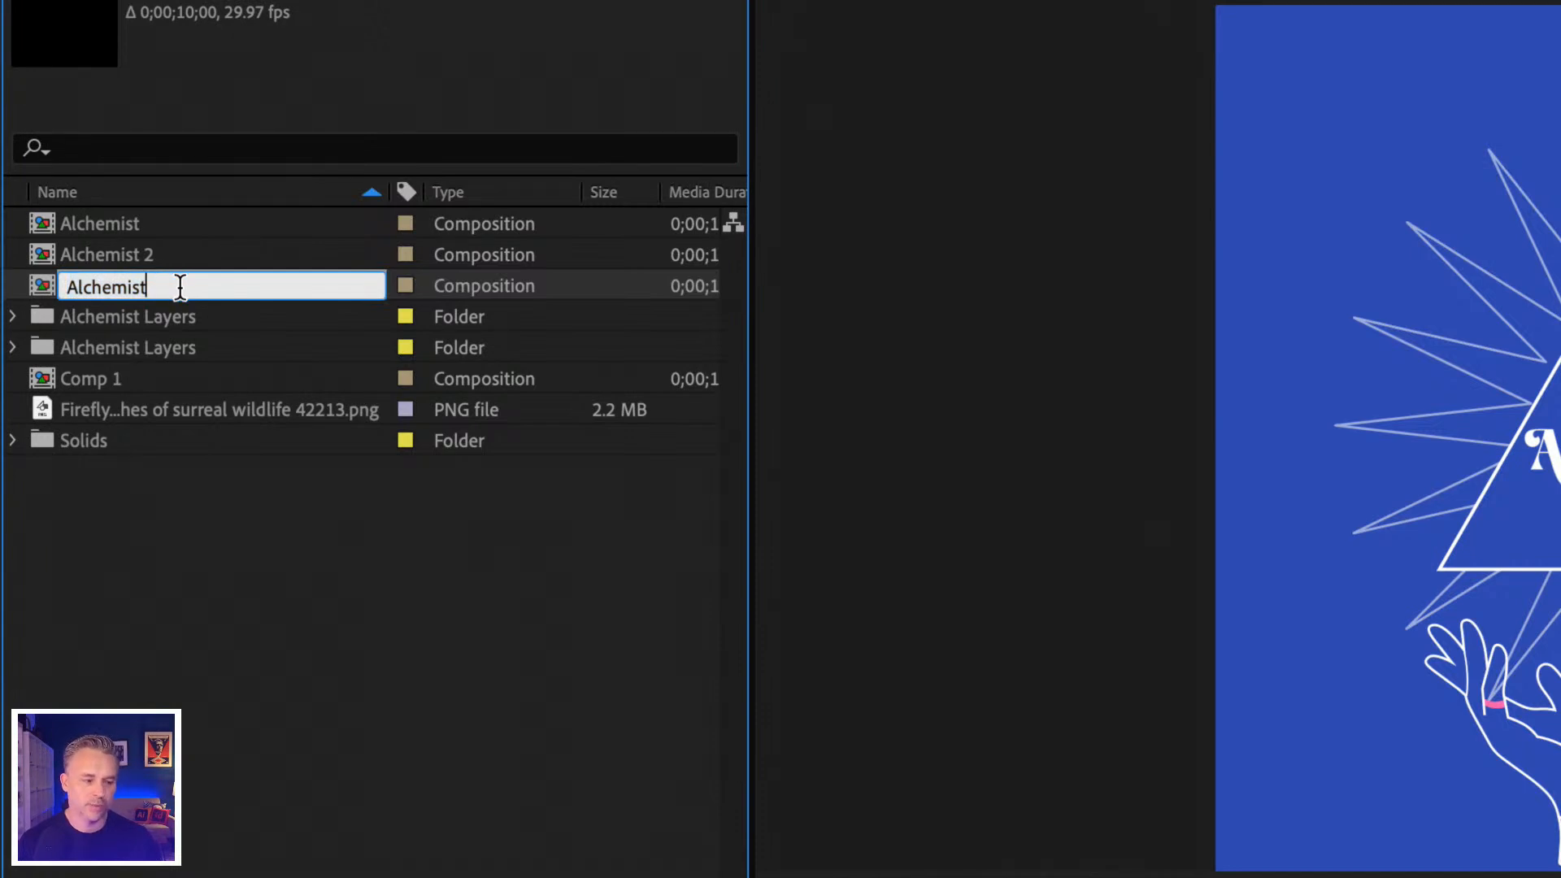
type("Final")
key("Return")
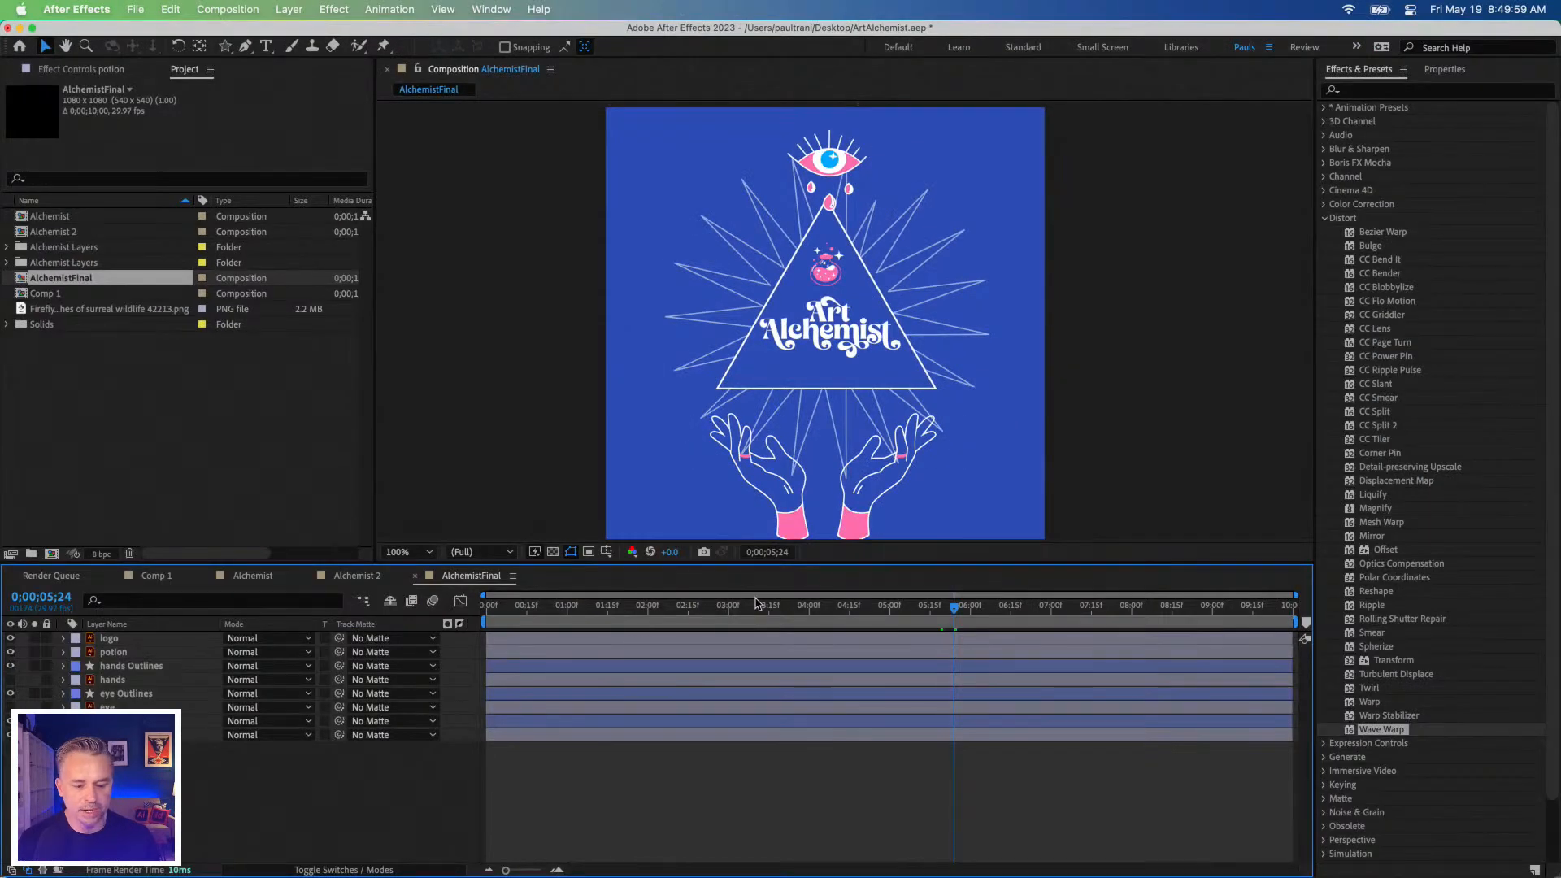
Open the AlchemistFinal composition at 0;00;06;06 and delete the redundant hands and eye artwork layers, keeping their Outlines versions.
left_click_drag(756, 603, 989, 616)
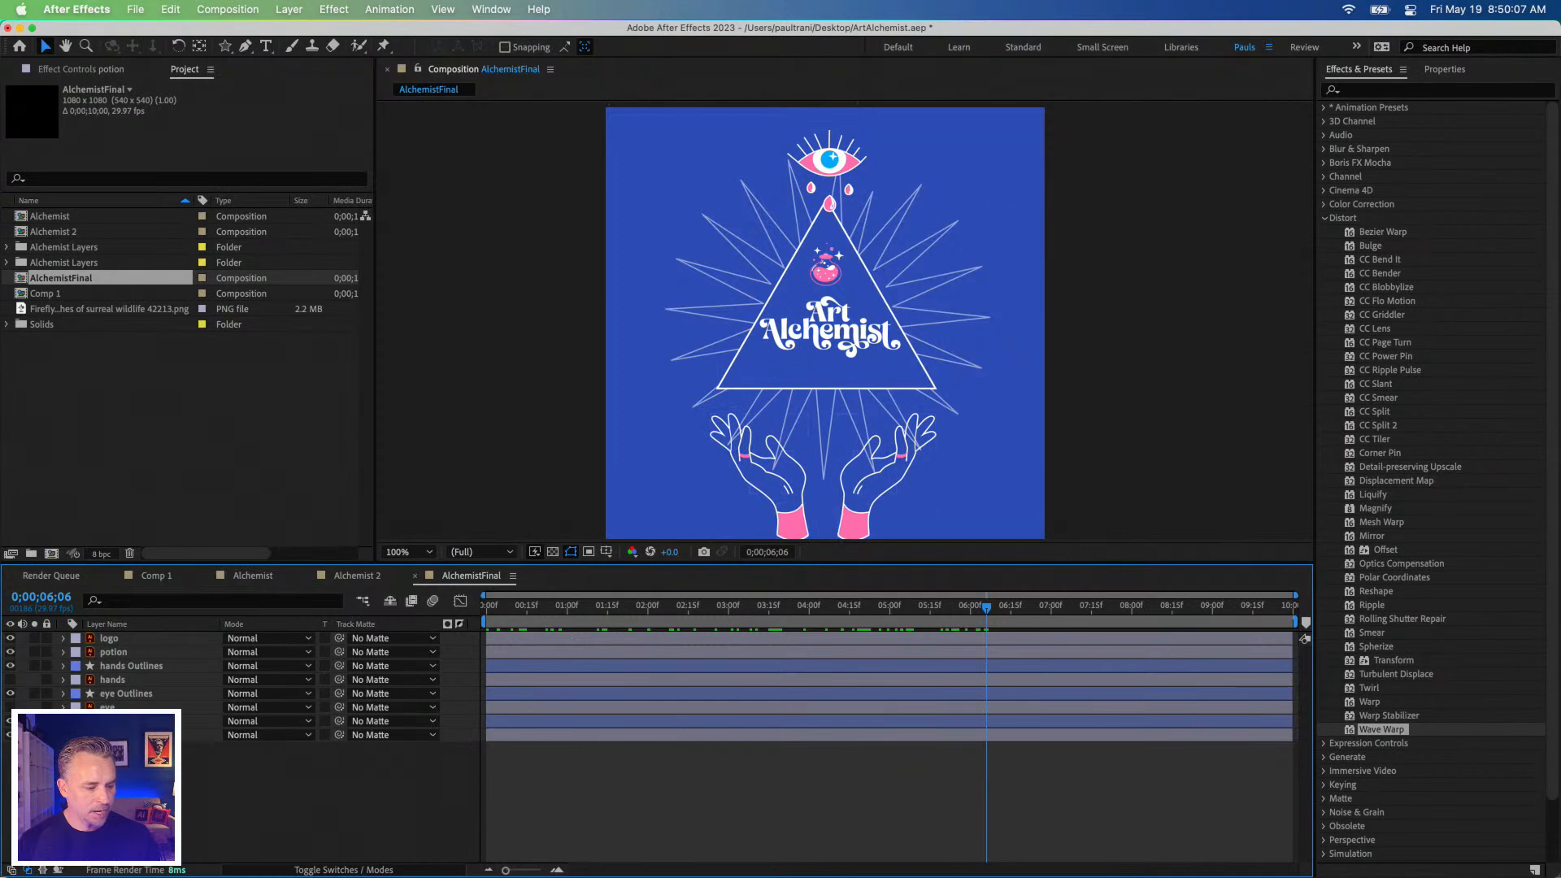
left_click(114, 695)
left_click(118, 706)
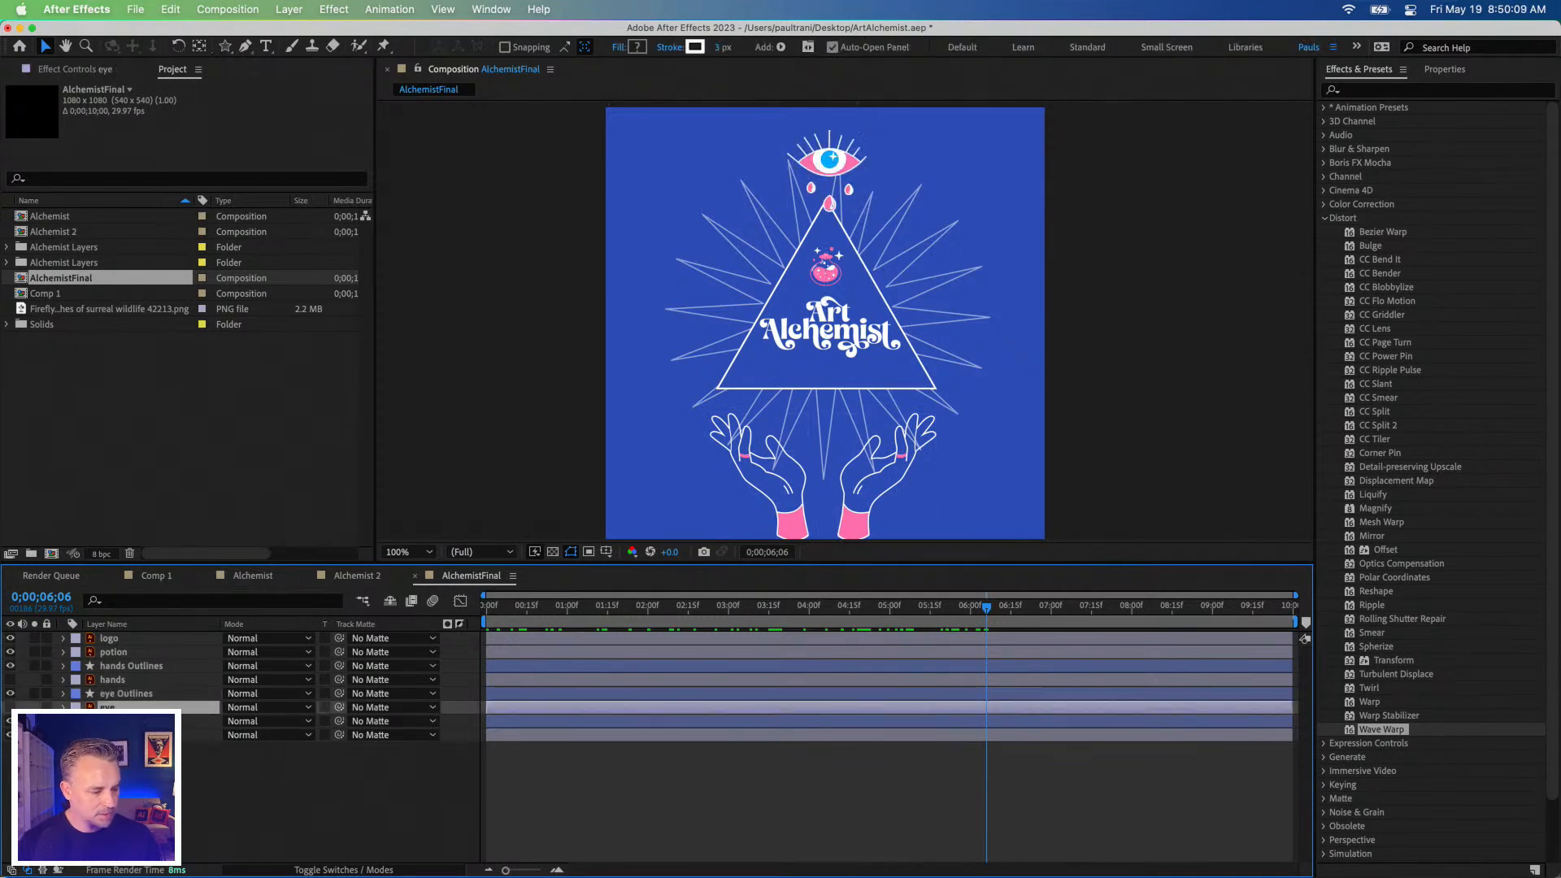
left_click(118, 680, "super")
key("Delete")
Inspect the eye Outlines layer's keyframes and toggle Shape Layer 1's visibility to identify its artwork.
left_click(122, 681)
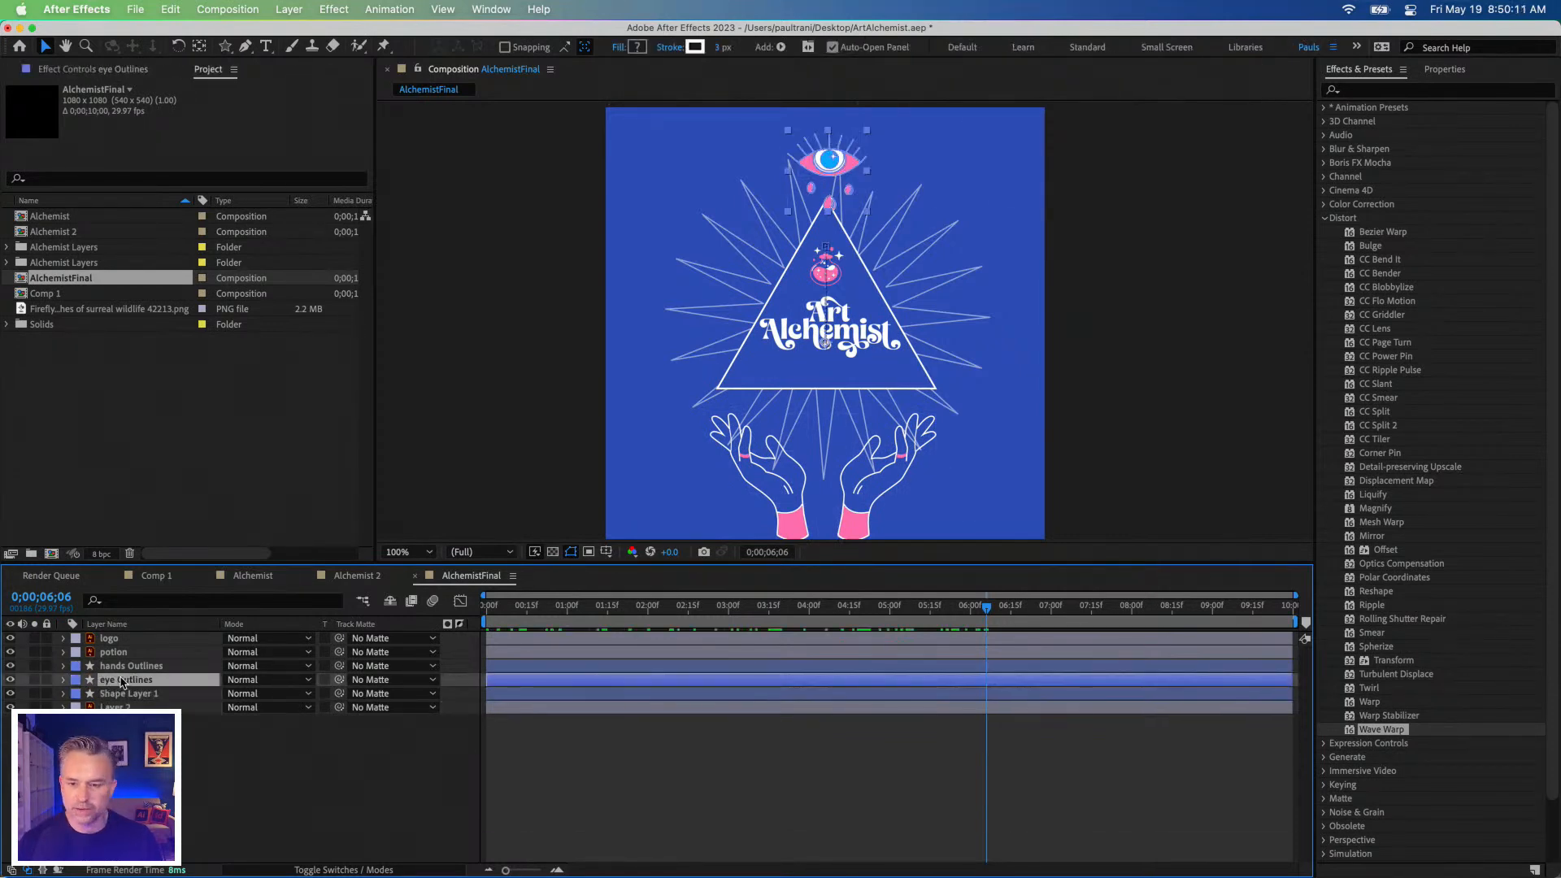
key("u")
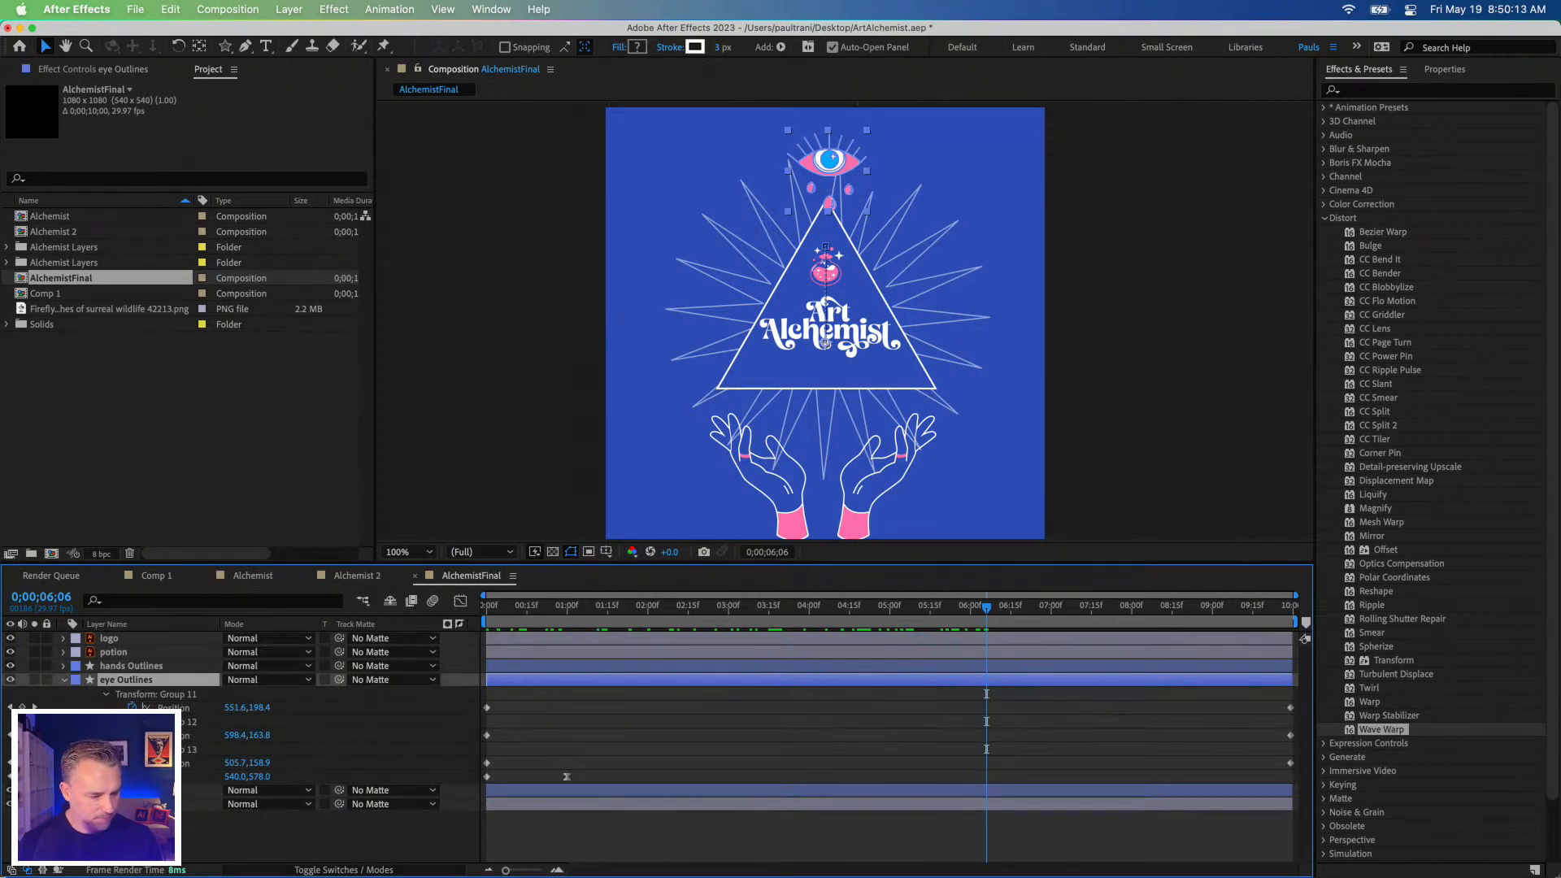
key("u")
left_click(118, 695)
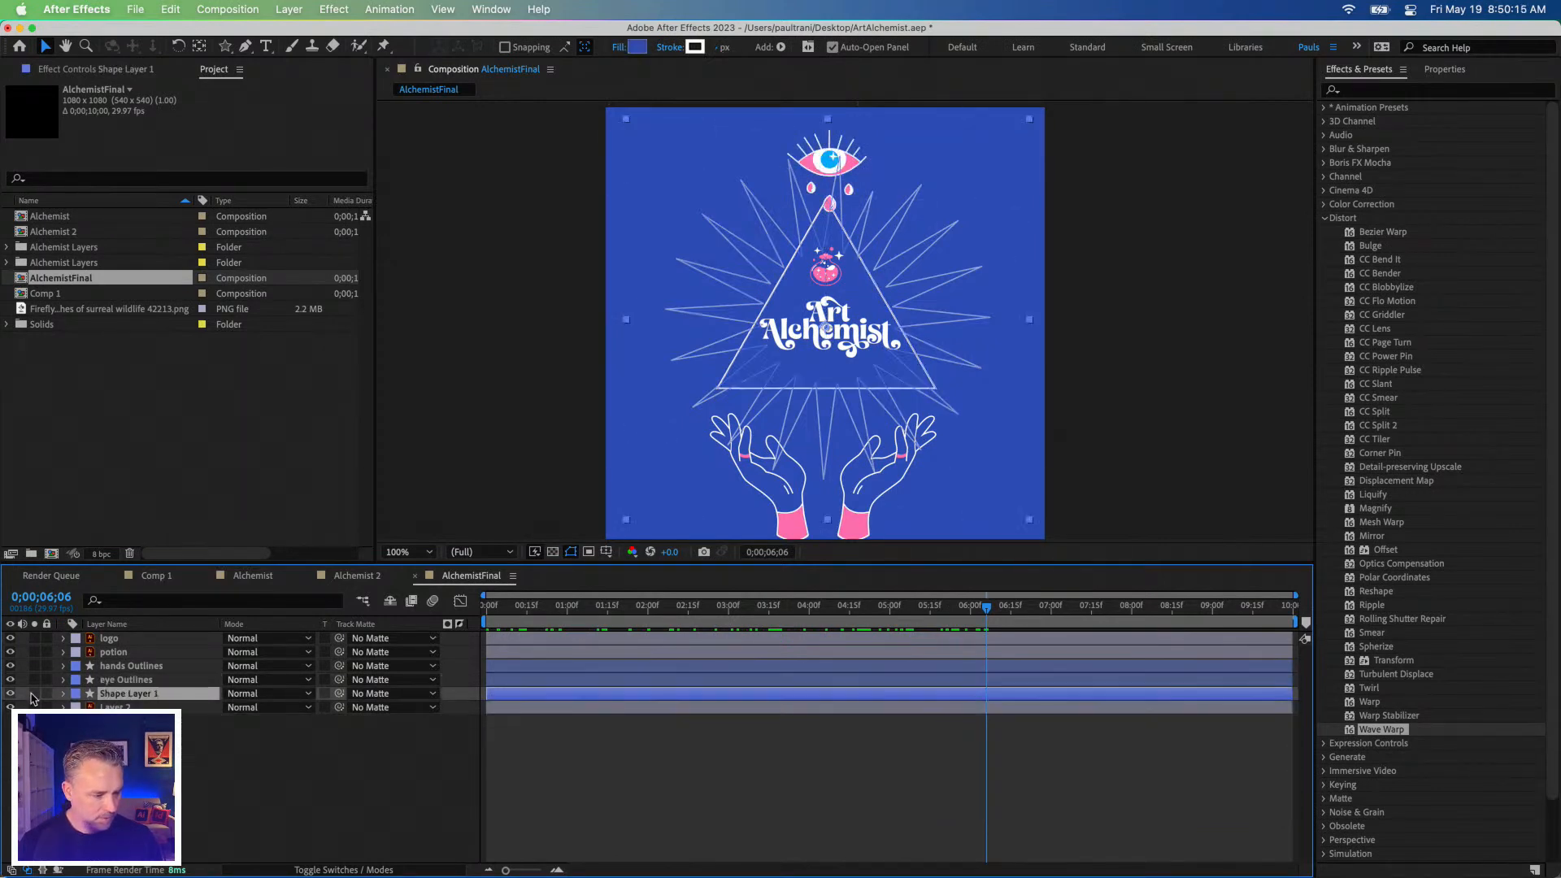
left_click(11, 694)
left_click(10, 693)
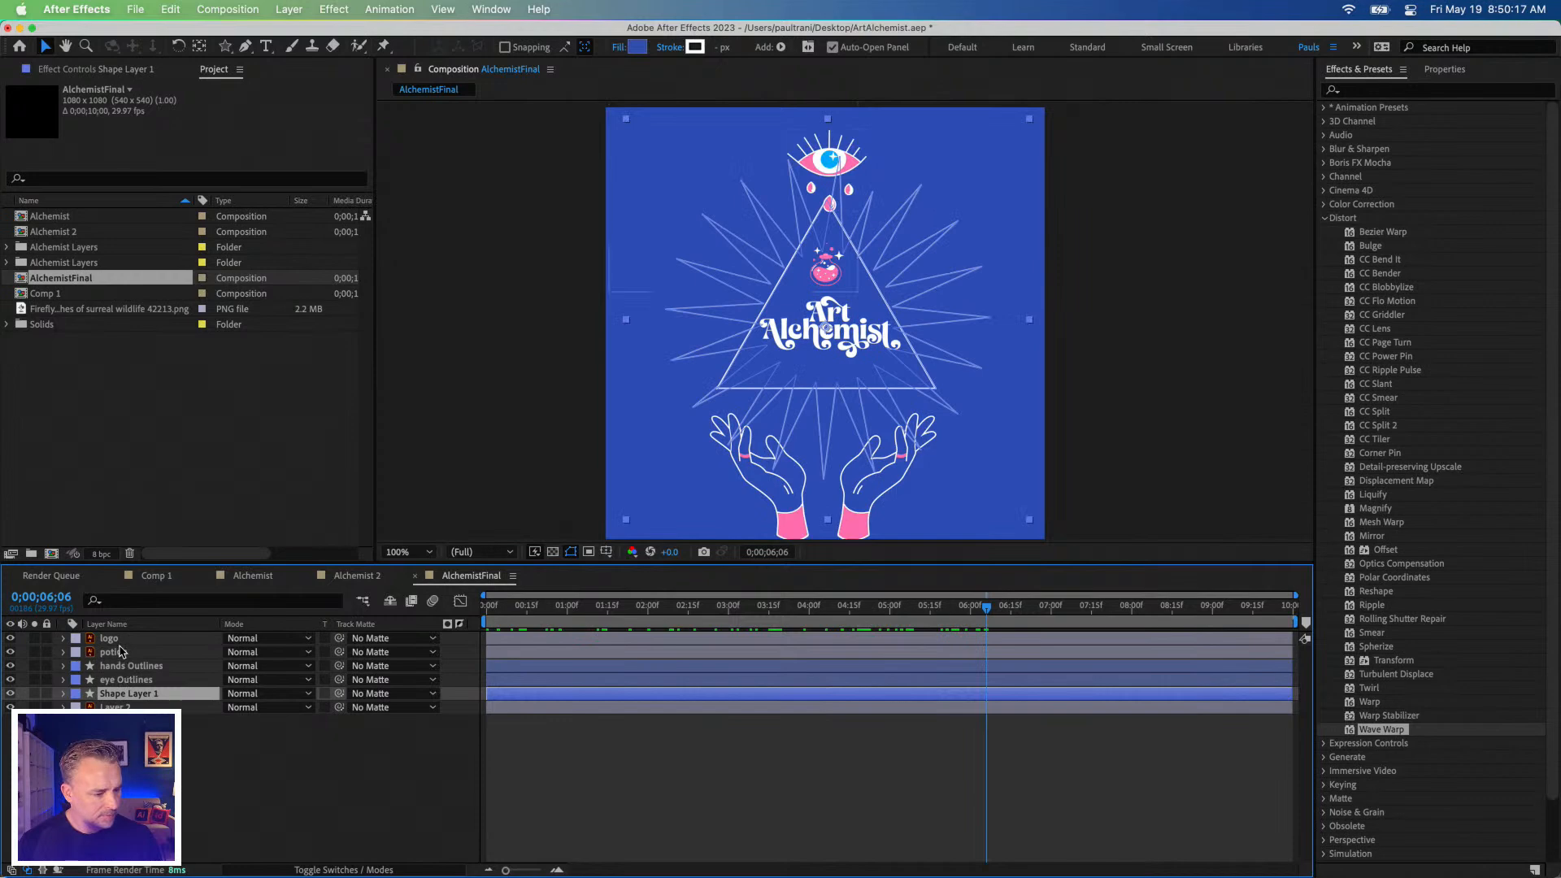
left_click(120, 654)
Add a 100% Scale keyframe for the starburst in Shape Layer 1 at about 0;00;04;00 and preview from the start.
left_click(117, 695)
key("u")
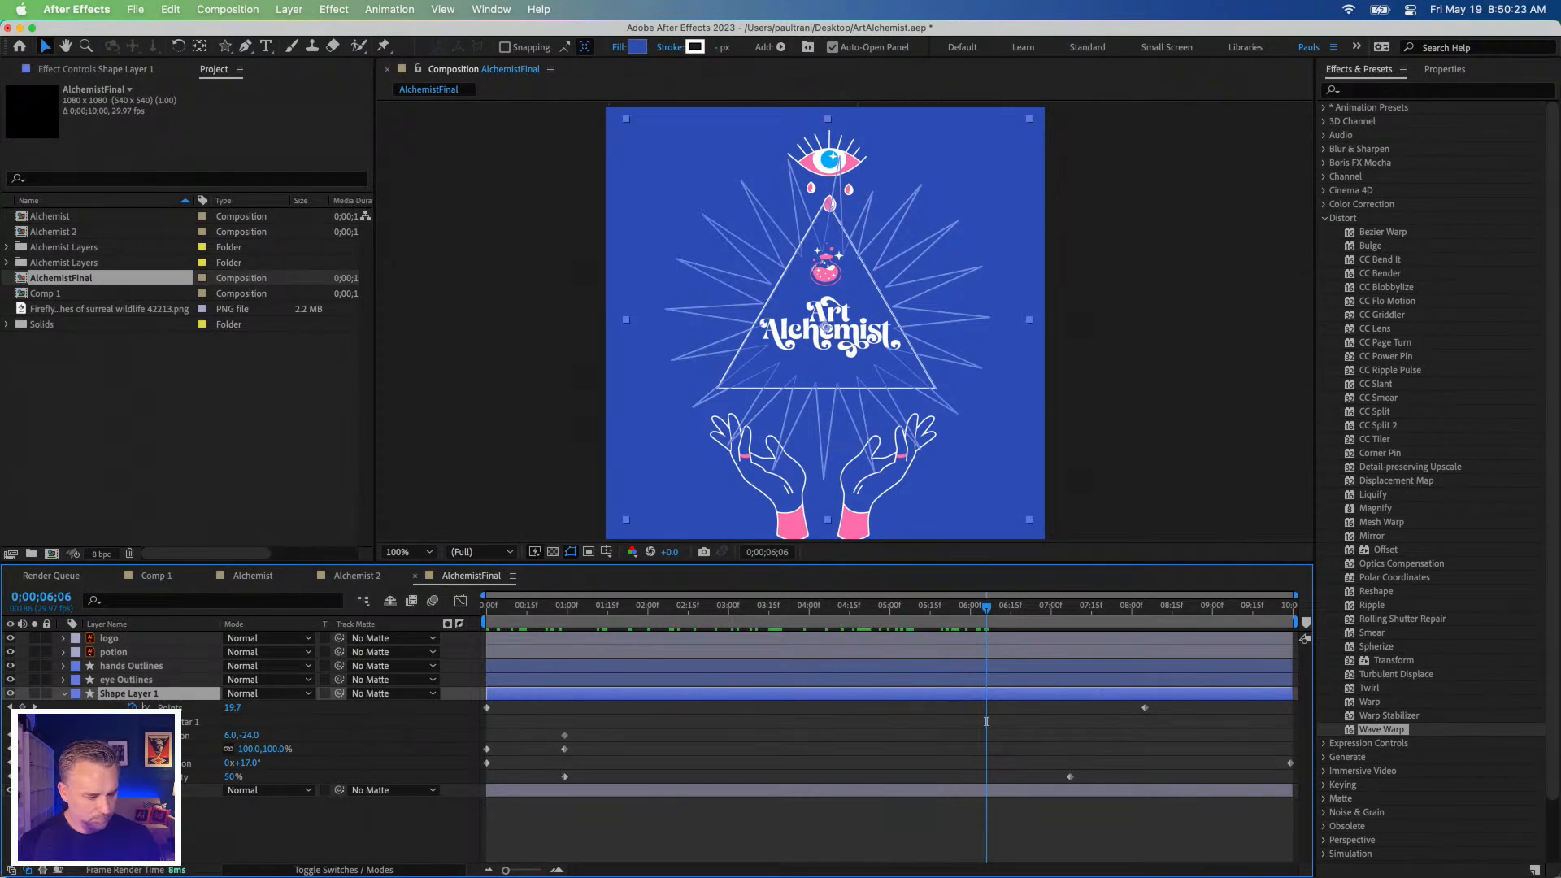
left_click(987, 749)
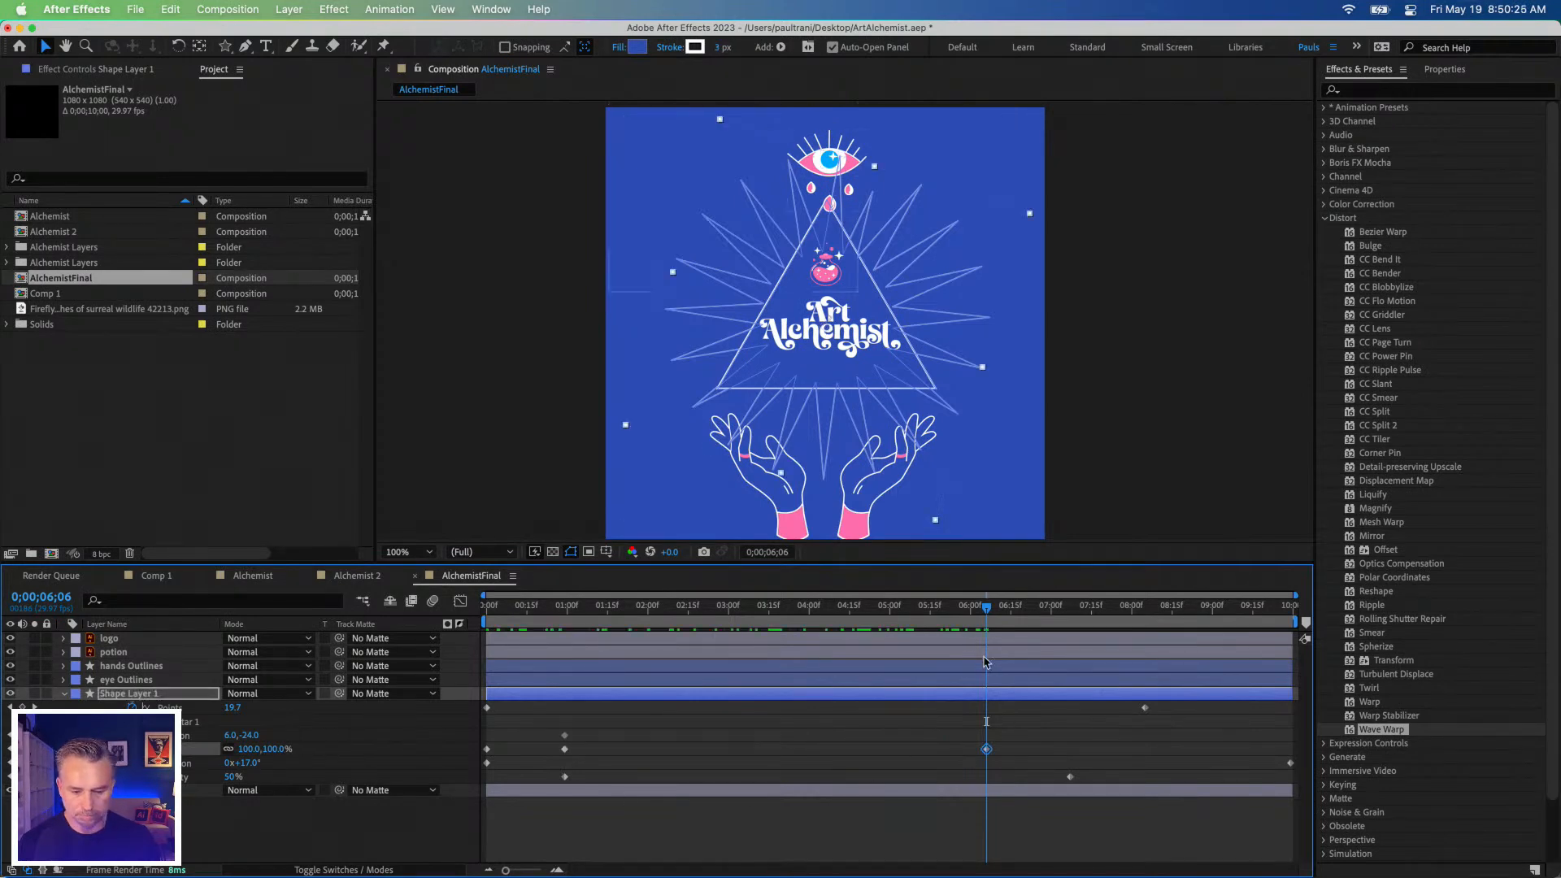
left_click_drag(986, 750, 807, 754)
key("Home")
key("space")
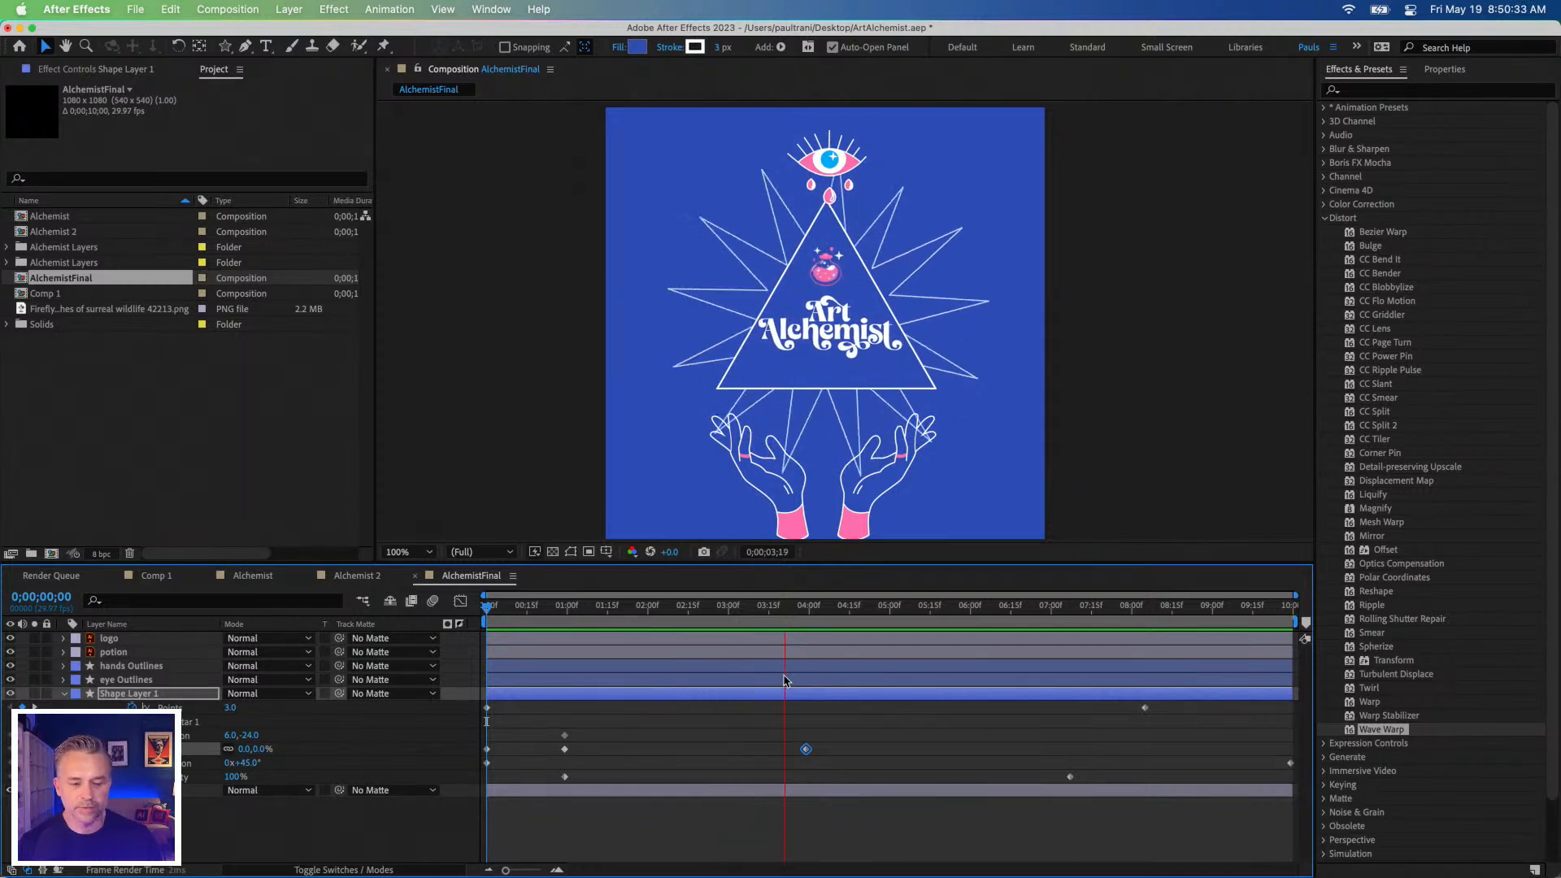
Try scaling only the starburst to 193% at 0;00;04;20, and undo the change.
left_click(818, 609)
left_click_drag(810, 611, 862, 621)
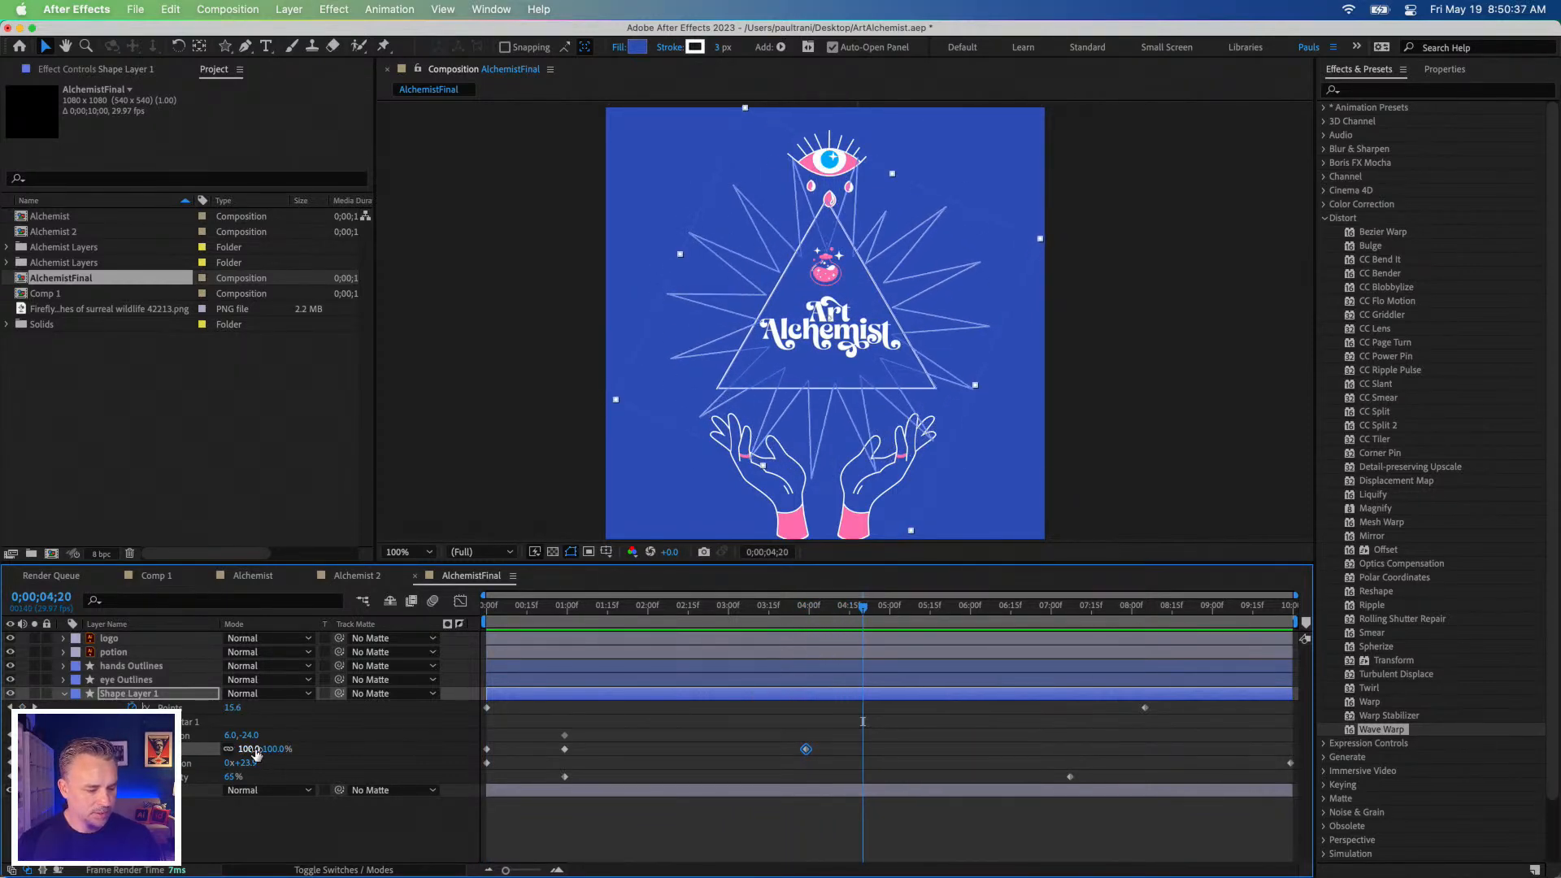
left_click_drag(248, 749, 349, 749)
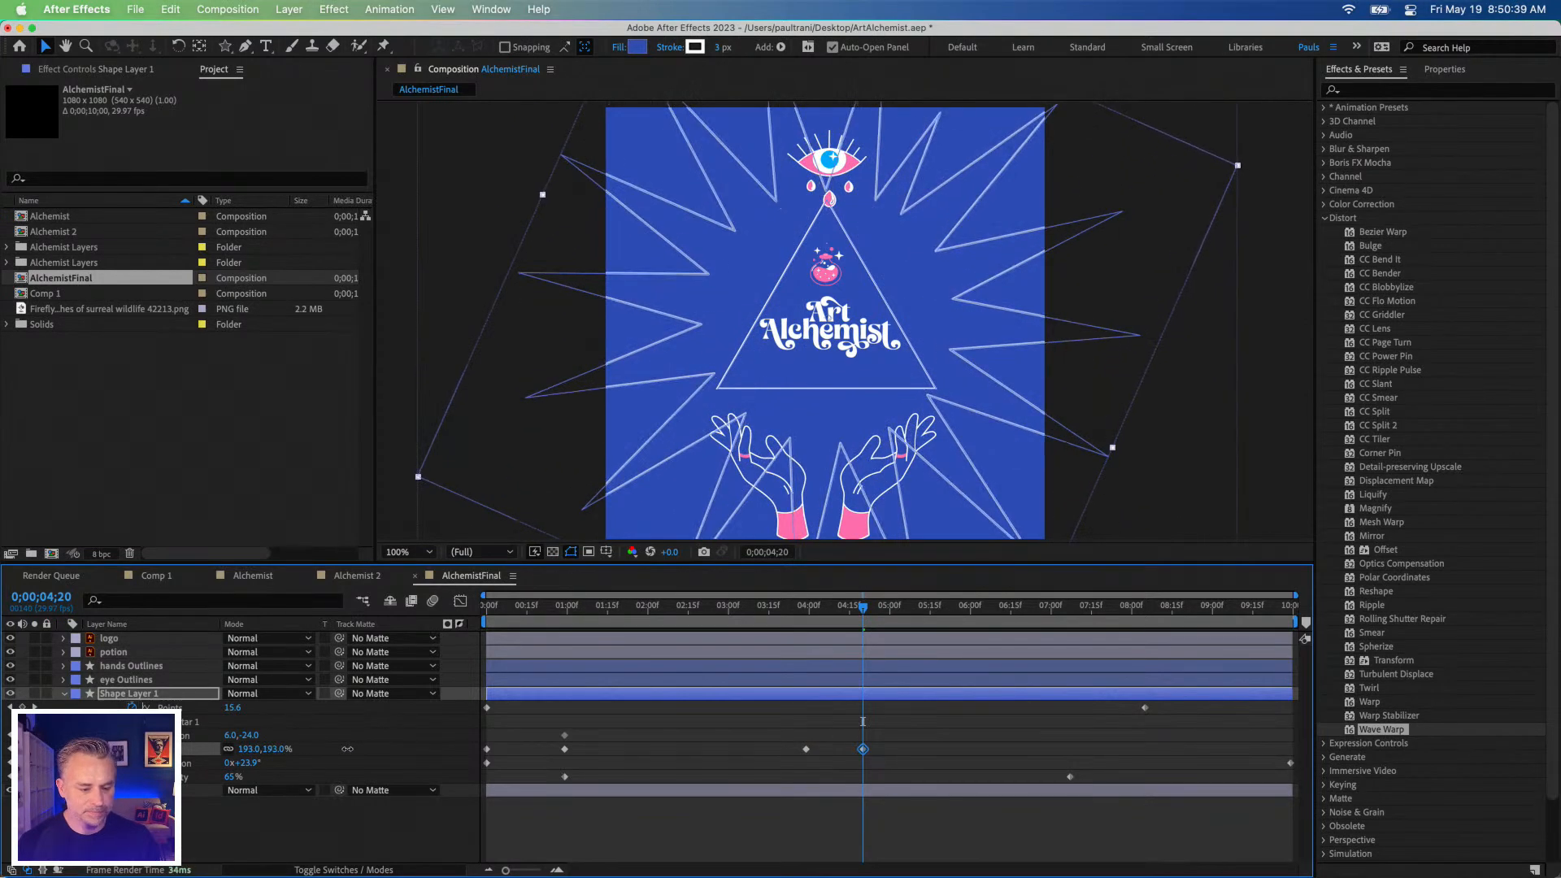
key("super+z")
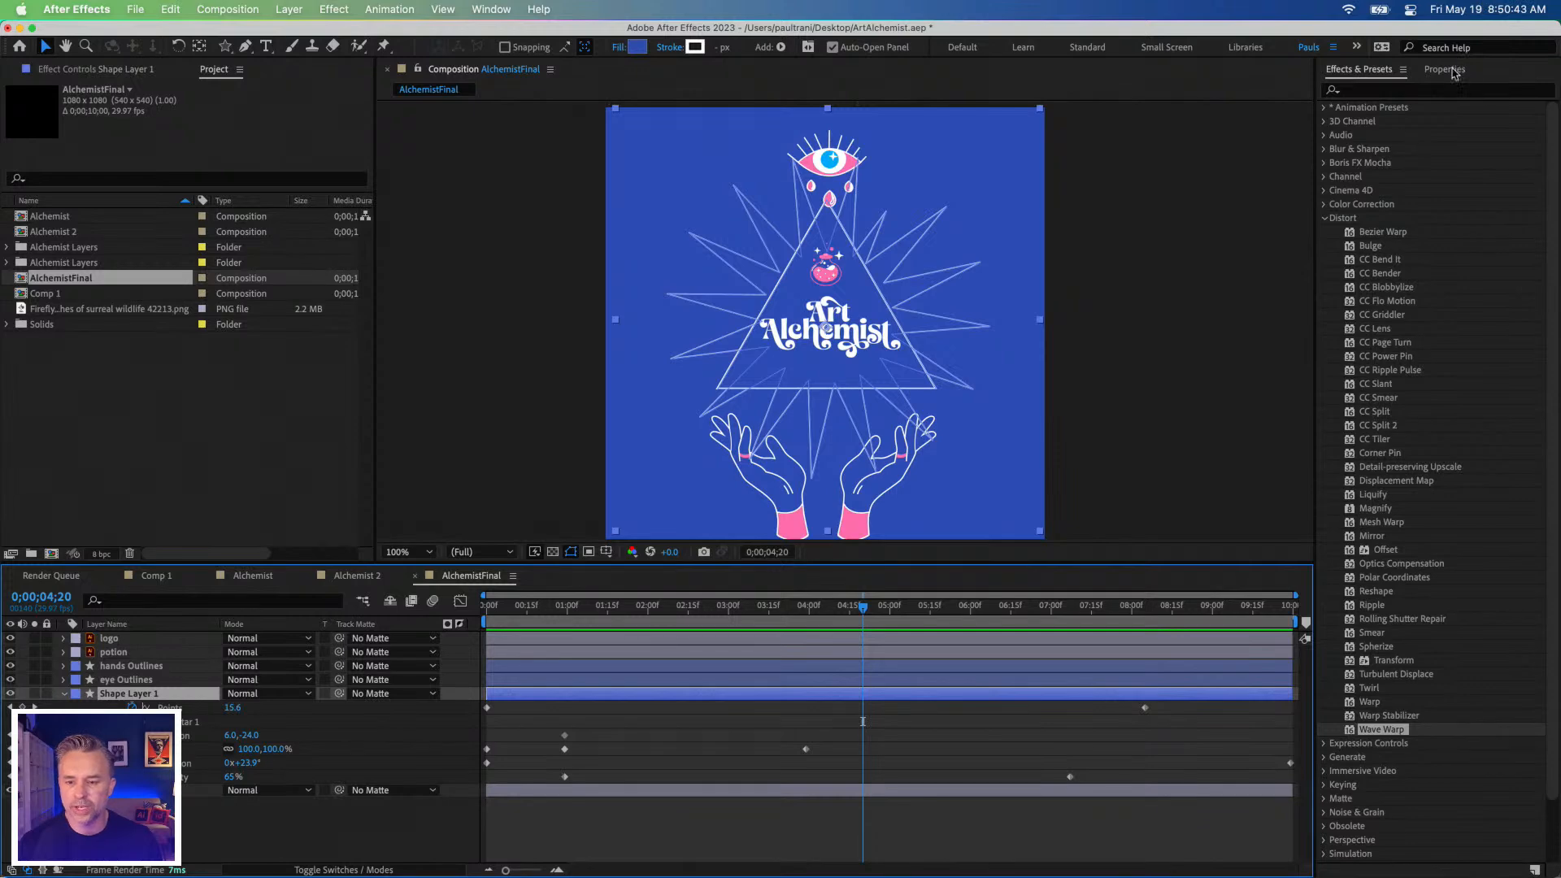
Animate Shape Layer 1's layer Scale from 100% at about 0;00;04;00 to 210% at 0;00;04;20.
left_click(1452, 70)
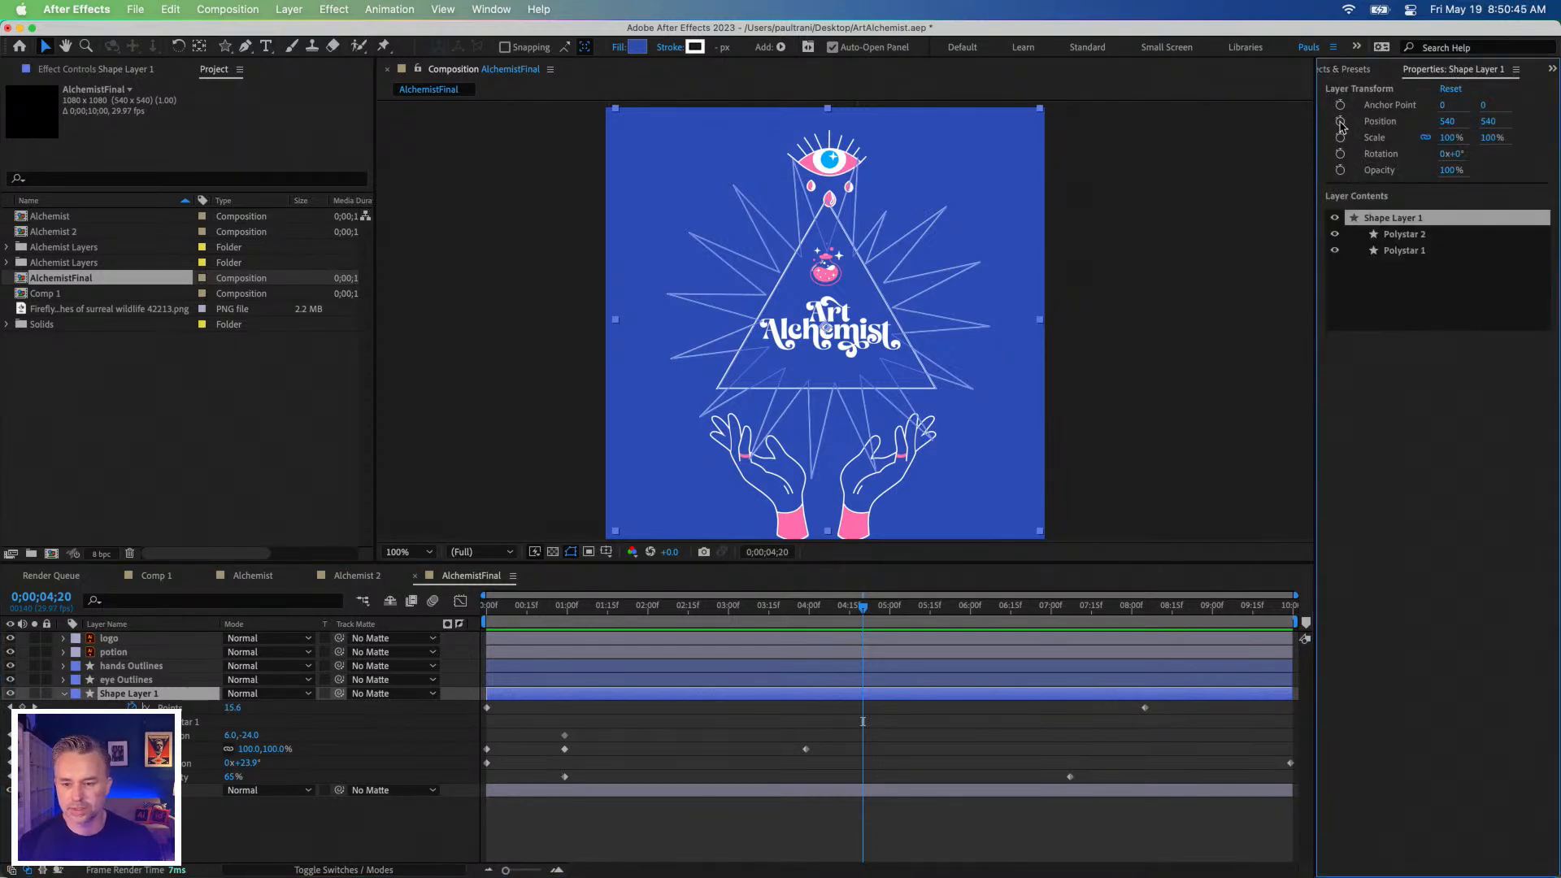
left_click(1340, 138)
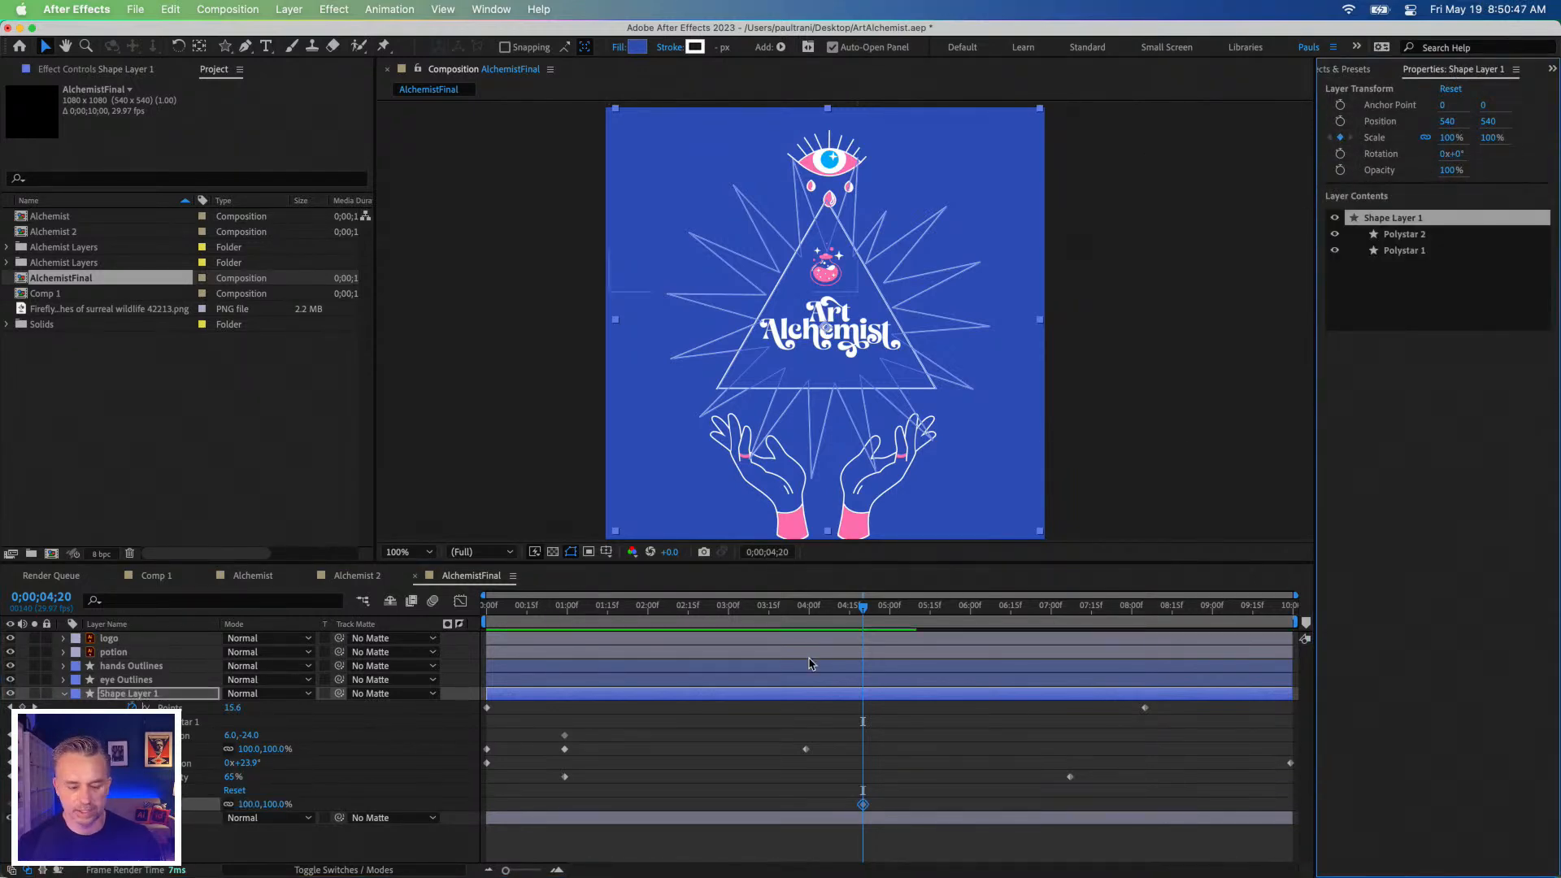
left_click_drag(862, 804, 800, 807)
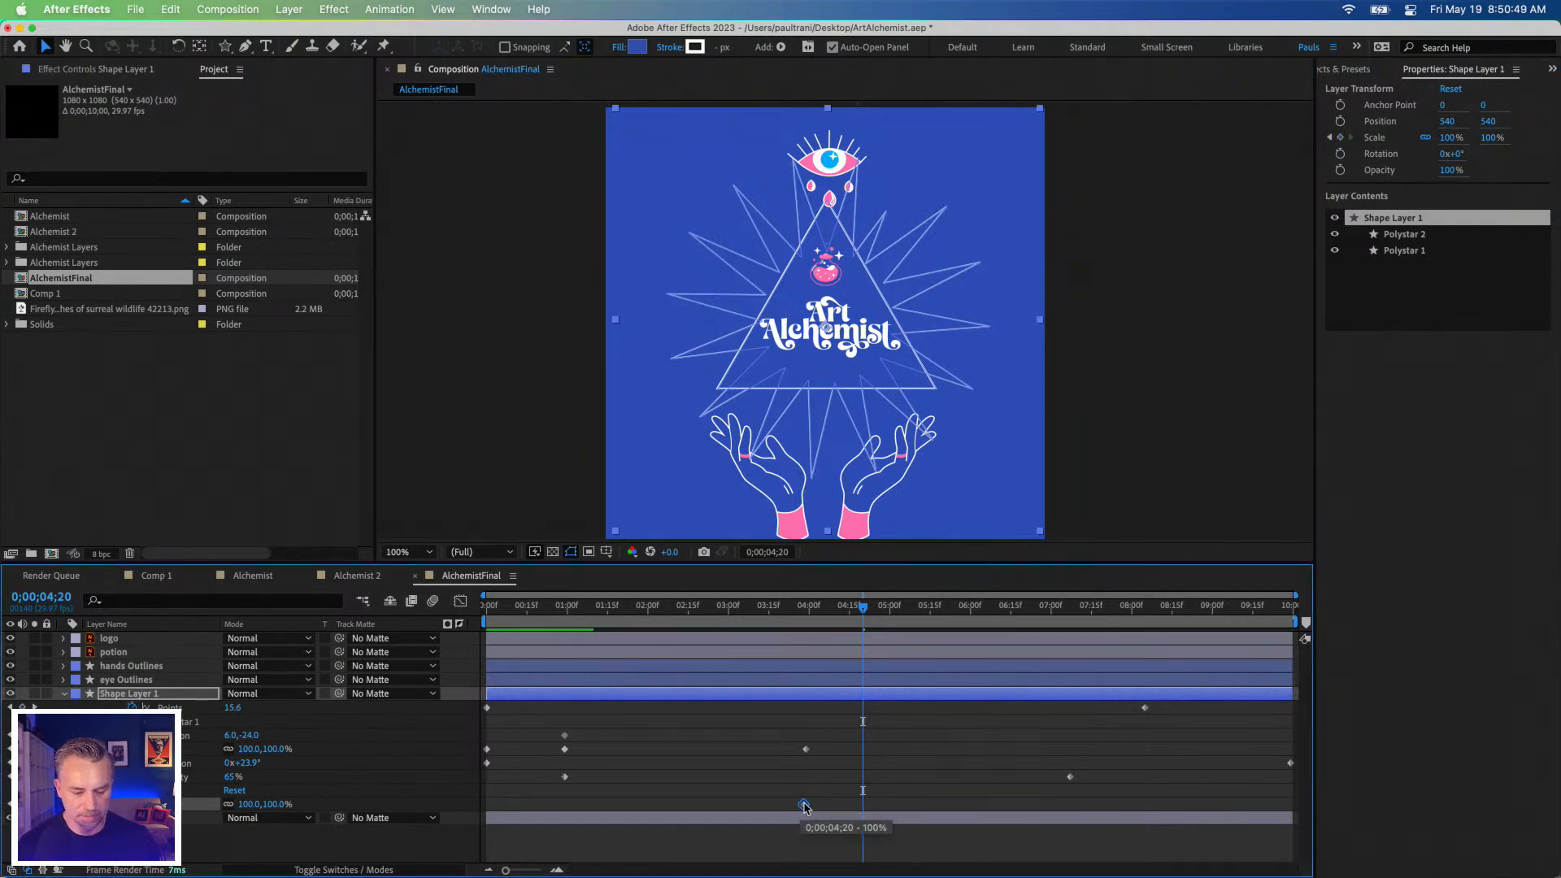
left_click(773, 759)
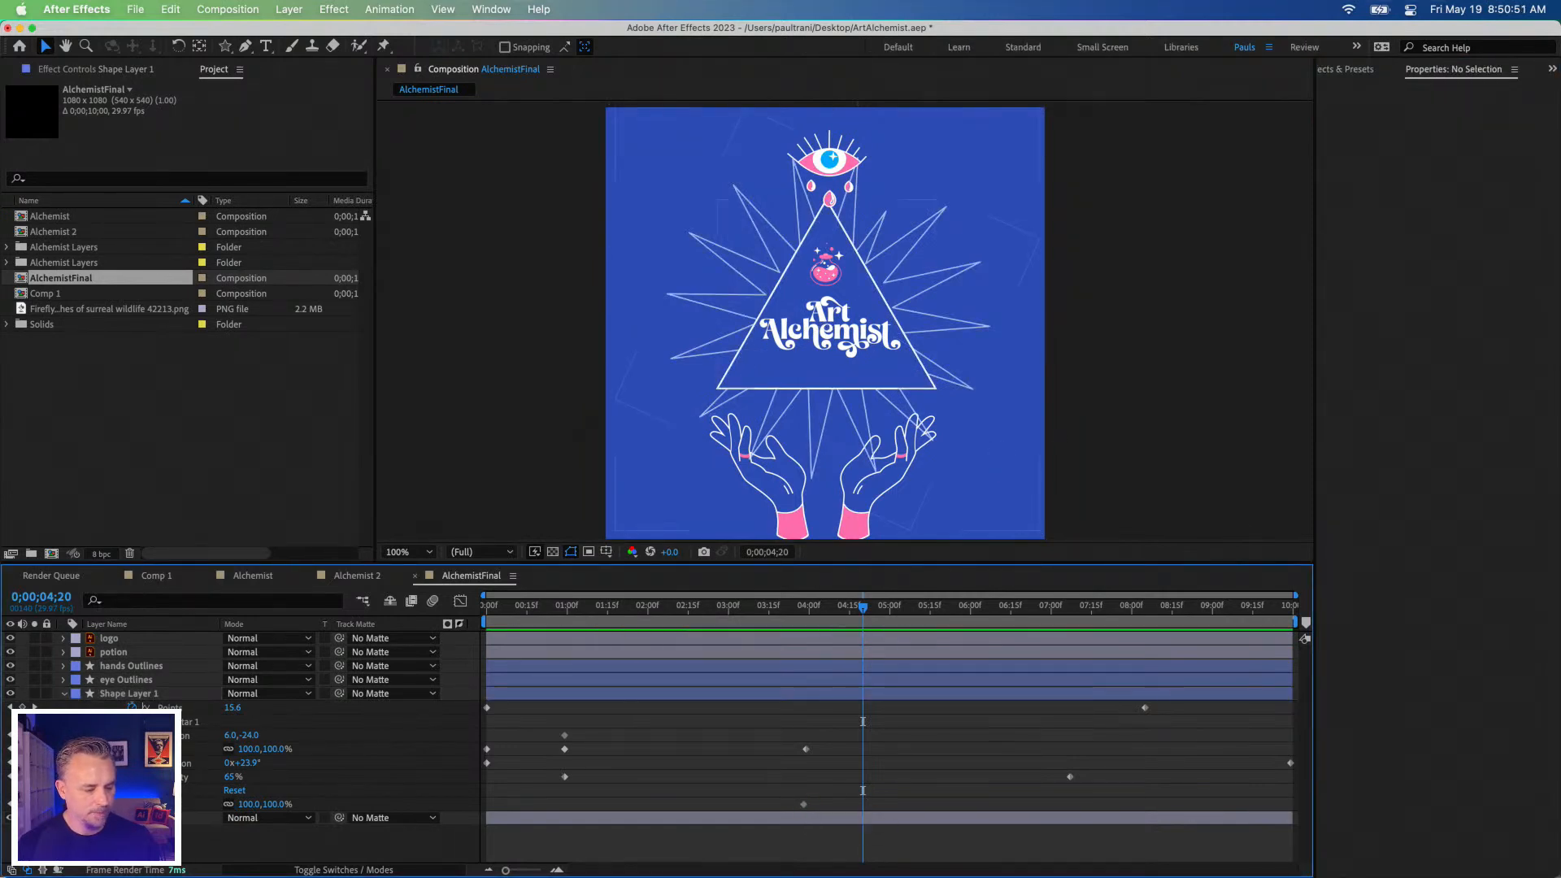
left_click(121, 790)
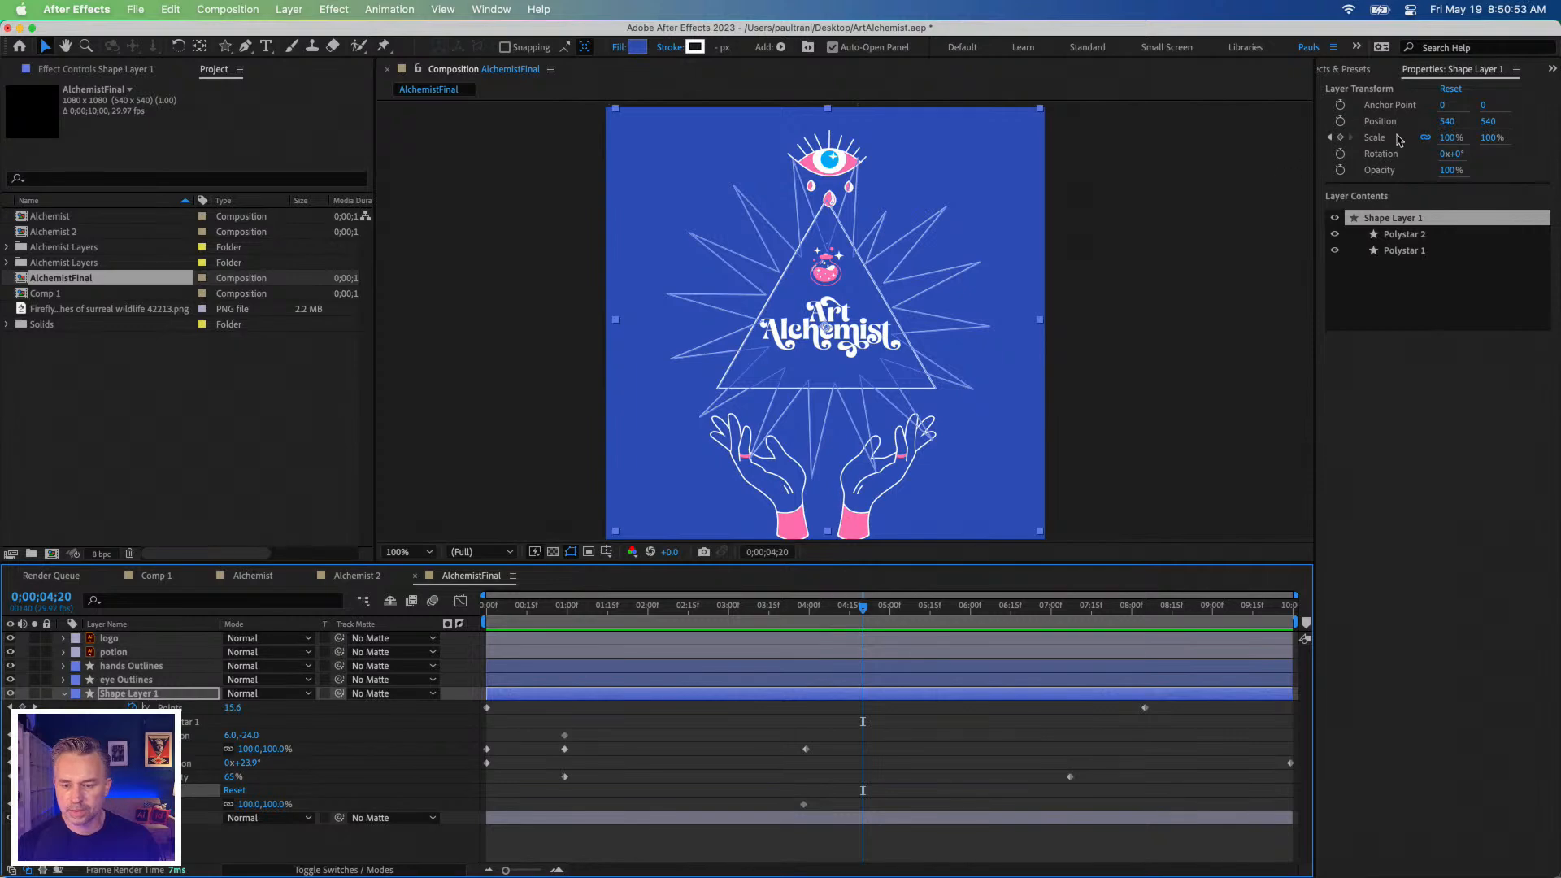
left_click_drag(1451, 138, 1534, 133)
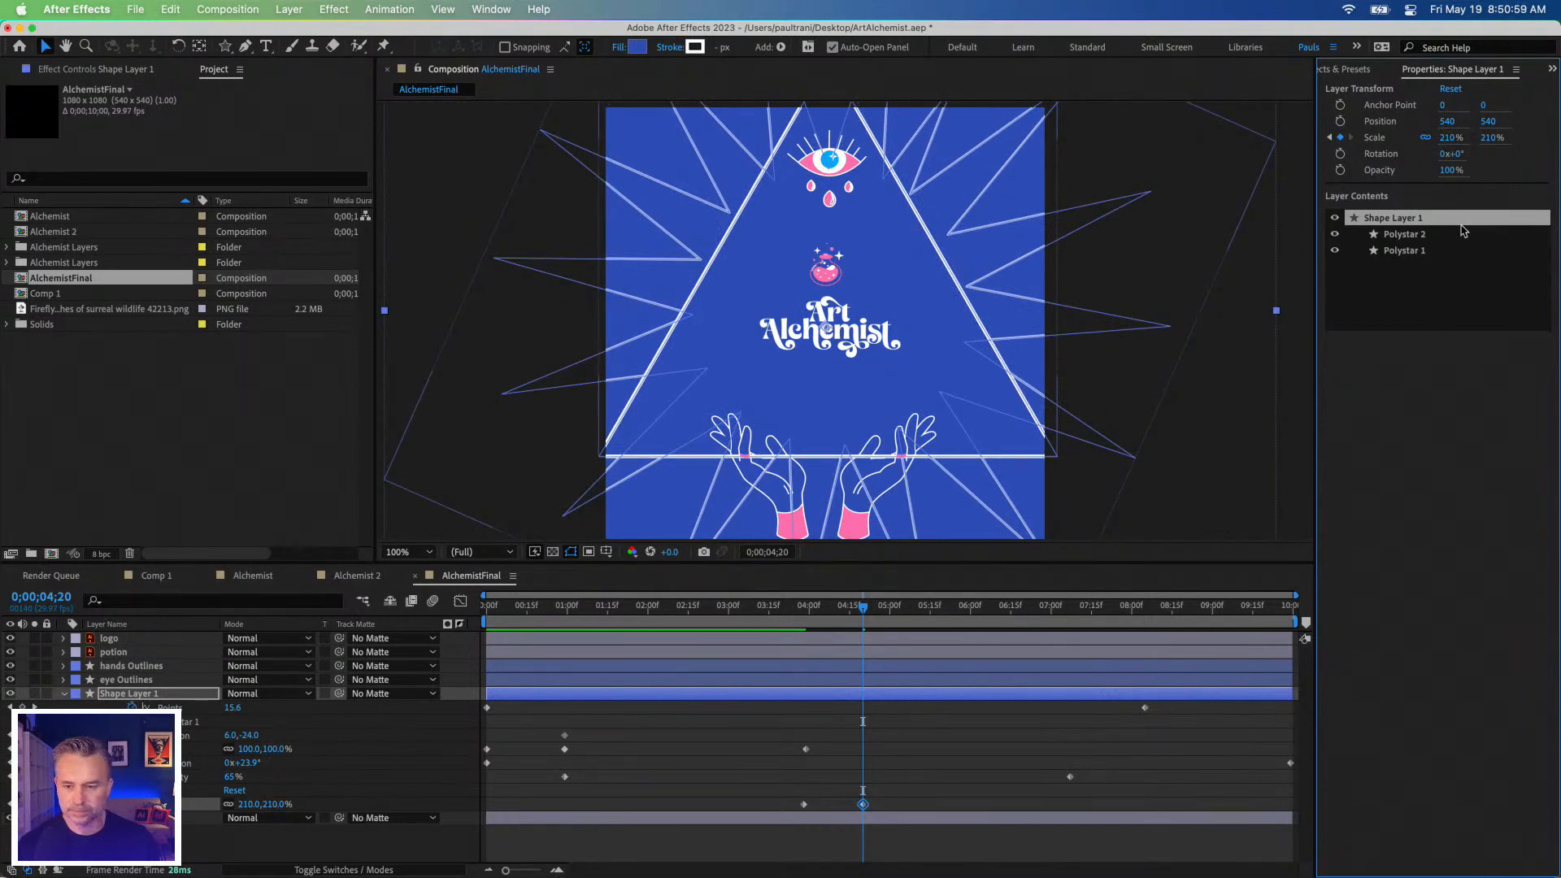
Animate Shape Layer 1's layer Position from 540, 540 at about 0;00;04;00 to 540, 617 at 0;00;04;20, and scrub to 0;00;05;18.
left_click(1340, 120)
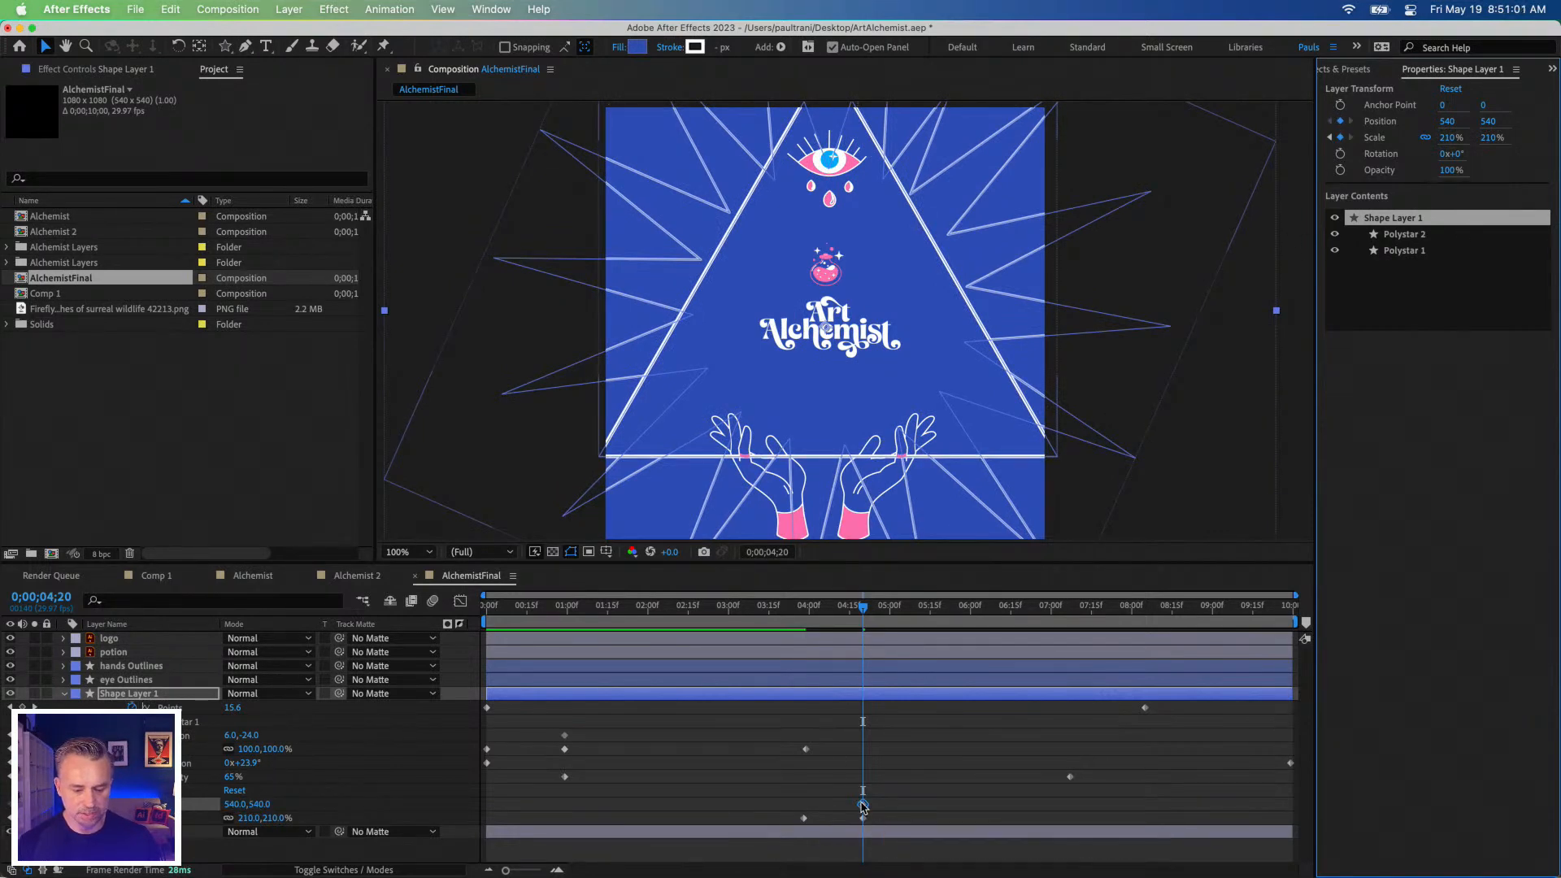
left_click_drag(862, 805, 806, 805)
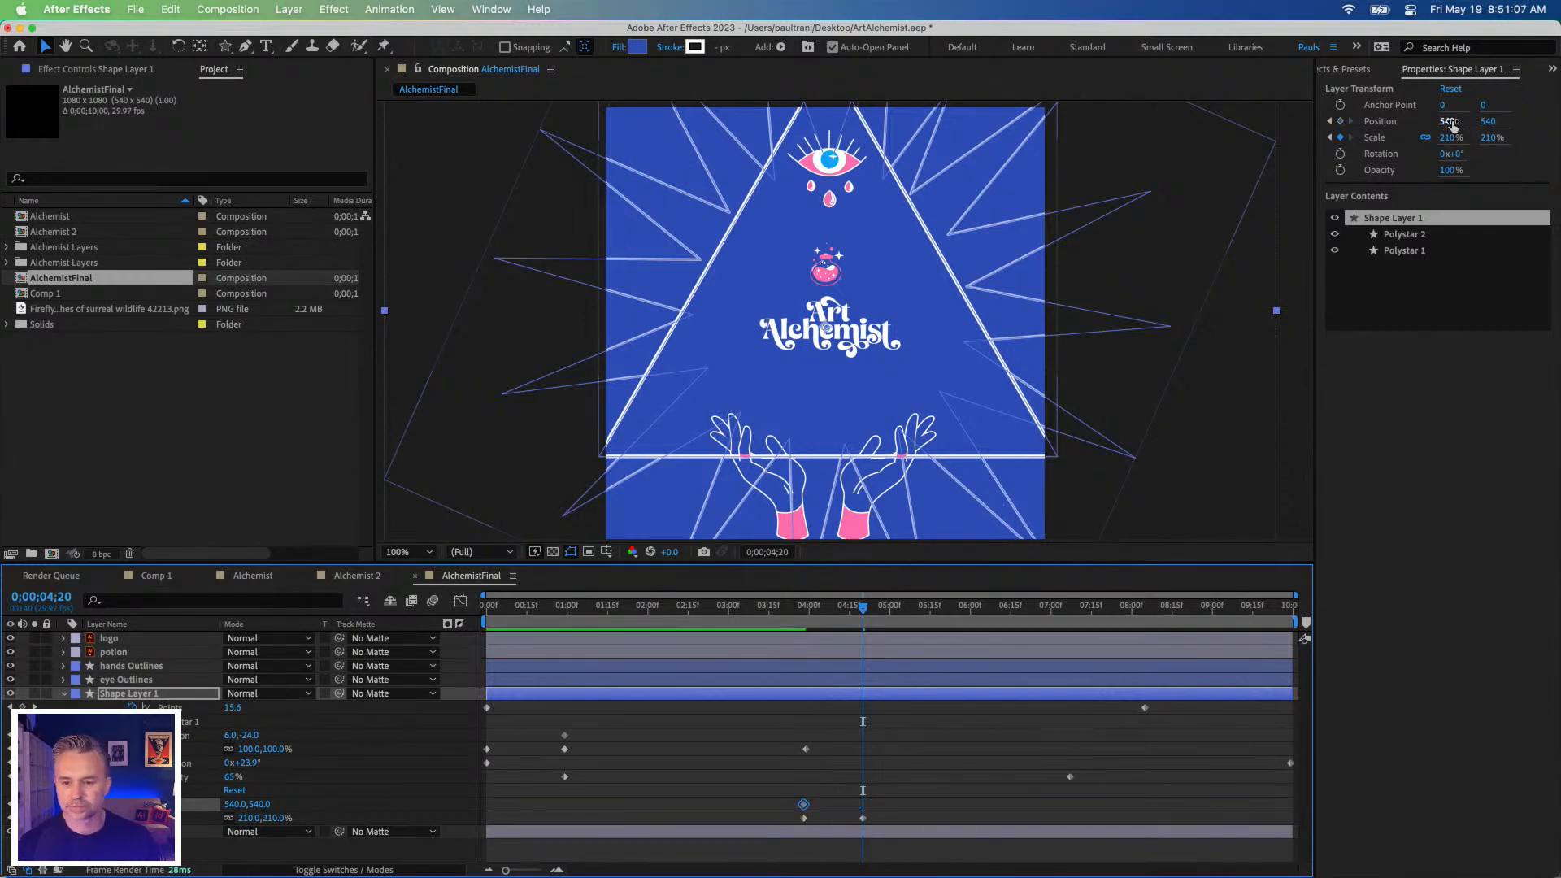
left_click_drag(1447, 122, 1558, 114)
key("super+z")
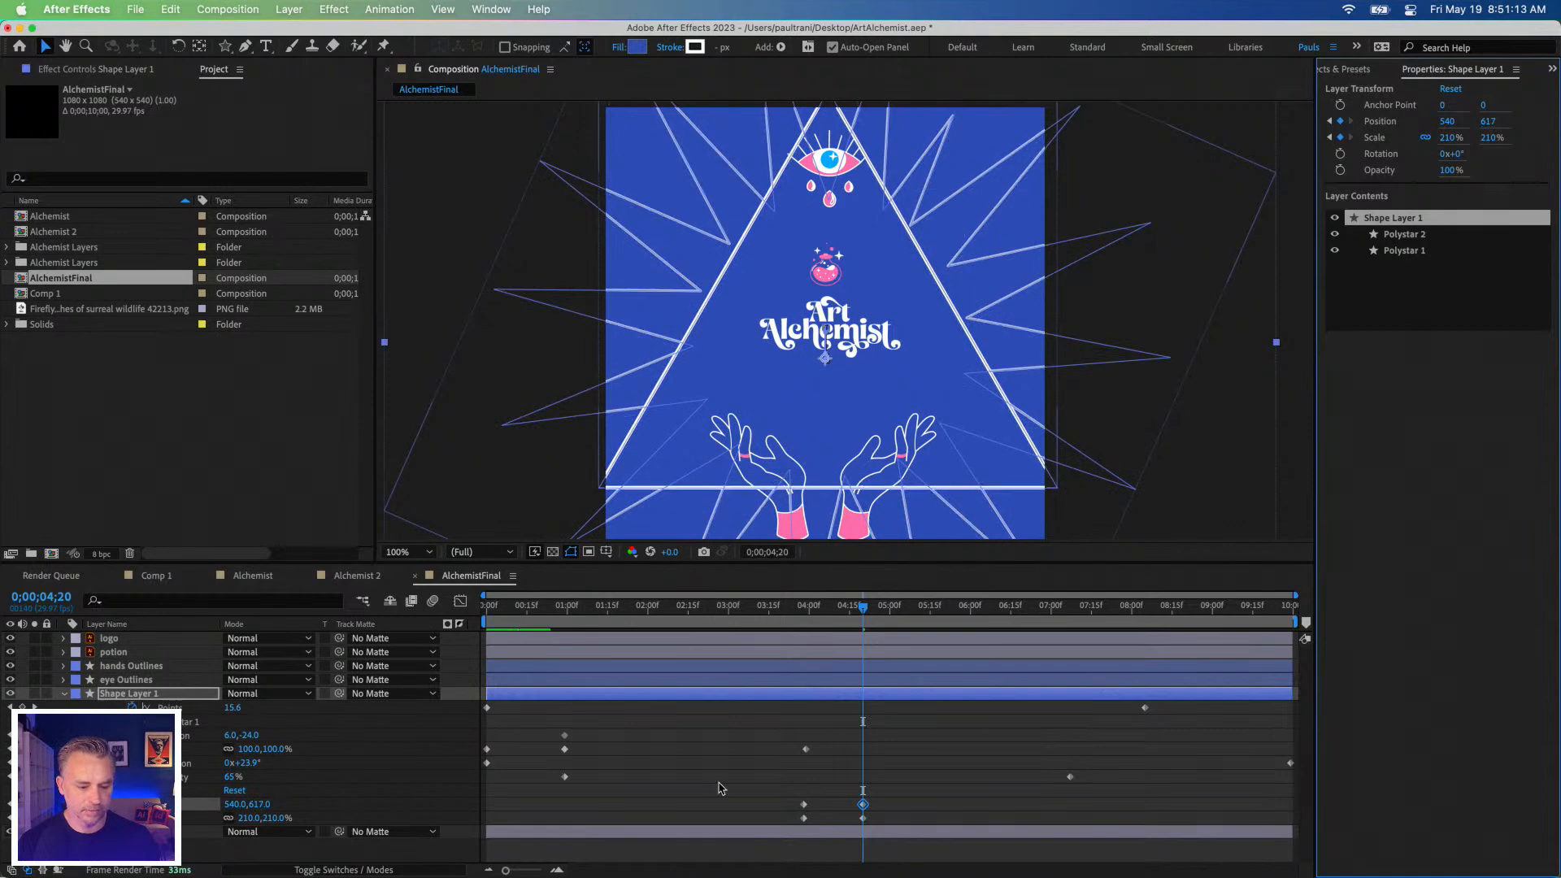
left_click_drag(817, 616, 938, 616)
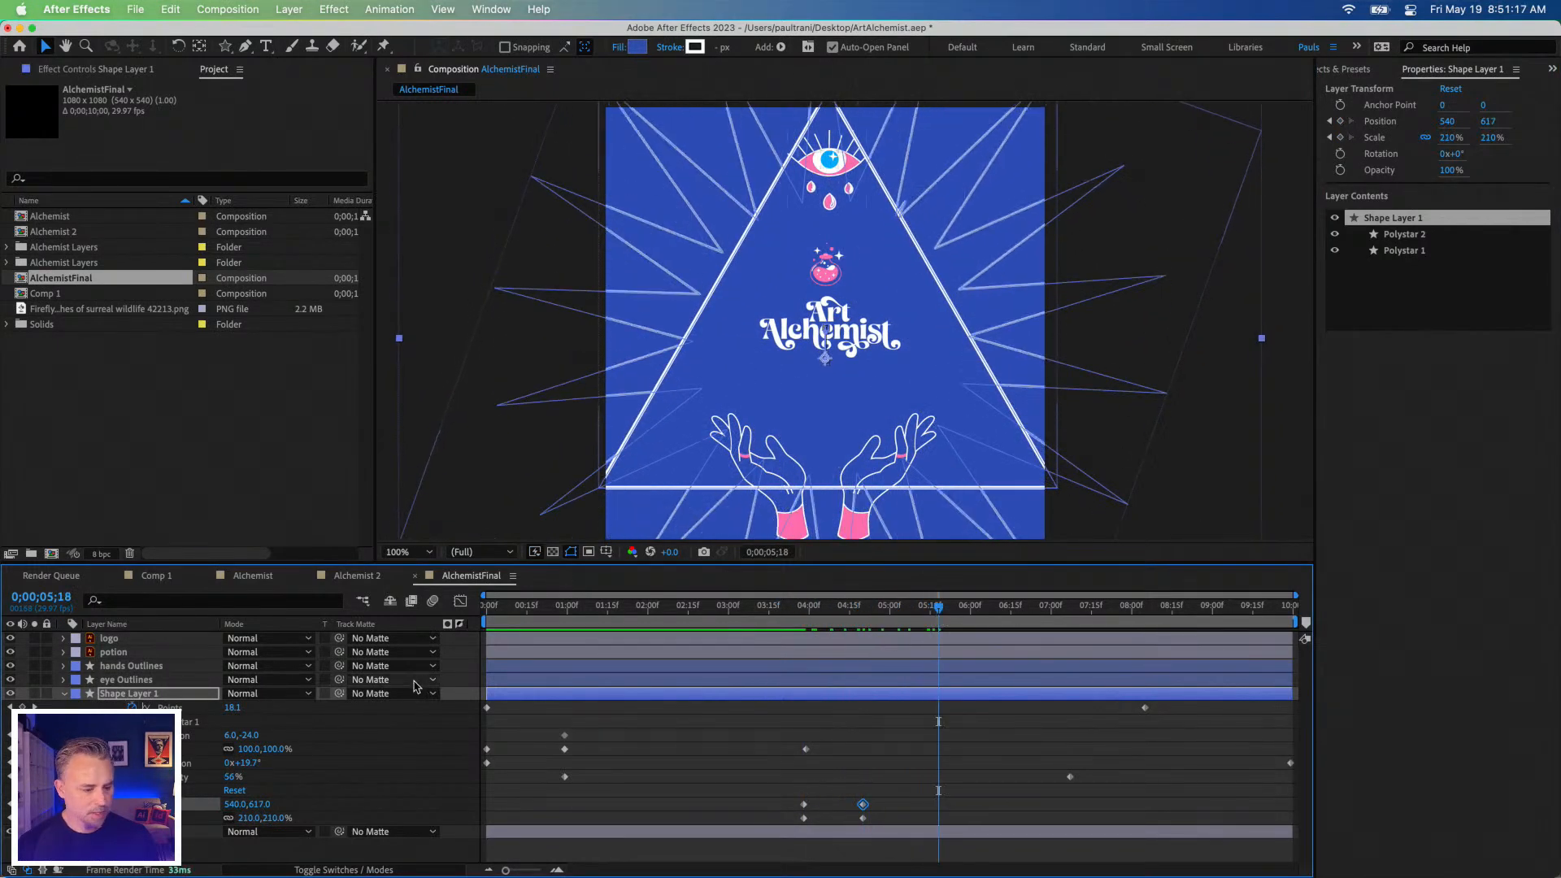
Add a Position keyframe for the hands Outlines layer at 0;00;03;28 and reveal the layer's keyframed properties.
left_click(130, 666)
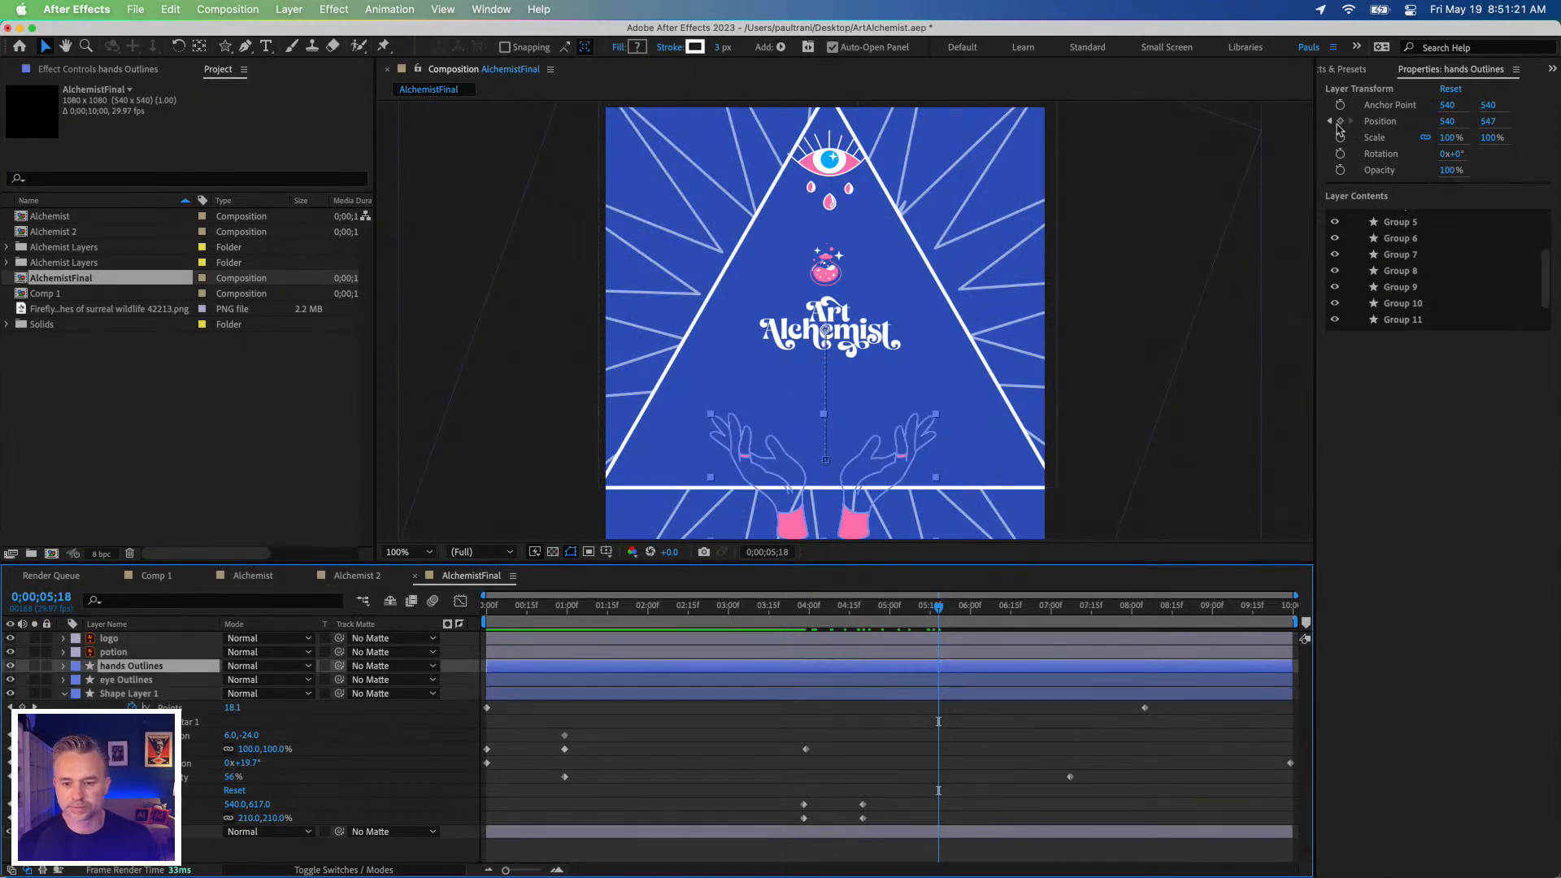
left_click(770, 606)
left_click(802, 623)
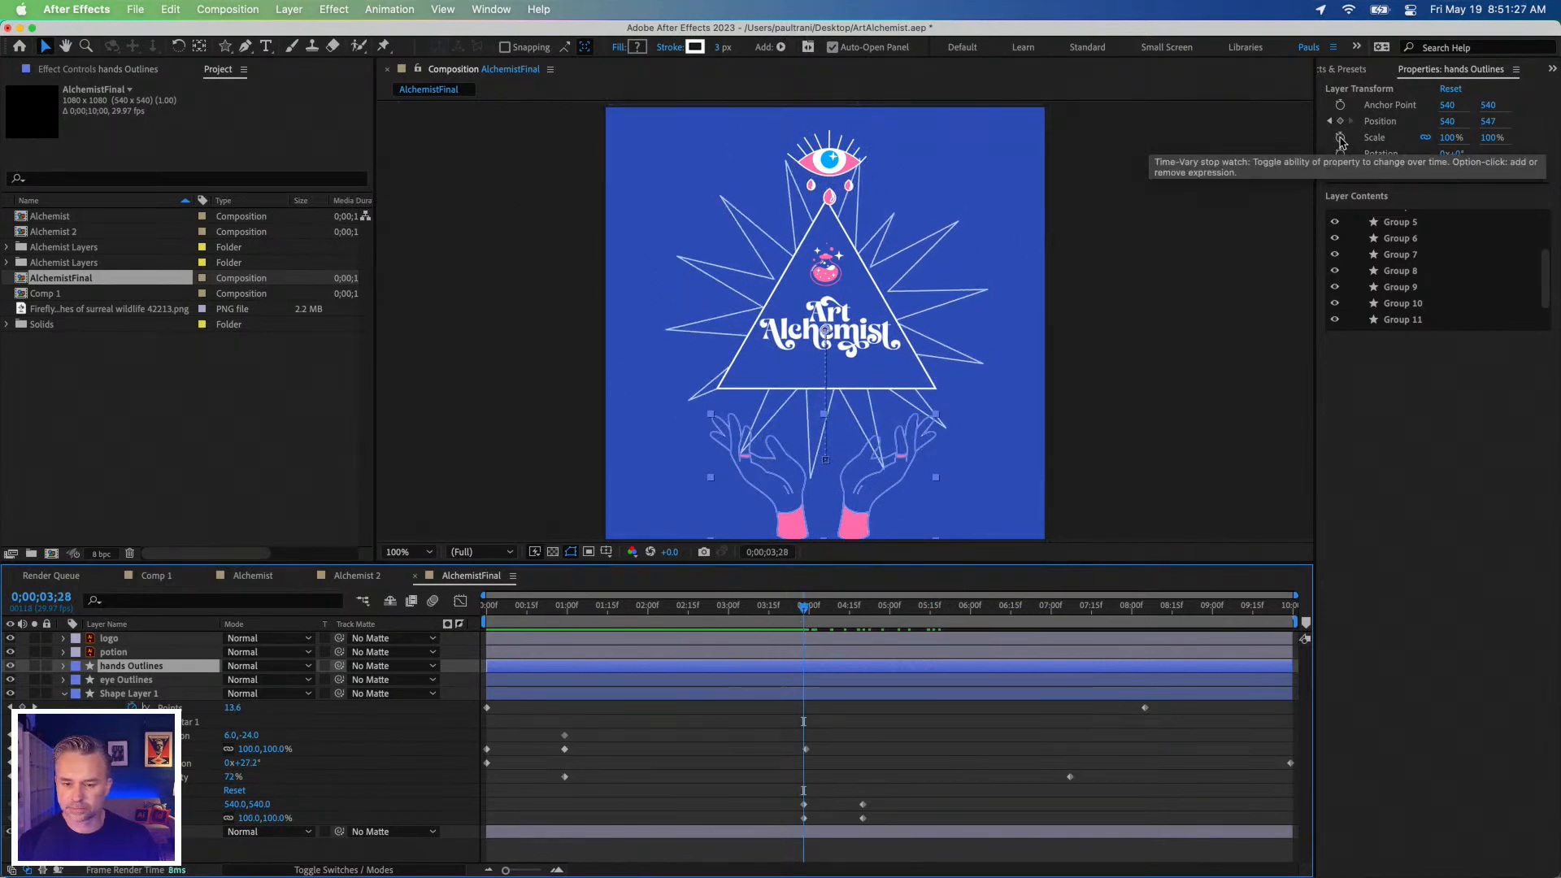
left_click(1340, 121)
key("u")
key("u")
key("u")
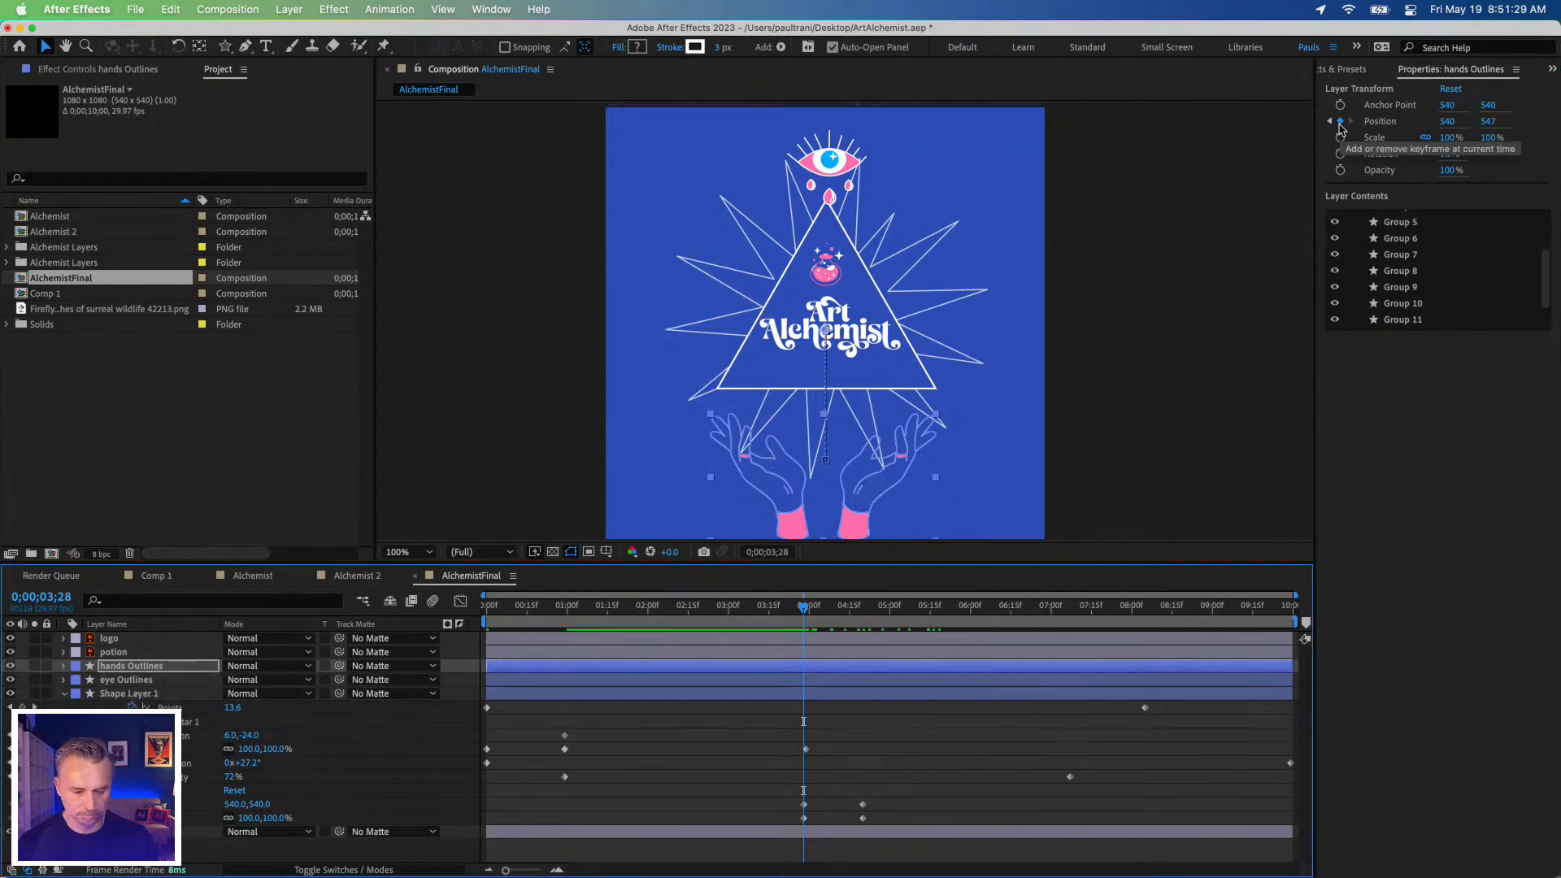
key("u")
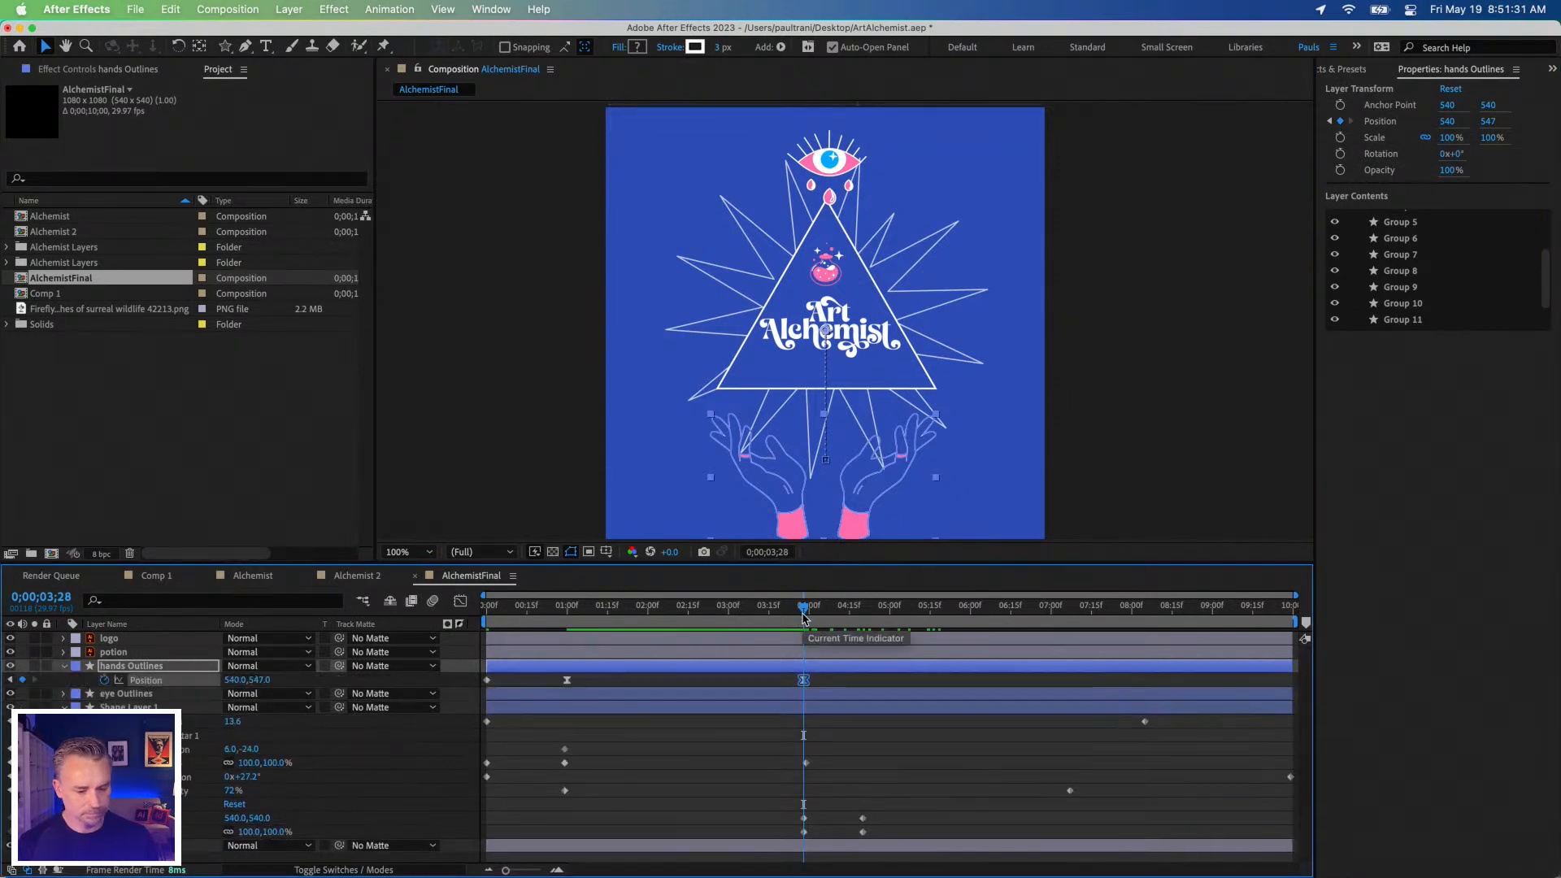
Move the hands out of frame by setting the hands Outlines Position to 540, 1200 at 0;00;04;26, and preview the motion.
left_click_drag(803, 615, 882, 615)
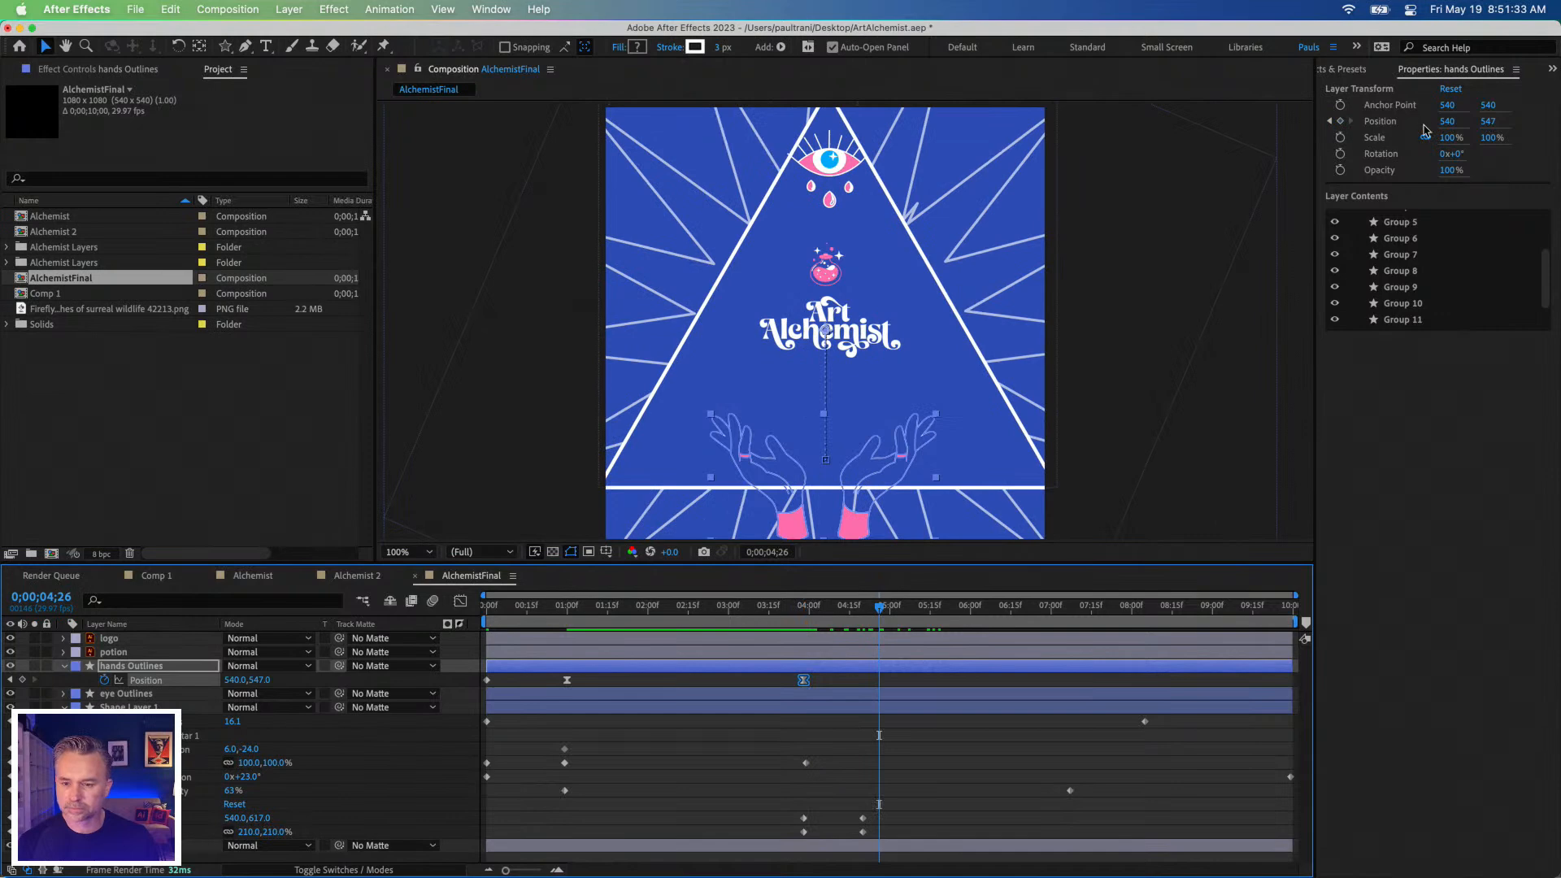
left_click_drag(1486, 121, 1456, 134)
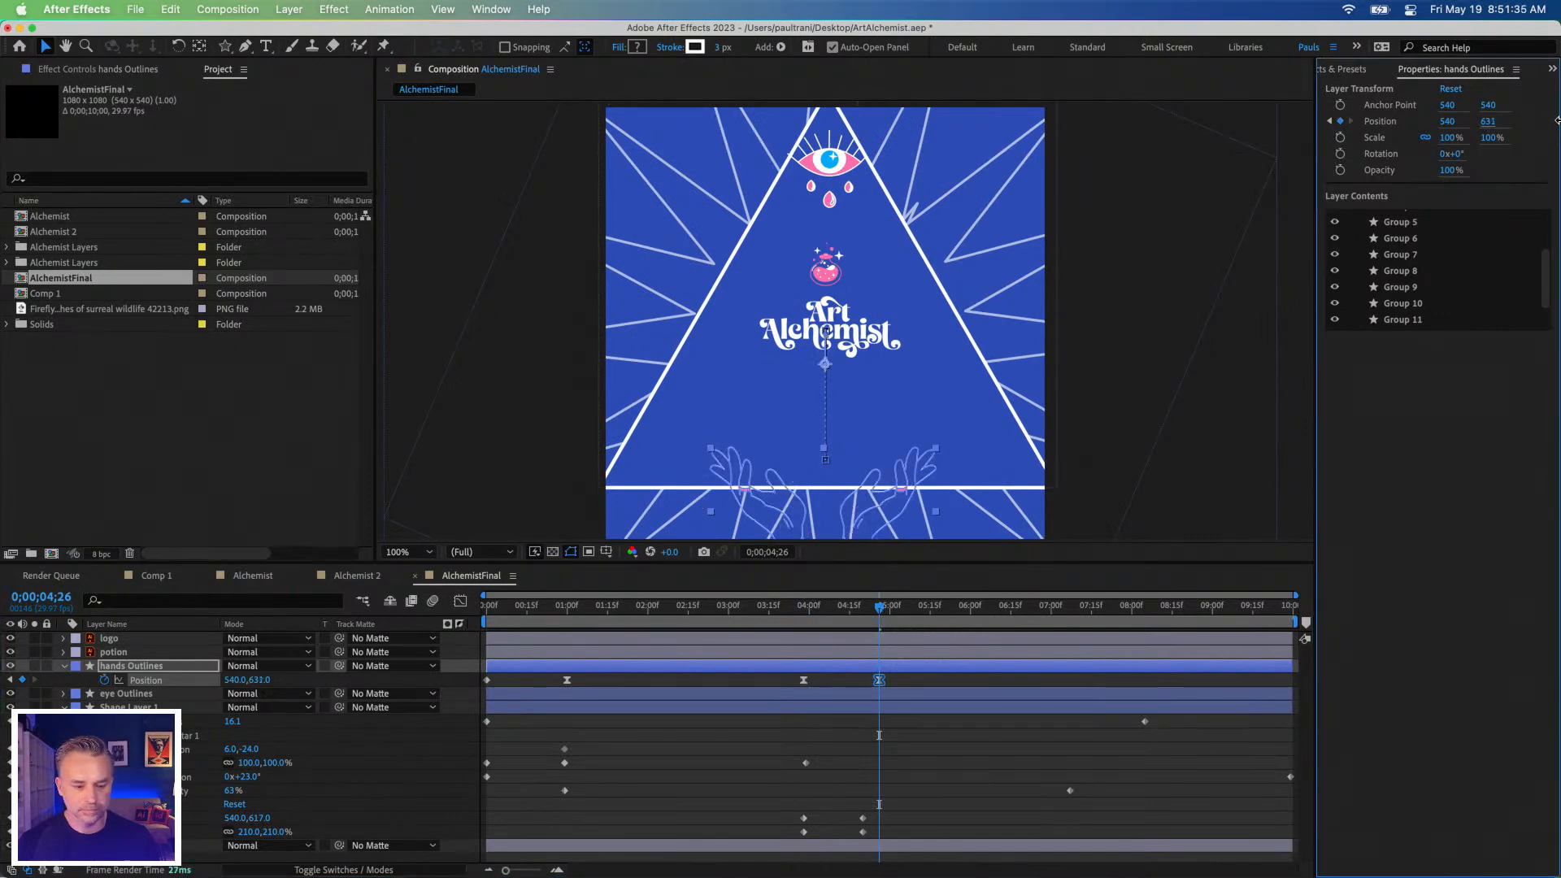
left_click(1488, 121)
type("700")
key("Return")
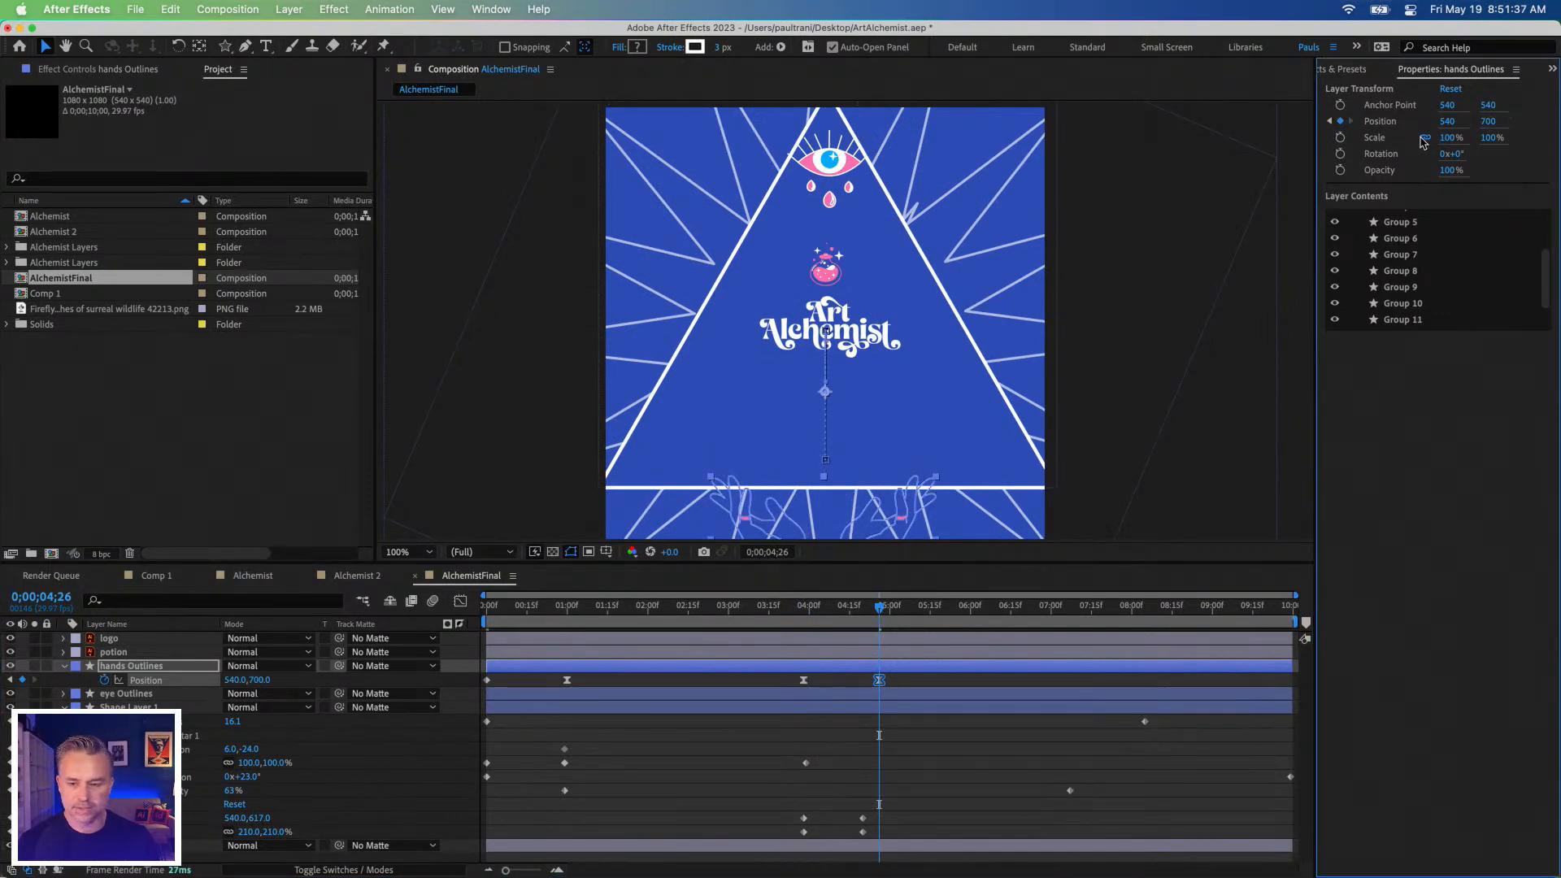
left_click(1486, 121)
type("1200")
key("Return")
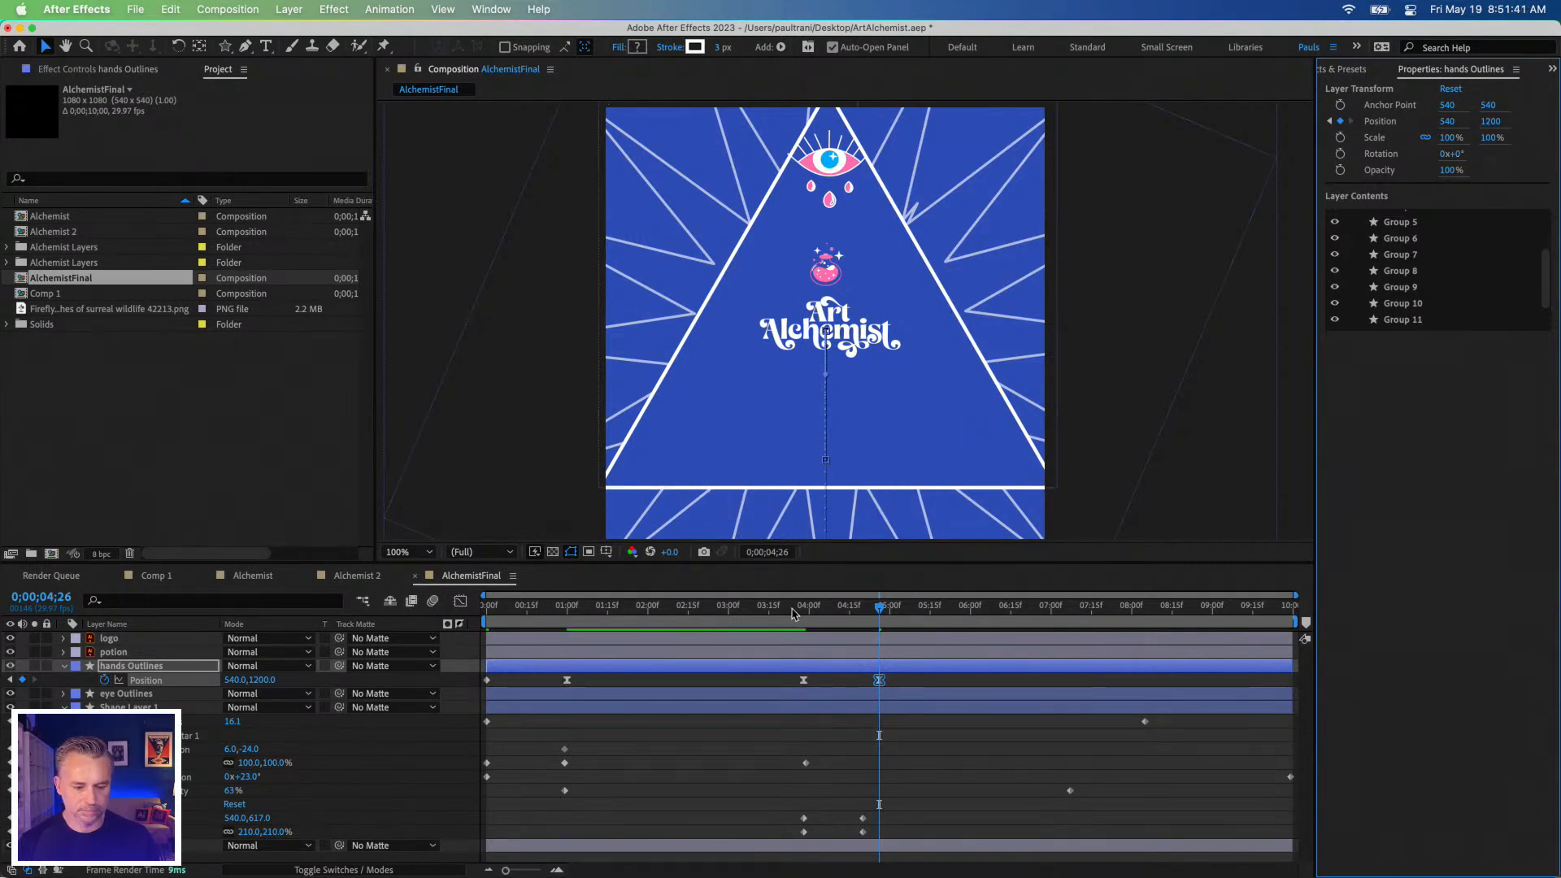
key("space")
key("space")
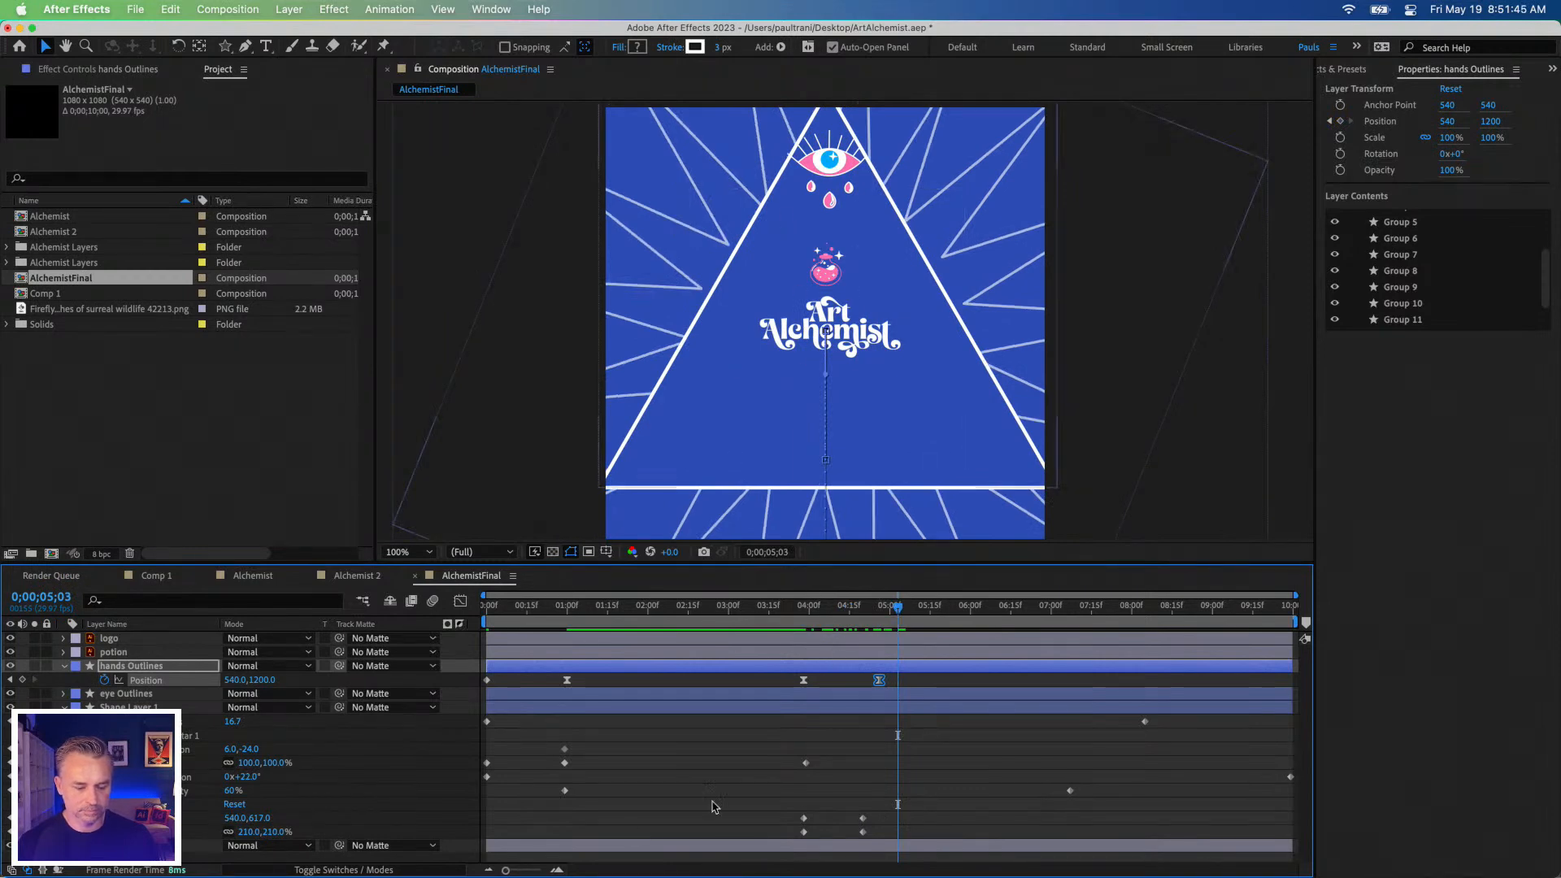
Trim the potion layer to end at about 0;00;04;20 and add a 100% Opacity keyframe for the logo layer at about 0;00;03;26.
left_click(106, 652)
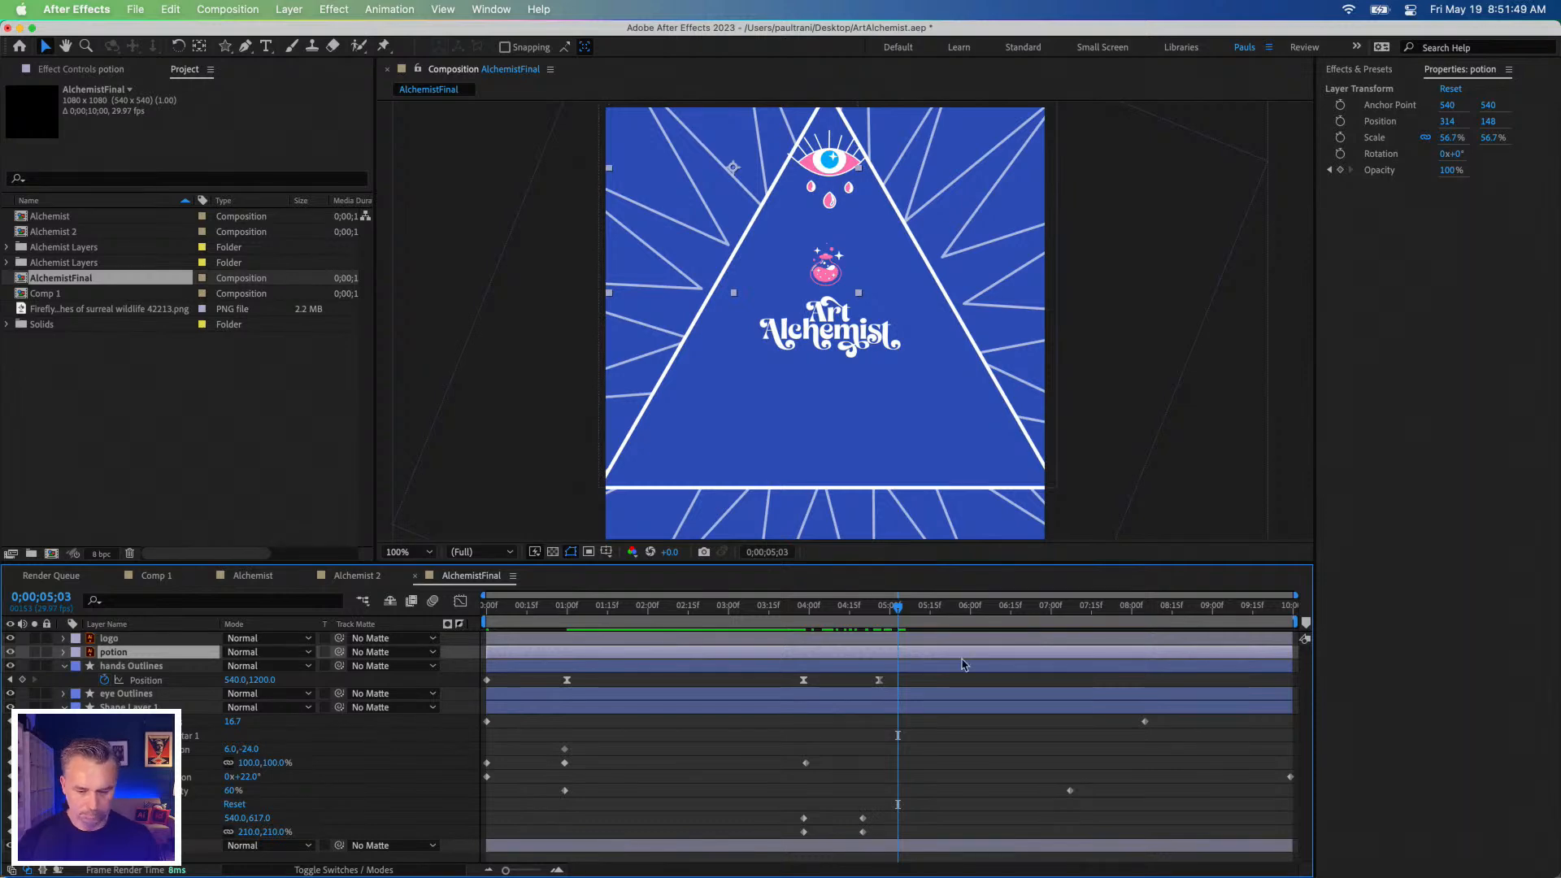
left_click_drag(1288, 651, 864, 652)
left_click(112, 640)
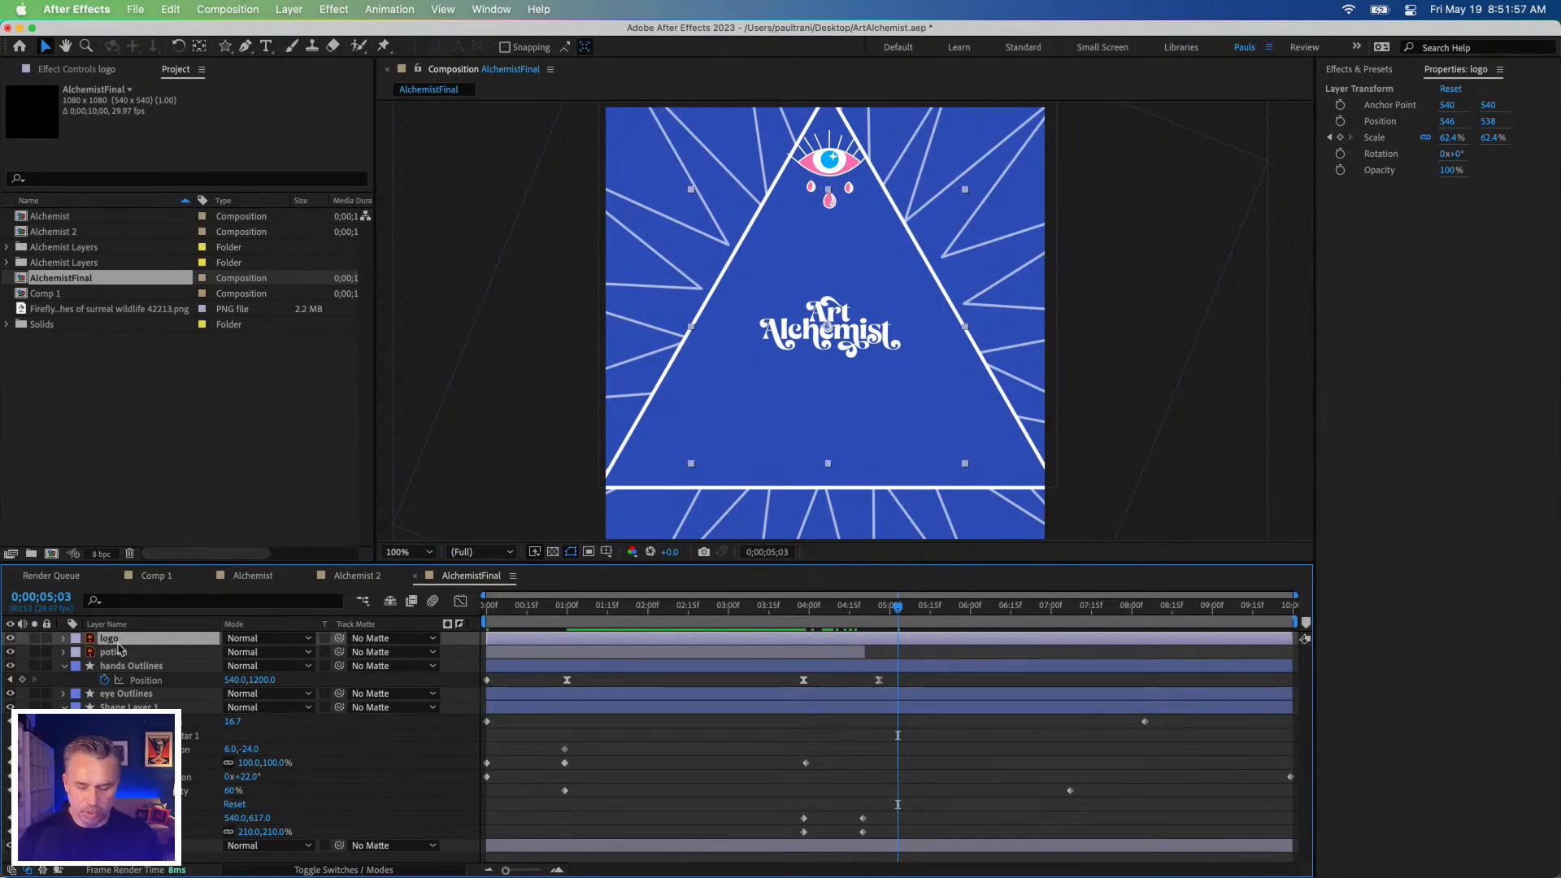
left_click(1337, 171)
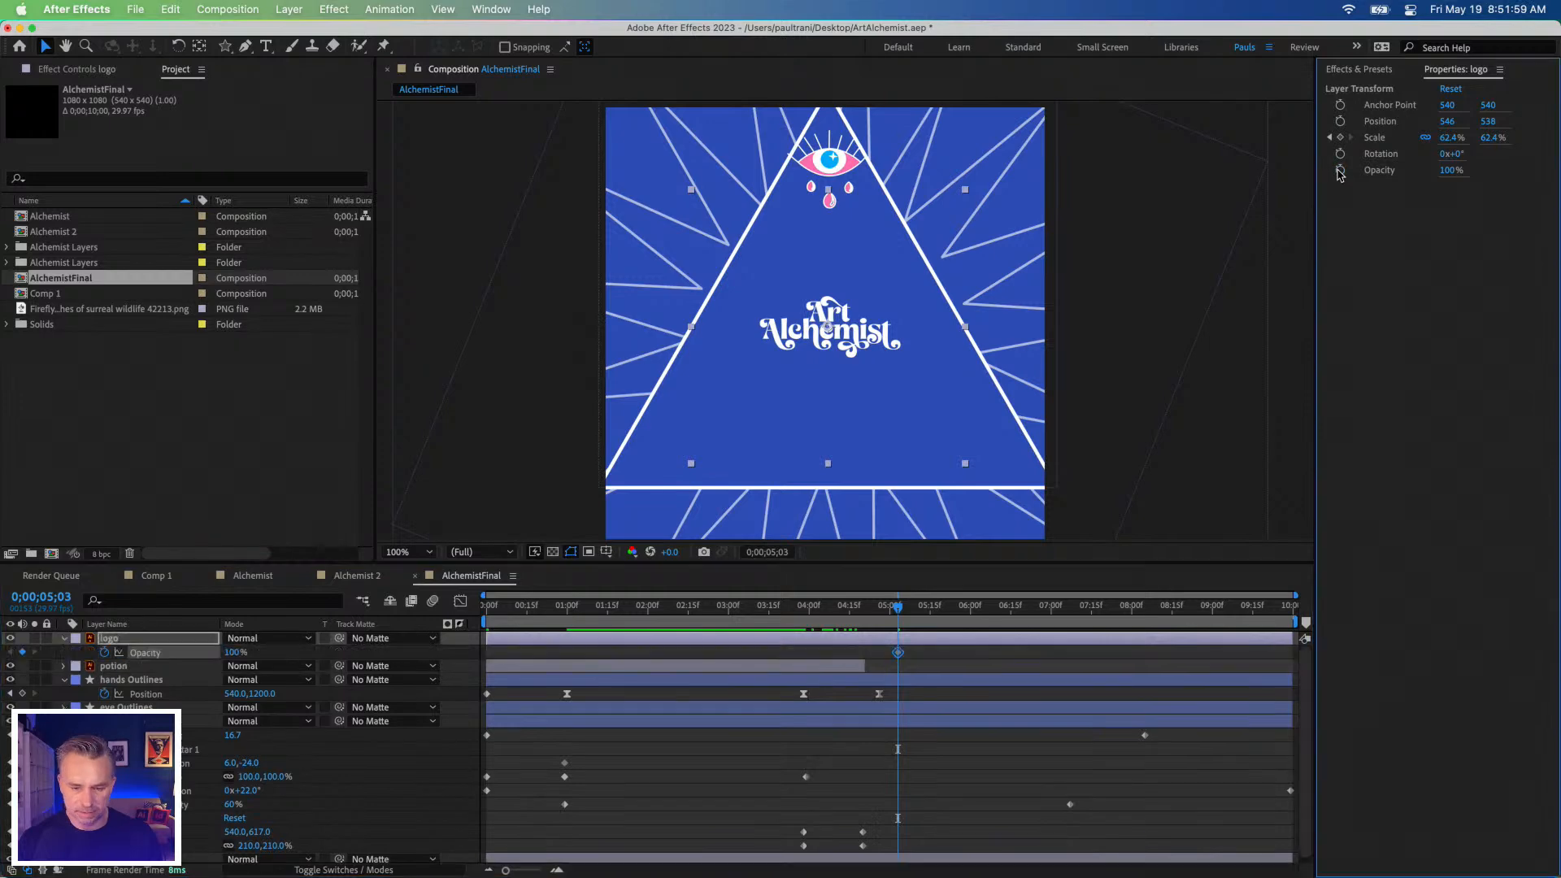
left_click_drag(897, 669, 798, 666)
left_click(752, 666)
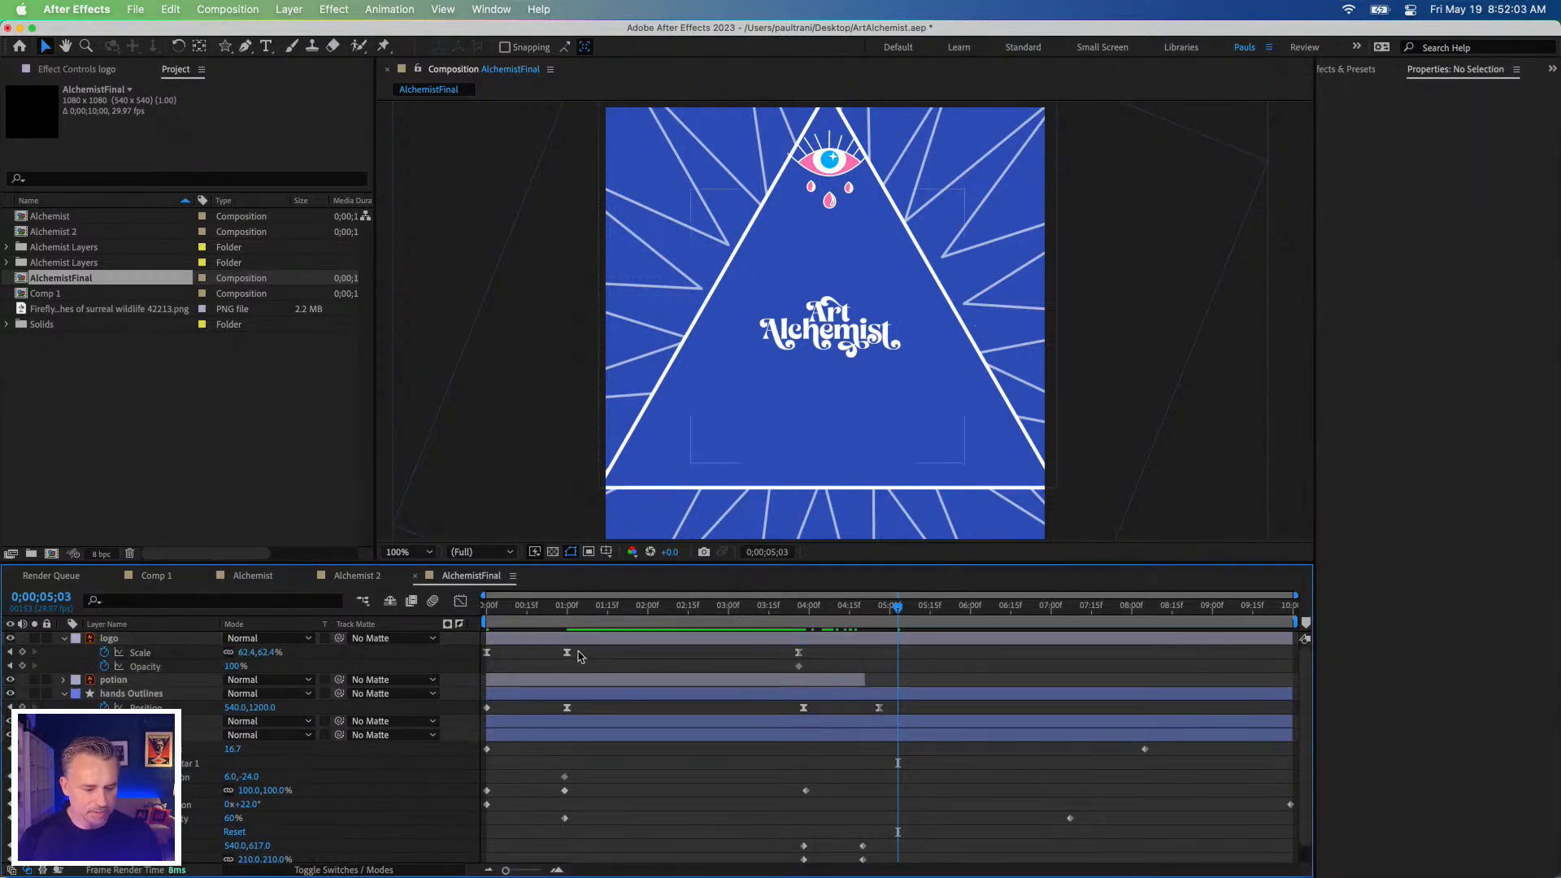
Set the logo layer's Opacity to 0% at 0;00;05;03 and trim the layer to end there.
left_click(127, 641)
mouse_move(227, 669)
left_mouse_down()
mouse_move(203, 668)
mouse_move(224, 666)
left_mouse_up()
left_click(232, 667)
type("0")
key("Return")
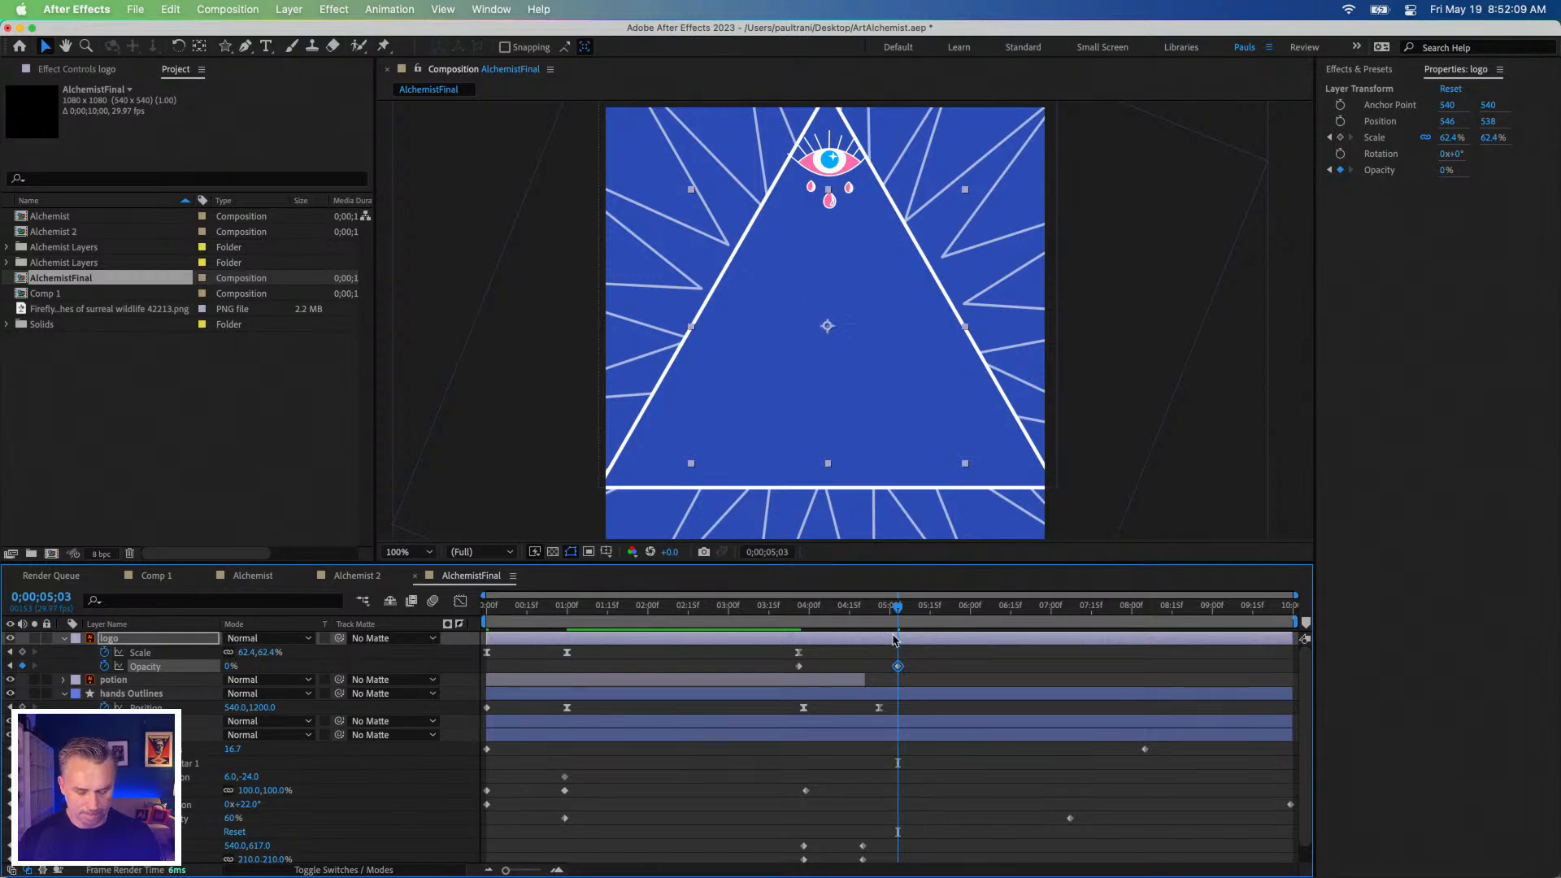
left_click_drag(1290, 637, 899, 637)
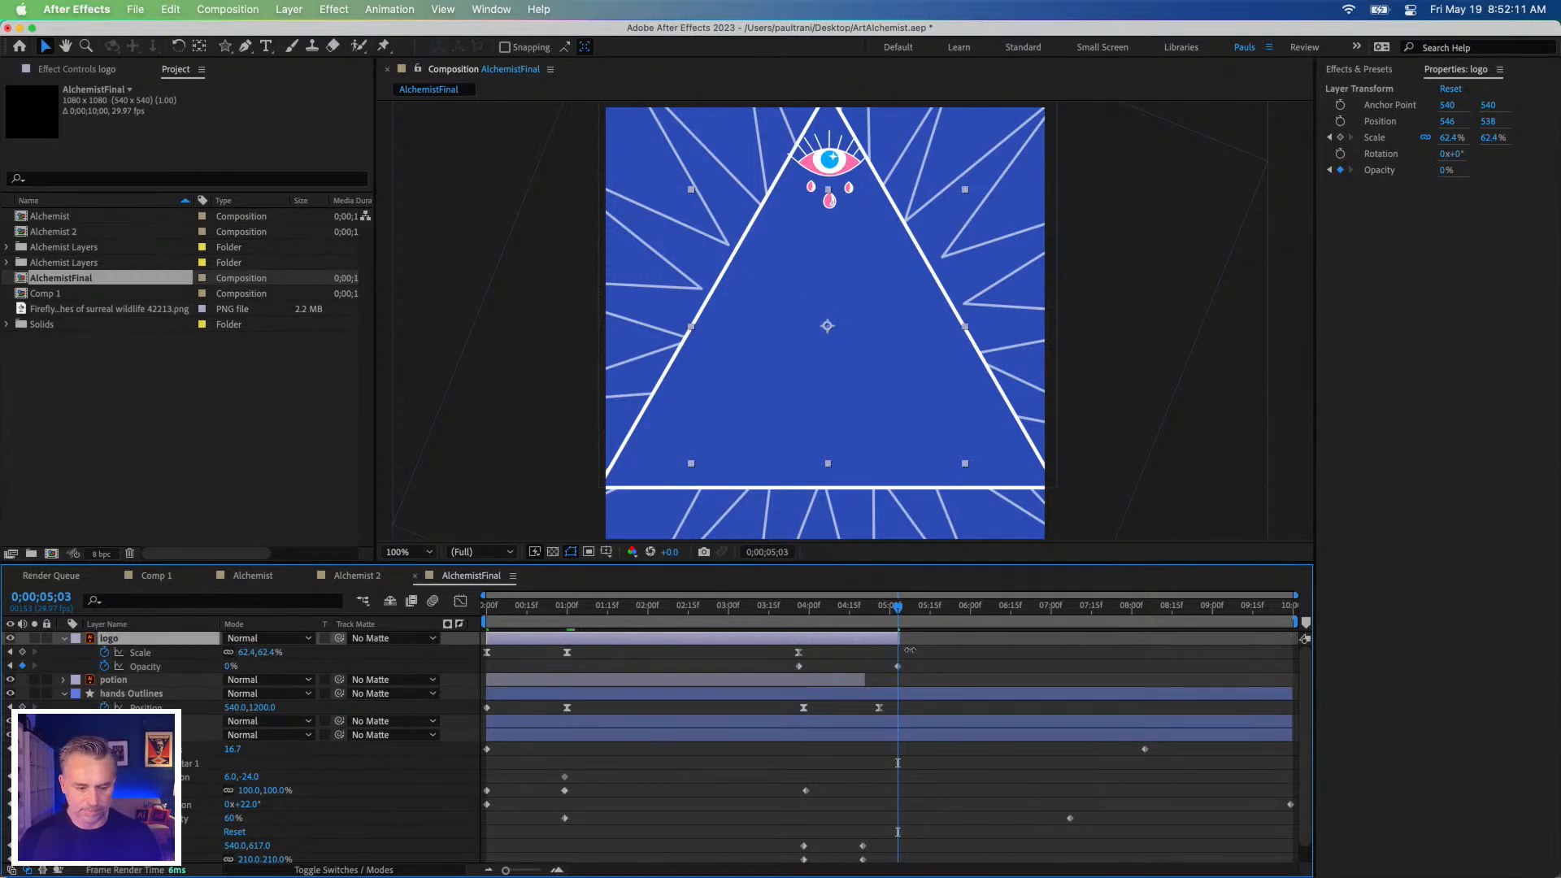
Preview the logo's fade-out and shorten it by moving its 0% Opacity keyframe to 0;00;04;10.
left_click(809, 608)
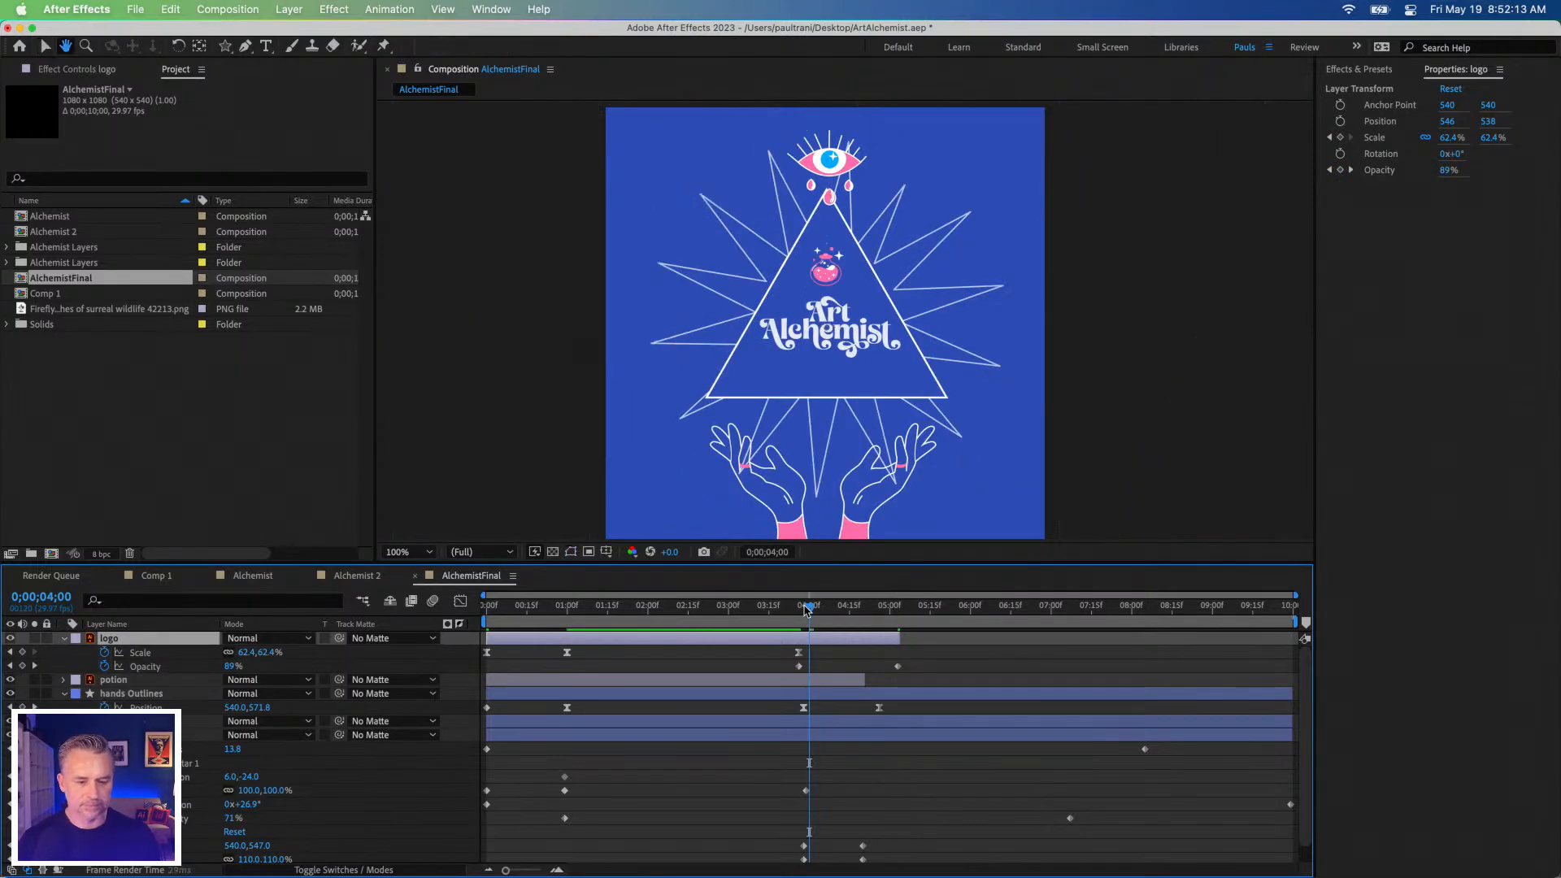
key("space")
key("space")
left_click_drag(805, 608, 838, 667)
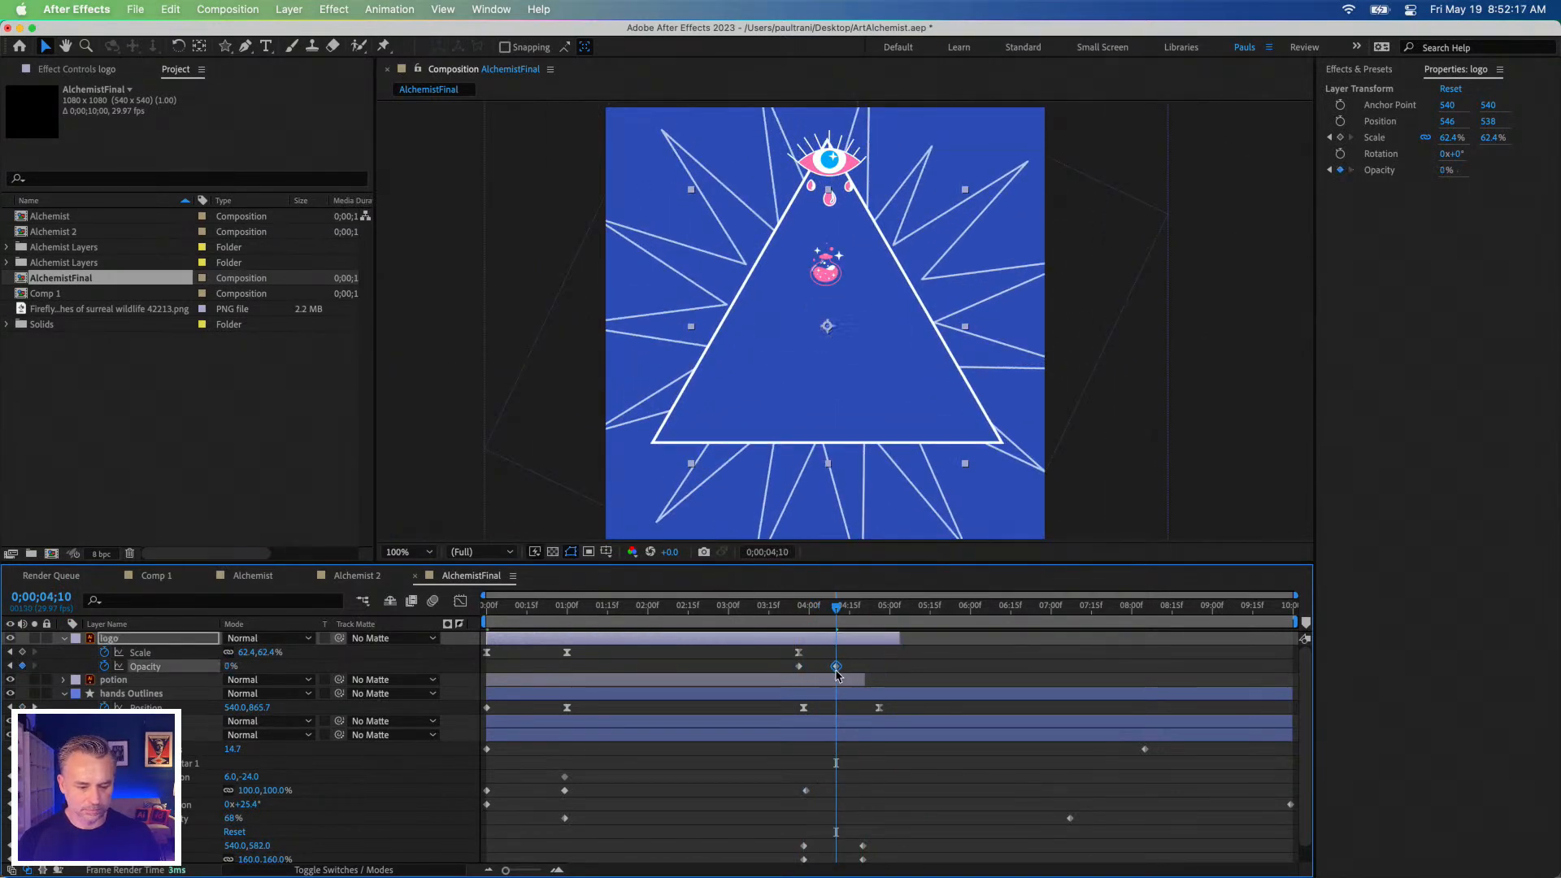
Set the logo's Scale to -66.6% at 0;00;04;10, trim the logo layer to end there, and preview the result.
left_click(138, 641)
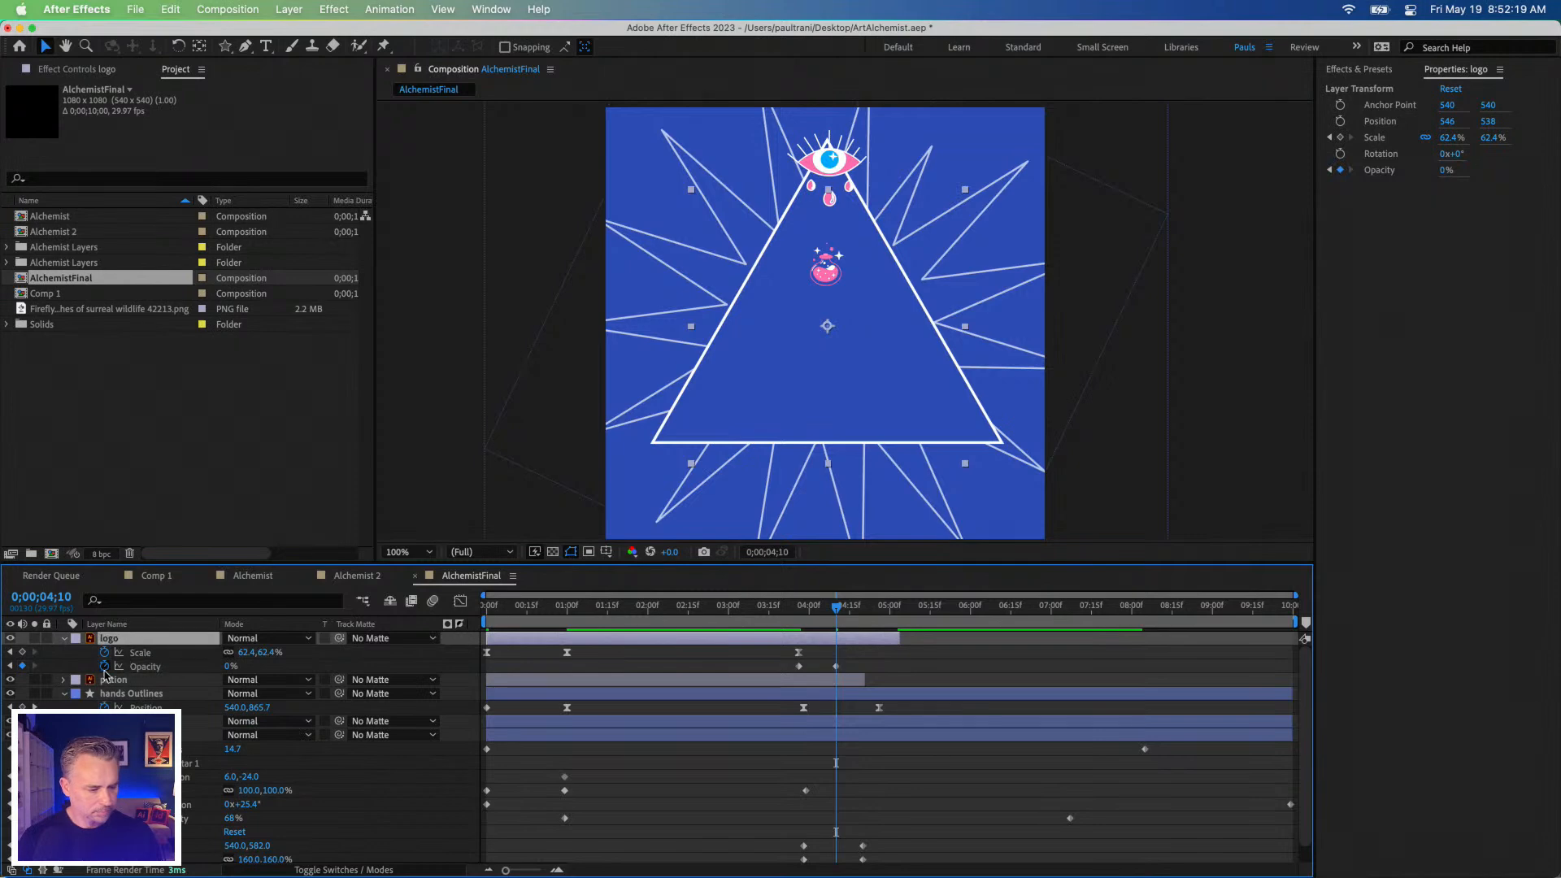
left_click_drag(246, 654, 179, 664)
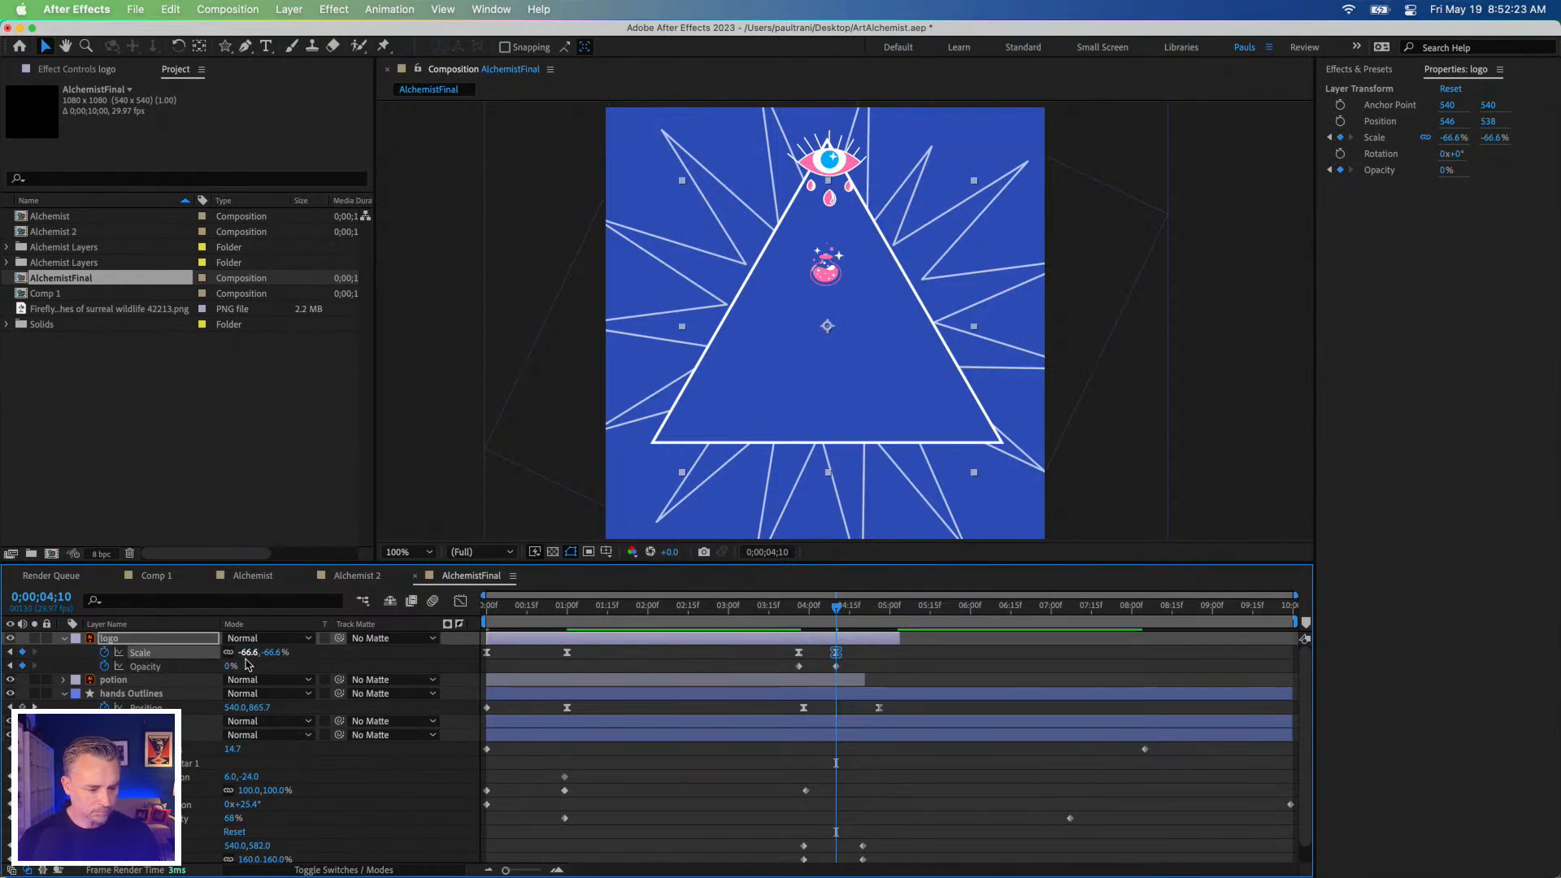
left_click(798, 611)
key("space")
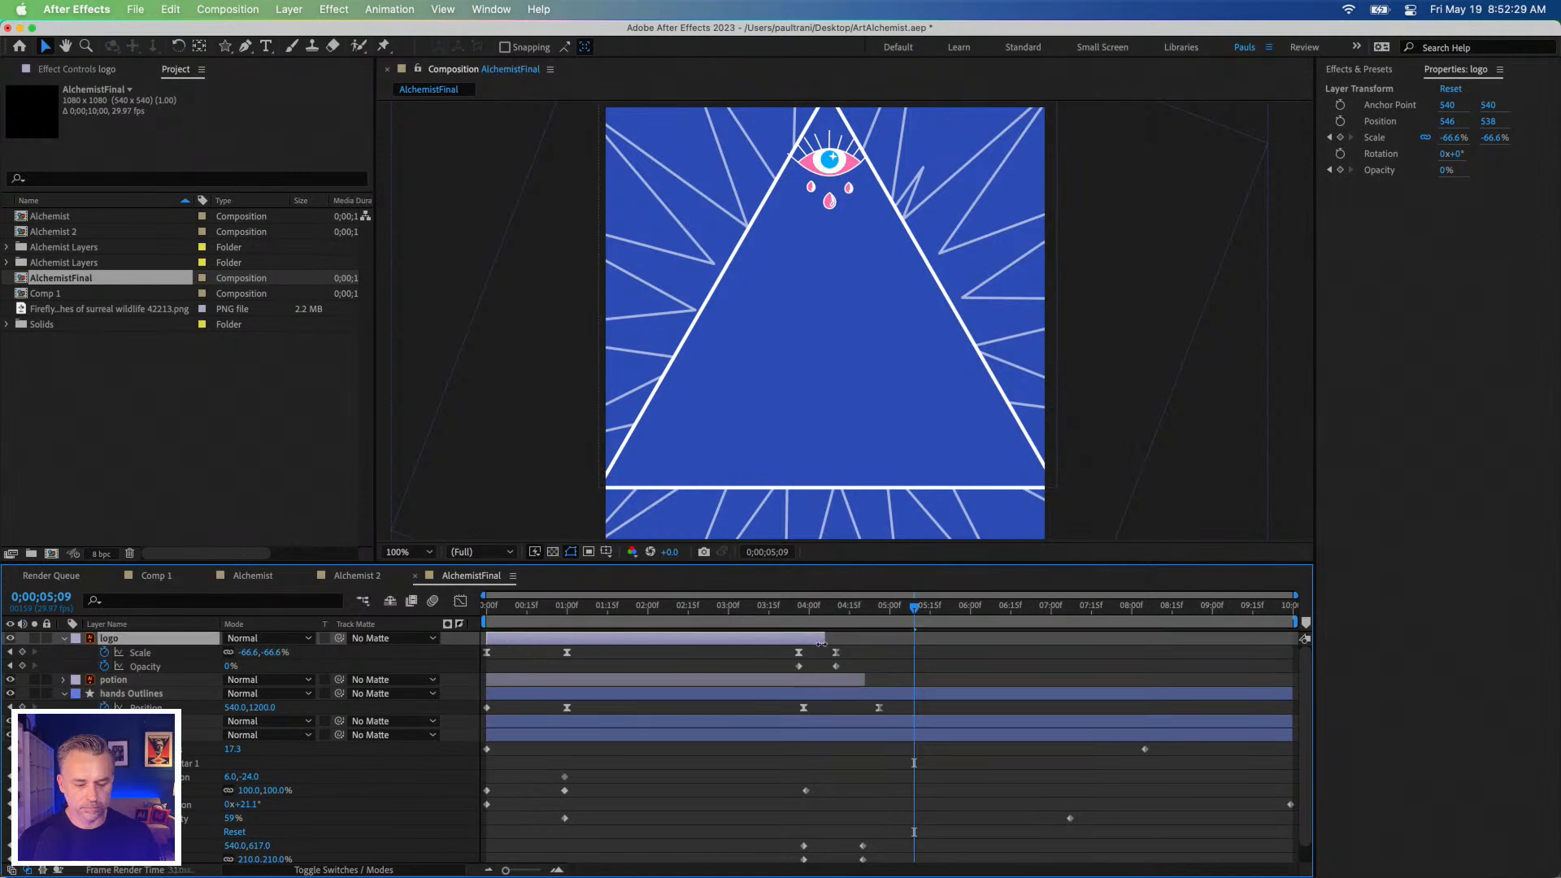
left_click(797, 611)
key("space")
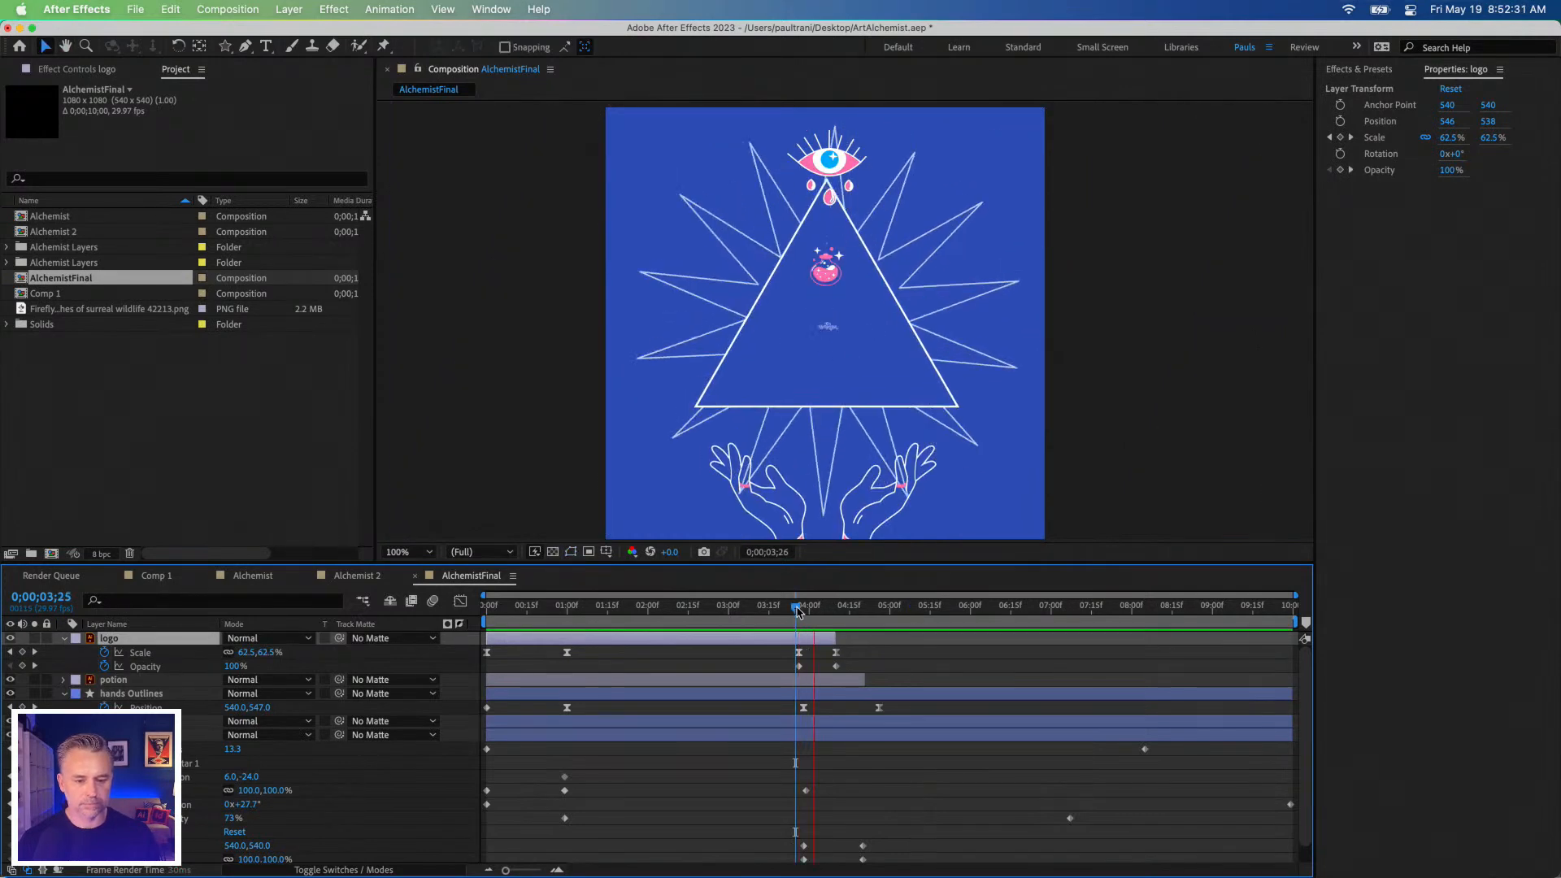
key("space")
Fade the potion layer's Opacity from 100% at 0;00;03;26 to 0% at about 0;00;04;10.
left_click(116, 682)
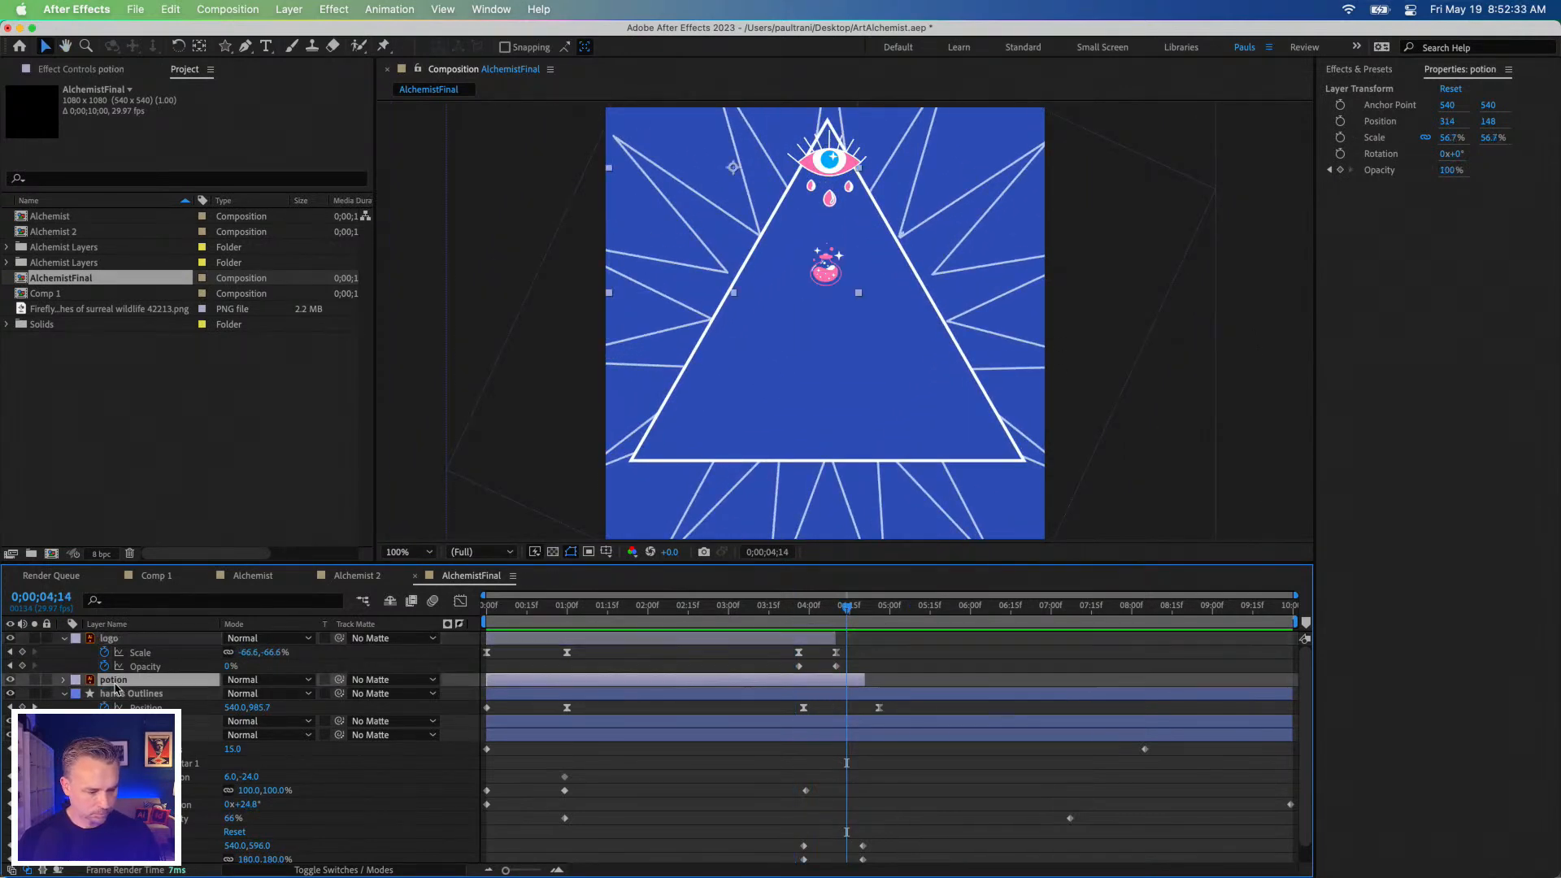
key("u")
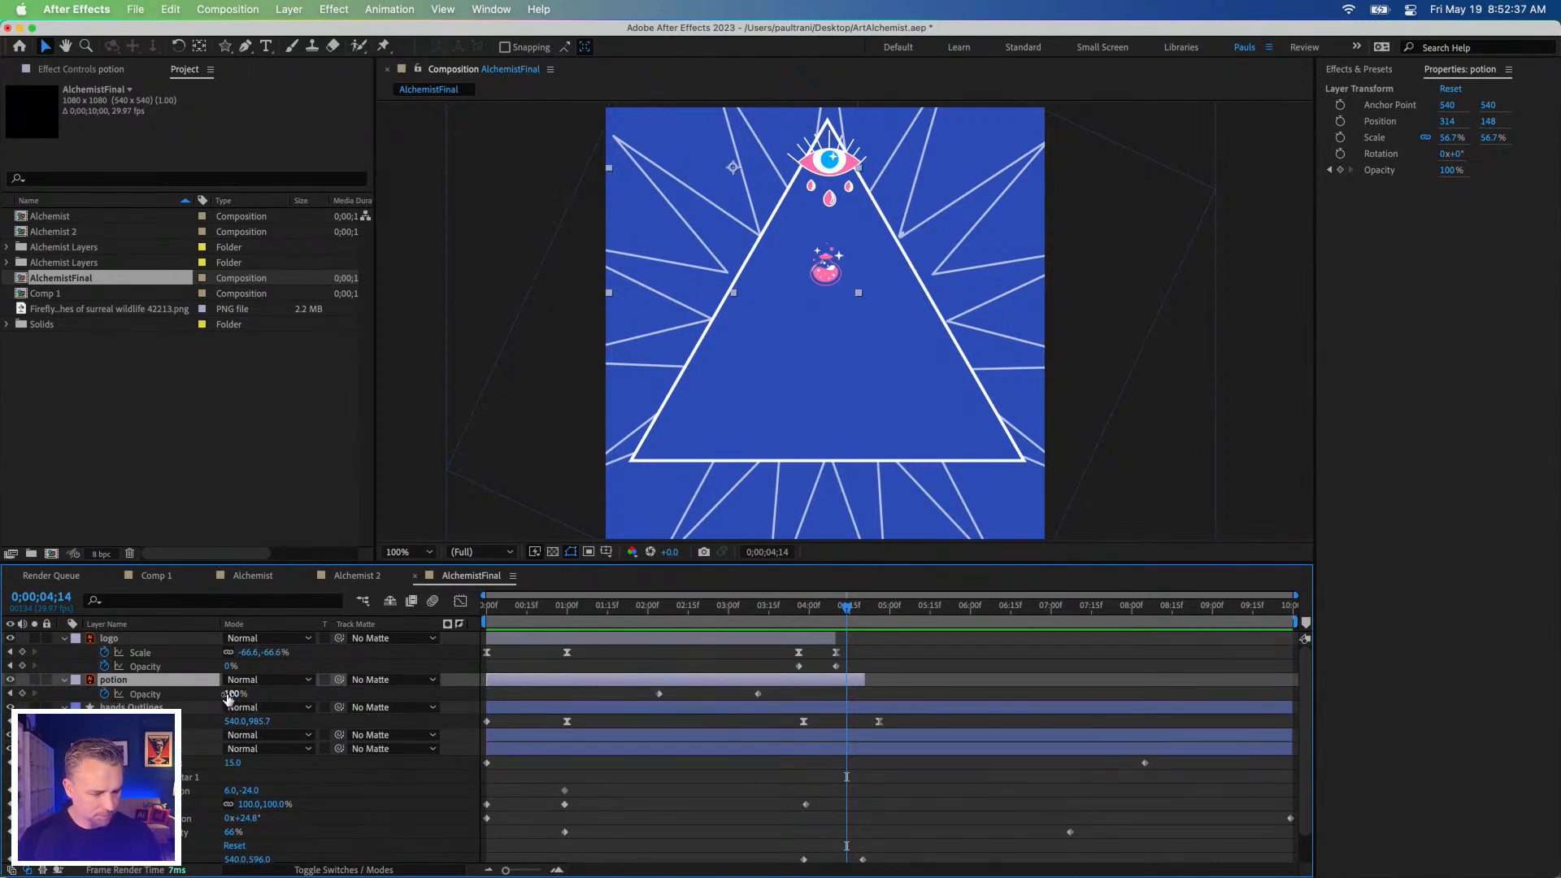
left_click(232, 694)
type("0")
key("Return")
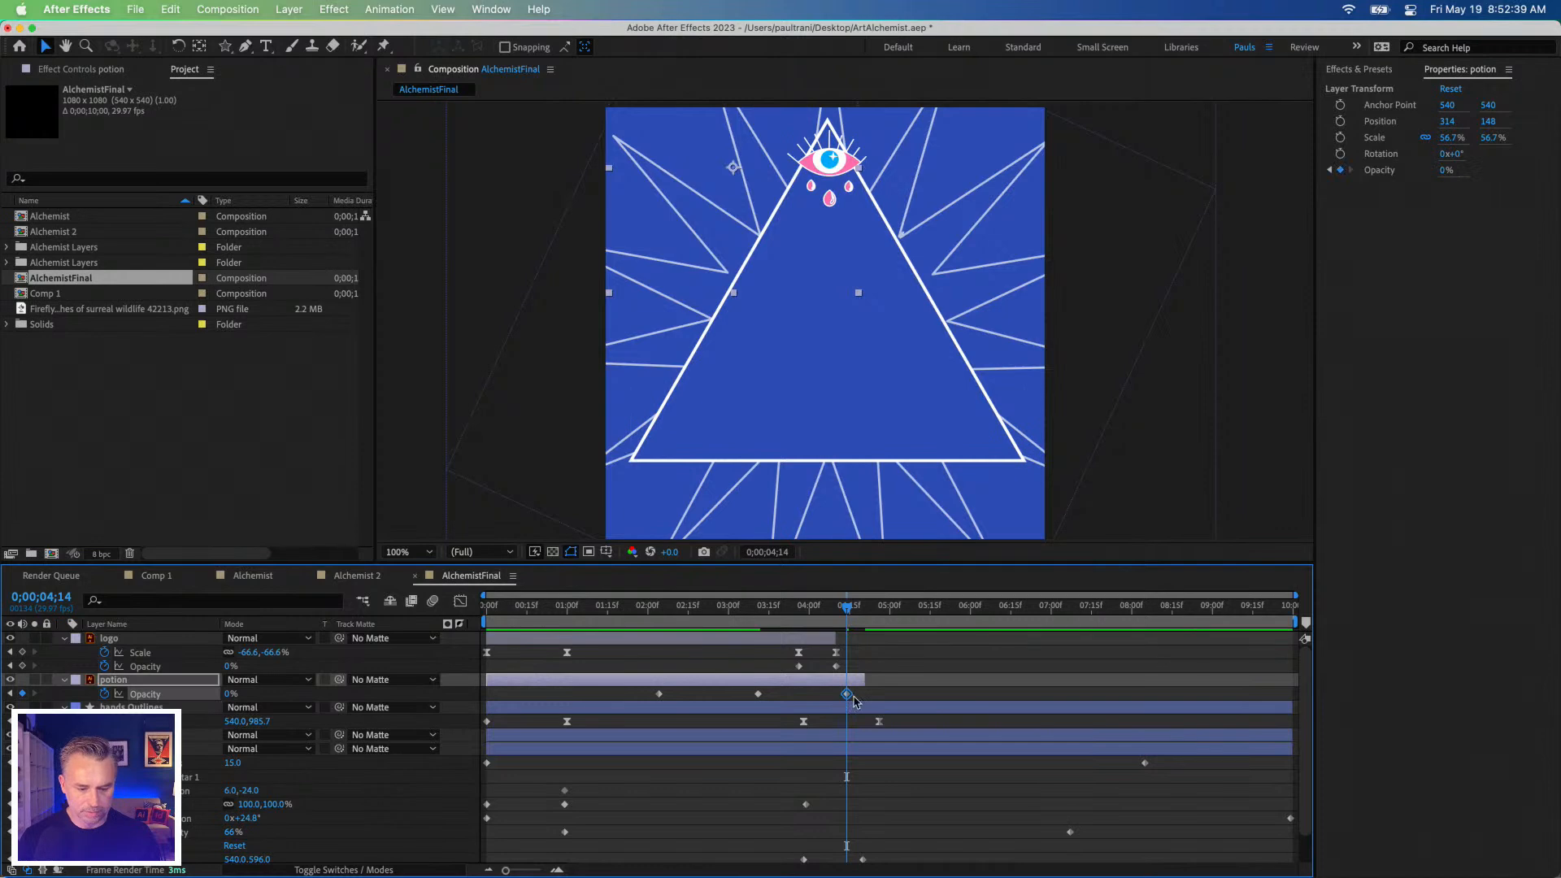
mouse_move(843, 697)
left_mouse_down()
mouse_move(736, 703)
mouse_move(835, 696)
left_mouse_up()
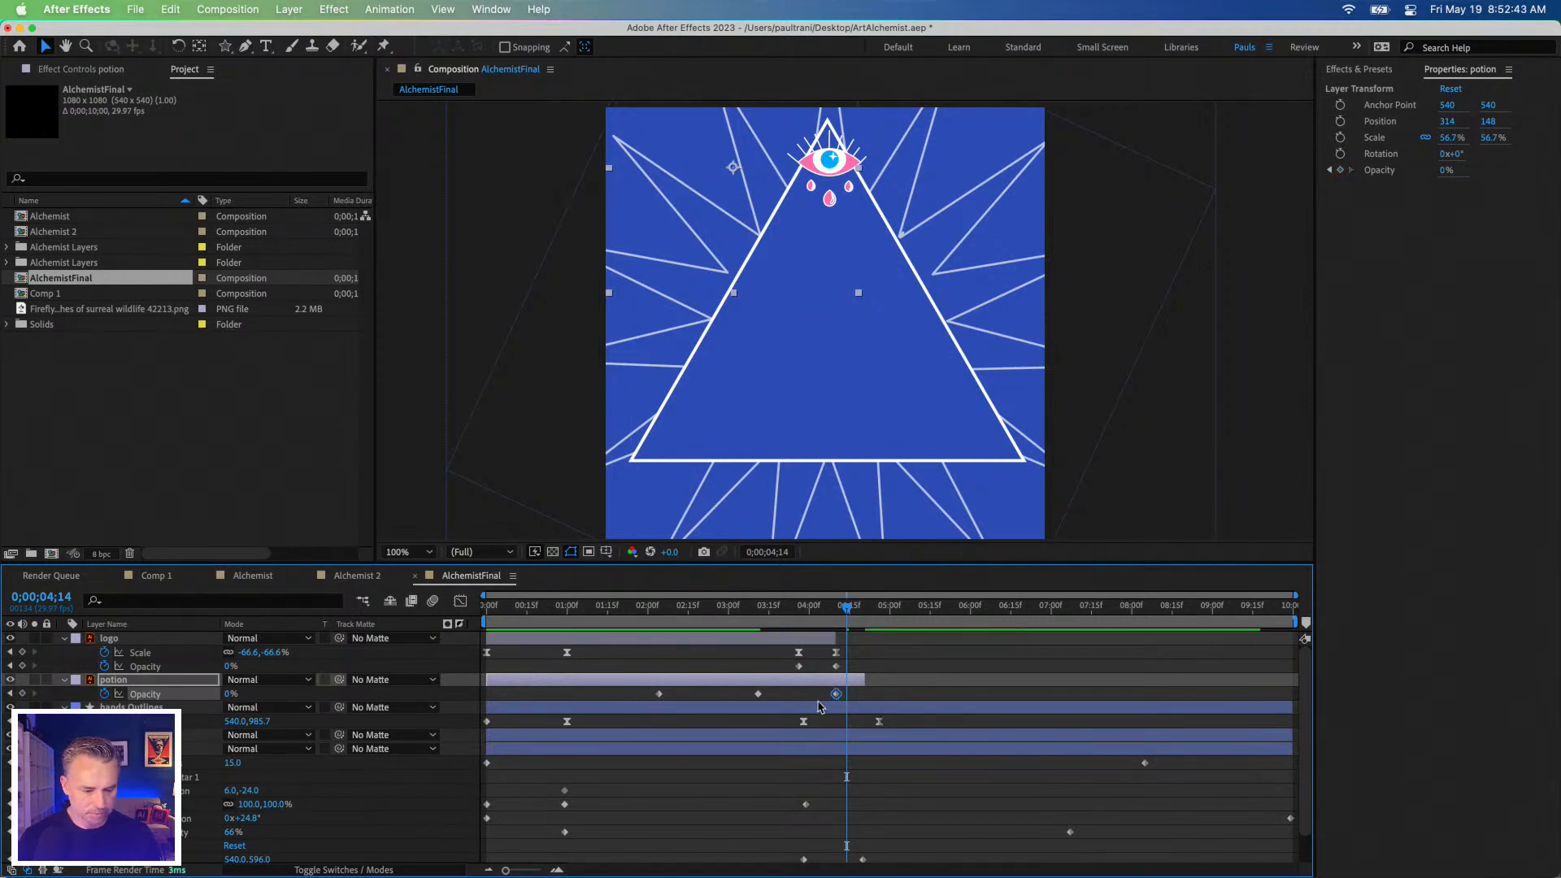
left_click(799, 613)
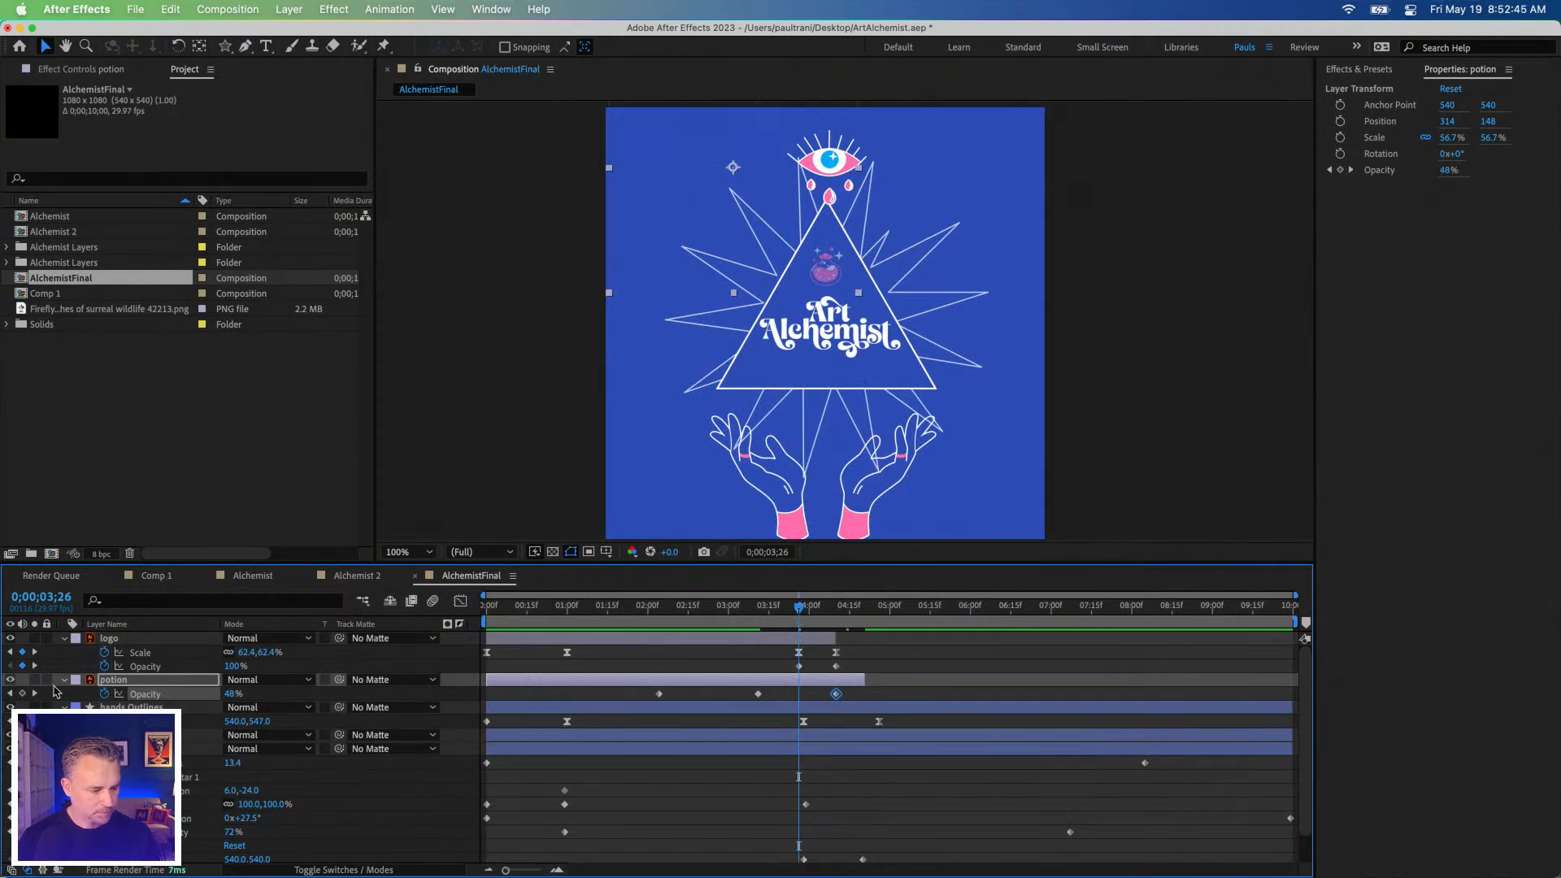
left_click_drag(231, 696, 951, 696)
Replace the logo's final Scale keyframe with a 0% keyframe at about 0;00;04;10 and preview the transition.
mouse_move(803, 611)
left_mouse_down()
mouse_move(838, 612)
mouse_move(806, 613)
mouse_move(824, 616)
left_mouse_up()
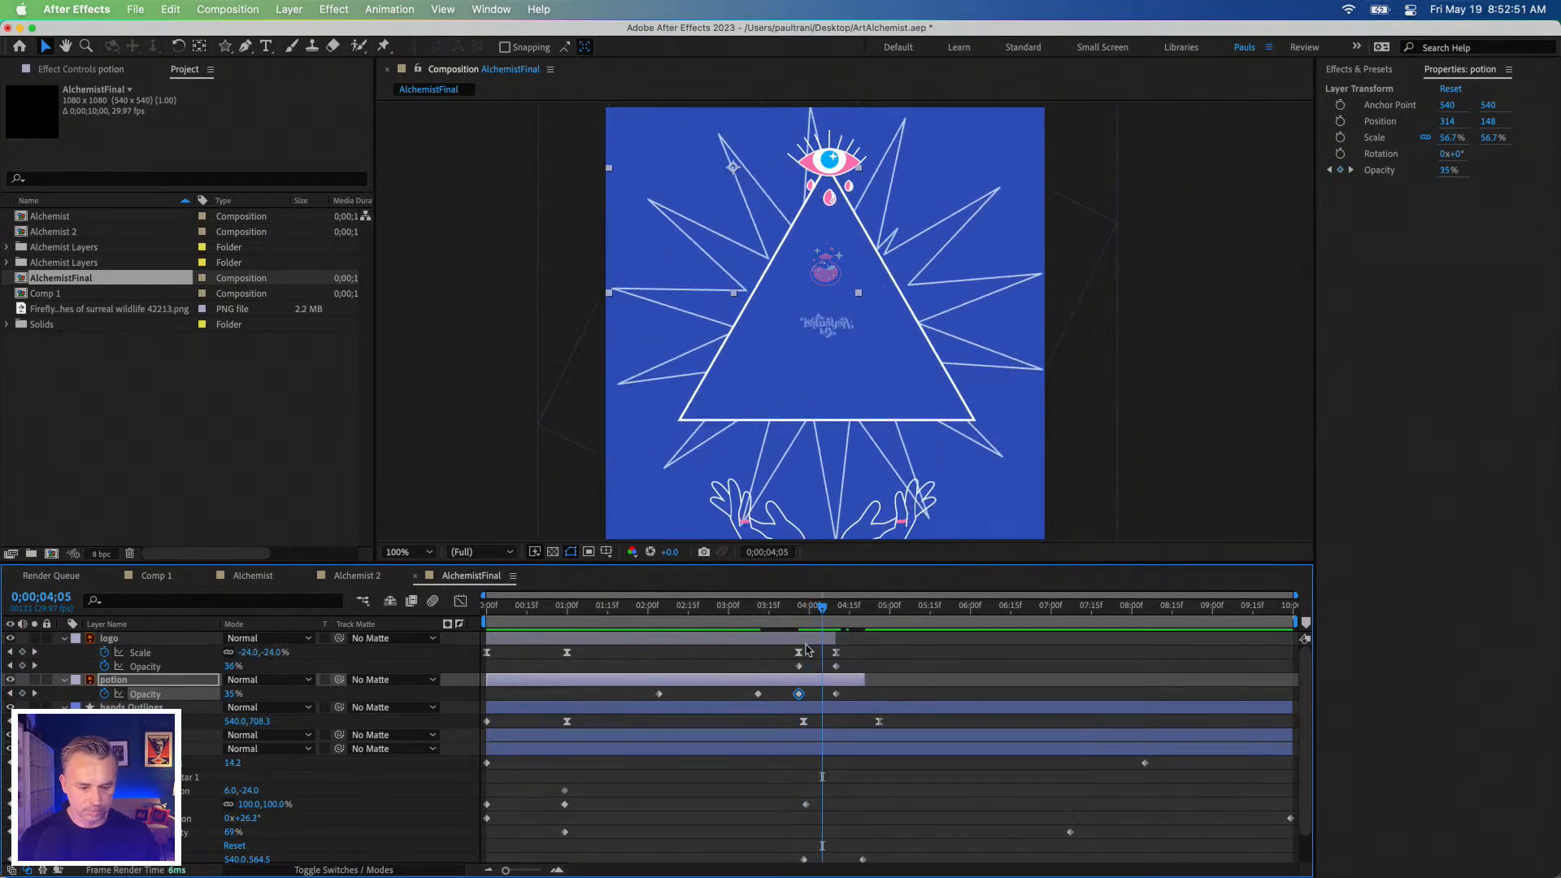
left_click(245, 653)
type("0")
key("Return")
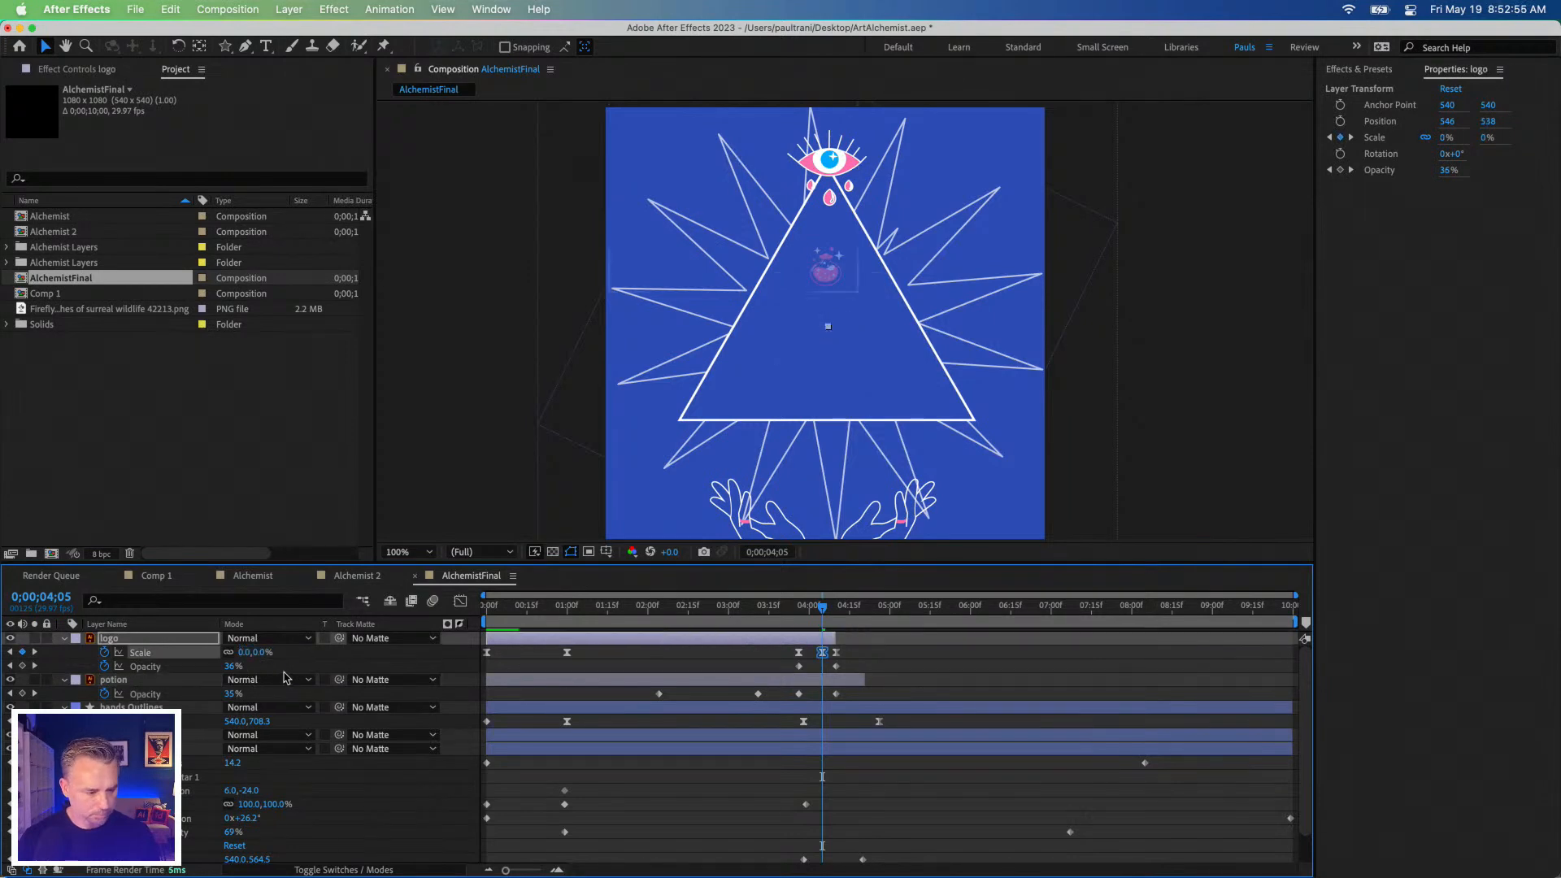
left_click(835, 653)
key("Delete")
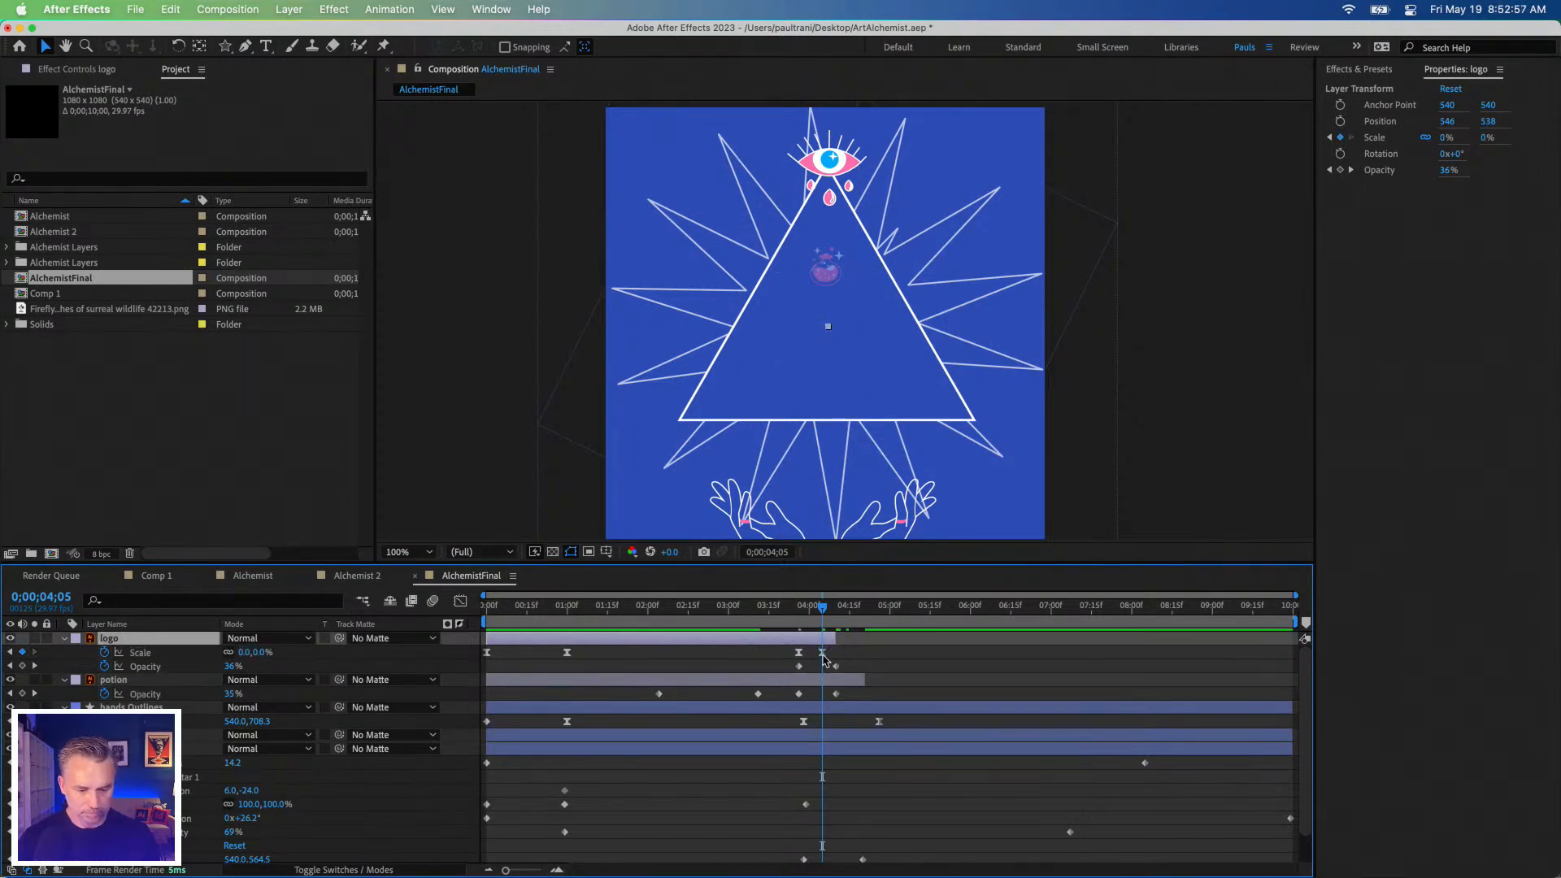
left_click_drag(823, 654, 836, 655)
key("space")
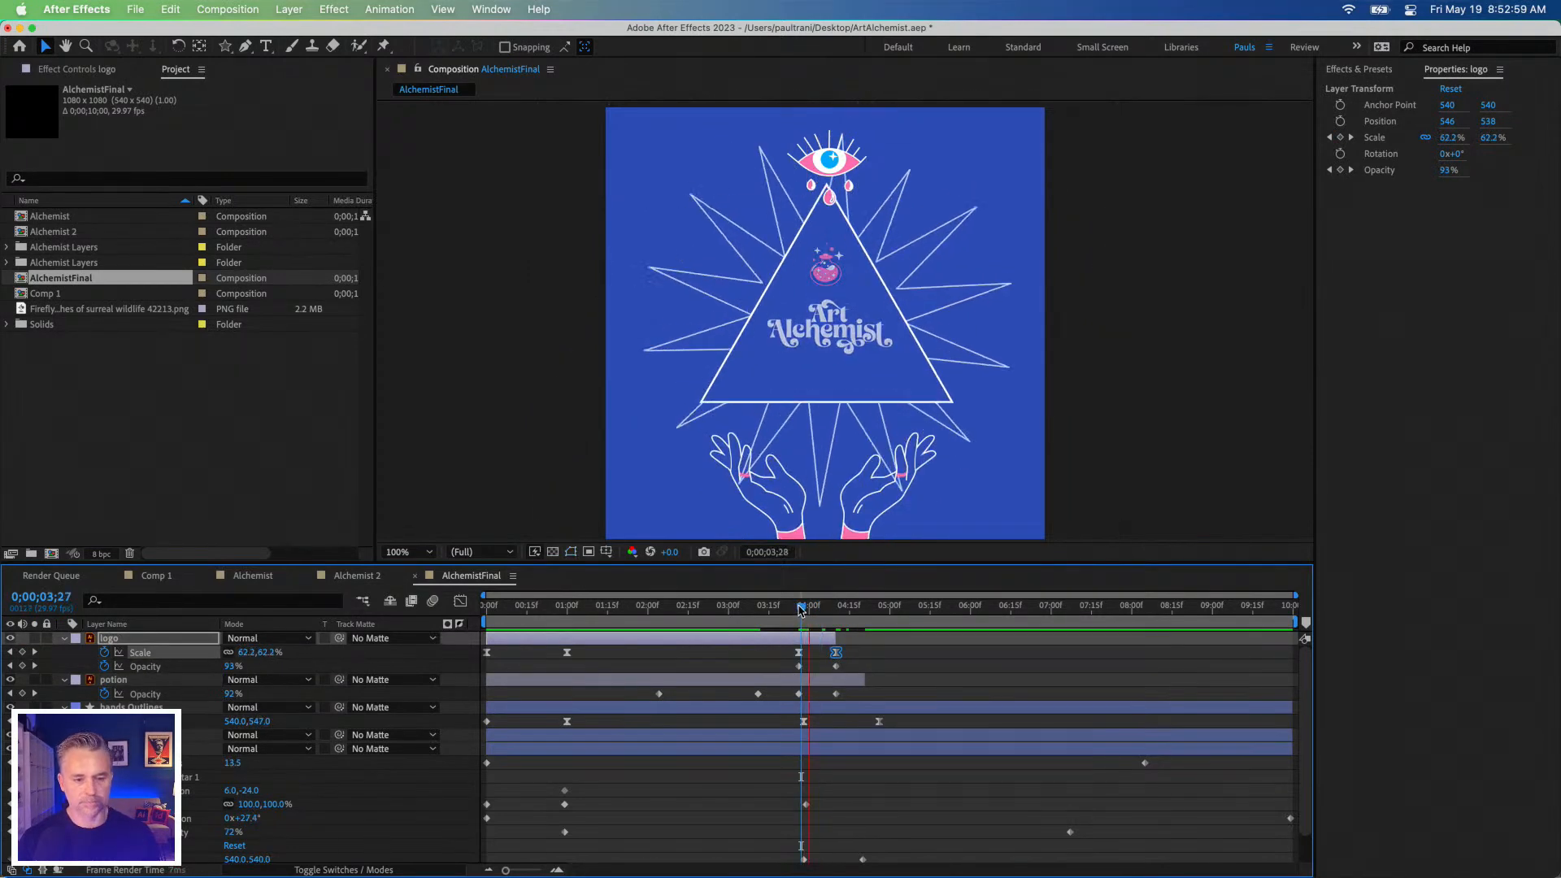
key("space")
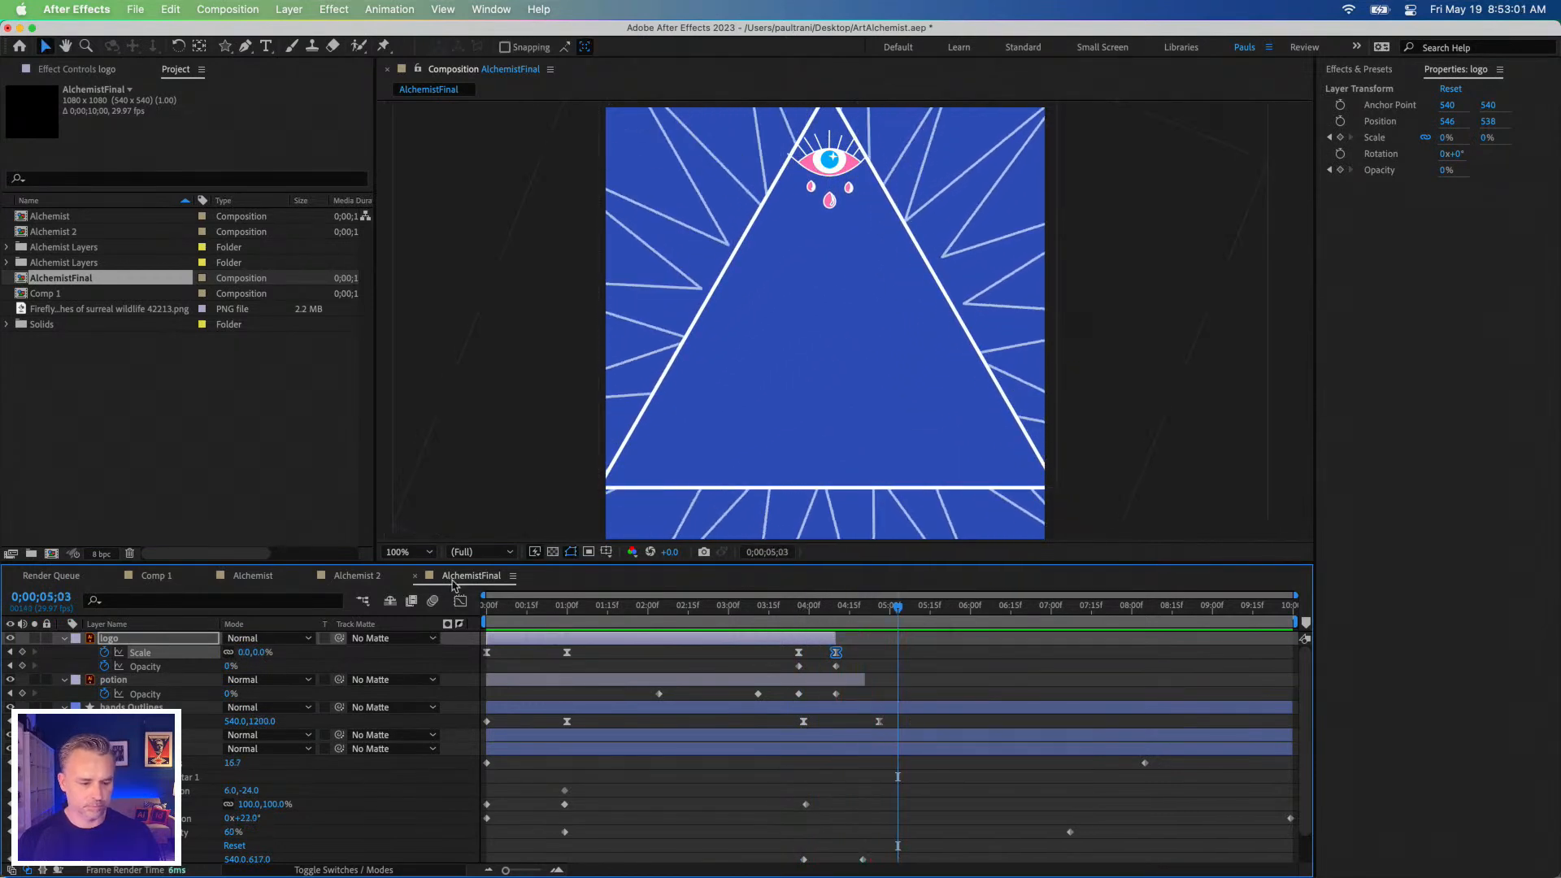
Copy the Keep It and Firefly image layers from Alchemist 2 into AlchemistFinal and shift them to start at about 0;00;04;10.
left_click(353, 576)
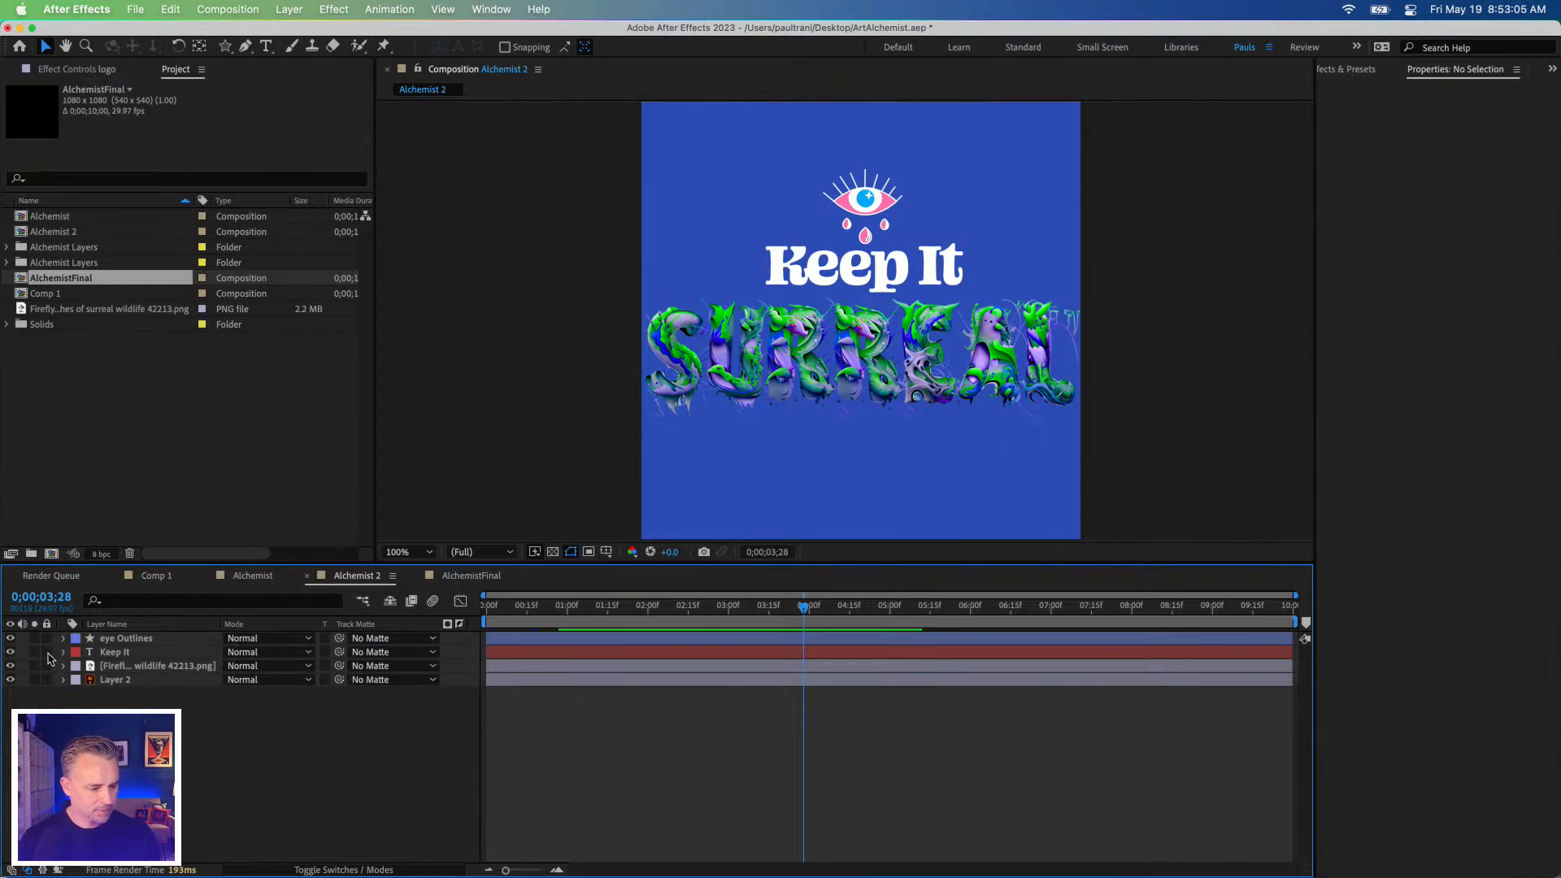
left_click(114, 652)
left_click(122, 665, "shift")
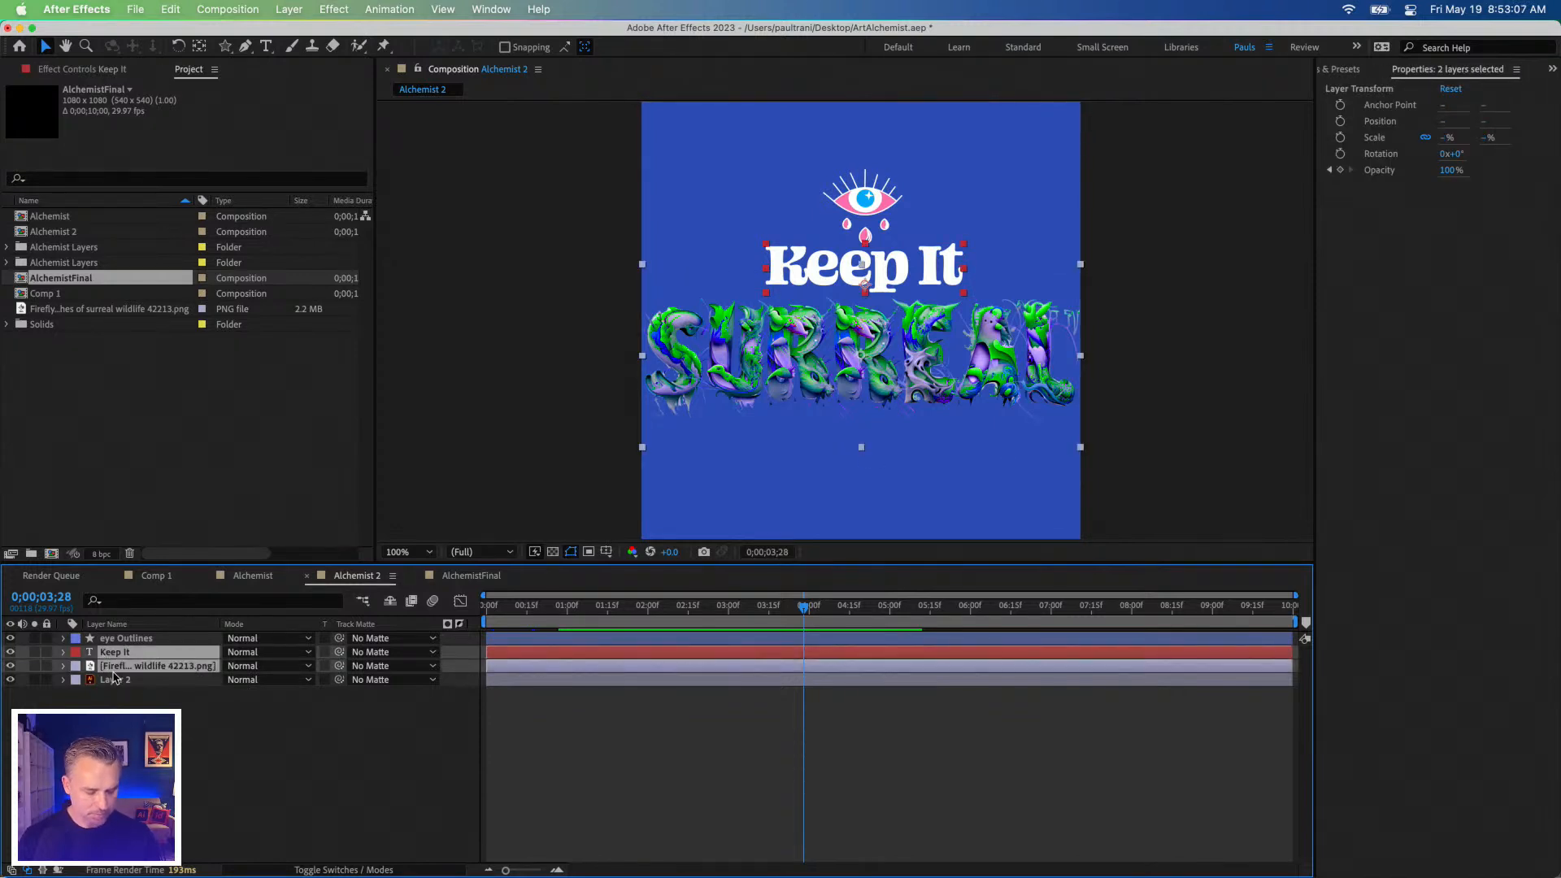
left_click(472, 576)
key("super+v")
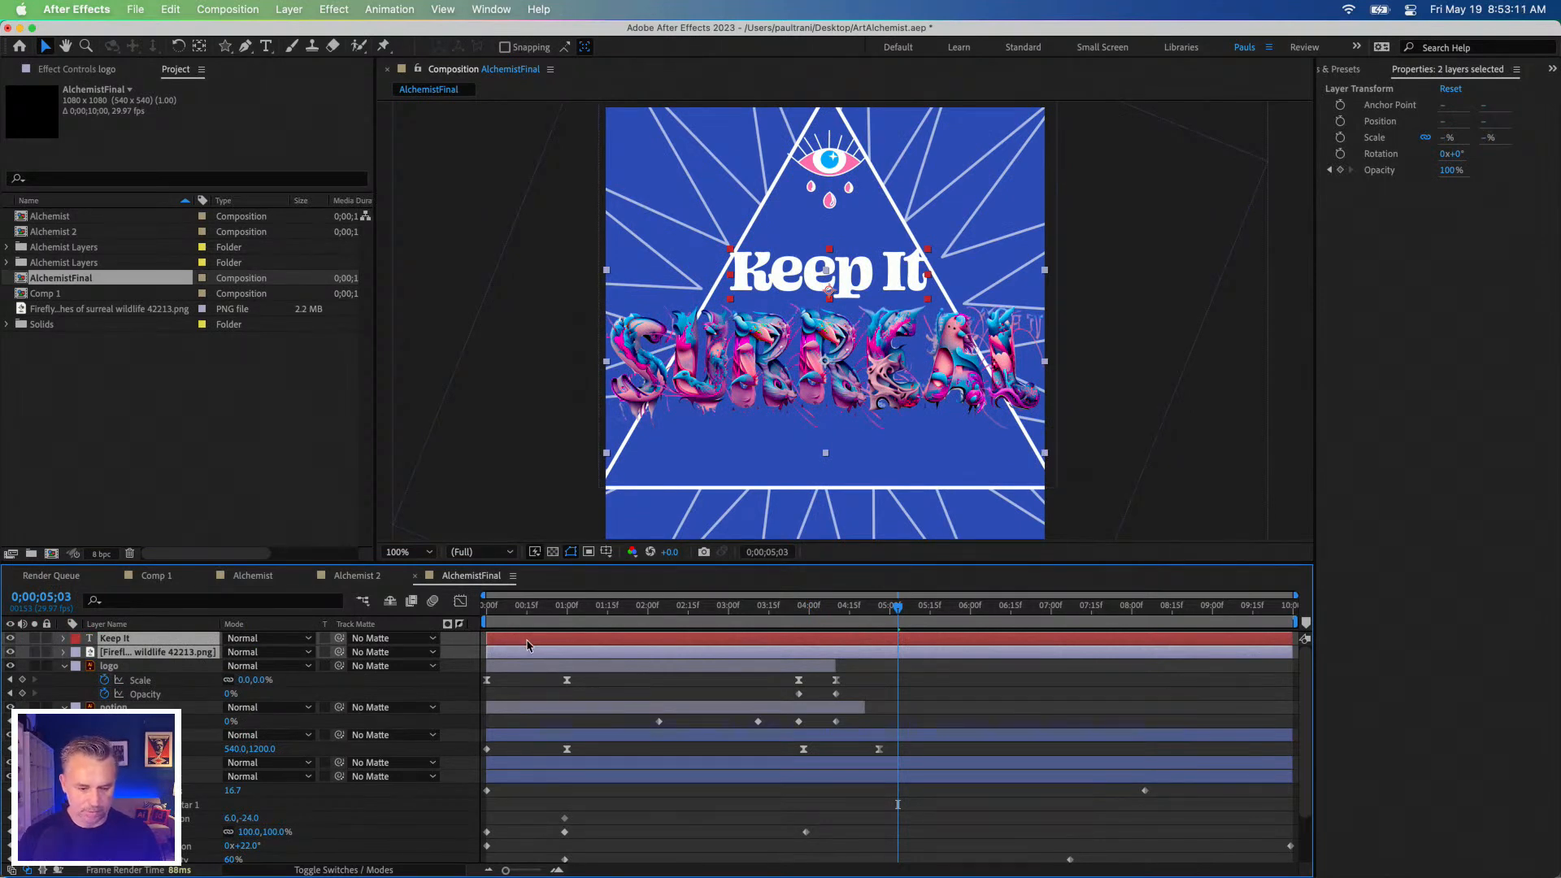
left_click_drag(534, 644, 904, 645)
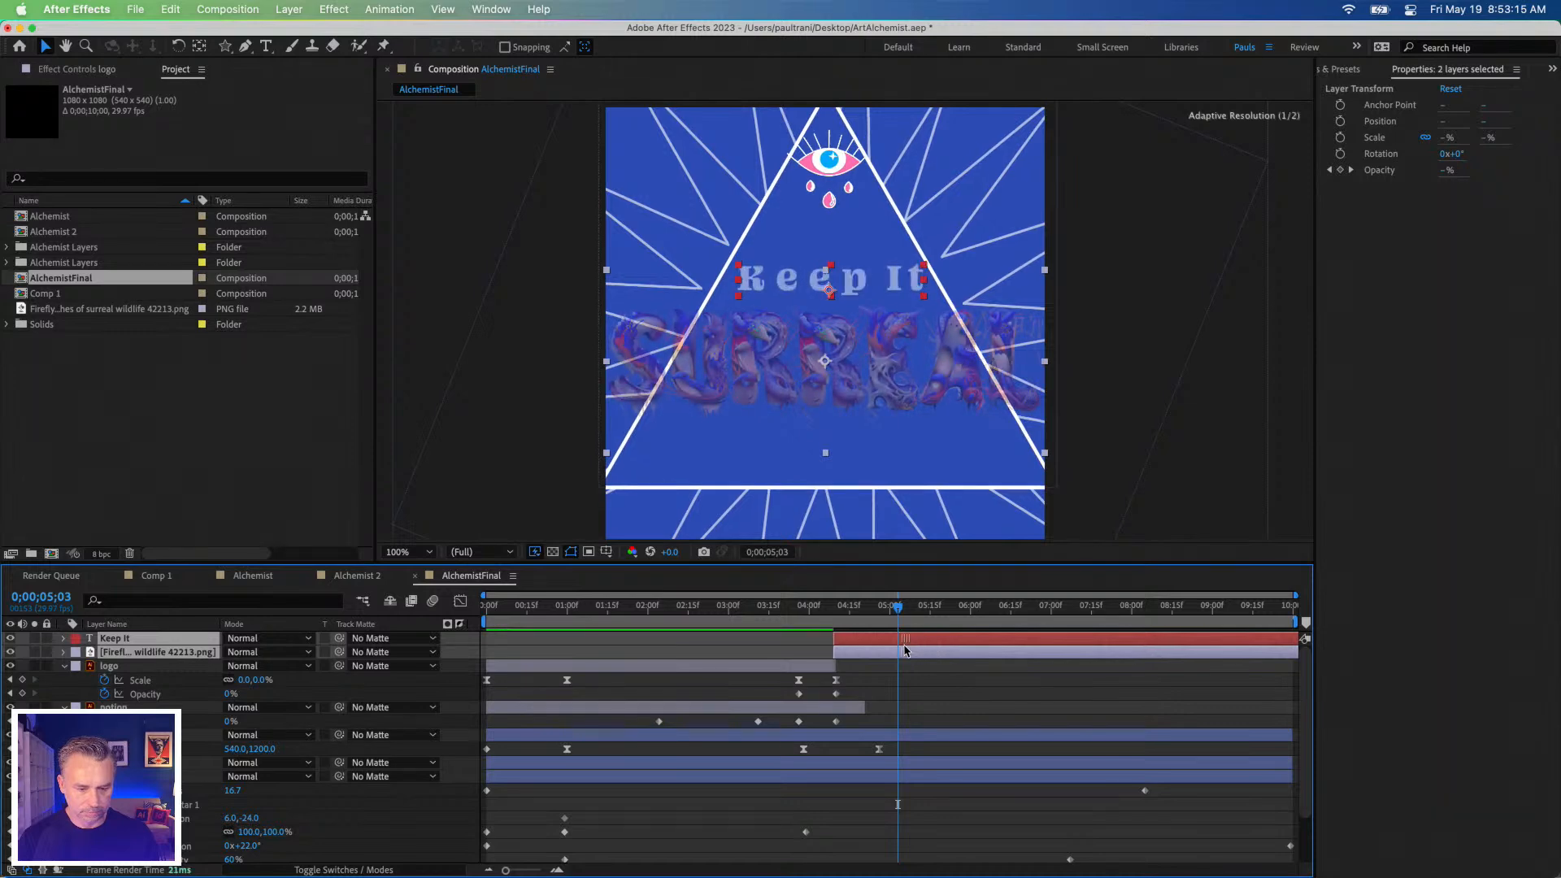
Scale the Keep It text layer to 60%.
left_click(803, 612)
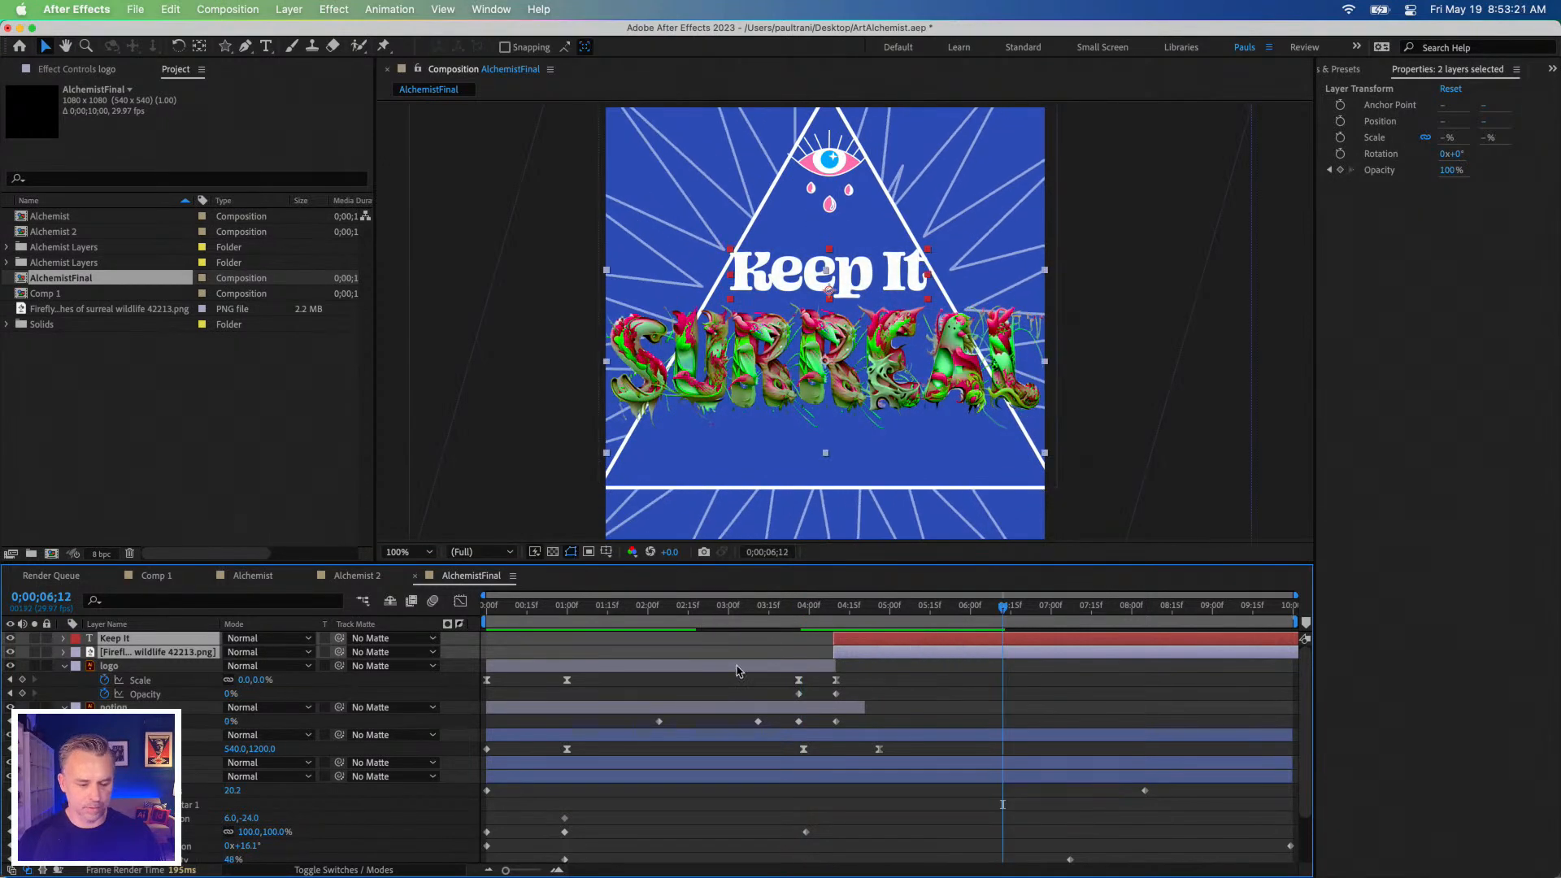
left_click(113, 639)
key("s")
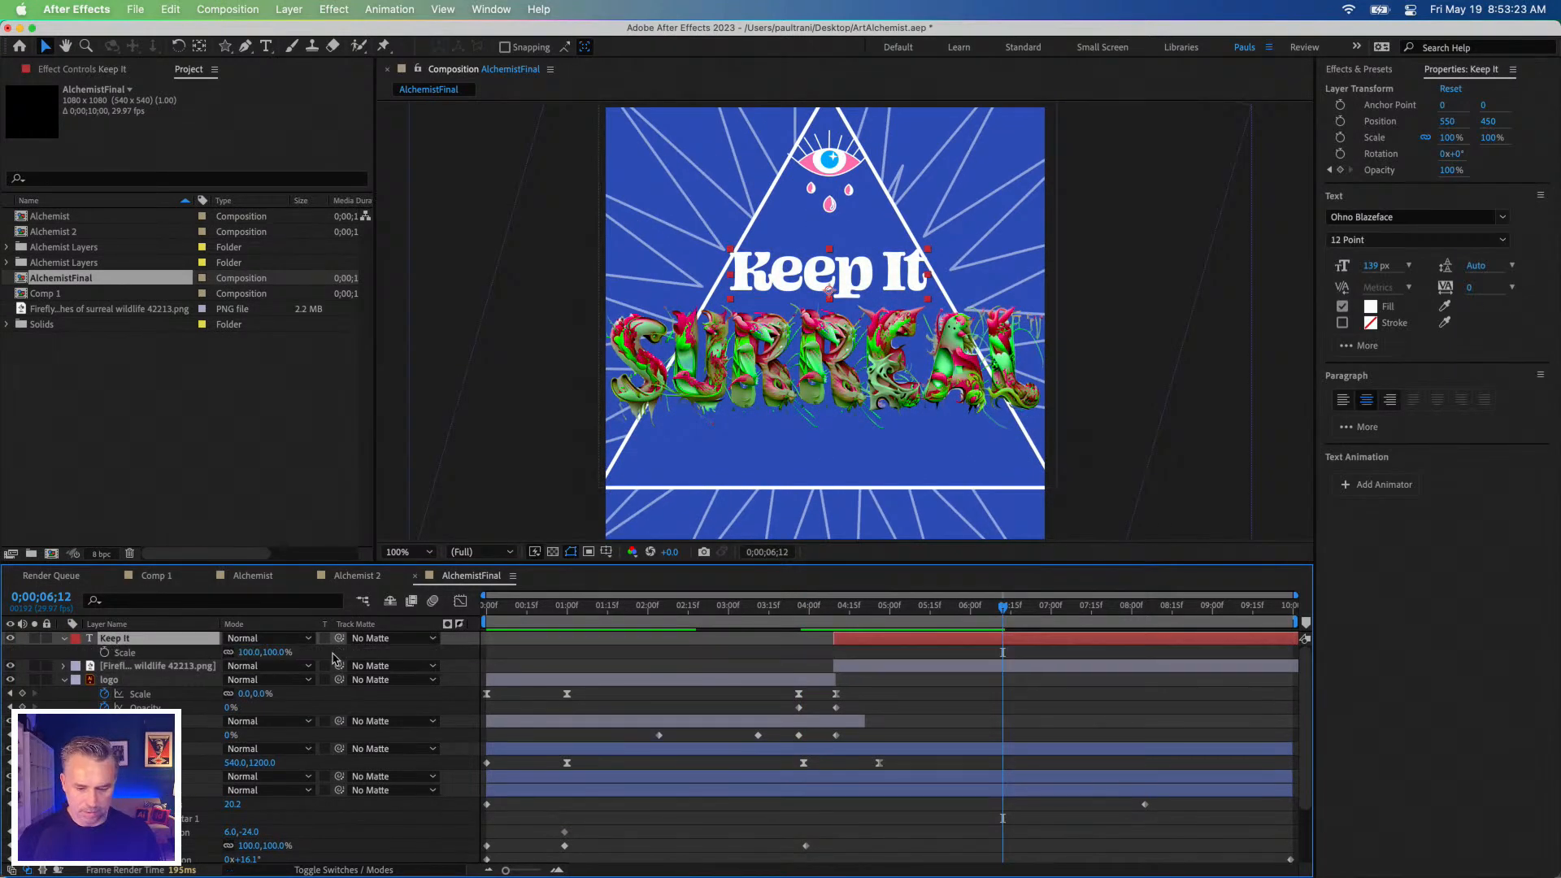
left_click_drag(1443, 137, 1409, 138)
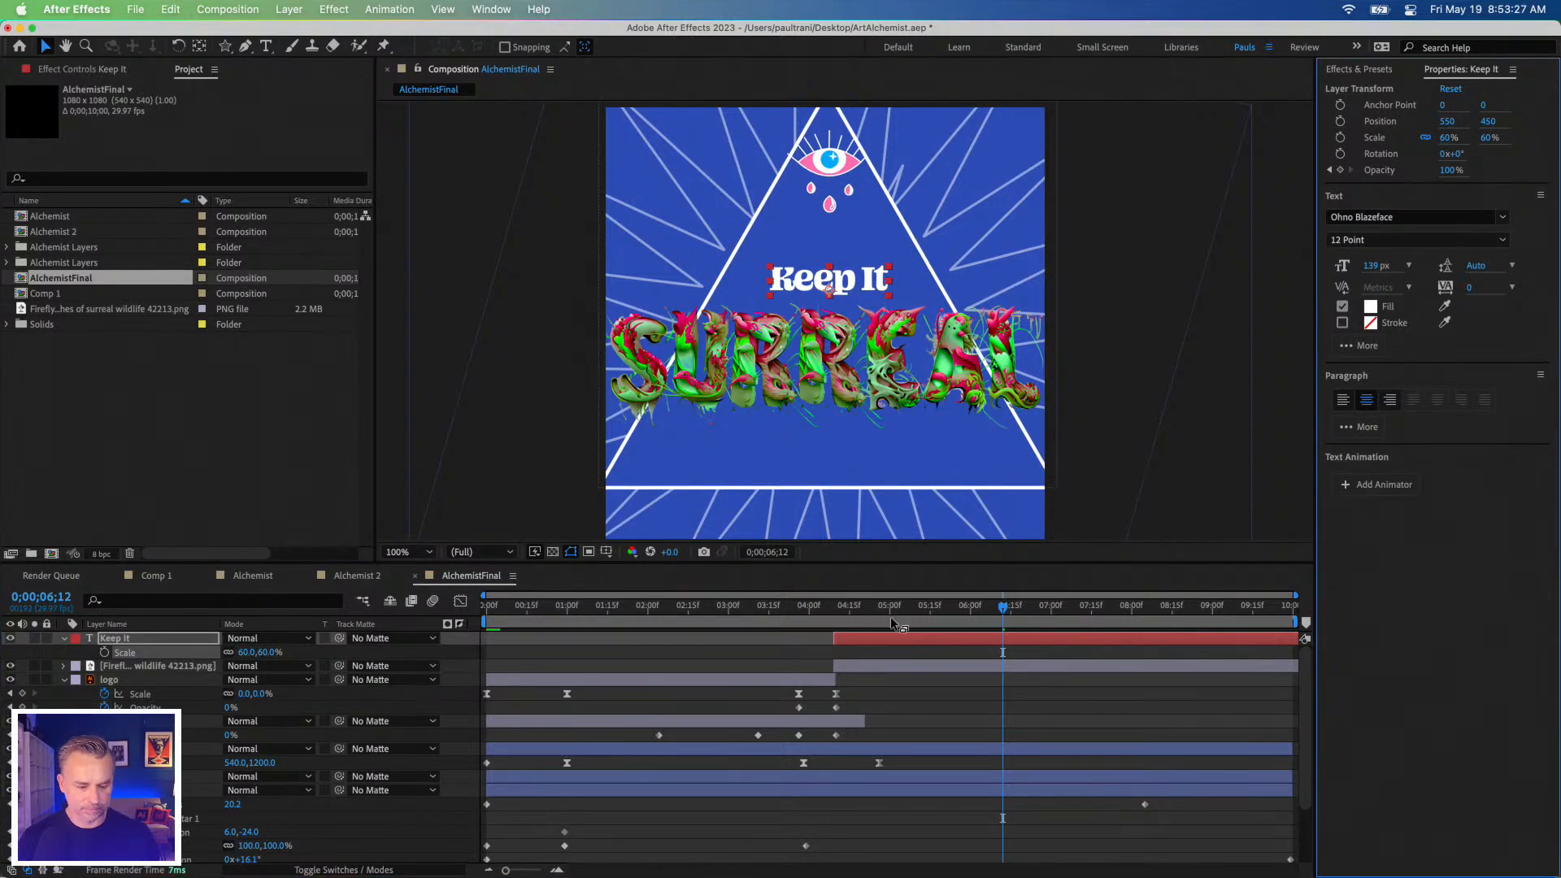
Lower the eye Outlines layer at 0;00;06;12 by keyframing its Position at 540, 672.
left_click(121, 721)
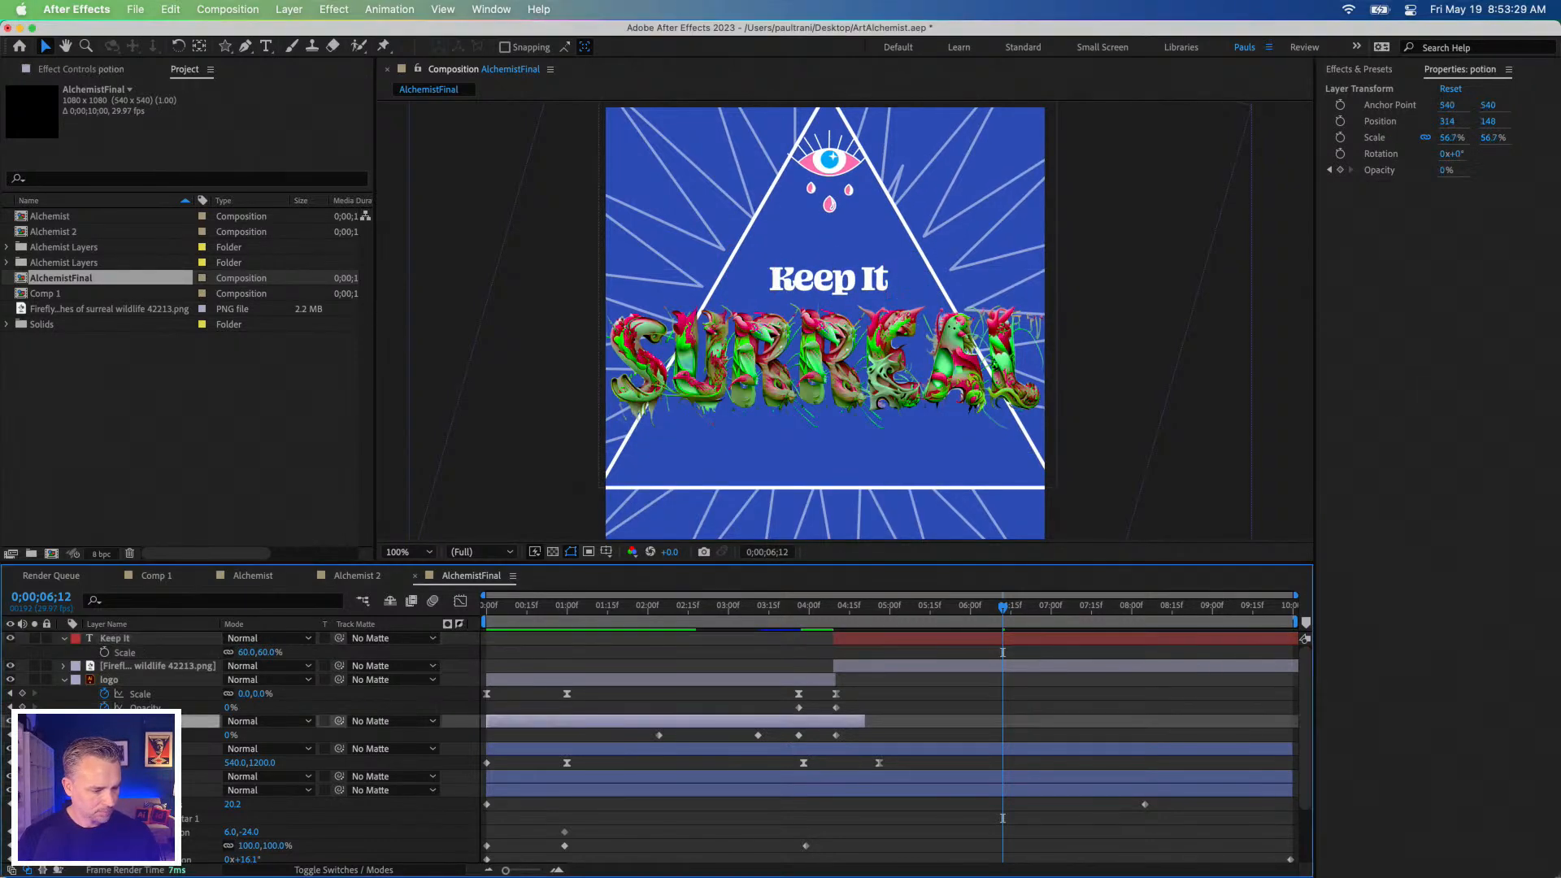
left_click(122, 776)
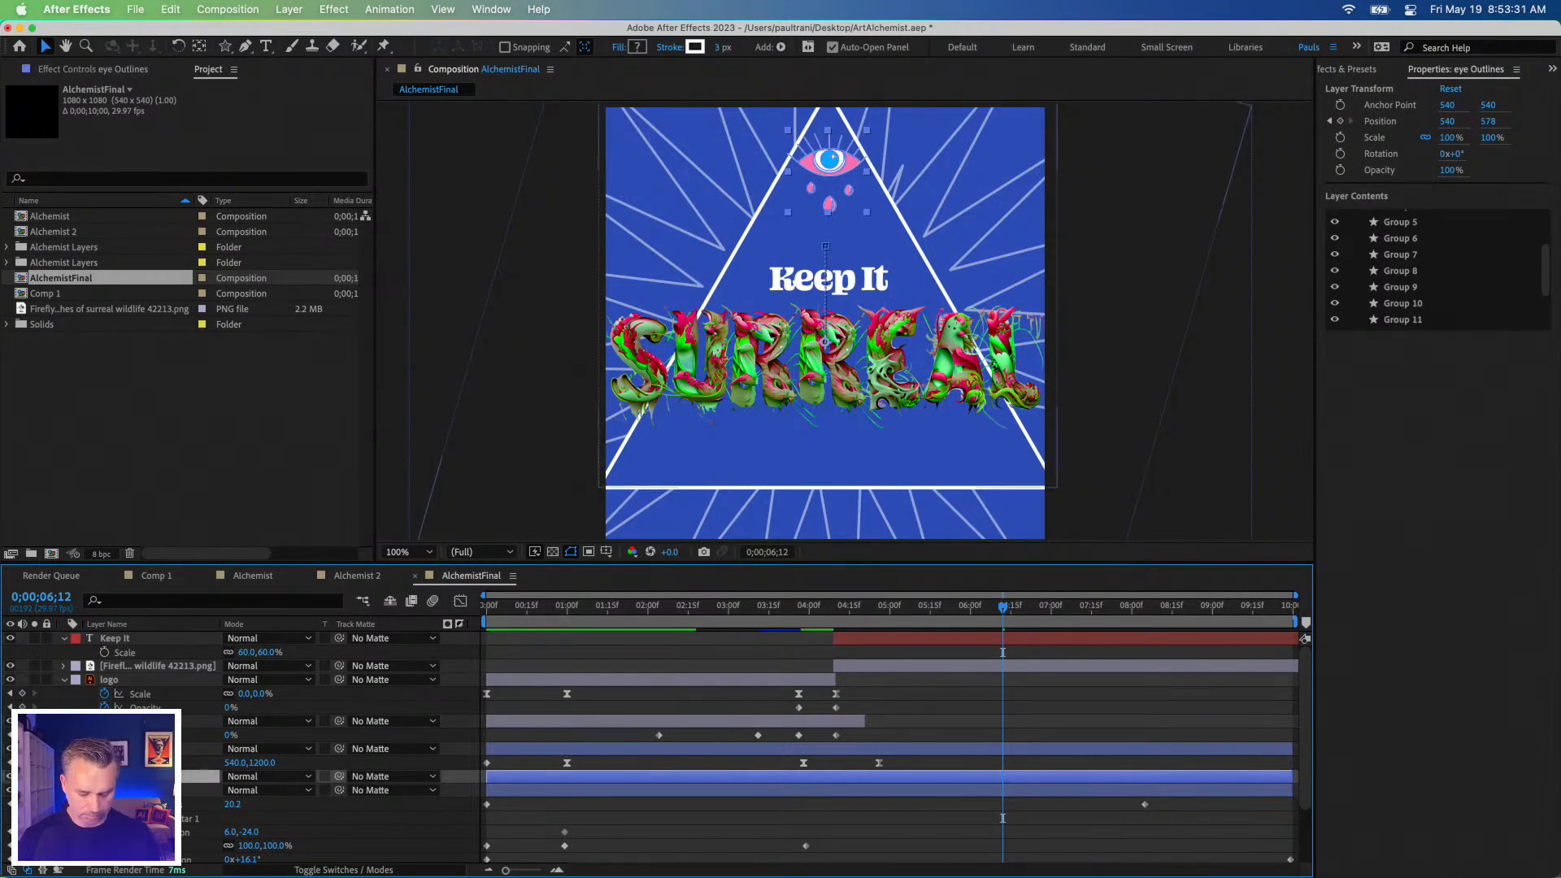
key("u")
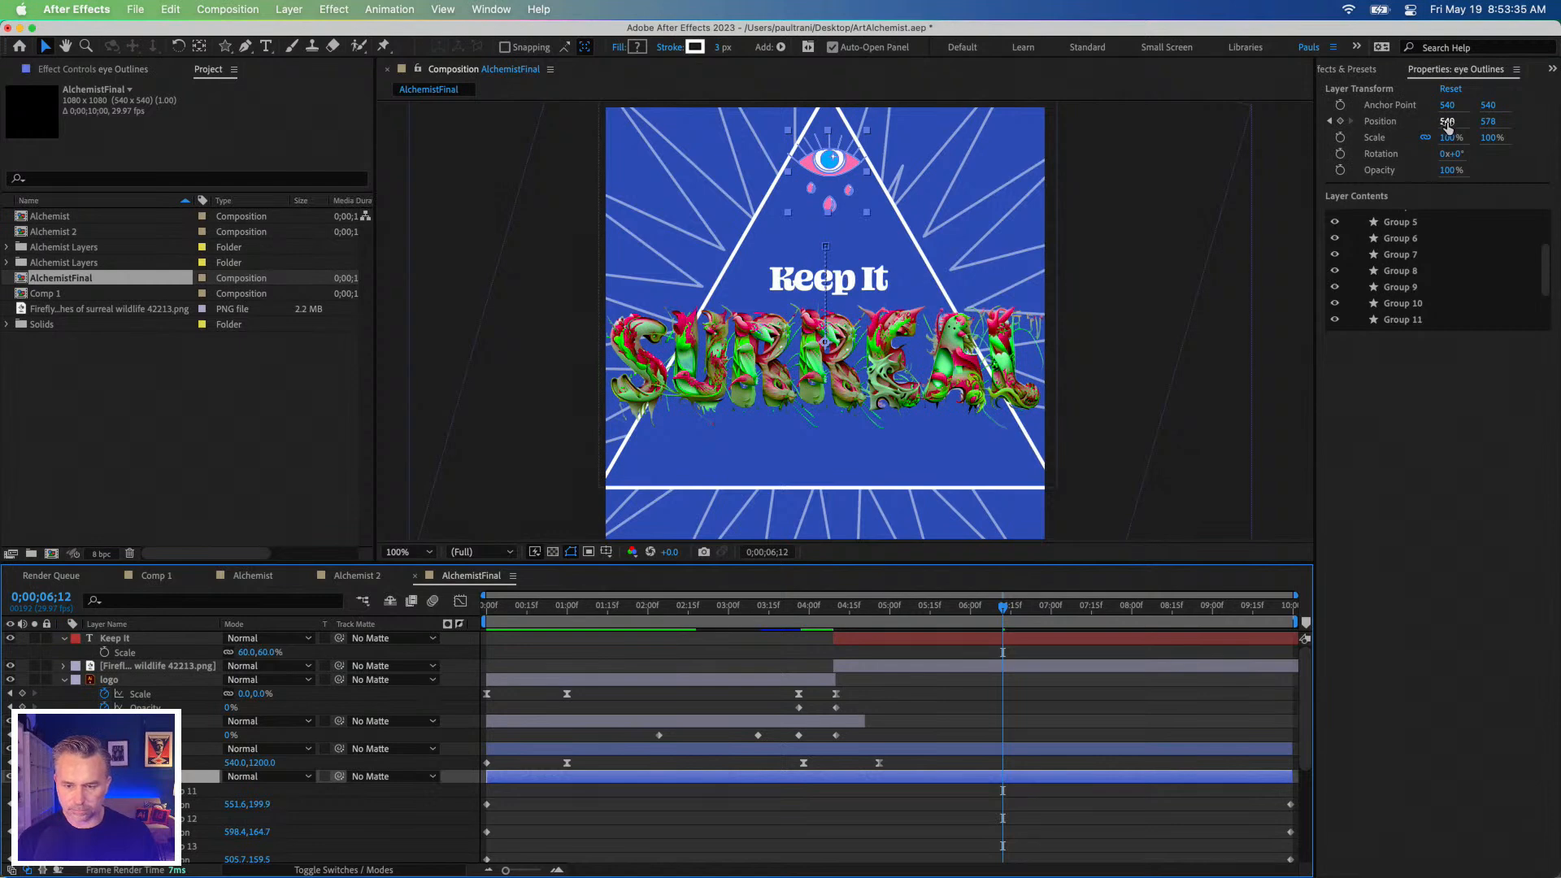
left_click_drag(1486, 122, 1557, 118)
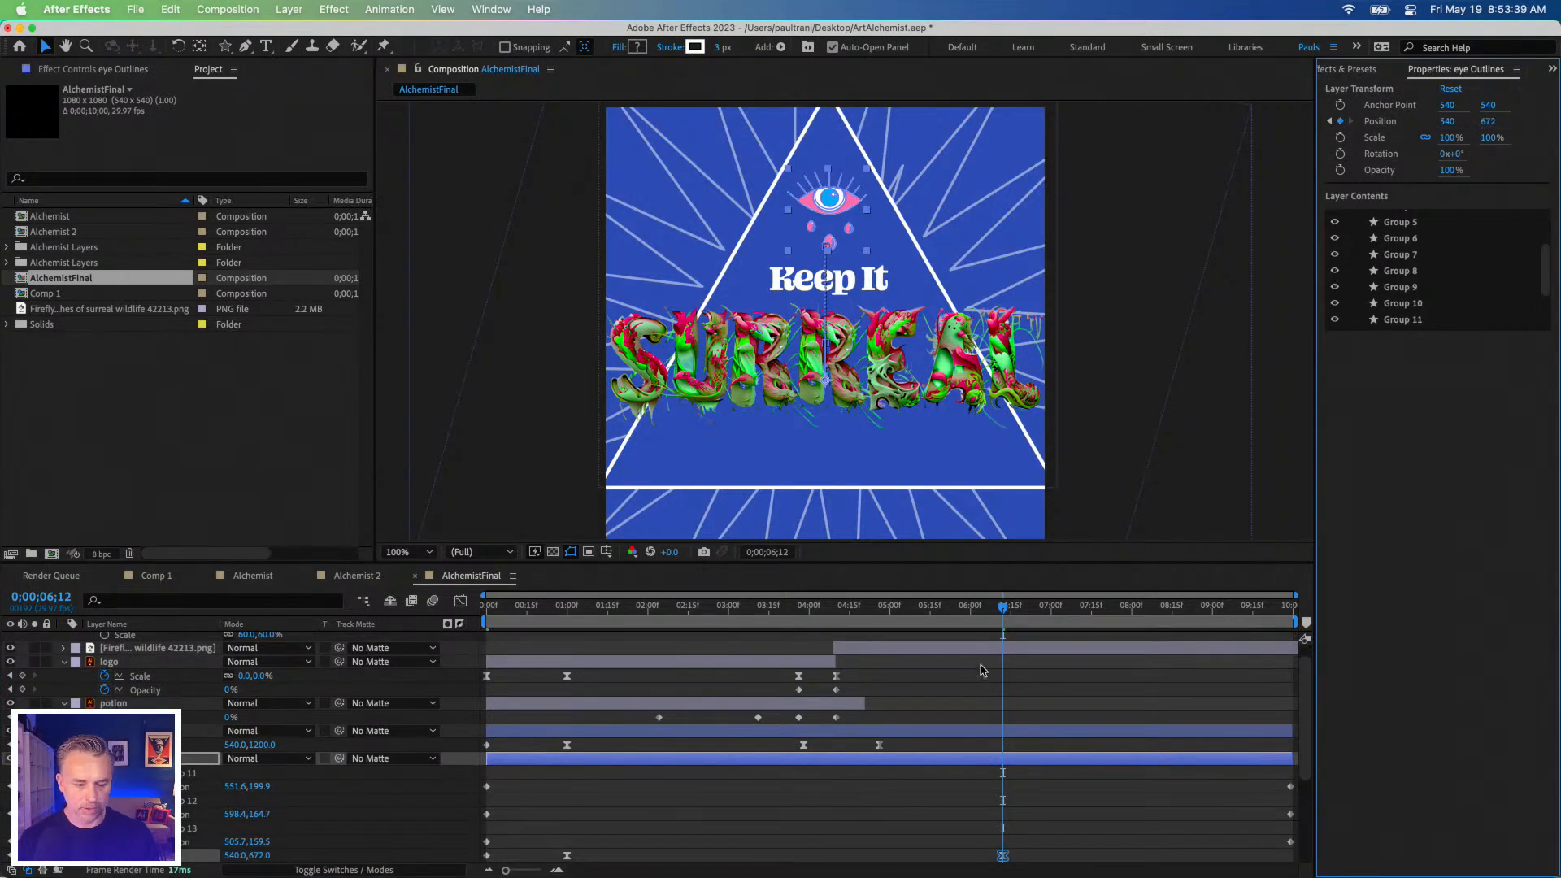
Preview the composition from the first frame, replaying and scrubbing the opening to examine how the triangle and artwork appear.
left_click(828, 617)
key("Home")
key("space")
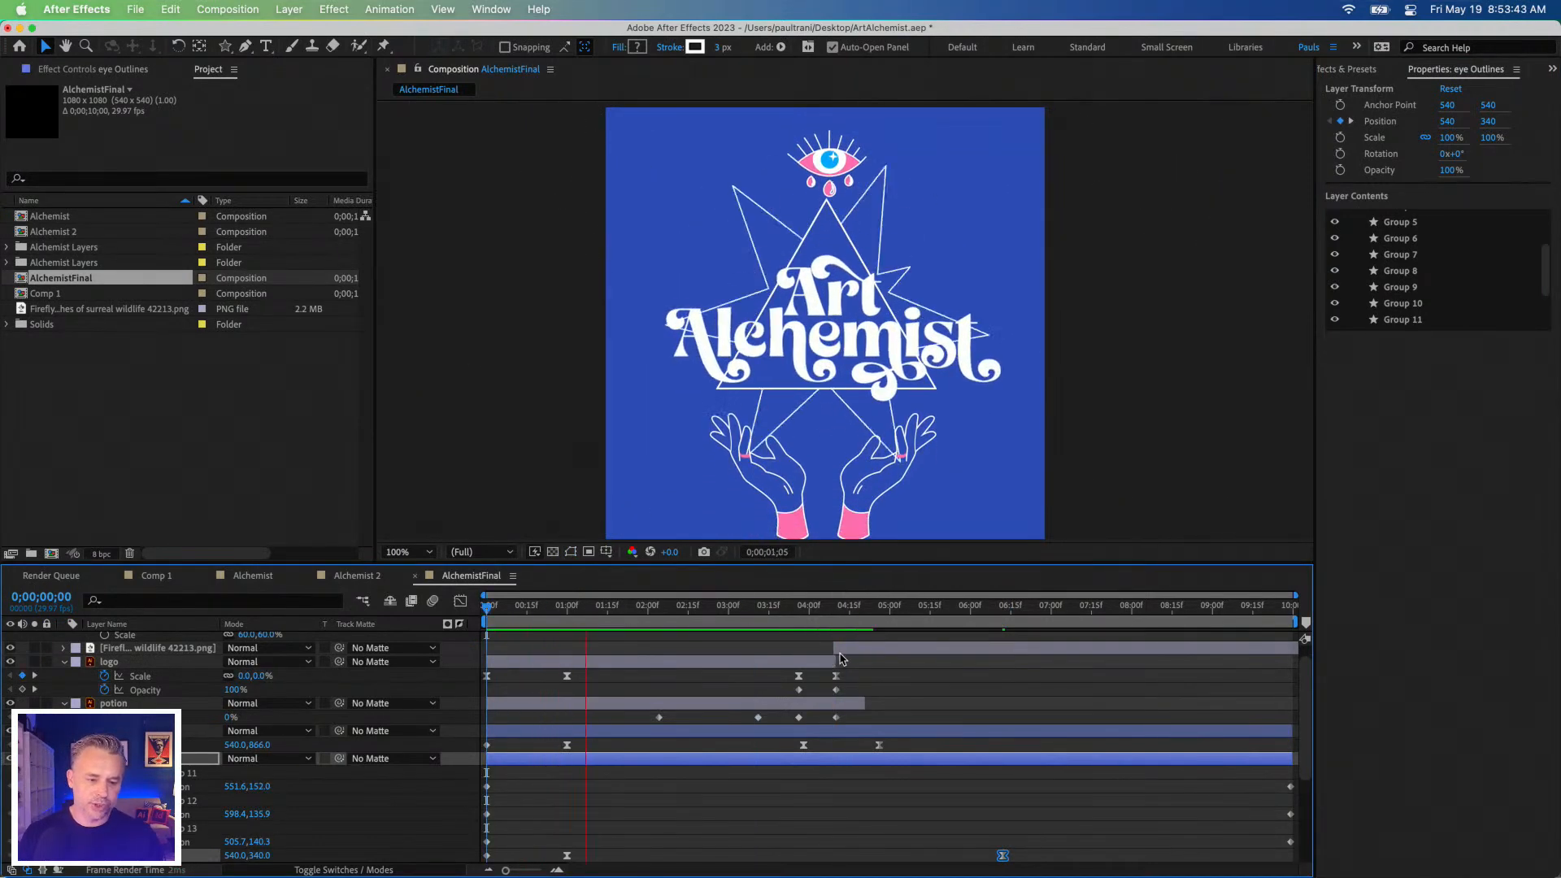
key("space")
key("space")
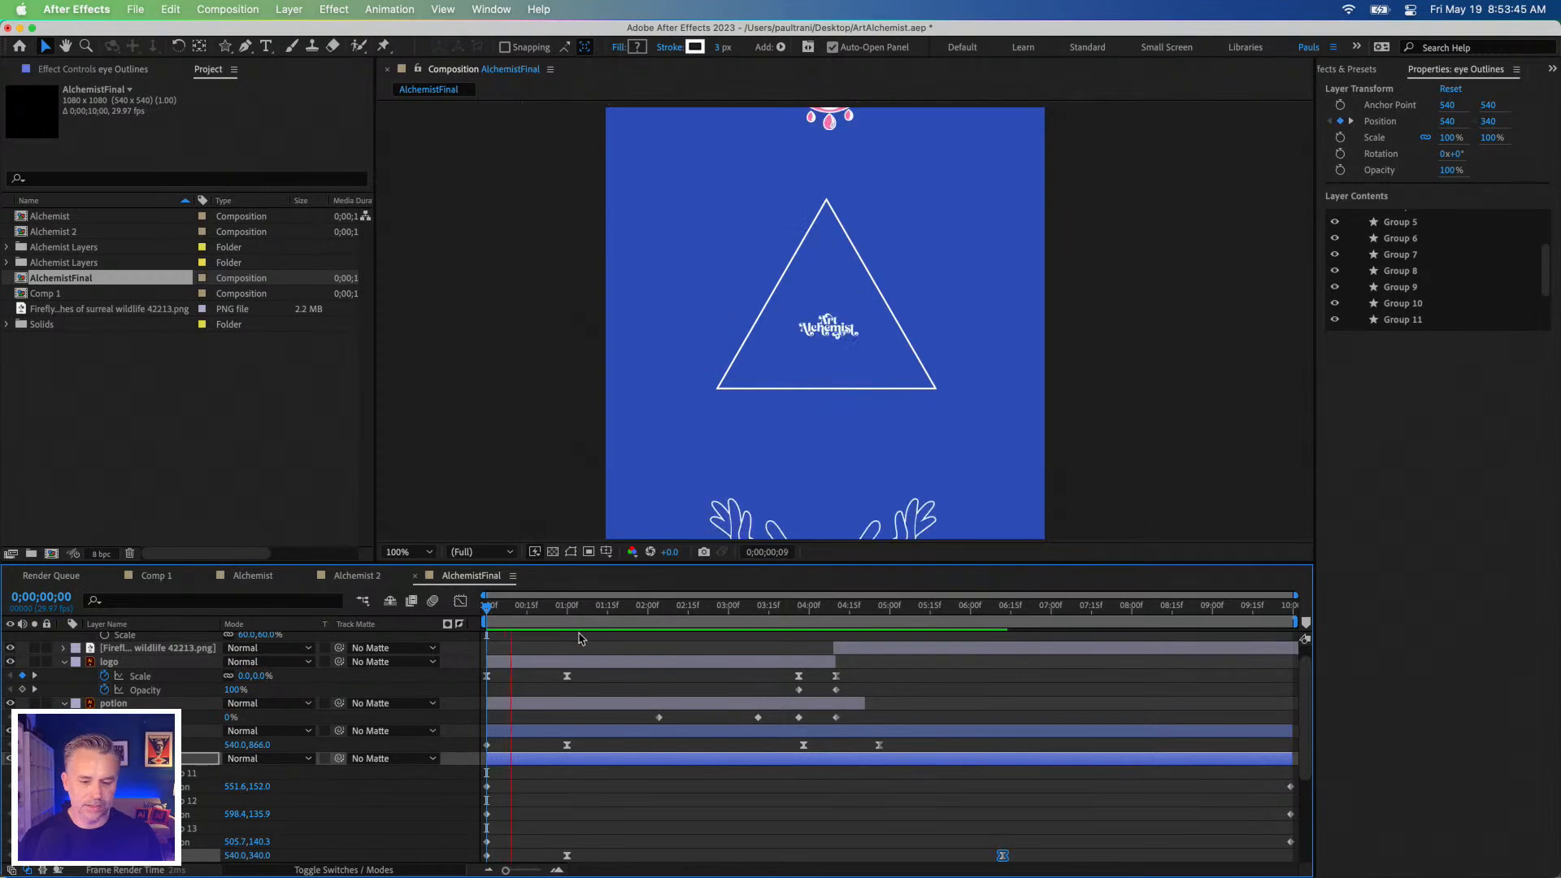
key("space")
left_click_drag(578, 609, 406, 606)
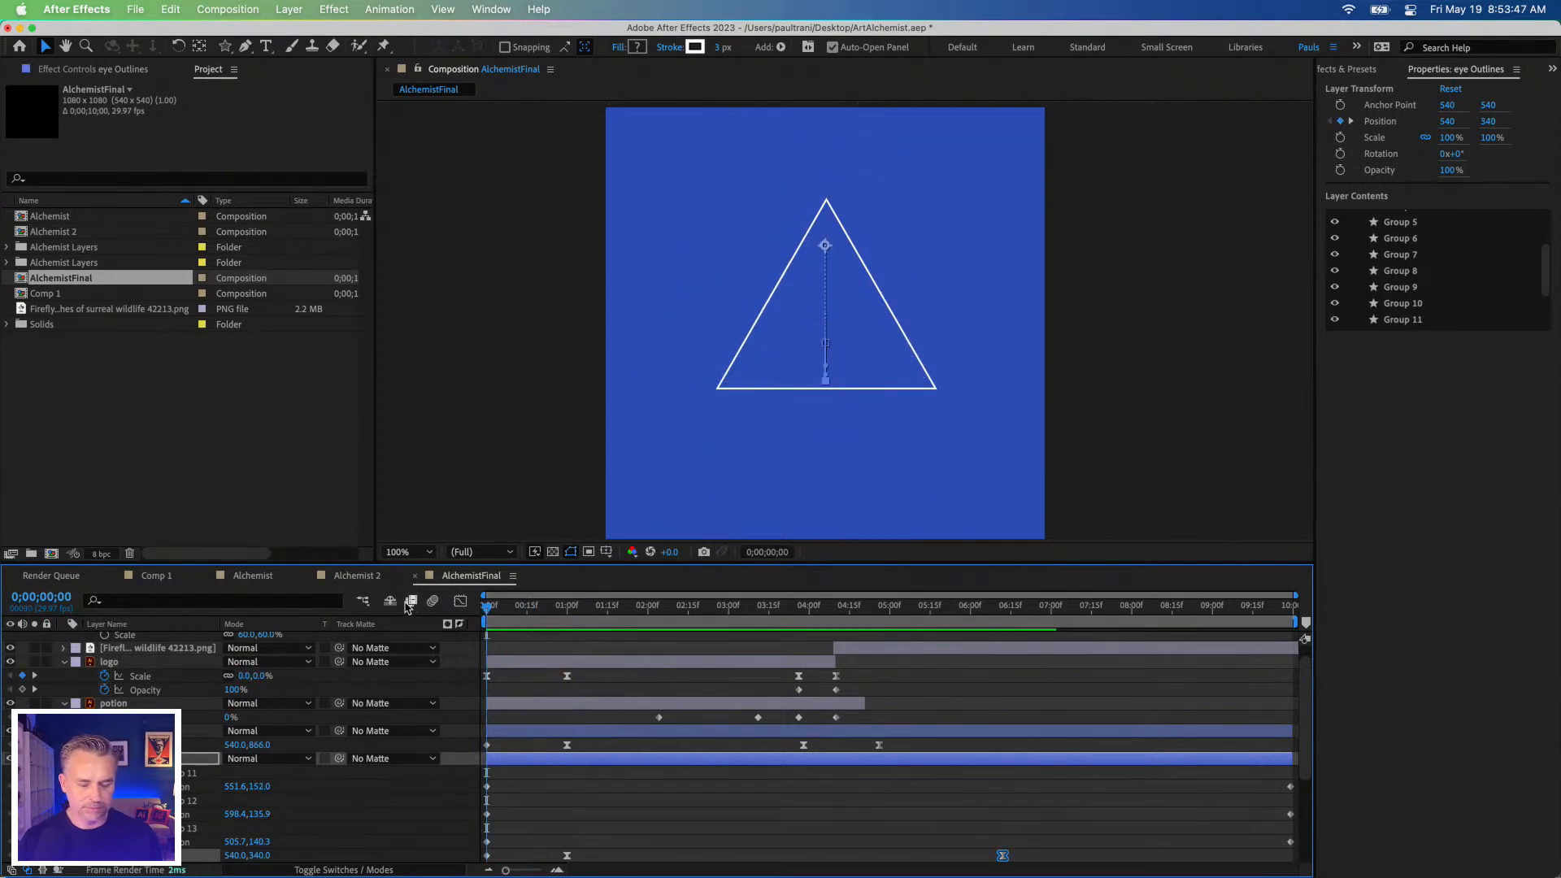
left_click(542, 597)
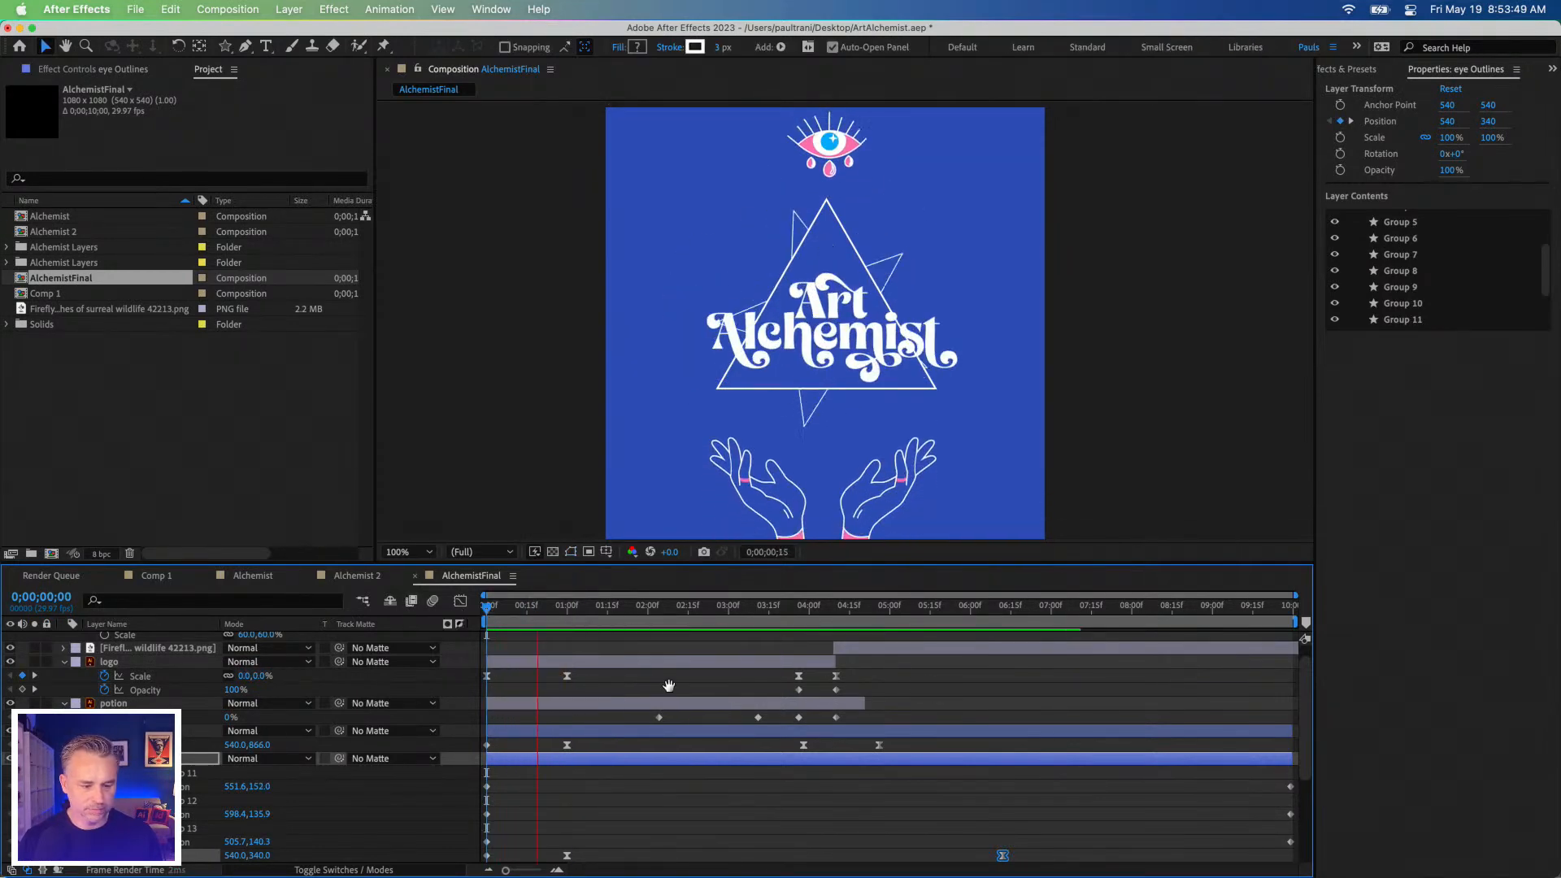
left_click_drag(536, 597, 479, 606)
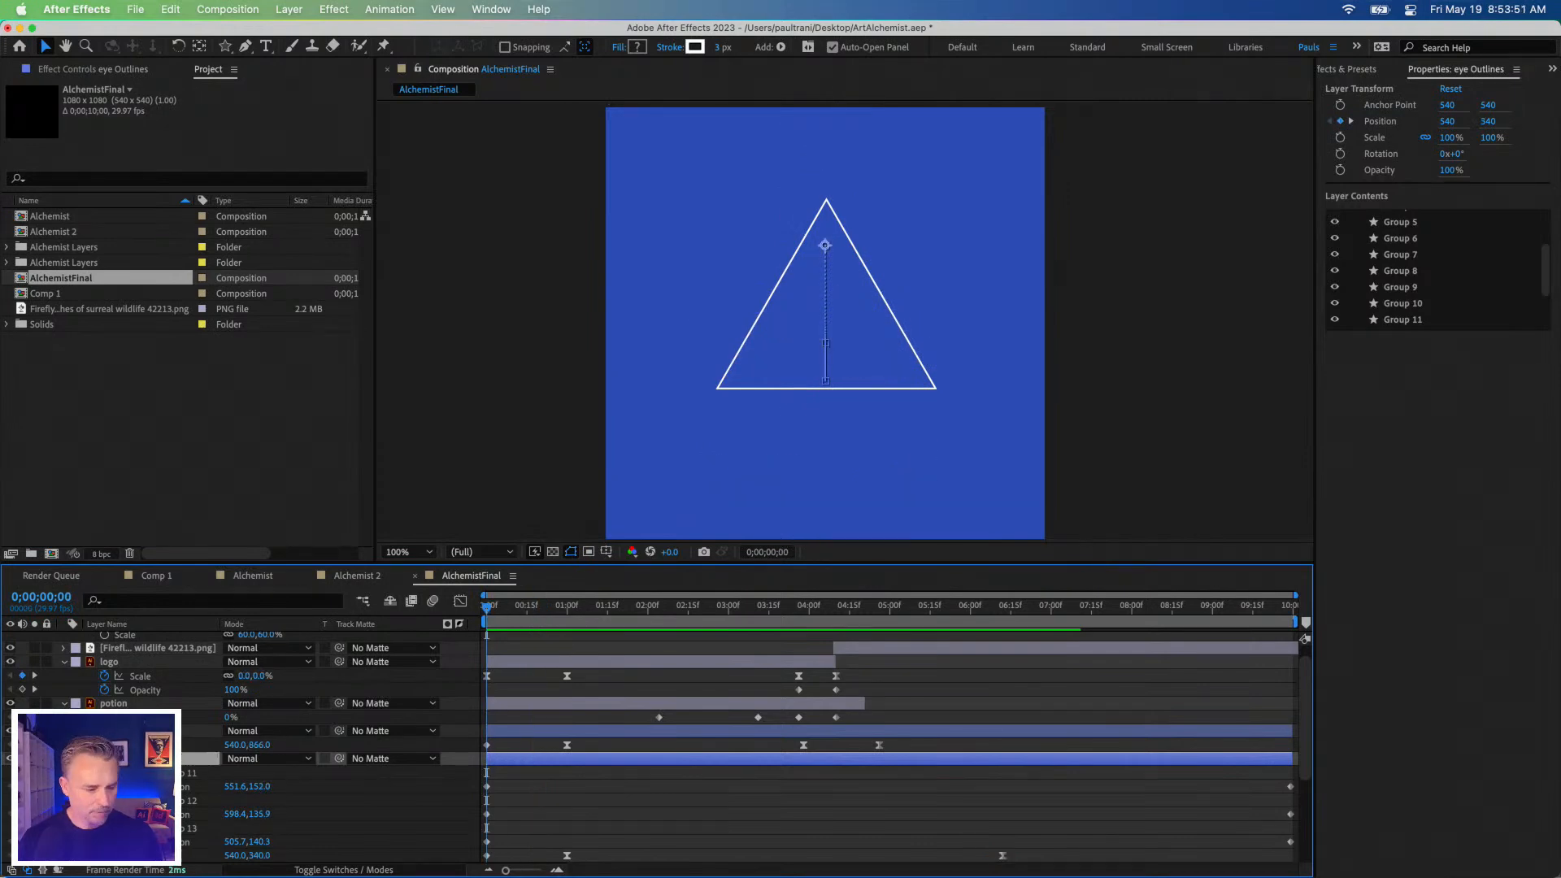
Identify which shape in Shape Layer 1 draws the opening triangle by checking Polystar 2's visibility.
left_click(134, 730)
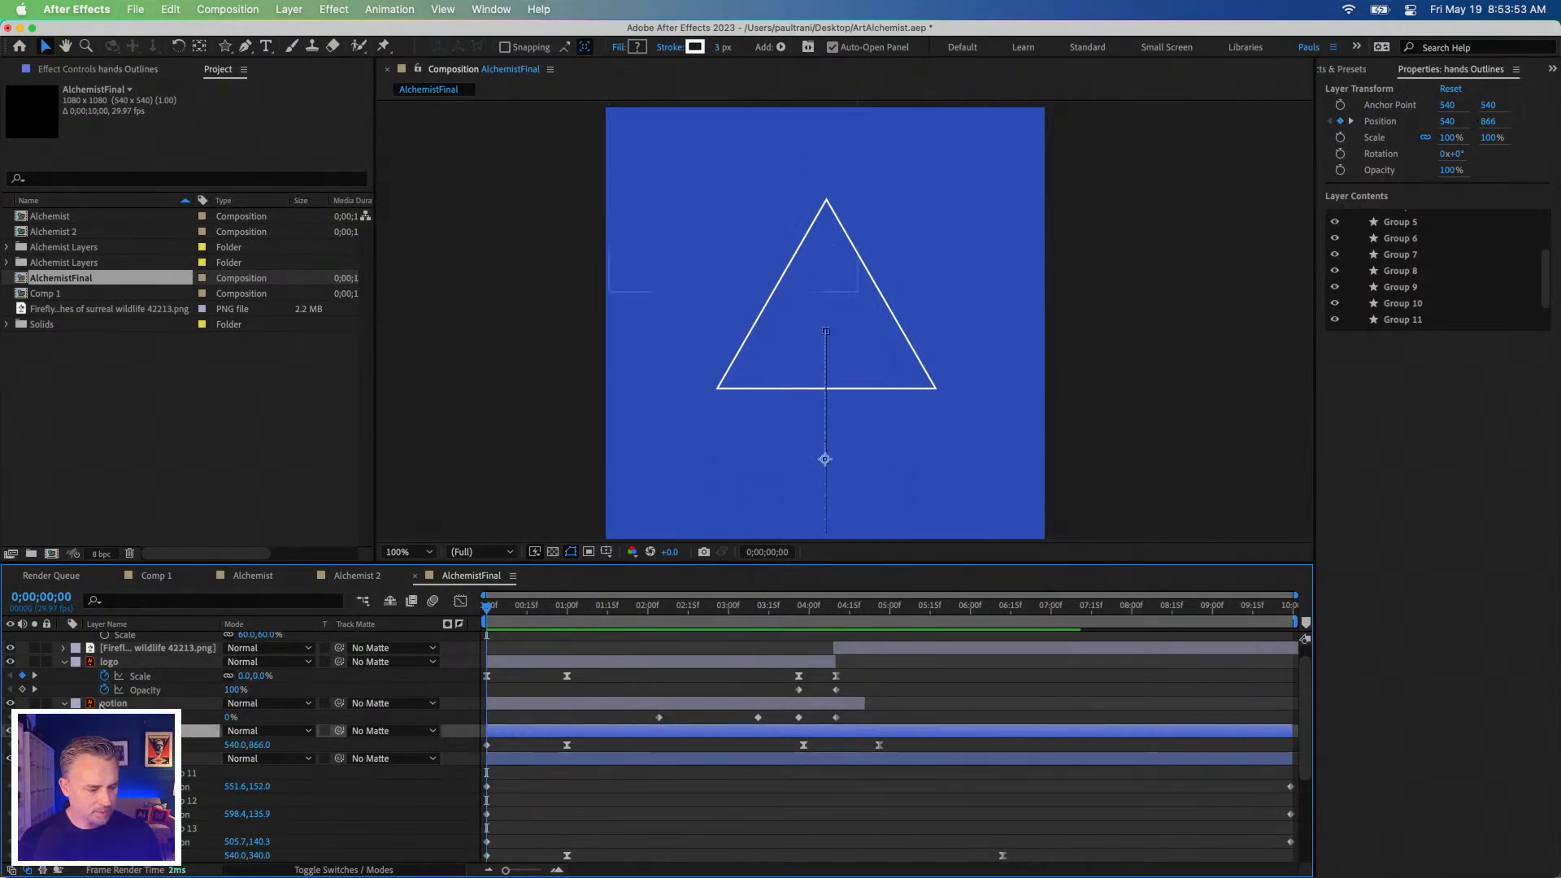
scroll(134, 745, "down", 5)
left_click(349, 714)
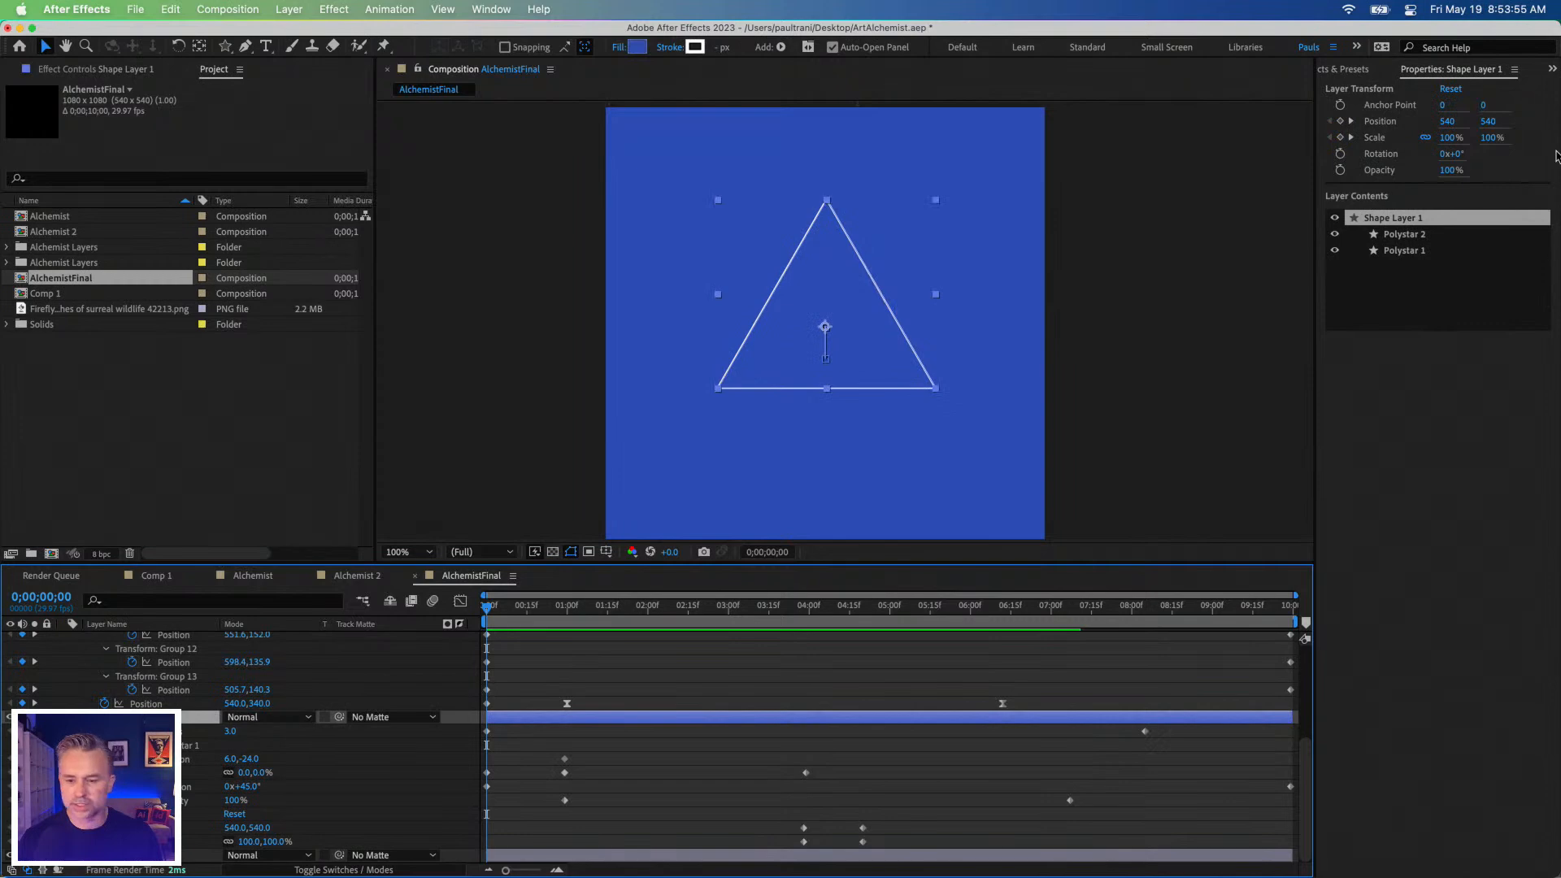
left_click(1405, 235)
left_click(1334, 235)
left_click(1334, 235)
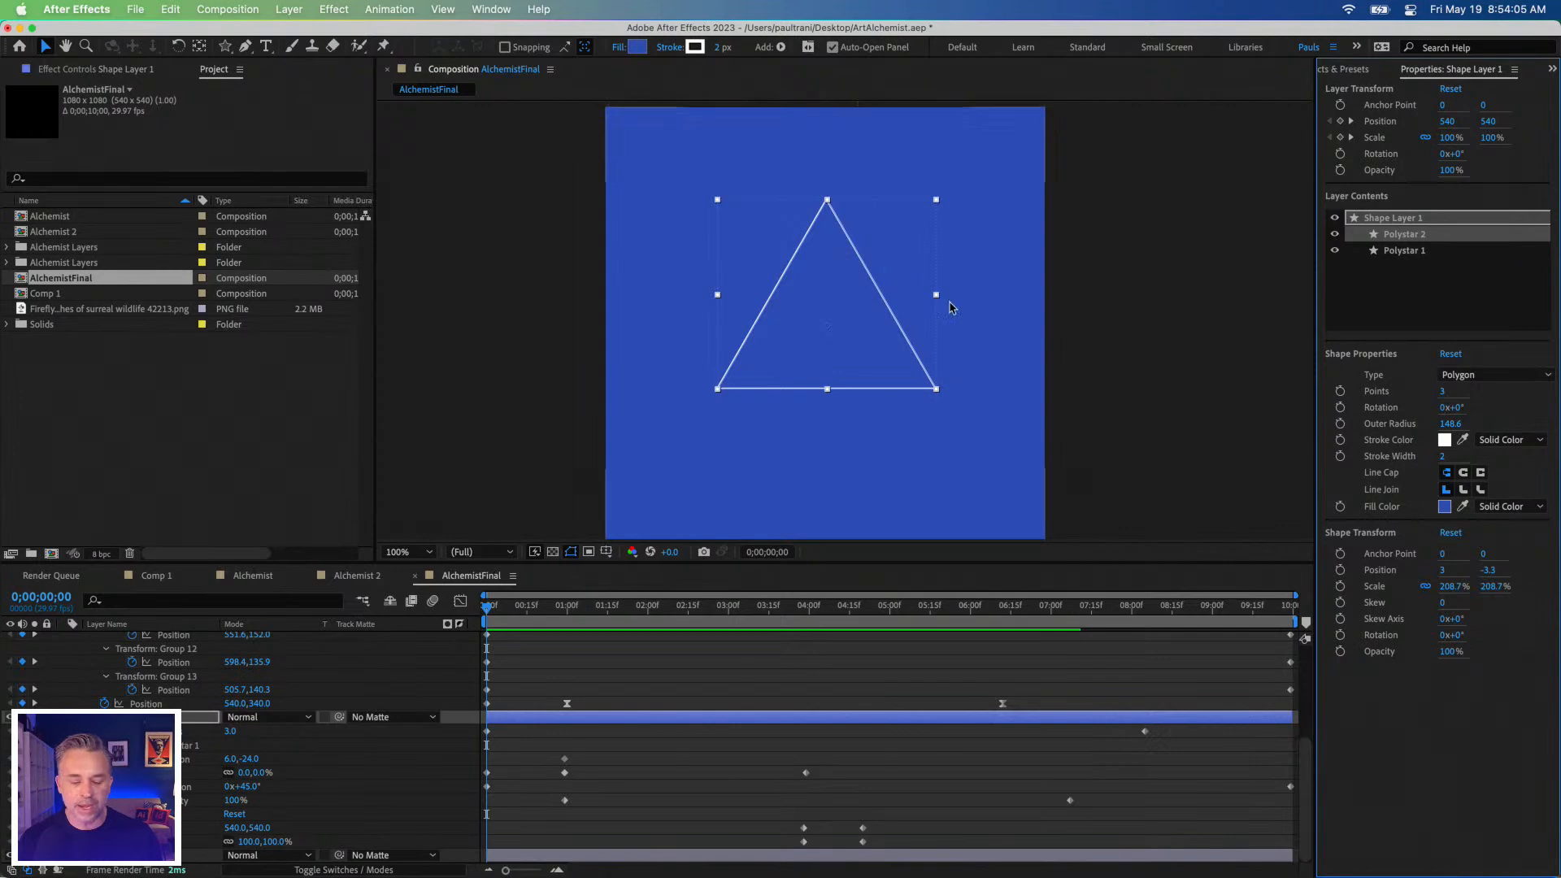
left_click(187, 721)
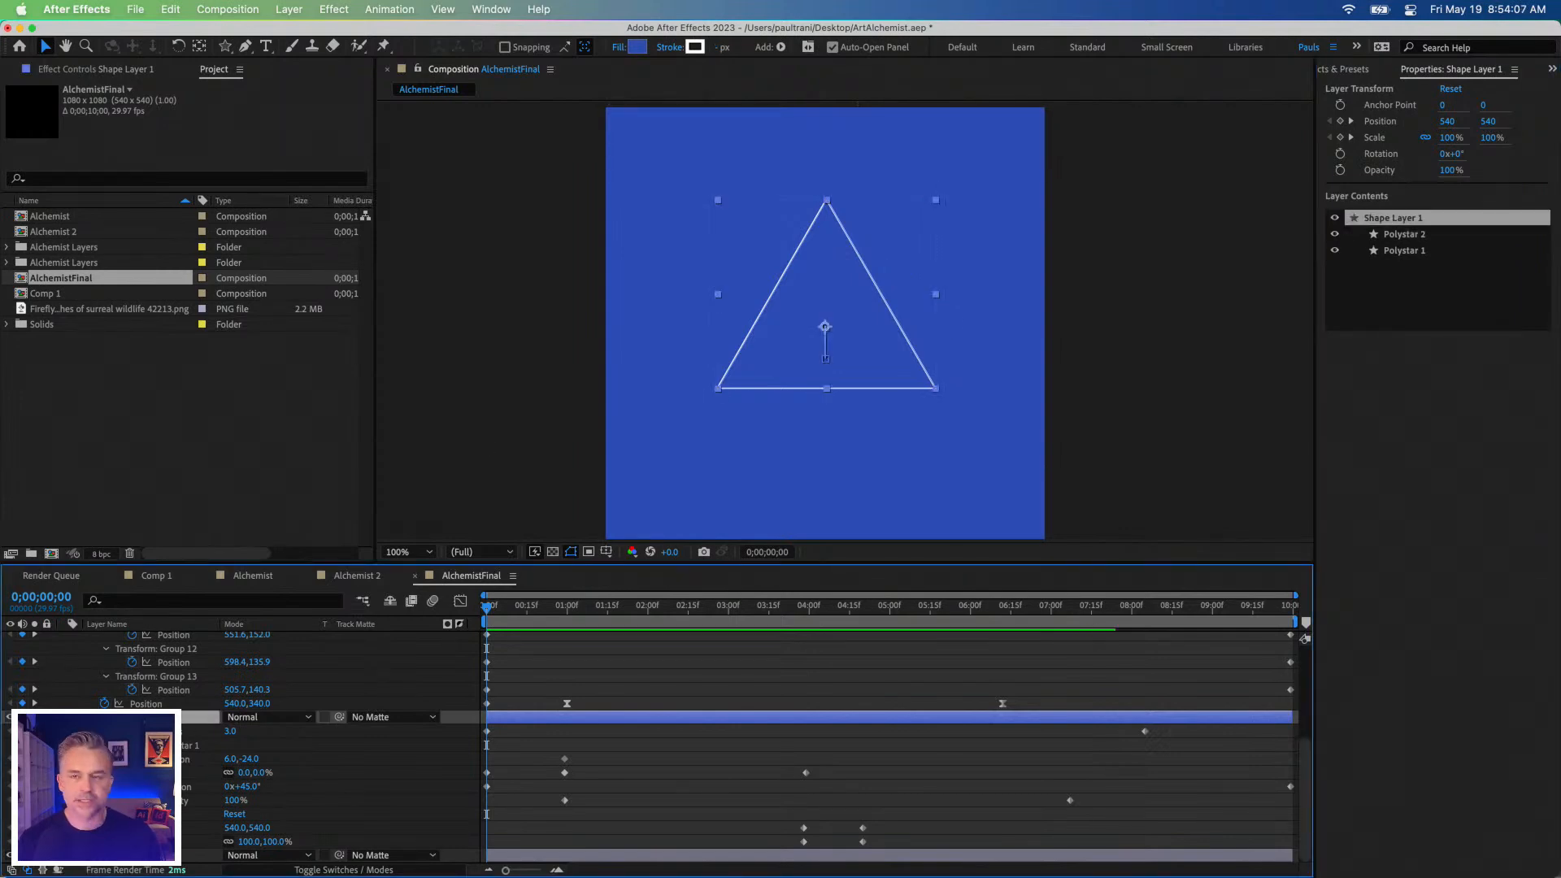
right_click(142, 717)
mouse_move(162, 717)
key("Escape")
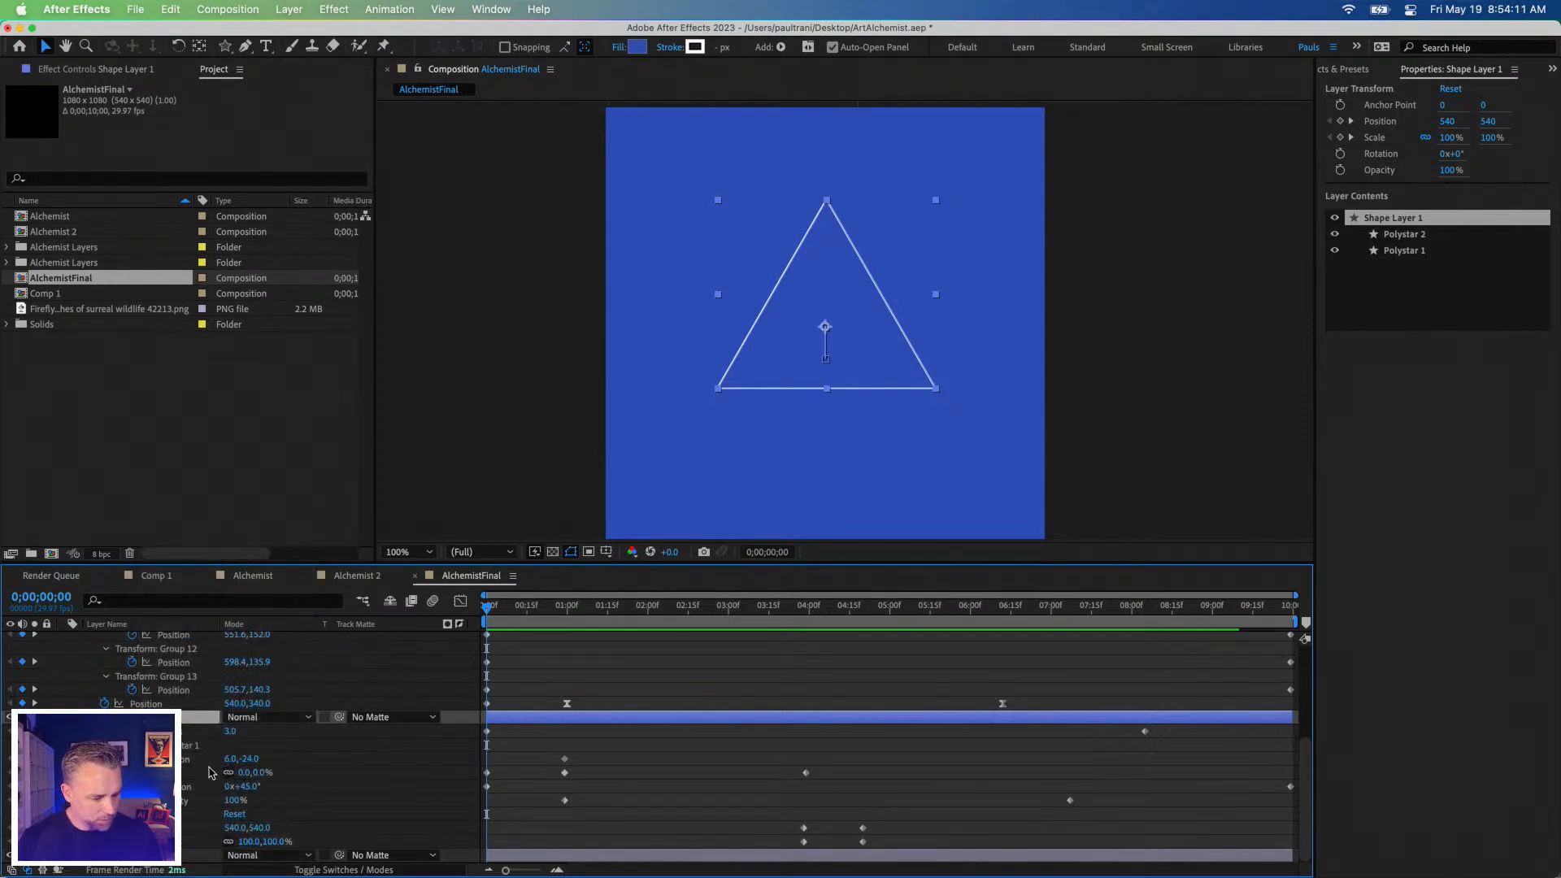
Reveal the contents of Shape Layer 1 and add a Trim Paths operator to them.
scroll(209, 753, "up", 4)
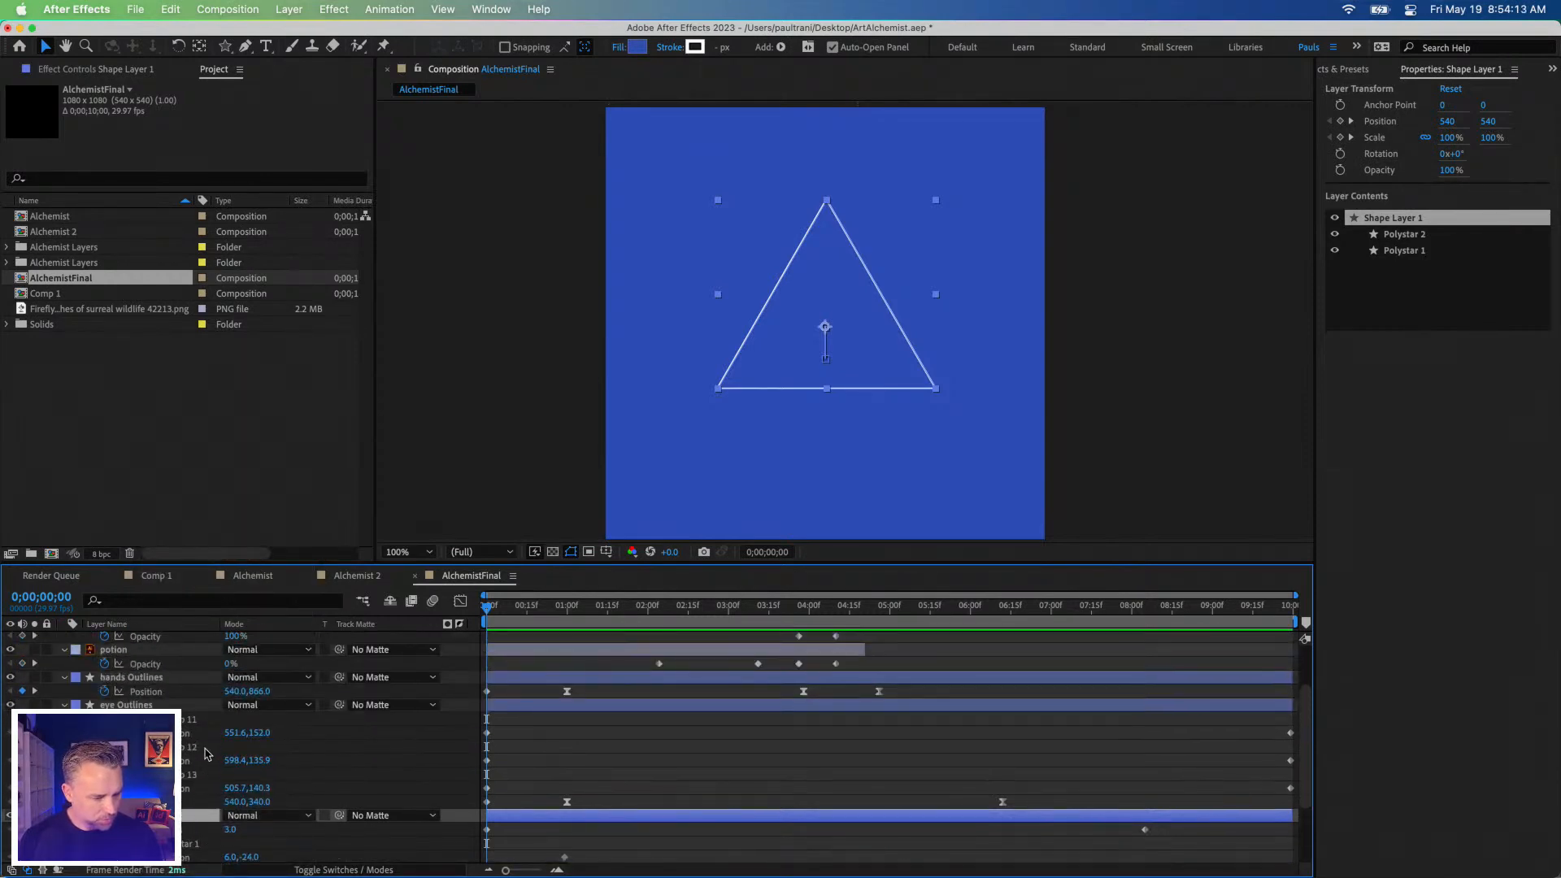
scroll(205, 755, "down", 4)
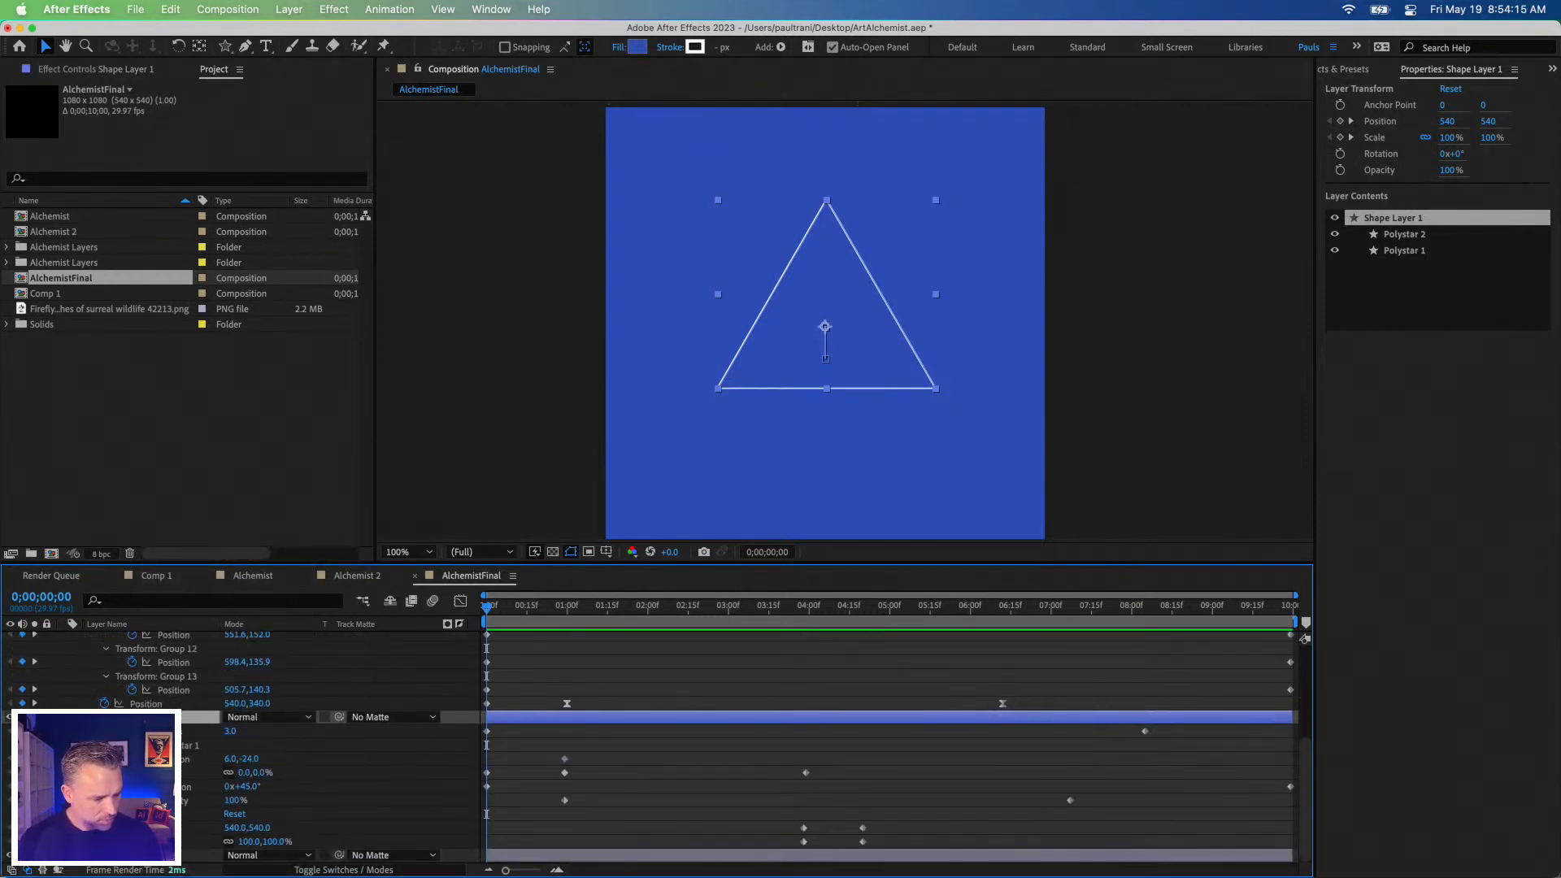
scroll(813, 748, "up", 3)
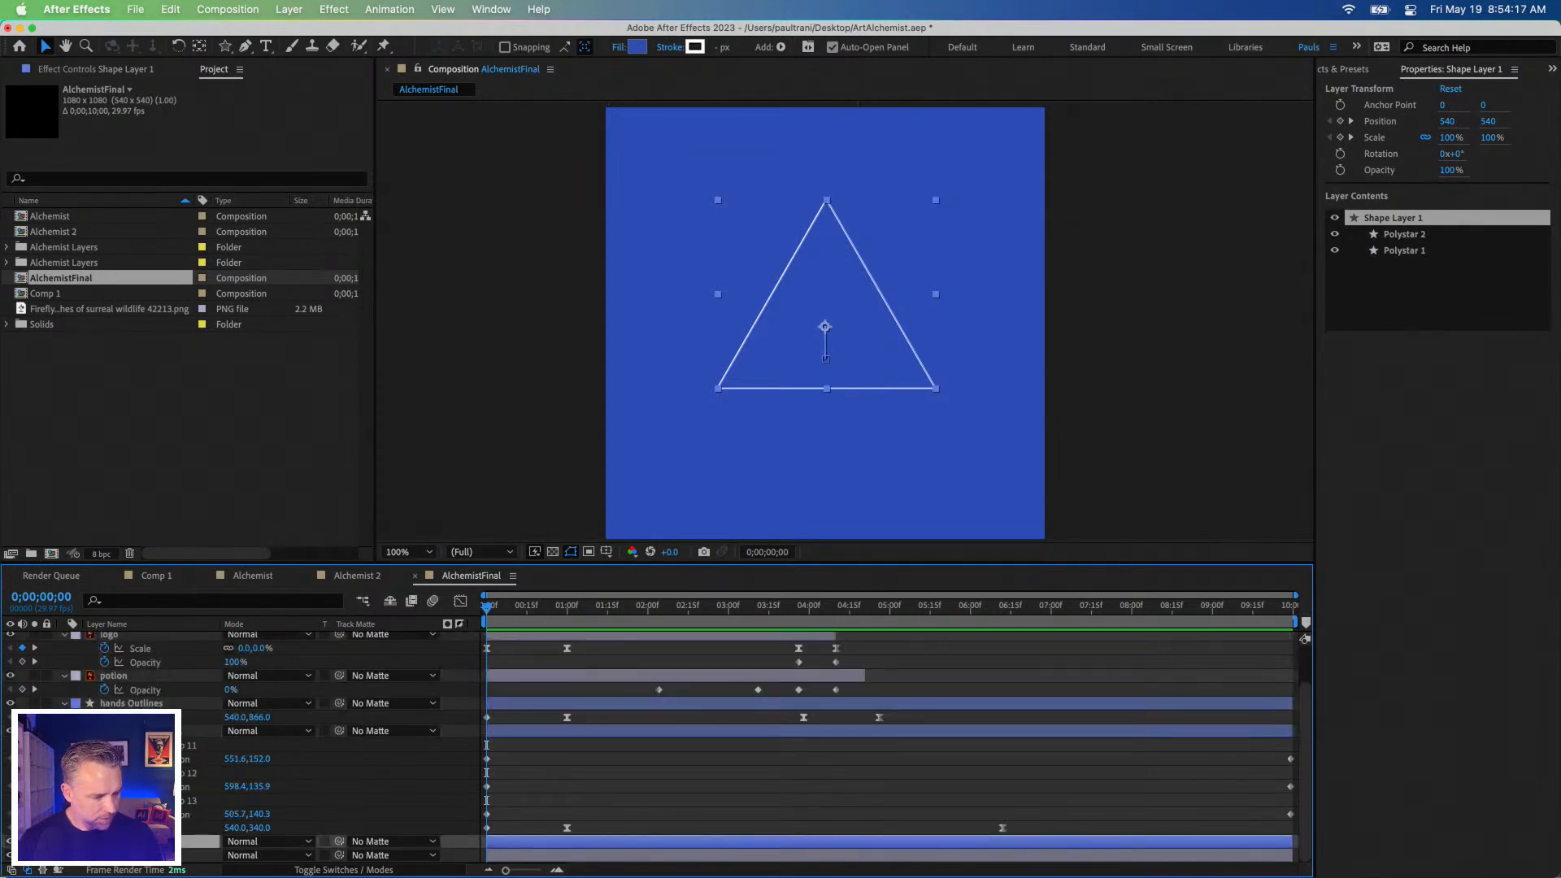
scroll(813, 748, "down", 5)
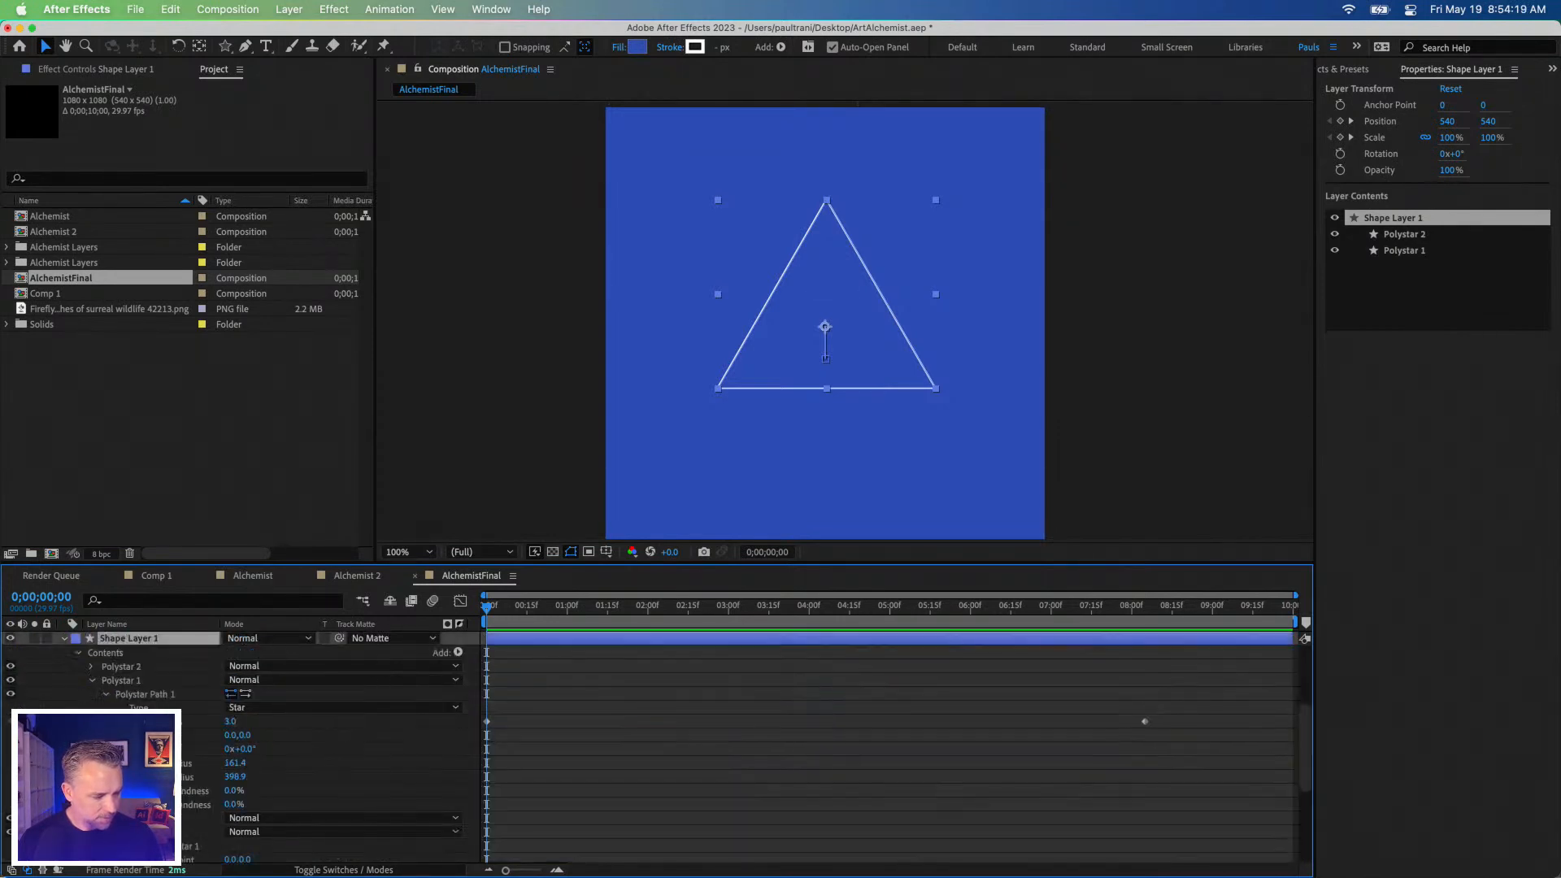
scroll(813, 748, "up", 4)
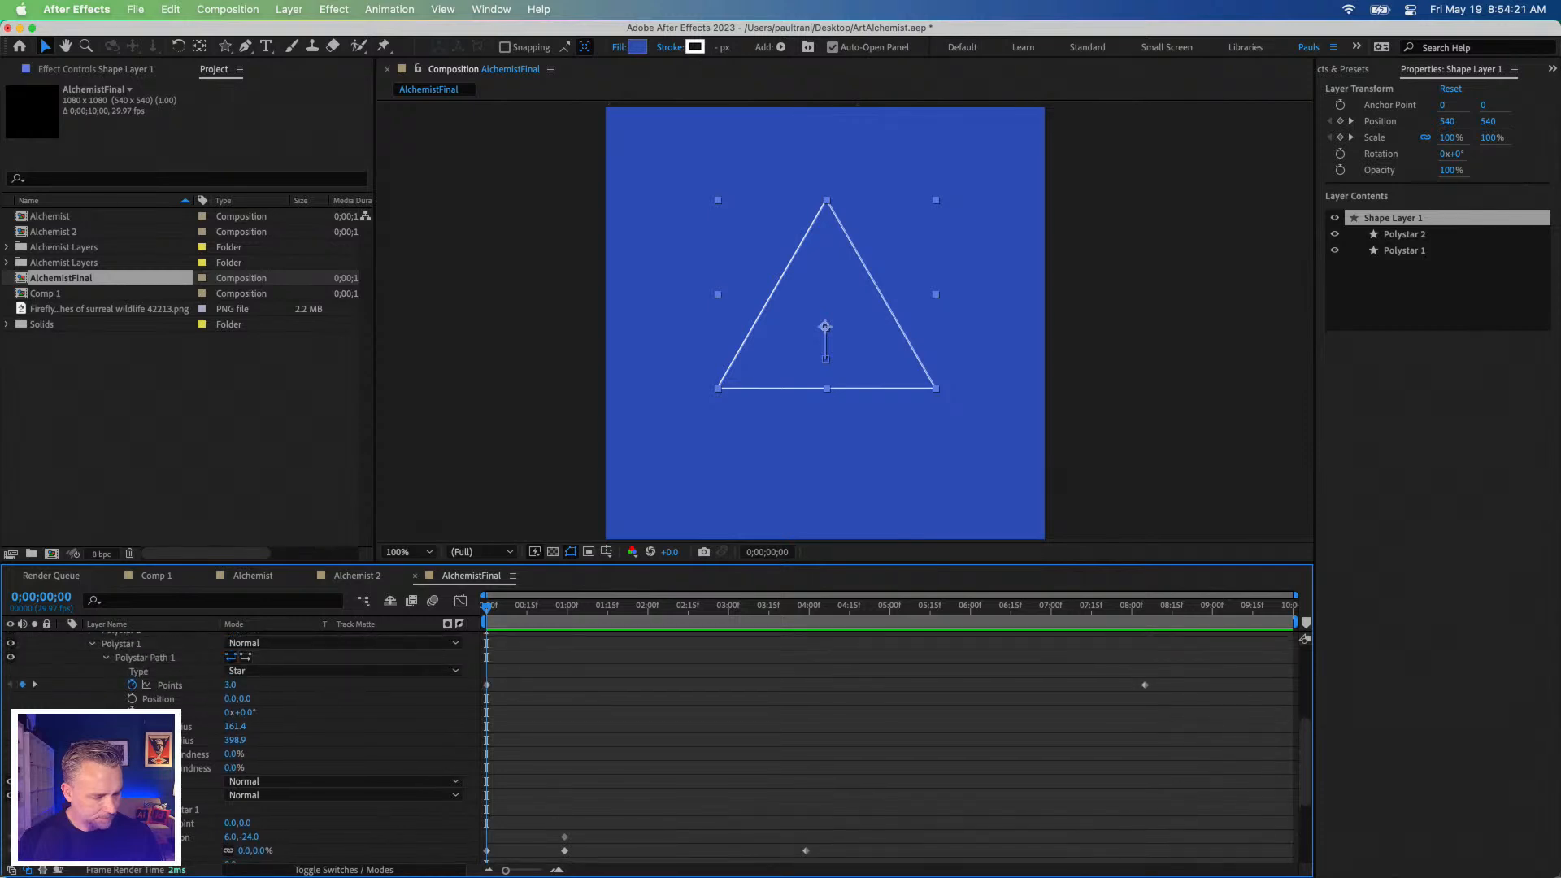
scroll(651, 747, "down", 1)
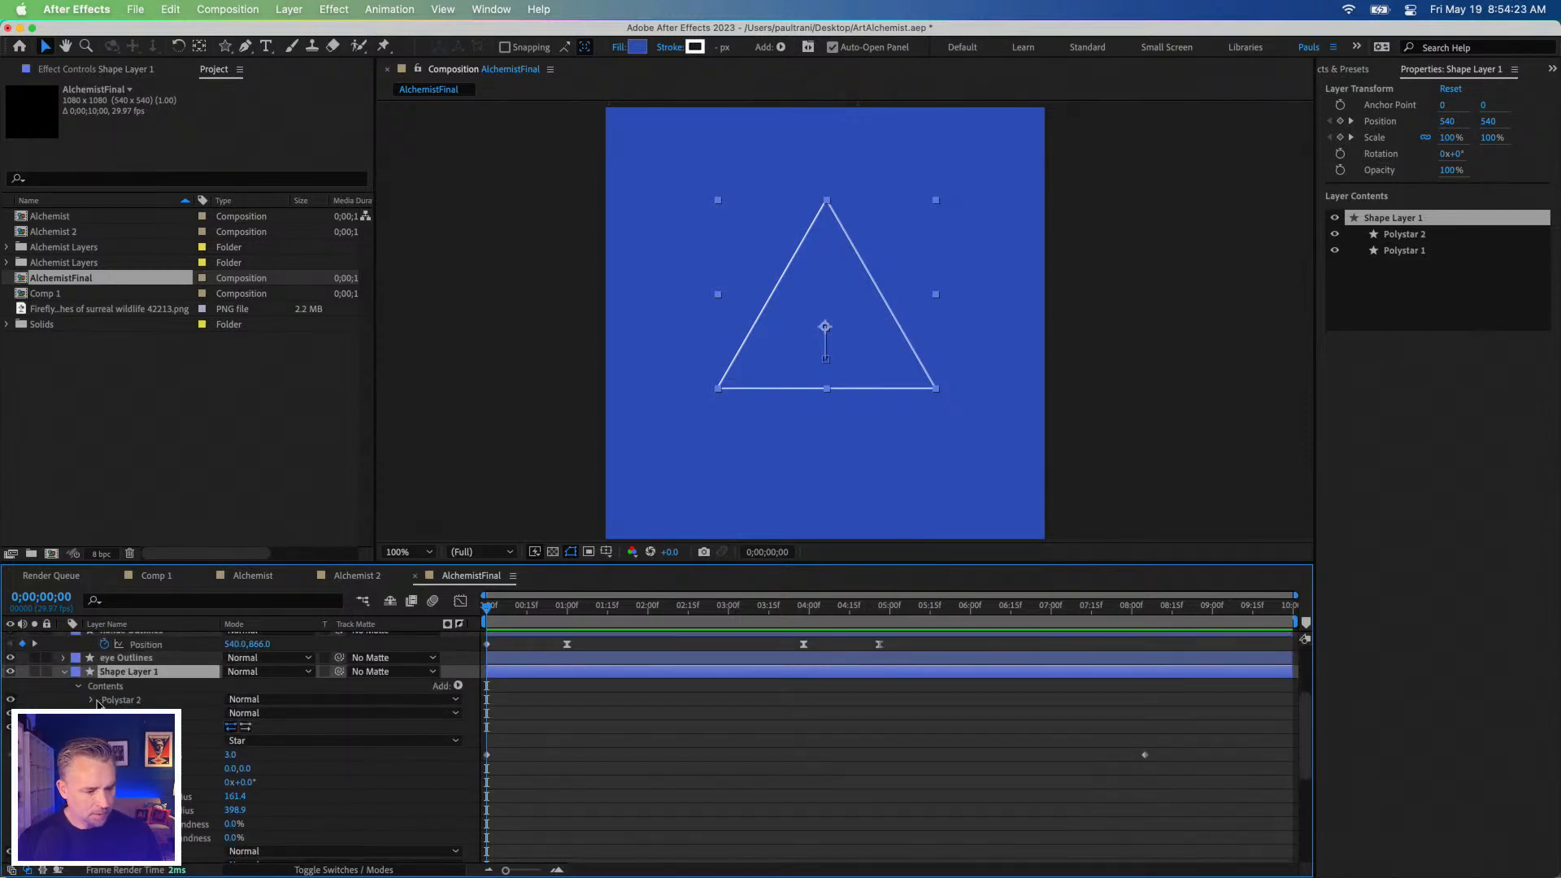
left_click(458, 687)
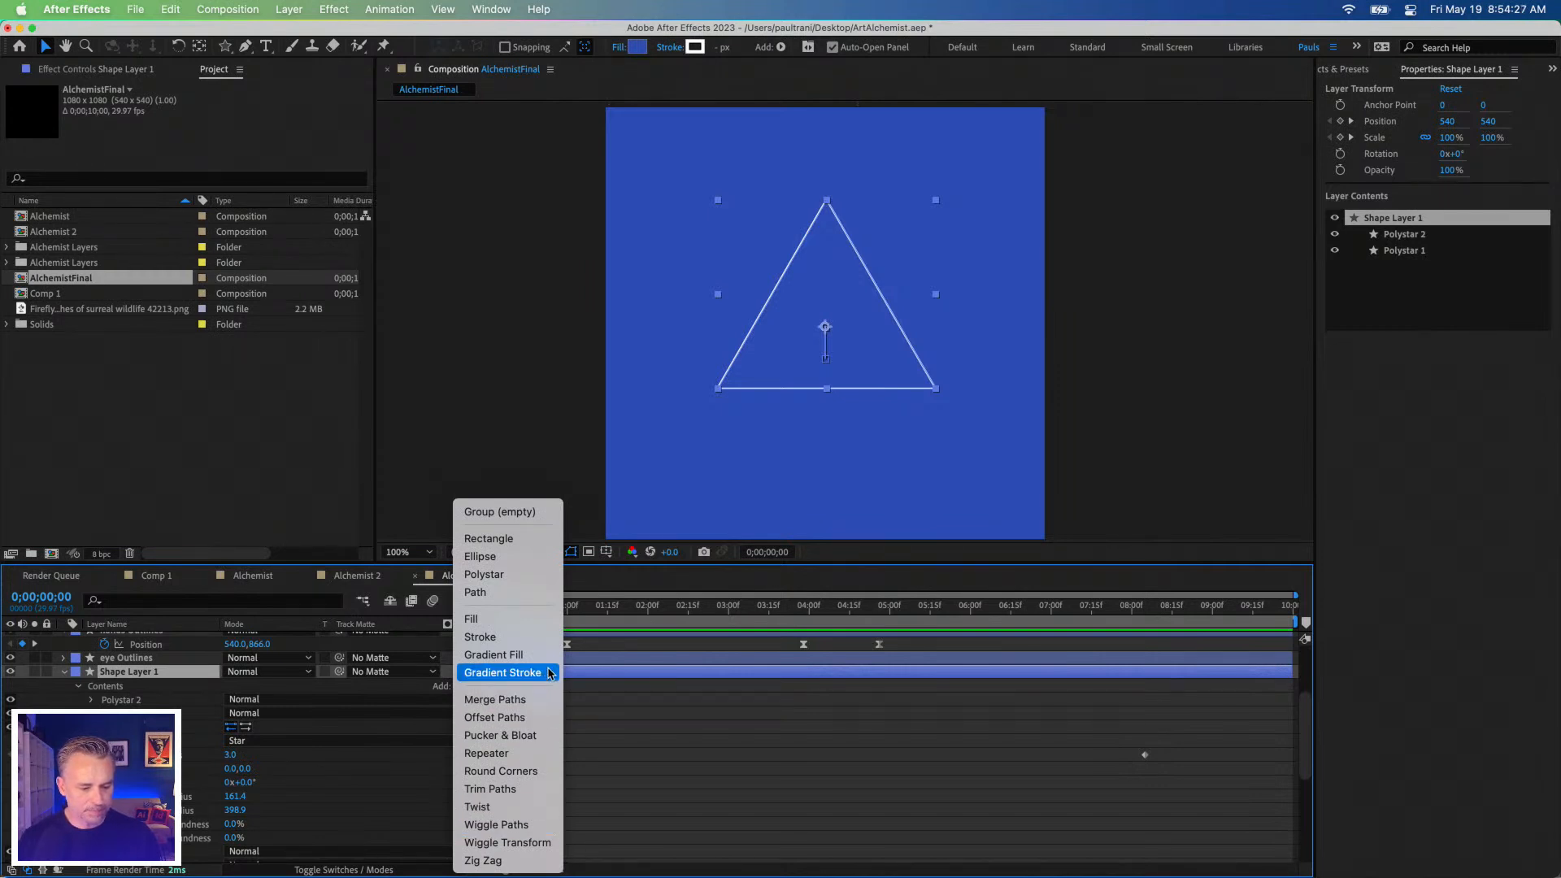
left_click(499, 790)
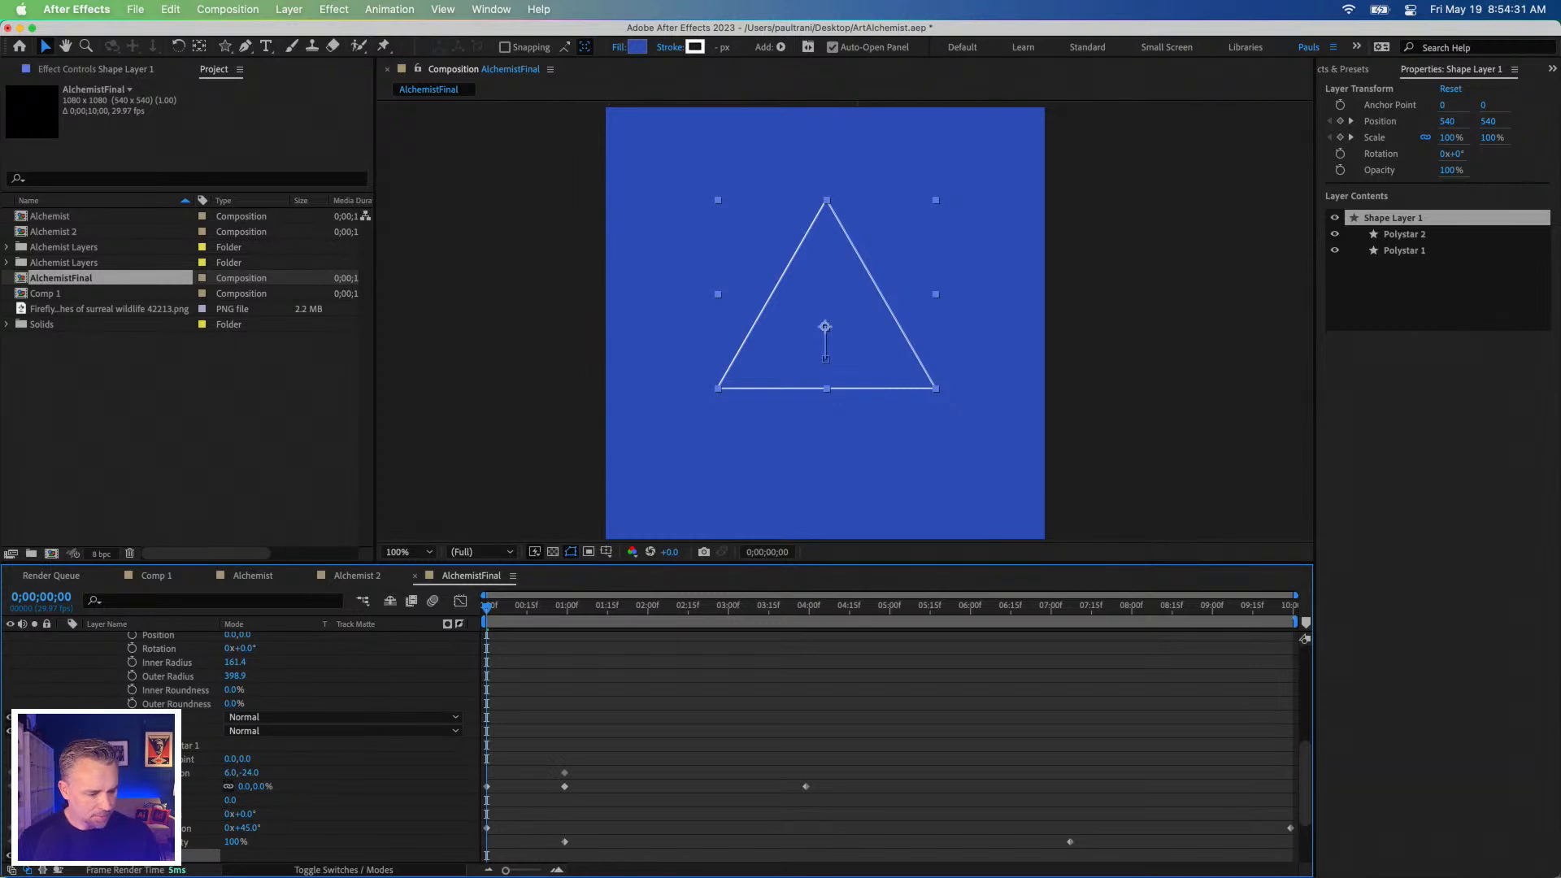
Keyframe the Trim Paths Start at 0% and End at 100% at about 0;00;01;00.
scroll(561, 762, "up", 3)
scroll(788, 795, "down", 2)
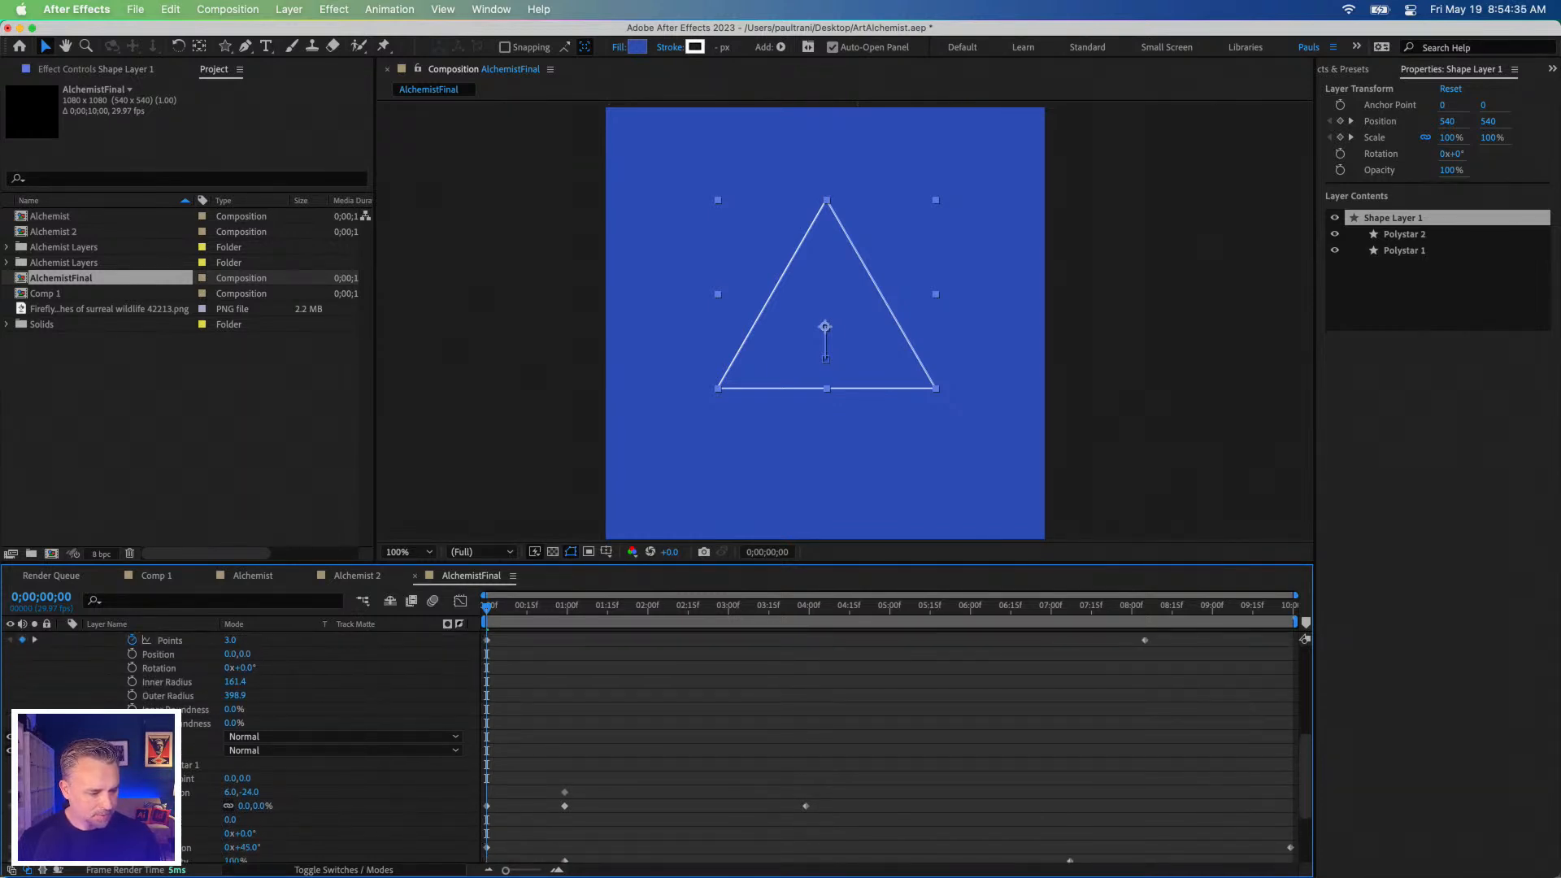
scroll(658, 748, "down", 4)
left_click(93, 758)
scroll(93, 758, "down", 2)
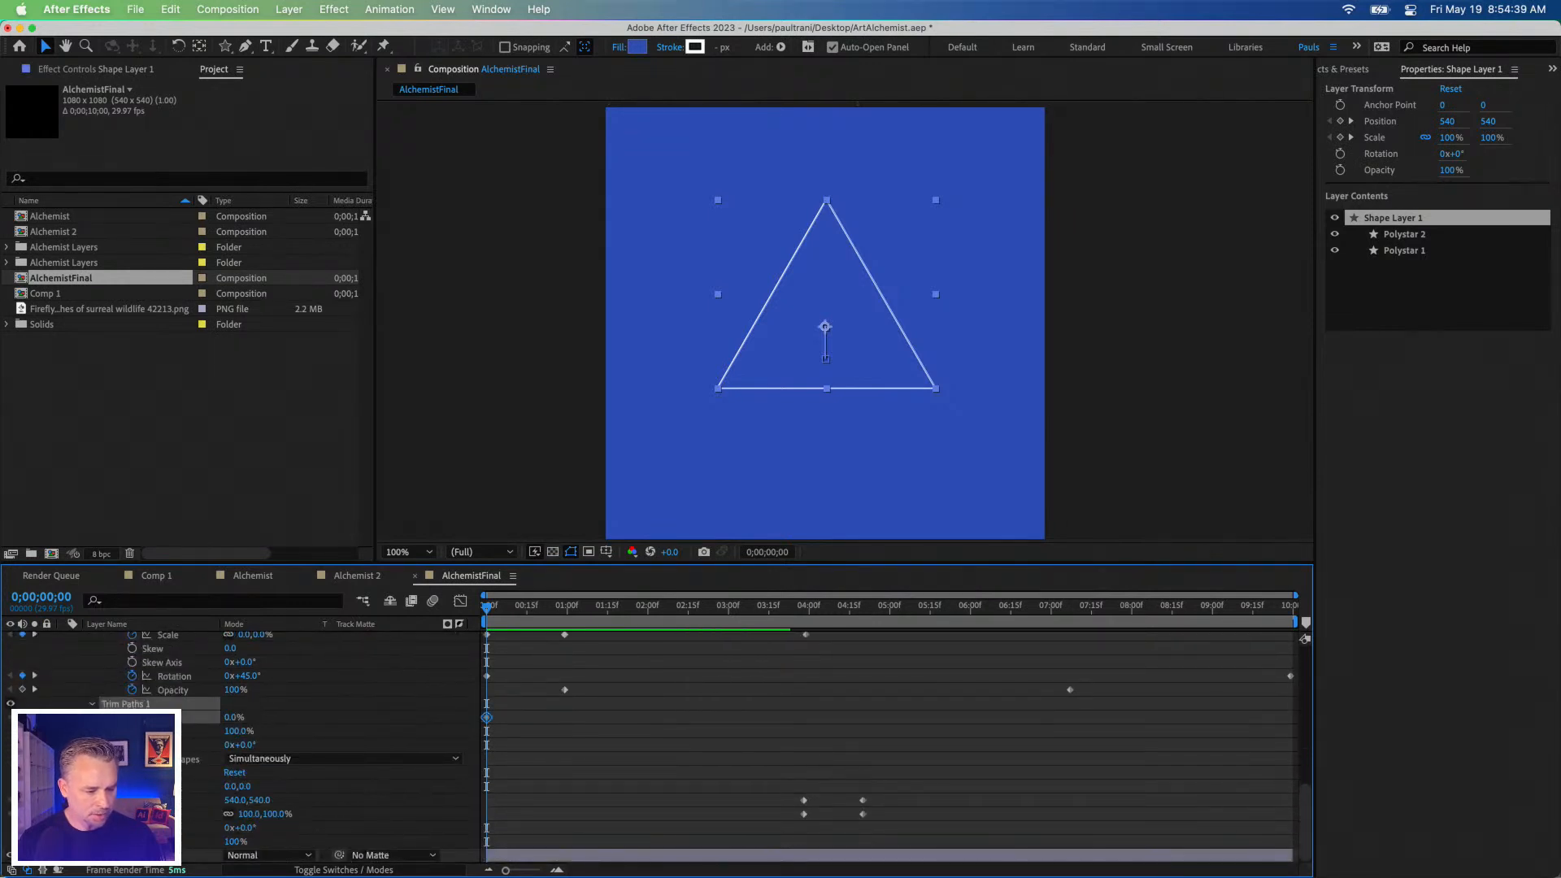
left_click_drag(508, 746, 483, 719)
left_click_drag(487, 724, 553, 719)
left_click(706, 451)
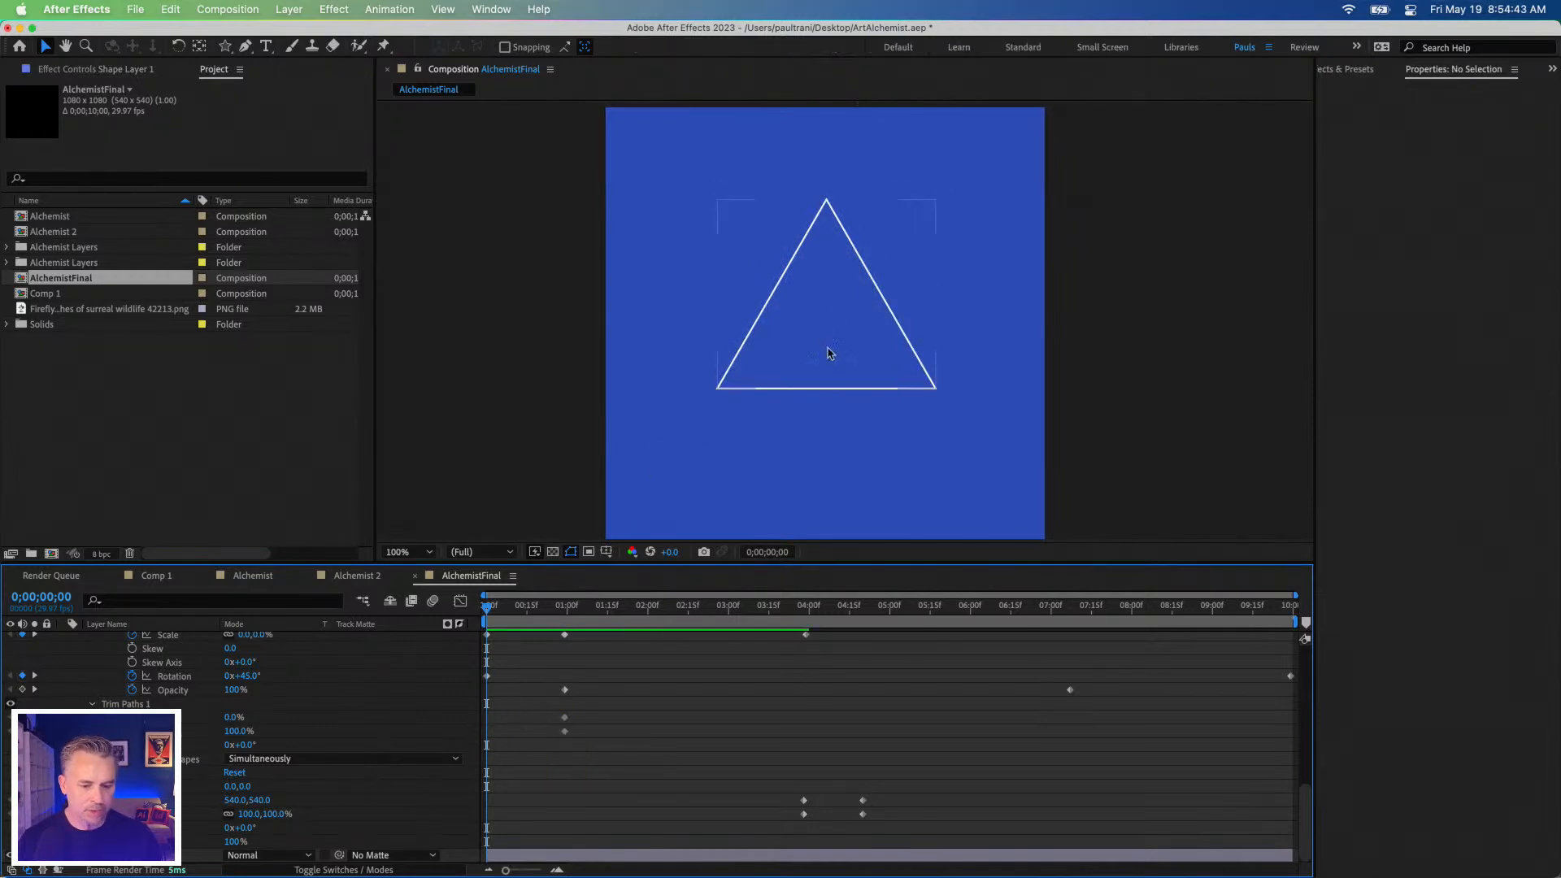
Set the Trim Paths End to 0% at 0;00;00;00 and preview the triangle drawing on.
left_click_drag(235, 734, 154, 734)
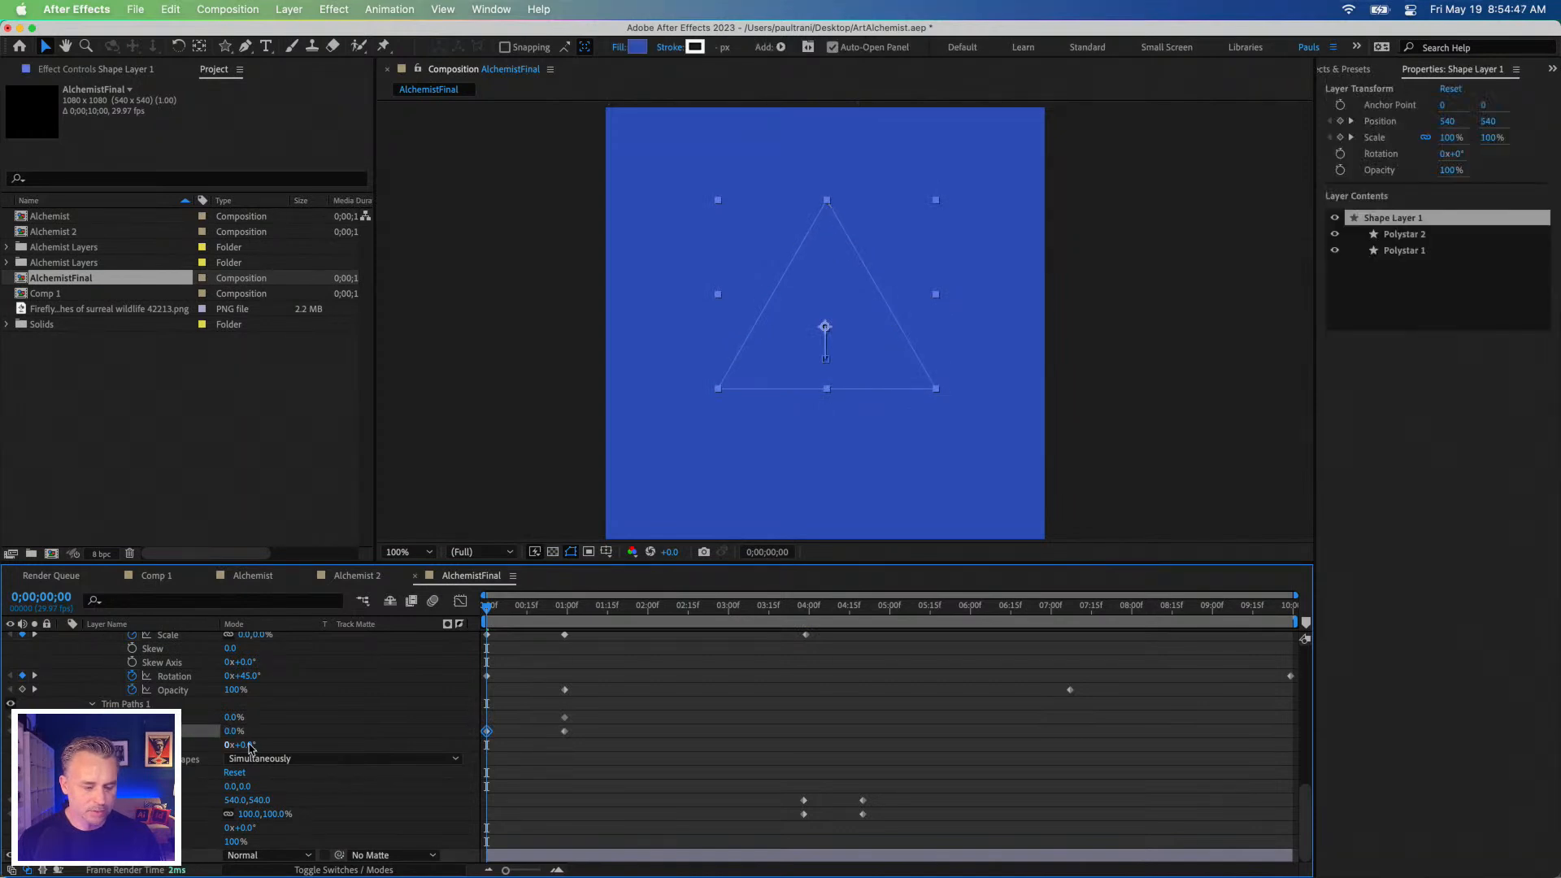
left_click(510, 679)
key("space")
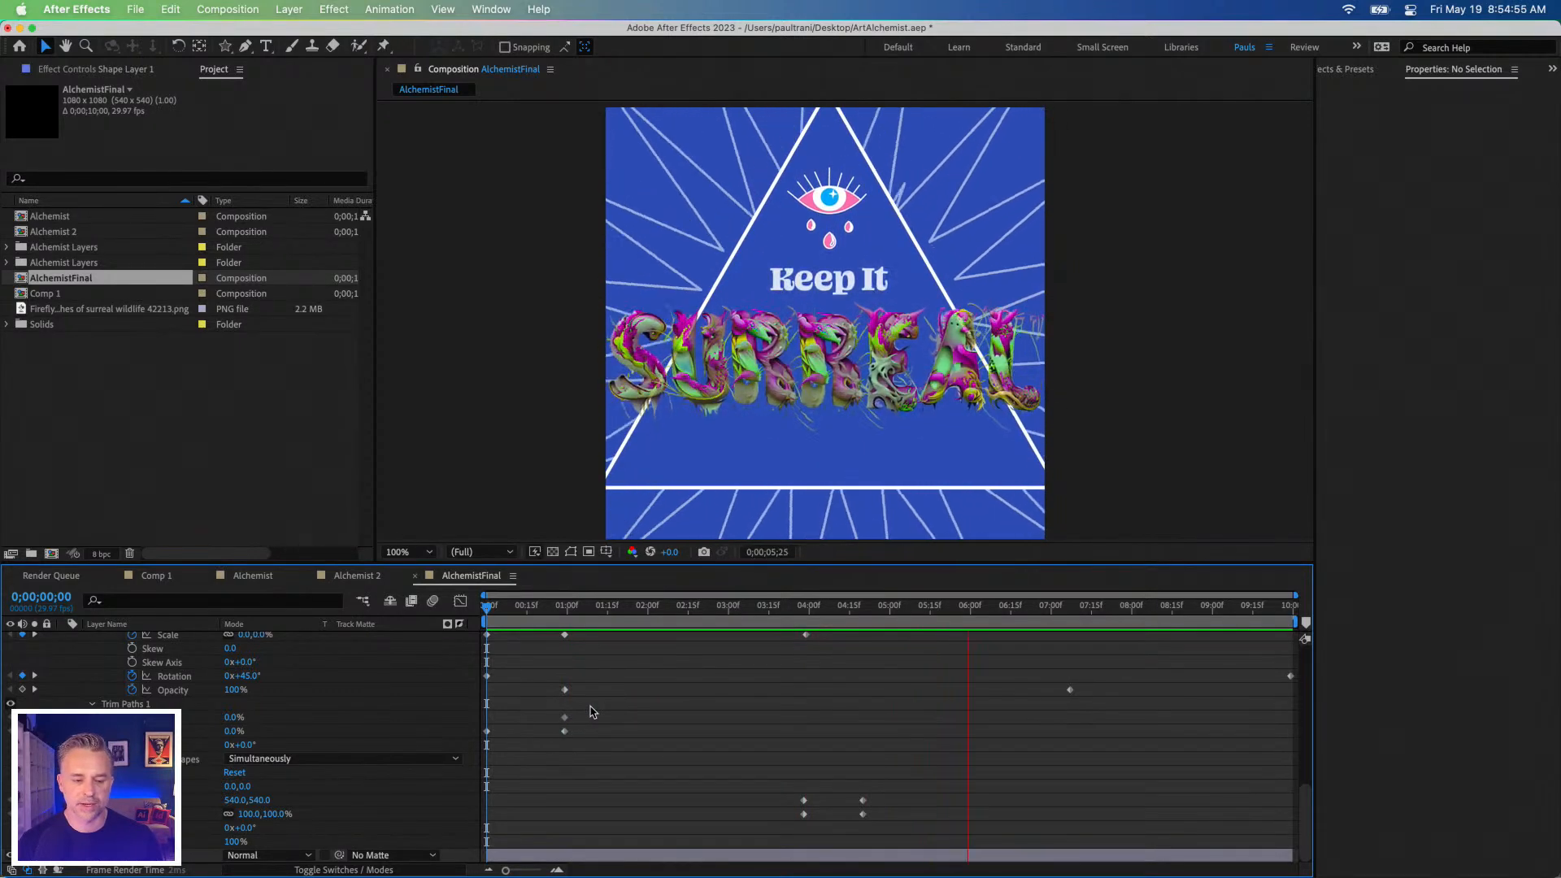
key("space")
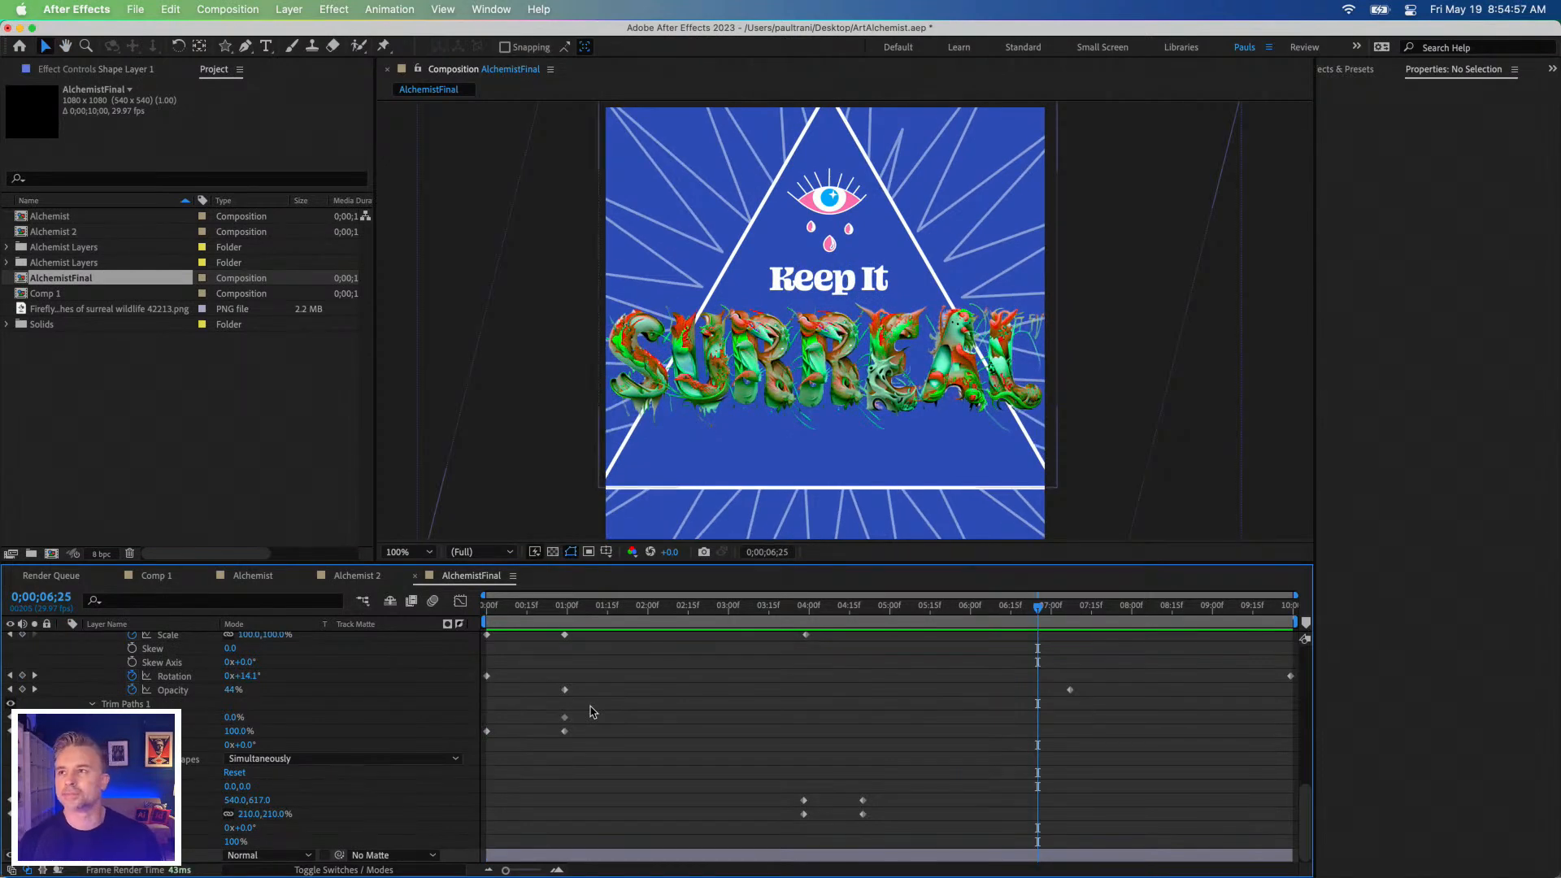
Save the project and enlarge the composition view to play the combined animation.
key("super+s")
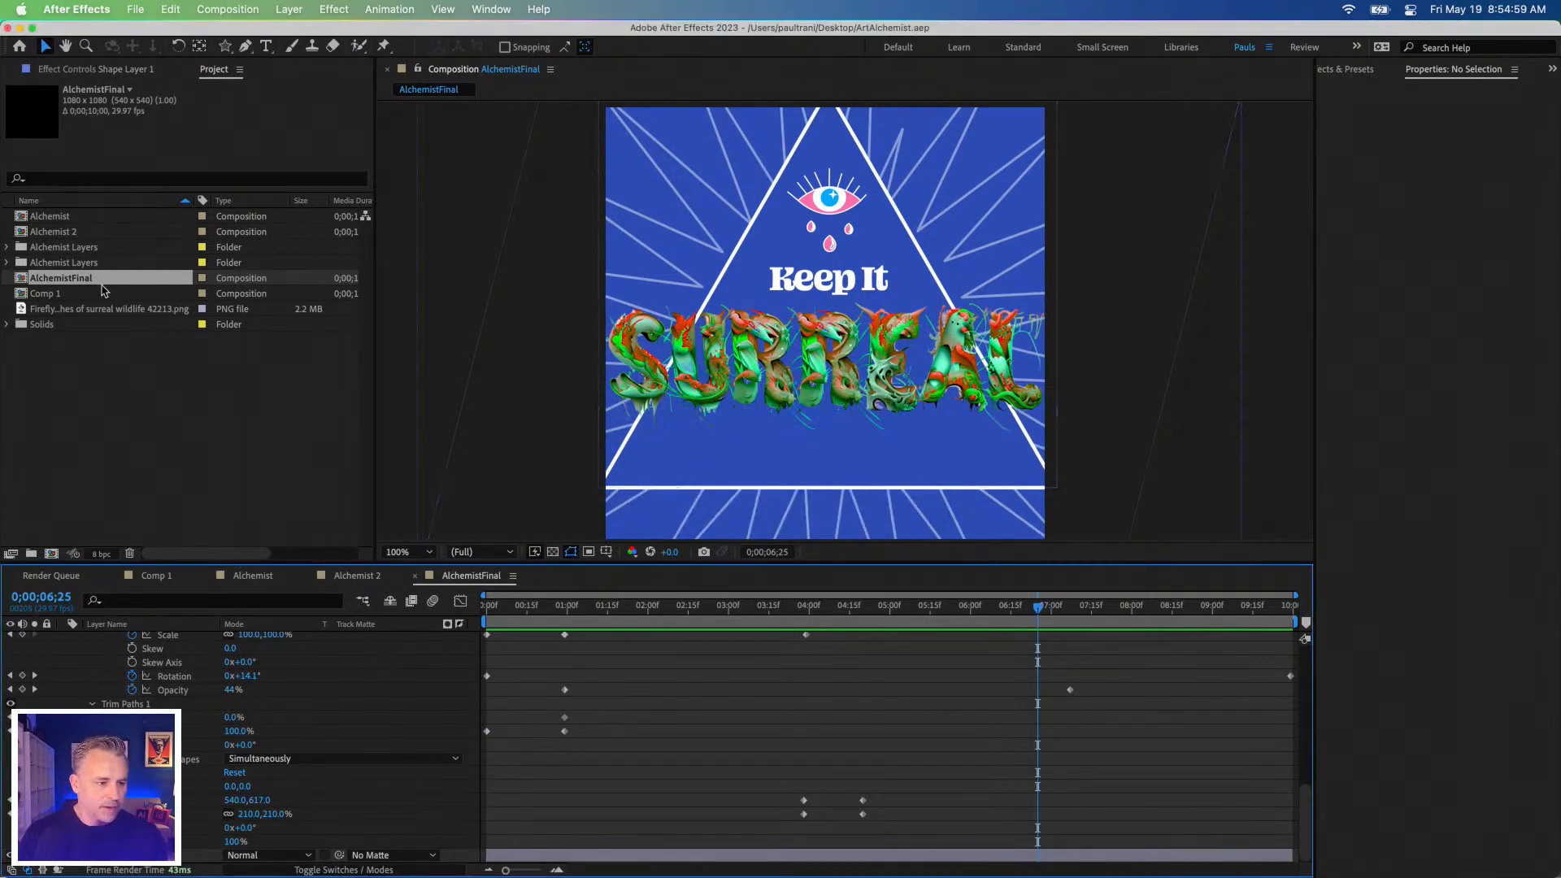
left_click(139, 10)
left_click(409, 401)
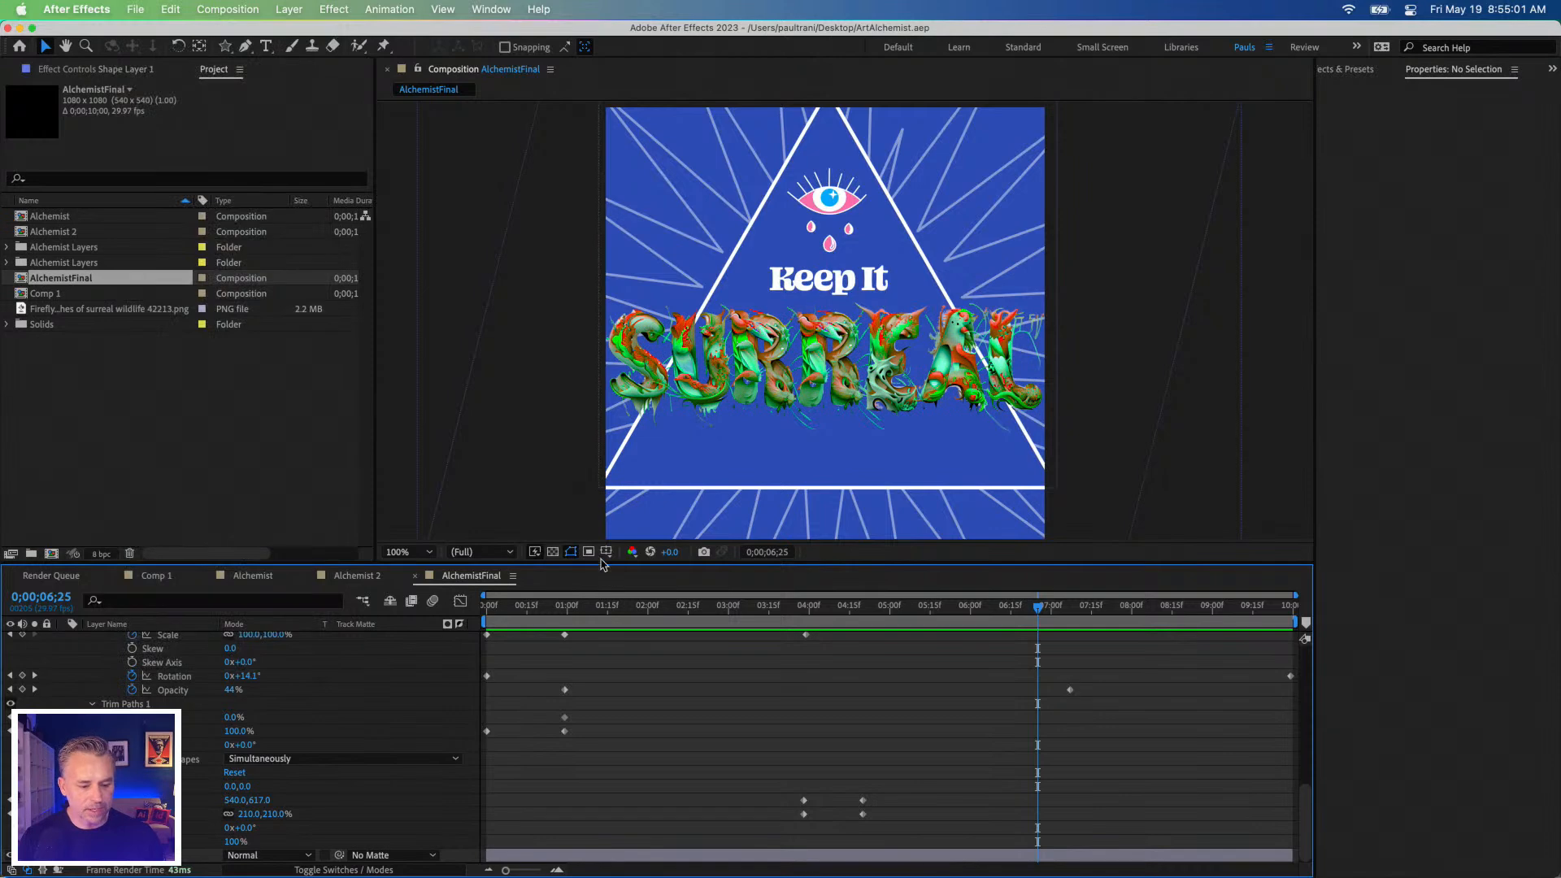
left_click_drag(599, 561, 569, 653)
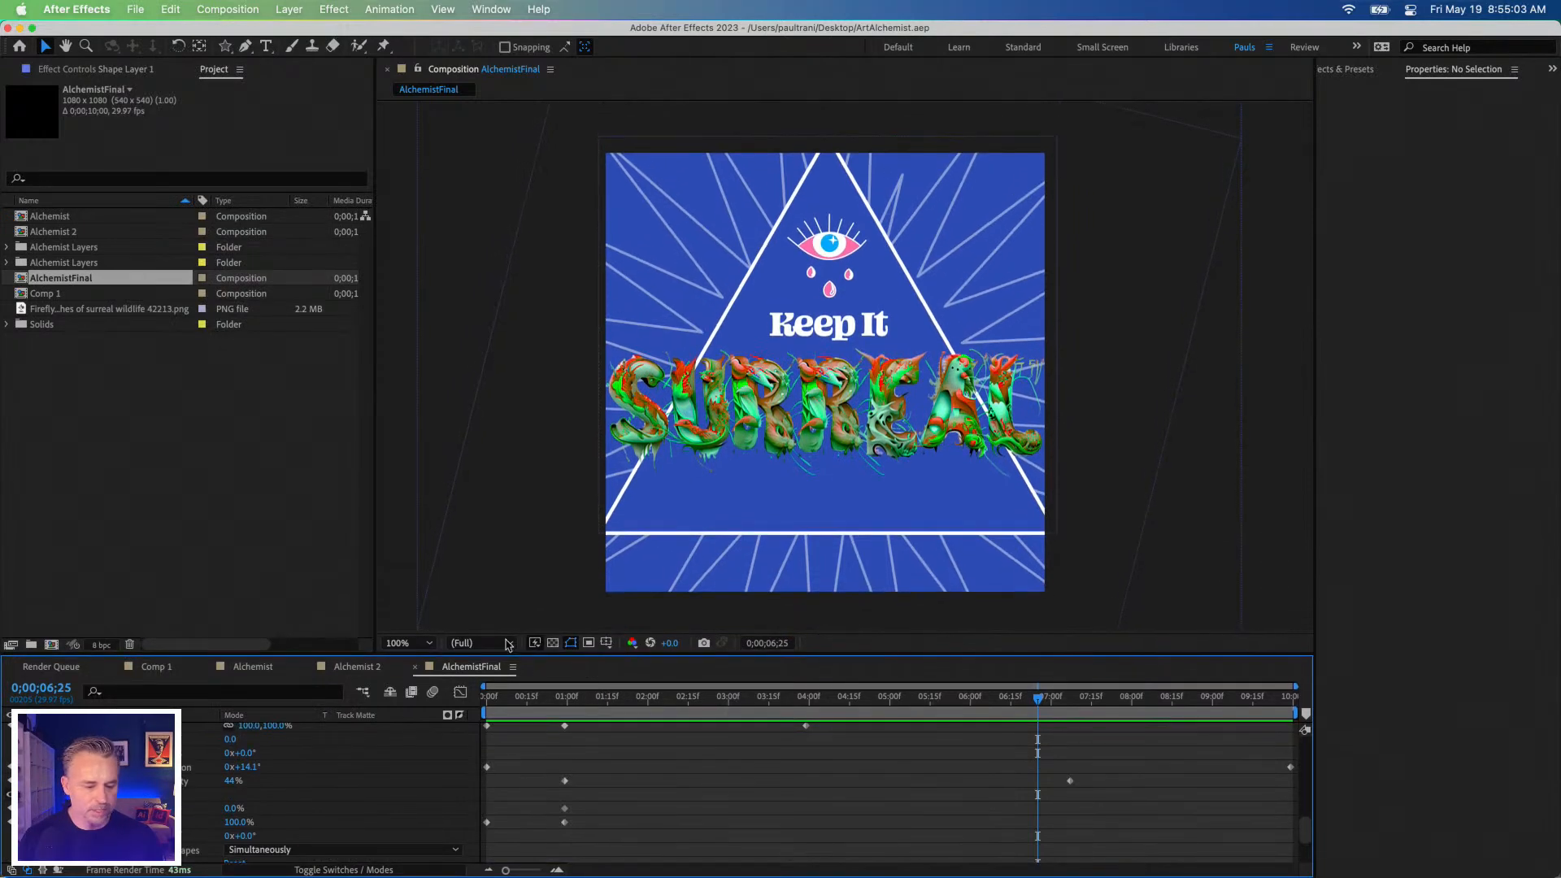
key("space")
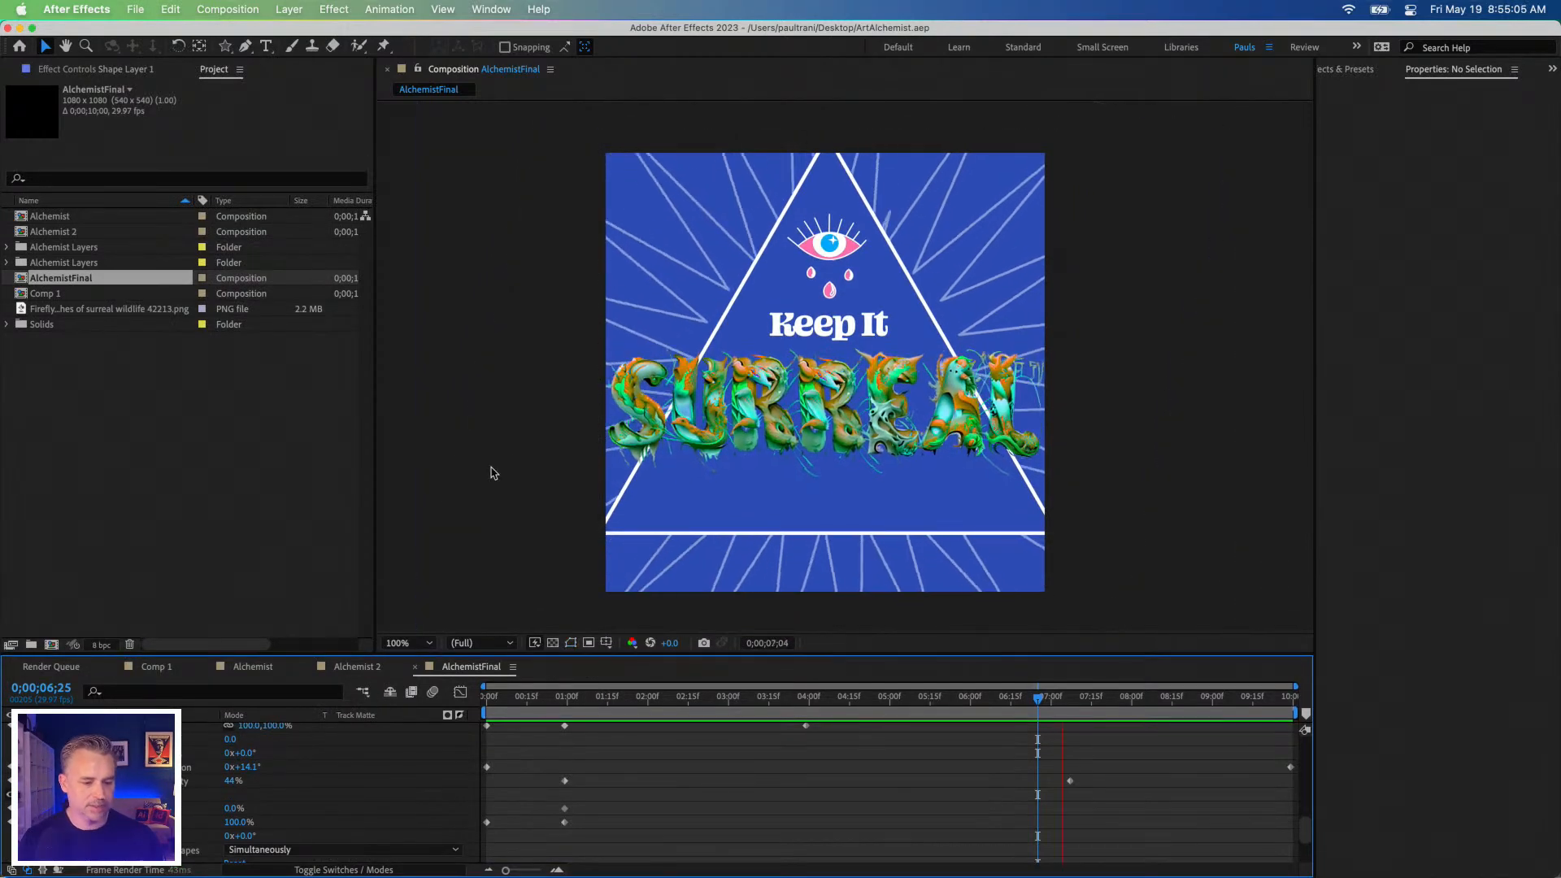
Set the AlchemistFinal composition view's magnification to Fit, enlarge the view to full size and play the animation.
key("space")
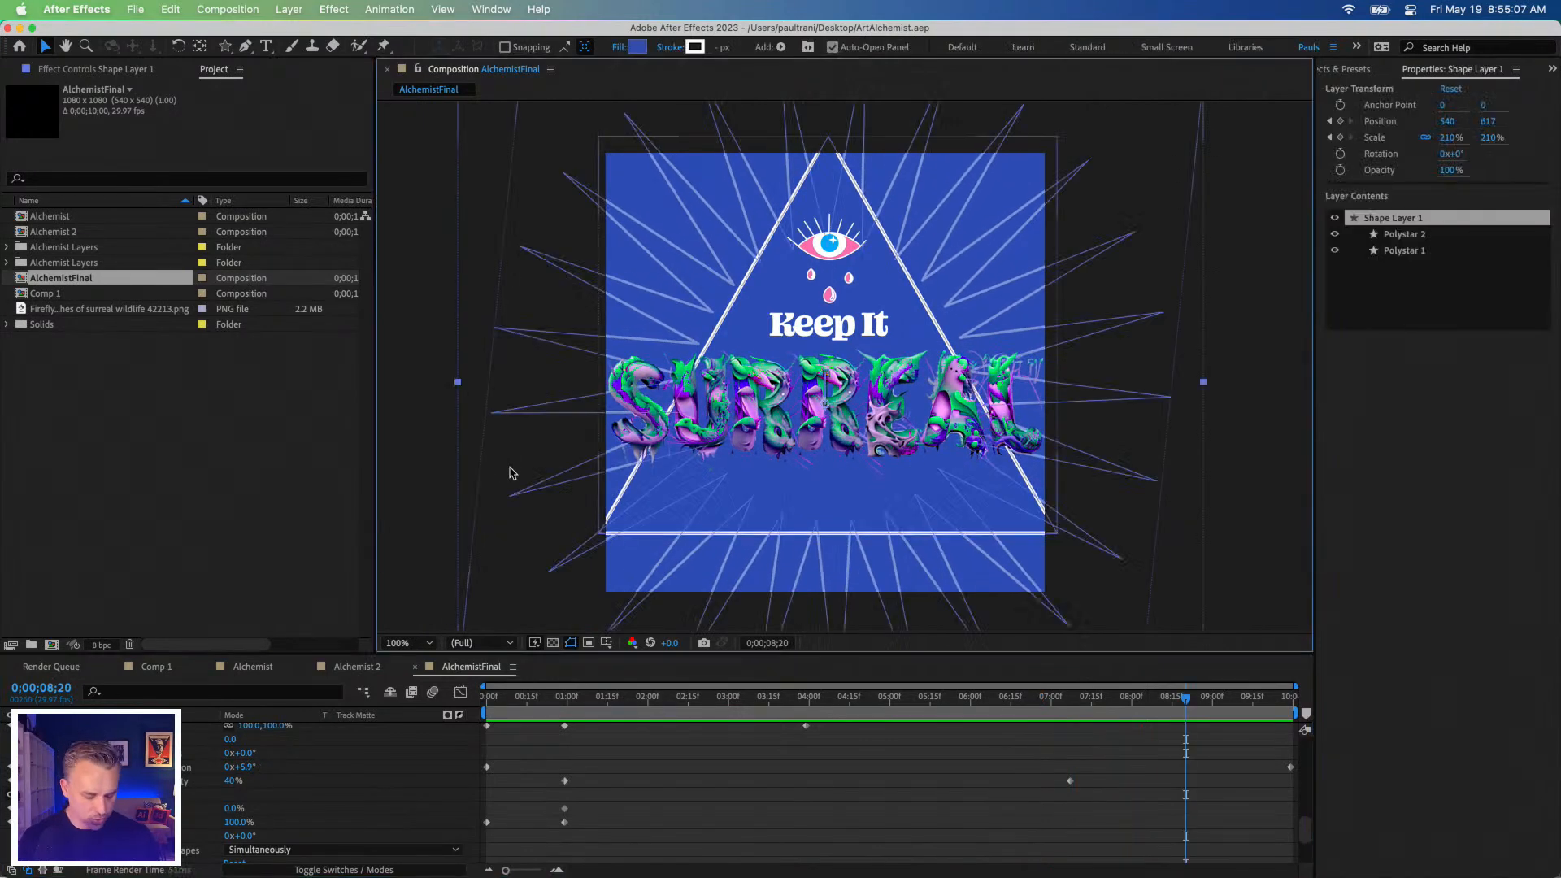
key("grave")
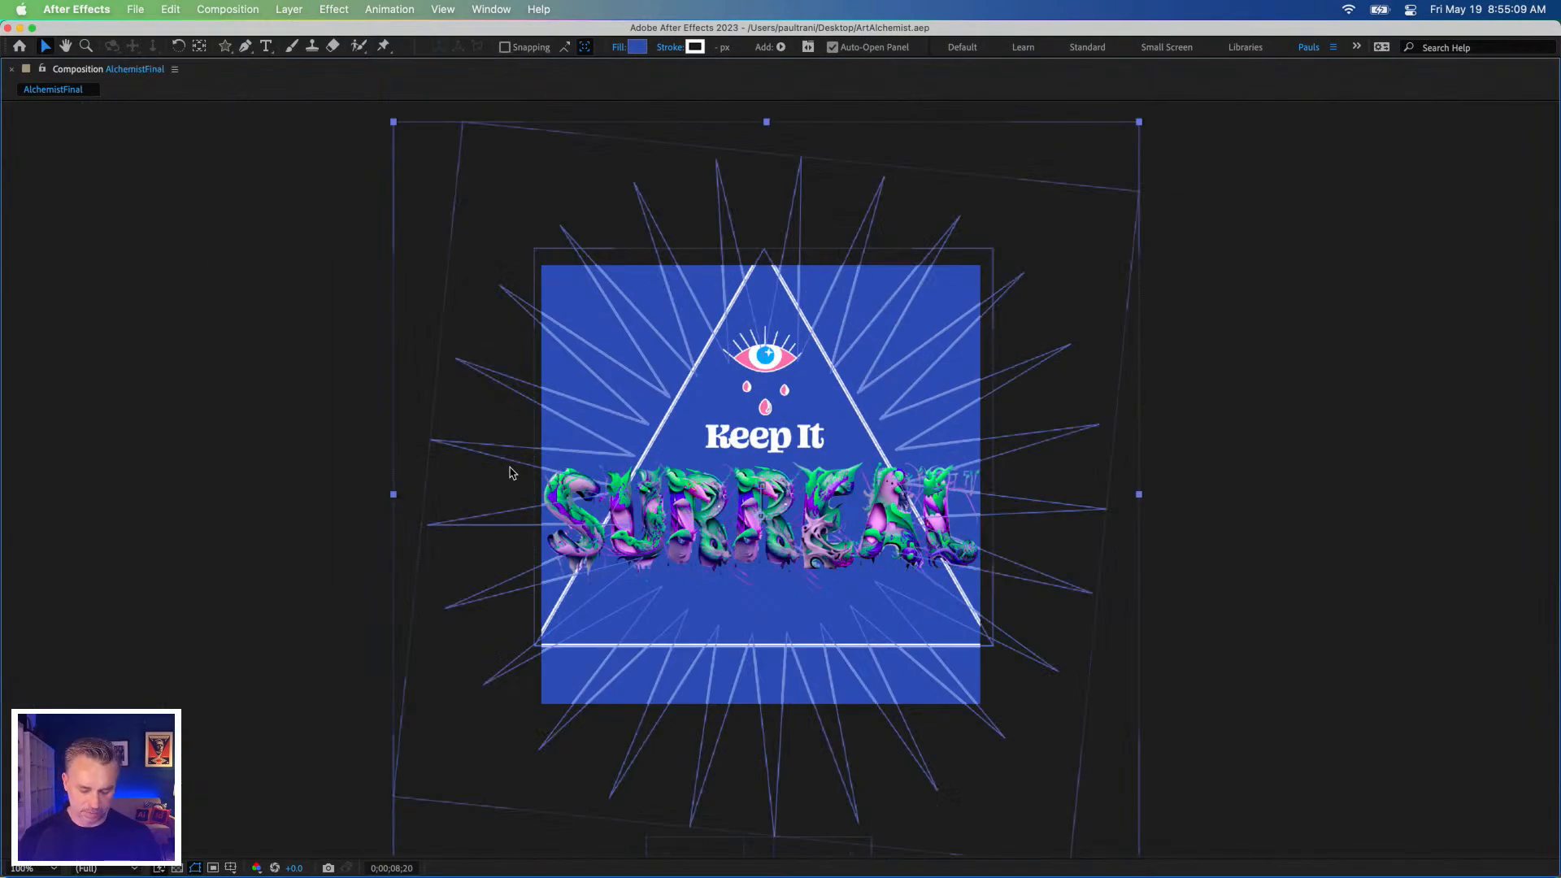
key("grave")
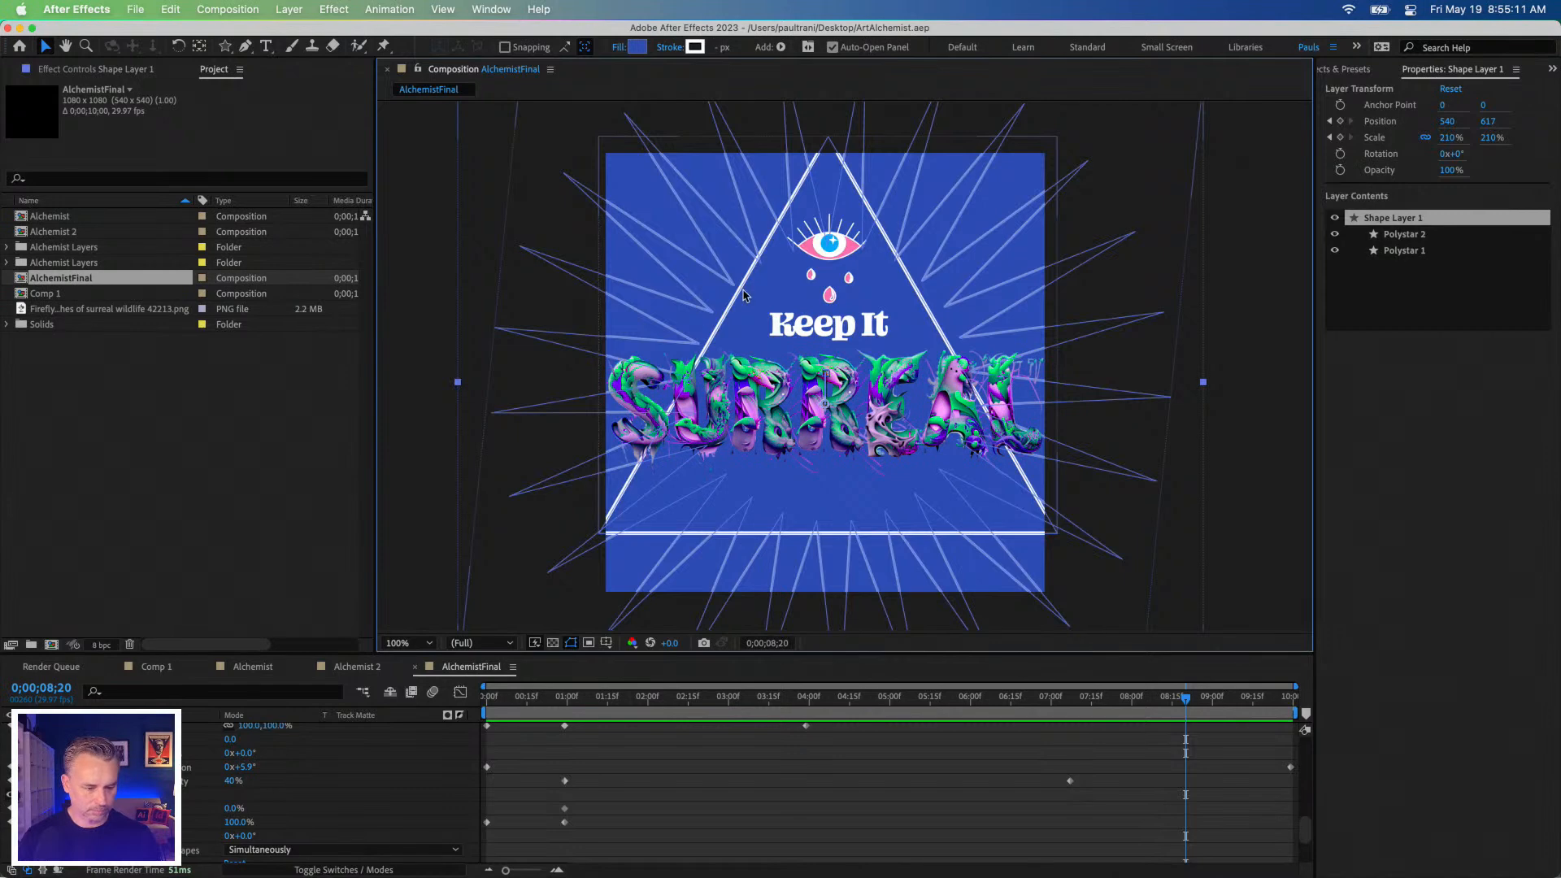
left_click(425, 644)
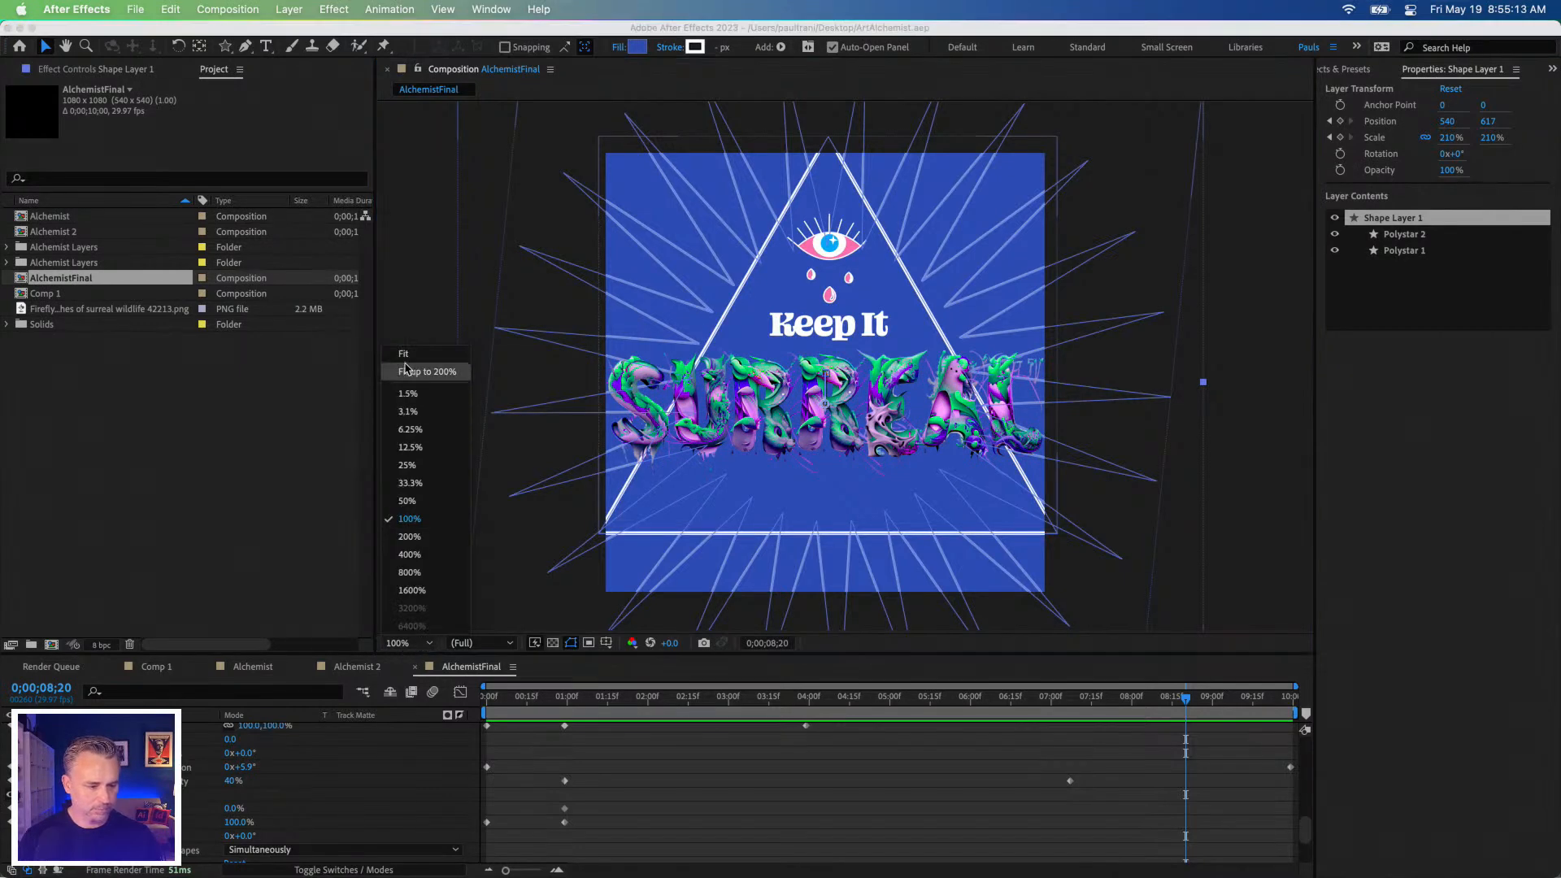
left_click(407, 351)
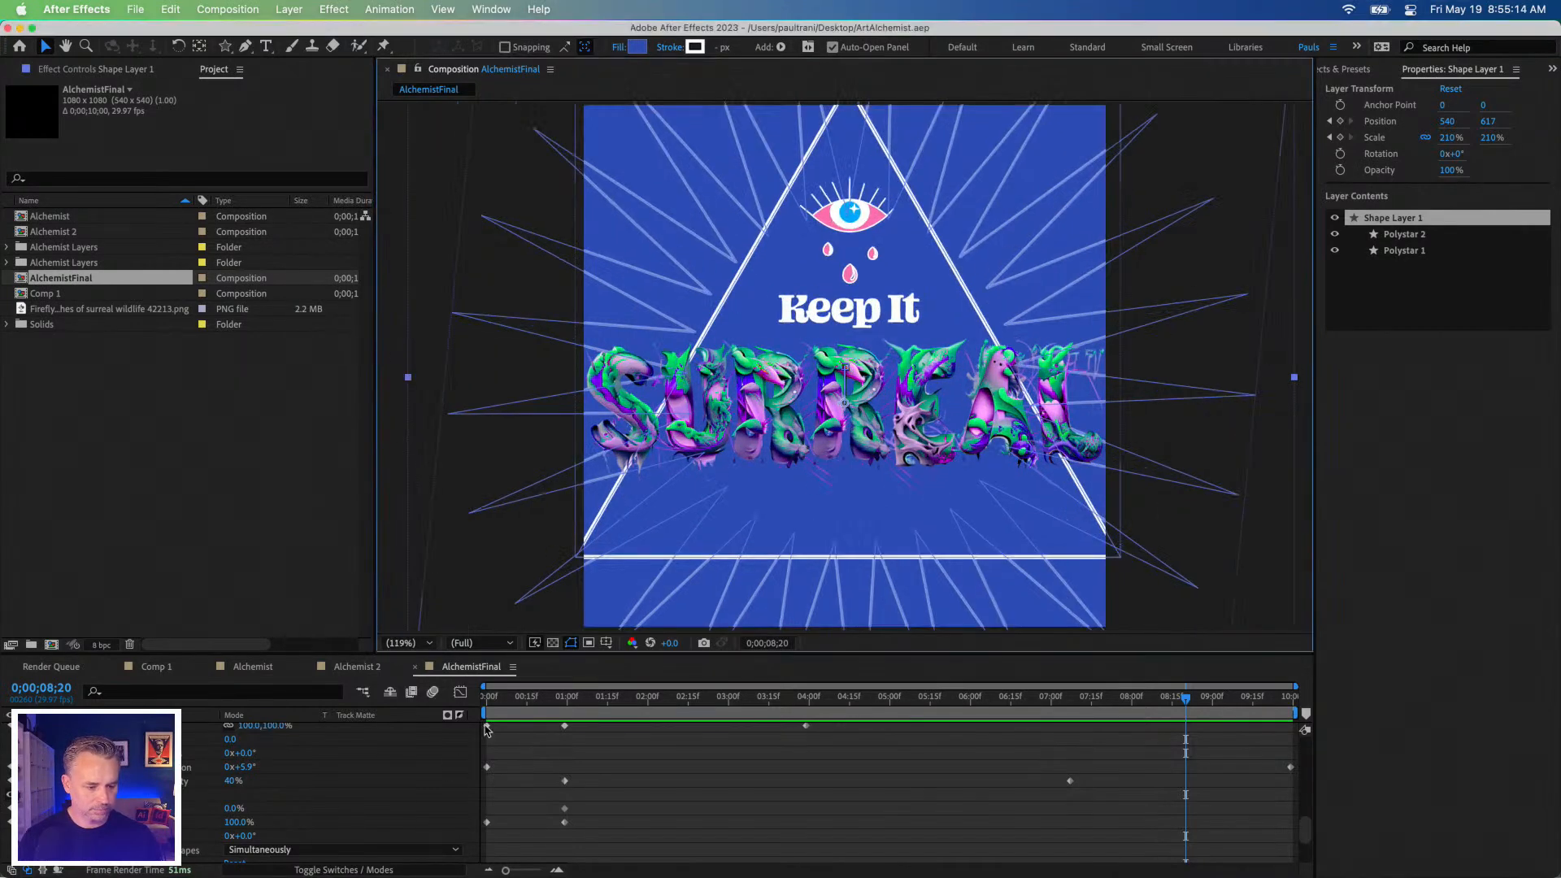
left_click(393, 560)
key("grave")
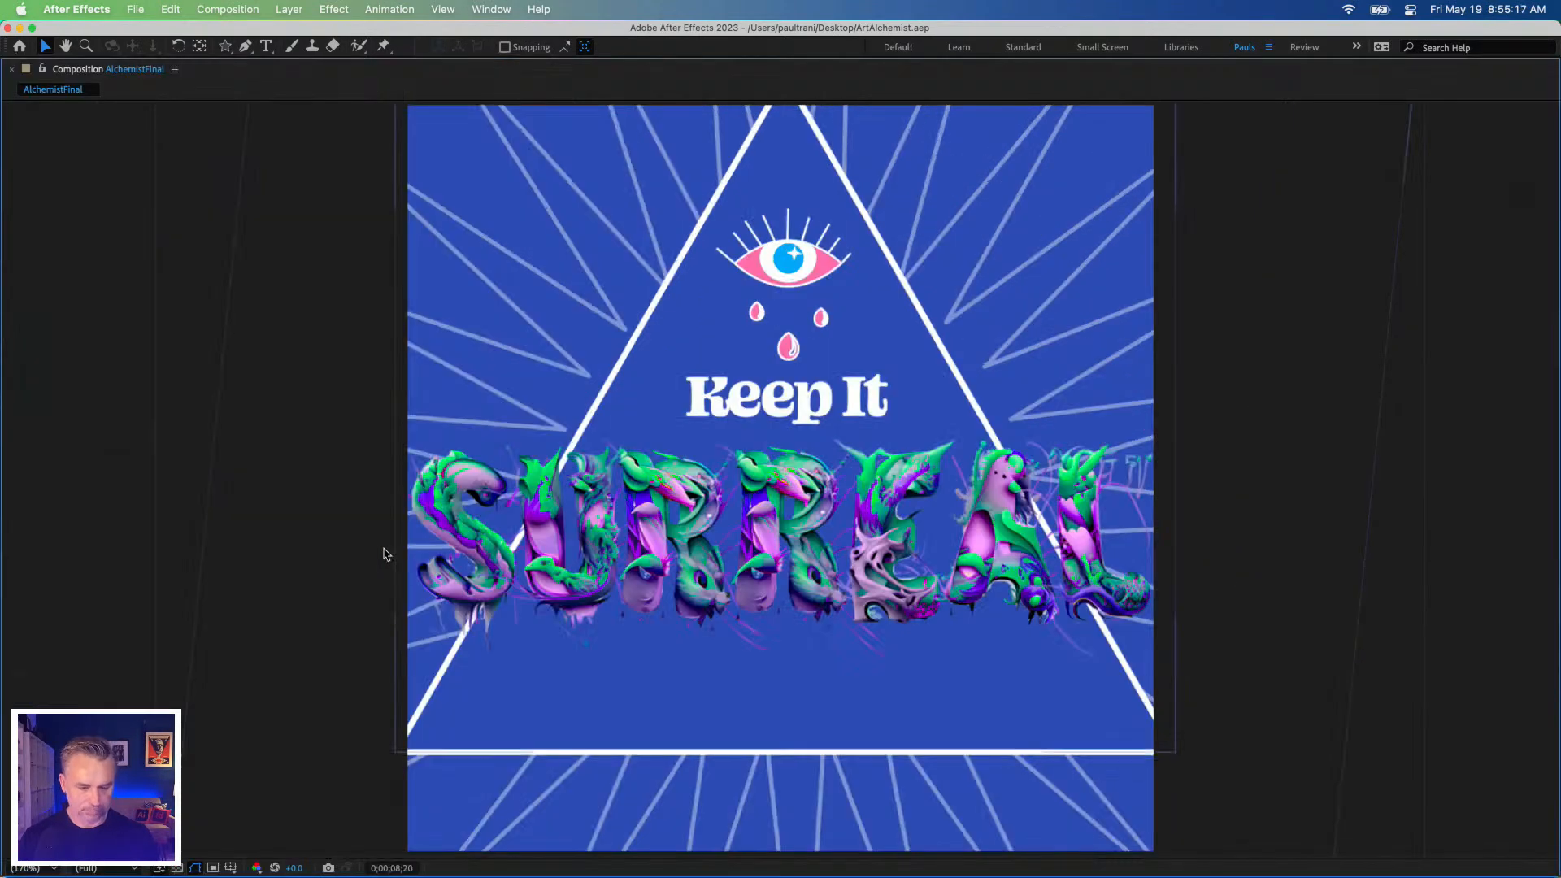
key("space")
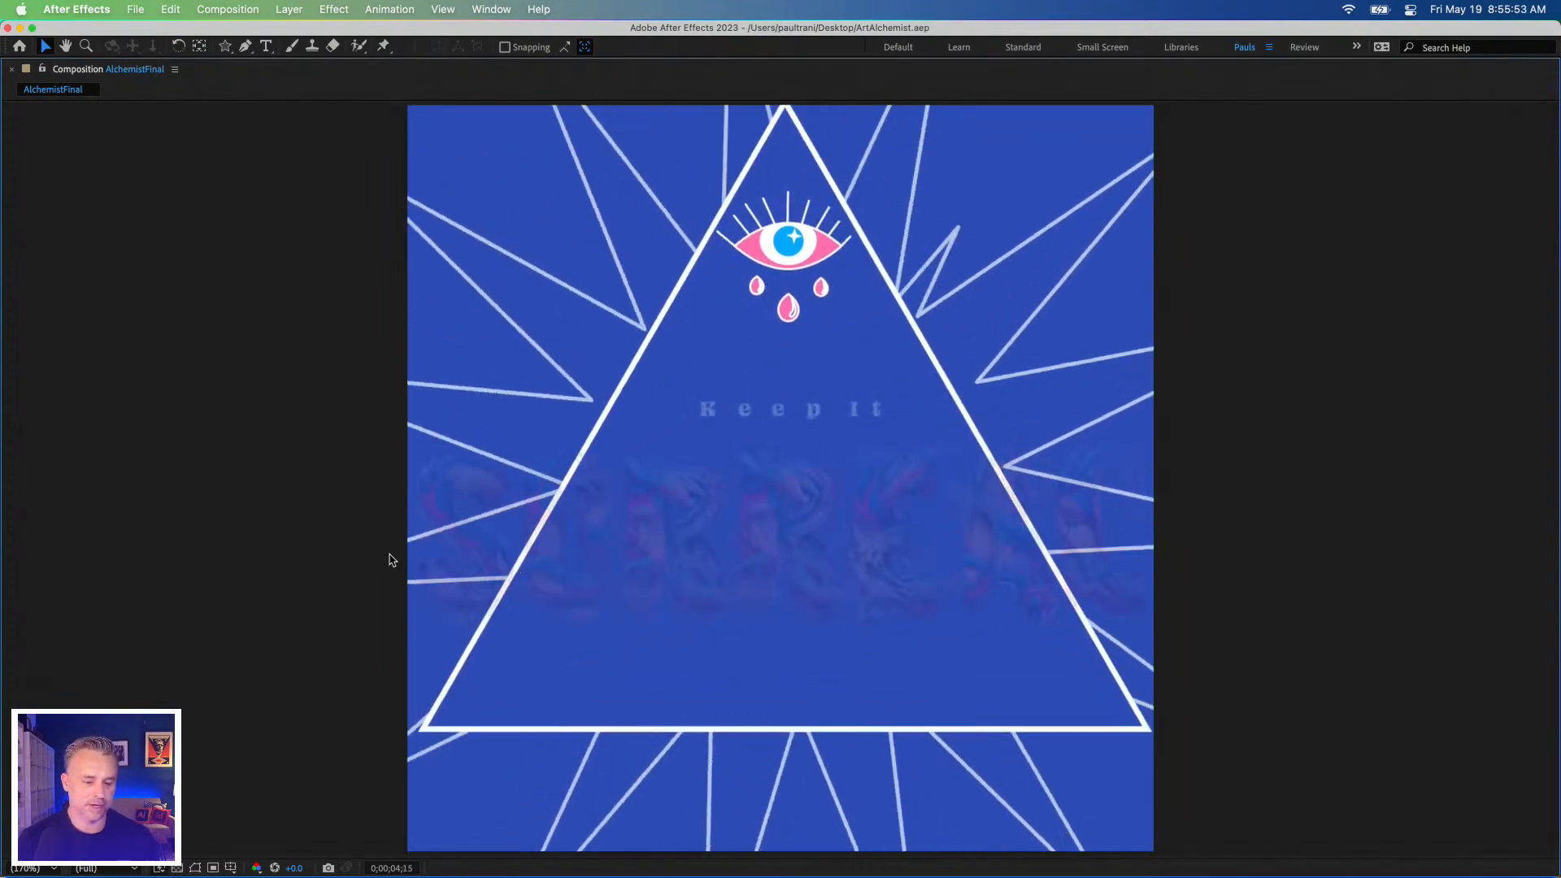
Switch to Adobe Firefly in Chrome, leave the SURREAL text effect and open the Text to image generator.
mouse_move(597, 875)
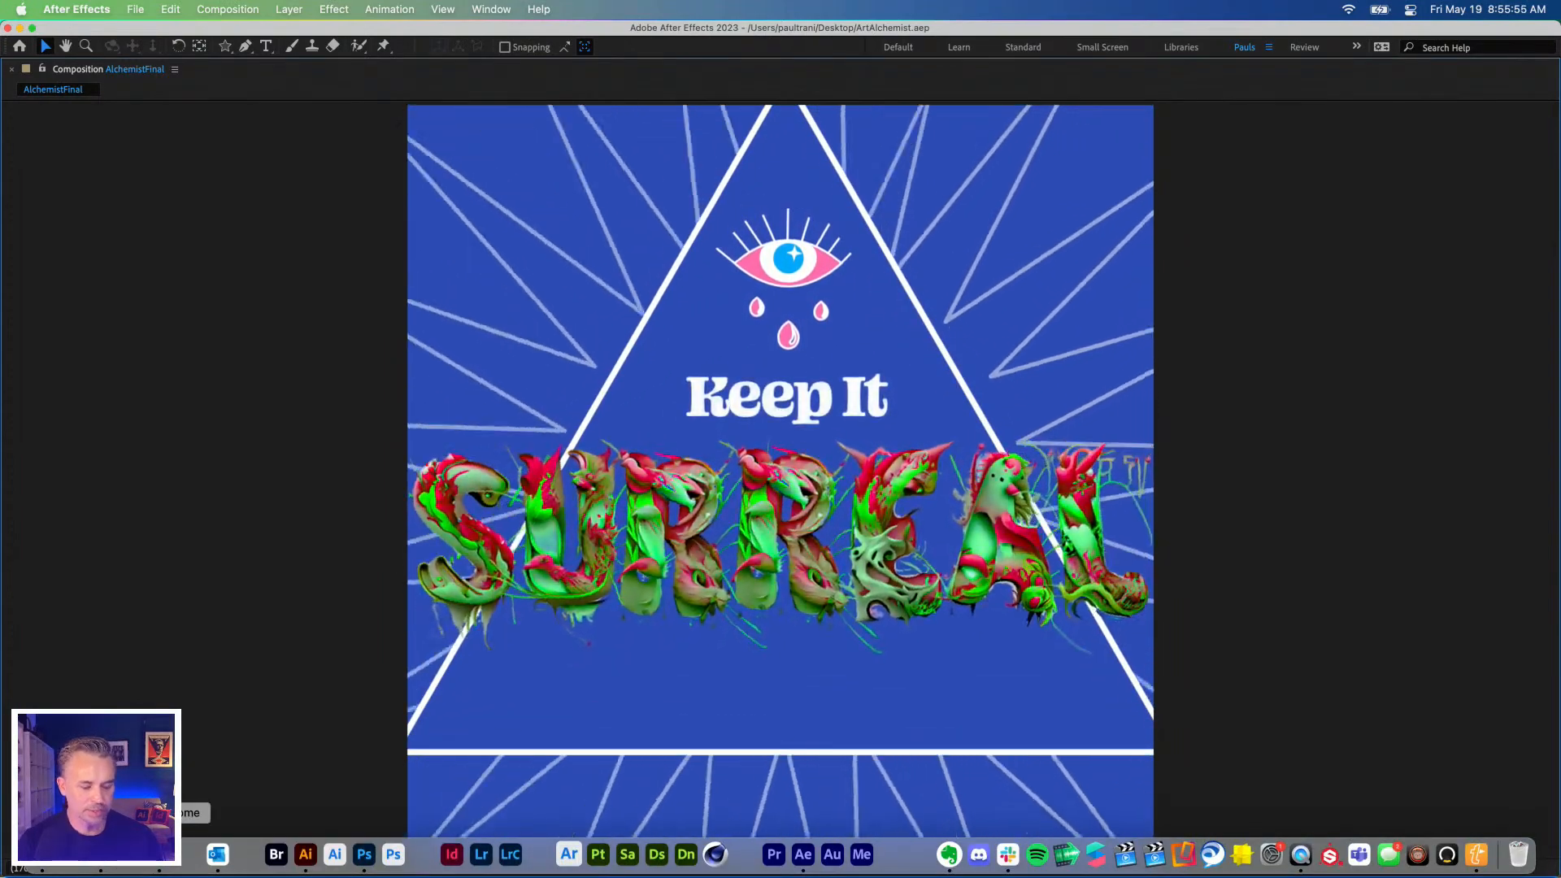
left_click(161, 857)
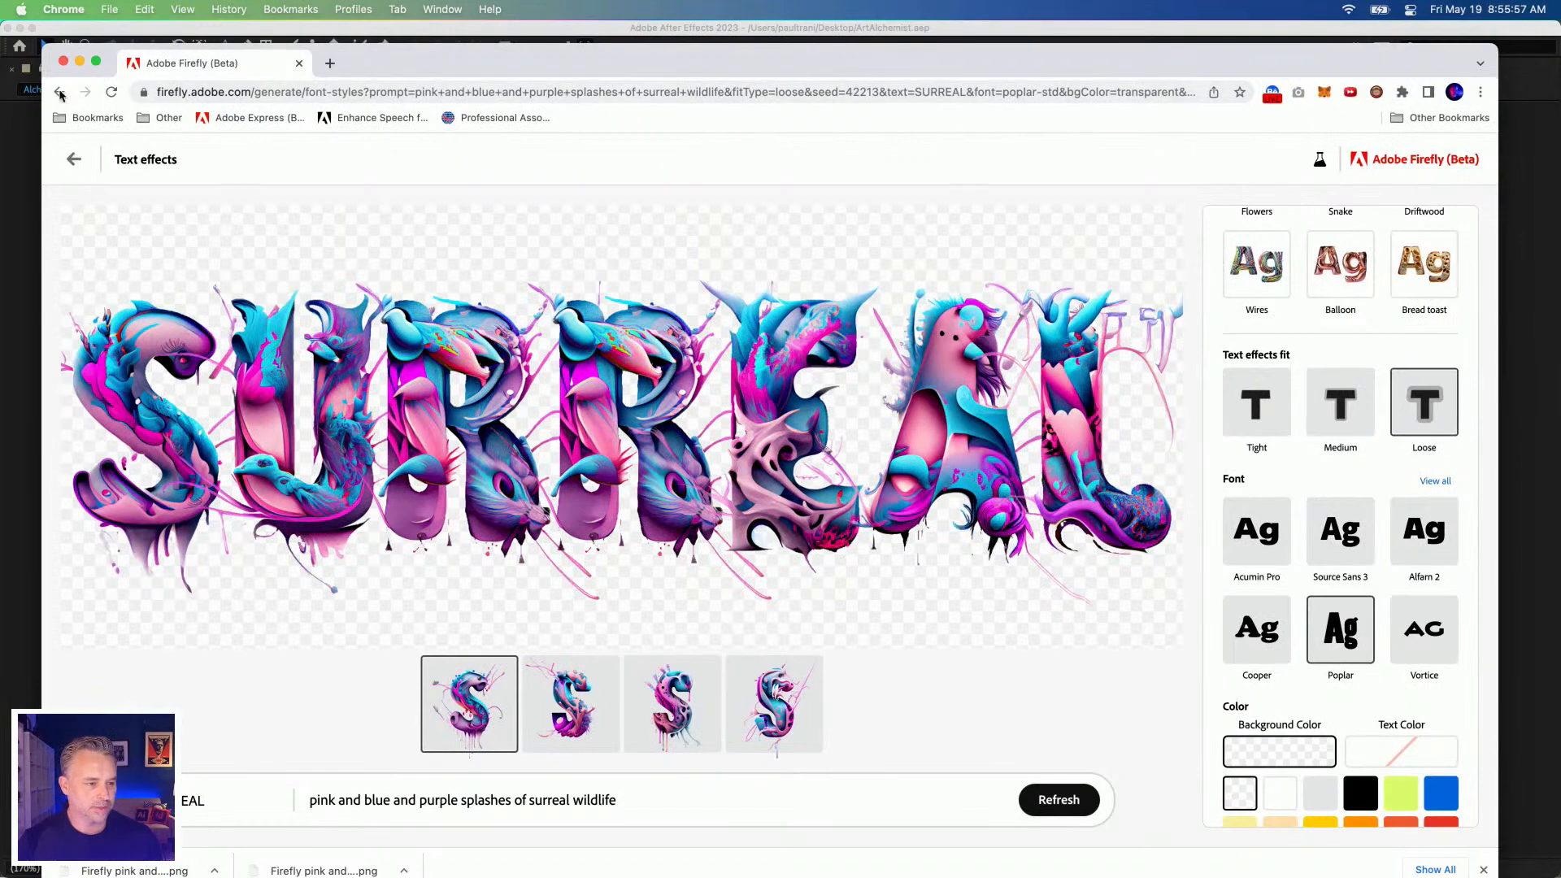
left_click(60, 95)
left_click(74, 160)
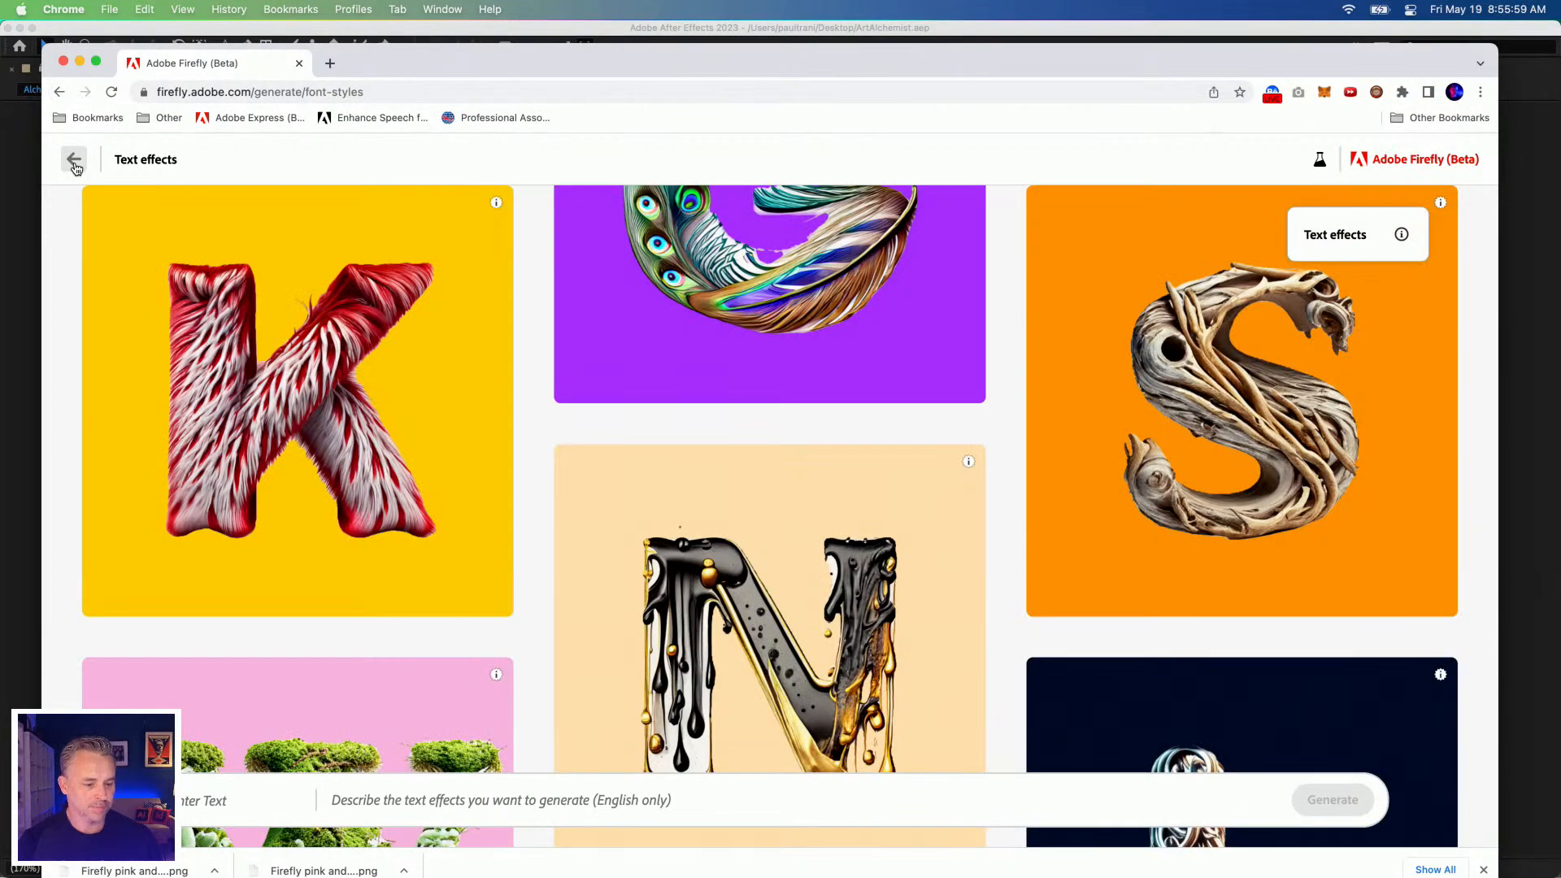
left_click(74, 159)
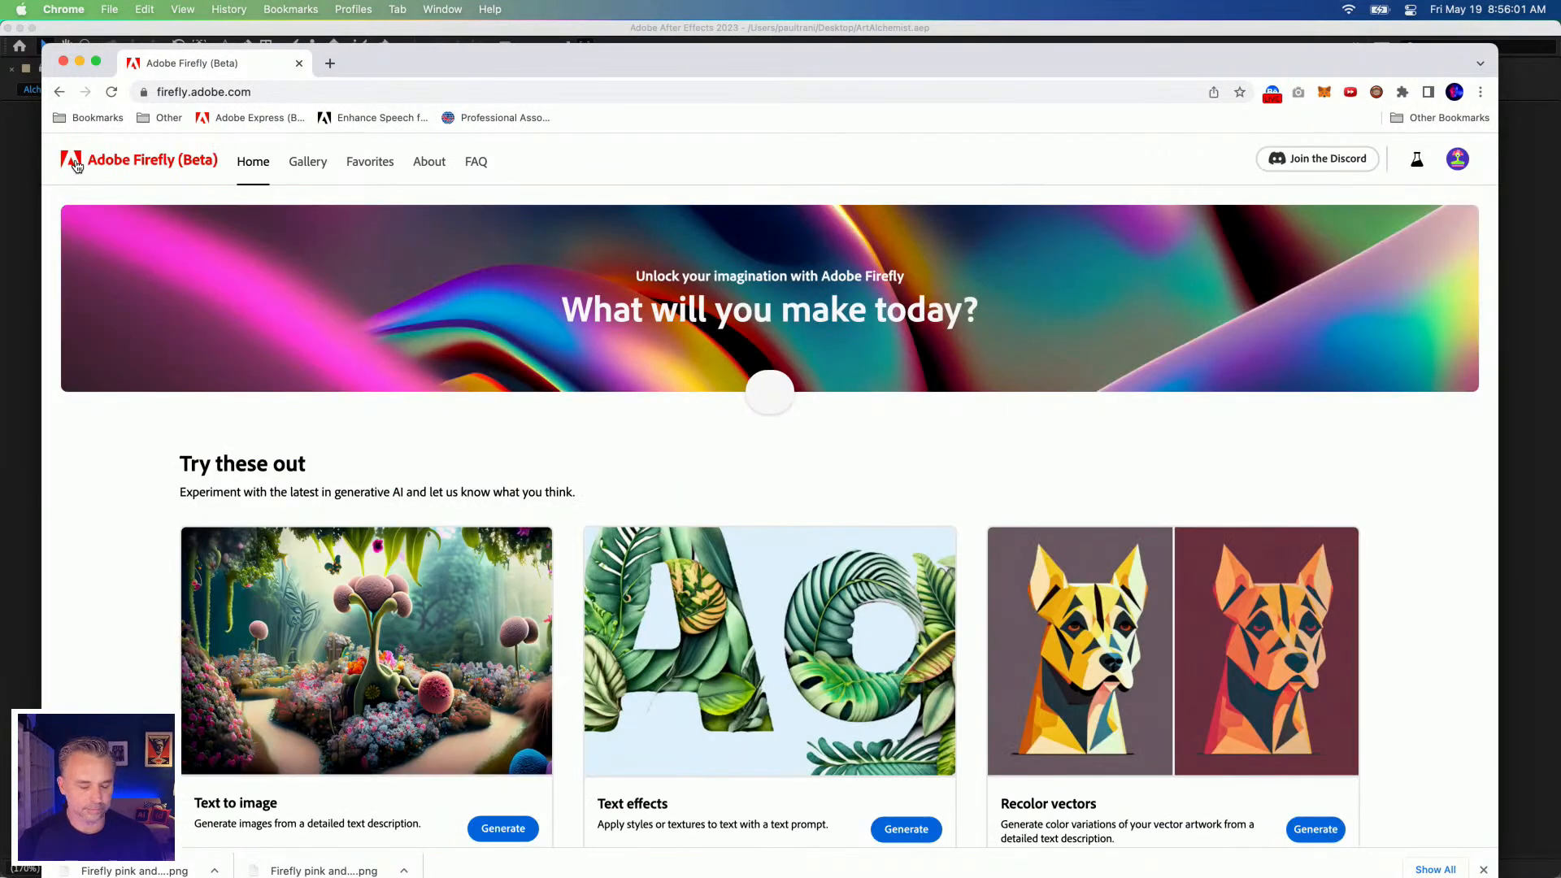
left_click(349, 756)
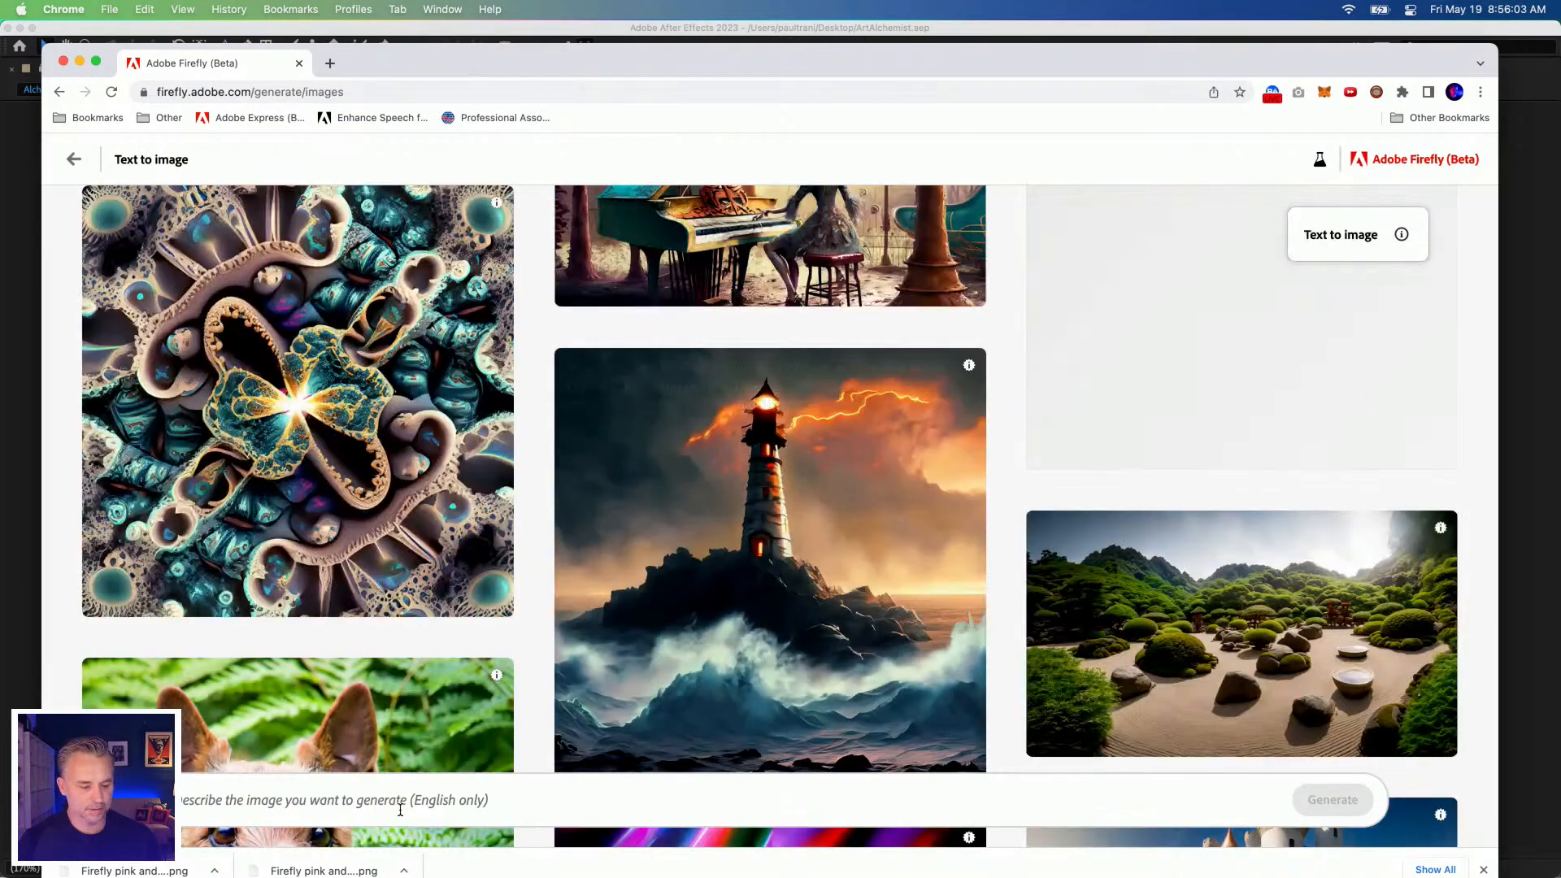
Generate images from the prompt "surreal psychedelic colorful mystical twisted animal, Dreamlike, surreal being, mystical creatures, twisted reality, surreal still life".
left_click(393, 801)
type("surr")
key("BackSpace")
key("BackSpace")
key("BackSpace")
key("BackSpace")
type("surreal psychedelic colorful mystical twisted animal, Dreamlike, surreal being, mystical creatures, twisted reality, surreal still life")
key("Return")
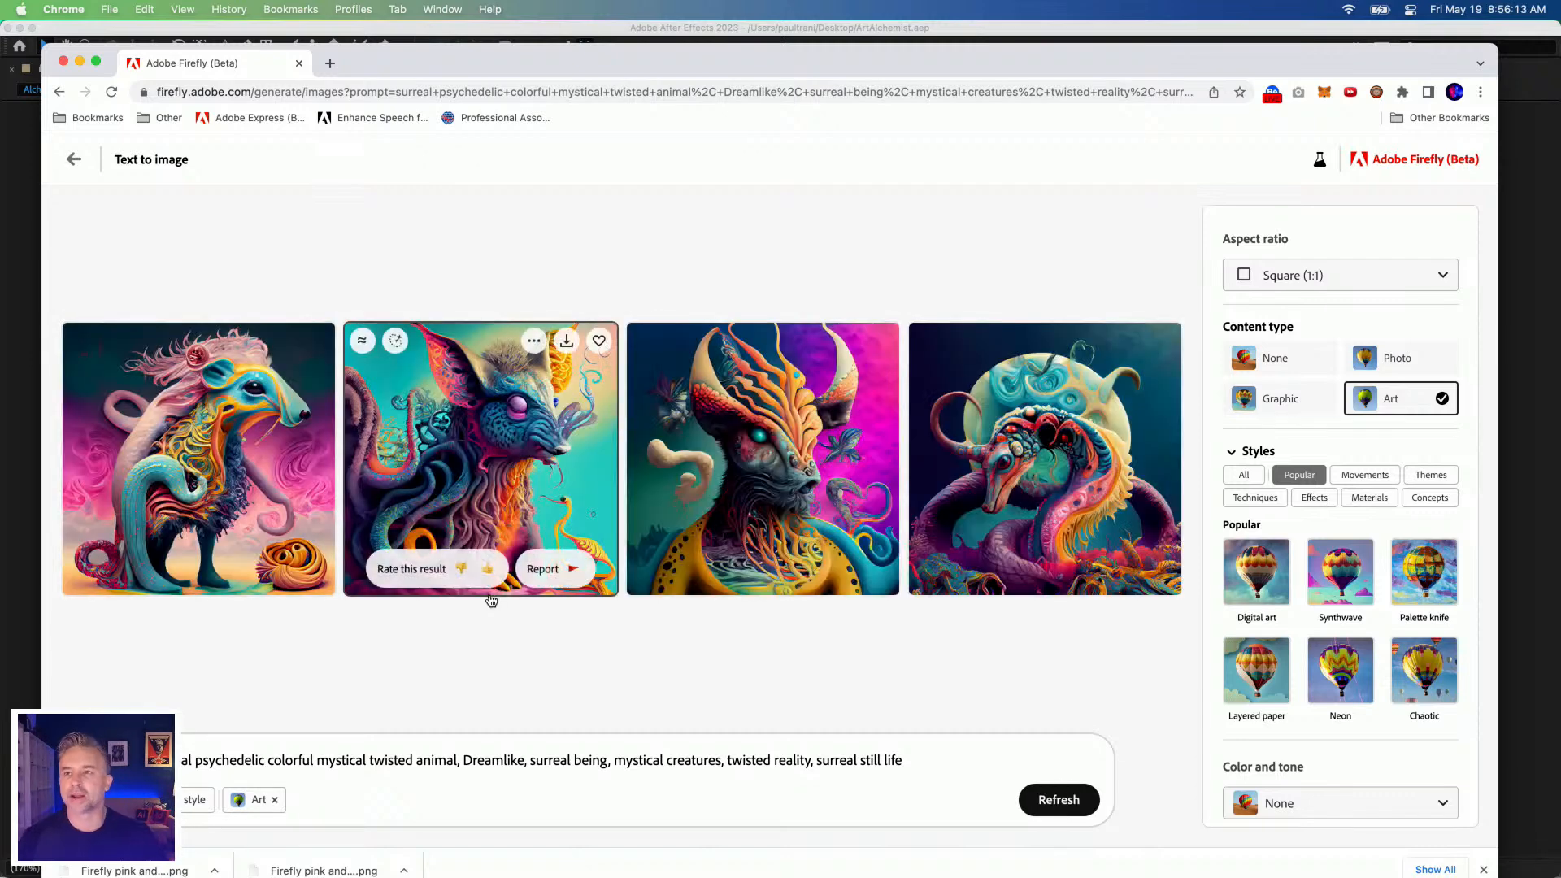
Enlarge the second generated creature image and browse through to the fourth one.
left_click(391, 451)
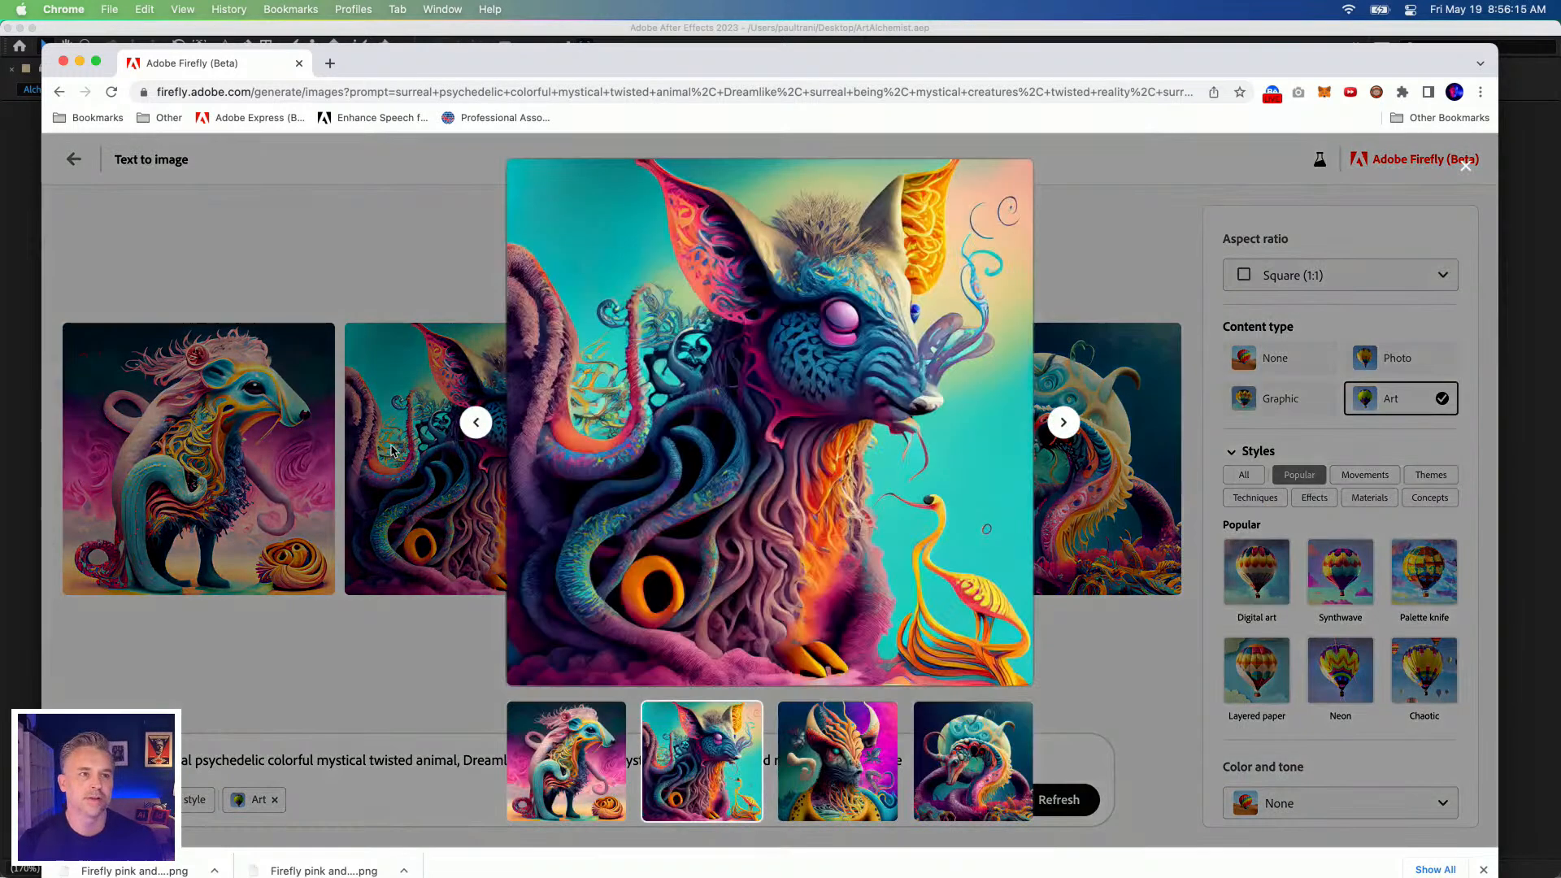
key("Right")
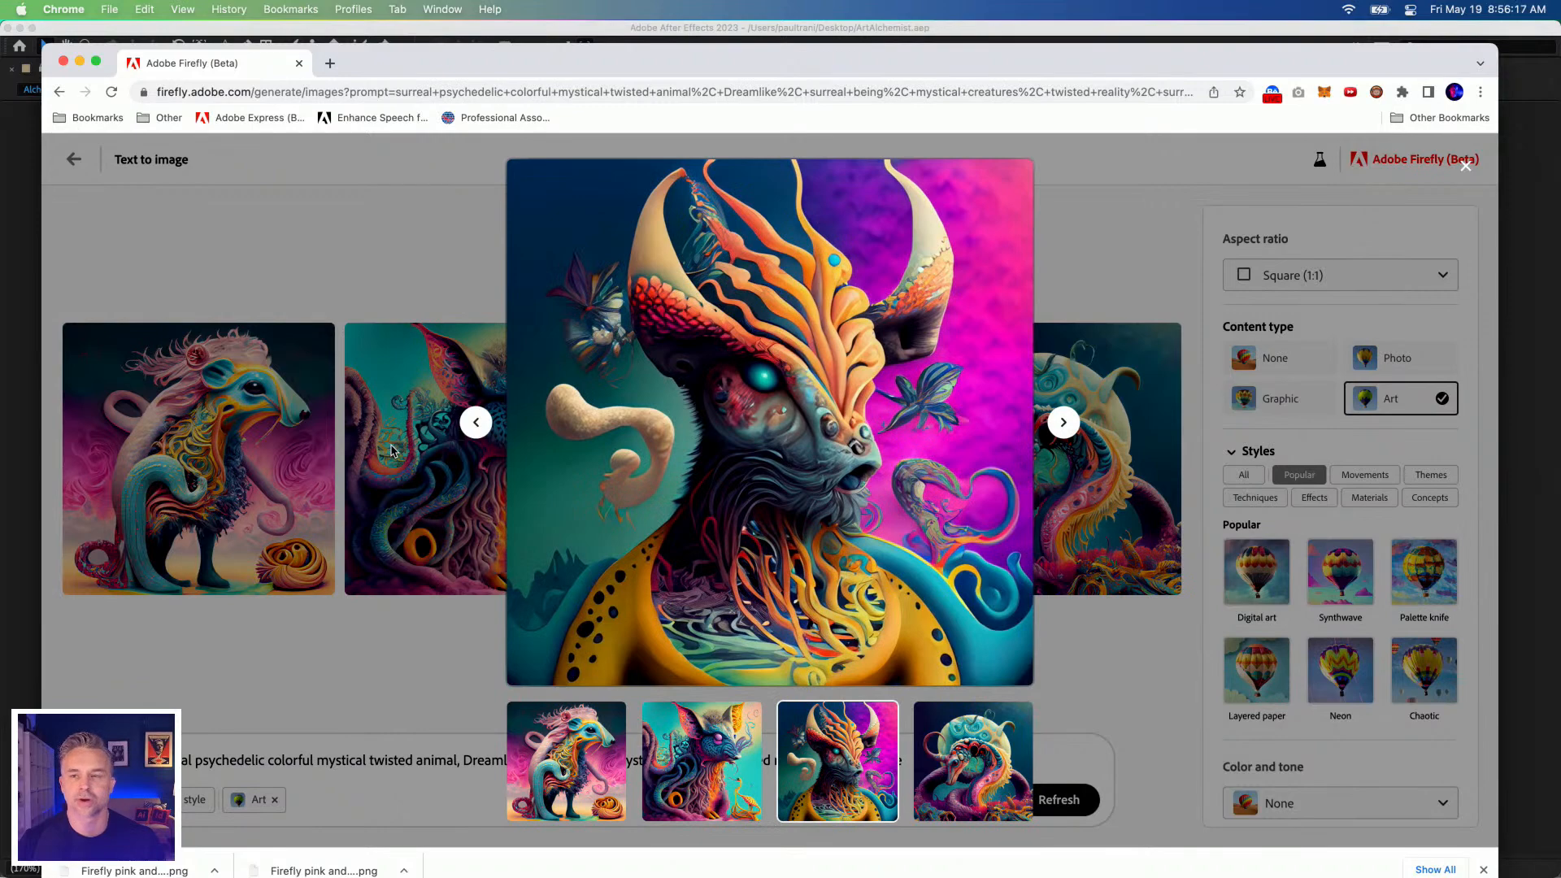
key("Right")
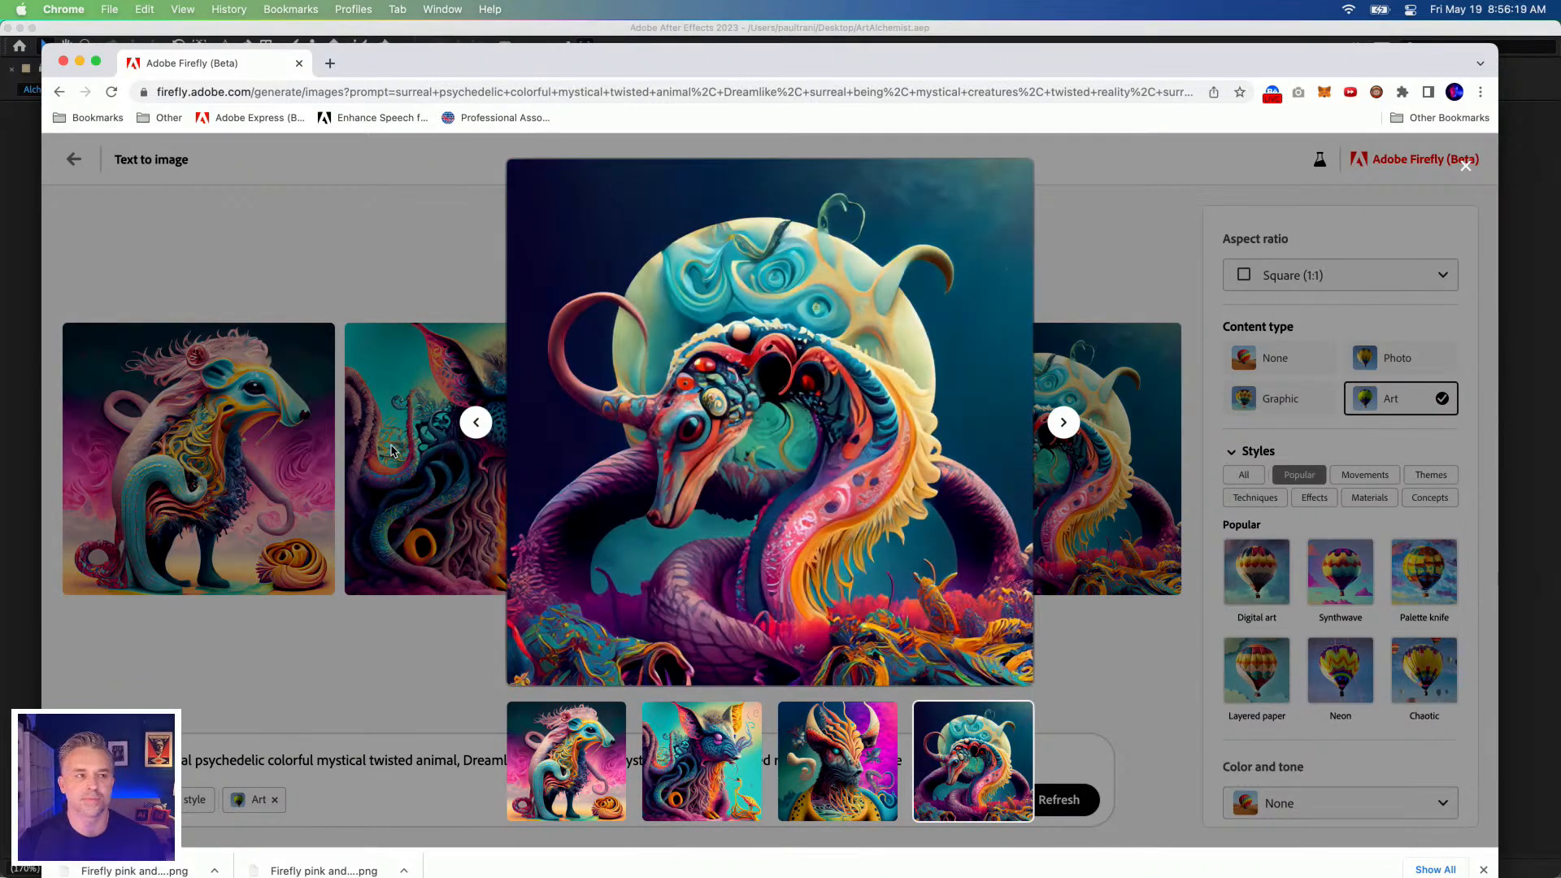